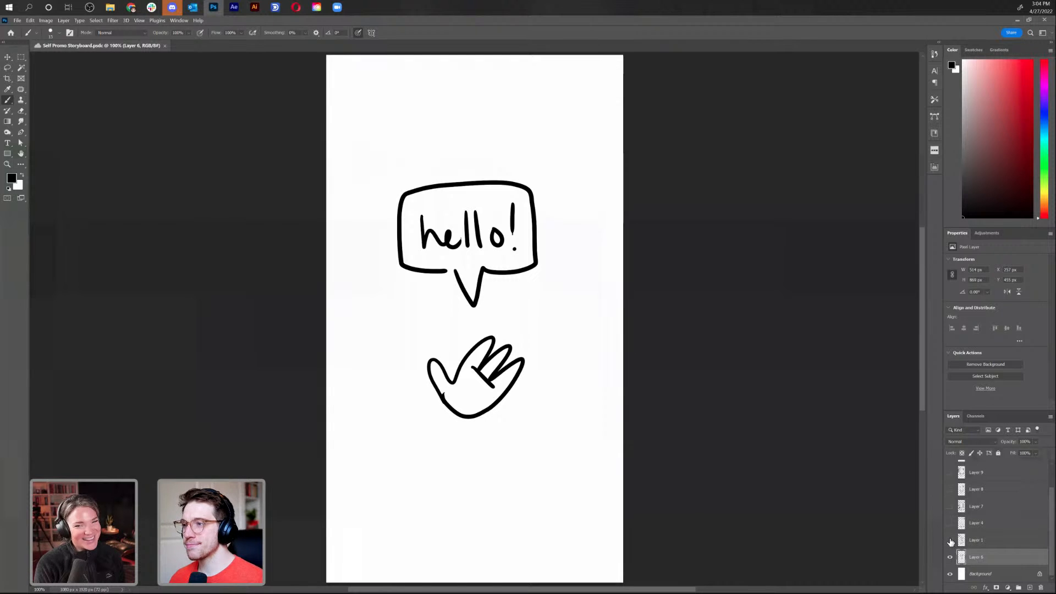
Review the opening "hello!" frame on Layer 6 and the introduction frame on Layer 1, one at a time
left_click(949, 556)
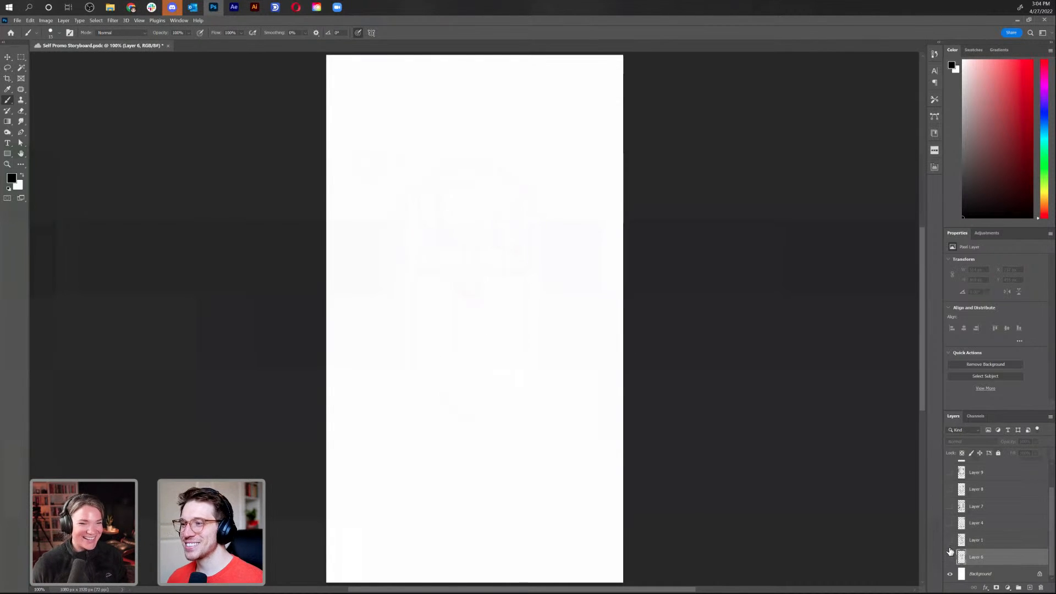
left_click(950, 556)
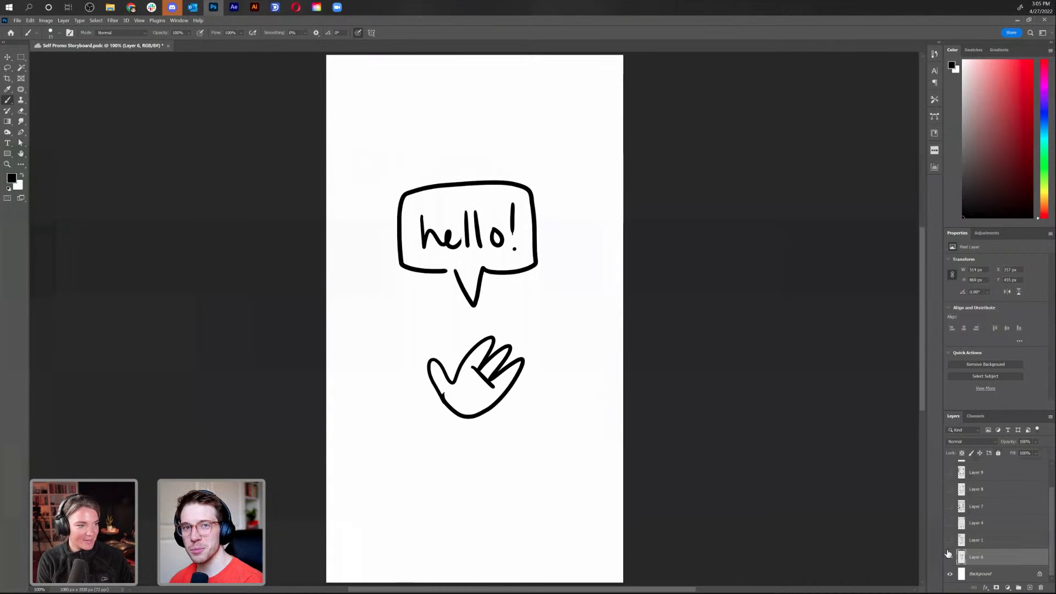
left_click(949, 556)
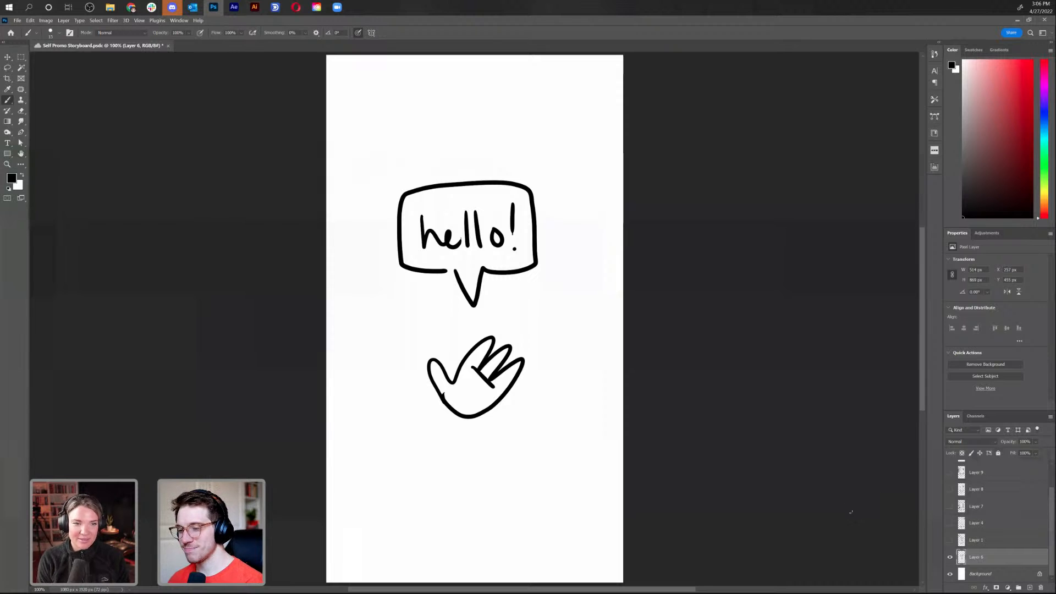
left_click(950, 558)
left_click(950, 541)
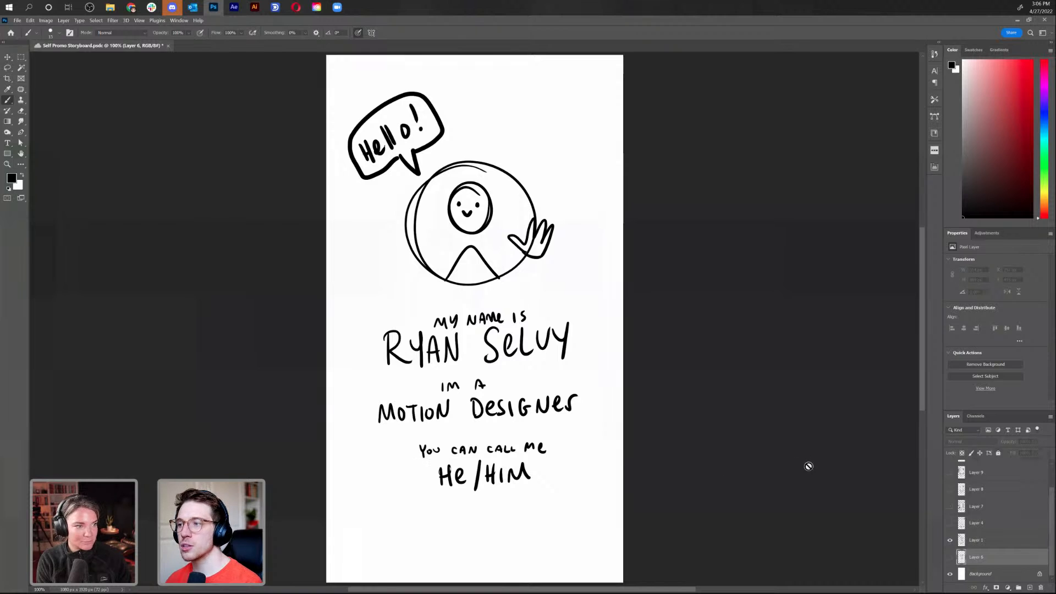
left_click(950, 541)
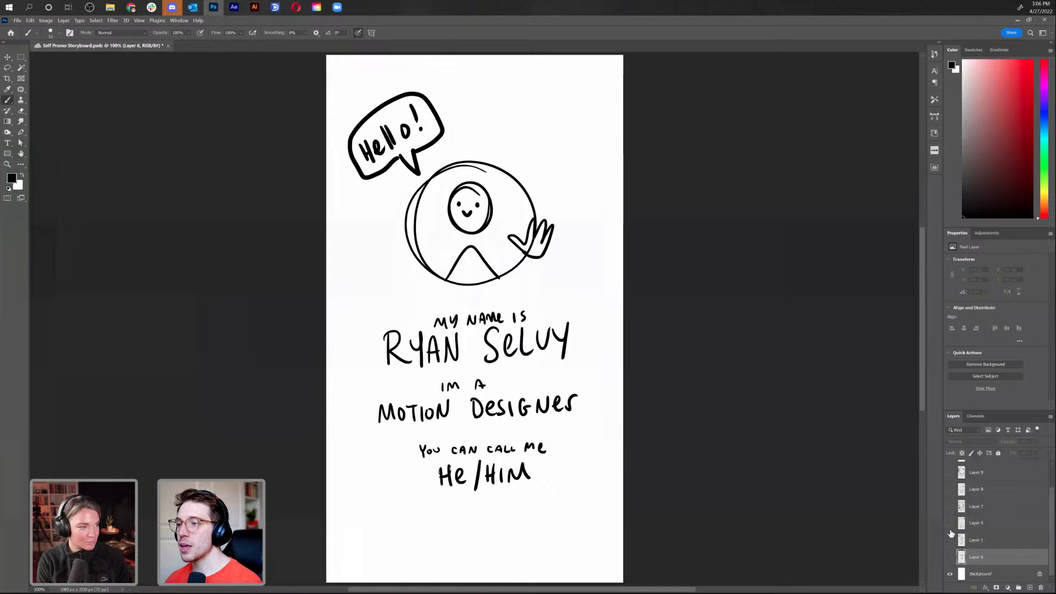
Review the curtain and ornate picture frame sketches on Layer 4 and Layer 7, then hide both layers
left_click(950, 523)
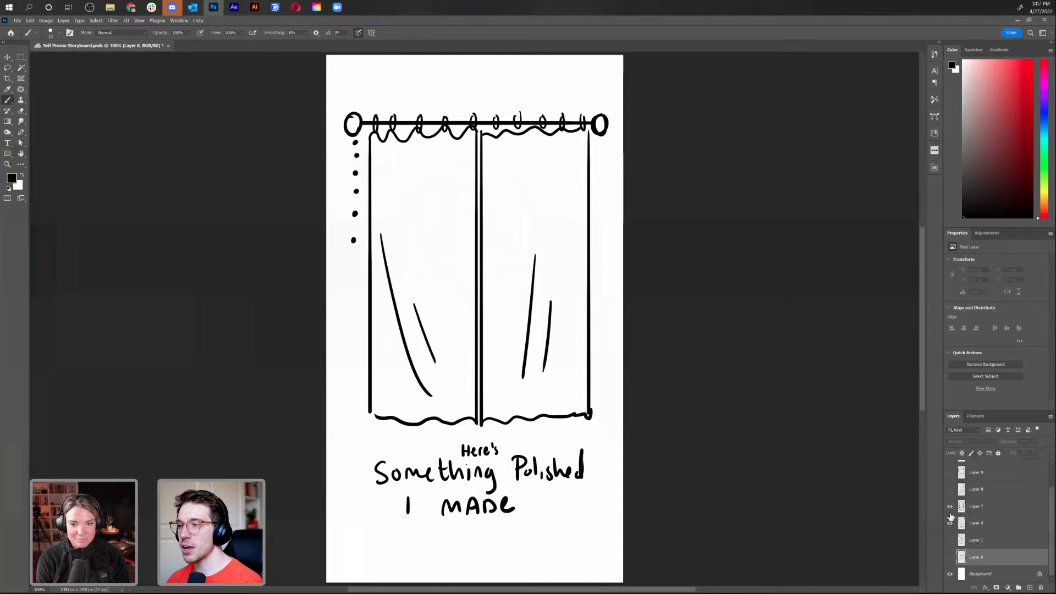
left_click(949, 506)
left_click(950, 523)
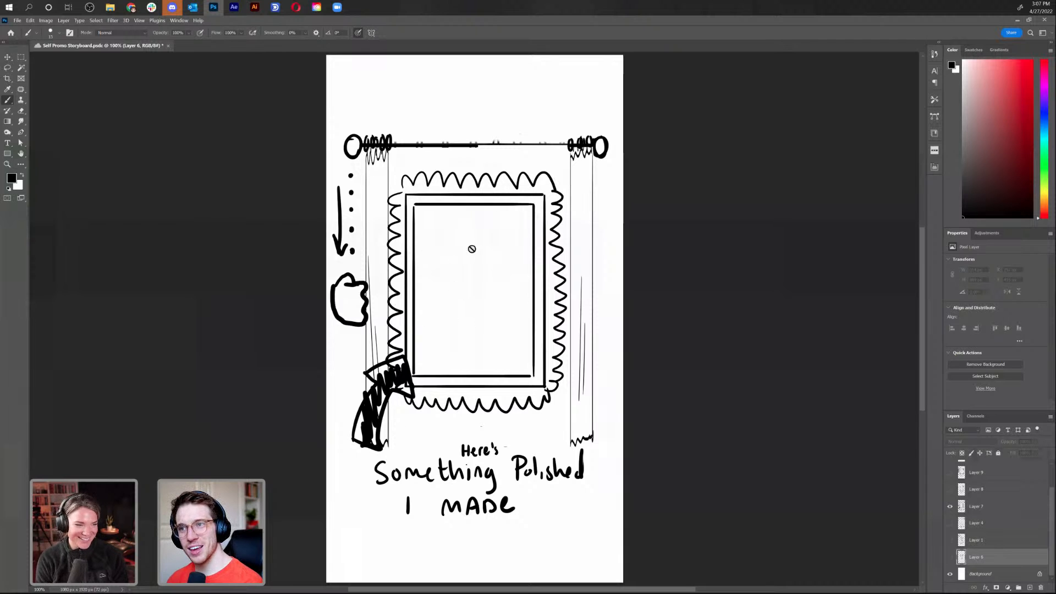
left_click(949, 507)
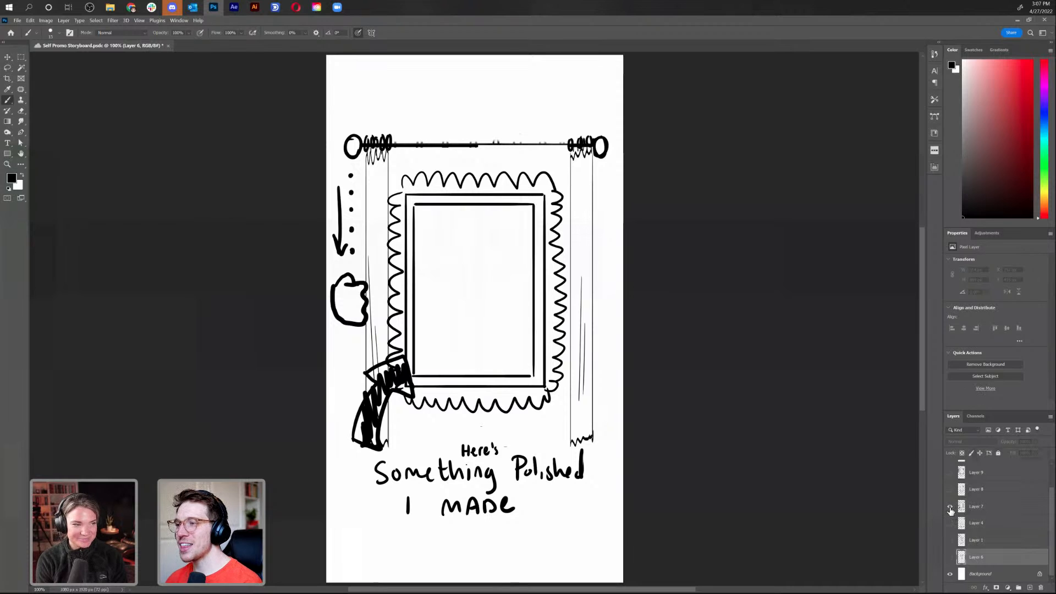
Review the closed and open notebook frames on Layer 8 and Layer 9, hiding each after viewing
left_click(950, 489)
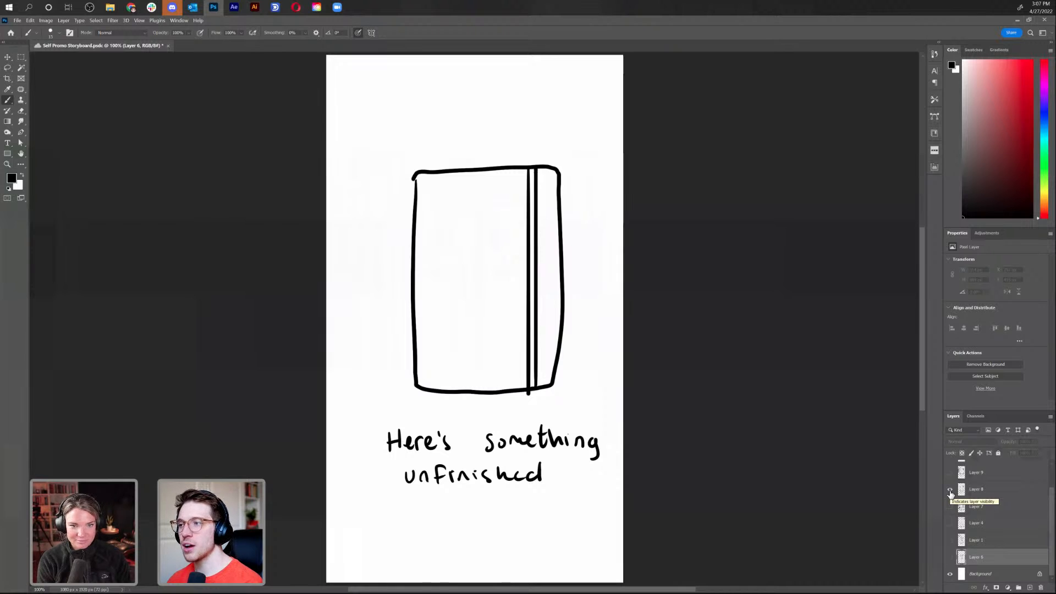
left_click(950, 490)
left_click(950, 473)
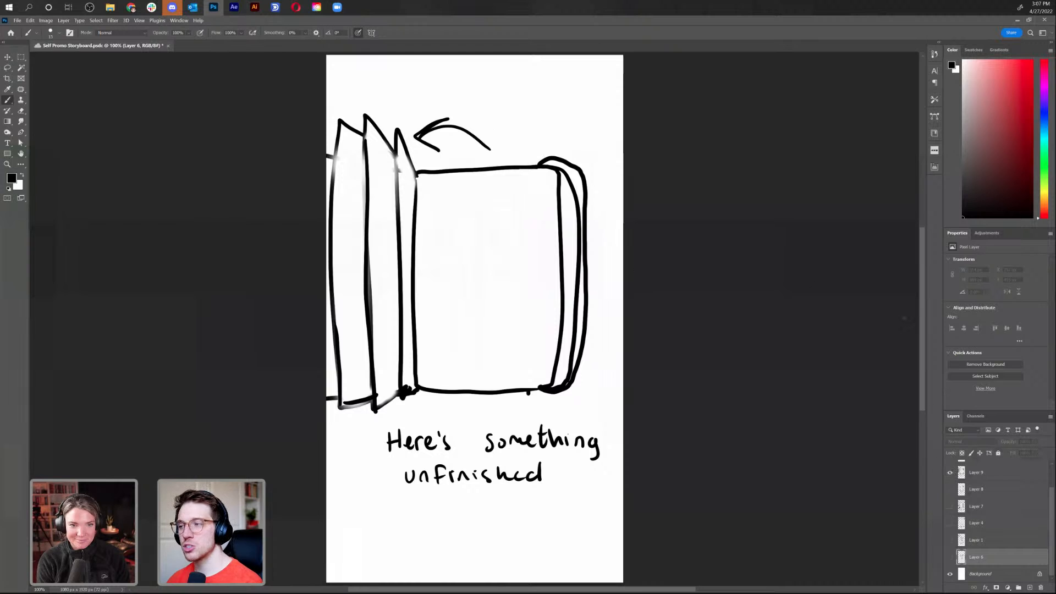
scroll(1005, 528, "up", 2)
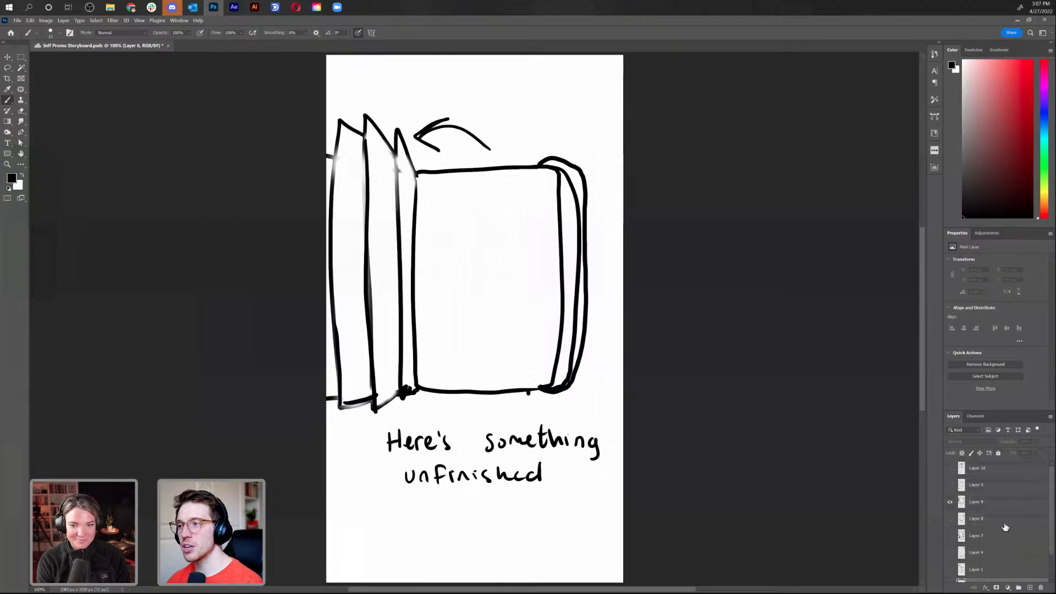
left_click(949, 503)
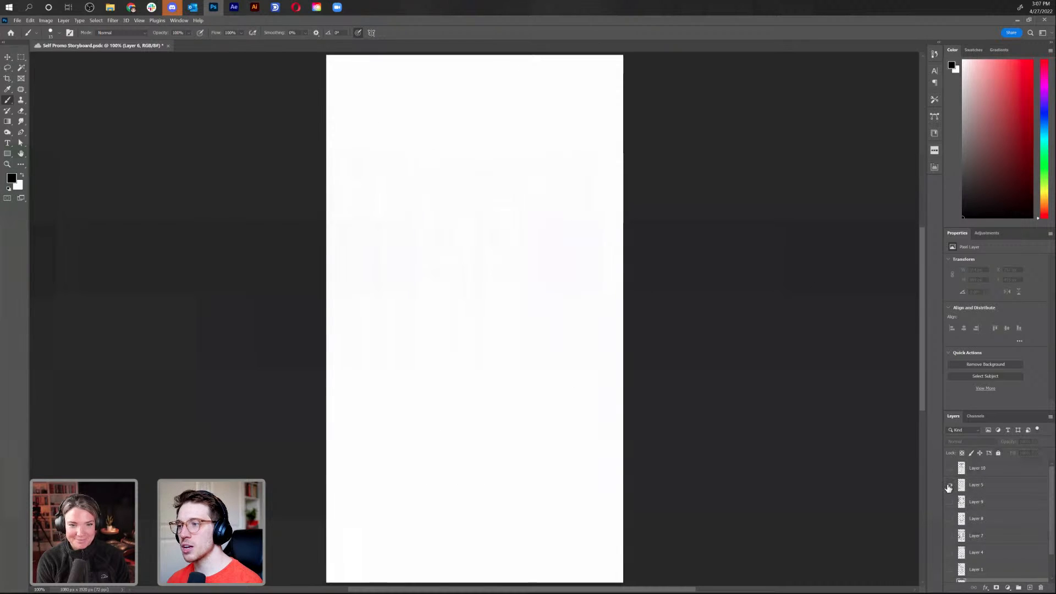
Review the "Follow me everywhere else" frame and the "I'm available for work" frame on Layer 10, hiding each after viewing
left_click(949, 485)
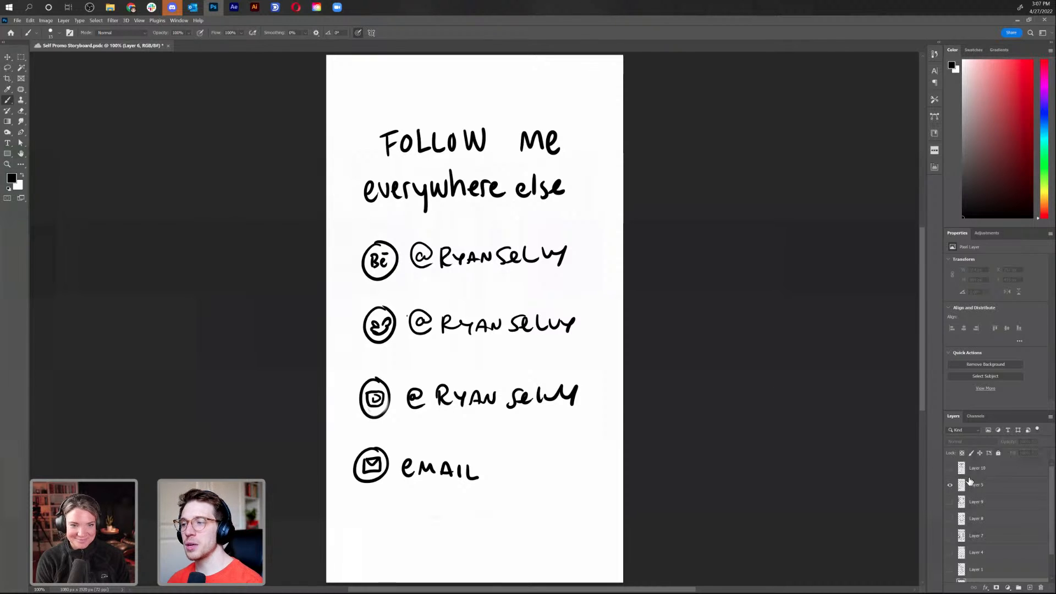
left_click(949, 484)
left_click(950, 468)
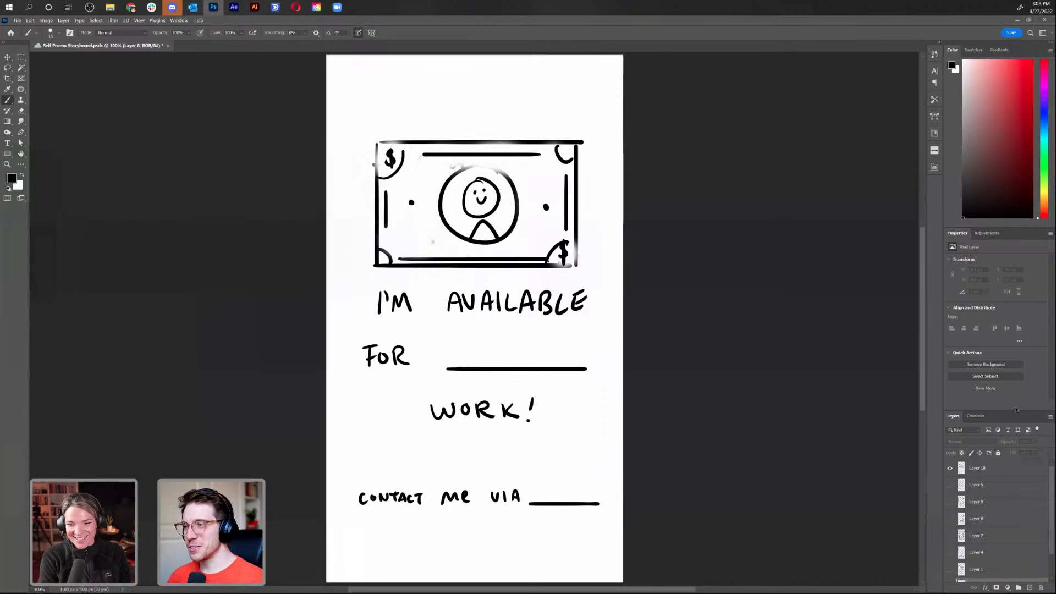
left_click(950, 468)
Show only the "hello!" frame on Layer 6 and capture a screen snip around the speech bubble and hand
scroll(949, 473, "down", 2)
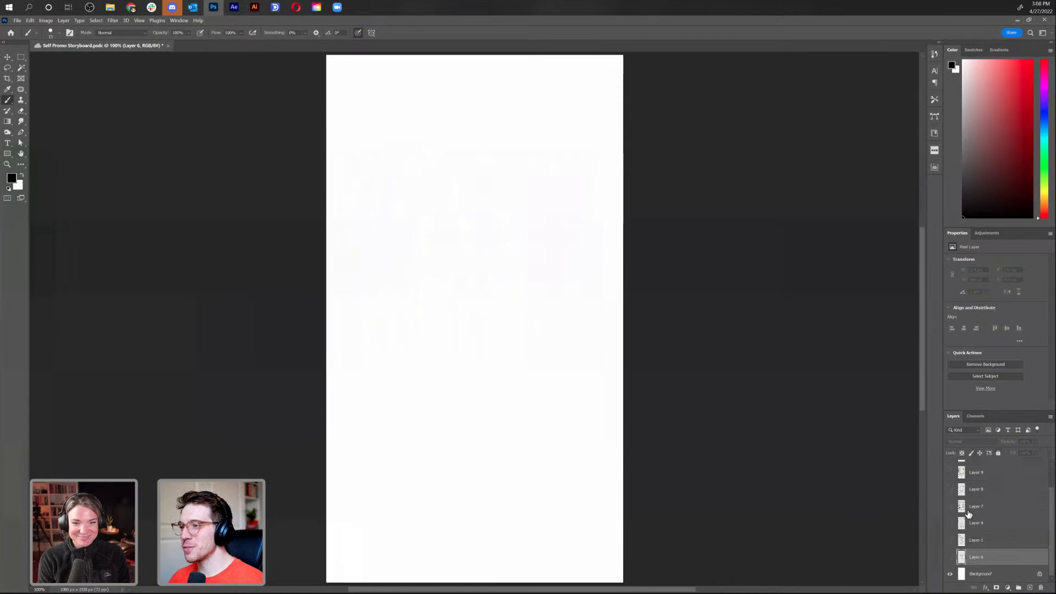
left_click(949, 540)
left_click(949, 540)
left_click(949, 557)
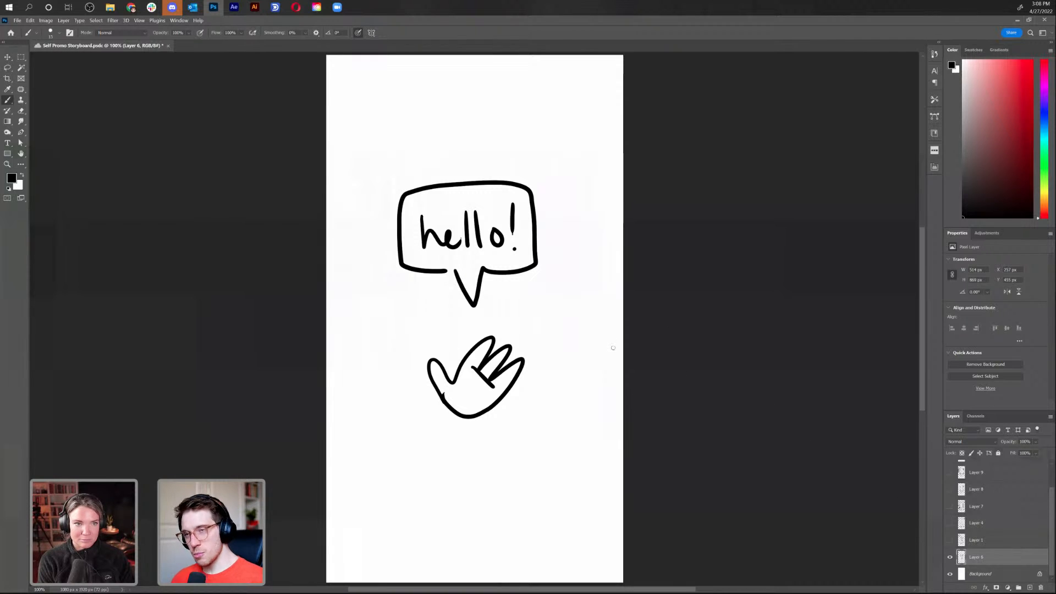
key("super+shift+s")
left_click_drag(332, 125, 615, 456)
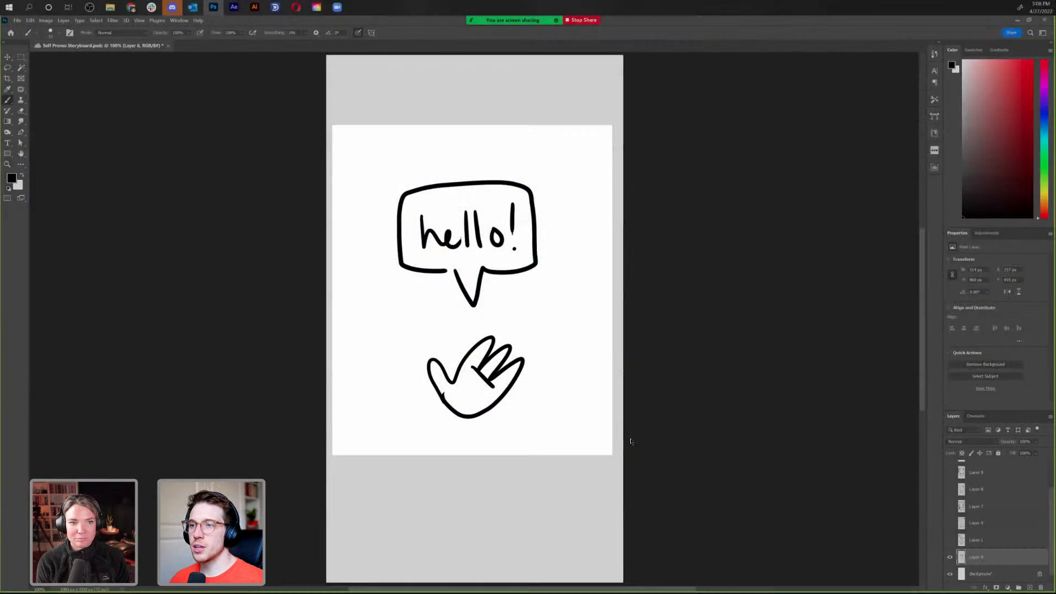
Switch to Illustrator, paste the captured sketch onto the artboard, and lock the image inside Layer 1
key("alt+Tab")
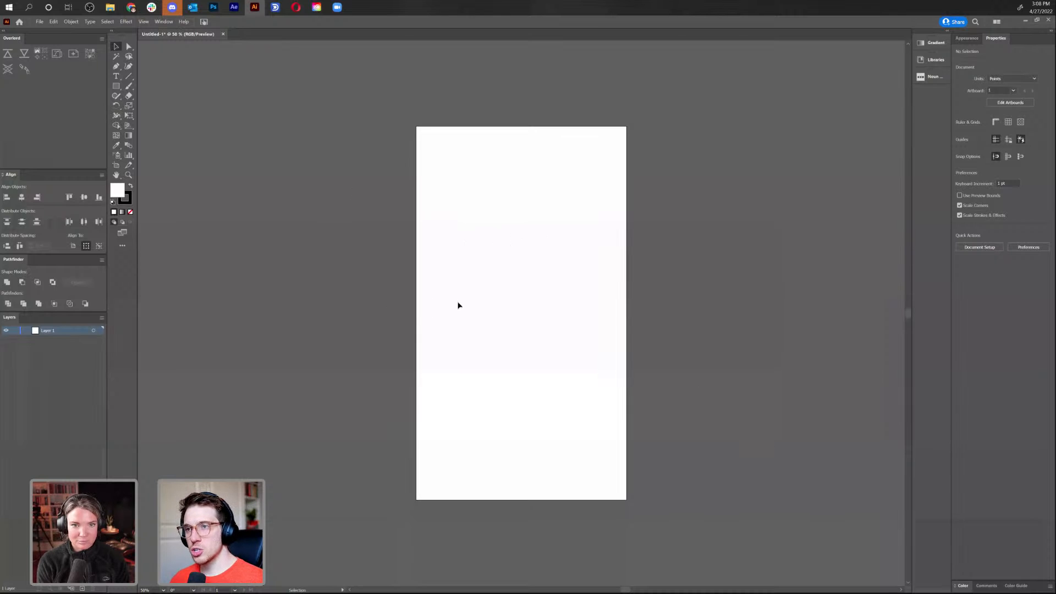
key("ctrl+v")
left_click_drag(527, 335, 522, 309)
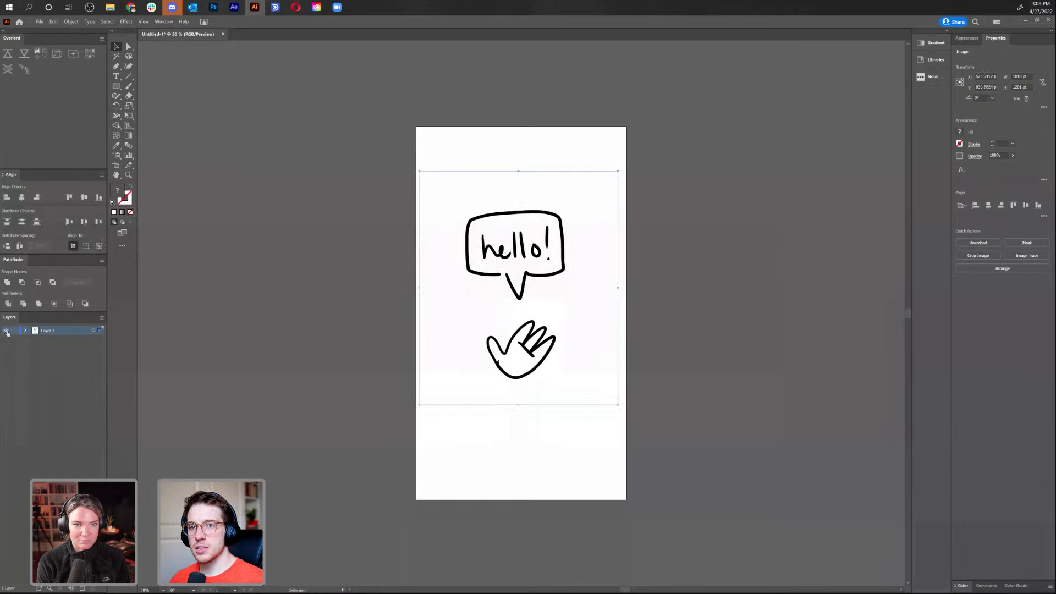
left_click(25, 330)
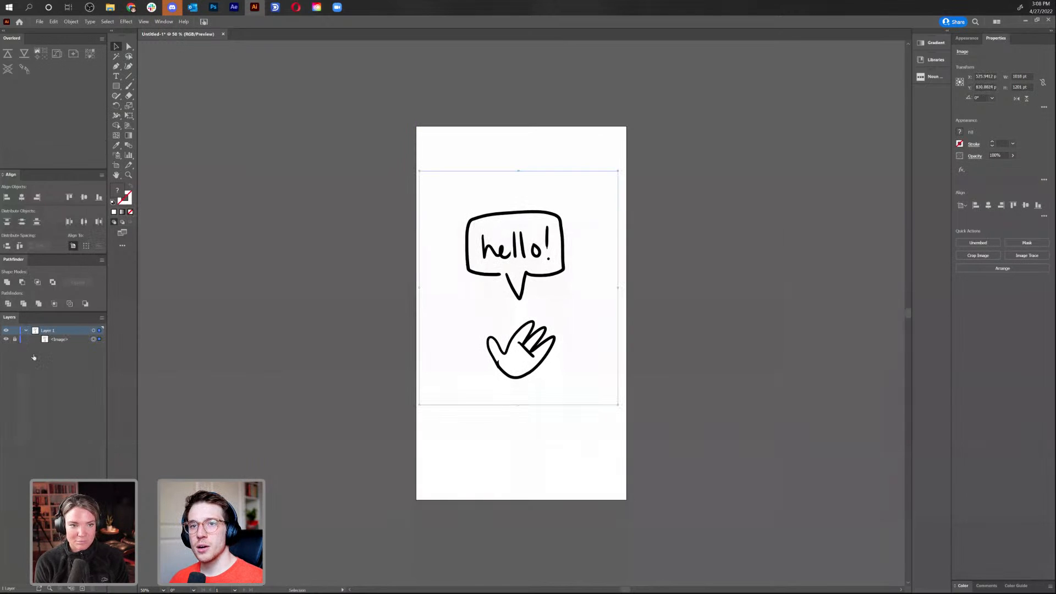
key("ctrl+shift+a")
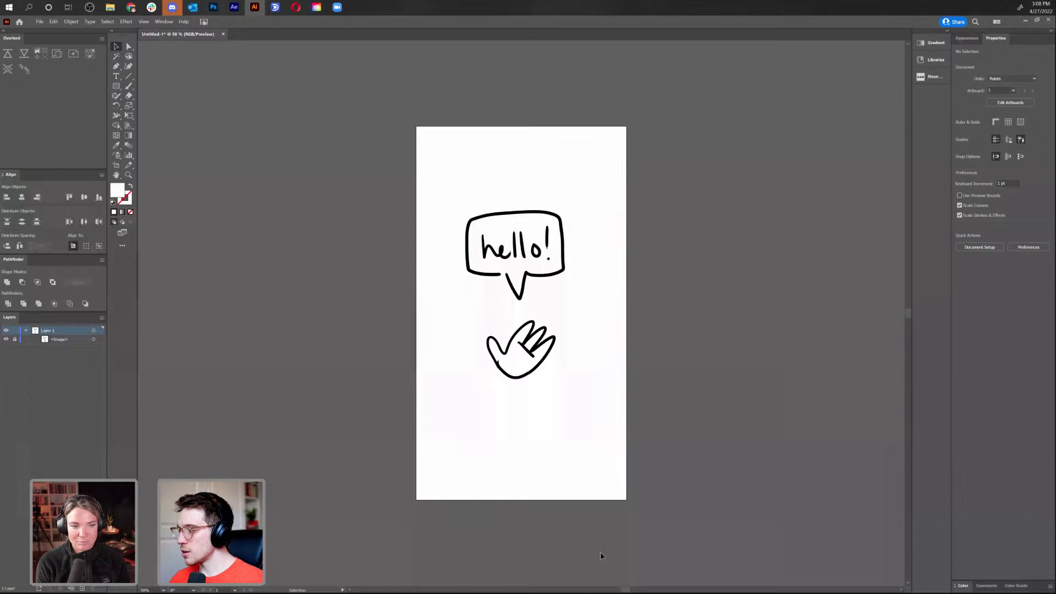
Unlock the sketch image, lower its opacity to 39%, and lock it again
left_click(55, 339)
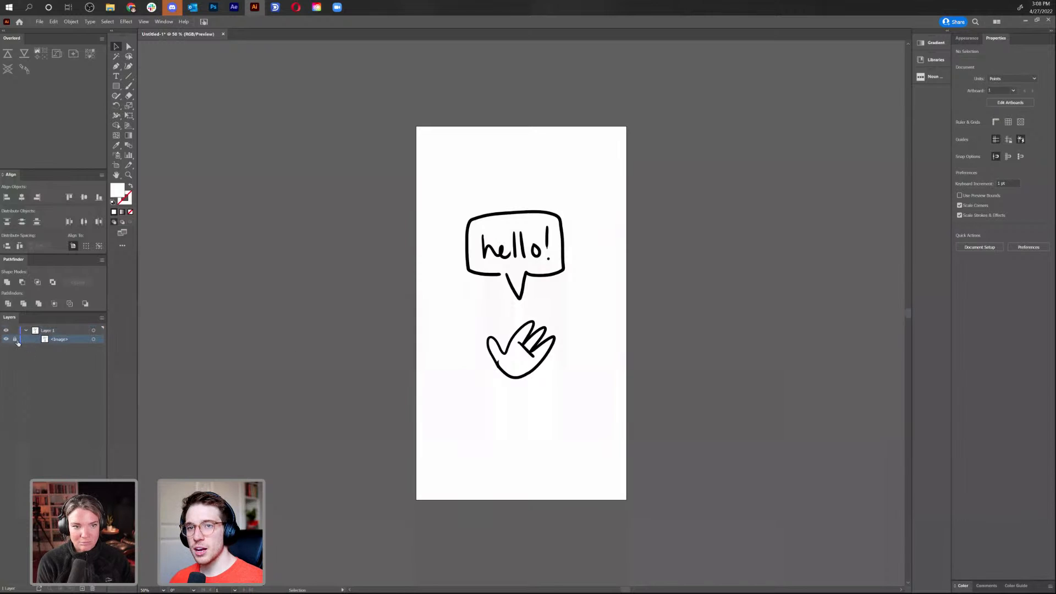
left_click(94, 340)
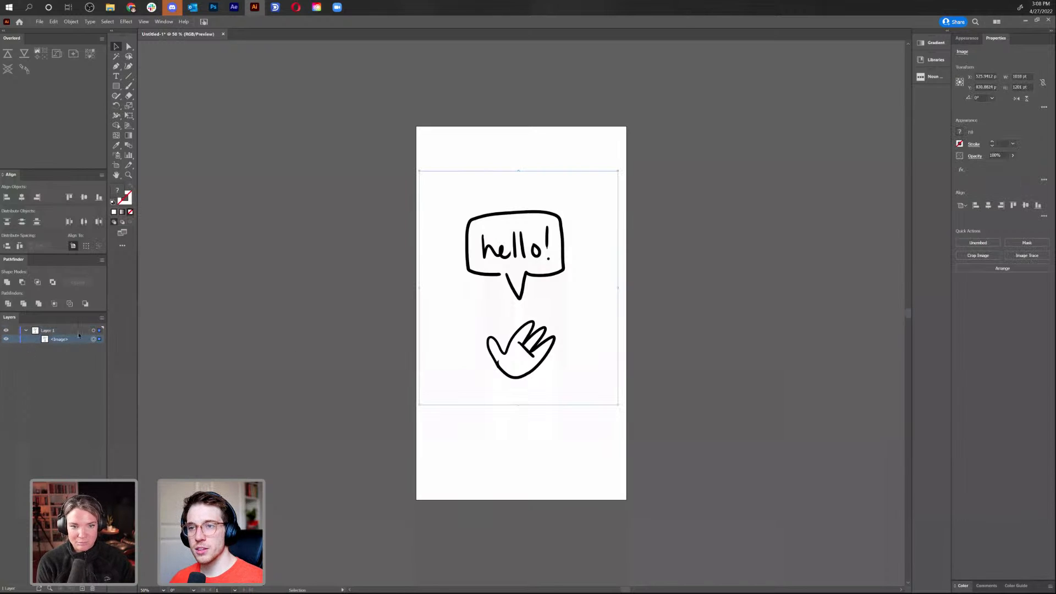
left_click(1012, 155)
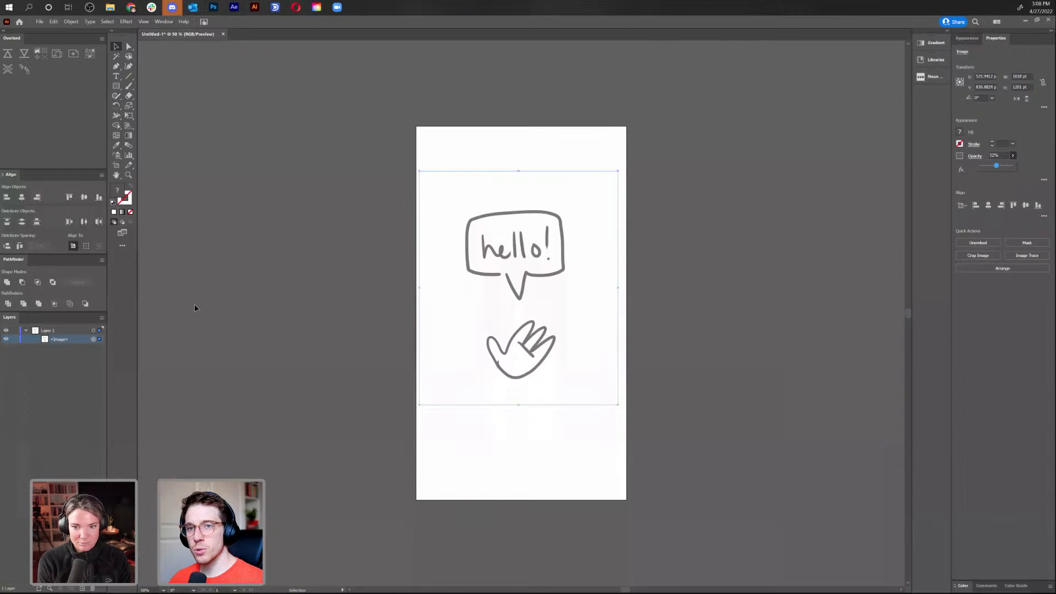
left_click_drag(996, 166, 992, 166)
left_click(14, 339)
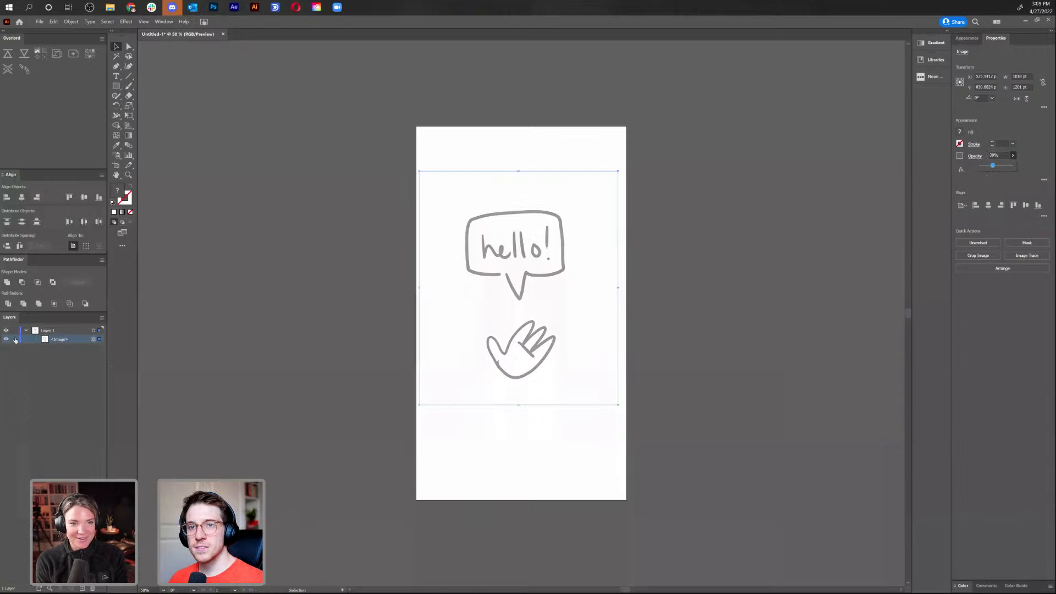
Add a new layer above the sketch and draw a rectangle about 500 × 309 pt over the speech bubble
left_click(82, 588)
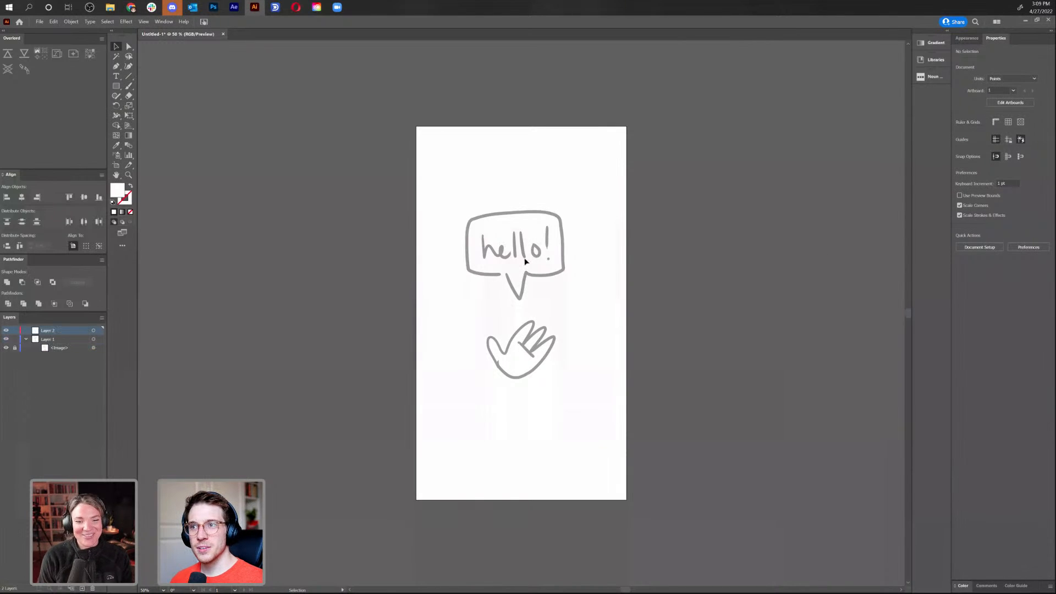
key("ctrl+plus")
key("ctrl+plus")
key("ctrl+plus")
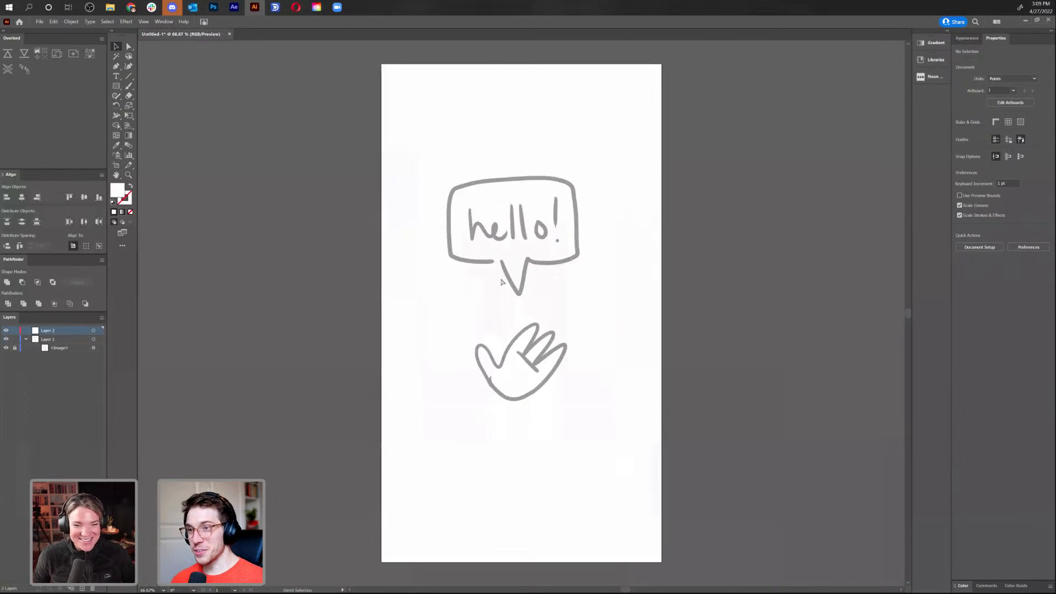
scroll(416, 226, "up", 3)
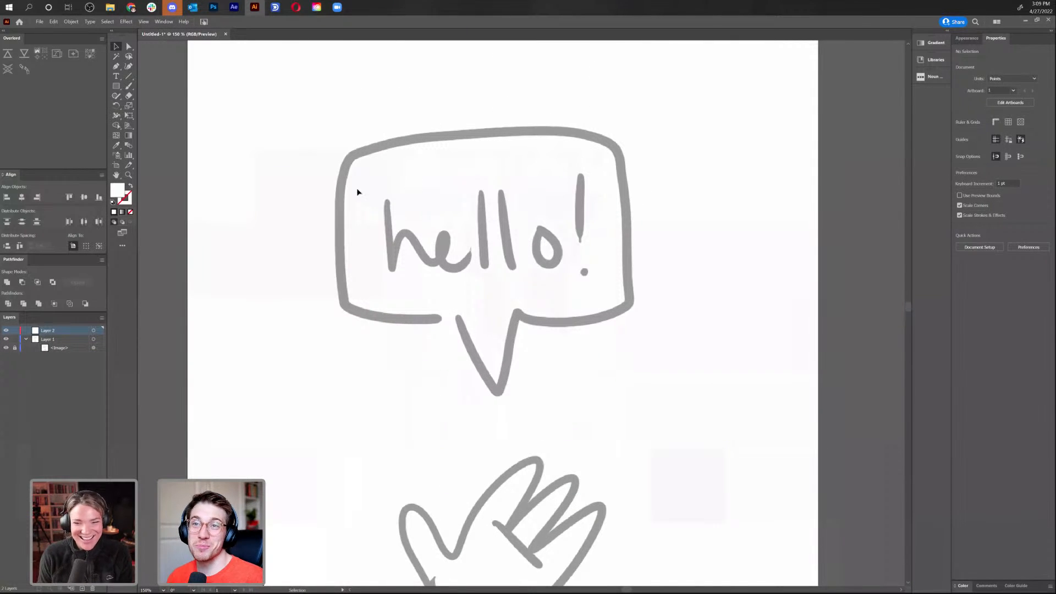
left_click(116, 85)
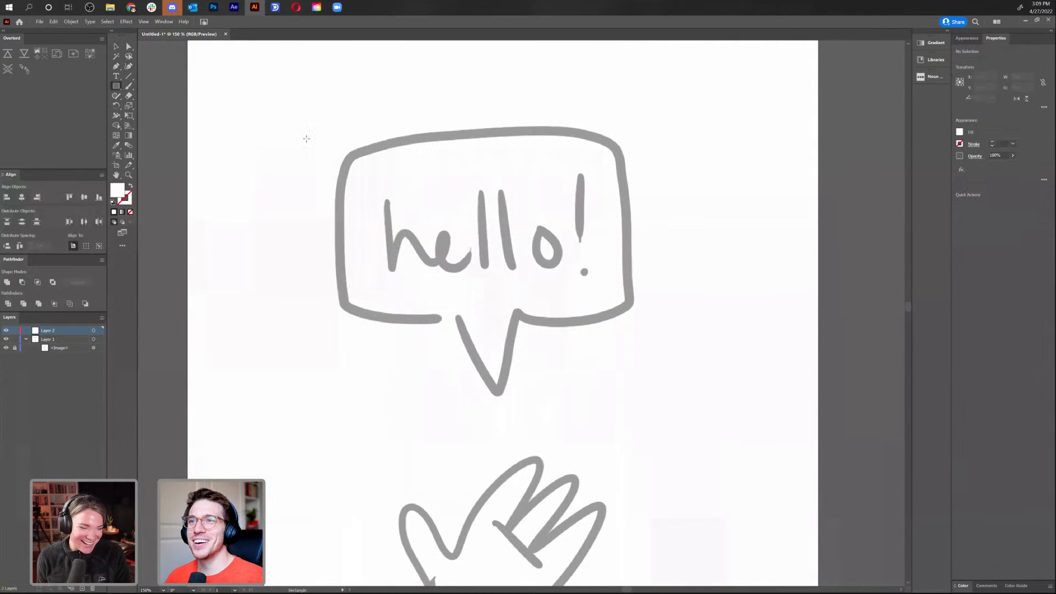
left_click_drag(339, 142, 630, 322)
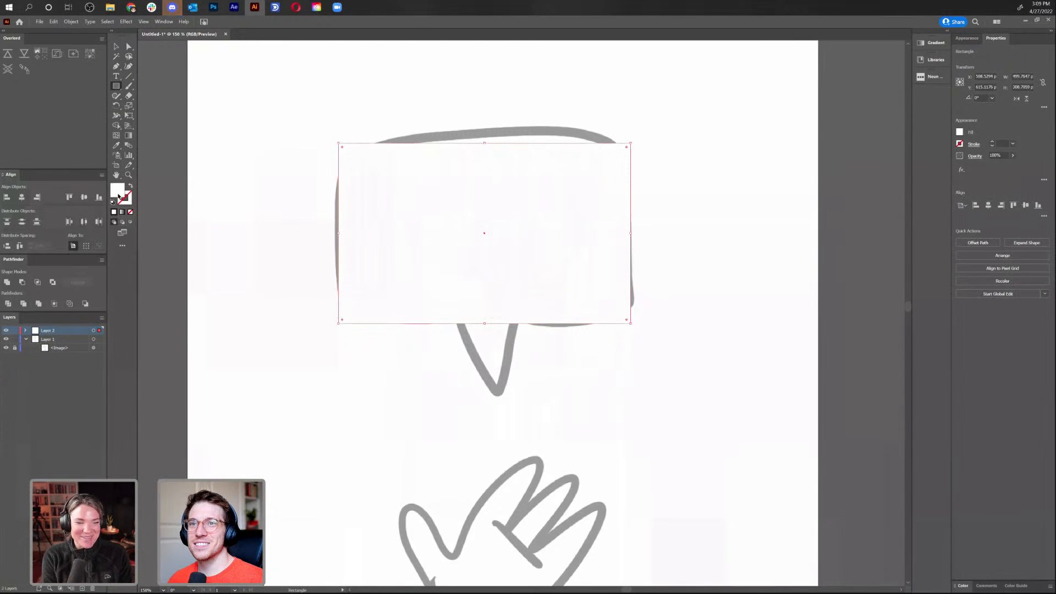
Change the rectangle's fill to red
double_click(118, 189)
left_click_drag(483, 267, 487, 265)
left_click(632, 256)
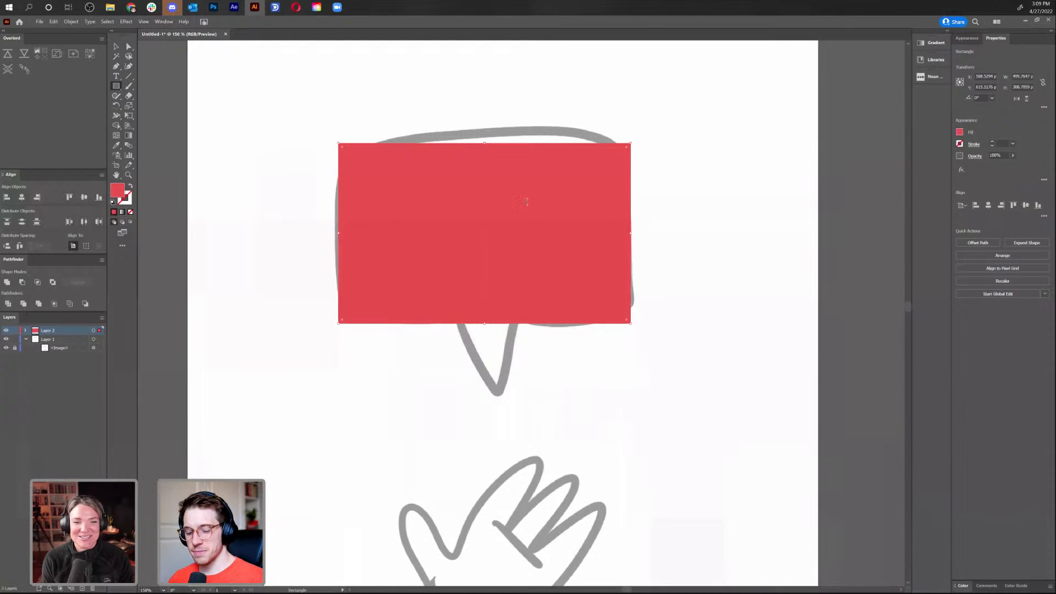
key("shift+grave")
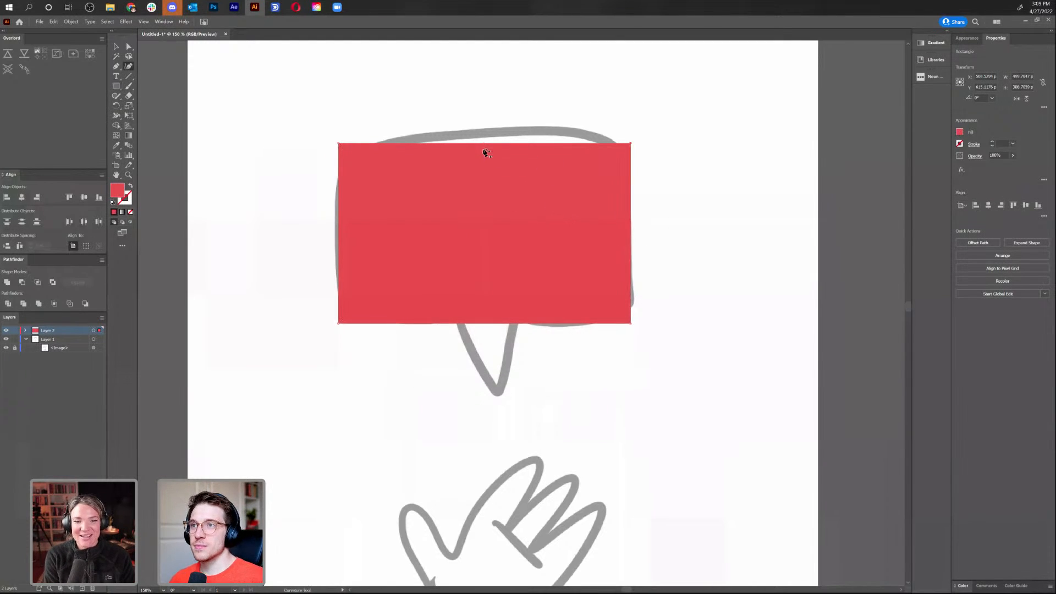
left_click_drag(486, 144, 488, 135)
key("ctrl+z")
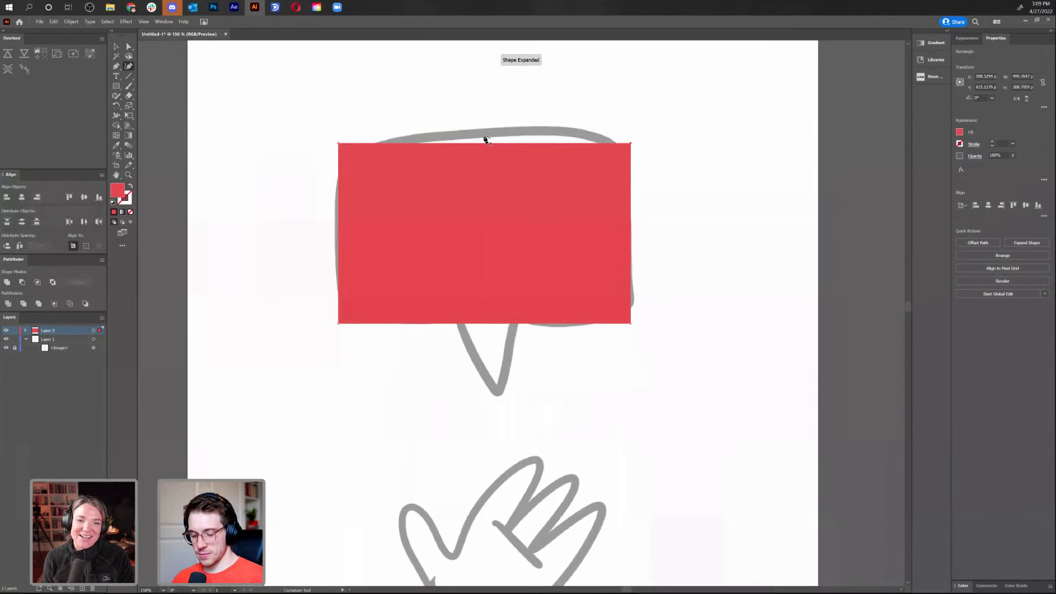
Show the rulers and place a vertical and a horizontal guide through the rectangle's center, using Outline view for alignment
key("ctrl+r")
left_click_drag(138, 326, 139, 333)
key("ctrl+y")
left_click_drag(470, 343, 485, 349)
left_click_drag(508, 43, 535, 231)
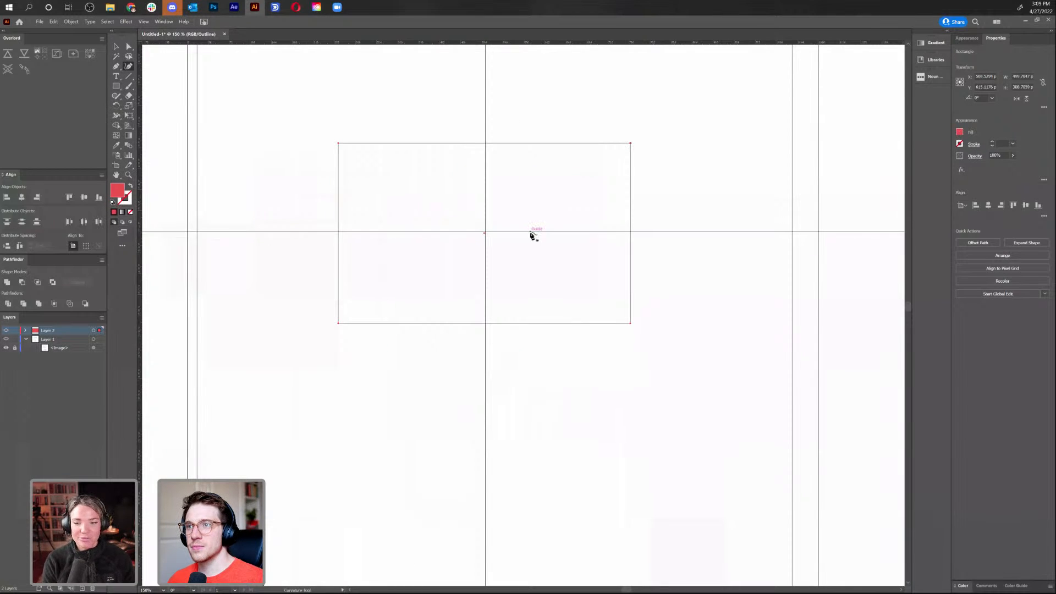
key("ctrl+y")
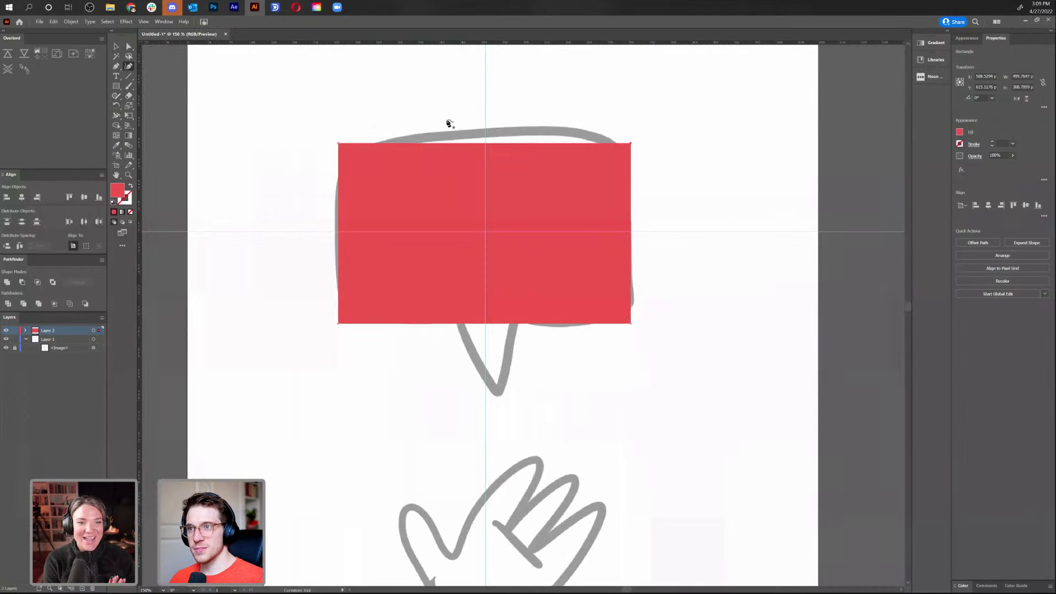
Nudge the red rectangle 1 pt right and 2 pt up so it centers on the guides
key("Right")
key("Up")
key("Up")
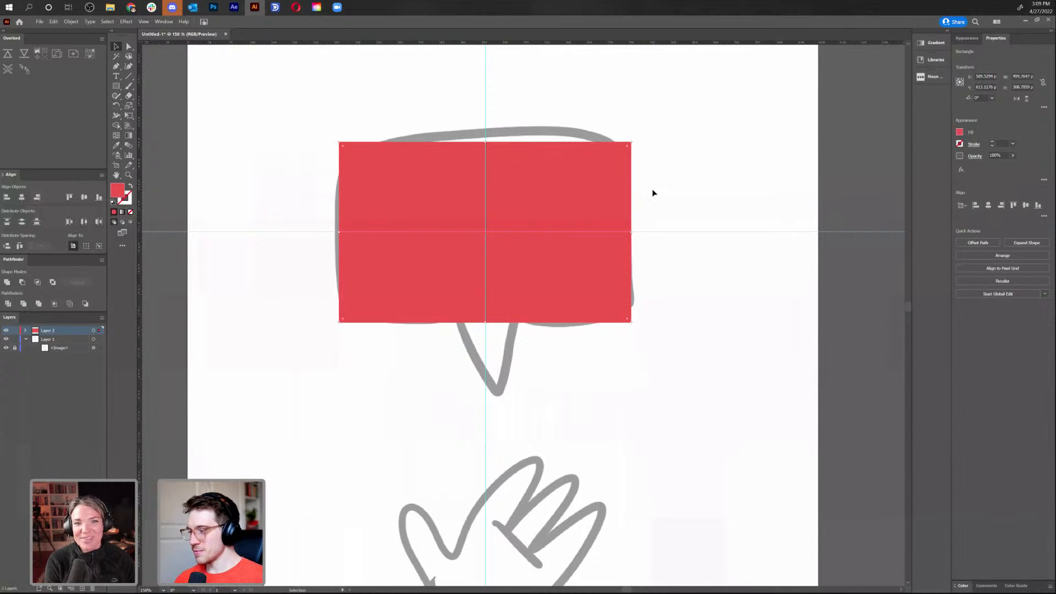
left_click(623, 120)
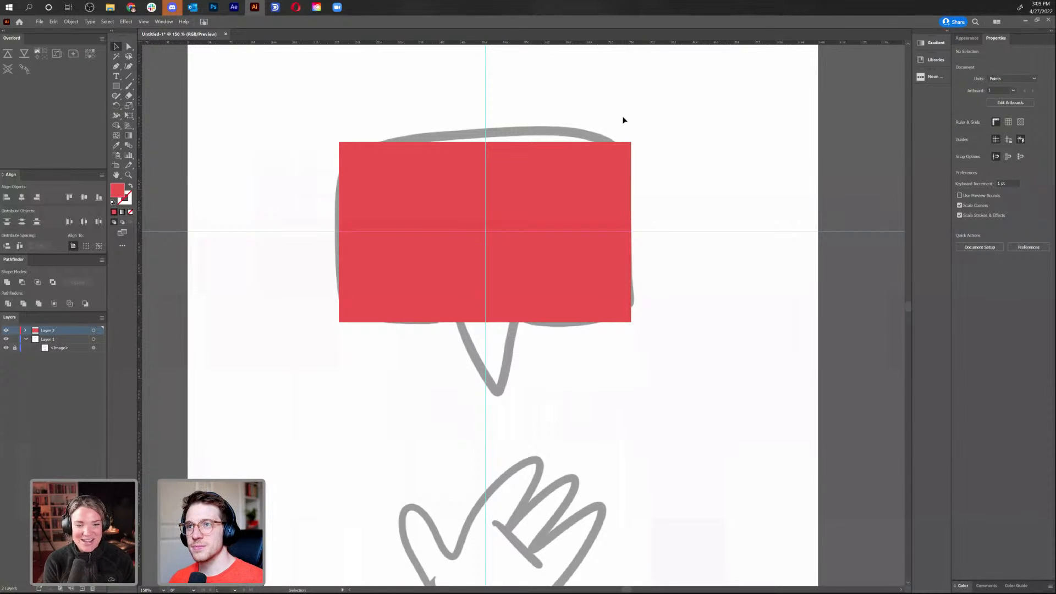
Bow all four sides of the red rectangle slightly outward with the Curvature tool, pulling each side's midpoint where it meets a guide
left_click(536, 195)
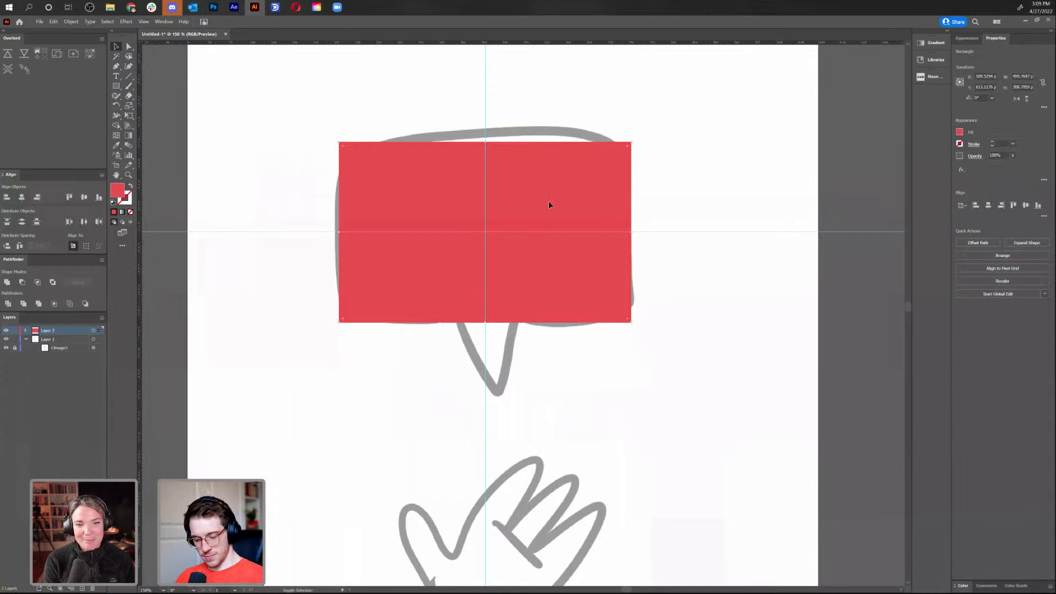
key("shift+grave")
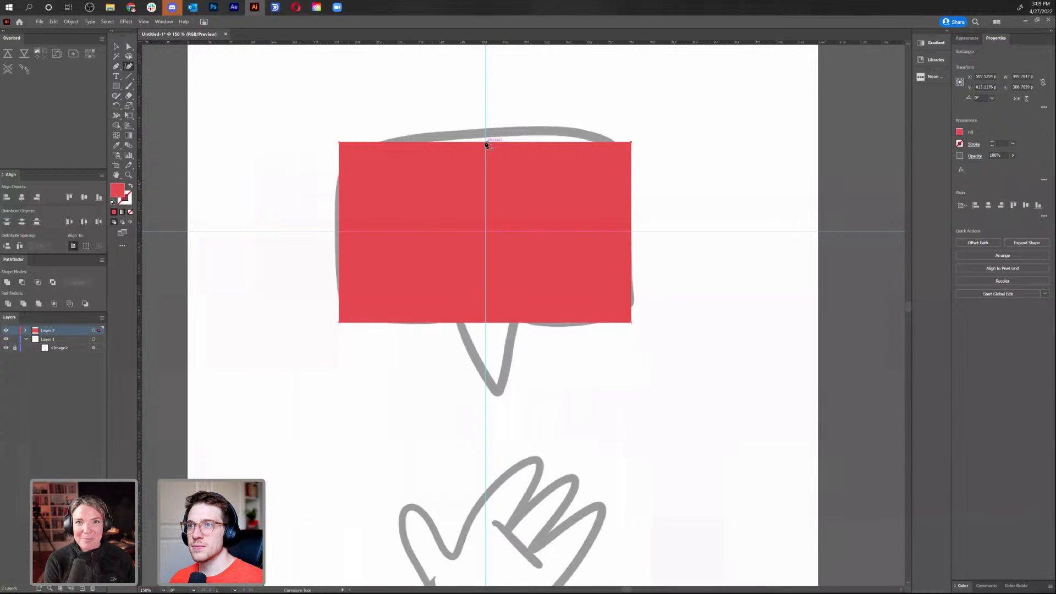
left_click_drag(486, 144, 487, 130)
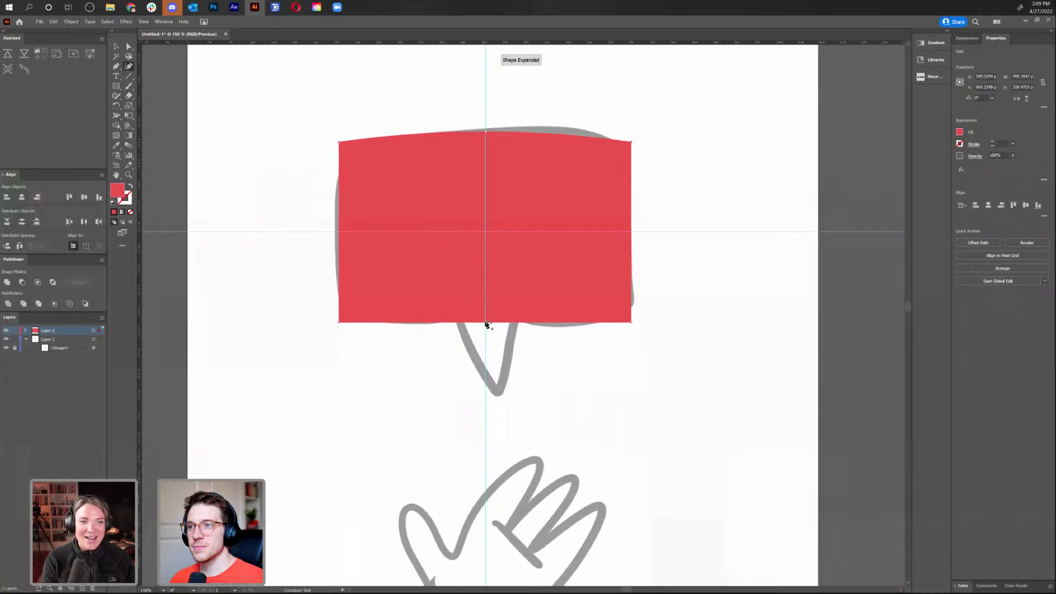
left_click_drag(486, 325, 488, 335)
left_click_drag(340, 234, 332, 237)
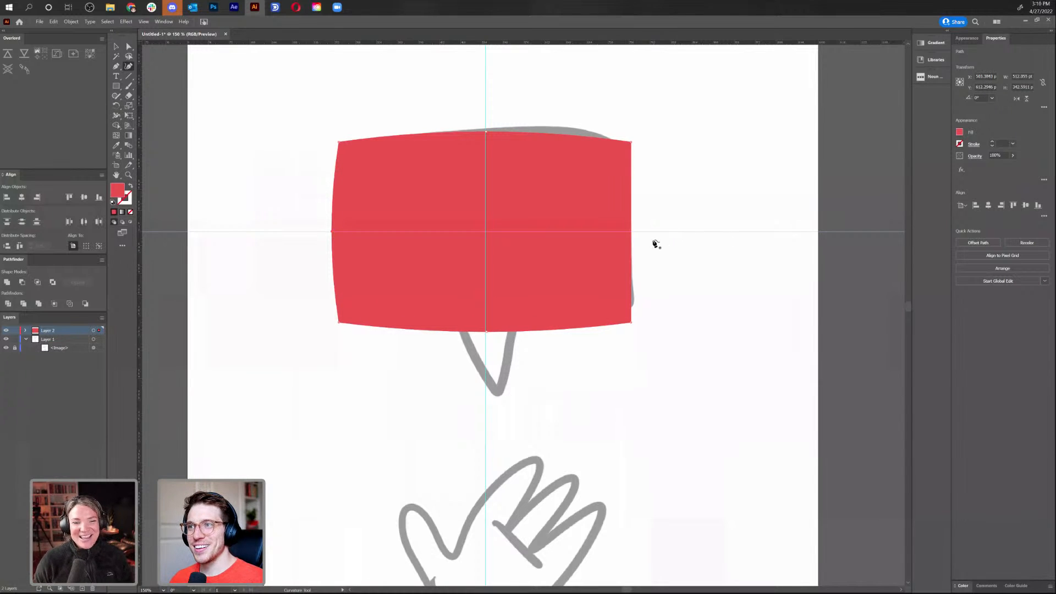
left_click_drag(631, 232, 642, 232)
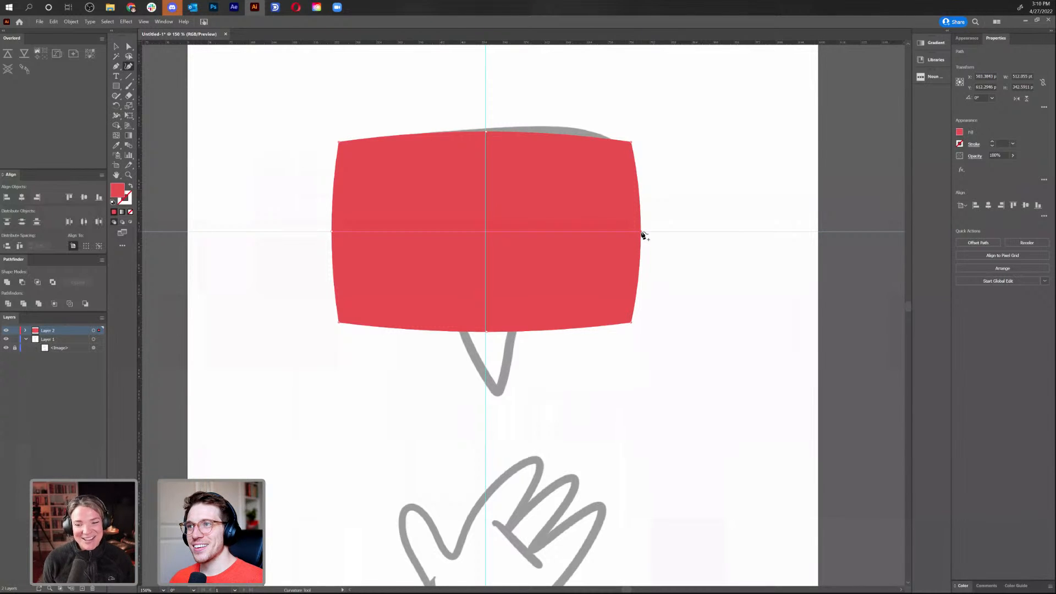
Delete both guides from Layer 2
left_click(115, 47)
left_click(25, 331)
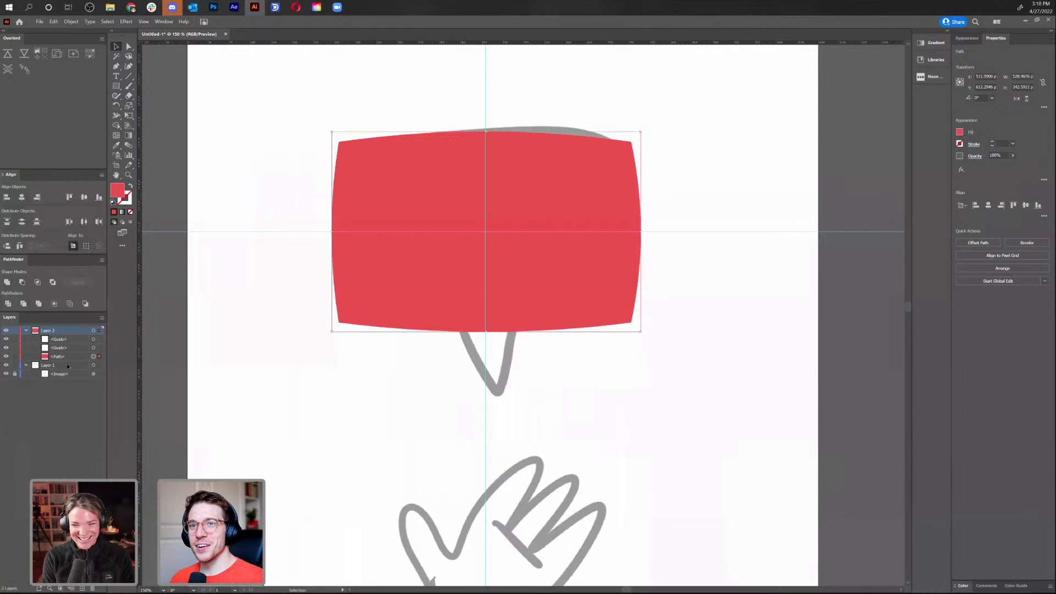
left_click(70, 340)
left_click(70, 348, "shift")
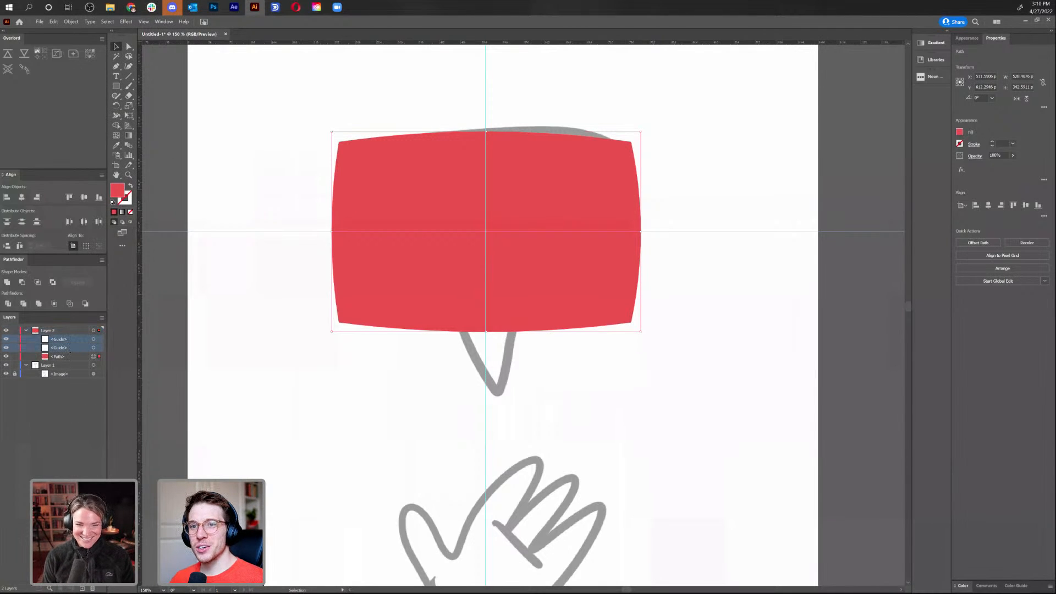
left_click(92, 588)
Round all four corners of the bowed red shape with the Direct Selection corner handles
key("a")
left_click_drag(343, 148, 358, 174)
left_click(400, 115)
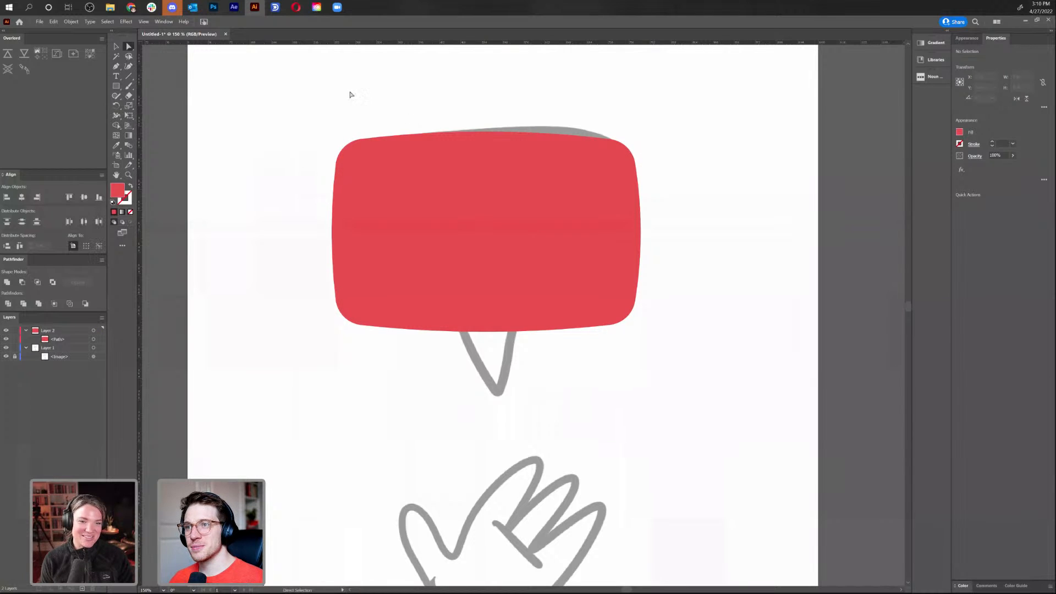
Draw a red triangle below the bubble with the Pen tool as one half of the speech bubble's tail
left_click(116, 66)
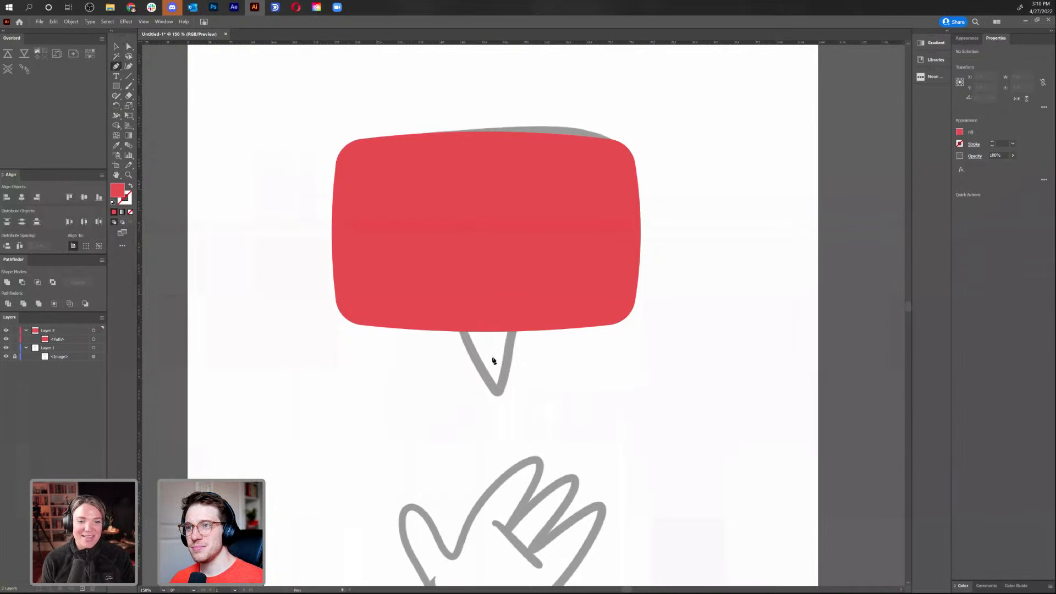
left_click(489, 393)
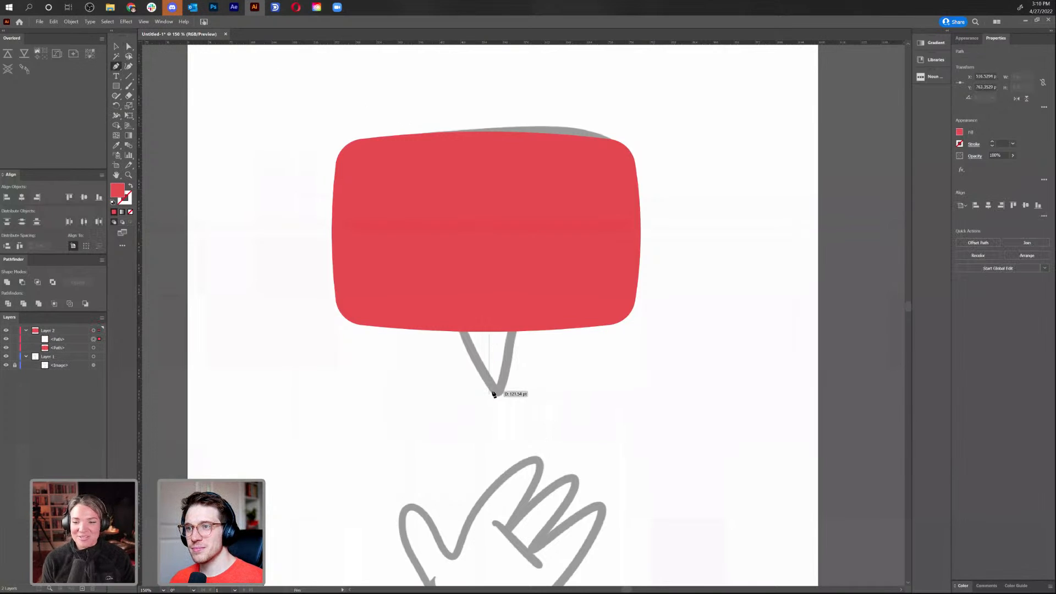
left_click(458, 328)
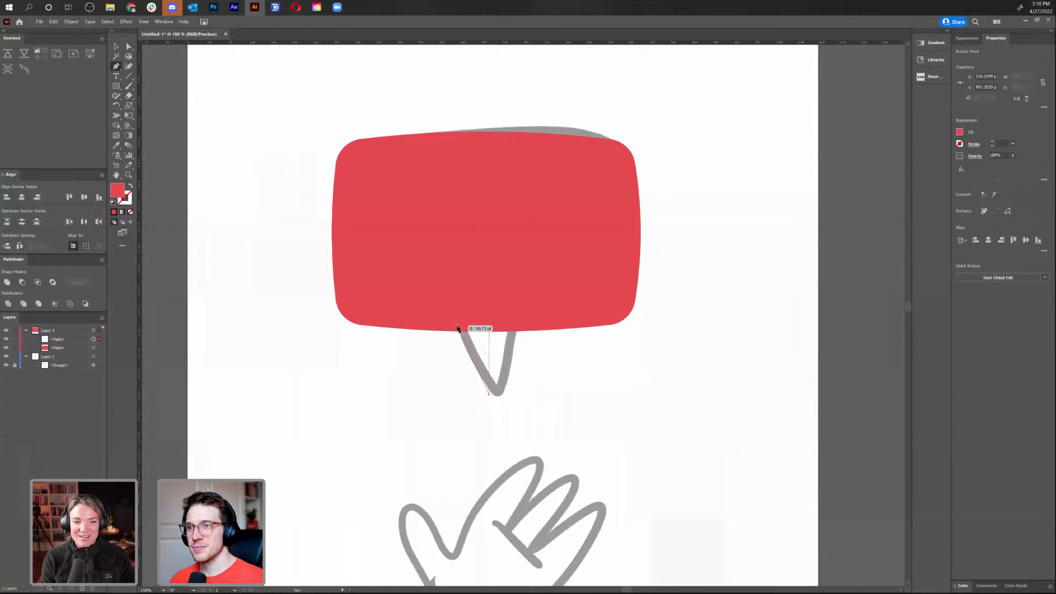
left_click(489, 331)
Bend the tail half's slanted edge slightly outward with the Curvature tool
key("a")
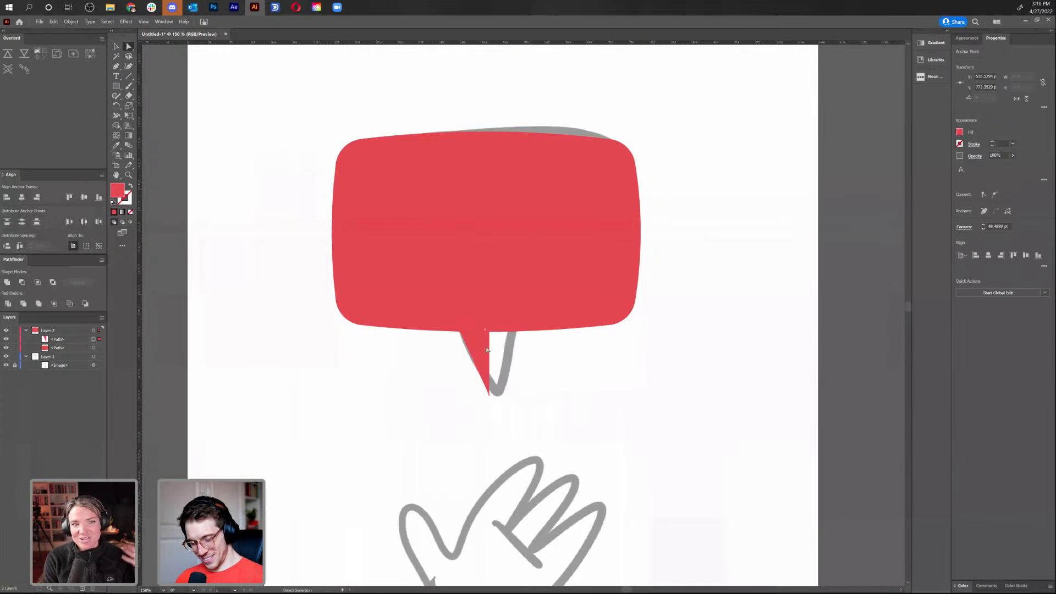
key("shift+grave")
left_click_drag(474, 360, 470, 361)
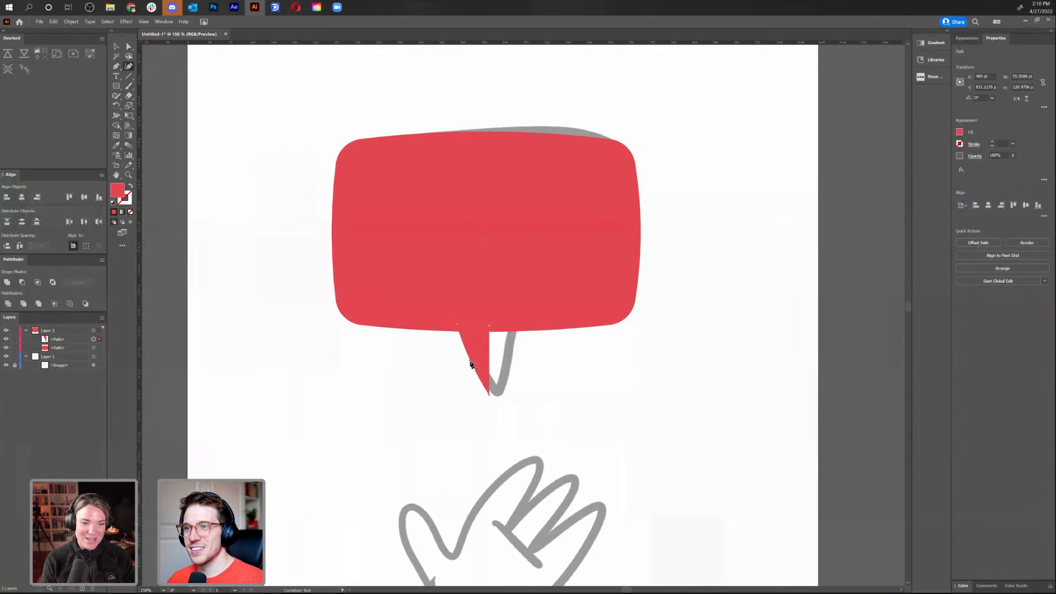
key("v")
left_click(456, 347)
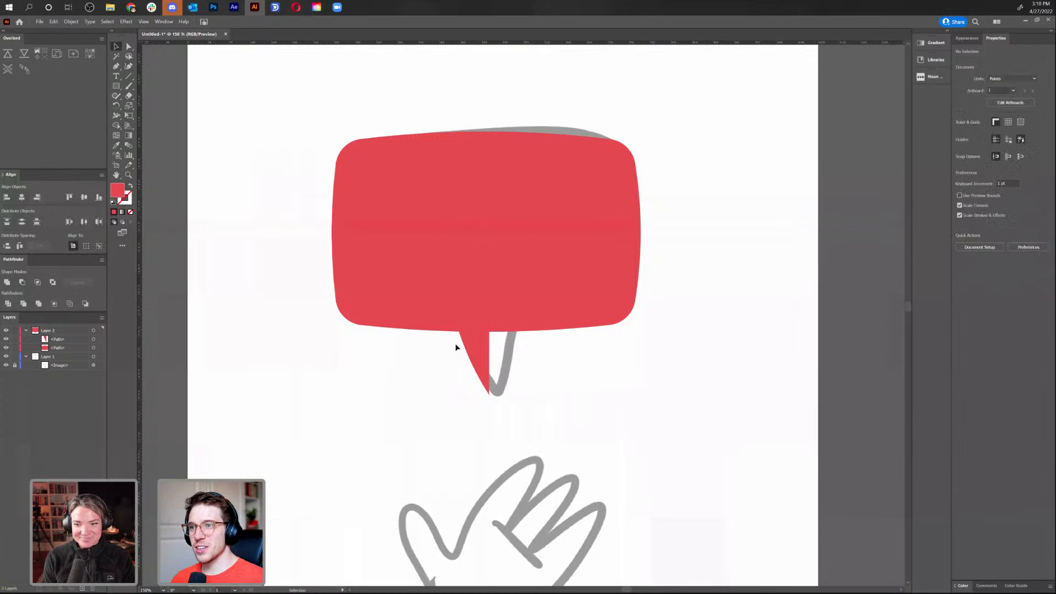
Reflect a copy of the tail half across the vertical axis and place it flush against the original's straight edge
right_click(486, 348)
mouse_move(534, 487)
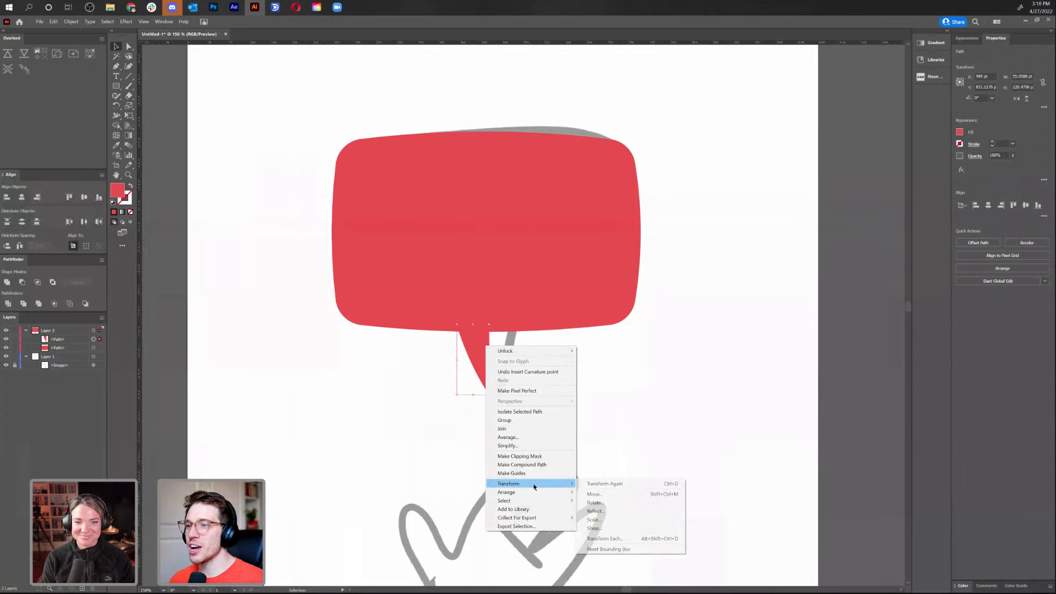
left_click(637, 510)
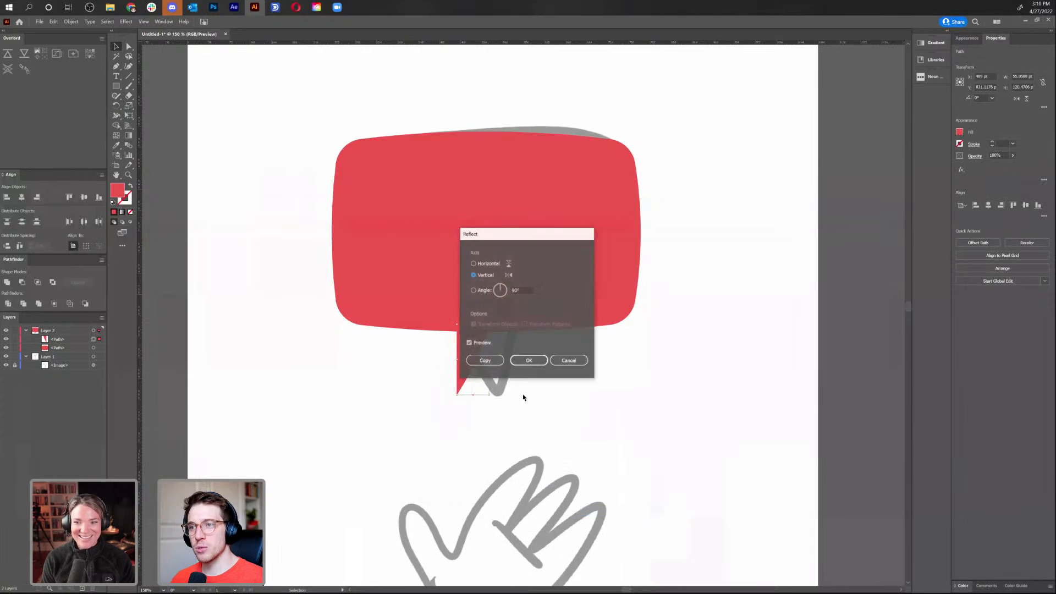
left_click(495, 359)
left_click_drag(462, 383, 495, 383)
key("Right")
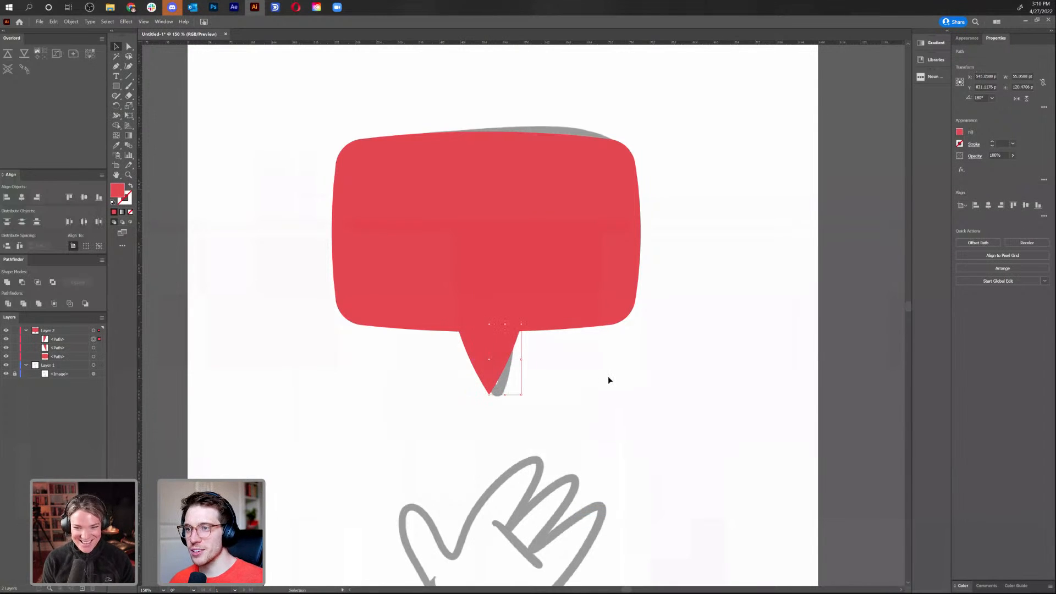
Unite the two tail halves into a single shape
left_click(497, 340, "shift")
left_click(476, 349, "shift")
left_click(492, 344, "shift")
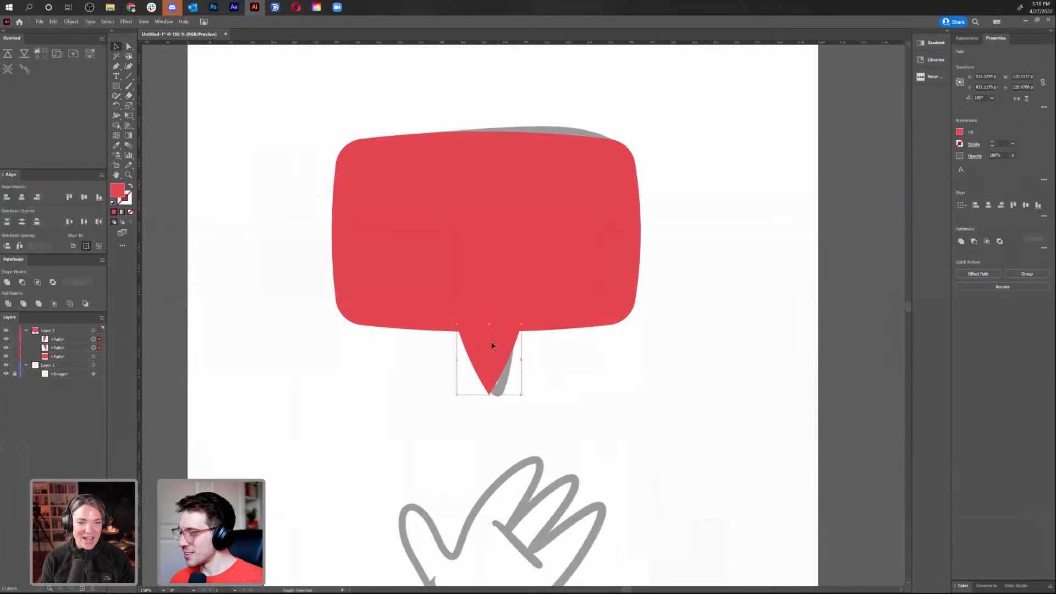
left_click(960, 241)
Slightly round the pointed tip of the speech bubble's tail
key("a")
left_click(489, 393)
mouse_move(489, 392)
left_mouse_down()
mouse_move(489, 383)
mouse_move(491, 392)
left_mouse_up()
left_click(224, 72)
key("v")
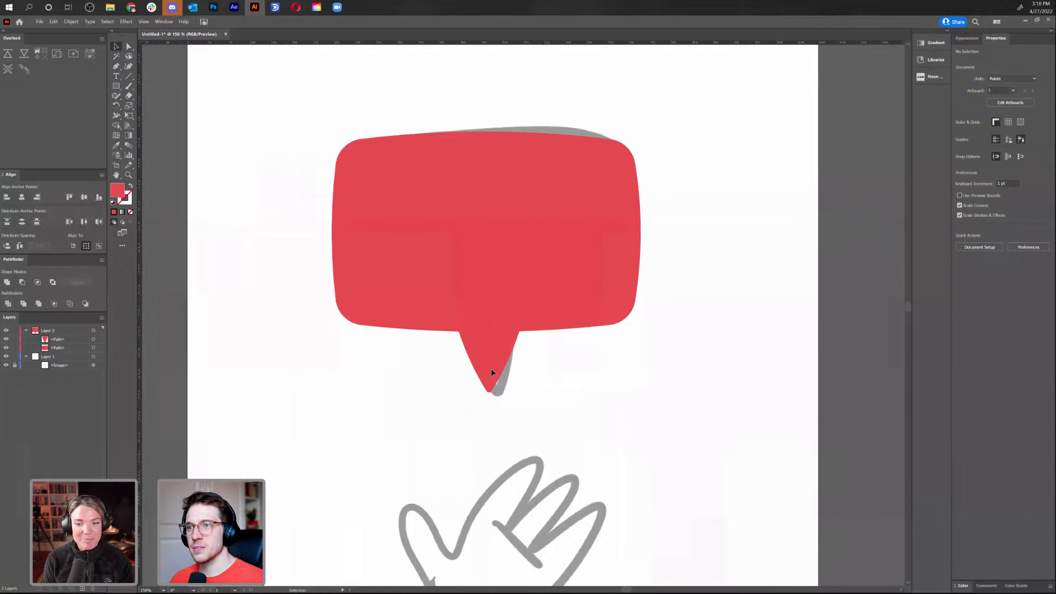
Align the bubble and its tail to each other by their horizontal centers
key("ctrl+a")
left_click(987, 205)
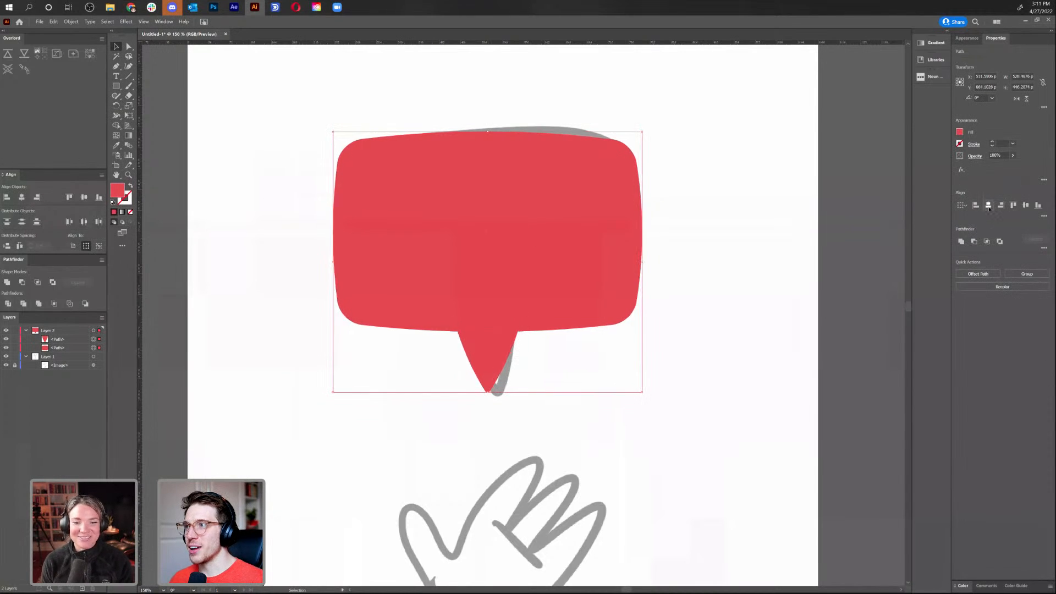
left_click(515, 426)
key("a")
key("ctrl+y")
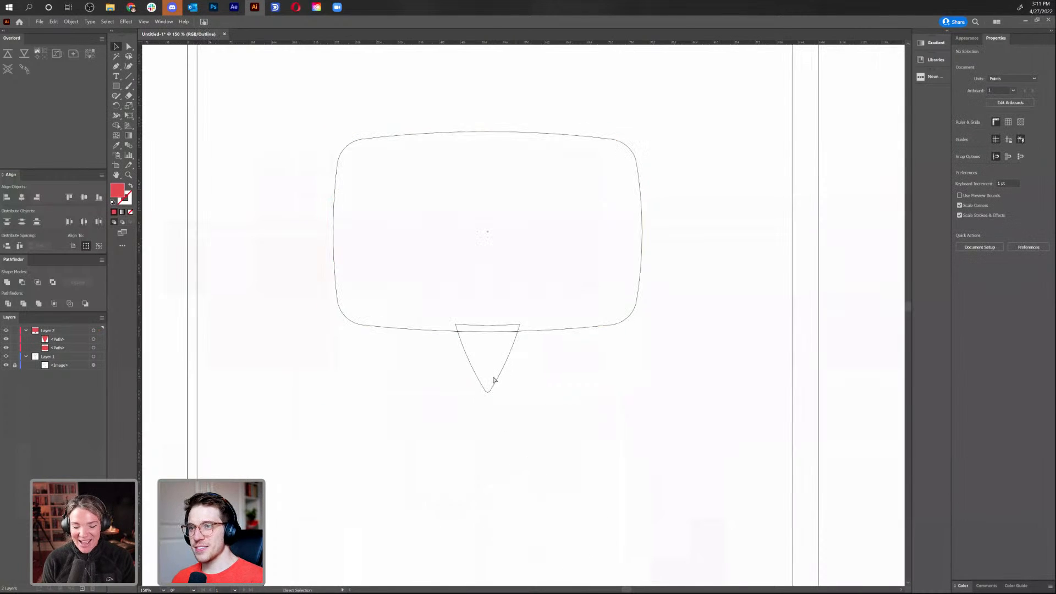
key("ctrl+y")
left_click_drag(492, 375, 507, 149)
key("ctrl+z")
left_click(594, 391)
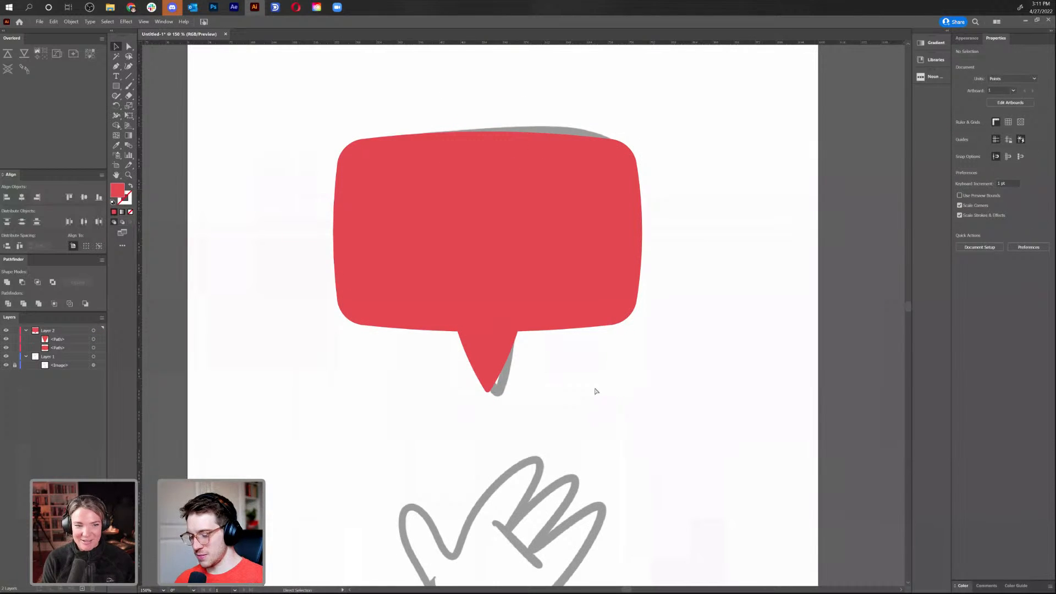
Open the Noun Project extension and search its icons for "hand"
key("ctrl+minus")
key("ctrl+minus")
key("ctrl+plus")
mouse_move(565, 303)
left_mouse_down()
mouse_move(522, 295)
mouse_move(580, 305)
left_mouse_up()
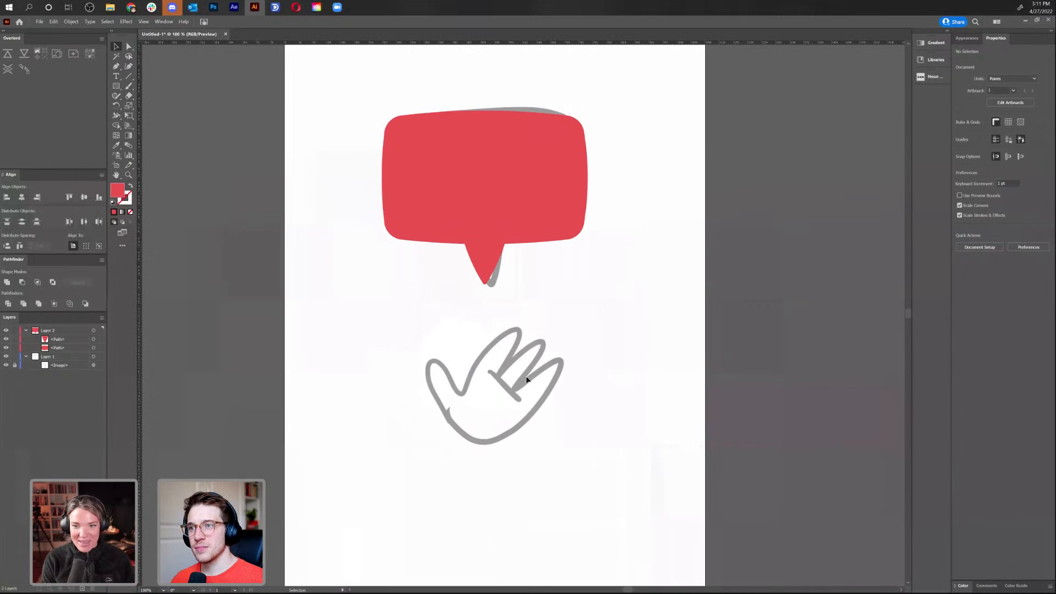
left_click(925, 77)
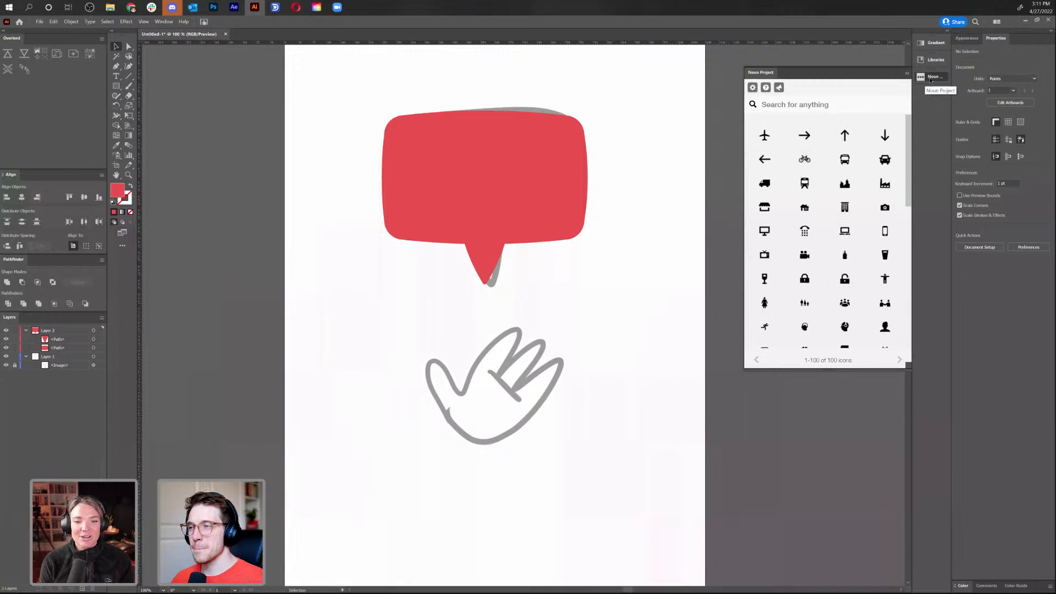
left_click(802, 104)
type("hand")
key("Return")
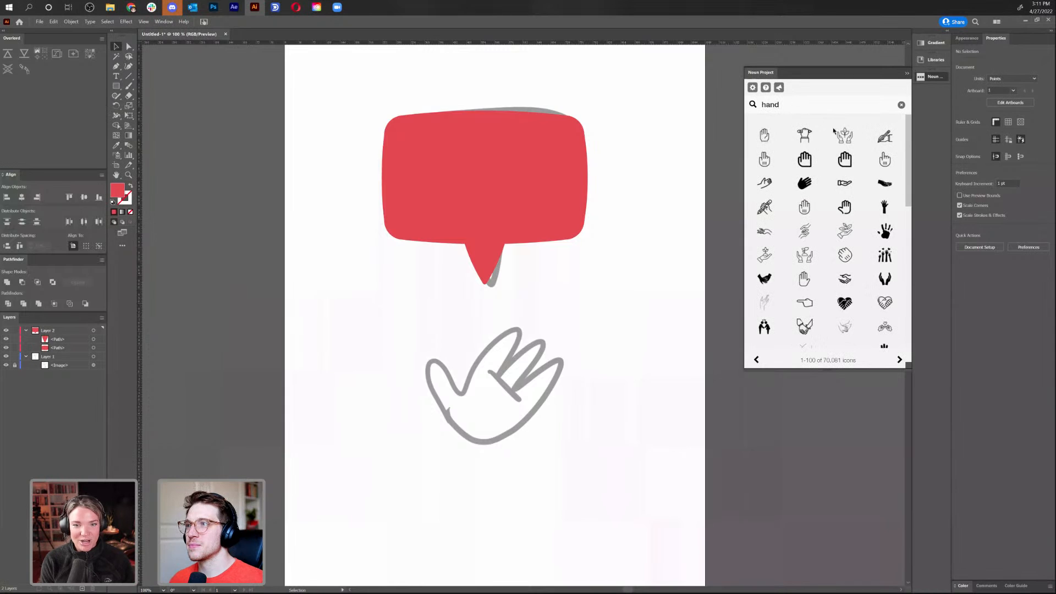
Insert the solid black open-hand icon by Bluetip Design at 300px and place it to the left of the sketched hand
scroll(845, 197, "down", 3)
scroll(841, 201, "down", 1)
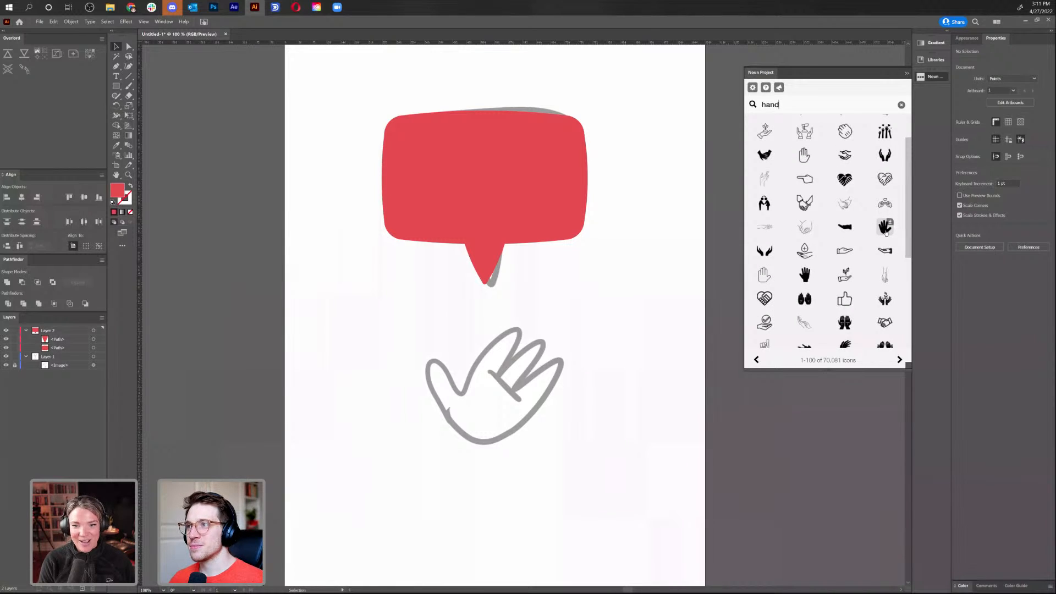
left_click(885, 227)
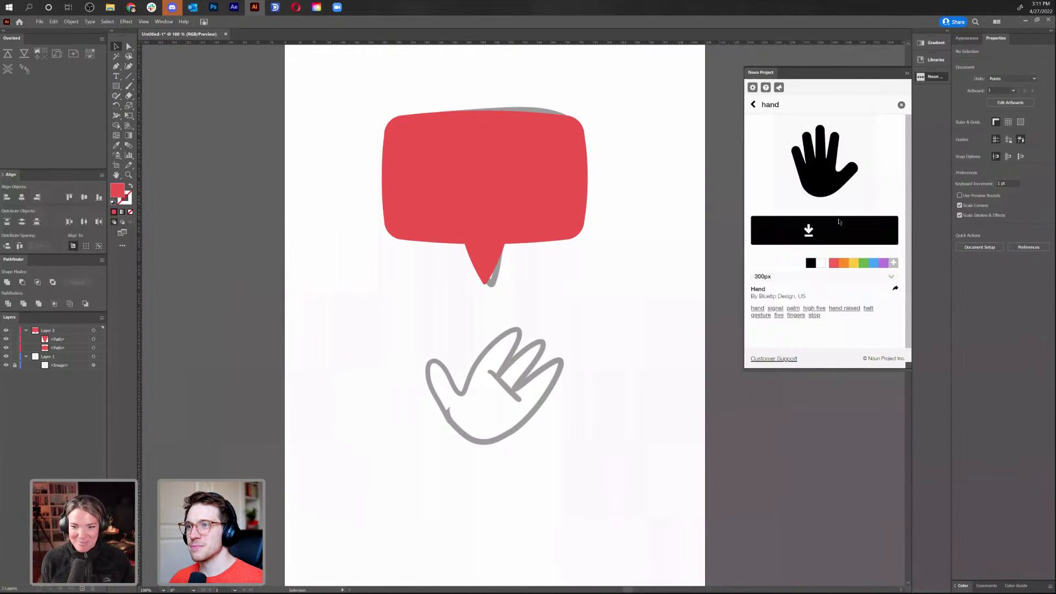
left_click(825, 244)
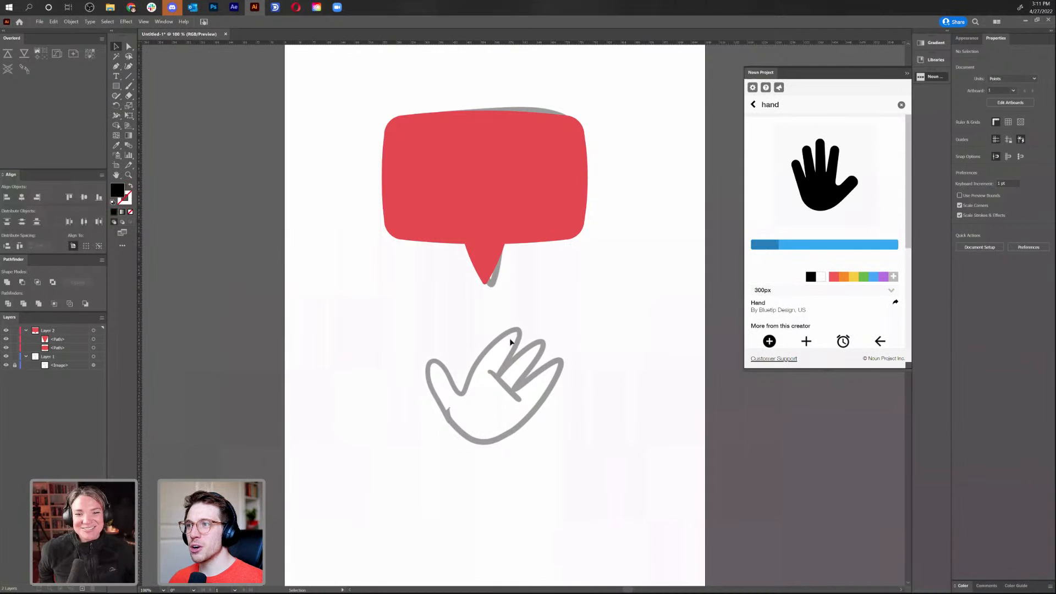
left_click_drag(519, 335, 374, 450)
left_click(428, 428)
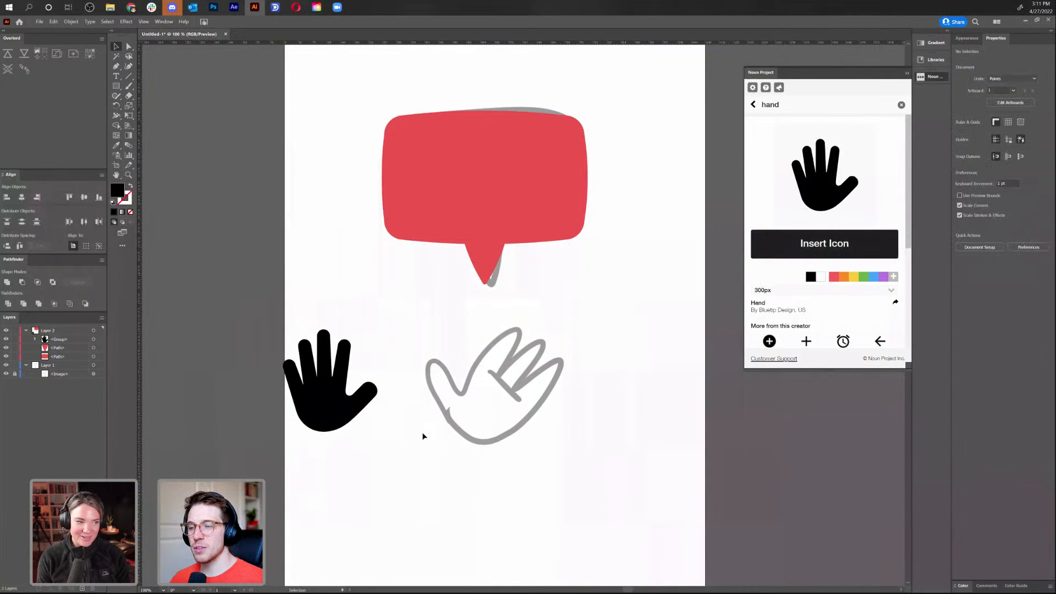
Close the Noun Project extension and move the black hand icon closer to the sketched hand
key("ctrl+equal")
key("ctrl+equal")
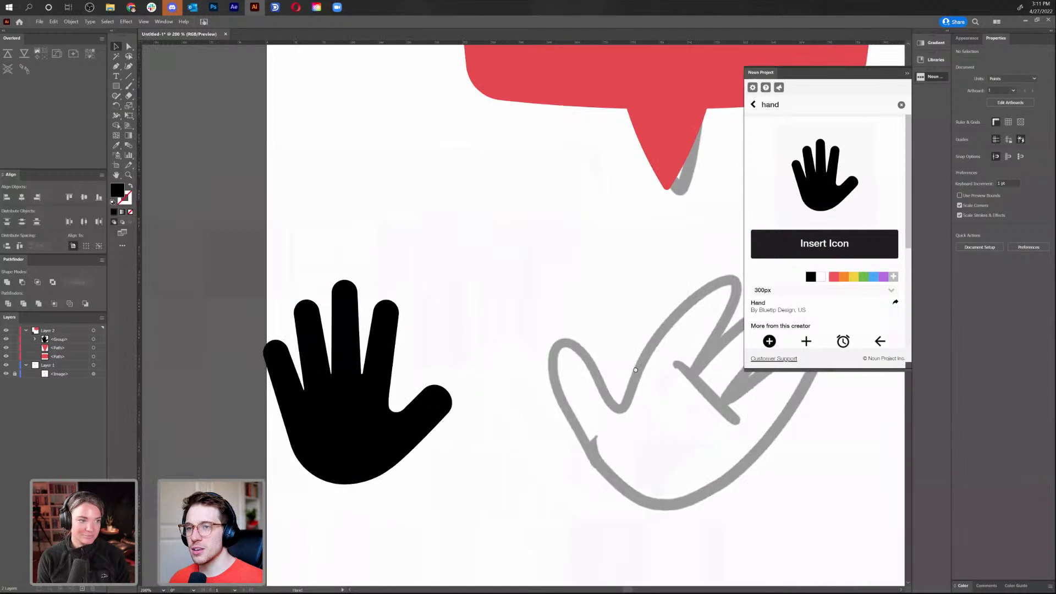
left_click(928, 80)
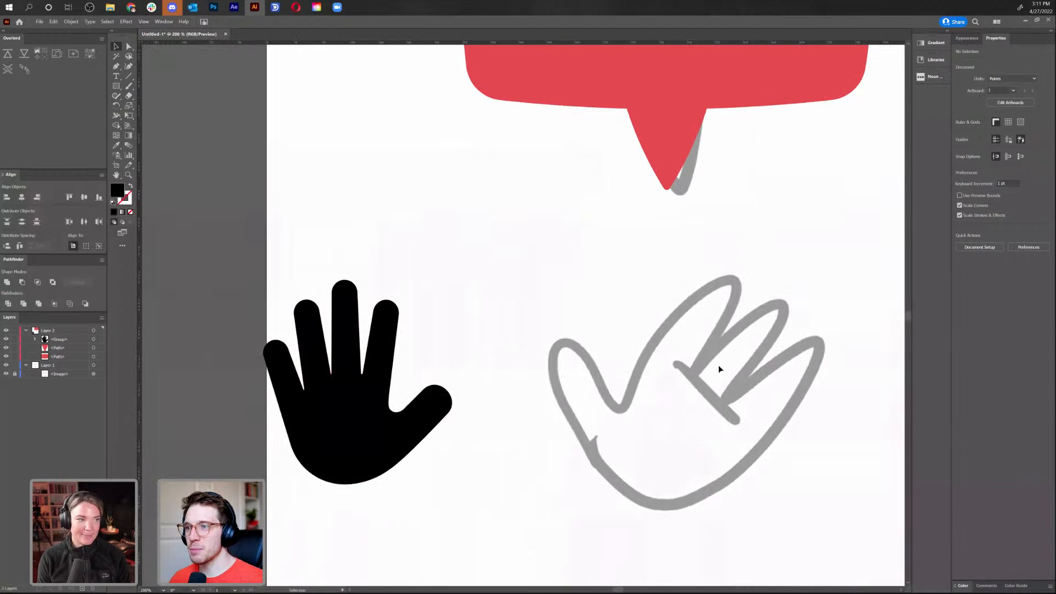
left_click_drag(721, 362, 703, 328)
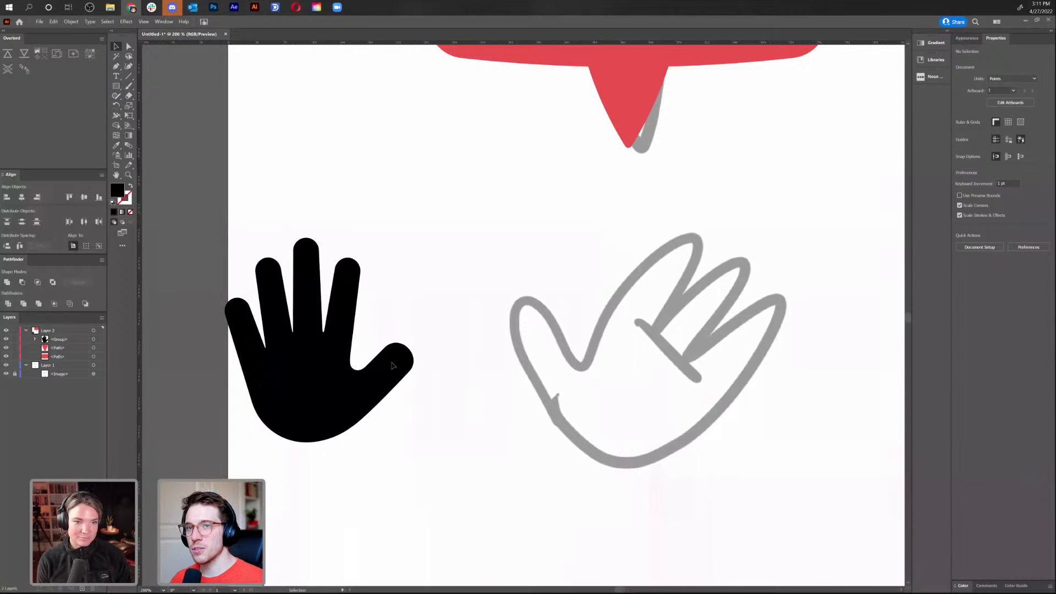
left_click_drag(343, 374, 392, 347)
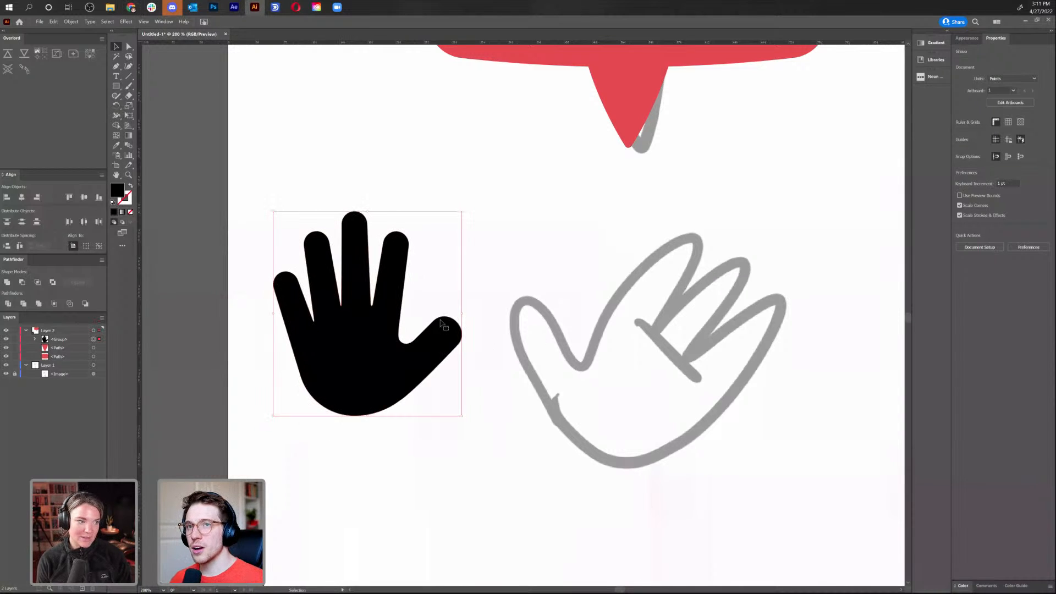
Shorten the speech bubble's tail from its tip to a height of about 91 pt
left_click(522, 262)
mouse_move(520, 266)
left_mouse_down()
mouse_move(438, 311)
mouse_move(441, 325)
left_mouse_up()
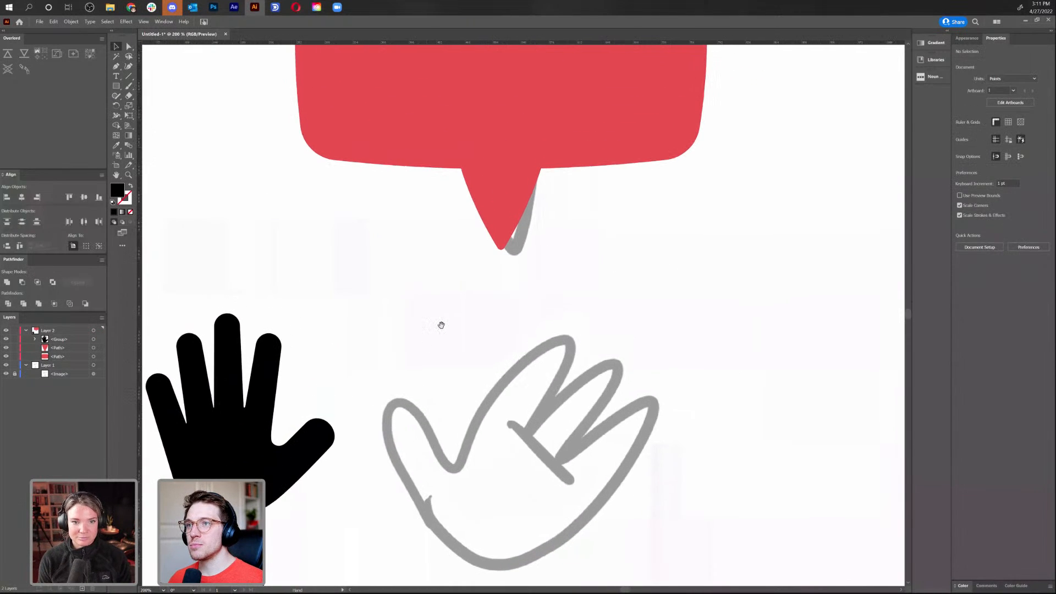
left_click(492, 212)
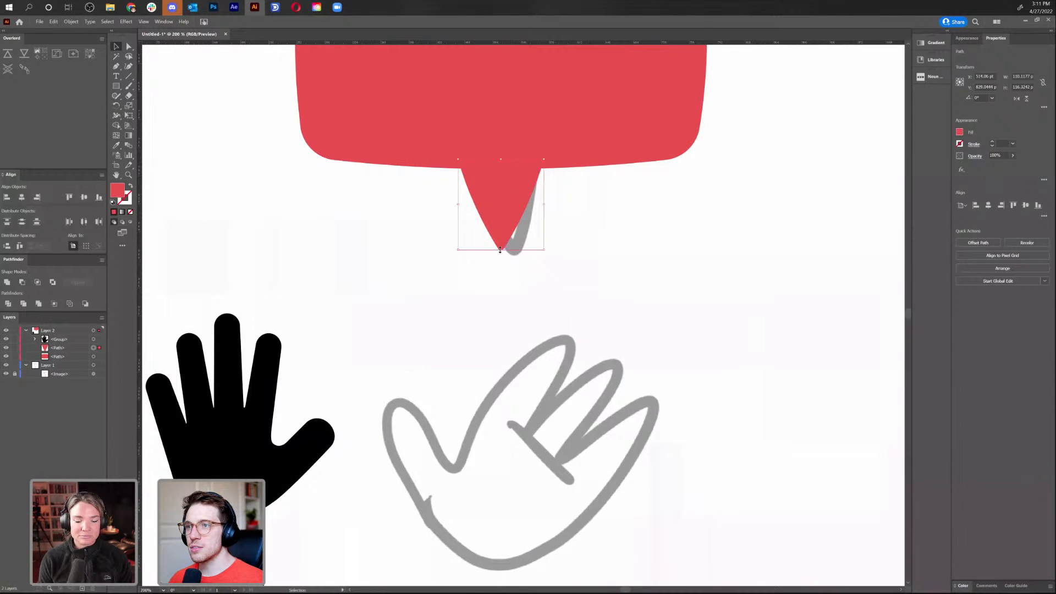
left_click_drag(504, 244, 505, 233)
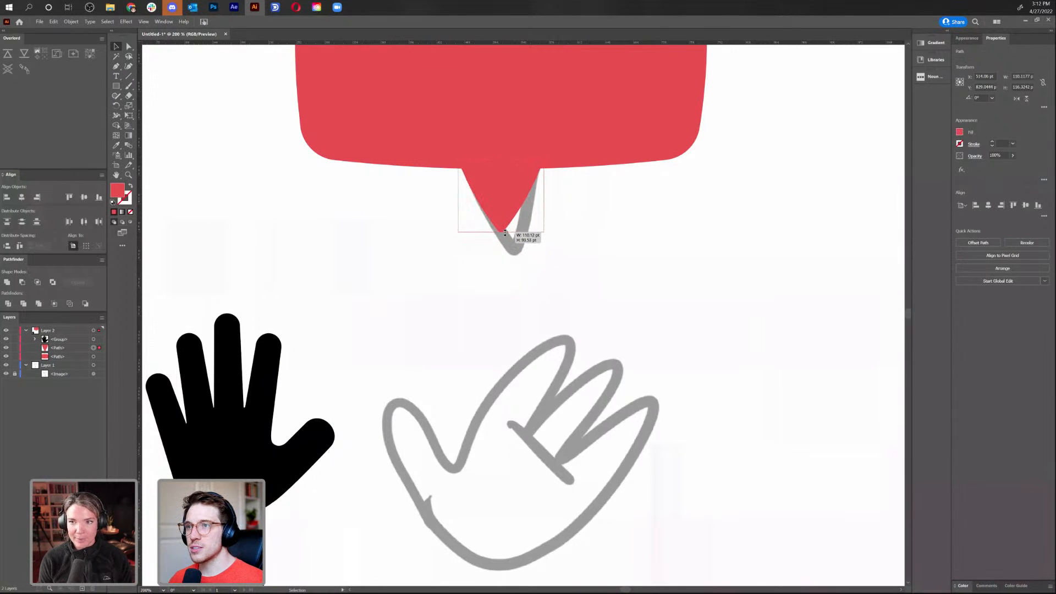
left_click(731, 234)
Draw three red vertical finger rectangles side by side above the sketched hand, each about 41 by 126 pt
left_click_drag(310, 409, 298, 426)
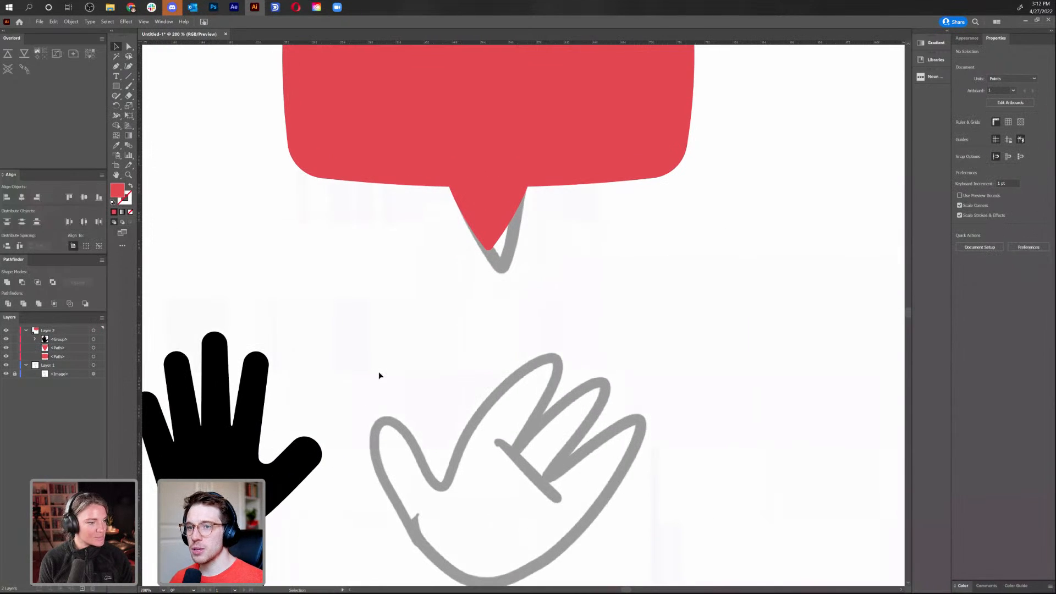
key("p")
left_click(116, 85)
left_click_drag(434, 320, 531, 405)
key("v")
left_click(609, 372)
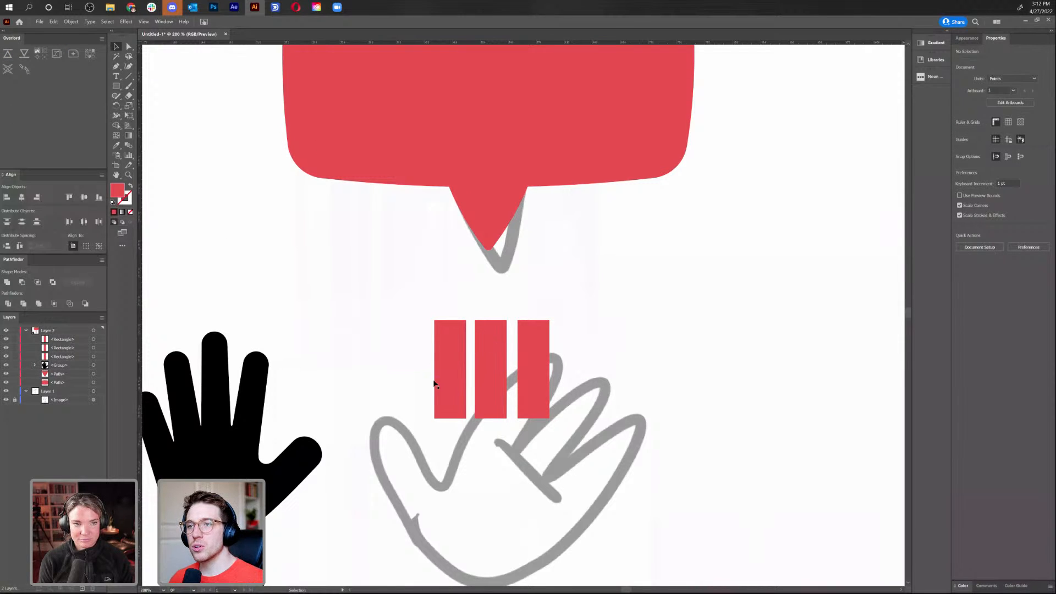
Distribute the three finger rectangles evenly in the horizontal direction
left_click(444, 382)
left_click(498, 389, "shift")
left_click(538, 387, "shift")
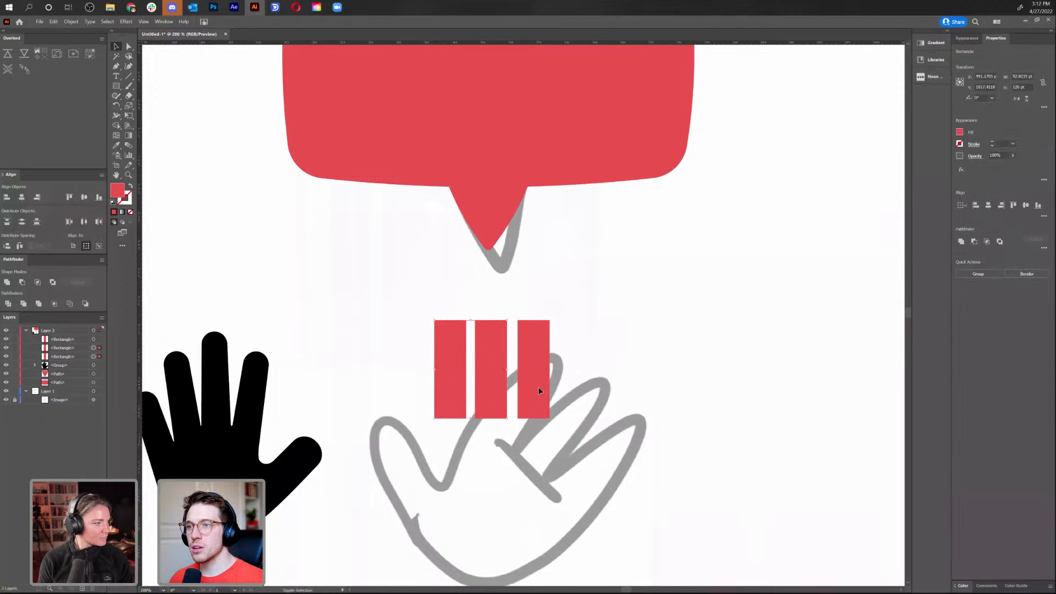
left_click(1043, 216)
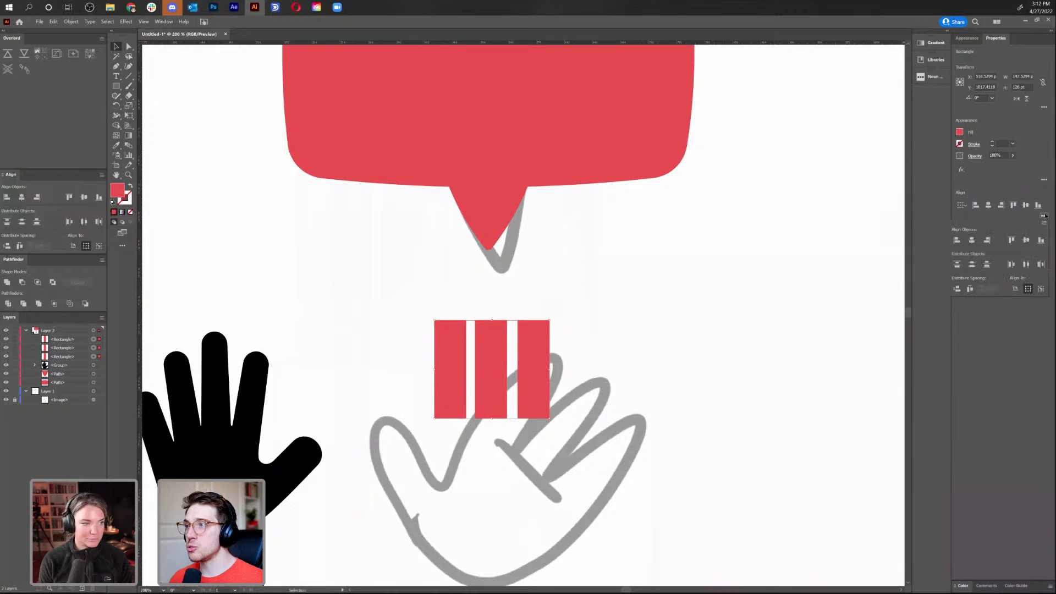
left_click(1026, 264)
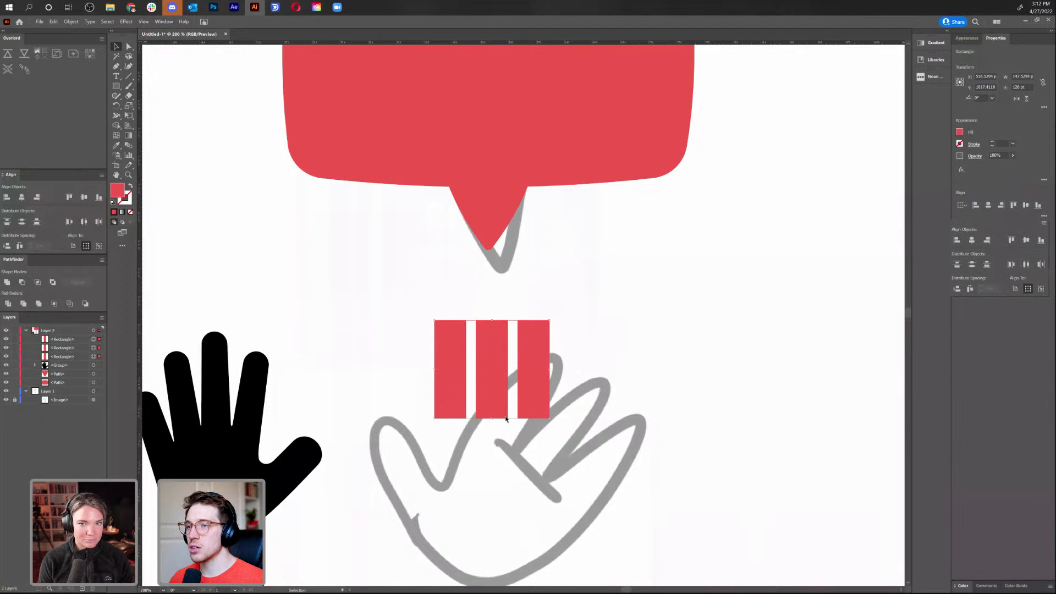
left_click_drag(631, 409, 633, 364)
left_click(633, 367)
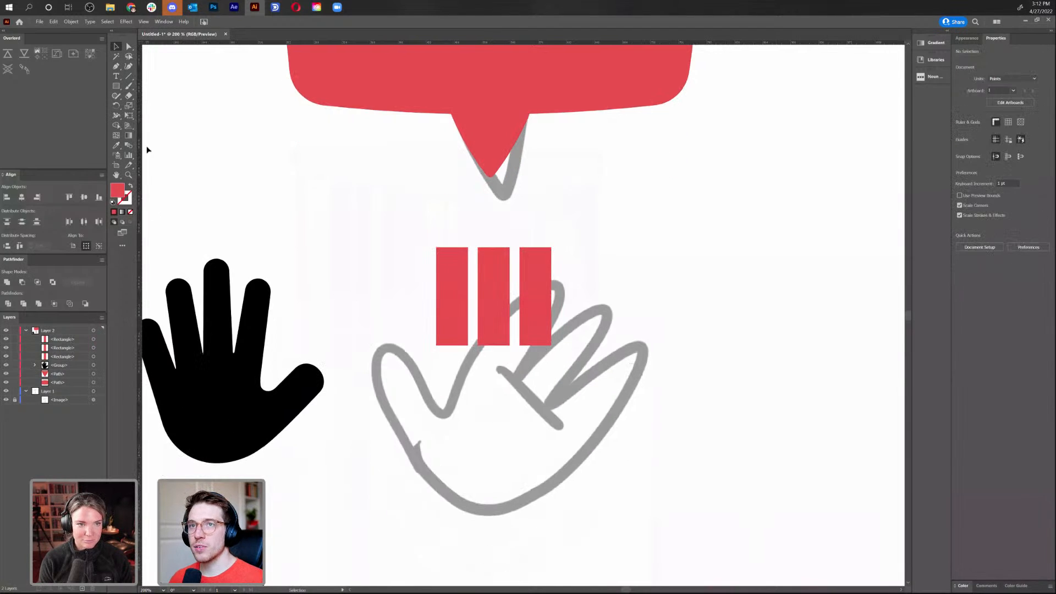
Look through the saved libraries and the logos in the Social Logos library, and close the library view
left_click(116, 86)
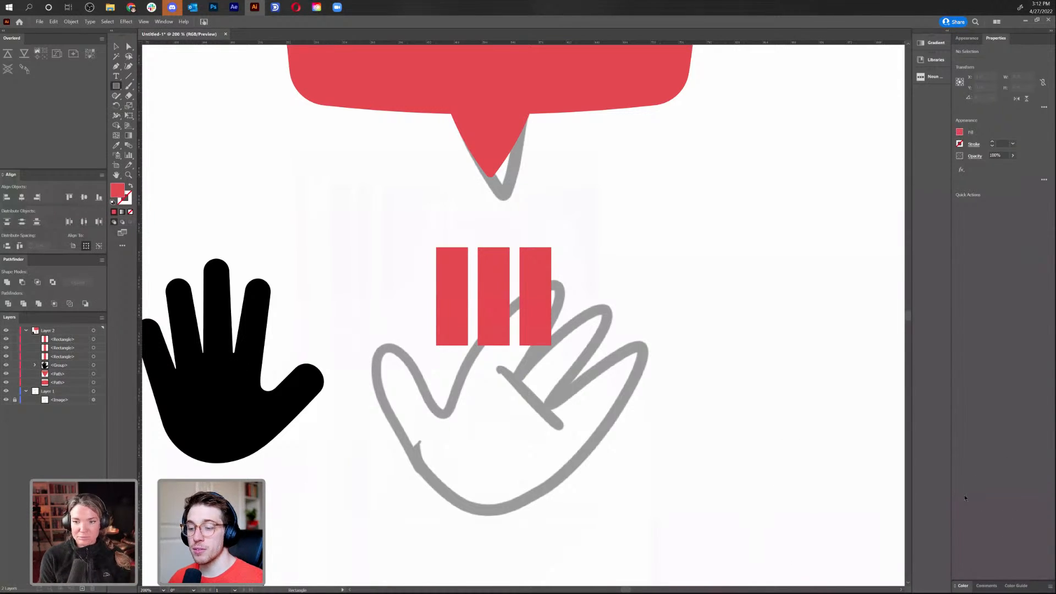
key("v")
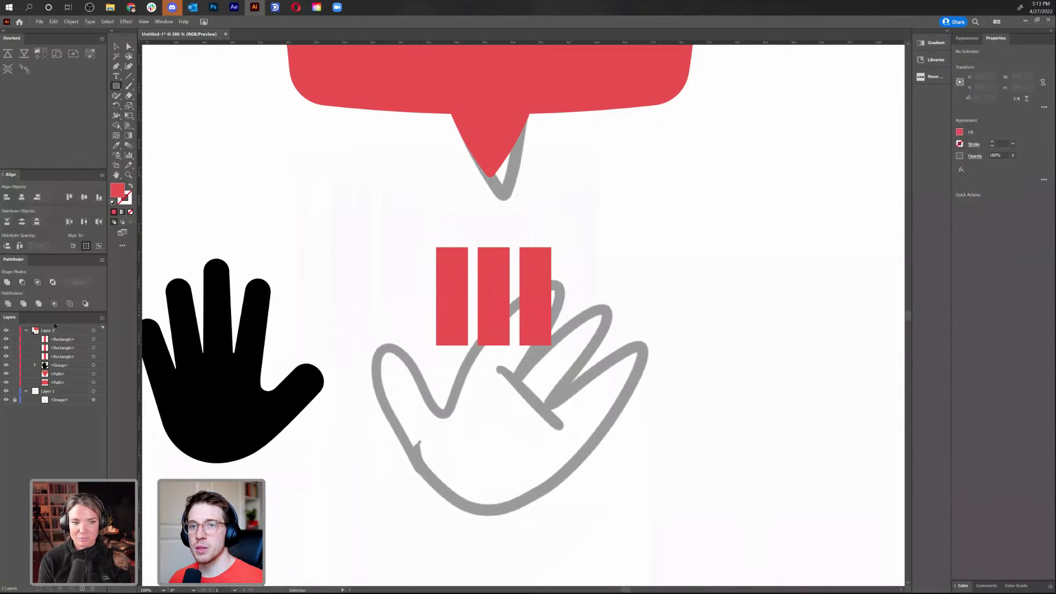
key("m")
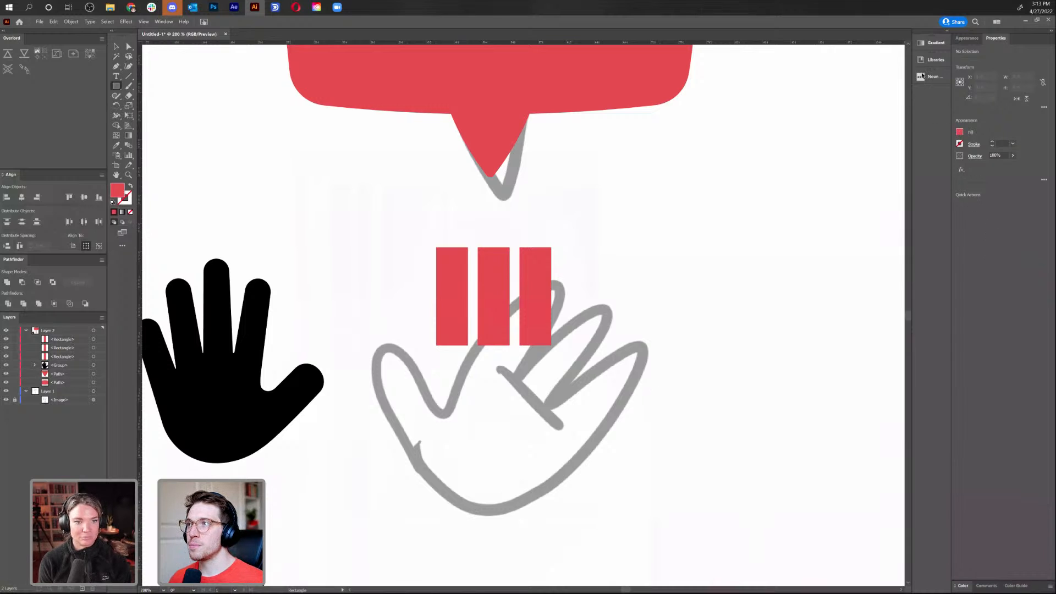
left_click_drag(897, 90, 892, 89)
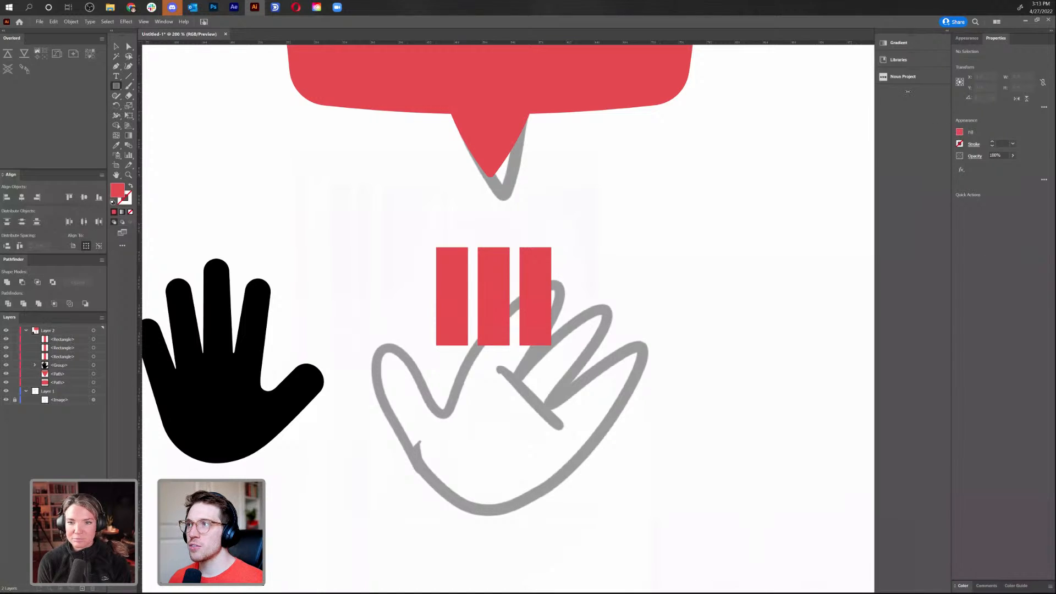
left_click(936, 61)
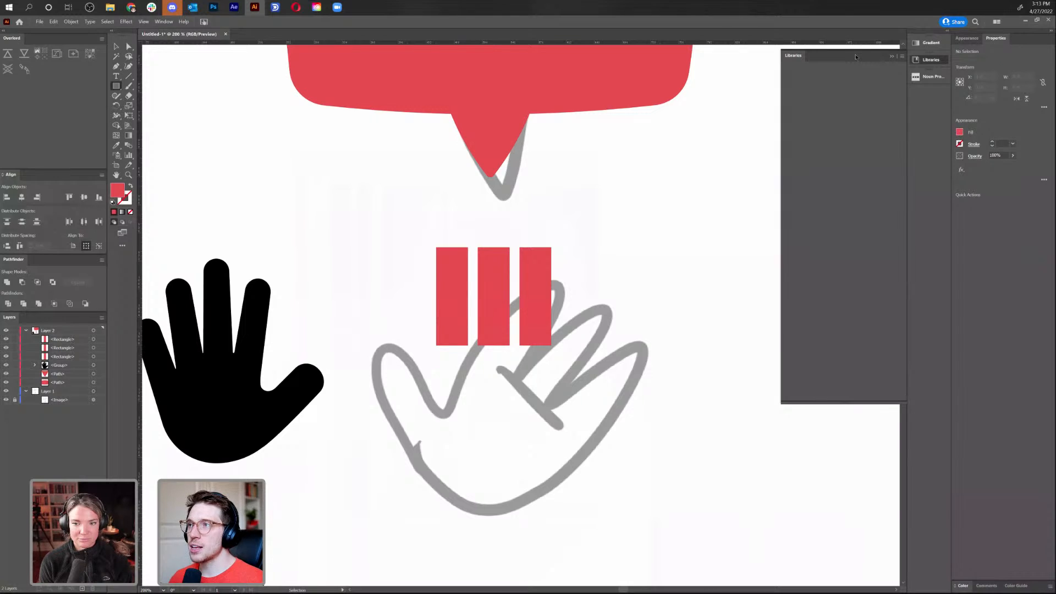
left_click(787, 71)
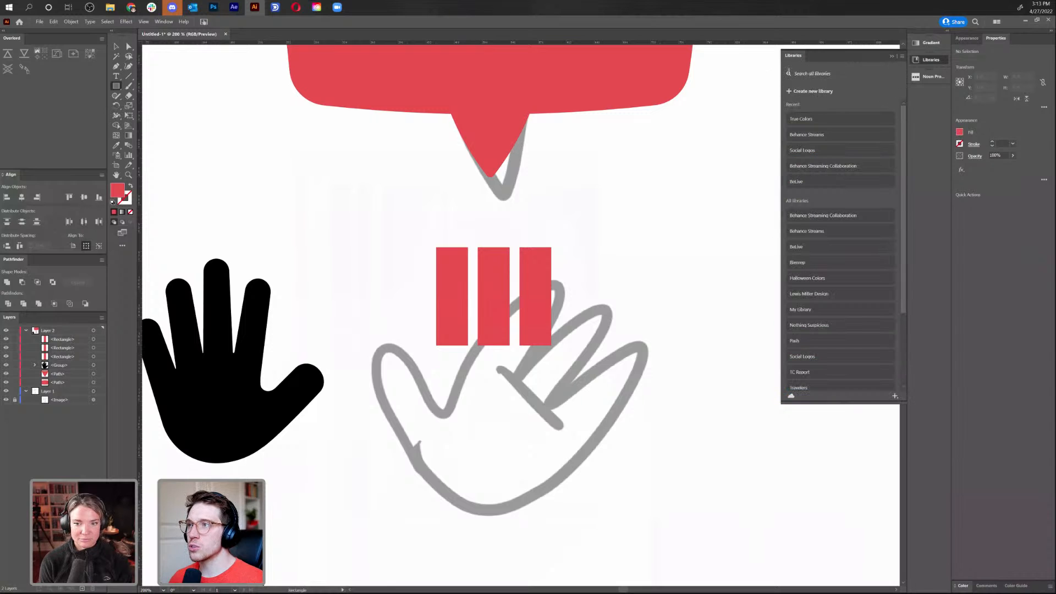
left_click(824, 150)
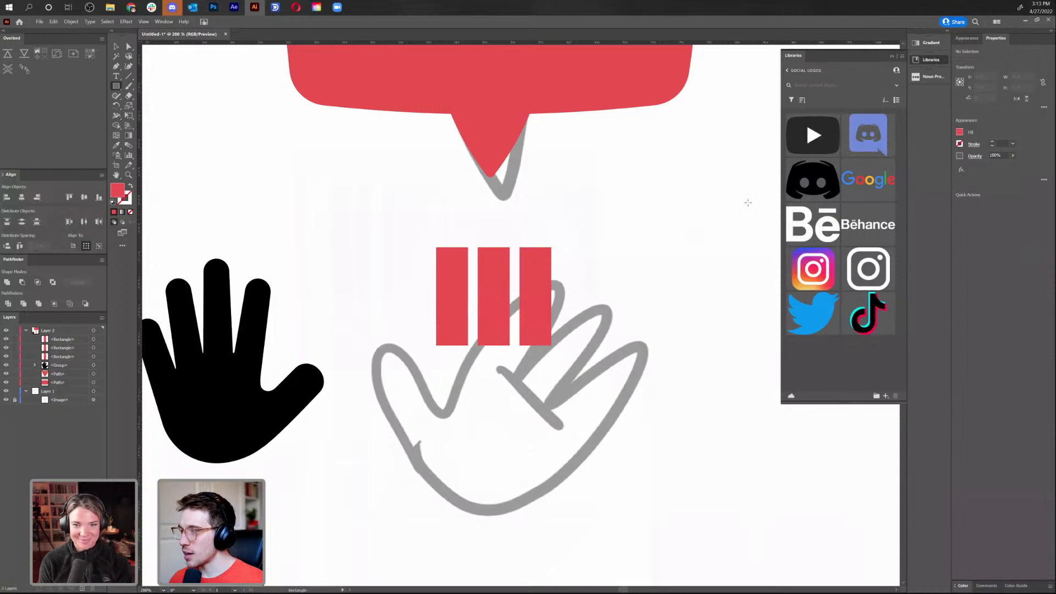
left_click(940, 59)
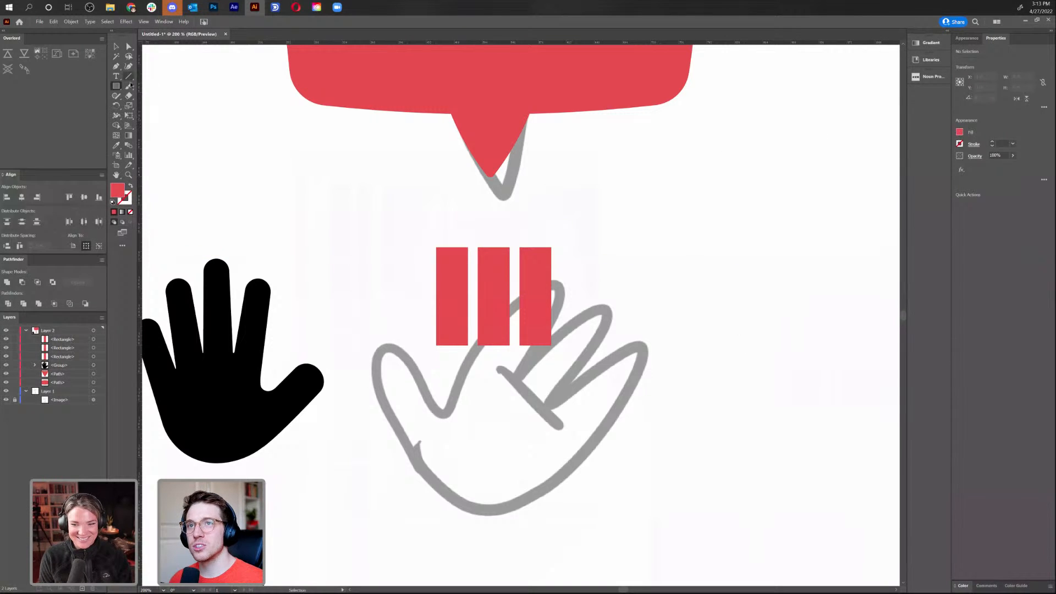
Draw a red palm rectangle about 148 by 163 pt directly below the three fingers, spanning their full width
mouse_move(553, 345)
left_mouse_down()
mouse_move(482, 434)
mouse_move(436, 442)
mouse_move(495, 472)
left_mouse_up()
key("v")
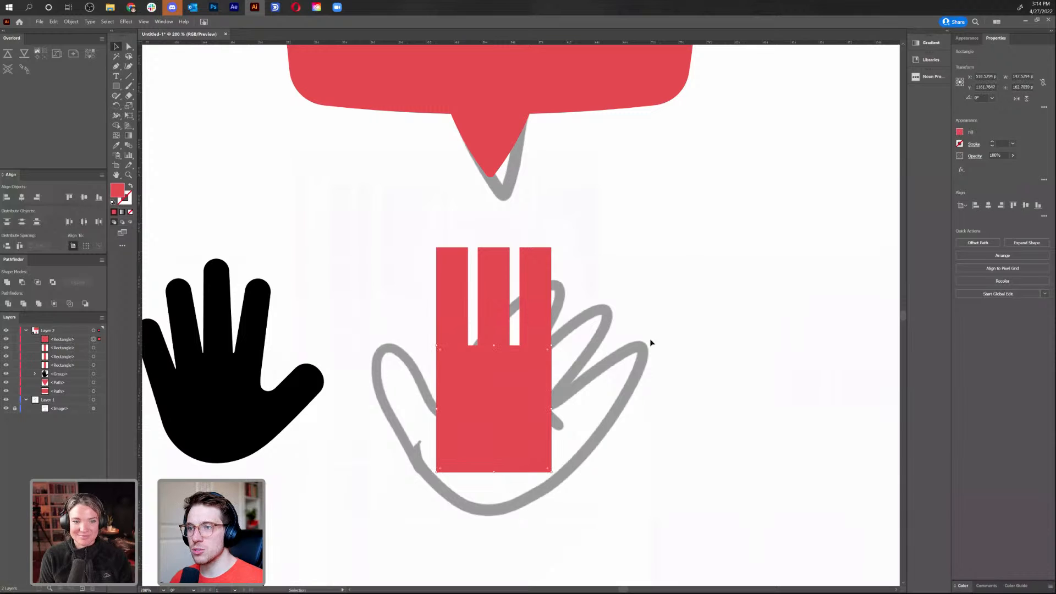
left_click(649, 338)
Duplicate a finger rectangle as the thumb, rotate it 45°, and extend it to about 161 pt long so it overlaps the palm's left side
left_click(502, 311)
left_click_drag(502, 310, 414, 389)
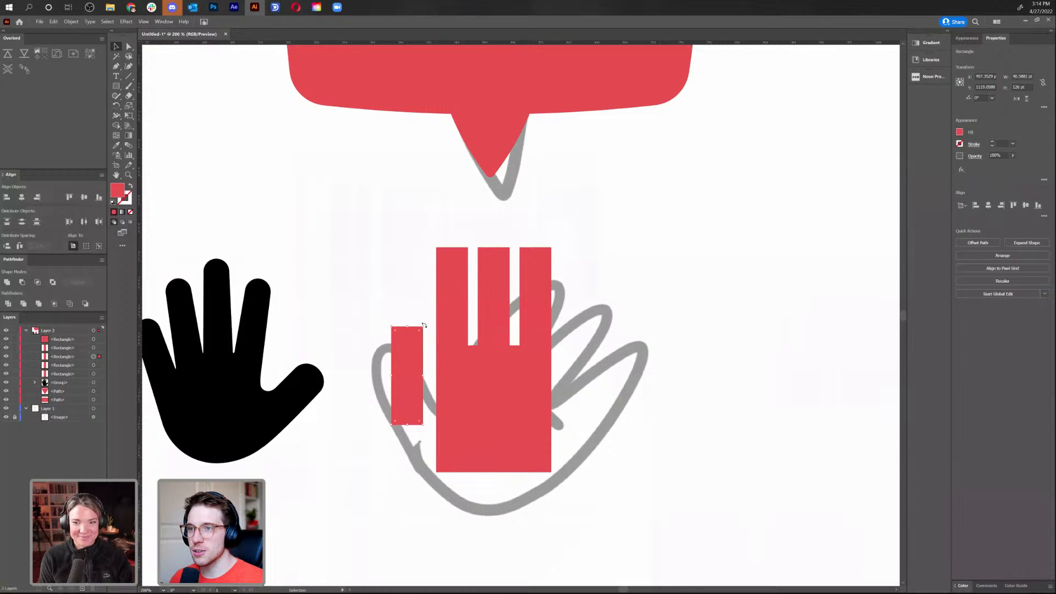
left_click_drag(424, 325, 385, 302)
mouse_move(433, 403)
left_mouse_down()
mouse_move(432, 432)
mouse_move(428, 422)
left_mouse_up()
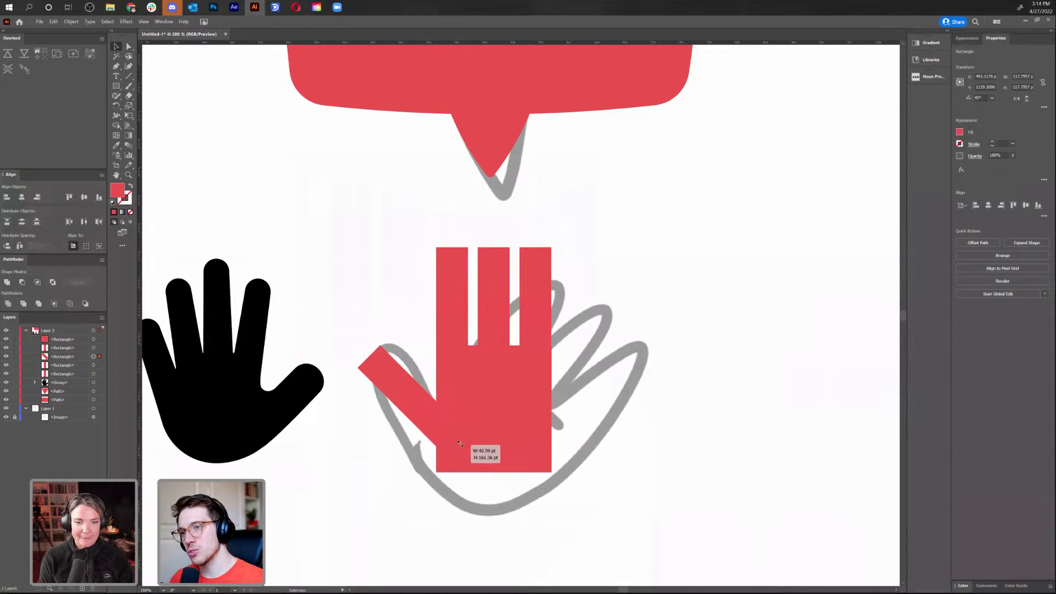
left_click(477, 510)
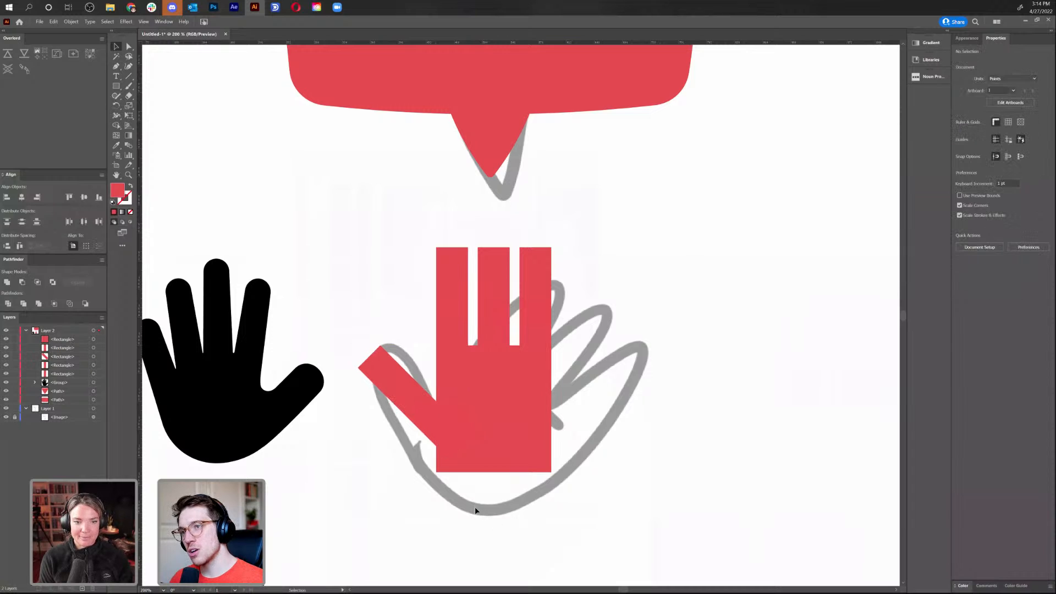
Search the Noun Project icons for "balloon" and browse to the second page of icons
left_click(929, 77)
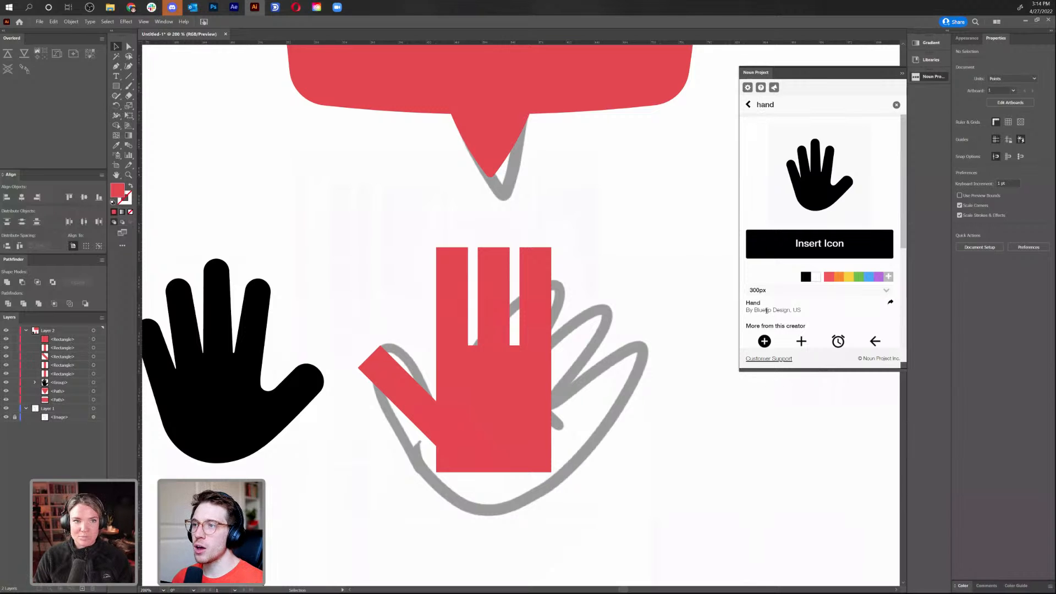
scroll(764, 311, "down", 4)
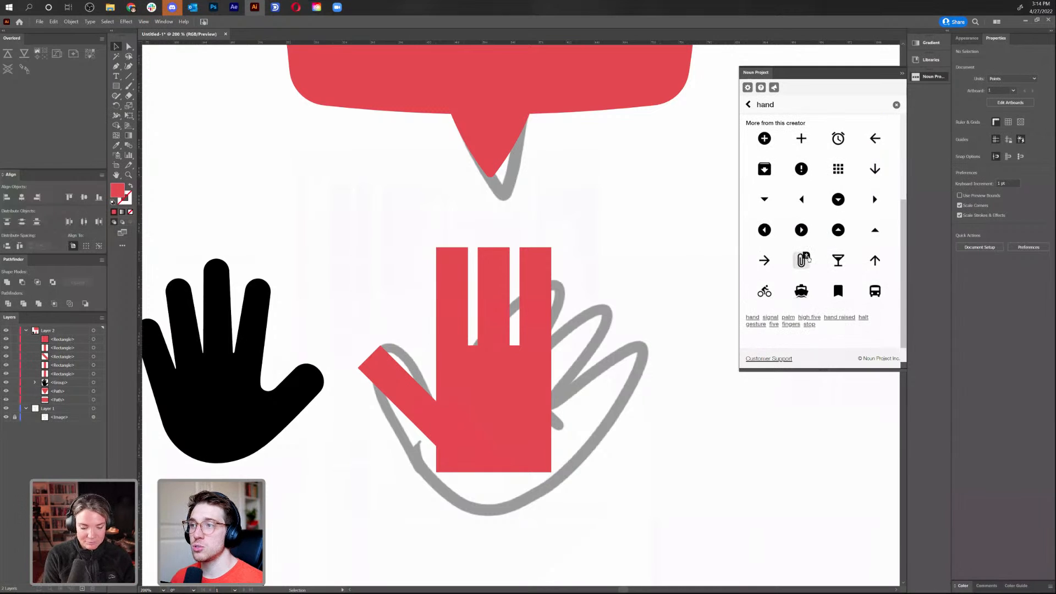
scroll(806, 257, "up", 3)
scroll(806, 257, "up", 3)
left_click(749, 105)
left_click_drag(809, 102, 737, 106)
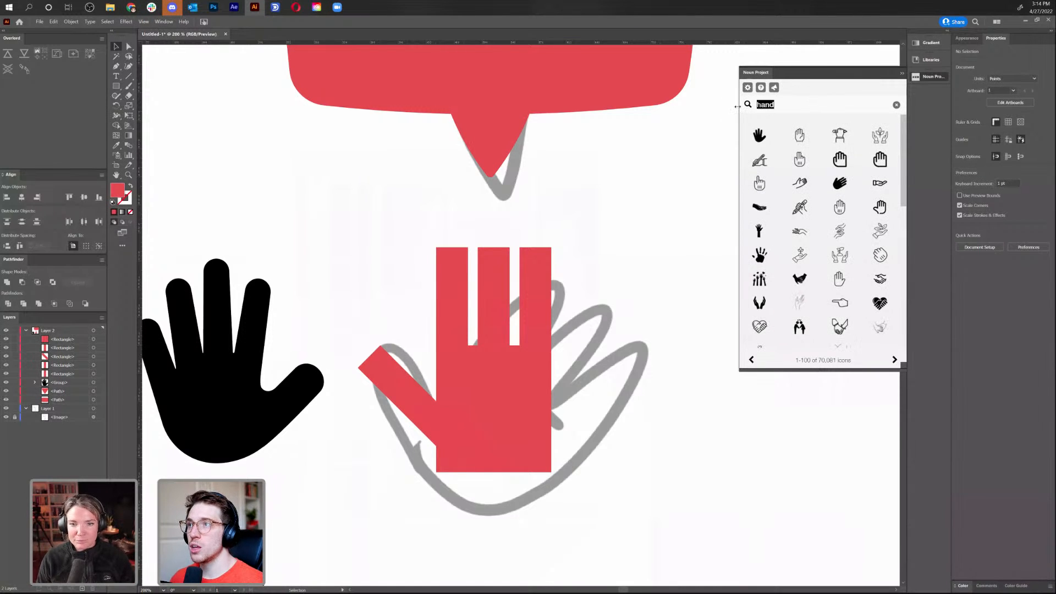
type("balloon")
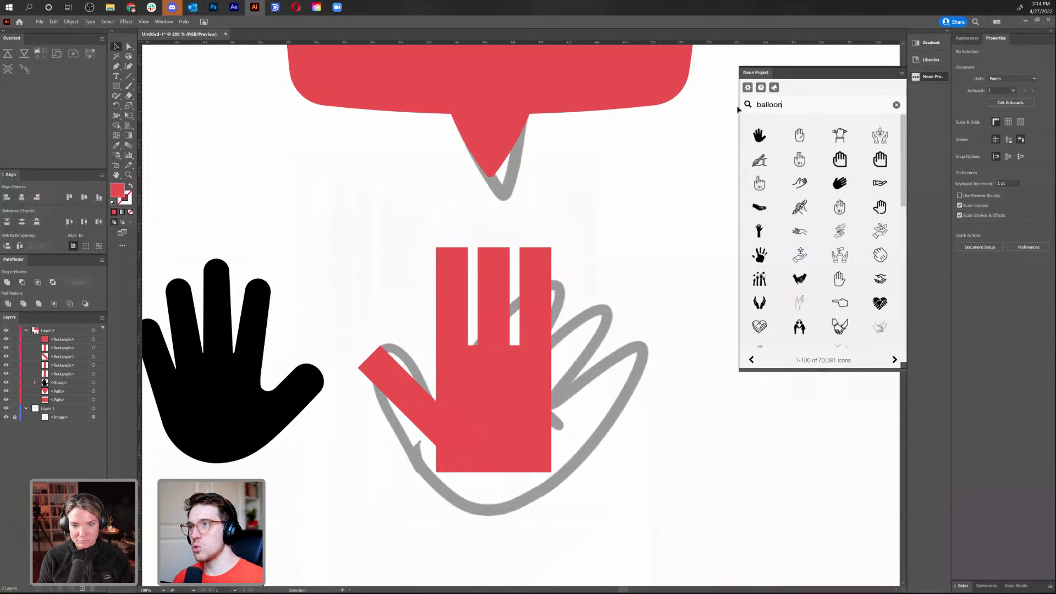
key("Return")
scroll(870, 303, "down", 5)
left_click(895, 360)
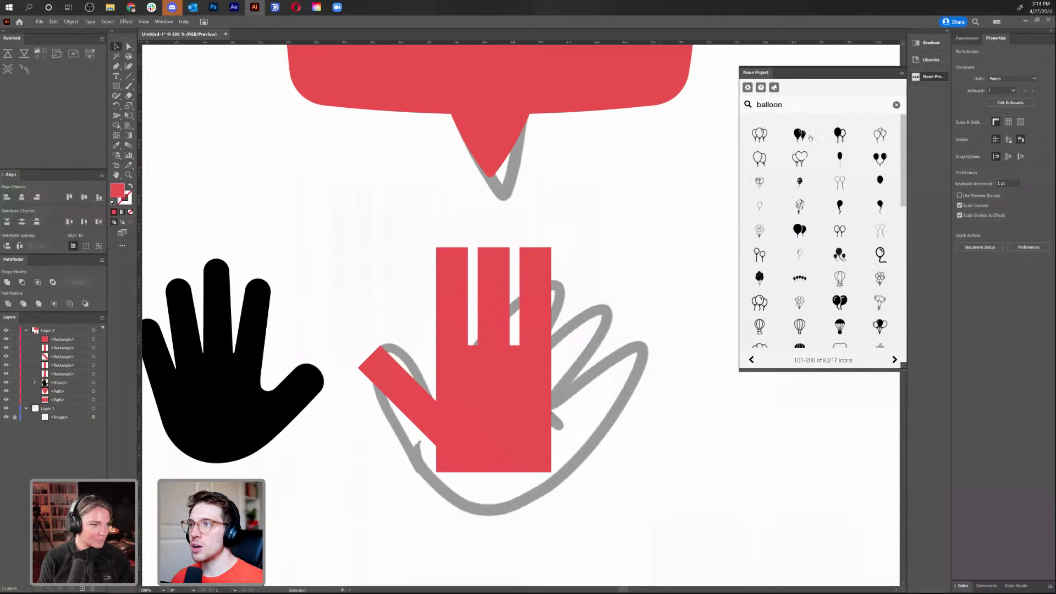
Insert the black Balloons icon by ProSymbols at 300px, delete it from the artboard, and close the Noun Project extension
left_click(801, 138)
left_click(798, 244)
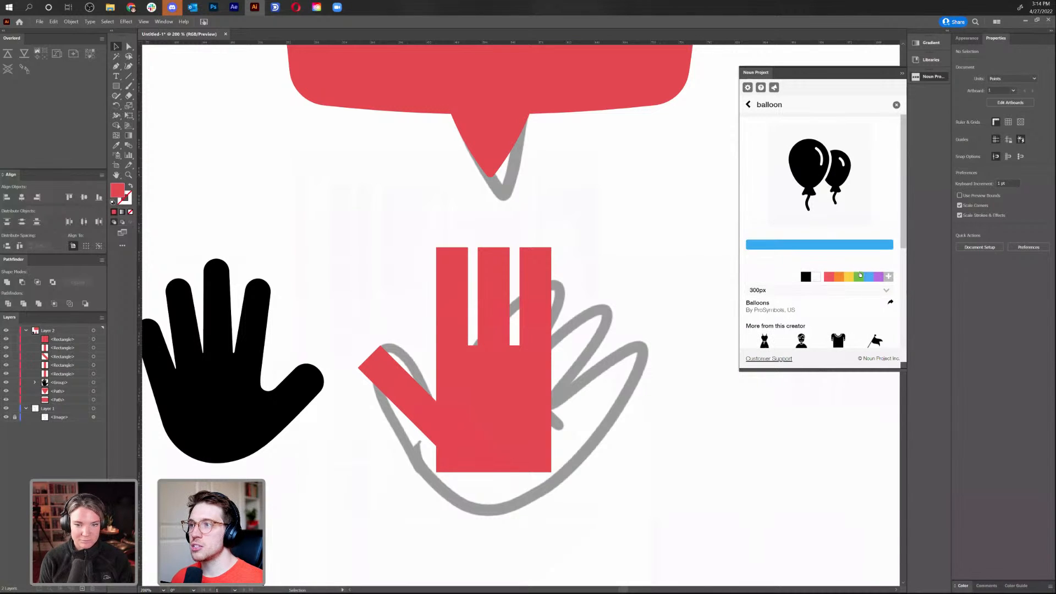
left_click_drag(484, 286, 597, 234)
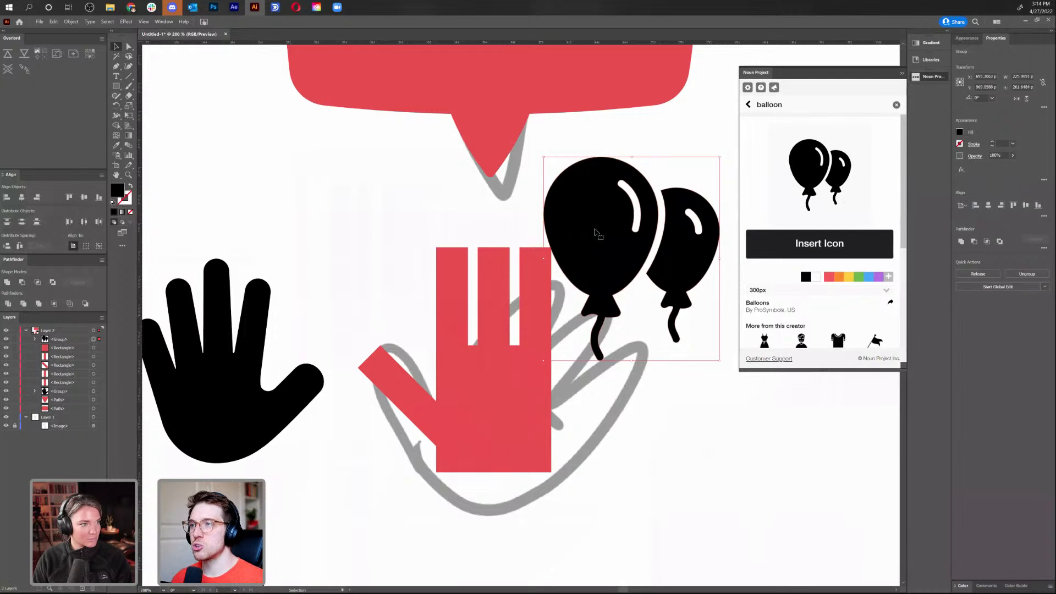
key("Delete")
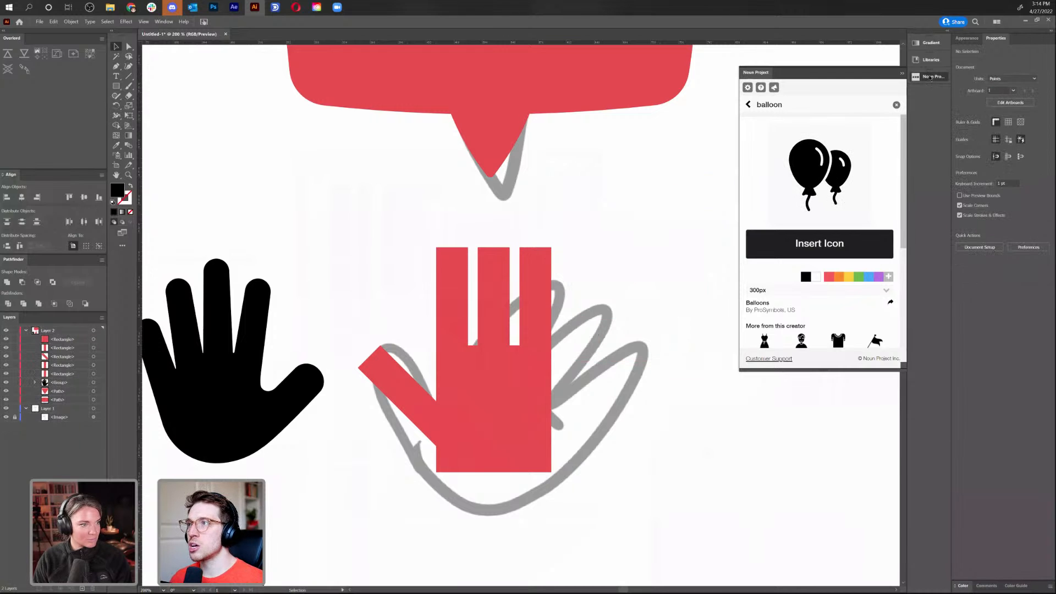
left_click(929, 76)
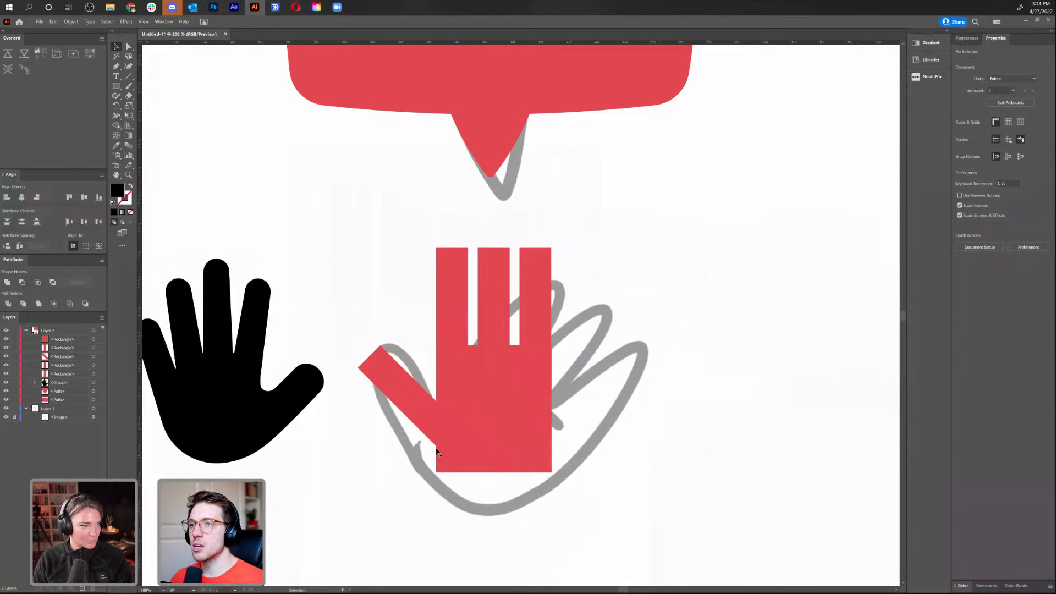
Shorten the thumb by moving its outer end points diagonally toward the palm, keeping its width
left_click(464, 425)
scroll(347, 431, "left", 3)
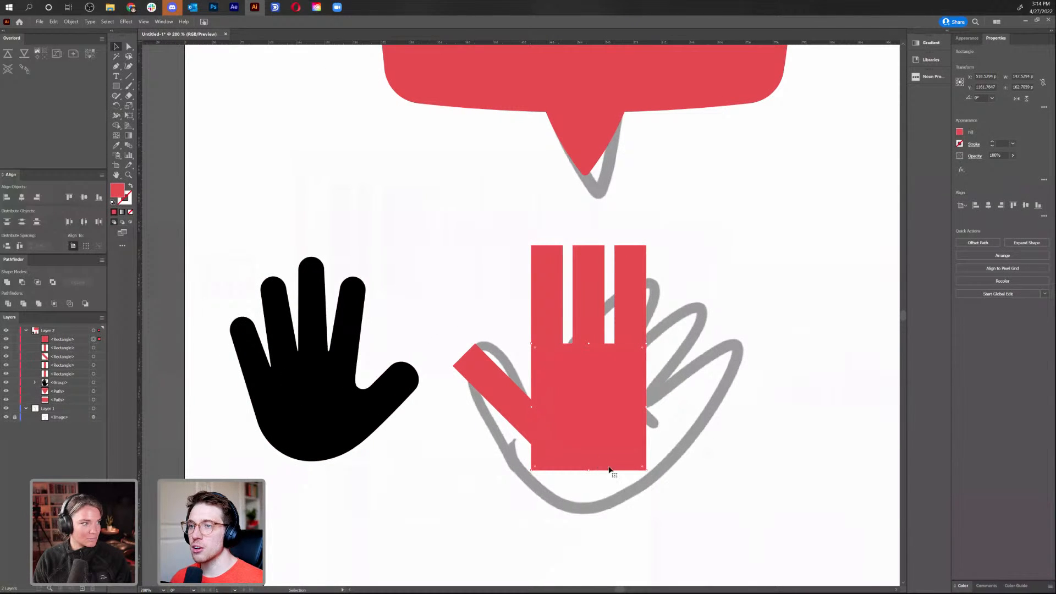
left_click(507, 398)
key("a")
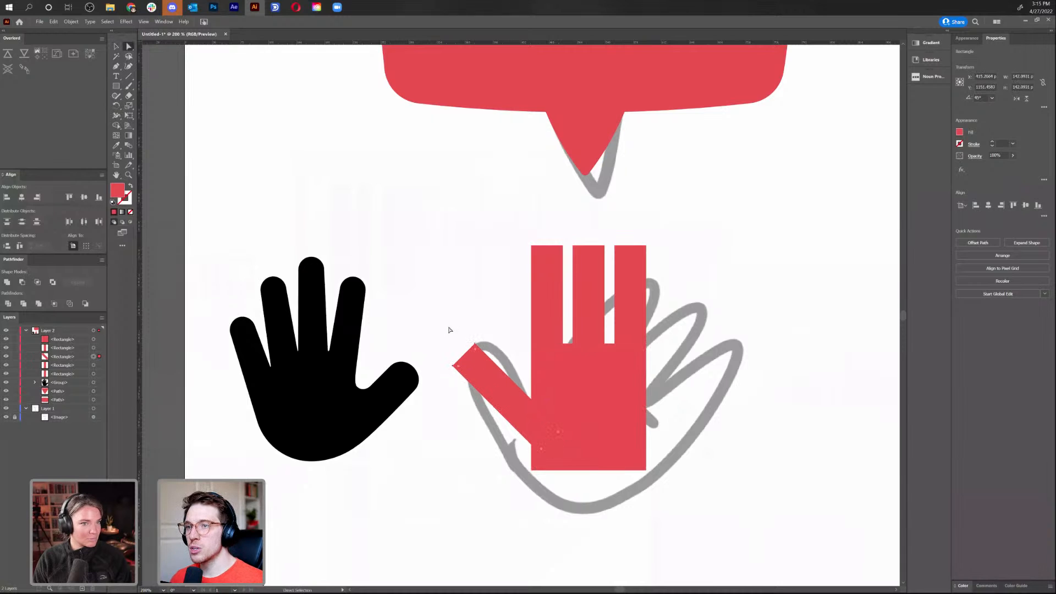
left_click_drag(440, 322, 487, 381)
left_click_drag(476, 347, 491, 363)
left_click(744, 297)
key("v")
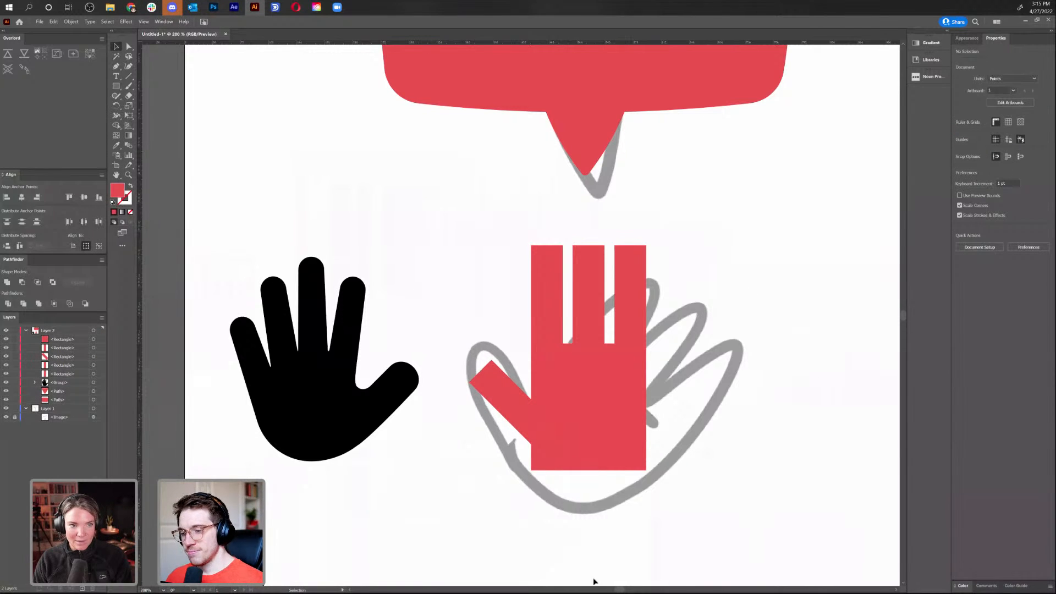
Round the top corners of the three finger rectangles fully, to a radius of about 20.3 pt
key("a")
left_click_drag(500, 234, 713, 278)
left_click_drag(536, 252, 609, 381)
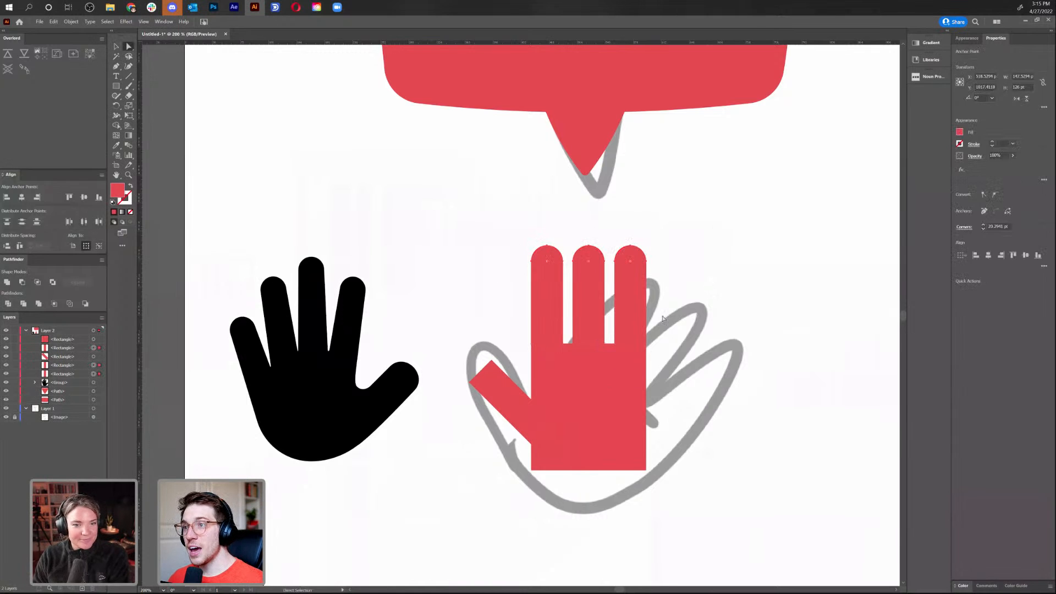
left_click(768, 231)
key("v")
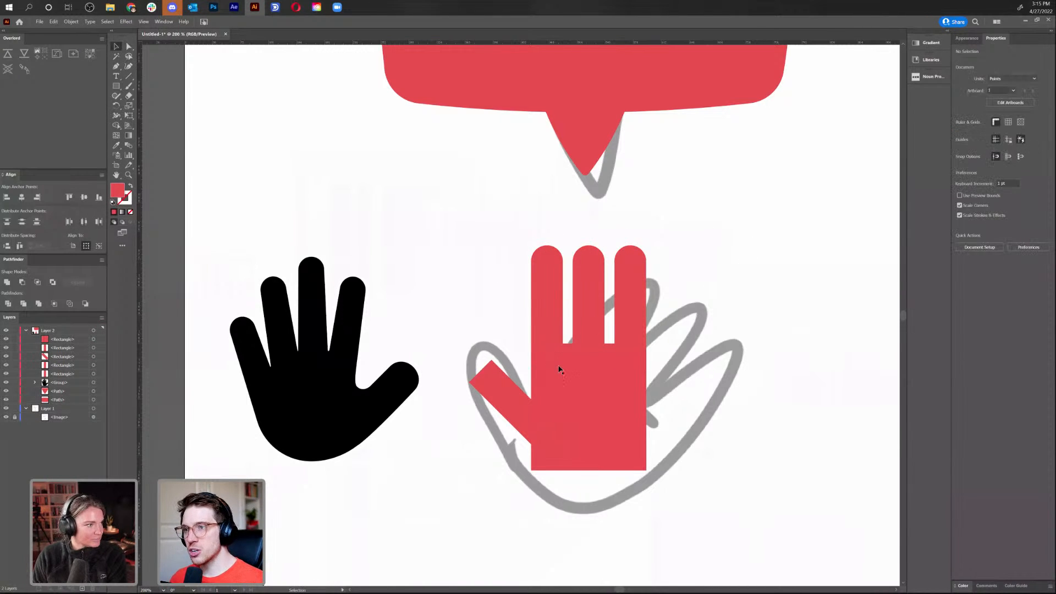
Round the two outer corners of the thumb rectangle fully to give it a semicircular tip
left_click(483, 377)
key("a")
left_click_drag(476, 385, 528, 419)
left_click(726, 352)
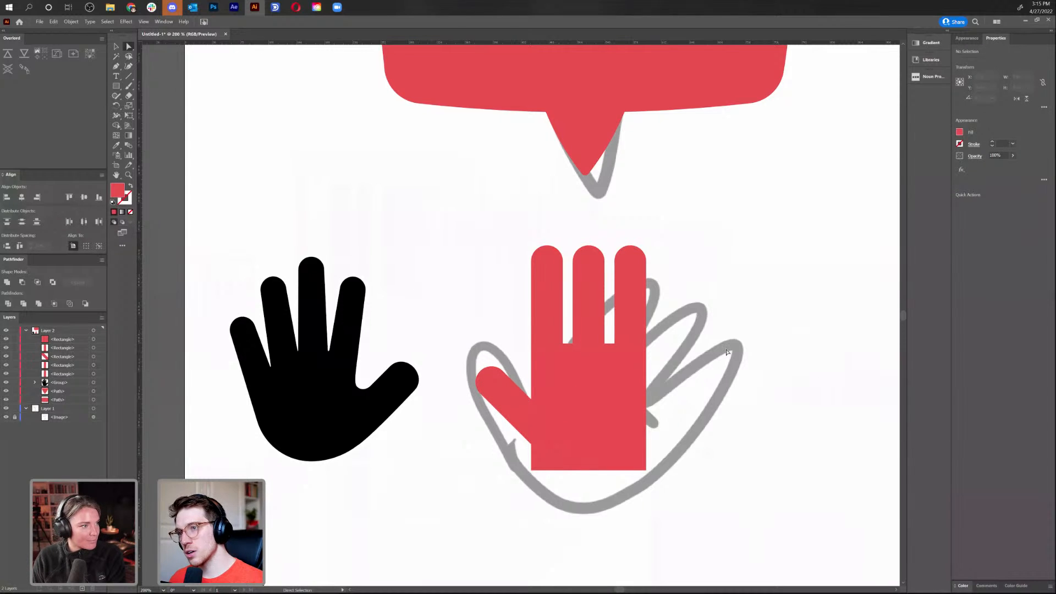
Scale the thumb up so it is thicker and reaches slightly farther out from the palm
left_click(498, 409)
key("s")
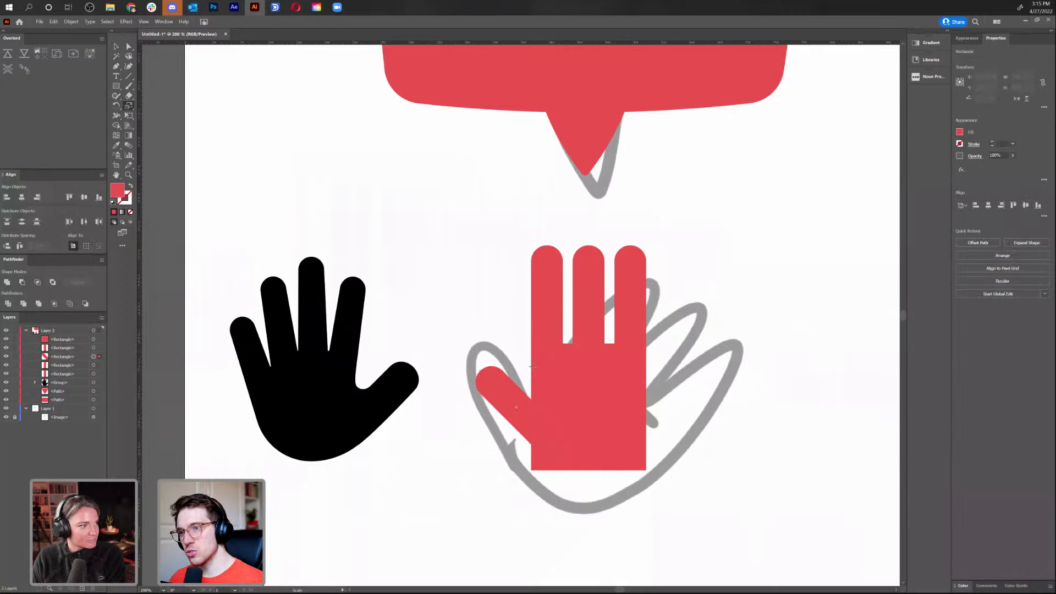
mouse_move(528, 356)
left_mouse_down()
mouse_move(536, 345)
mouse_move(531, 357)
left_mouse_up()
key("v")
left_click(803, 370)
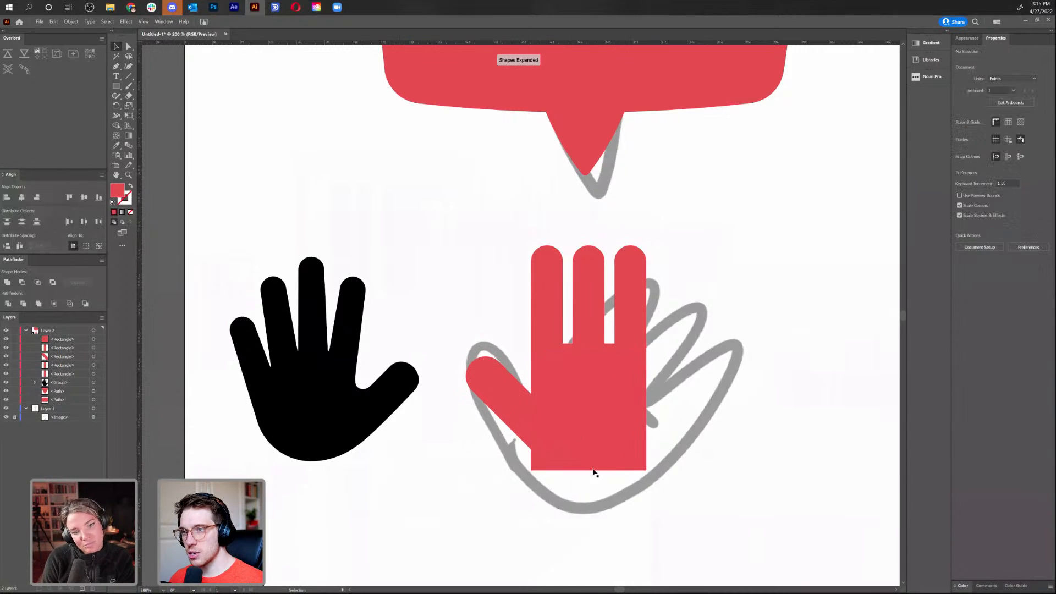
Unite the palm, three fingers and thumb into a single hand shape
left_click_drag(490, 265, 609, 260)
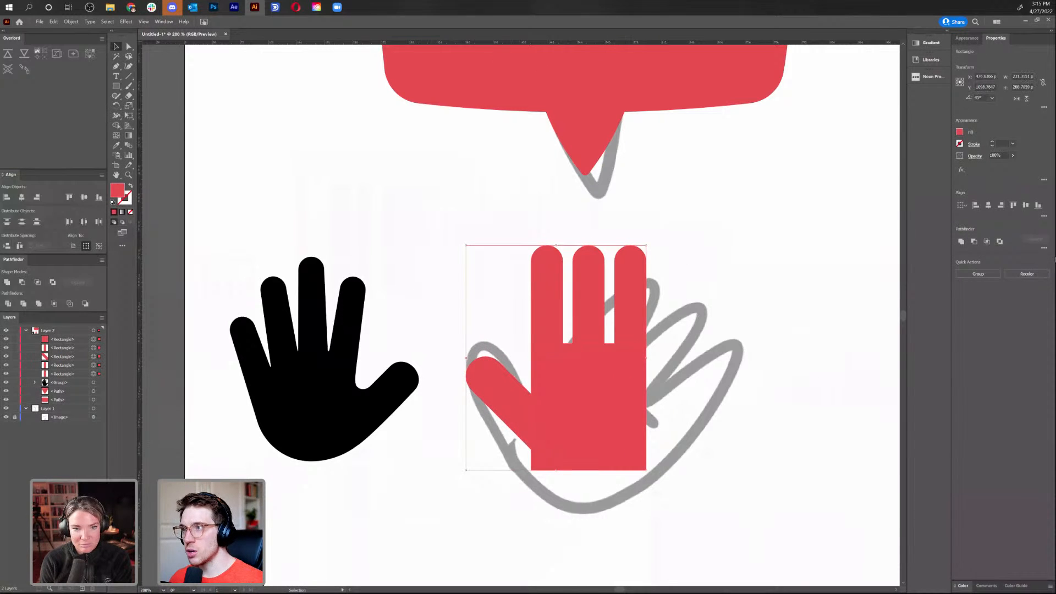
left_click(961, 241)
left_click(778, 407)
Round the inner corner where the thumb meets the palm
key("a")
left_click(530, 397)
mouse_move(529, 392)
left_mouse_down()
mouse_move(516, 367)
mouse_move(523, 383)
left_mouse_up()
key("ctrl+shift+a")
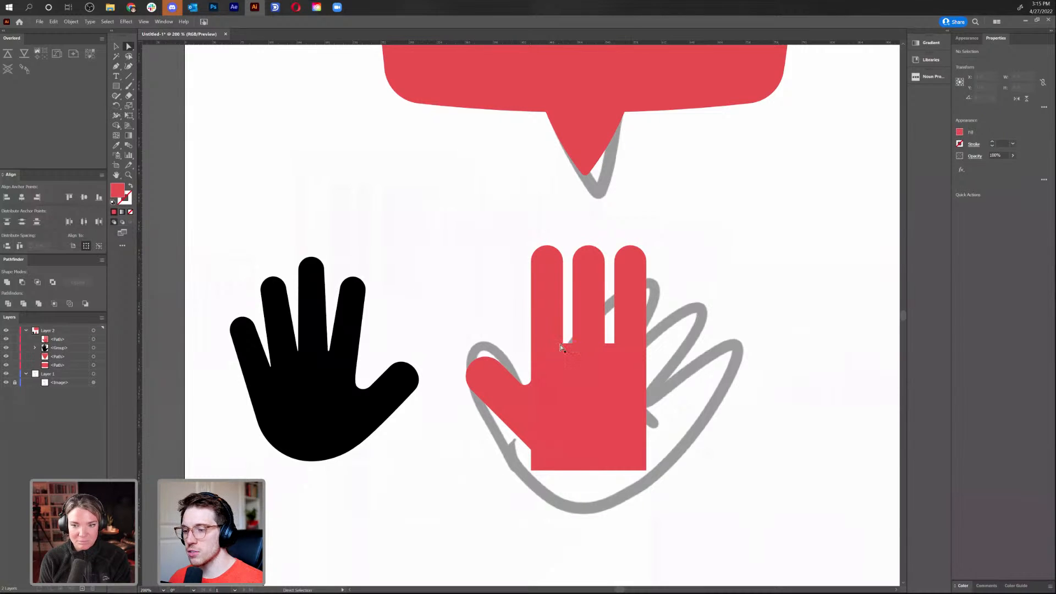
Scale the base points between the index and middle fingers closer together so that gap tapers downward
left_click(565, 343)
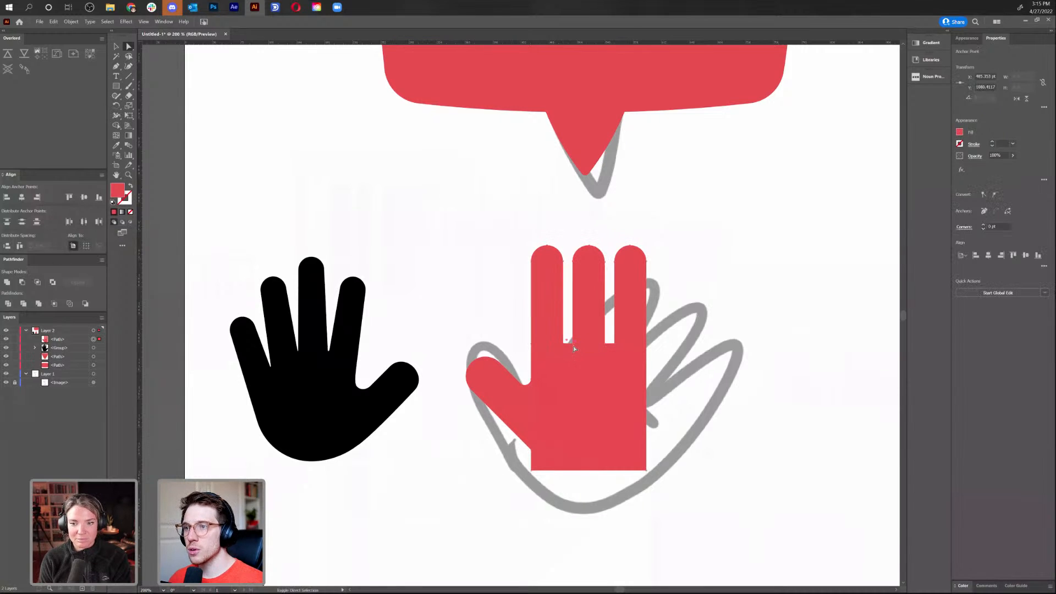
key("s")
left_click_drag(684, 377, 613, 378)
key("a")
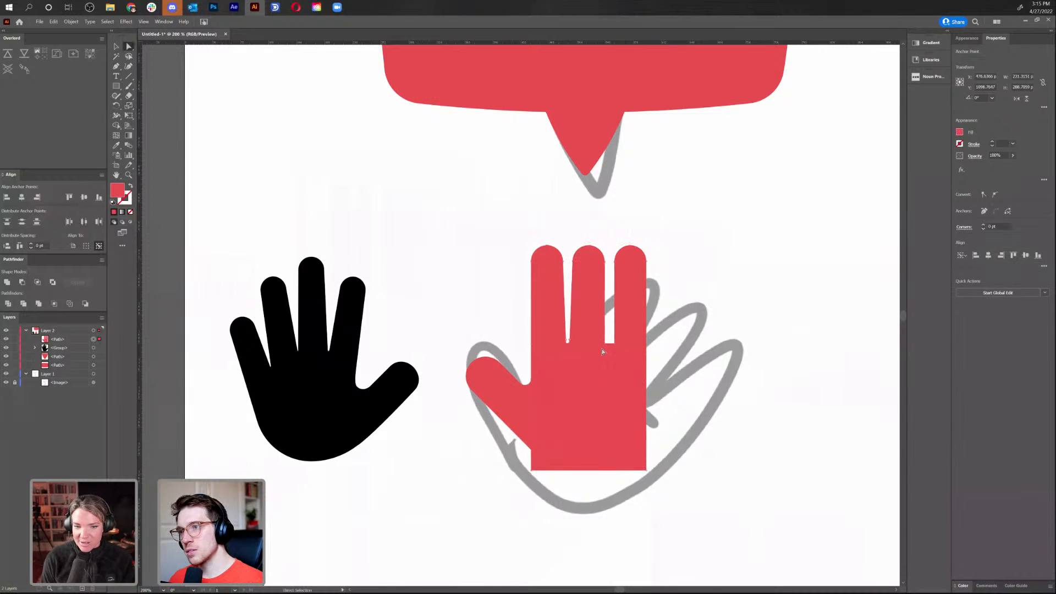
Taper the gap between the middle and outer fingers by scaling its two base points closer together
left_click(605, 344)
left_click(613, 344, "shift")
key("s")
left_click_drag(700, 352, 660, 354)
key("a")
key("v")
Scale the middle finger's two base points slightly inward to narrow the finger at its base
scroll(679, 346, "up", 3)
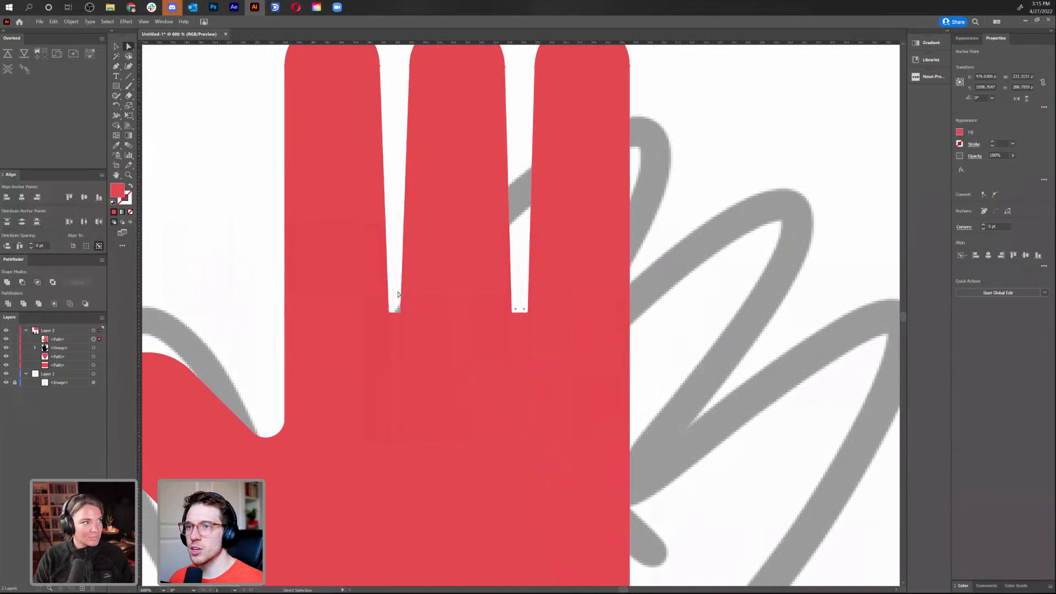
key("s")
left_click_drag(524, 341, 524, 345)
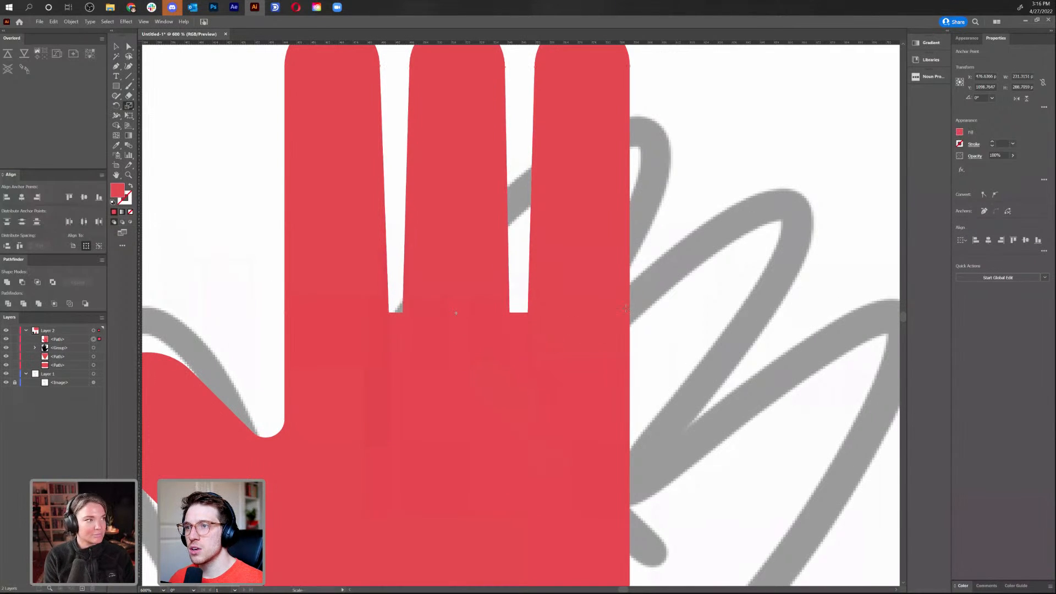
key("a")
Scale the inner base points of the index and outer fingers toward the middle finger, narrowing both gaps
left_click(388, 317)
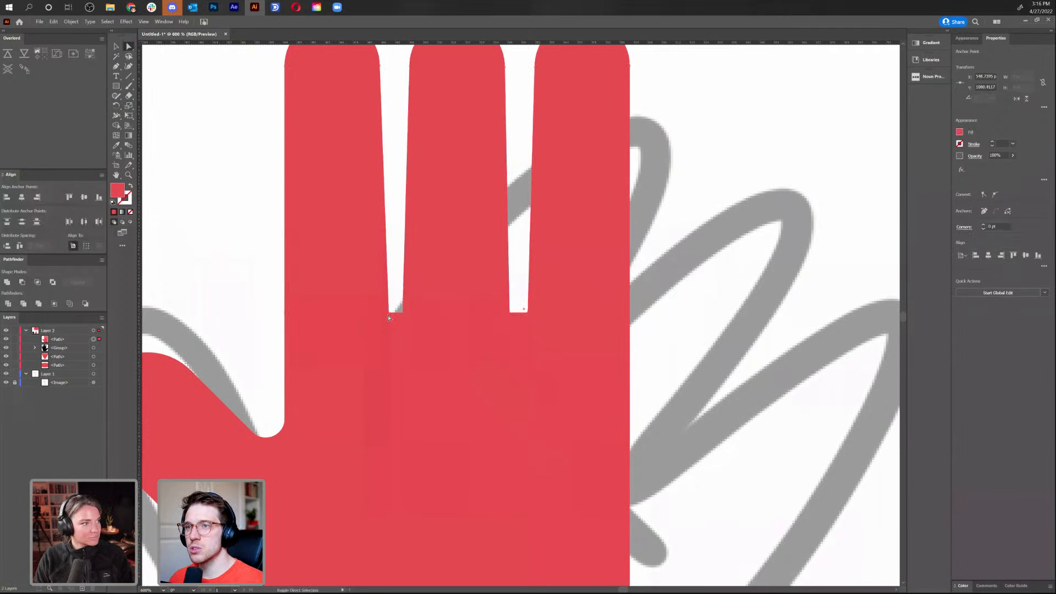
left_click_drag(389, 307, 427, 325)
key("s")
left_click_drag(268, 301, 299, 299)
key("a")
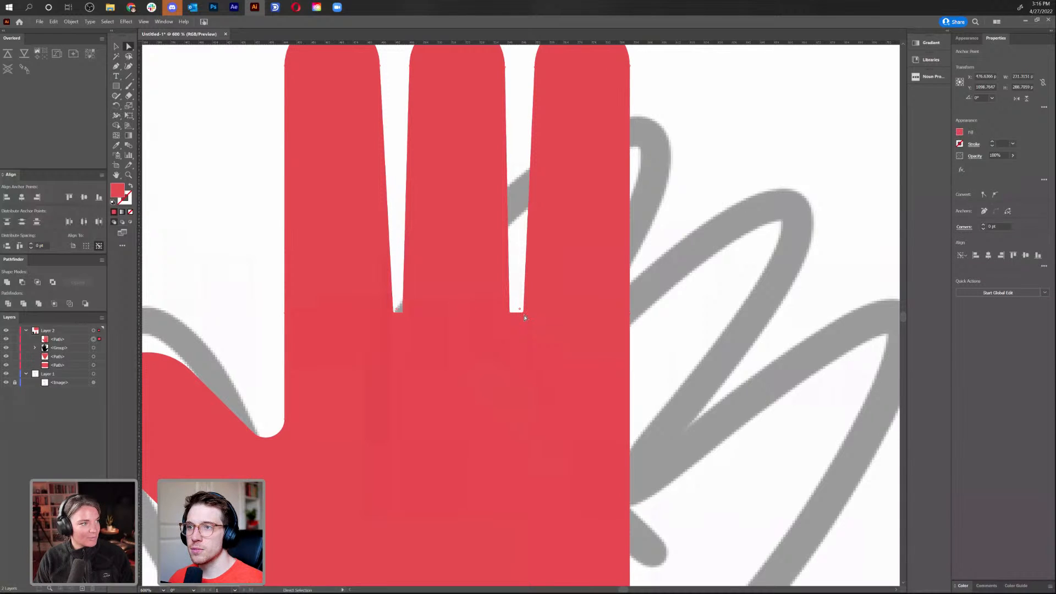
Nudge the outer finger's inner base point toward the middle finger until the gap matches the other one
left_click(520, 311)
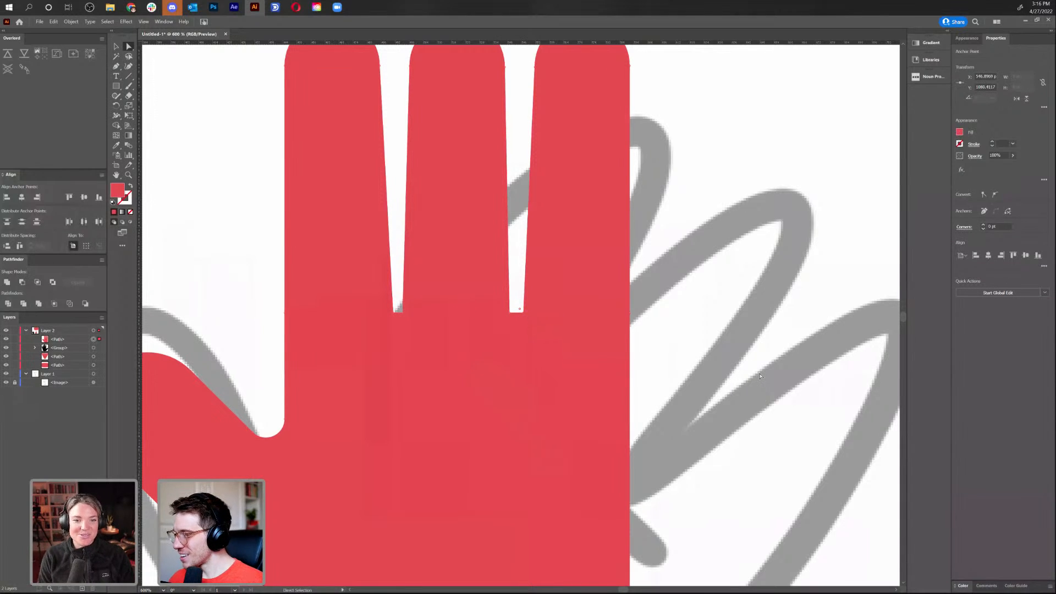
key("Left")
key("Left")
key("Left")
key("Left")
key("Left")
key("Left")
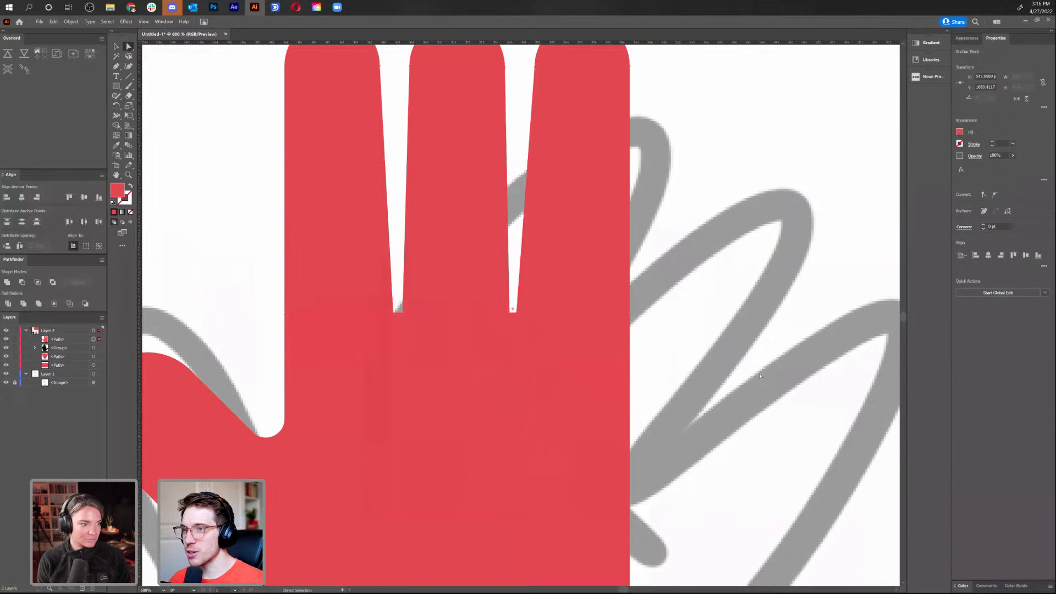
left_click(775, 434)
key("ctrl+minus")
key("ctrl+minus")
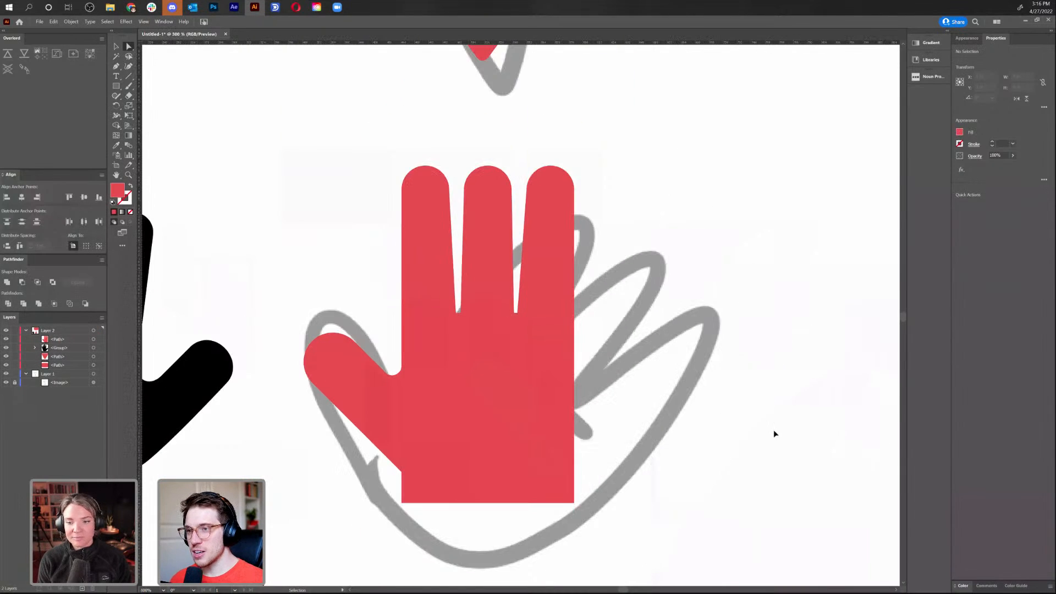
Remove the anchor point where the thumb's lower edge meets the palm so the edge runs straight to the palm's bottom corner
left_click(536, 460)
left_click(571, 502)
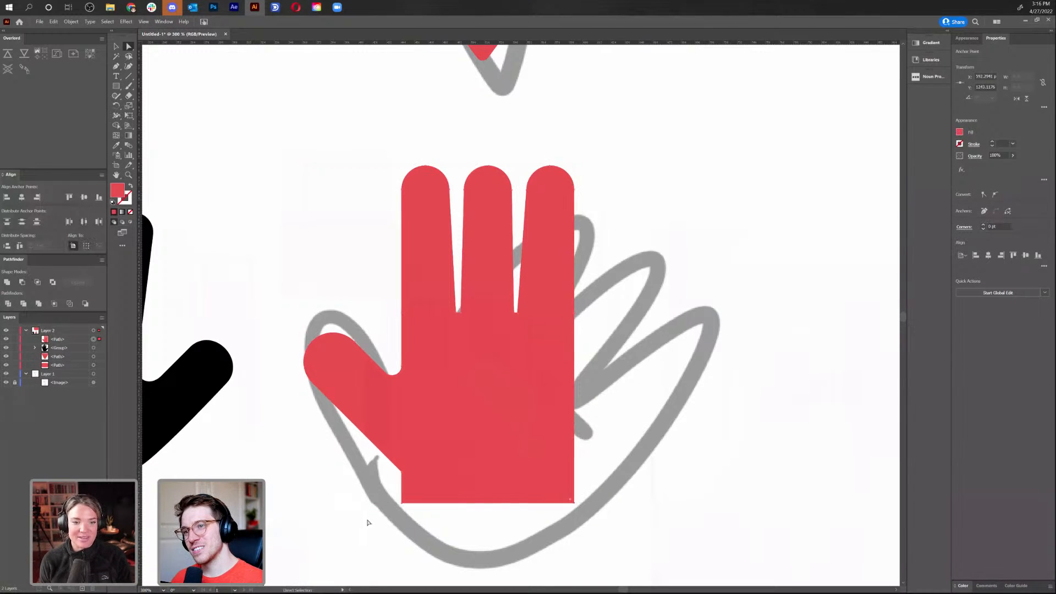
left_click(405, 500, "shift")
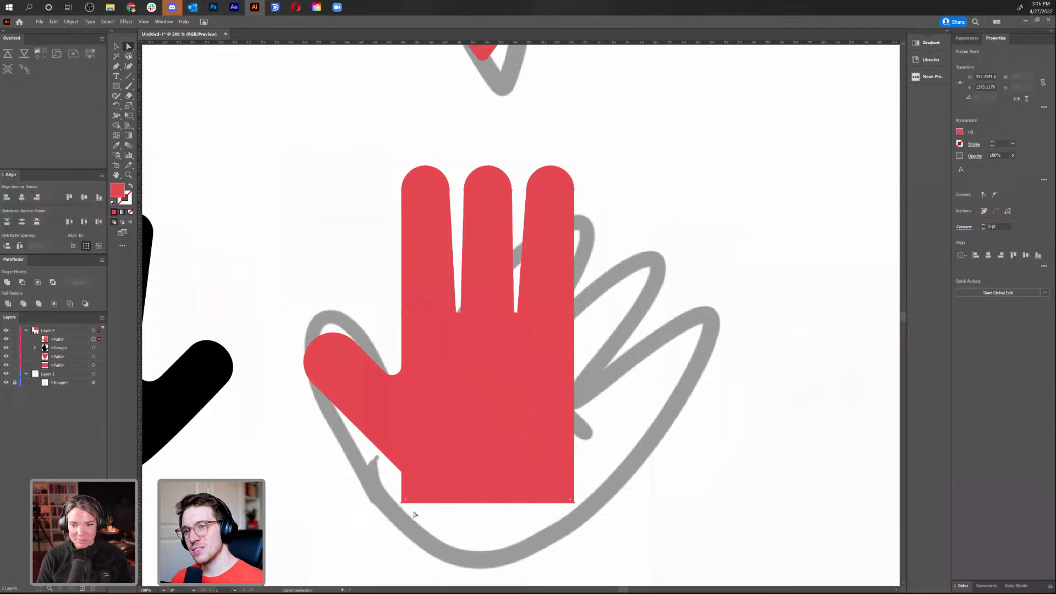
left_click(599, 455)
left_click(403, 476)
key("p")
left_click(404, 476)
key("a")
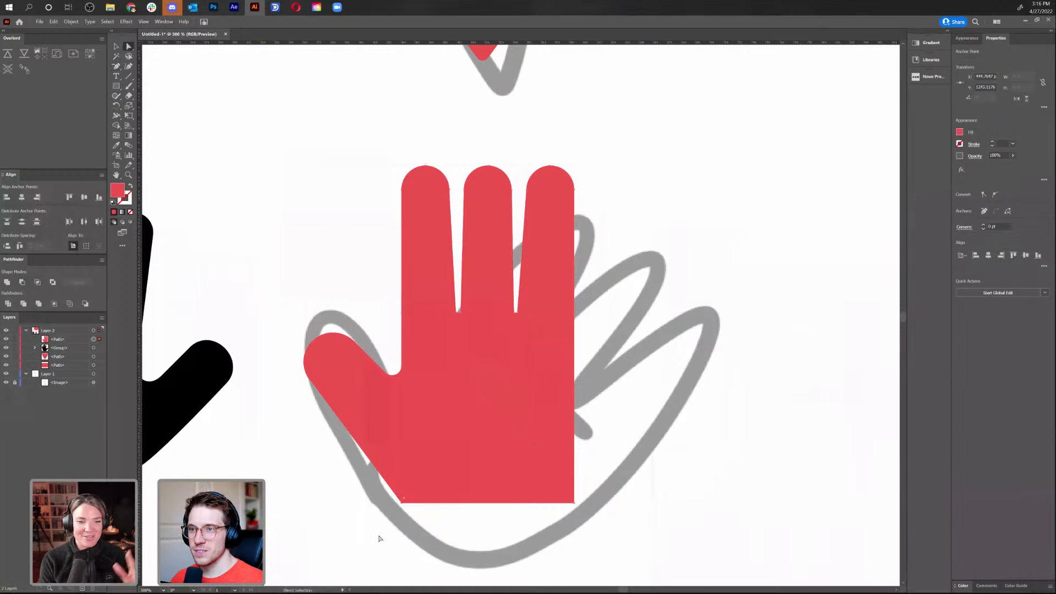
Move the palm's bottom corner opposite the thumb 10 pt inward and round the bend below the outer finger to about 191 pt
left_click_drag(654, 465, 653, 466)
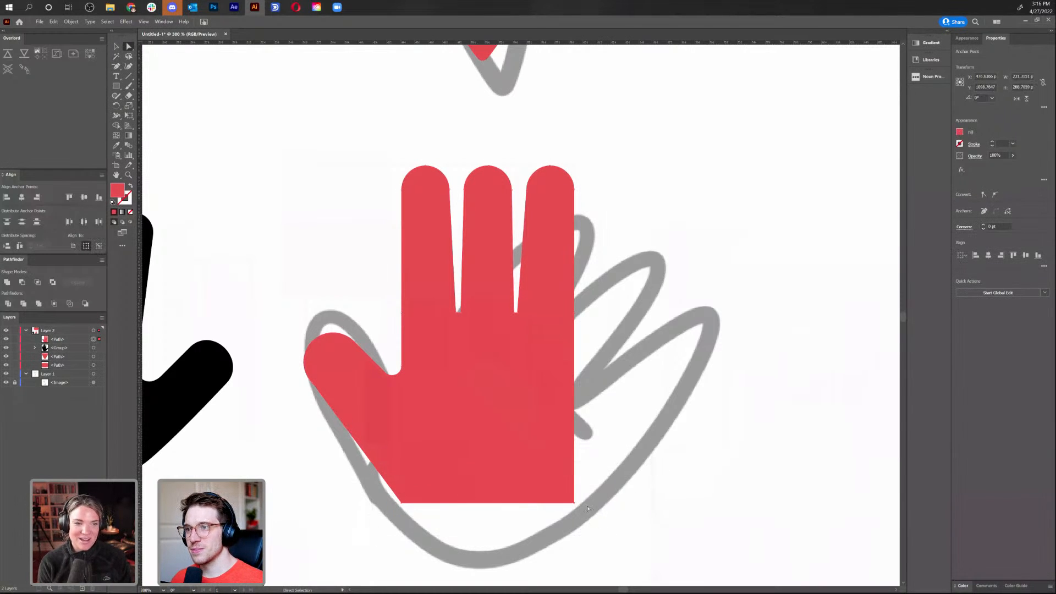
key("shift+Left")
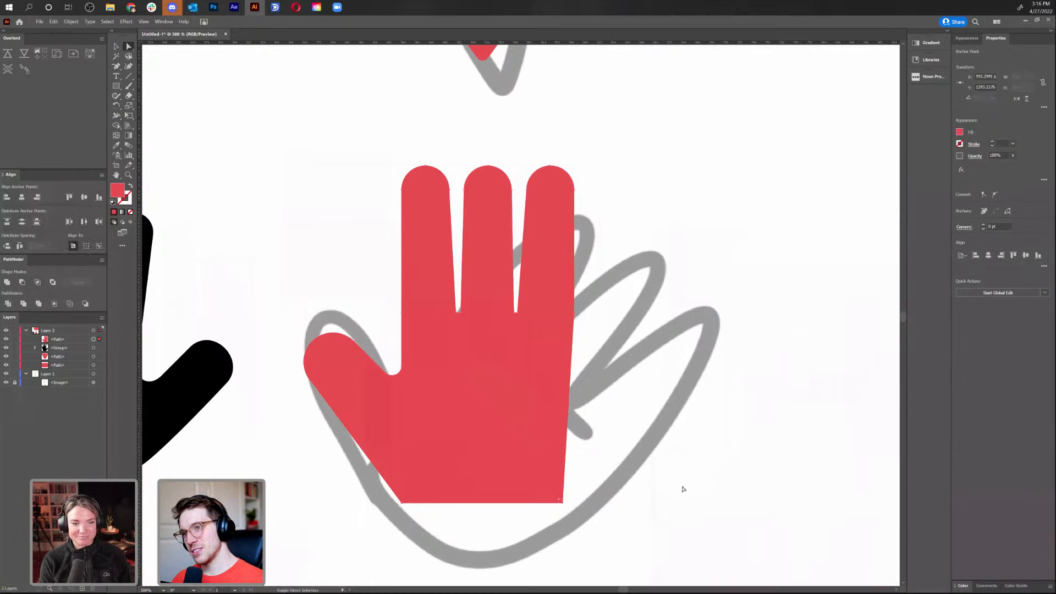
left_click(569, 315)
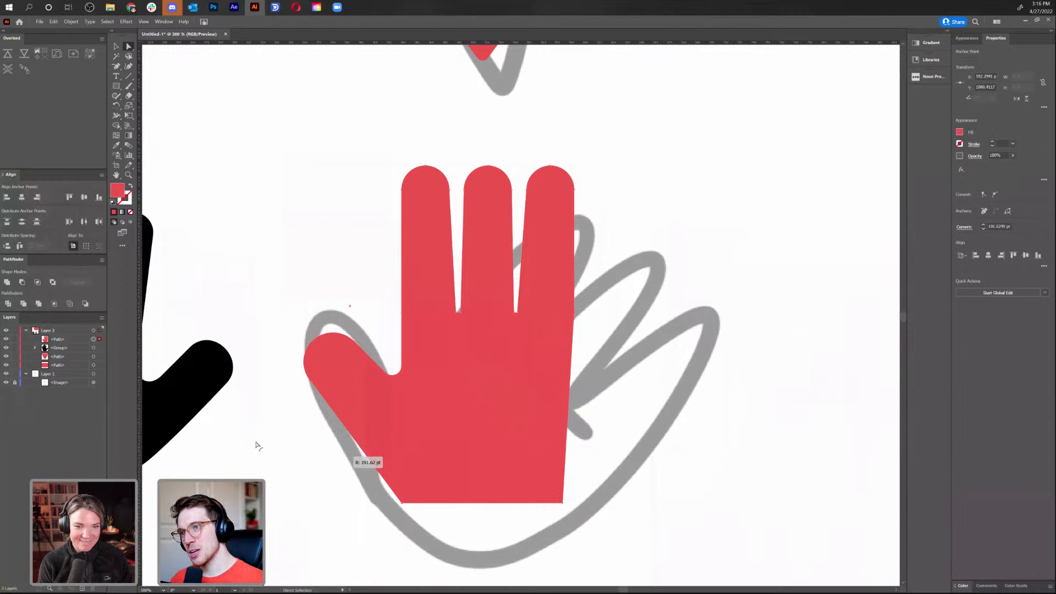
left_click(580, 313)
left_click(631, 356)
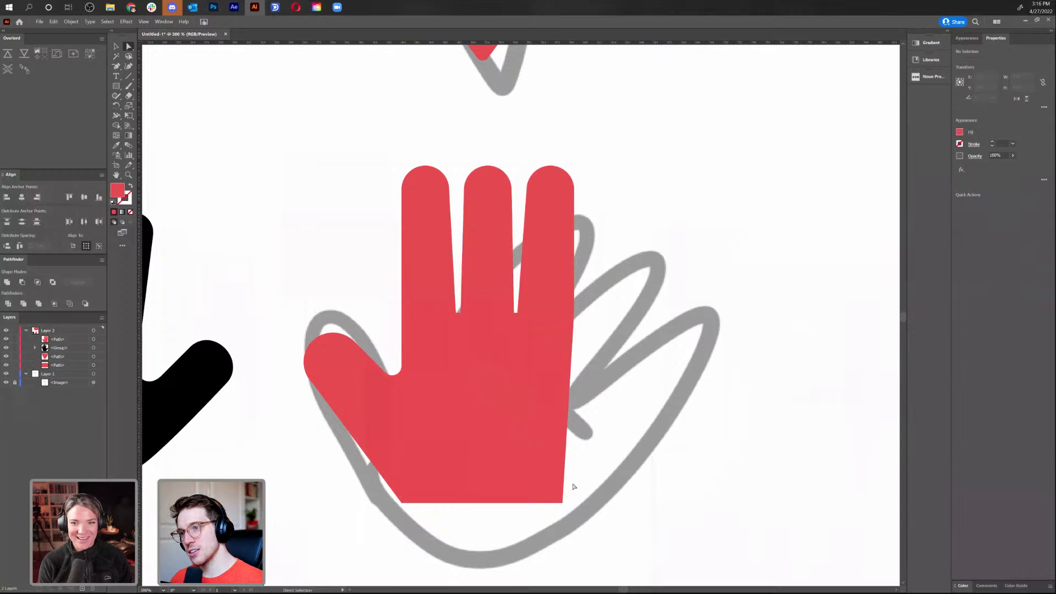
Round both bottom corners of the palm generously and check the hand against the whole artboard
left_click_drag(330, 472, 329, 471)
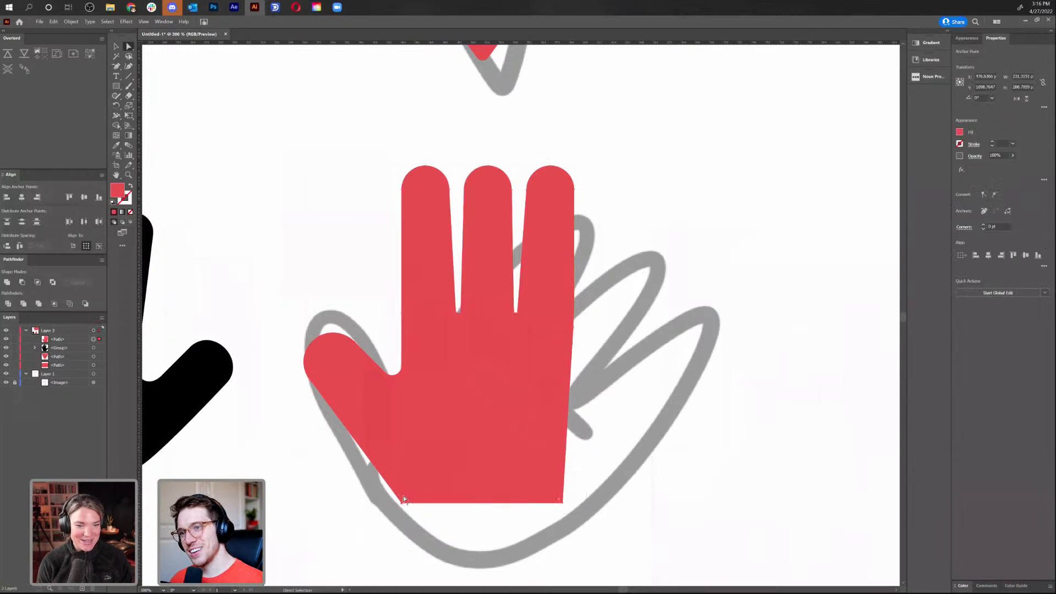
left_click_drag(430, 476, 473, 461)
left_click(686, 425)
key("ctrl+0")
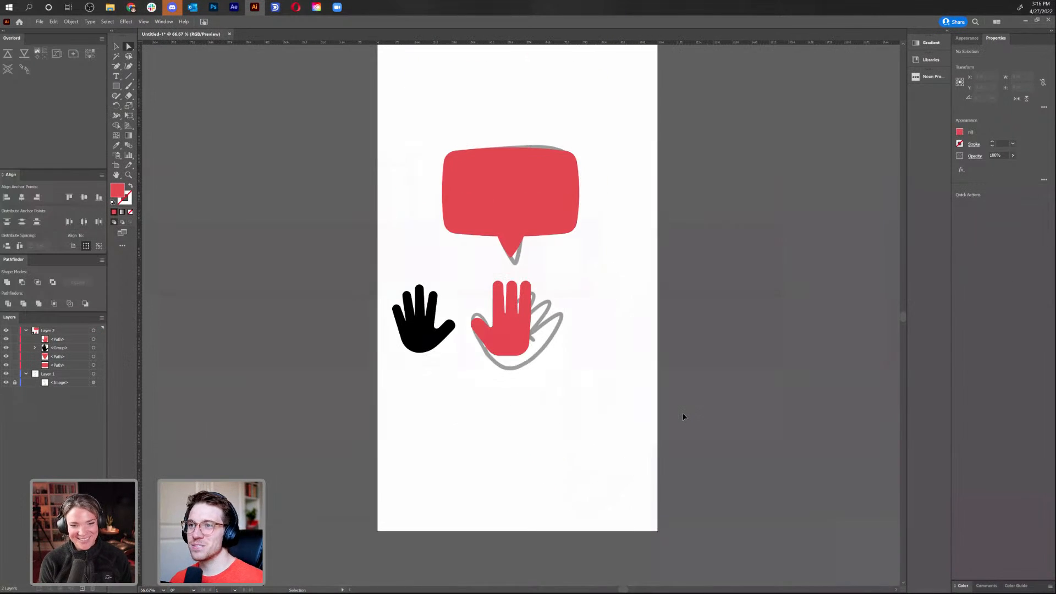
Shorten the index and outer fingers by 20 pt, leaving the middle finger longest
key("ctrl+equal")
key("ctrl+equal")
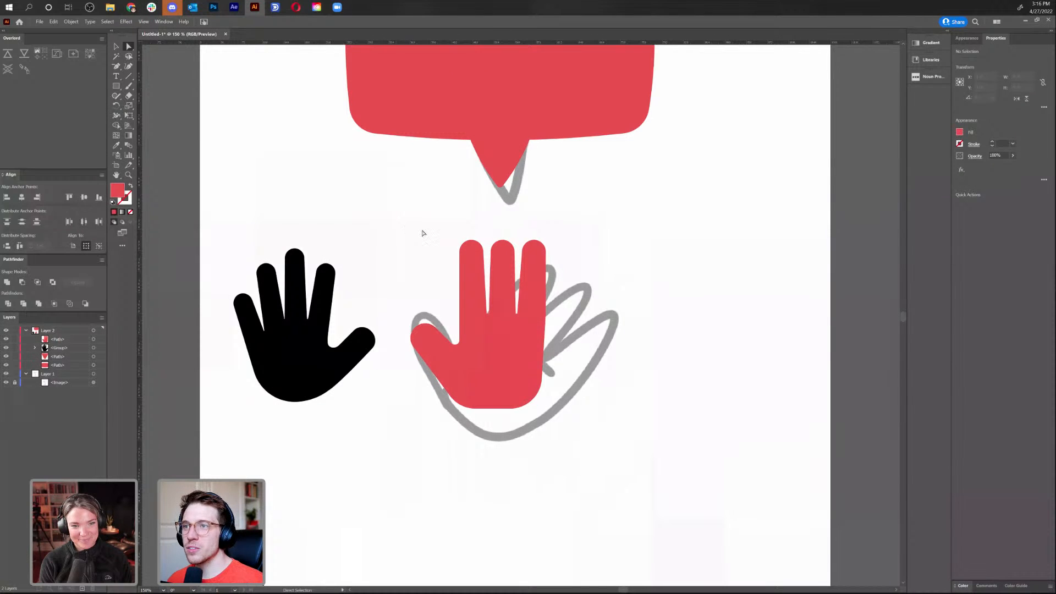
left_click_drag(487, 269, 489, 268)
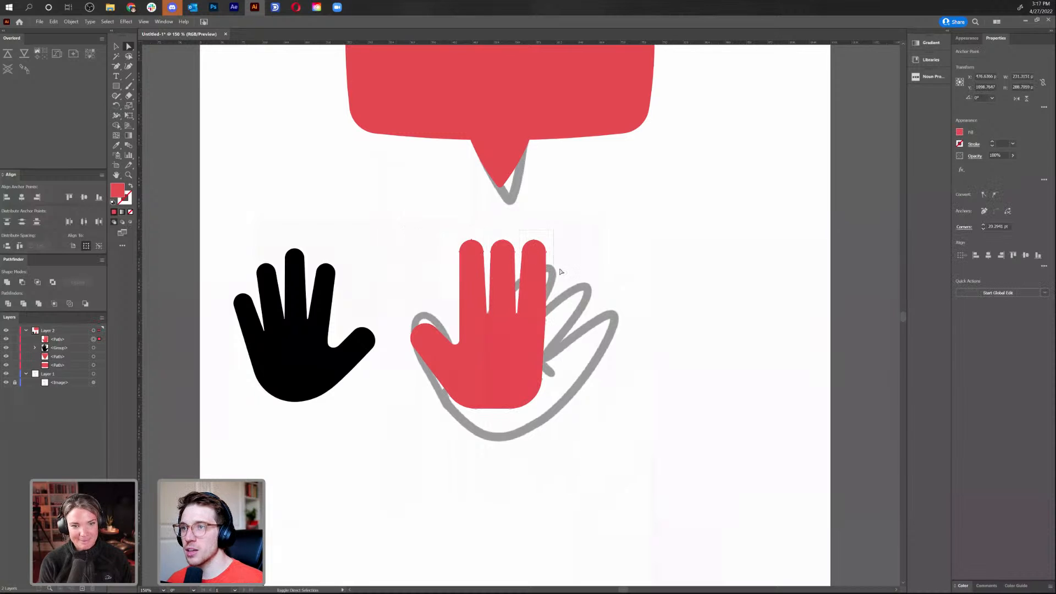
key("shift+Down")
key("shift+Down")
key("shift+Down")
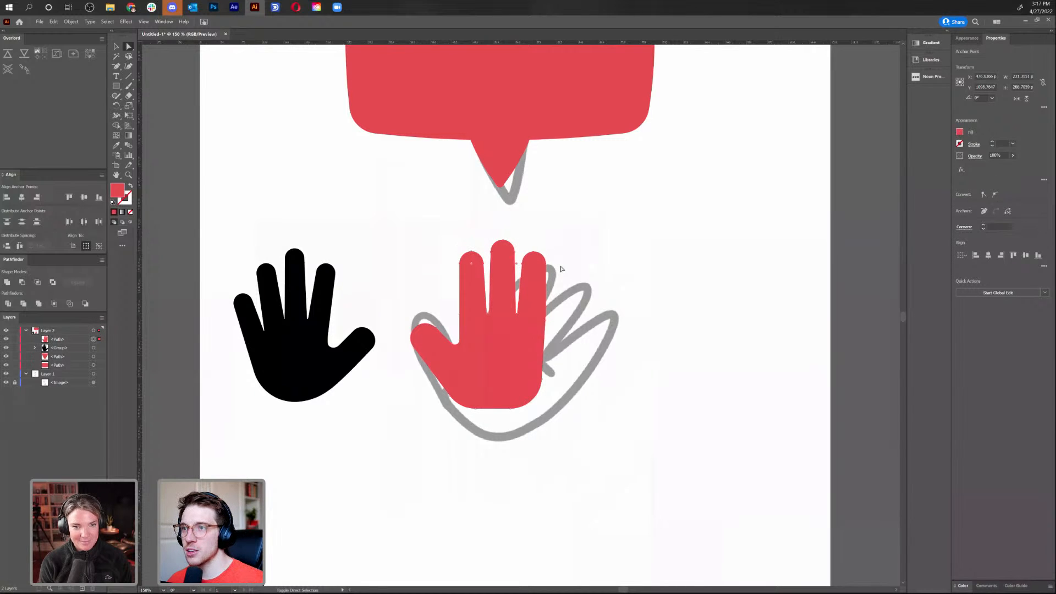
key("shift+Up")
left_click(644, 332)
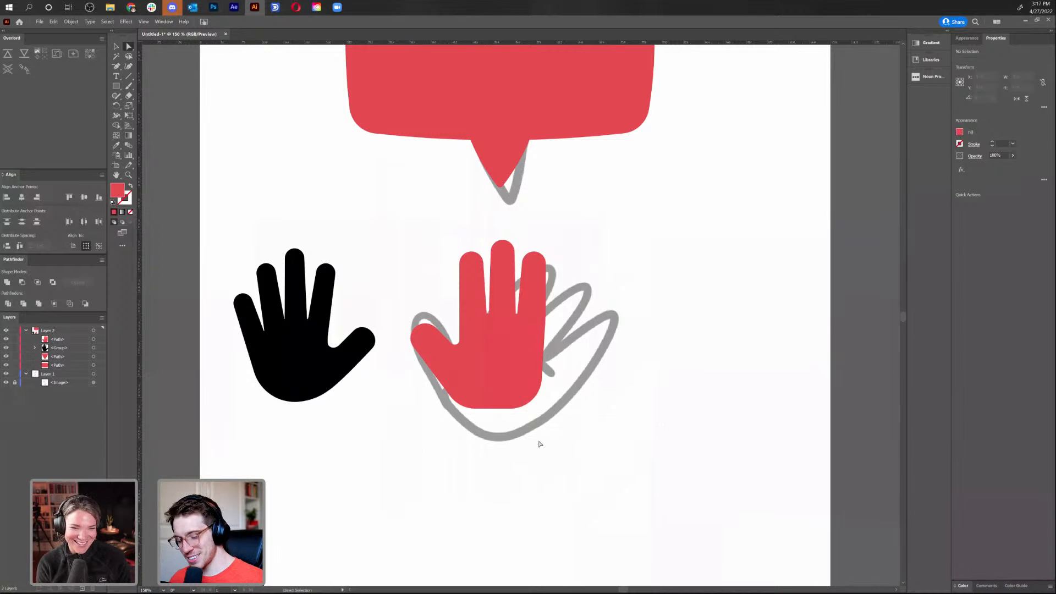
Delete the black reference hand from the artboard
key("v")
left_click(375, 338)
left_click_drag(301, 352, 304, 364)
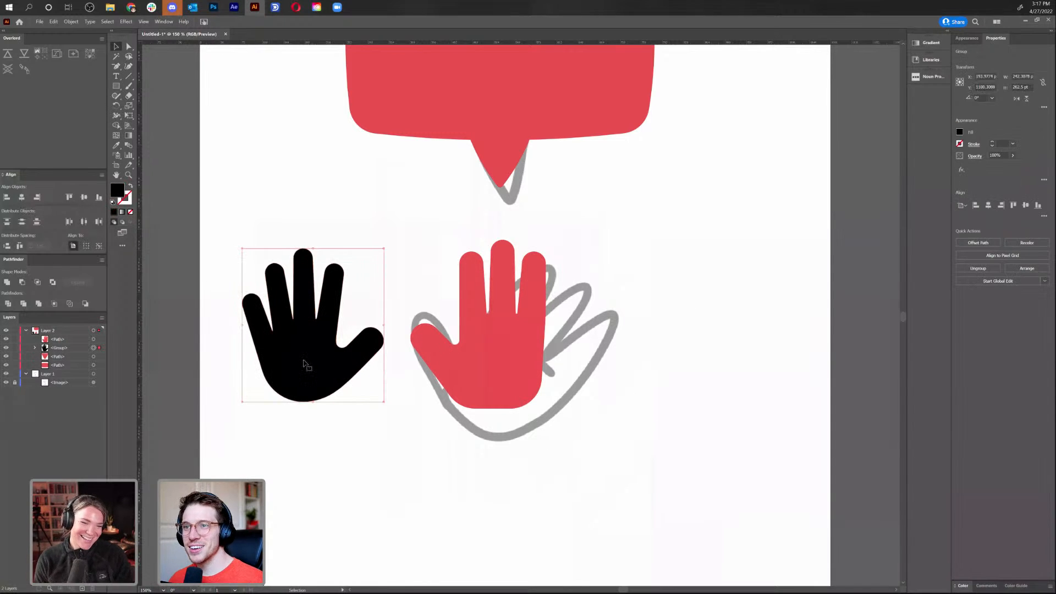
key("Delete")
Rotate the red hand clockwise and position it over the sketched waving hand
mouse_move(516, 388)
left_mouse_down()
mouse_move(348, 294)
mouse_move(507, 404)
left_mouse_up()
left_click_drag(563, 273, 635, 333)
left_click_drag(554, 388, 525, 355)
mouse_move(506, 432)
left_mouse_down()
mouse_move(514, 454)
mouse_move(517, 445)
left_mouse_up()
left_click(520, 451)
Increase the rounding of the palm's lower corners so its base forms a smooth curve
key("a")
left_click(467, 422)
left_click_drag(469, 370, 547, 372)
left_click(680, 394)
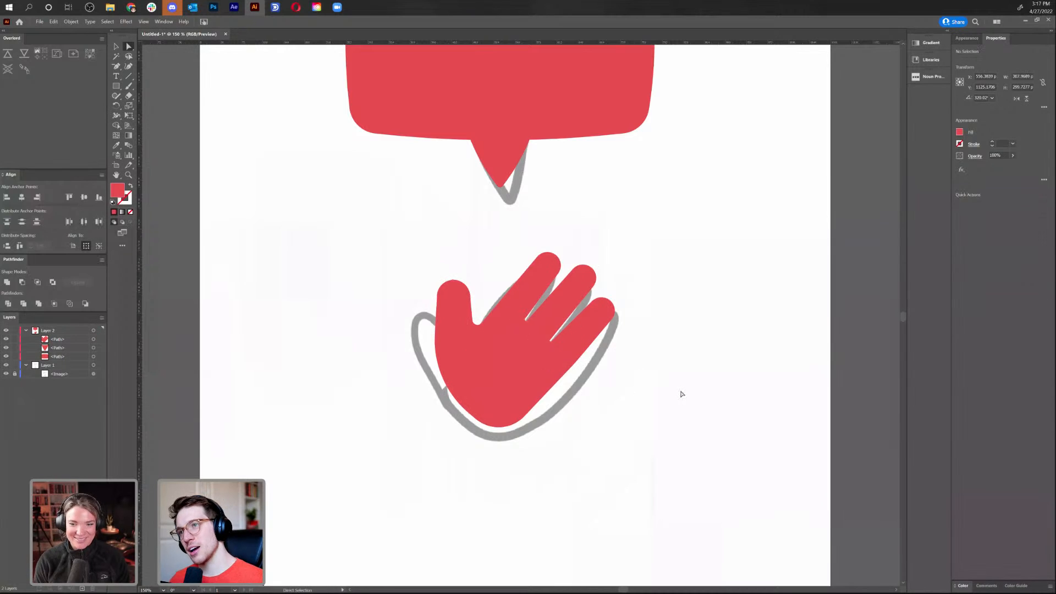
Adjust the anchor points along the palm's bottom curve to make the base slightly fuller toward the sketch outline
key("v")
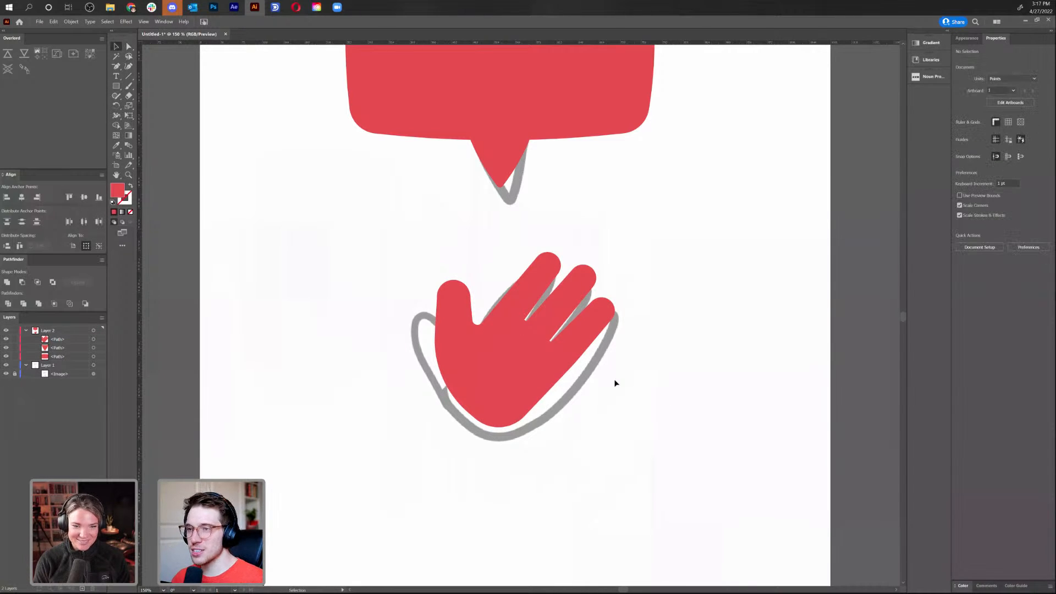
left_click(530, 373)
key("a")
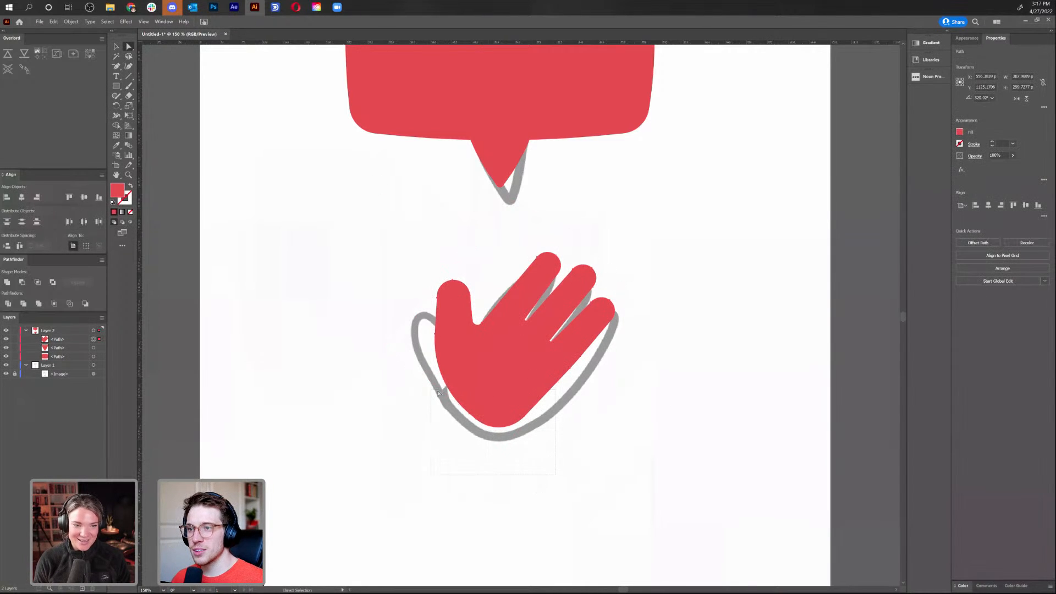
left_click(484, 435)
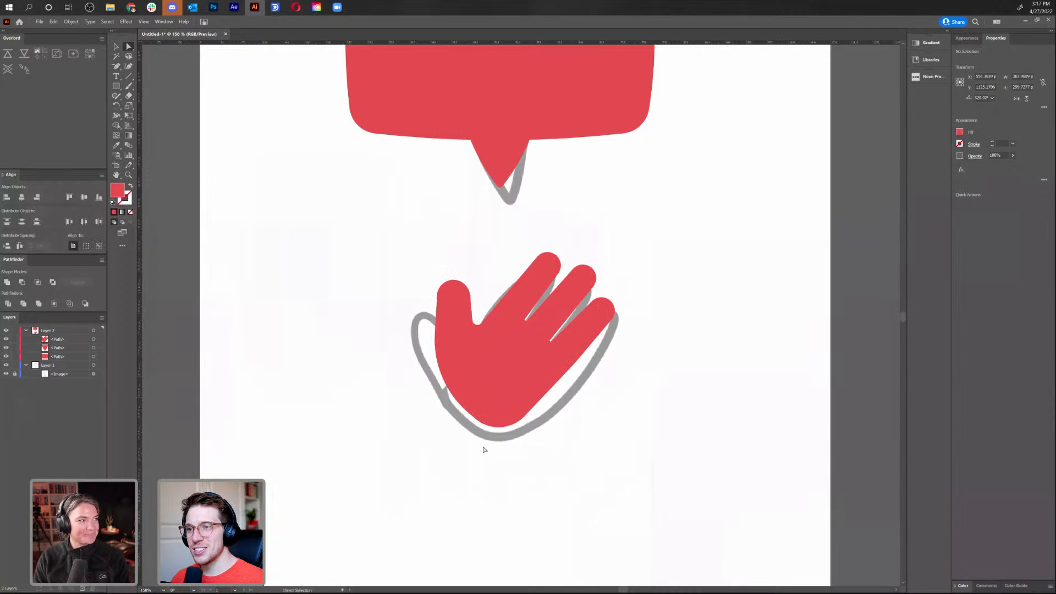
left_click_drag(492, 399, 492, 399)
key("ctrl+z")
key("ctrl+shift+z")
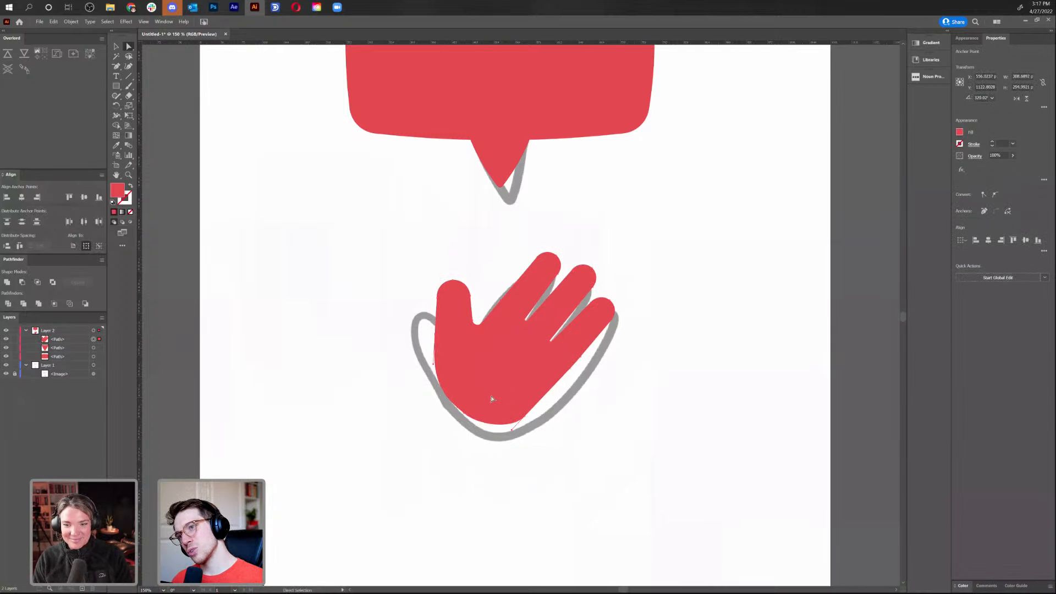
Convert the anchor point at the palm's lower edge below the little finger into a smooth point with wide handles, bulging the outline toward the sketch
left_click_drag(538, 432, 510, 394)
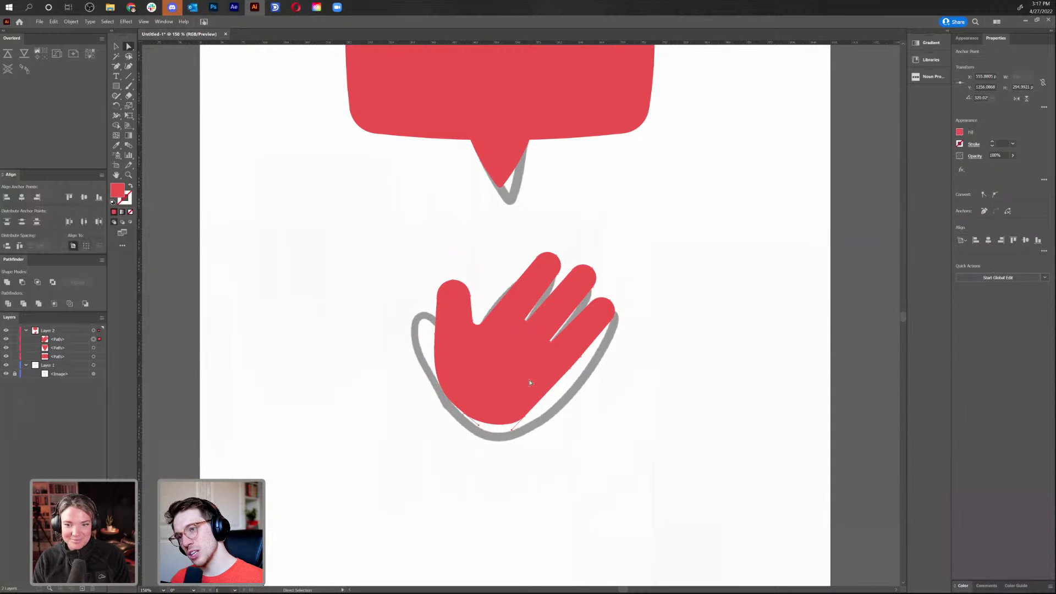
key("r")
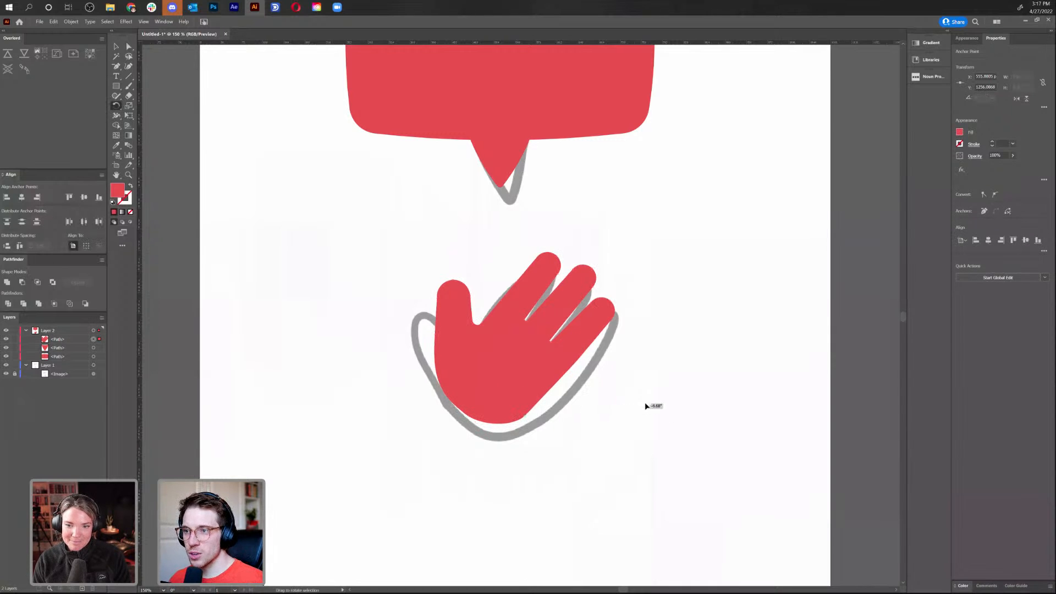
key("ctrl+equal")
key("ctrl+equal")
key("ctrl+equal")
key("ctrl+equal")
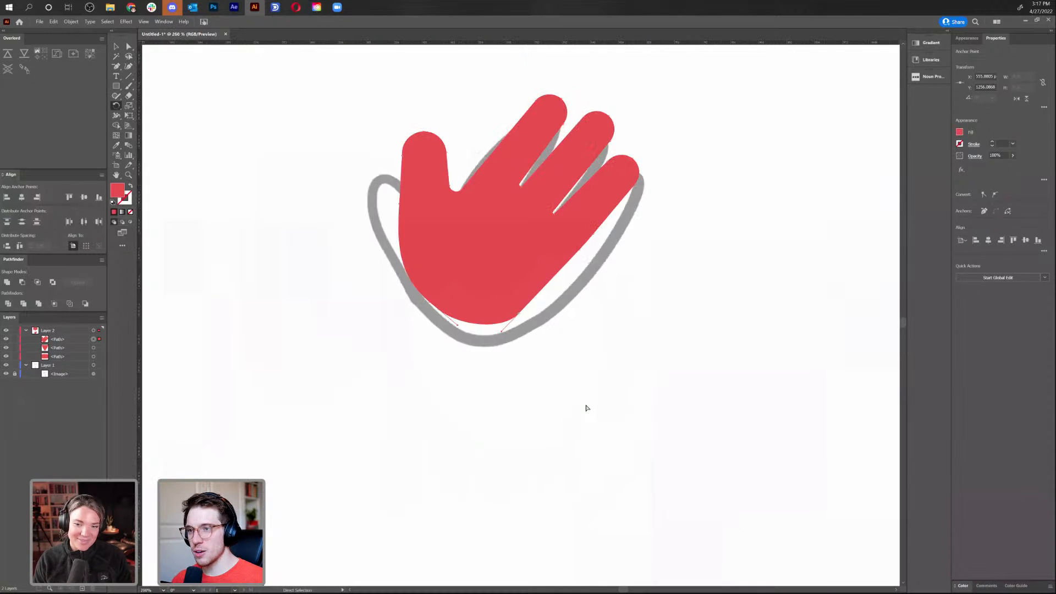
left_click_drag(448, 421, 359, 498)
key("a")
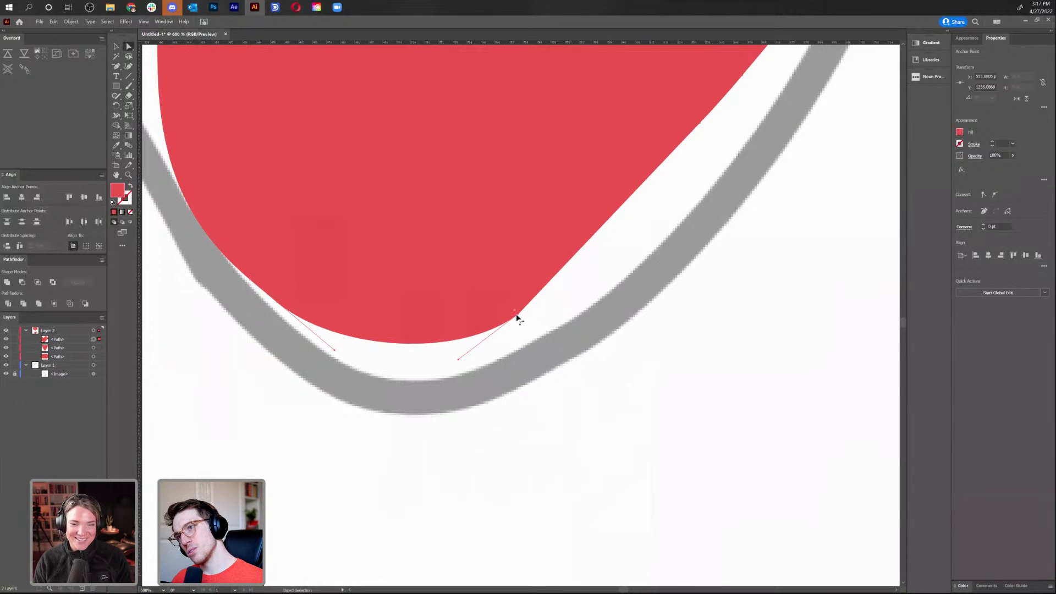
left_click(519, 316)
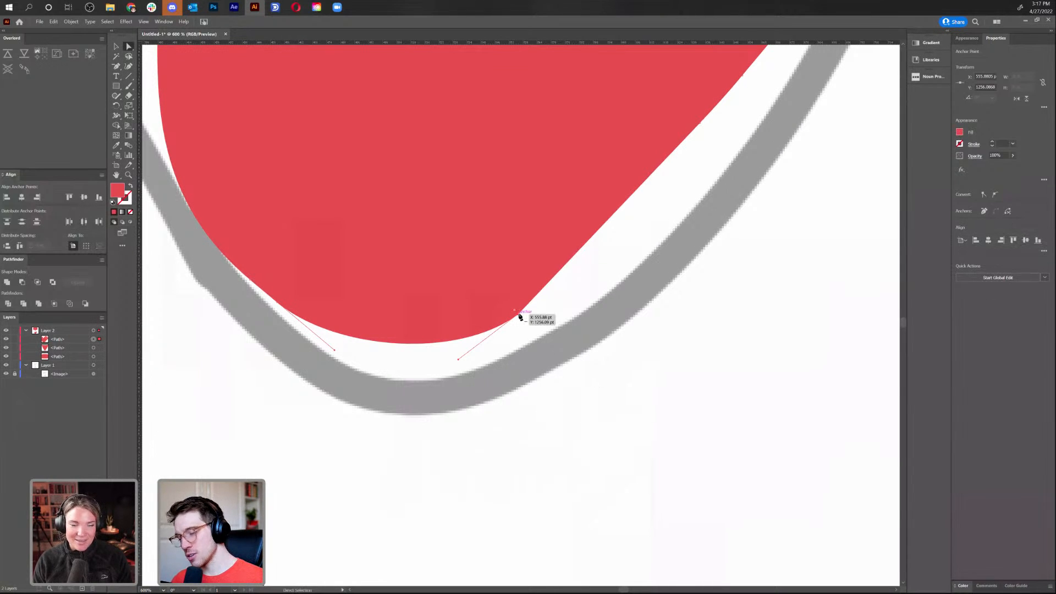
key("shift+c")
left_click_drag(517, 316, 603, 279)
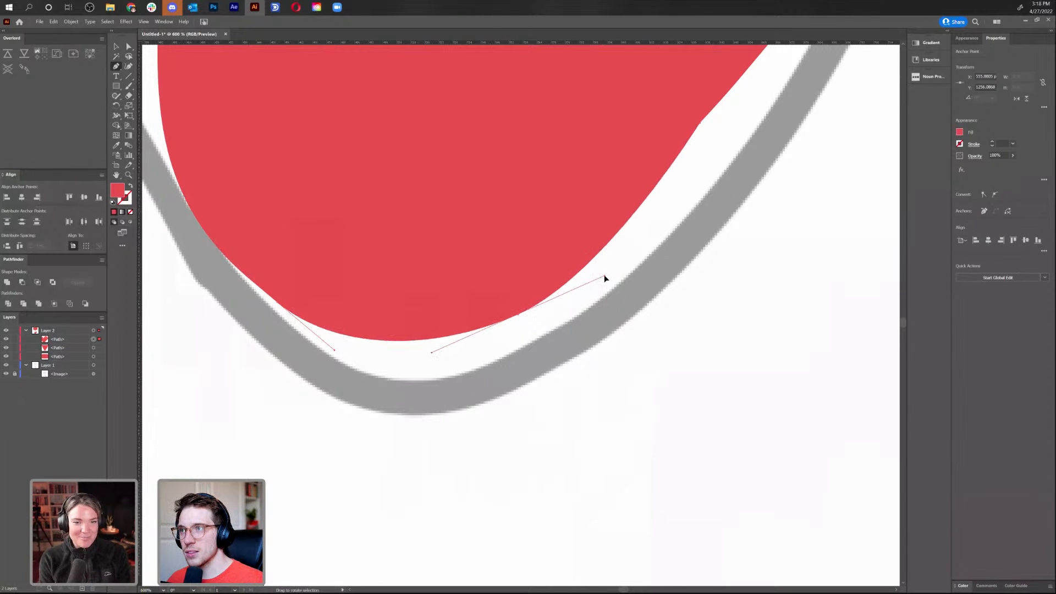
Round the corner where the palm's outer edge meets the little finger with a radius of about 70 pt
left_click_drag(759, 188, 587, 367)
key("a")
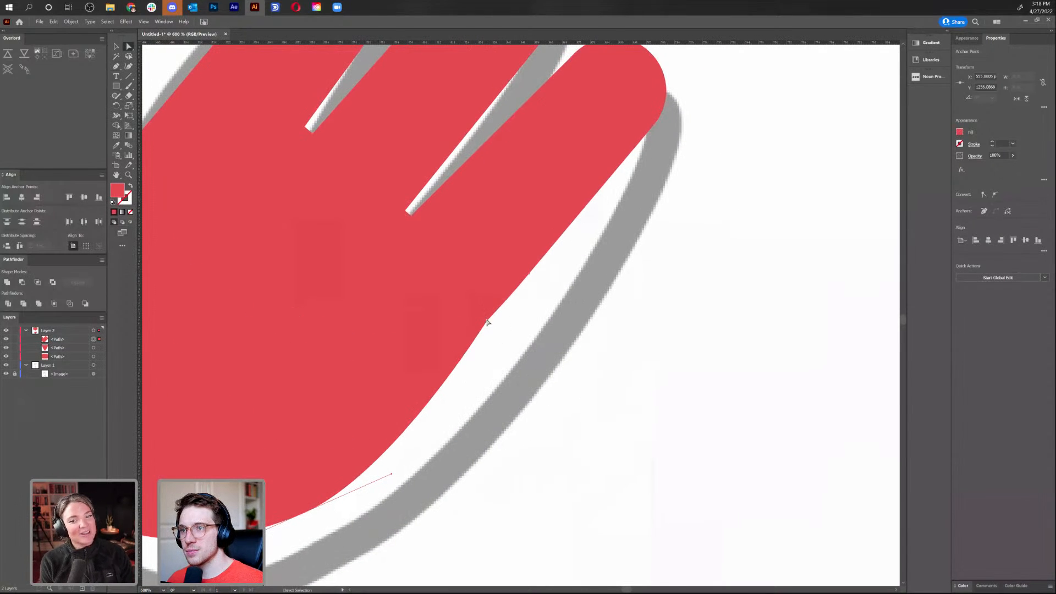
left_click(489, 325)
left_click_drag(496, 332, 525, 345)
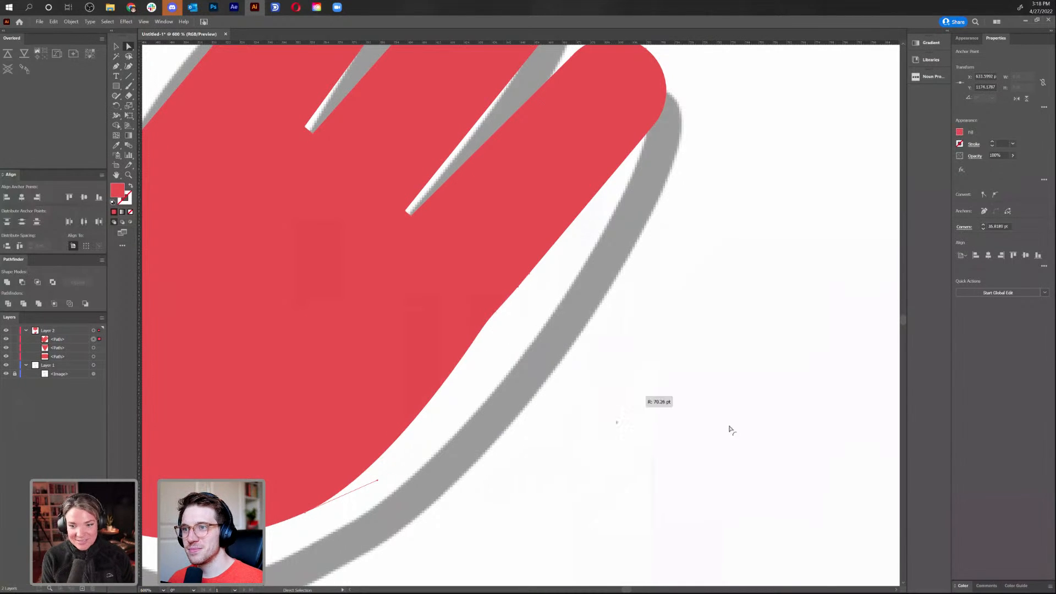
left_click(572, 432)
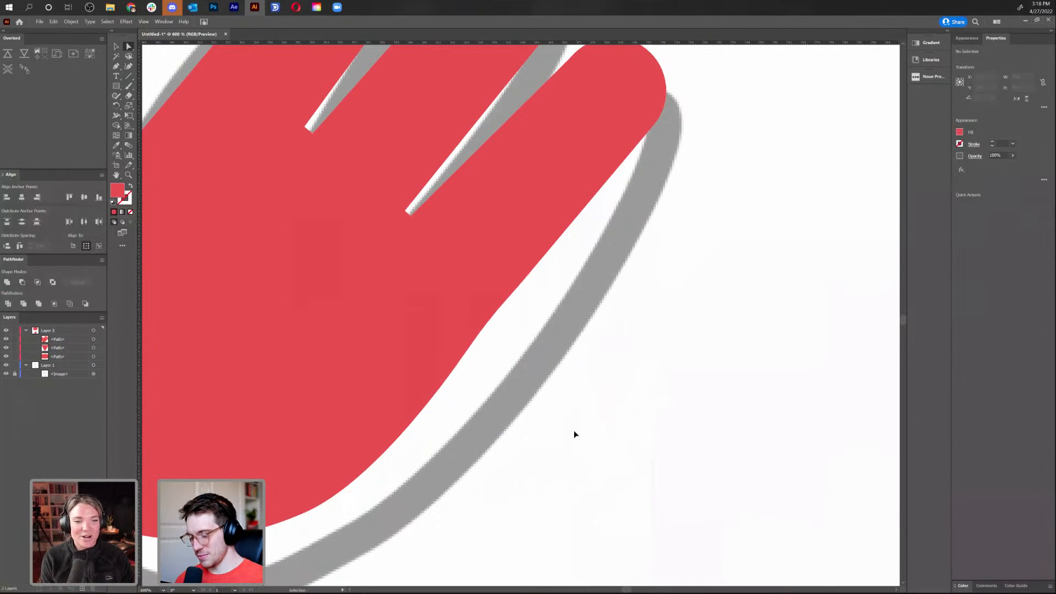
Examine the whole hand's silhouette against the sketch and the speech bubble at different magnifications
key("ctrl+minus")
key("ctrl+minus")
key("ctrl+minus")
key("ctrl+minus")
key("ctrl+minus")
key("ctrl+plus")
key("ctrl+plus")
key("ctrl+plus")
key("ctrl+plus")
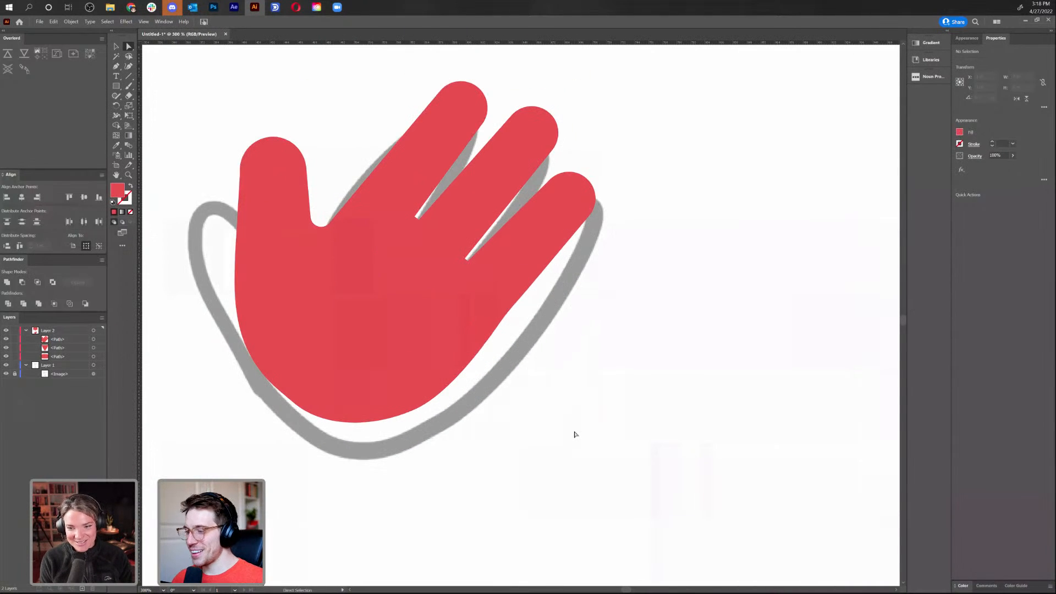
key("v")
left_click(434, 265)
key("ctrl+minus")
key("ctrl+minus")
key("ctrl+minus")
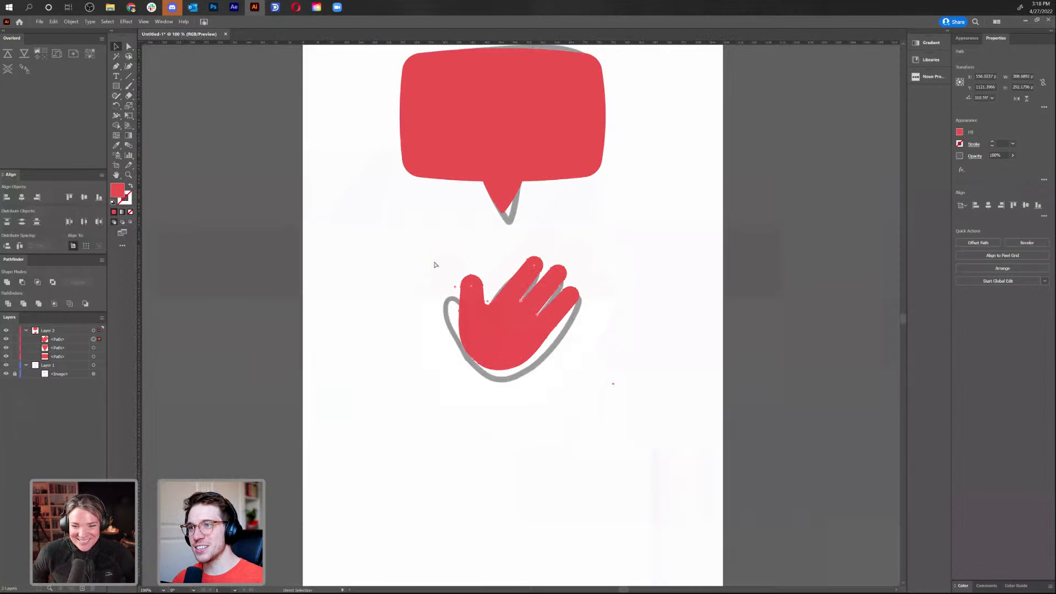
key("ctrl+plus")
key("ctrl+plus")
key("ctrl+plus")
Try to shift the anchor point on the little finger's upper edge slightly inward
key("a")
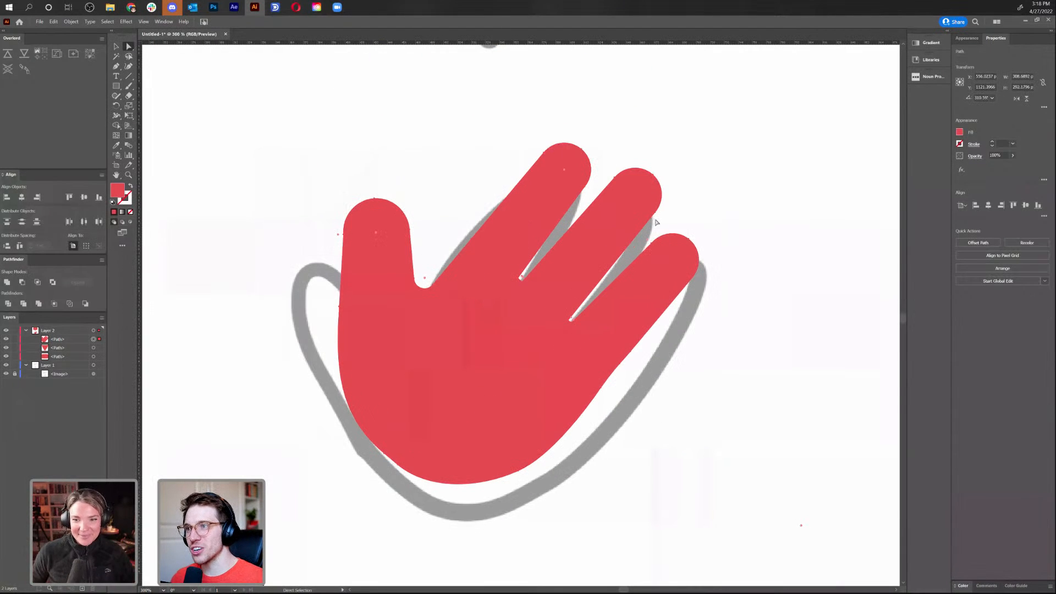
left_click(730, 252)
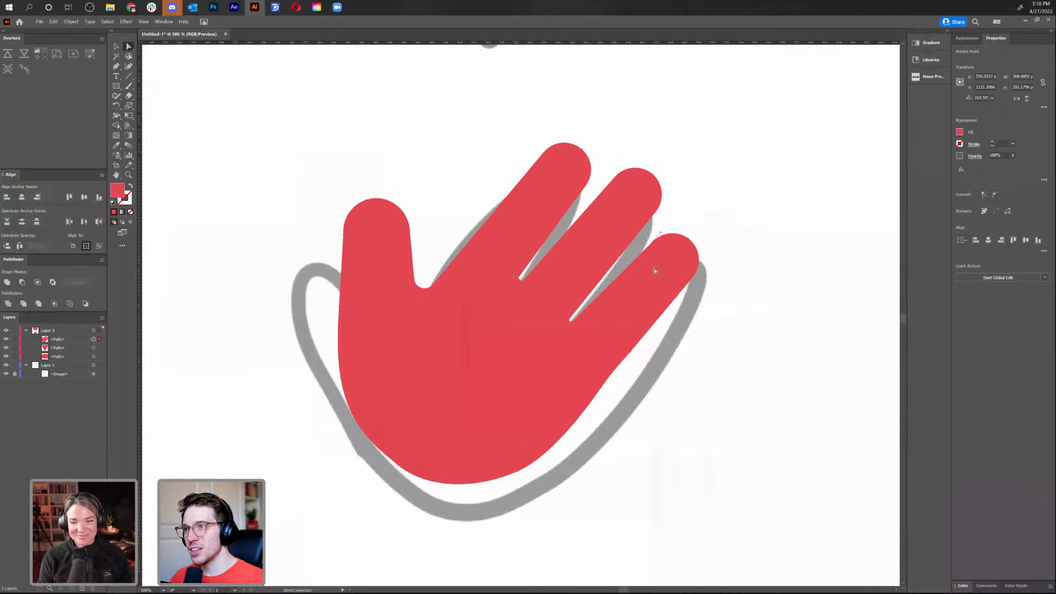
left_click(652, 245)
left_click_drag(651, 246, 644, 254)
key("ctrl+z")
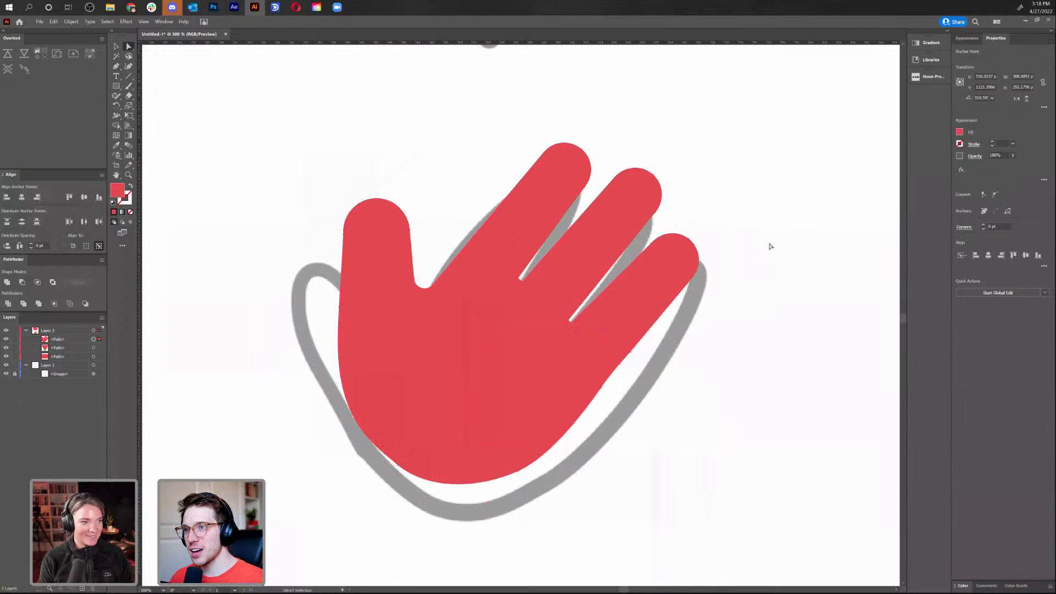
Delete the two anchor points on the palm's outer edge below the little finger to smooth out the bend
left_click(603, 391)
key("minus")
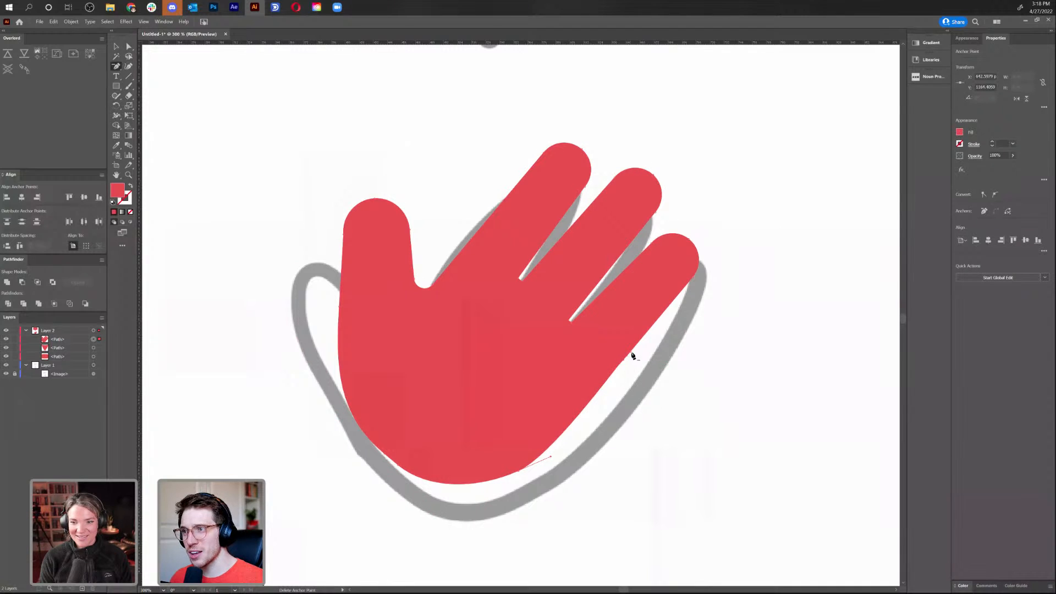
left_click(631, 354)
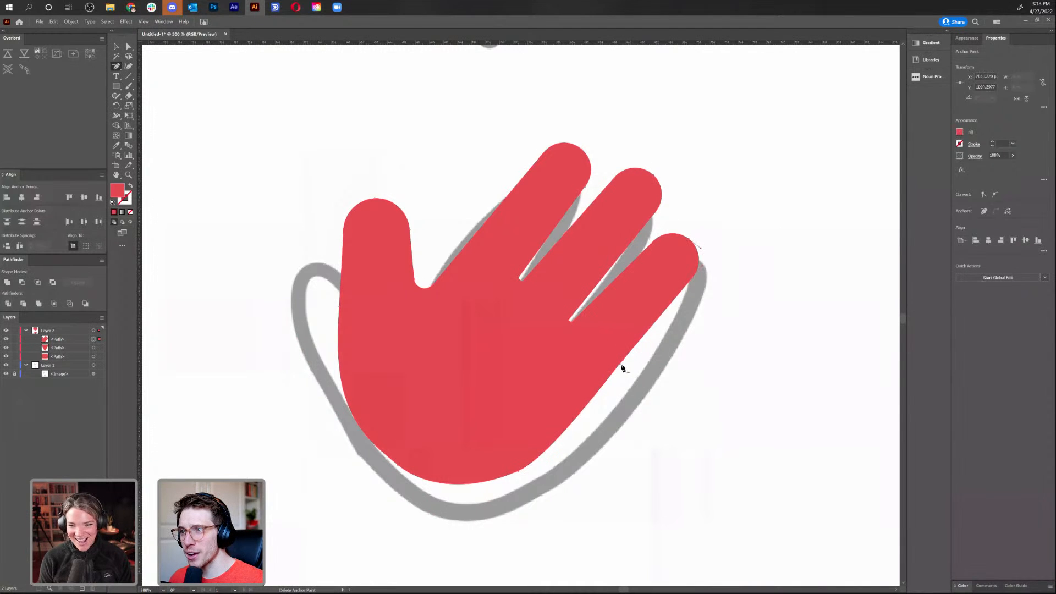
Lengthen the direction handle of the palm's lower anchor point so the outer edge curves slightly fuller
key("a")
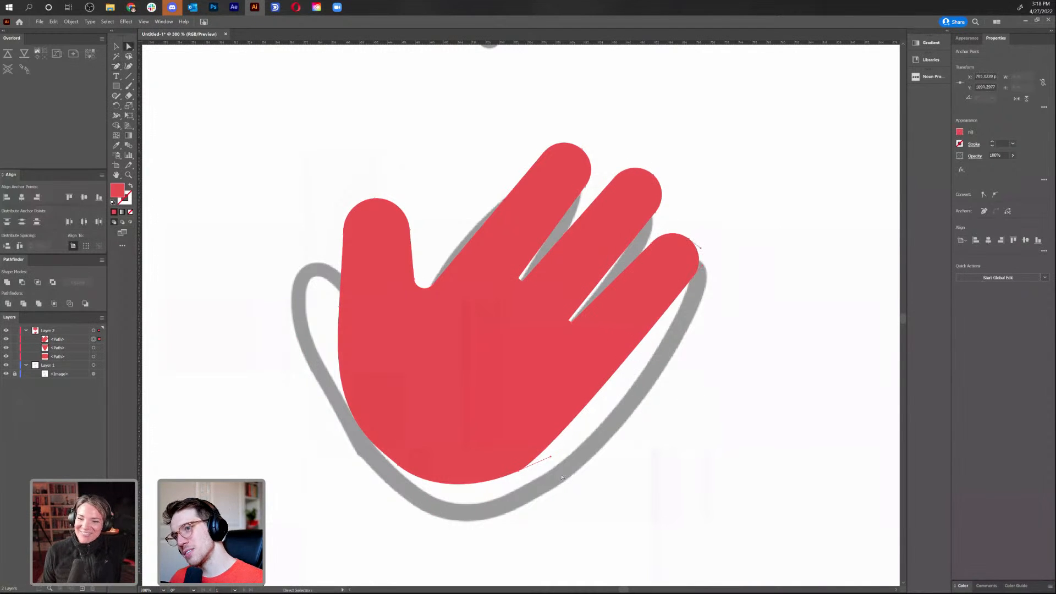
left_click(519, 475)
left_click_drag(550, 458, 564, 455)
left_click(626, 392)
Inspect the notches between the fingers and the hand's overall outline against the sketch
left_click(570, 323)
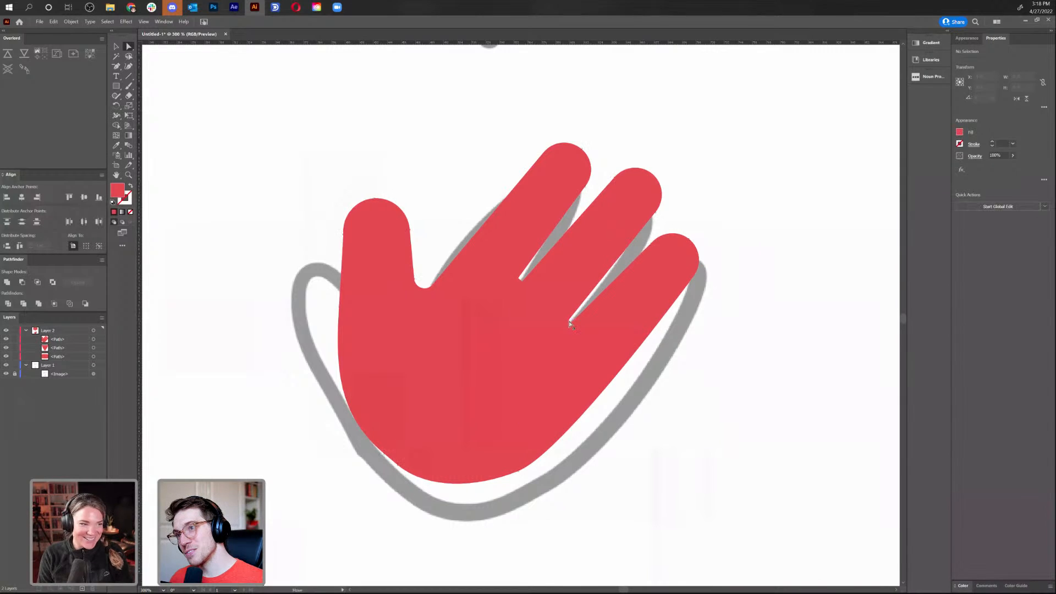
left_click(572, 325)
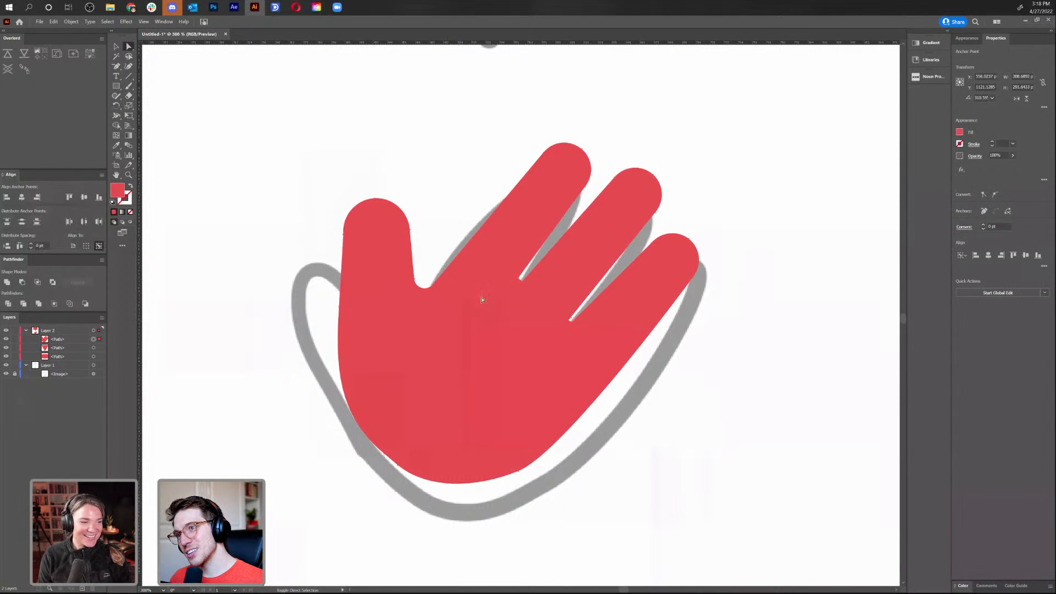
left_click(681, 437)
key("ctrl+minus")
key("ctrl+minus")
key("ctrl+minus")
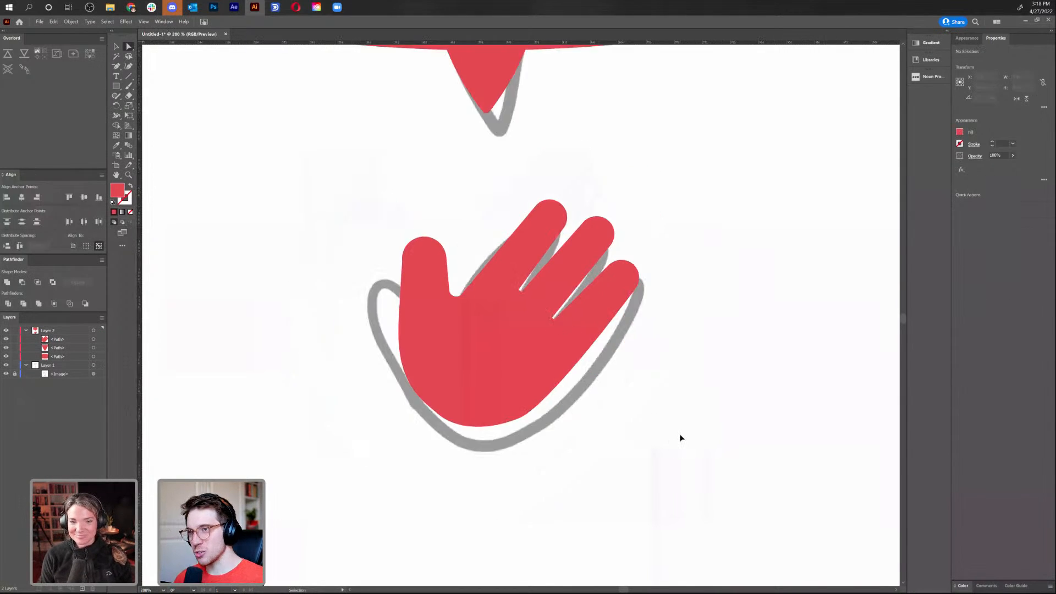
key("ctrl+plus")
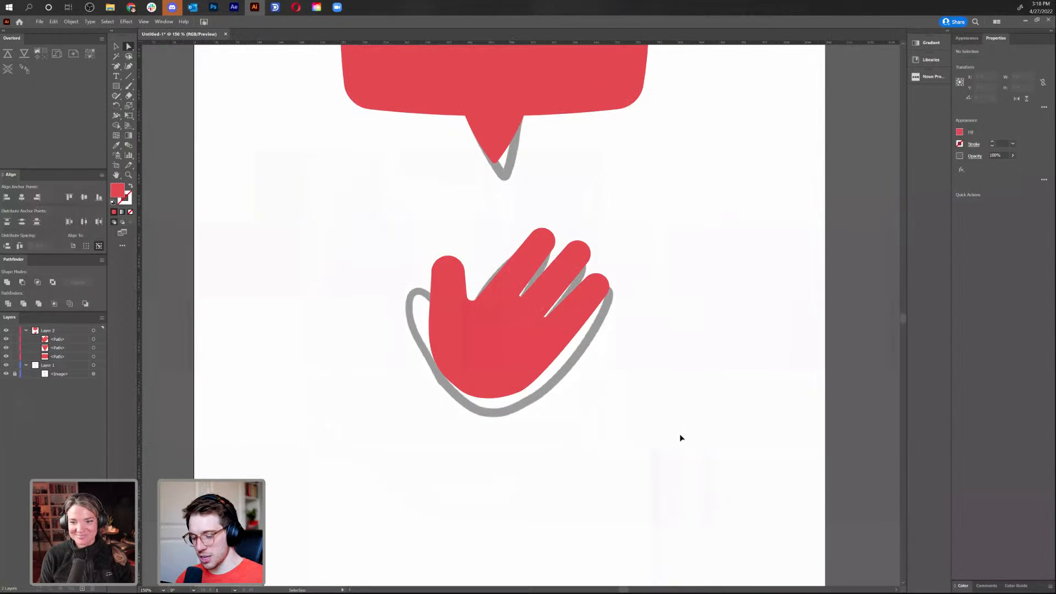
key("ctrl+y")
key("ctrl+y")
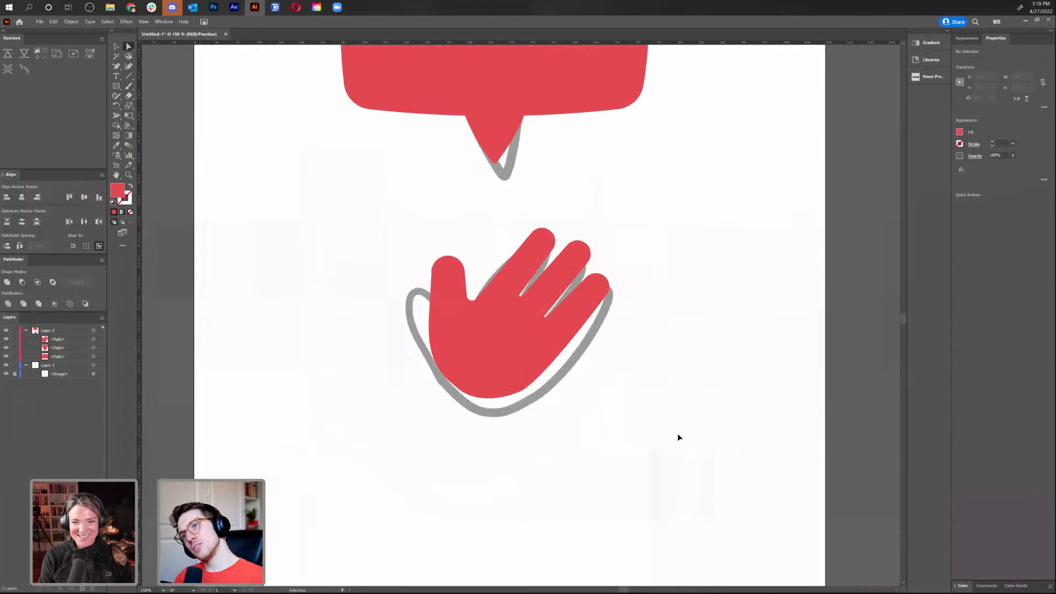
Try to move the hand away to the left of its sketched position
key("v")
left_click(521, 352)
left_click_drag(522, 352, 424, 377)
key("ctrl+z")
left_click(665, 362)
Change the hand's fill colour to a light purple
left_click(477, 348)
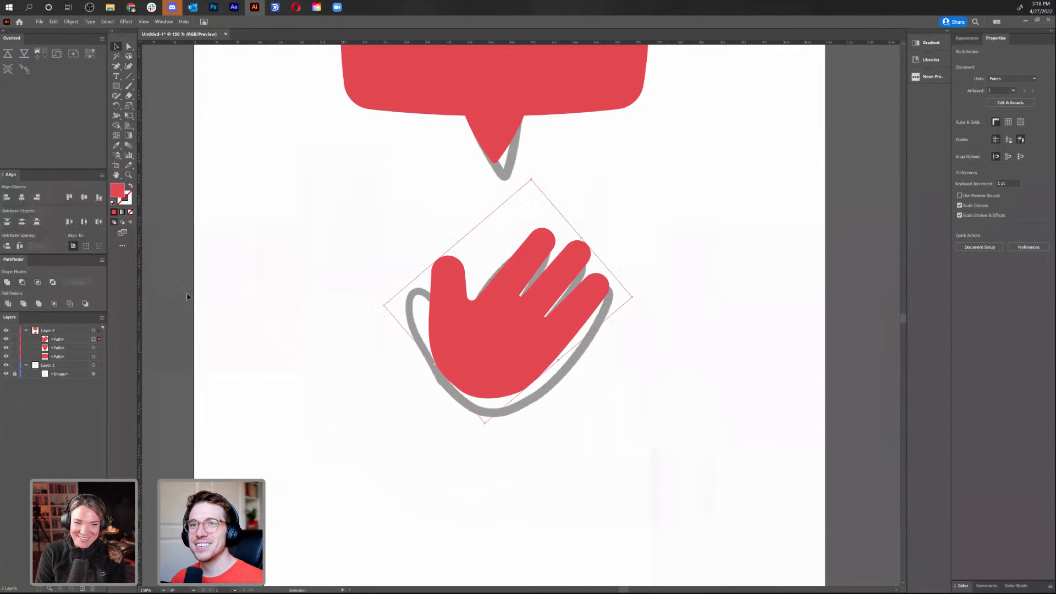
double_click(117, 189)
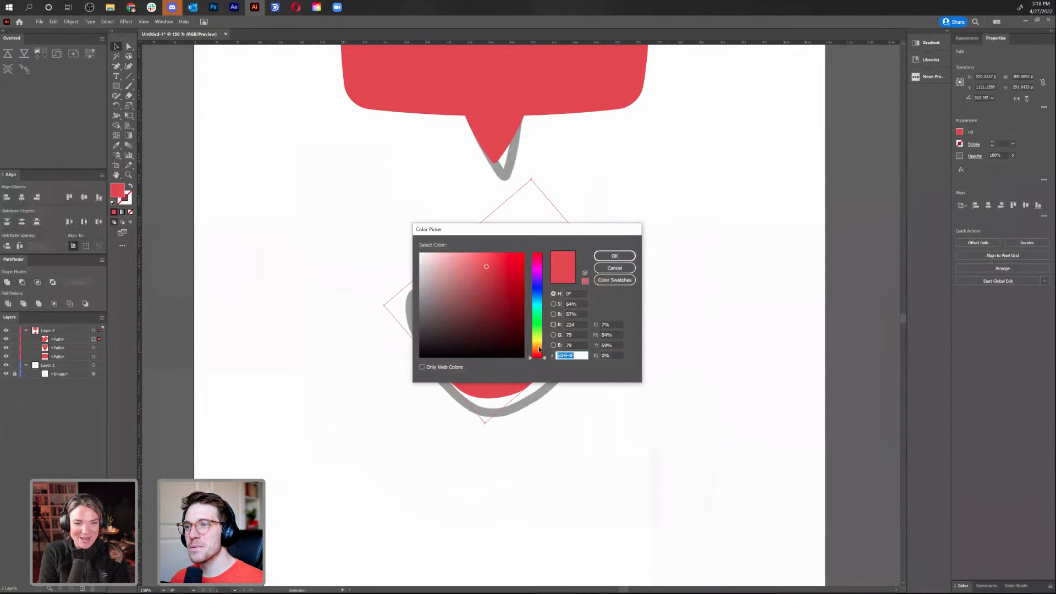
left_click(542, 348)
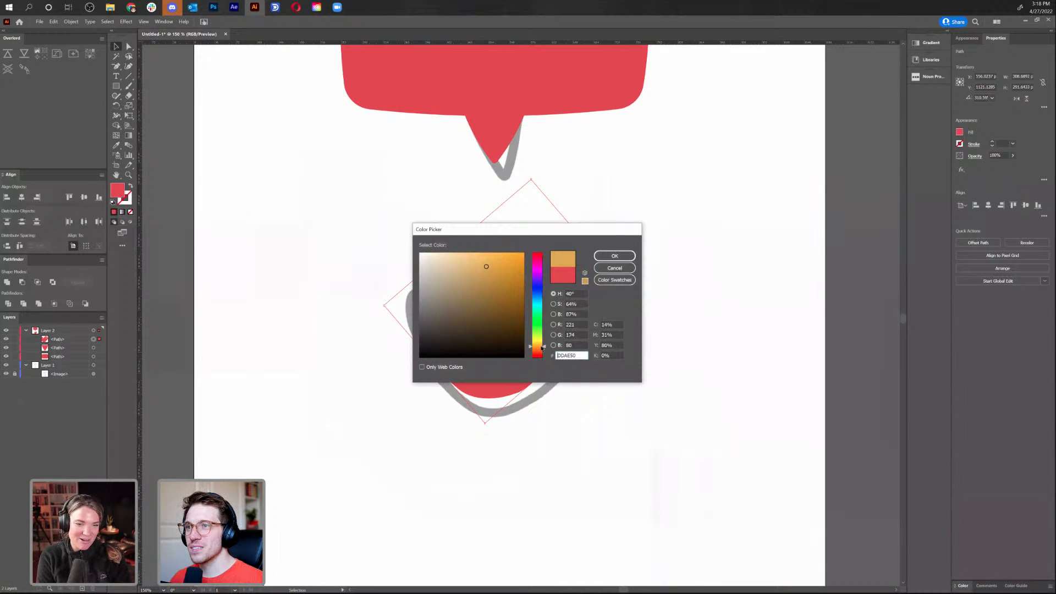
left_click(501, 257)
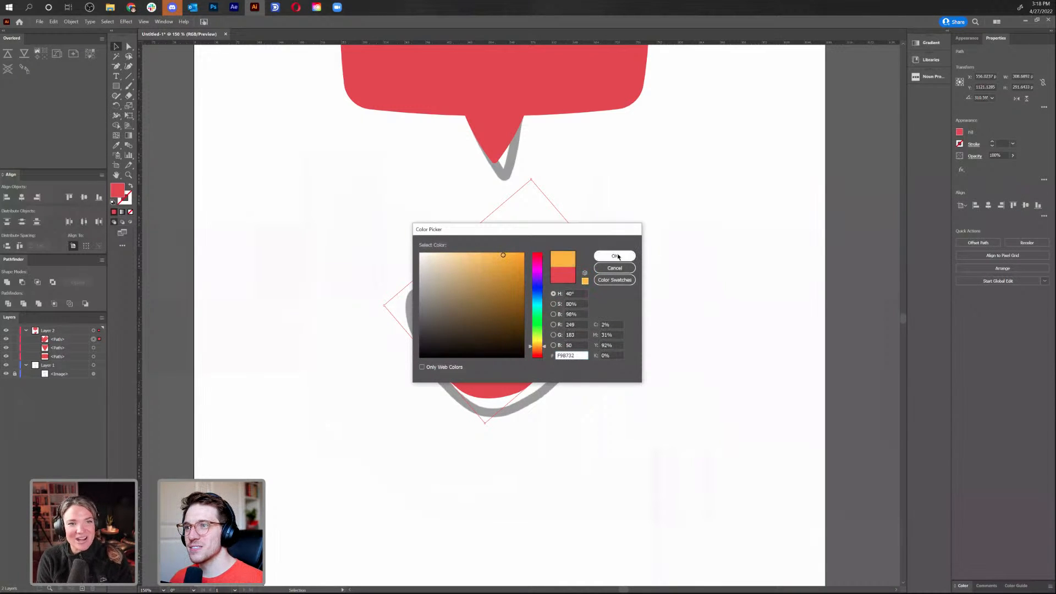
left_click_drag(537, 285, 536, 280)
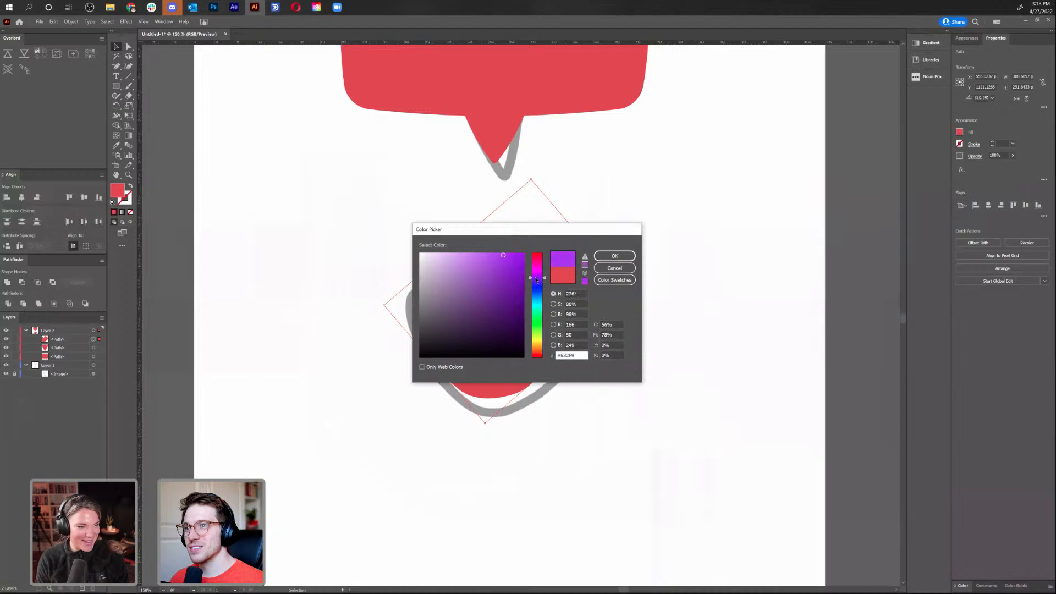
left_click_drag(460, 253, 492, 257)
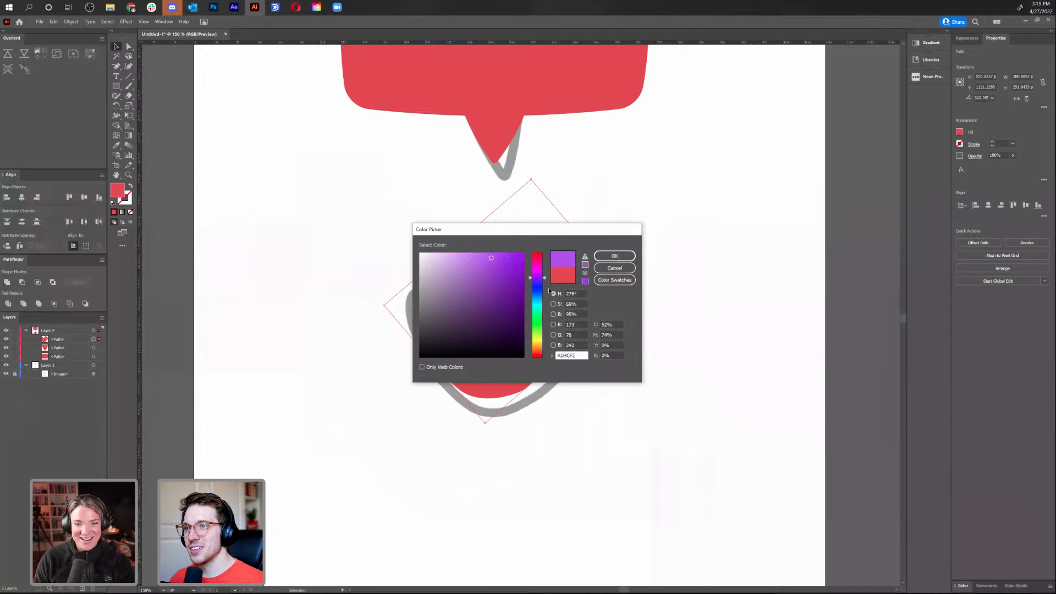
left_click(542, 284)
left_click_drag(482, 258, 477, 257)
left_click(614, 256)
left_click(620, 309)
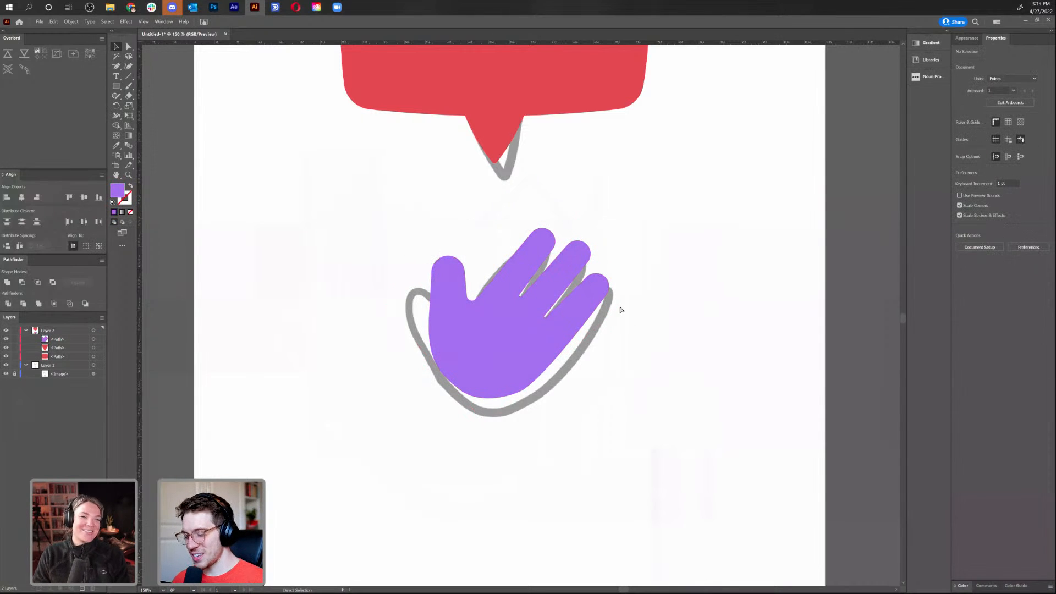
key("ctrl+minus")
key("ctrl+minus")
key("ctrl+equal")
key("ctrl+equal")
key("ctrl+minus")
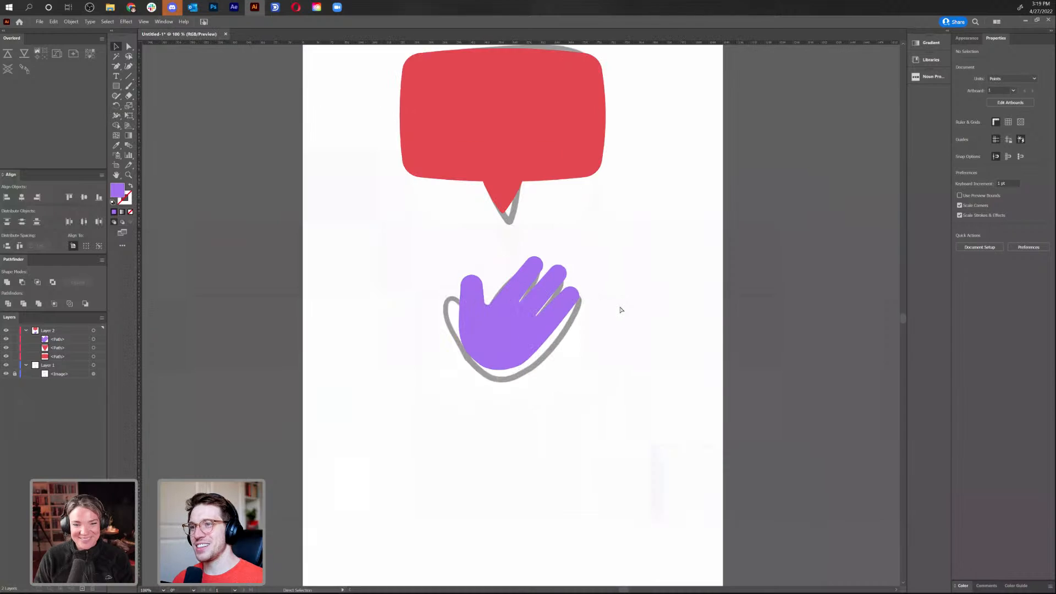
left_click(492, 351)
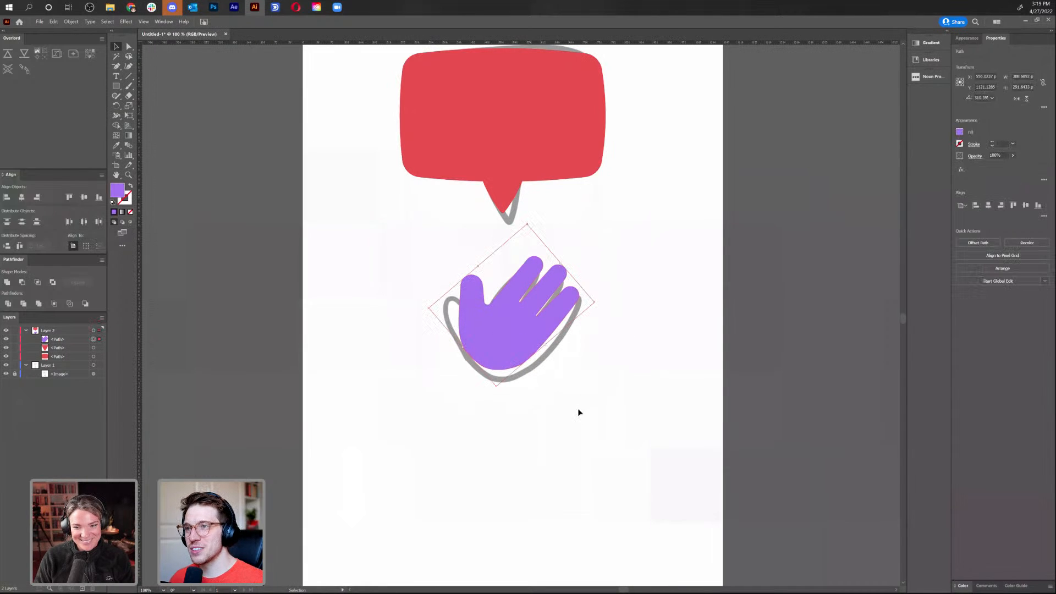
left_click(544, 417)
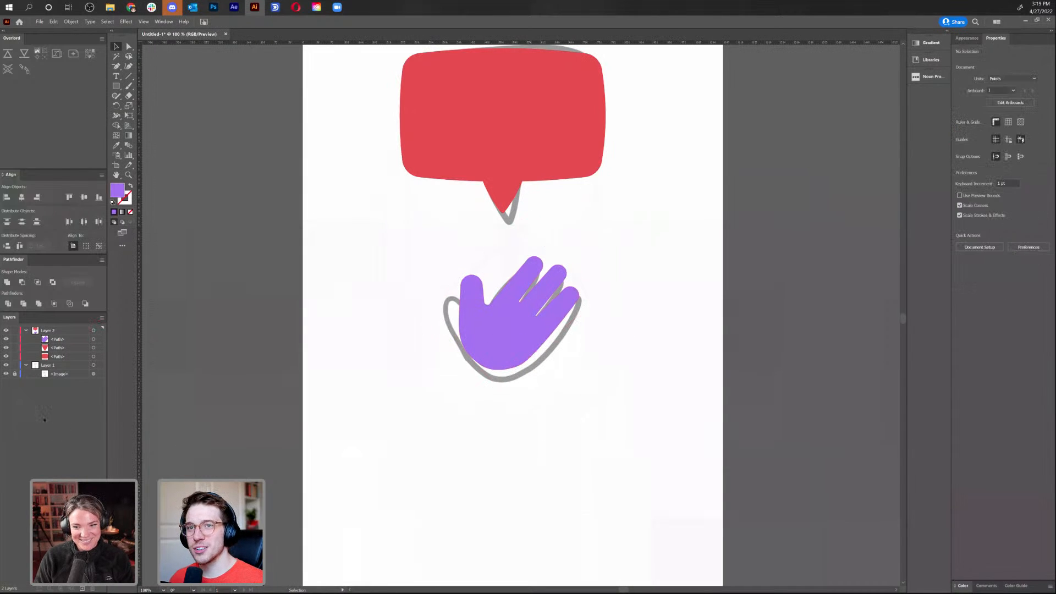
Hide the storyboard sketch image so only the speech bubble and hand artwork show on the artboard
left_click(7, 366)
scroll(599, 428, "up", 4)
left_click_drag(504, 439, 484, 421)
left_click(638, 405)
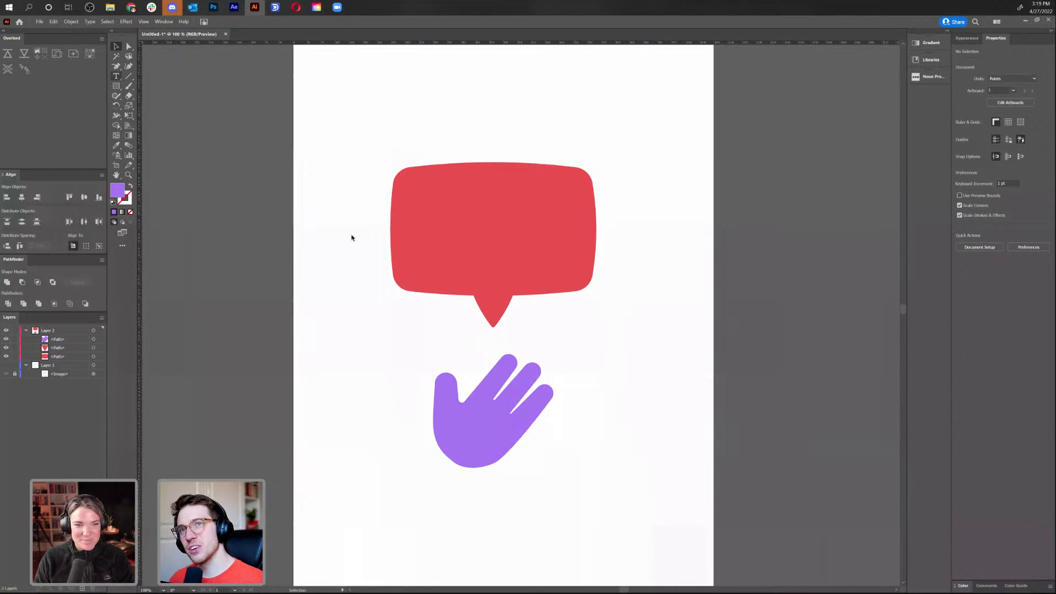
Add the point text "hello" in the empty area beside the hand's thumb
key("t")
left_click(393, 378)
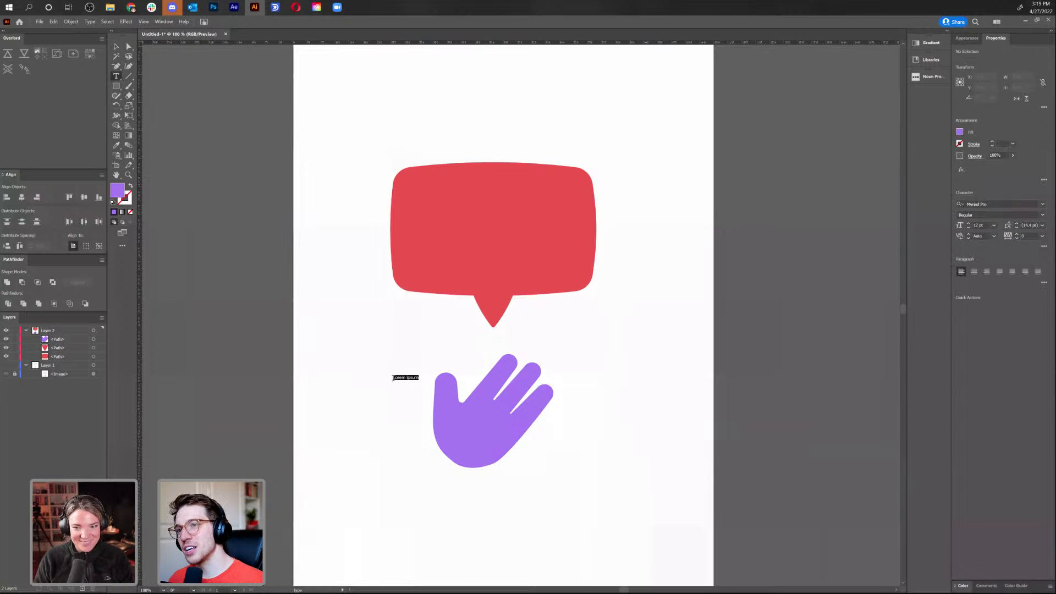
type("hello")
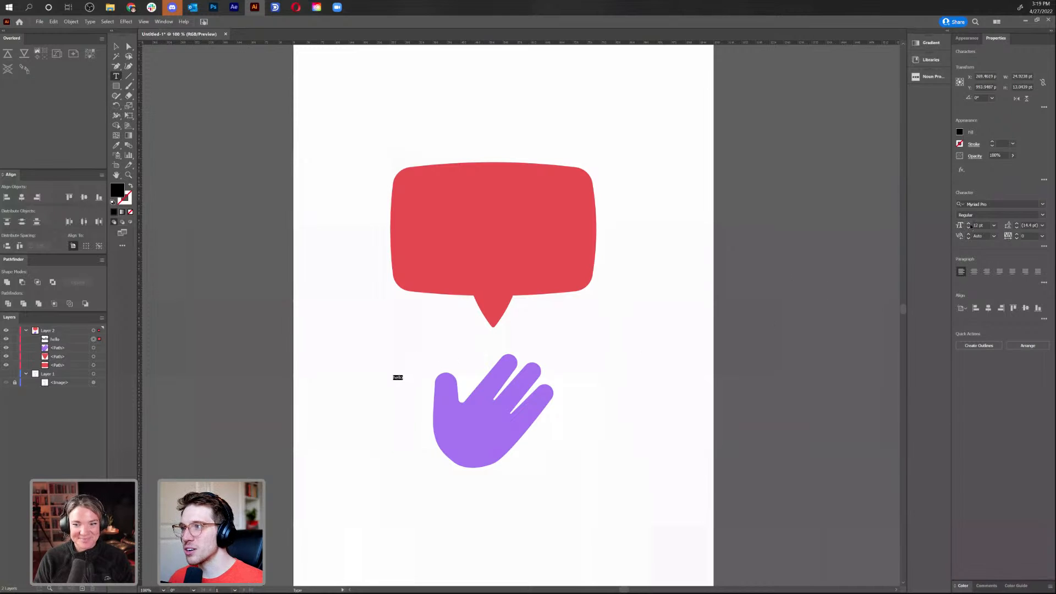
Enlarge the hello text to about 120 pt and centre-align its paragraph
scroll(971, 226, "up", 15)
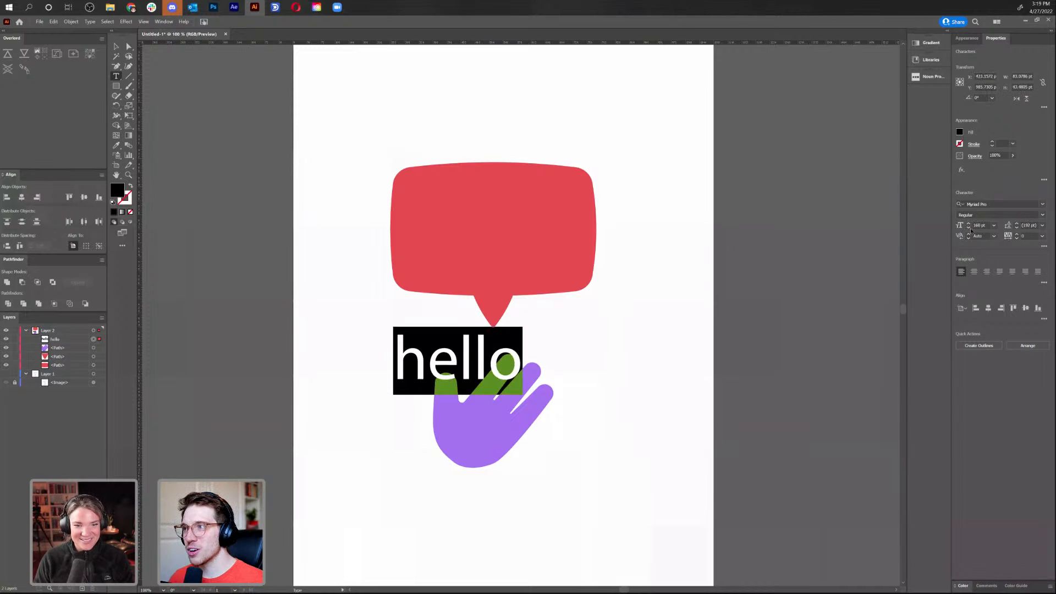
scroll(969, 230, "down", 5)
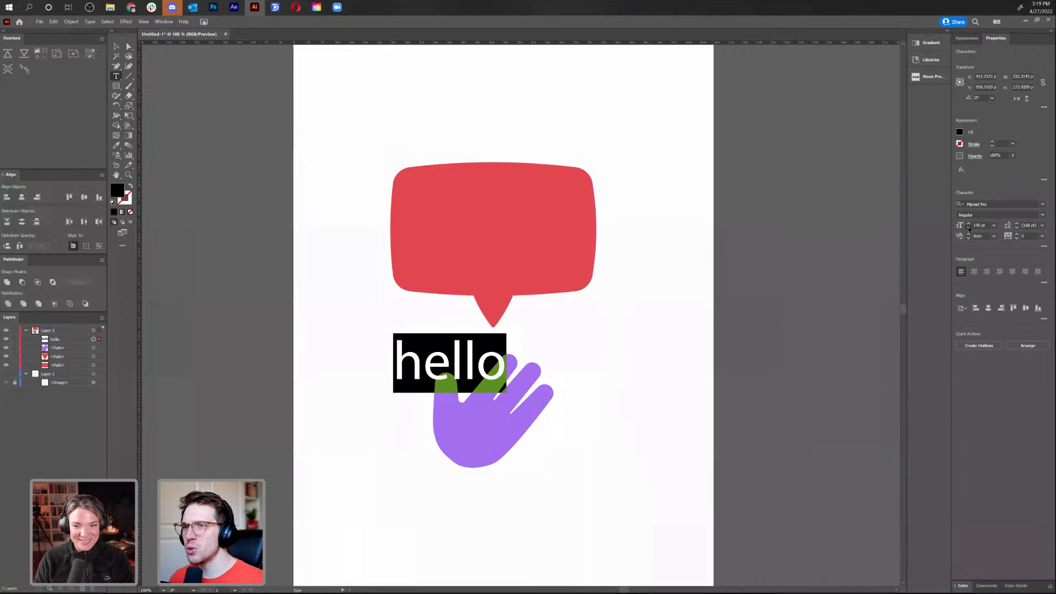
left_click(973, 271)
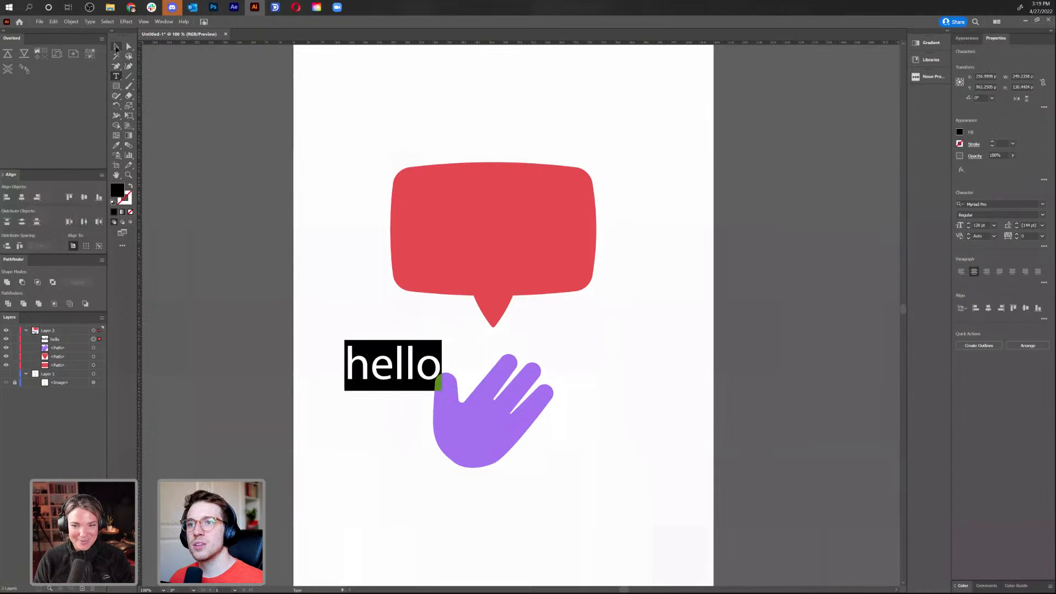
Place the hello text inside the red speech bubble, scale it to about 172 pt and colour it white
left_click(116, 46)
left_click_drag(411, 365, 538, 245)
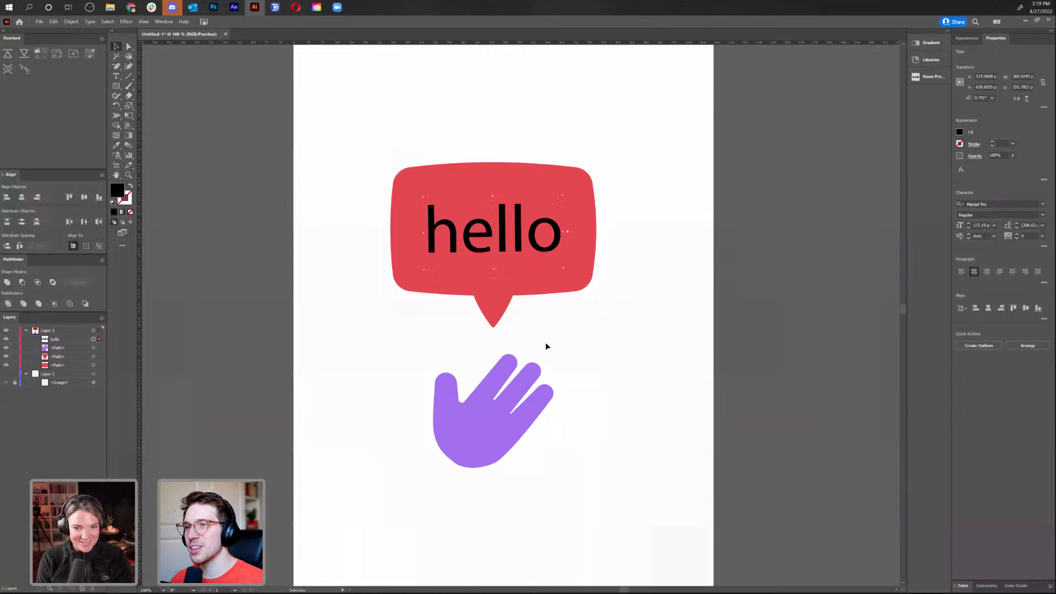
key("i")
left_click(660, 297)
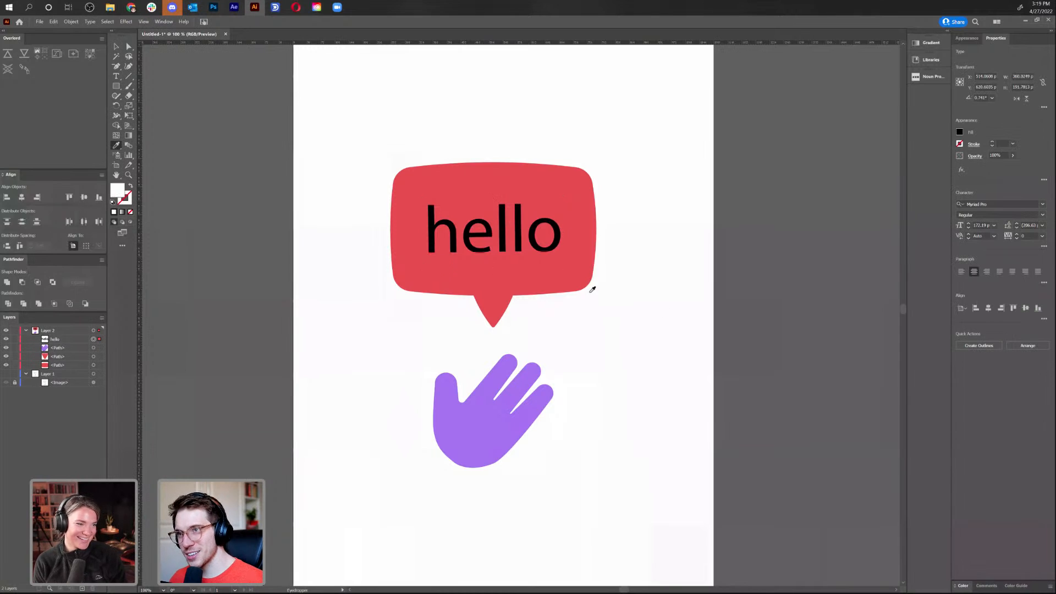
key("v")
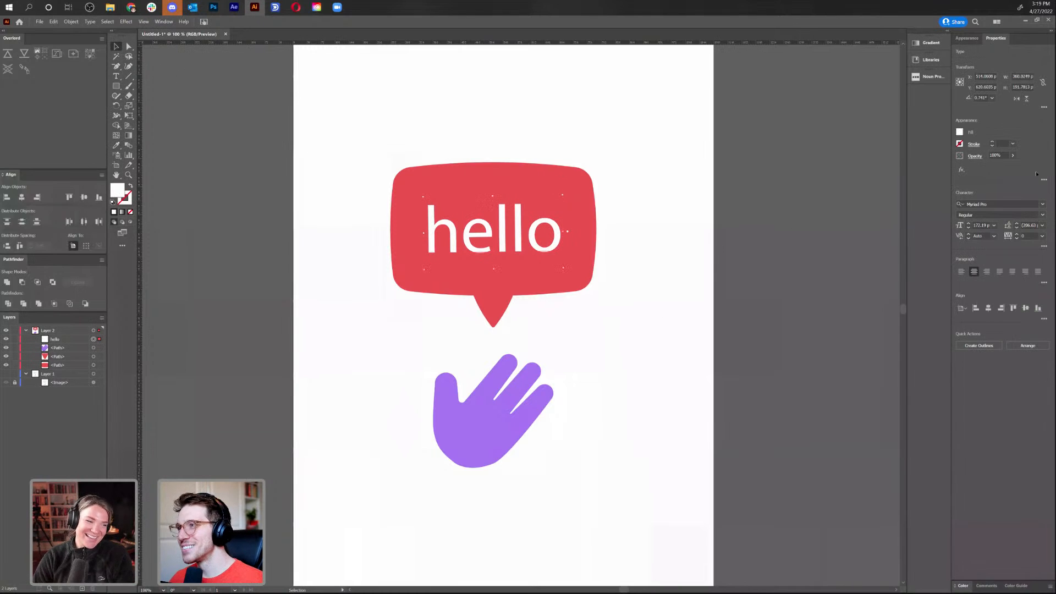
Set the greeting's font to Alfarn and scale the text down to about 121 pt within the speech bubble
left_click(1043, 205)
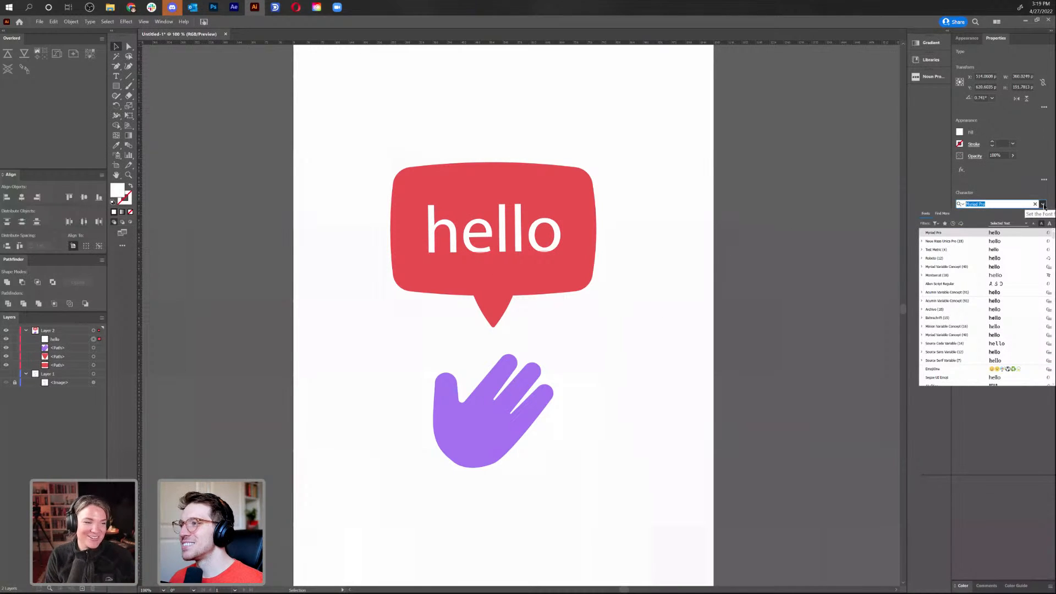
left_click(935, 224)
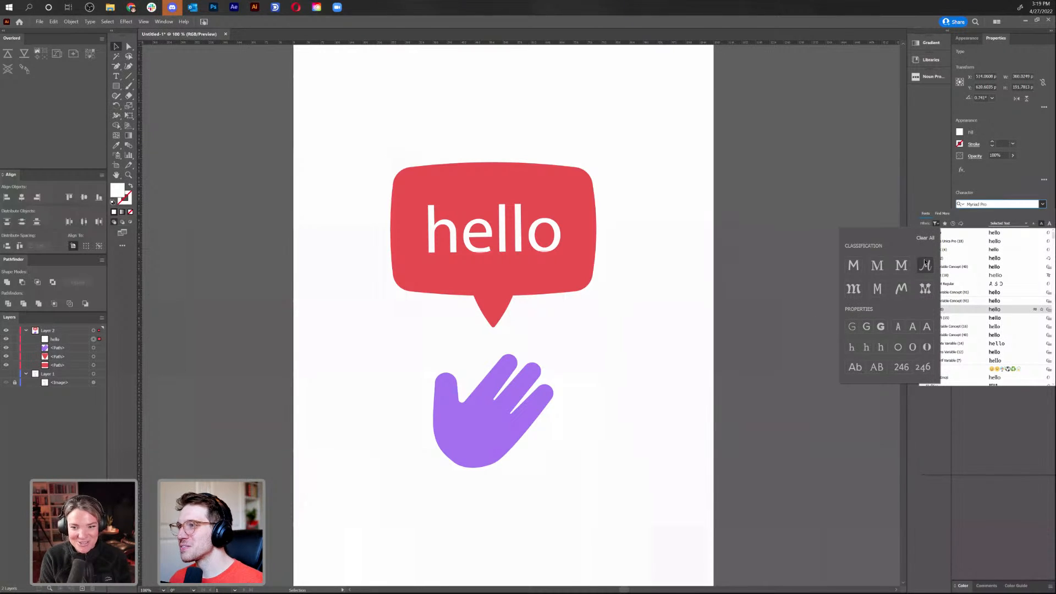
left_click(960, 224)
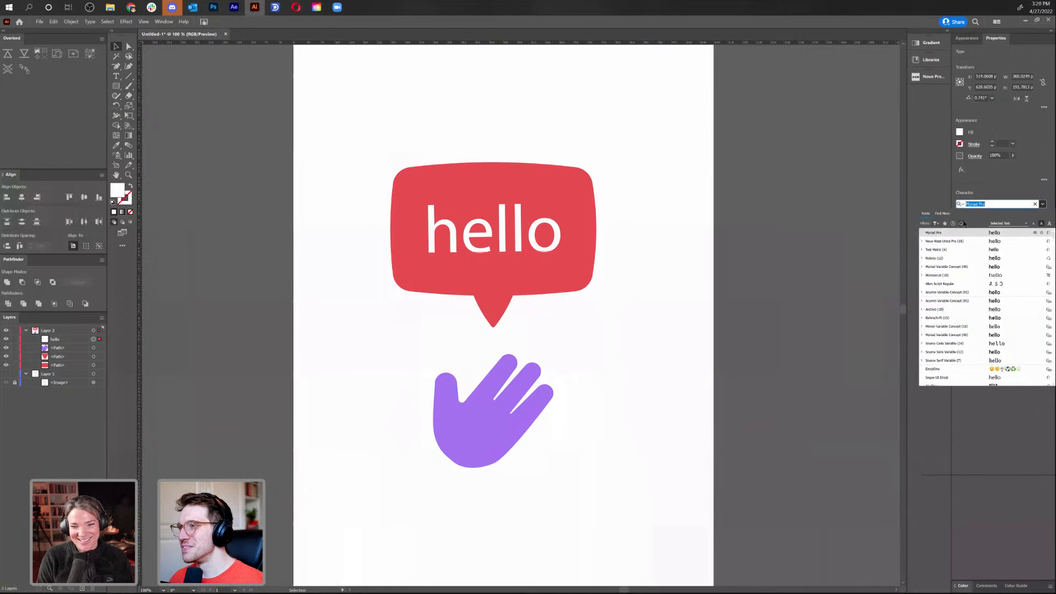
scroll(993, 308, "down", 5)
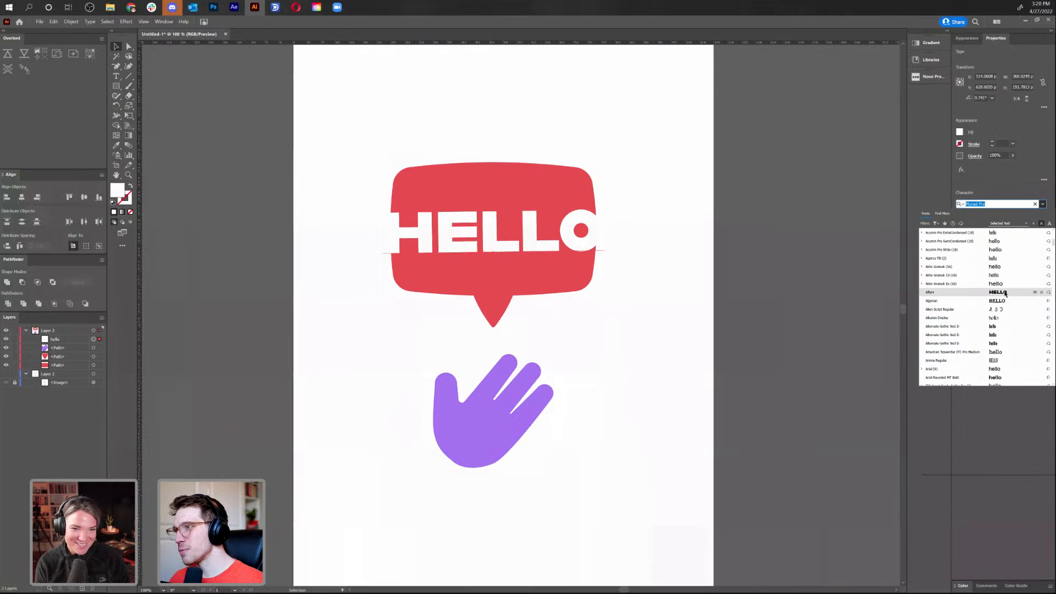
left_click(1005, 292)
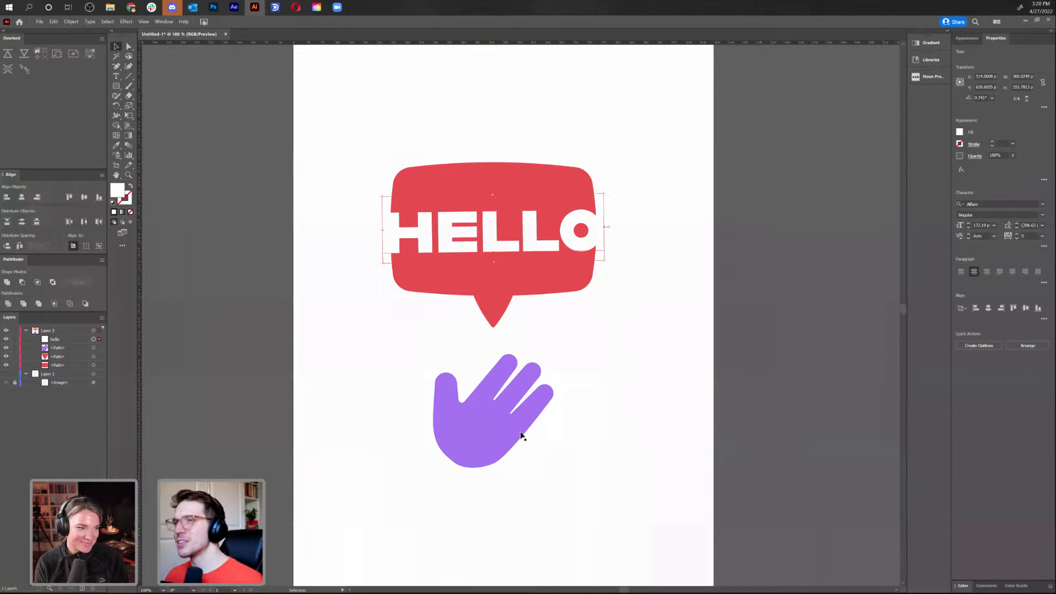
mouse_move(605, 261)
left_mouse_down()
mouse_move(617, 264)
mouse_move(588, 250)
mouse_move(599, 251)
left_mouse_up()
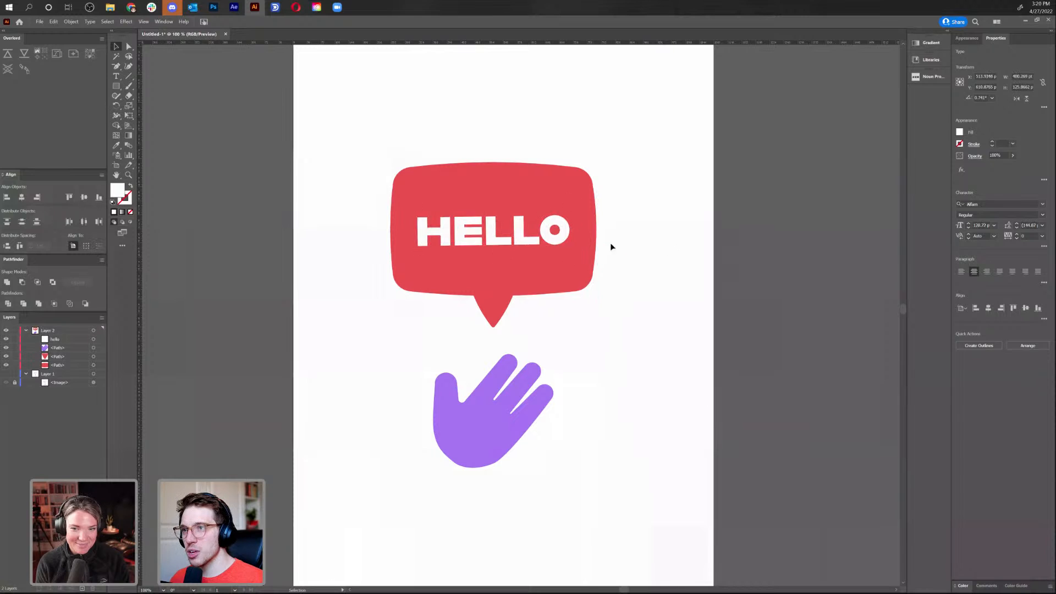
Widen the kerning between the letters of HELLO and deselect the text
double_click(501, 239)
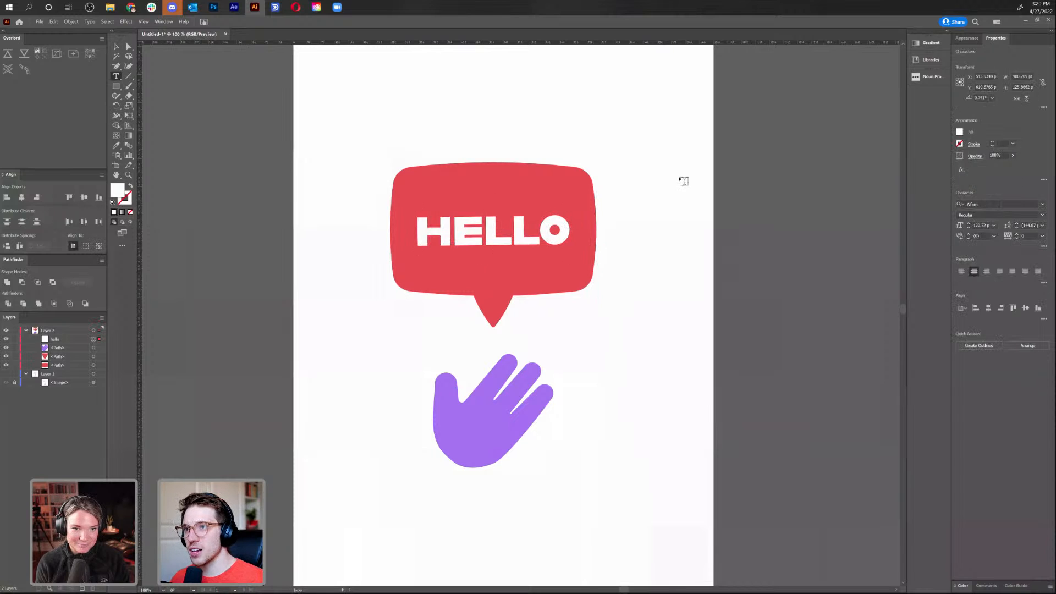
key("alt+Right")
key("Right")
key("alt+Right")
key("alt+Right")
key("Left")
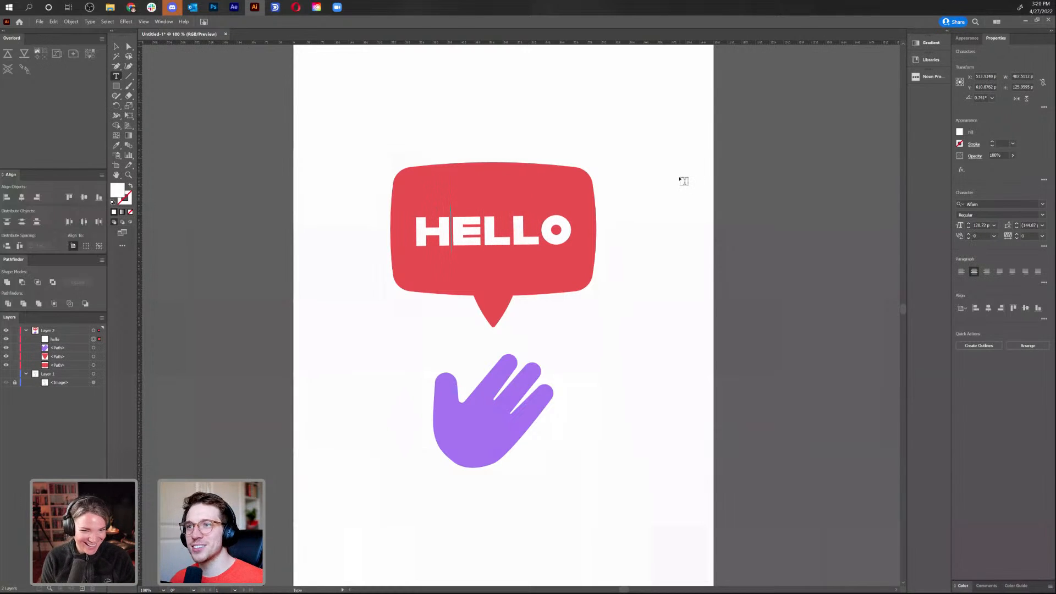
left_click(116, 46)
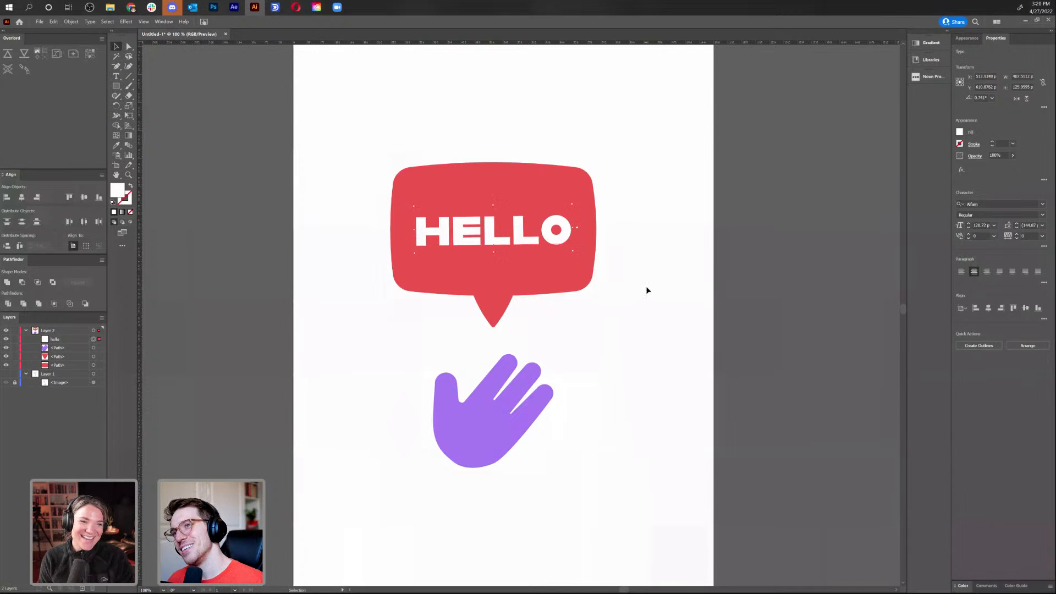
left_click(645, 287)
Draw a 1080 x 1920 pt rectangle covering the whole artboard and send it behind the bubble, text and hand
key("ctrl+minus")
key("ctrl+minus")
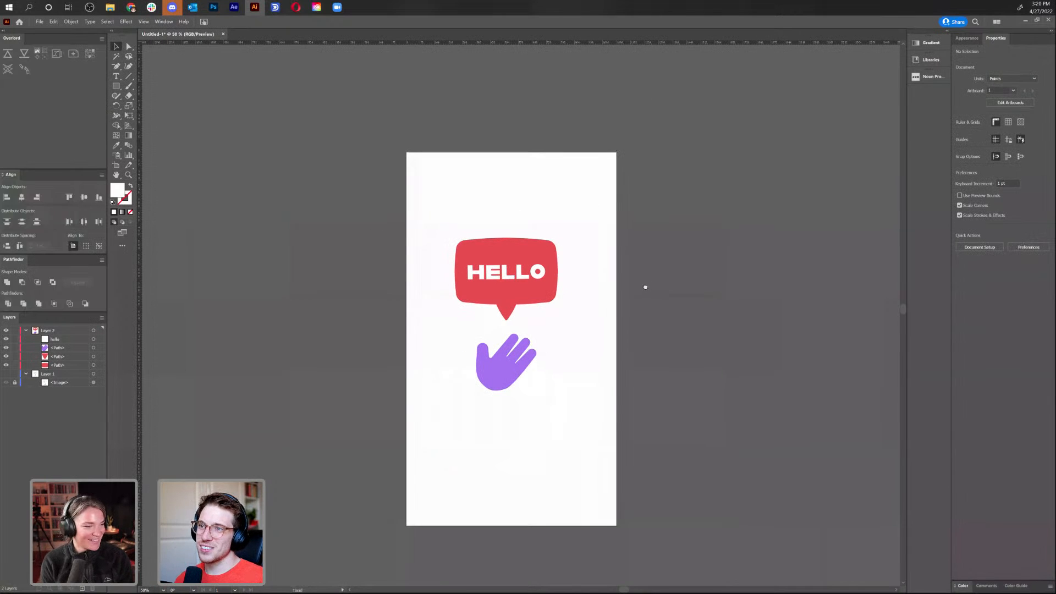
left_click_drag(644, 286, 610, 267)
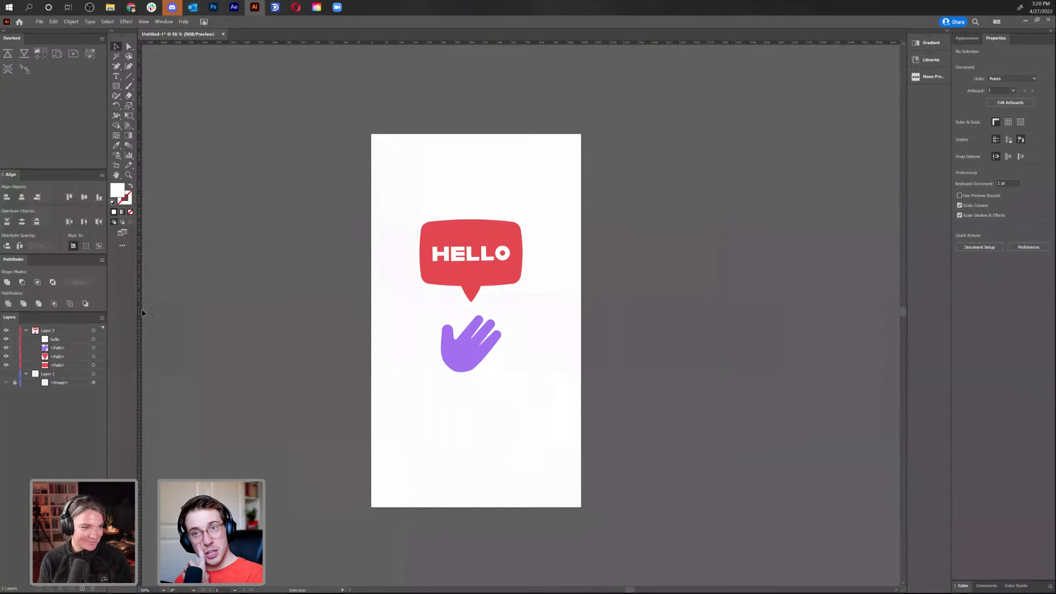
left_click(72, 365)
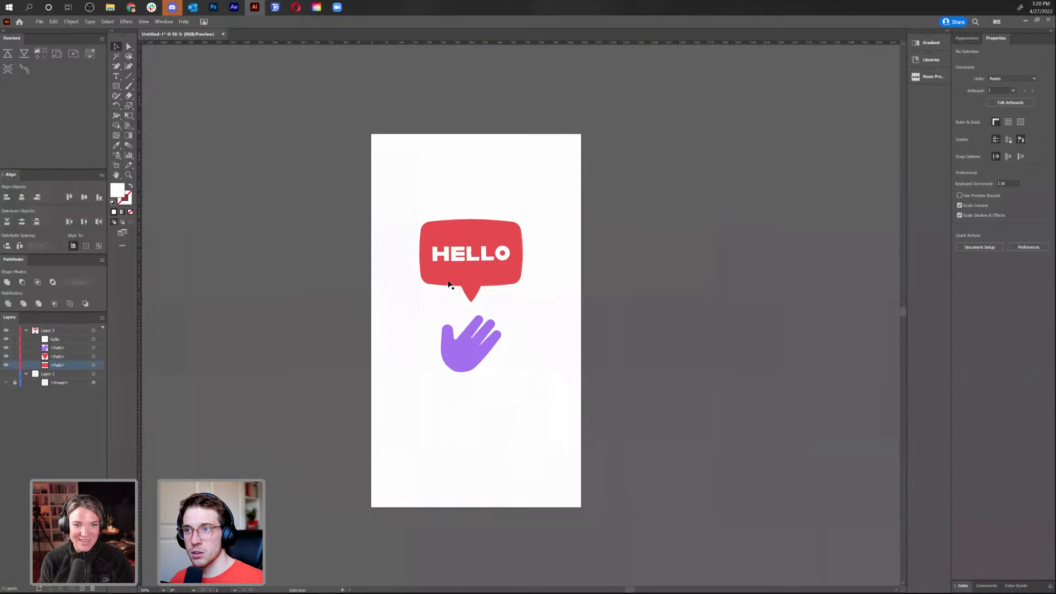
left_click(118, 86)
left_click_drag(371, 131, 582, 506)
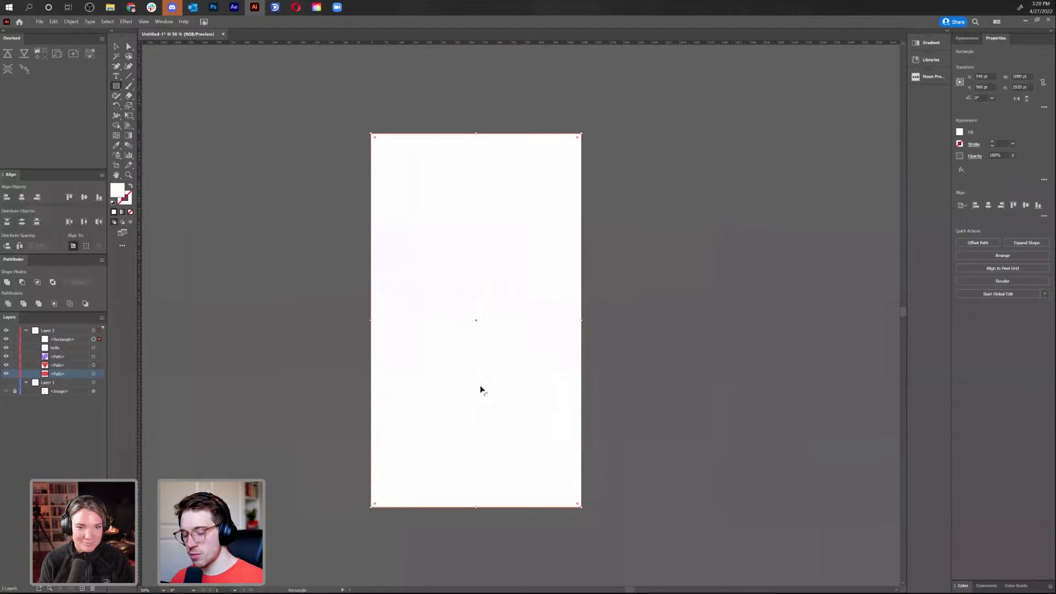
key("ctrl+shift+bracketleft")
key("v")
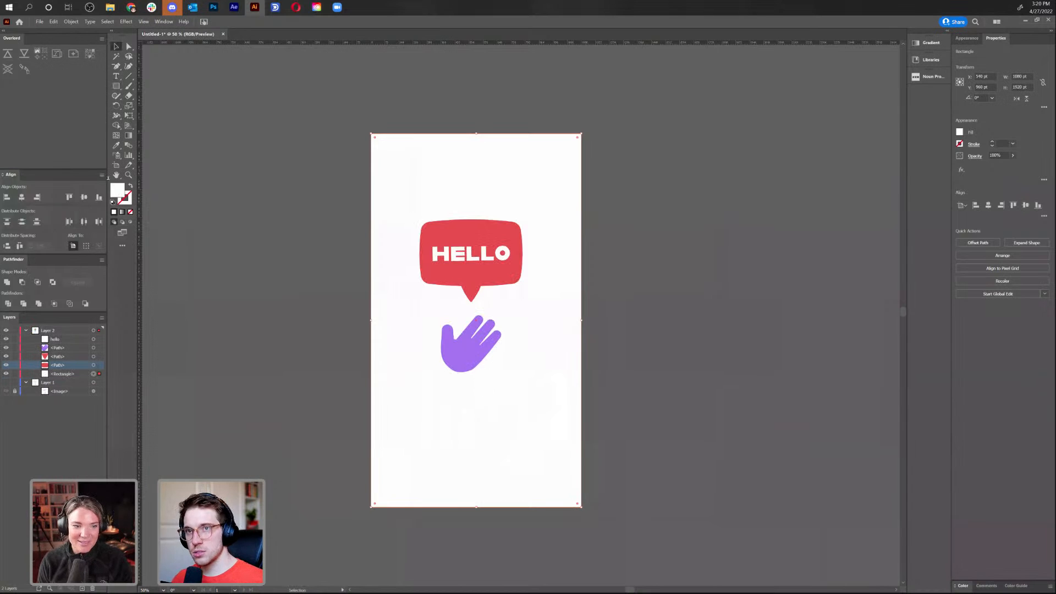
Fill the background rectangle with a fully saturated bright cyan-blue
double_click(119, 190)
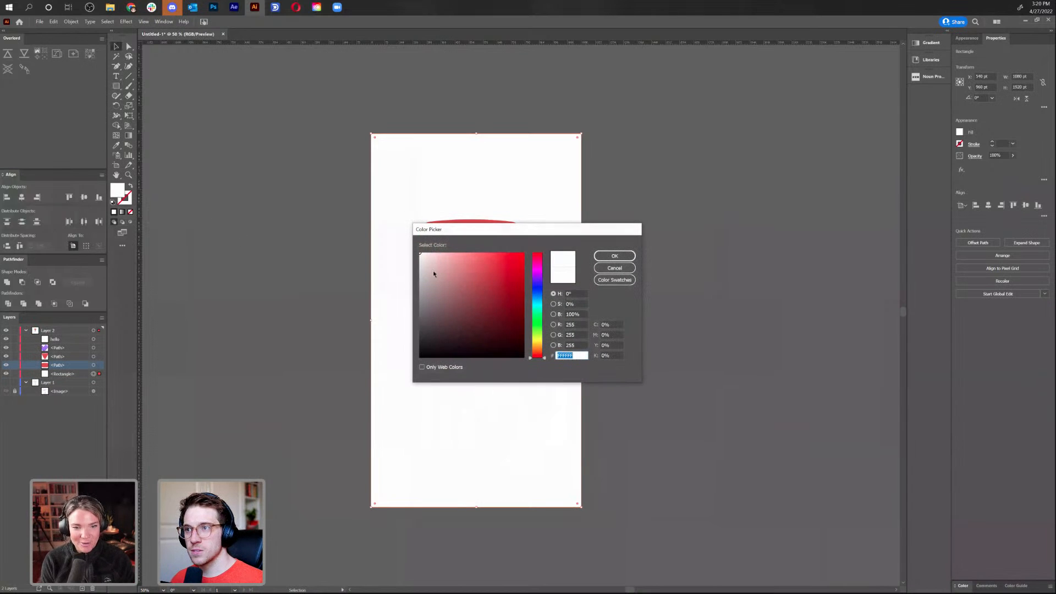
mouse_move(533, 301)
left_mouse_down()
mouse_move(542, 301)
mouse_move(495, 270)
left_mouse_up()
left_click(537, 303)
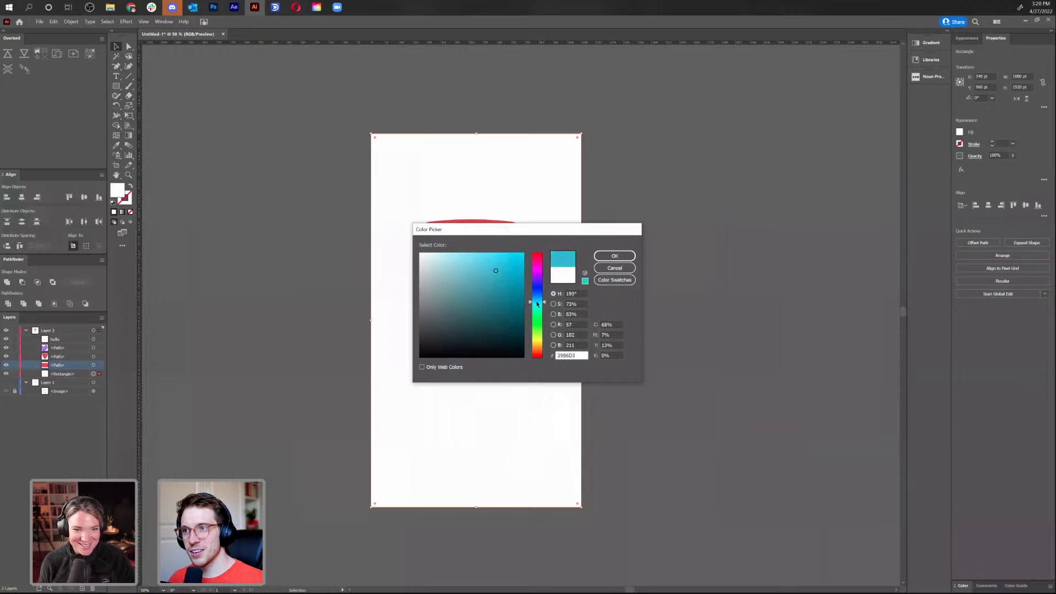
left_click_drag(537, 303, 538, 299)
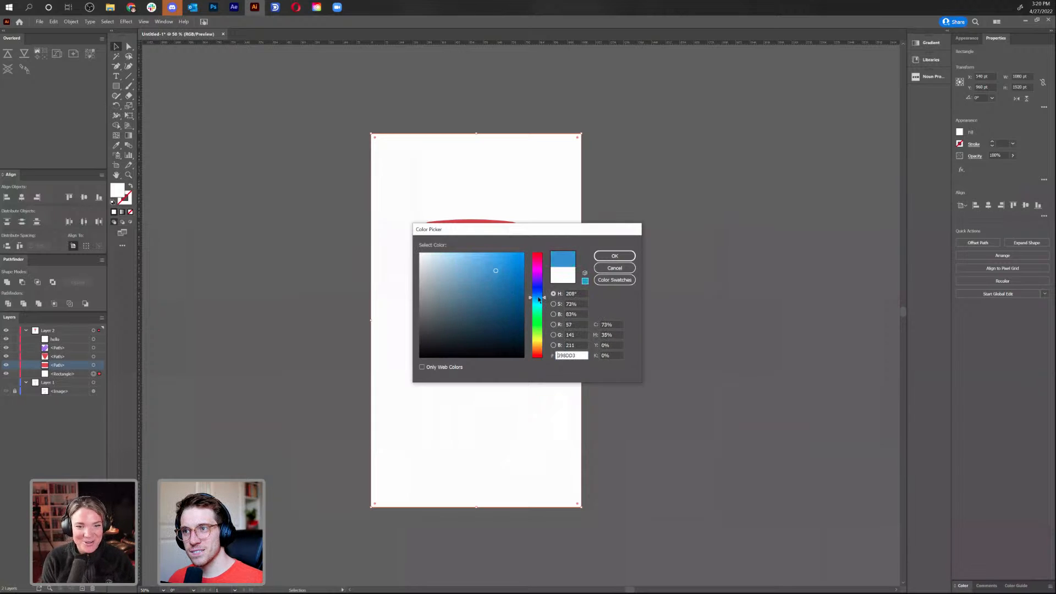
mouse_move(506, 258)
left_mouse_down()
mouse_move(516, 247)
mouse_move(528, 266)
left_mouse_up()
left_click(539, 305)
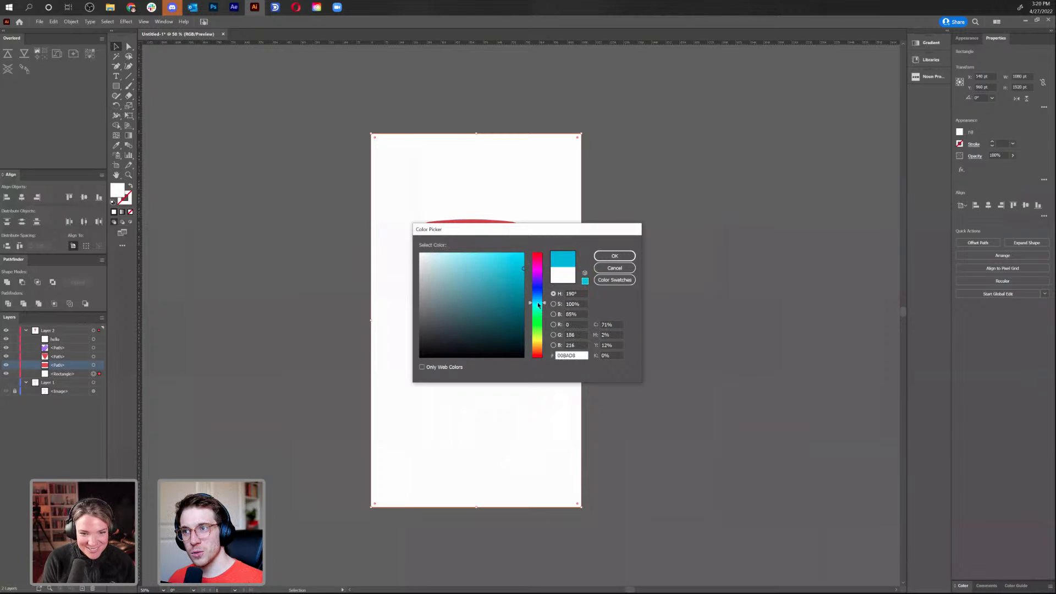
left_click_drag(538, 303, 538, 302)
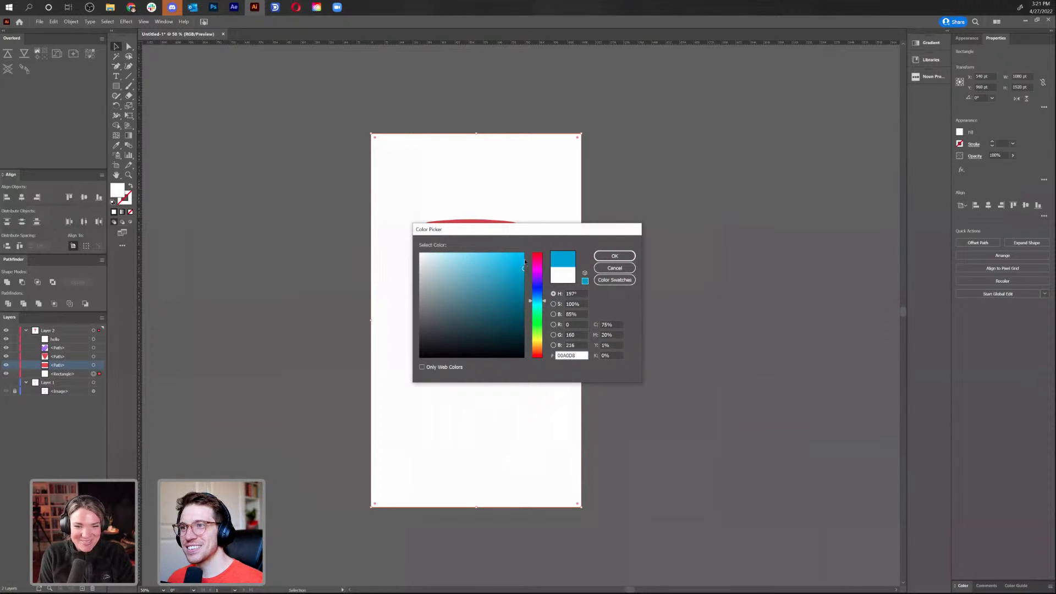
left_click_drag(519, 265, 526, 251)
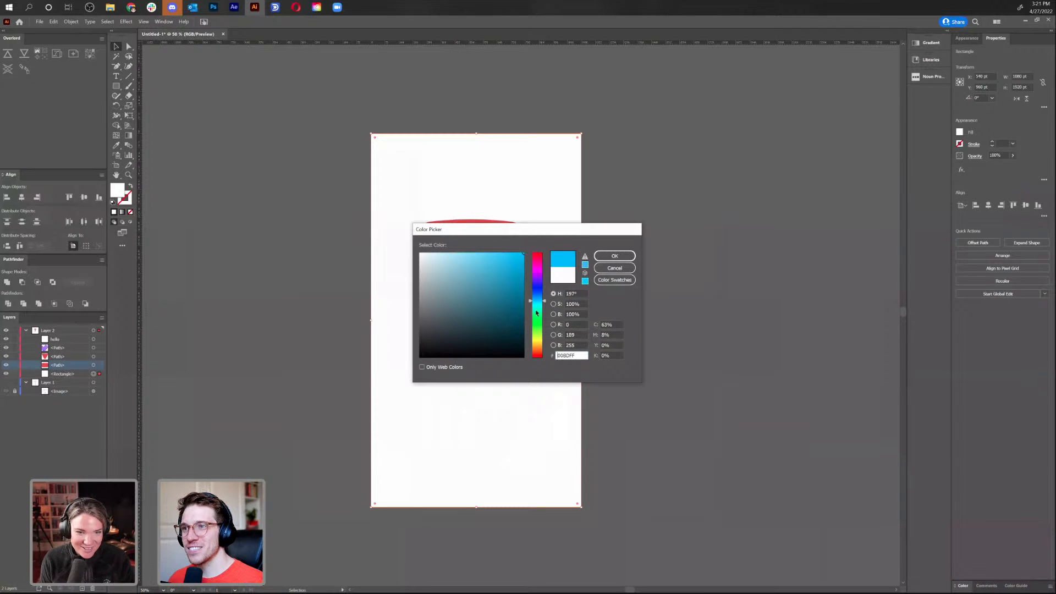
left_click_drag(538, 304, 540, 303)
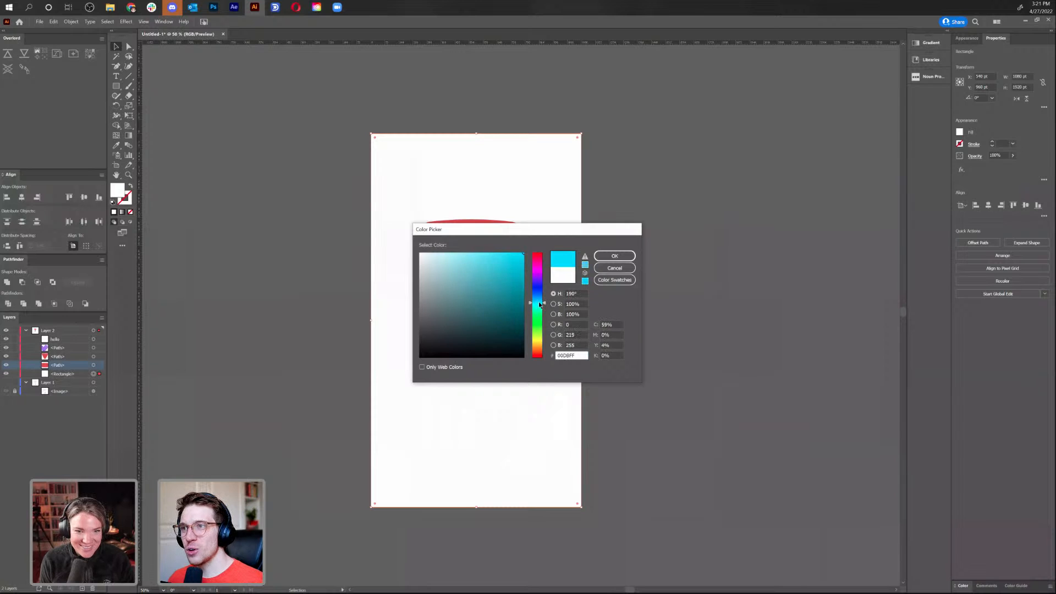
left_click(614, 256)
Enlarge the blue background rectangle slightly past the artboard on all sides and lock it
left_click(584, 286)
left_click(578, 285)
left_click_drag(582, 132, 590, 126)
left_click(252, 367)
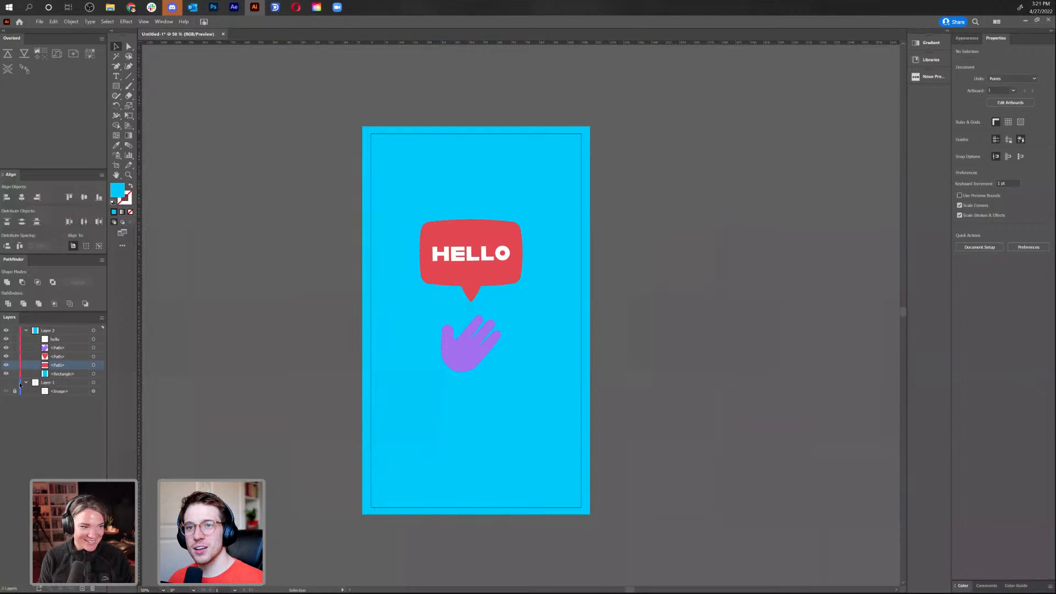
left_click(15, 374)
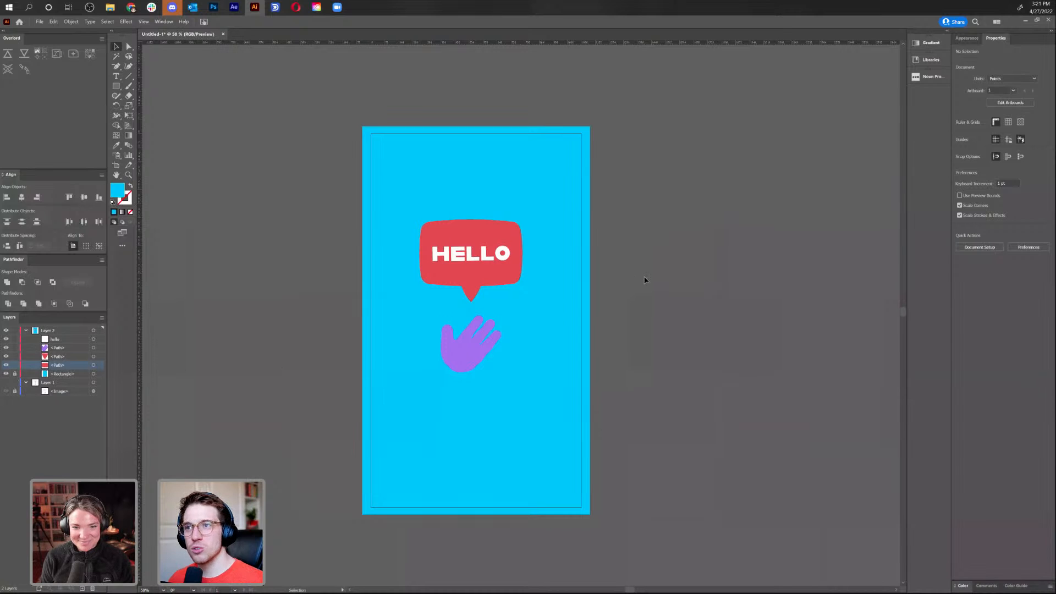
Change the hand's fill to a darker, bluer purple that contrasts with the blue background
left_click(466, 358)
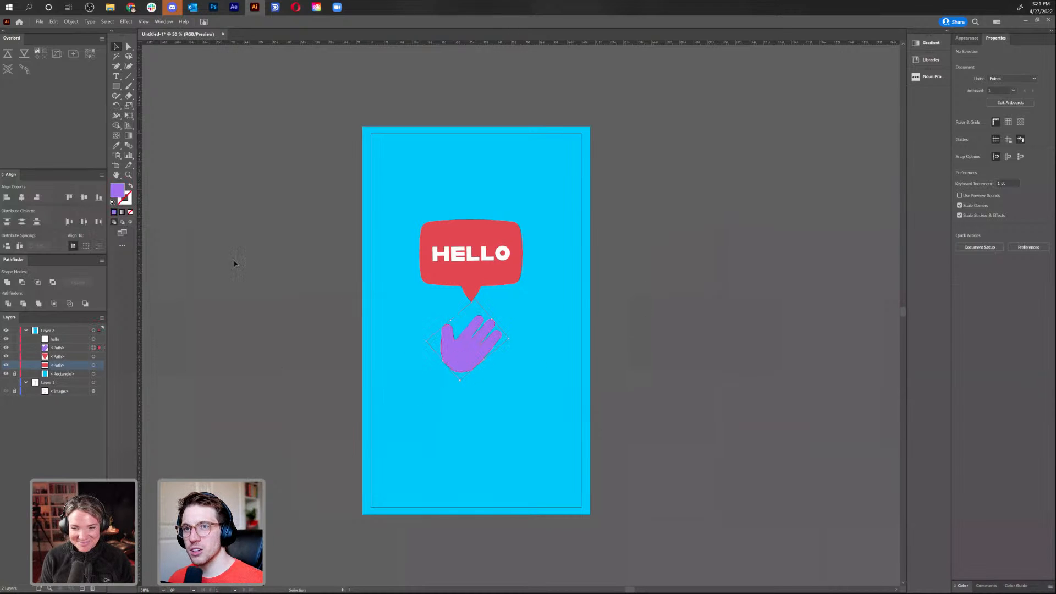
double_click(117, 192)
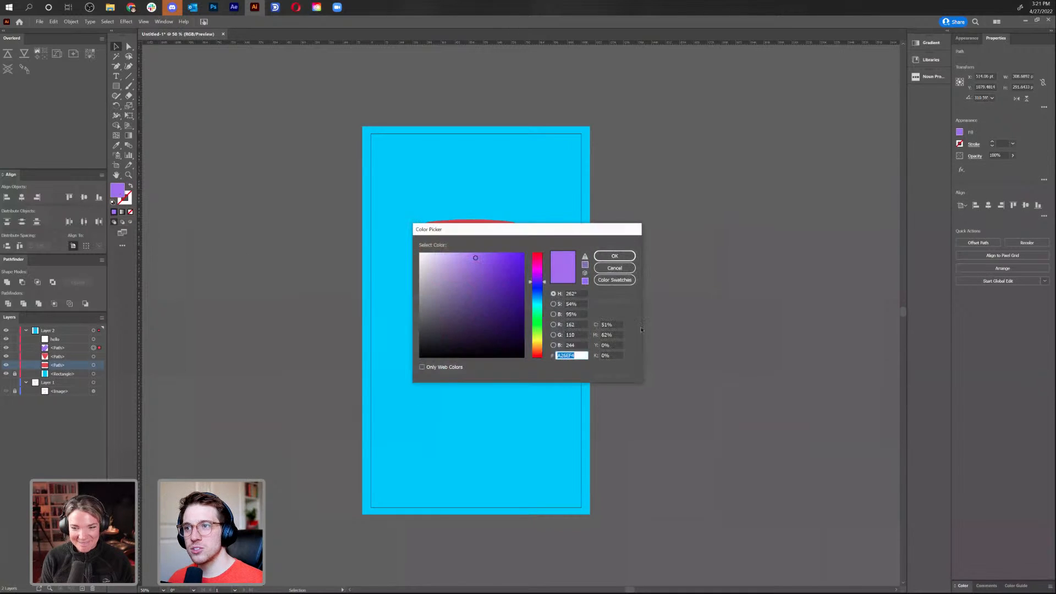
left_click(537, 282)
left_click(489, 263)
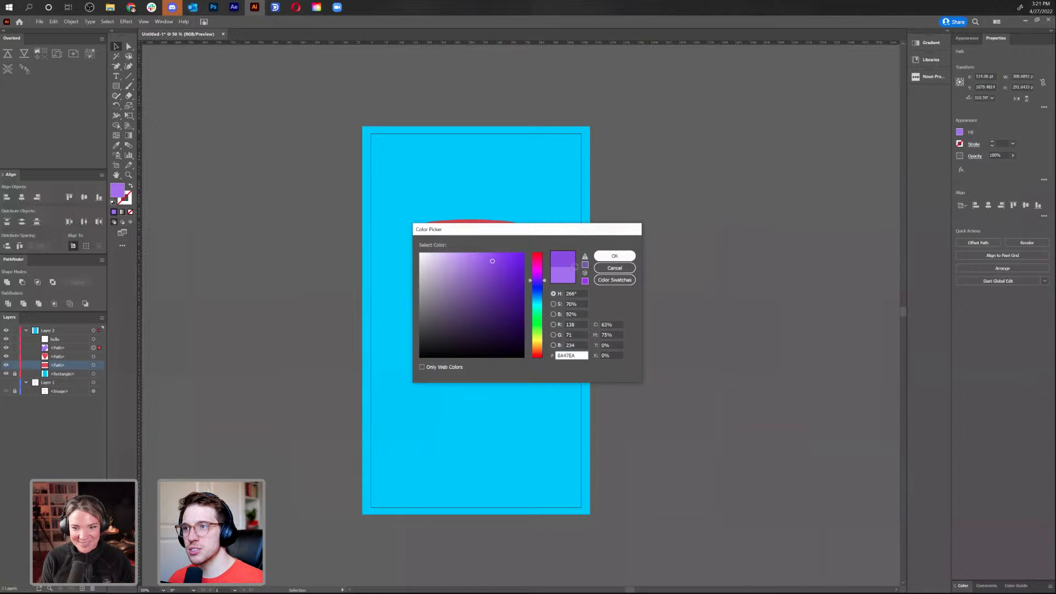
left_click(538, 285)
left_click(498, 273)
key("Return")
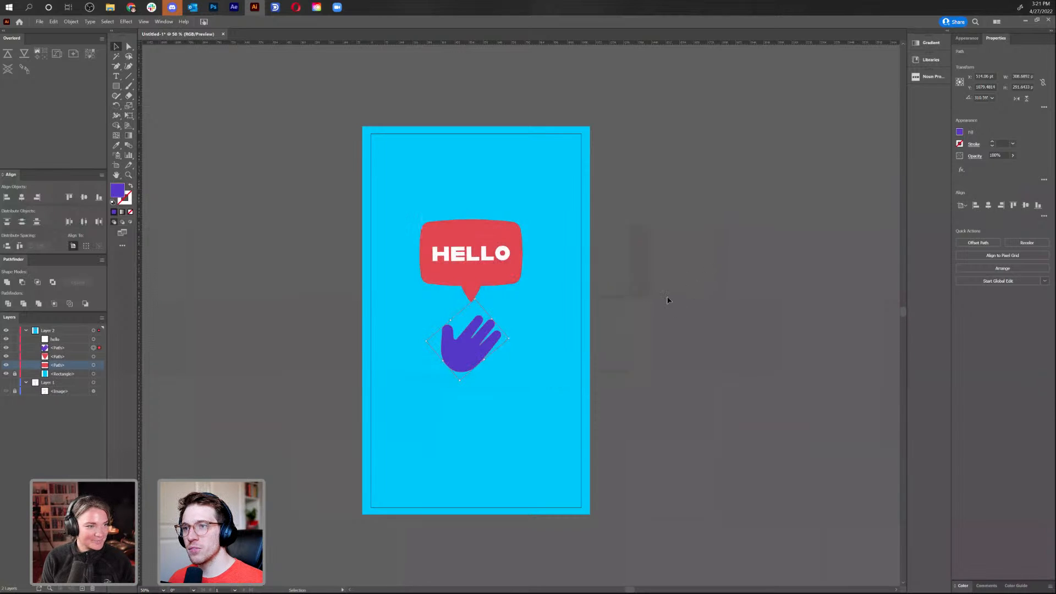
Draw an open curved palm crease about 68 pt wide across the hand just below the bases of the fingers with the Pen tool
key("a")
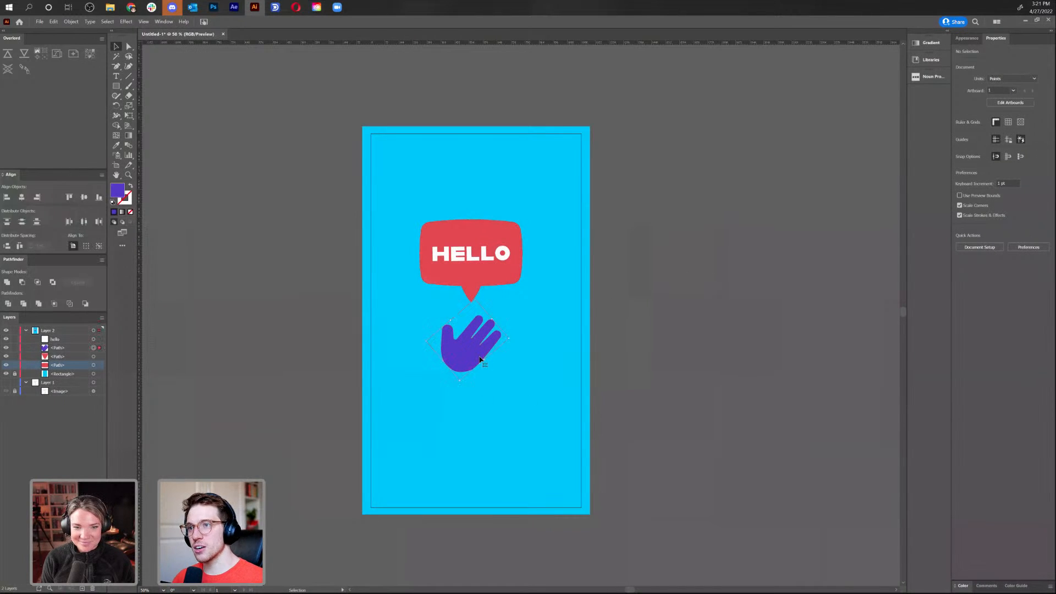
left_click(480, 359)
scroll(480, 359, "up", 4)
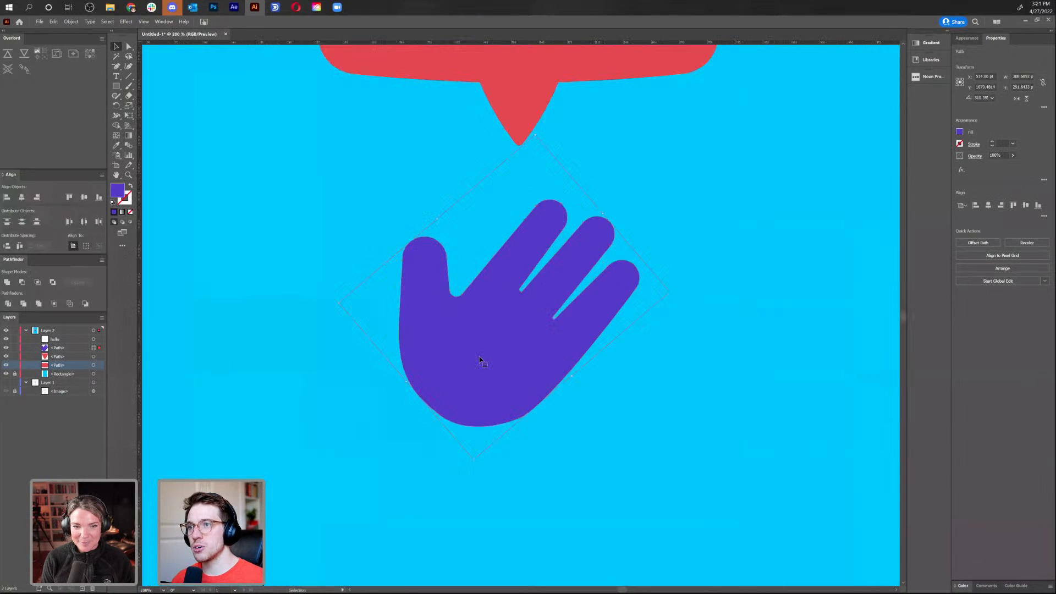
left_click(724, 403)
left_click(117, 66)
left_click_drag(117, 66, 160, 66)
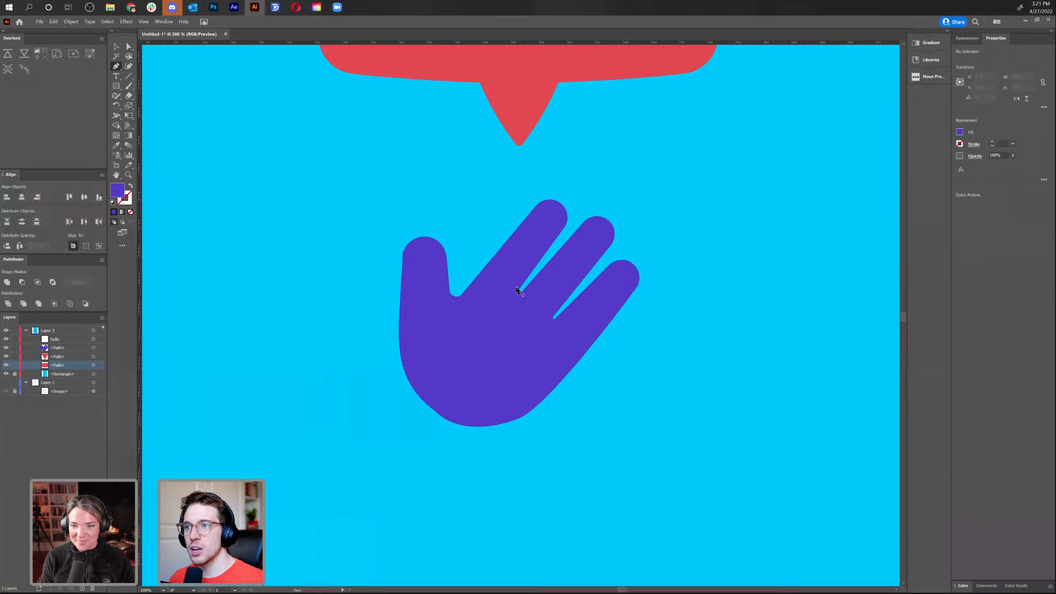
left_click(510, 288)
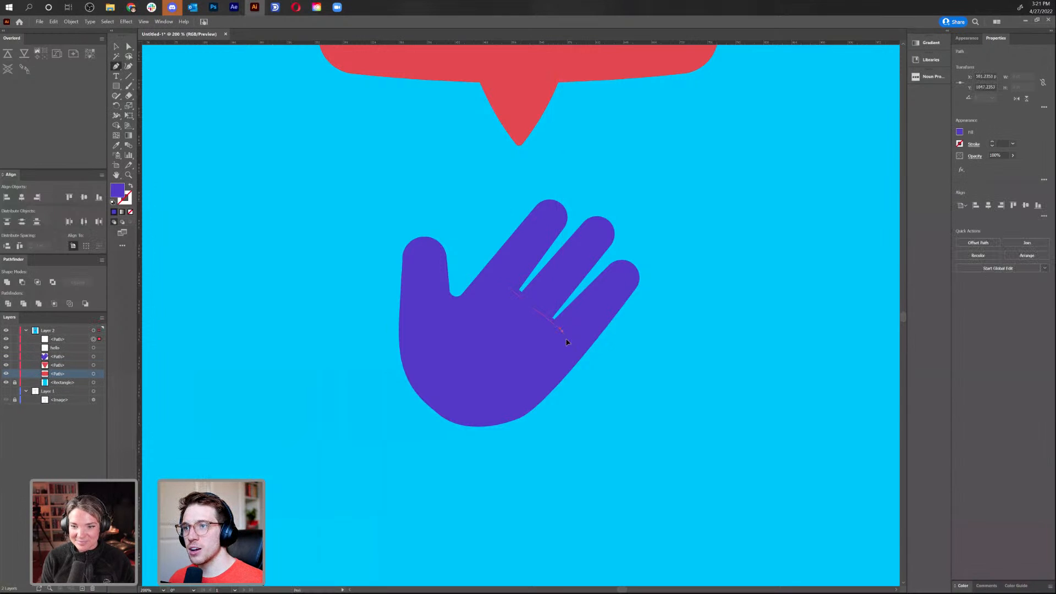
left_click(574, 354)
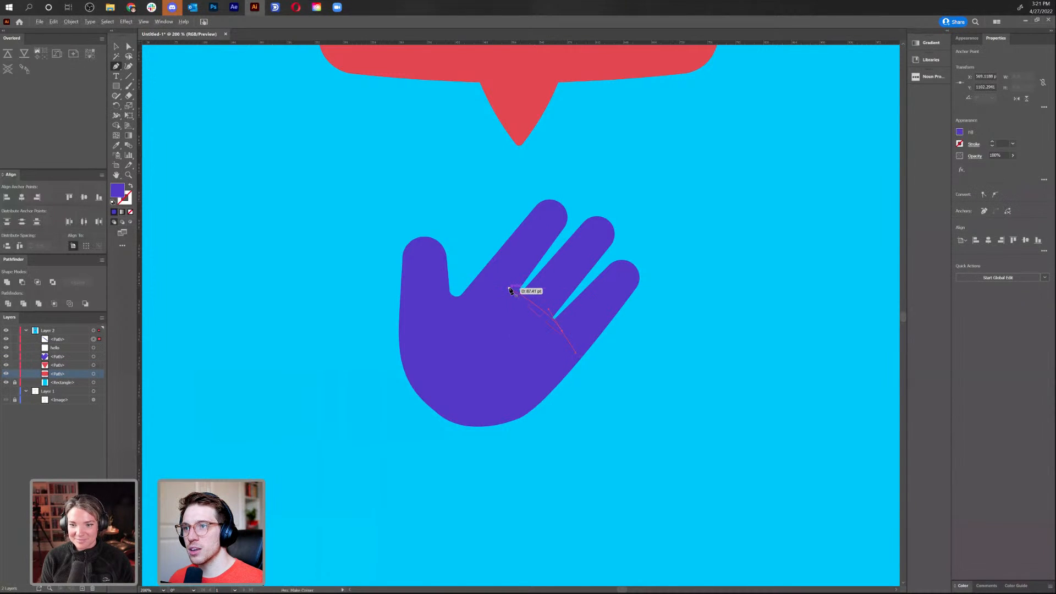
Adjust the curvature of the palm crease below the fingers with the Anchor Point tool to make a smooth arc
key("a")
key("p")
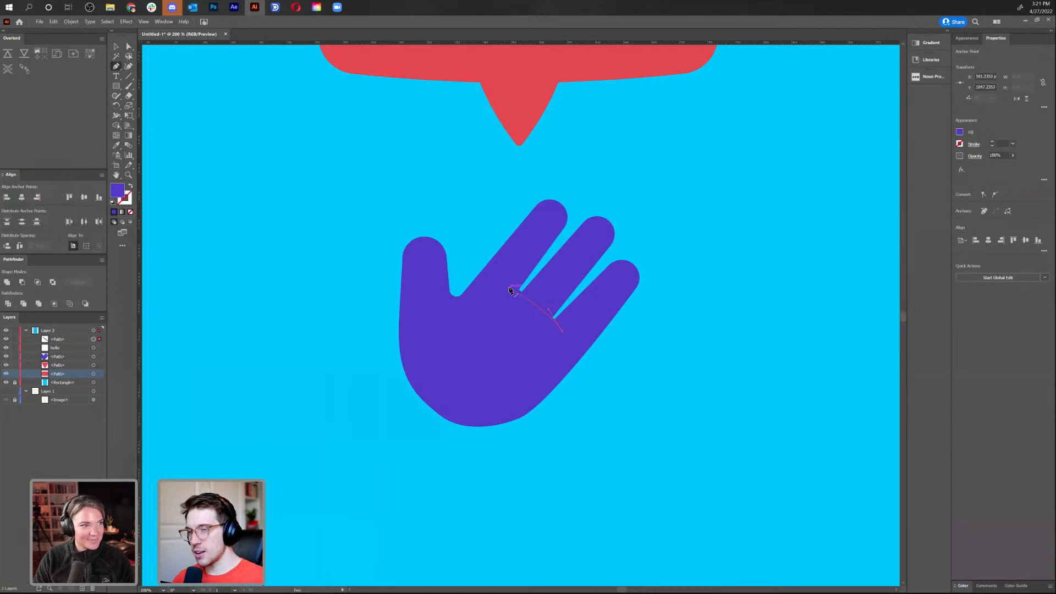
key("a")
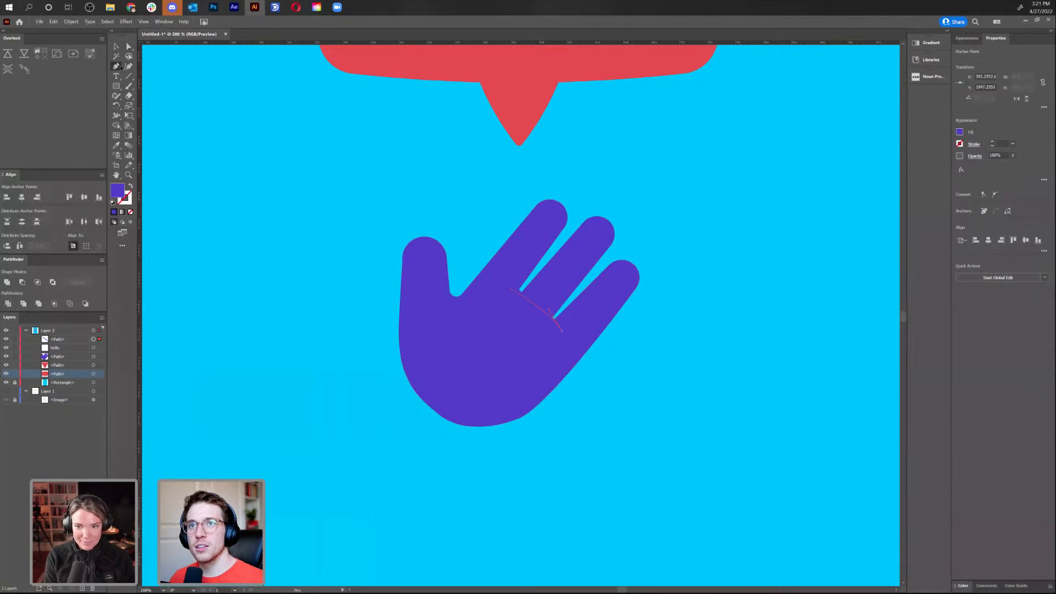
left_click(116, 66)
left_click(160, 95)
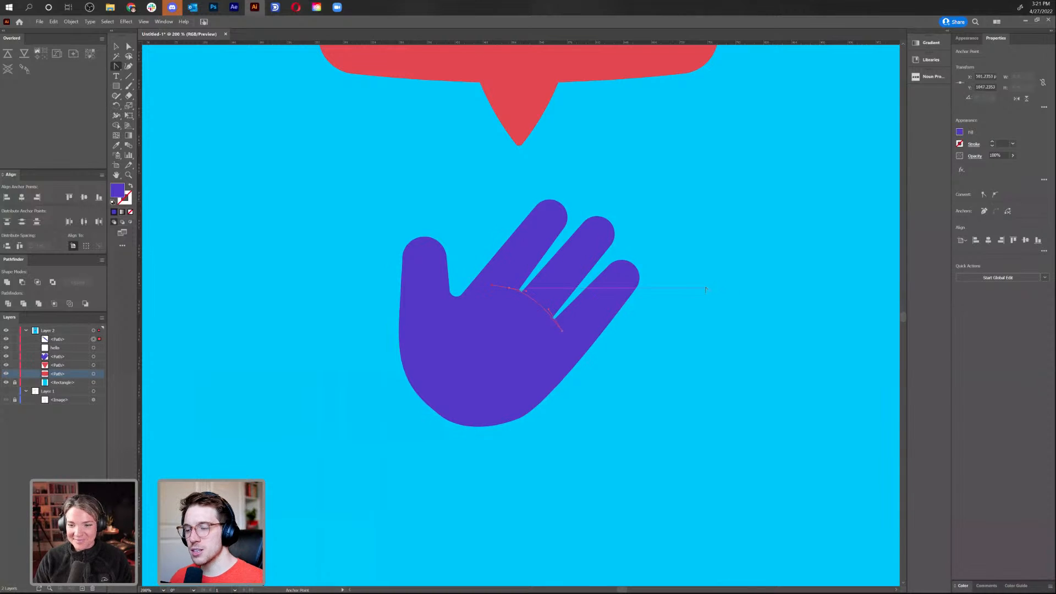
Give the finger-side palm crease no fill and a white (ffffff) 6 pt stroke with round caps
key("ctrl+minus")
key("ctrl+minus")
key("ctrl+plus")
key("i")
left_click(130, 186)
left_click(127, 200)
double_click(129, 202)
type("ffffff")
left_click(614, 255)
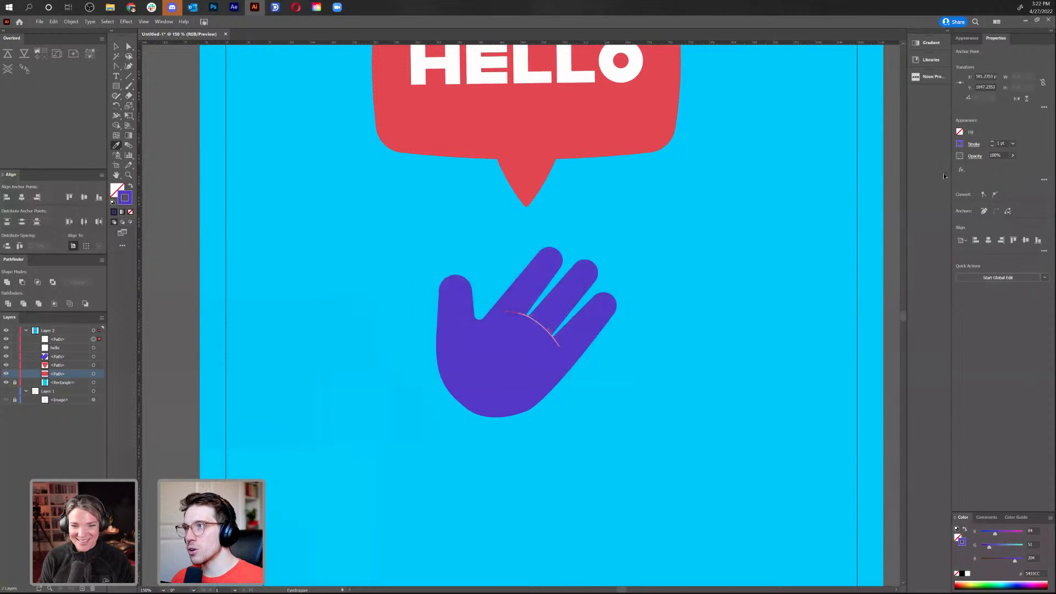
scroll(996, 143, "up", 4)
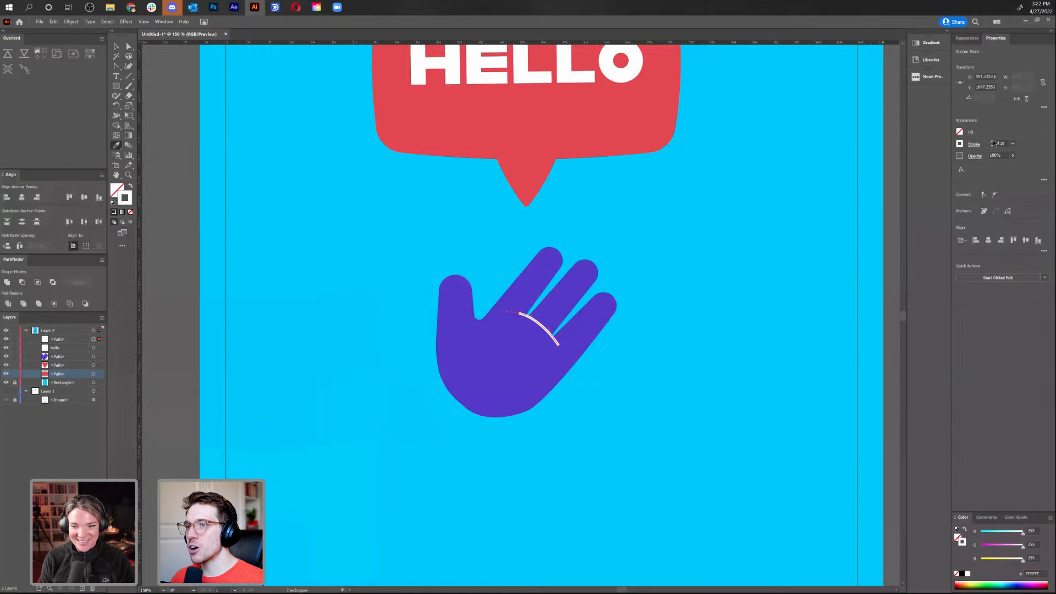
left_click(974, 144)
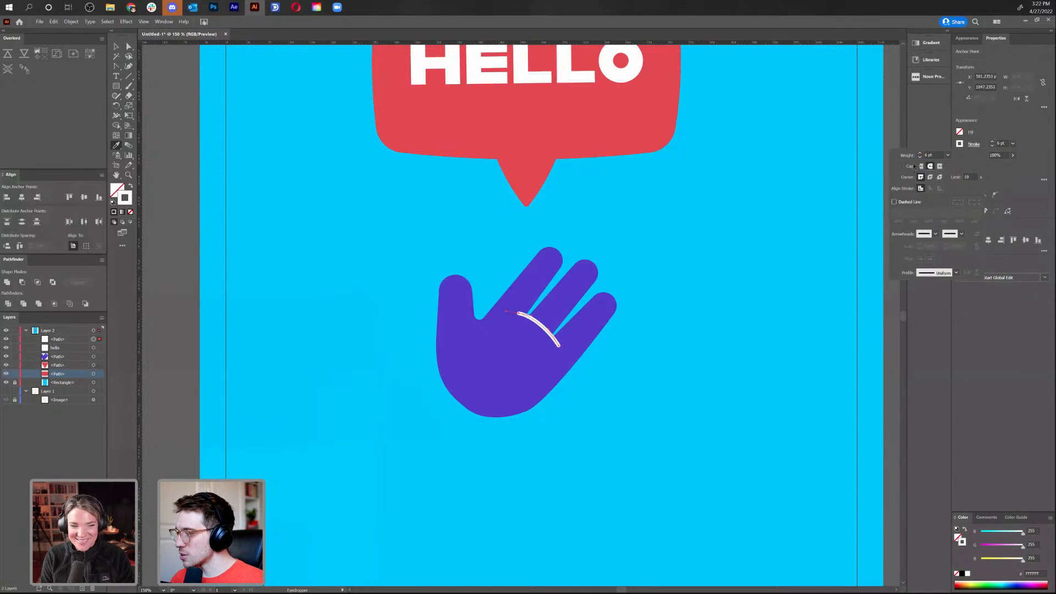
left_click(117, 47)
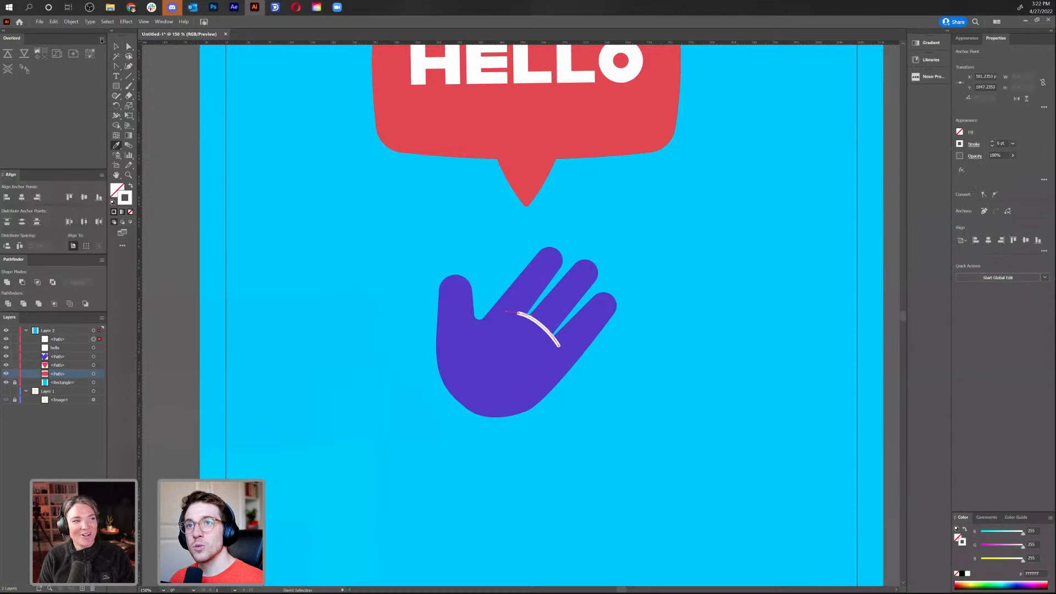
left_click(704, 288)
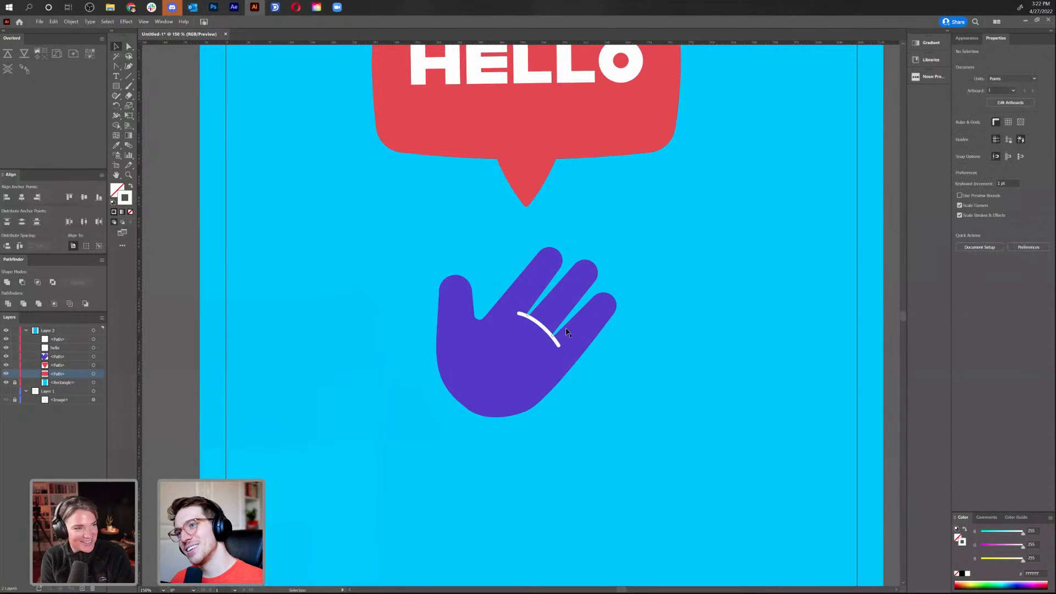
Rotate the palm crease slightly clockwise and nudge it 1 pt left and 3 pt up under the fingers
left_click(541, 329)
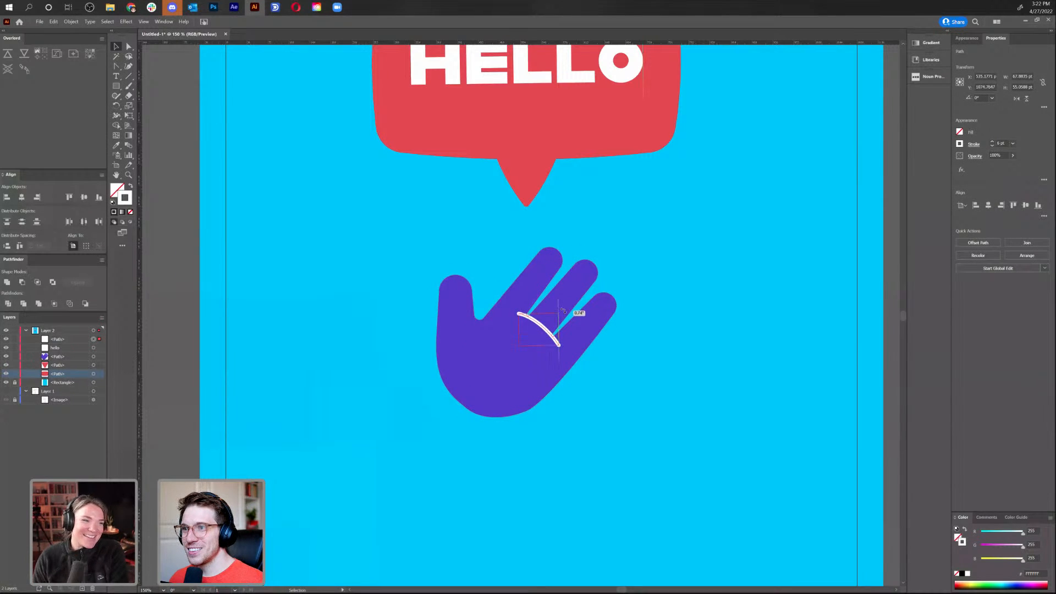
key("Left")
key("Up")
key("Up")
key("Up")
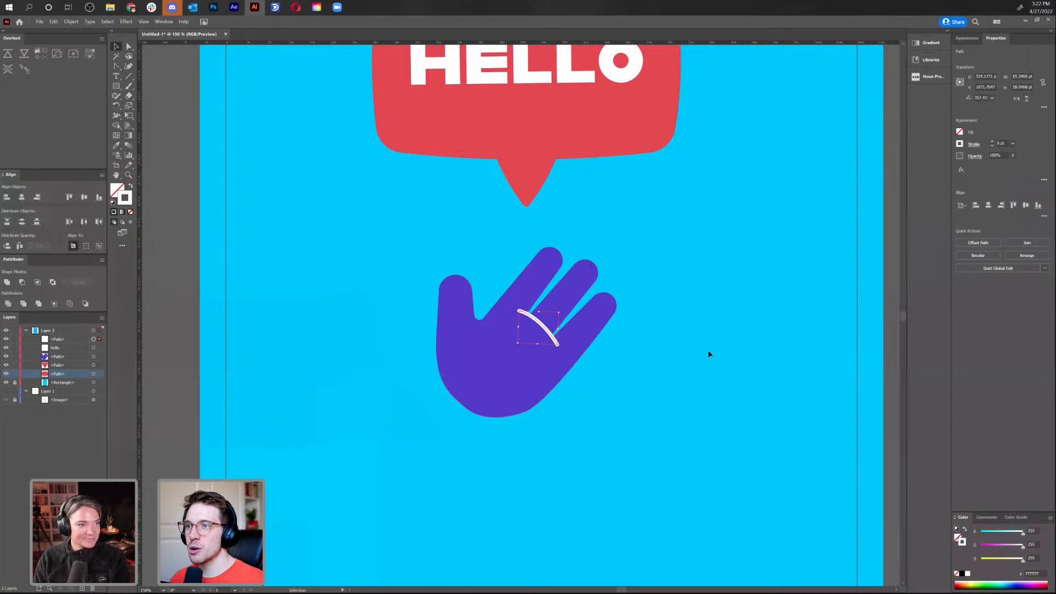
left_click(568, 412)
Draw a second white crease, about 48 x 52 pt, curving from the base of the thumb into the palm, and shift it slightly right
key("p")
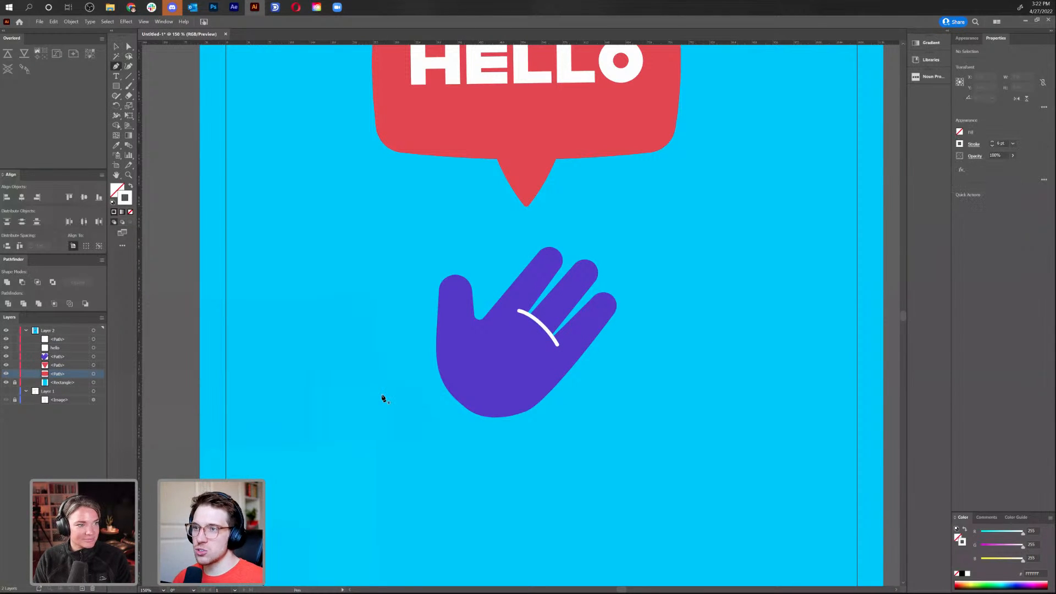
left_click(478, 319)
left_click_drag(504, 350, 507, 379)
left_click(637, 421, "ctrl")
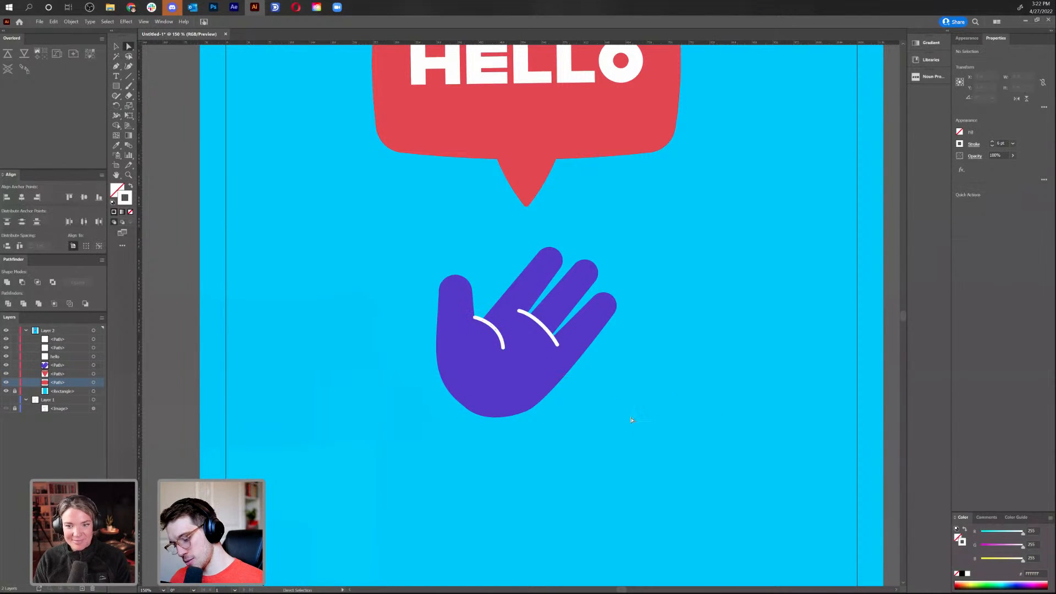
key("v")
left_click(505, 406)
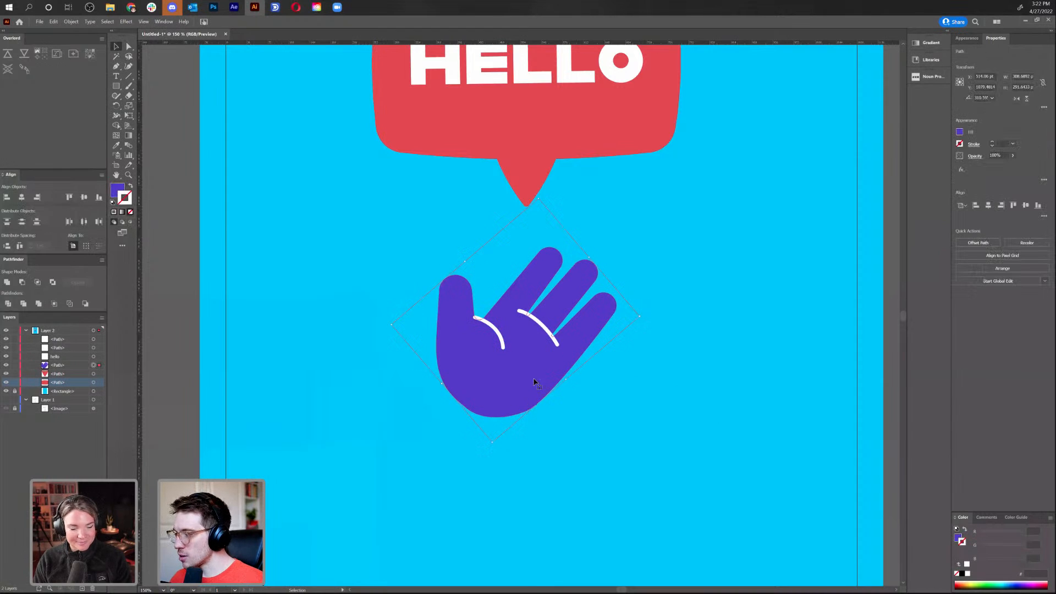
left_click(494, 329)
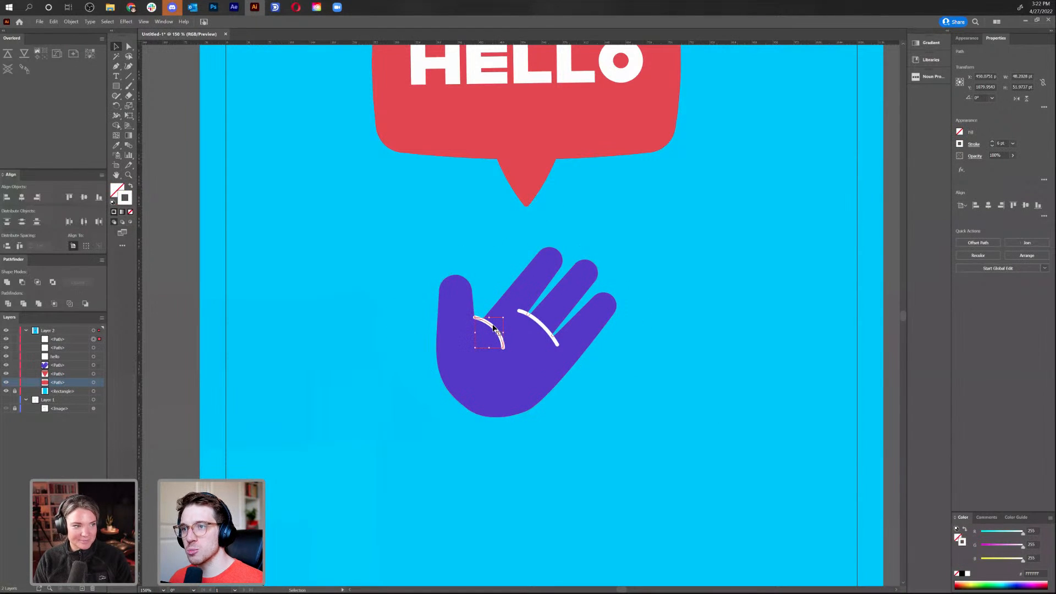
left_click_drag(494, 329, 496, 330)
Try a solid white border around the hand by offsetting its path 10 pt and filling the offset shape white
left_click(495, 385)
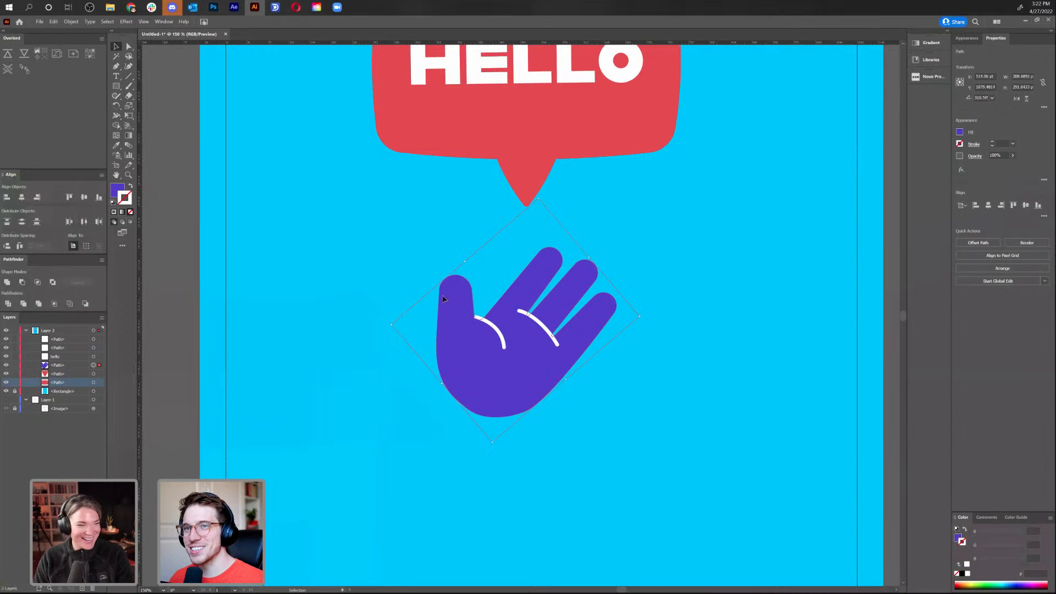
left_click(71, 21)
mouse_move(123, 203)
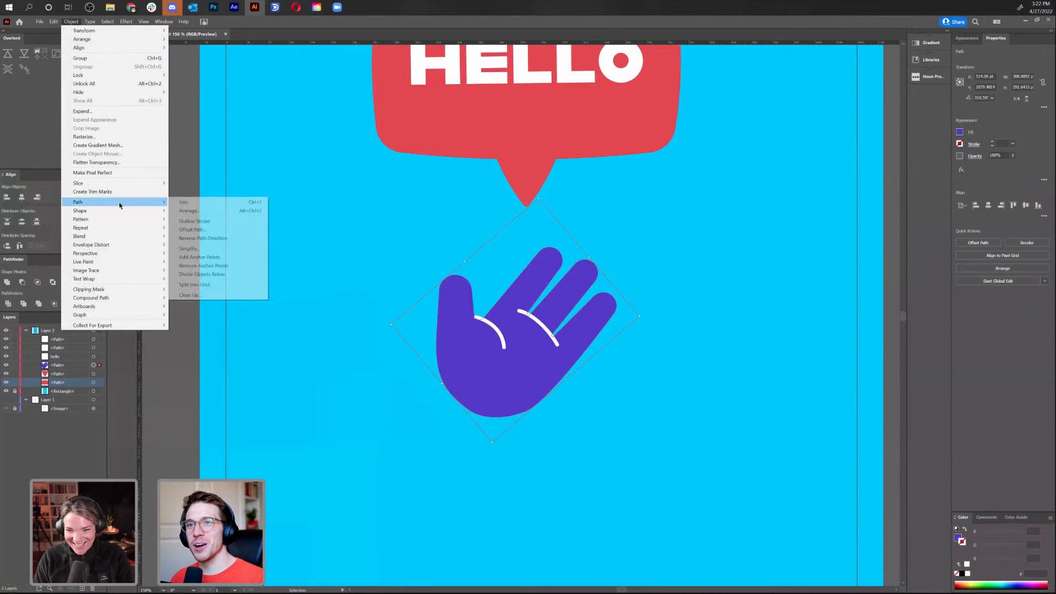
left_click(234, 230)
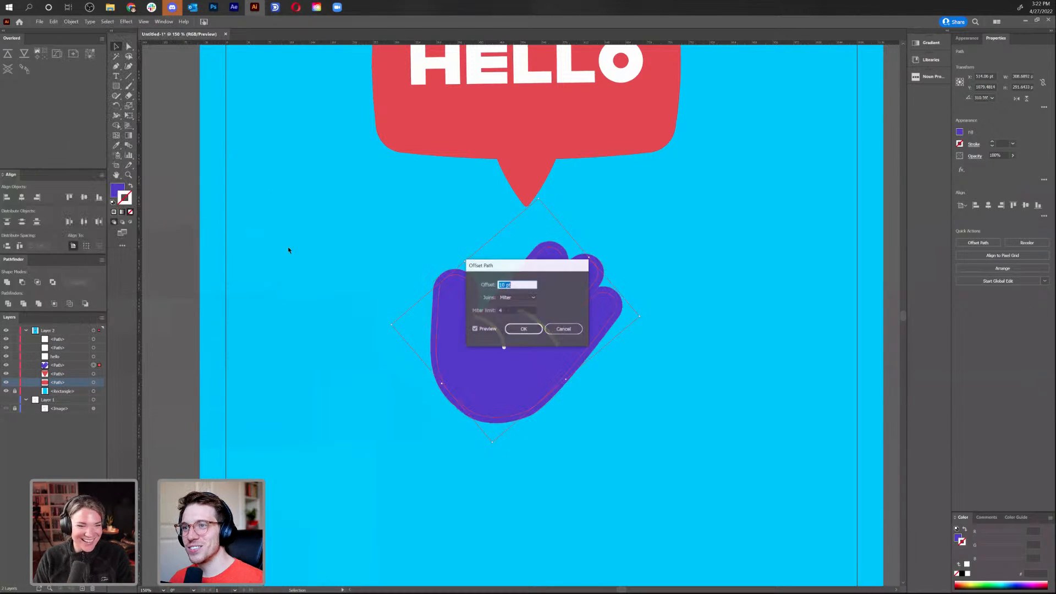
left_click(521, 329)
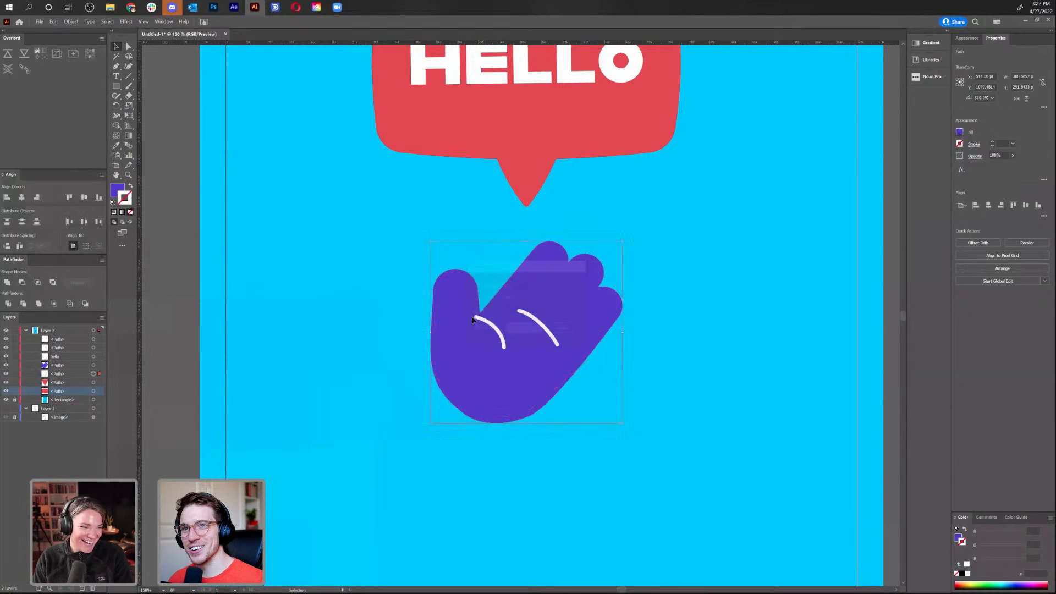
double_click(117, 191)
left_click(420, 253)
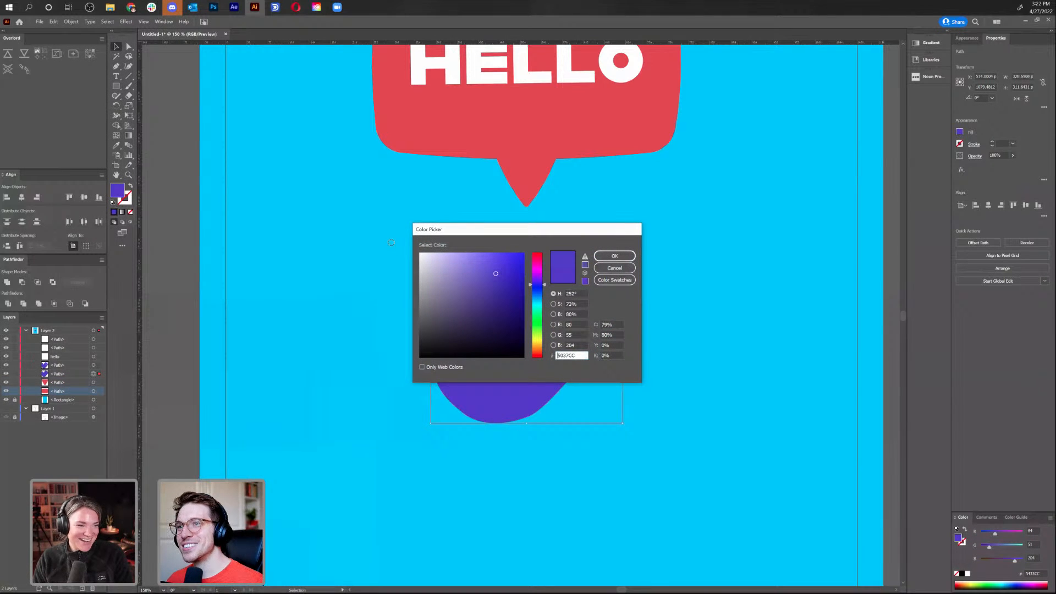
left_click(615, 256)
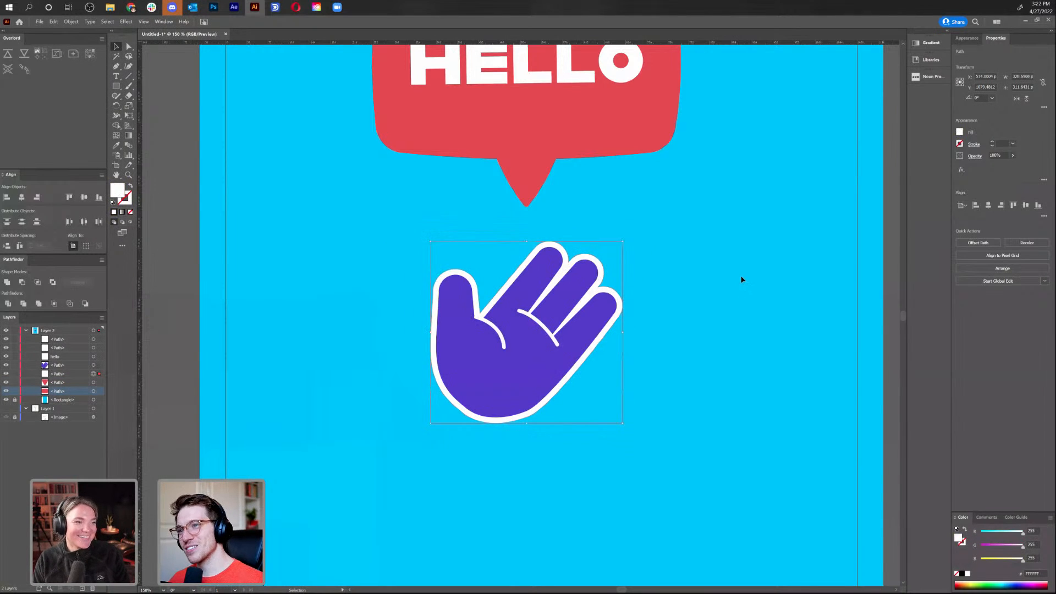
Undo the white fill and the offset path around the hand
left_click(679, 278)
key("a")
key("ctrl+z")
key("ctrl+z")
key("ctrl+z")
key("v")
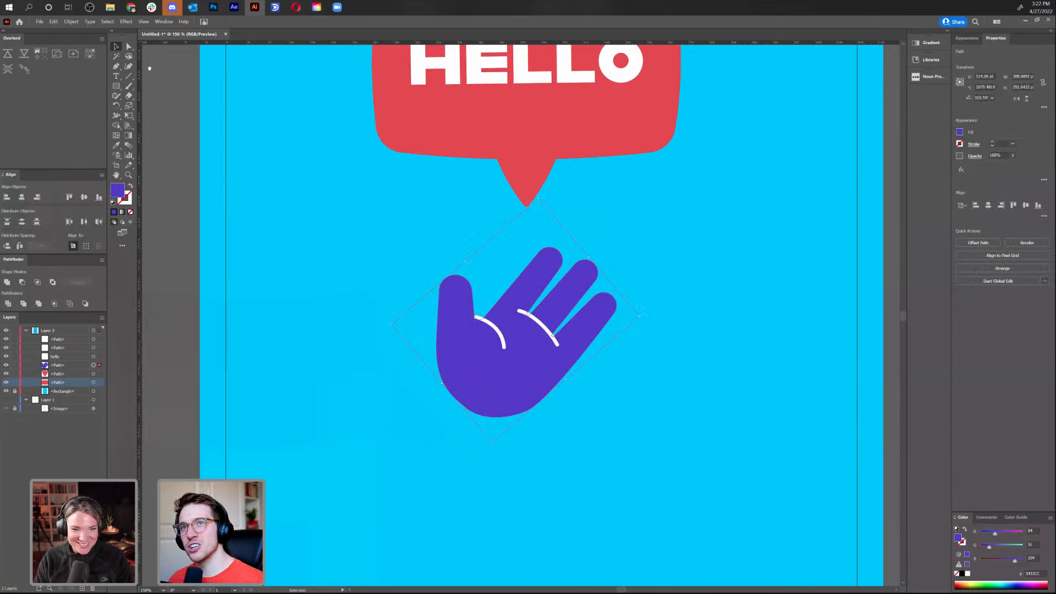
Offset the hand's path by 8 pt with mitered joins
left_click(71, 21)
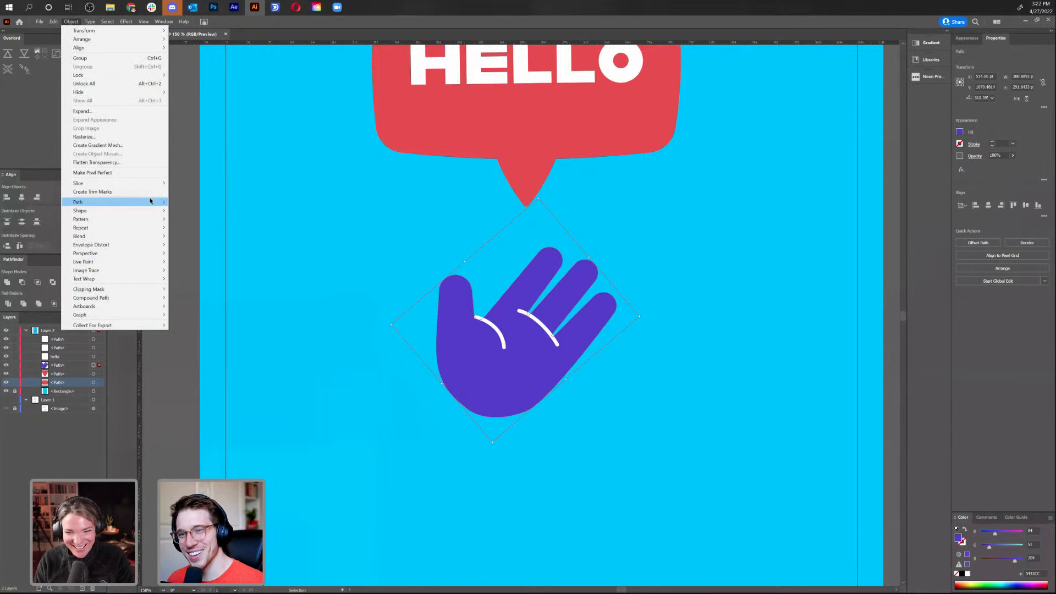
mouse_move(149, 202)
left_click(193, 229)
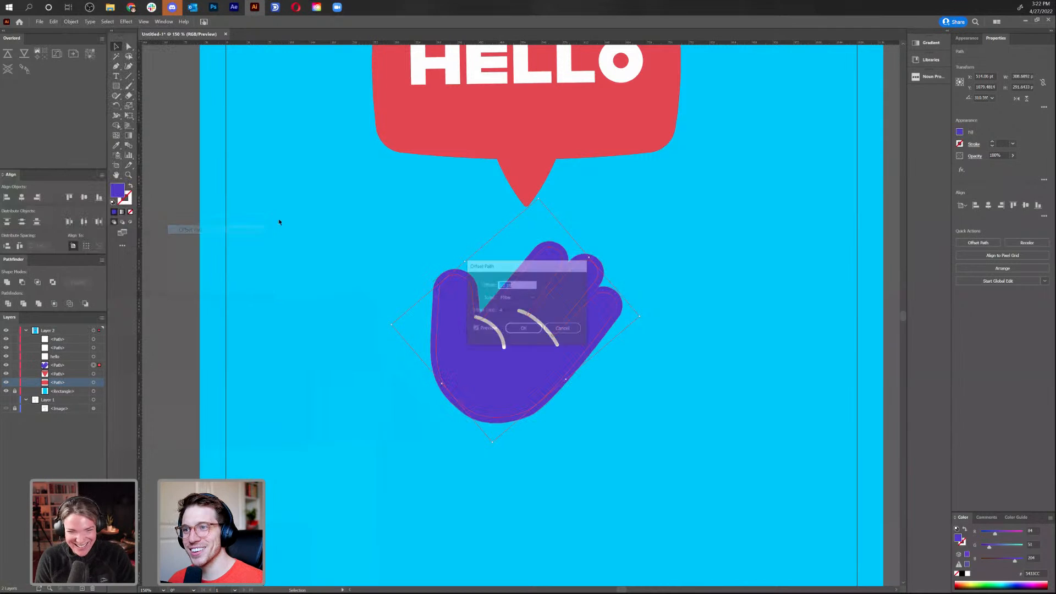
type("8")
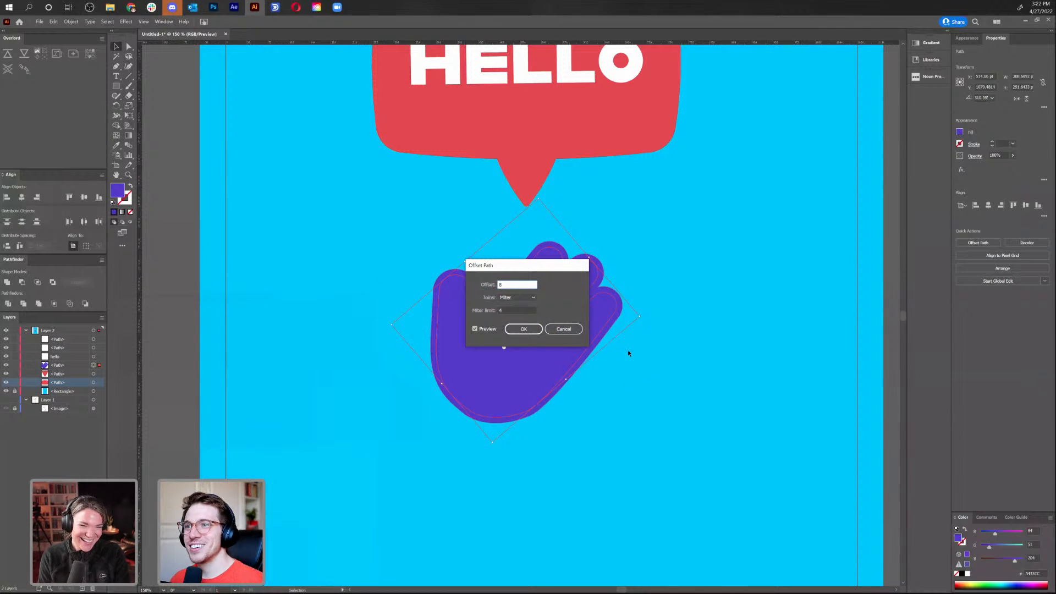
left_click(524, 329)
Match the offset hand shape to the palm creases' style, with no fill and a white 6 pt stroke
key("i")
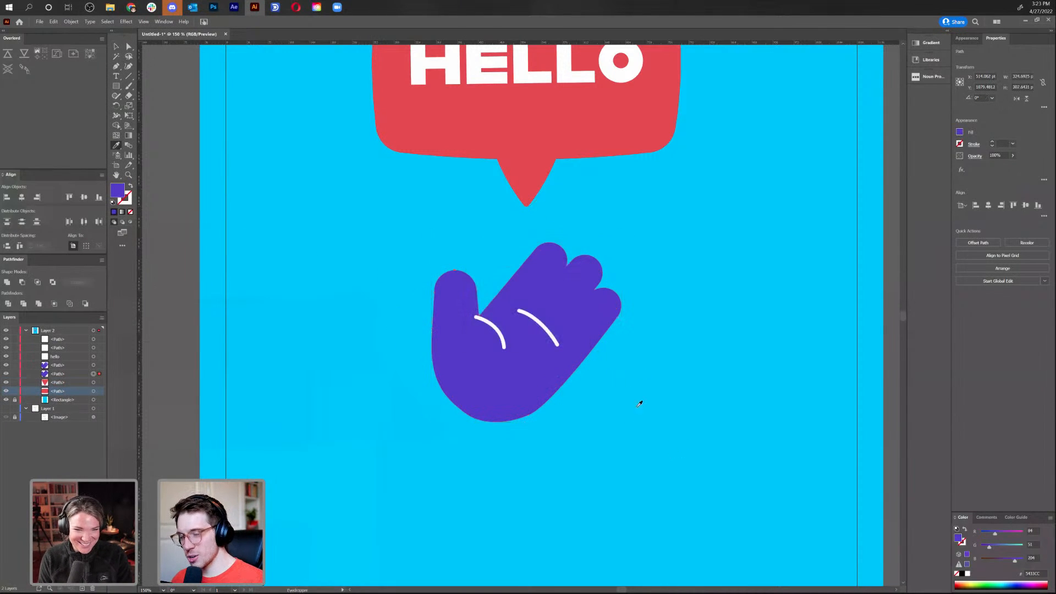
left_click(550, 326)
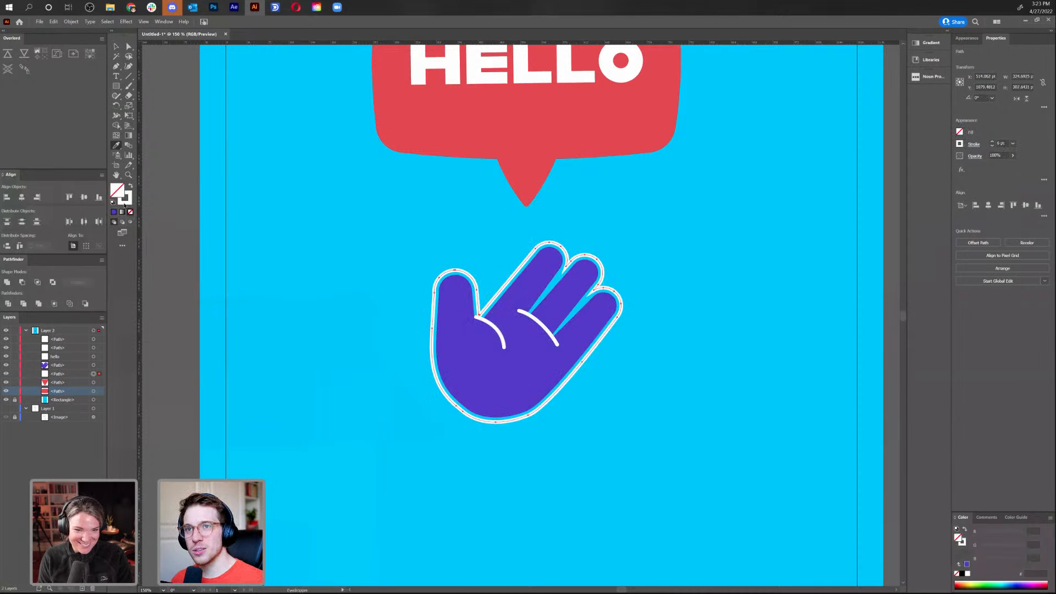
left_click(130, 187)
left_click(127, 188)
key("a")
left_click(675, 441)
Unite the red speech bubble and its tail into a single shape
key("ctrl+minus")
key("ctrl+minus")
key("ctrl+minus")
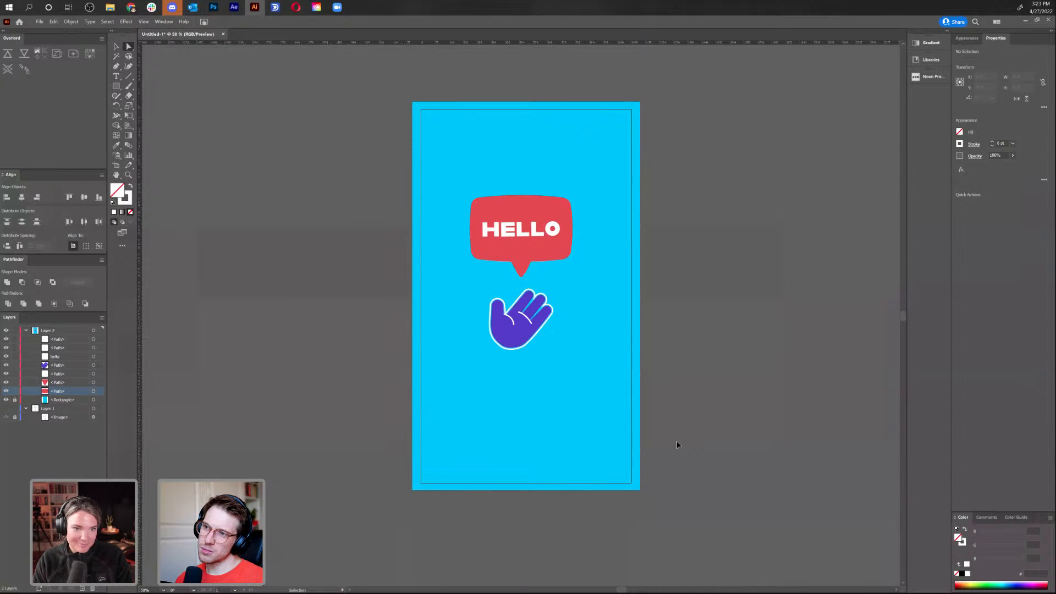
key("ctrl+plus")
key("ctrl+plus")
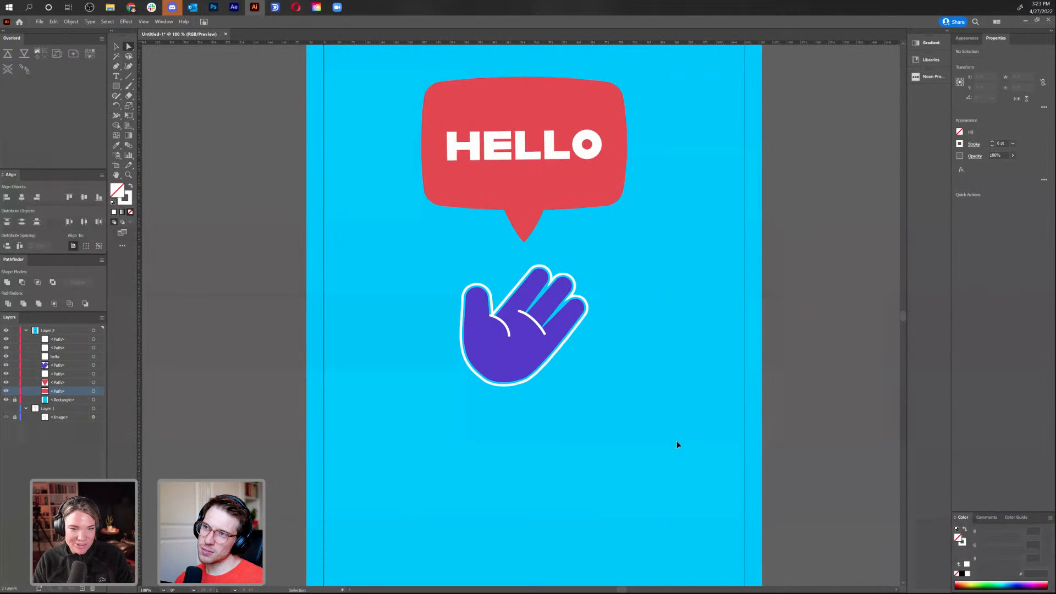
key("ctrl+minus")
key("ctrl+minus")
key("v")
left_click(521, 271)
left_click(521, 271, "shift")
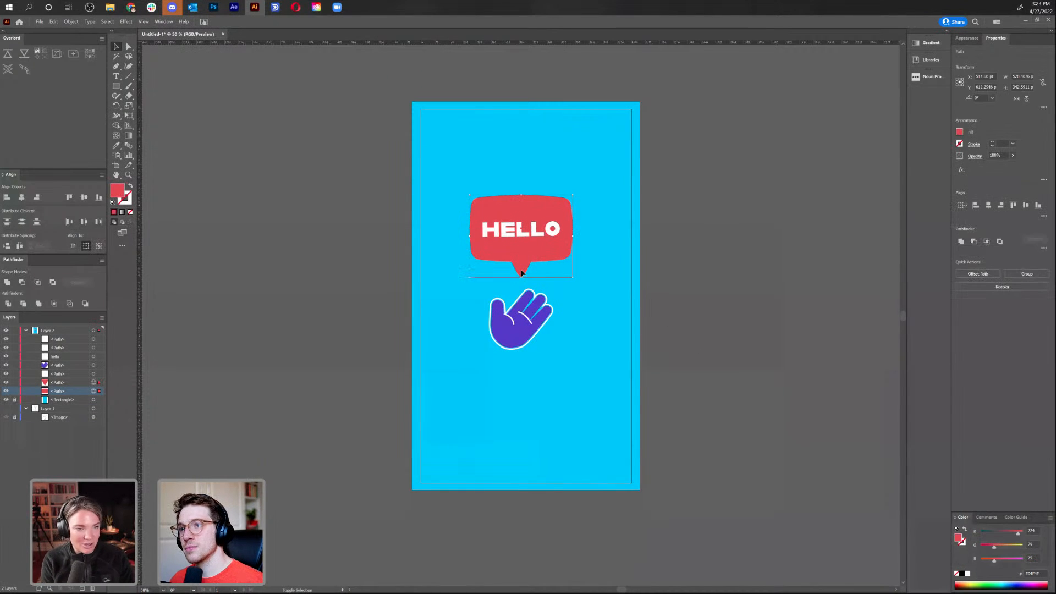
left_click(960, 241)
left_click(558, 299)
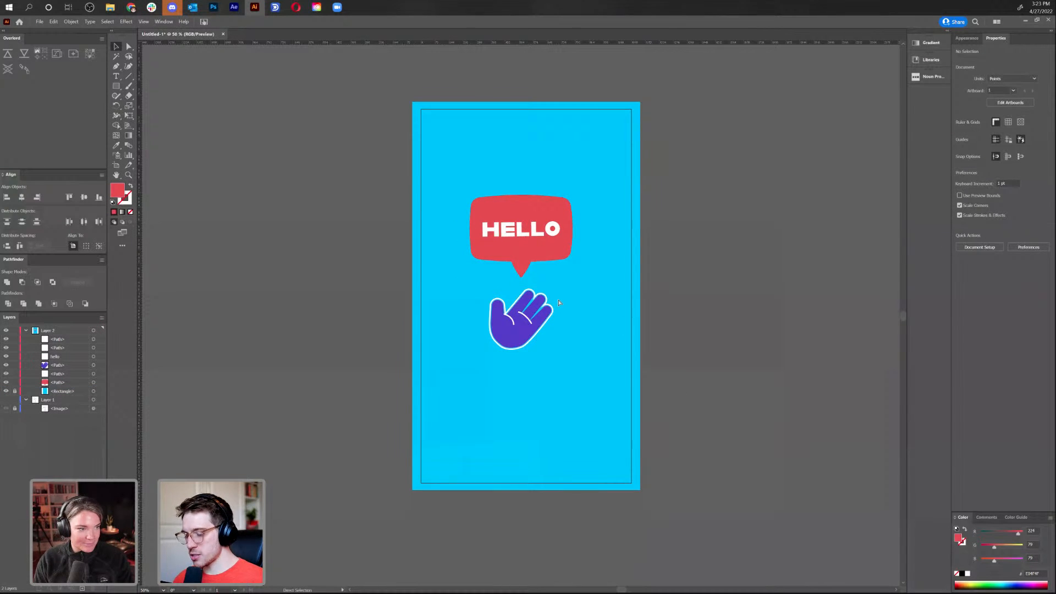
Draw a red sample rectangle about 321 by 194 pt above the speech bubble
key("ctrl+equal")
key("ctrl+equal")
key("ctrl+equal")
scroll(569, 435, "up", 3)
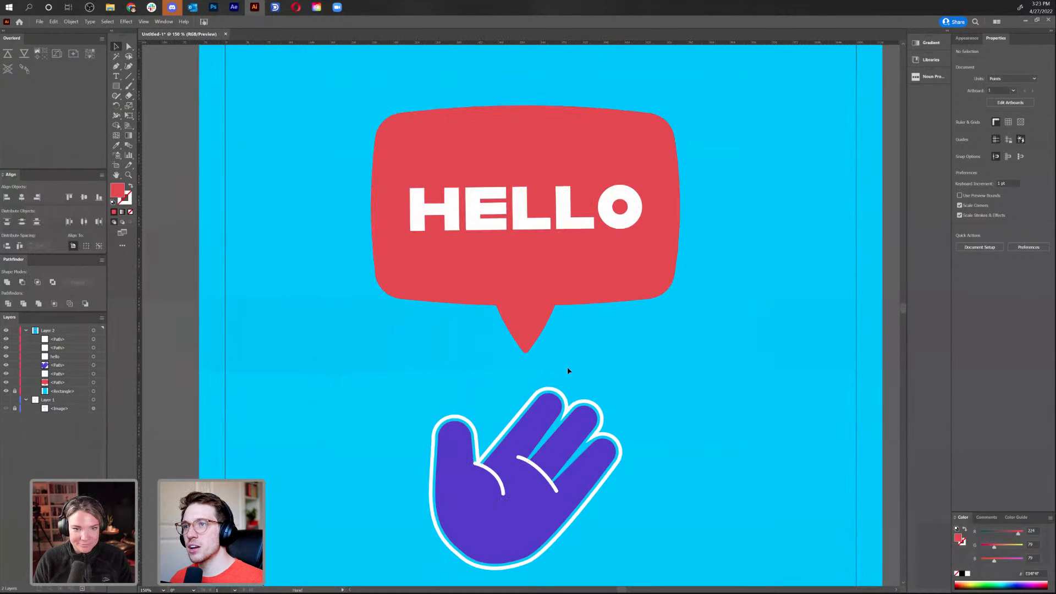
left_click_drag(561, 279, 617, 239)
scroll(668, 275, "up", 4)
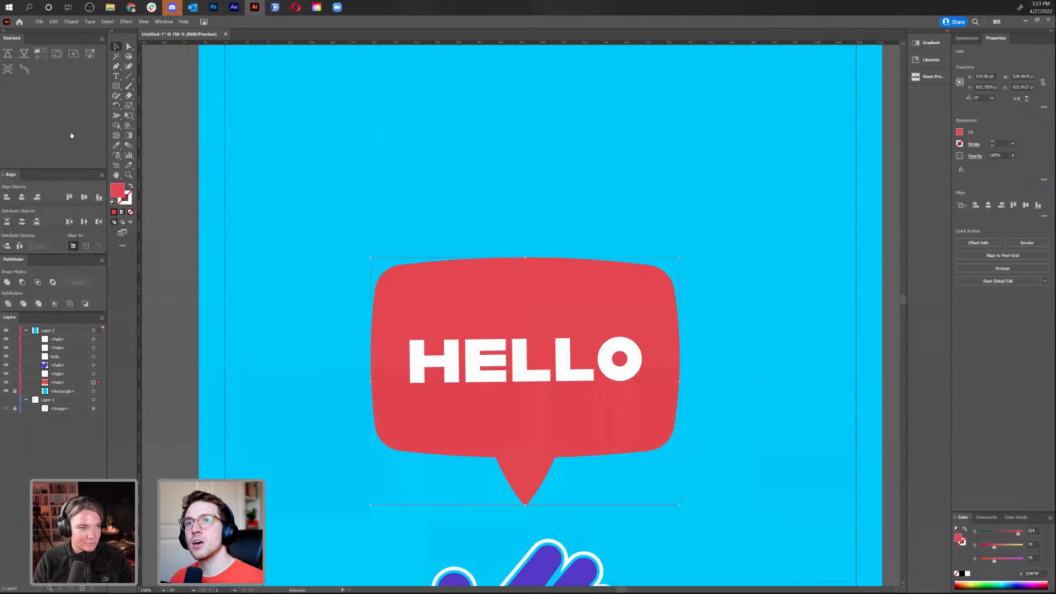
left_click(116, 87)
left_click_drag(656, 207, 576, 221)
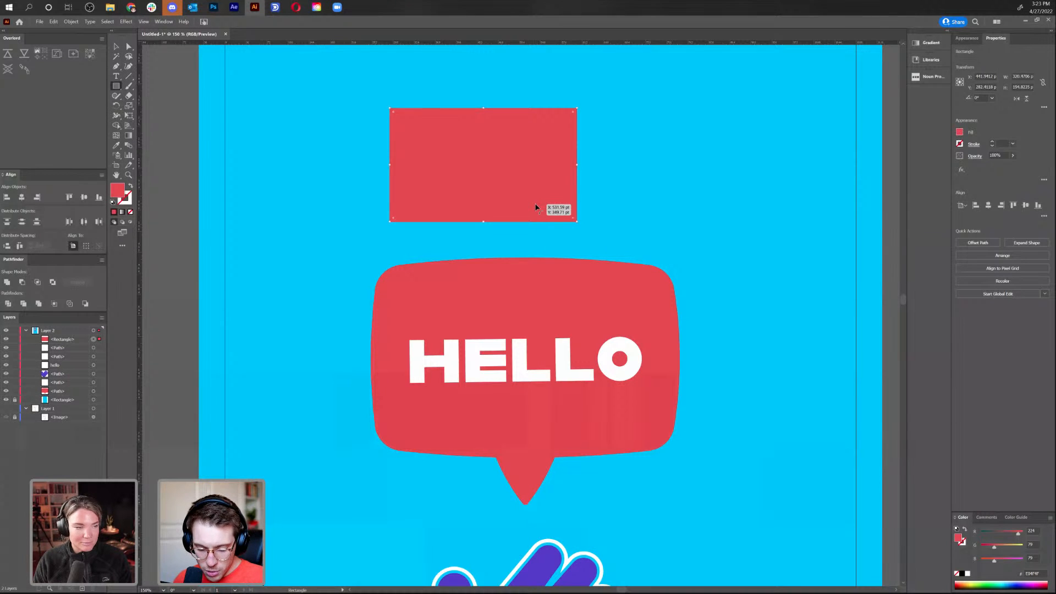
Add sample text with a hyphen and a tilde on separate lines beside the red rectangle, and delete it
key("shift+grave")
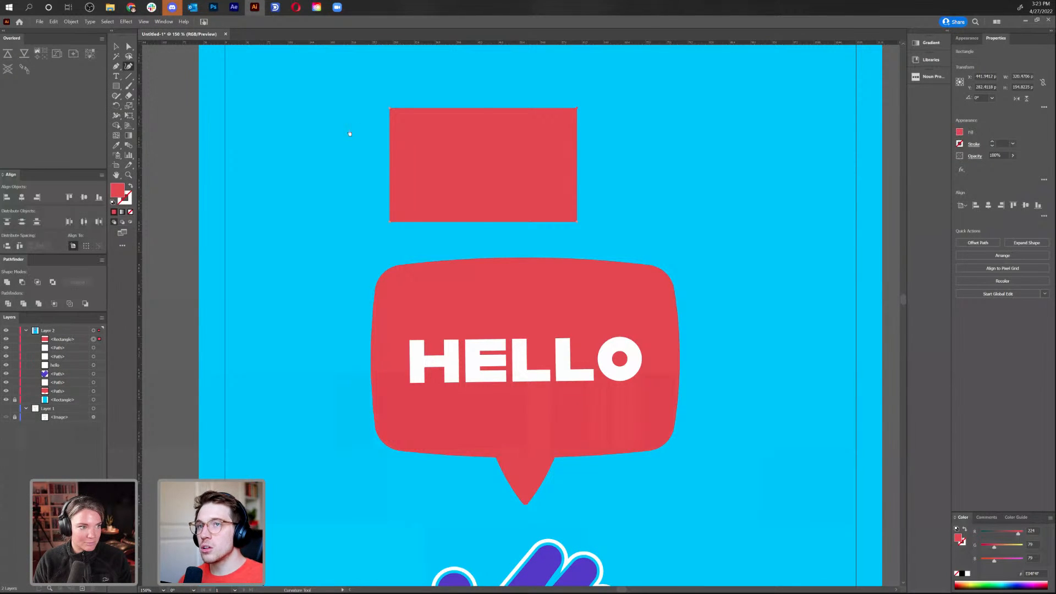
left_click(116, 76)
left_click(662, 148)
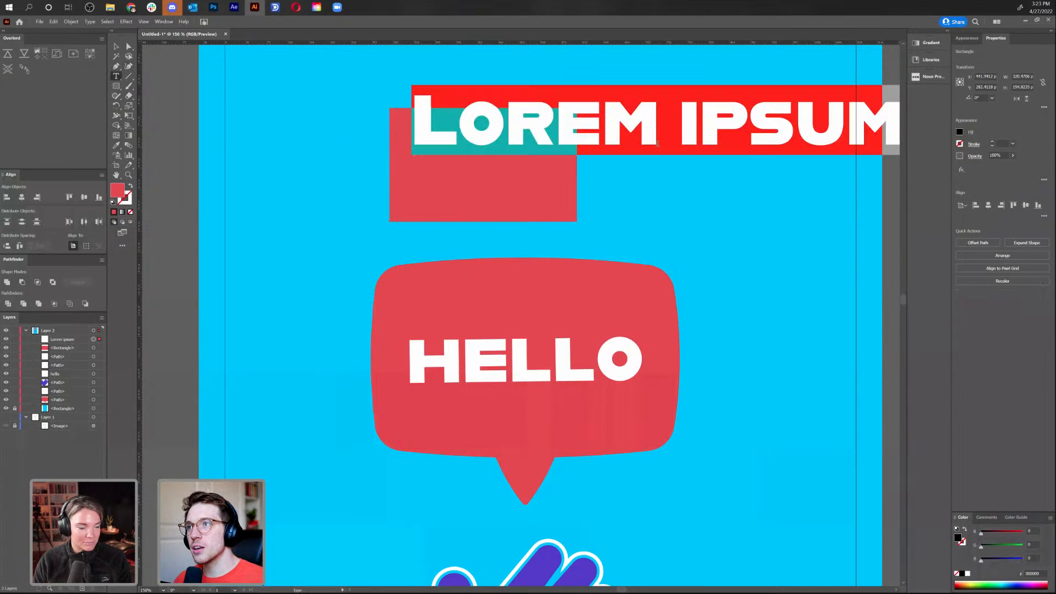
type("-")
key("Return")
type("~")
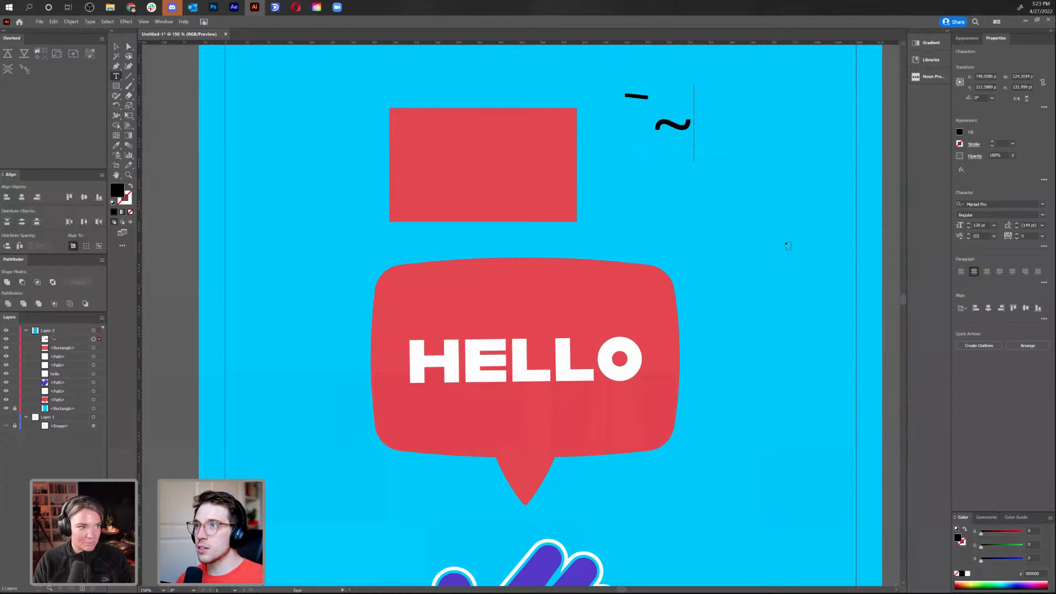
left_click(116, 46)
key("Delete")
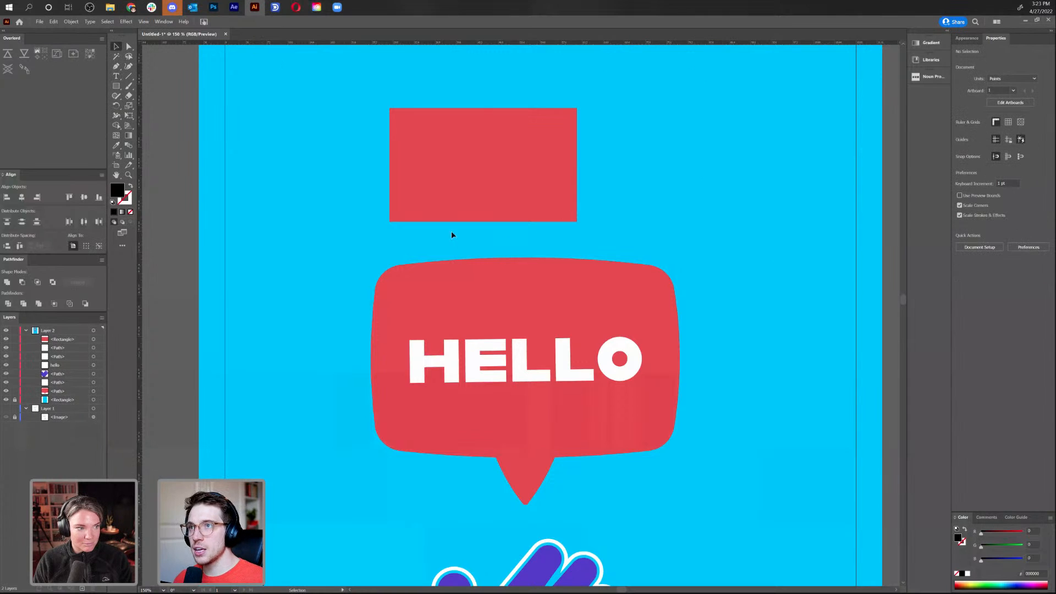
Bow all four sides of the sample rectangle slightly outward with the Curvature tool
left_click(452, 129)
key("shift+asciitilde")
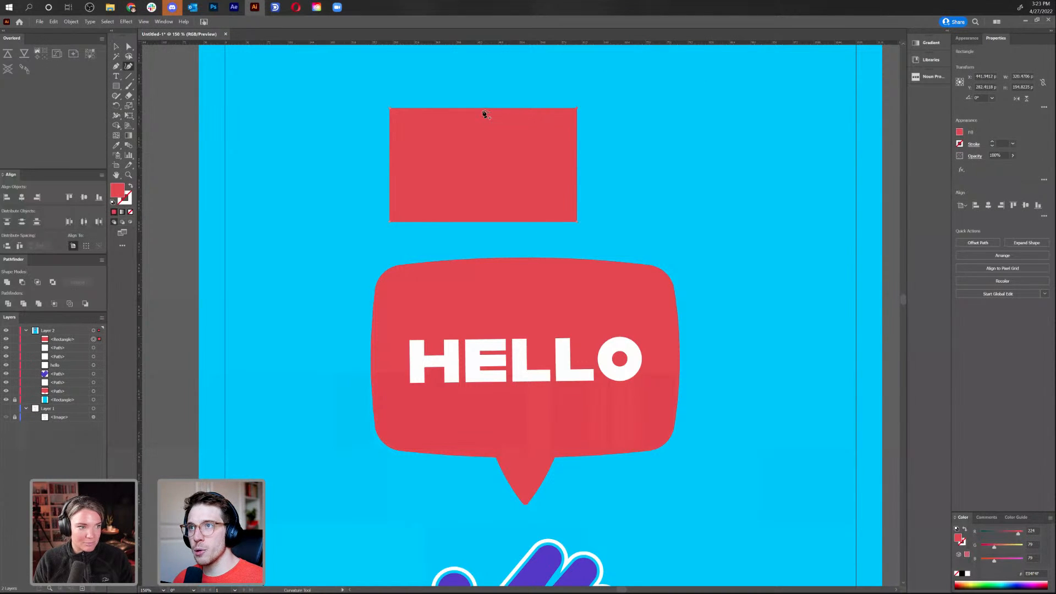
mouse_move(483, 110)
left_mouse_down()
mouse_move(483, 87)
mouse_move(476, 207)
mouse_move(485, 66)
mouse_move(485, 97)
left_mouse_up()
left_click_drag(487, 188, 485, 100)
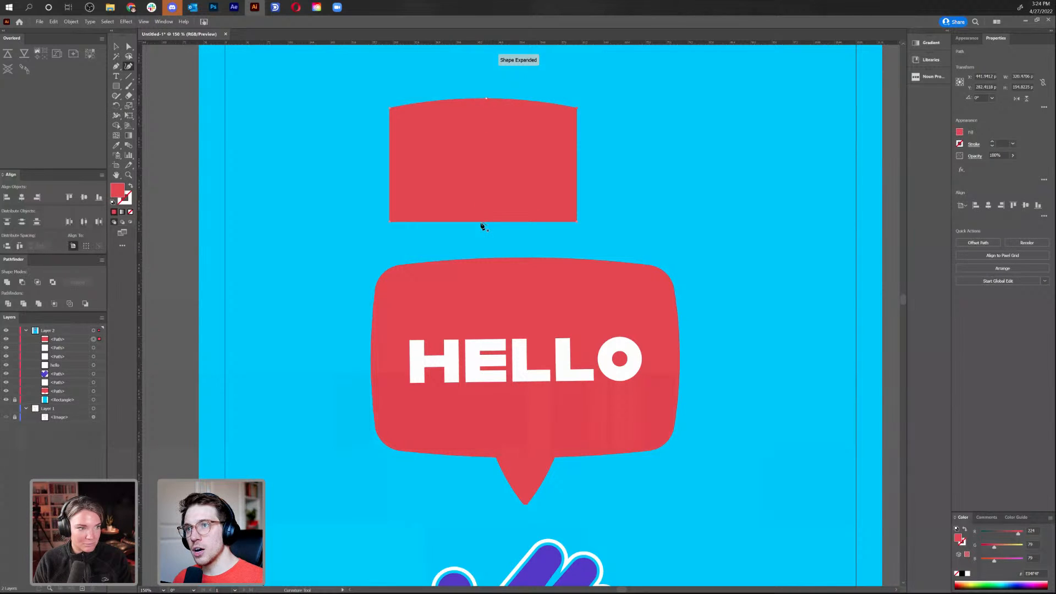
left_click_drag(487, 222, 488, 234)
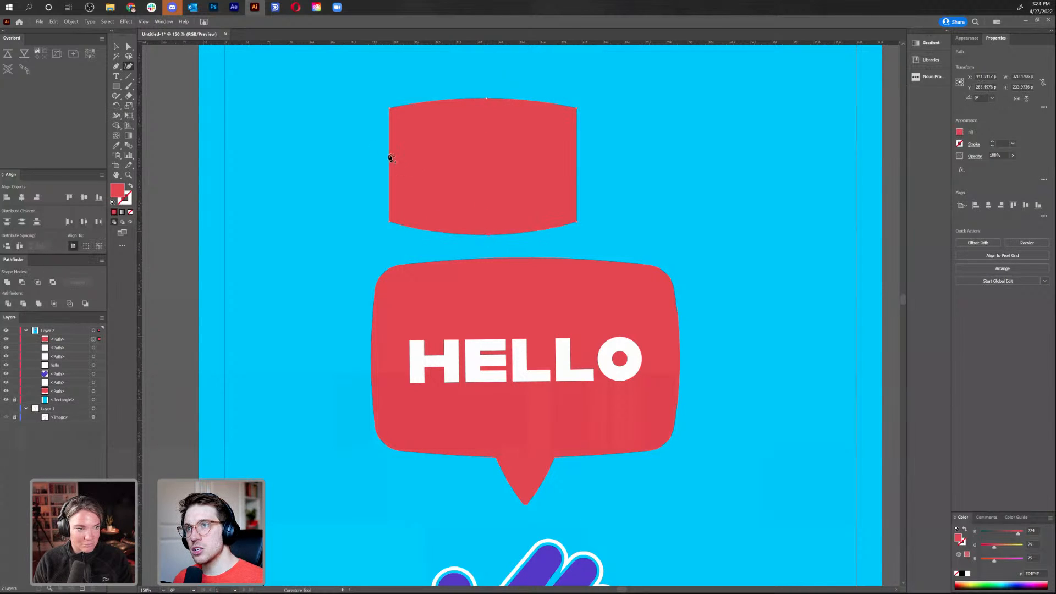
left_click_drag(387, 169, 379, 170)
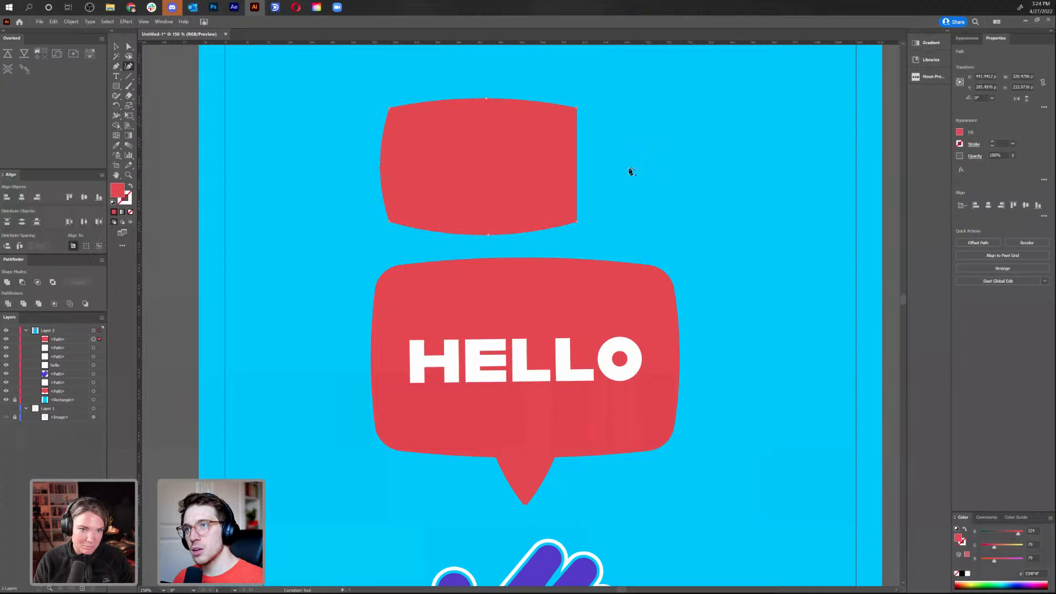
left_click_drag(578, 172, 589, 169)
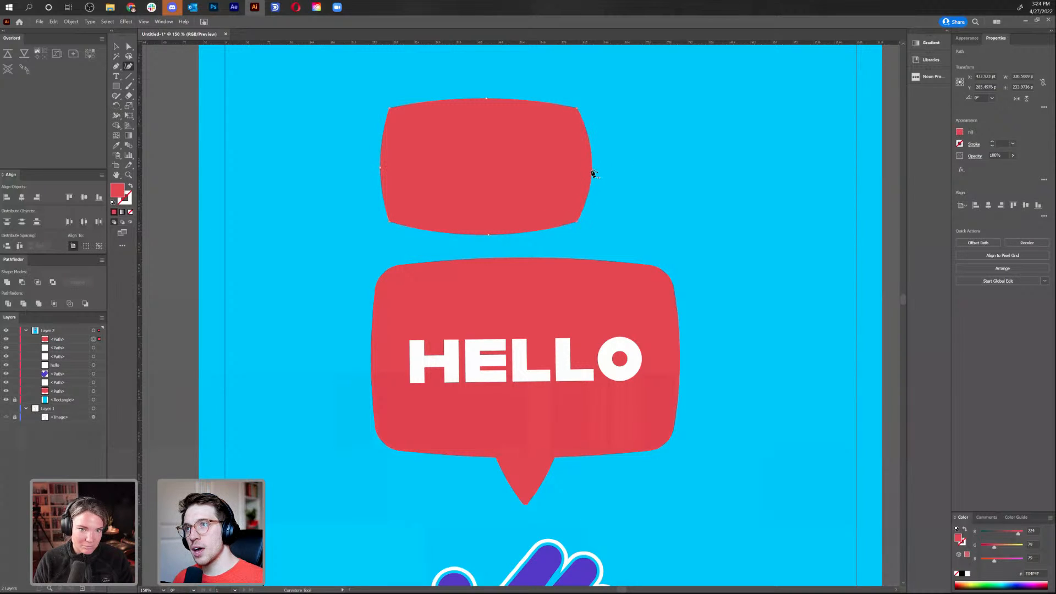
Try rounding the corners of the bowed sample rectangle, and delete the shape
left_click(128, 46)
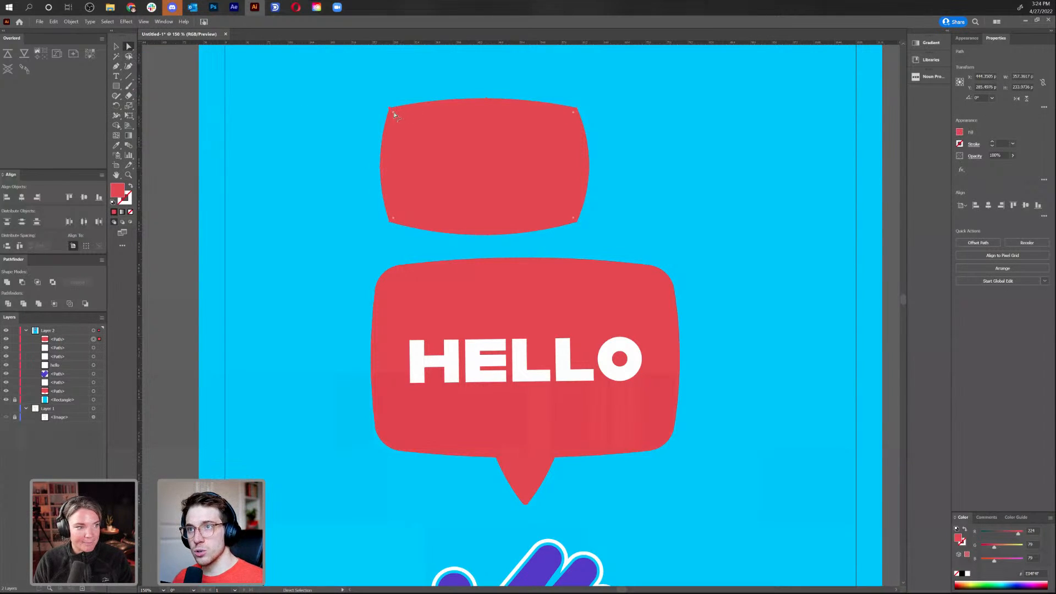
mouse_move(394, 114)
left_mouse_down()
mouse_move(512, 228)
mouse_move(325, 100)
mouse_move(503, 217)
mouse_move(388, 123)
left_mouse_up()
key("v")
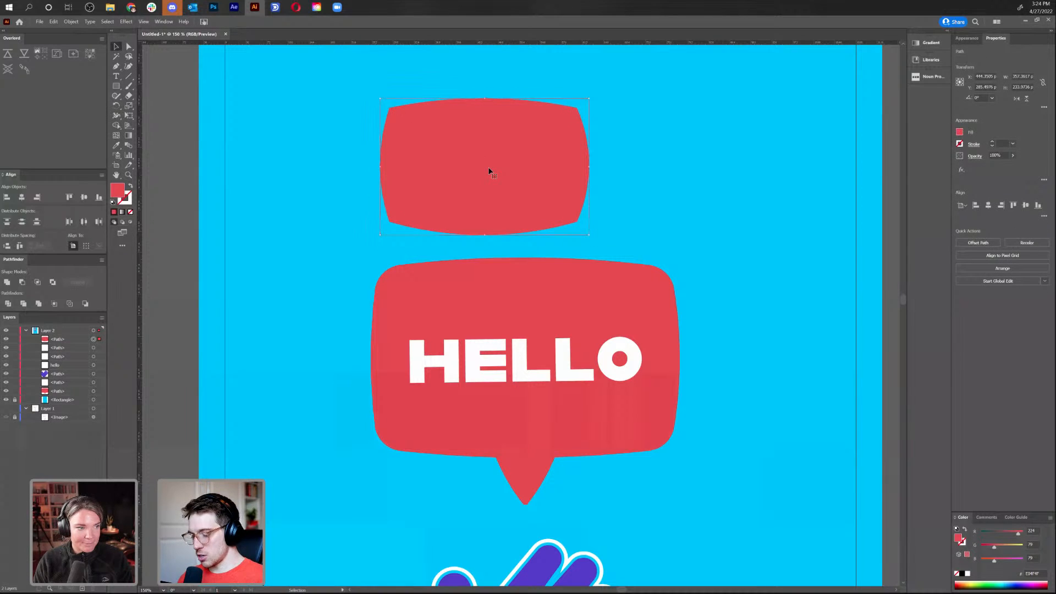
key("Delete")
Recolor the speech bubble's fill from red to the green 0CAA79
key("ctrl+1")
key("ctrl+minus")
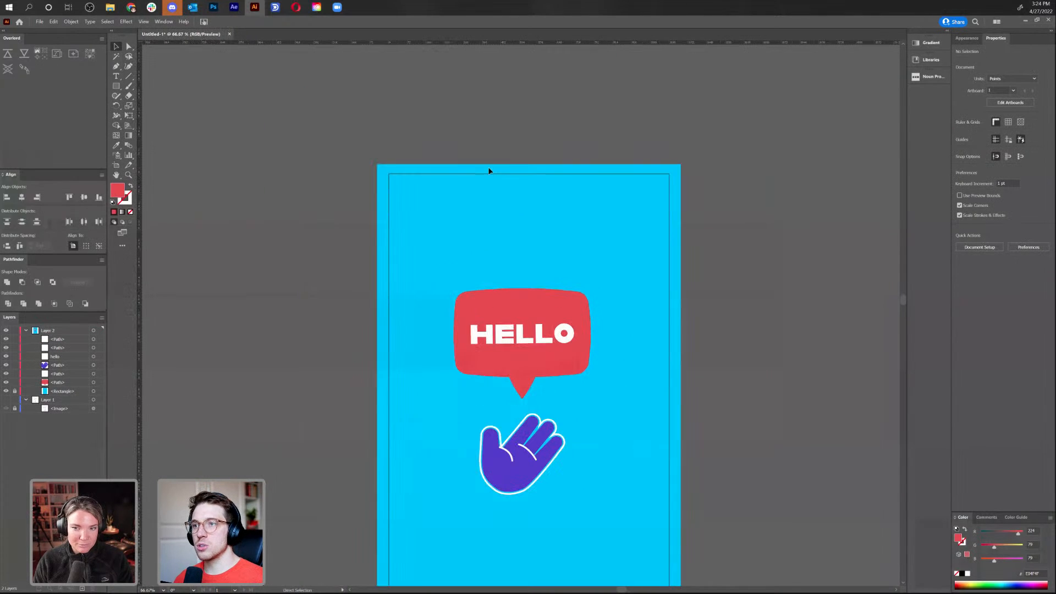
left_click(512, 309)
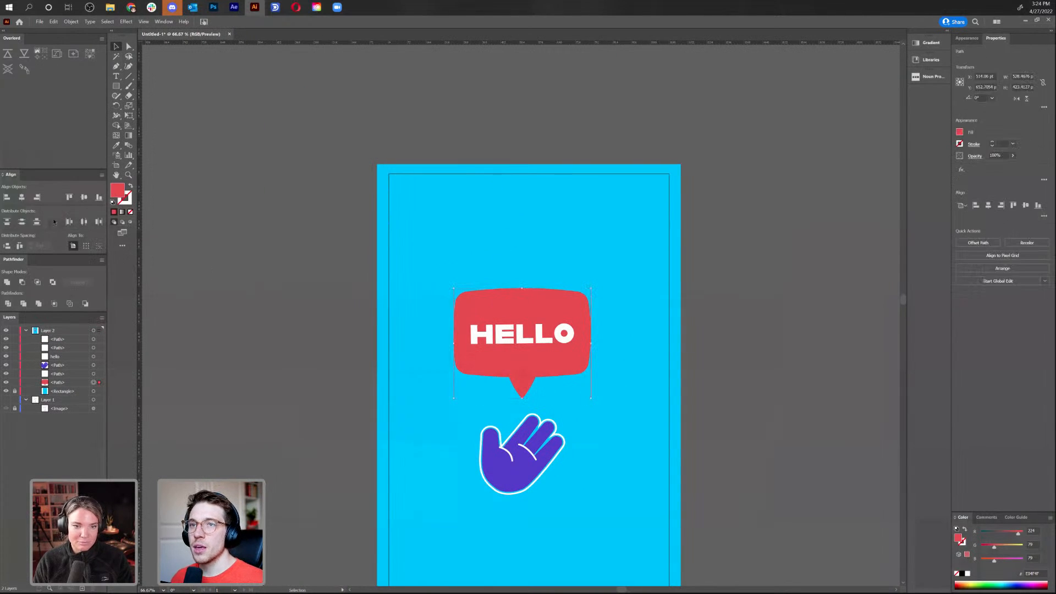
double_click(118, 190)
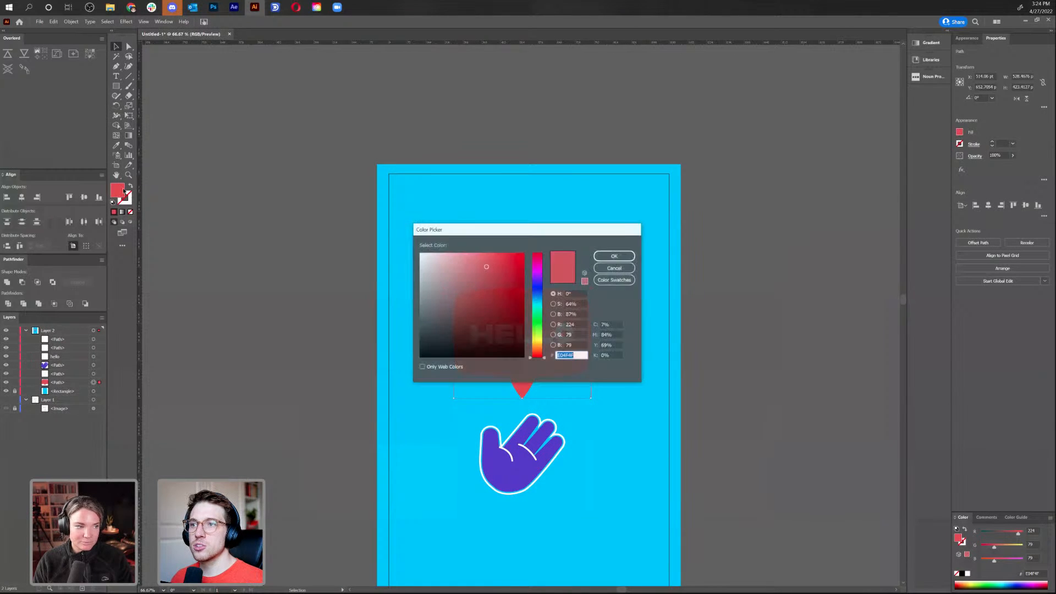
left_click(538, 317)
left_click_drag(539, 318, 543, 315)
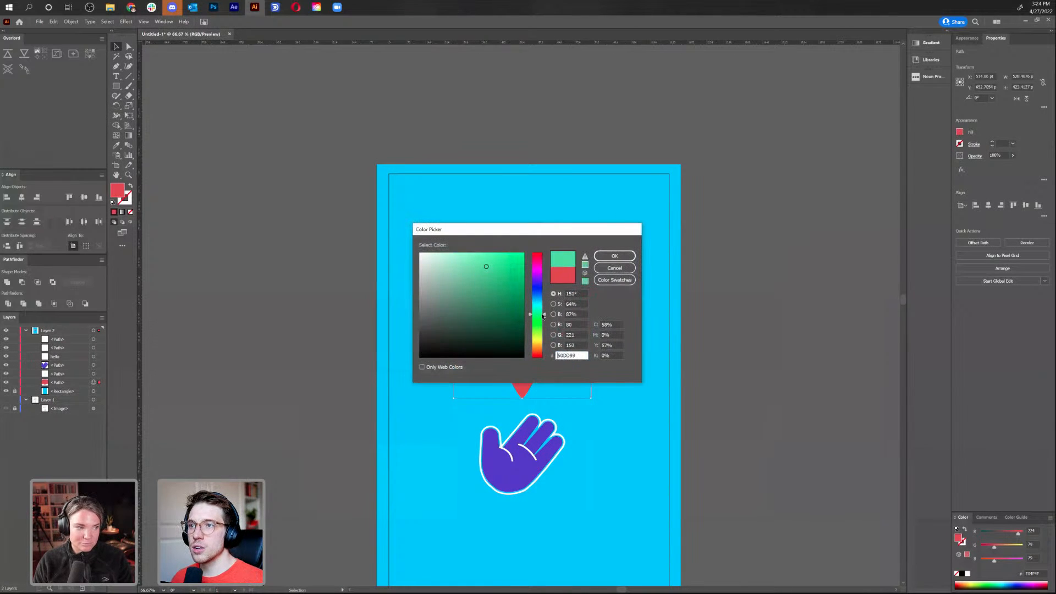
left_click_drag(501, 281, 503, 282)
left_click_drag(541, 314, 541, 311)
left_click(510, 287)
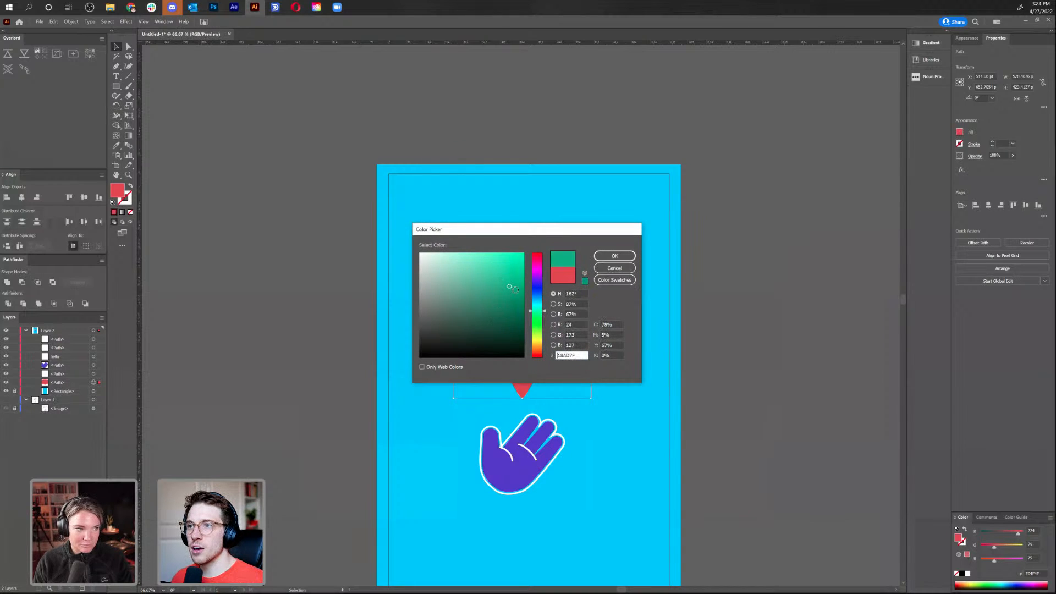
left_click(614, 256)
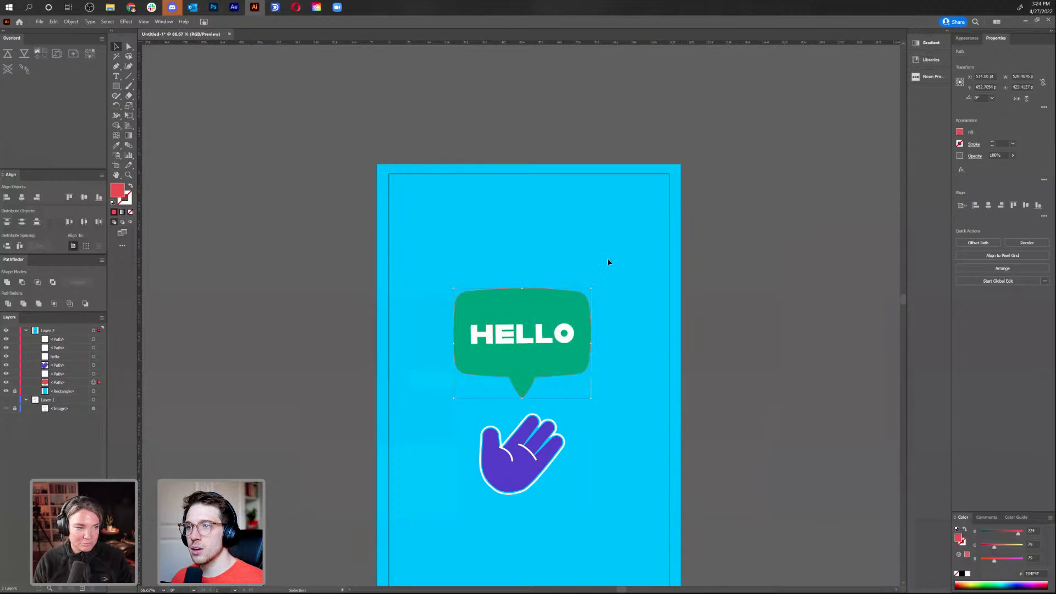
left_click(633, 285)
left_click_drag(634, 346, 610, 220)
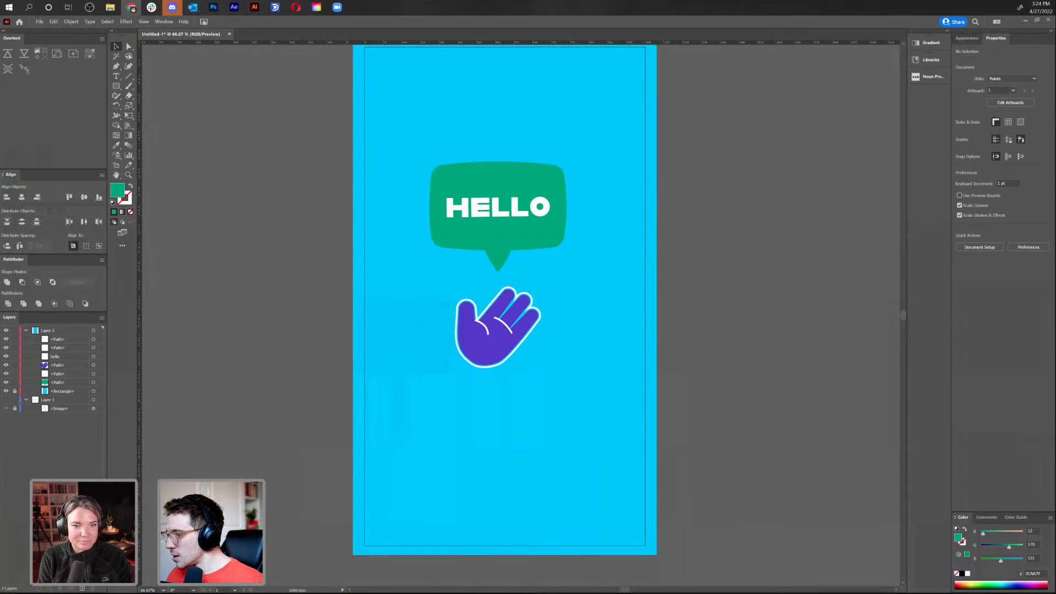
left_click(515, 252)
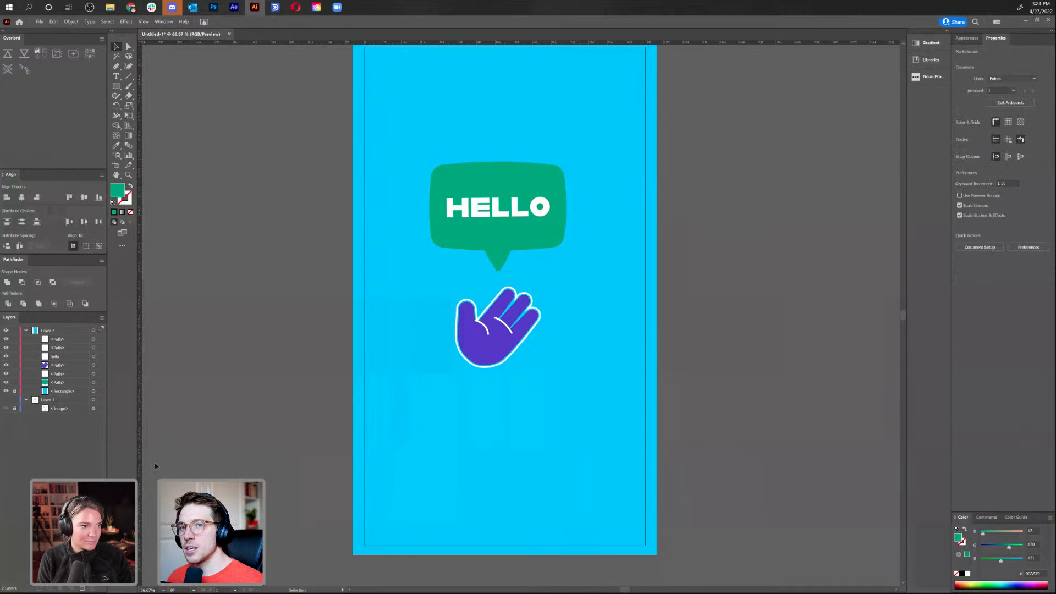
Create a new layer above Layer 2, which holds the speech bubble and hand
left_click(26, 330)
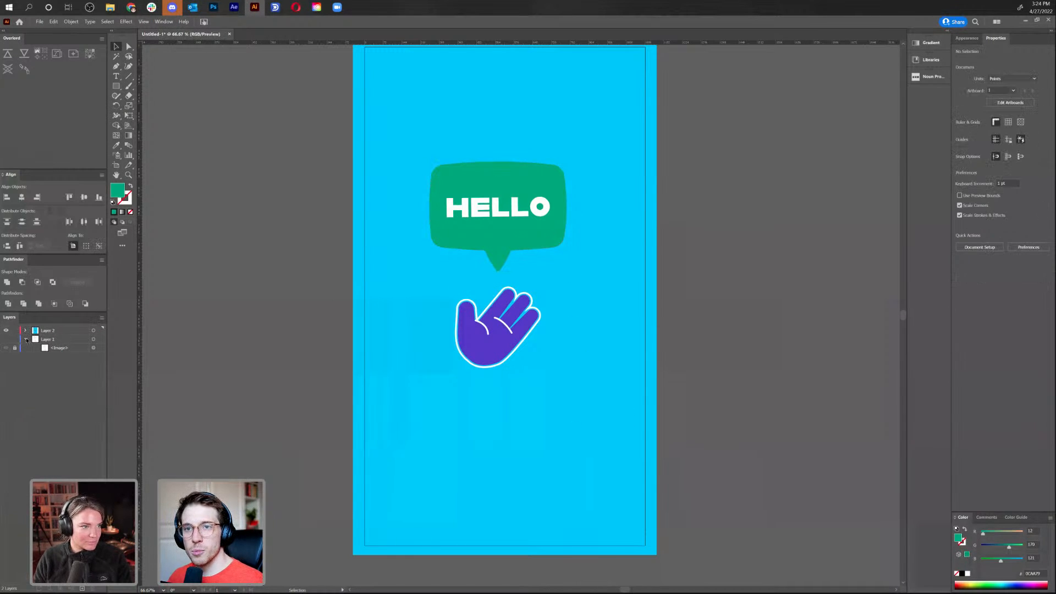
key("ctrl+y")
key("ctrl+y")
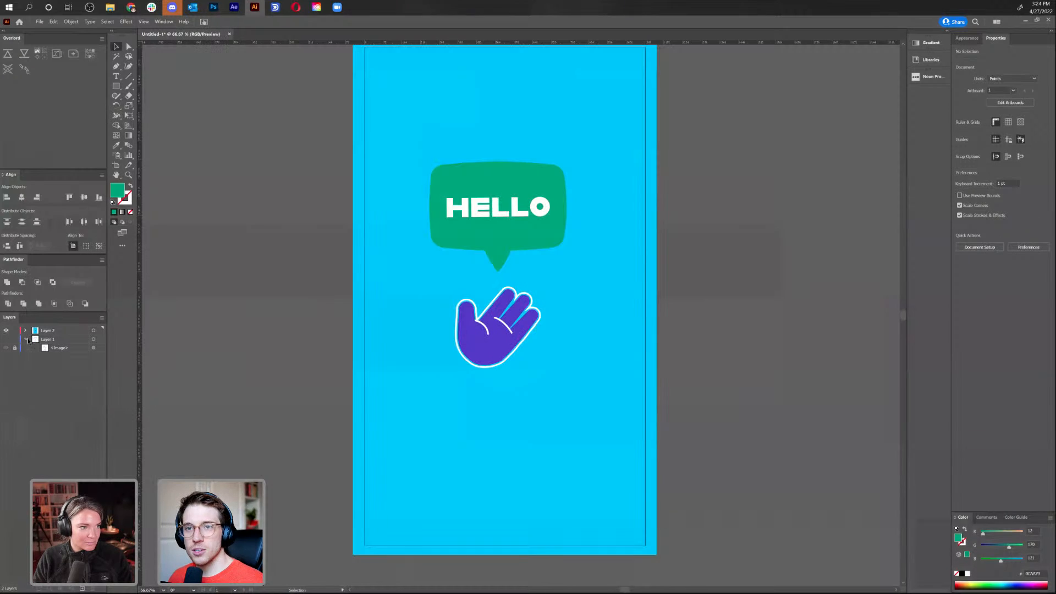
left_click(62, 331)
left_click(81, 588)
left_click(26, 340)
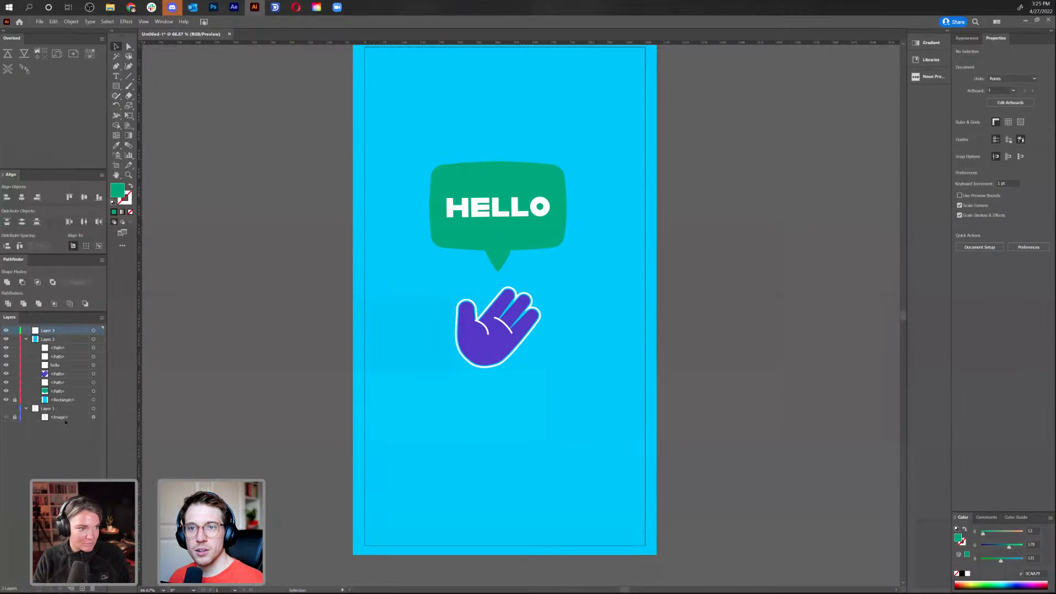
Unlock the blue background rectangle in Layer 2 and cut it from the artwork
left_click(62, 401)
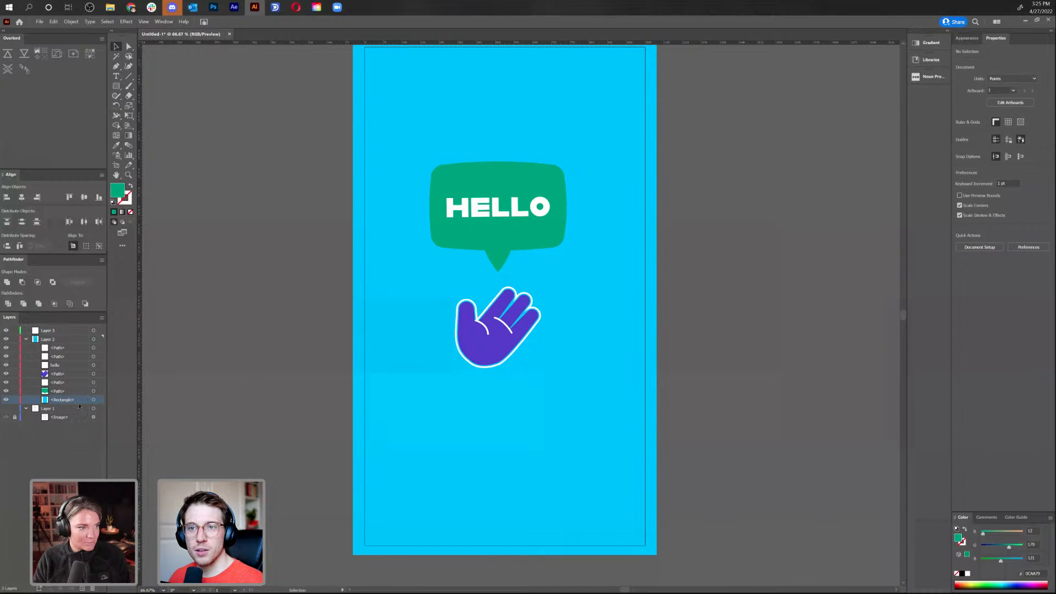
left_click(93, 399)
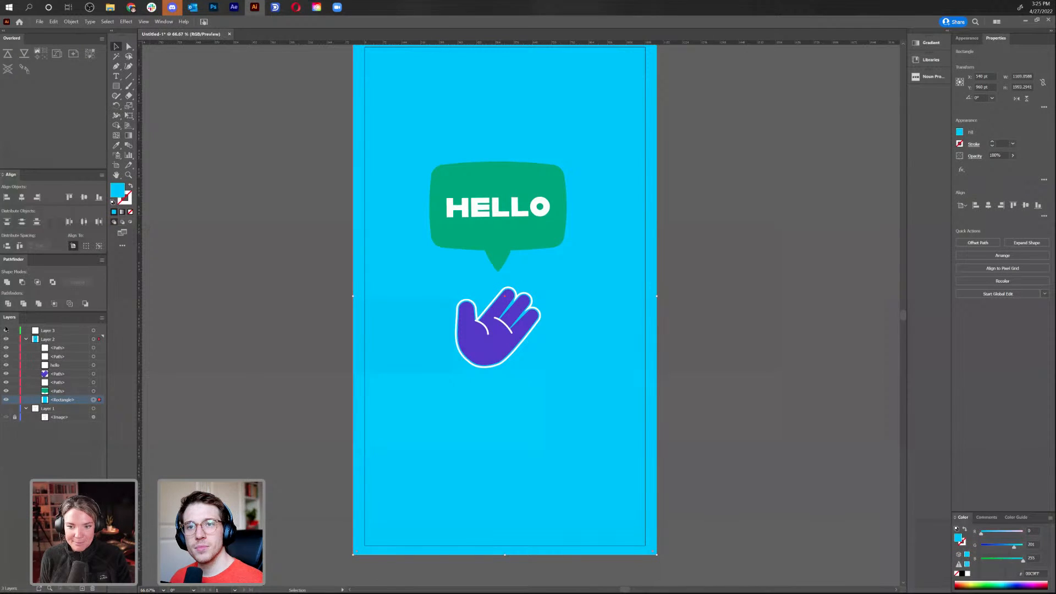
left_click(25, 339)
left_click(85, 331)
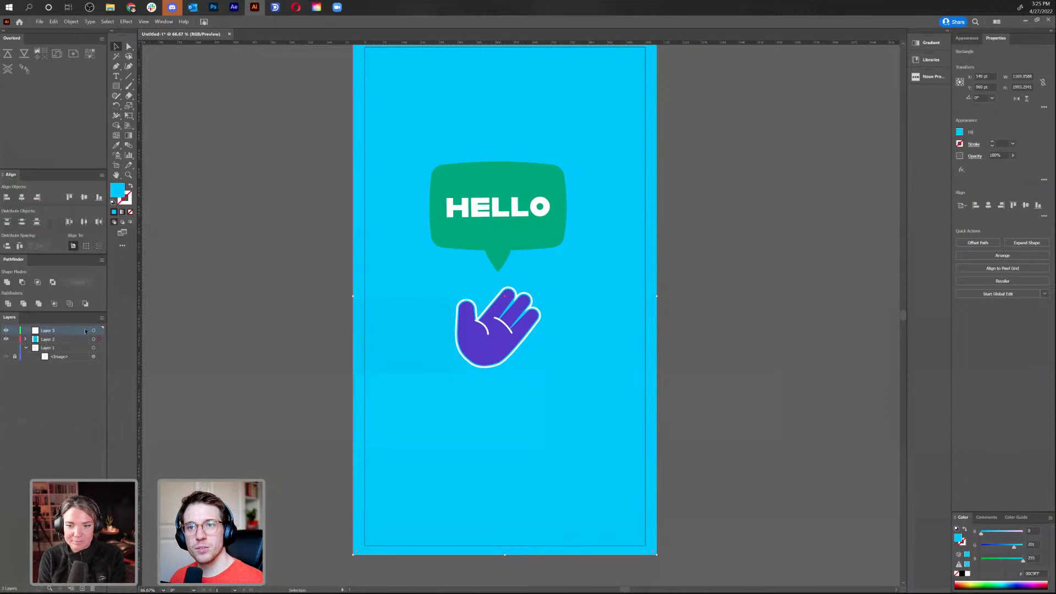
left_click(25, 340)
left_click(83, 400)
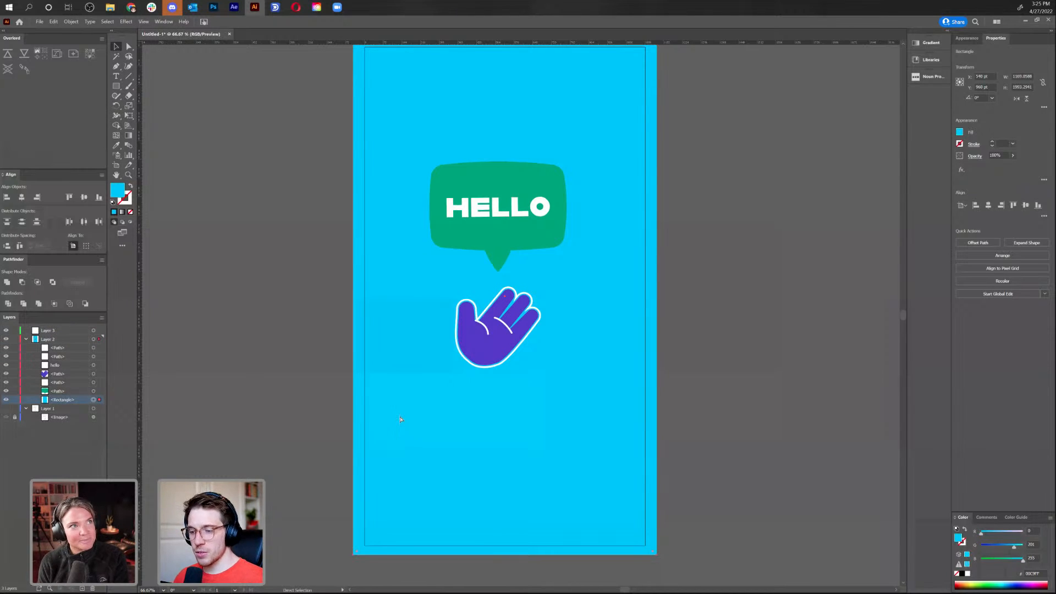
key("Delete")
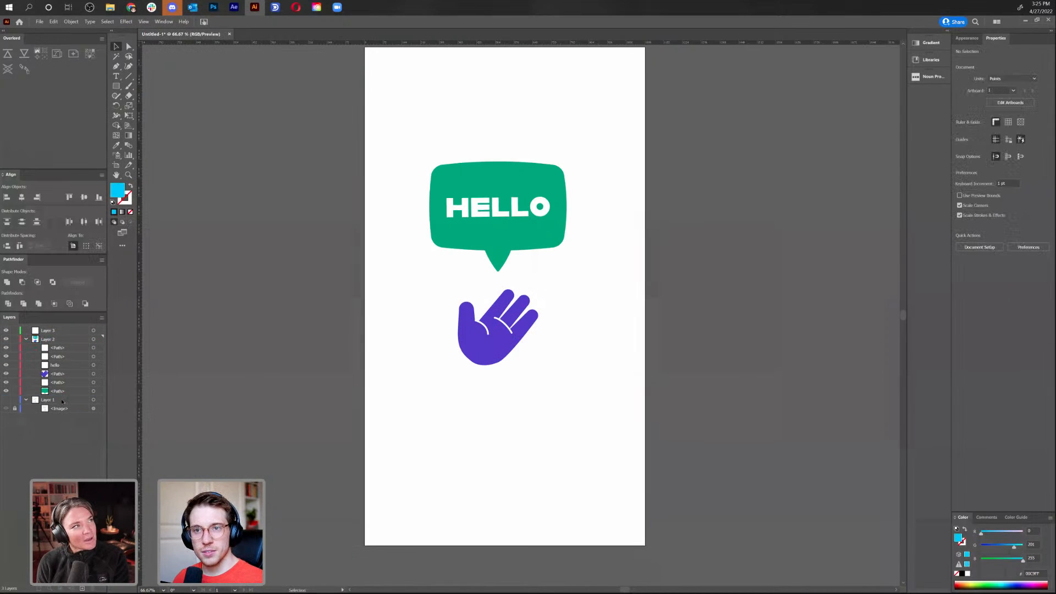
Paste the blue background in place on a new layer between Layer 2 and Layer 1, and lock that layer
left_click(82, 588)
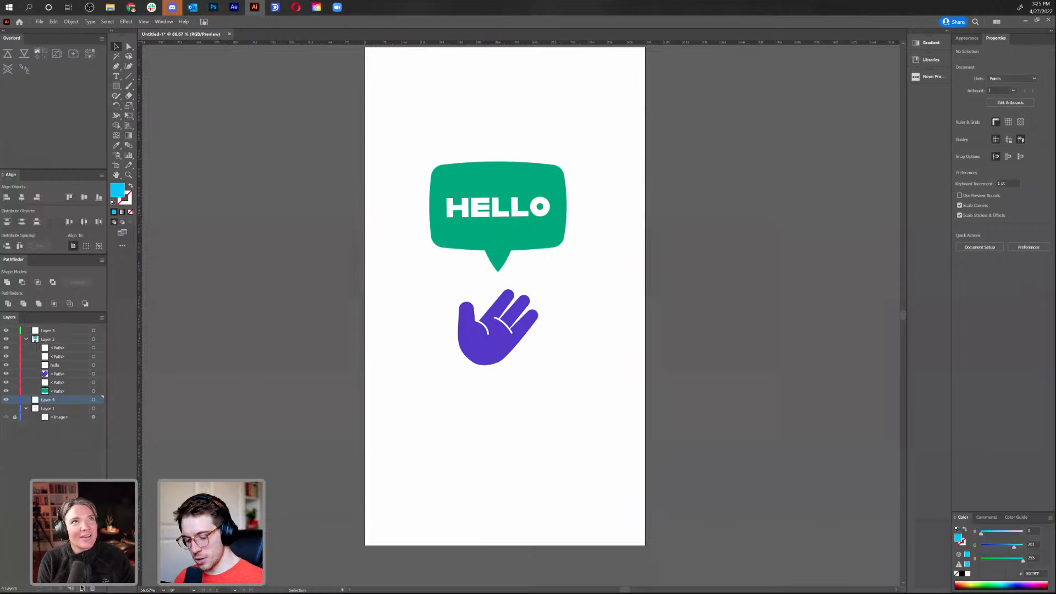
key("ctrl+f")
left_click(15, 399)
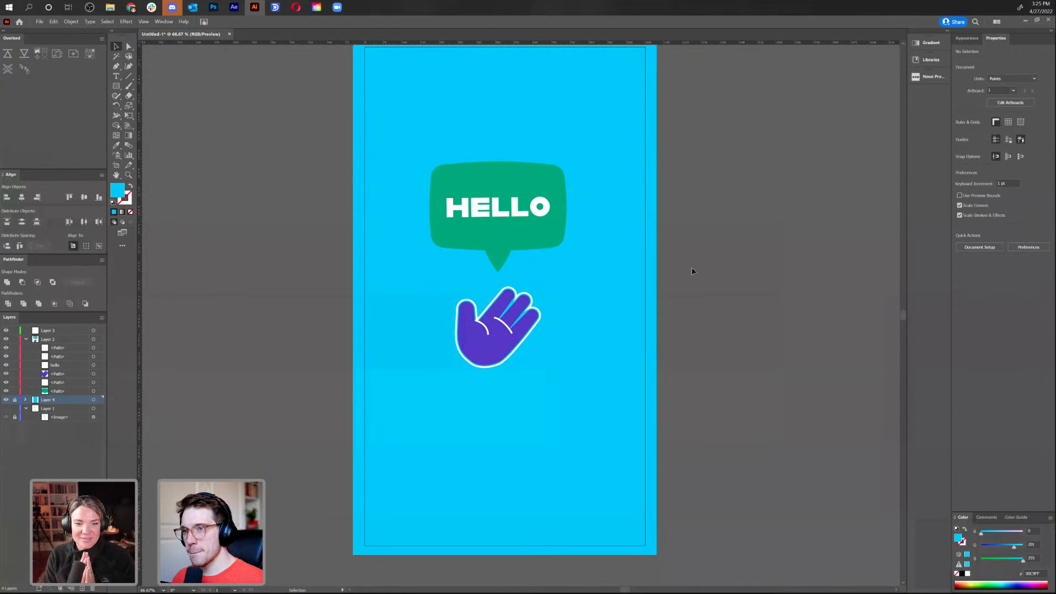
Collapse and hide Layer 2, which contains the speech bubble and hand artwork
scroll(593, 232, "up", 2)
left_click_drag(375, 460, 502, 298)
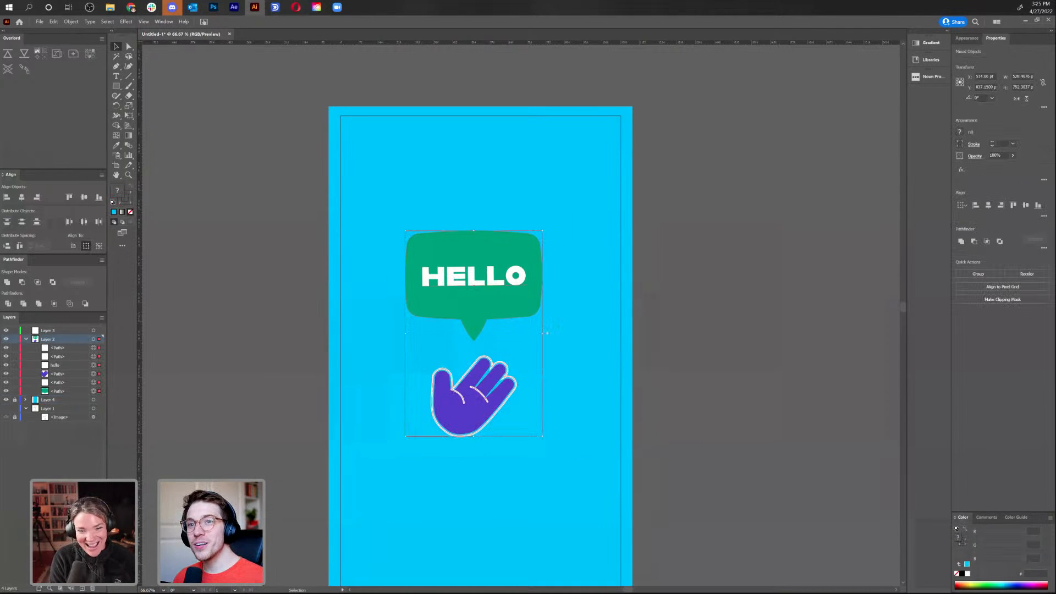
left_click(26, 338)
left_click(6, 339)
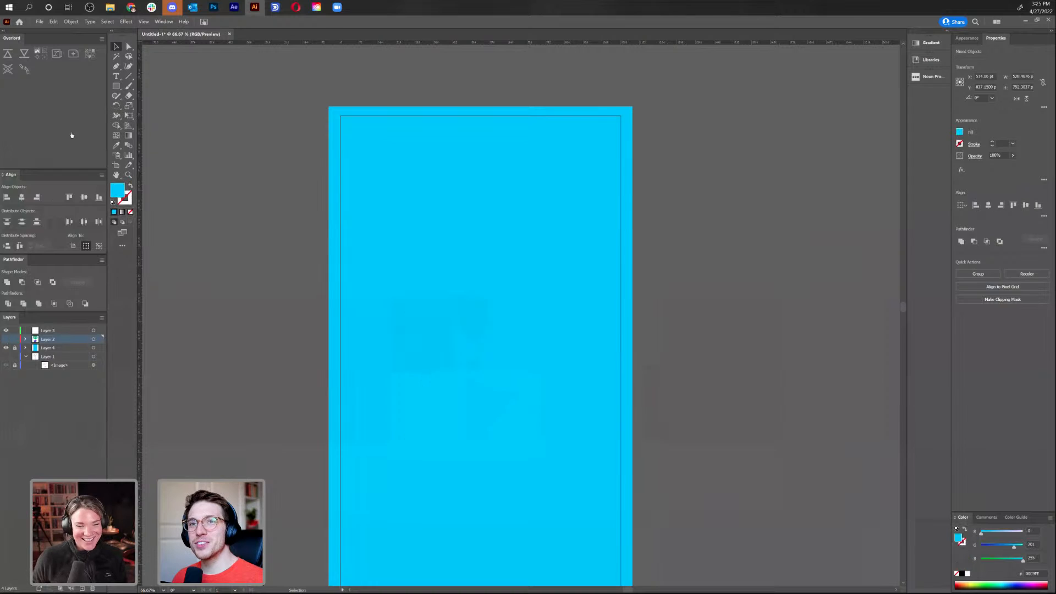
Draw a circle about 430 pt in diameter on Layer 3, in the upper middle of the artboard
left_click_drag(117, 83, 156, 106)
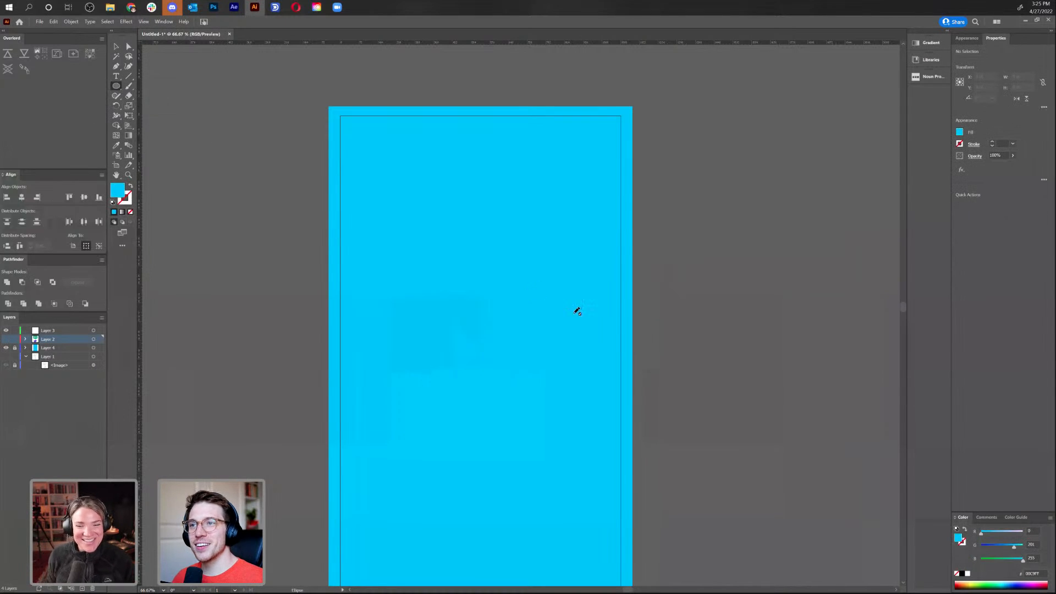
left_click(76, 331)
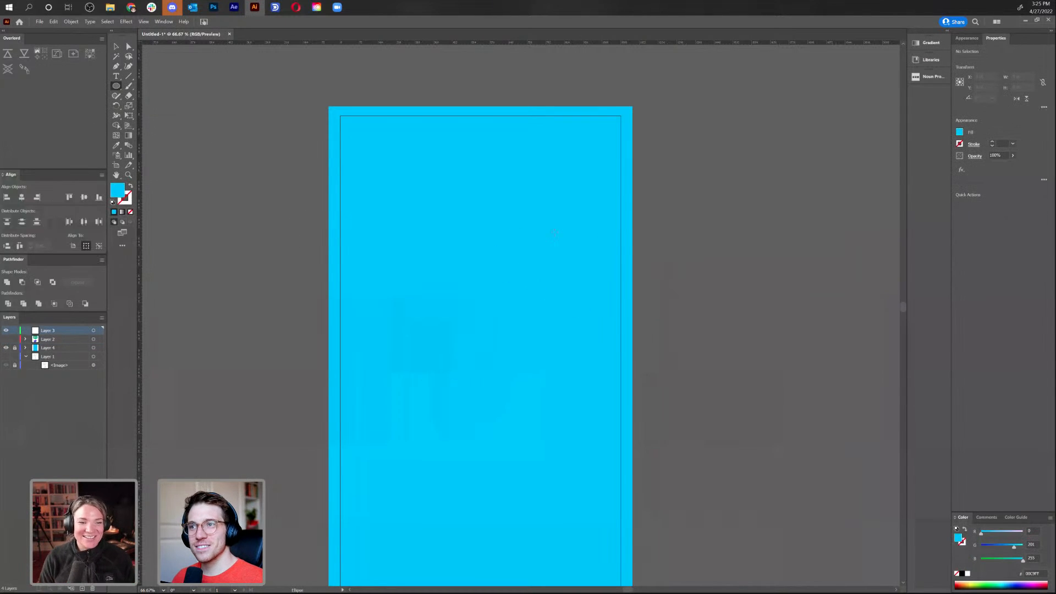
left_click_drag(476, 241, 531, 296)
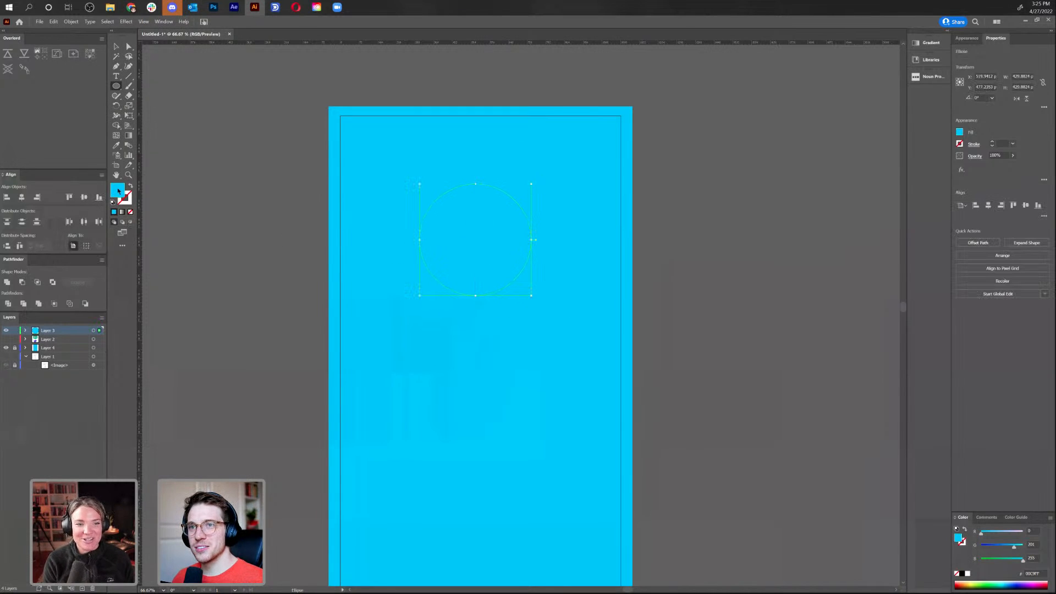
Fill the new circle with dark teal 0A84A0 and move it slightly down the artboard
double_click(118, 191)
left_click(518, 291)
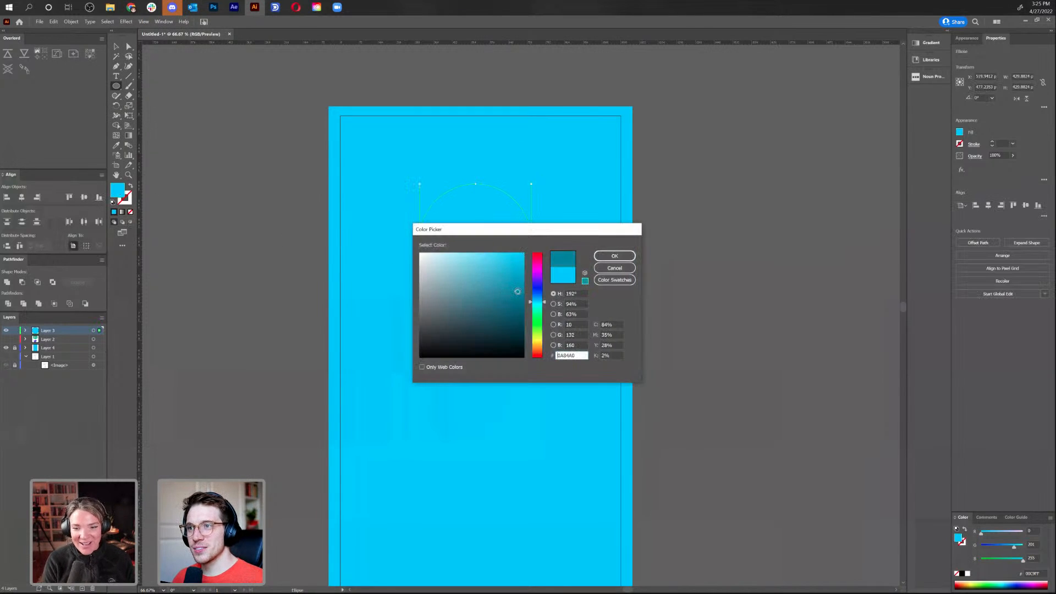
left_click(614, 255)
key("v")
left_click_drag(502, 266, 503, 284)
left_click(567, 378)
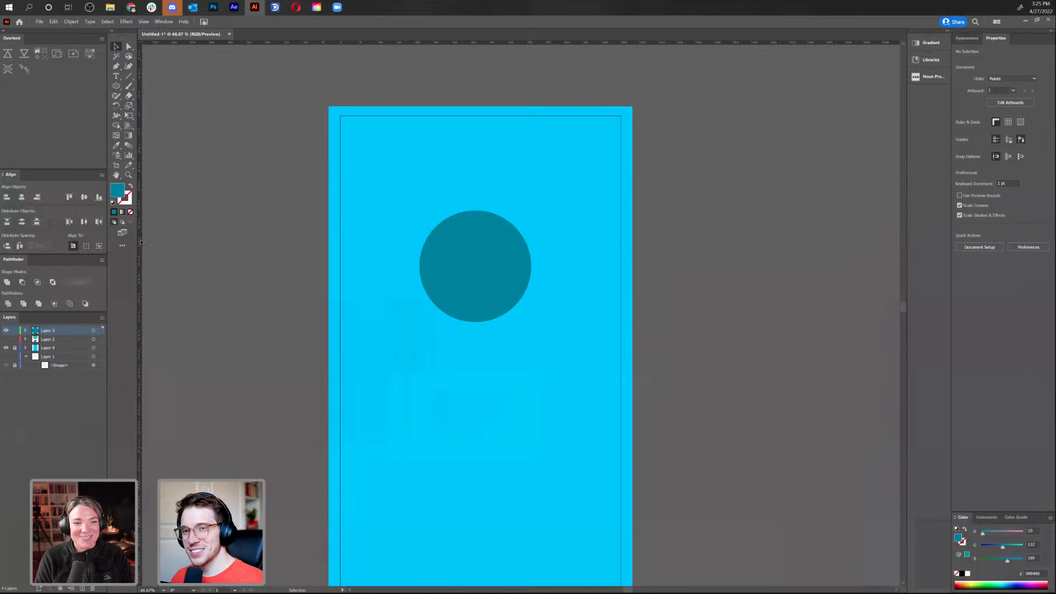
Copy the HELLO text from the speech bubble on Layer 2, switching visibility to that layer and back to Layer 3
left_click(6, 339)
left_click(6, 330)
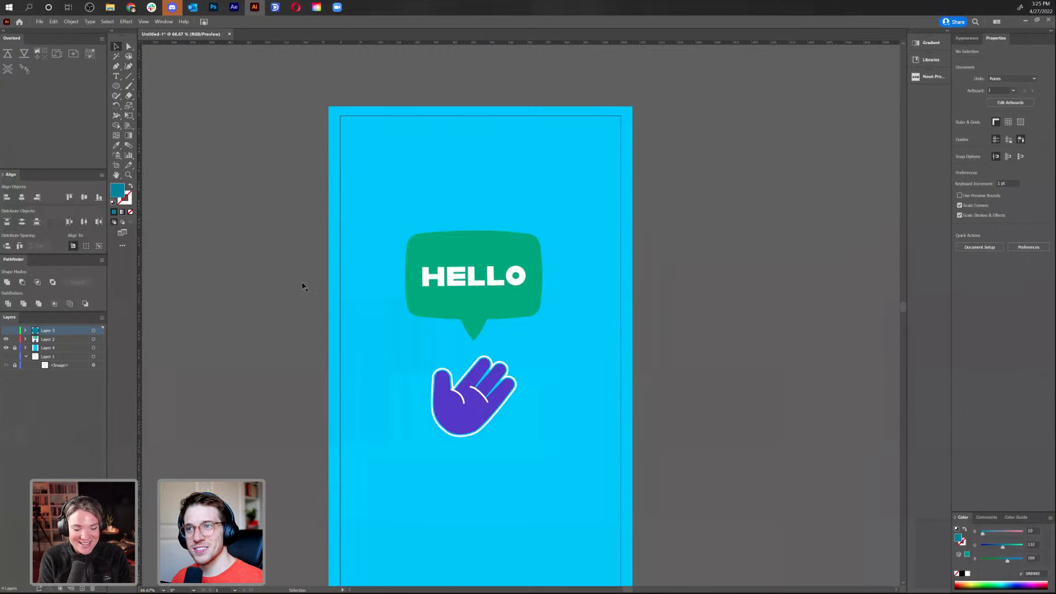
left_click(476, 279)
double_click(476, 279)
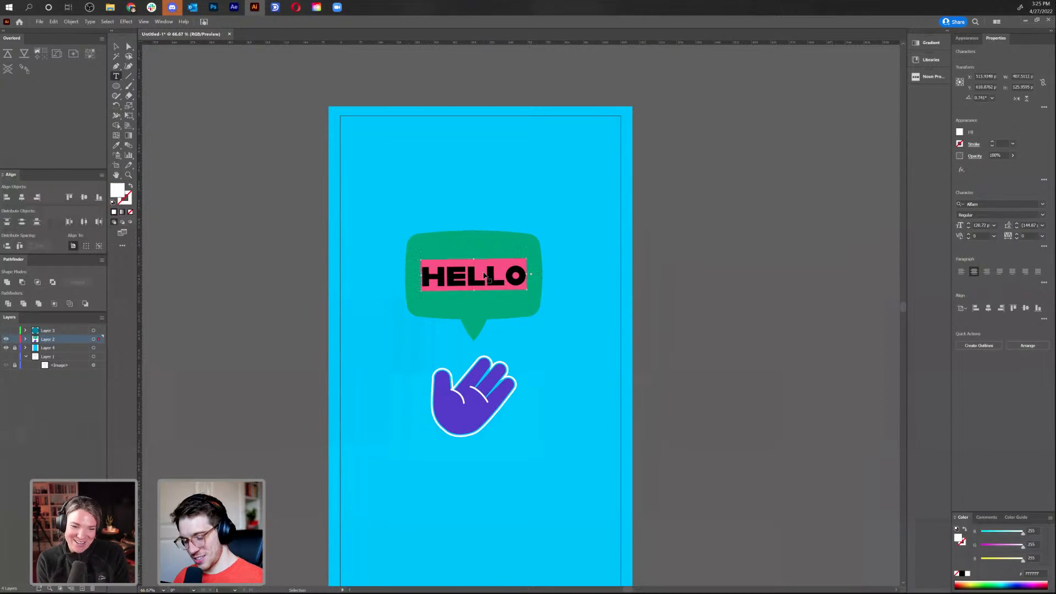
left_click(6, 339)
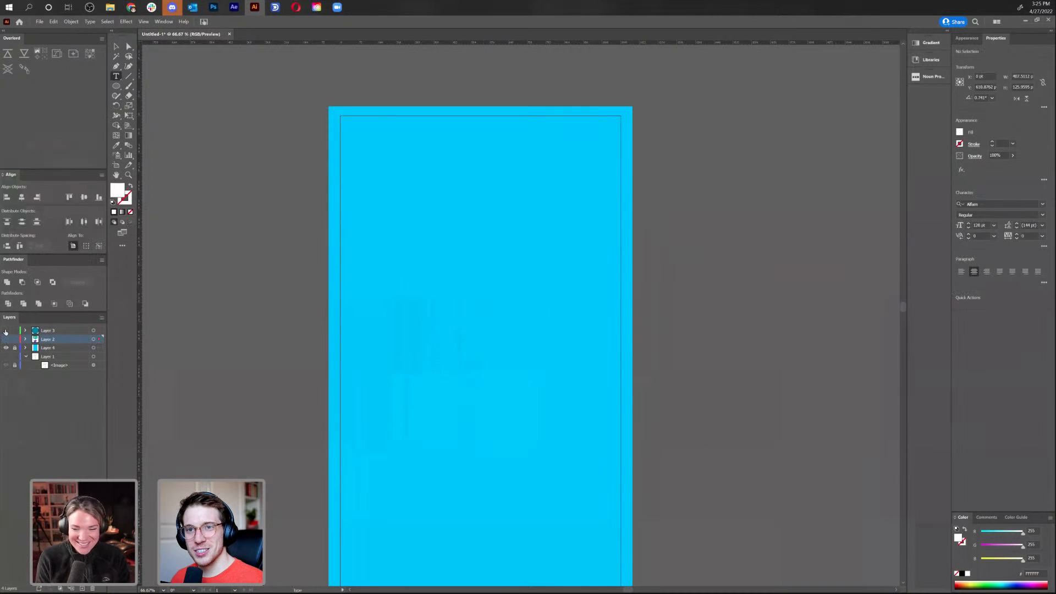
left_click(6, 329)
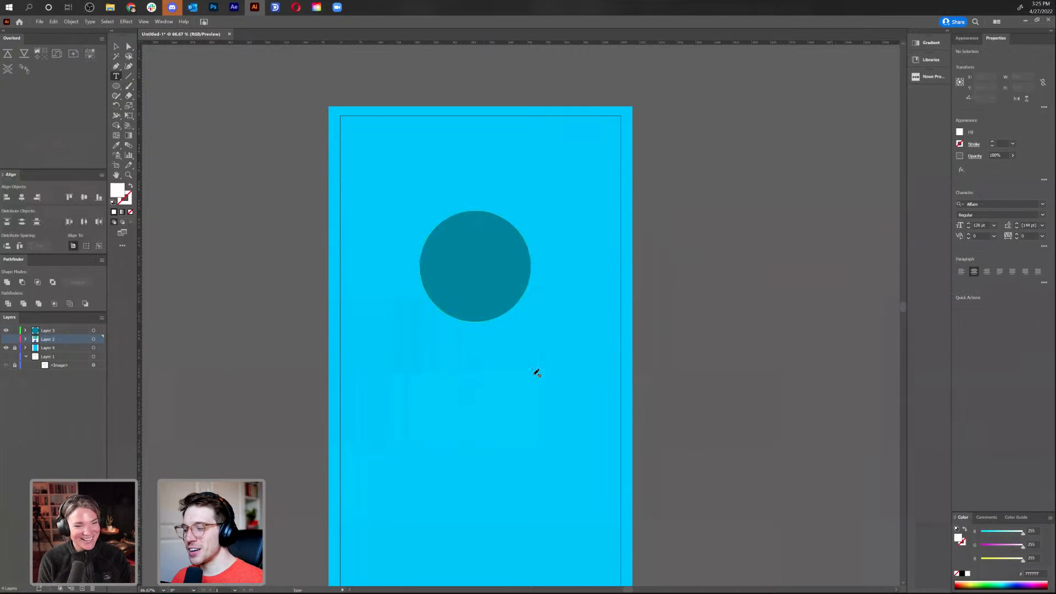
Add the white HELLO text to Layer 3, centre it horizontally on the artboard and position it just below the circle
left_click(61, 331)
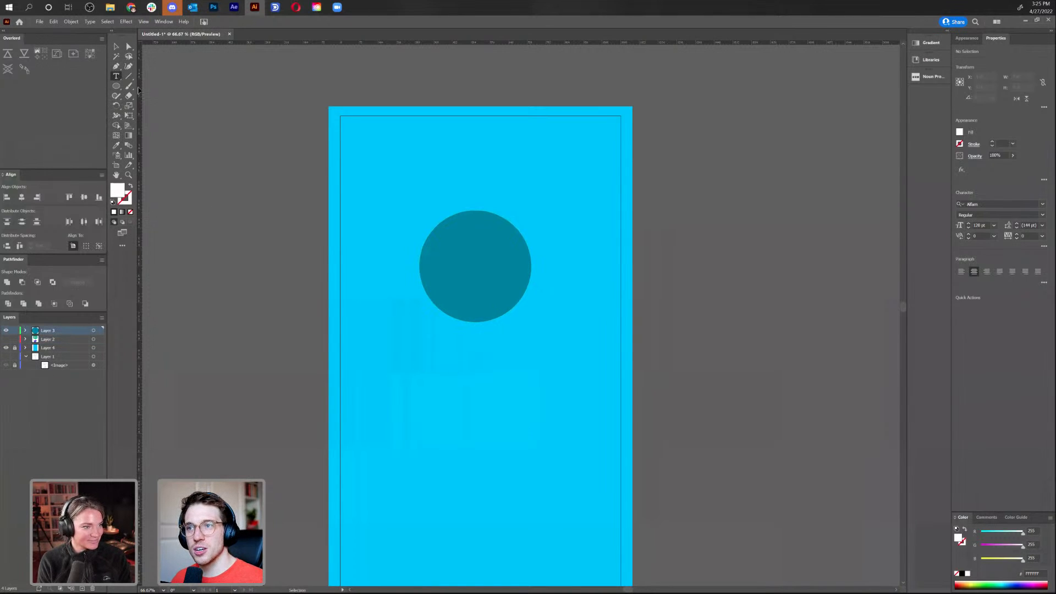
left_click(460, 363)
type("HELLO")
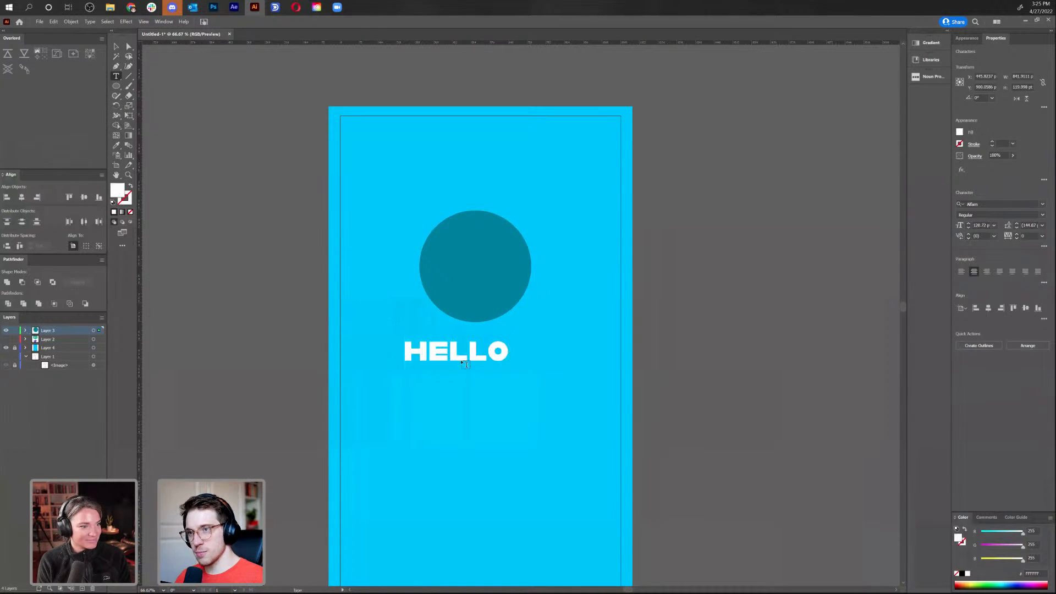
key("Escape")
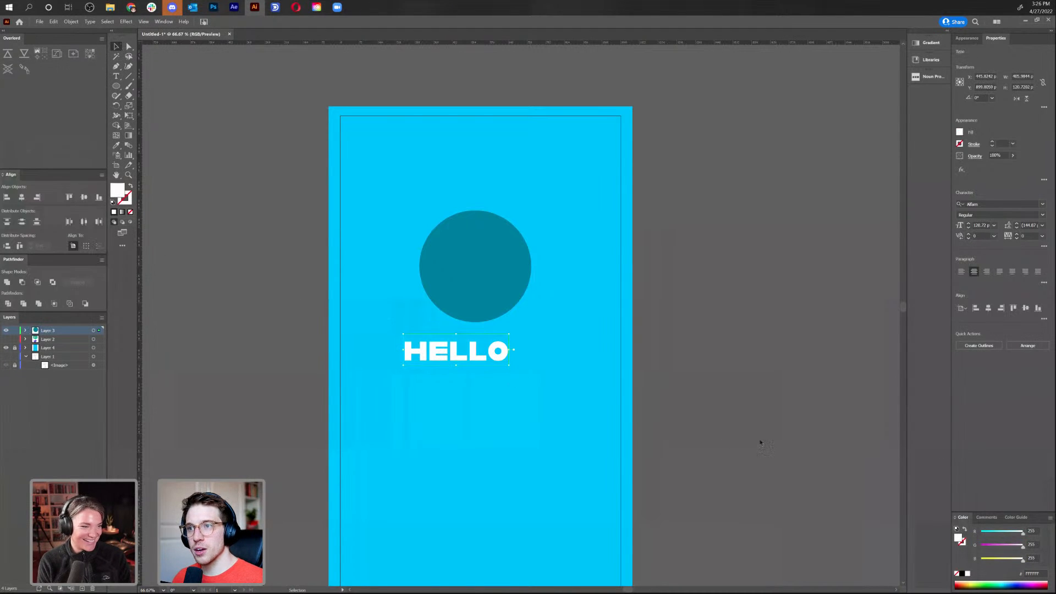
left_click(988, 307)
left_click_drag(499, 349, 499, 341)
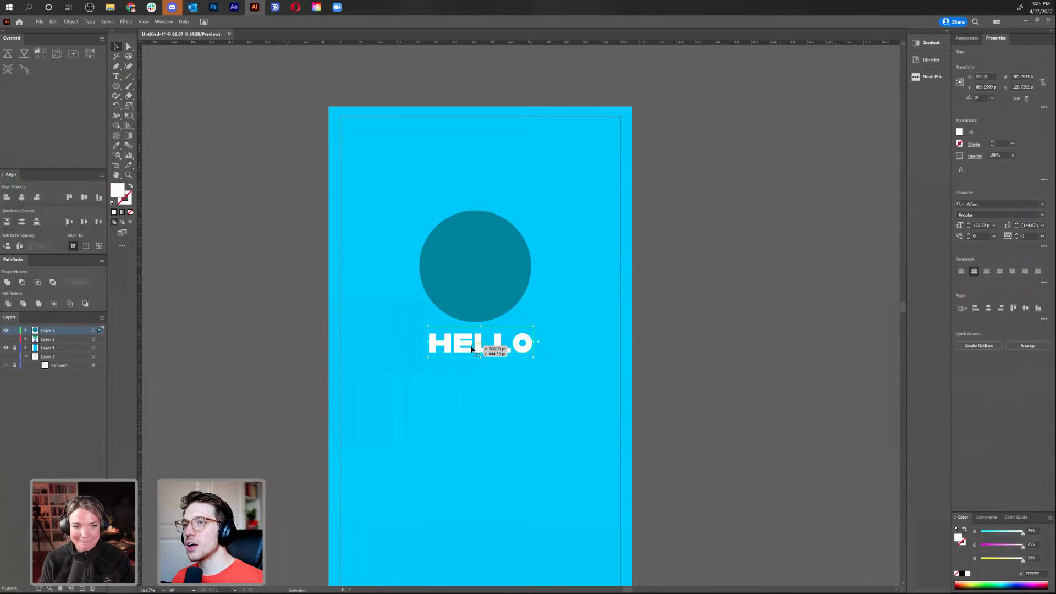
Show Layer 2 in place of Layer 3, try moving part of the hand, and undo the move
left_click(6, 330)
left_click(6, 339)
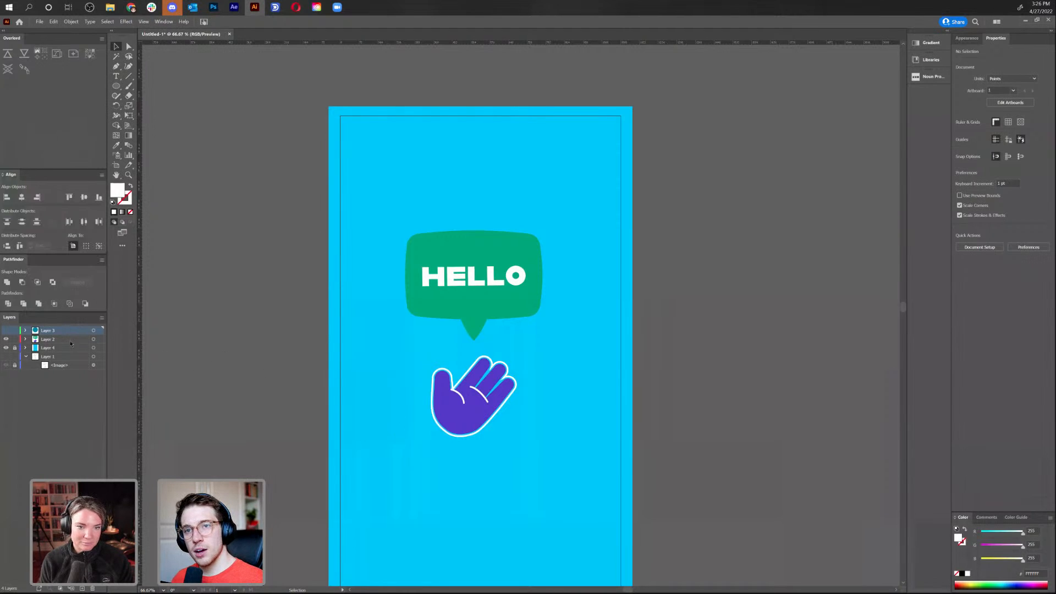
left_click(87, 340)
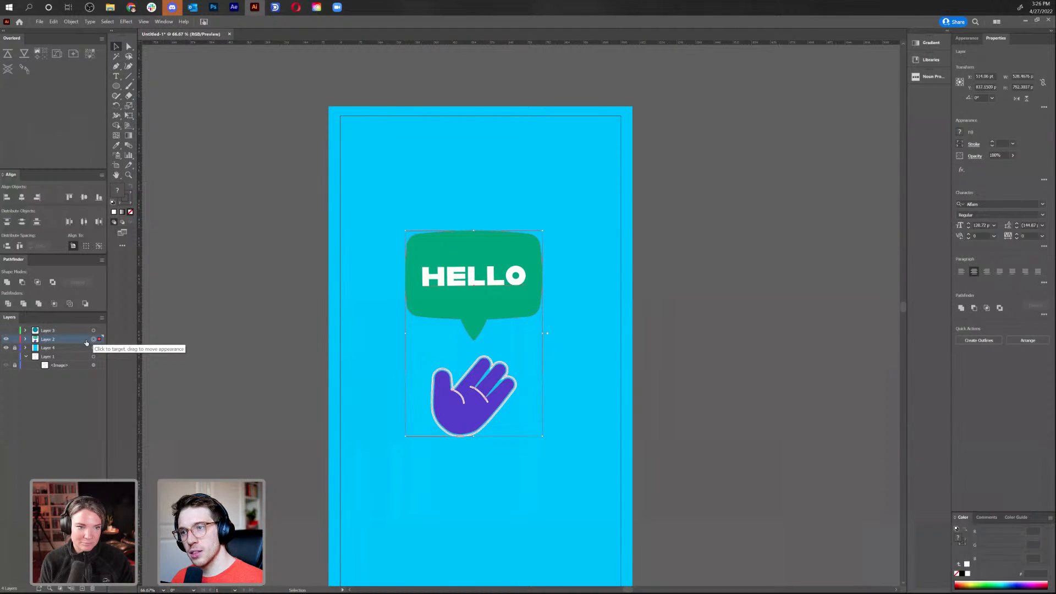
left_click(547, 367)
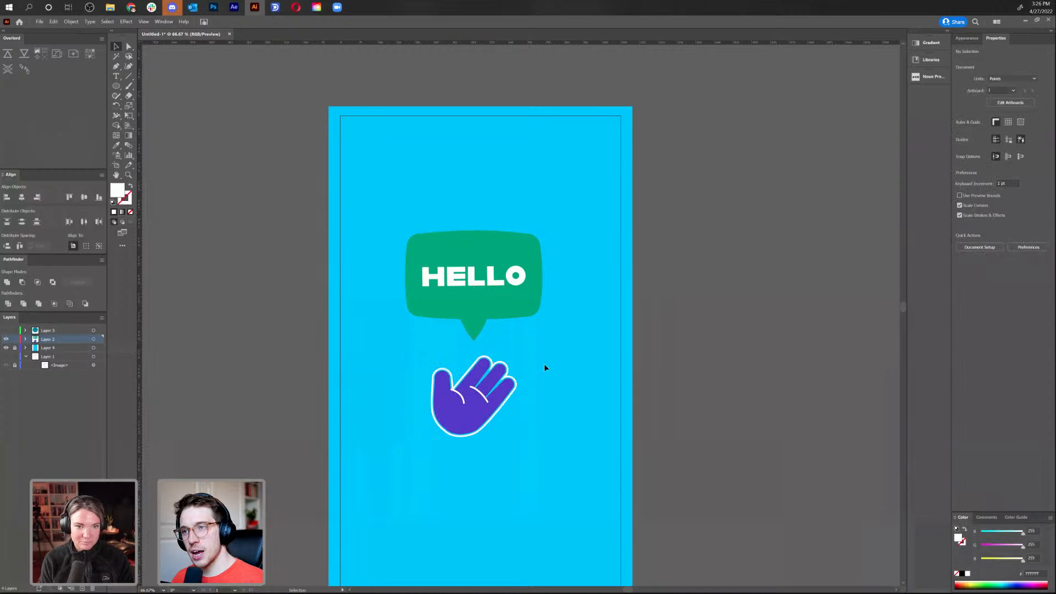
left_click_drag(402, 466, 487, 386)
left_click_drag(464, 421, 441, 410)
key("ctrl+z")
left_click(569, 387)
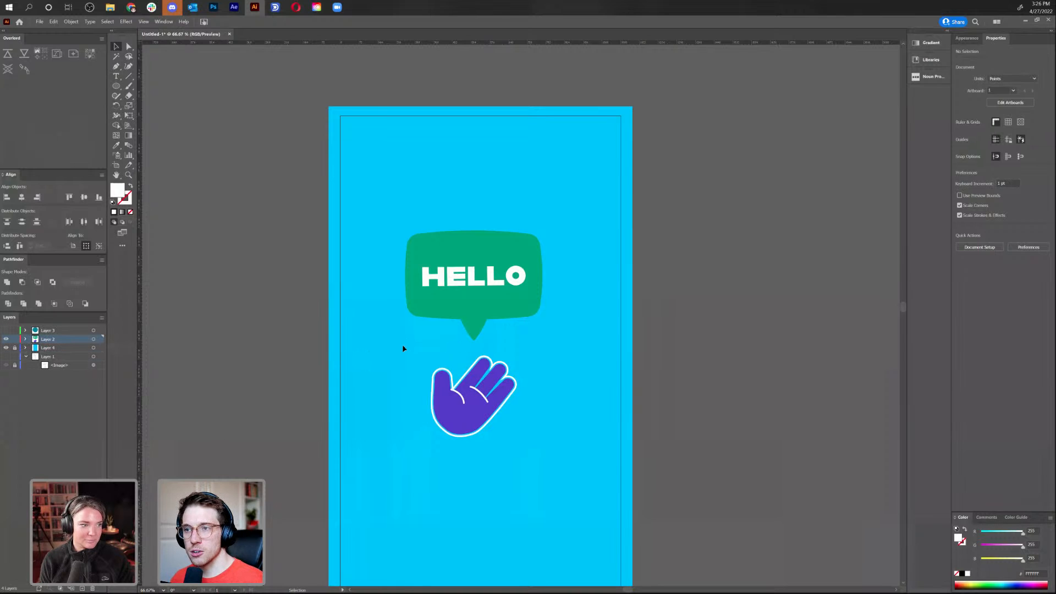
Select the hand and bubble artwork on Layer 2, and switch visibility back to Layer 3
left_click_drag(400, 344, 554, 454)
left_click(539, 459)
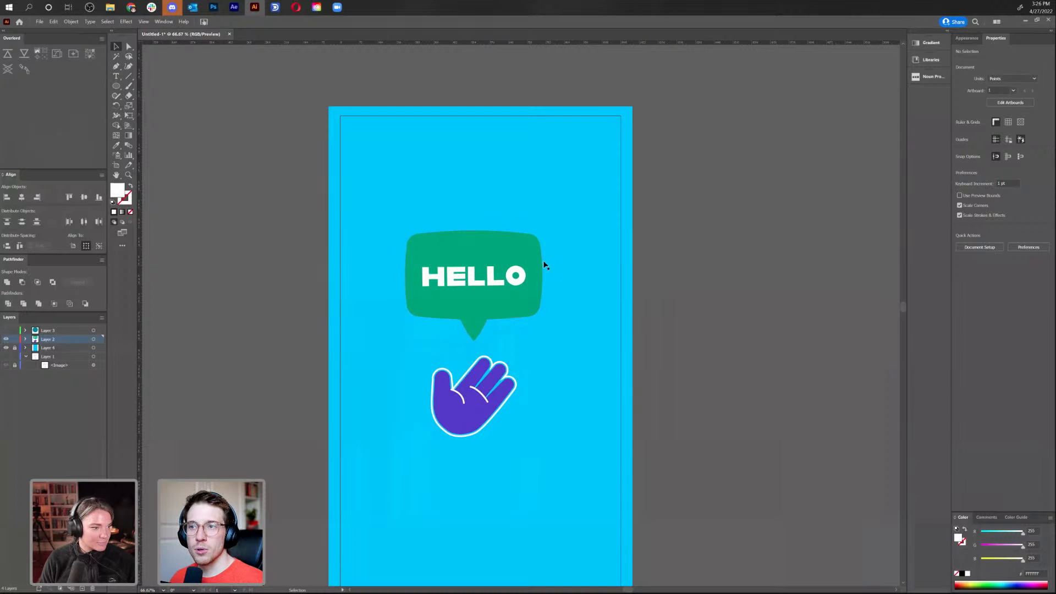
key("a")
key("ctrl+a")
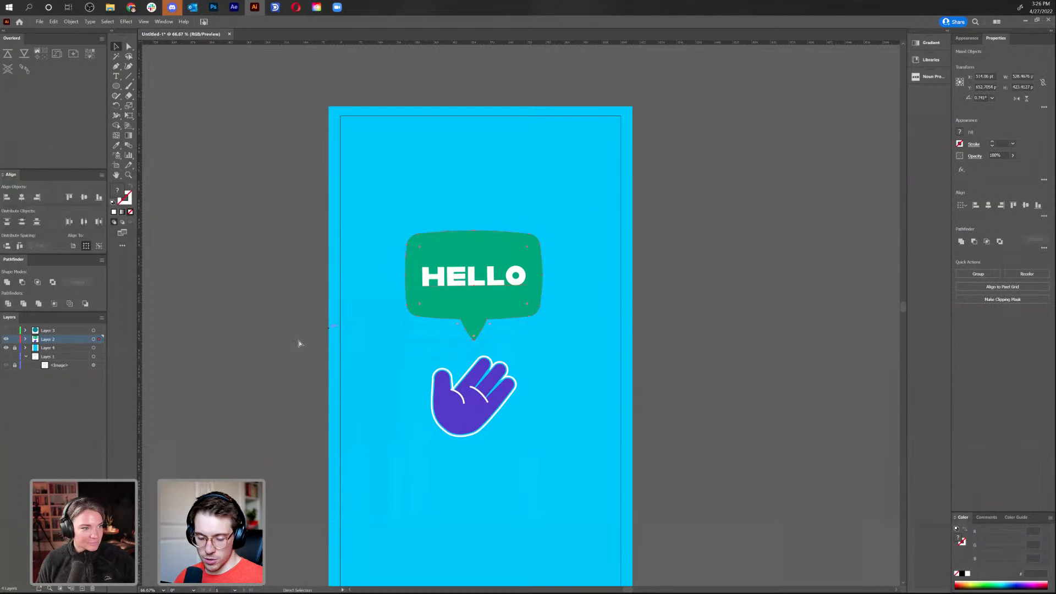
left_click(5, 339)
left_click(5, 330)
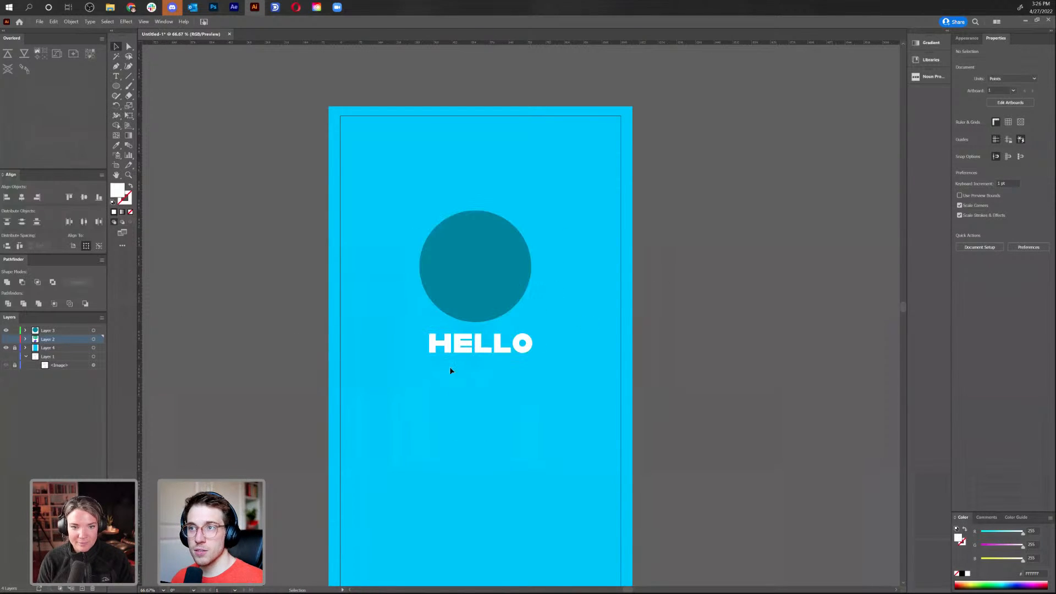
Save the document as Story-SelfPromo.ai with Illustrator 2020 compatibility and the default options
key("ctrl")
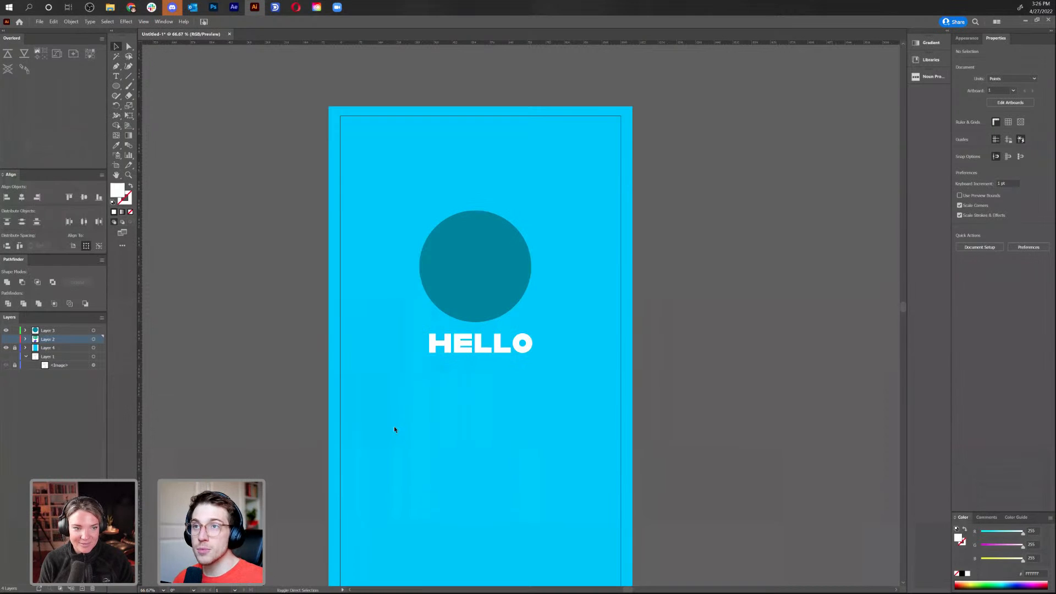
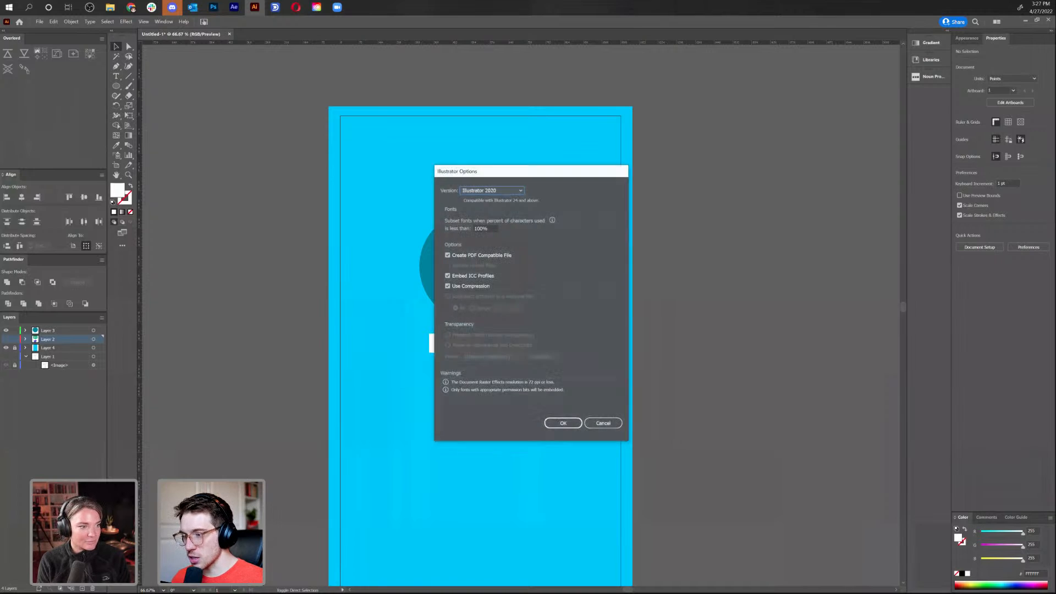
left_click(564, 422)
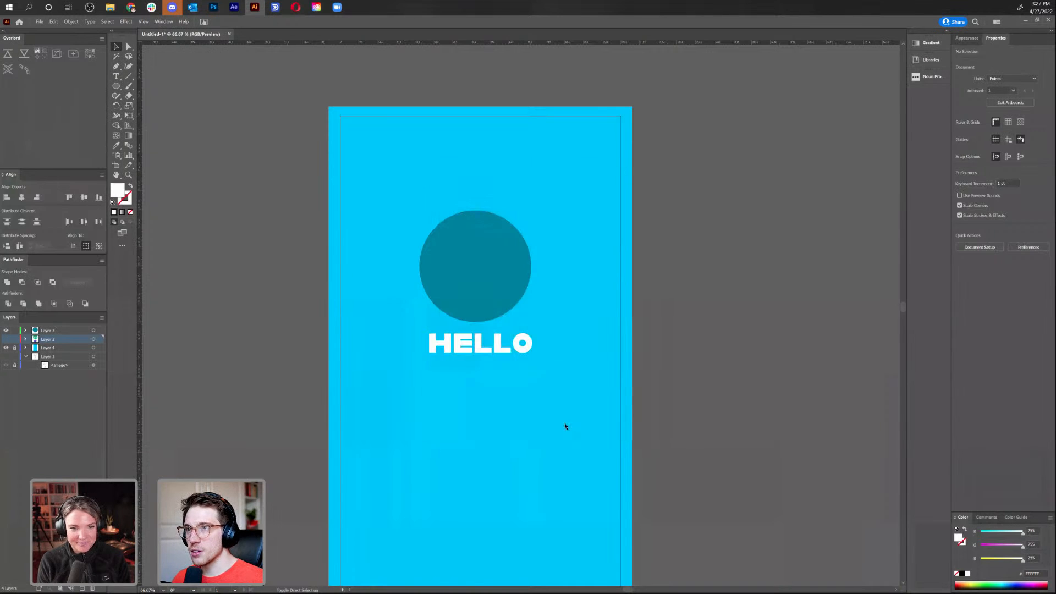
Centre the teal circle horizontally on the artboard, above the HELLO text
left_click(498, 285)
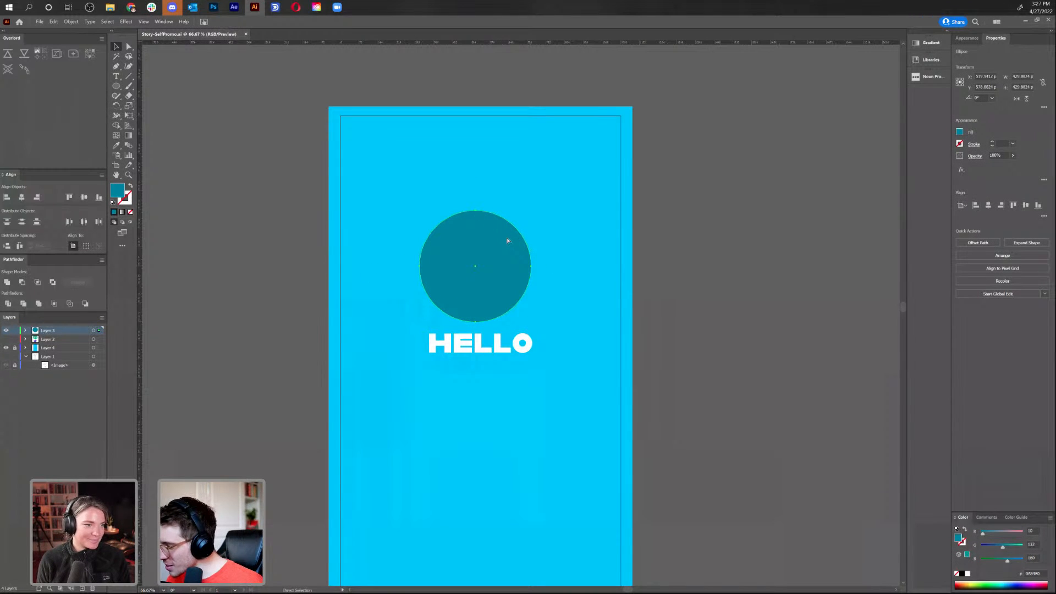
key("v")
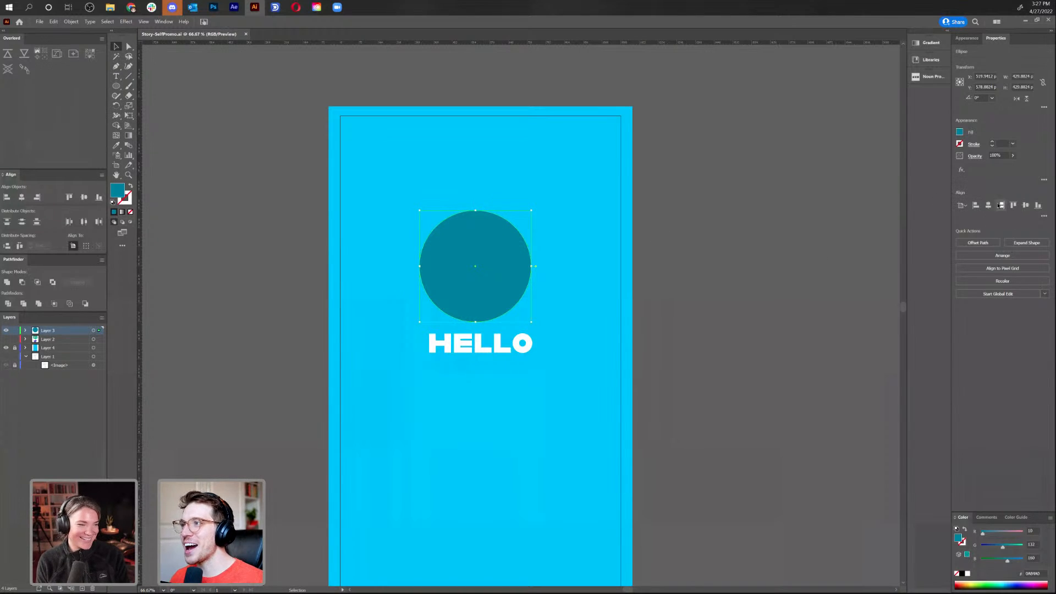
left_click(988, 205)
left_click(495, 344)
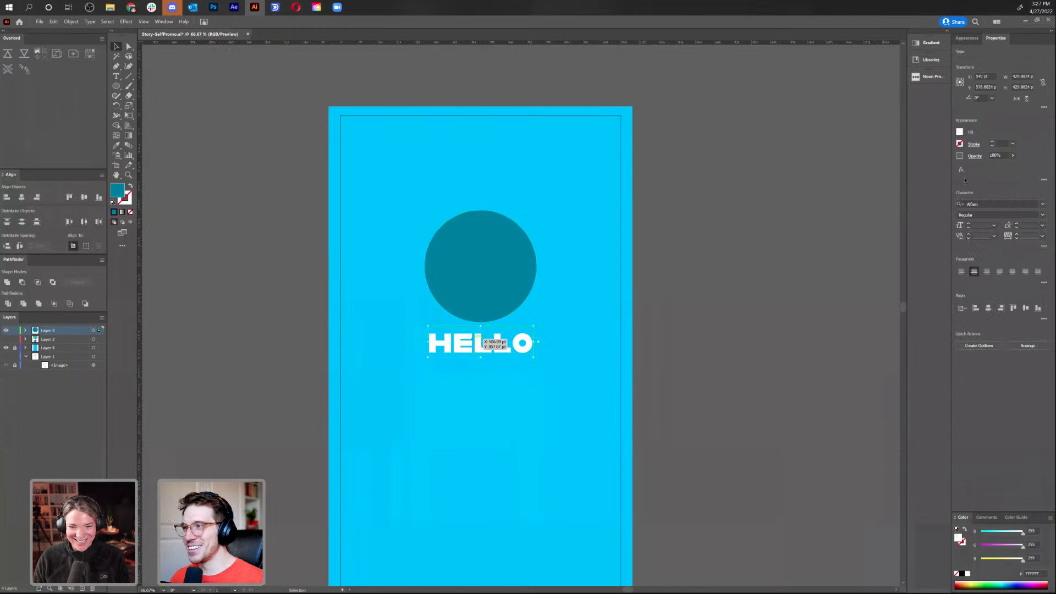
left_click(464, 292)
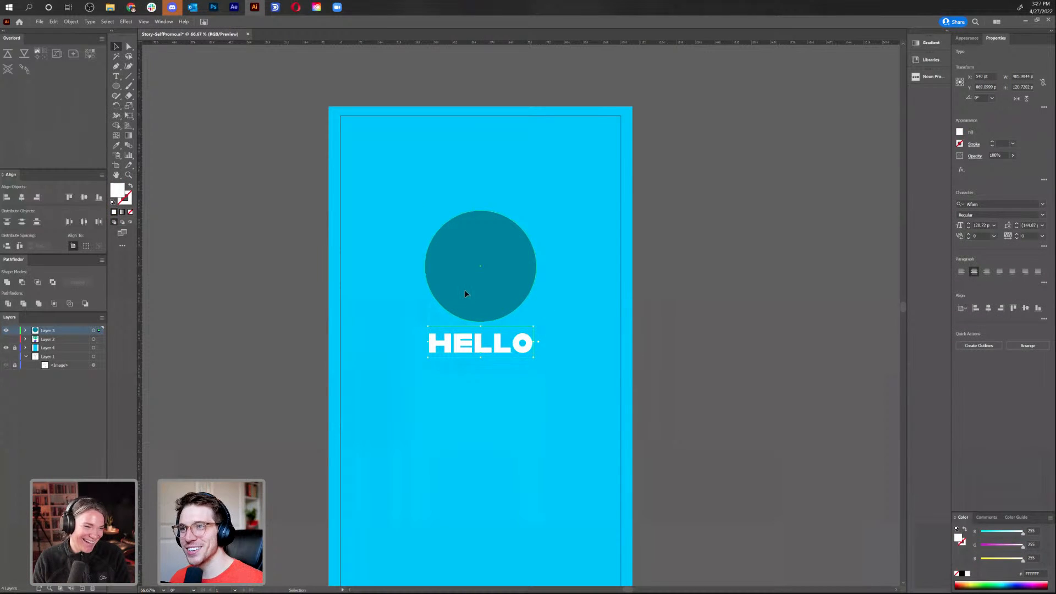
left_click(737, 252)
Duplicate the teal circle in place and scale the copy up to about 501 pt in diameter
left_click(525, 264)
key("s")
left_click_drag(540, 341, 547, 354)
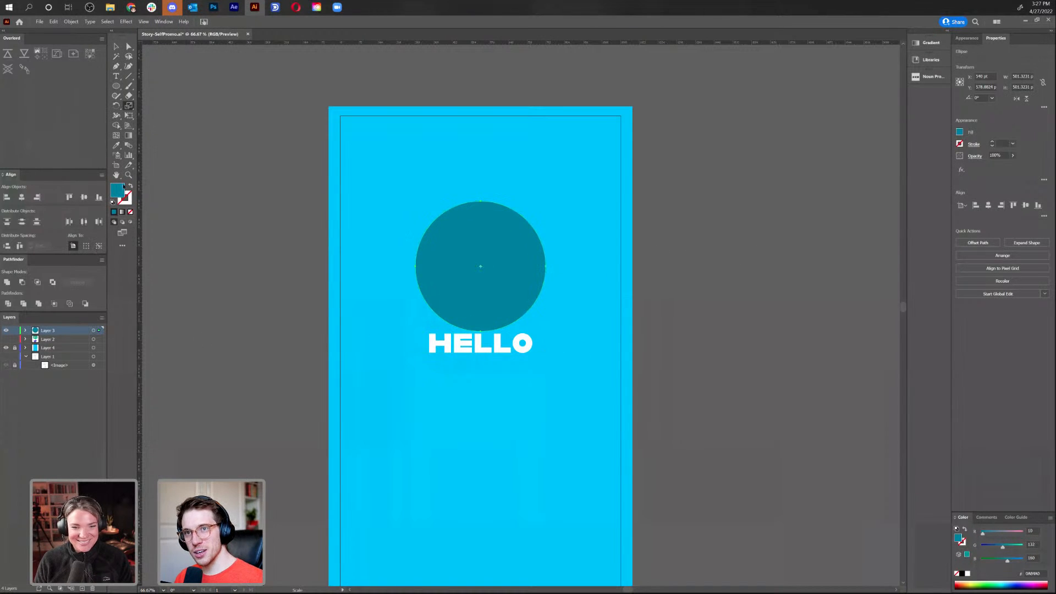
Turn the larger circle into an outline with no fill and a 4 pt white stroke
key("shift+x")
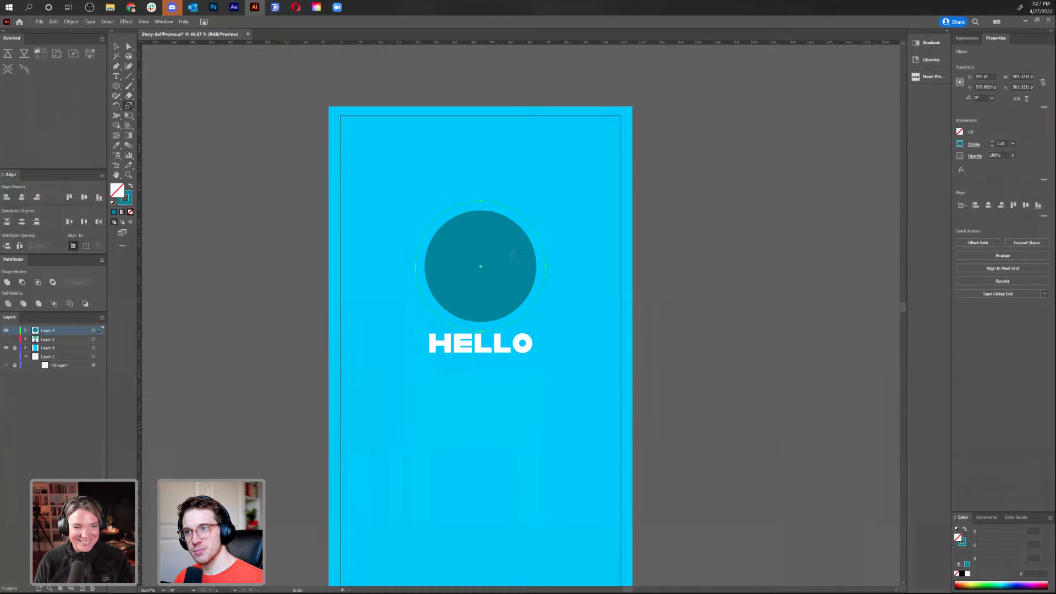
left_click(993, 142)
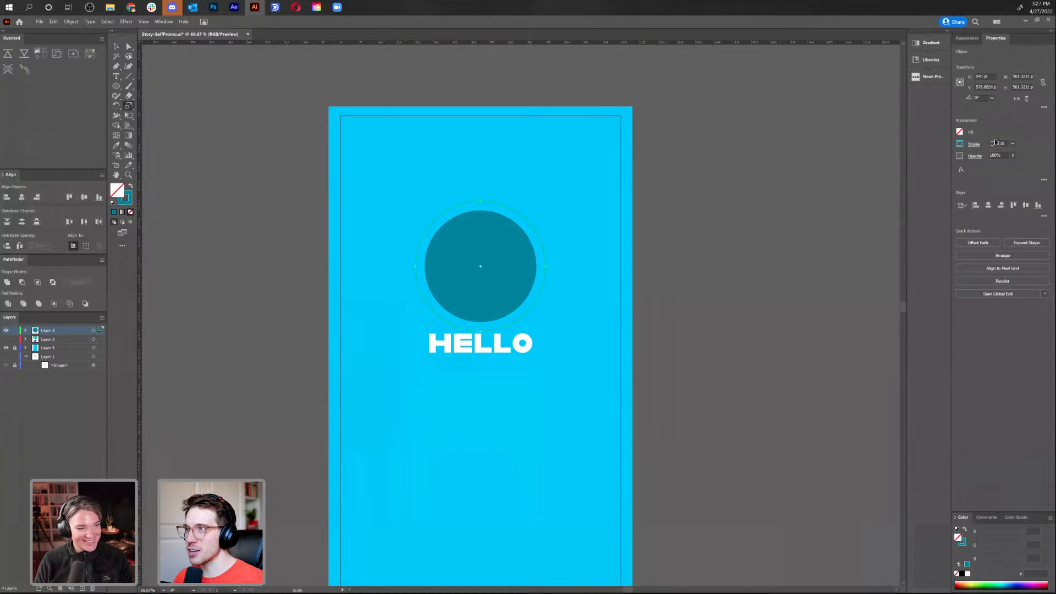
left_click(992, 141)
left_click(992, 142)
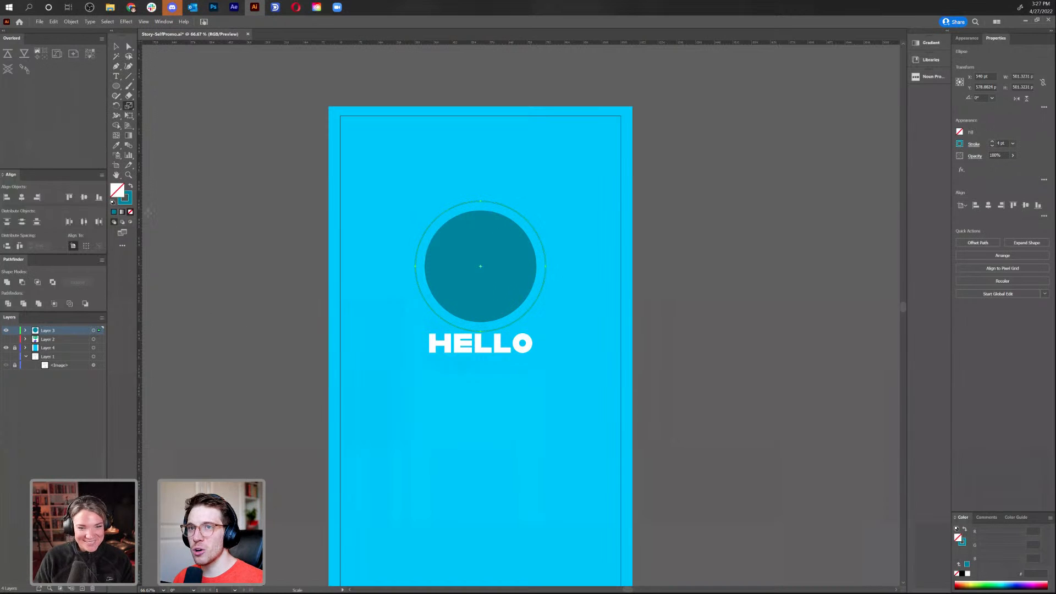
double_click(125, 197)
left_click_drag(416, 255, 415, 252)
left_click(610, 255)
Scale the white ring down to about 463 pt around the teal circle and move the HELLO text slightly down
key("v")
key("s")
left_click_drag(594, 435, 582, 420)
key("v")
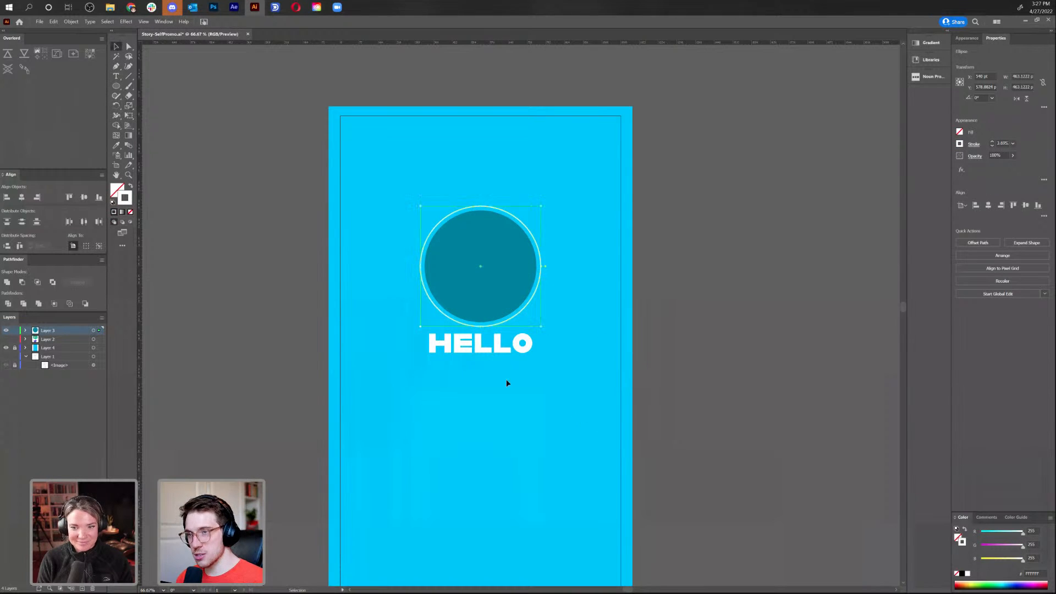
left_click_drag(512, 347, 514, 351)
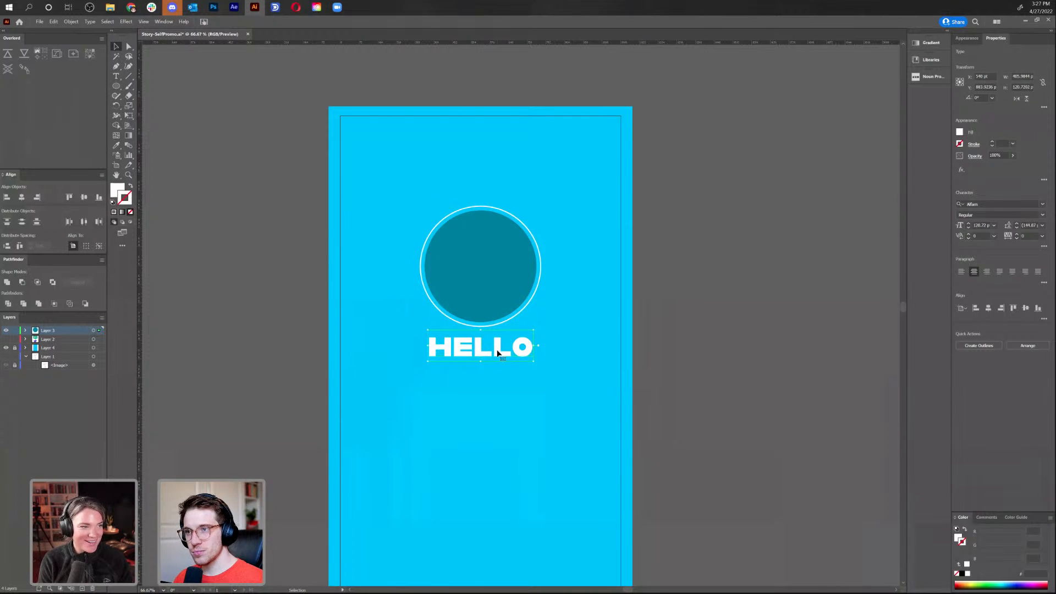
Filter the font list to sans serif faces and set the HELLO text in Druk Medium Italic
left_click(1041, 204)
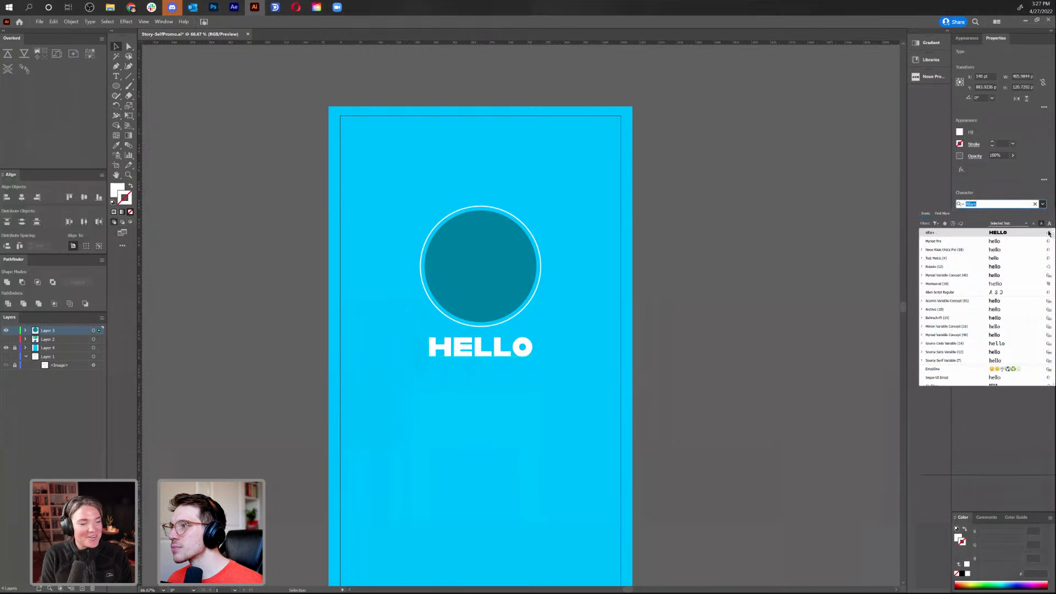
left_click(935, 223)
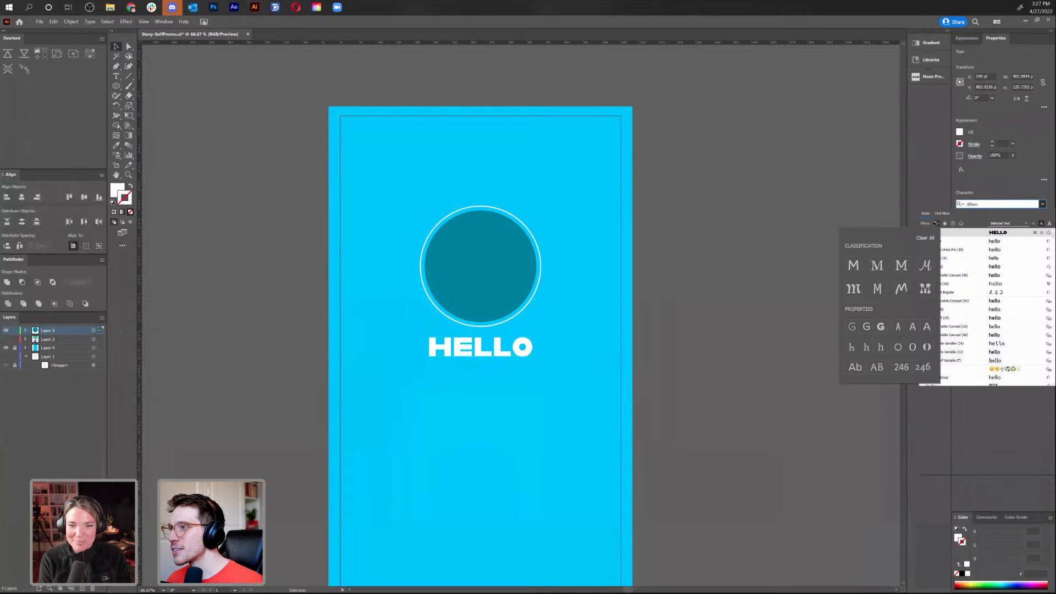
left_click(853, 266)
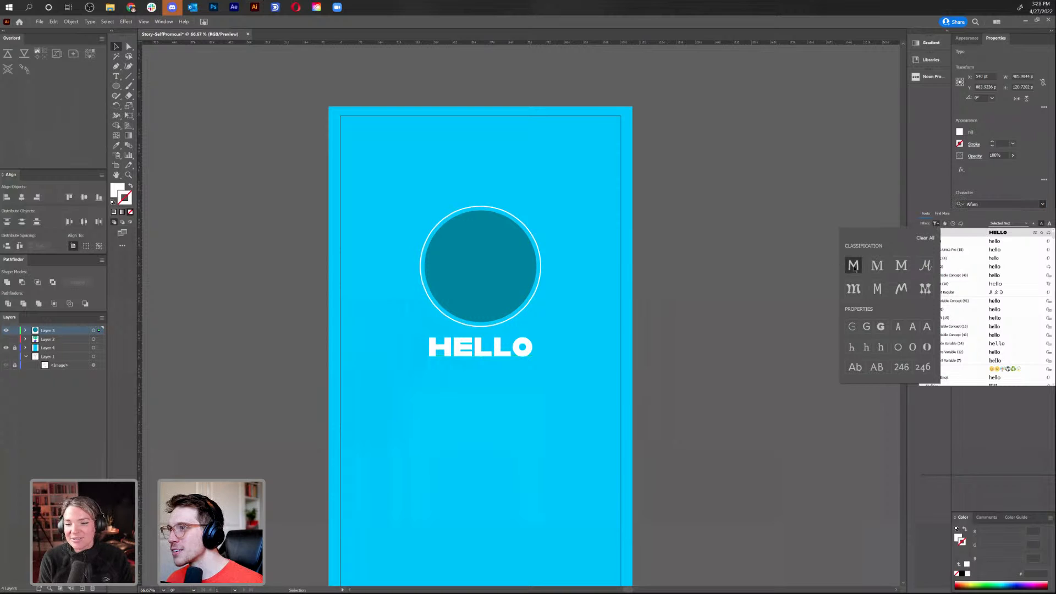
left_click(976, 226)
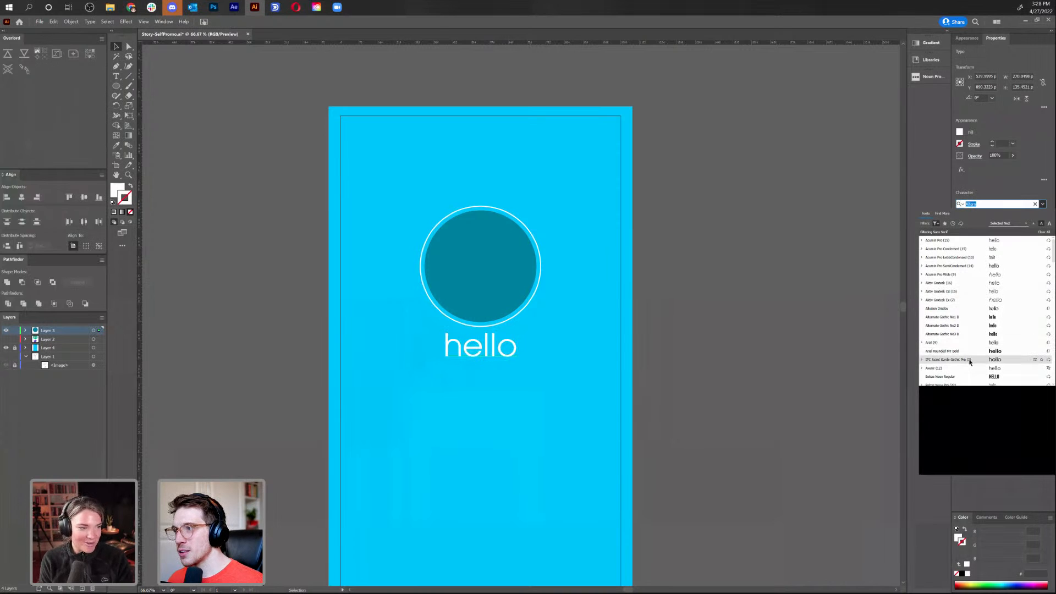
scroll(970, 362, "down", 1)
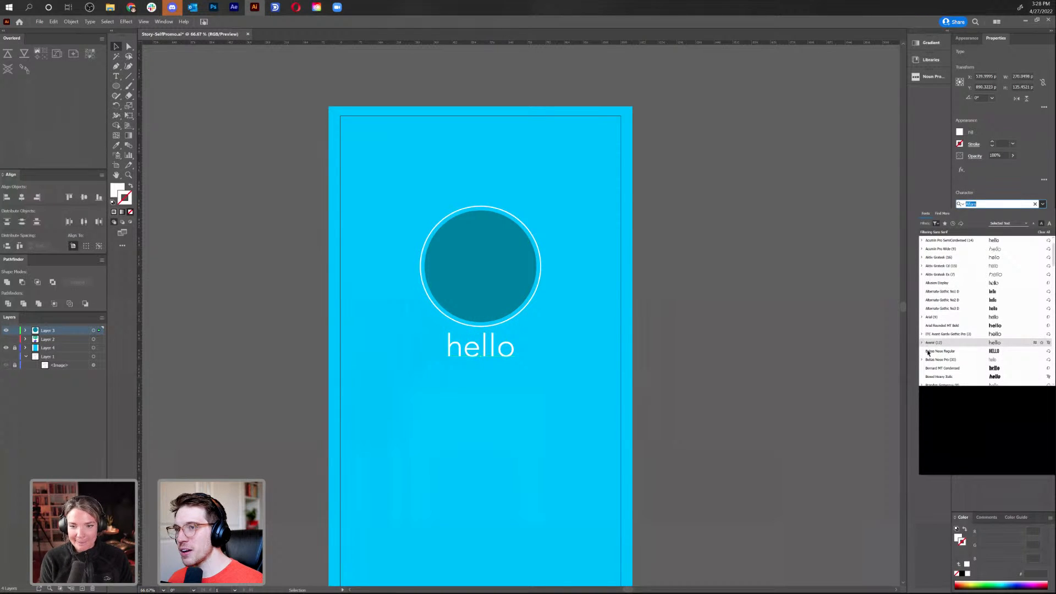
scroll(935, 350, "down", 1)
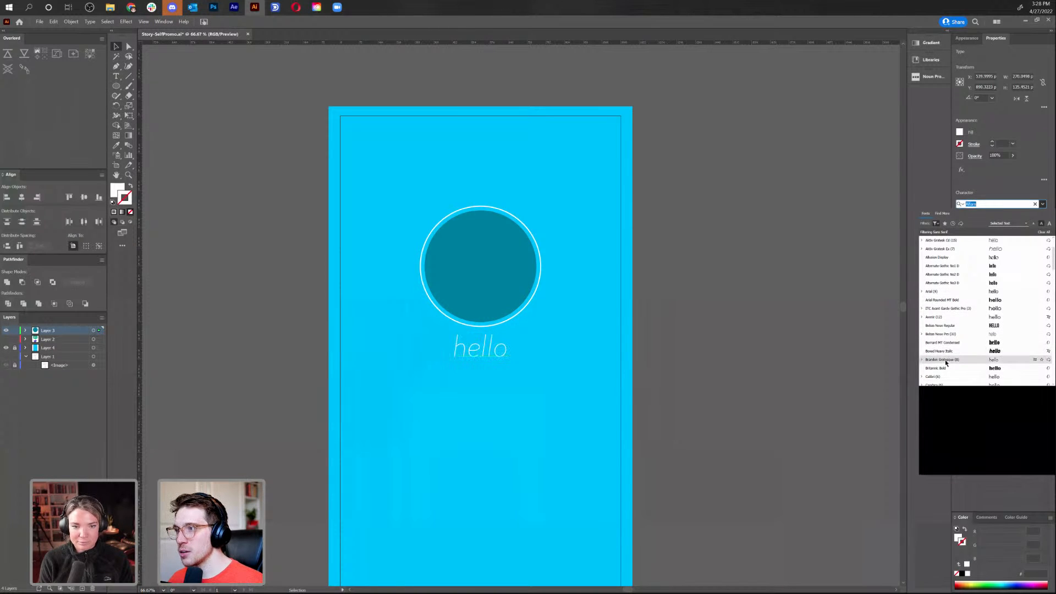
scroll(945, 330, "down", 2)
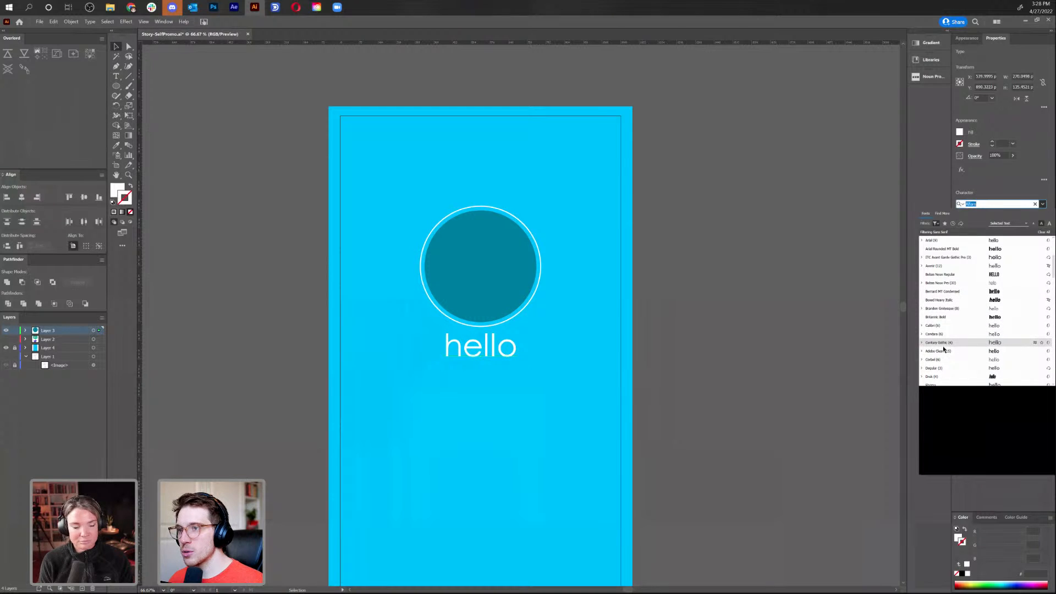
scroll(943, 361, "down", 1)
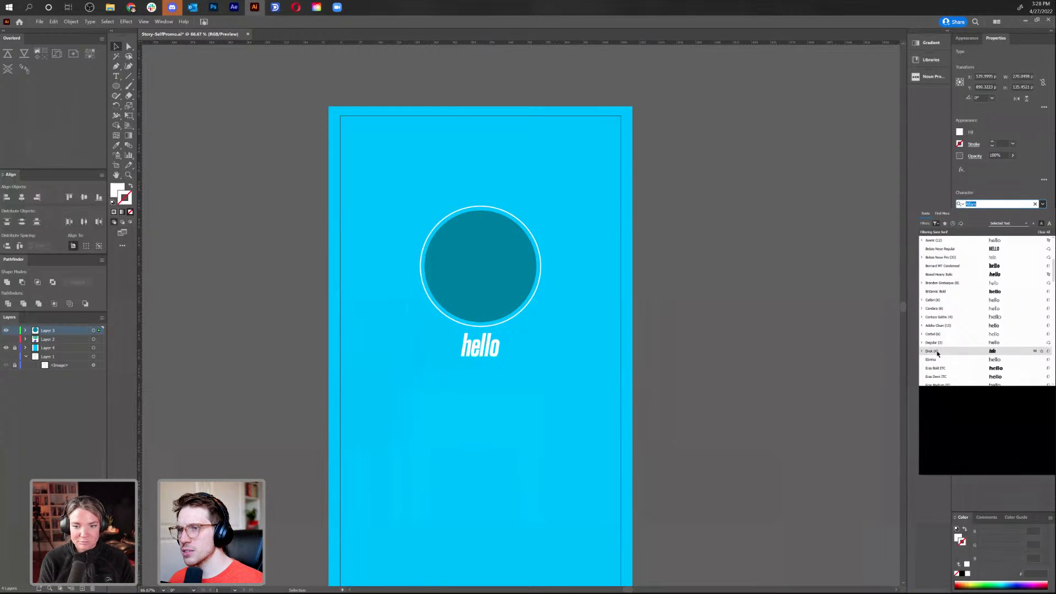
left_click(938, 353)
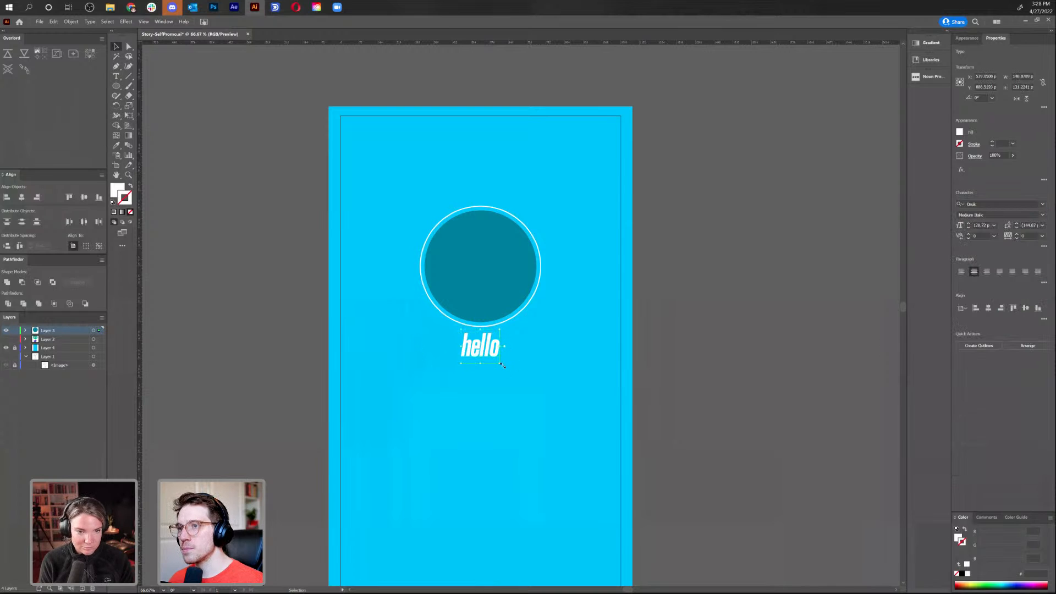
Scale the hello text up to about 155 pt and widen its tracking to 40
mouse_move(500, 363)
left_mouse_down()
mouse_move(532, 377)
mouse_move(505, 367)
left_mouse_up()
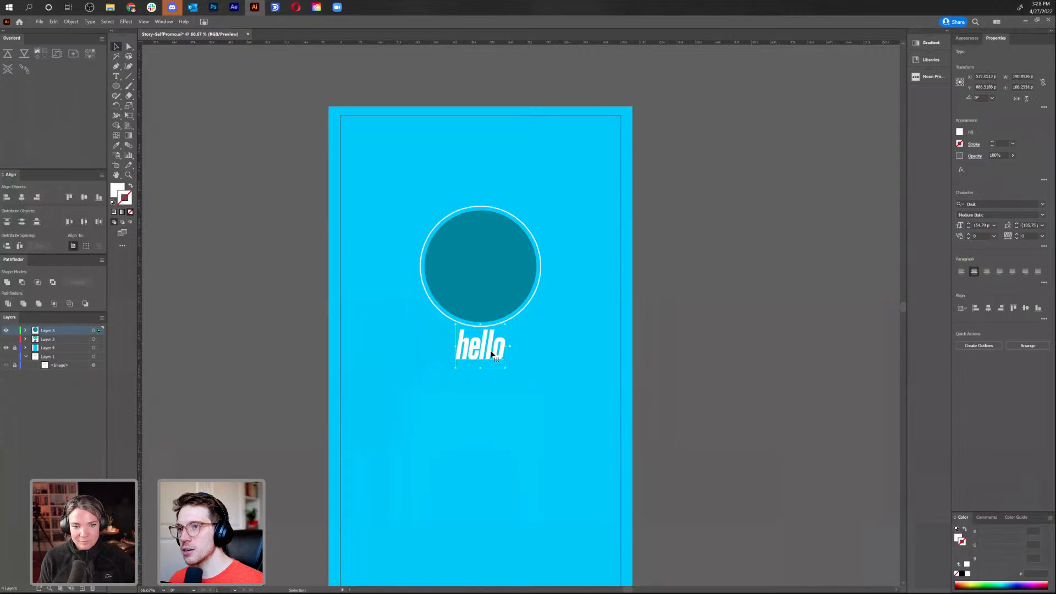
double_click(490, 350)
key("ctrl+a")
key("alt+Right")
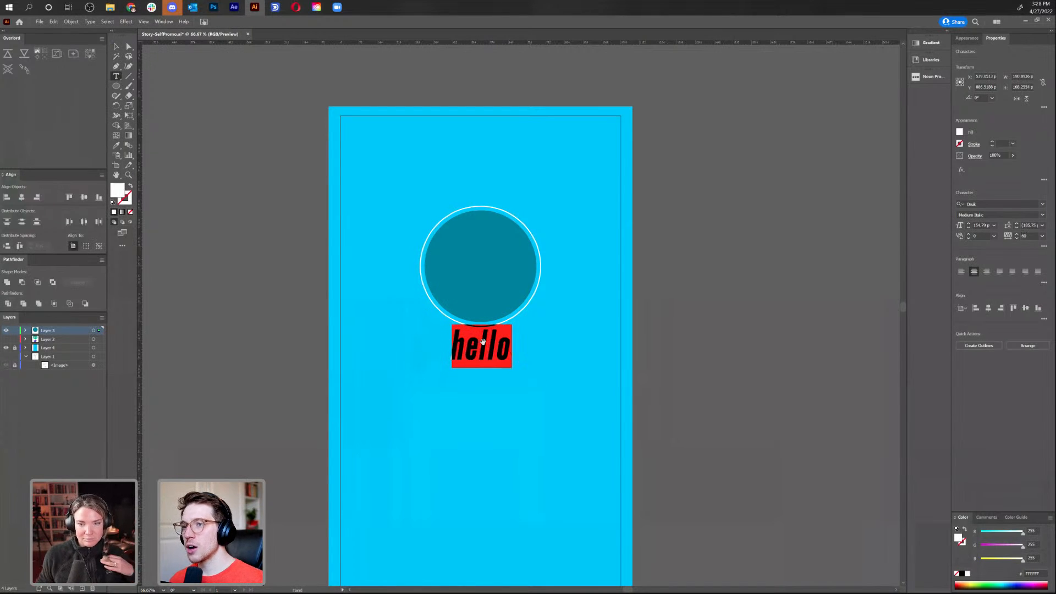
key("alt+Right")
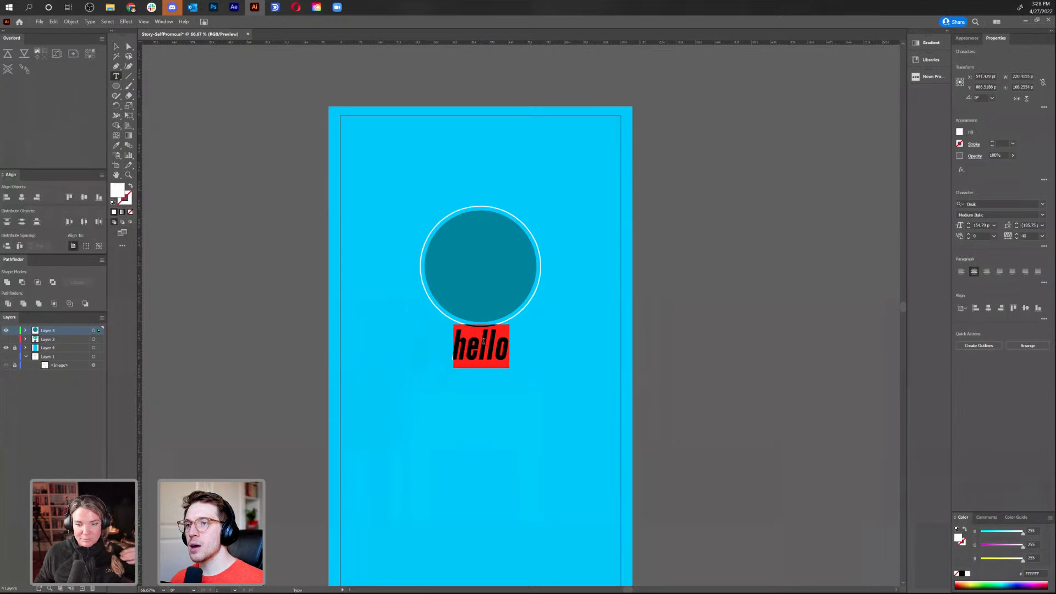
left_click(116, 47)
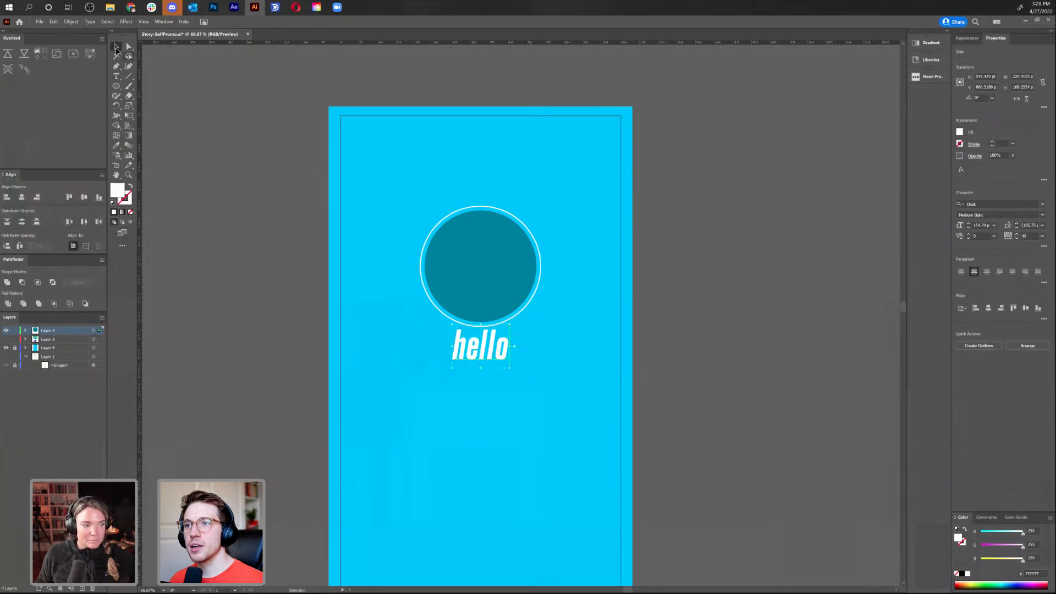
Move the text slightly lower beneath the ringed circle and replace its wording with "my name is"
double_click(500, 368)
type("my")
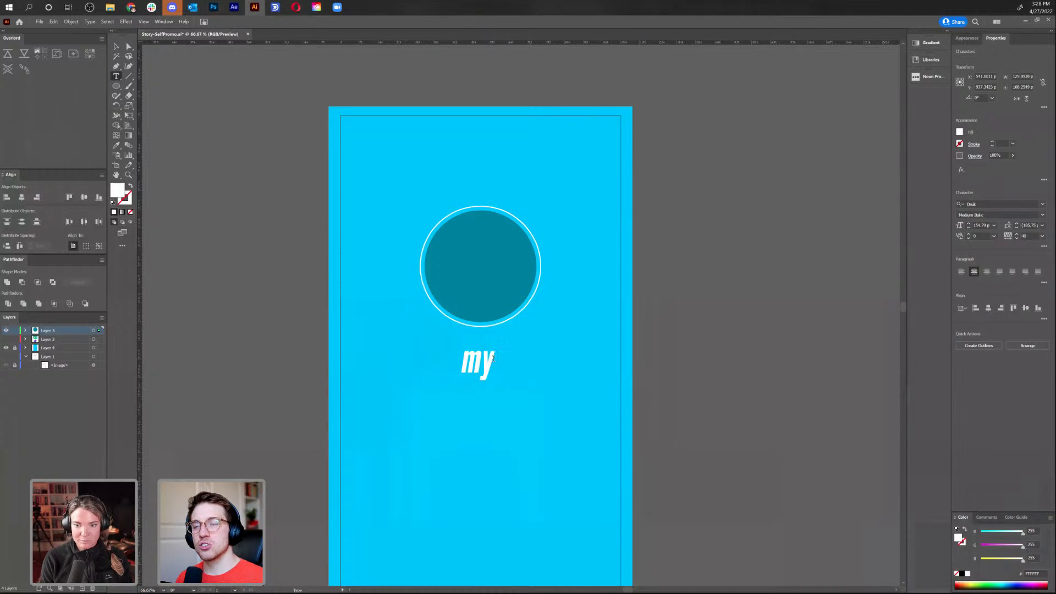
type(" name is")
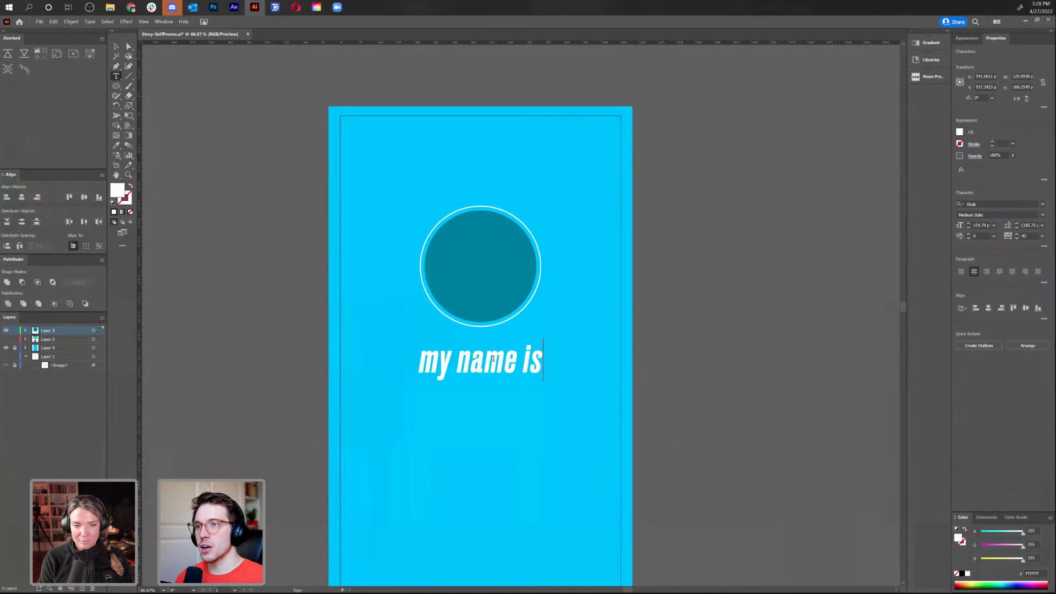
left_click(116, 47)
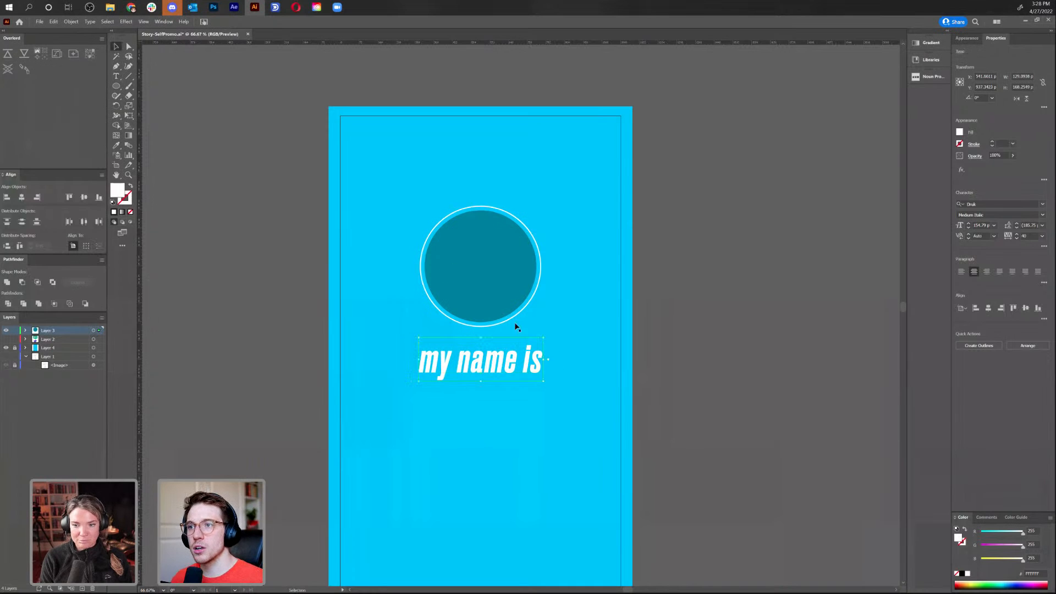
Scale down the "my name is" text beneath the circle and duplicate it directly below
mouse_move(546, 382)
left_mouse_down()
mouse_move(561, 382)
mouse_move(537, 373)
mouse_move(526, 383)
left_mouse_up()
left_click(529, 380)
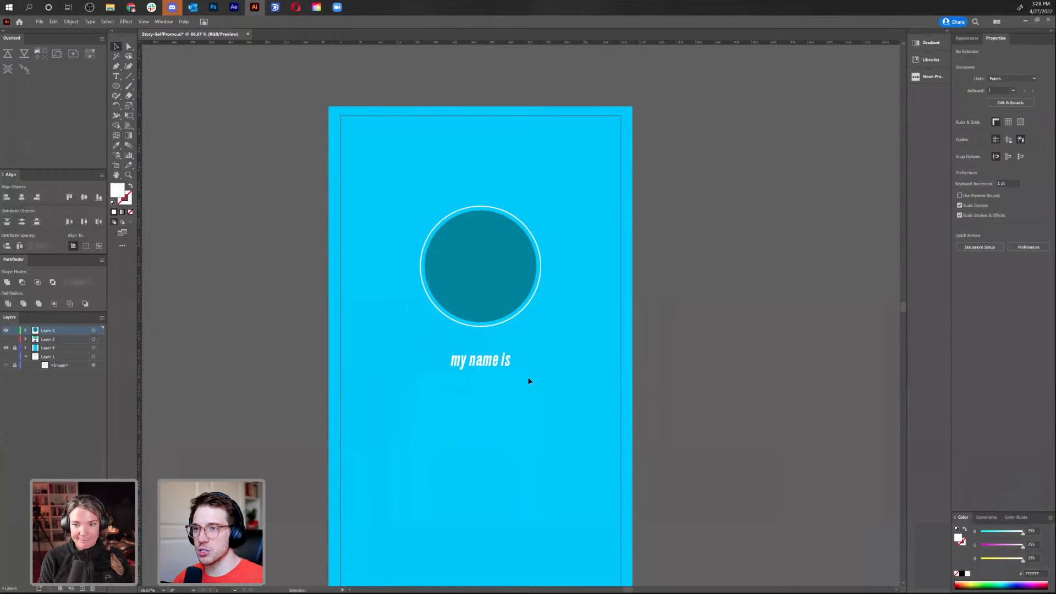
left_click(498, 364)
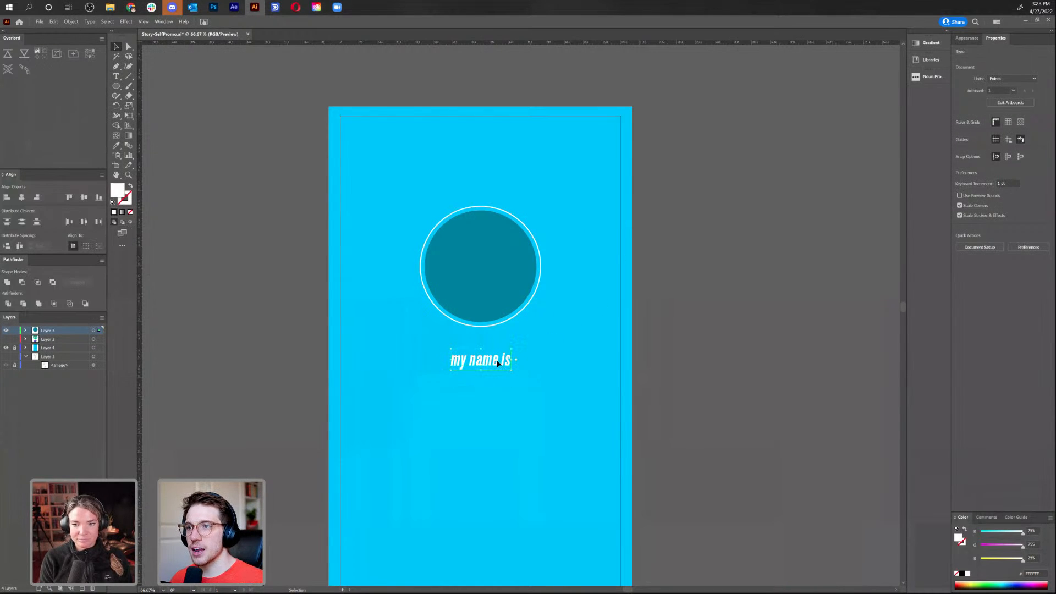
left_click_drag(497, 391, 498, 395)
Replace the duplicated line with the designer's full name in capitals and set its font style to Bold
double_click(497, 394)
key("ctrl+a")
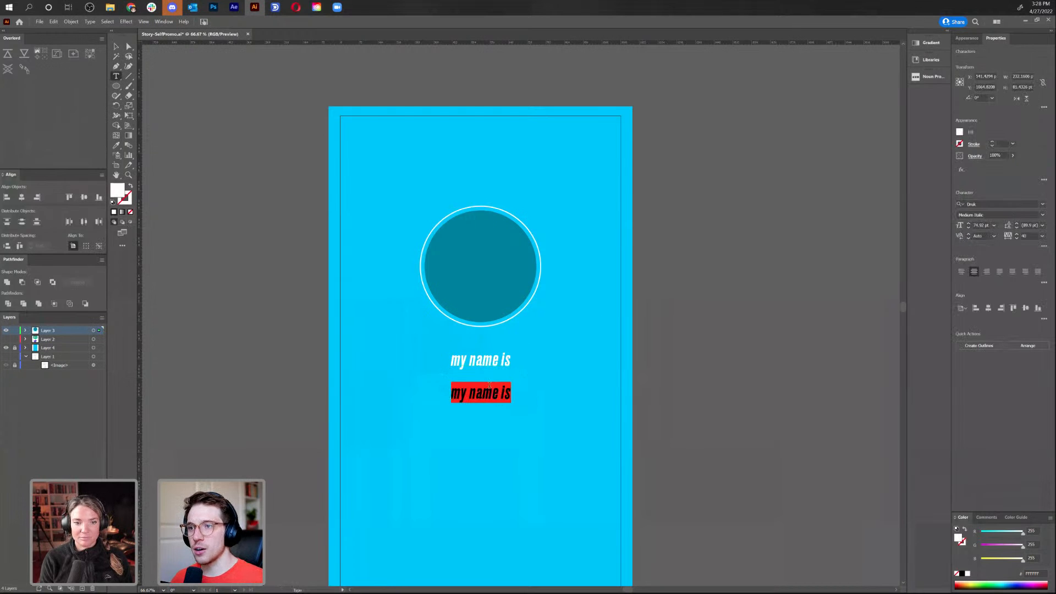
type("RYAN SELVY")
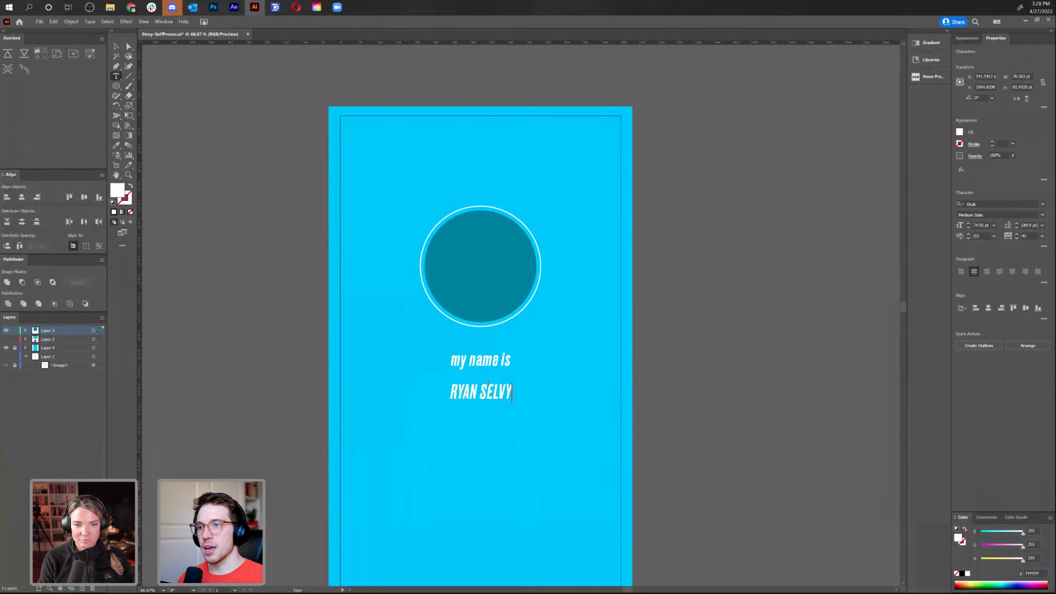
key("ctrl+a")
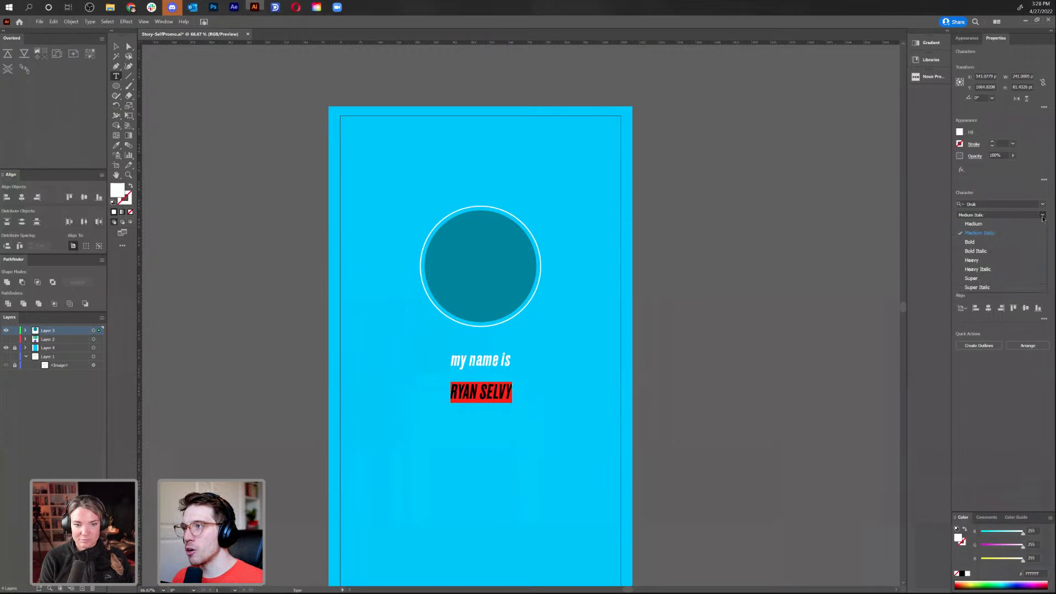
left_click(1042, 215)
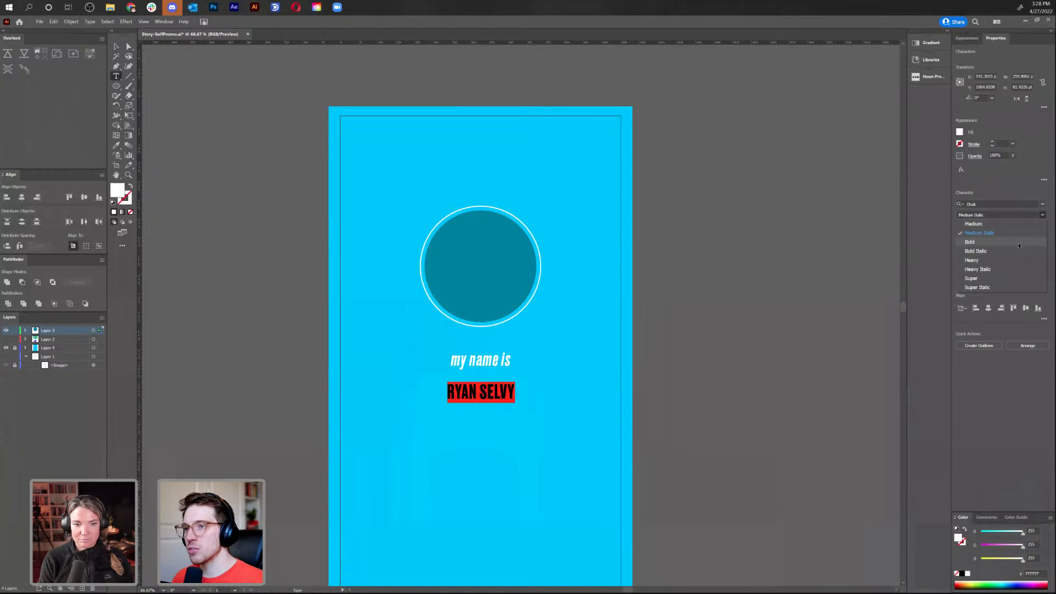
left_click(1018, 246)
key("Escape")
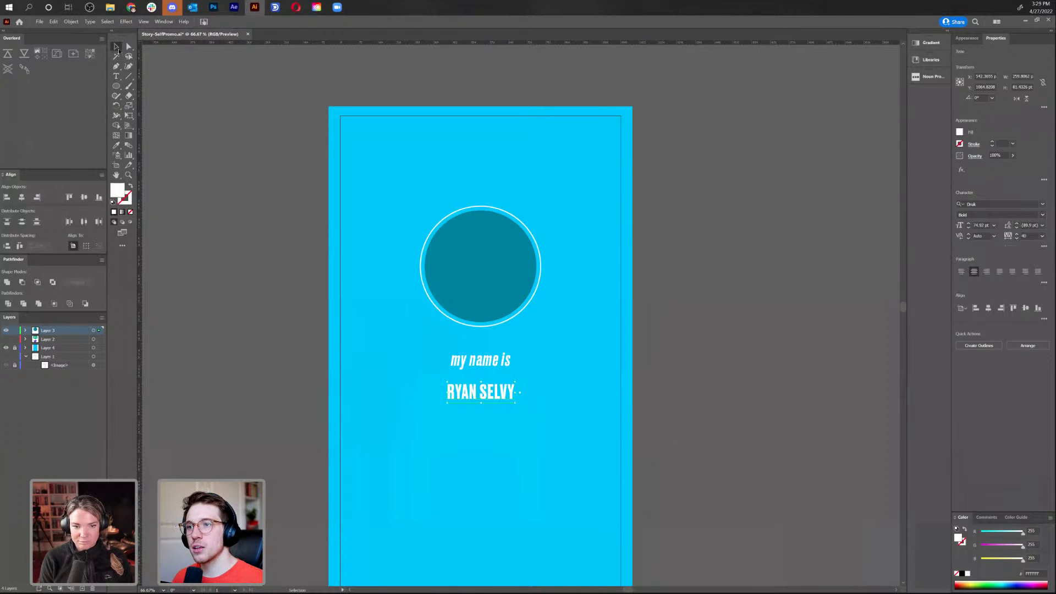
Enlarge the full-name line to about 122 pt and tuck both text lines closer together beneath the circle
left_click_drag(516, 405, 542, 415)
left_click_drag(505, 385, 499, 389)
left_click(497, 357)
left_click(499, 392, "shift")
left_click(547, 438)
Duplicate the two text lines directly below and change the copied small line to "and i'm a"
scroll(506, 372, "down", 2)
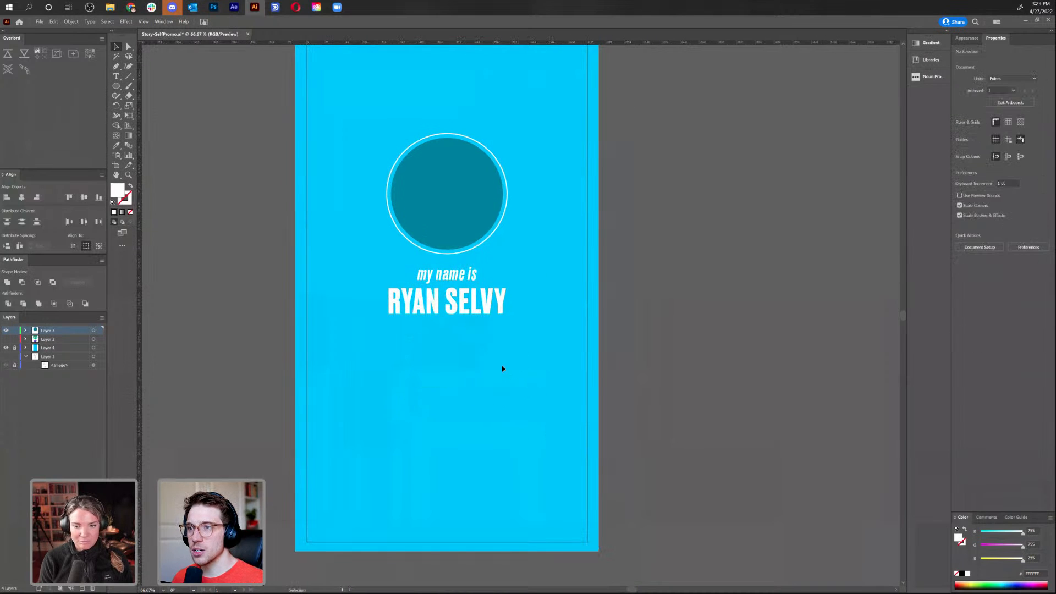
left_click_drag(363, 275, 460, 341)
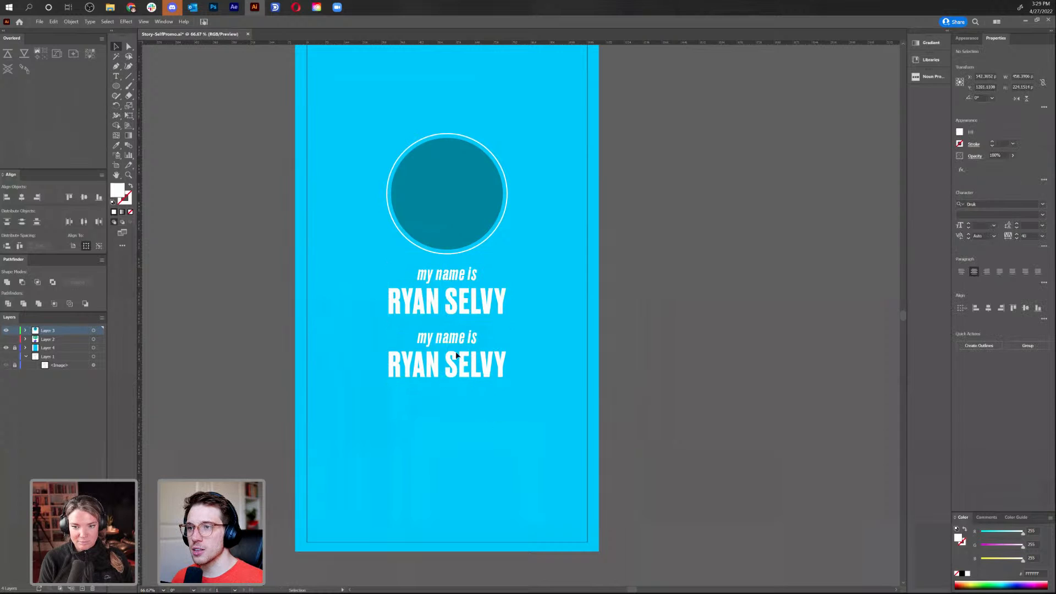
left_click(480, 394)
triple_click(451, 339)
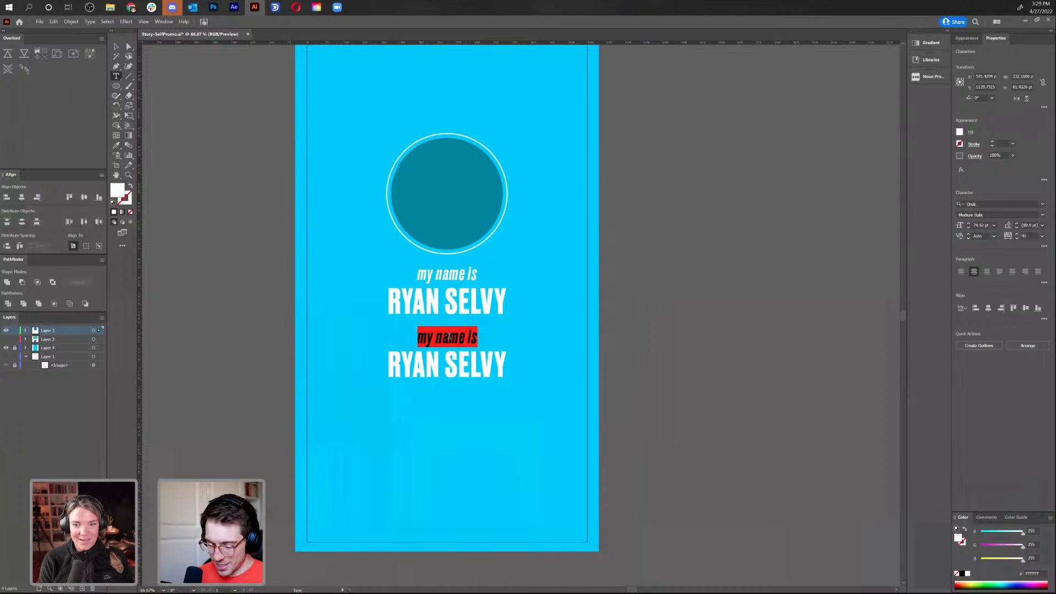
type("and i'm a")
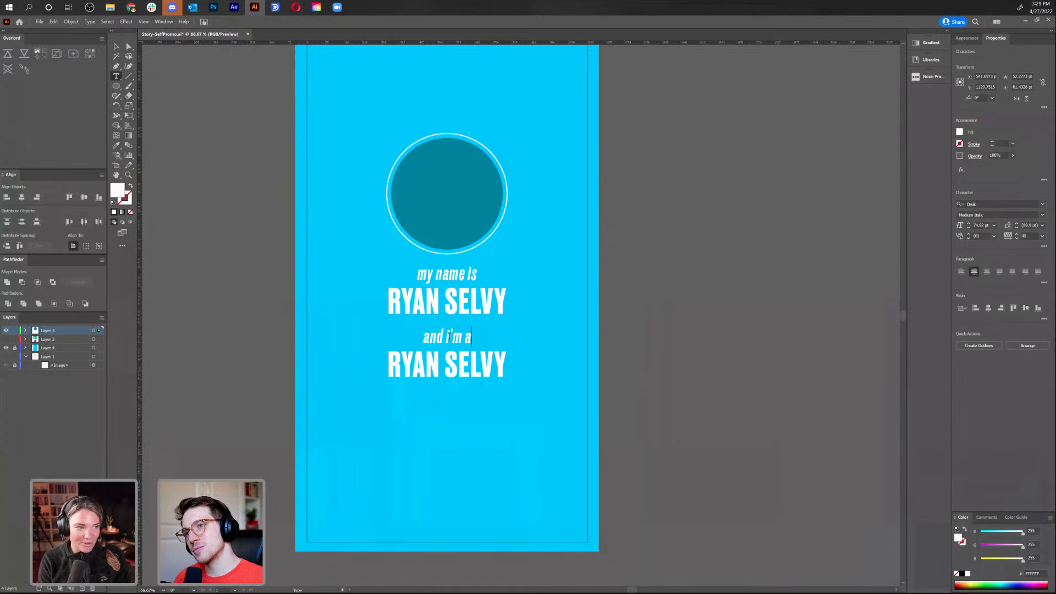
Replace the copied large name line with "MOTION DESIGNER"
triple_click(480, 363)
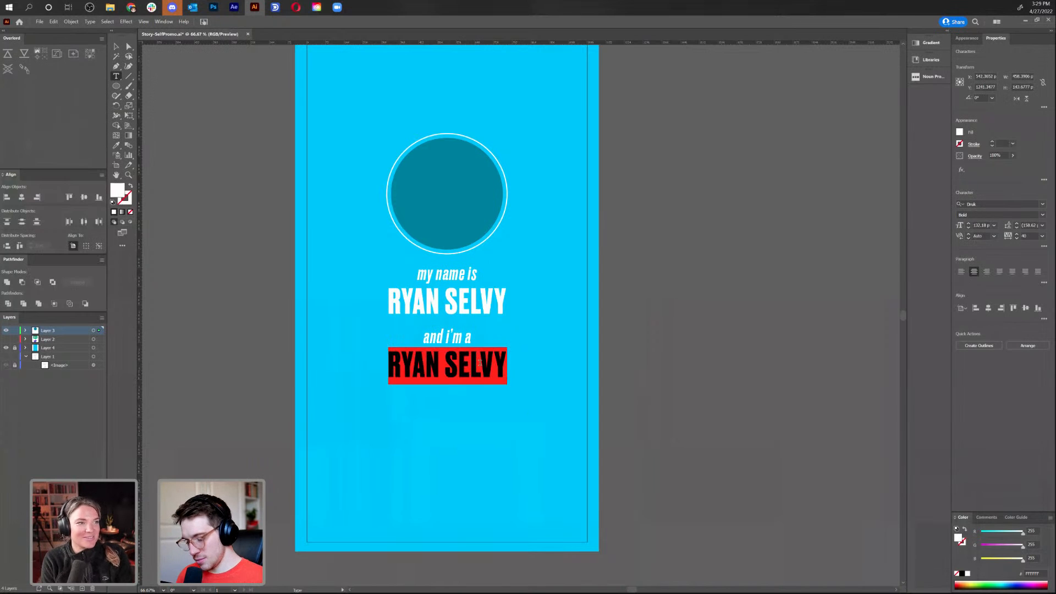
type("MOTRIO")
key("BackSpace")
key("BackSpace")
key("BackSpace")
type("ION DESIGNER")
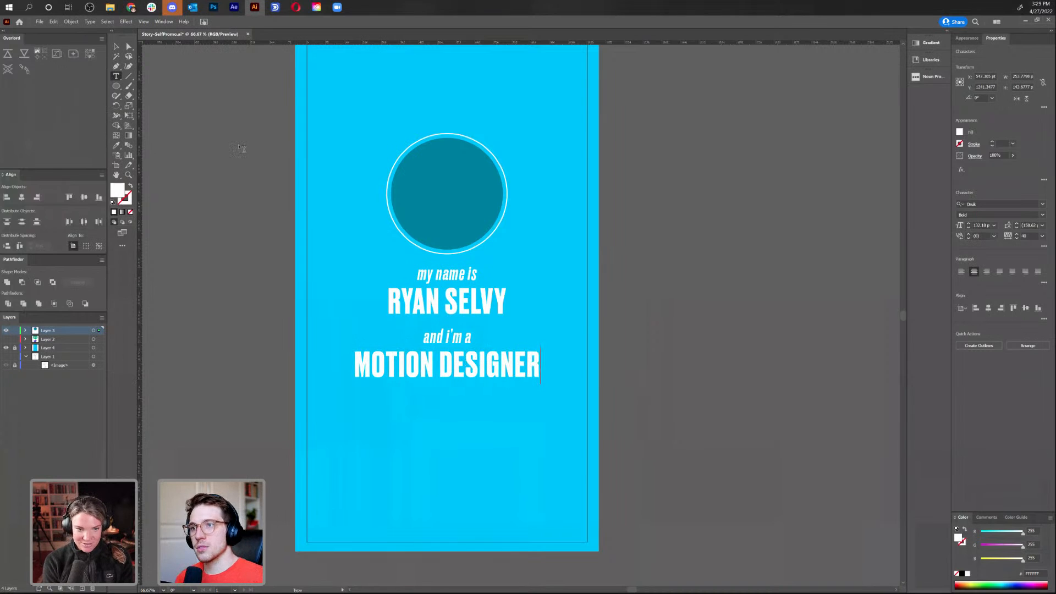
key("Escape")
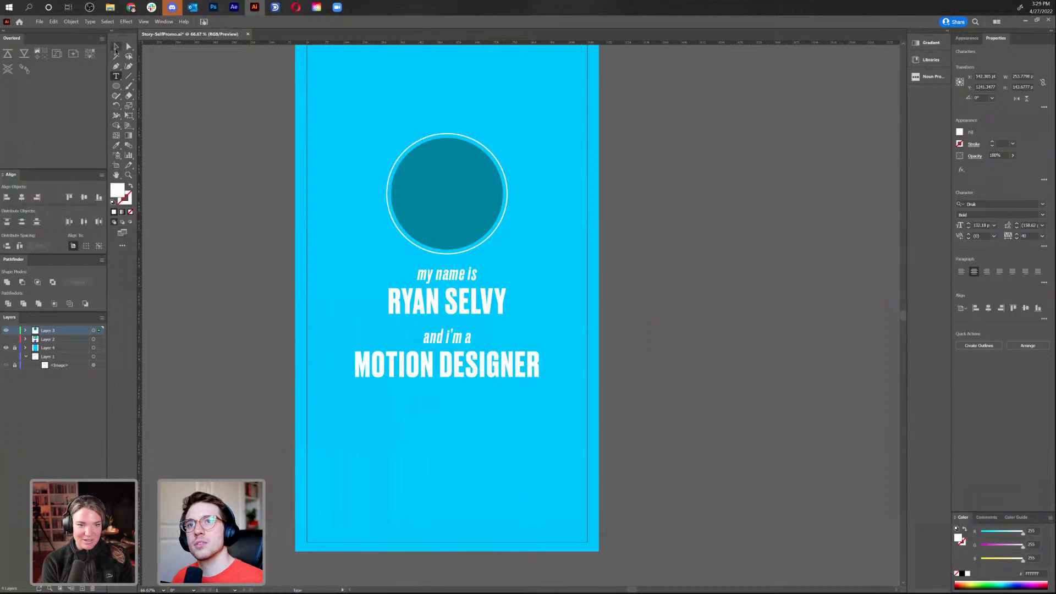
left_click(592, 355)
scroll(592, 355, "up", 1)
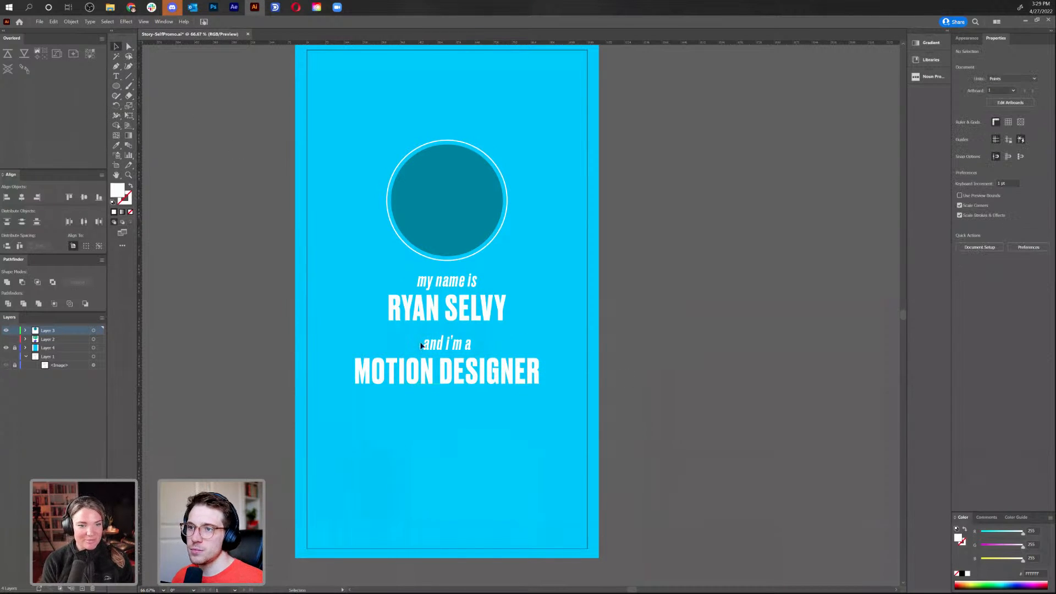
Check the intro wording in the Photoshop storyboard by showing Layer 1 and hiding Layer 6, and return to Illustrator
left_click(457, 345)
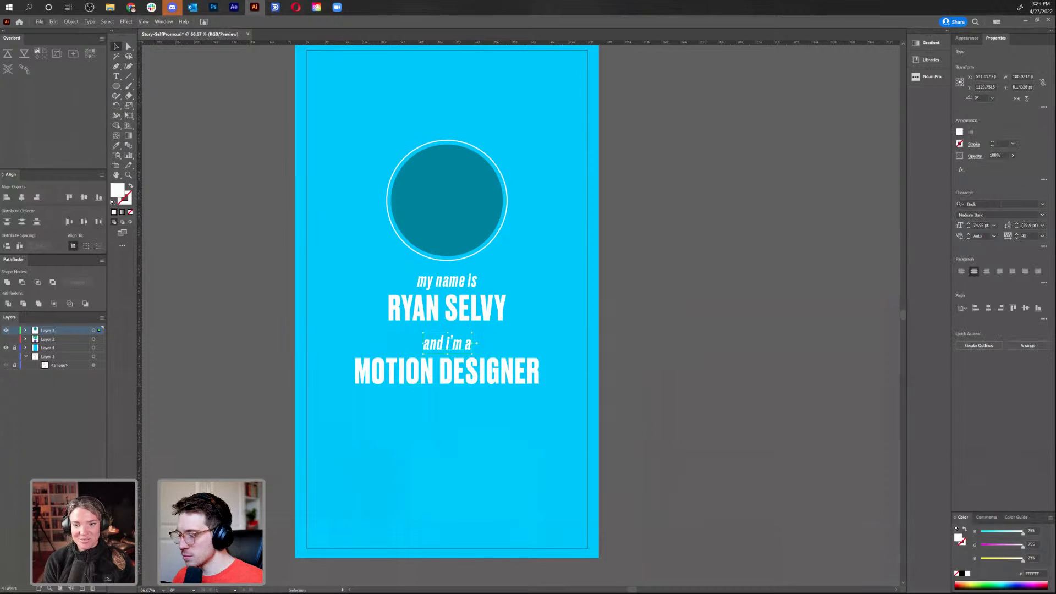
key("alt+Tab")
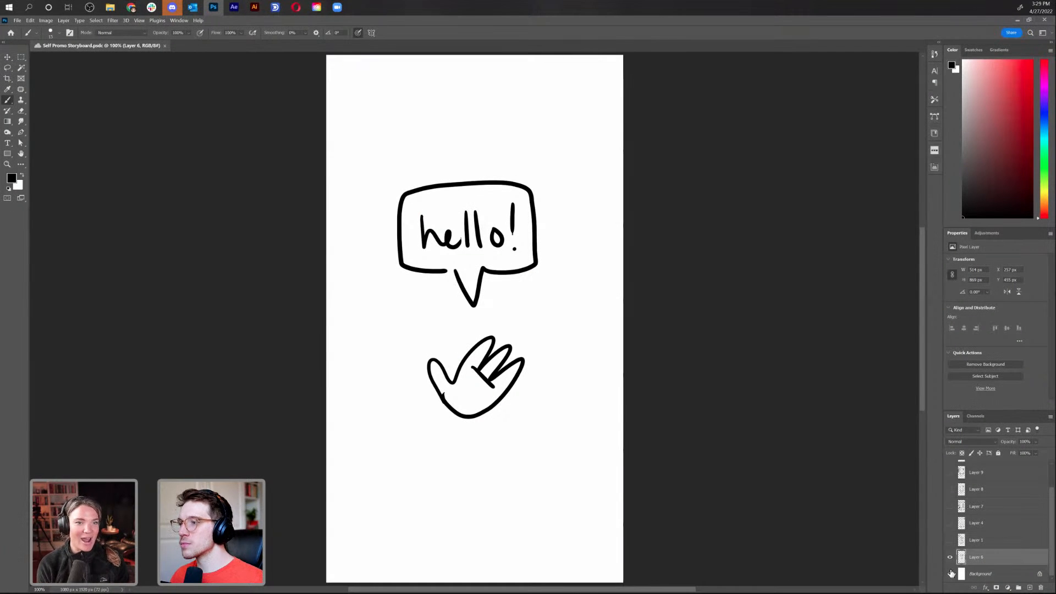
left_click(949, 540)
left_click(950, 557)
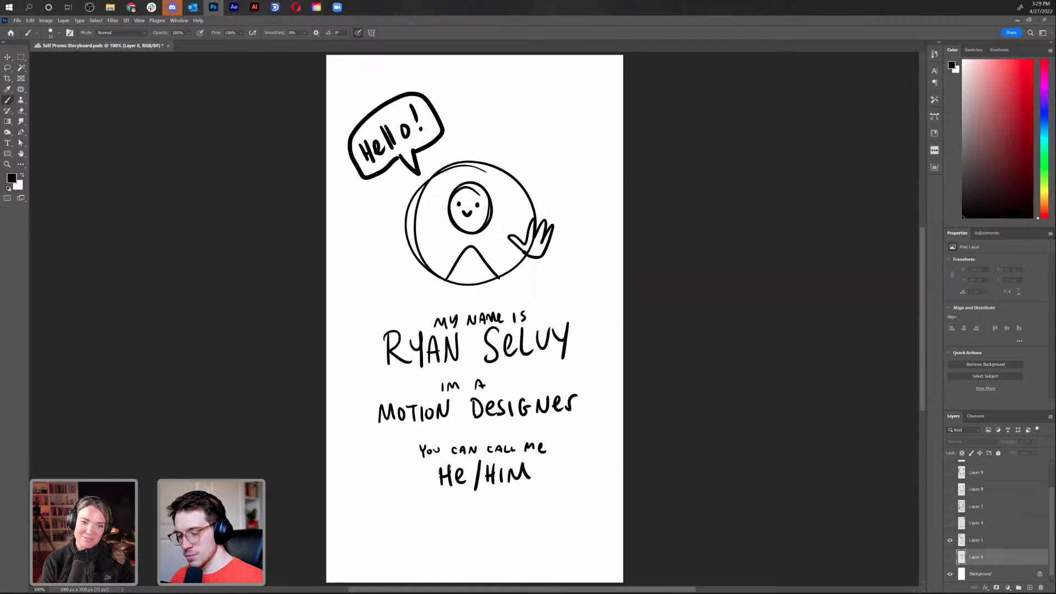
key("alt+Tab")
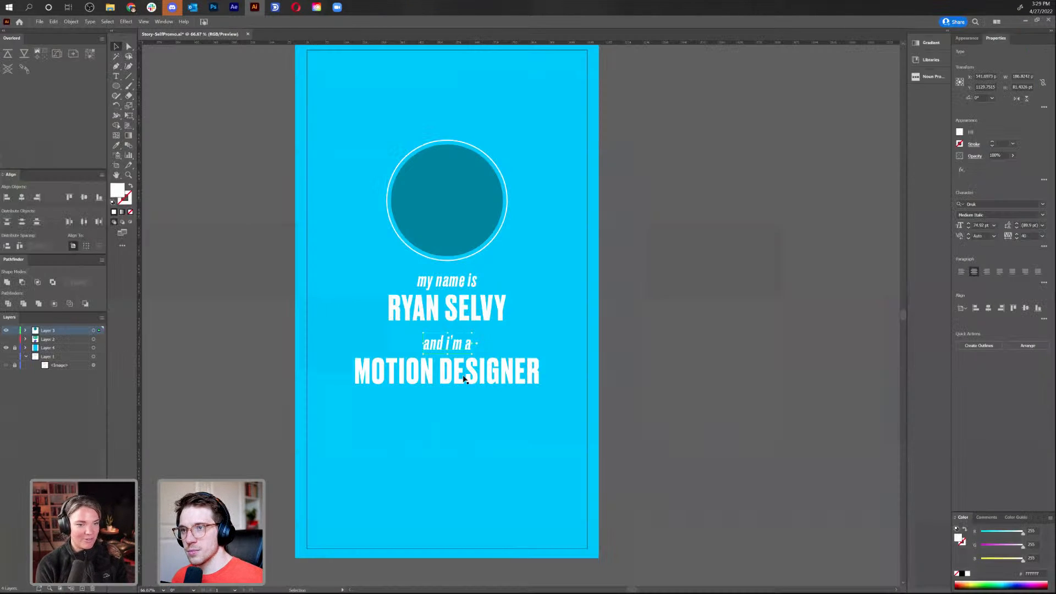
Duplicate the "and i'm a" and "MOTION DESIGNER" lines below and change the copied small line to "and you can call me"
left_click_drag(480, 379, 480, 441)
left_click(465, 419)
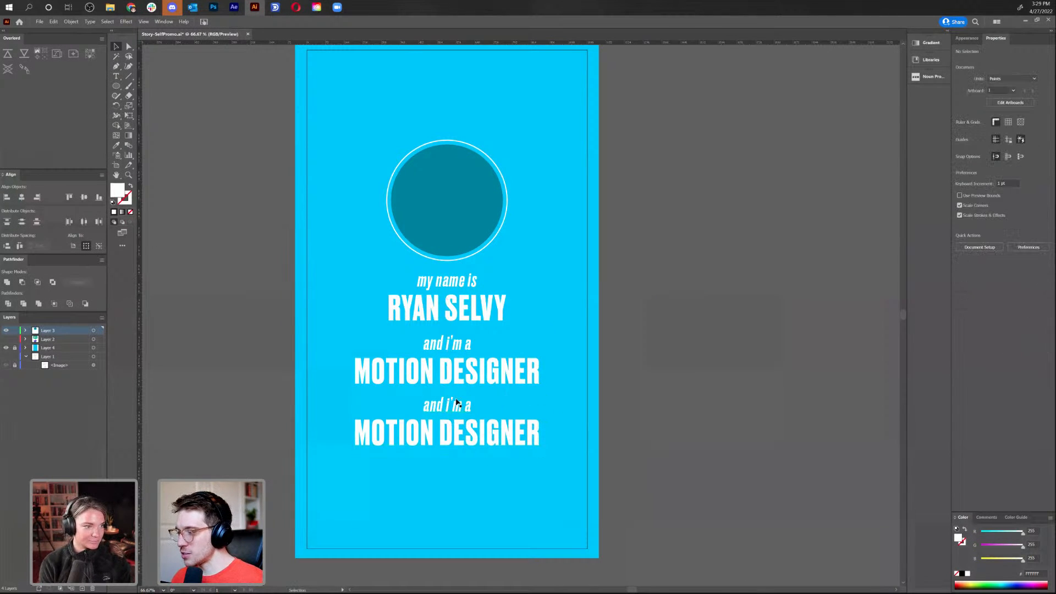
key("t")
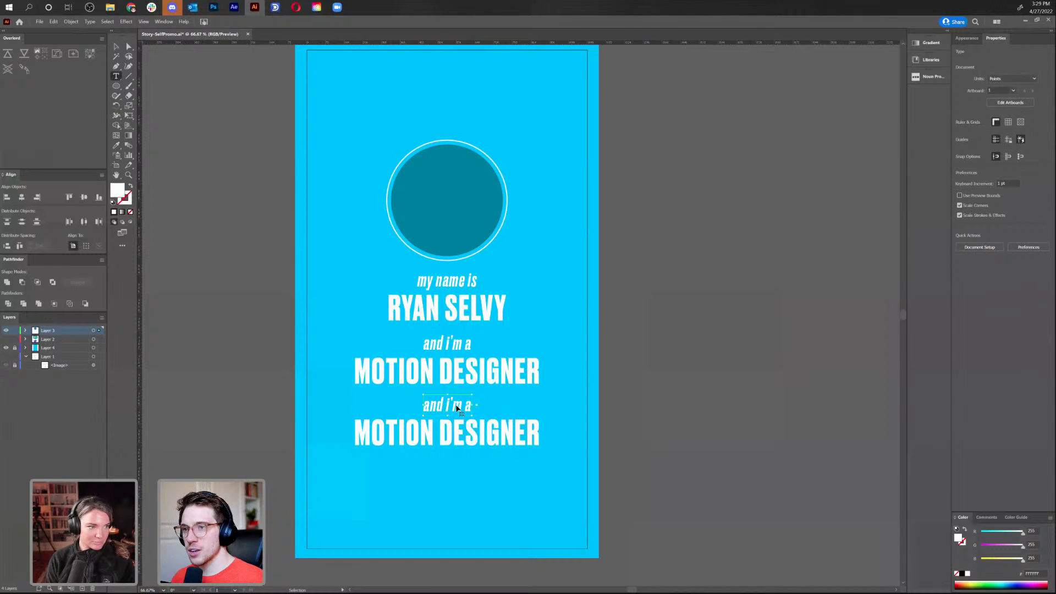
triple_click(456, 407)
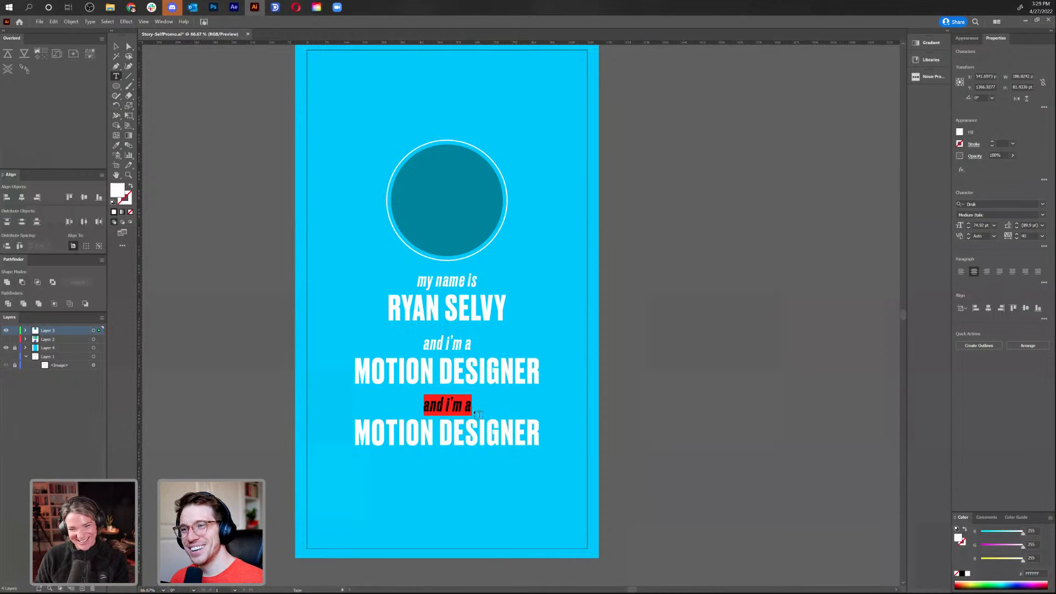
type("and you can call me")
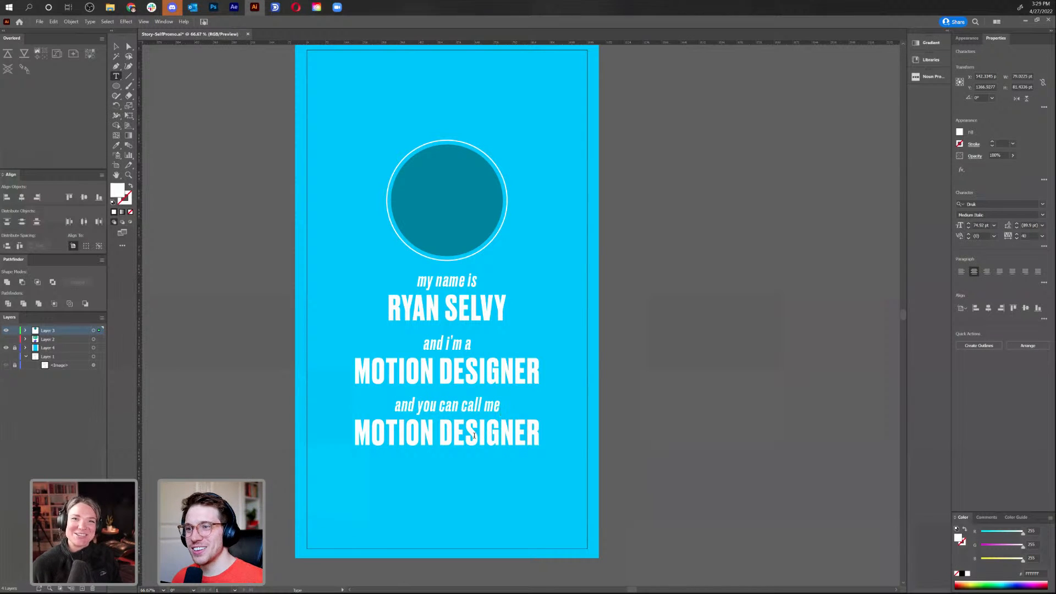
Replace the lowest large line with "HE/HIM"
triple_click(474, 435)
type("HE/")
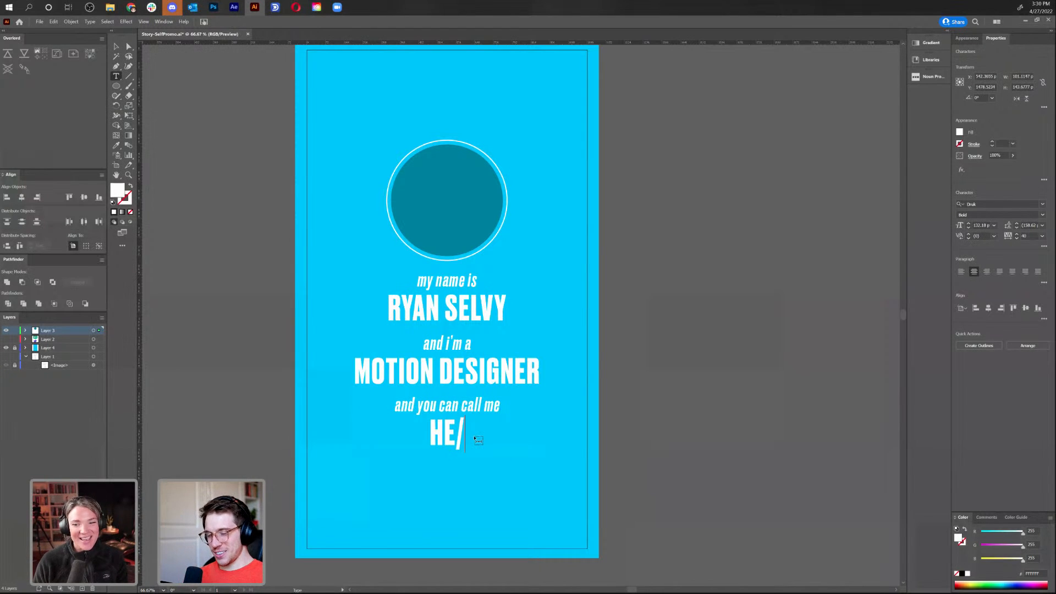
type("HIM")
key("Escape")
left_click(220, 325)
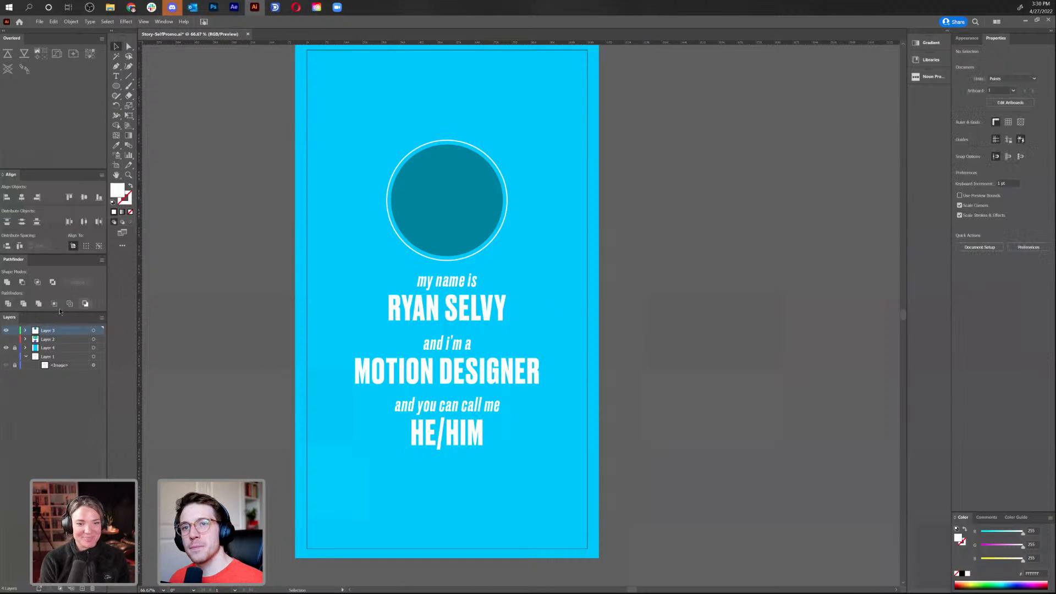
Copy the purple waving hand from Layer 2 and paste it onto Layer 3 with the circle and intro text
left_click(6, 340)
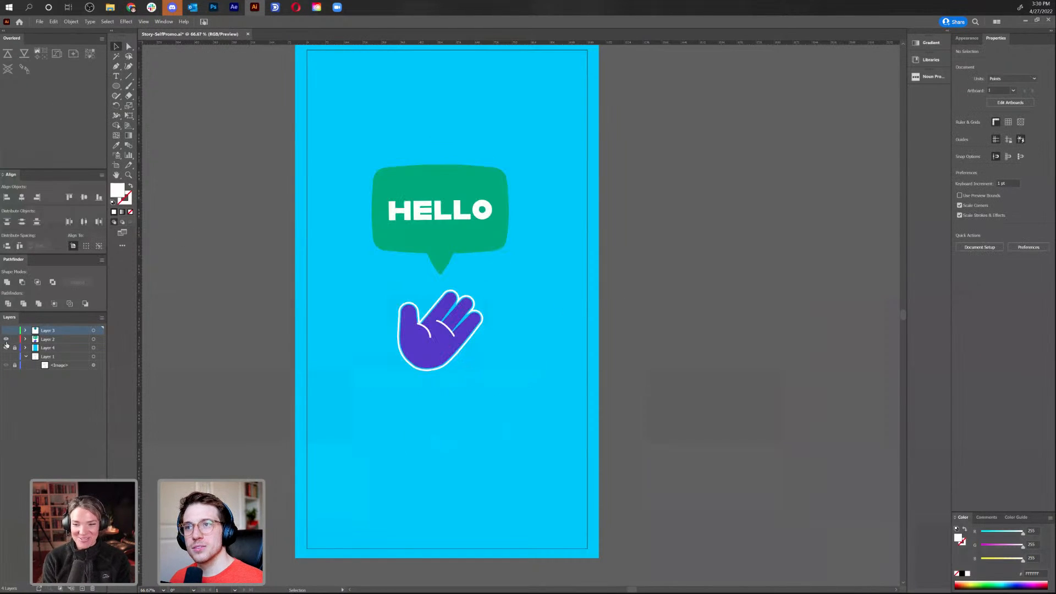
left_click_drag(388, 383, 335, 414)
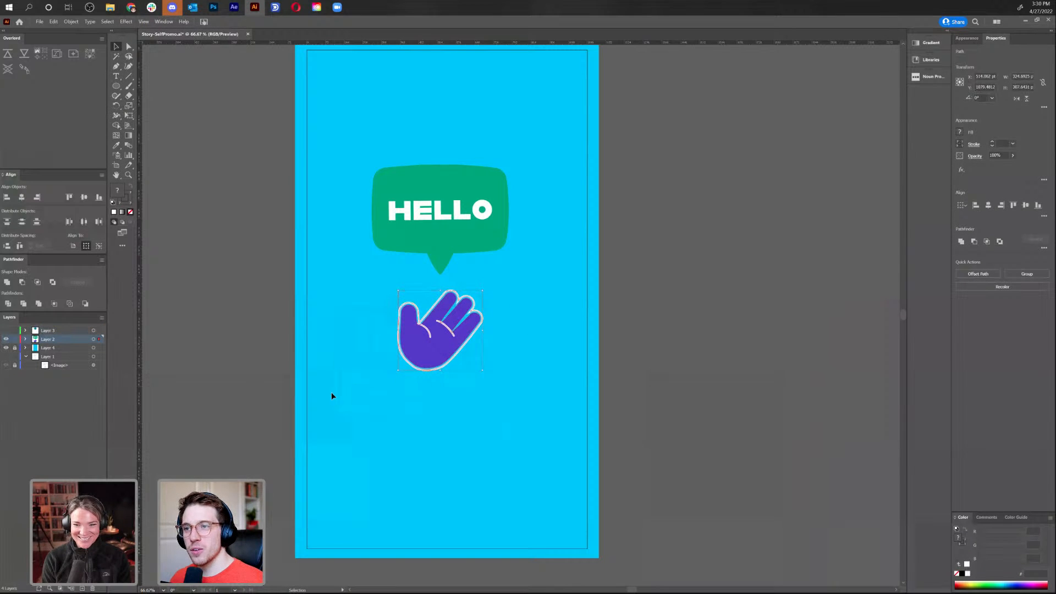
left_click(6, 339)
left_click(6, 331)
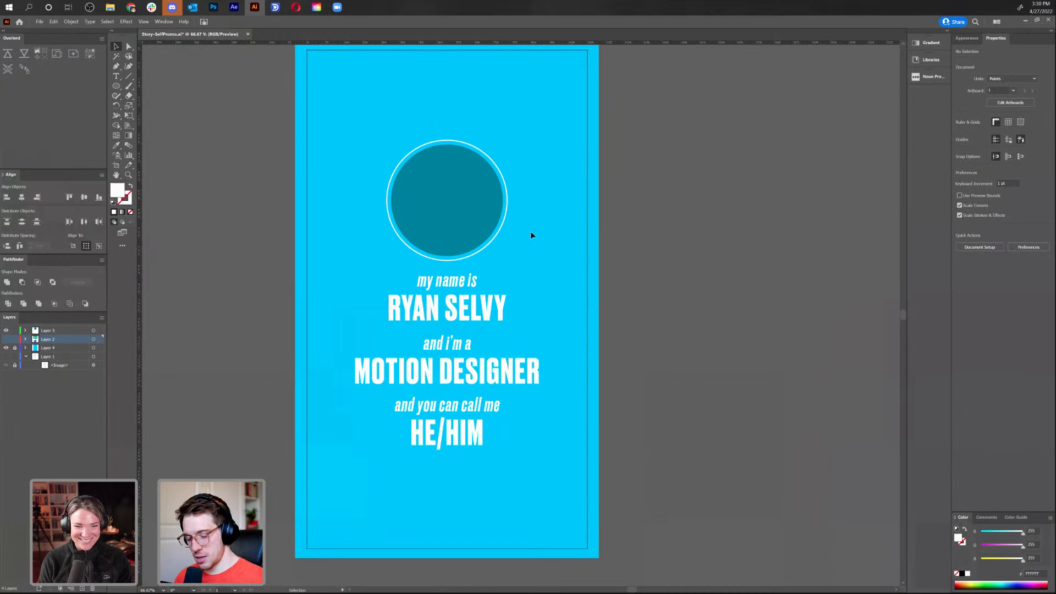
key("ctrl+v")
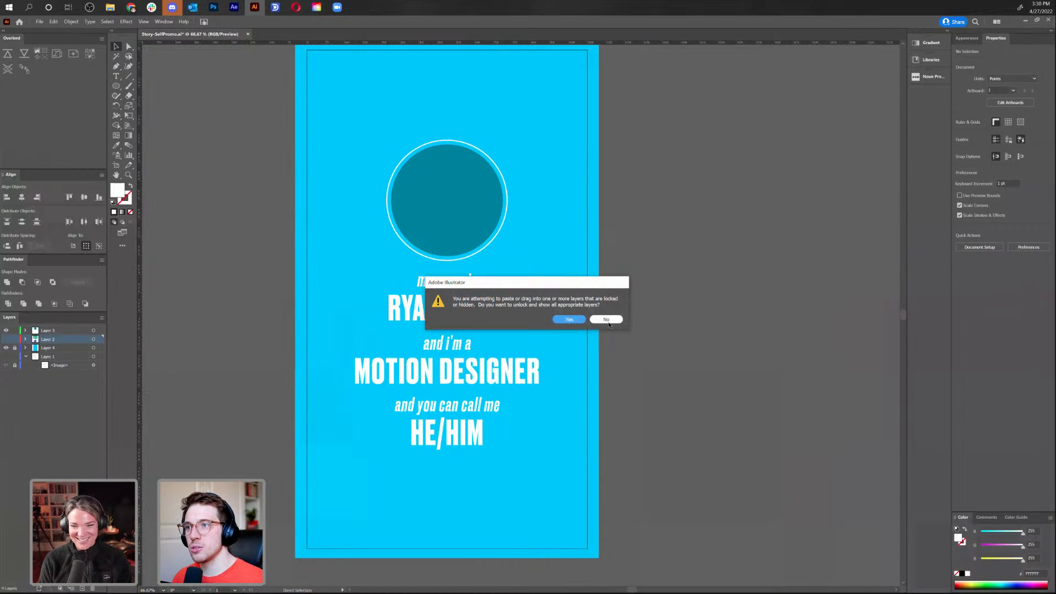
left_click(606, 320)
left_click(49, 329)
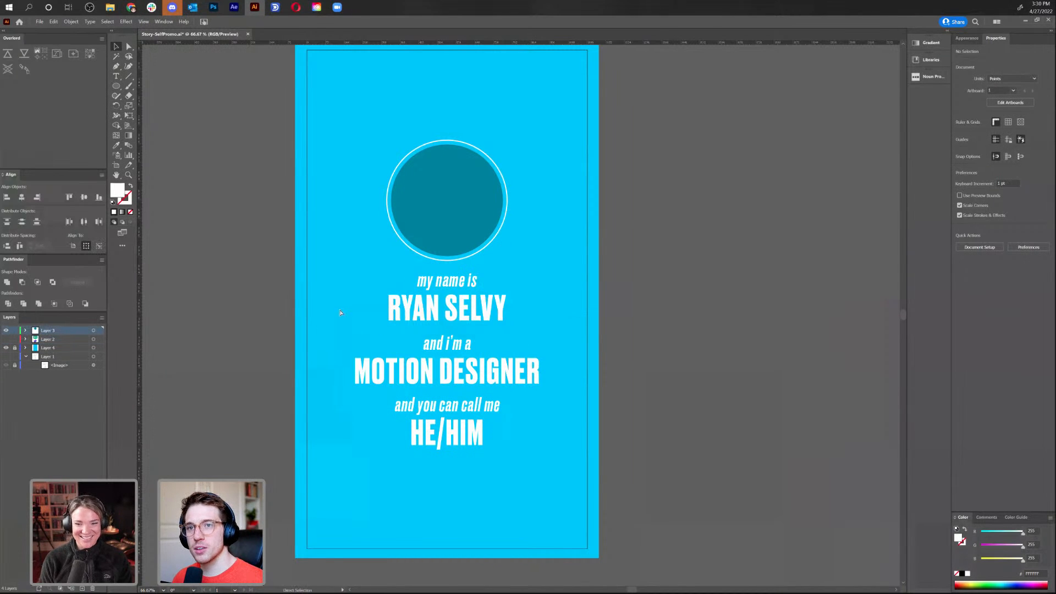
key("ctrl+v")
Scale the pasted hand to about 175 pt wide and place it over the circle's lower-right edge
left_click_drag(541, 316, 545, 232)
left_click_drag(564, 270, 540, 264)
left_click(543, 275)
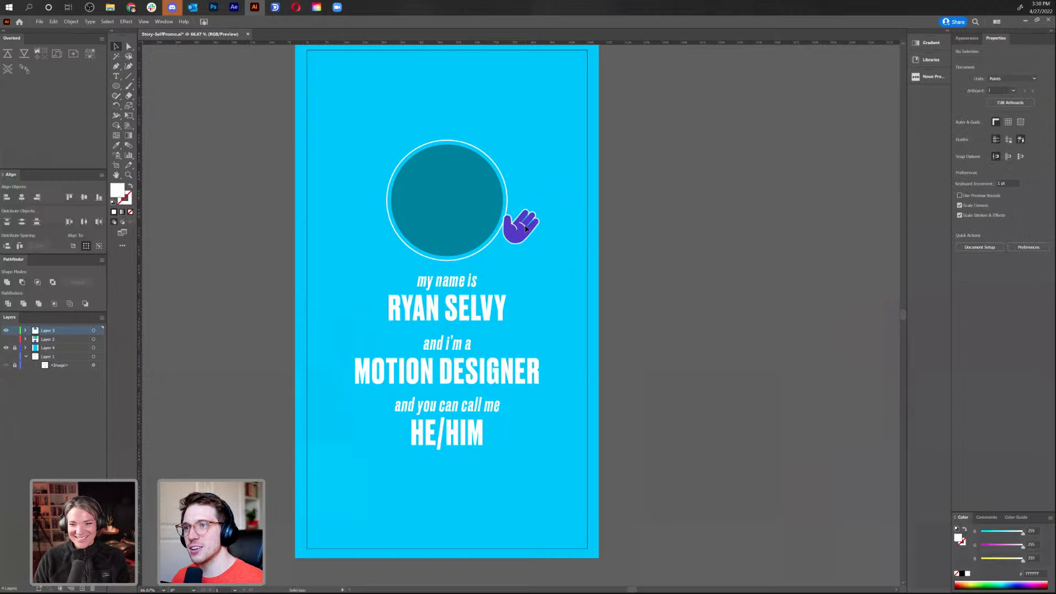
left_click(518, 230)
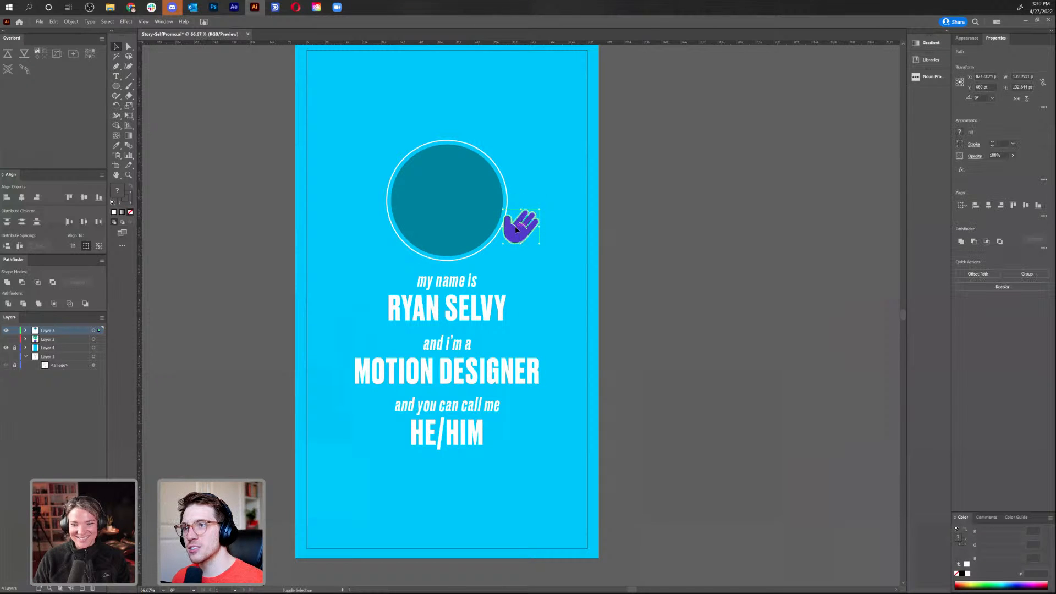
mouse_move(516, 229)
left_mouse_down()
mouse_move(491, 242)
mouse_move(528, 261)
mouse_move(509, 248)
left_mouse_up()
left_click(550, 258)
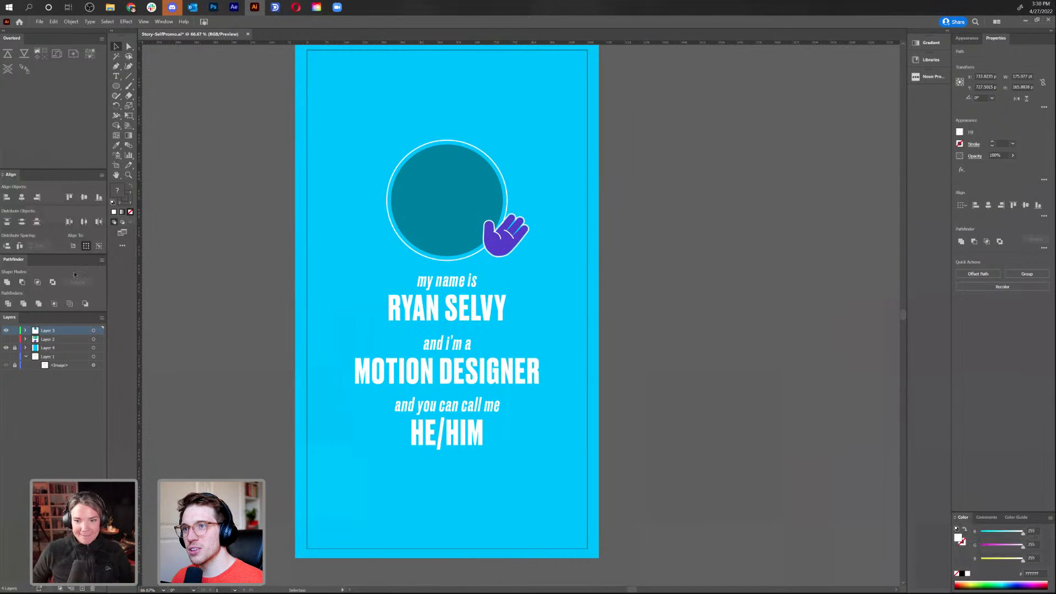
Copy the green HELLO speech bubble from Layer 2 and paste it onto Layer 3 with the intro artwork
left_click(6, 331)
left_click(434, 208)
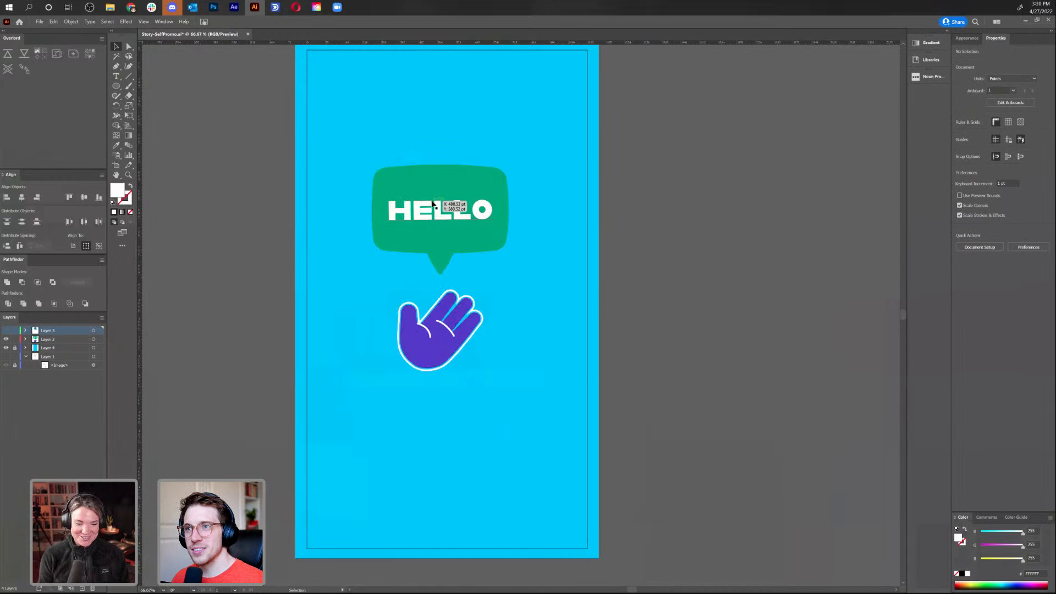
key("a")
left_click(454, 177)
key("v")
left_click(6, 330)
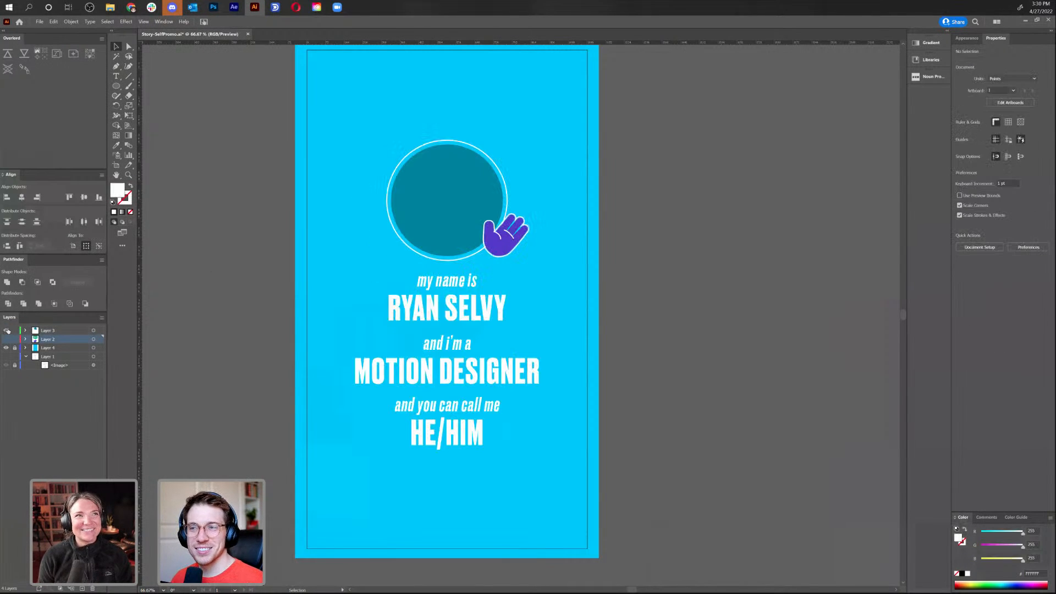
key("ctrl+v")
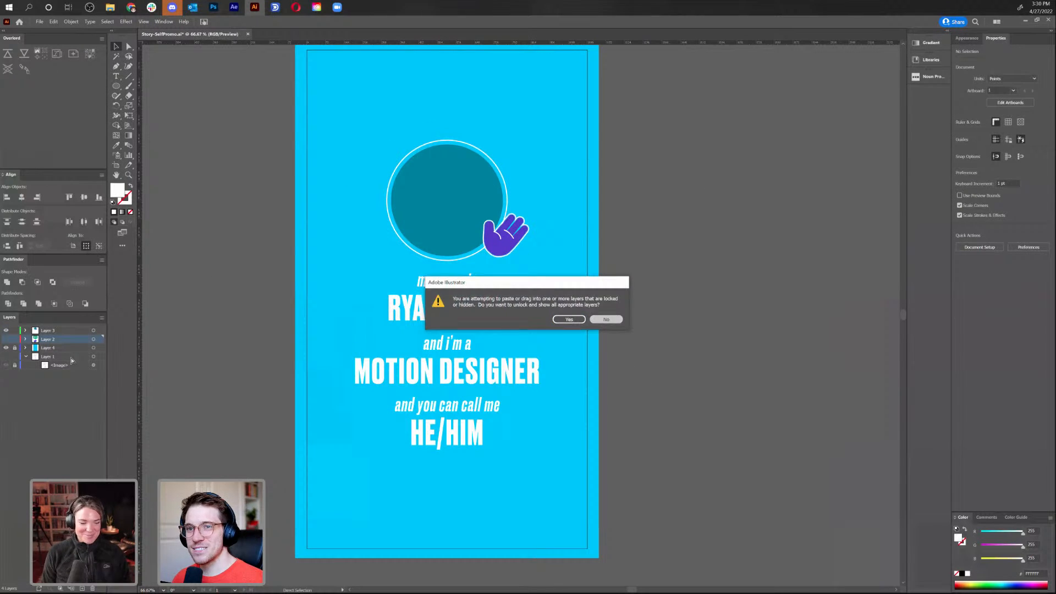
left_click(604, 320)
left_click(94, 331)
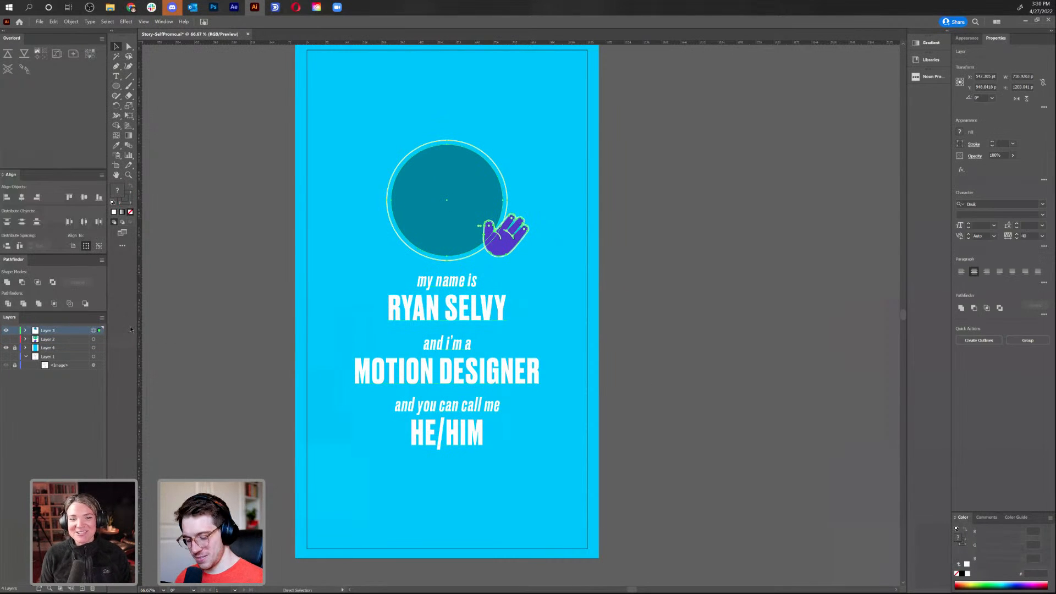
key("ctrl+v")
Shrink the pasted speech bubble, tilt it slightly counterclockwise and place it above the portrait circle's upper-left edge
left_click_drag(563, 328, 437, 132)
left_click_drag(465, 178, 465, 149)
left_click_drag(397, 127, 390, 121)
left_click(600, 128)
Draw a white circle about 233 pt in diameter on the pasteboard to the right of the artboard
scroll(600, 281, "down", 2)
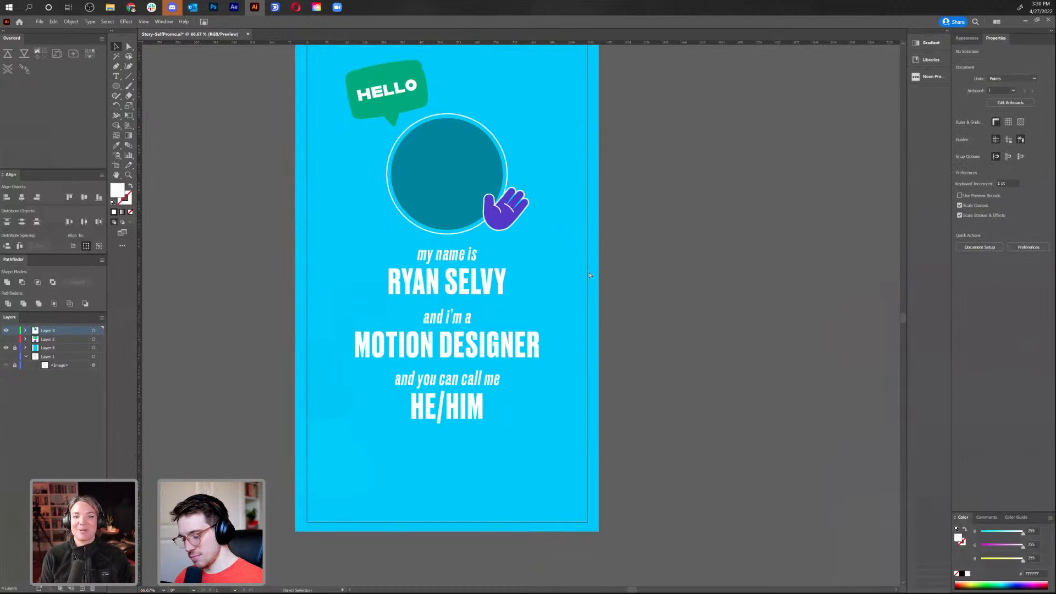
key("ctrl+minus")
key("ctrl+plus")
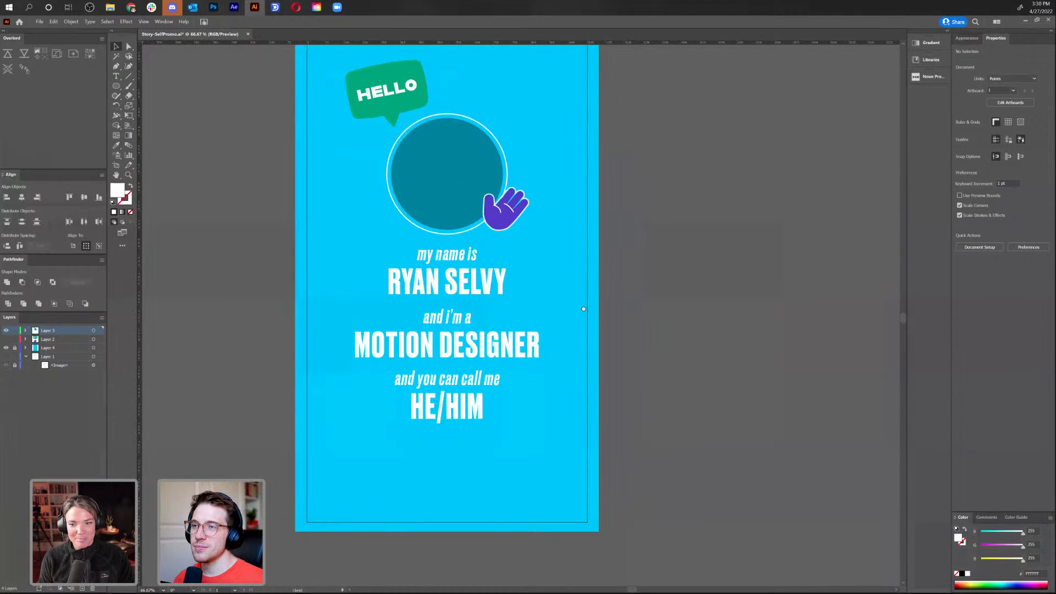
left_click_drag(589, 288, 570, 336)
left_click(116, 86)
left_click_drag(702, 209, 731, 232)
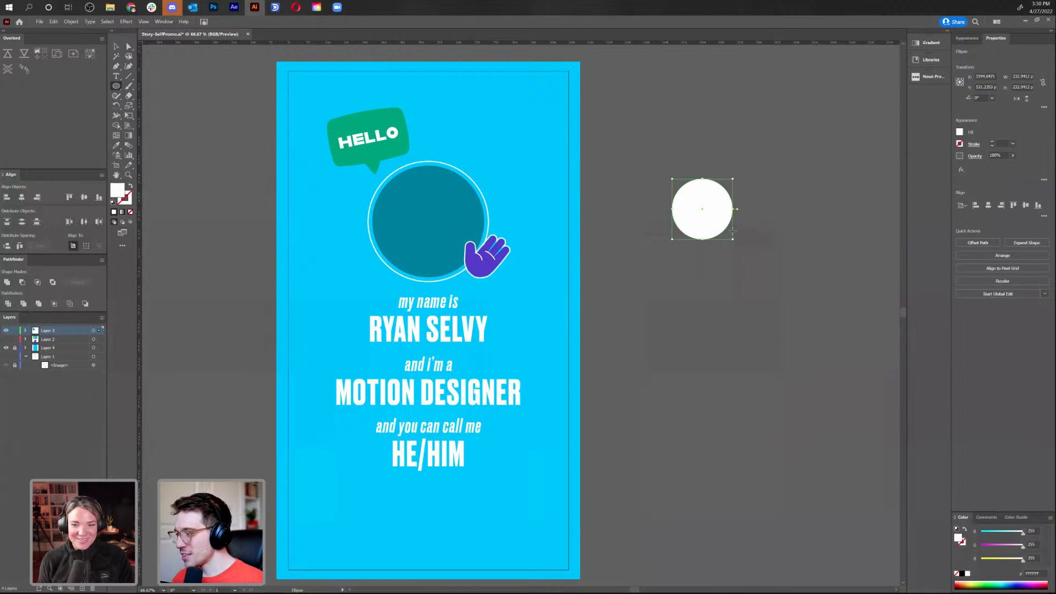
key("v")
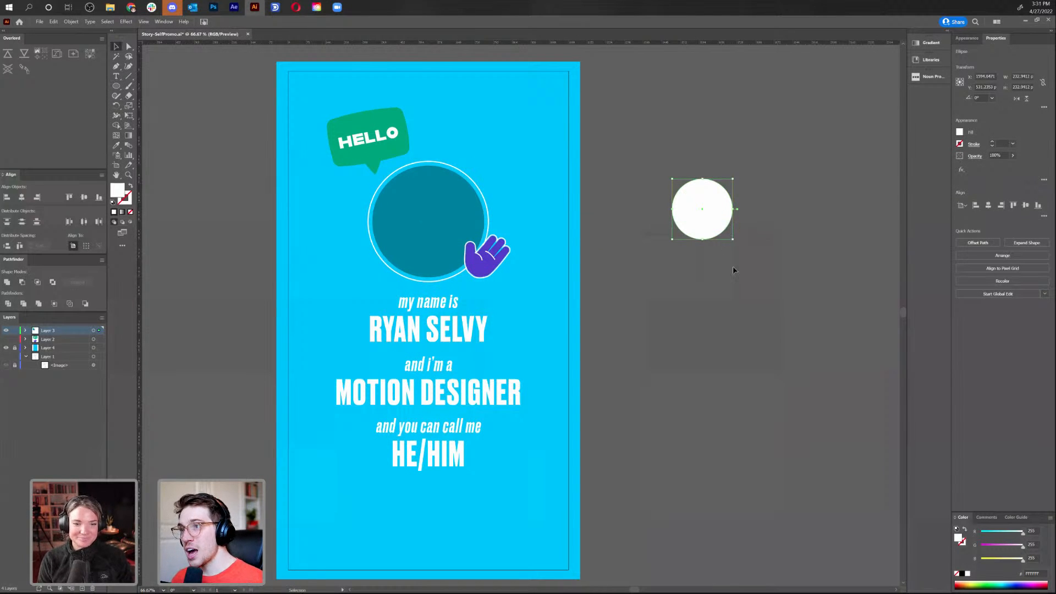
left_click(734, 270)
Draw a rectangle about 273 by 181 pt below the white circle and make it a triangle by replacing its upper corners with a centered anchor point
left_click_drag(115, 88, 146, 87)
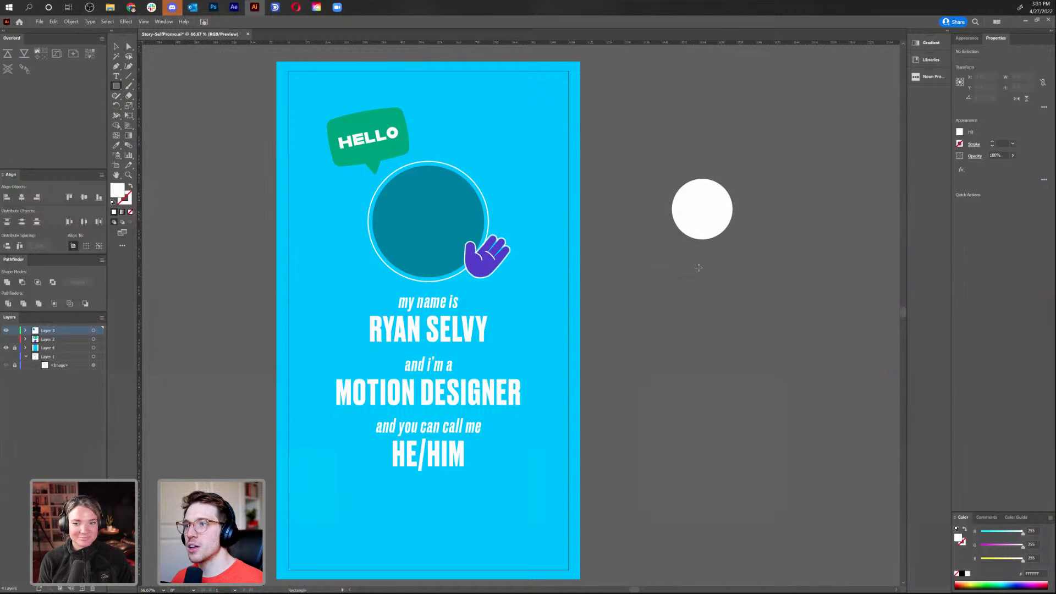
left_click_drag(701, 271, 738, 298)
key("a")
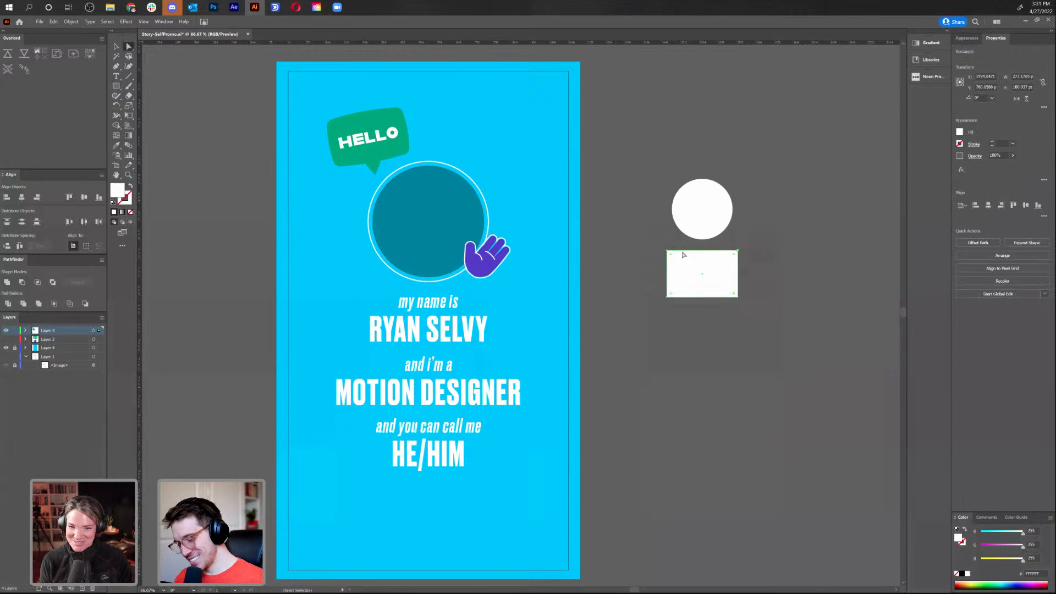
key("plus")
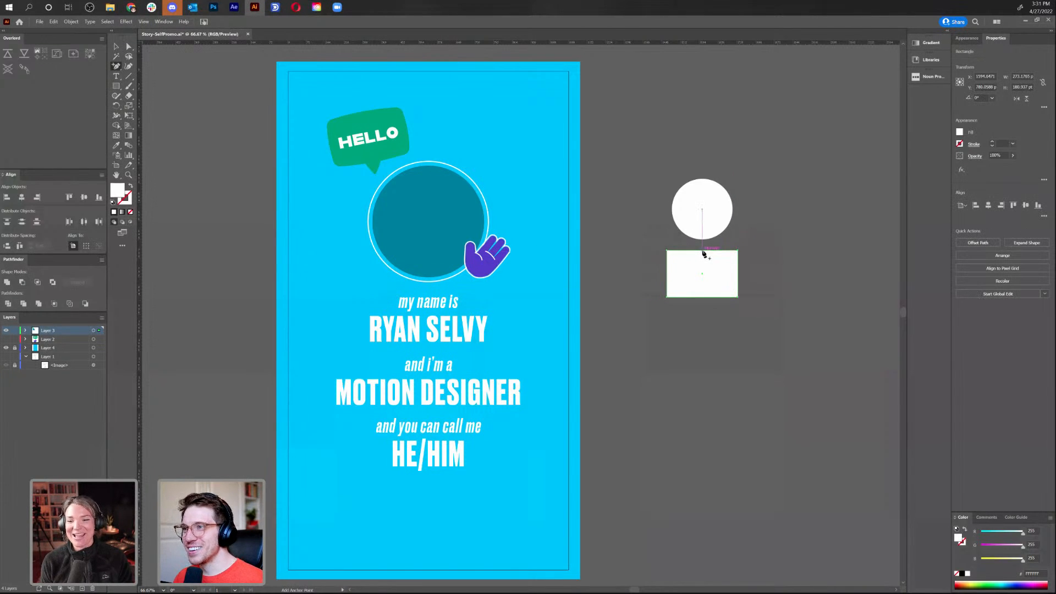
left_click(703, 250)
left_click(667, 251)
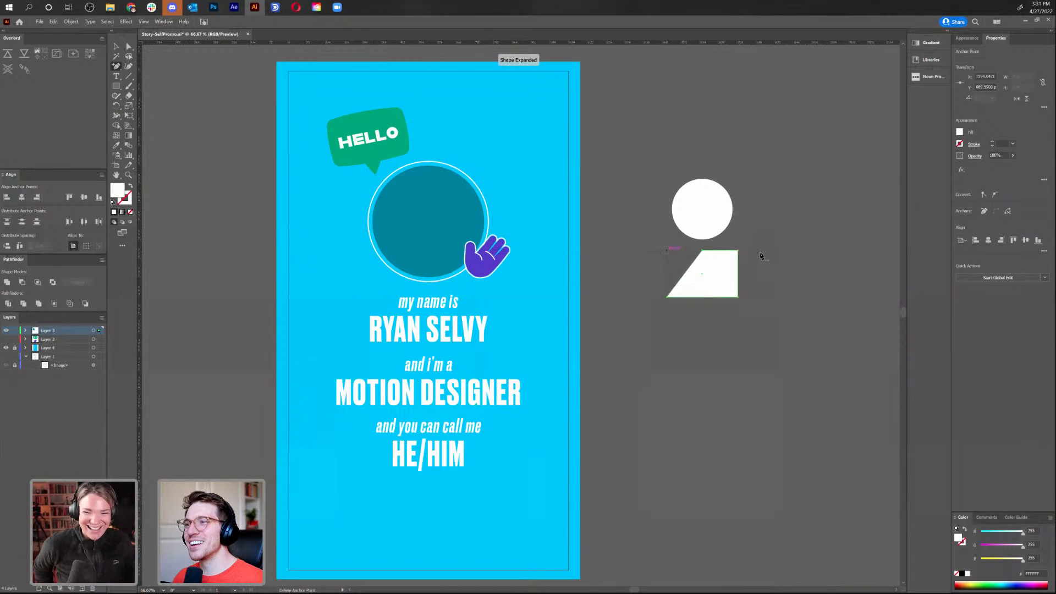
left_click(738, 251)
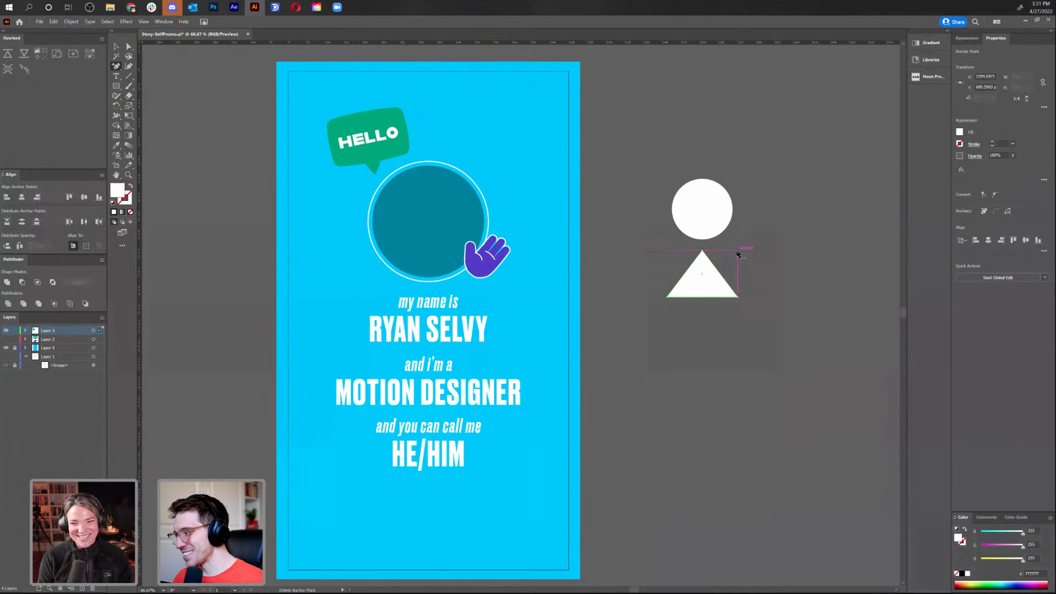
key("a")
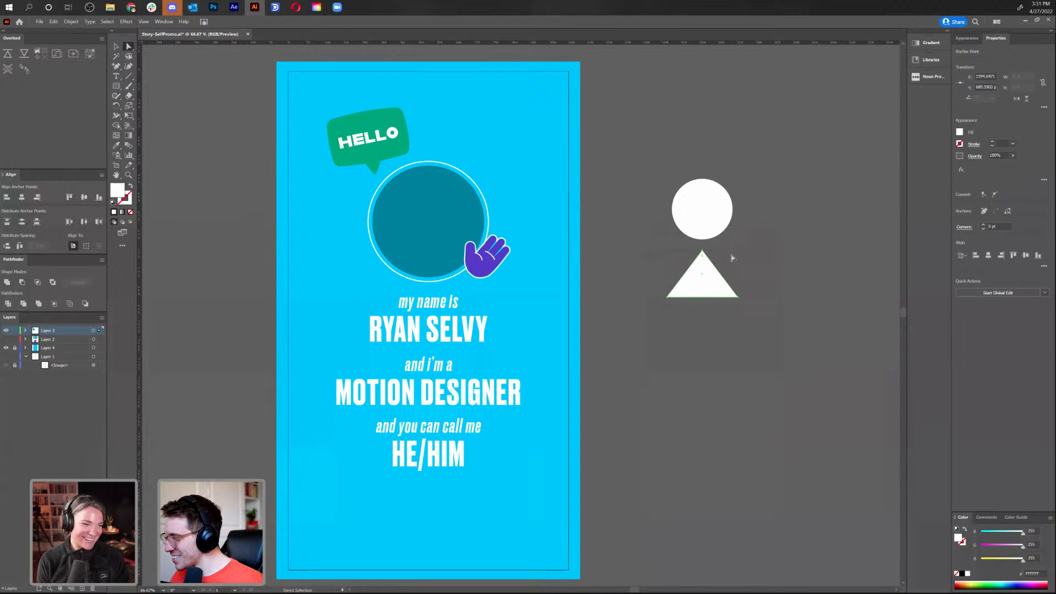
Curve the triangle's apex into rounded shoulders by pulling horizontal handles from the top anchor point
key("p")
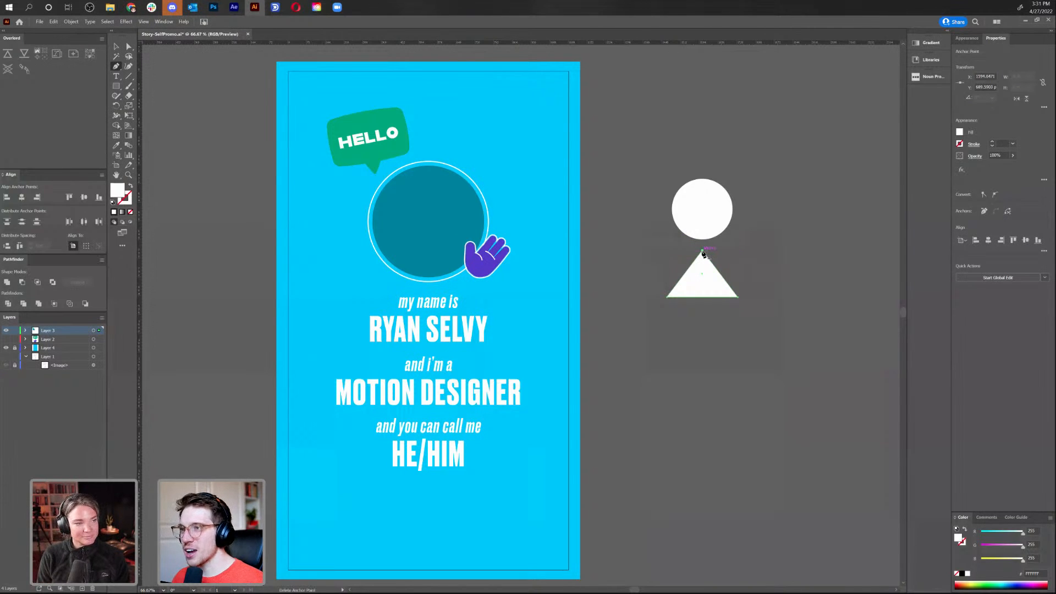
left_click_drag(702, 252, 725, 256)
key("v")
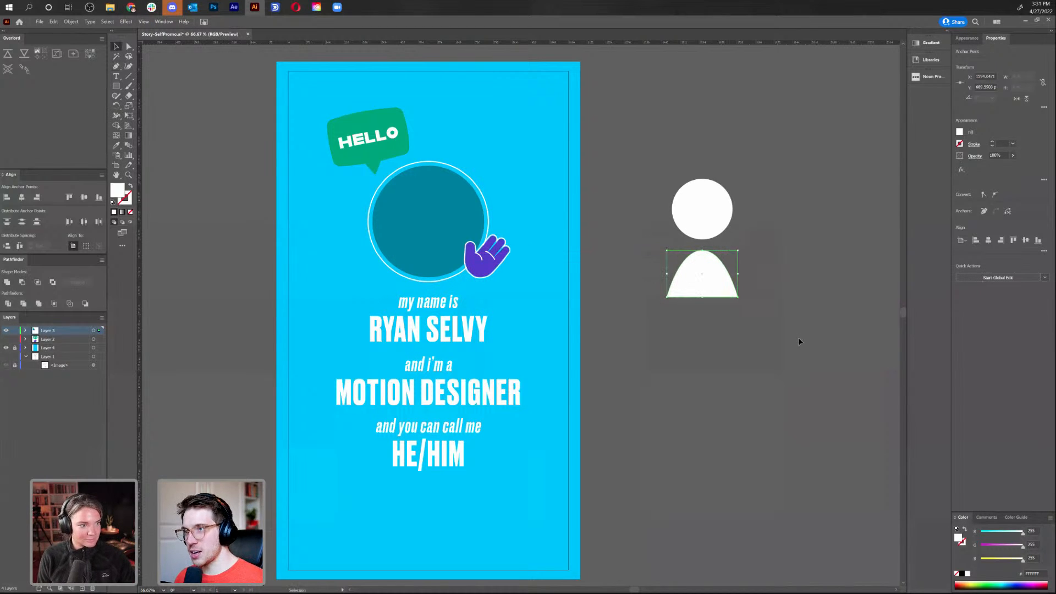
left_click(783, 337)
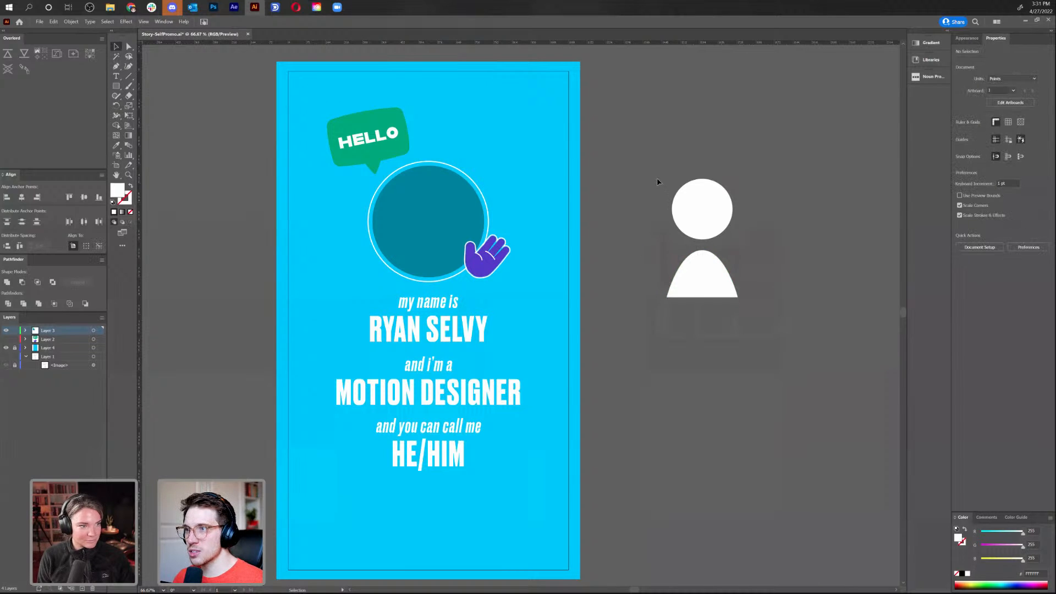
Move the white head and body onto the teal portrait circle, scale them to about 233 pt wide and tighten the gap between them
left_click_drag(657, 177, 682, 259)
left_click_drag(694, 211, 424, 209)
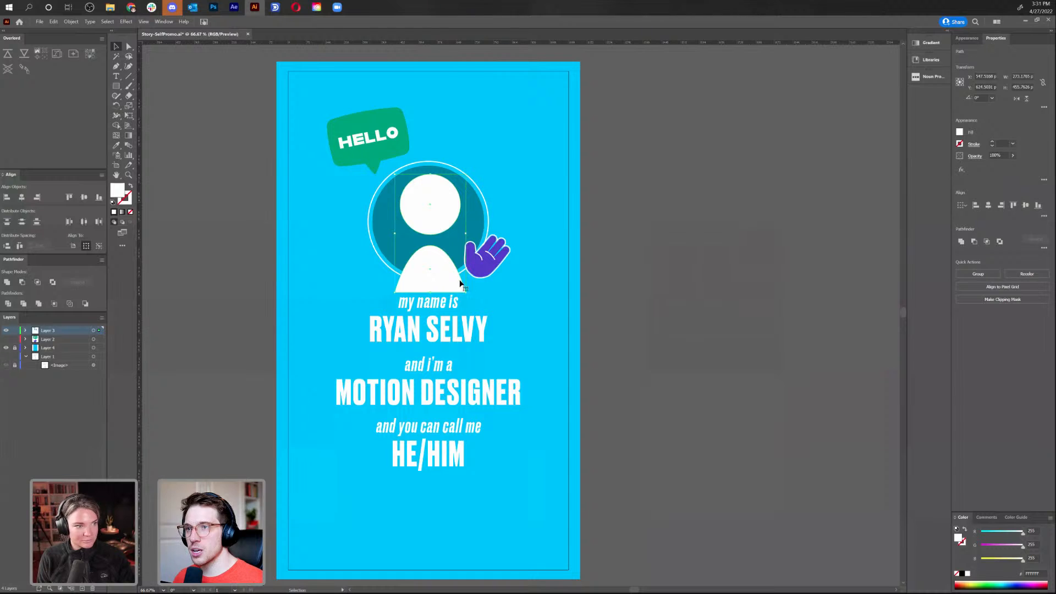
left_click_drag(465, 290, 460, 284)
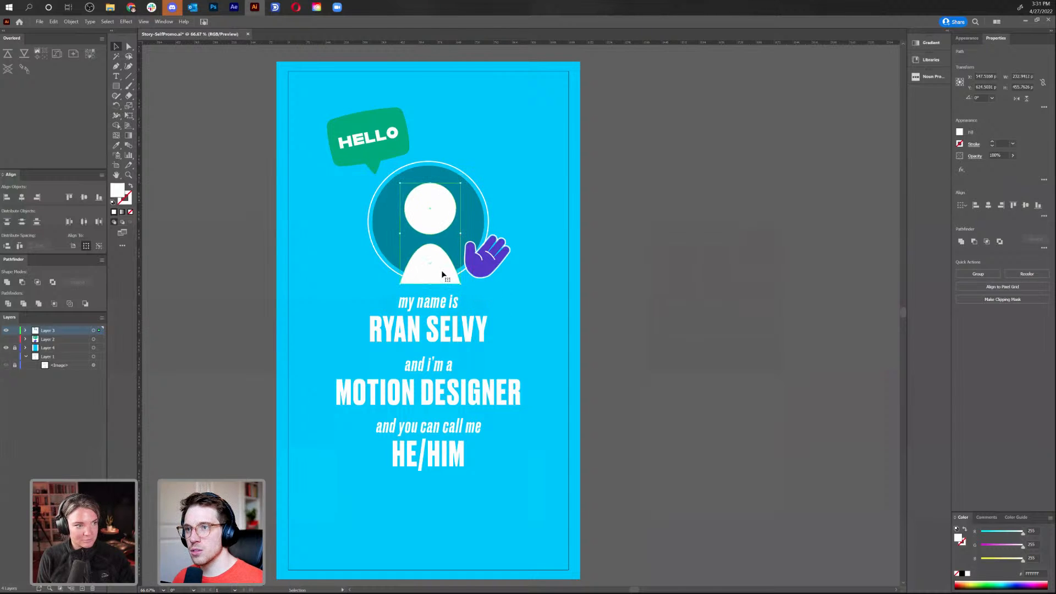
left_click(576, 255)
left_click_drag(441, 212, 439, 225)
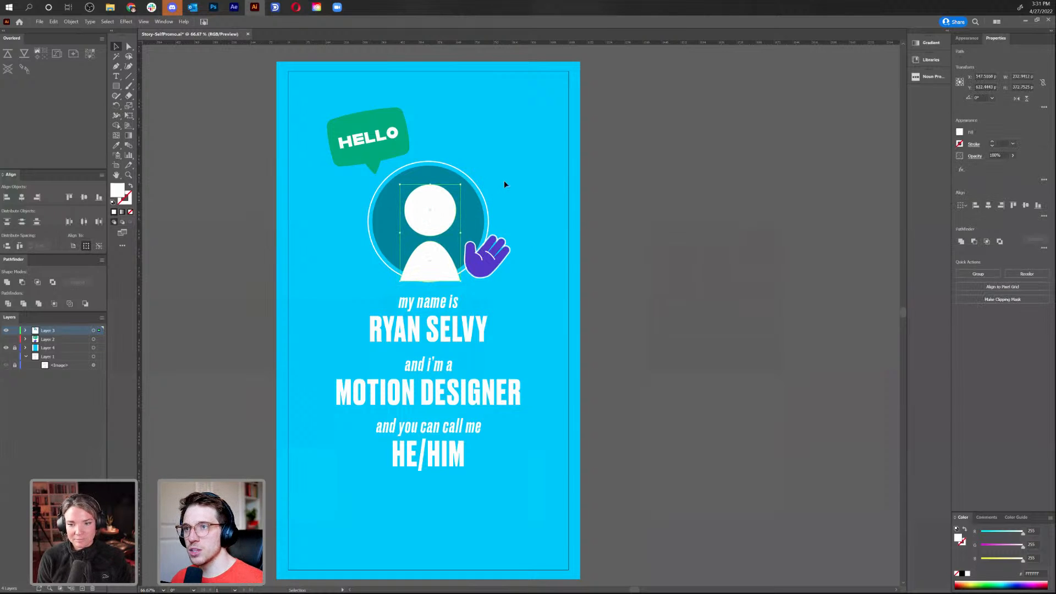
Move the purple waving hand sideways so it sits just outside the portrait circle's lower-right edge
left_click(523, 291)
left_click(480, 257)
left_click_drag(480, 258, 504, 257)
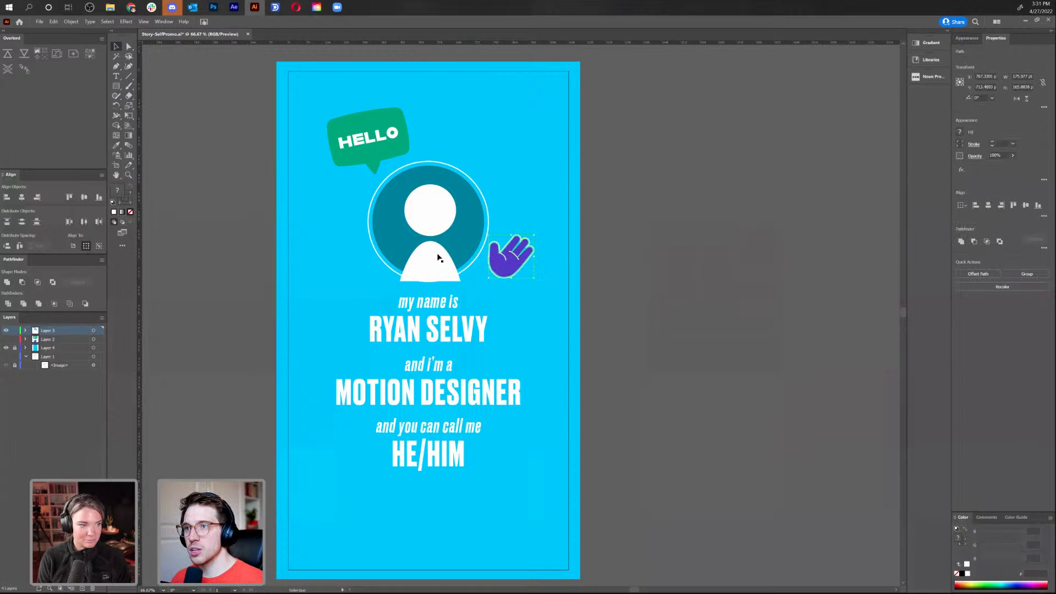
Draw a circular eye about 25 pt wide on the left side of the head and fill it with the portrait circle's teal
key("ctrl+shift+a")
key("a")
scroll(438, 256, "up", 3)
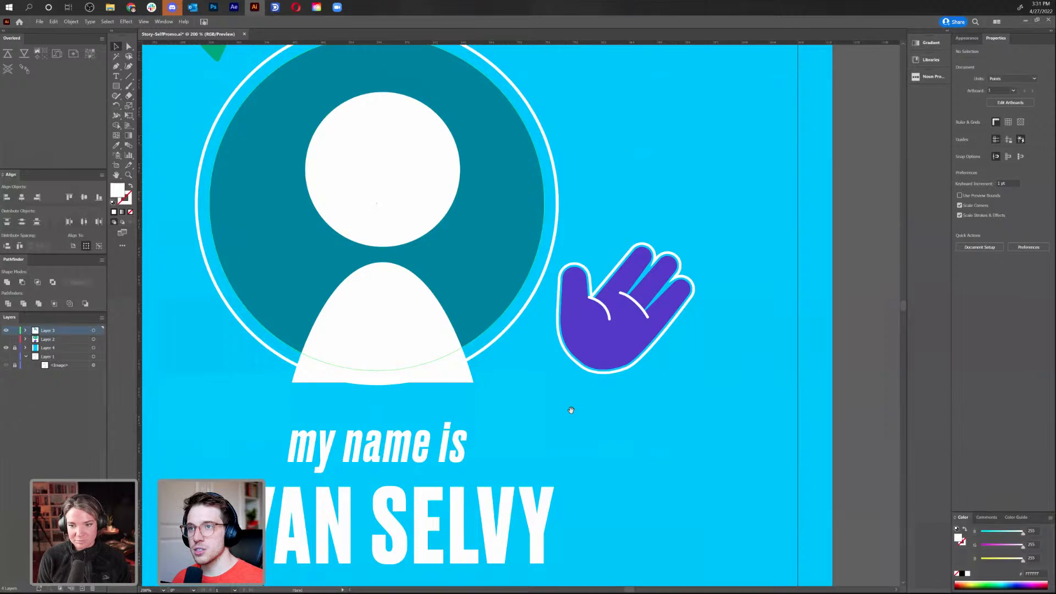
left_click_drag(571, 409, 612, 446)
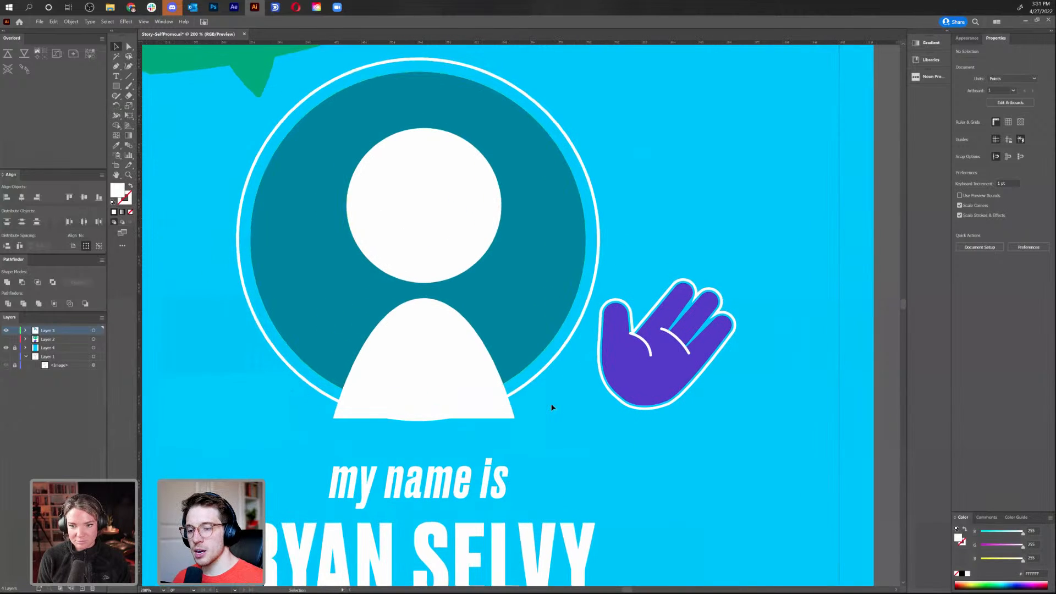
left_click(395, 187)
left_click(612, 479)
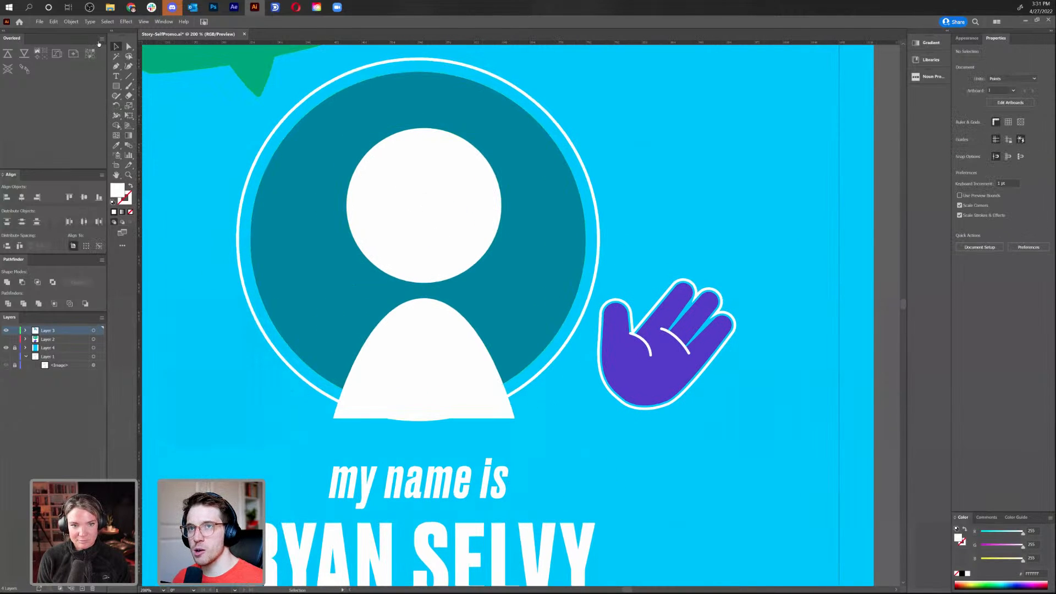
left_click_drag(119, 85, 144, 108)
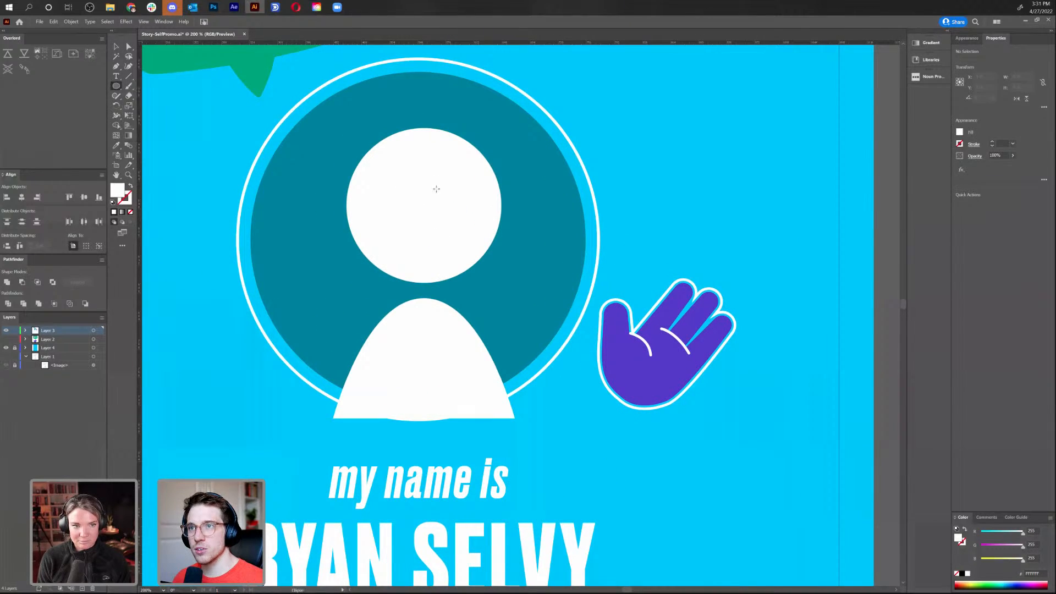
left_click_drag(381, 201, 379, 202)
key("i")
left_click(545, 250)
Duplicate the teal eye to the right side of the head, slightly higher than the first one
key("v")
left_click(369, 217)
left_click_drag(380, 207, 467, 187)
left_click(594, 165)
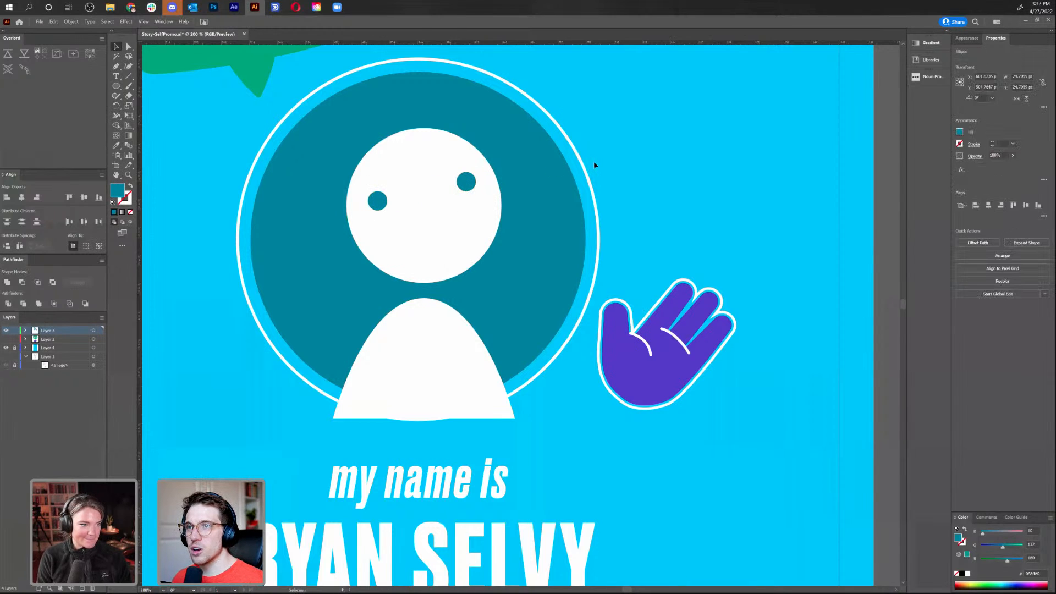
Draw a curved smile between the eyes with the Pen tool and give it a teal stroke with no fill
left_click(118, 67)
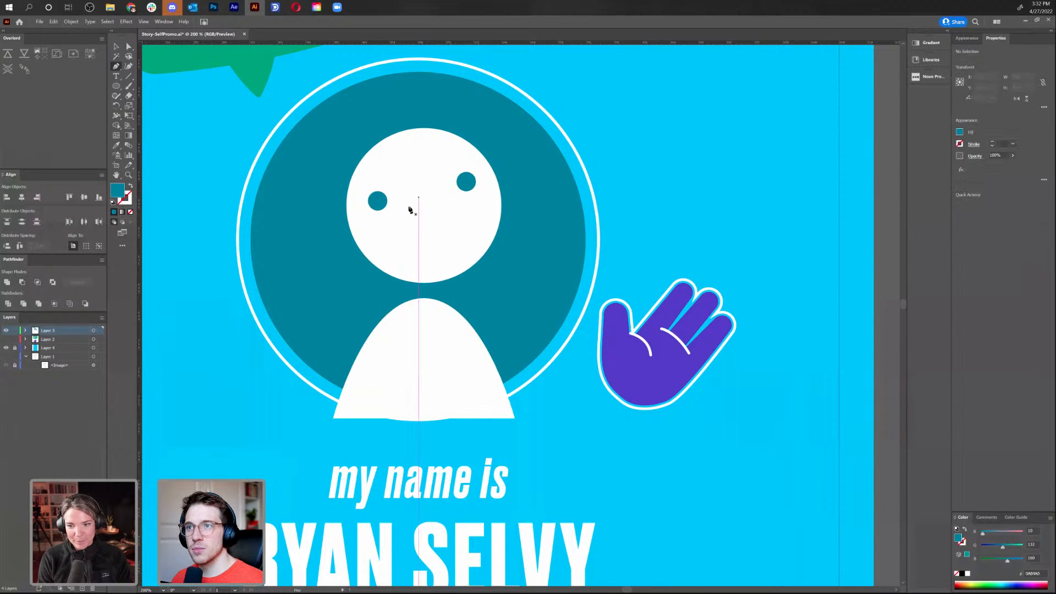
left_click_drag(413, 211, 454, 187)
key("i")
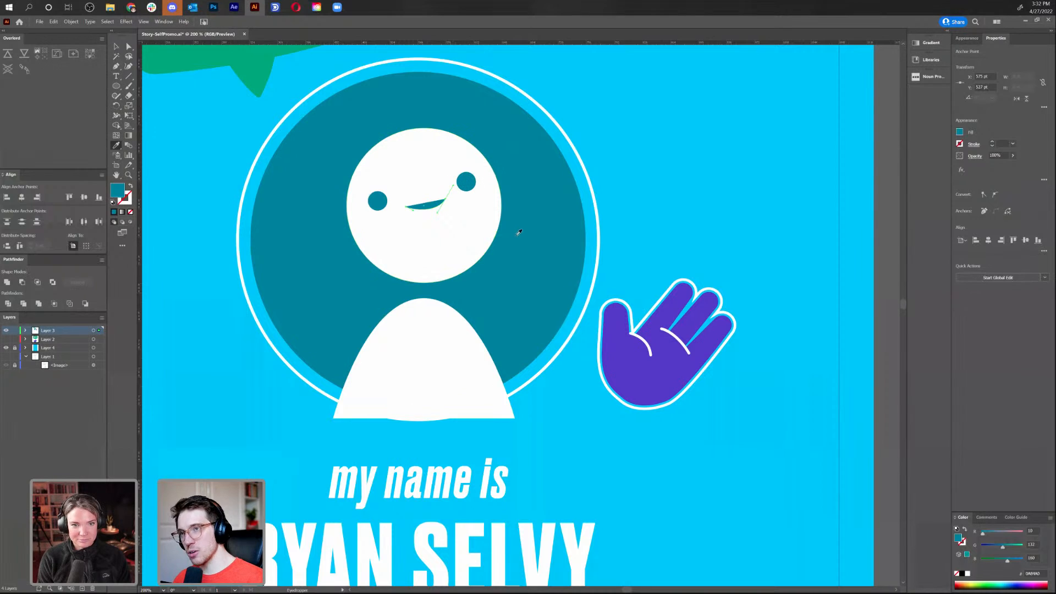
left_click(597, 182)
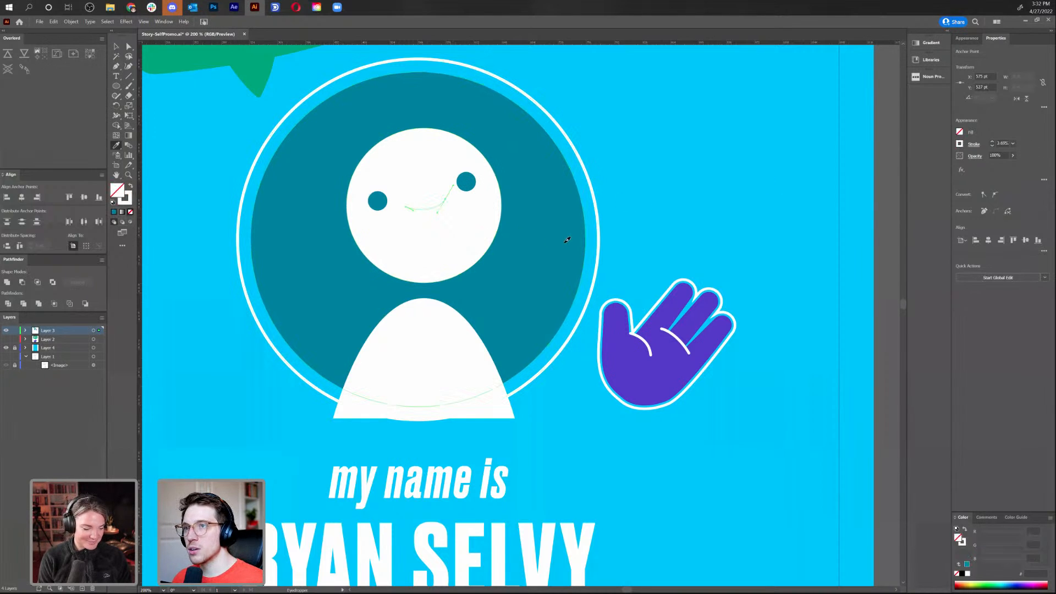
left_click(264, 242)
left_click(131, 186)
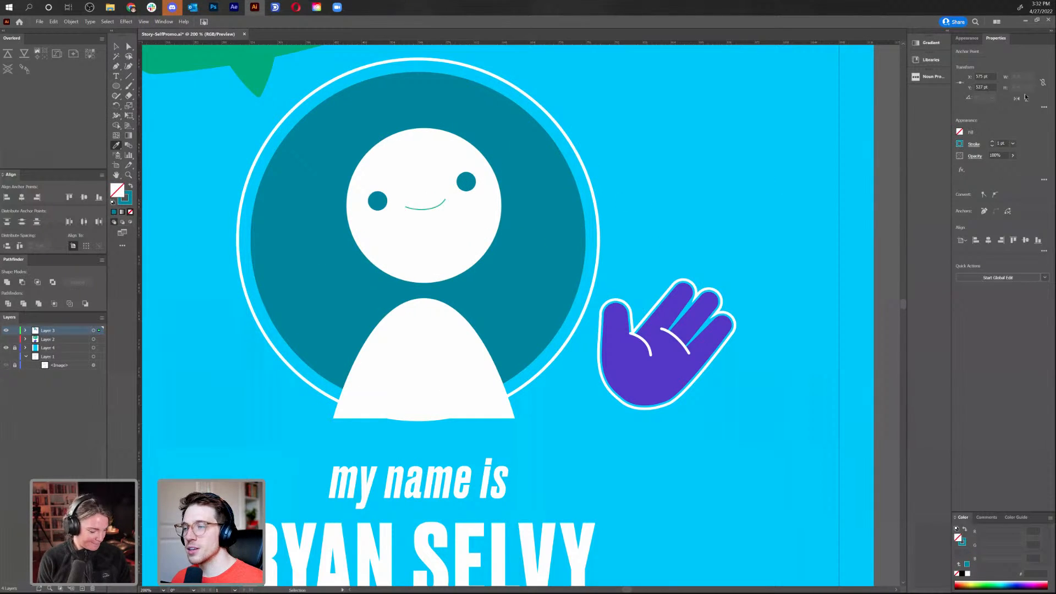
Set the smile's stroke weight to 5 pt
left_click(991, 141)
left_click(991, 141)
left_click(992, 141)
left_click(992, 141)
Draw a line about 200 pt long above the waving hand and bend it into a symmetrical smile curve with handles at both ends
key("a")
key("p")
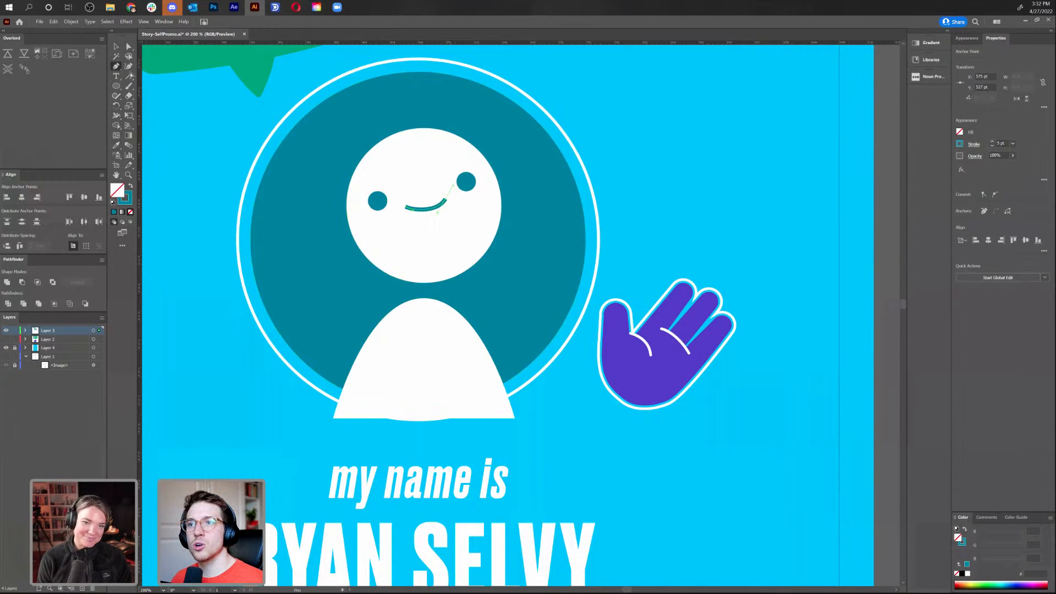
left_click(616, 148)
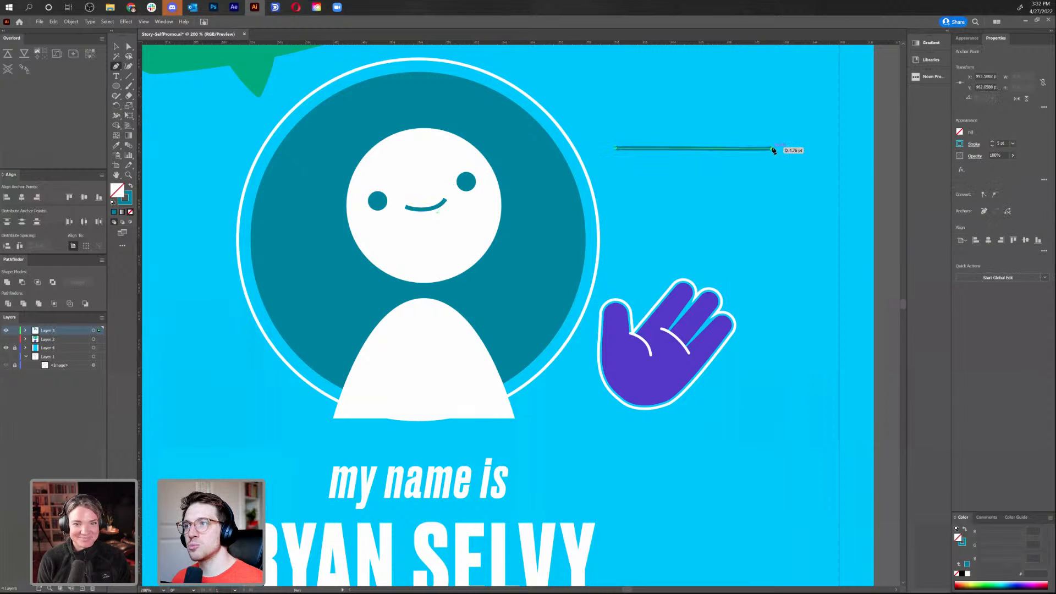
left_click(773, 150)
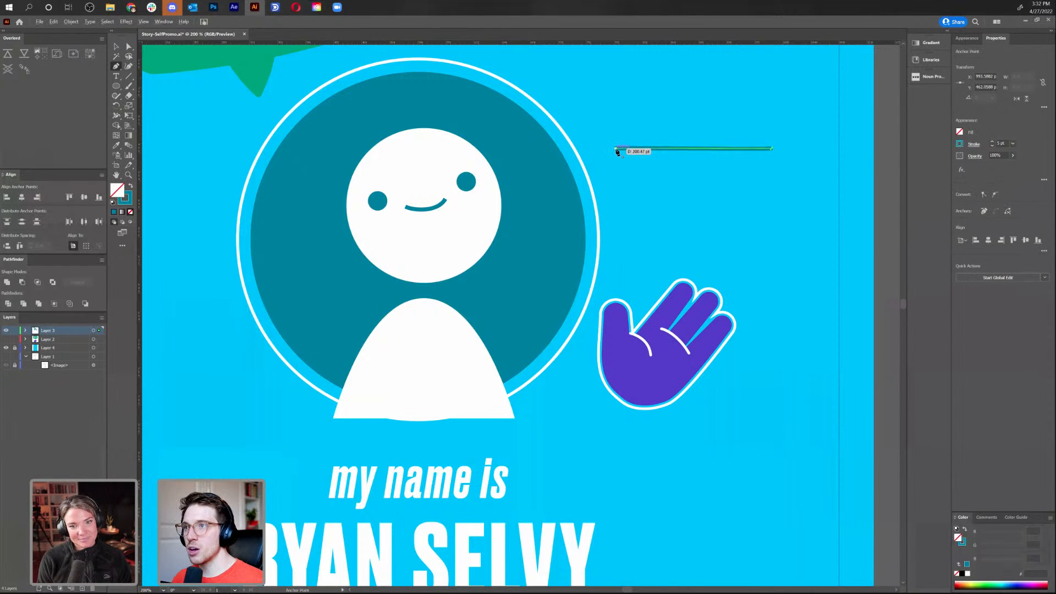
key("Escape")
left_click_drag(615, 150, 650, 190)
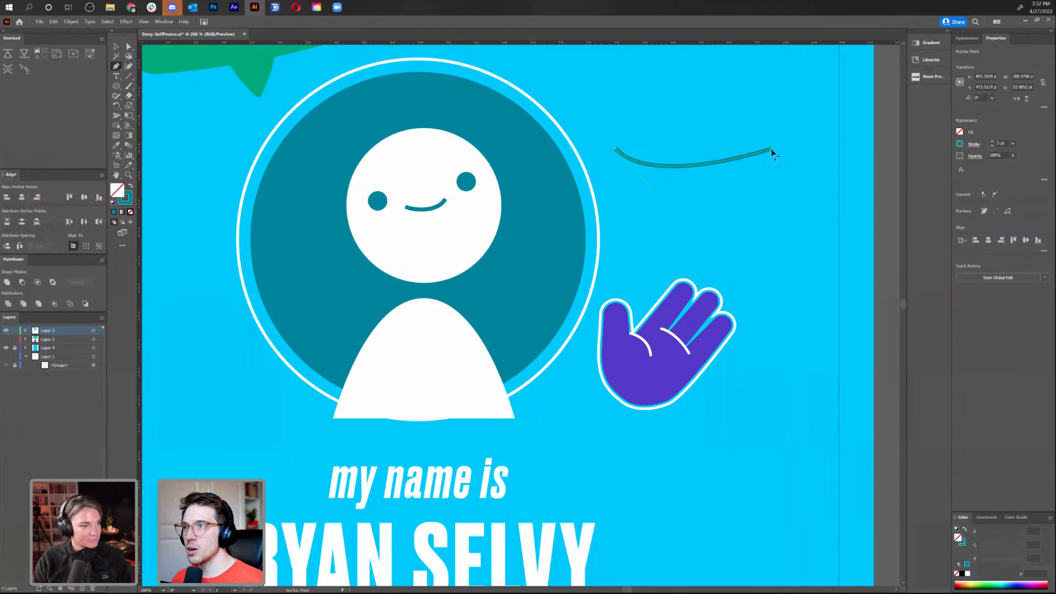
left_click_drag(770, 152, 724, 202)
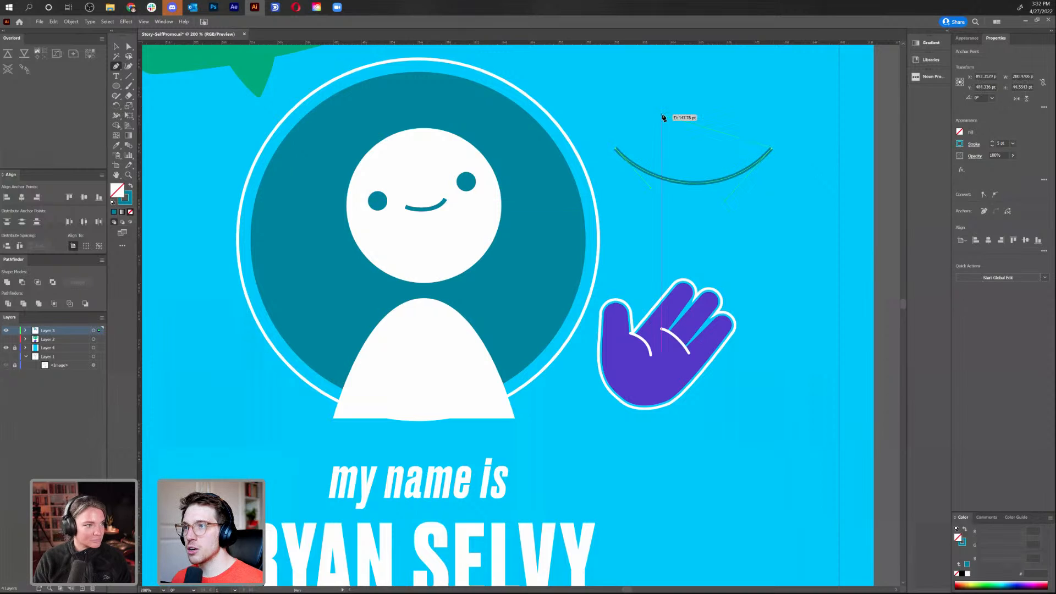
Delete the practice smile curve above the waving hand and try another curved path in its place, undoing that attempt
key("Delete")
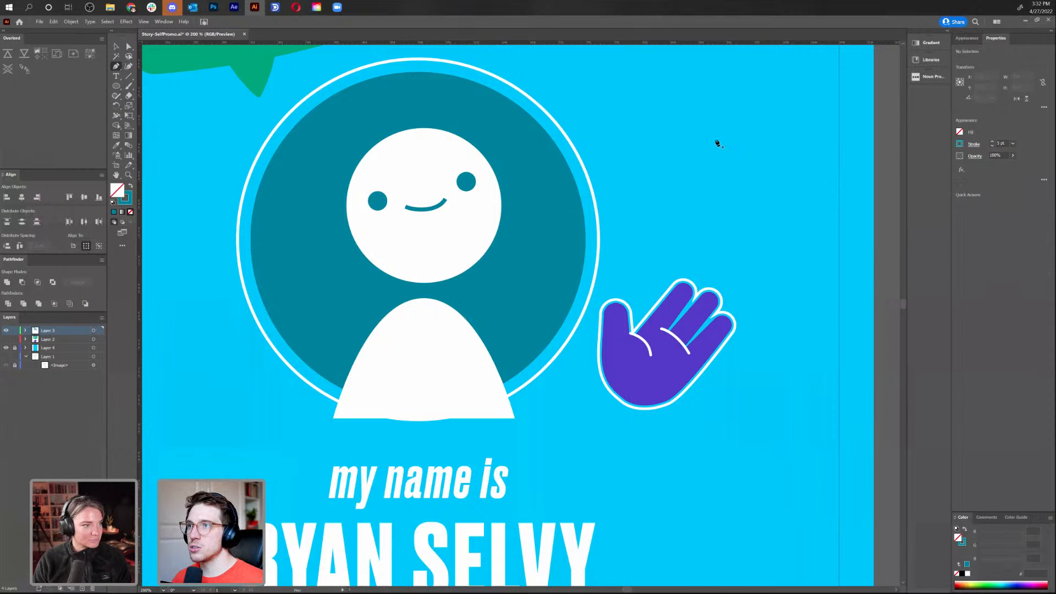
left_click_drag(754, 236, 841, 182)
key("ctrl+z")
key("ctrl+z")
key("ctrl+z")
key("ctrl+z")
key("ctrl+z")
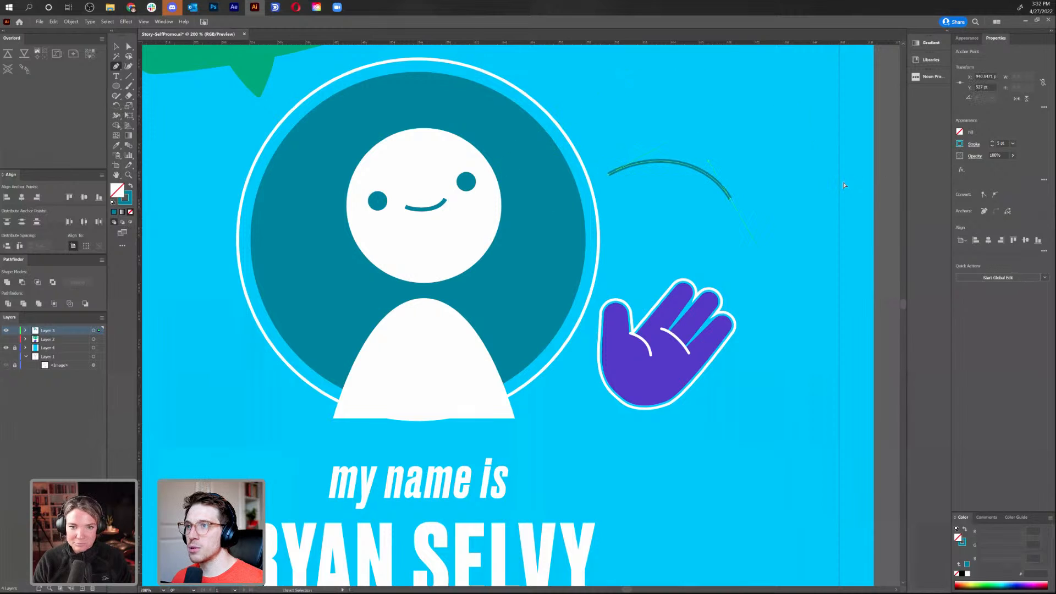
Try a path of connected straight segments above the waving hand with the Pen tool and undo it point by point
left_click(634, 125)
left_click(805, 182)
left_click(781, 236)
left_click(724, 230)
left_click(726, 205)
left_click(759, 188)
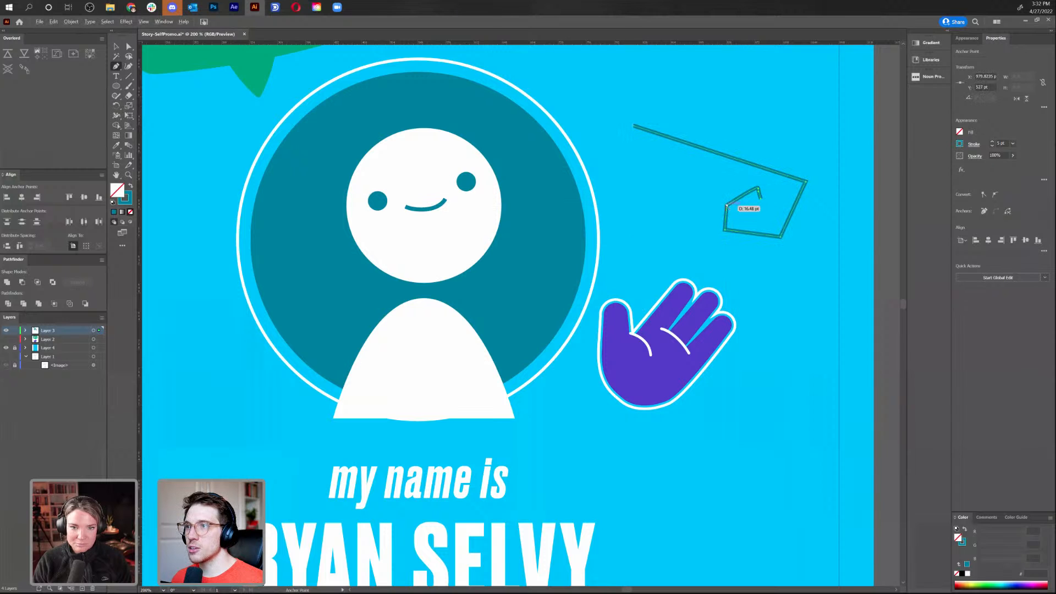
key("ctrl+z")
key("ctrl+z")
key("ctrl+z")
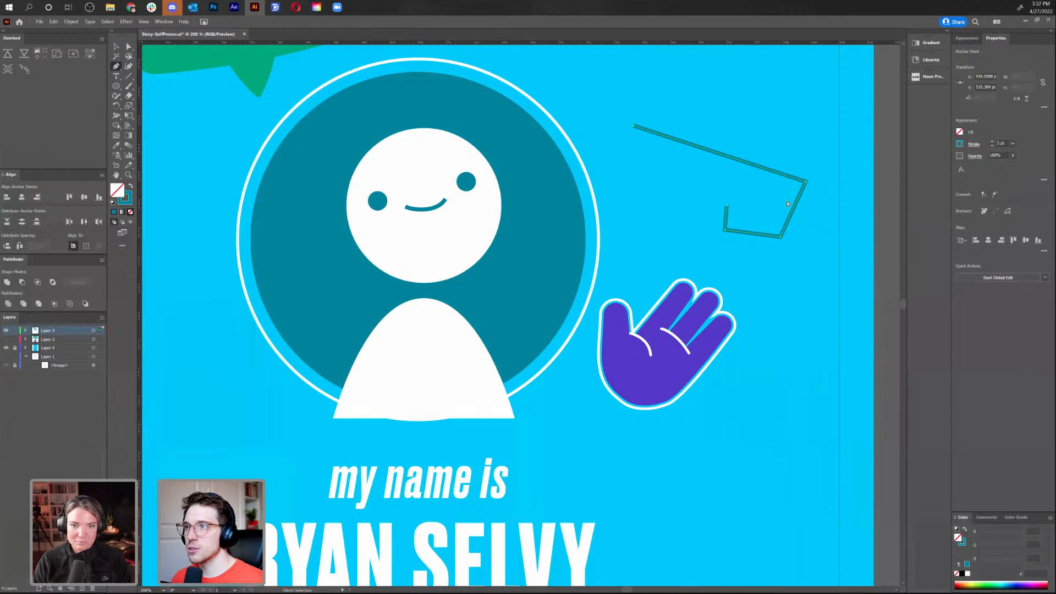
key("ctrl+z")
key("ctrl+z")
key("ctrl+z")
Draw a large open S-shaped curve in the empty area above the waving hand with the Pen tool
scroll(547, 231, "up", 5)
scroll(495, 165, "right", 3)
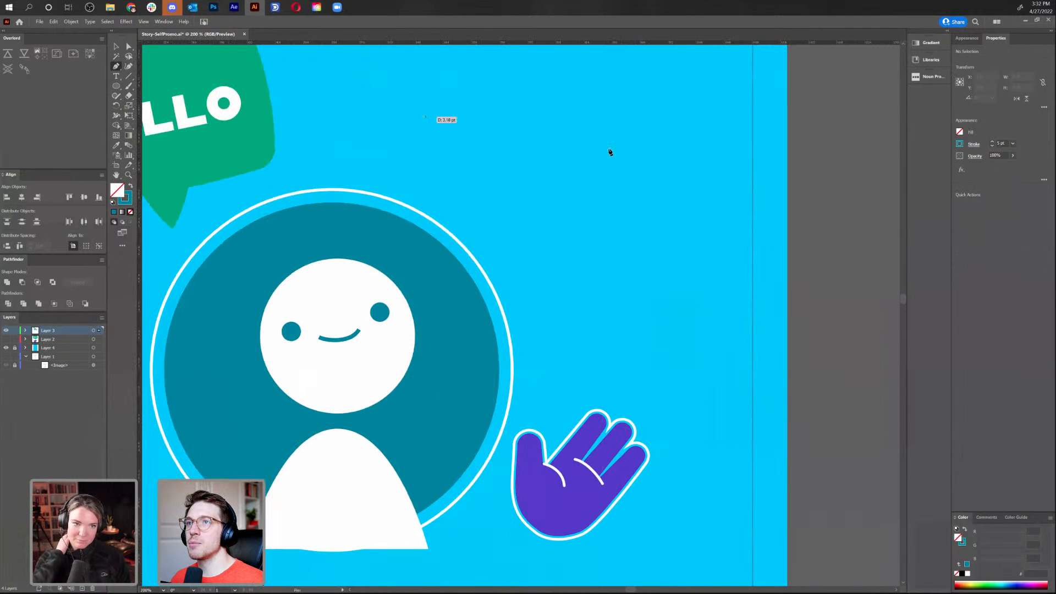
left_click_drag(465, 101, 523, 100)
left_click_drag(731, 335, 756, 227)
left_click_drag(684, 110, 723, 112)
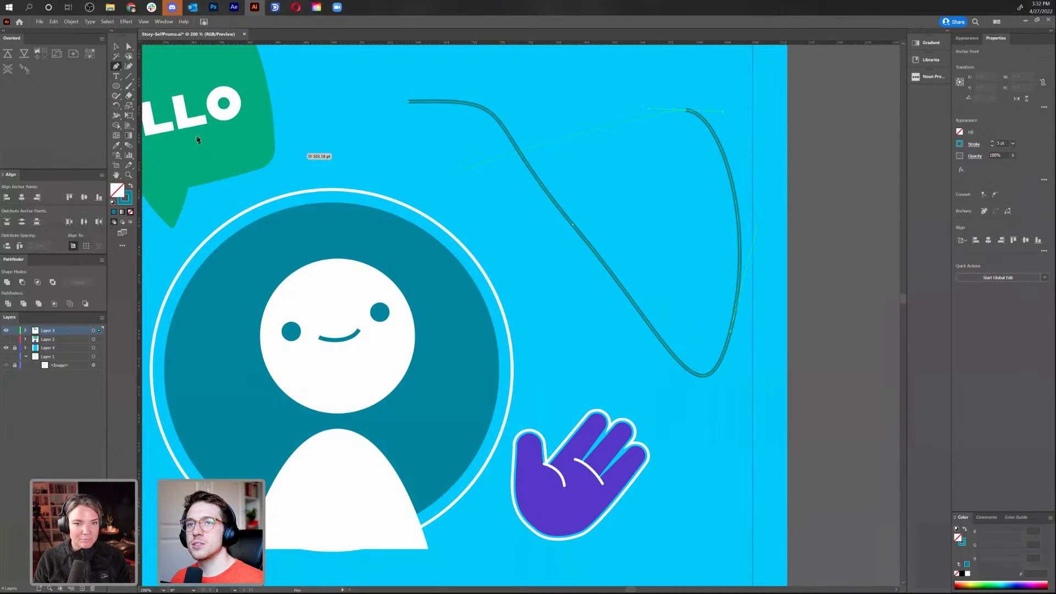
Vary the practice curve's stroke thickness with the Width tool, widening and narrowing it at several points along the path
left_click(117, 116)
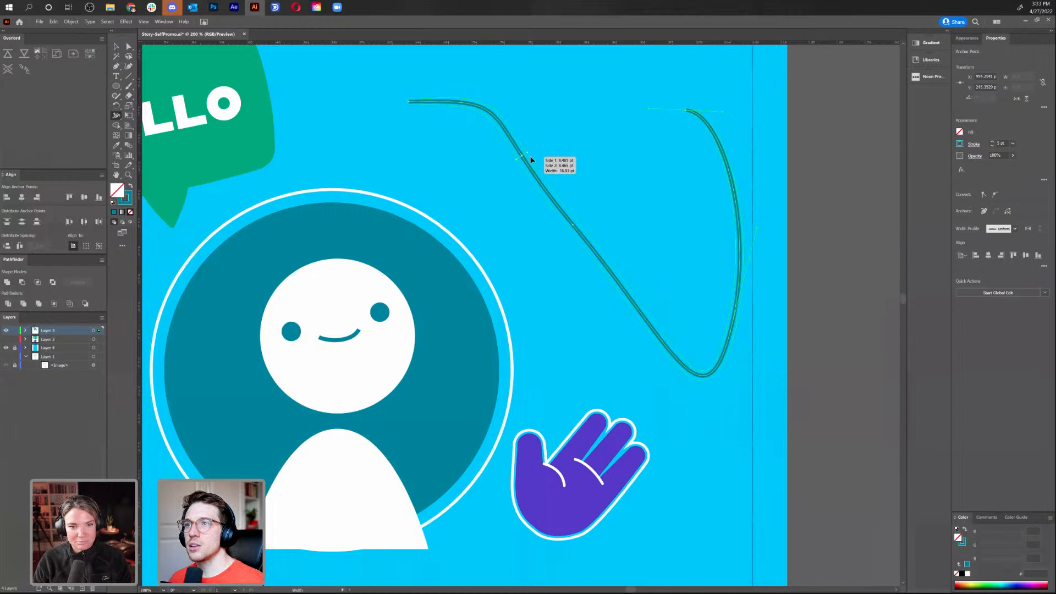
left_click_drag(530, 160, 547, 150)
mouse_move(576, 240)
left_mouse_down()
mouse_move(584, 231)
mouse_move(610, 270)
mouse_move(619, 262)
left_mouse_up()
left_click_drag(638, 312, 638, 310)
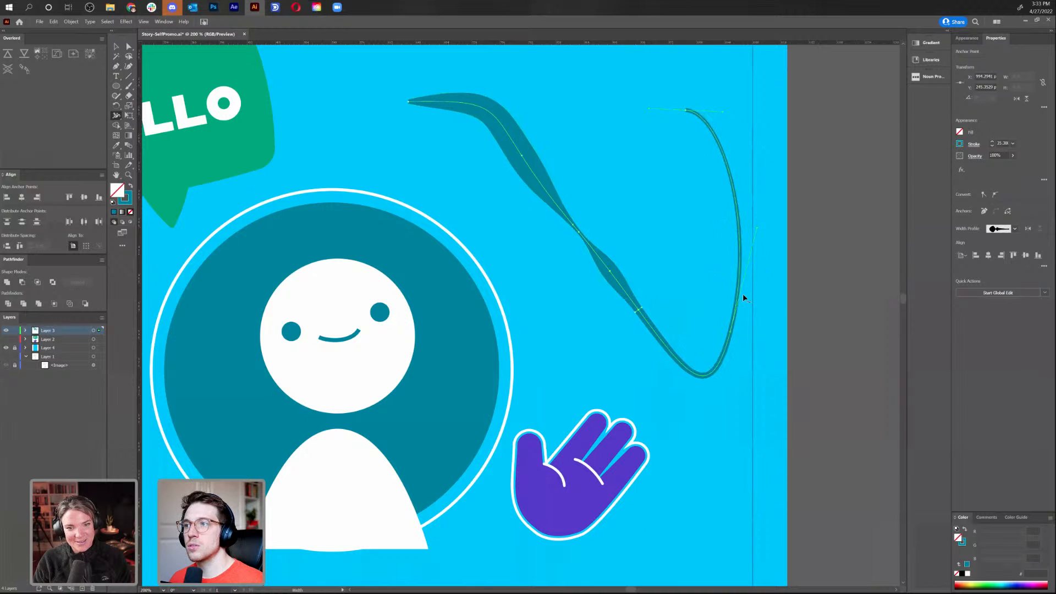
left_click_drag(738, 289, 746, 289)
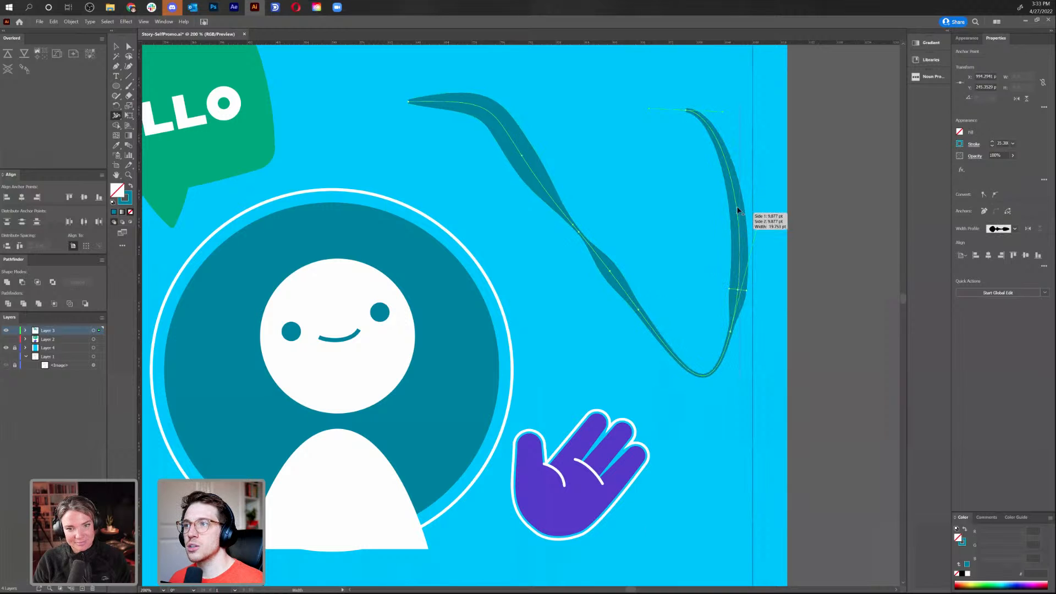
left_click_drag(740, 200, 737, 199)
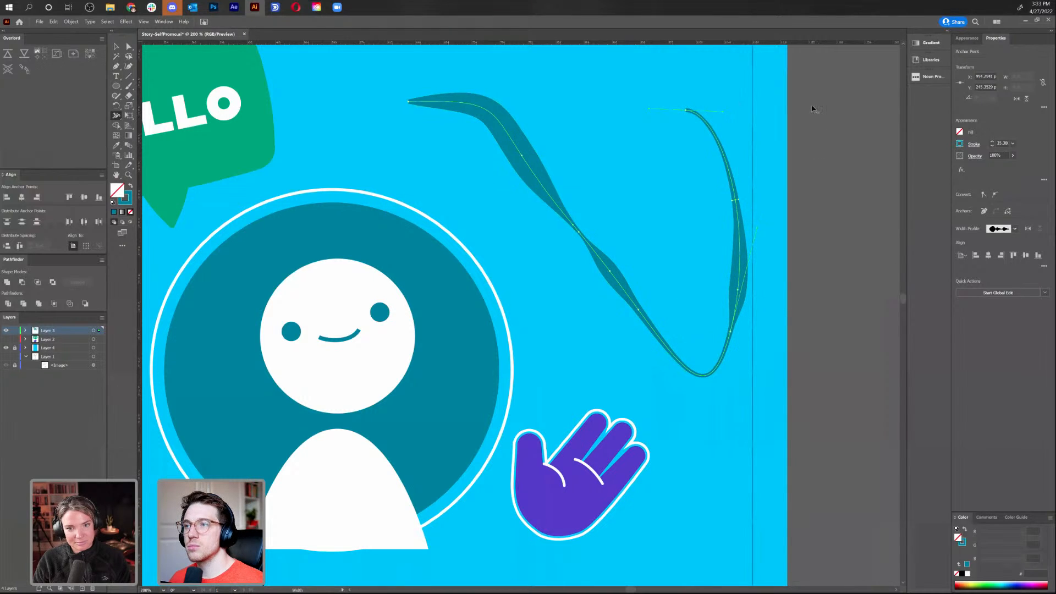
Delete the variable-width practice curve above the waving hand
key("v")
left_click(803, 251)
key("ctrl+minus")
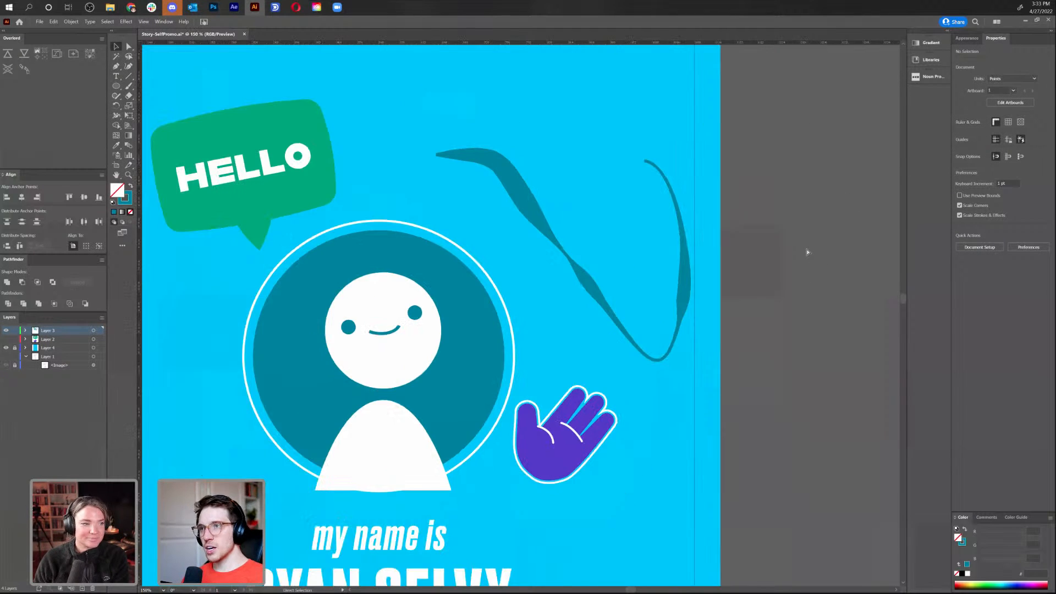
left_click_drag(531, 208, 484, 167)
key("Delete")
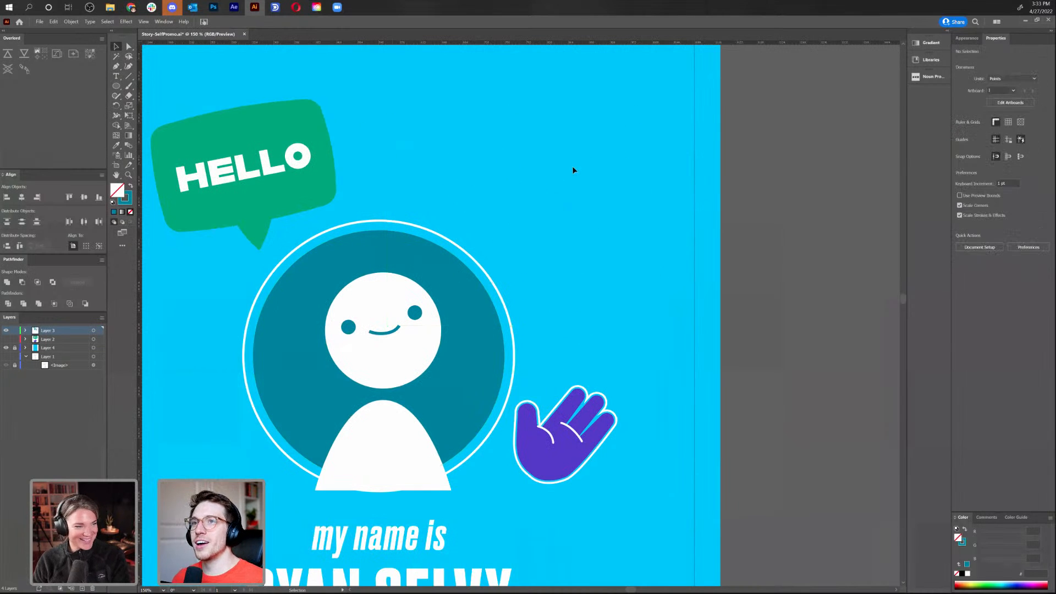
Hide Layer 3 with the finished introduction artwork so that only the blue background remains
key("ctrl+minus")
key("ctrl+minus")
key("ctrl+minus")
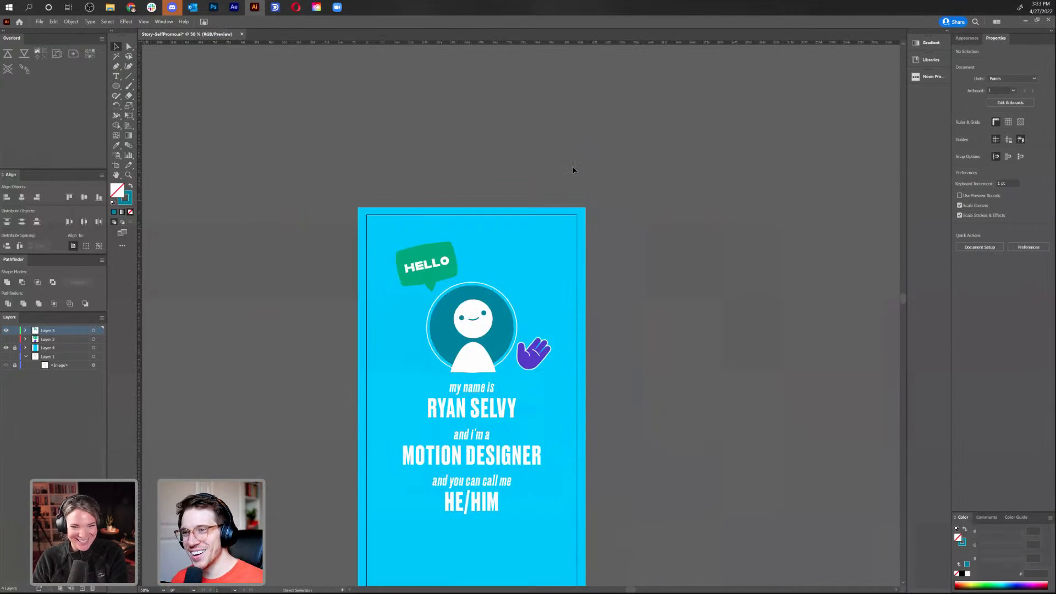
left_click_drag(561, 327, 589, 174)
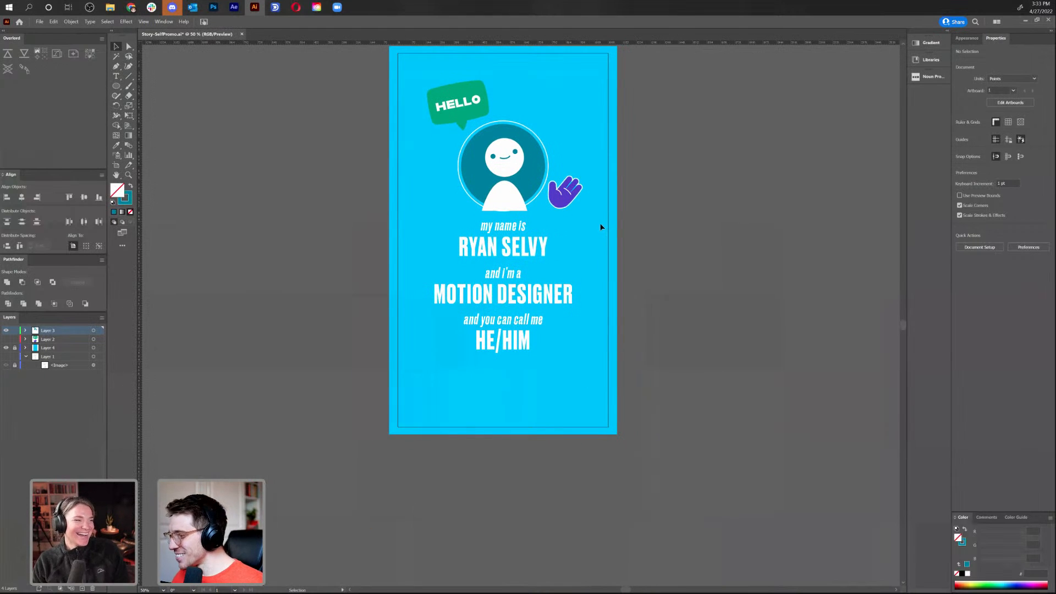
left_click(6, 330)
left_click(6, 330)
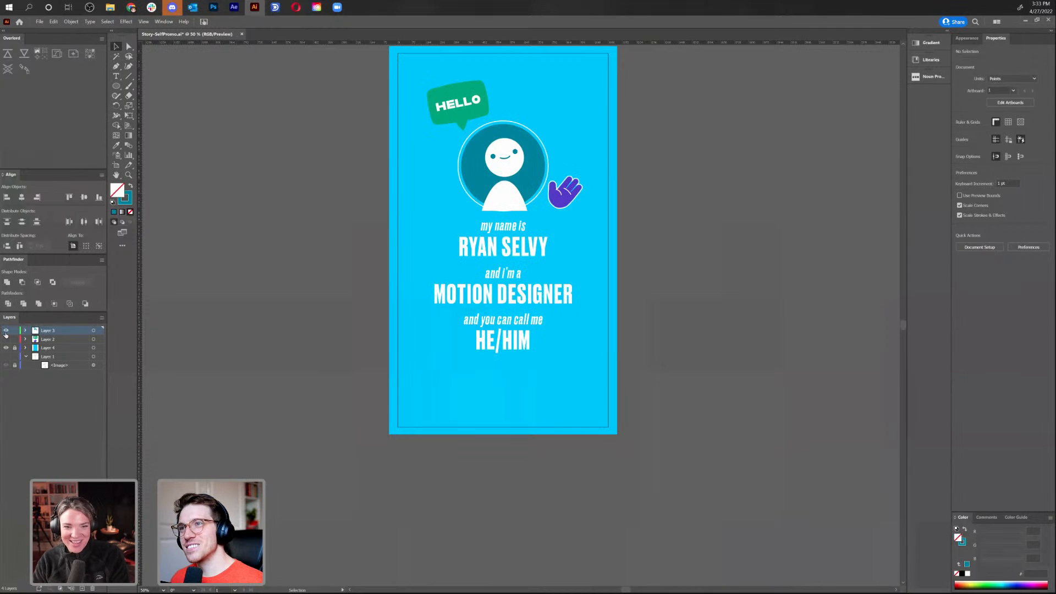
left_click(6, 330)
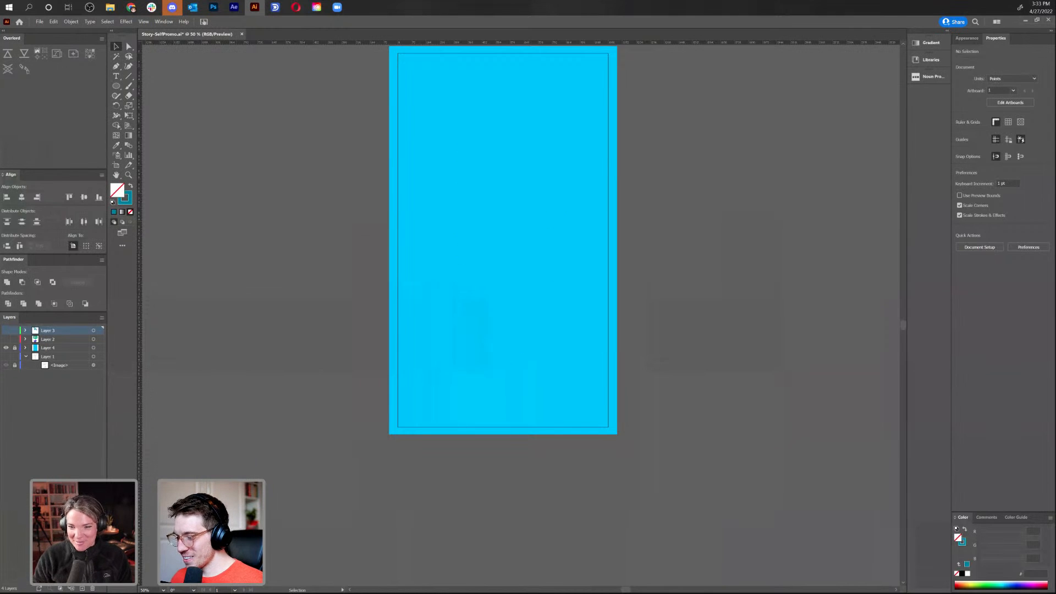
Switch to the Photoshop storyboard, show the curtain sketch in place of the introduction sketch, and capture the curtain drawing as a screen snip
key("alt+Tab")
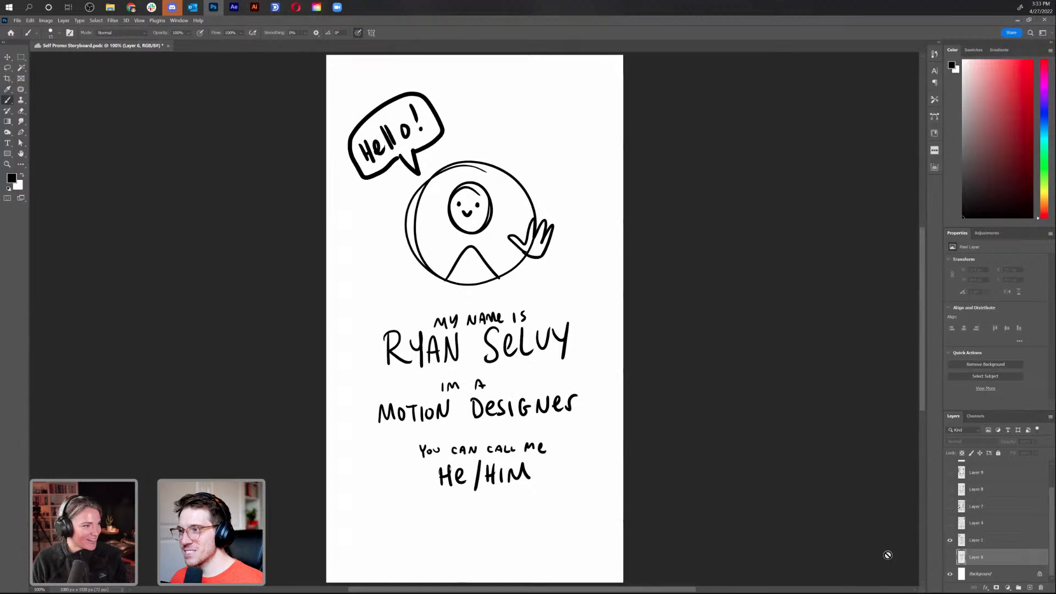
left_click(949, 540)
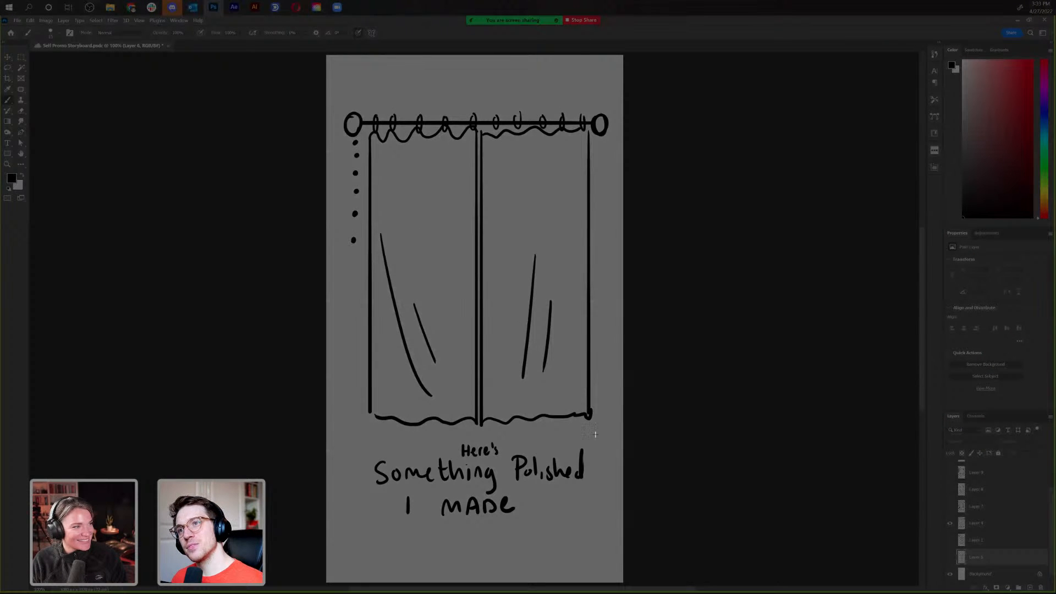
mouse_move(594, 434)
left_mouse_down()
mouse_move(625, 464)
mouse_move(615, 433)
left_mouse_up()
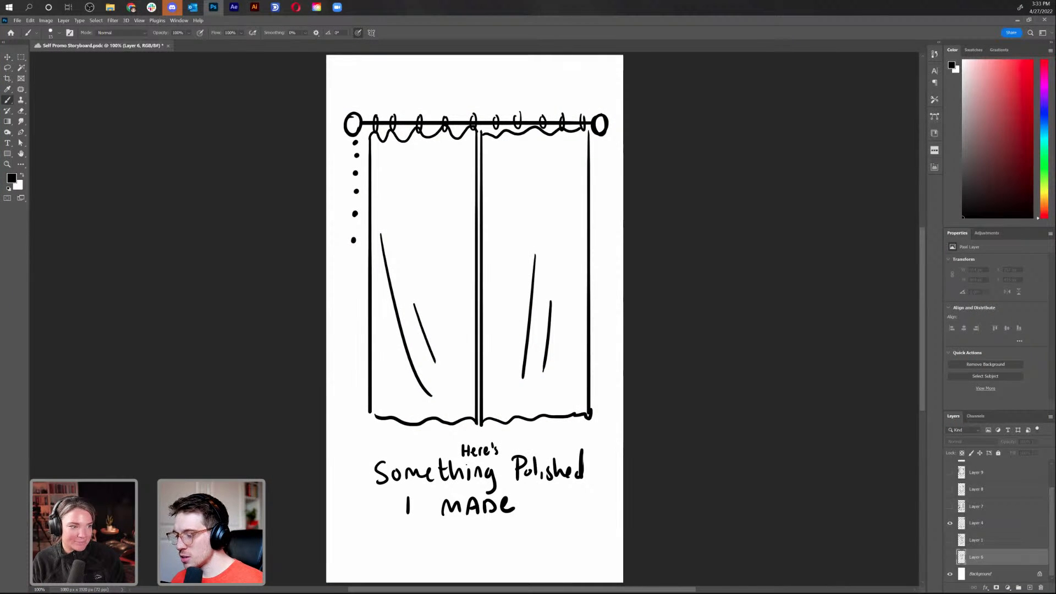
Return to Illustrator and paste the curtain sketch onto a new layer, placing it across the upper middle of the artboard
key("alt+Tab")
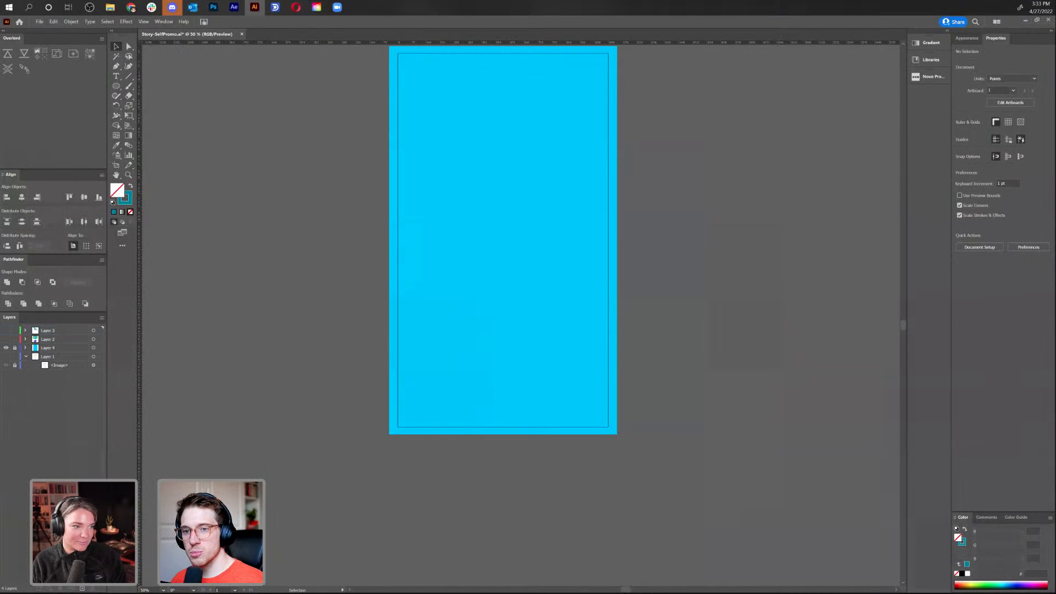
left_click(82, 588)
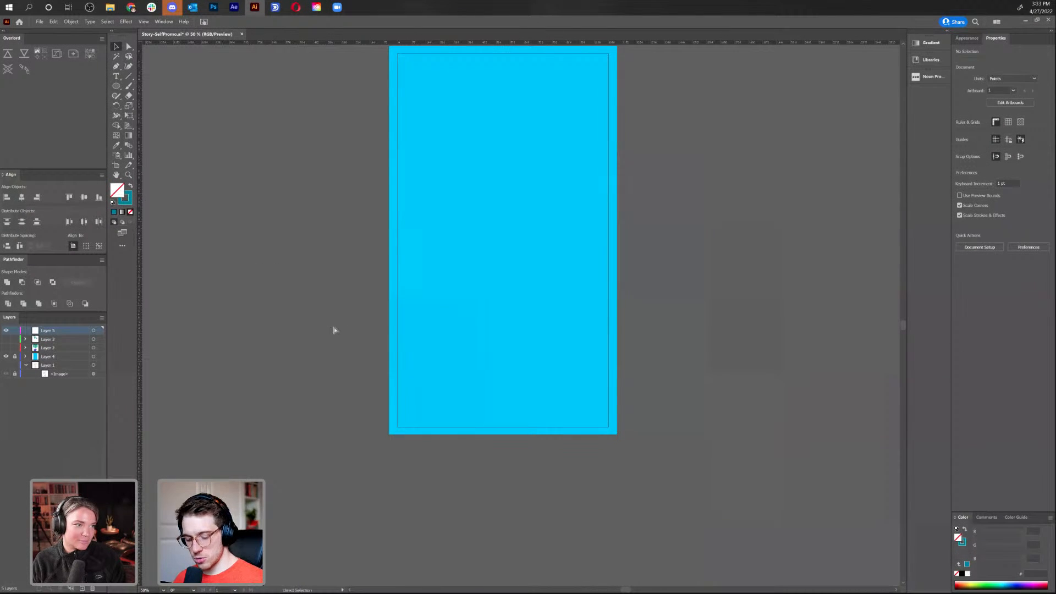
key("ctrl+v")
mouse_move(561, 287)
left_mouse_down()
mouse_move(536, 224)
mouse_move(544, 207)
left_mouse_up()
left_click(272, 440)
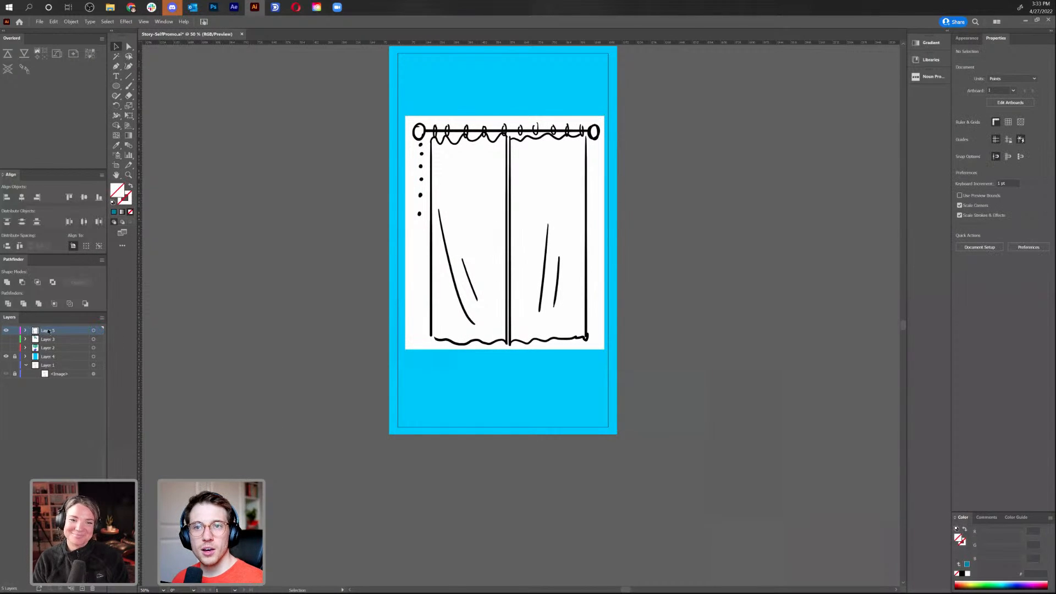
Reduce the curtain sketch's opacity to about 32% and lock its layer
left_click(26, 330)
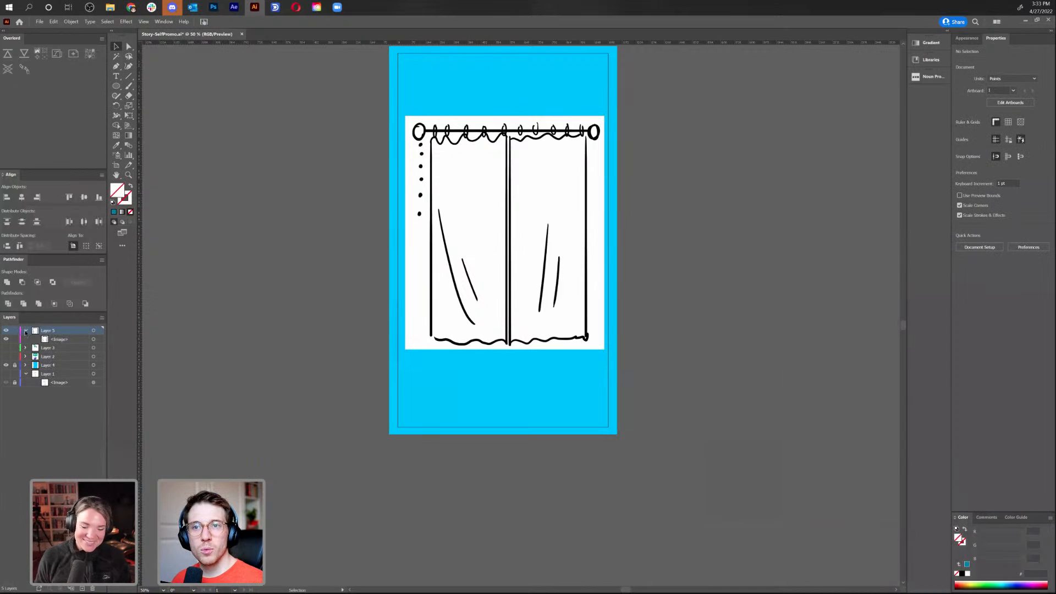
left_click(94, 340)
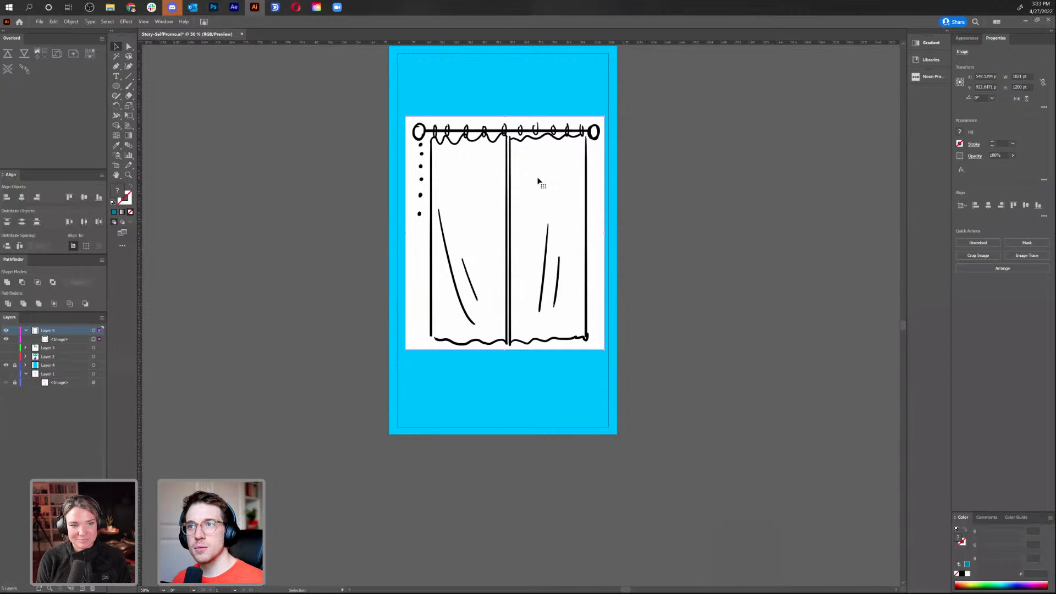
left_click(1014, 156)
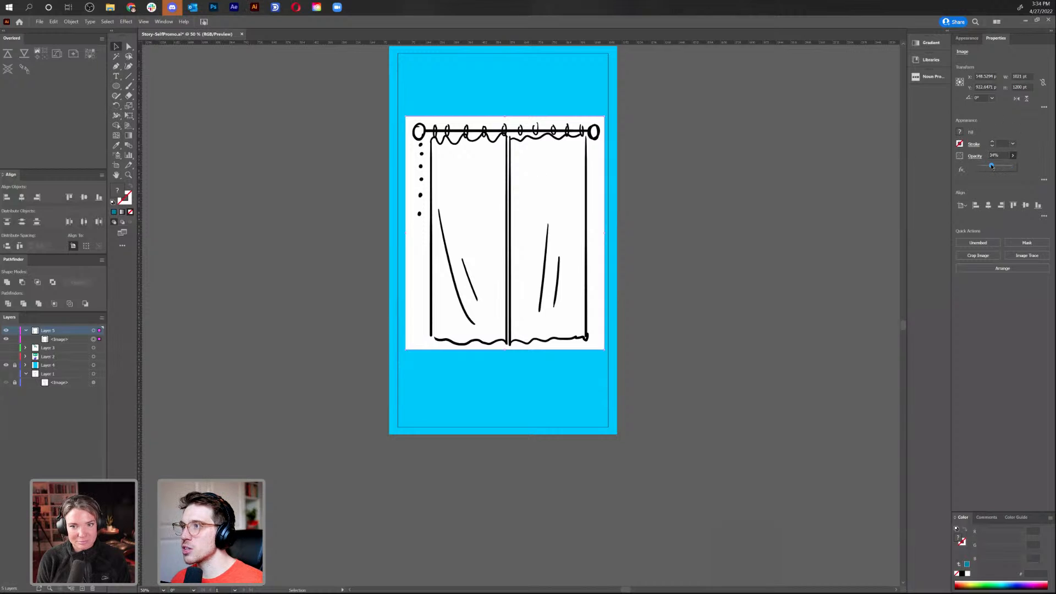
left_click_drag(992, 167, 990, 166)
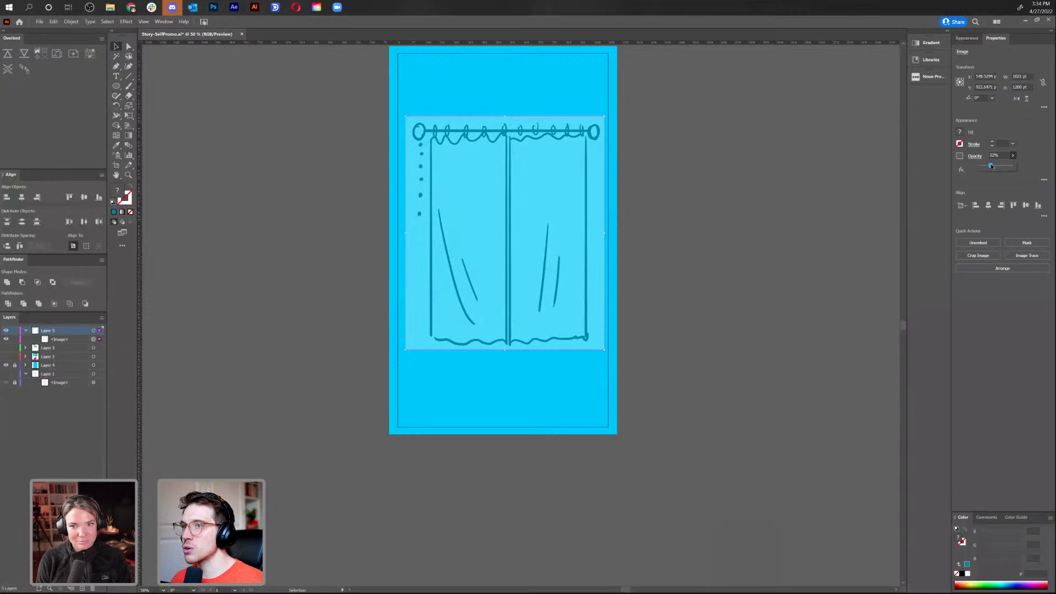
left_click(15, 330)
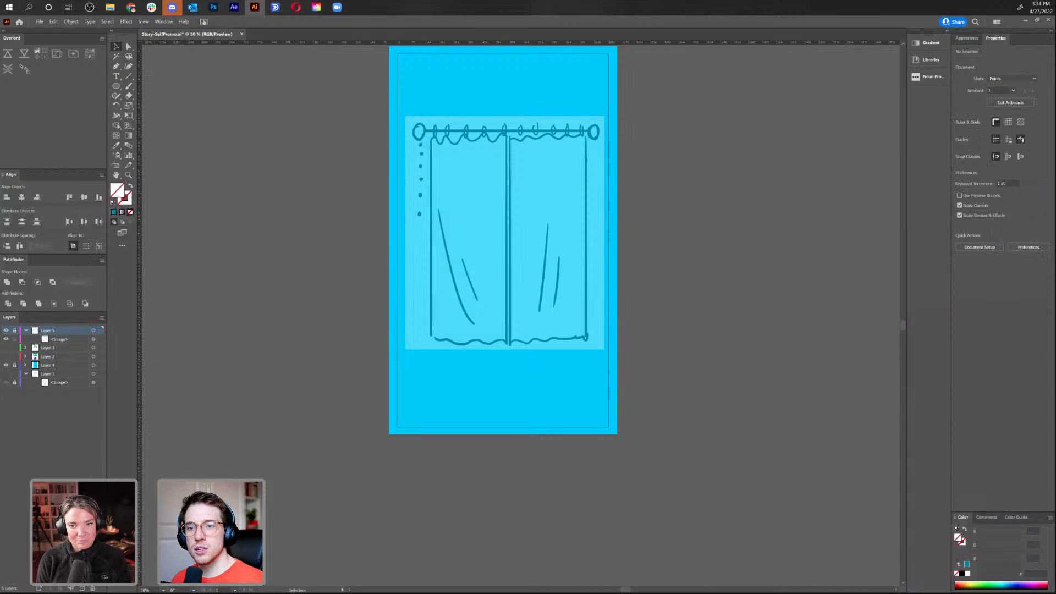
Add a new layer above the sketch and set the fill to a light orange, #FFCA6C
key("ctrl+l")
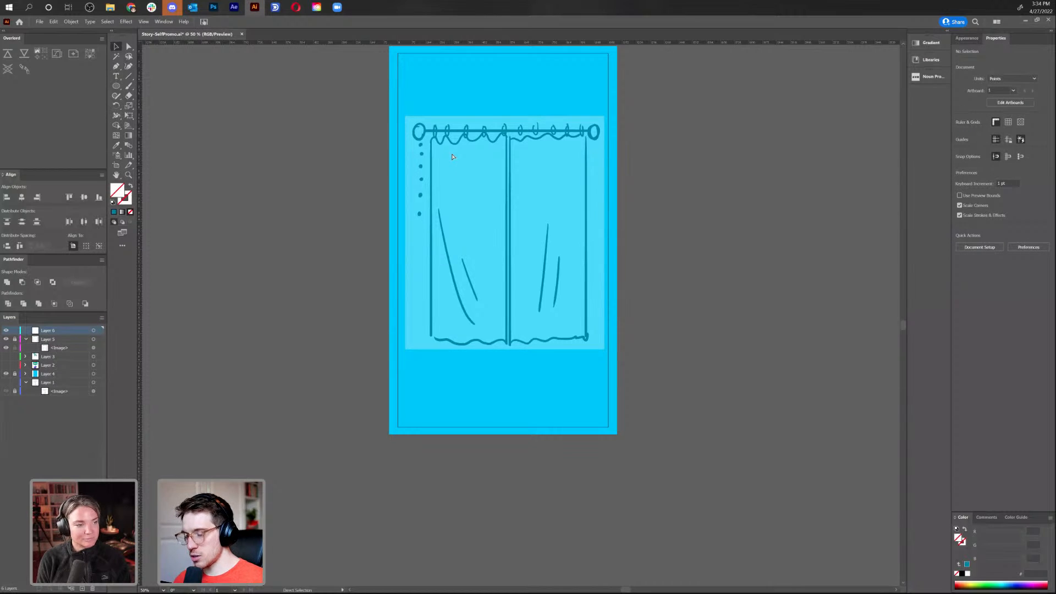
key("ctrl+equal")
left_click_drag(451, 153, 432, 307)
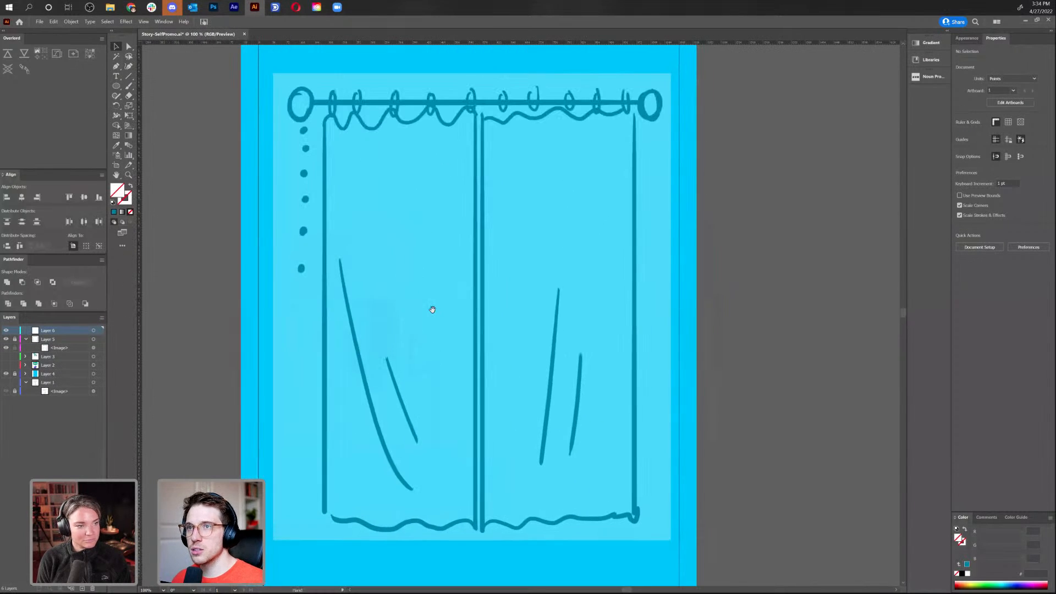
double_click(118, 191)
left_click_drag(539, 342, 539, 346)
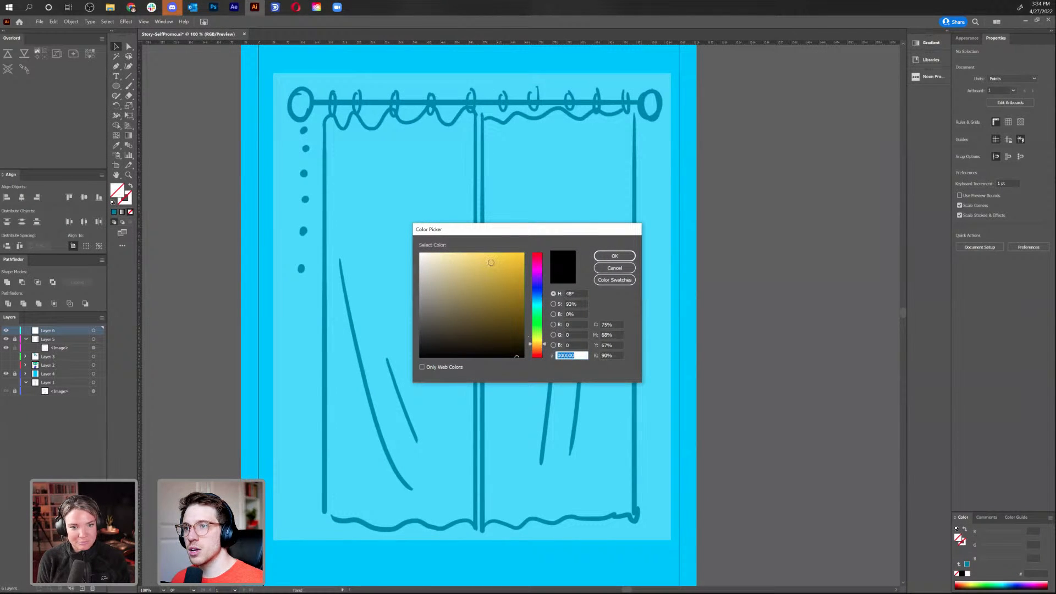
left_click(492, 259)
left_click_drag(539, 346, 539, 347)
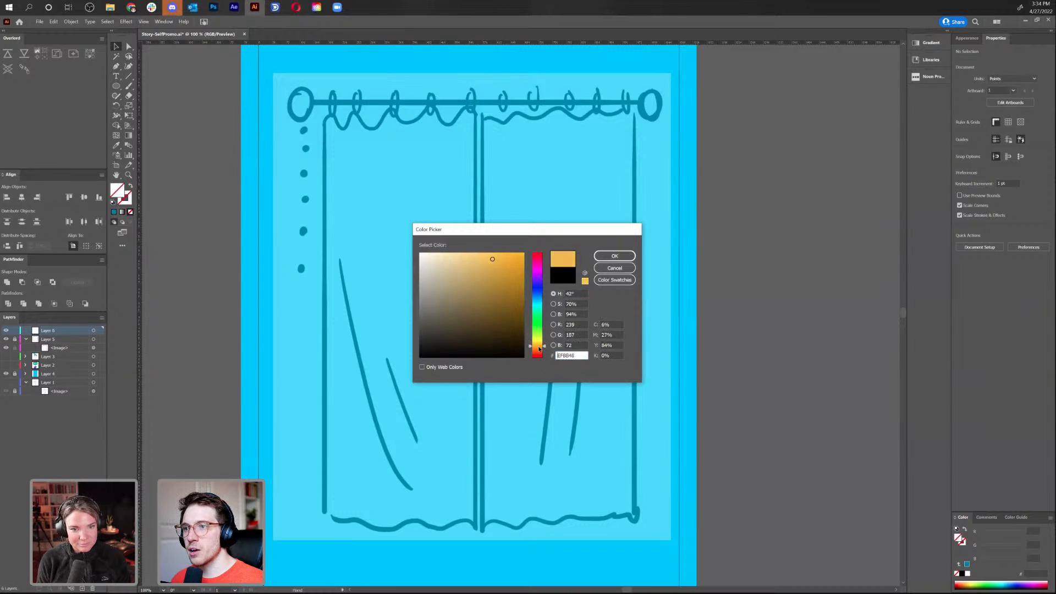
left_click_drag(485, 256, 480, 249)
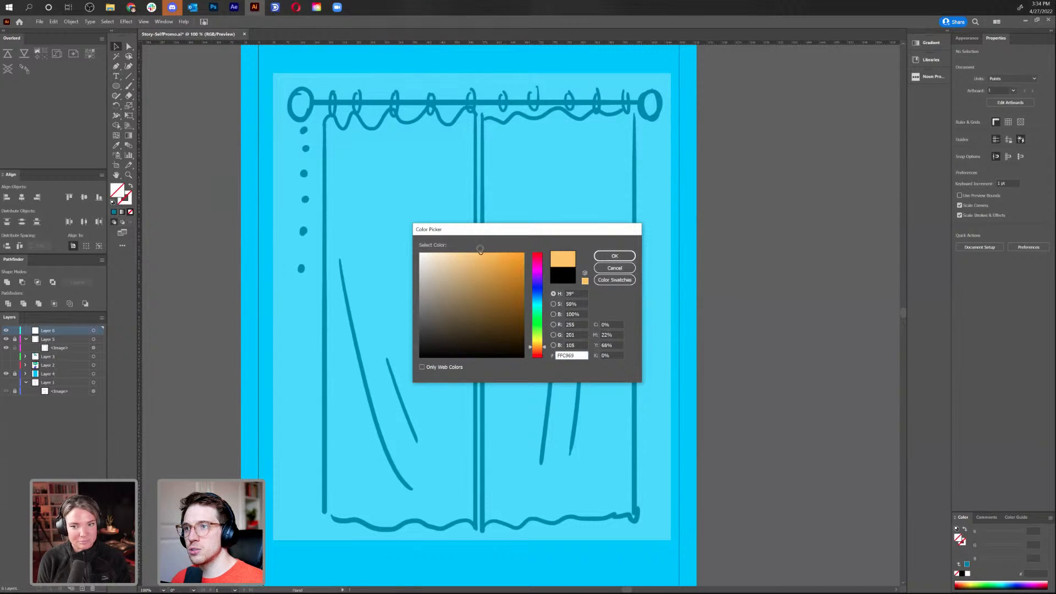
left_click(614, 256)
Draw a light orange circle over one end of the sketched curtain rod and duplicate it to the other end
key("l")
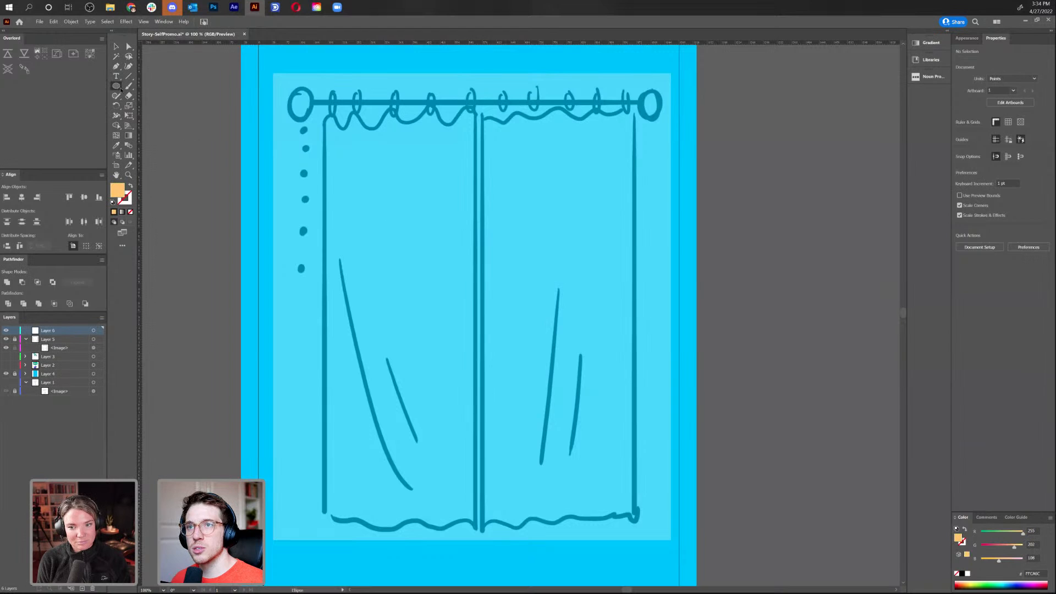
left_click_drag(300, 102, 647, 120)
key("v")
left_click(304, 121)
left_click(793, 110)
Draw a straight horizontal line joining the two rod-end circles and give it the circles' light orange as its stroke, with no fill
left_click(128, 76)
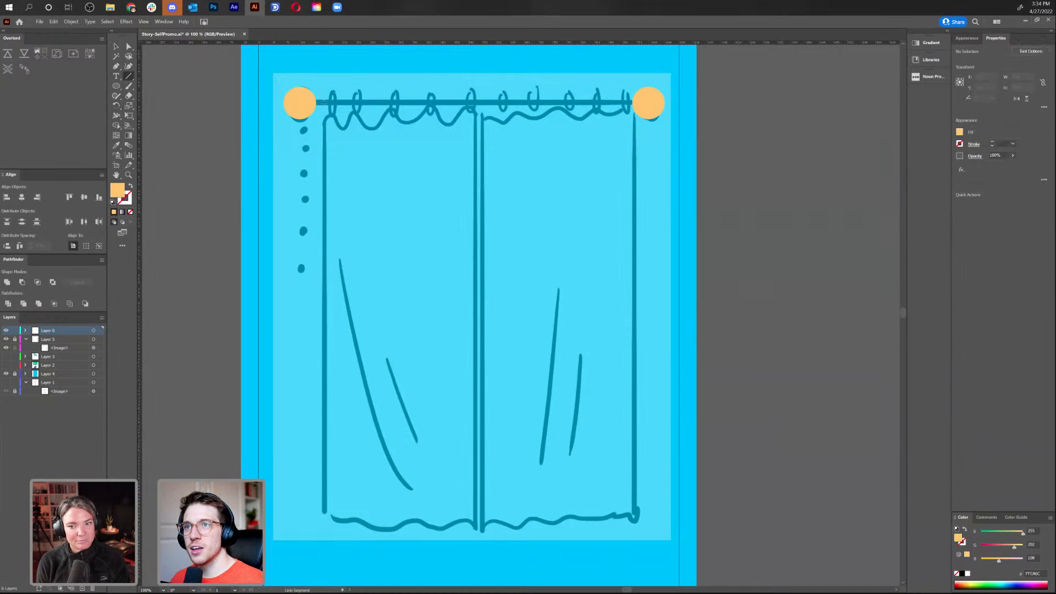
left_click_drag(304, 101, 649, 108)
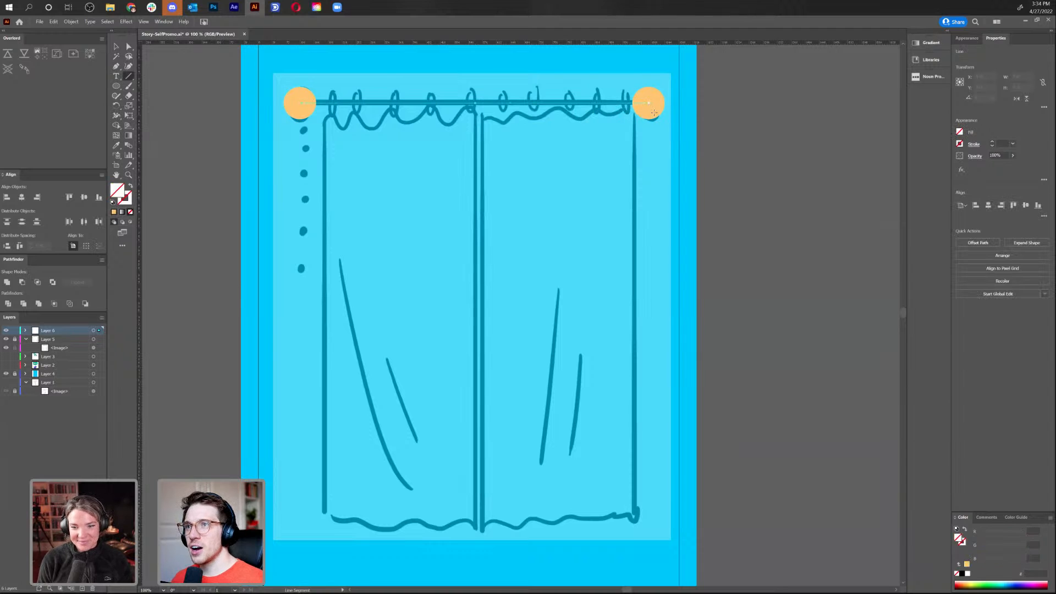
key("i")
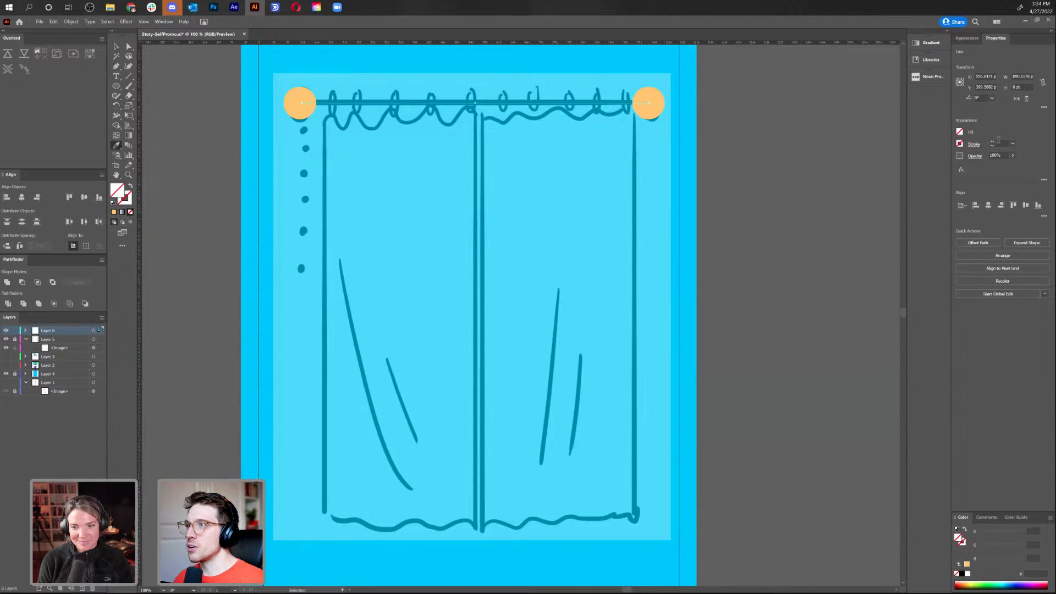
left_click(992, 143)
left_click(993, 142)
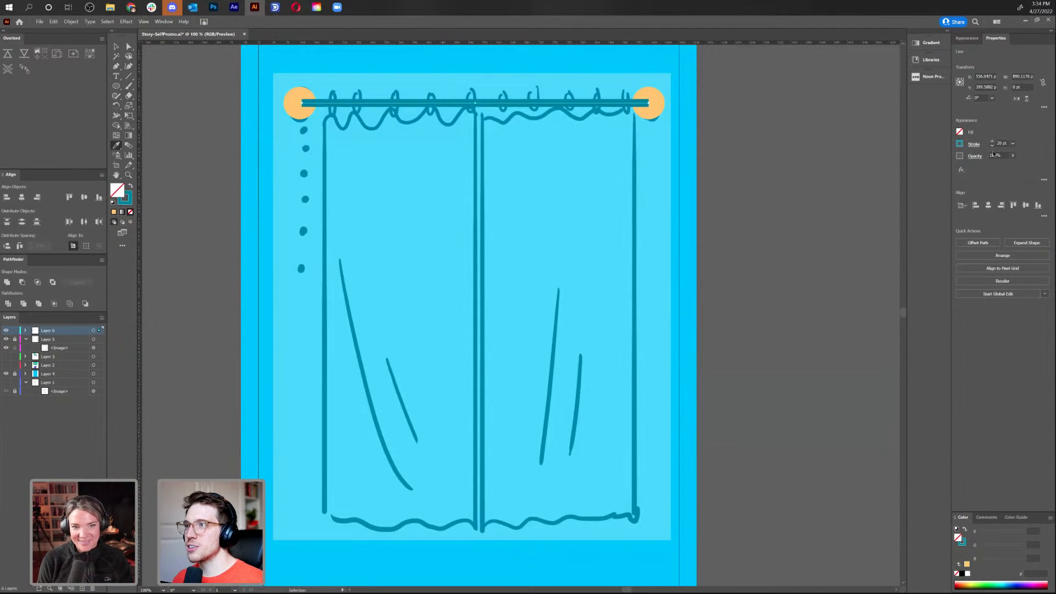
left_click(993, 145)
left_click(992, 145)
left_click(993, 145)
left_click(660, 99)
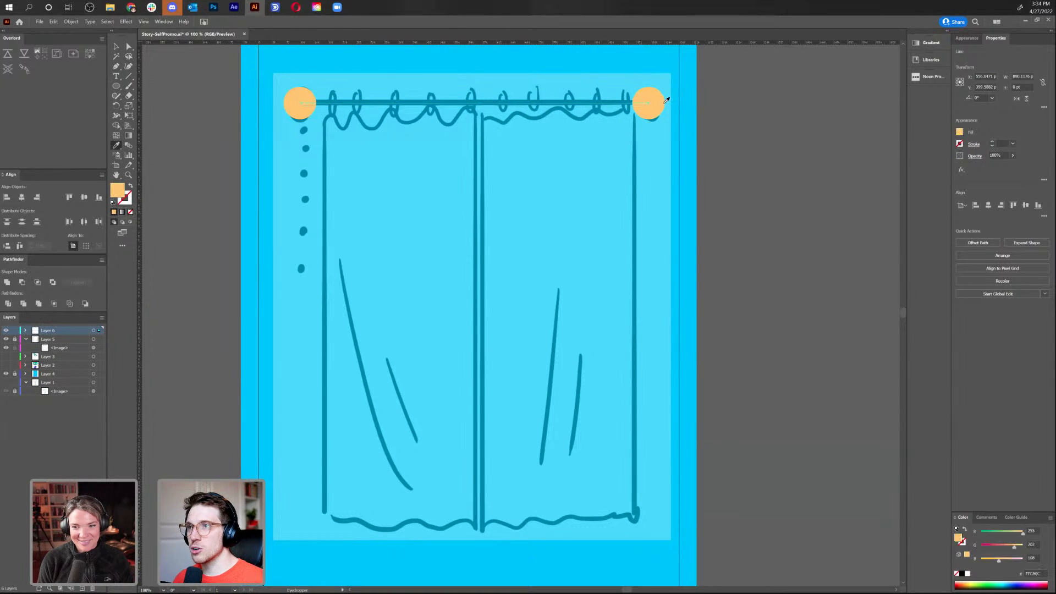
left_click(130, 187)
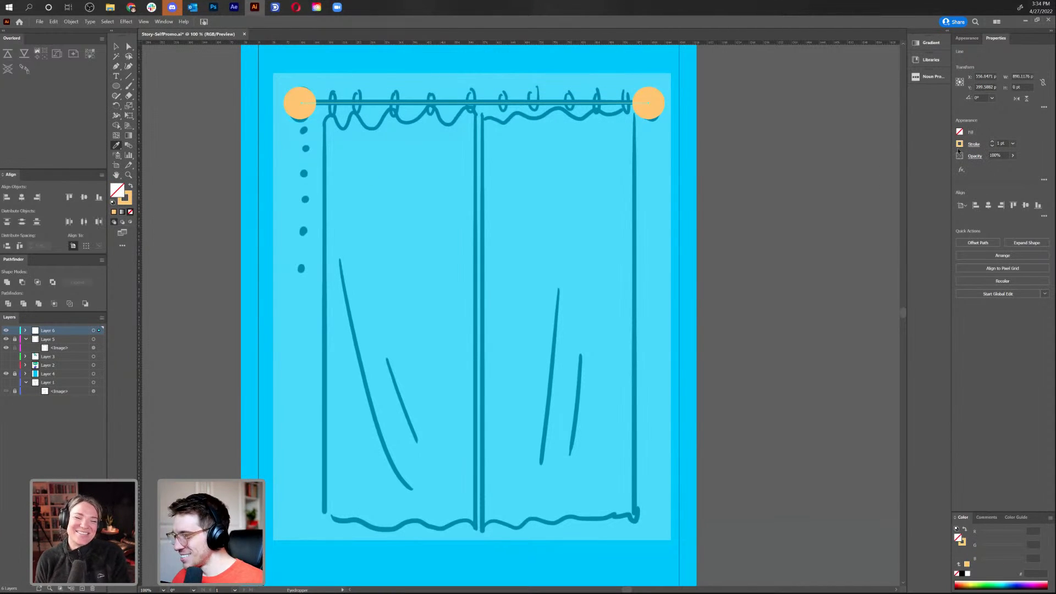
Thicken the orange rod line's stroke to 8 pt and nudge the line slightly upward between the circles
left_click(991, 142)
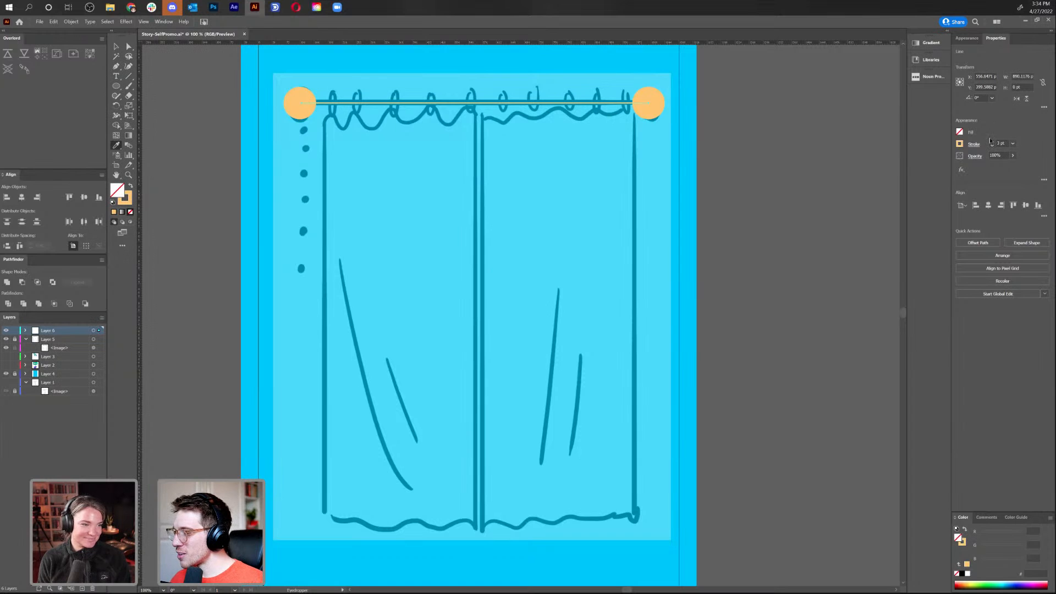
key("v")
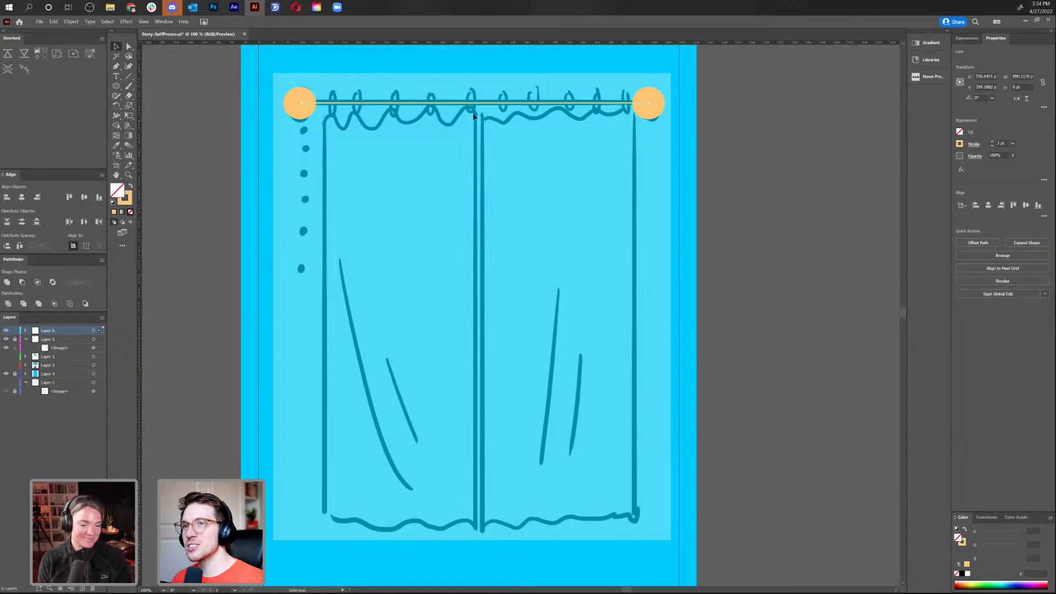
left_click(992, 145)
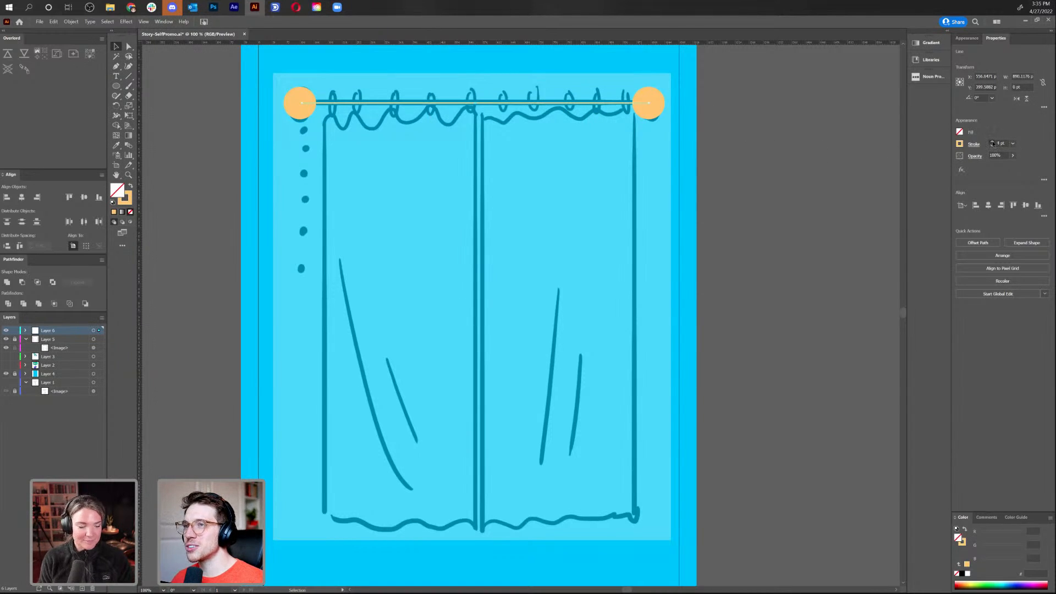
left_click(992, 142)
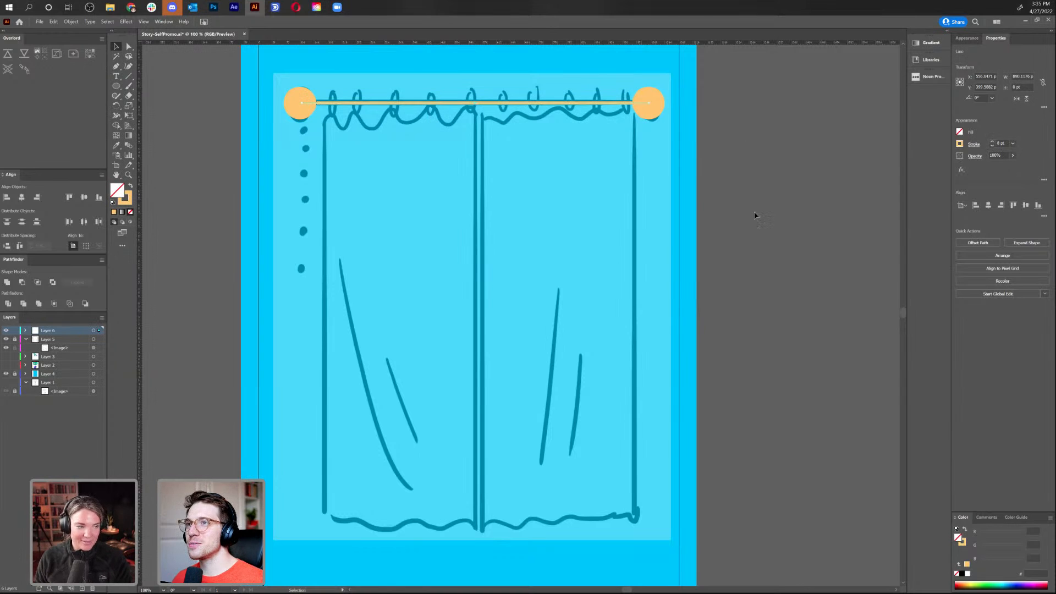
left_click(723, 189)
left_click_drag(479, 102, 480, 101)
left_click(255, 113)
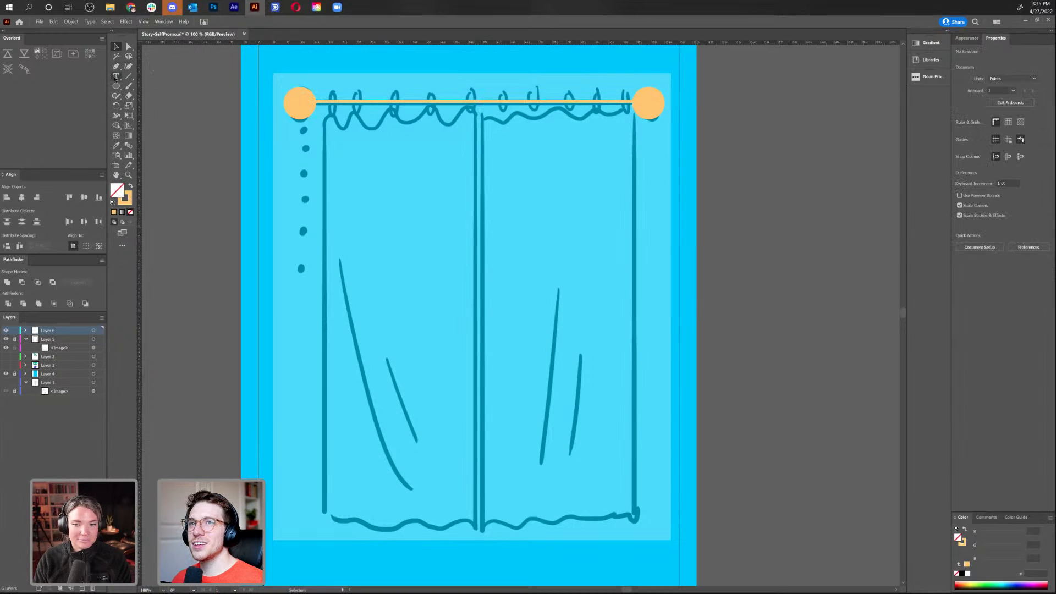
Try a small orange ring with a radial repeat on the first curtain panel, reduce its instances, and undo it all
left_click(116, 86)
left_click_drag(391, 219, 406, 233)
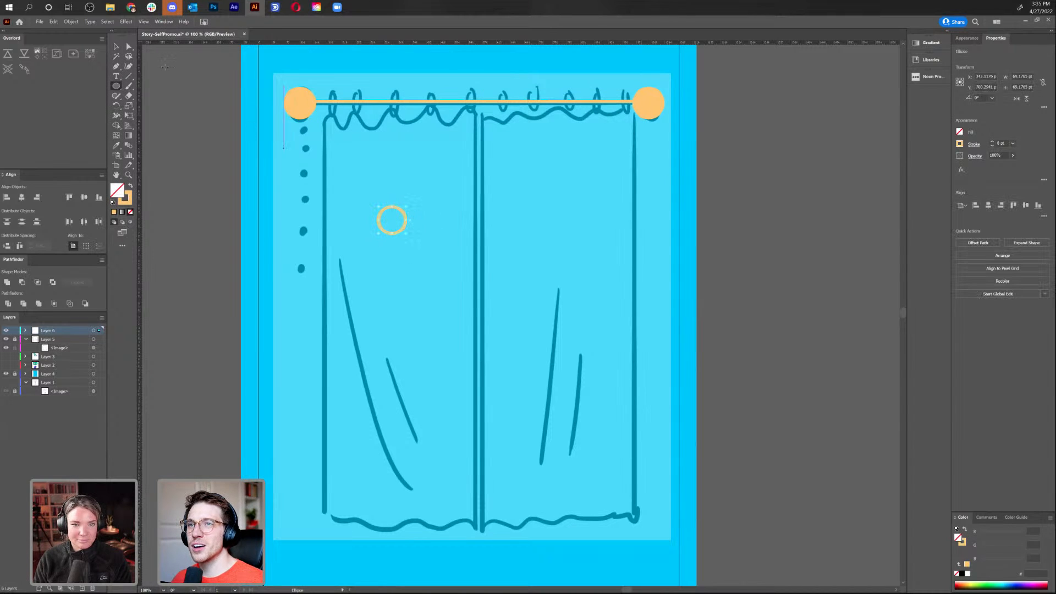
left_click(71, 22)
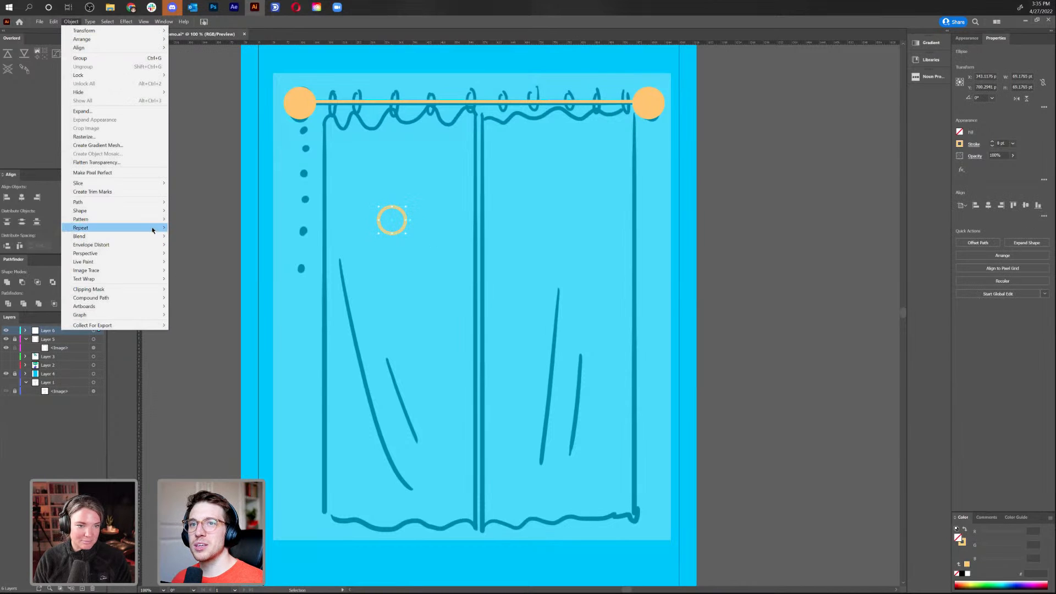
mouse_move(155, 230)
left_click(203, 231)
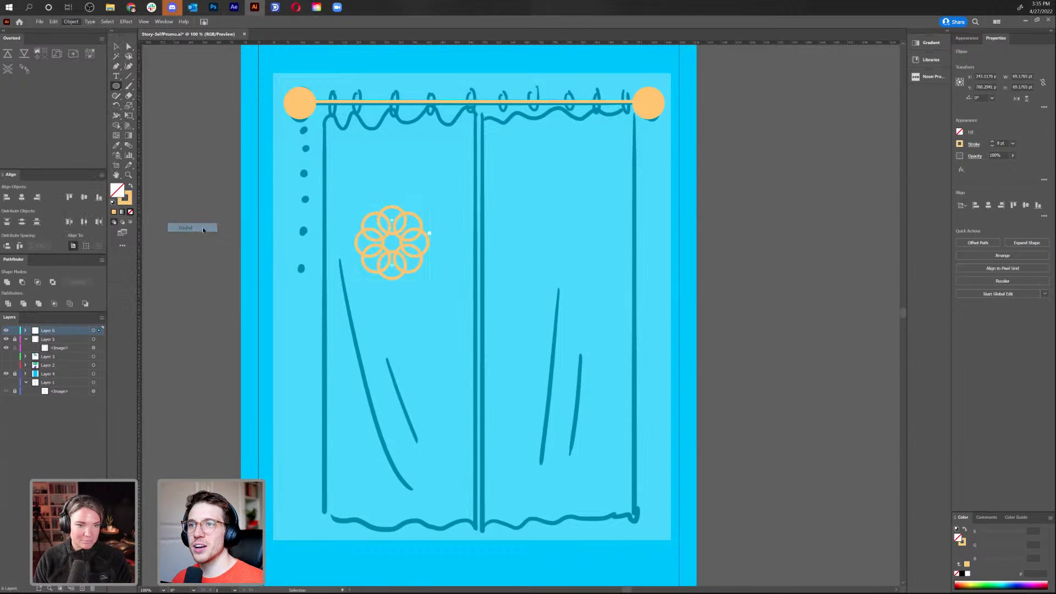
mouse_move(428, 233)
left_mouse_down()
mouse_move(431, 193)
mouse_move(437, 268)
mouse_move(433, 227)
mouse_move(433, 254)
left_mouse_up()
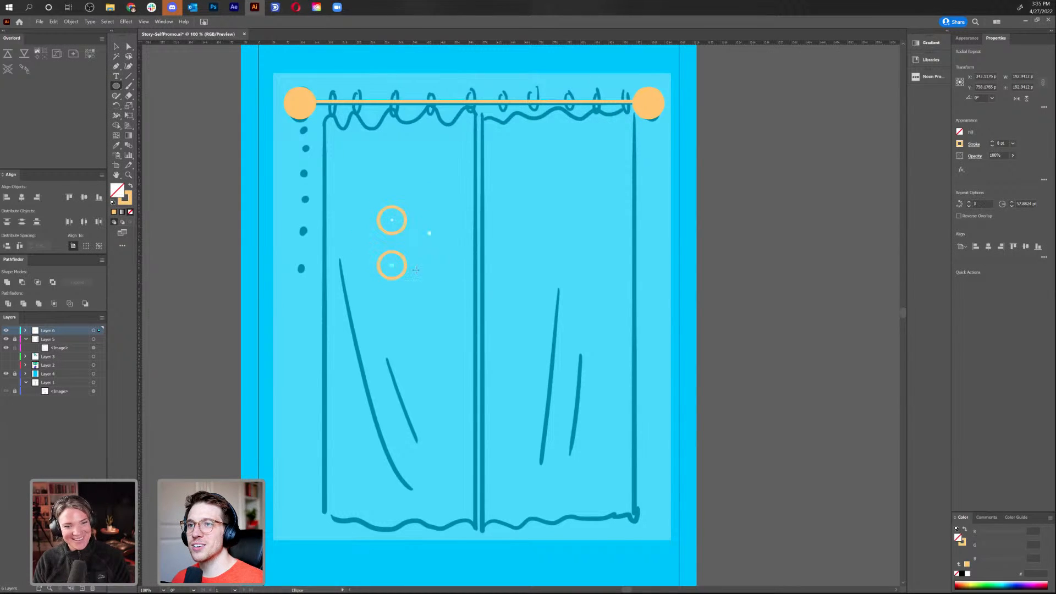
key("ctrl+z")
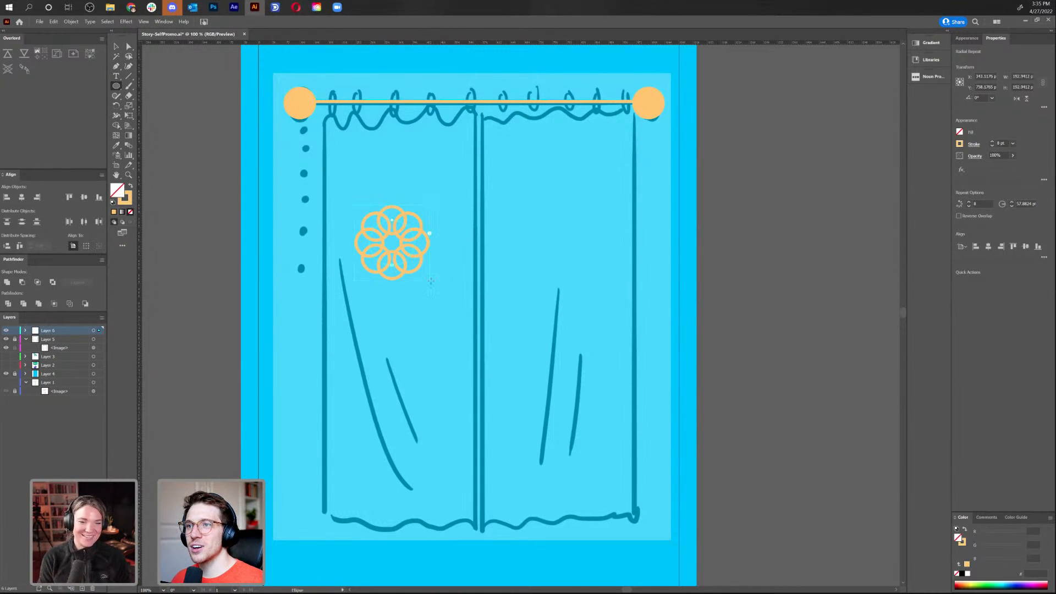
key("ctrl+z")
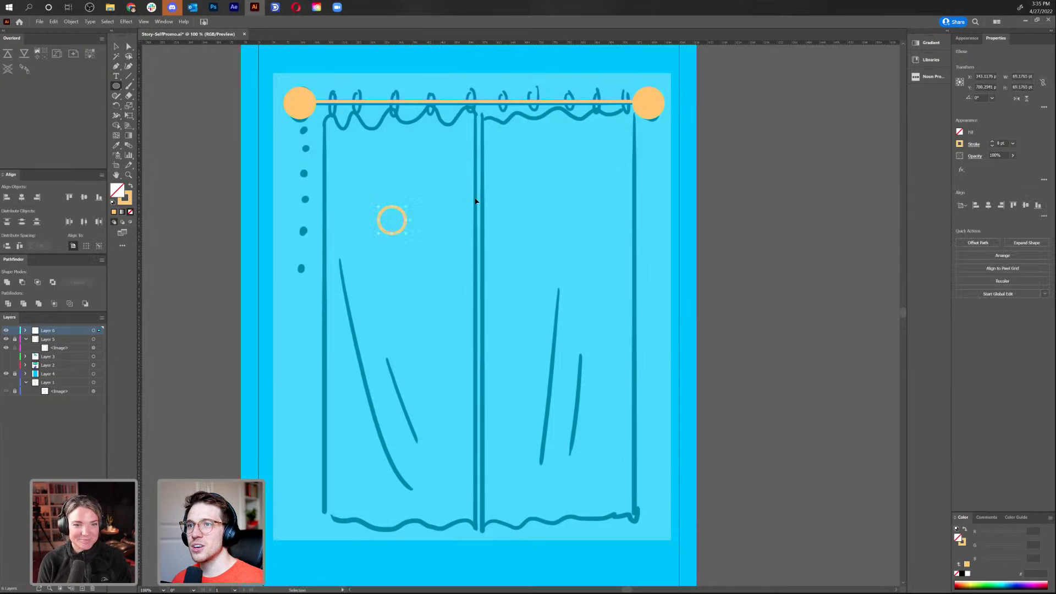
key("ctrl+z")
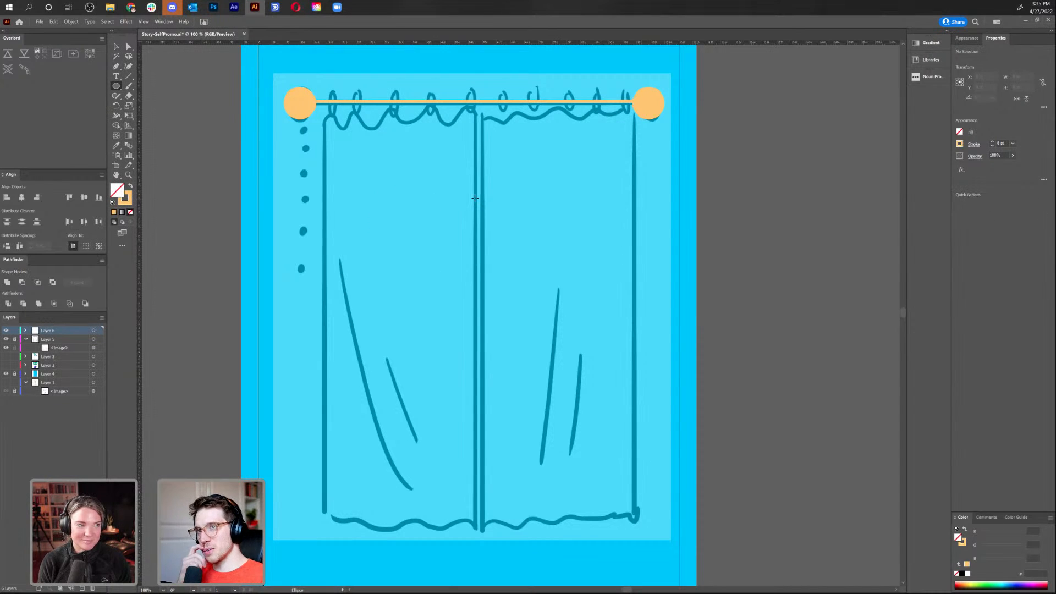
key("ctrl+z")
key("ctrl+z")
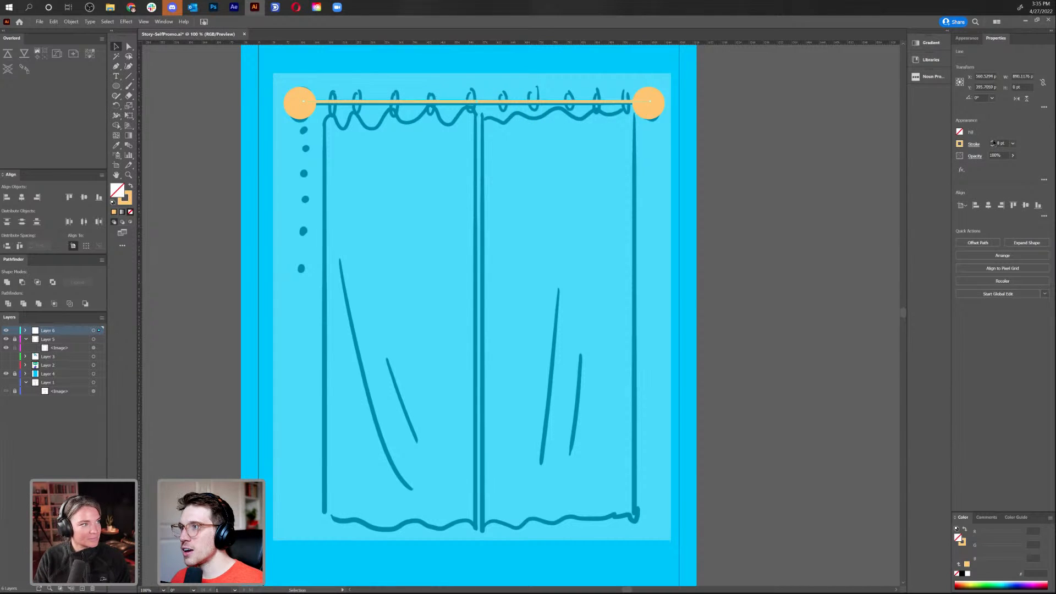
Increase the curtain rod line's stroke weight to about 15 pt
left_click(993, 141)
left_click(993, 142)
left_click(992, 141)
left_click(992, 141)
left_click(992, 141)
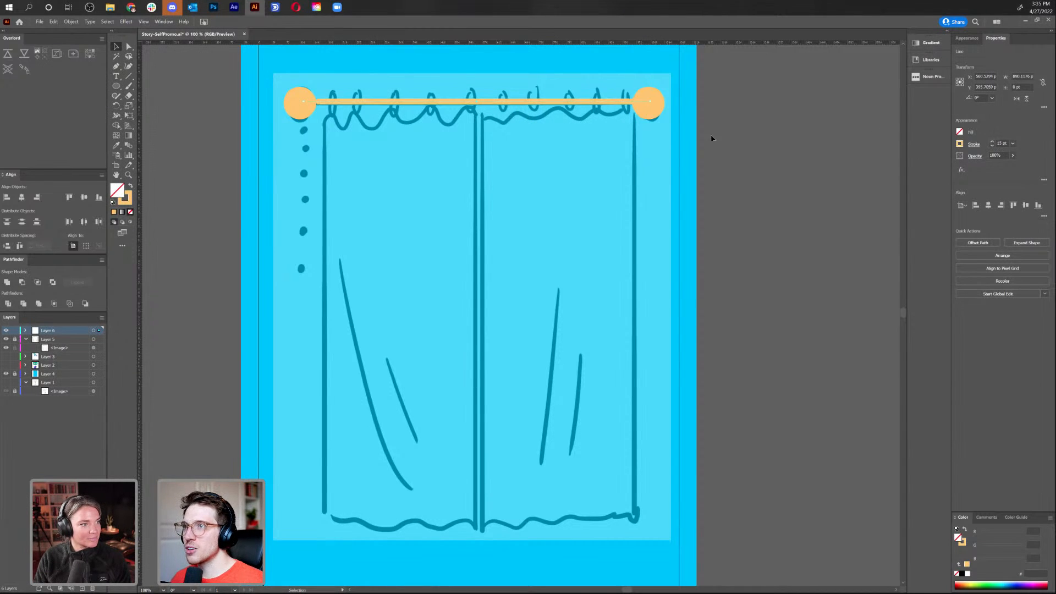
Align the rod line and both end circles on their vertical centers, shift them slightly sideways over the sketch, and group them
left_click_drag(671, 127, 290, 101)
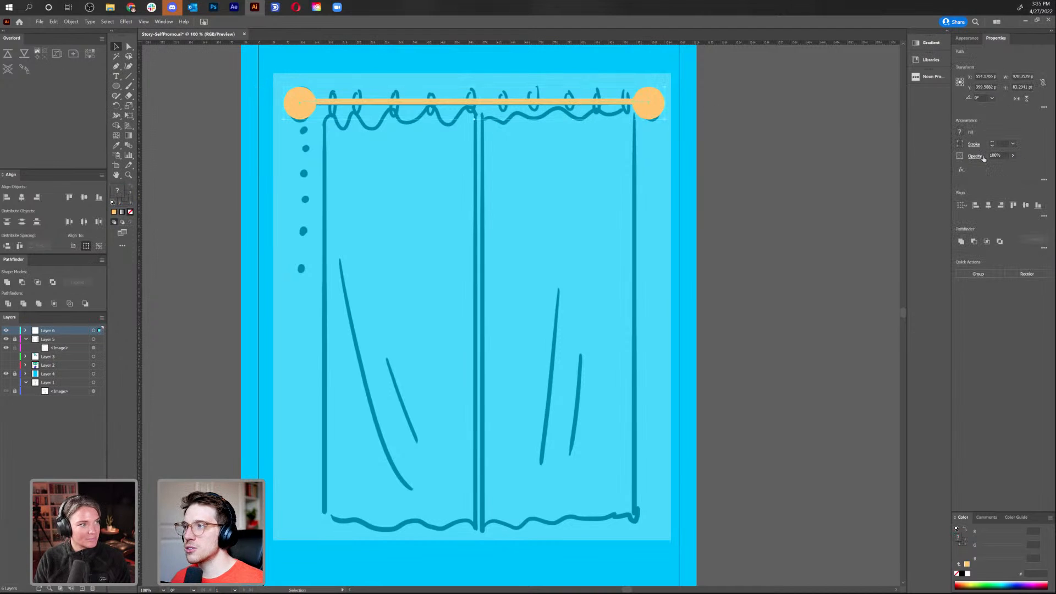
left_click(1026, 206)
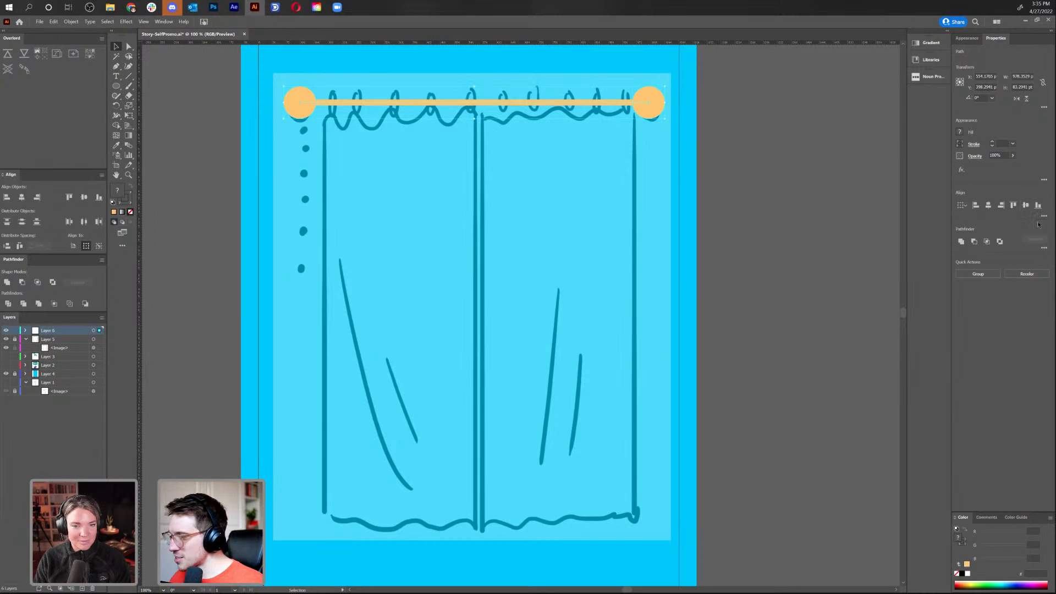
left_click_drag(693, 158, 308, 111)
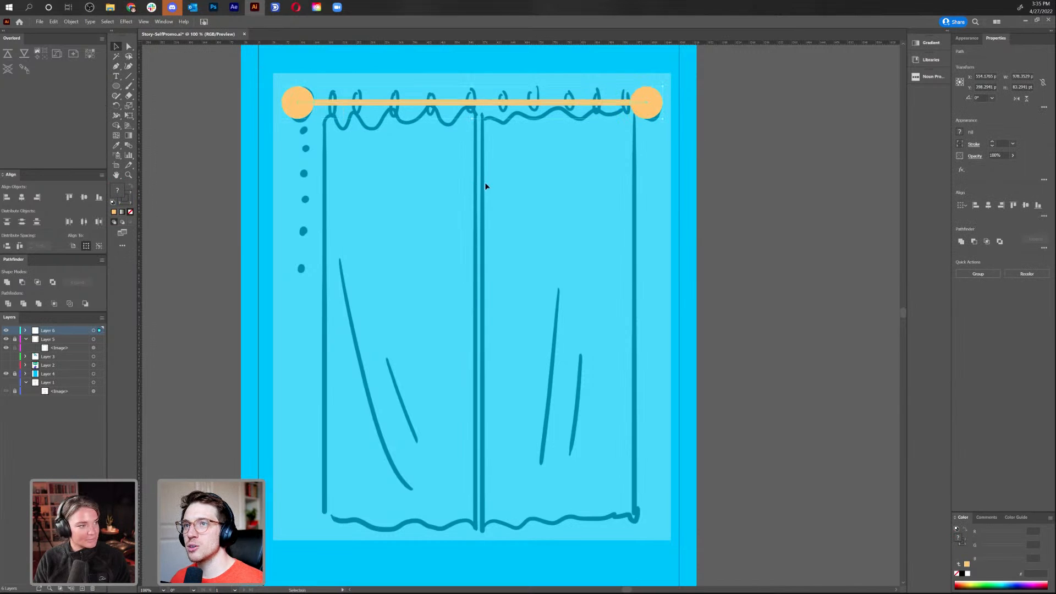
left_click(677, 190)
key("ctrl+a")
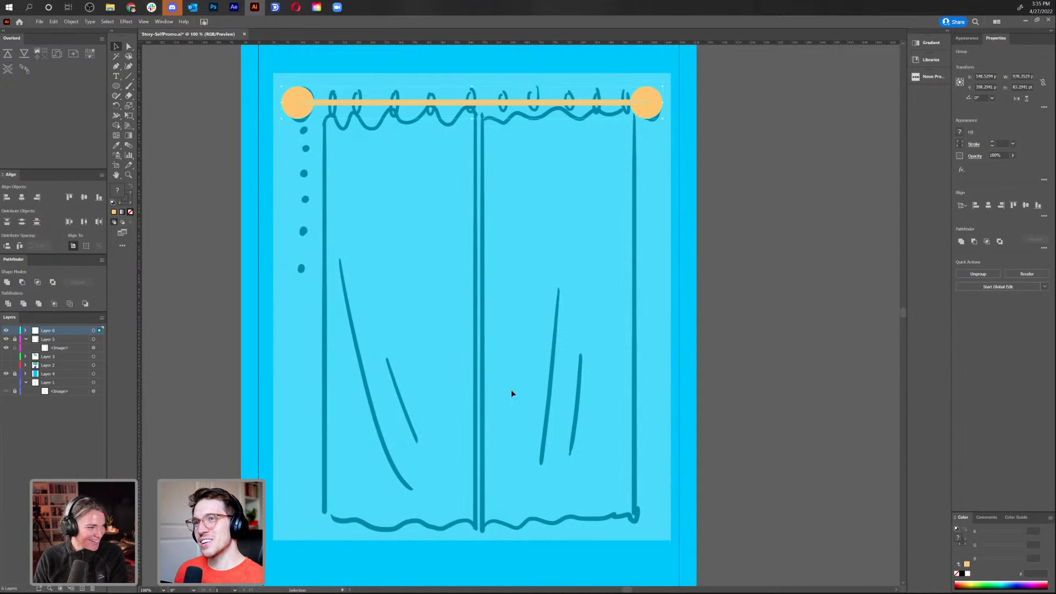
key("ctrl+shift+a")
Draw a rectangle about 389 by 1052 pt over the first sketched curtain panel, filled light orange with no stroke
left_click(116, 86)
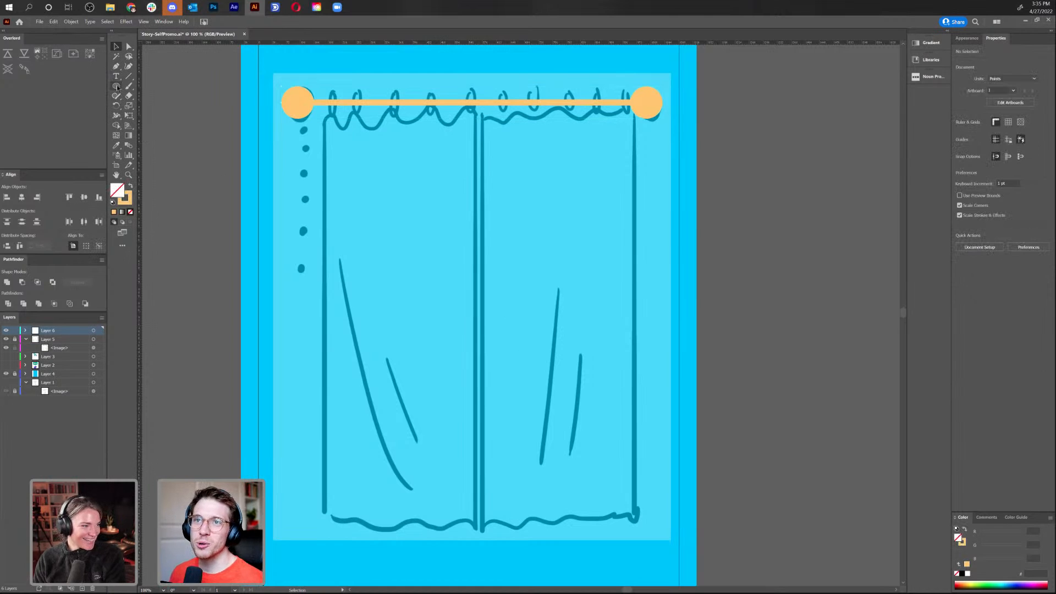
left_click_drag(116, 86, 140, 86)
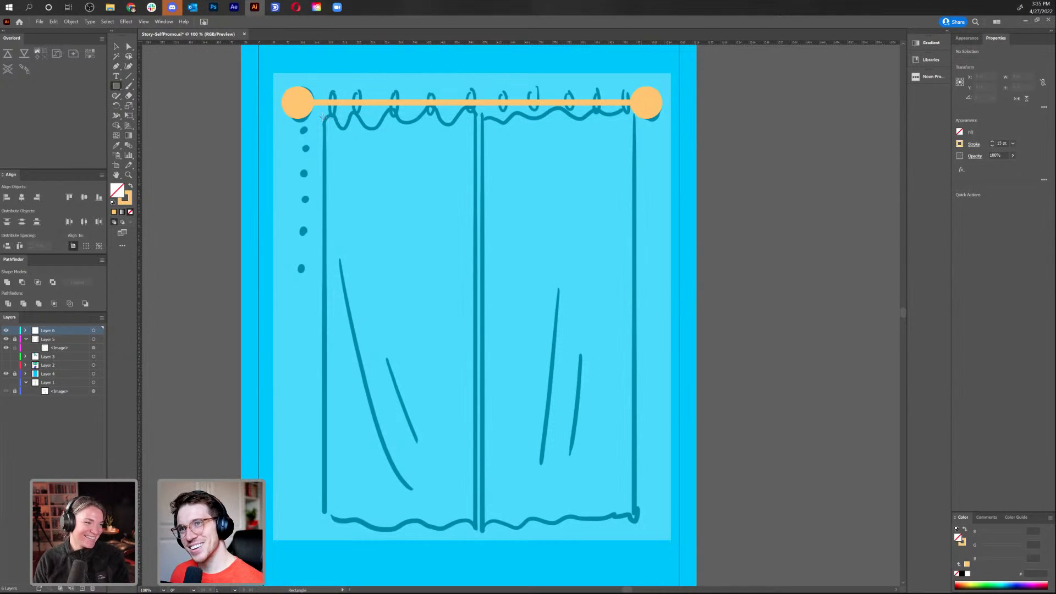
left_click_drag(323, 115, 475, 526)
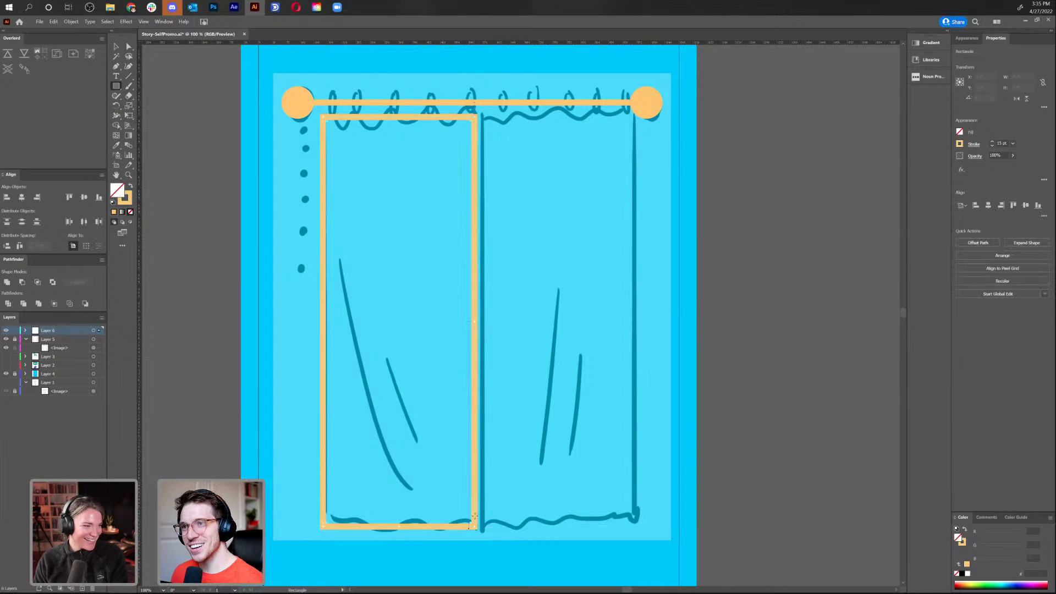
left_click(130, 187)
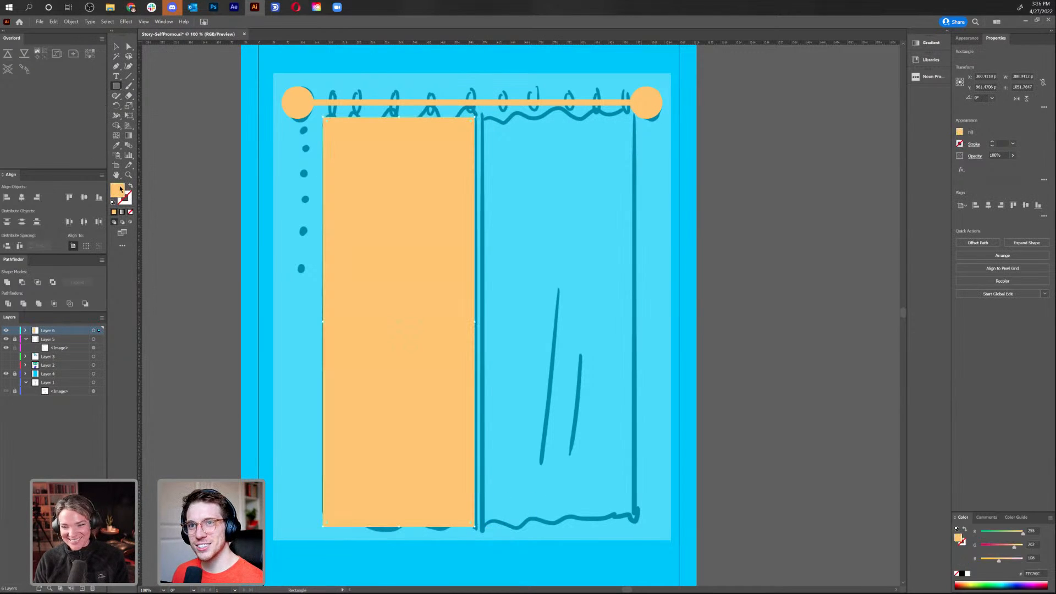
double_click(122, 189)
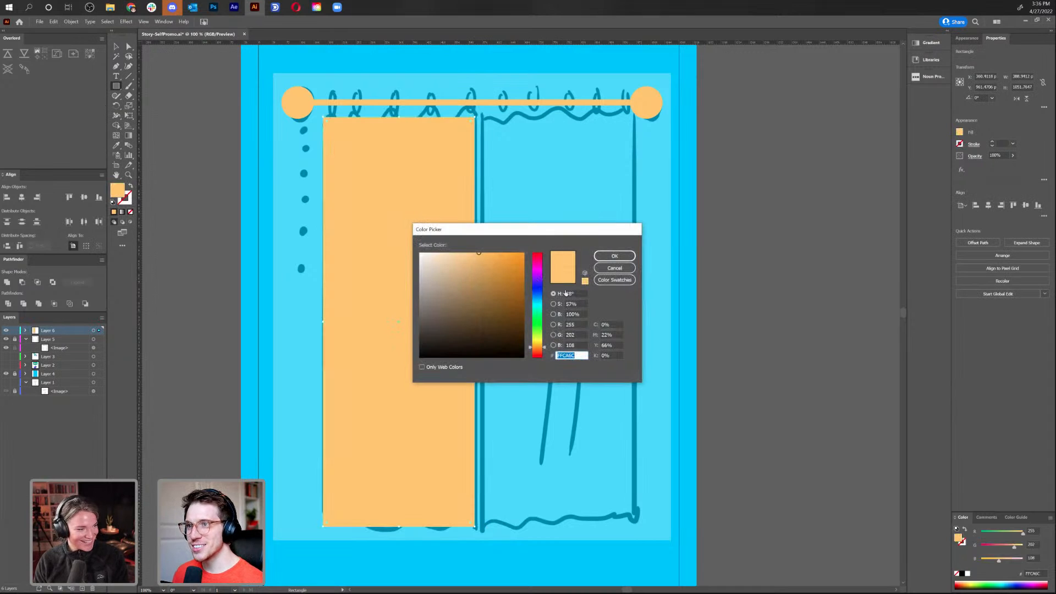
left_click(614, 255)
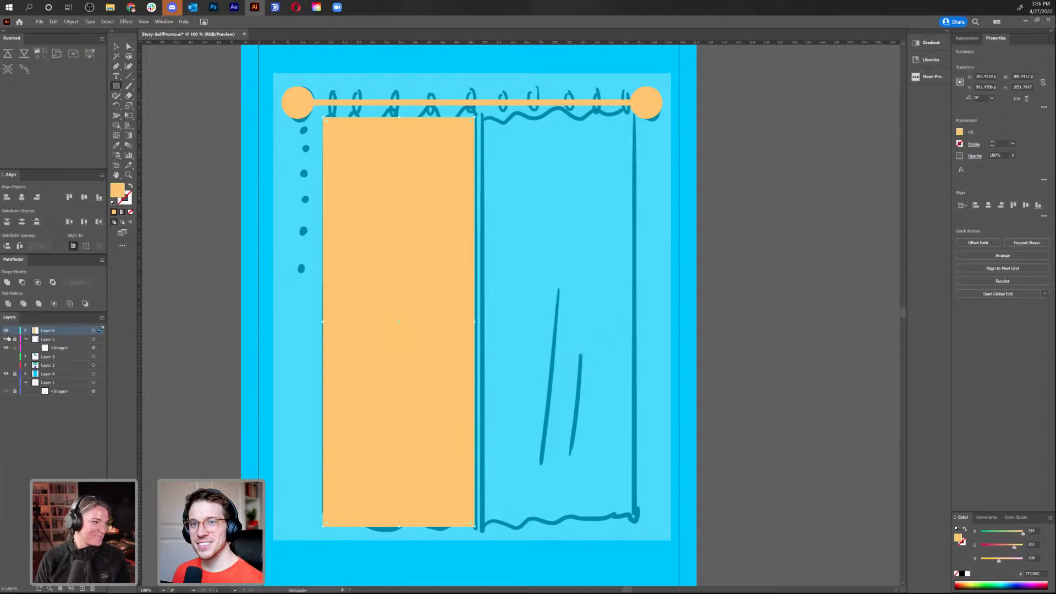
Hide the curtain artwork and sketch, show the introduction frame on Layer 3, and sample the waving hand's purple, #5433CC, as the fill
left_click(7, 330)
left_click(6, 338)
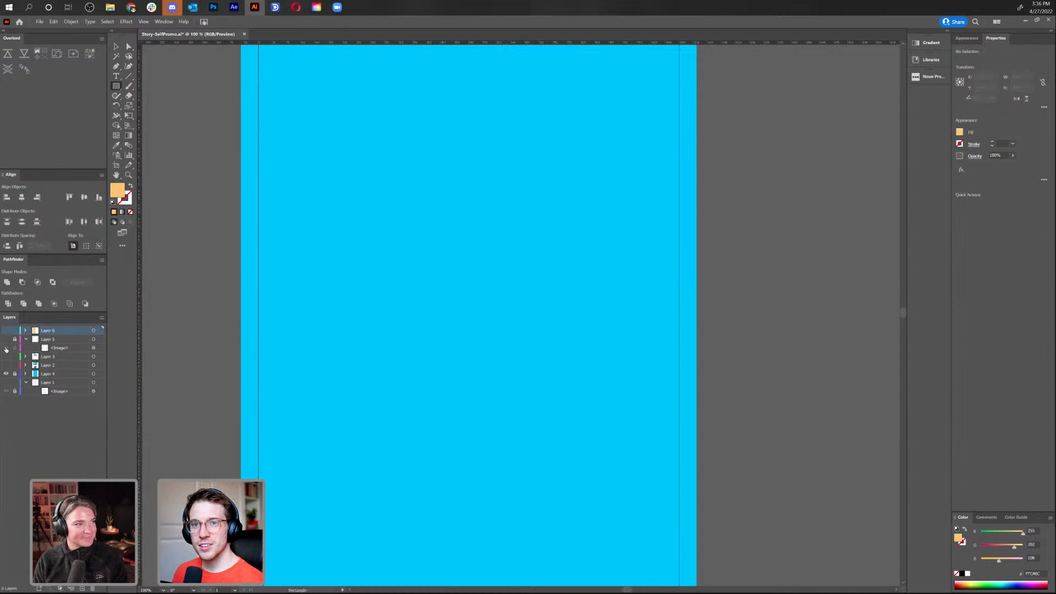
left_click_drag(7, 358, 6, 370)
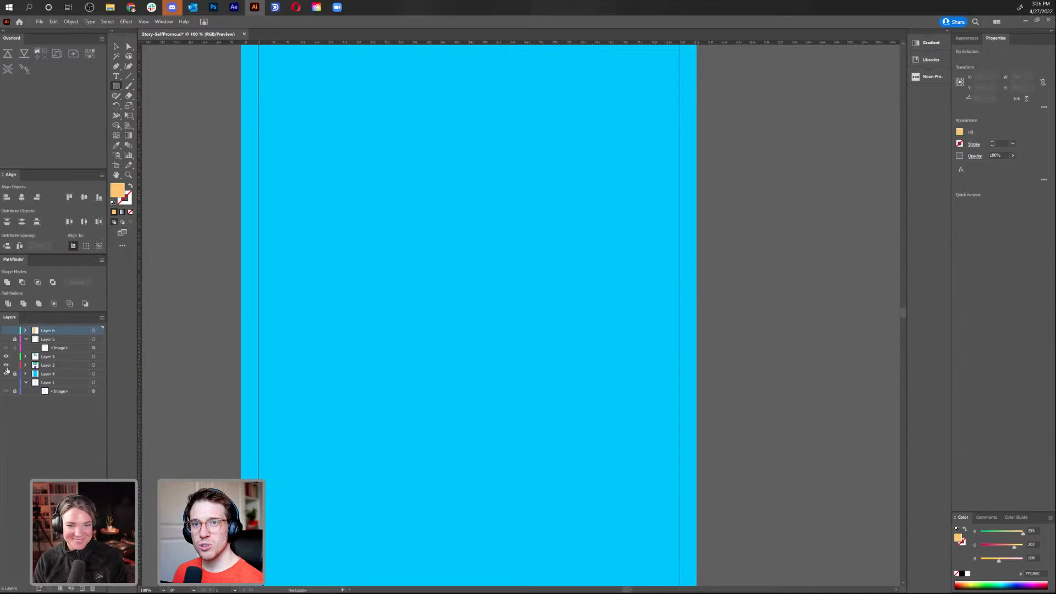
left_click(45, 357)
key("ctrl+minus")
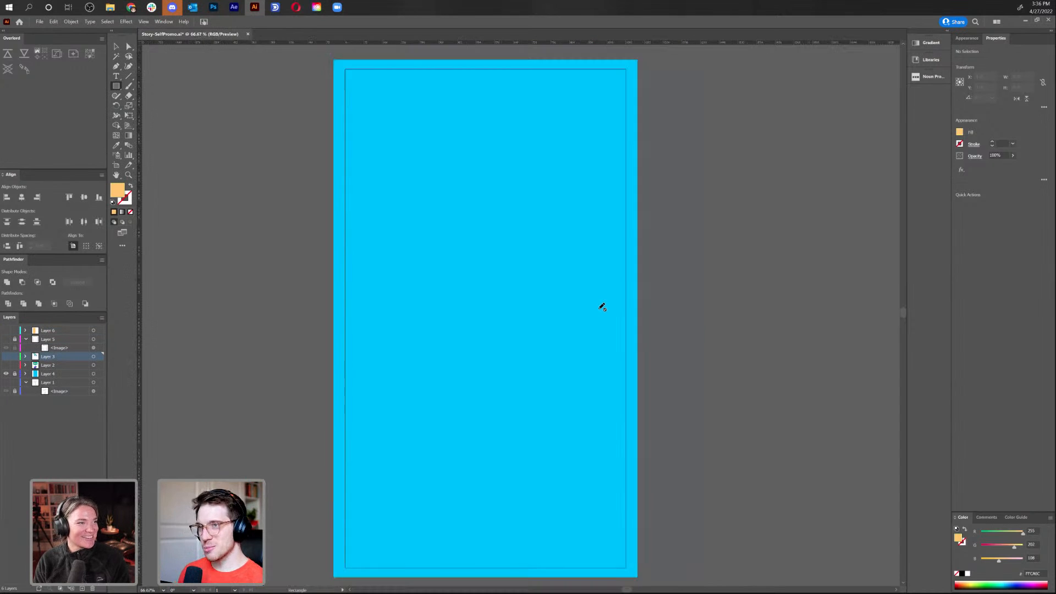
left_click(5, 357)
key("v")
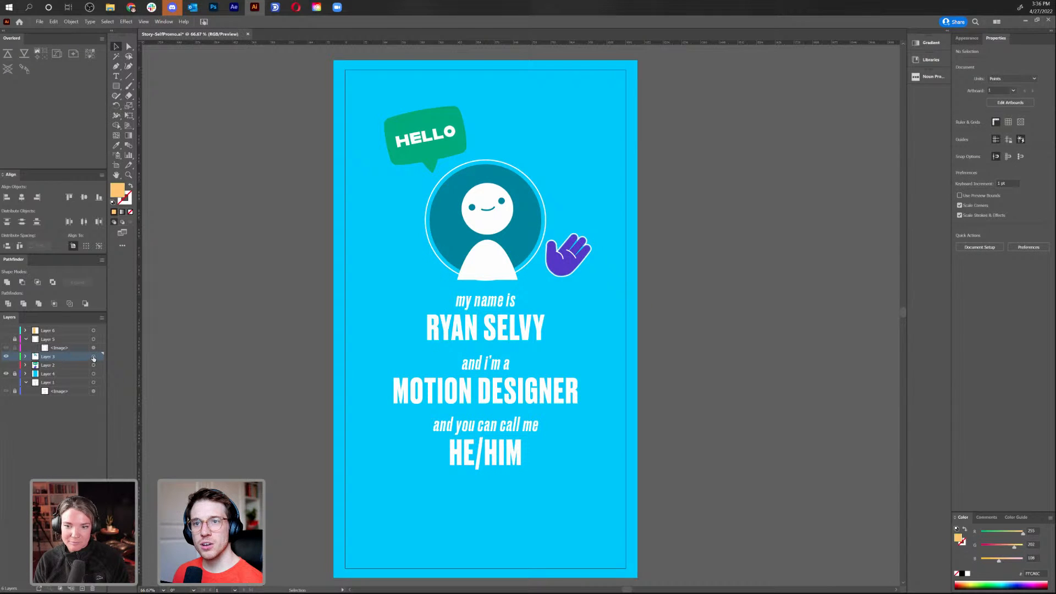
key("i")
left_click(566, 256)
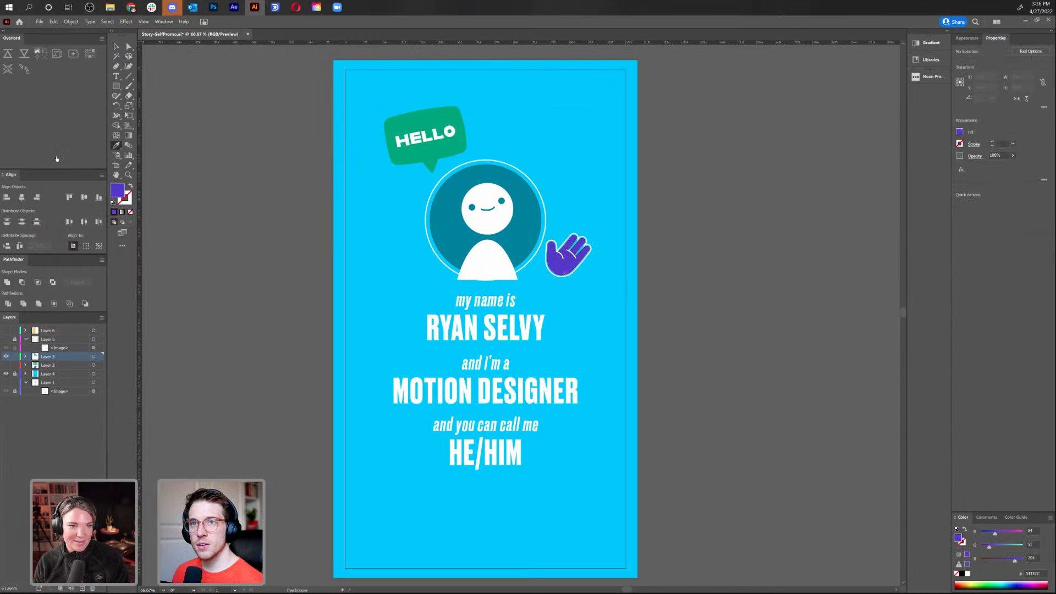
Check the sampled purple's hex code, hide Layer 3, and show and activate Layer 6 with the curtain artwork
double_click(118, 192)
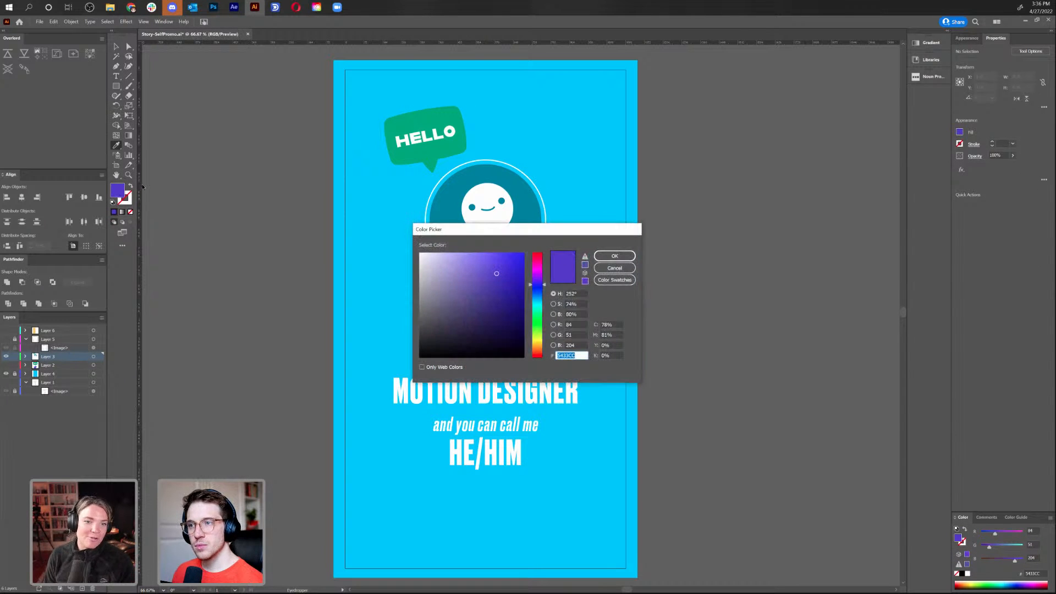
left_click(614, 268)
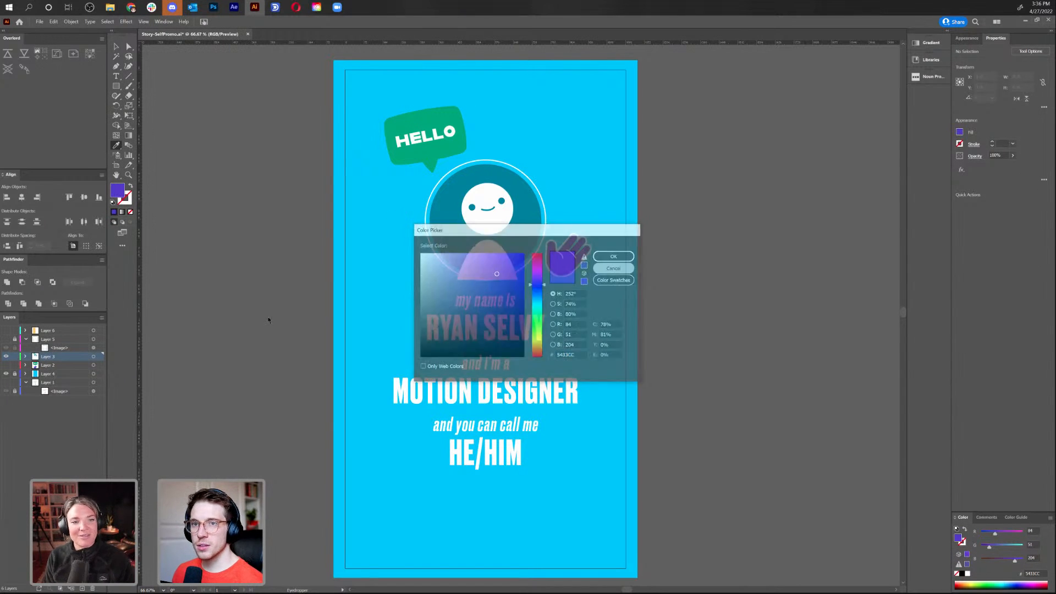
left_click(6, 357)
left_click(5, 330)
key("v")
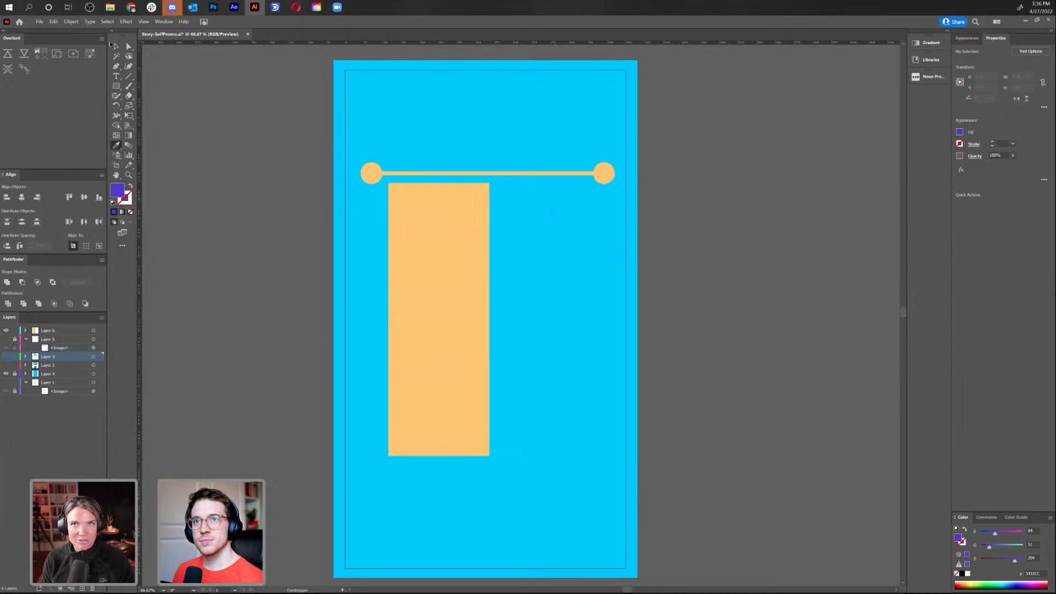
key("ctrl+v")
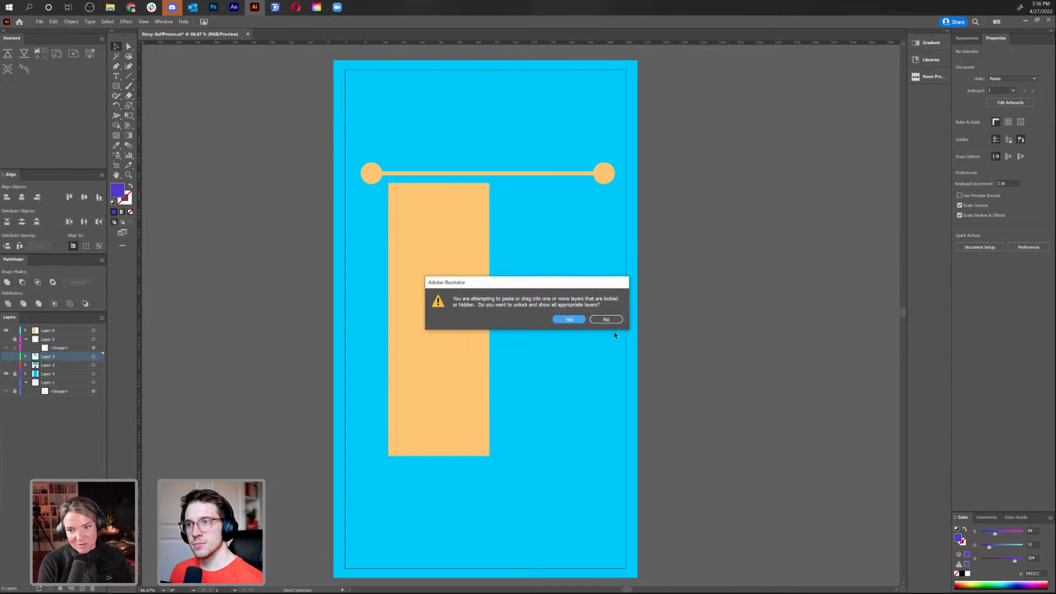
left_click(606, 320)
left_click(69, 332)
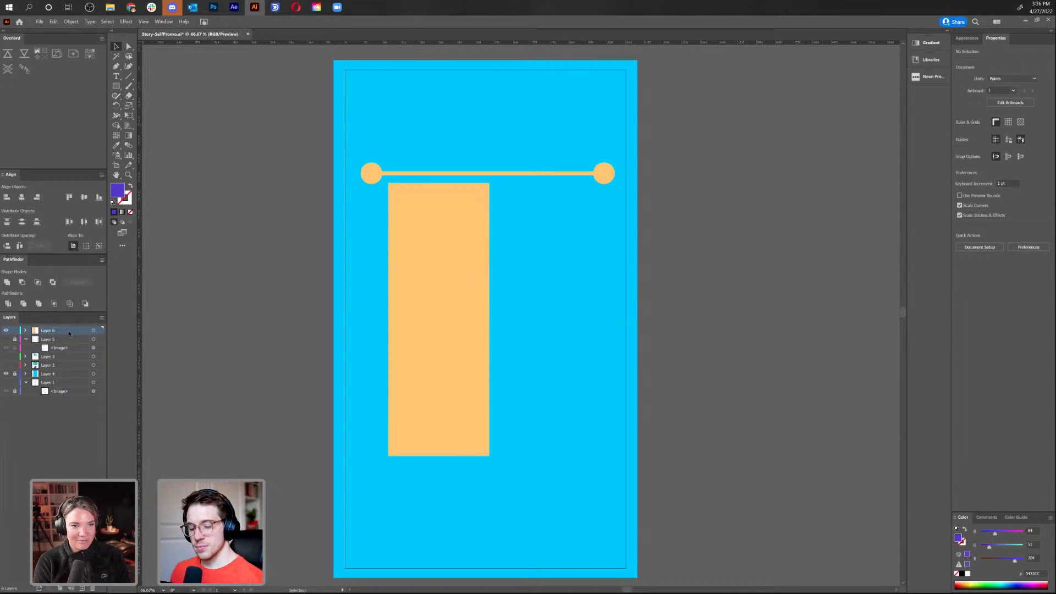
Recolor the curtain panel with the purple fill #5433CC
key("ctrl+v")
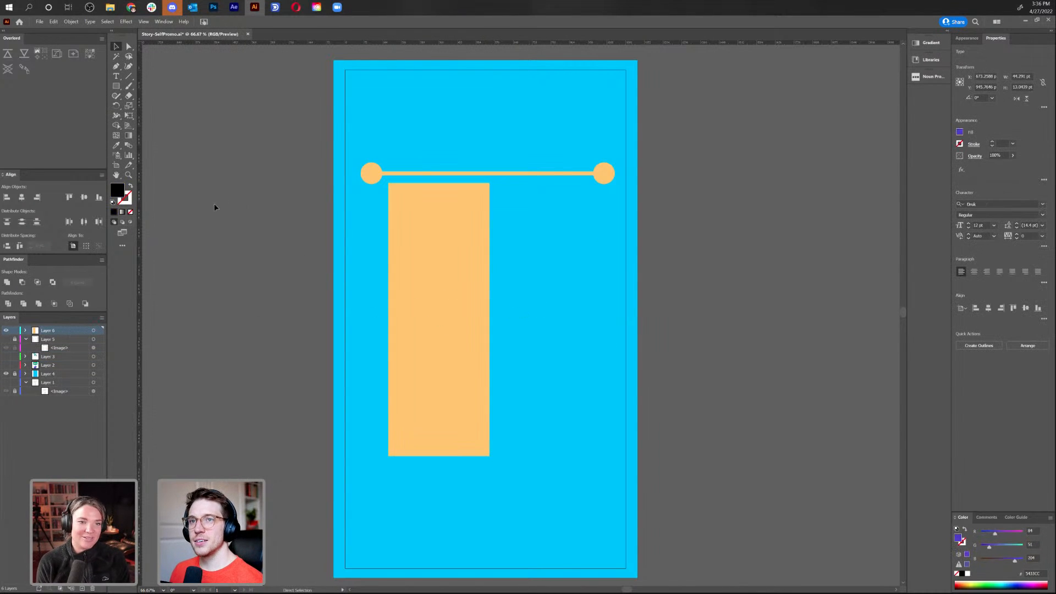
left_click(214, 205)
left_click(437, 273)
double_click(117, 190)
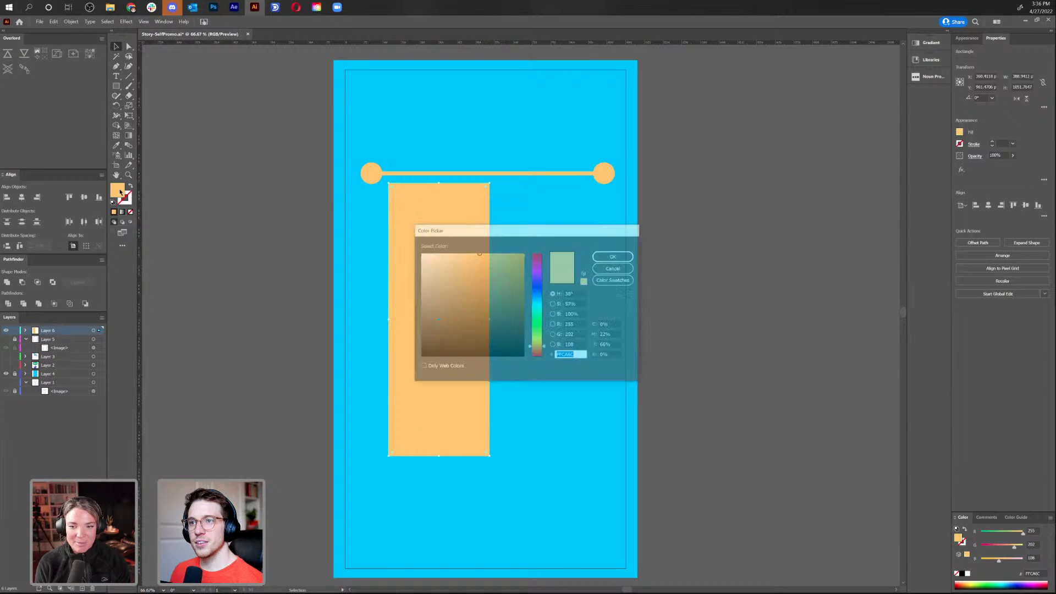
type("5433CC")
key("Return")
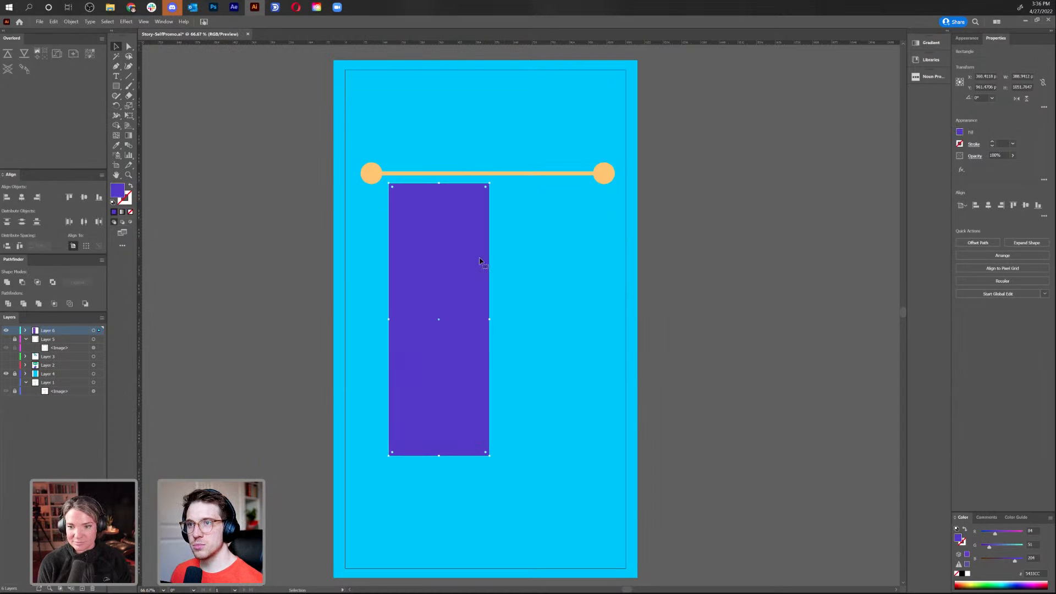
Duplicate the purple panel sideways as the second curtain, shift both panels slightly, and narrow them a little beneath the rod
left_click(561, 269)
left_click_drag(440, 278, 543, 274)
left_click_drag(544, 274, 546, 274)
left_click(484, 275, "shift")
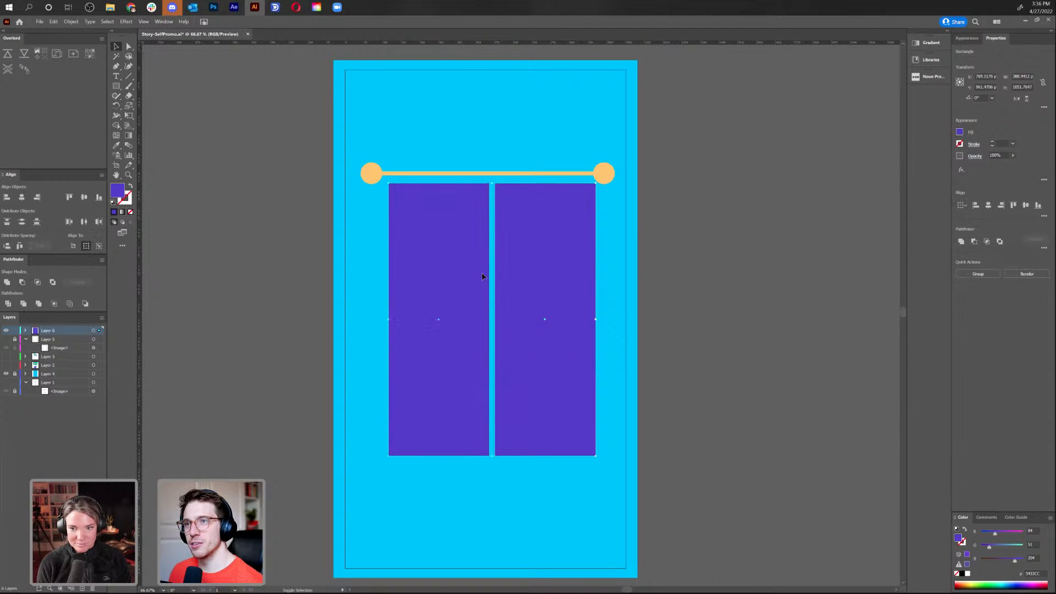
left_click_drag(462, 275, 458, 276)
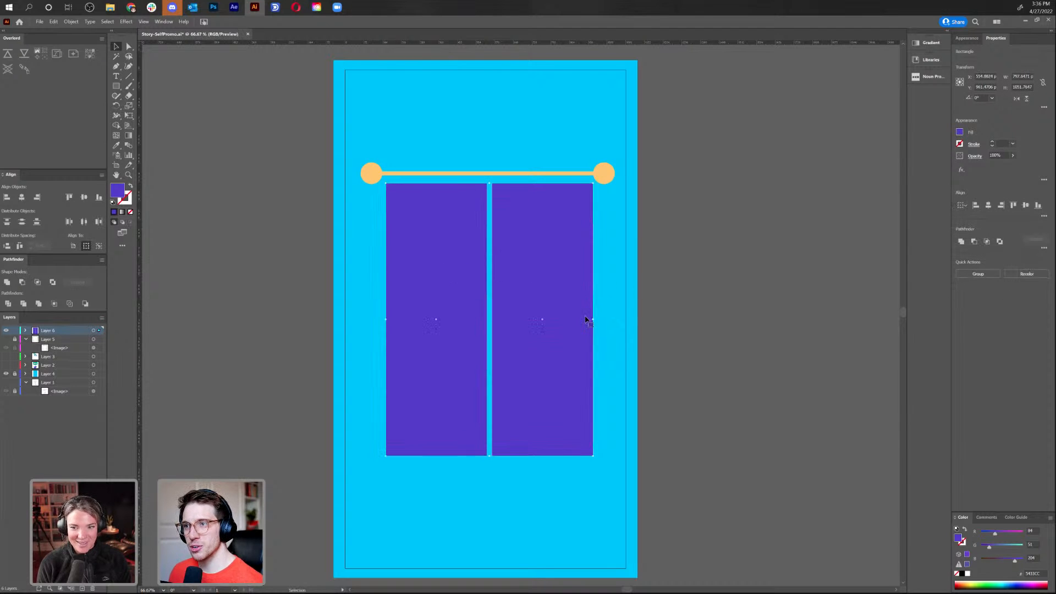
left_click_drag(595, 319, 592, 319)
left_click(615, 342)
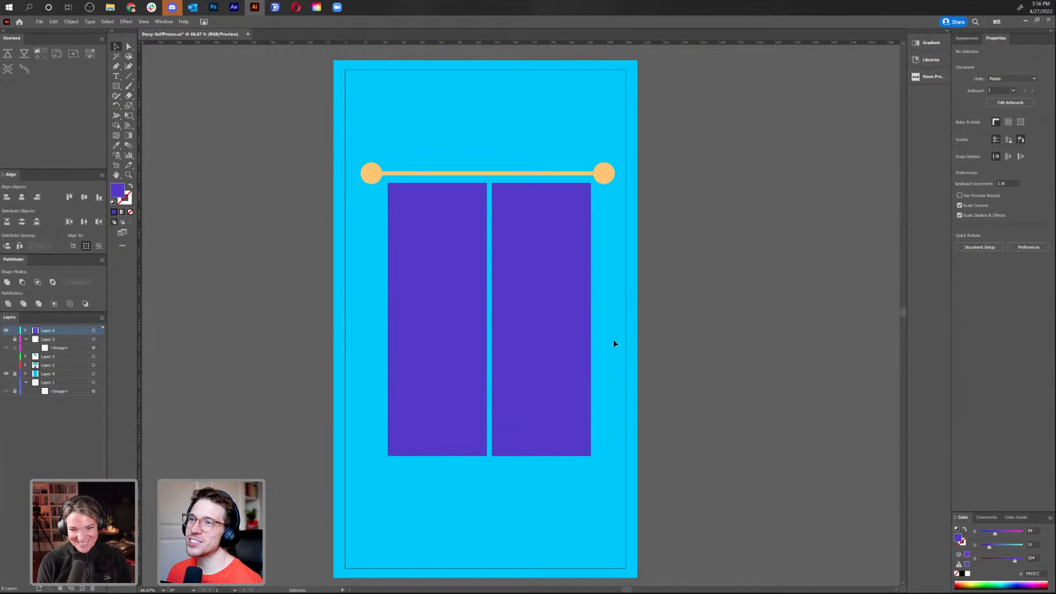
Draw a straight line along the first curtain panel's lower edge with no fill and an 8 pt purple stroke
left_click(116, 66)
left_click(388, 457)
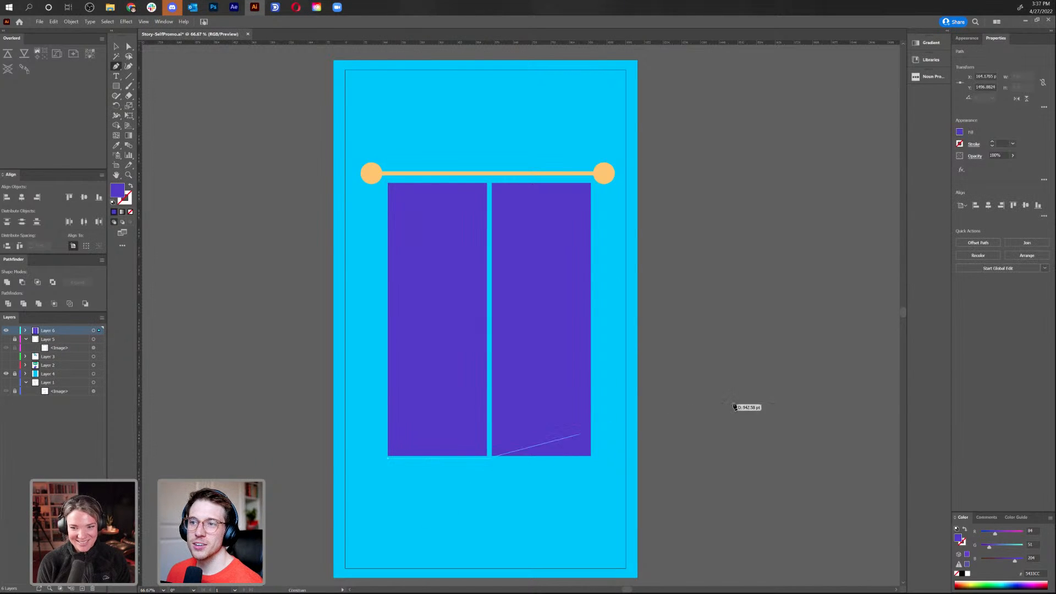
key("i")
left_click(456, 173)
left_click(444, 344)
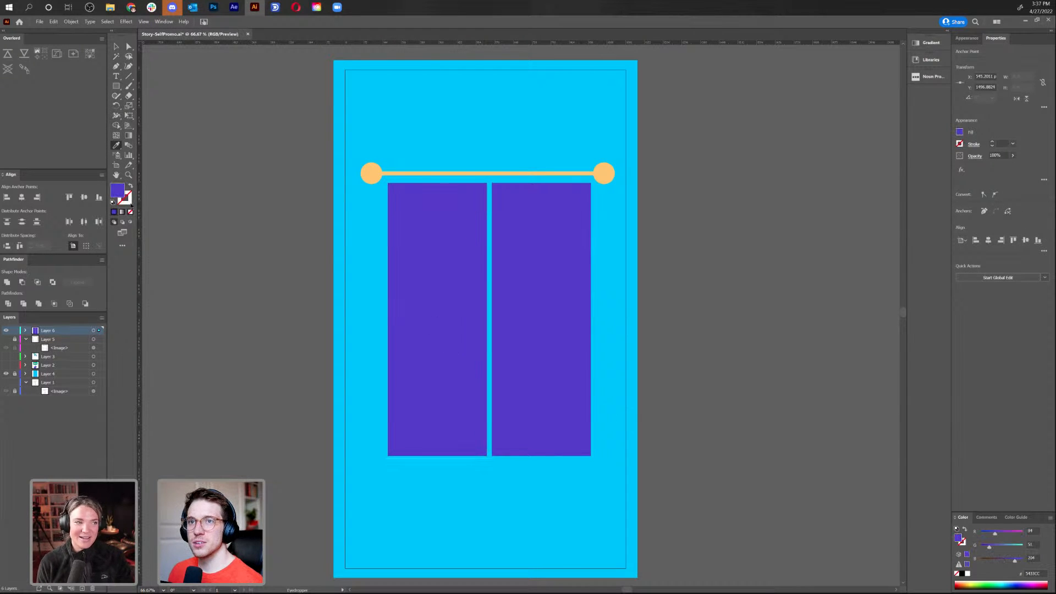
left_click(130, 187)
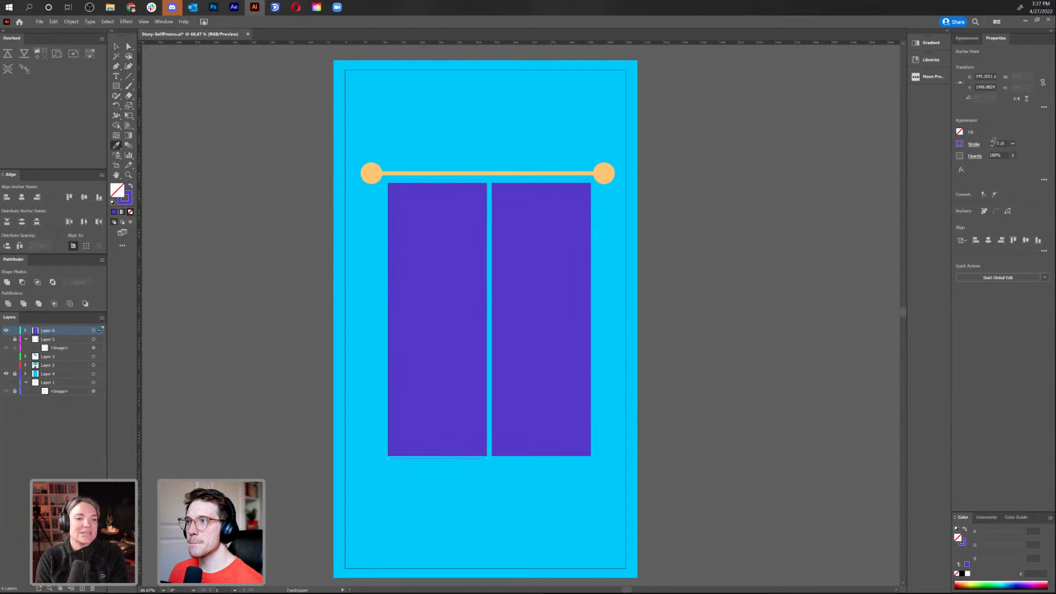
left_click(993, 142)
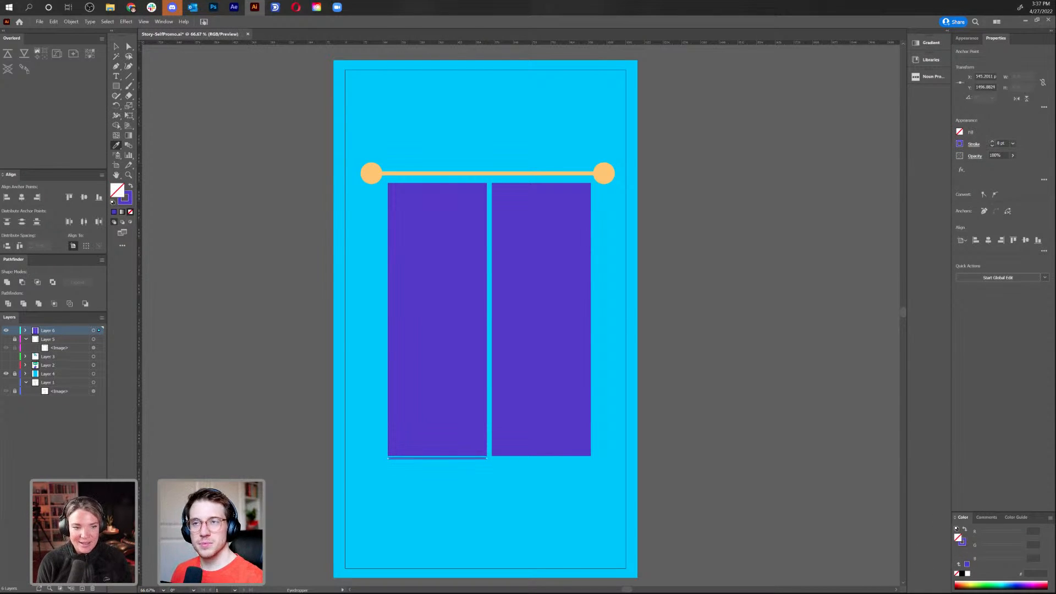
Apply a Zig Zag effect to the hem line with 12 pt absolute size, 9 ridges per segment and smooth points
left_click(143, 22)
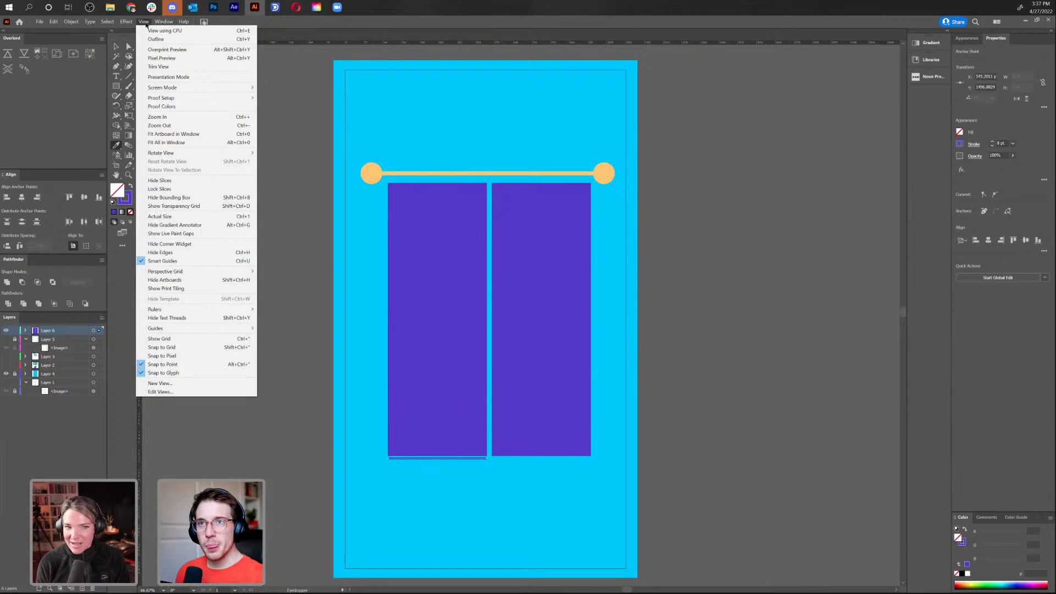
mouse_move(126, 21)
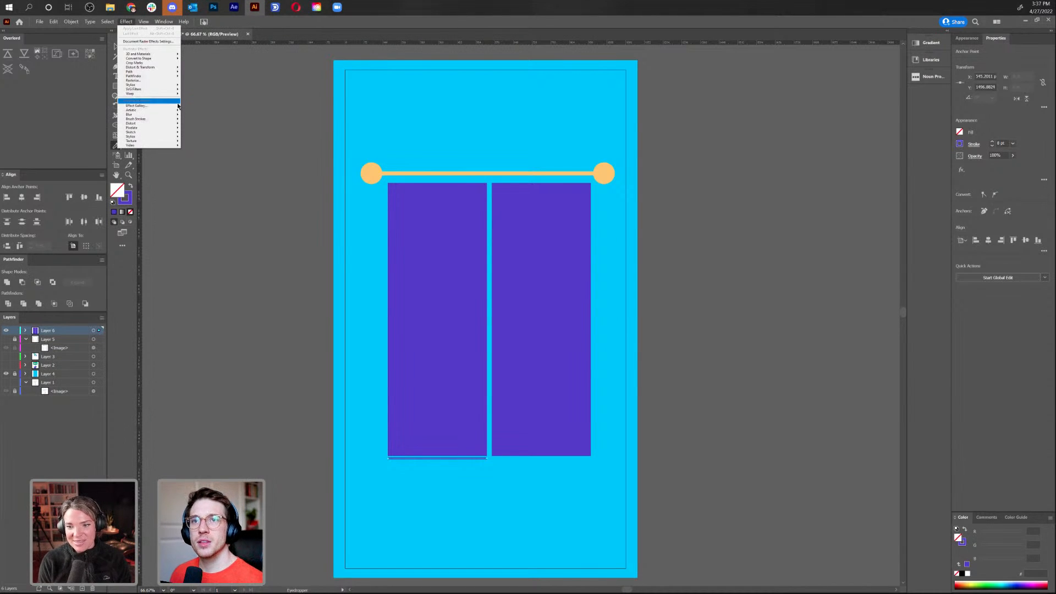
mouse_move(160, 67)
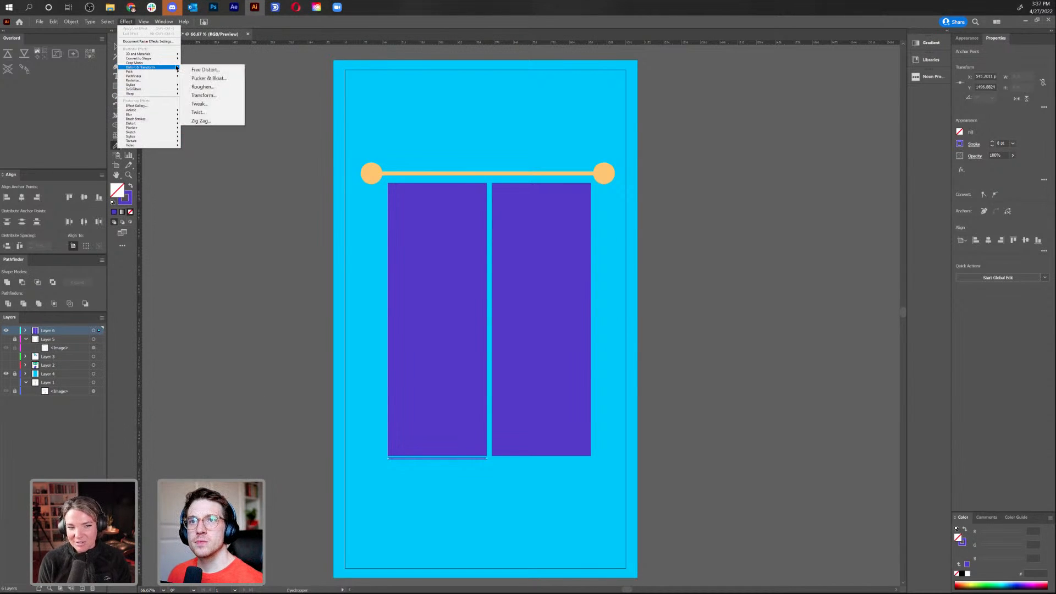
left_click(218, 121)
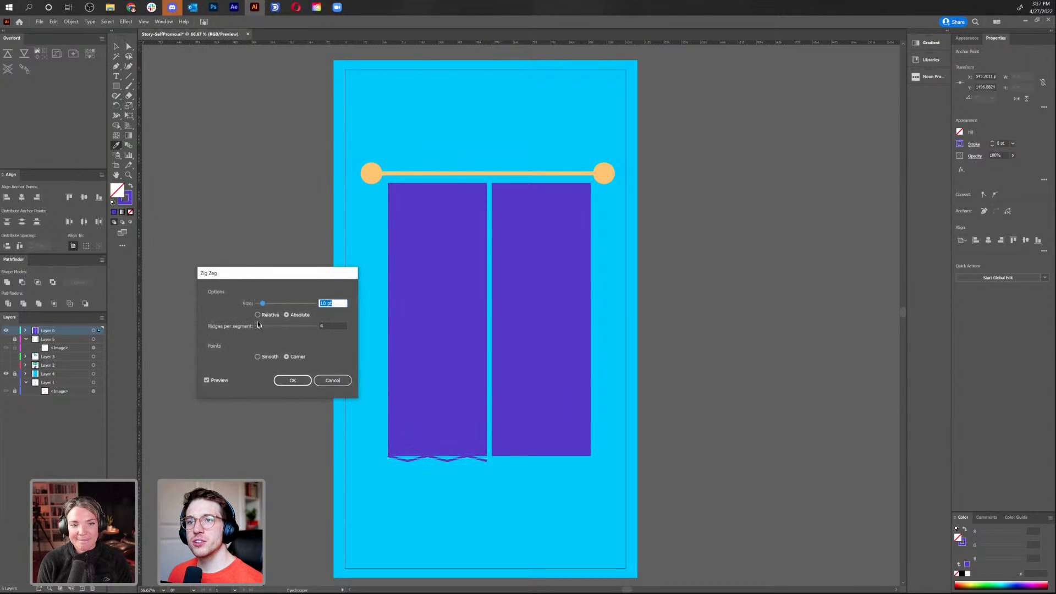
left_click(267, 357)
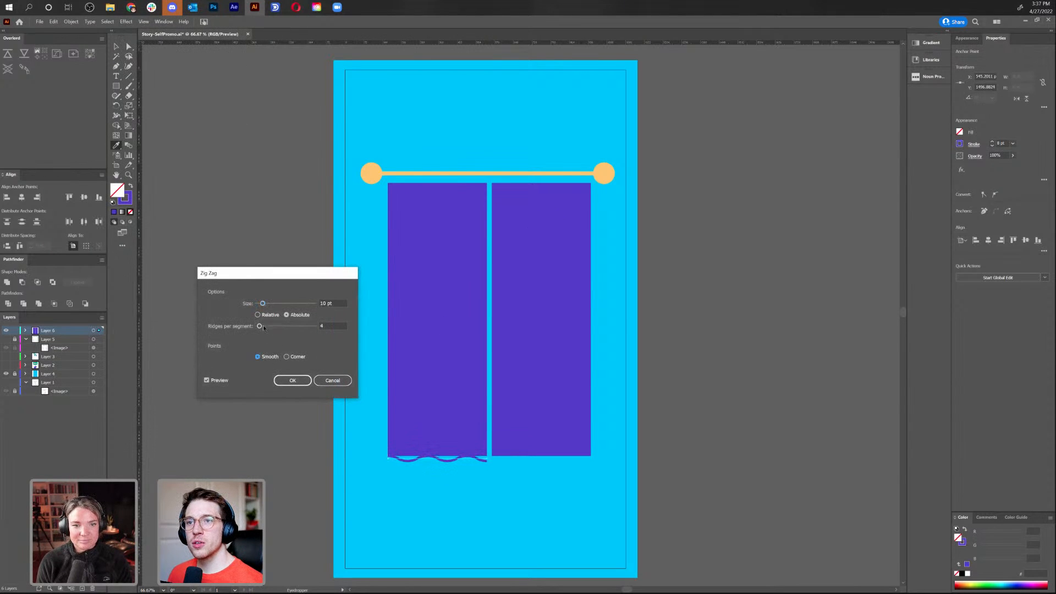
left_click_drag(262, 303, 263, 326)
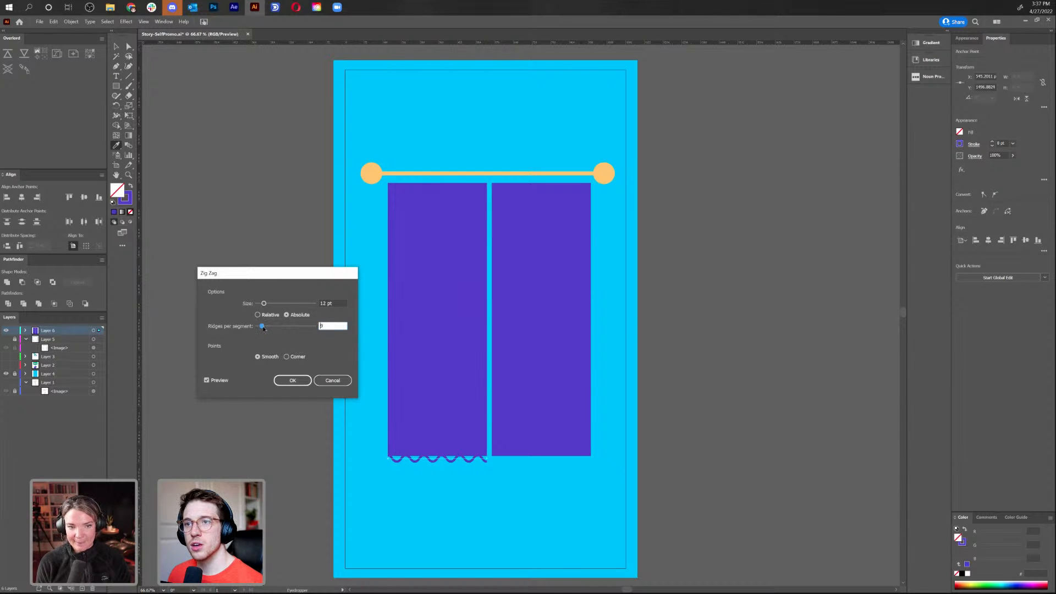
left_click(293, 380)
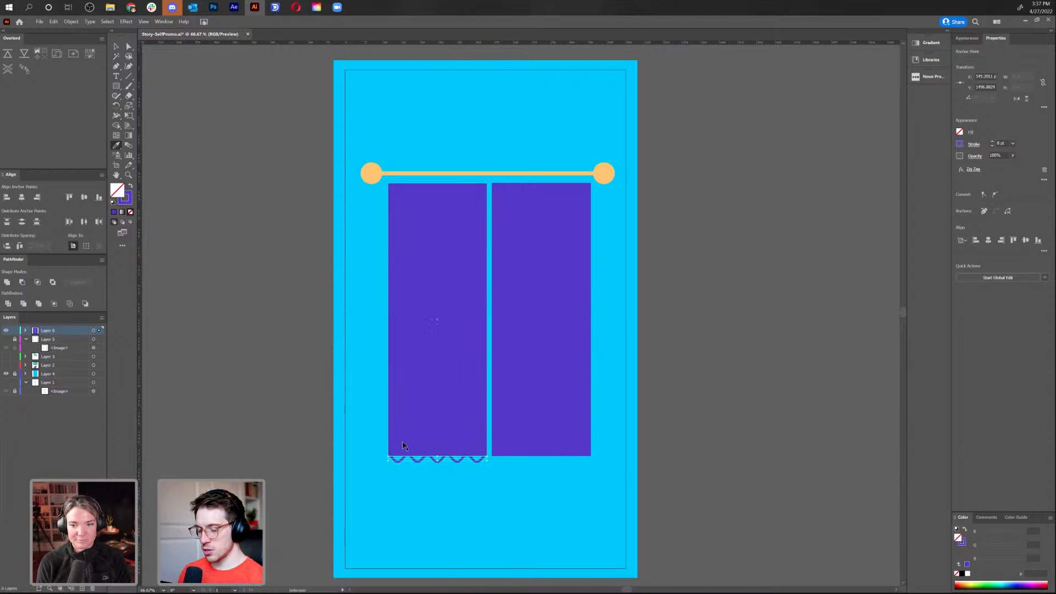
Examine the wavy hem up close and review the commands for outlining its stroke or expanding its appearance
key("ctrl+plus")
key("ctrl+plus")
key("ctrl+plus")
key("ctrl+plus")
left_click_drag(528, 469, 659, 511)
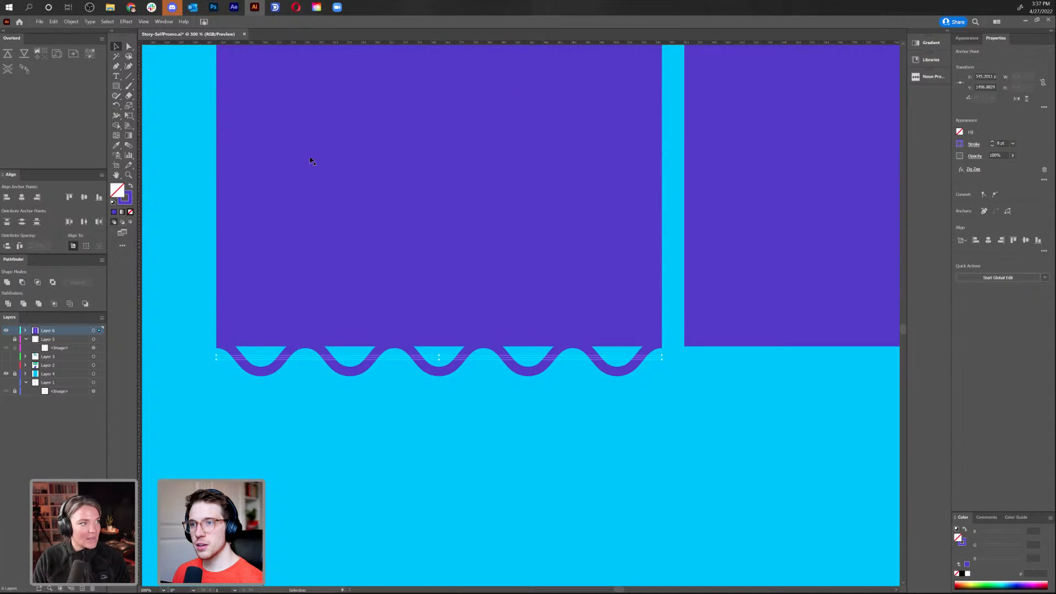
left_click(71, 21)
mouse_move(131, 200)
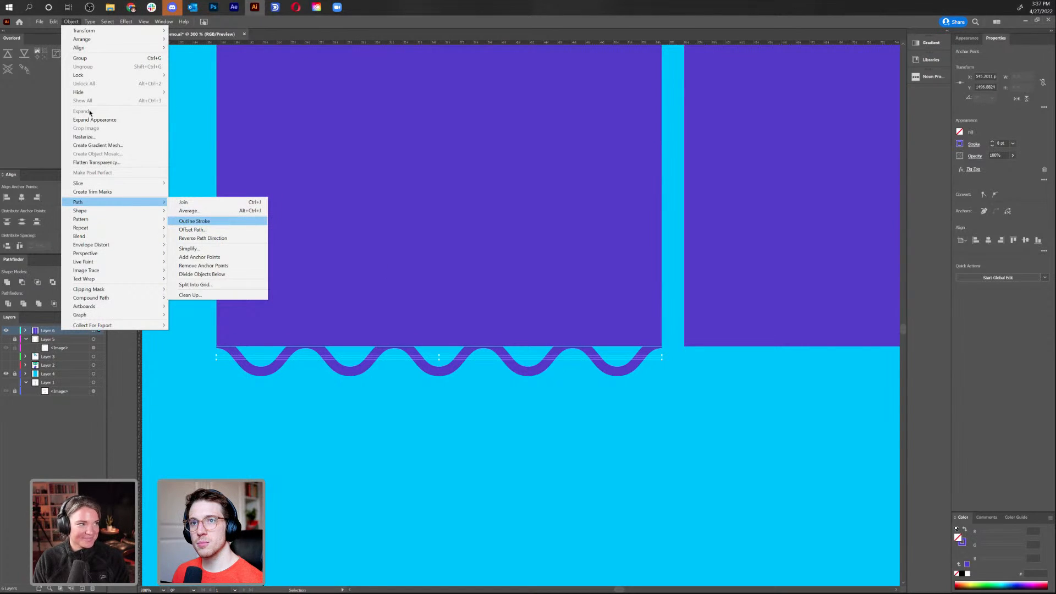
left_click(71, 22)
left_click(71, 21)
left_click(71, 21)
left_click(57, 23)
mouse_move(72, 22)
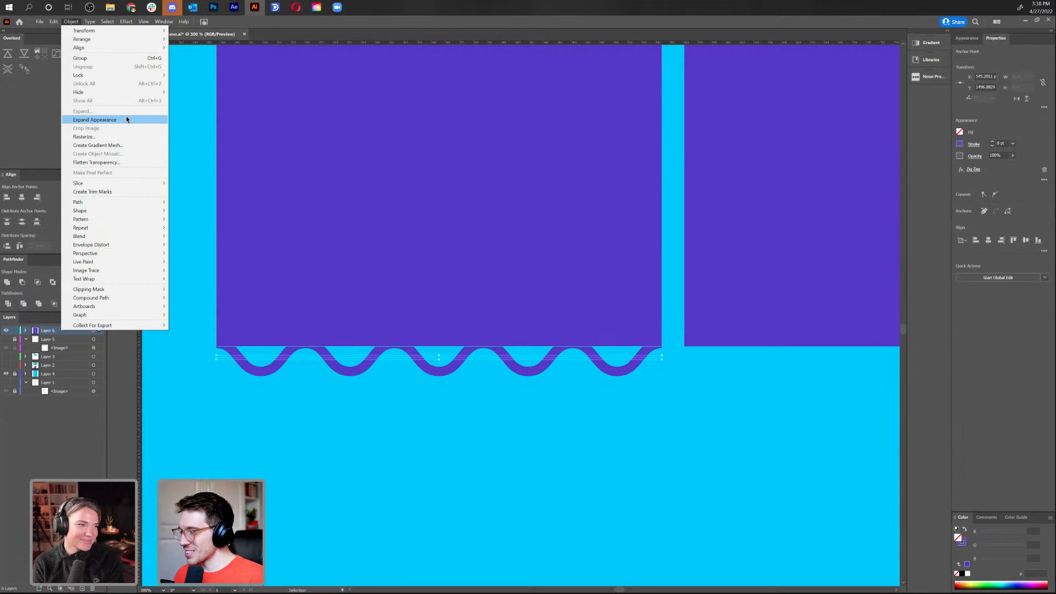
left_click(322, 400)
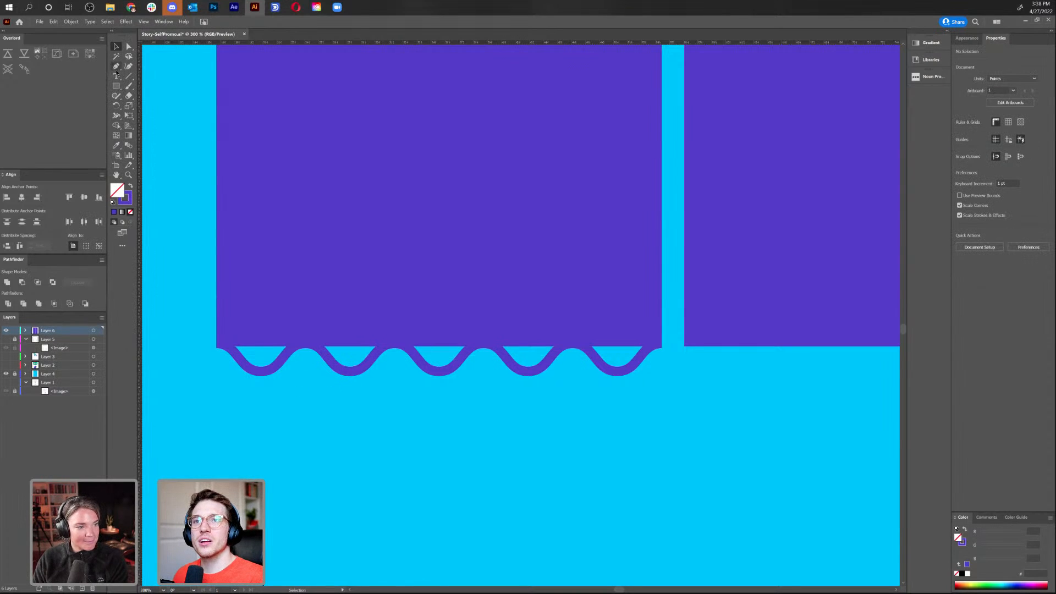
Draw a horizontal line about 375 pt long below the hem and give it a smooth Zig Zag effect, 17 pt absolute with 37 ridges per segment
left_click(127, 76)
left_click_drag(200, 418, 644, 419)
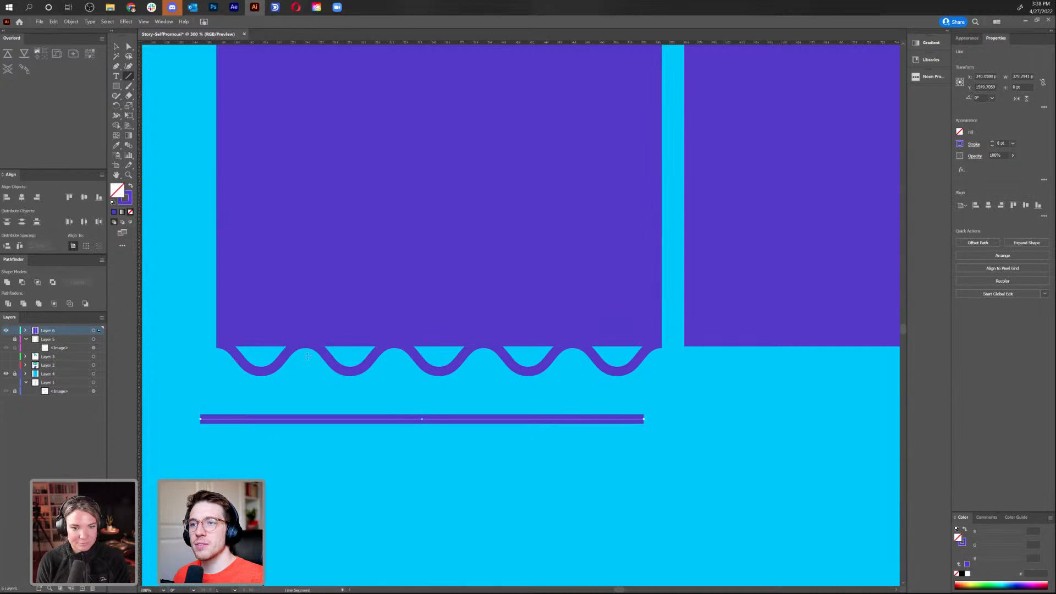
left_click(126, 21)
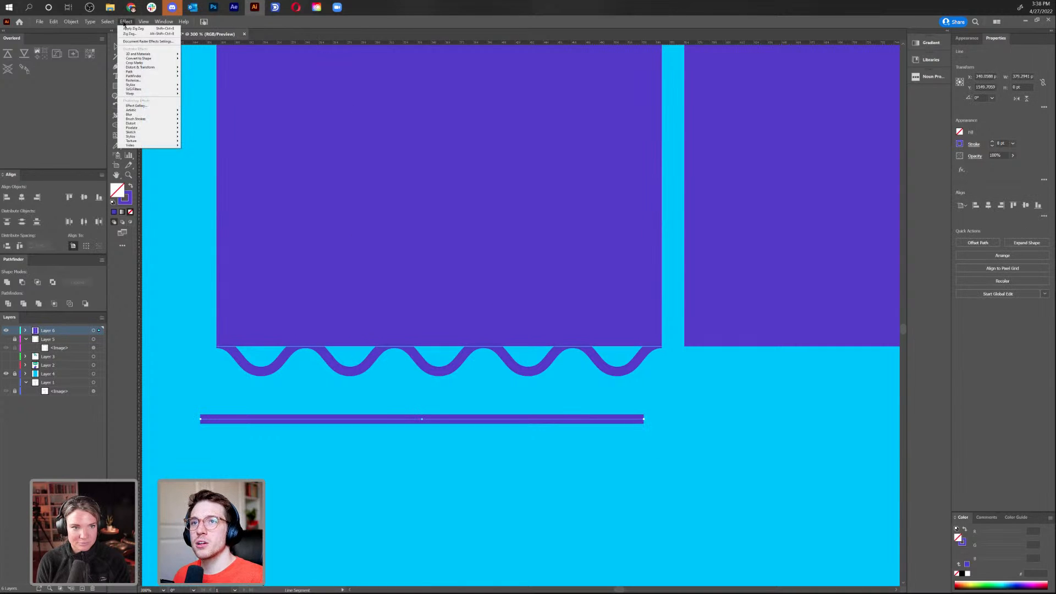
mouse_move(143, 67)
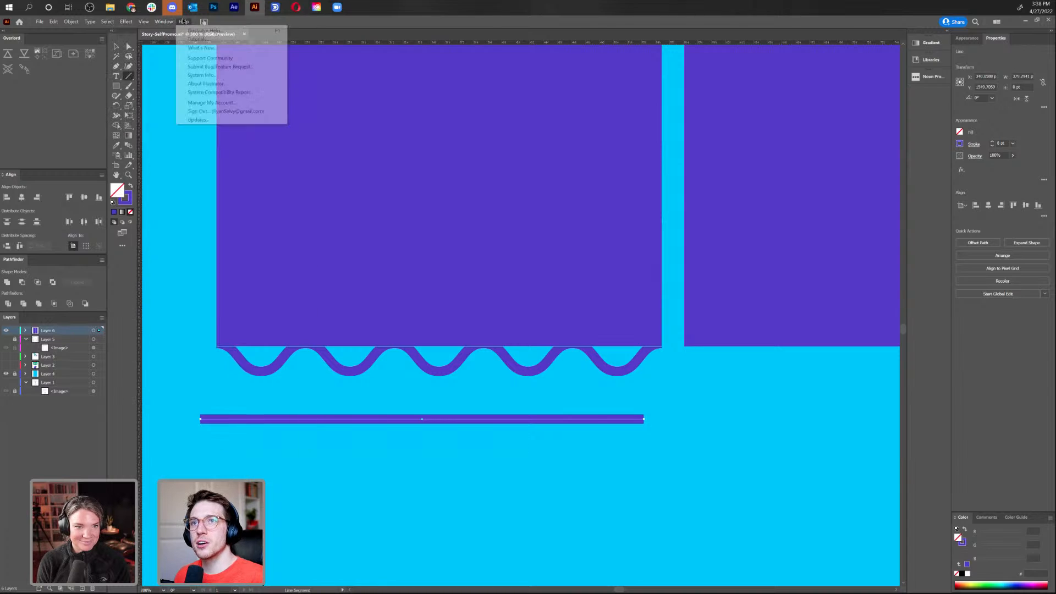
mouse_move(127, 22)
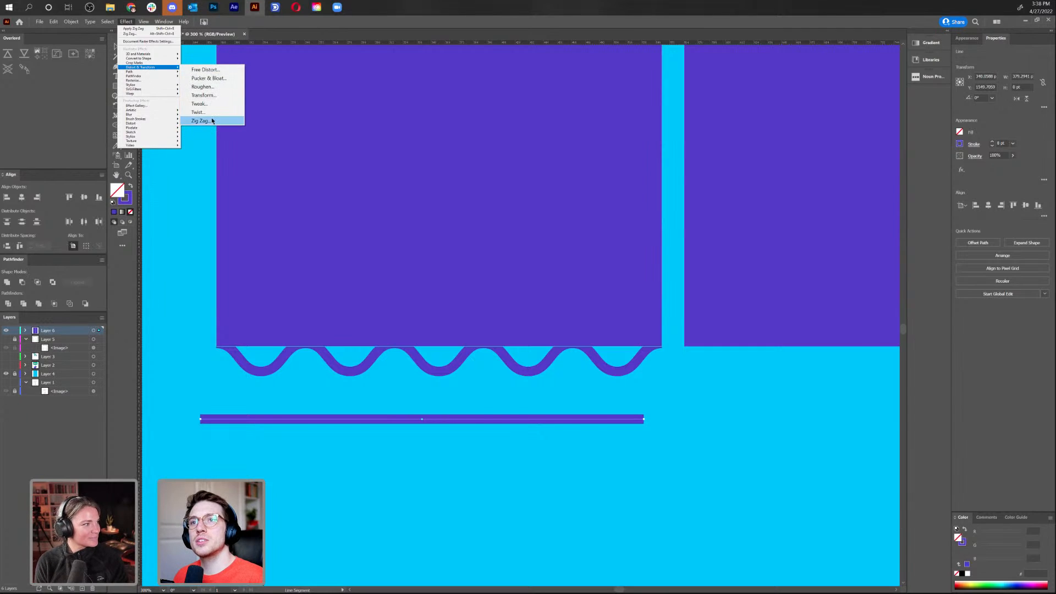
left_click(203, 120)
left_click(270, 357)
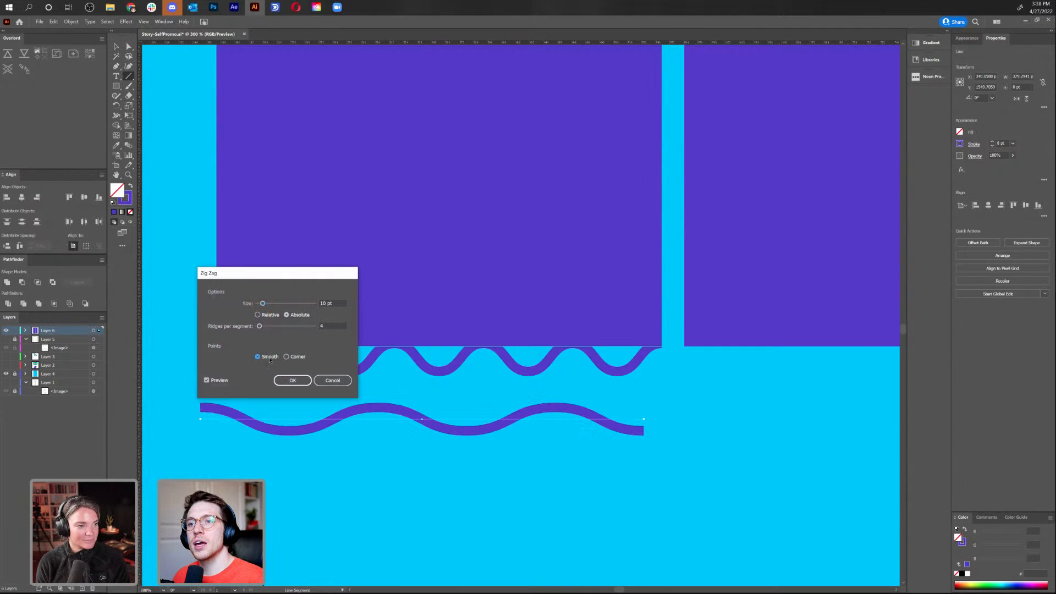
mouse_move(263, 303)
left_mouse_down()
mouse_move(277, 326)
mouse_move(266, 303)
left_mouse_up()
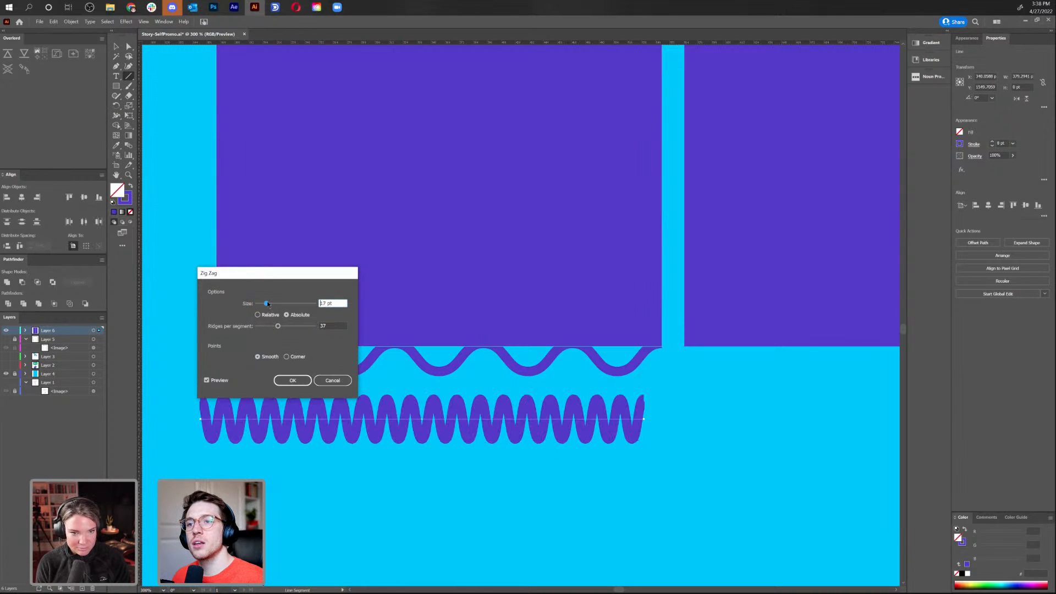
left_click(296, 379)
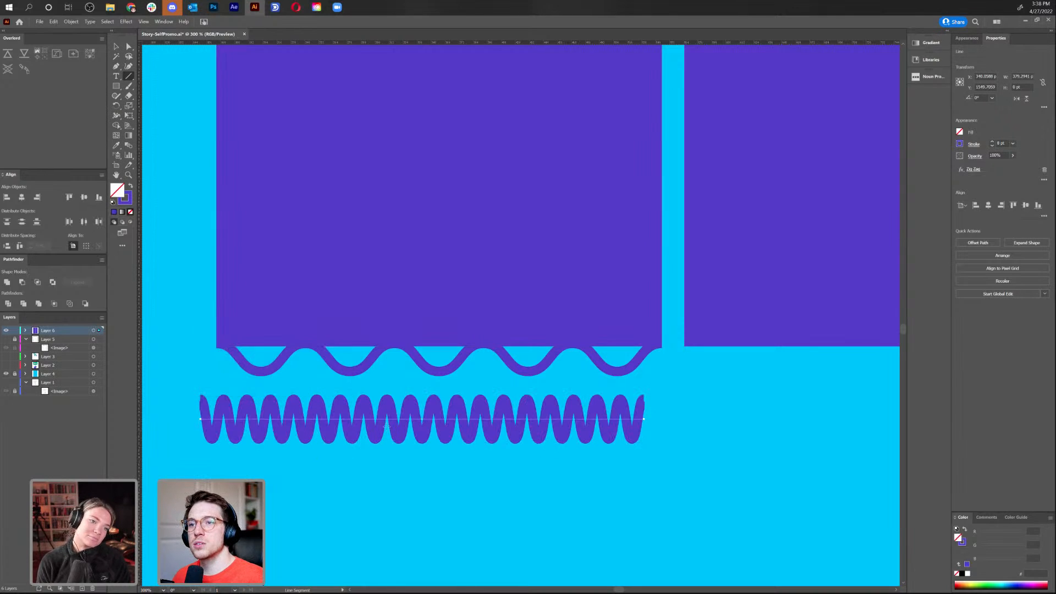
Add an anchor point near the middle of the lower zigzag line with the Pen tool
left_click(116, 66)
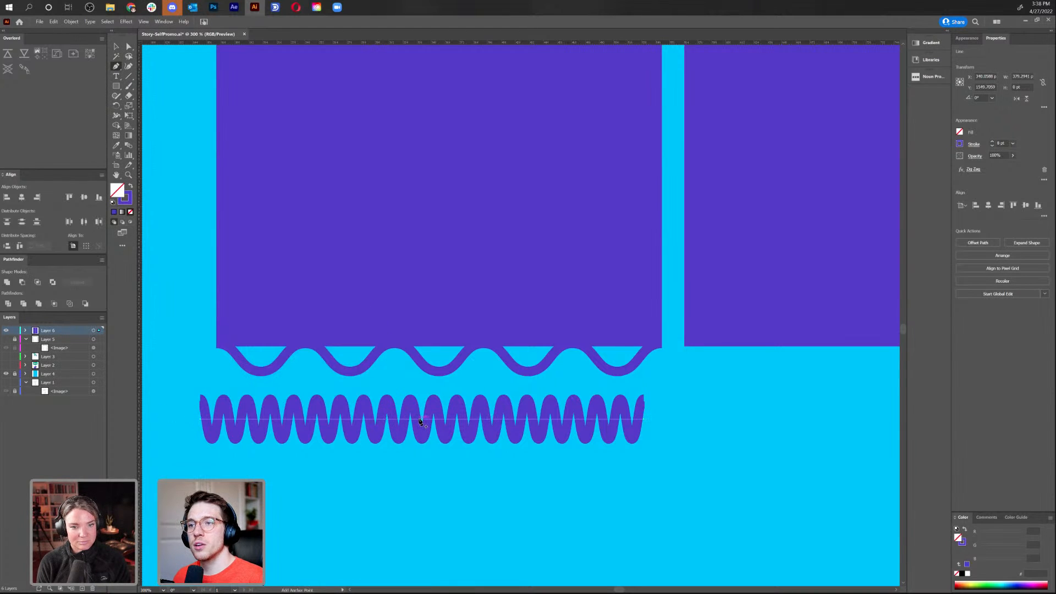
left_click(420, 421)
left_click(420, 422)
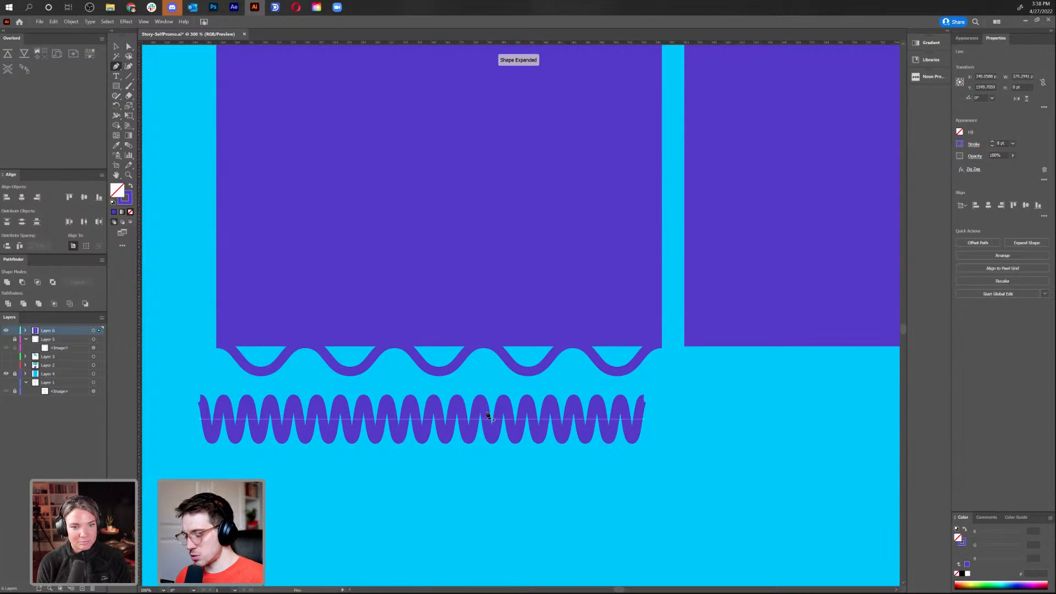
Delete the lower zigzag line and expand the appearance of the wavy hem line under the left panel
key("Delete")
key("v")
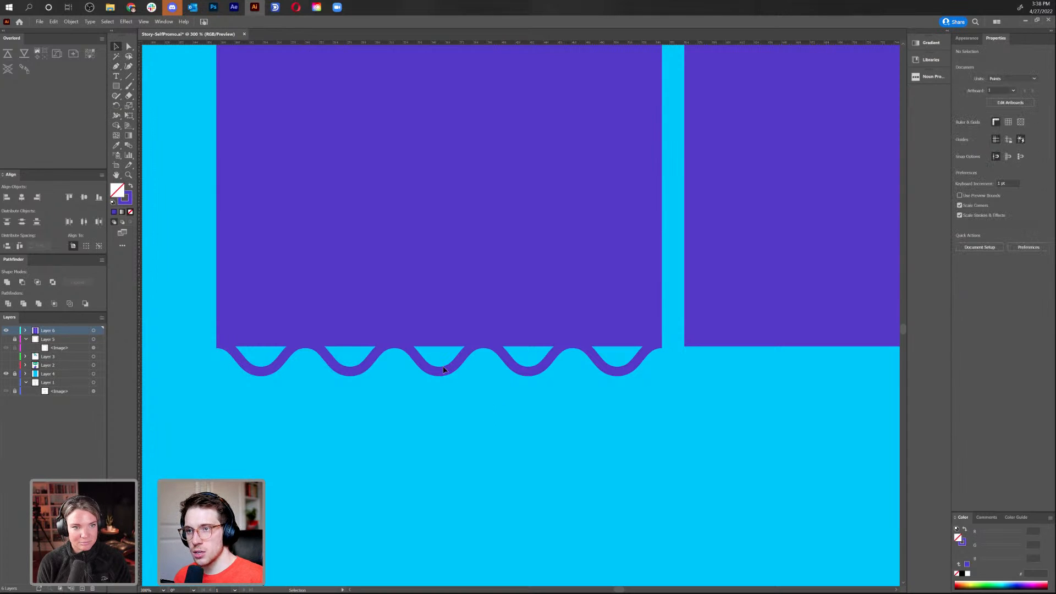
left_click(399, 356)
left_click(71, 22)
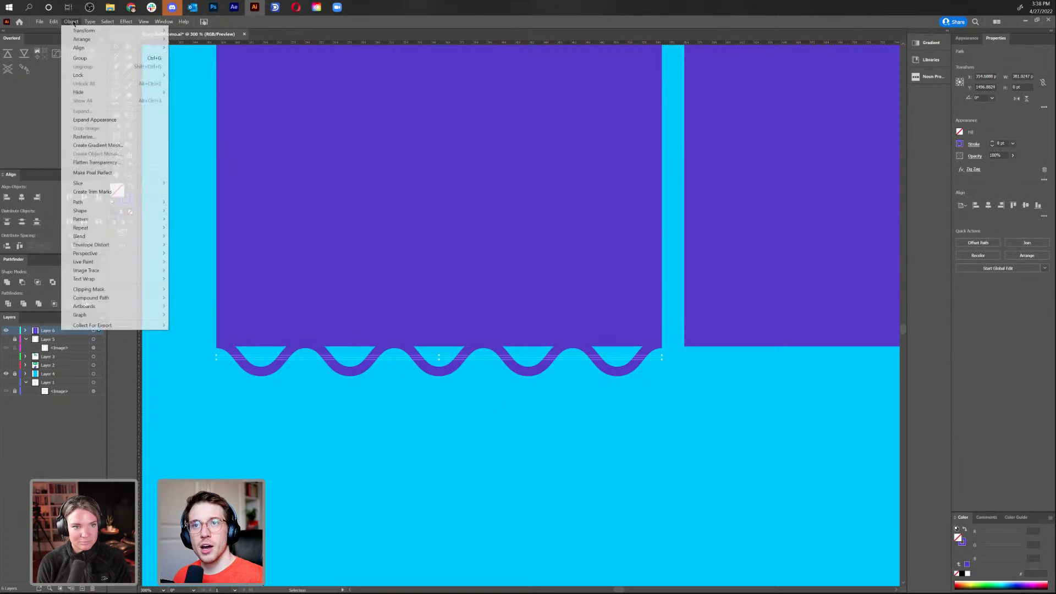
left_click(116, 120)
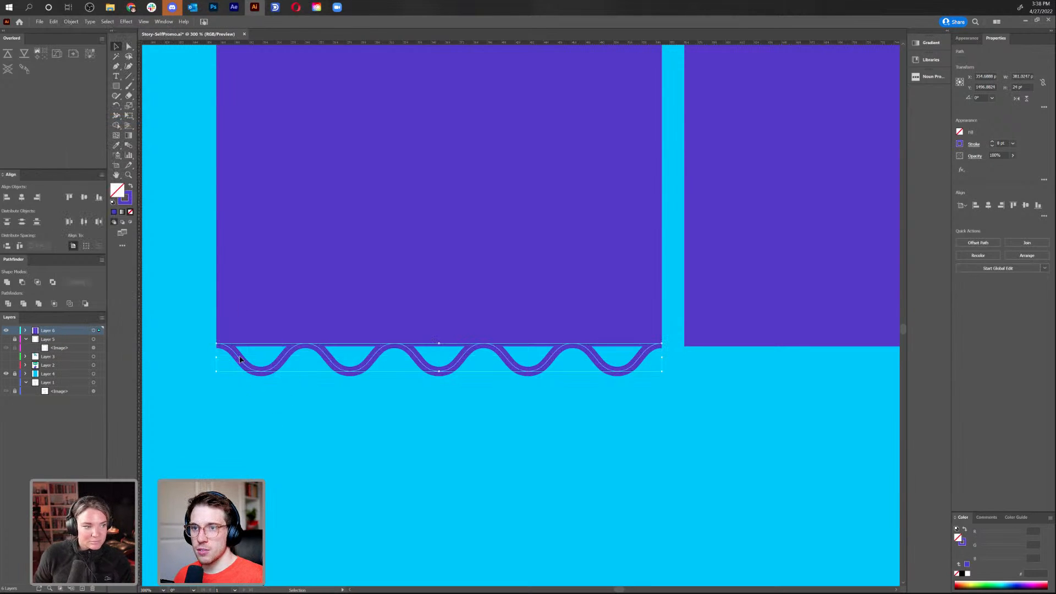
left_click(349, 439)
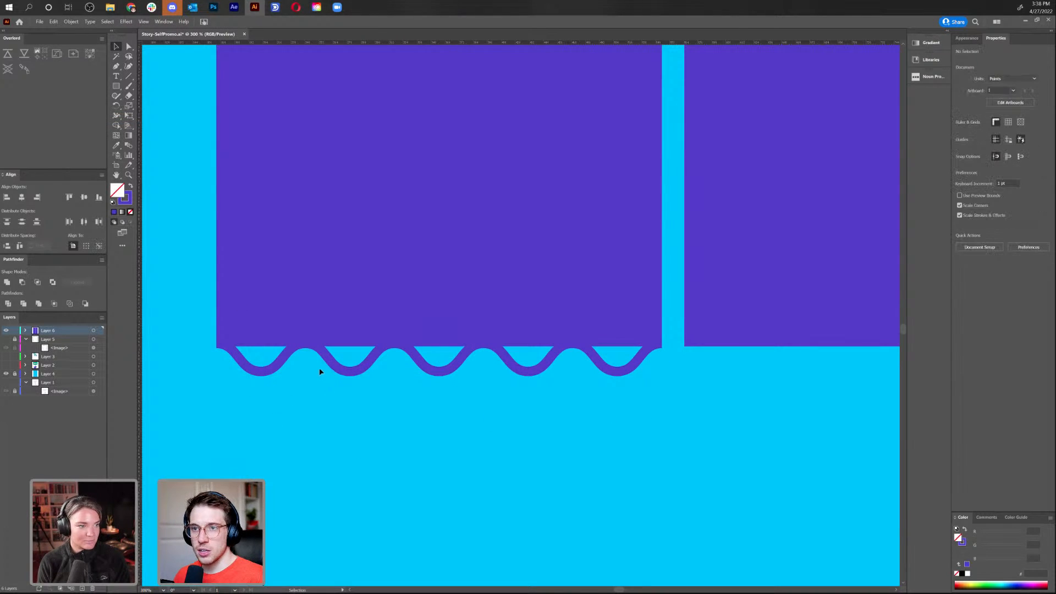
left_click(323, 357)
left_click(529, 469)
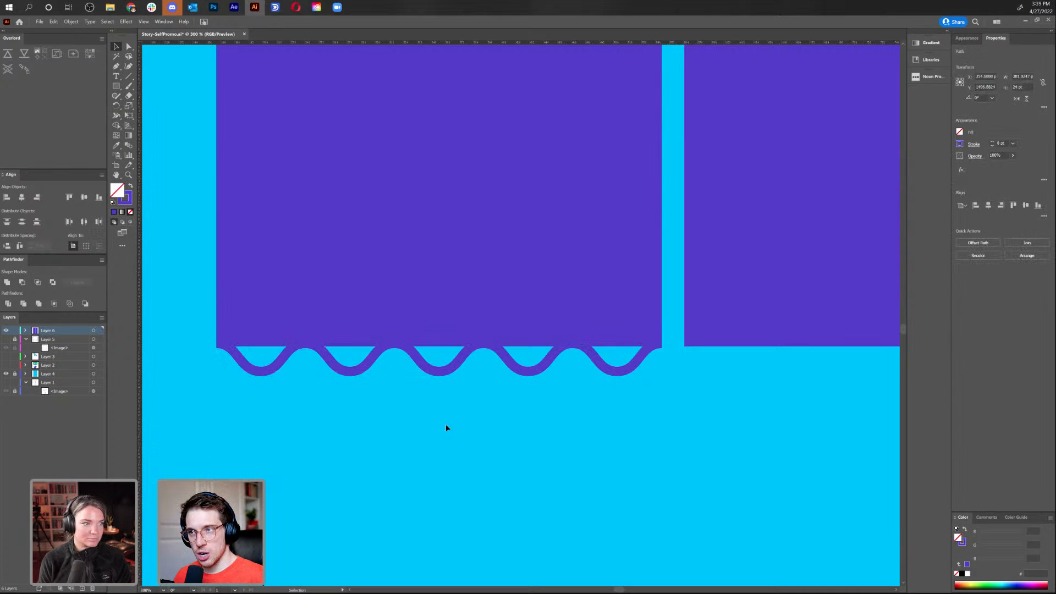
Extend the wavy hem path with the Pen tool into a closed, panel-wide shape about 128 pt tall overlapping the left panel
left_click(403, 351)
key("a")
left_click(218, 345)
key("p")
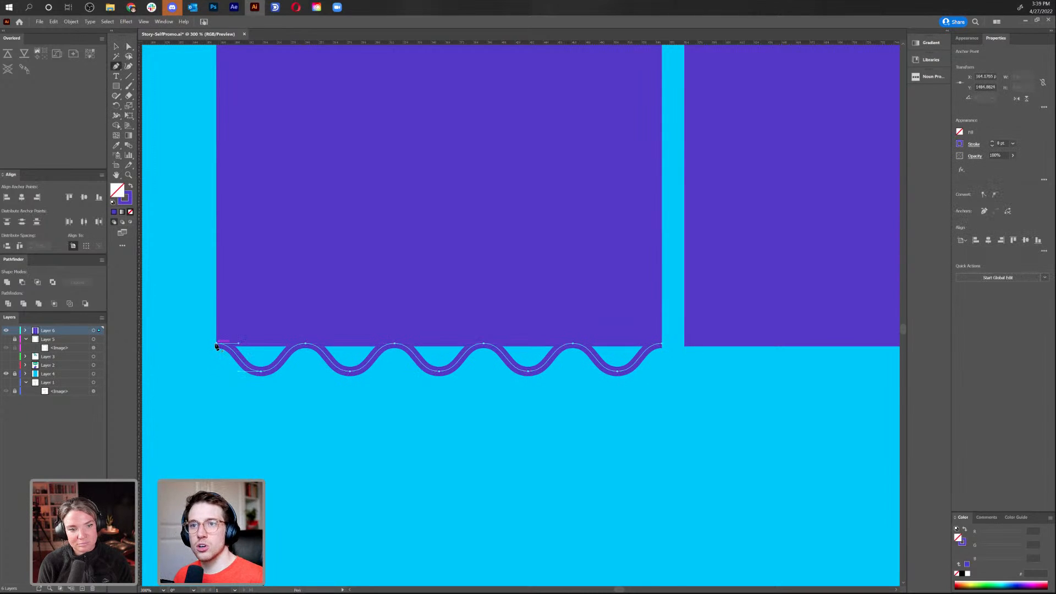
left_click(213, 222)
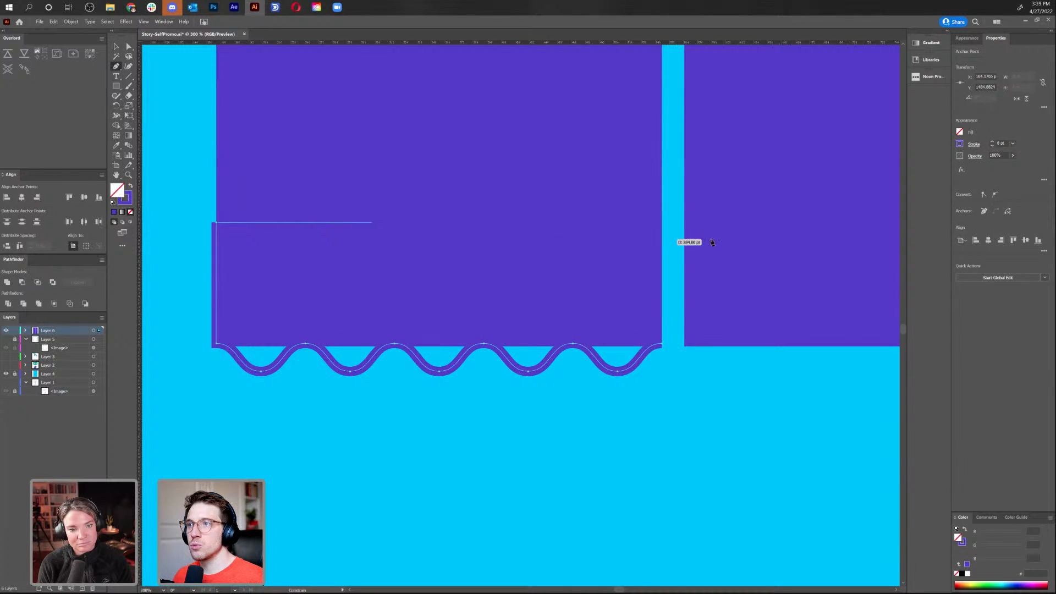
left_click(660, 241, "shift")
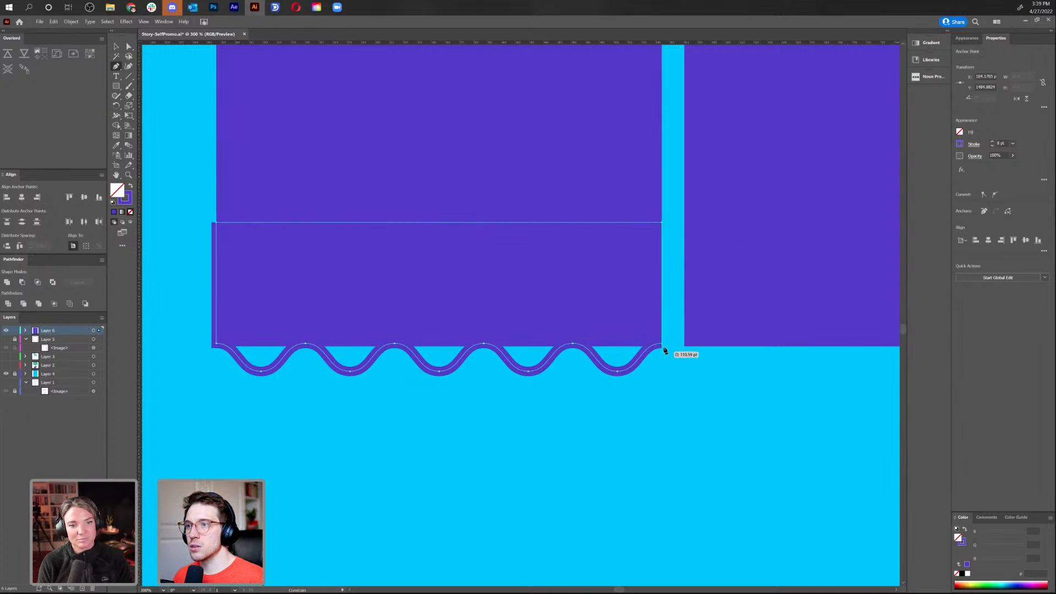
left_click(661, 344, "shift")
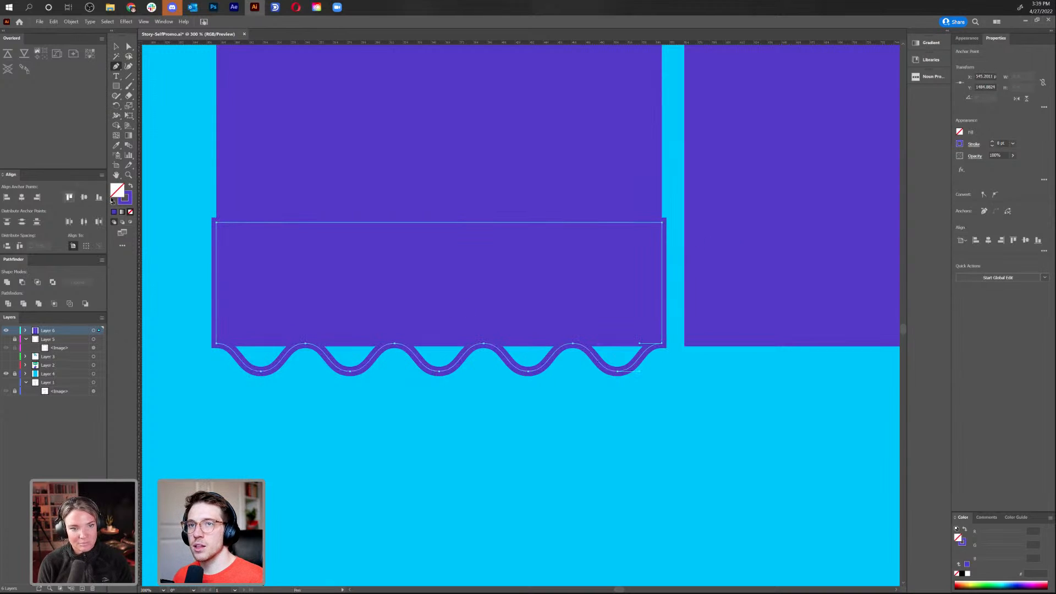
Swap the hem shape's purple stroke to a fill and adjust its vertical position at the left panel's lower edge
left_click(130, 187)
key("a")
key("v")
left_click(389, 374)
left_click_drag(466, 279, 467, 283)
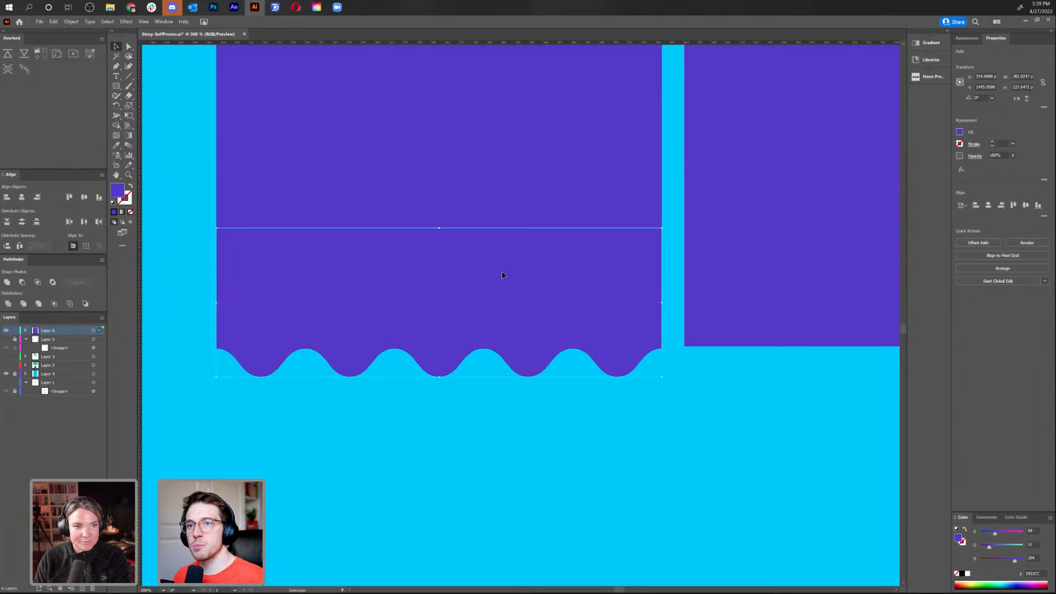
key("ctrl+z")
key("ctrl+z")
key("ctrl+shift+z")
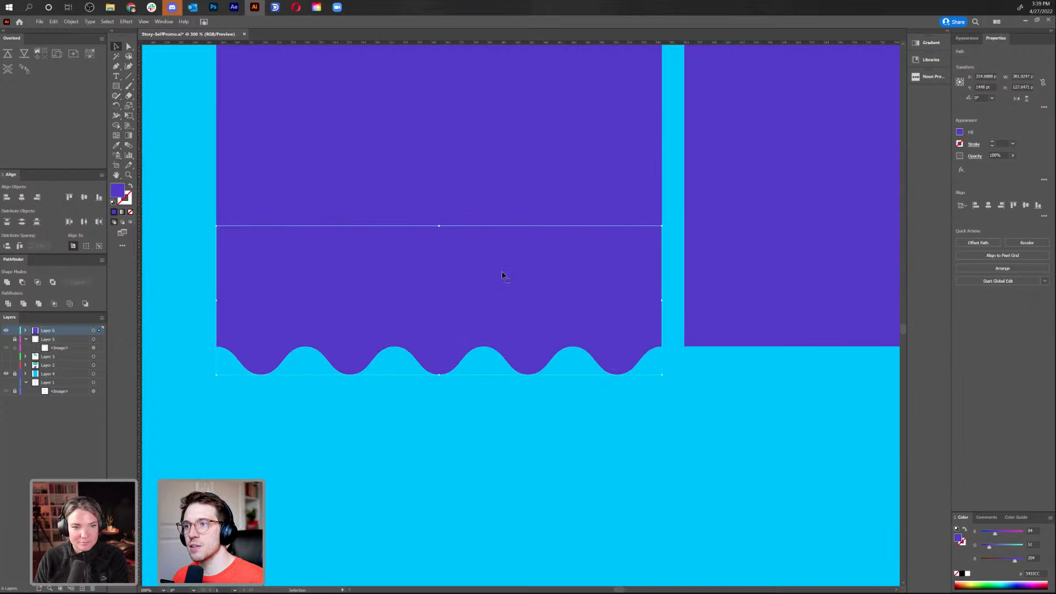
Unite the wavy hem shape with the left purple panel into one shape
key("ctrl+minus")
key("ctrl+minus")
key("ctrl+minus")
key("ctrl+minus")
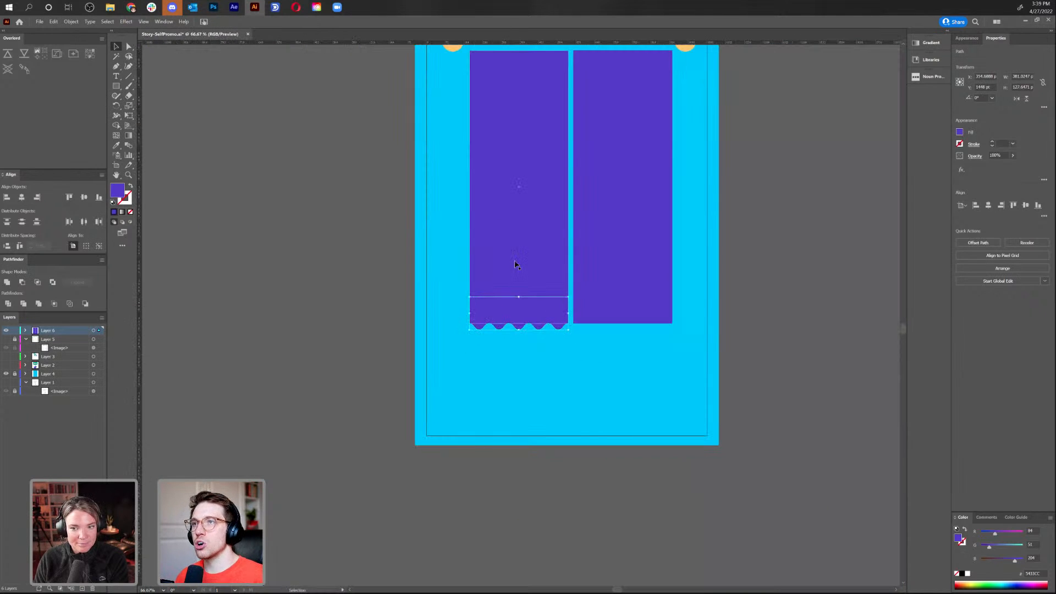
left_click(544, 390)
left_click_drag(556, 389, 517, 419)
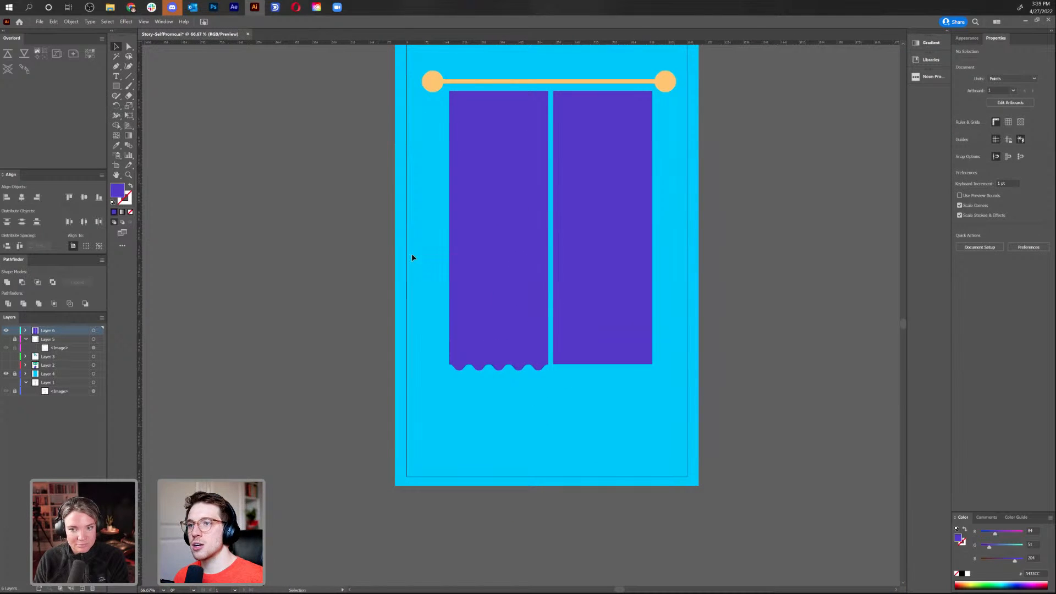
left_click(497, 367)
left_click_drag(498, 369, 502, 362)
left_click(542, 411)
left_click(457, 295)
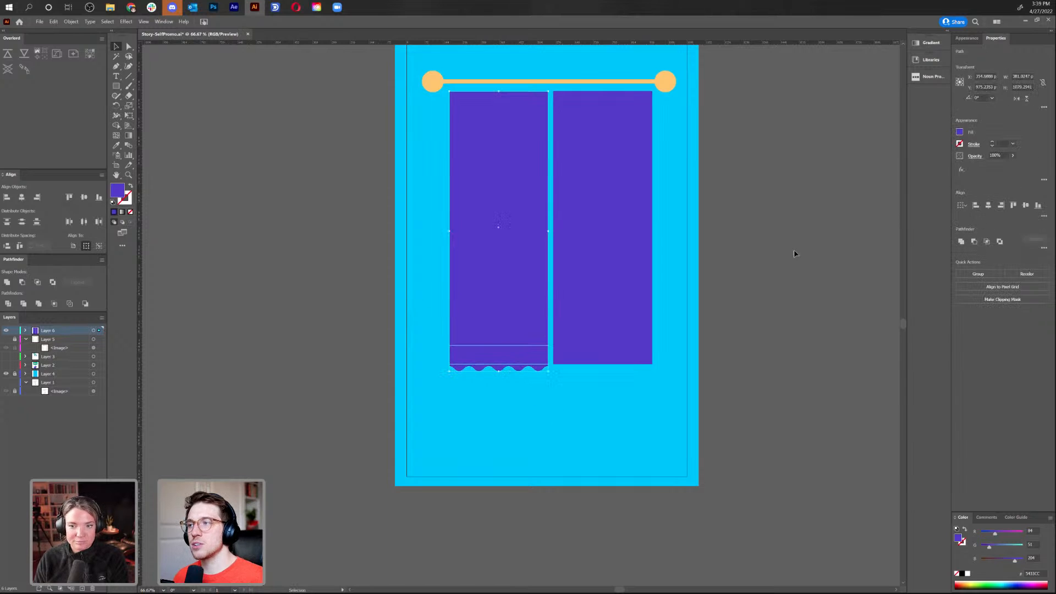
left_click(960, 242)
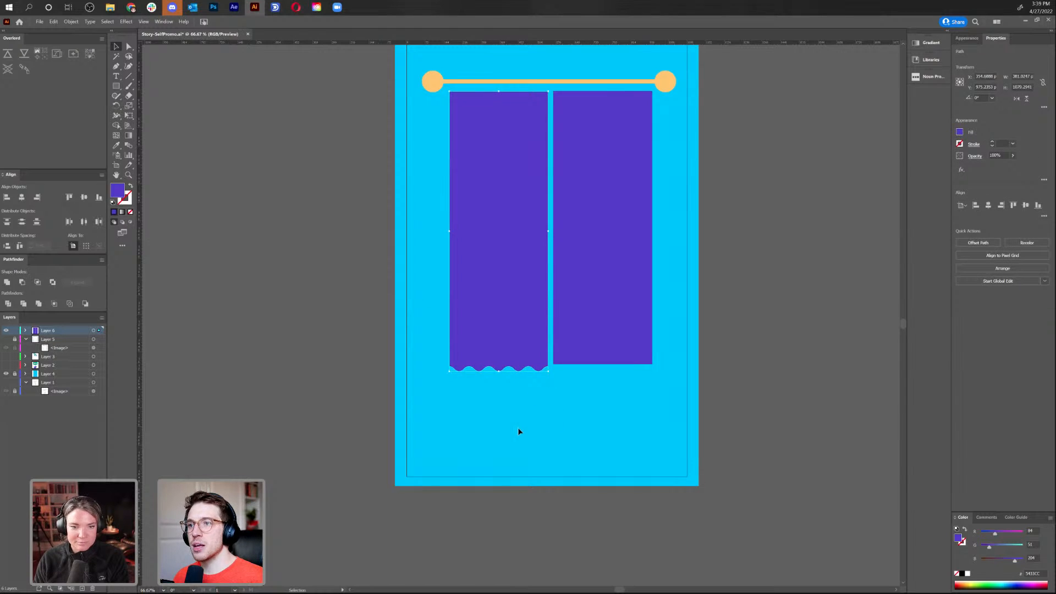
Delete the plain right panel and put a duplicate of the wavy-hemmed left panel in its place
left_click(604, 309)
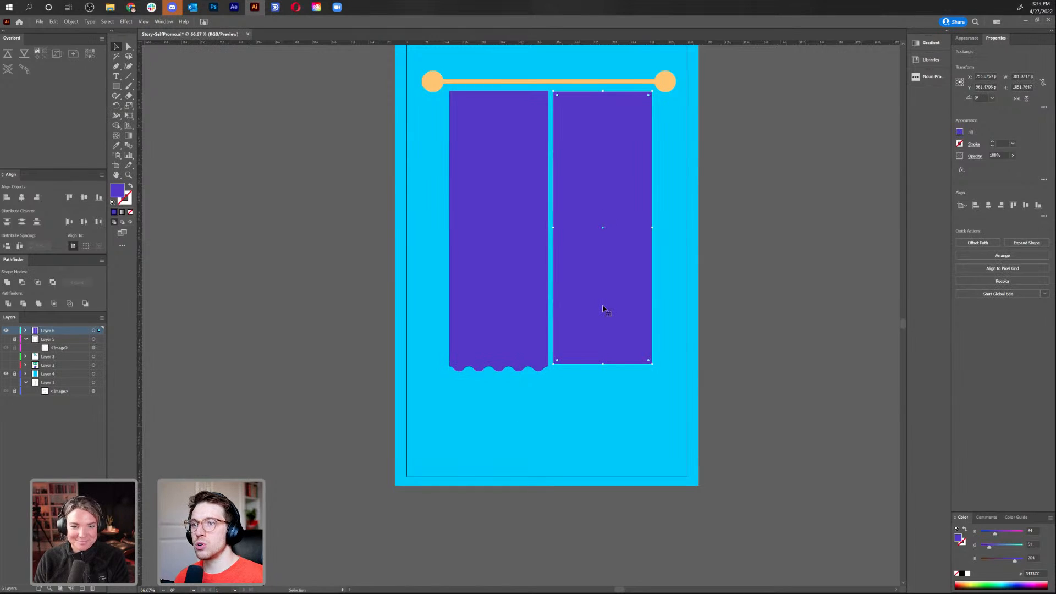
key("Delete")
left_click(523, 308)
left_click_drag(495, 316, 592, 315)
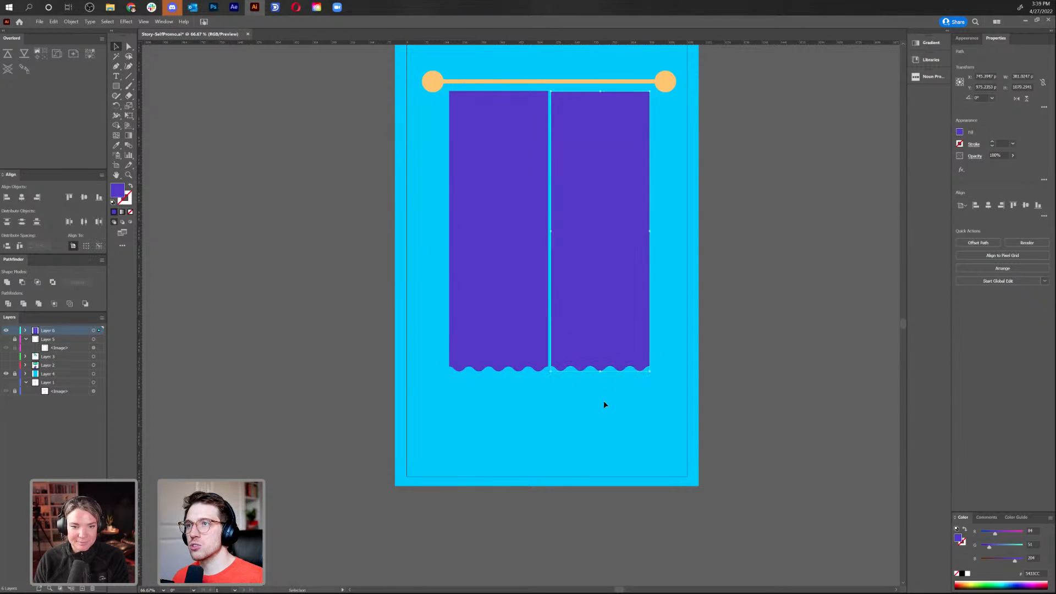
left_click(601, 396)
Reflect a copy of the left panel vertically and raise it so its waves rise above the panel's upper edge
right_click(504, 242)
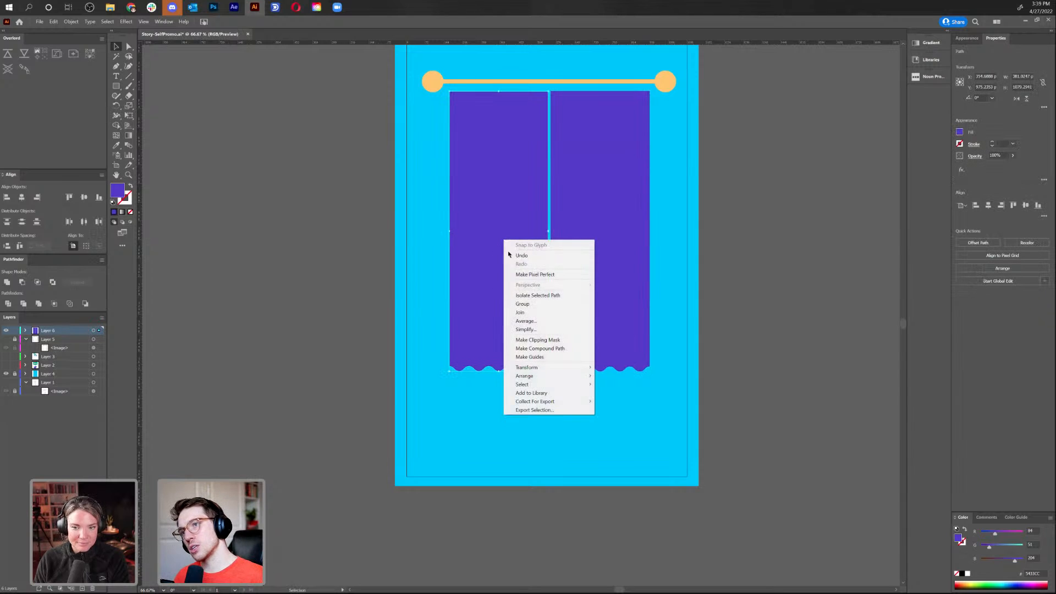
mouse_move(528, 367)
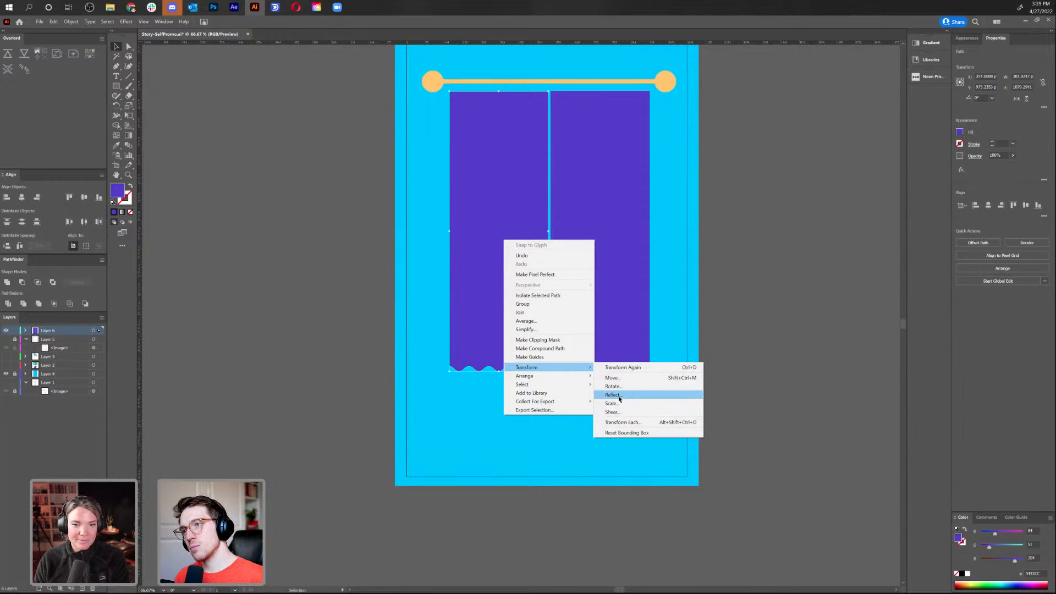
left_click(618, 396)
left_click(489, 264)
left_click(484, 360)
left_click_drag(487, 247, 487, 239)
Shorten the reflected copy by raising its straight lower edge to about the middle of the left panel
double_click(487, 239)
key("a")
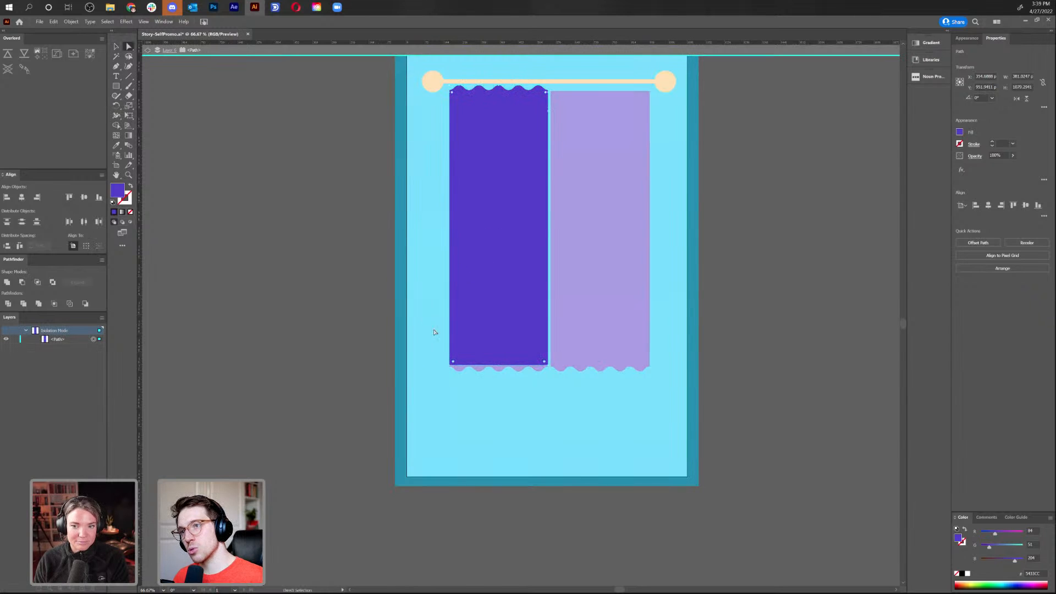
left_click_drag(549, 368, 548, 218)
left_click(147, 52)
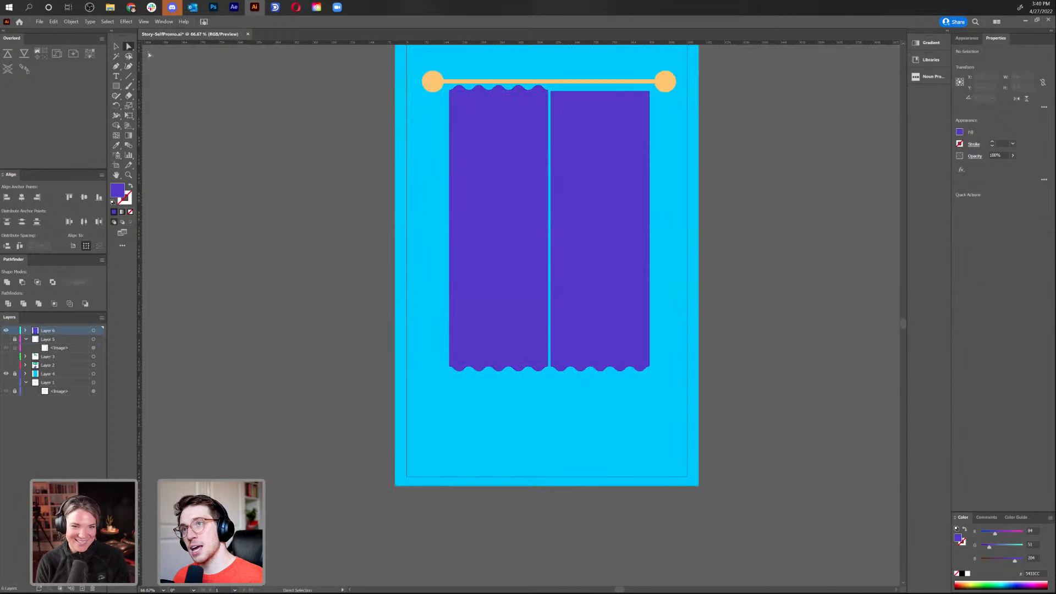
Select both overlapping pieces of the left panel and nudge them slightly down below the curtain rod
key("v")
left_click(494, 138)
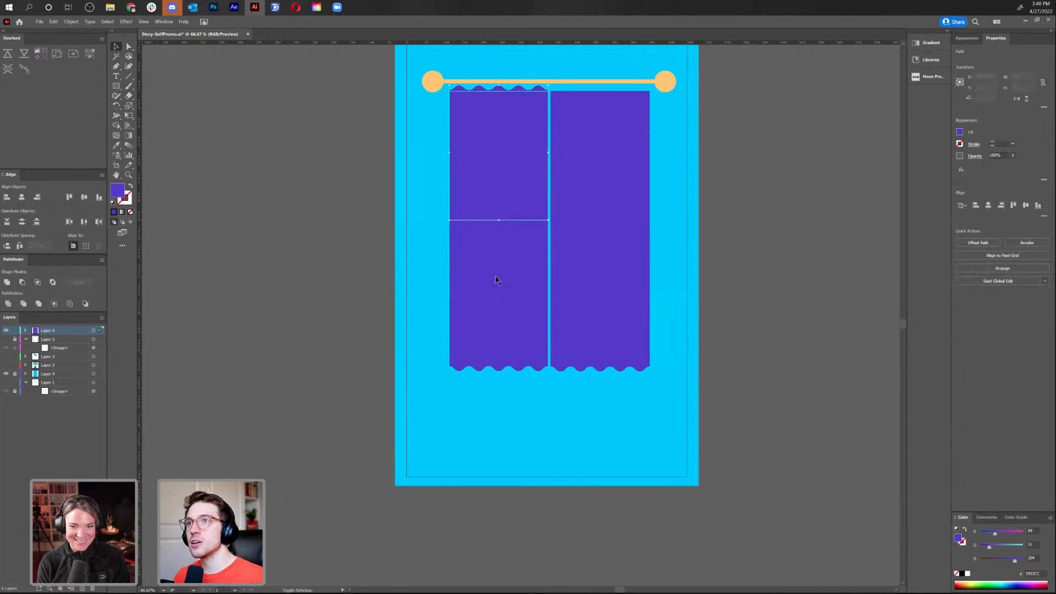
key("Down")
key("Down")
key("Down")
key("Down")
key("Down")
key("Down")
key("Down")
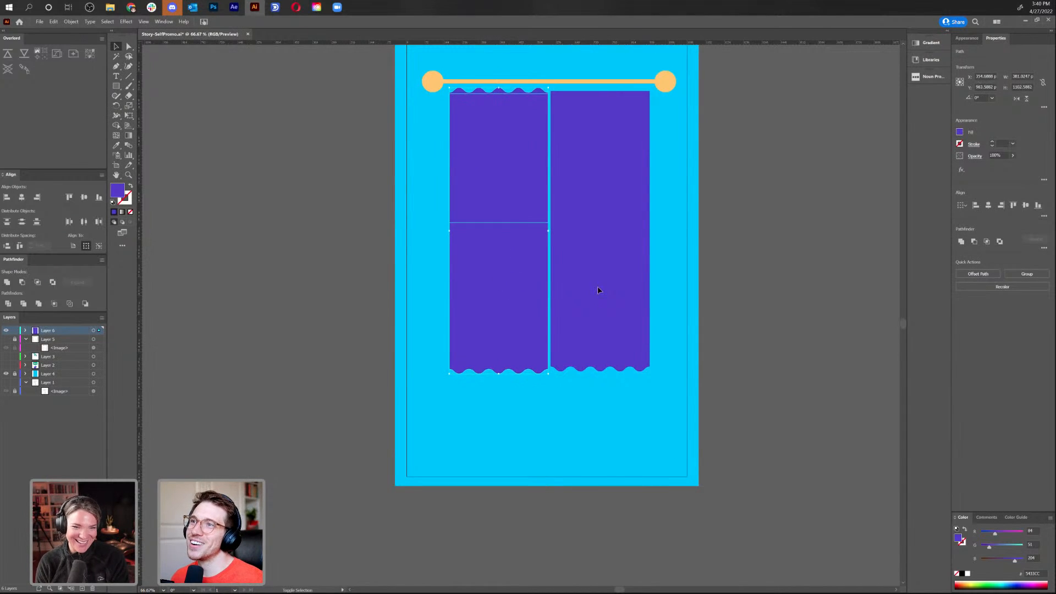
Delete the right panel and duplicate both left panel pieces into its place, leaving a narrow gap between the curtains
left_click(642, 183)
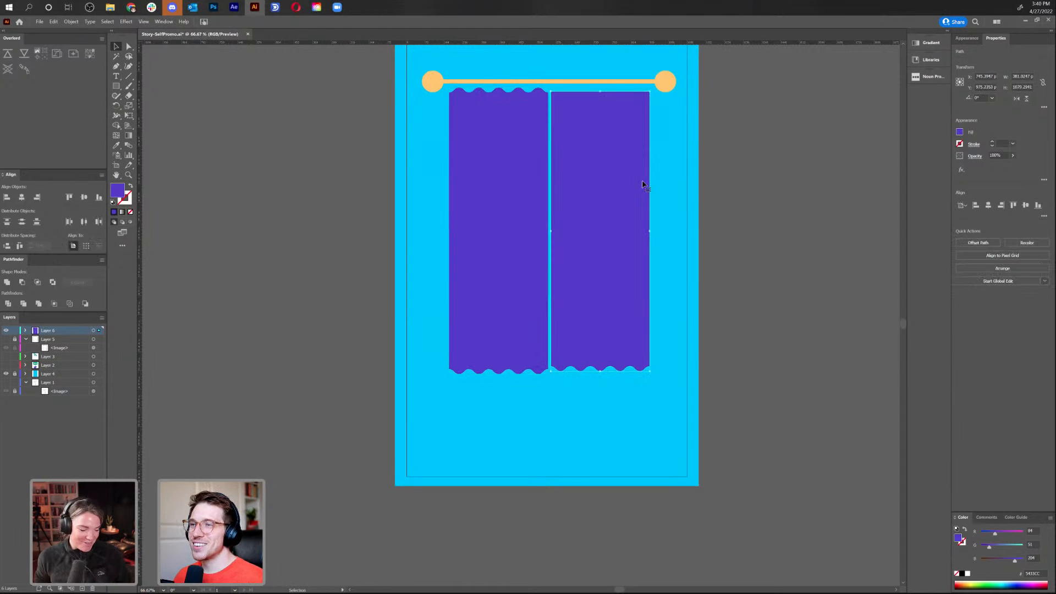
key("Delete")
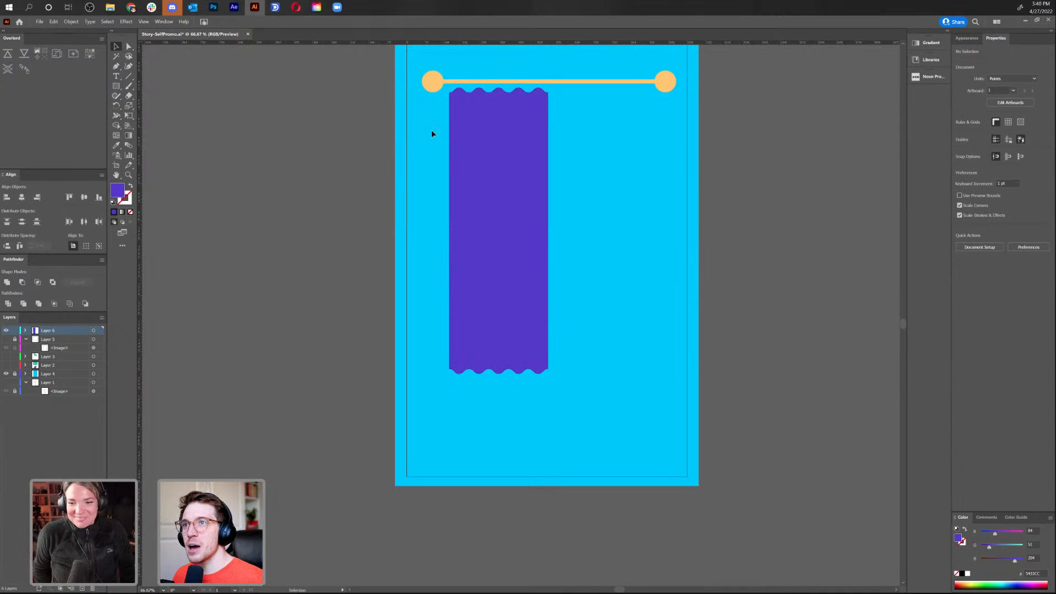
left_click(520, 165)
left_click_drag(520, 165, 625, 170)
left_click(685, 155)
Unite the two overlapping pieces of the right curtain, and likewise those of the left curtain
left_click(601, 146)
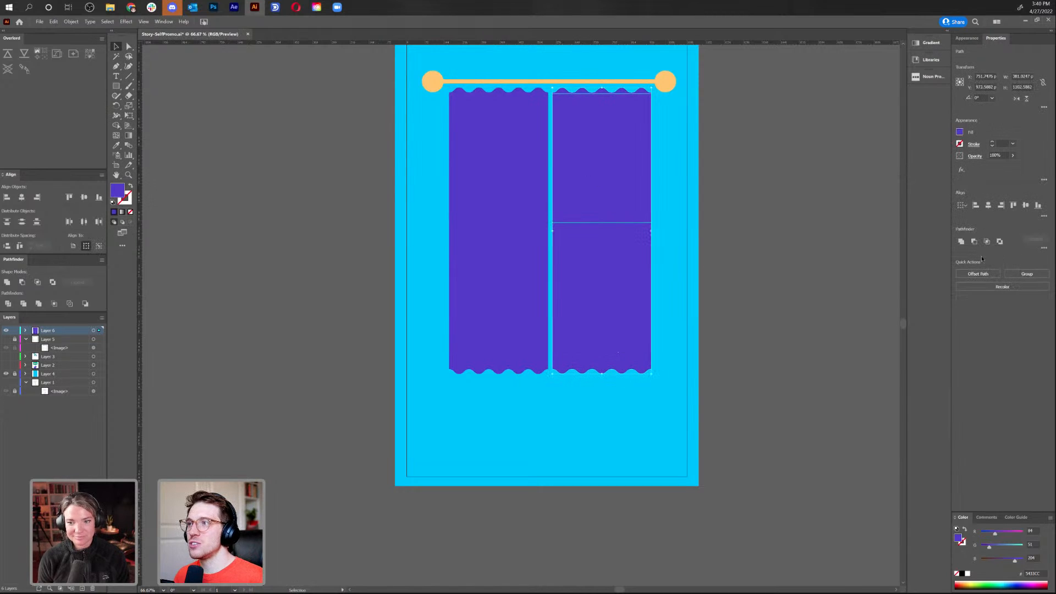
left_click(961, 242)
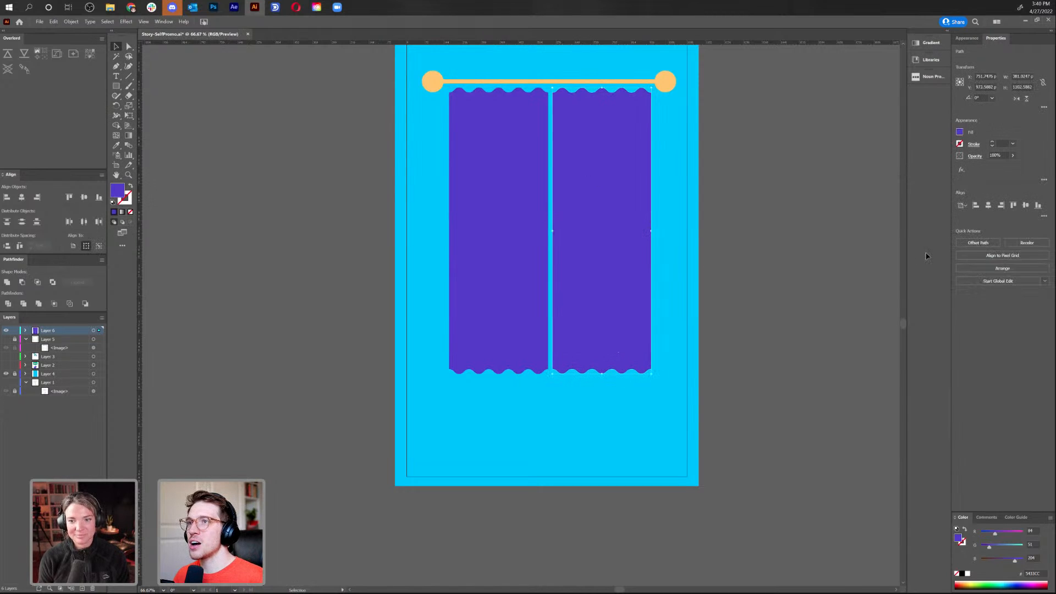
left_click(751, 255)
left_click(489, 175)
left_click(487, 264, "shift")
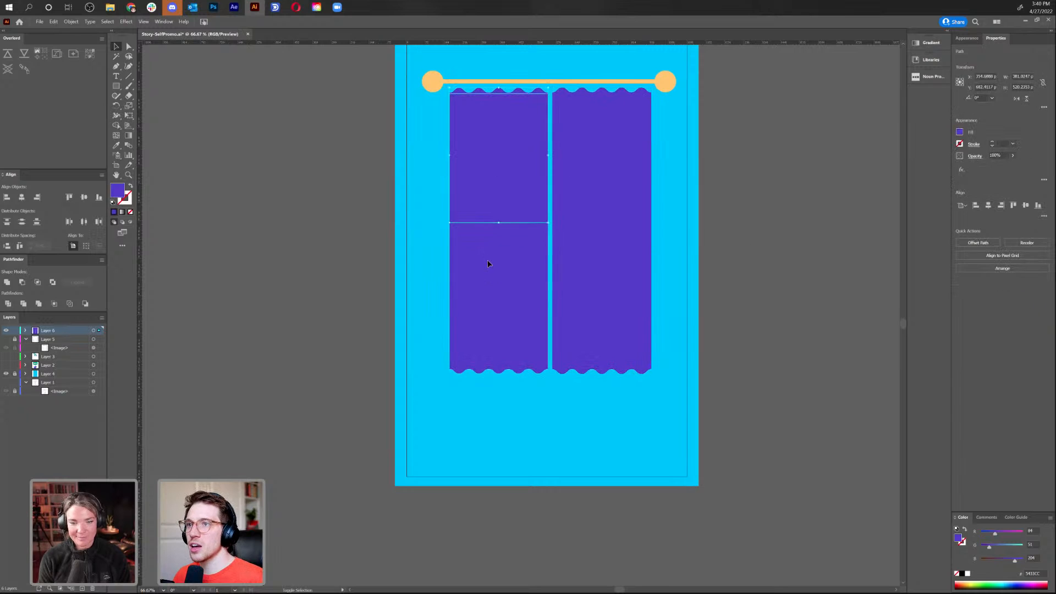
left_click(961, 241)
left_click(701, 222)
Draw a circle about 67 pt wide centred on the rod over the left curtain's first wave and apply the rod's orange stroke style
key("ctrl+equal")
key("ctrl+equal")
key("ctrl+equal")
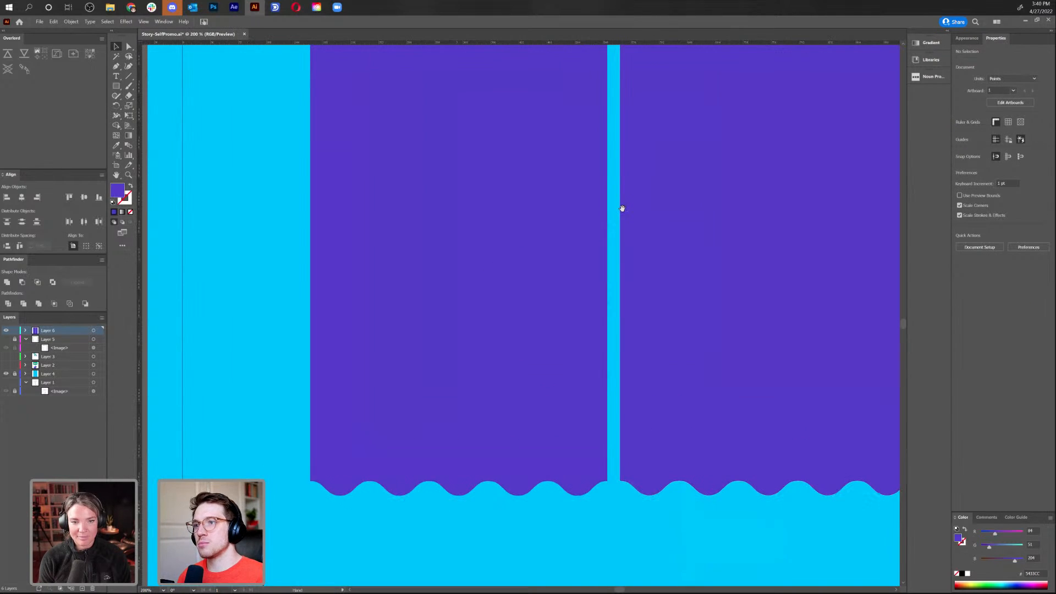
left_click_drag(627, 286, 622, 346)
scroll(605, 219, "up", 3)
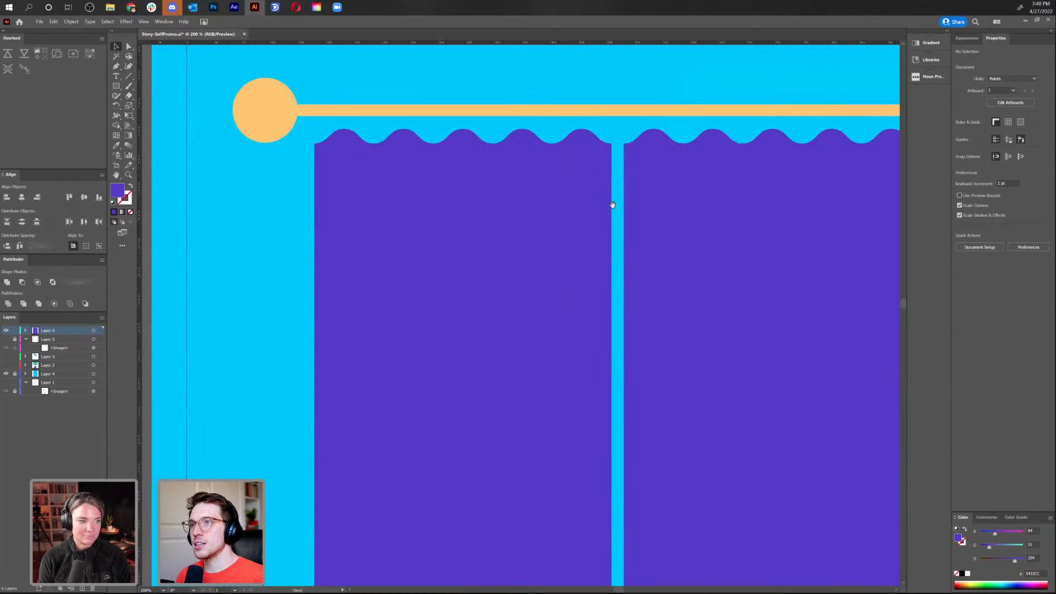
left_click_drag(116, 87, 128, 104)
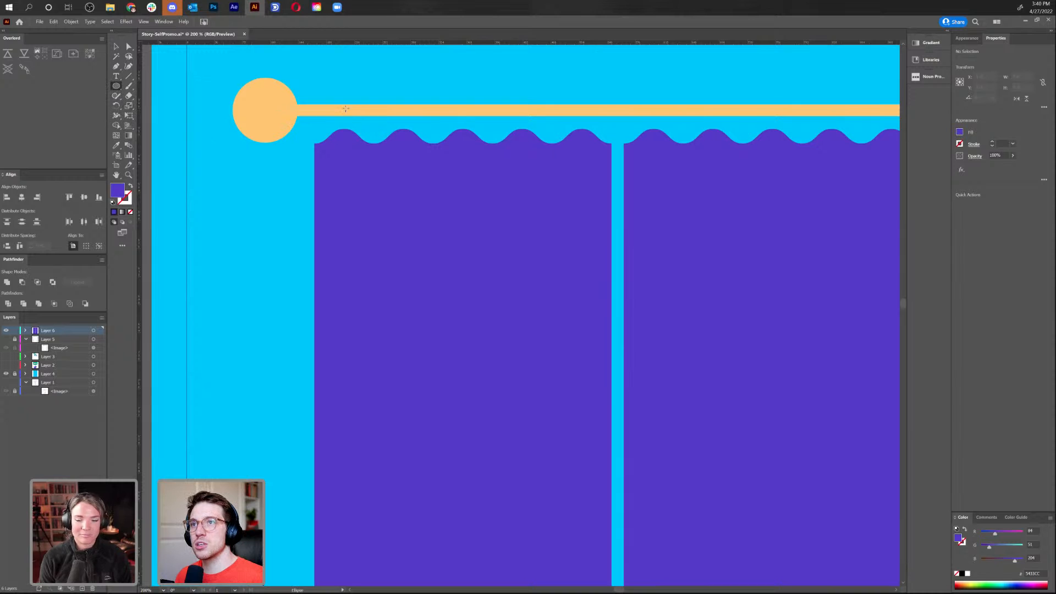
left_click_drag(345, 110, 365, 135)
key("i")
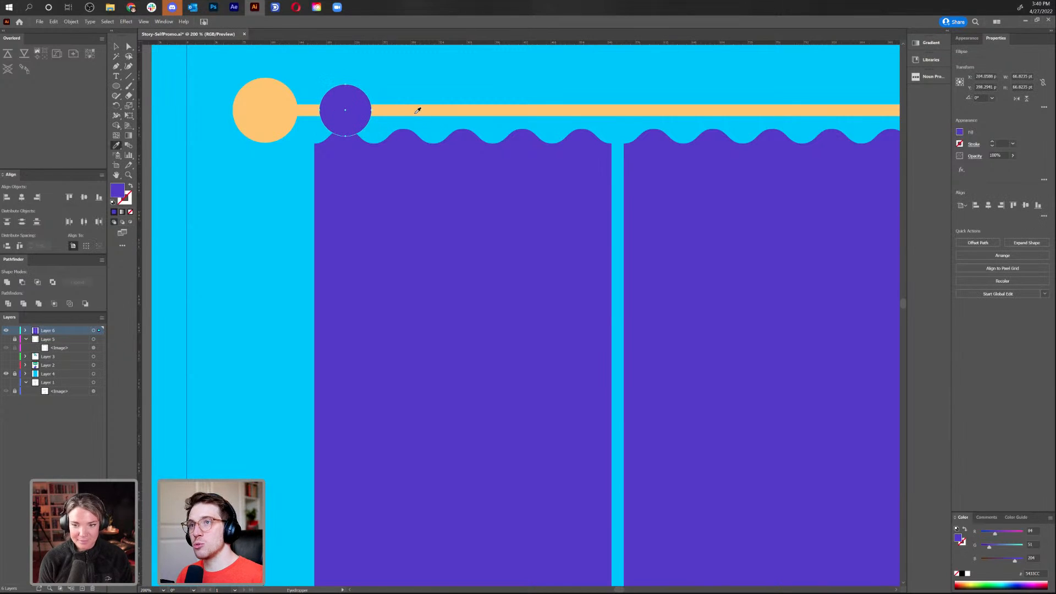
left_click(417, 107)
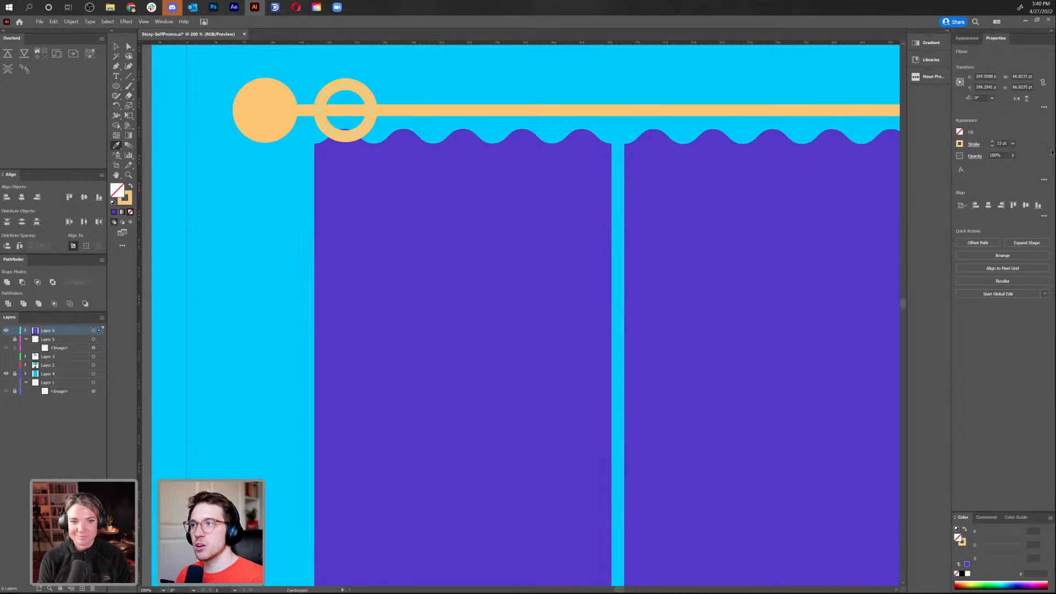
Reduce the stroke weight of the ring over the left curtain's first wave to 9 pt
left_click(993, 146)
left_click(993, 146)
left_click(993, 146)
left_click(992, 146)
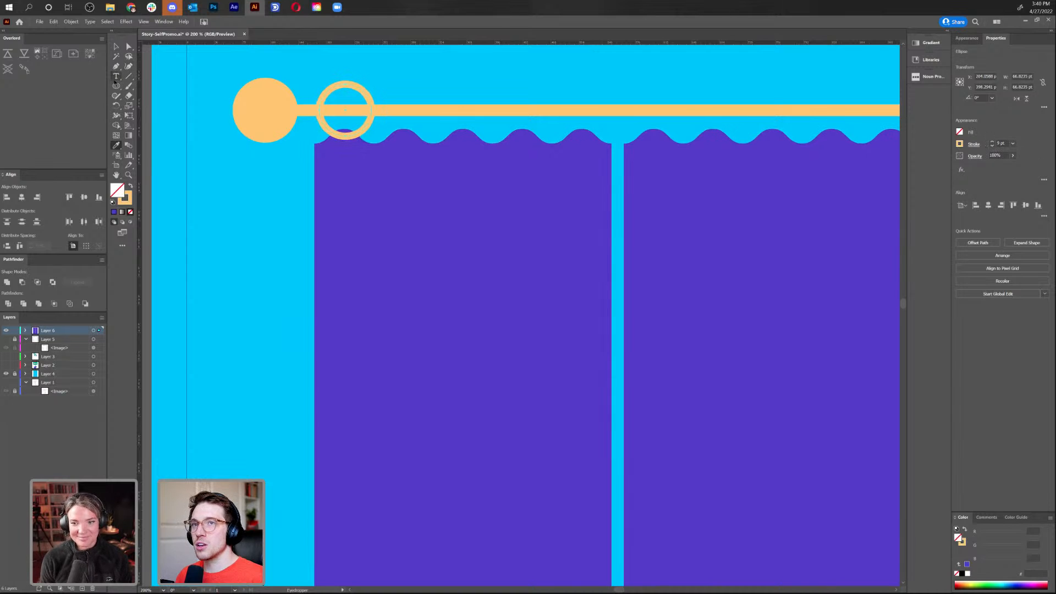
Try duplicating the round ring along the rod over the left curtain's second and third waves
left_click(116, 46)
left_click_drag(323, 122, 440, 129)
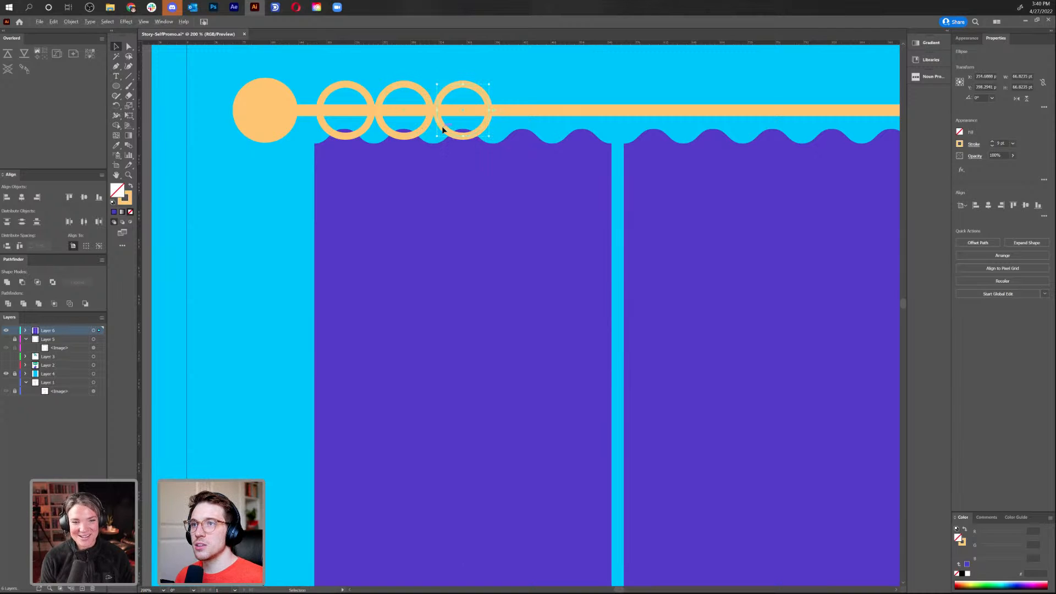
key("ctrl+z")
key("ctrl+z")
key("v")
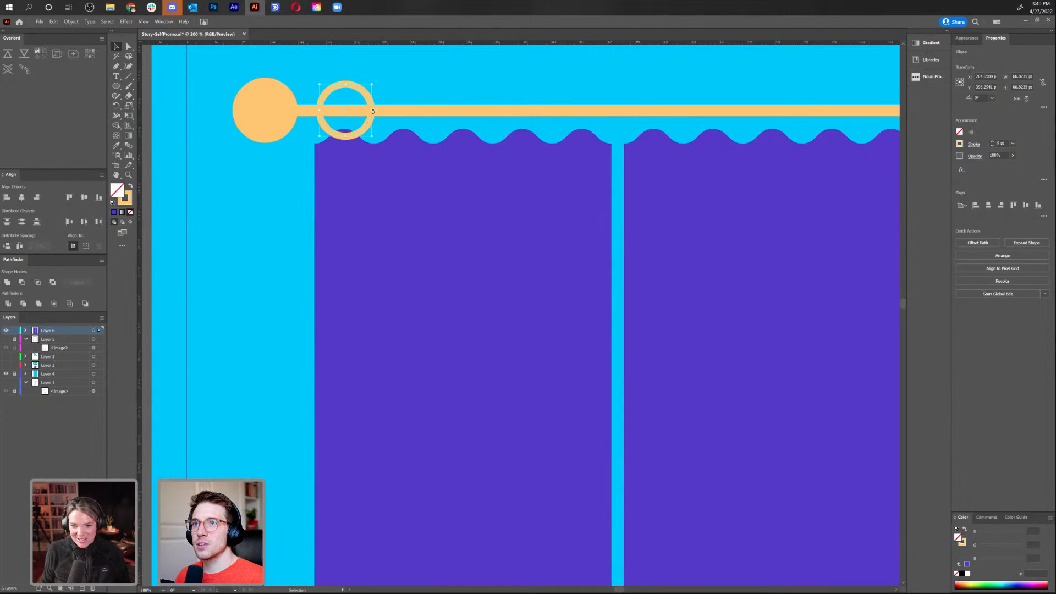
Narrow the ring into an upright oval about 33 pt wide and nudge it 2 pt left
left_click_drag(373, 110, 359, 114)
key("Left")
key("Left")
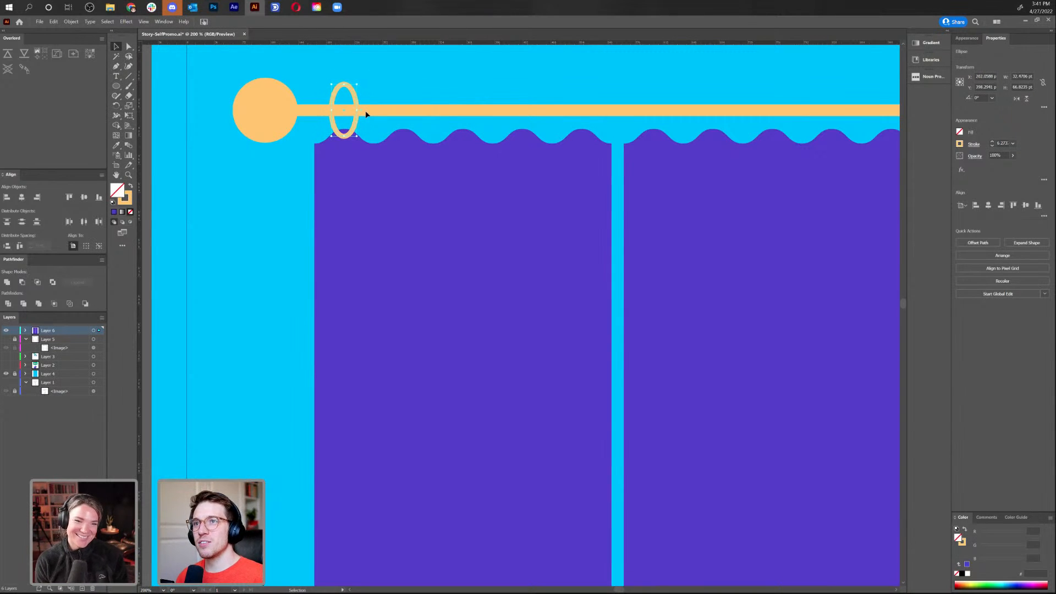
Duplicate the oval ring along the rod over the left curtain's four remaining waves
left_click_drag(348, 105, 492, 94)
left_click(497, 79)
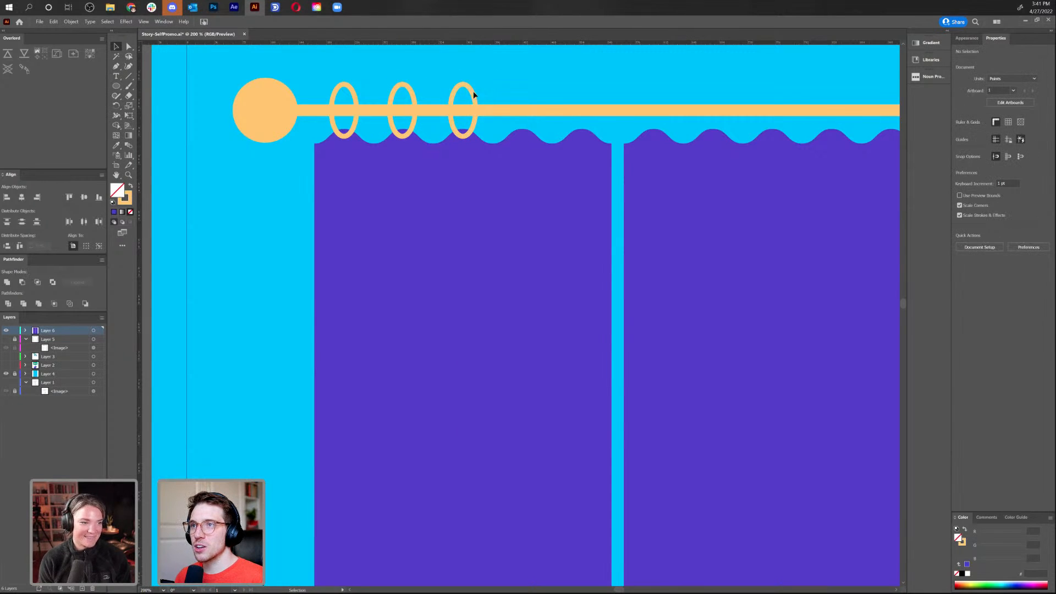
left_click_drag(472, 98, 593, 101)
left_click(529, 91)
left_click(616, 78)
Duplicate the left curtain's five rings along the rod over the right curtain's waves
key("ctrl+0")
key("ctrl+minus")
key("ctrl+equal")
left_click_drag(618, 114, 618, 114)
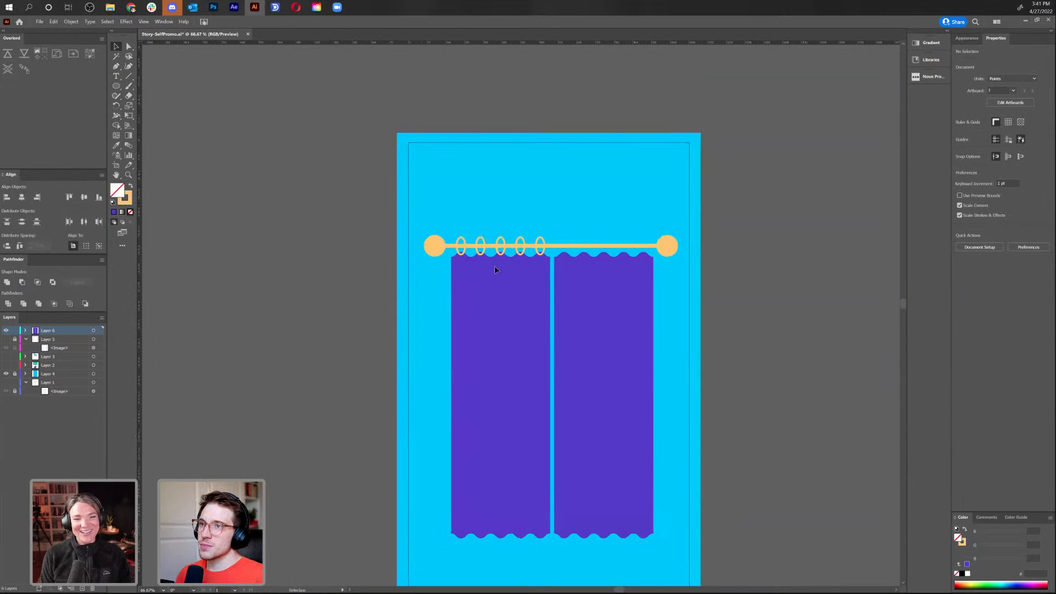
left_click(559, 242)
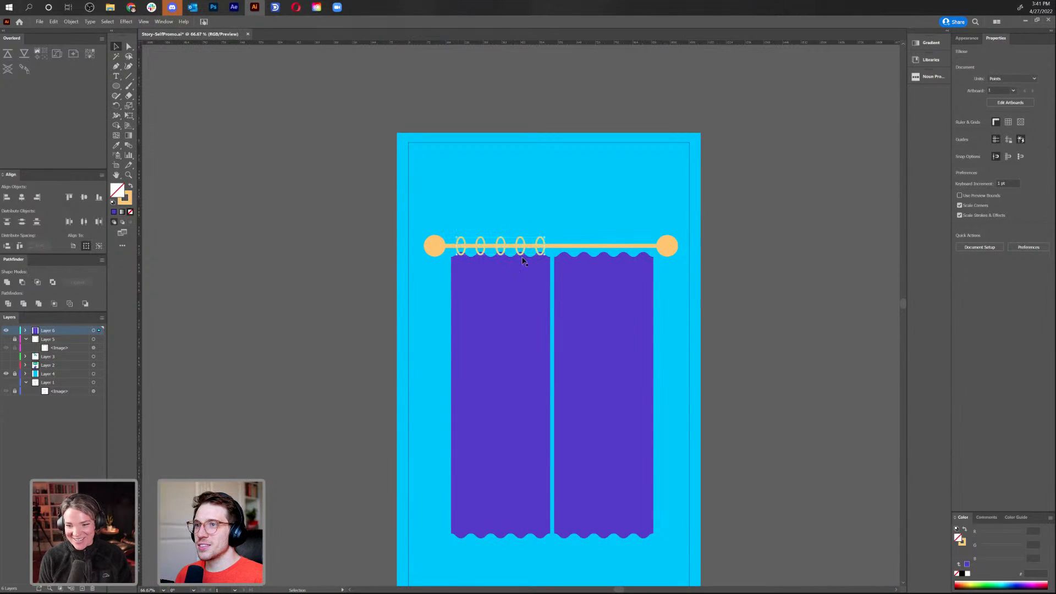
left_click_drag(524, 251, 629, 252)
left_click(644, 171)
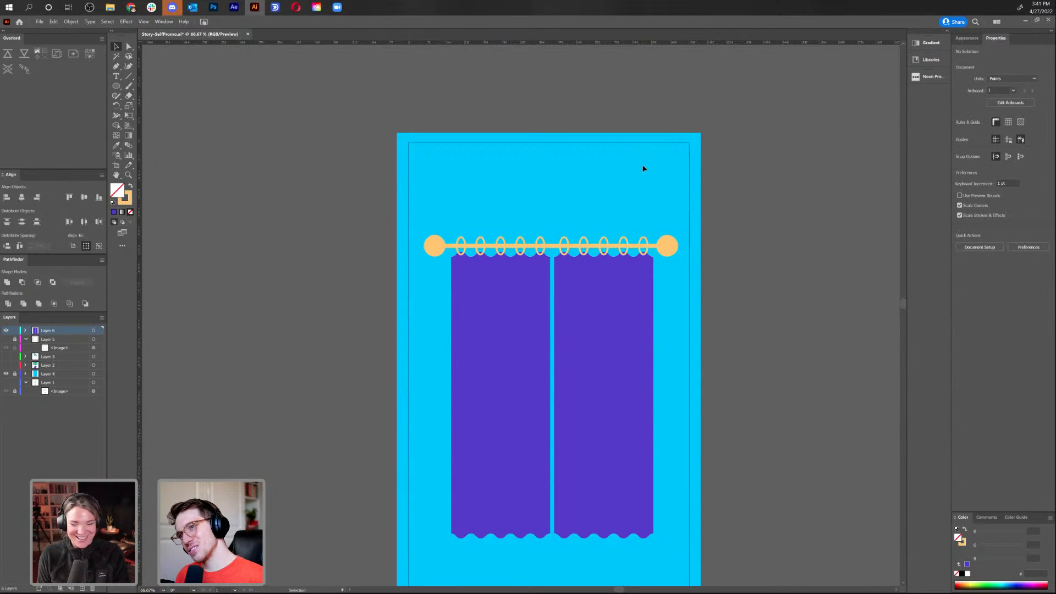
Draw a circle about 18 pt wide below the rod's left end knob and swap its orange stroke to the fill
left_click_drag(667, 324, 664, 277)
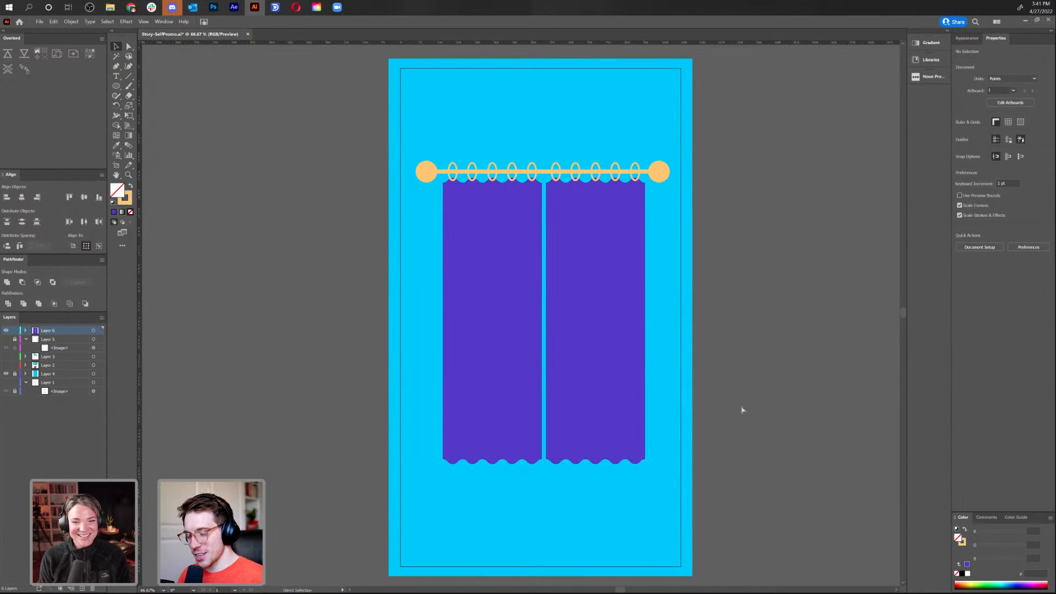
key("ctrl+1")
left_click_drag(678, 410, 670, 366)
key("l")
left_click_drag(418, 149, 419, 149)
left_click(130, 186)
key("v")
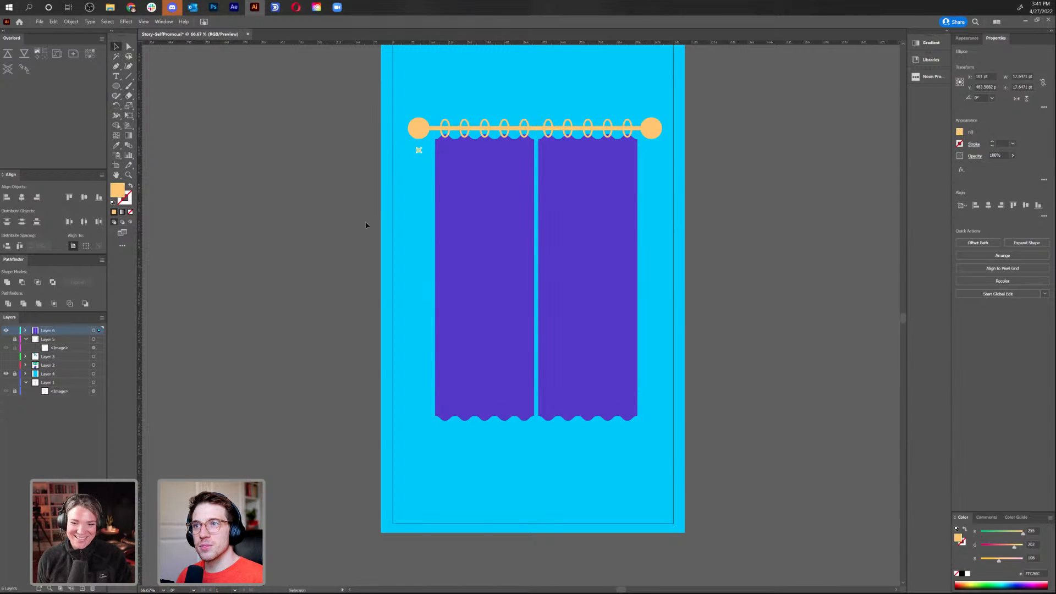
Duplicate the small bead straight down at equal spacing to form a column of eight beads
left_click(404, 152)
key("ctrl+plus")
key("ctrl+plus")
left_click_drag(403, 153, 480, 280)
left_click_drag(464, 162, 470, 248)
left_click(475, 218)
key("ctrl+a")
key("ctrl+a")
left_click(492, 267)
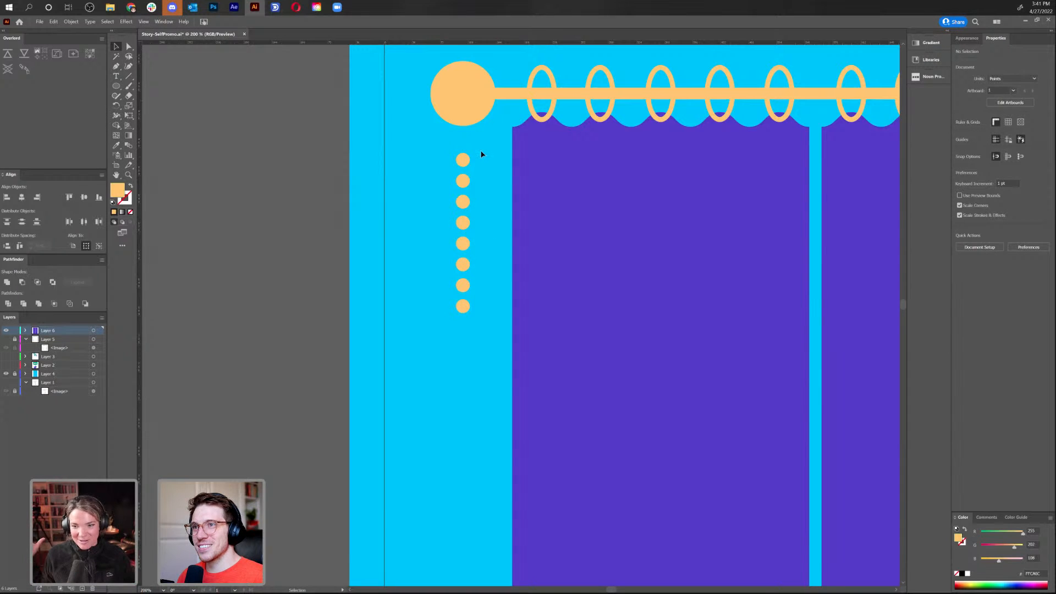
Duplicate the column's upper five beads below the last bead, extending it to thirteen beads
left_click_drag(442, 243, 470, 158)
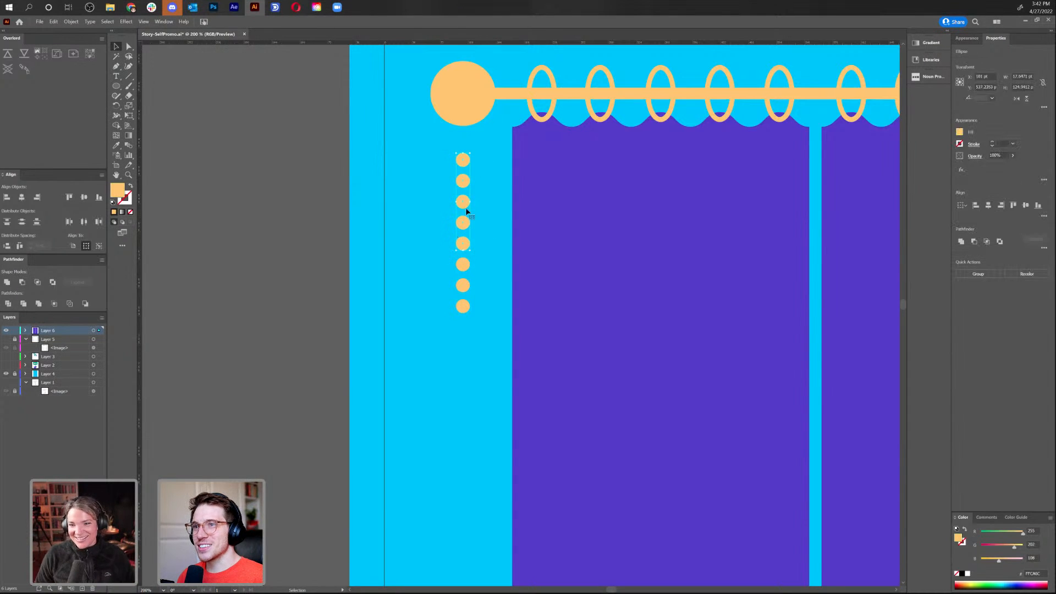
left_click_drag(464, 202, 463, 370)
left_click(497, 342)
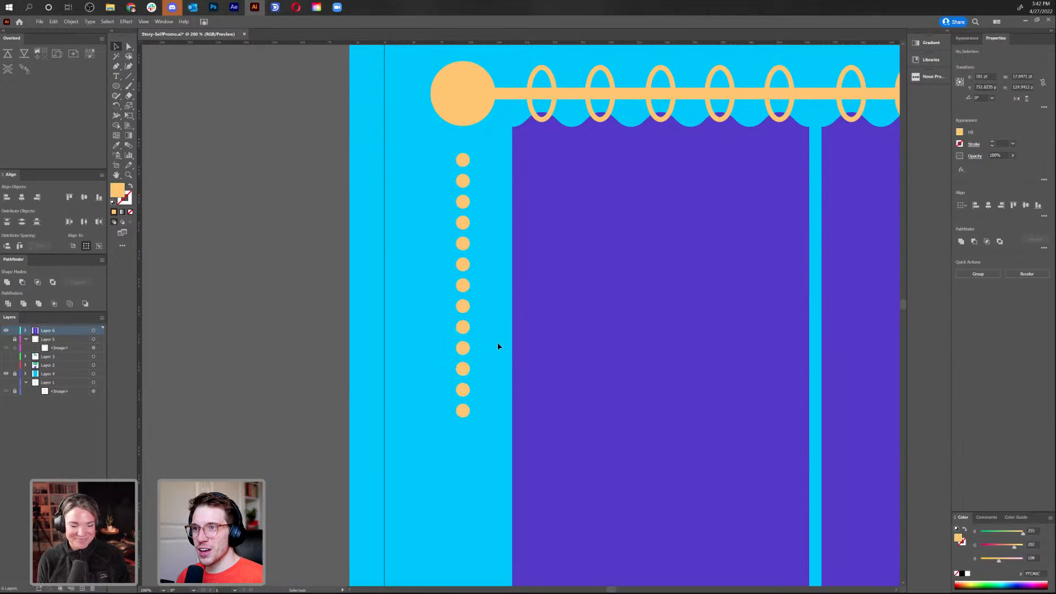
Nudge the bottom bead of the column slightly down, away from its neighbour
key("ctrl+minus")
key("ctrl+minus")
key("ctrl+minus")
key("ctrl+plus")
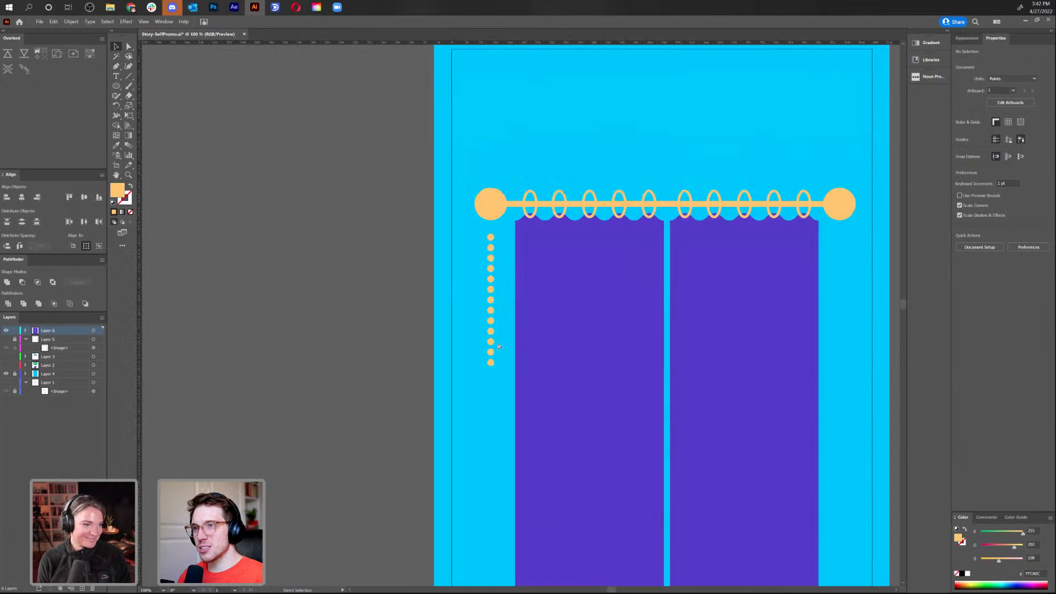
left_click(491, 363)
key("Down")
key("Down")
key("Down")
key("Down")
key("Down")
left_click(493, 405)
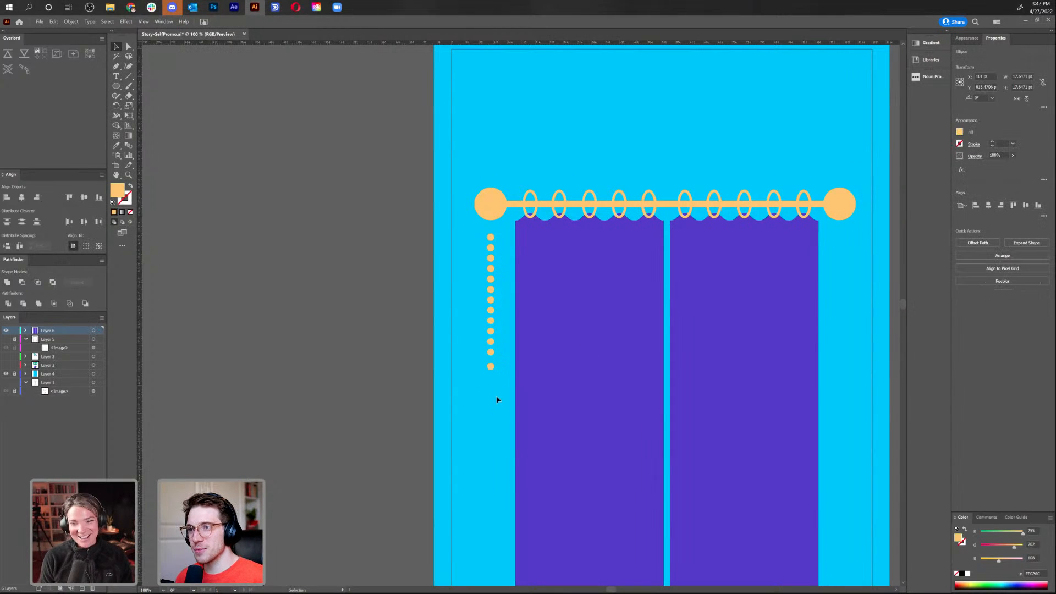
Select all thirteen beads and distribute them evenly by their vertical centres
left_click_drag(431, 233, 503, 379)
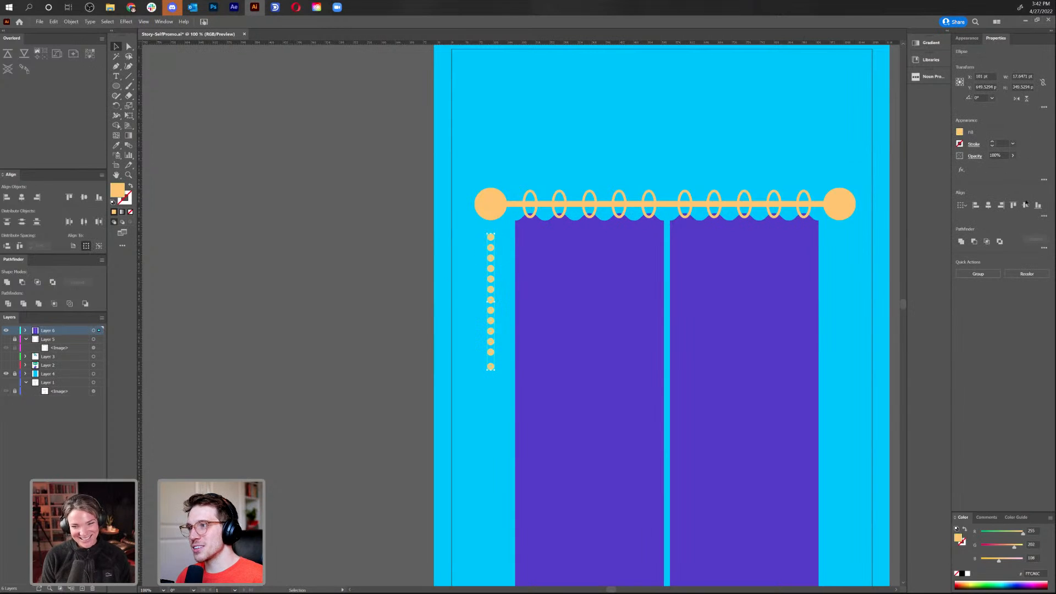
left_click(1044, 216)
left_click(970, 265)
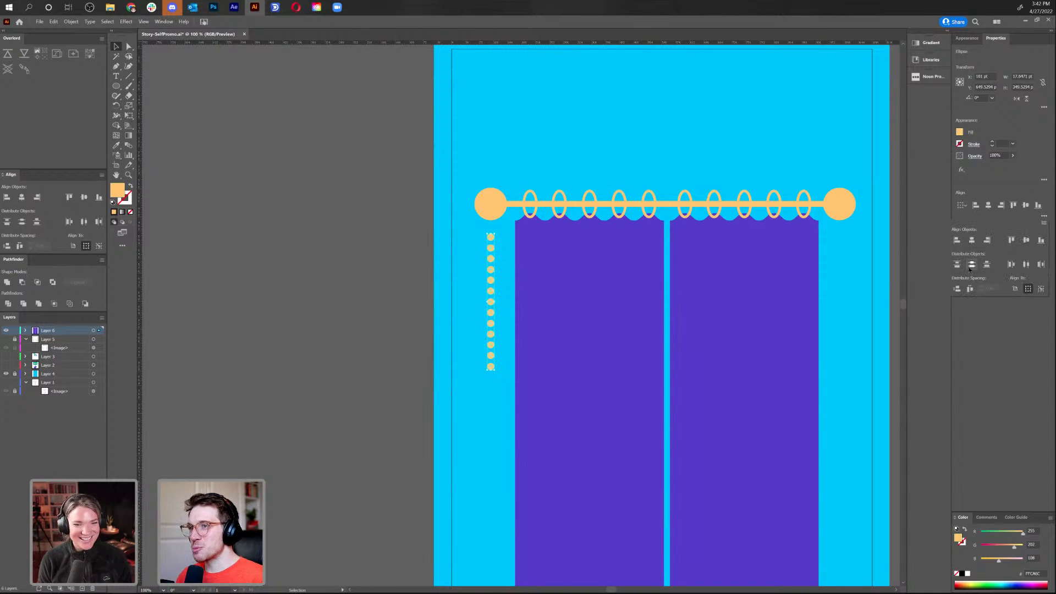
left_click(791, 143)
left_click_drag(803, 125, 746, 115)
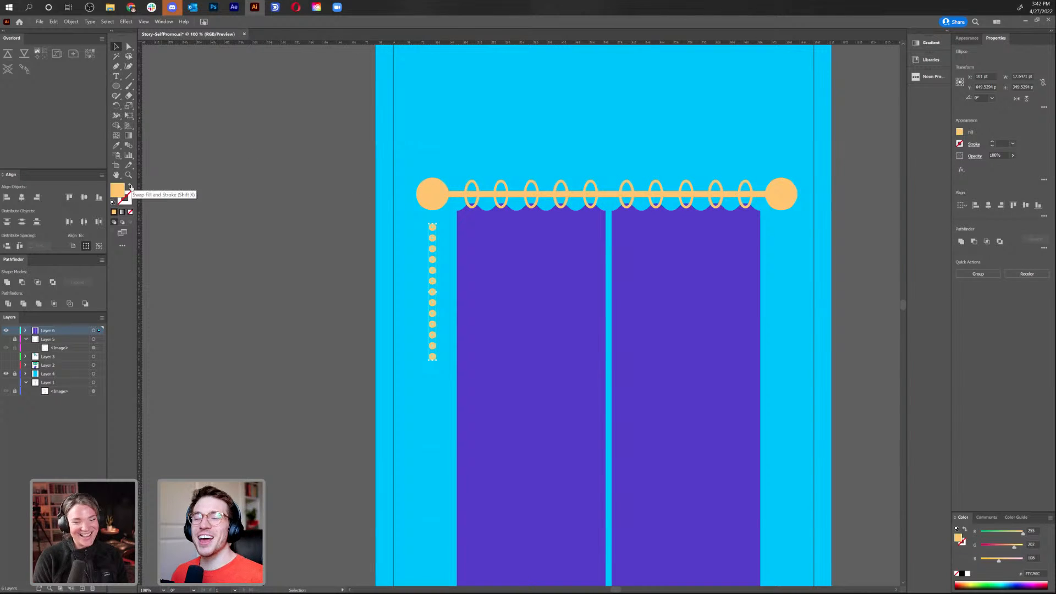
left_click(449, 405)
scroll(450, 385, "down", 5)
scroll(495, 357, "right", 3)
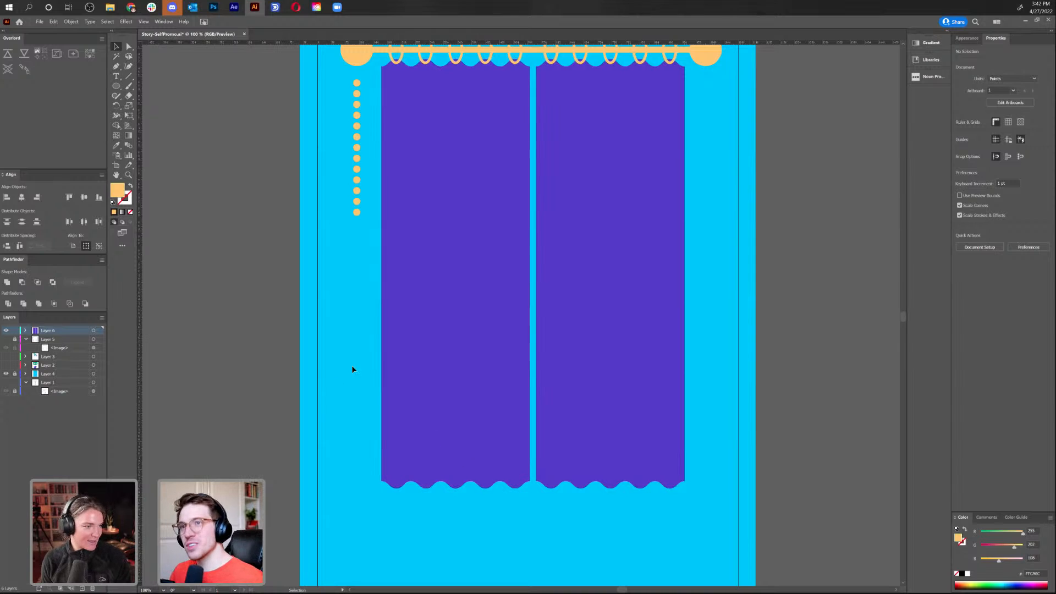
left_click_drag(356, 212, 362, 298)
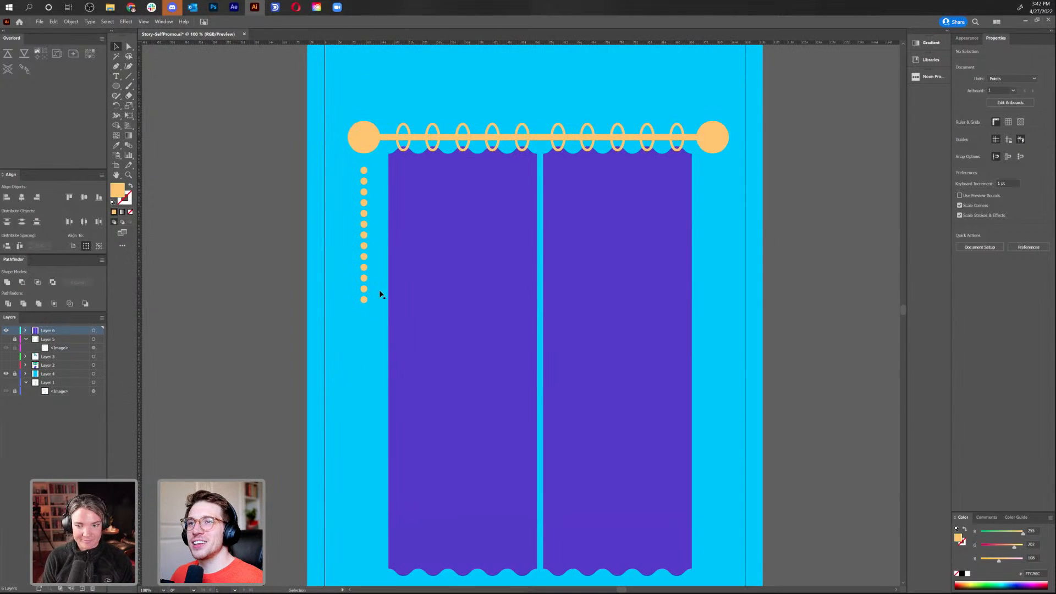
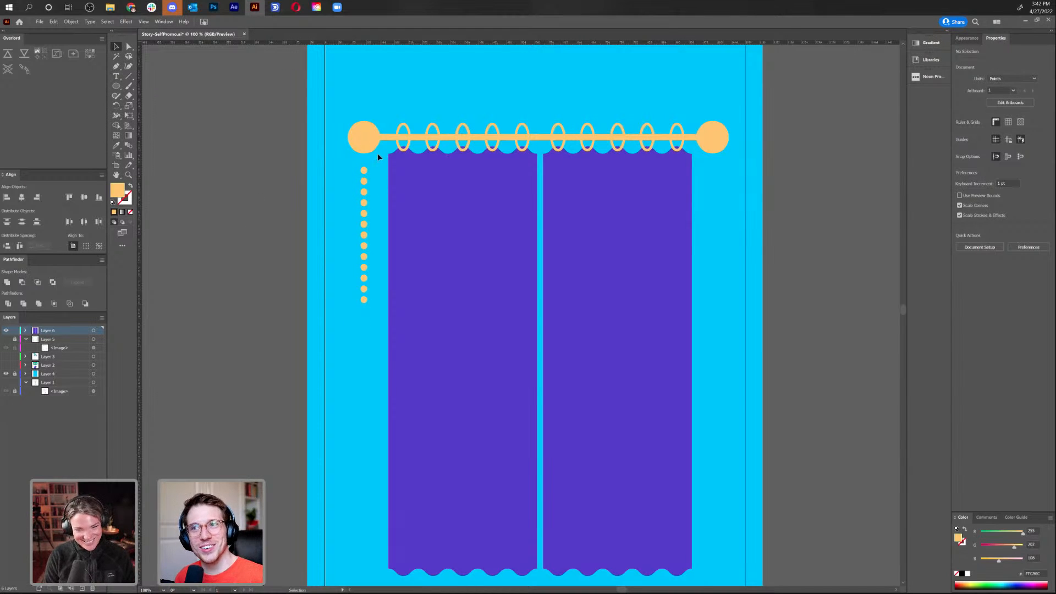
left_click(128, 76)
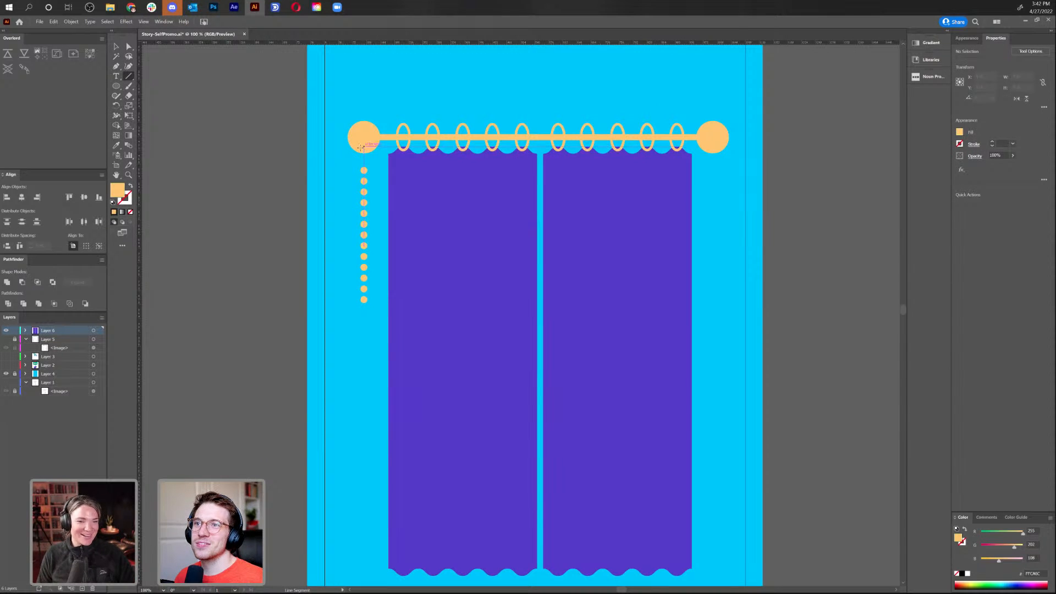
left_click(116, 46)
Draw a circle about 306 pt wide on the empty canvas left of the artboard, with no fill and an 8 pt orange stroke
left_click_drag(269, 181, 444, 183)
left_click(116, 86)
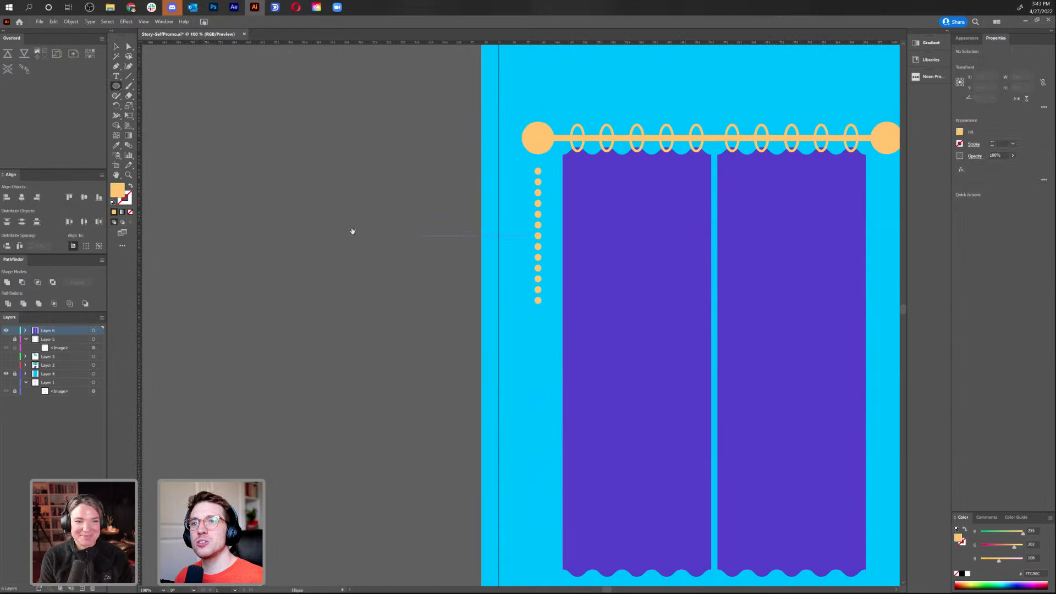
left_click_drag(351, 229, 436, 240)
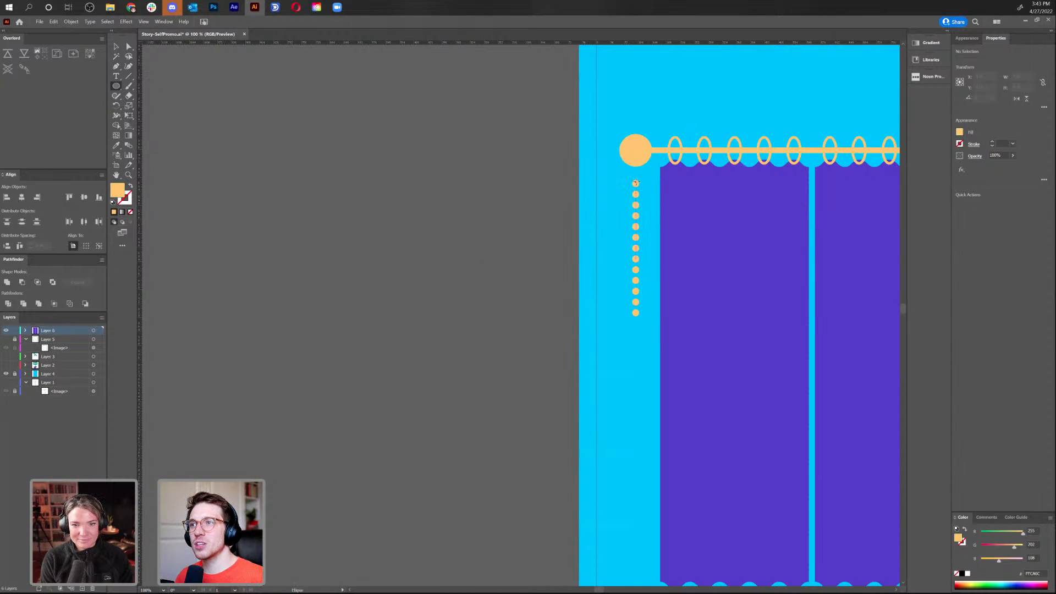
left_click_drag(368, 222, 428, 281)
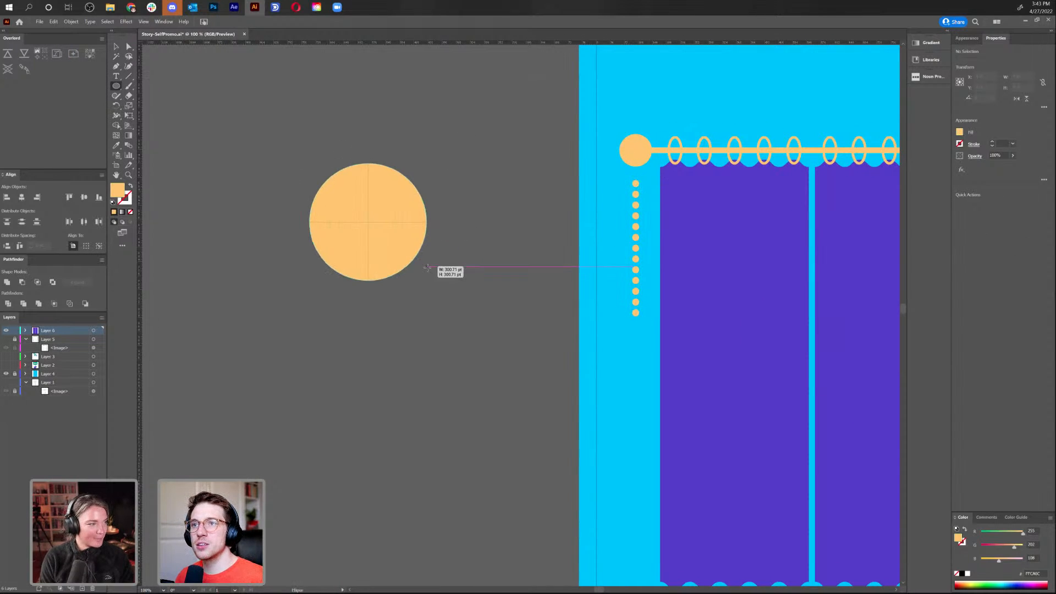
left_click(131, 187)
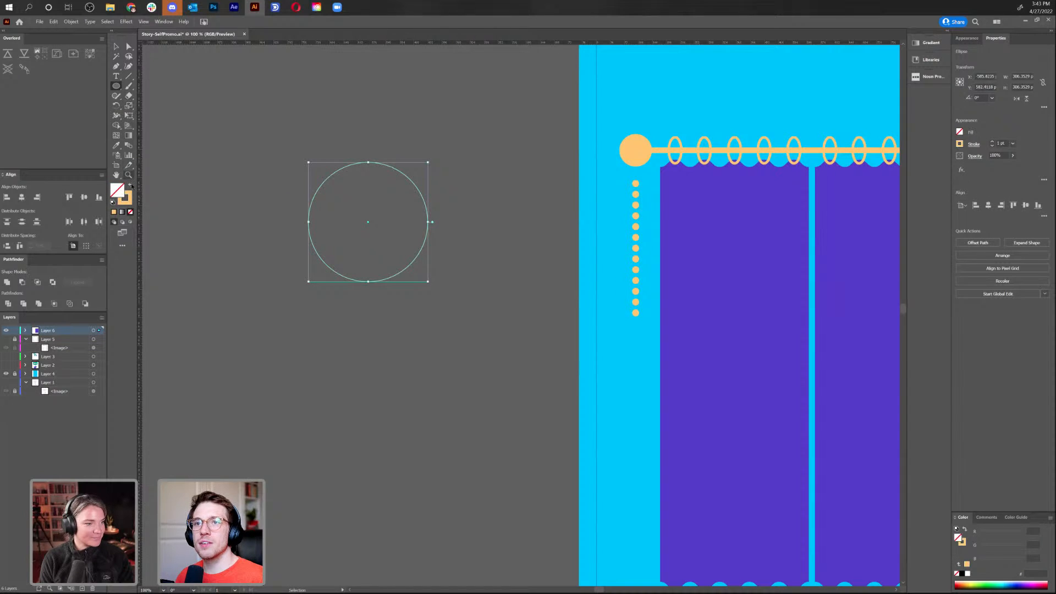
scroll(993, 144, "up", 7)
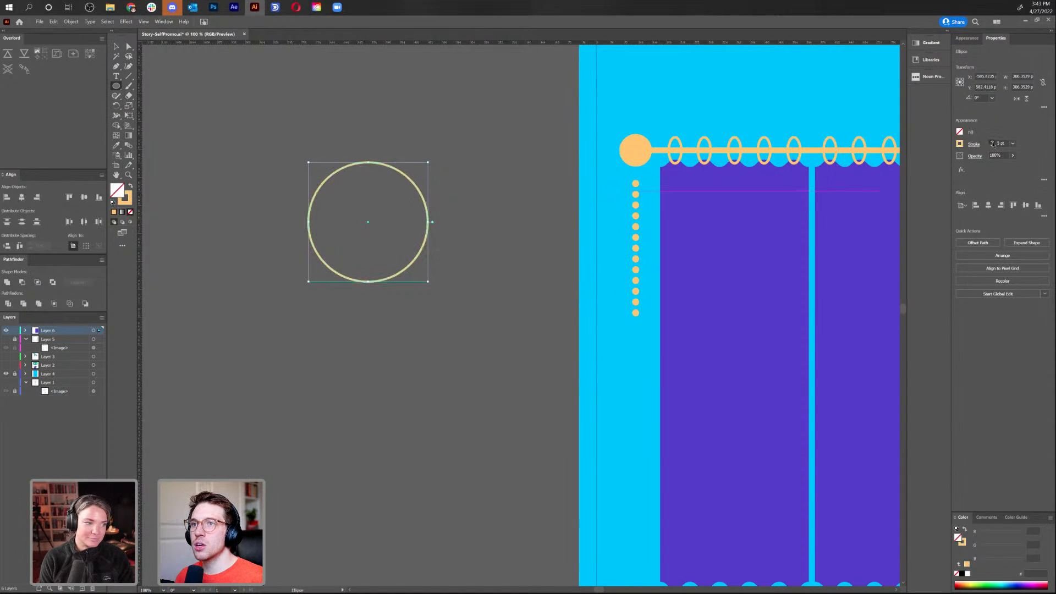
key("v")
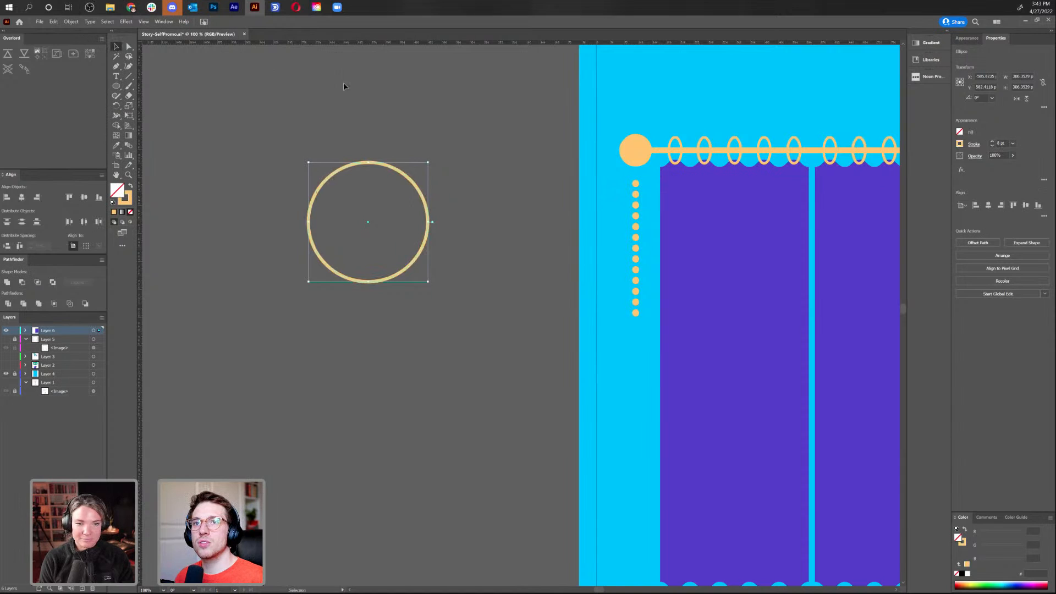
left_click(343, 83)
Draw an orange-filled circle about 16 pt wide inside the large circle, centred just below its top edge
left_click(115, 87)
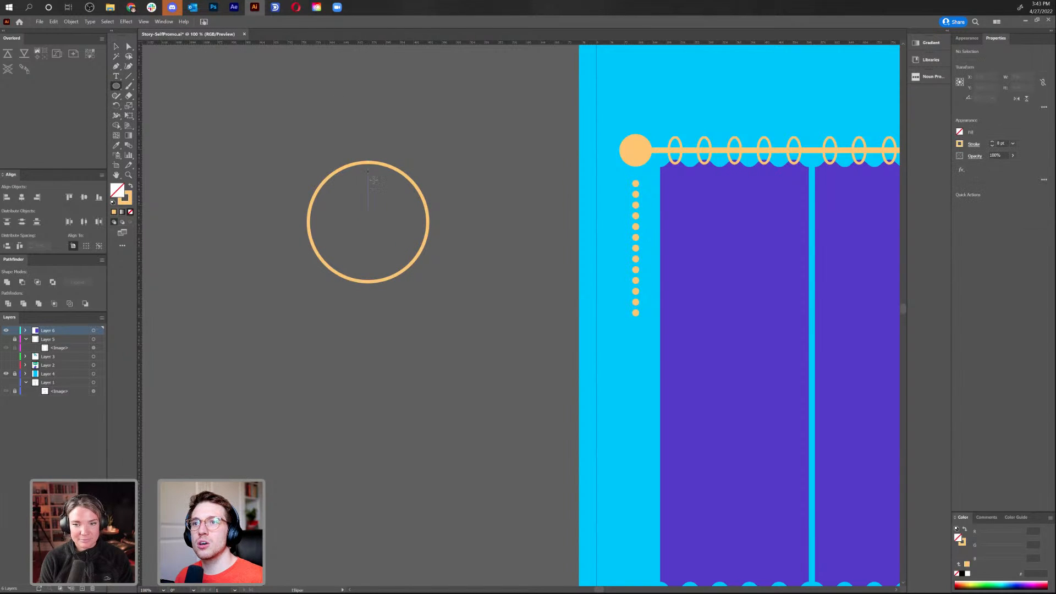
left_click_drag(367, 173, 372, 178)
left_click(132, 188)
key("v")
left_click(375, 124)
Rotate a copy of the small orange dot by -45° about the centre of the large circle
key("ctrl+plus")
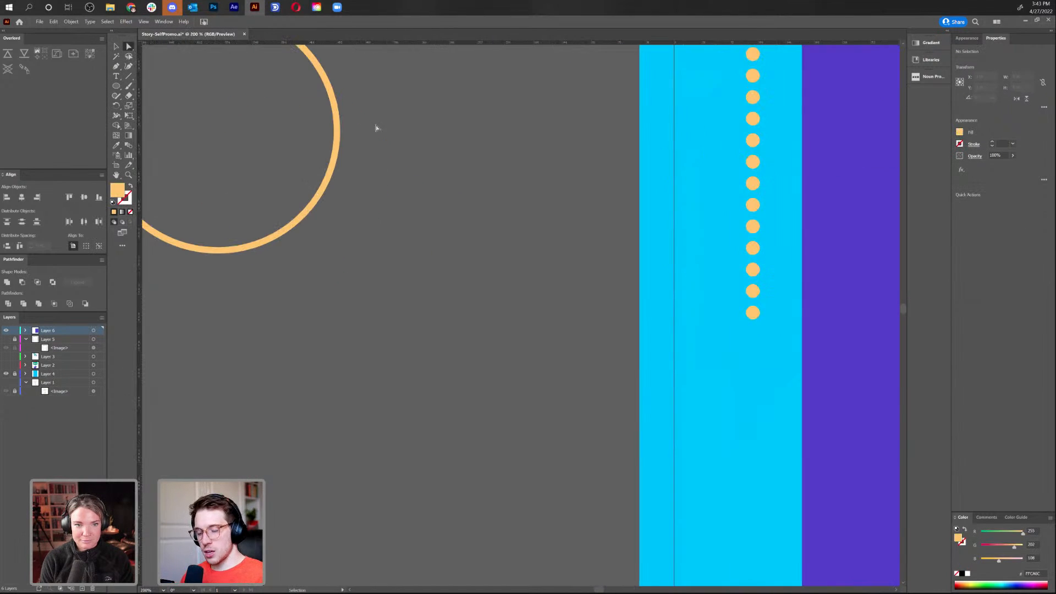
left_click_drag(370, 122, 551, 361)
key("v")
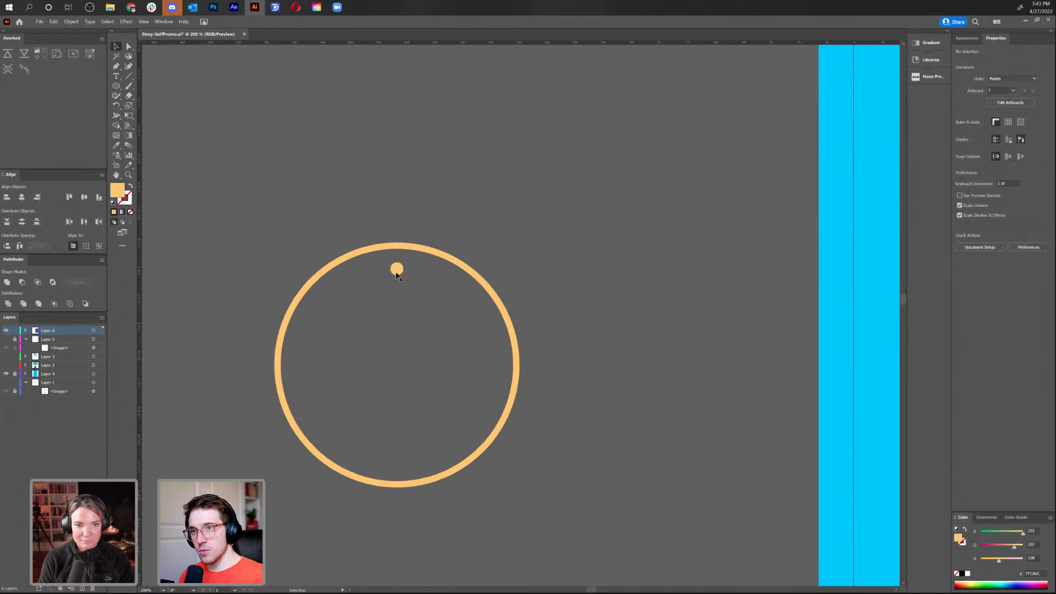
left_click(396, 271)
key("ctrl+y")
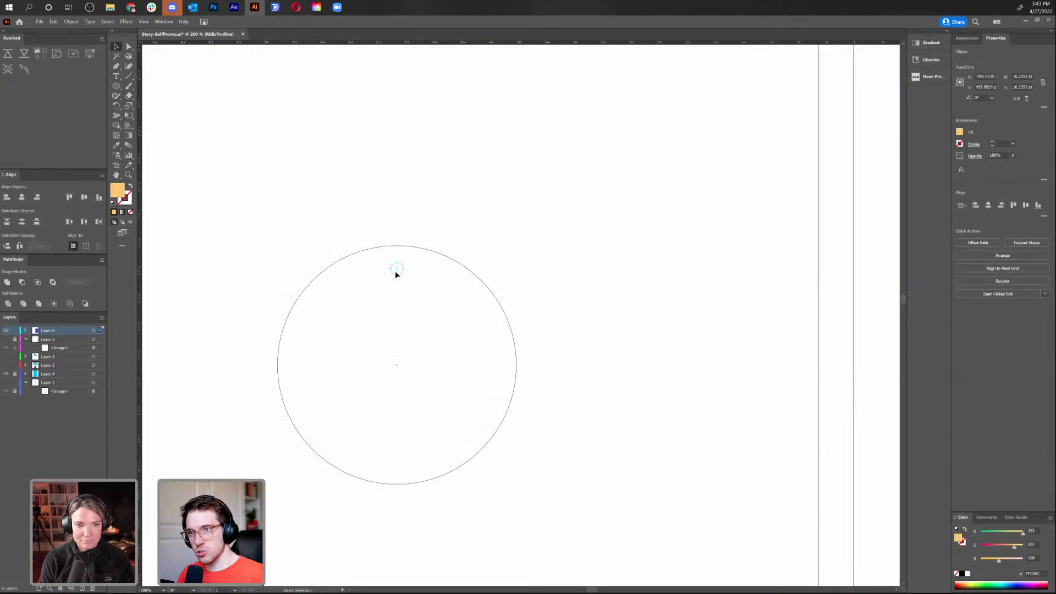
left_click(402, 280)
left_click(400, 276)
key("r")
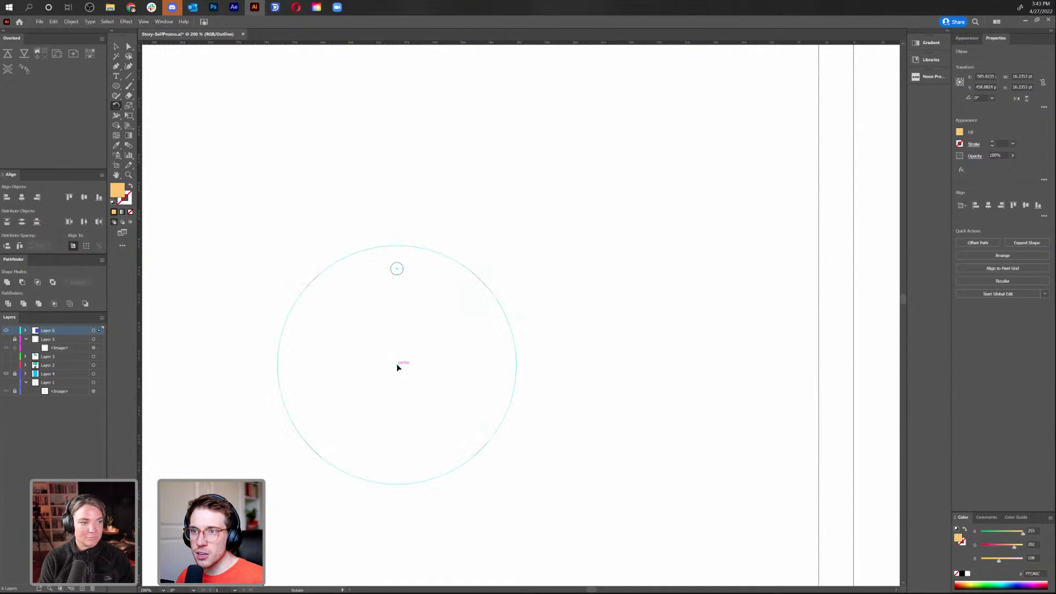
left_click(397, 364, "alt")
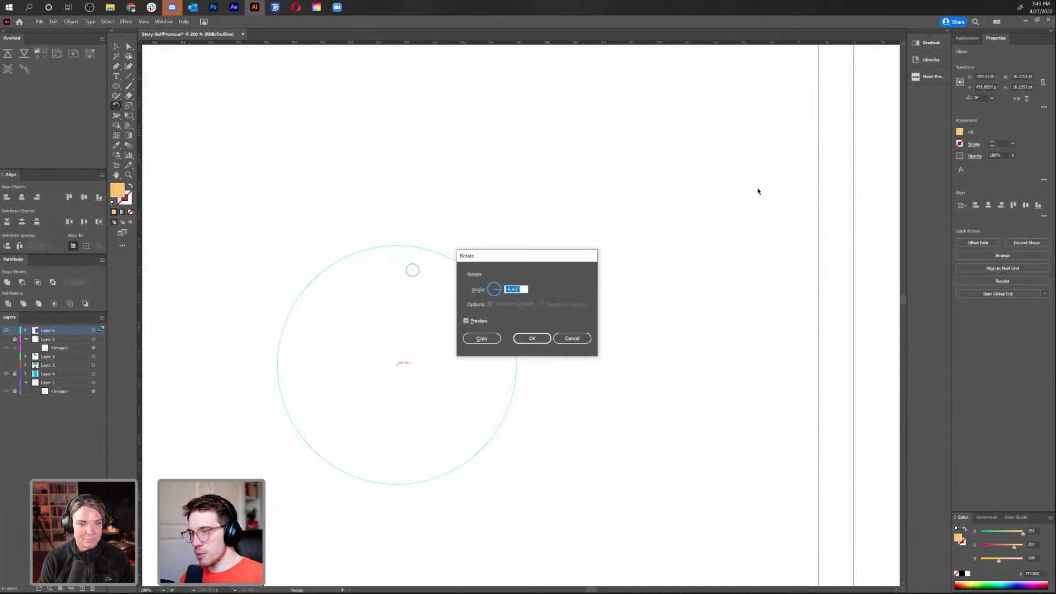
type("-45")
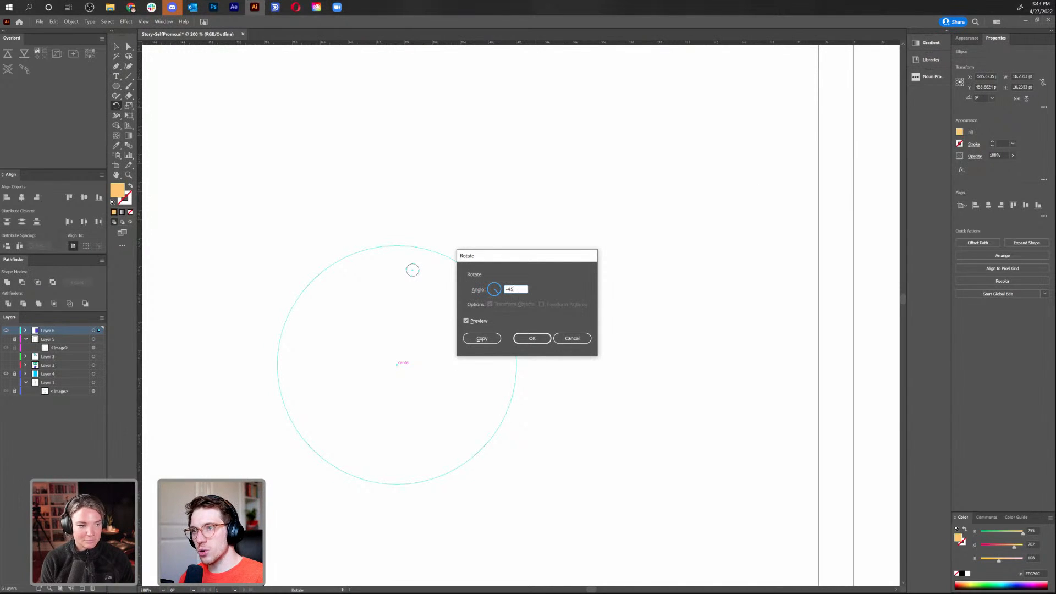
left_click(481, 338)
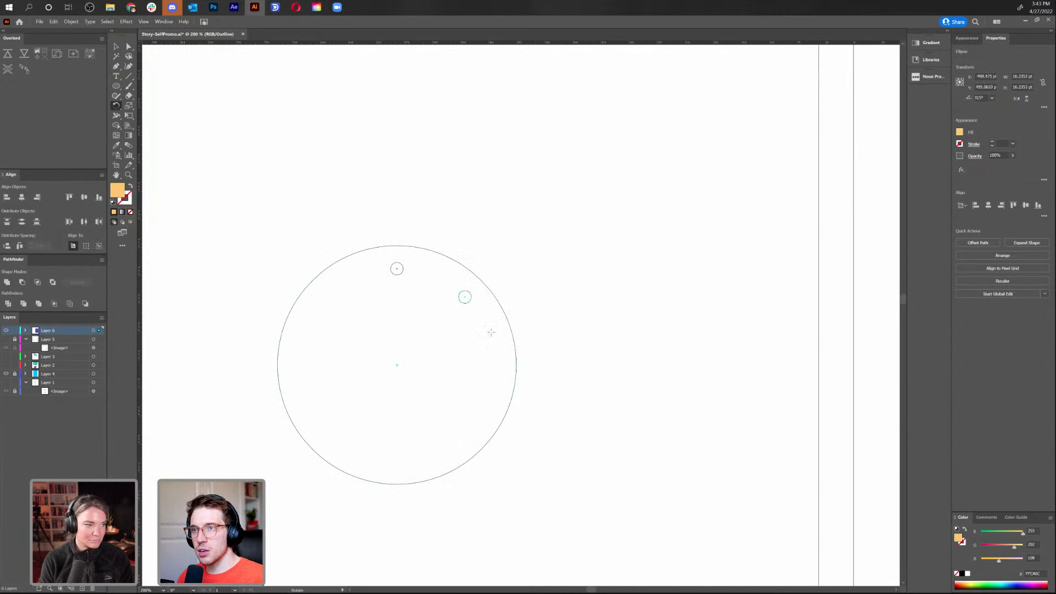
Repeat the rotated copy around the centre so that dots ring the inside of the large circle
key("v")
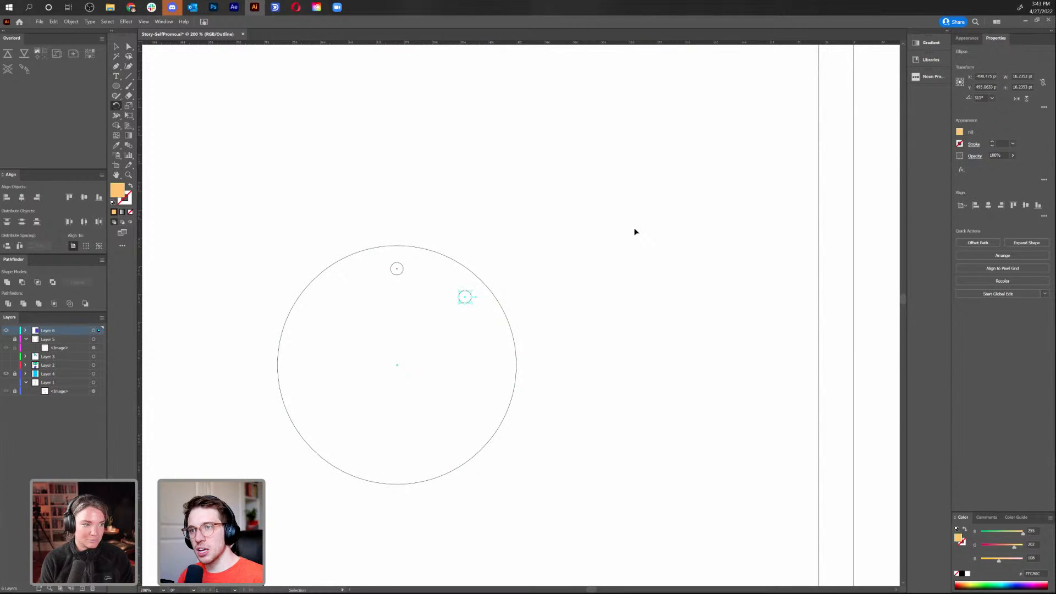
key("ctrl+d")
key("ctrl+d")
key("ctrl+d")
key("ctrl+d")
key("ctrl+d")
Delete the demonstration circle together with all the dots inside it
key("v")
left_click(561, 181)
left_click_drag(557, 160, 246, 503)
key("Delete")
Delete the twelve lower beads of the pull cord, keeping only the top bead
key("ctrl+minus")
key("ctrl+minus")
key("ctrl+minus")
key("ctrl+minus")
key("ctrl+equal")
key("ctrl+equal")
key("ctrl+equal")
left_click_drag(676, 264, 396, 215)
left_click_drag(560, 464, 516, 263)
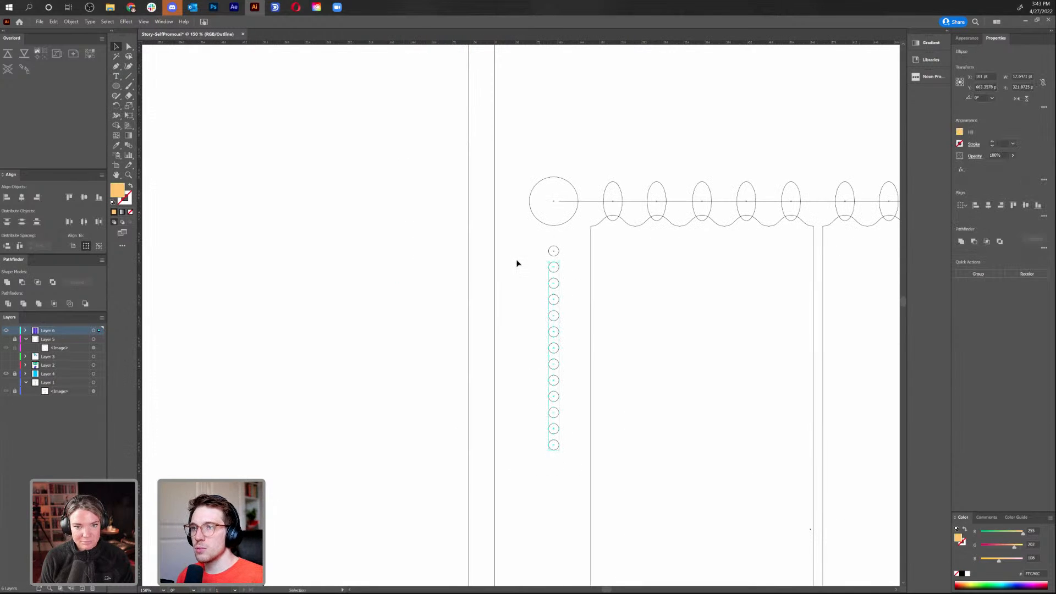
key("Delete")
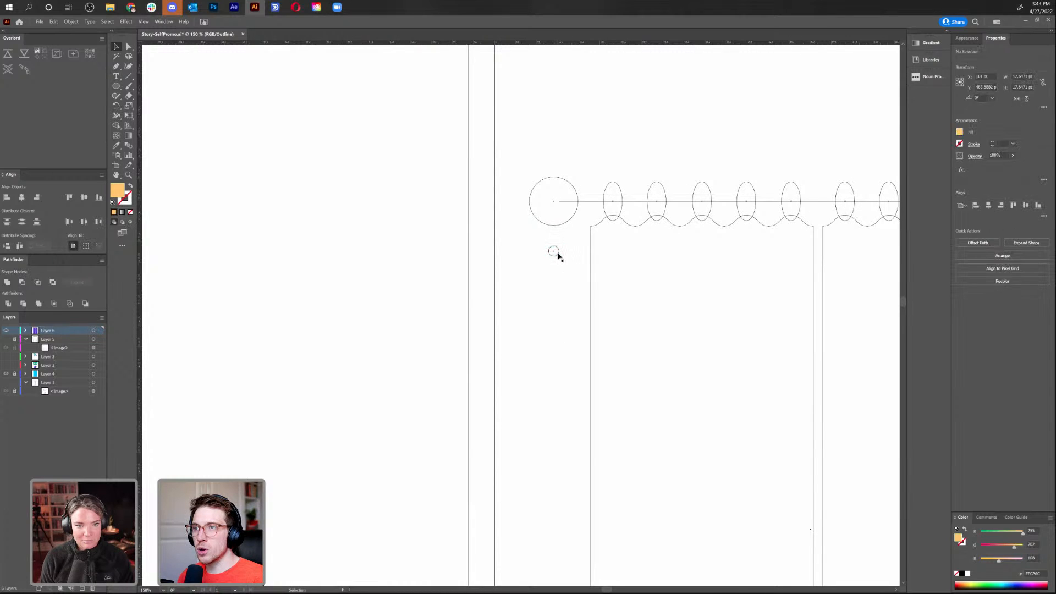
Duplicate the top bead straight down with a small gap and repeat the copy until the column has twelve beads
left_click_drag(557, 257, 558, 276)
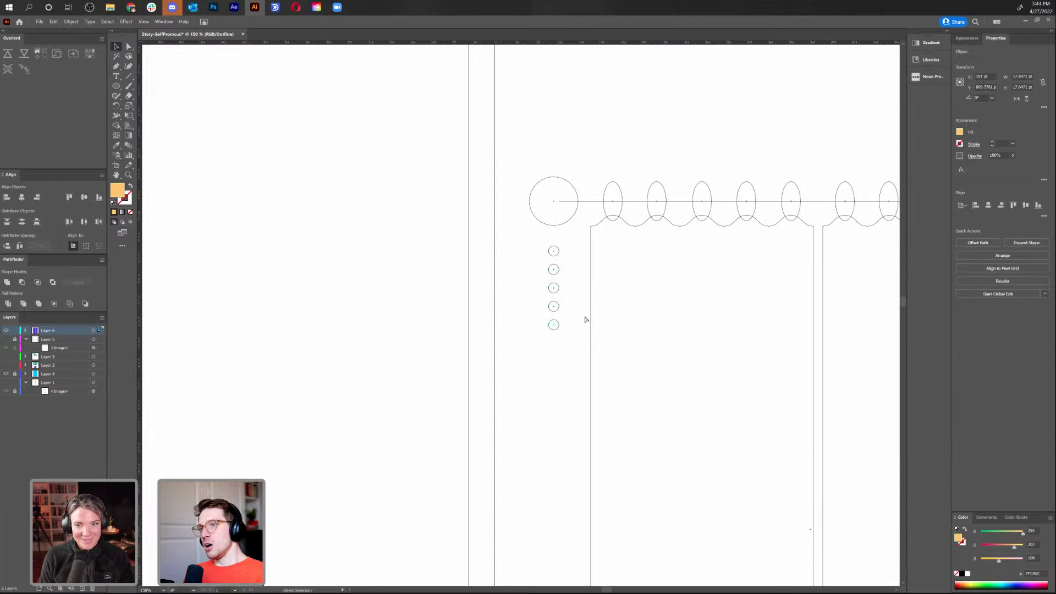
key("ctrl+d")
key("ctrl+d")
key("ctrl+d")
key("ctrl+d")
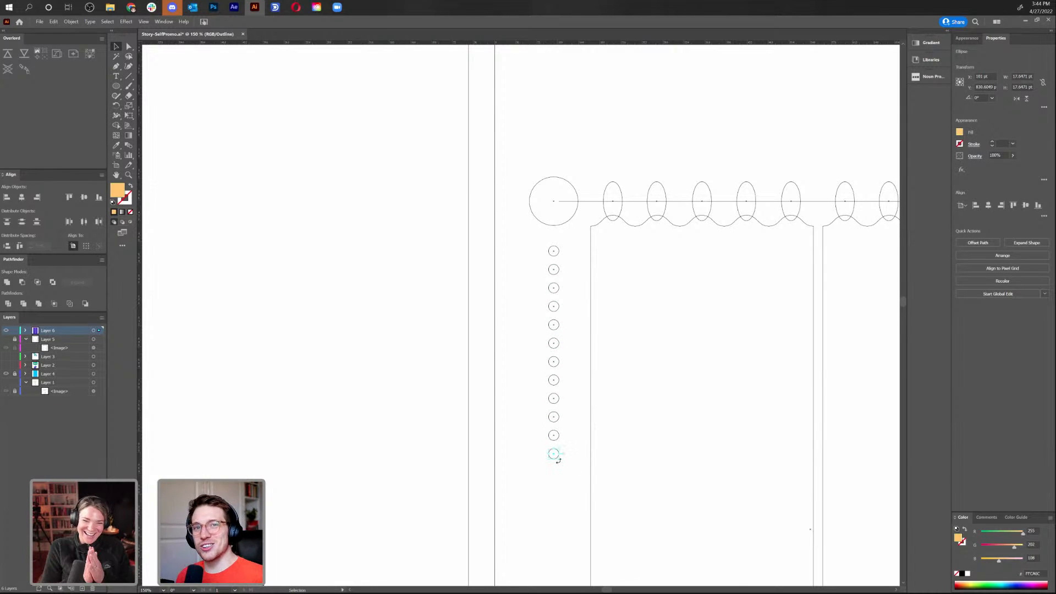
left_click(652, 426)
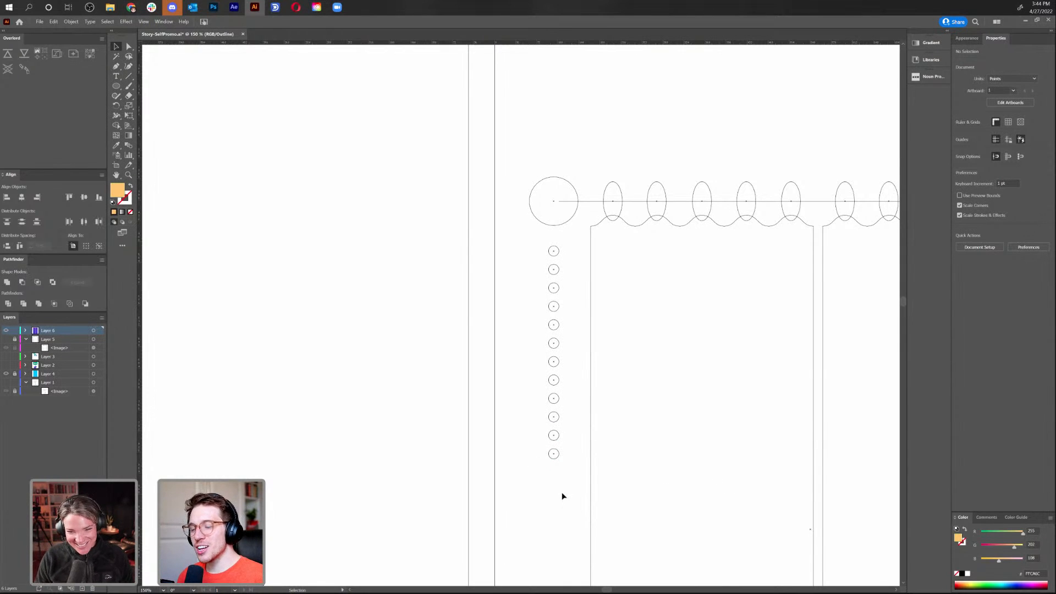
Switch the artwork from outline display back to the full-colour preview
key("ctrl+minus")
key("ctrl+minus")
key("ctrl+minus")
key("ctrl+equal")
key("ctrl+equal")
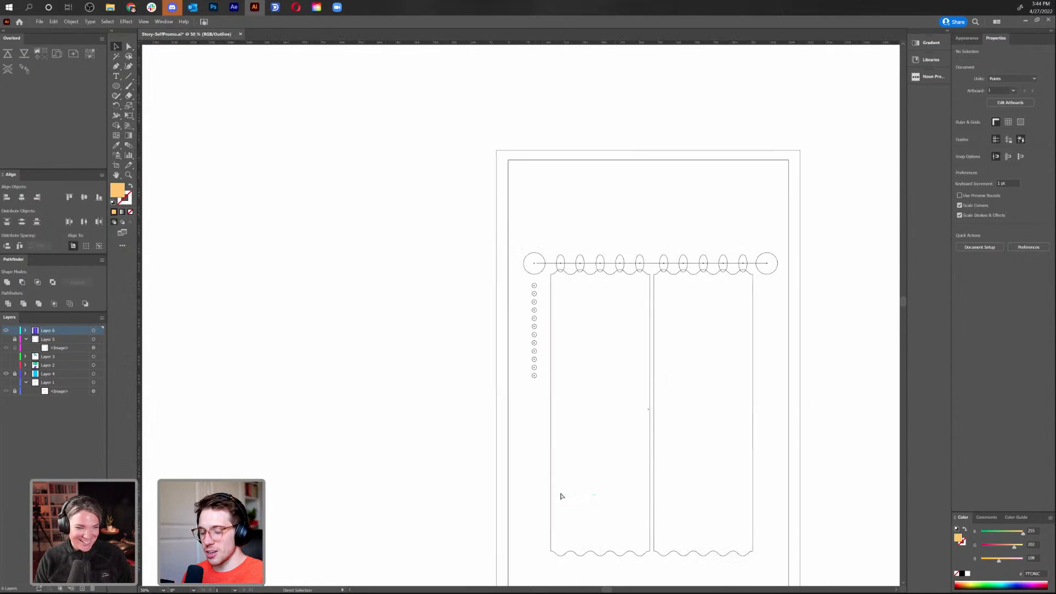
key("ctrl+y")
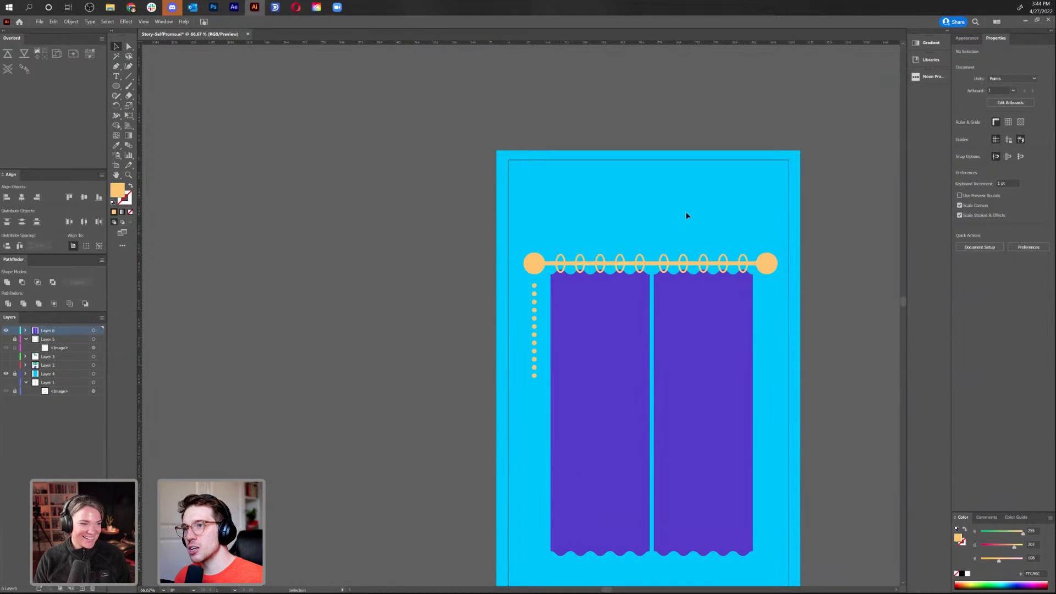
scroll(803, 231, "right", 3)
left_click(638, 372)
left_click(499, 389, "shift")
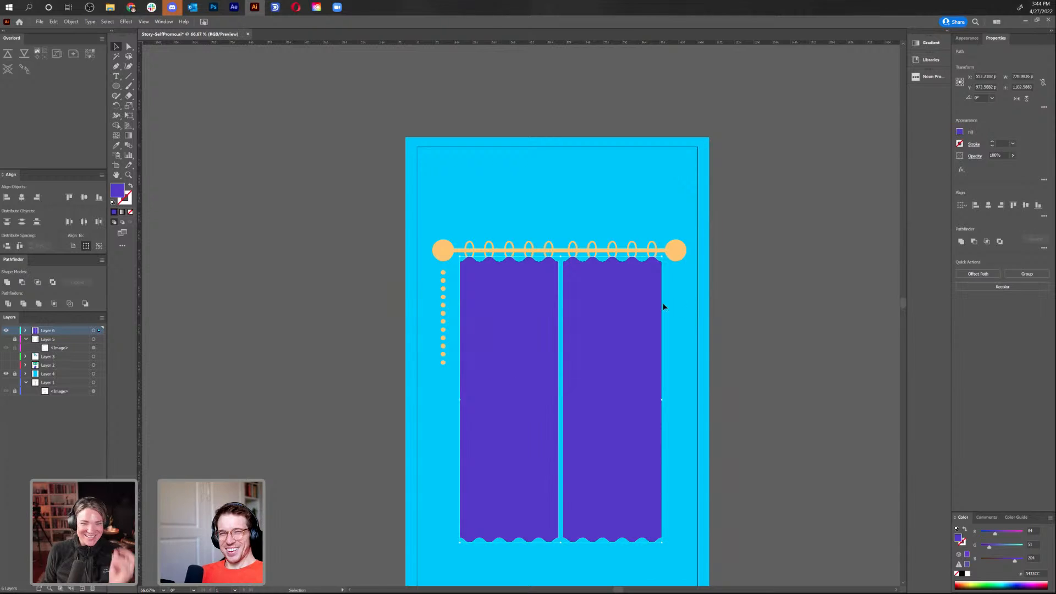
left_click(687, 313)
scroll(687, 319, "down", 2)
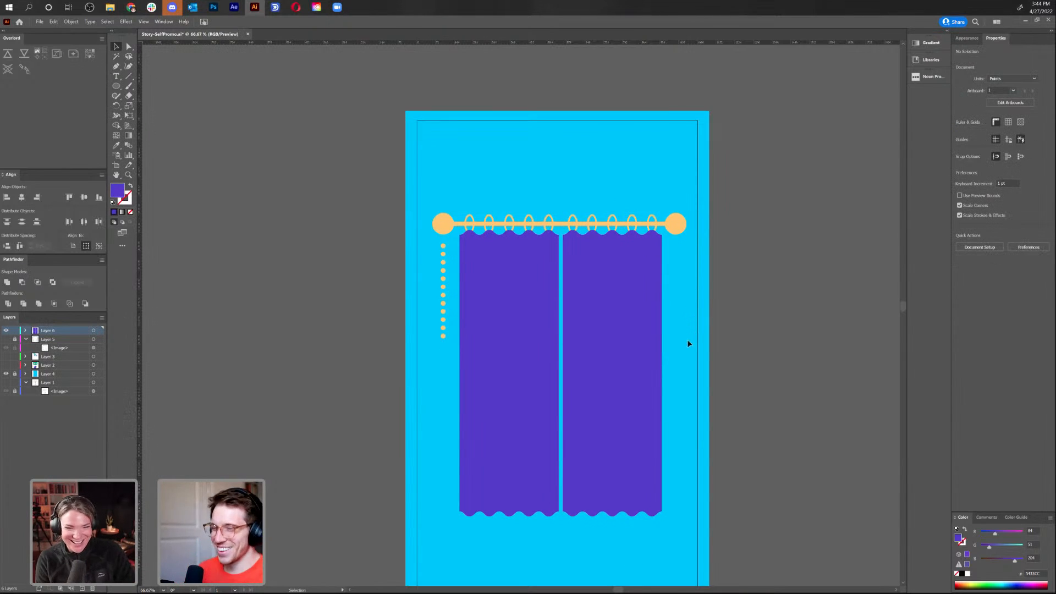
Offset the left curtain's path outward by 8 pt with miter joins
left_click_drag(671, 271, 616, 225)
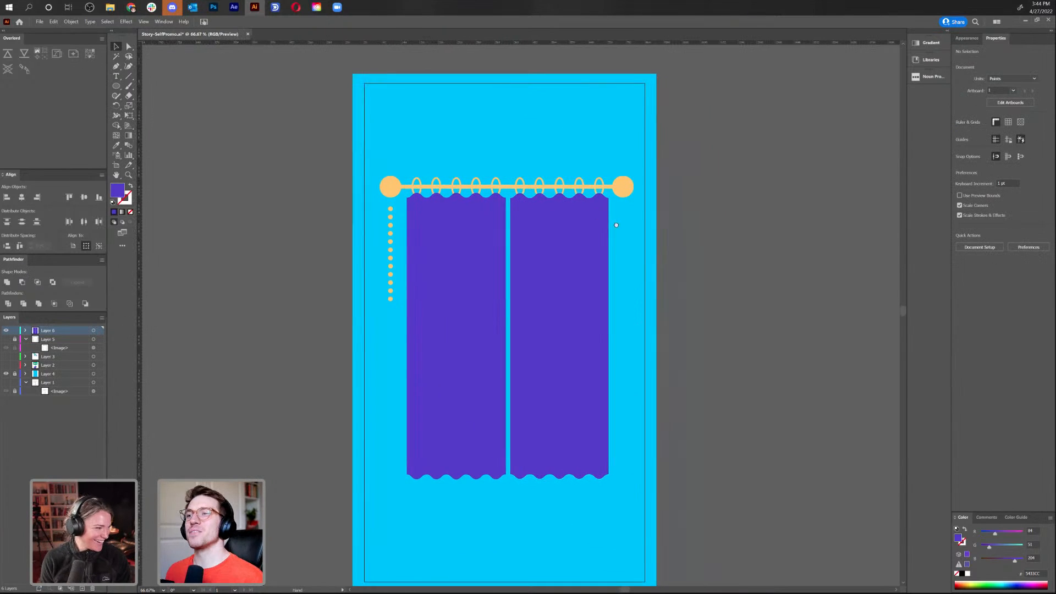
left_click(457, 305)
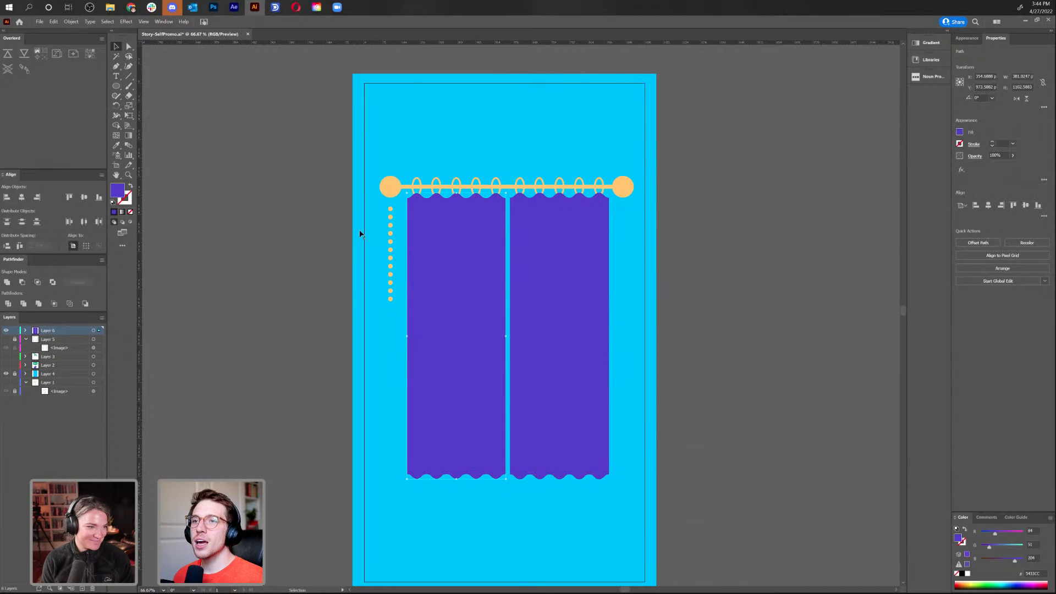
left_click(71, 22)
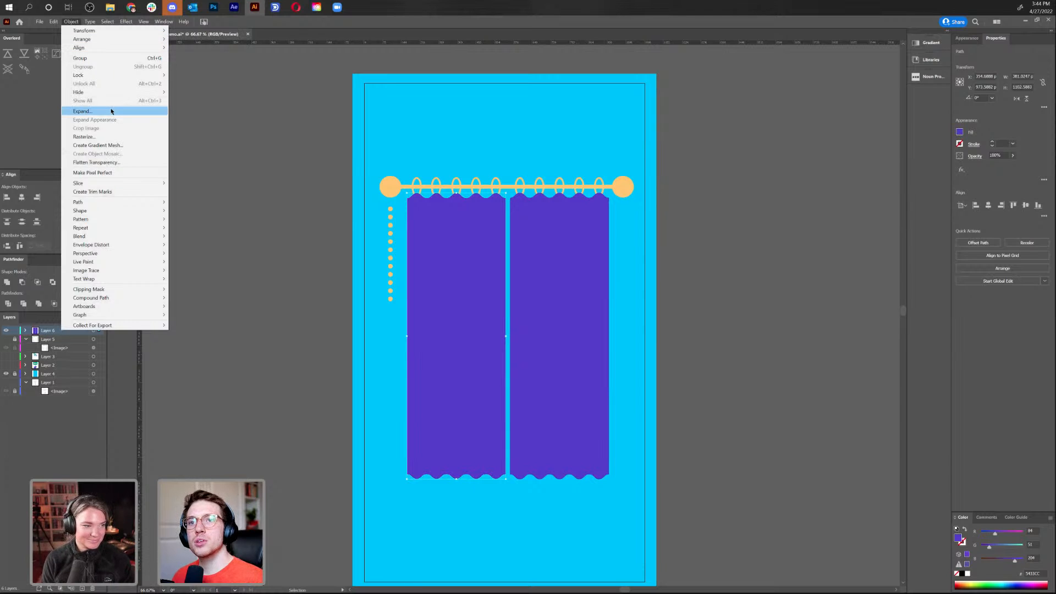
mouse_move(123, 202)
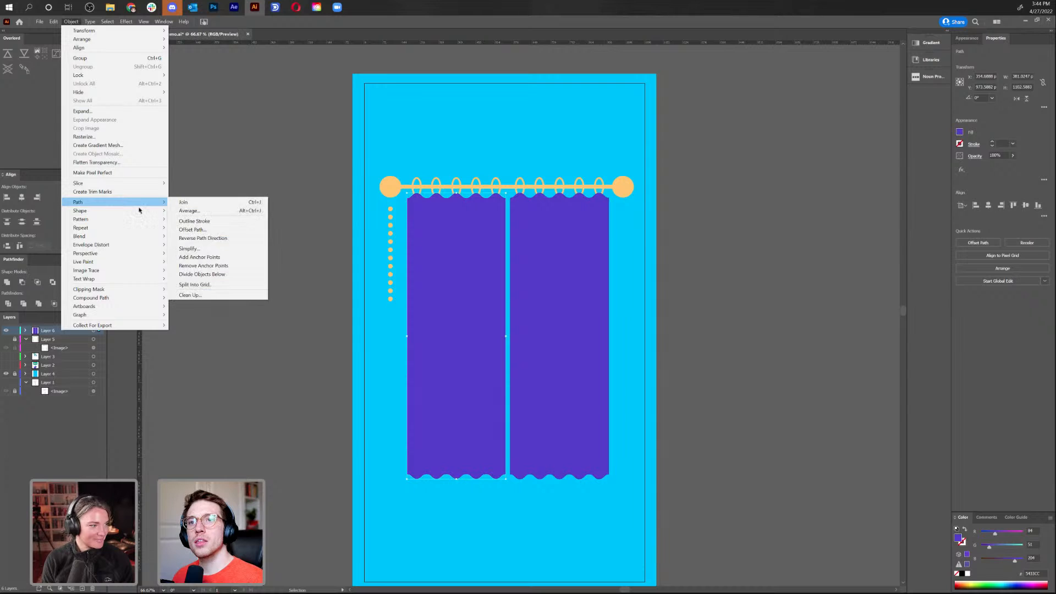
left_click(238, 229)
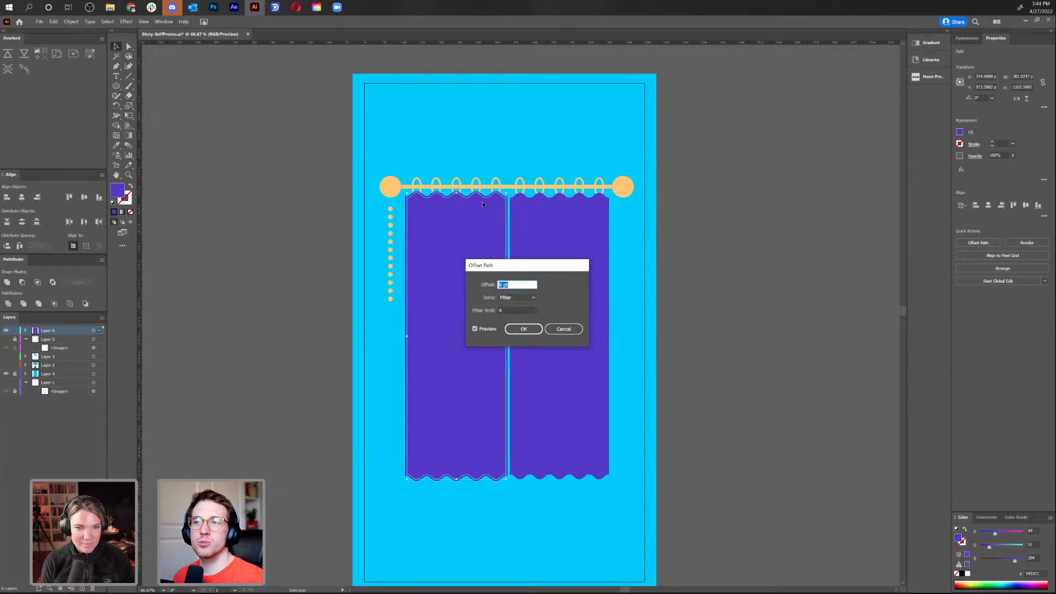
left_click(523, 329)
Give the offset path around the left curtain no fill and a white (FFFFFF) stroke
left_click(131, 187)
key("a")
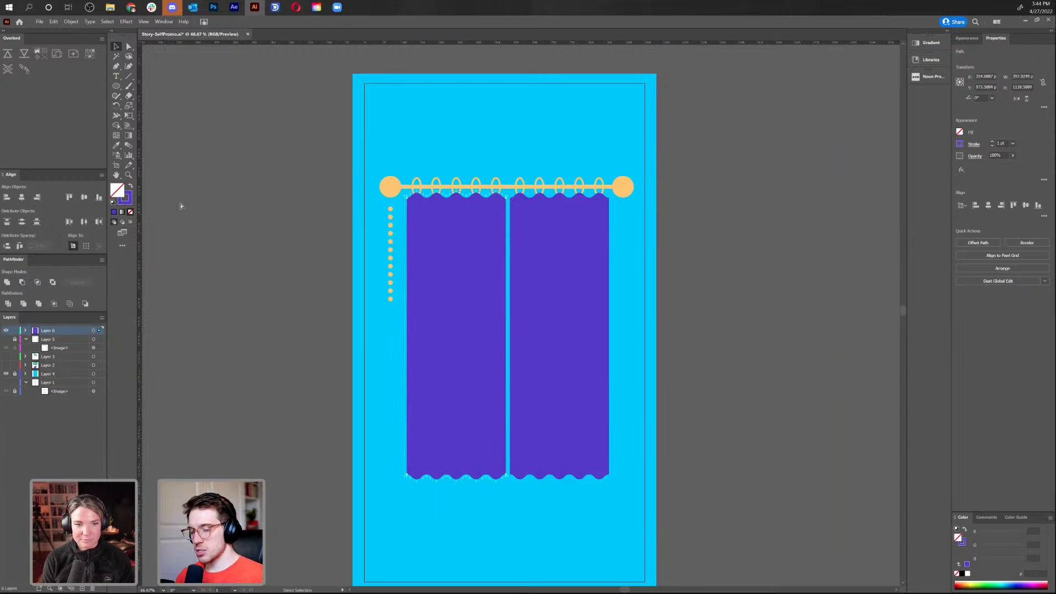
key("ctrl+plus")
key("ctrl+plus")
key("ctrl+plus")
double_click(128, 199)
left_click_drag(486, 281, 420, 252)
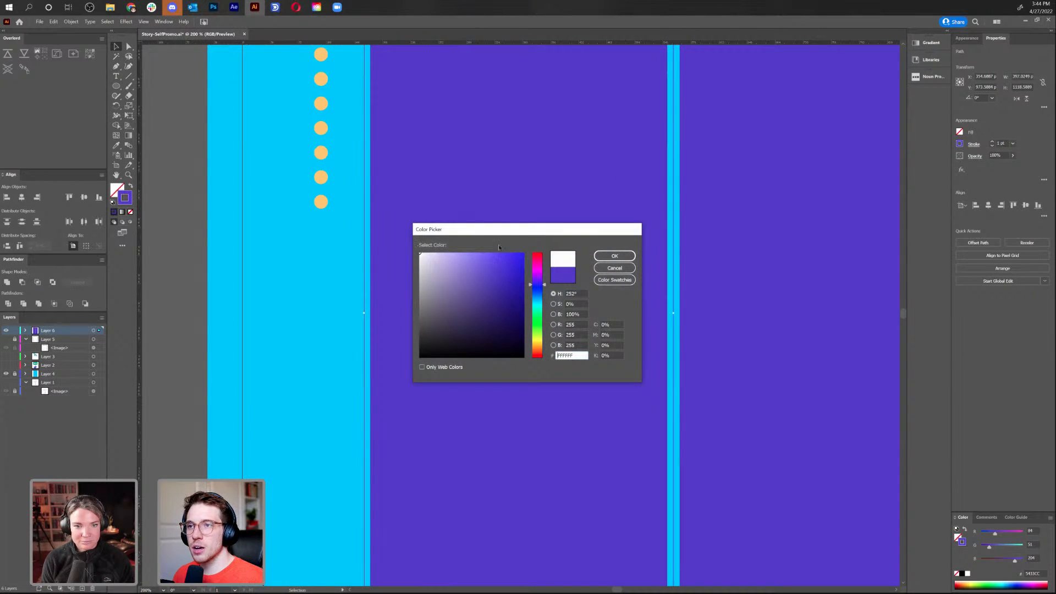
left_click(614, 256)
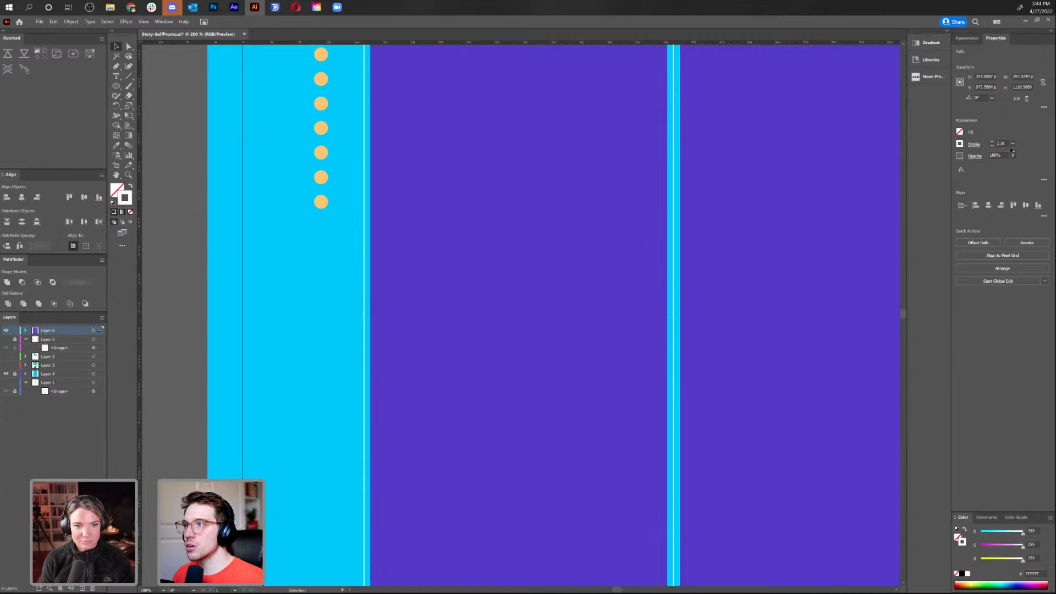
Set the stroke weight of the left curtain's white outline to 4 pt
left_click(992, 142)
left_click(993, 142)
left_click(992, 142)
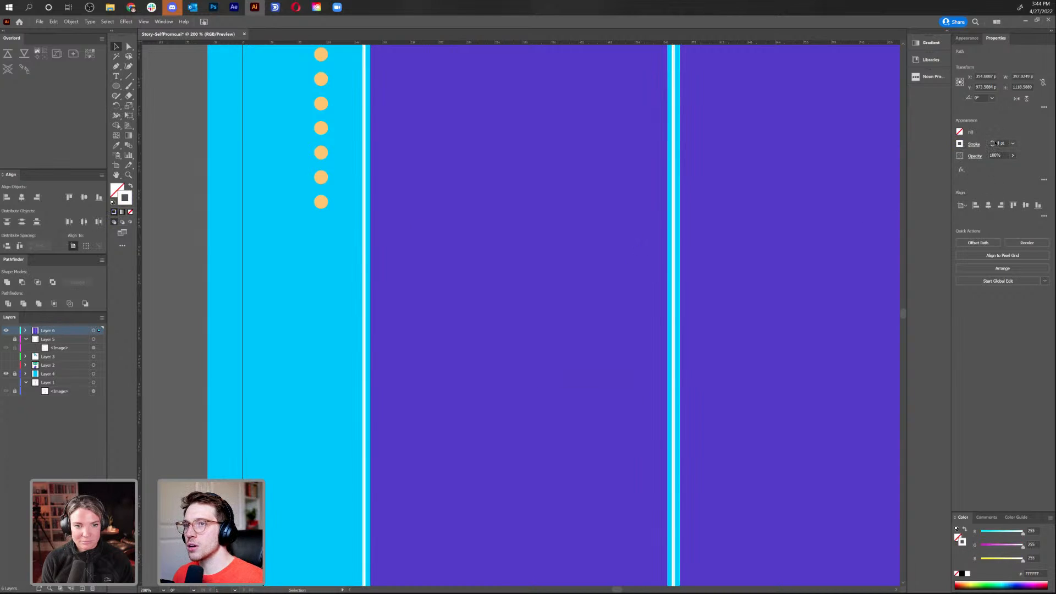
left_click(334, 230)
Duplicate the white outline horizontally and place the copy around the right curtain
key("a")
key("ctrl+0")
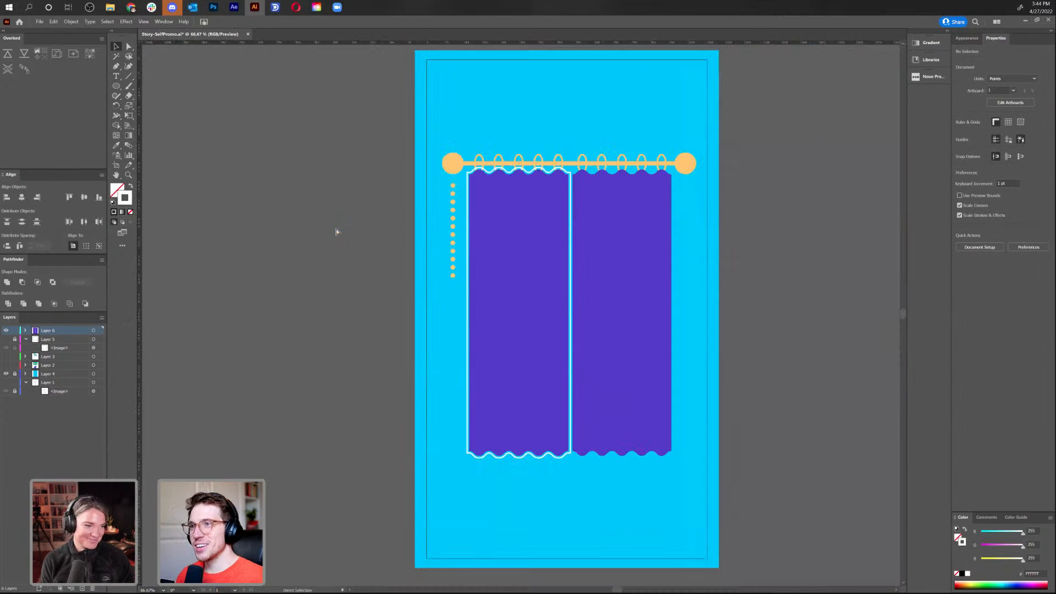
key("ctrl+1")
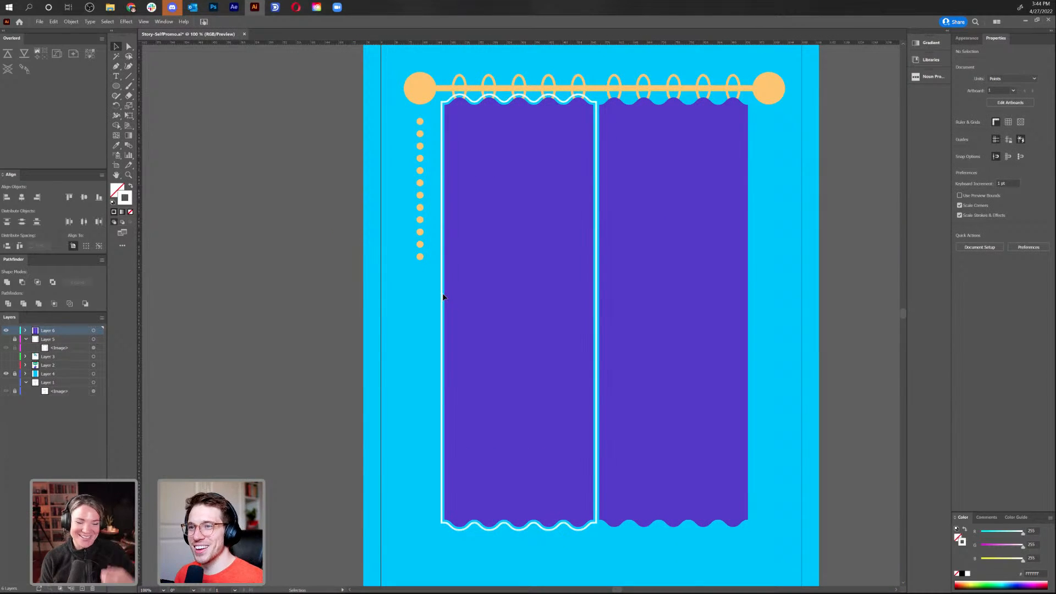
left_click_drag(441, 297, 597, 312)
left_click(549, 558)
left_click_drag(702, 261, 654, 272)
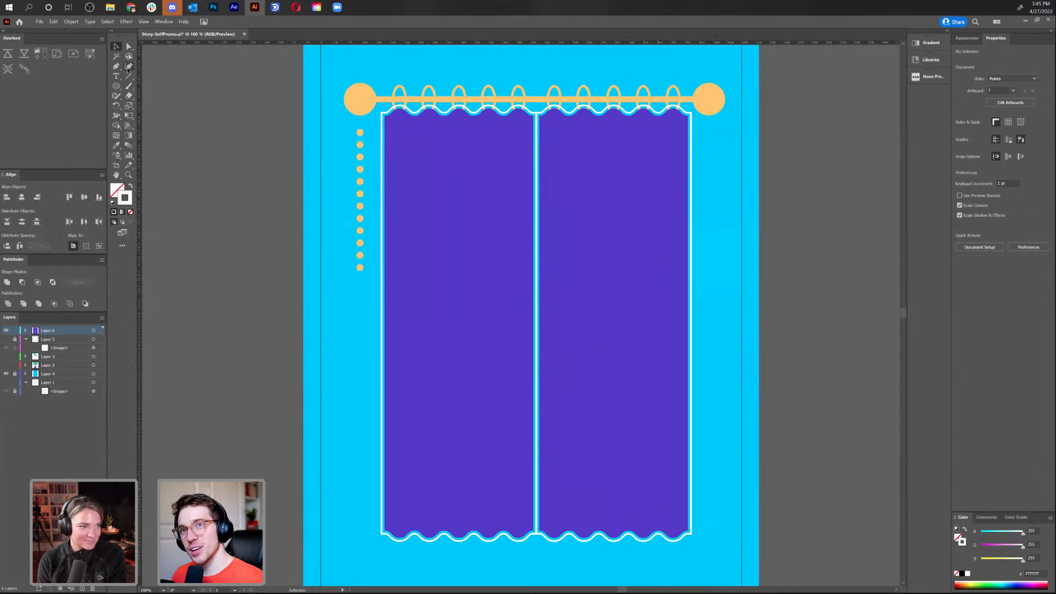
Draw a vertical white 4 pt line about 975 pt long on the left curtain, below its first scallop valley
left_click(128, 76)
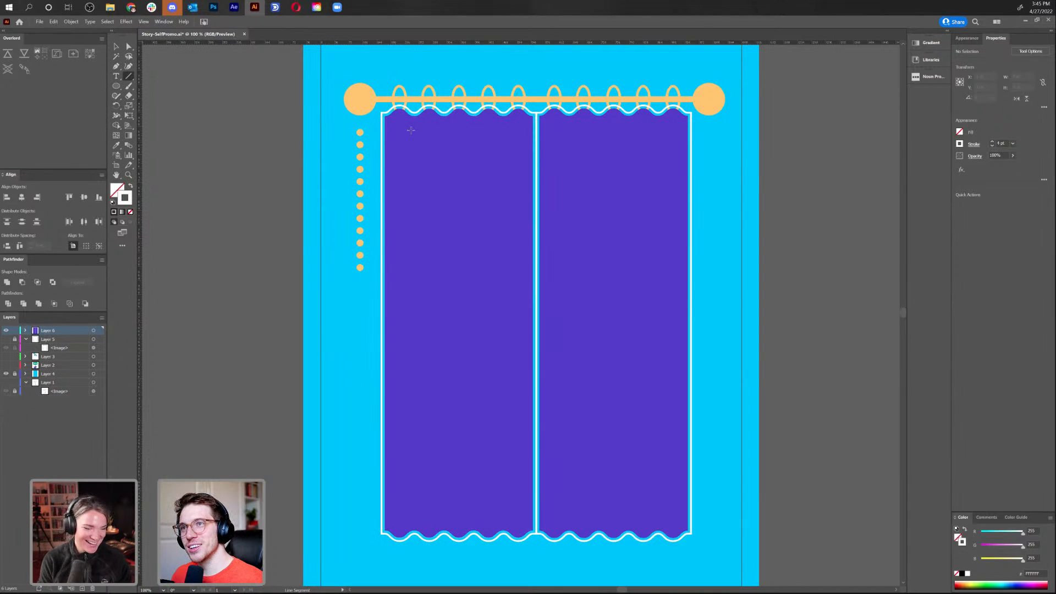
left_click_drag(414, 132, 414, 513)
key("v")
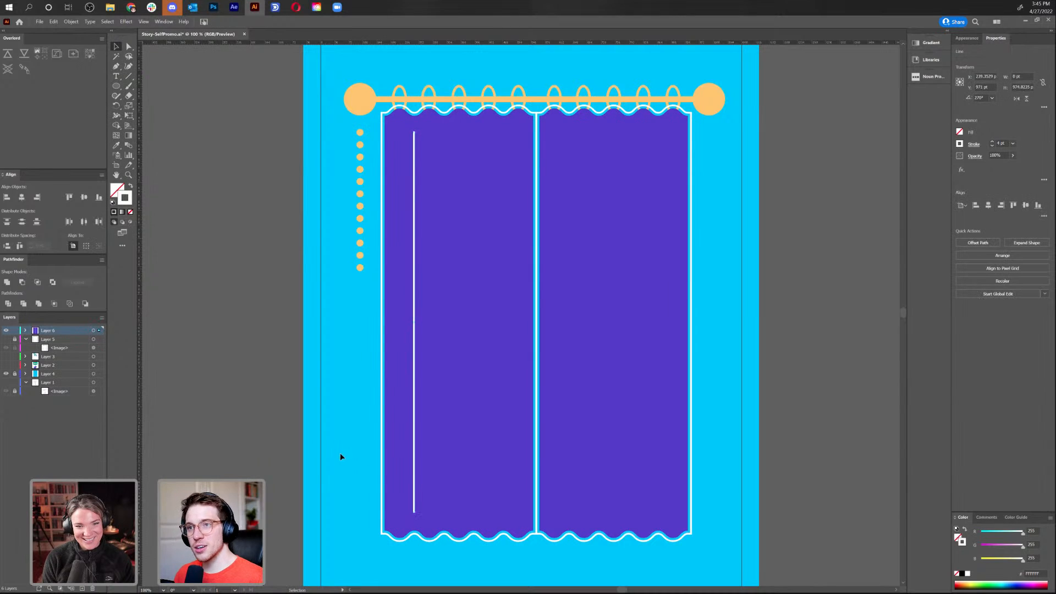
left_click(340, 456)
Duplicate the vertical line three times across the left curtain, lining the copies up with the remaining scallop valleys
left_click_drag(413, 377, 505, 374)
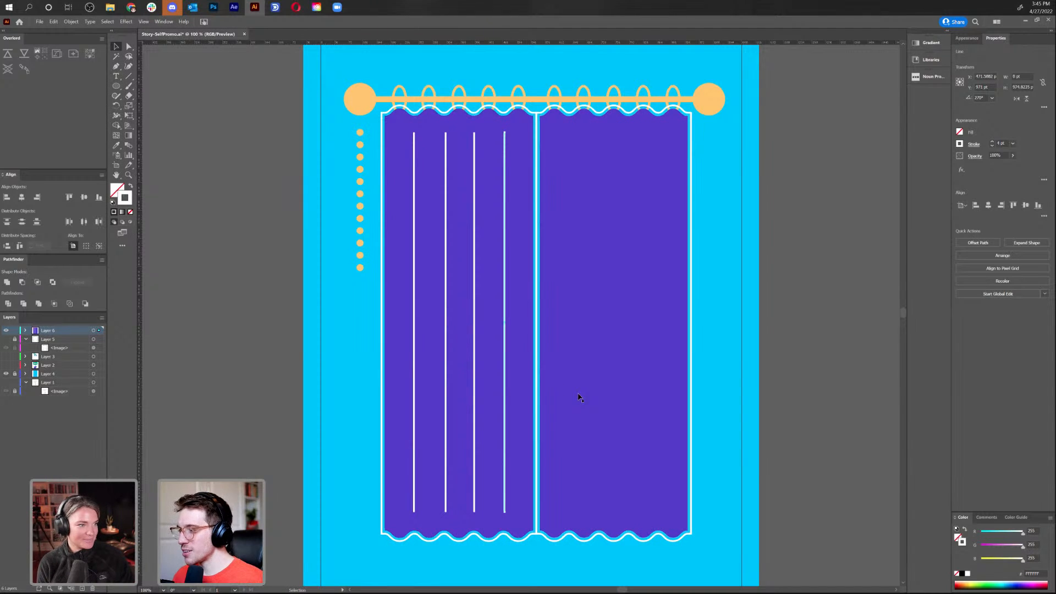
left_click(742, 281)
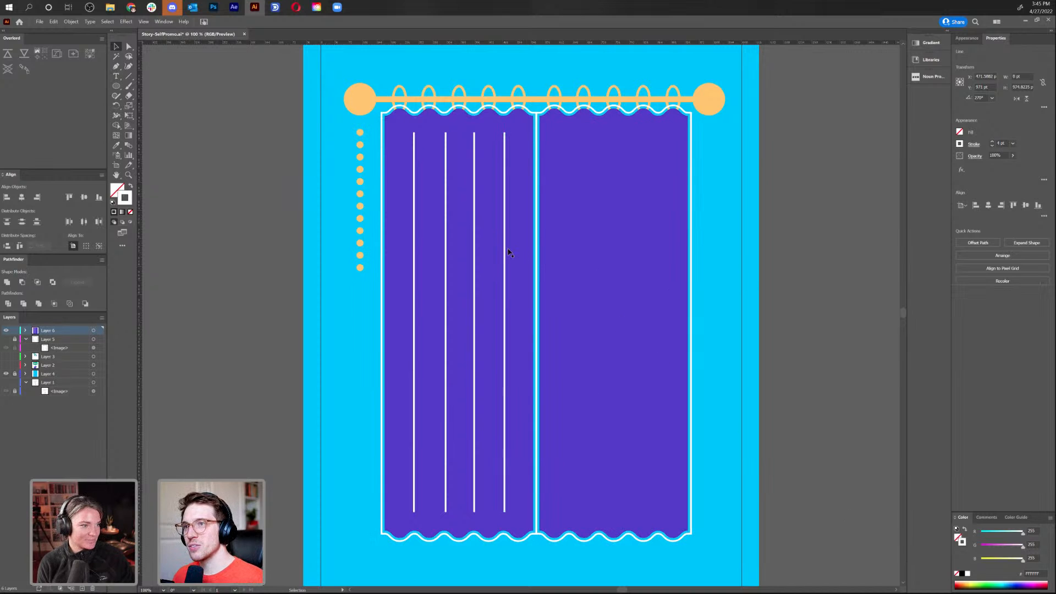
left_click(502, 246)
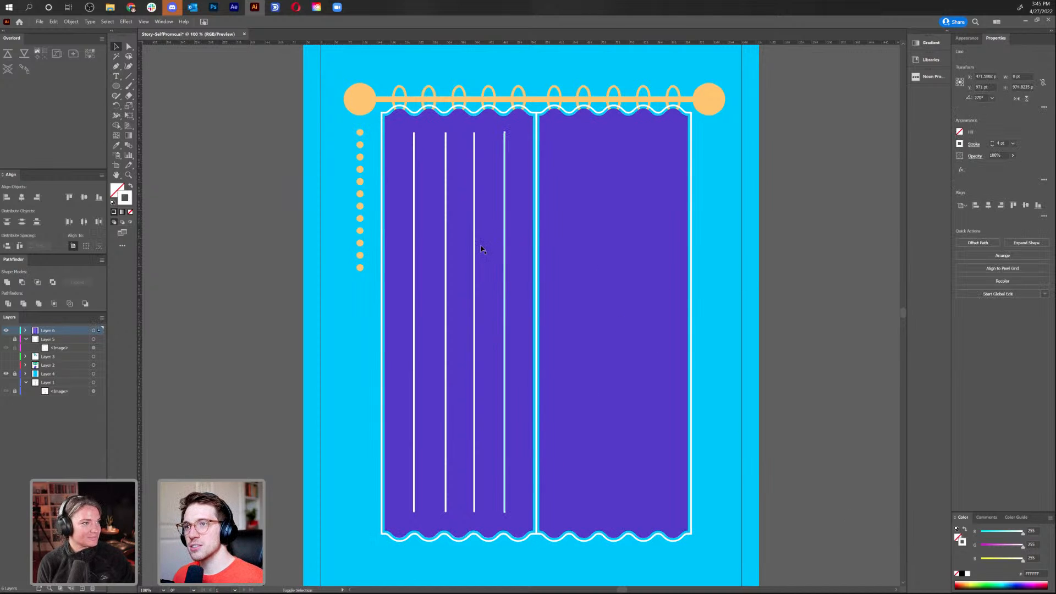
left_click(325, 327)
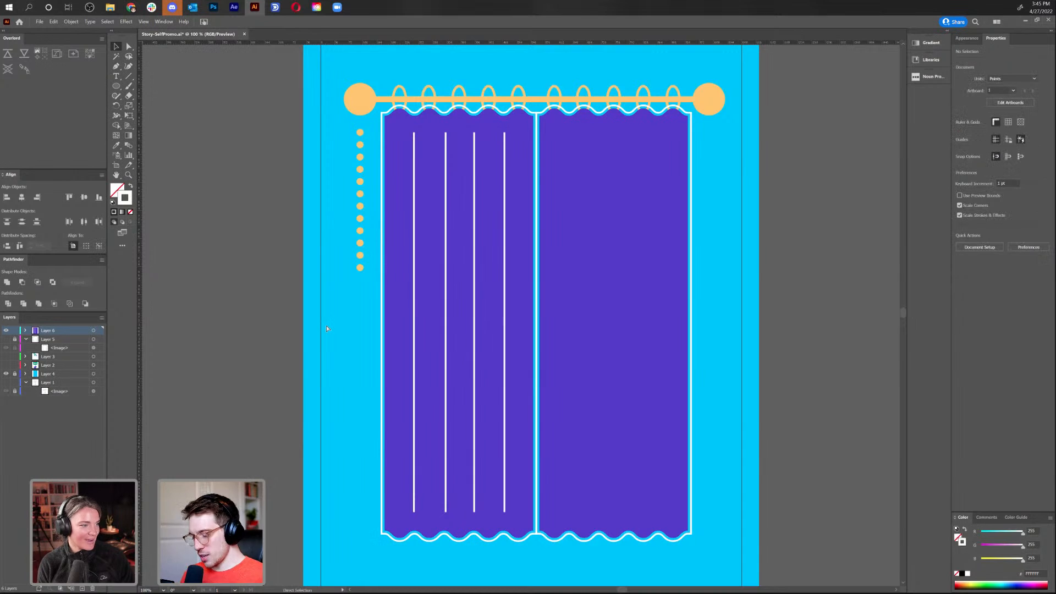
Examine the whole curtain frame and compare it with the curtain sketch in the Photoshop storyboard
key("ctrl+minus")
key("ctrl+minus")
key("ctrl+minus")
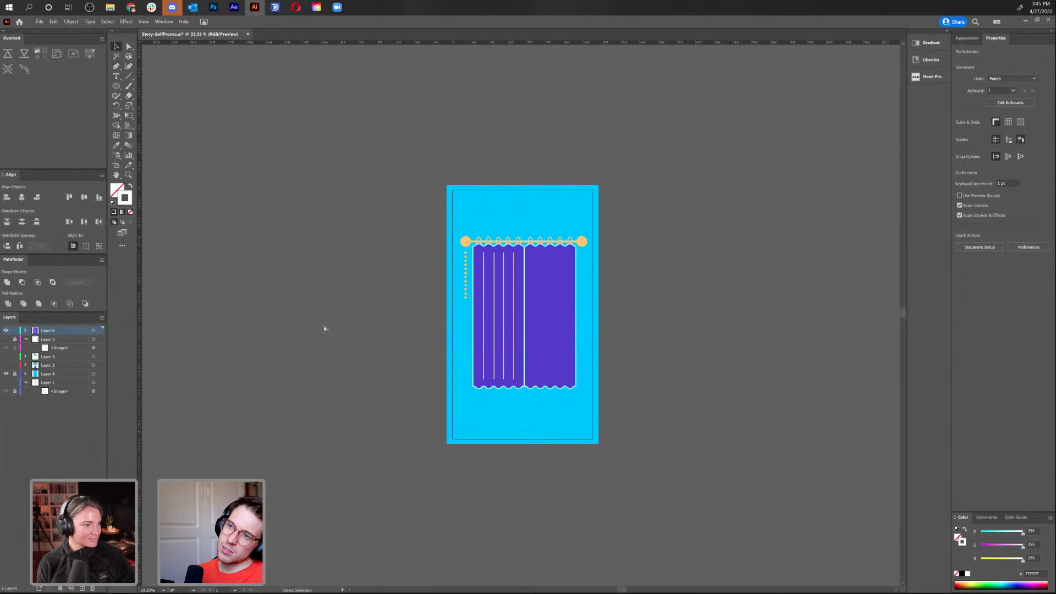
key("ctrl+plus")
key("ctrl+plus")
key("ctrl+minus")
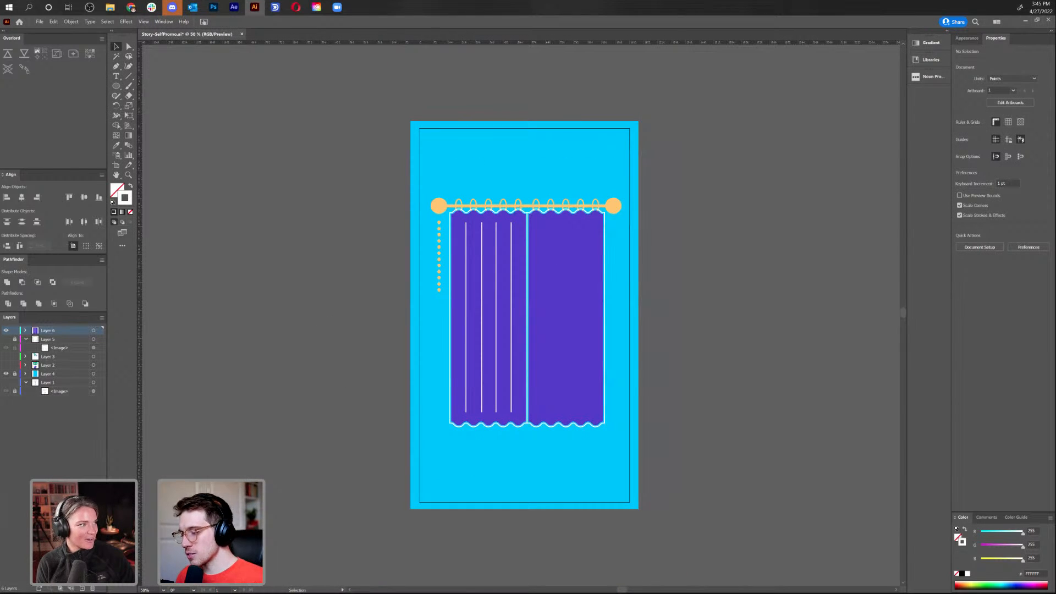
key("alt+Tab")
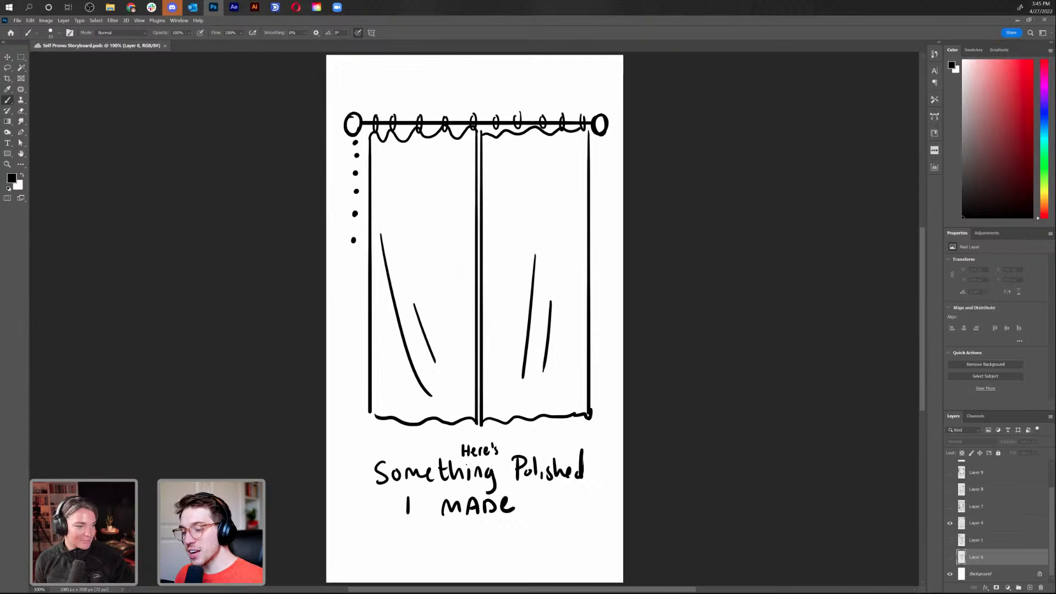
key("alt+Tab")
Delete the four vertical white fold lines from the left curtain
left_click(511, 368)
key("Delete")
key("Delete")
left_click(478, 369)
key("Delete")
left_click(468, 365)
left_click(465, 363)
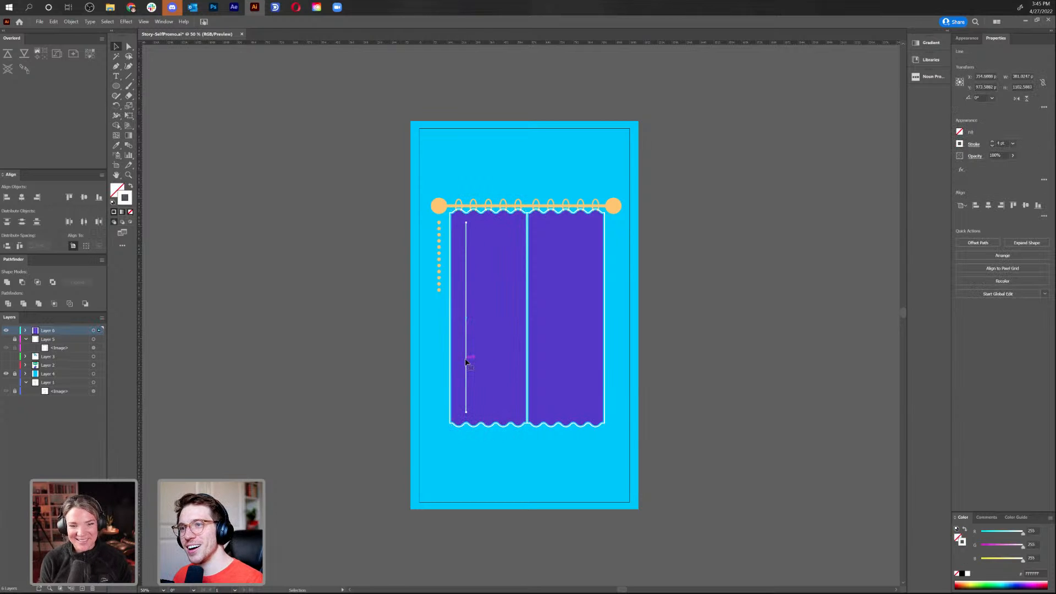
key("Delete")
Draw a long curved white fold line with the Pen tool on the lower part of the left curtain, bowing toward its outer edge
key("ctrl+equal")
key("ctrl+equal")
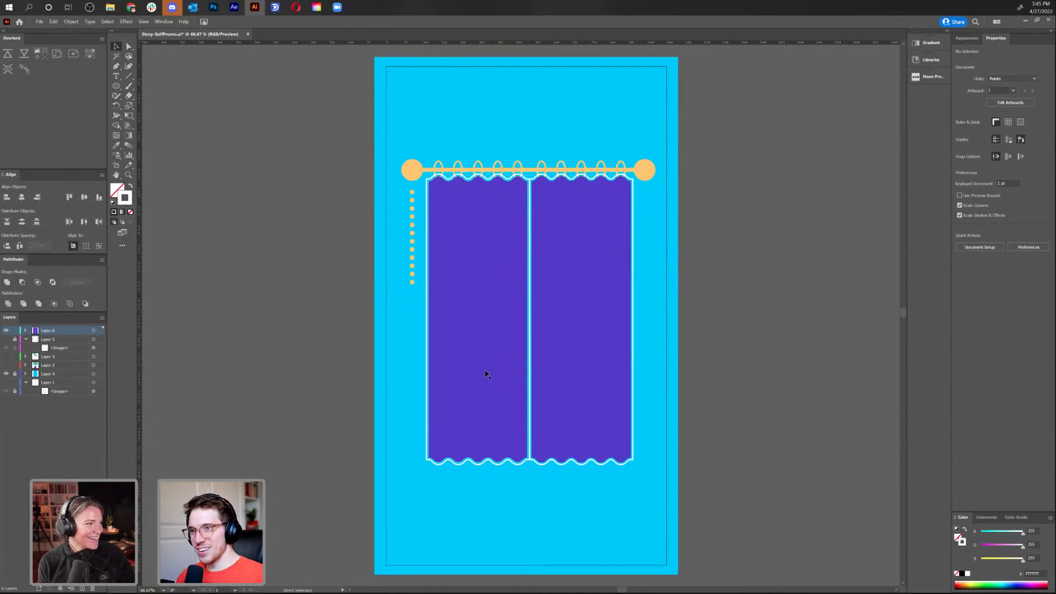
key("p")
left_click(407, 381)
left_click_drag(463, 492, 503, 522)
left_click(332, 412, "ctrl")
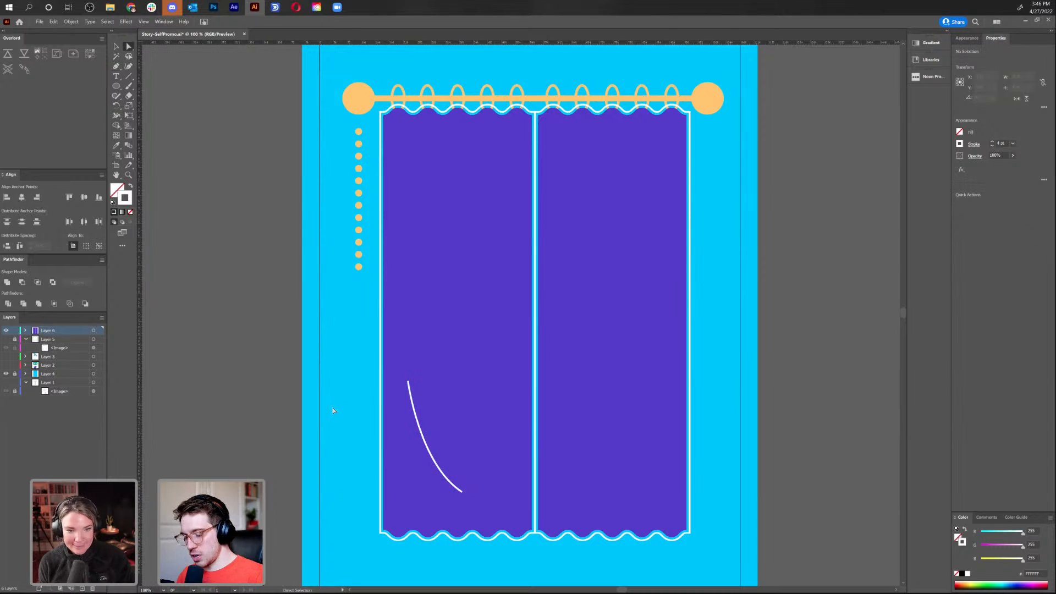
Draw a shorter curved white fold line below the long one, near the left curtain's bottom hem
left_click(418, 480)
left_click(439, 502)
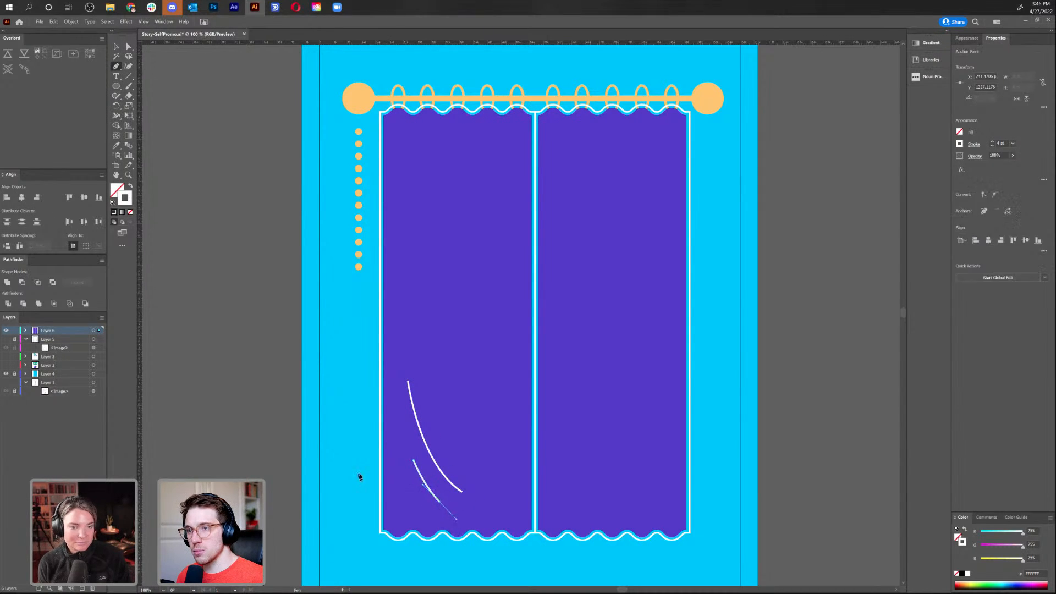
left_click(330, 464, "ctrl")
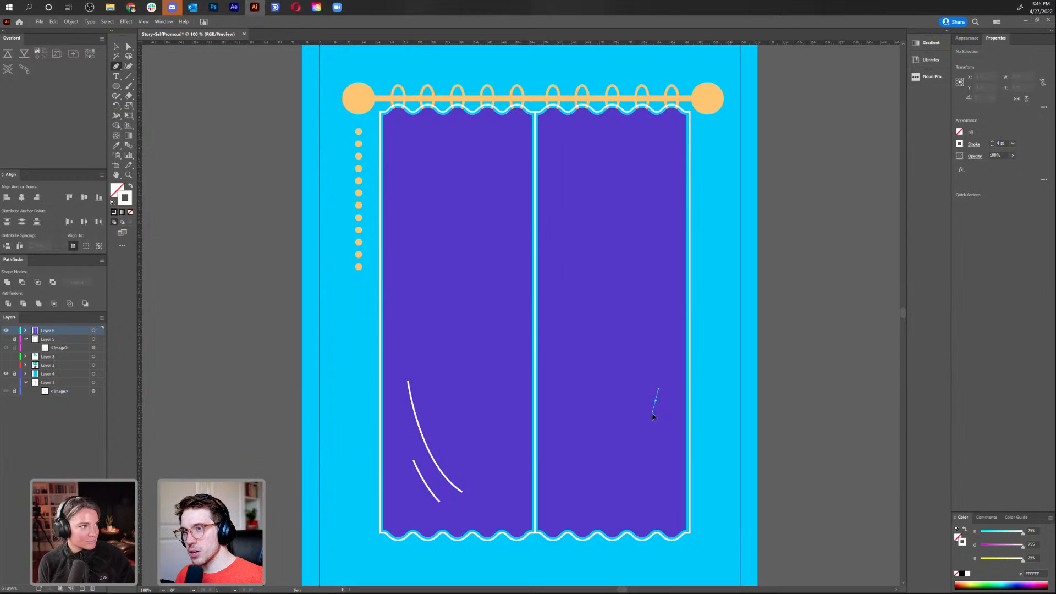
left_click_drag(656, 419, 654, 423)
mouse_move(629, 497)
left_mouse_down()
mouse_move(620, 515)
mouse_move(643, 489)
left_mouse_up()
key("ctrl+z")
key("ctrl+z")
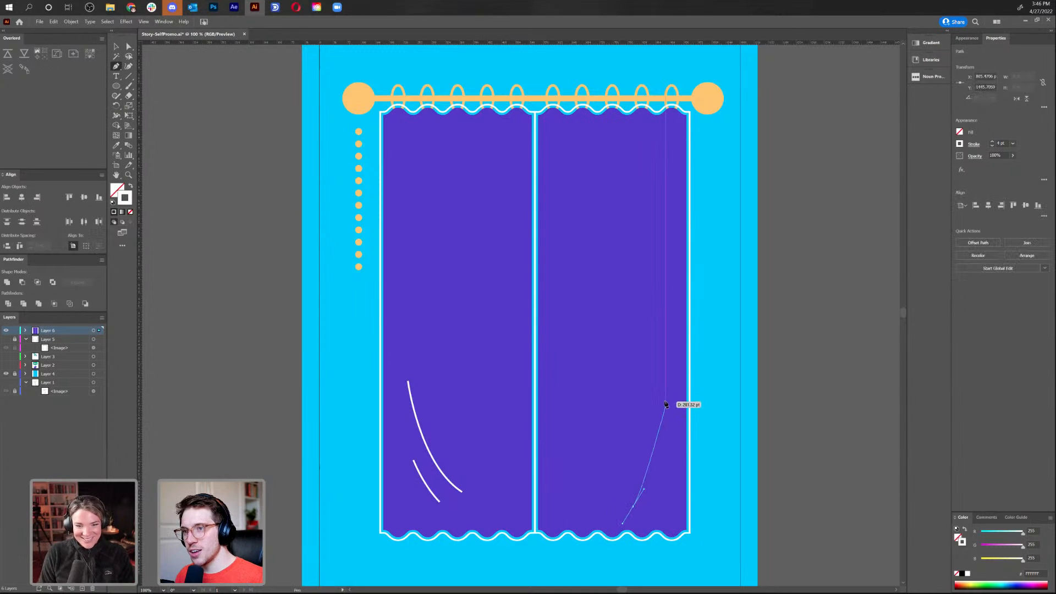
Draw a curved white fold line on the lower outer part of the right curtain and adjust its handles for a rounder bend
left_click_drag(663, 405, 664, 370)
key("a")
left_click(643, 490)
left_click_drag(645, 491, 657, 484)
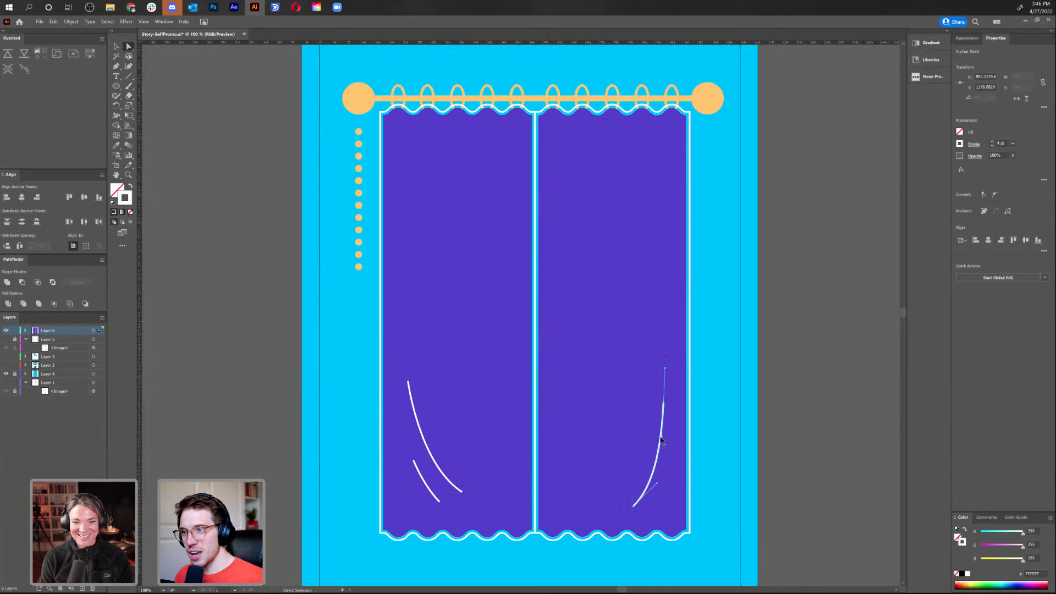
left_click_drag(663, 437, 666, 444)
left_click(778, 375)
Expand the curtain rod and its end balls into filled shapes
key("v")
key("ctrl+minus")
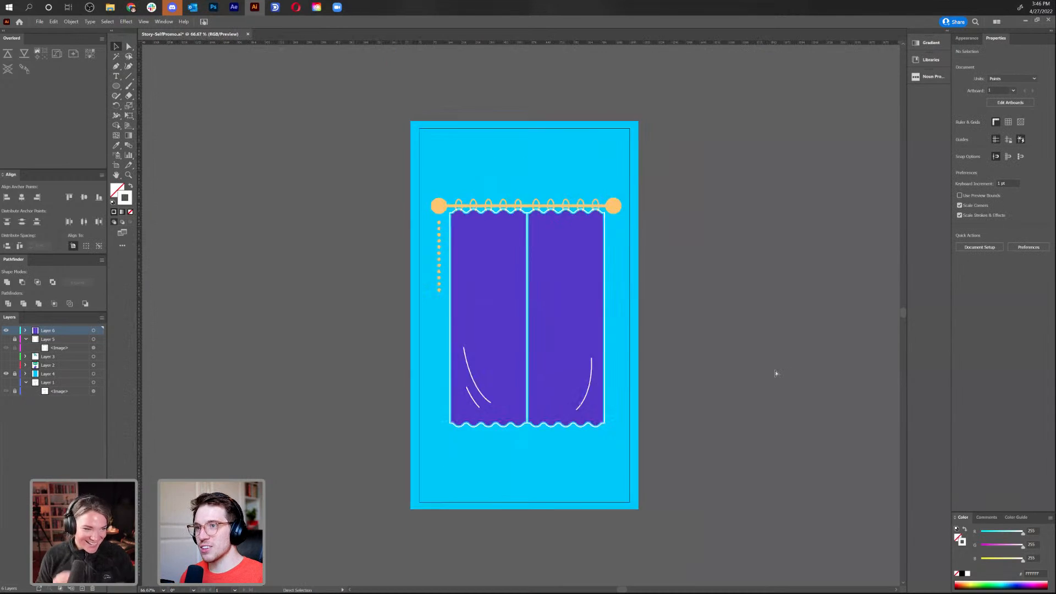
key("ctrl+minus")
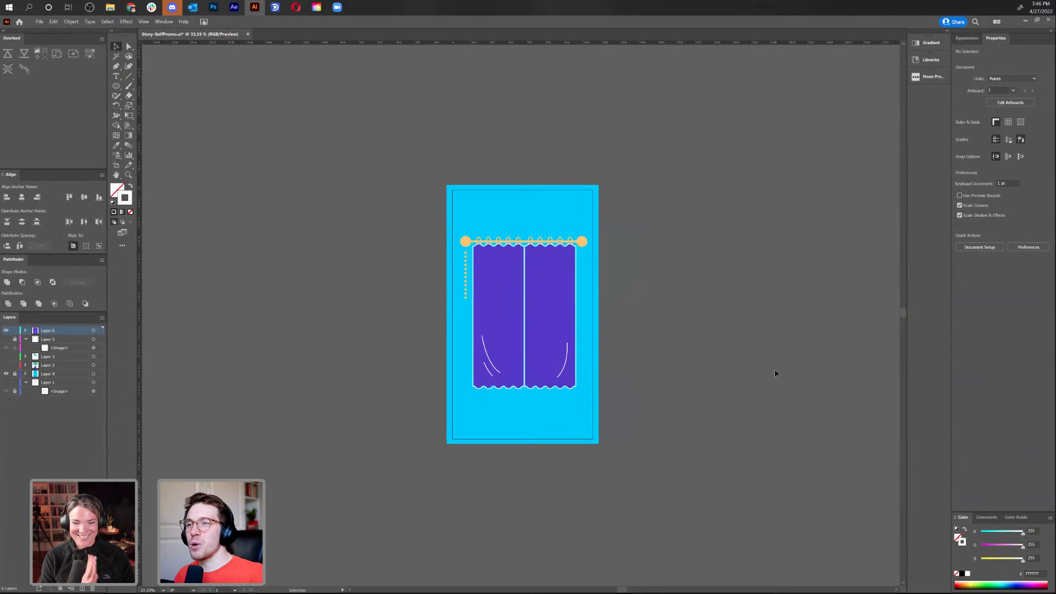
key("ctrl+1")
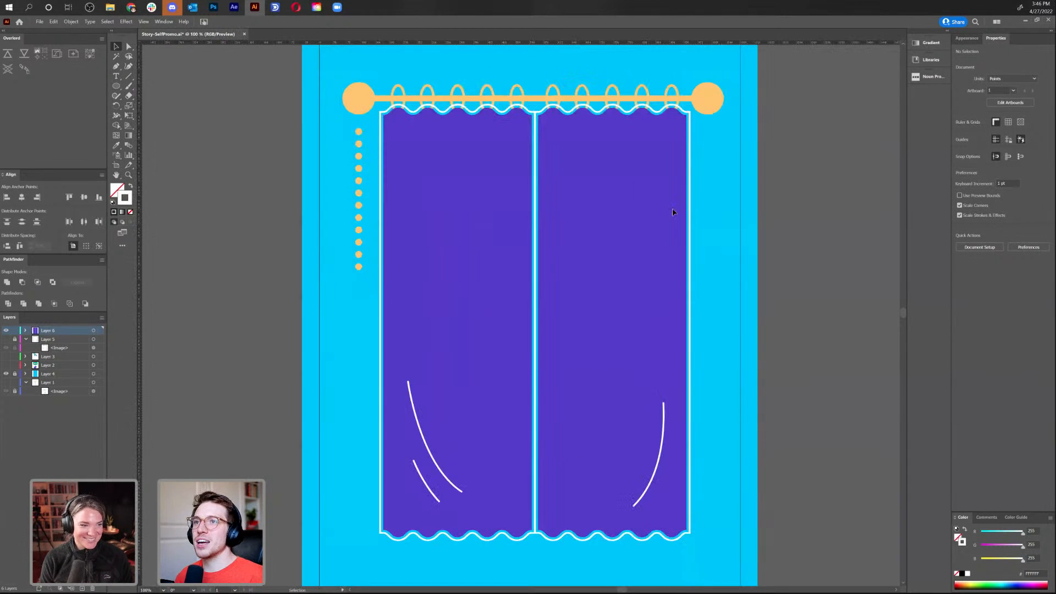
left_click_drag(613, 120, 562, 263)
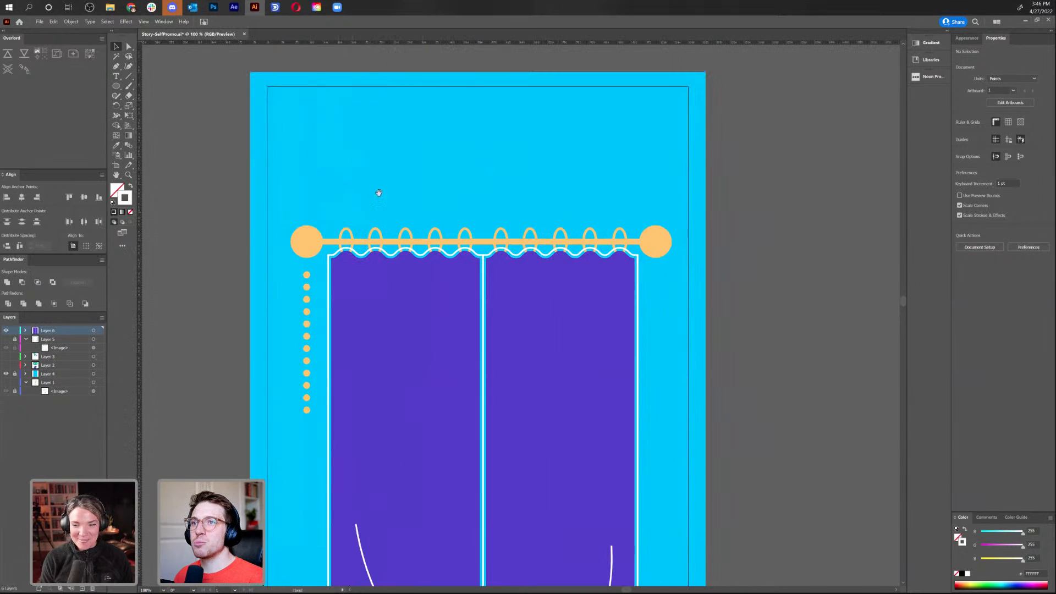
left_click(331, 244)
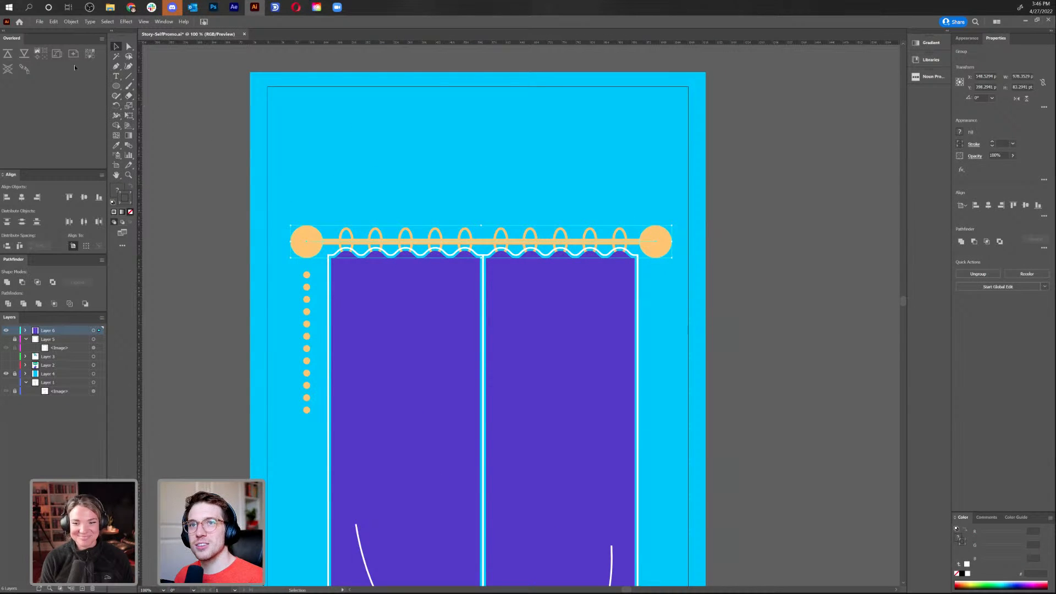
left_click(71, 21)
left_click(109, 114)
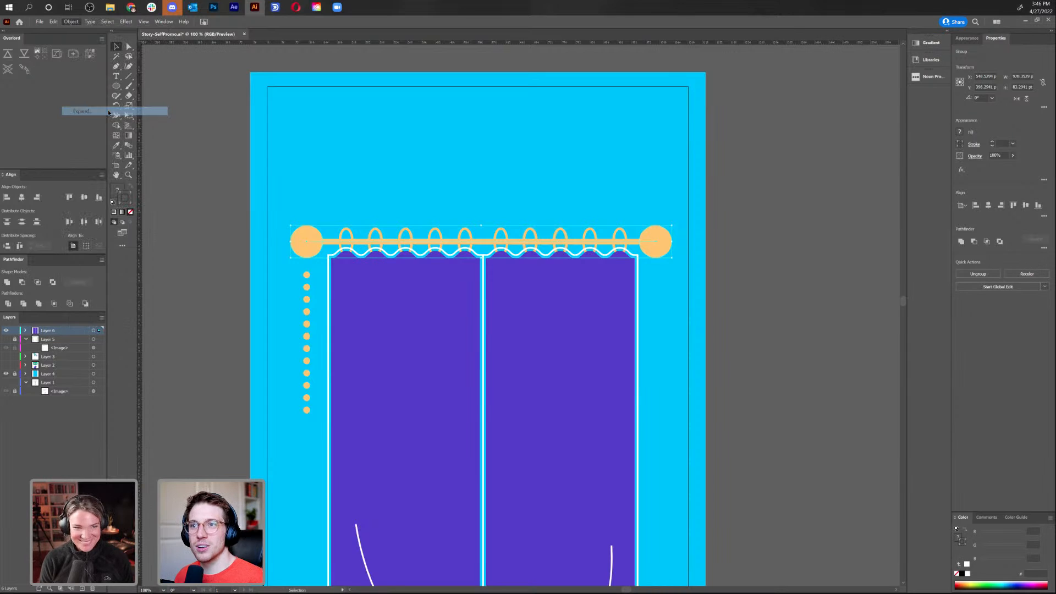
left_click(507, 355)
left_click(726, 317)
Isolate the rod group, delete the ball on its right end and leave isolation mode
left_click(298, 245)
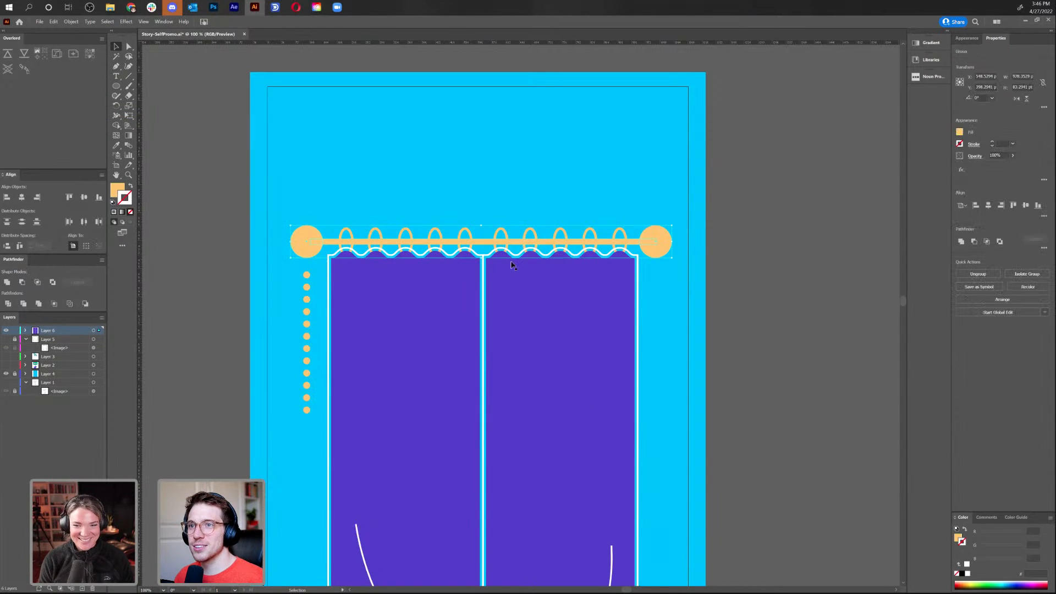
right_click(651, 255)
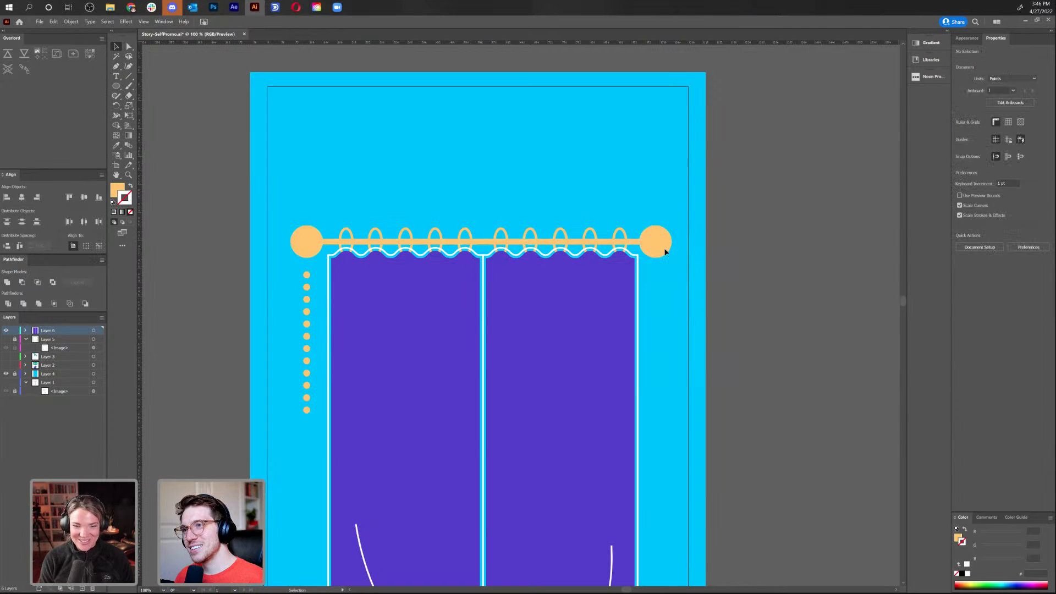
double_click(664, 250)
key("Delete")
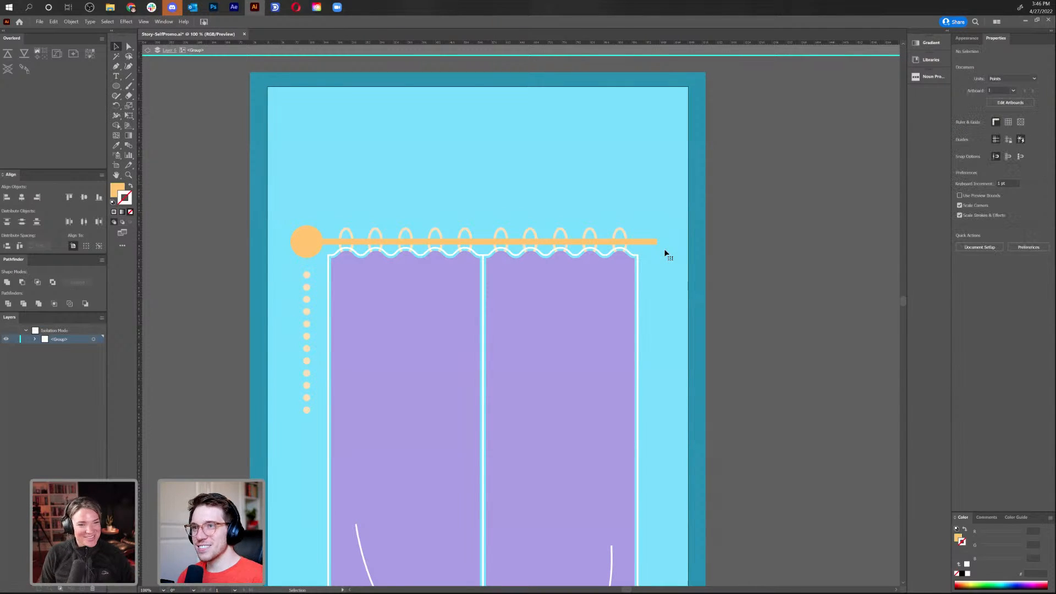
left_click(148, 51)
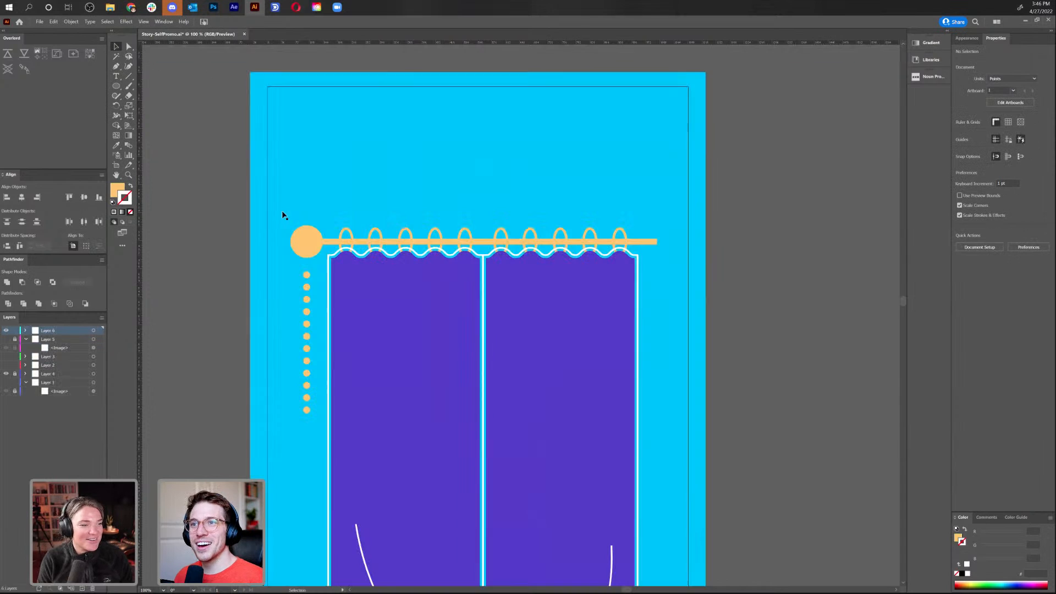
Inside the rod group, shrink the left end ball and add two overlapping copies outward, the outermost scaled to about 32 pt
key("ctrl+equal")
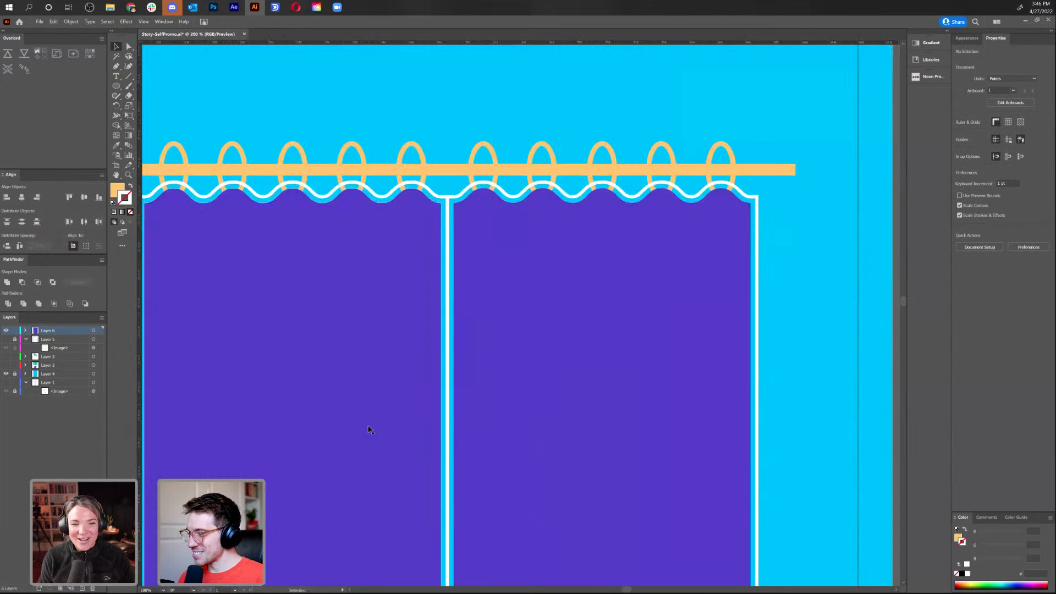
left_click_drag(312, 288, 641, 492)
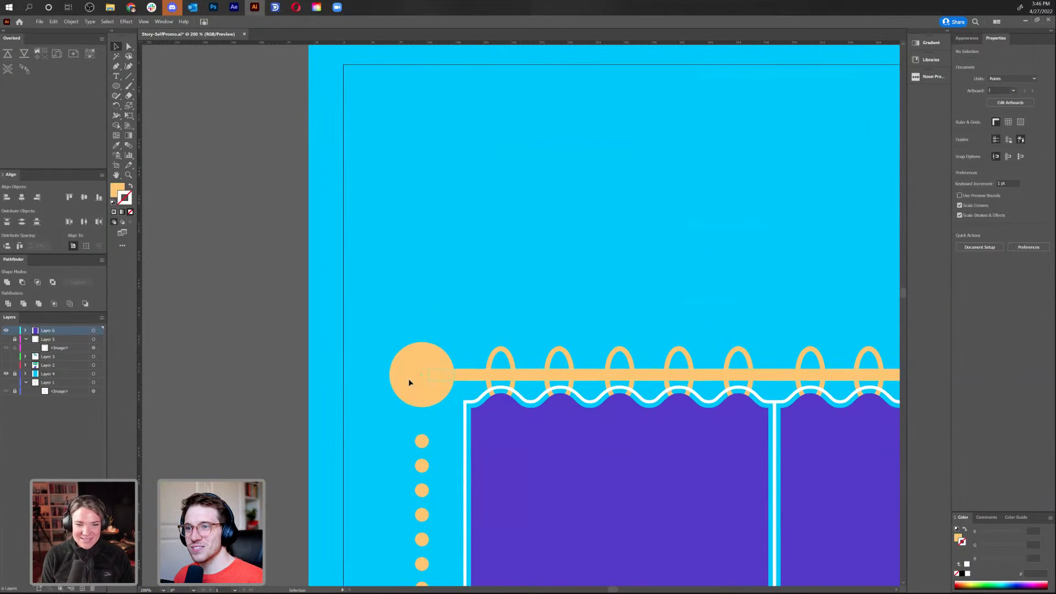
left_click(438, 395)
double_click(437, 395)
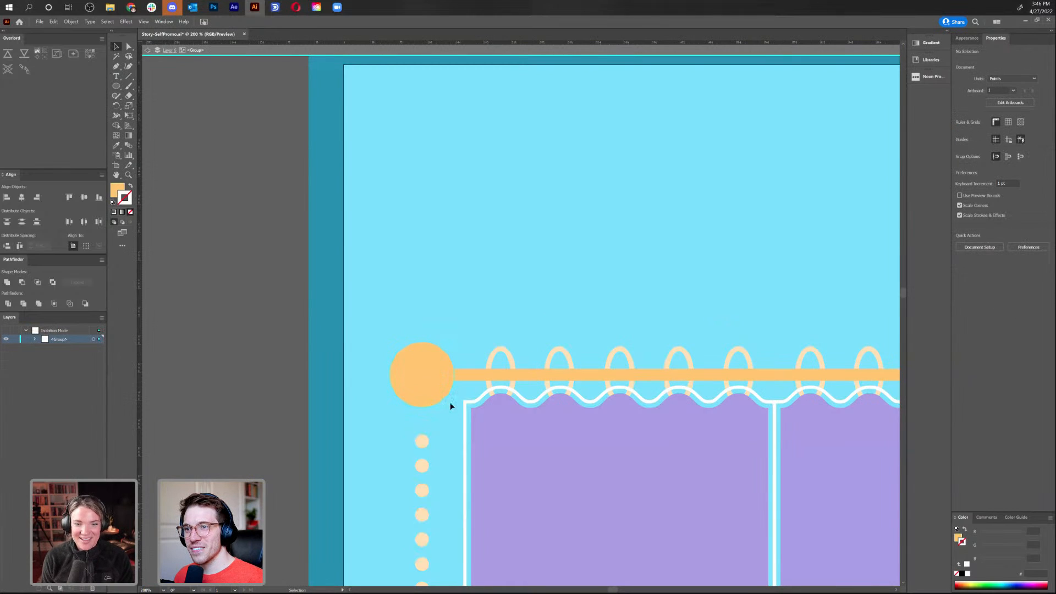
left_click_drag(455, 407, 393, 388)
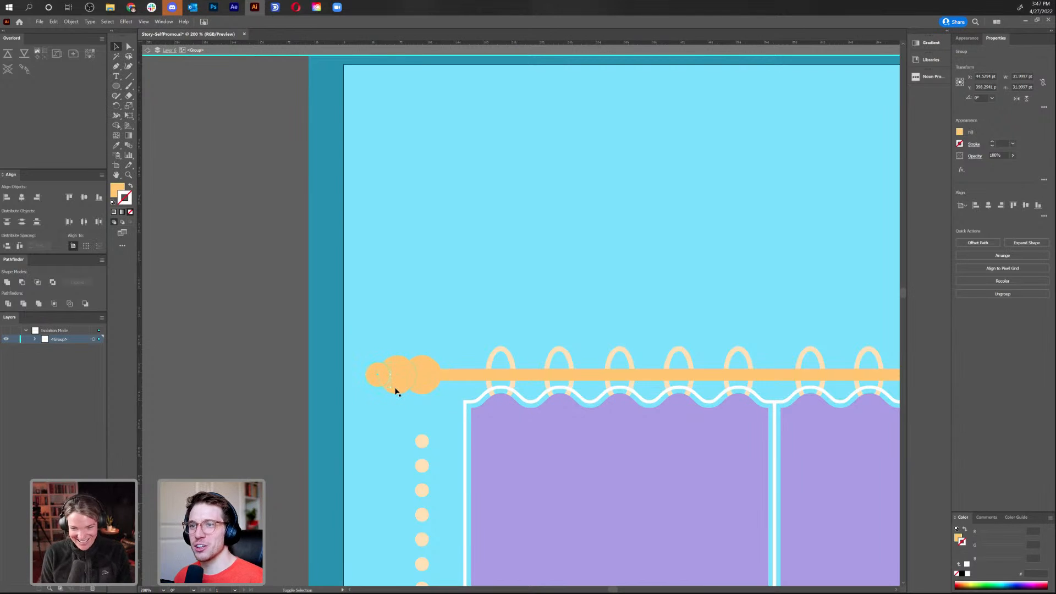
left_click(389, 268)
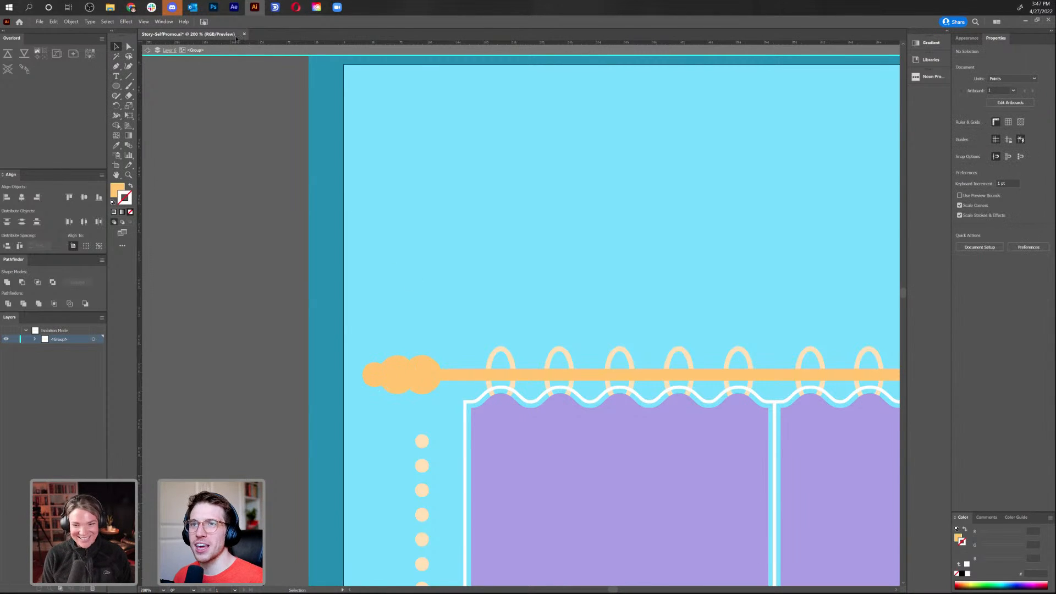
left_click(147, 52)
Isolate the rod group again and delete the outermost small ball of the left finial
key("ctrl+minus")
key("ctrl+minus")
key("ctrl+minus")
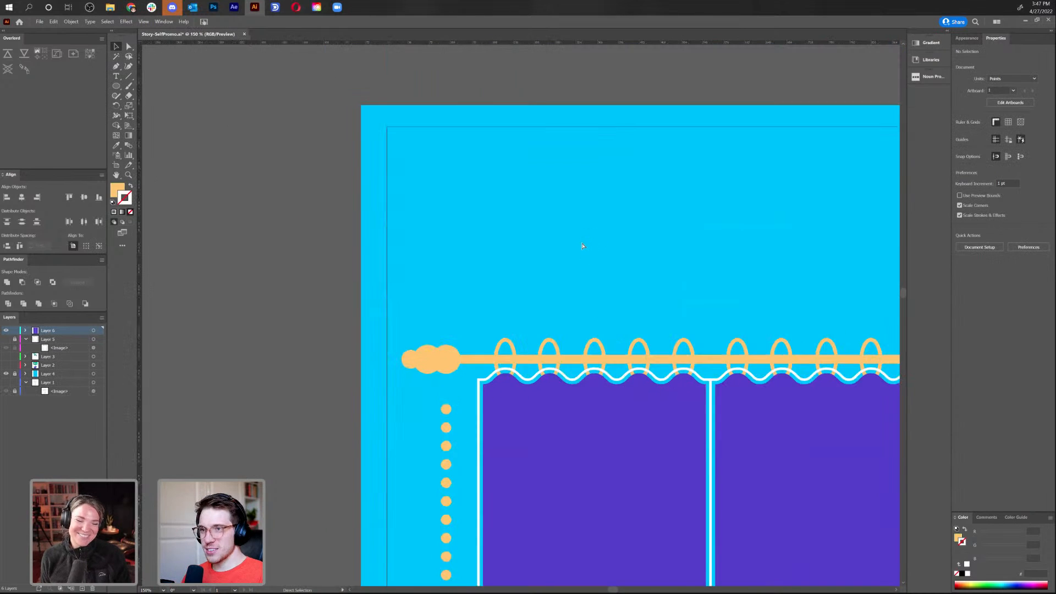
key("ctrl+plus")
key("ctrl+plus")
key("ctrl+plus")
key("ctrl+plus")
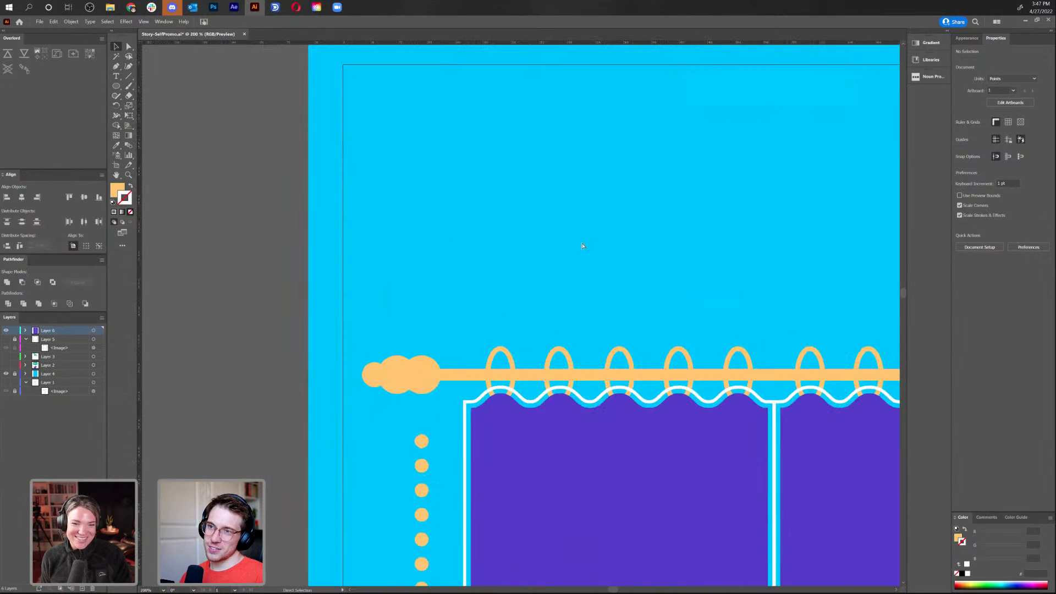
left_click(370, 377)
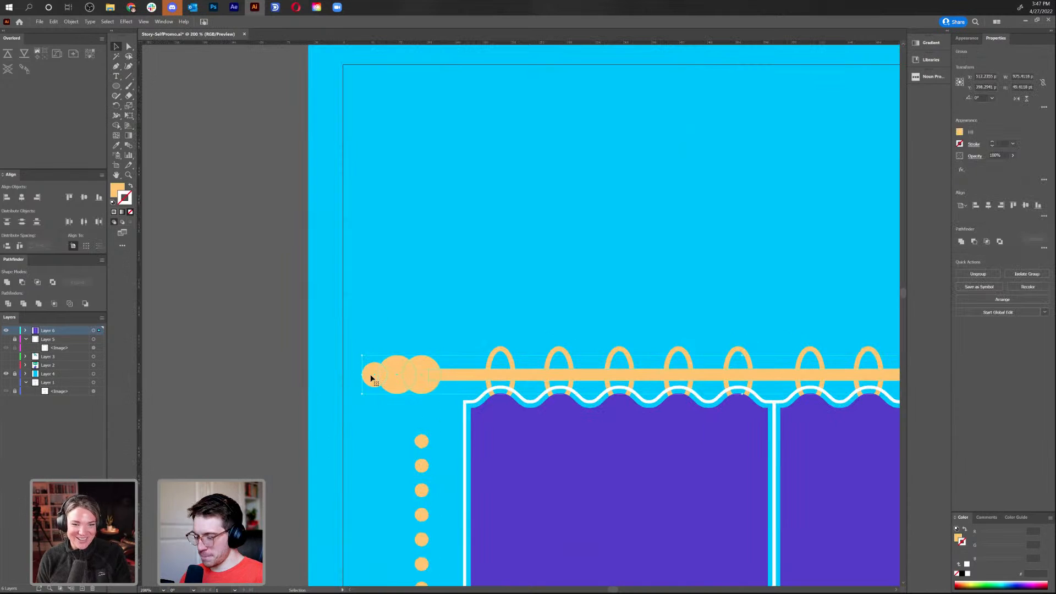
double_click(369, 377)
left_click(369, 378)
key("Delete")
Scale down the remaining outer ball of the left finial so it is smaller than the inner one, and leave isolation mode
left_click(394, 370)
key("alt+s")
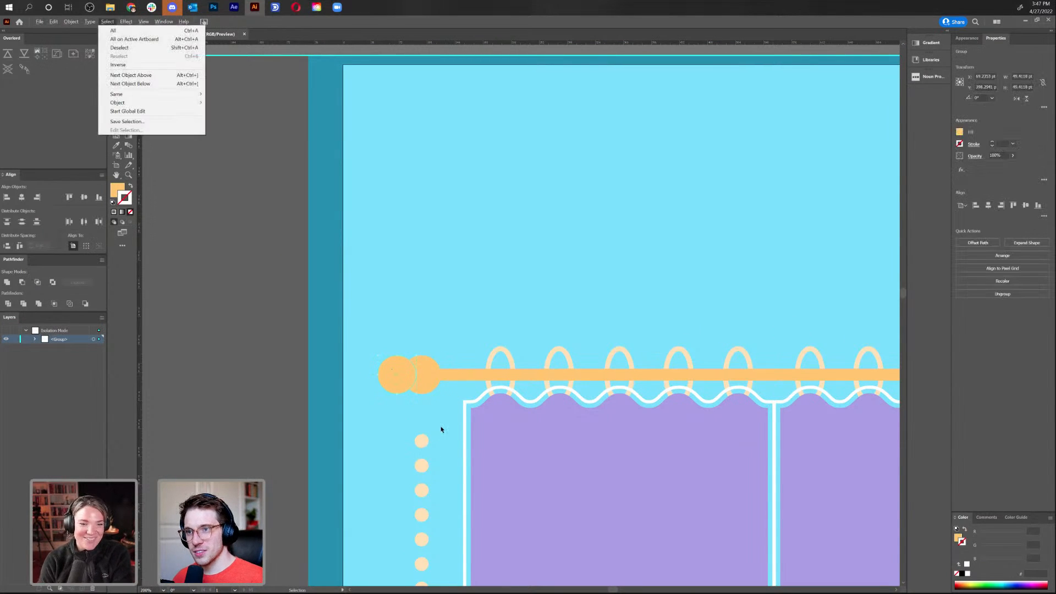
key("Escape")
key("s")
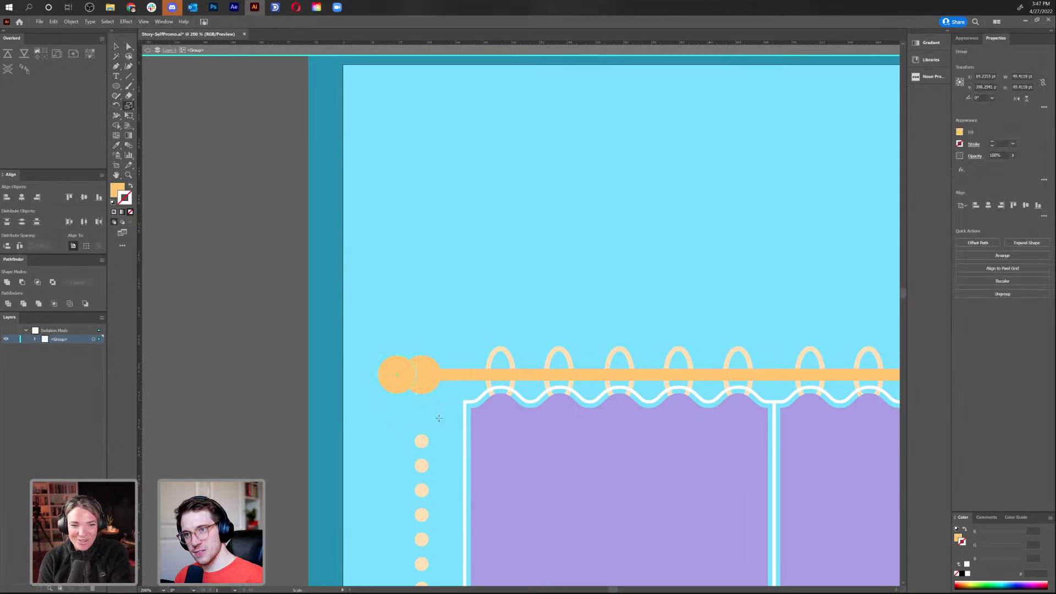
left_click_drag(428, 402, 427, 402)
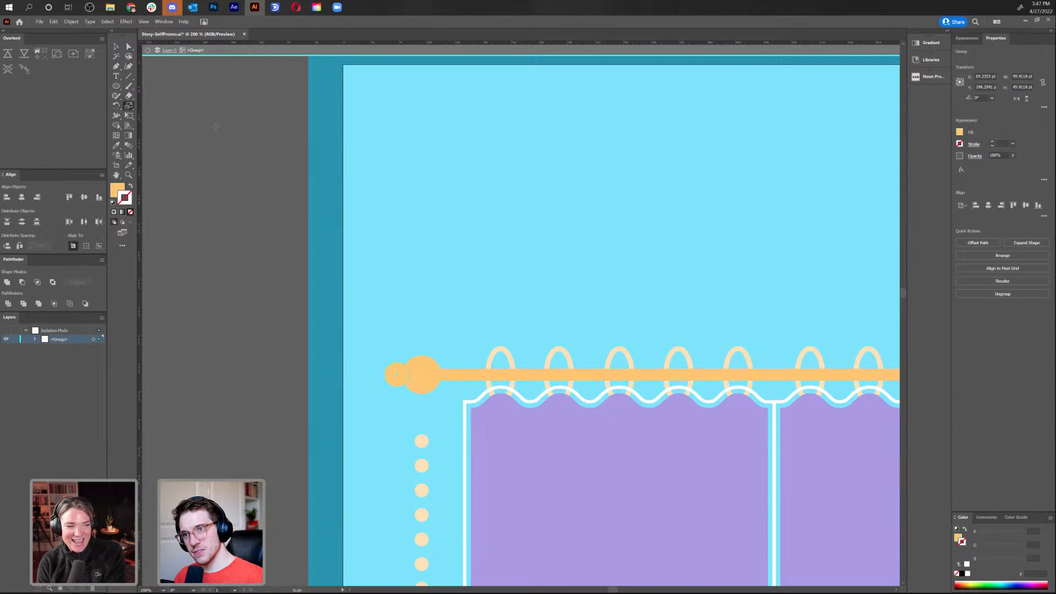
left_click(149, 53)
Ungroup the curtain rod and select its left finial separately from the bar
left_click(400, 292)
key("ctrl+minus")
key("ctrl+minus")
key("ctrl+minus")
key("ctrl+minus")
left_click_drag(674, 219, 653, 163)
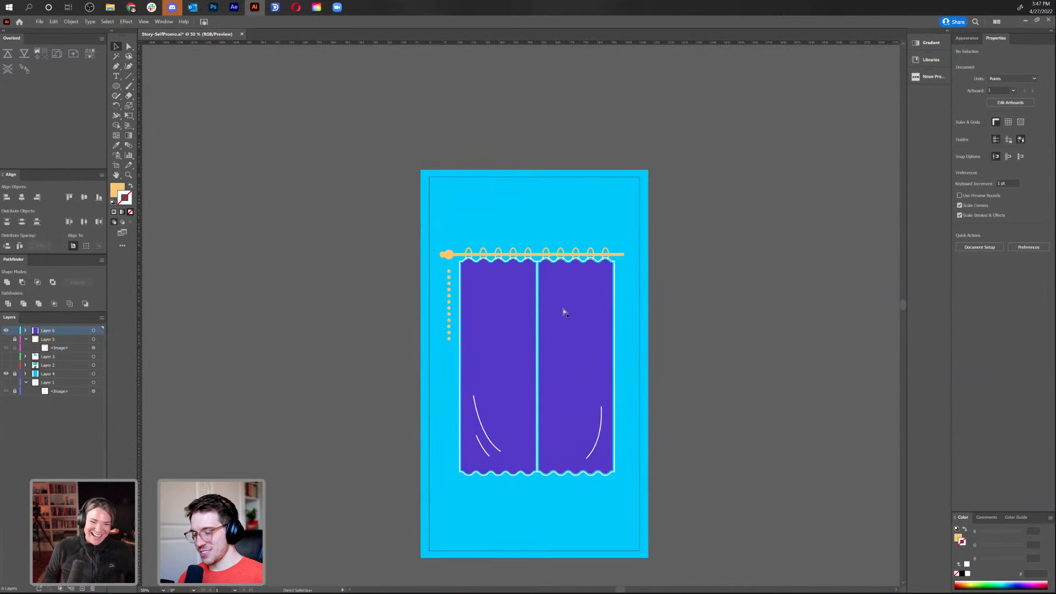
key("ctrl+plus")
key("ctrl+plus")
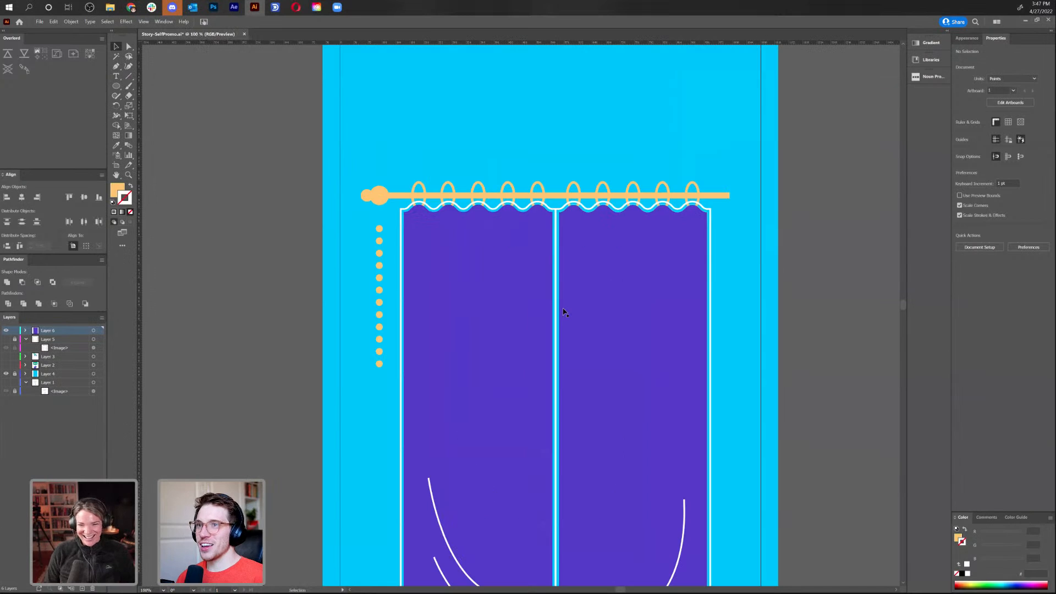
right_click(378, 196)
left_click(430, 258)
key("ctrl+shift+a")
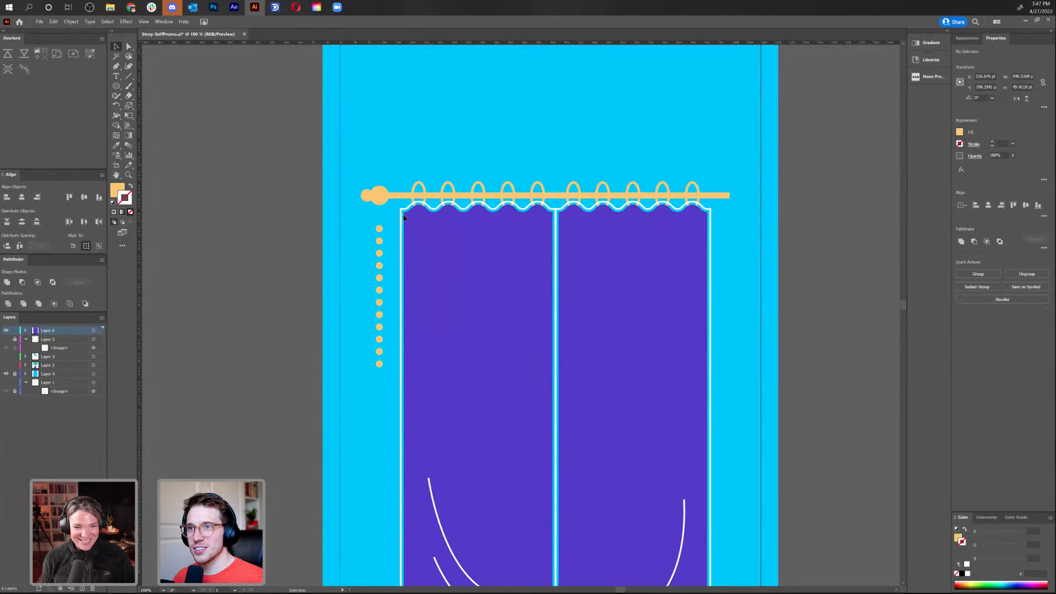
left_click(365, 196)
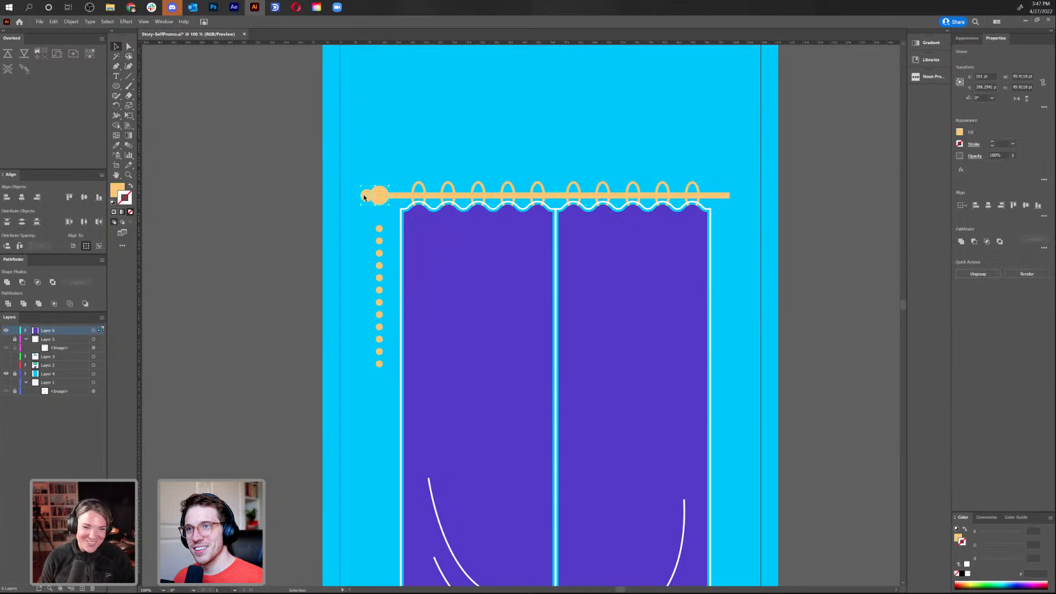
Reflect a copy of the rod's left finial across the vertical axis and place it on the rod's right end
right_click(364, 196)
mouse_move(423, 269)
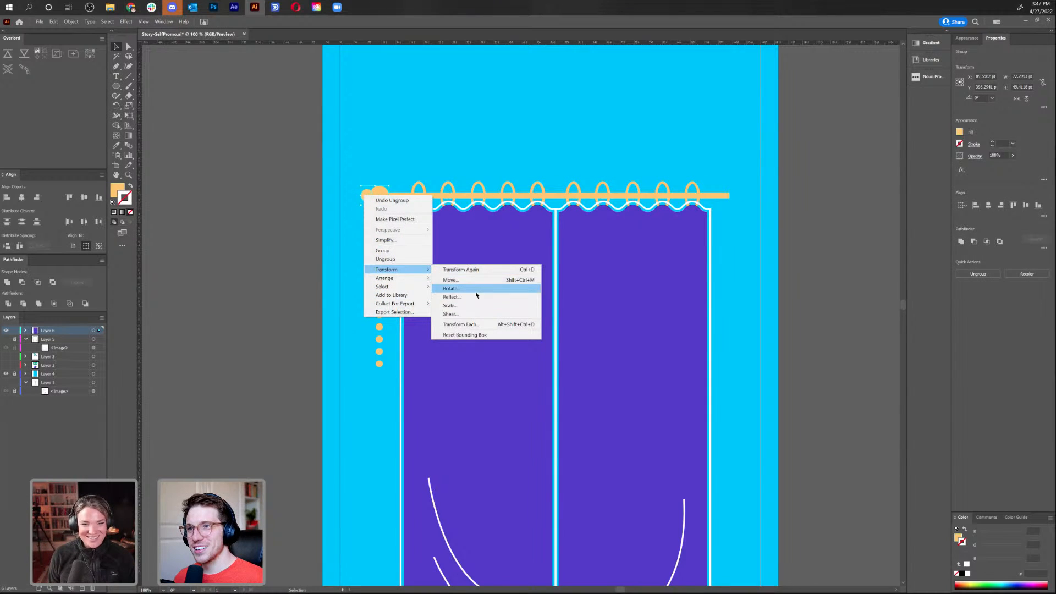
left_click(475, 294)
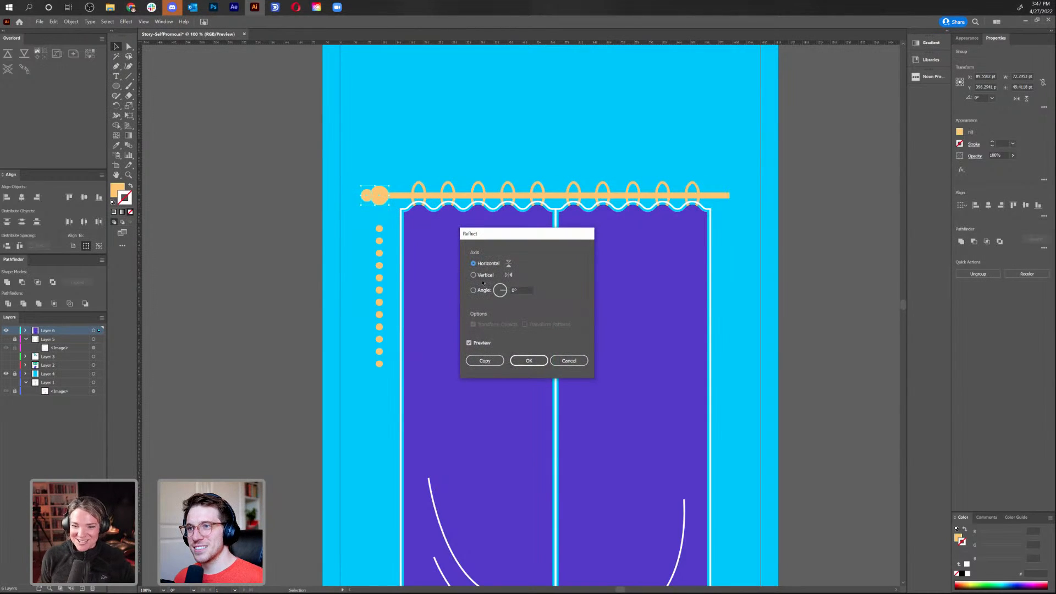
left_click(484, 360)
left_click_drag(371, 199, 724, 220)
Check how the mirrored right finial sits on the curtain rod in outline view, return to preview, and deselect everything
key("ctrl+y")
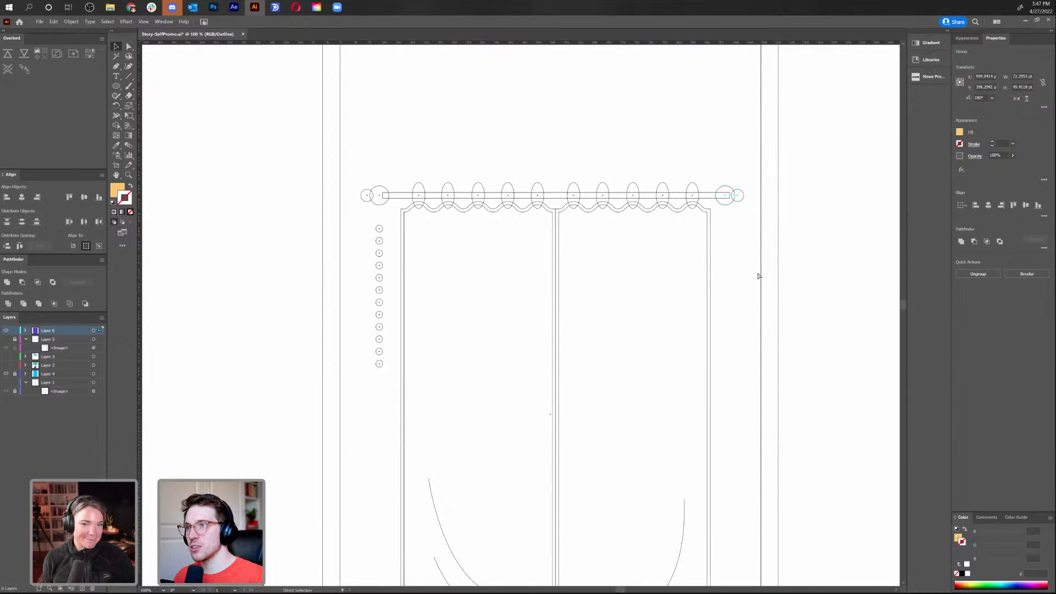
key("ctrl+y")
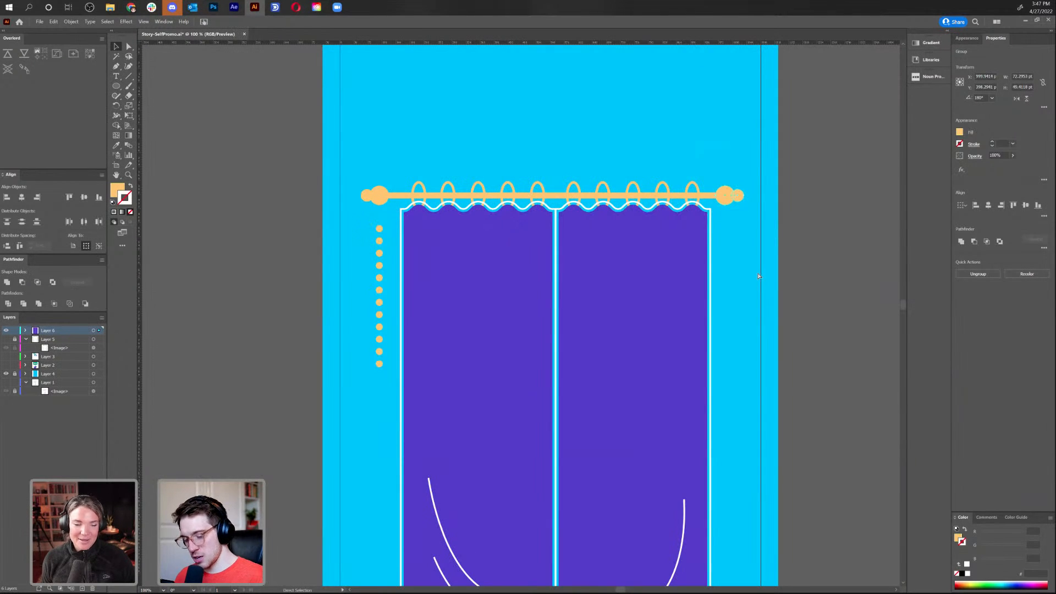
key("ctrl+y")
left_click(759, 276)
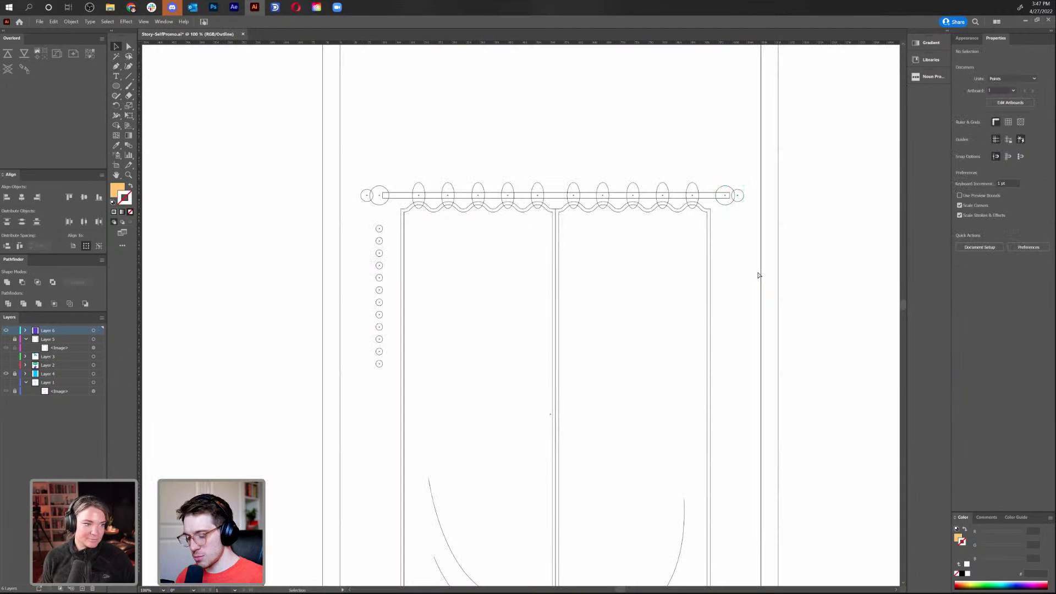
key("ctrl+y")
key("ctrl+minus")
key("ctrl+minus")
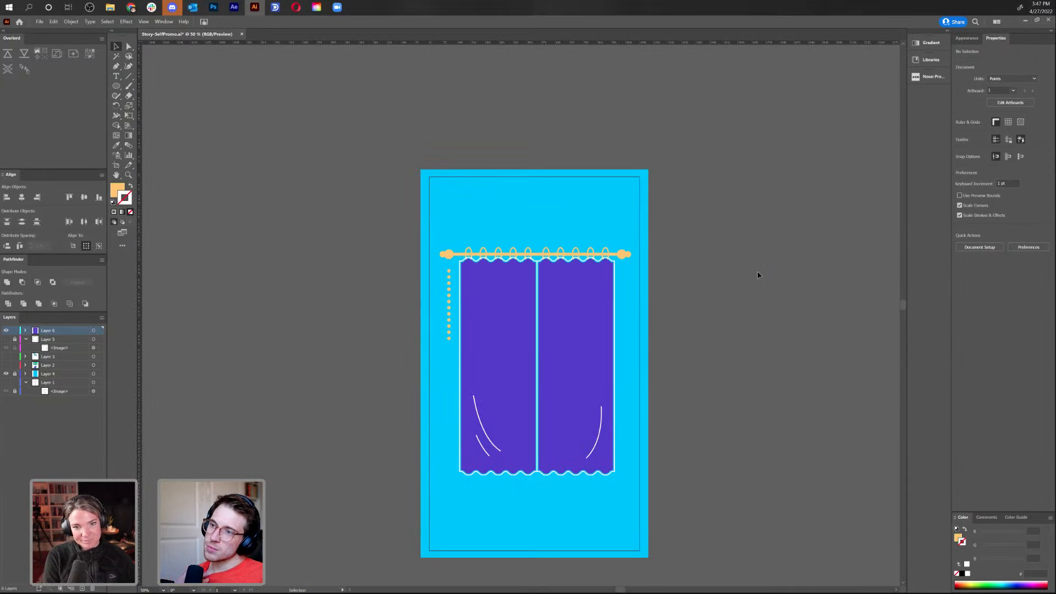
Compare the frame with and without the curtain artwork by toggling the visibility of Layer 6, and check Layer 5
left_click_drag(714, 362, 702, 287)
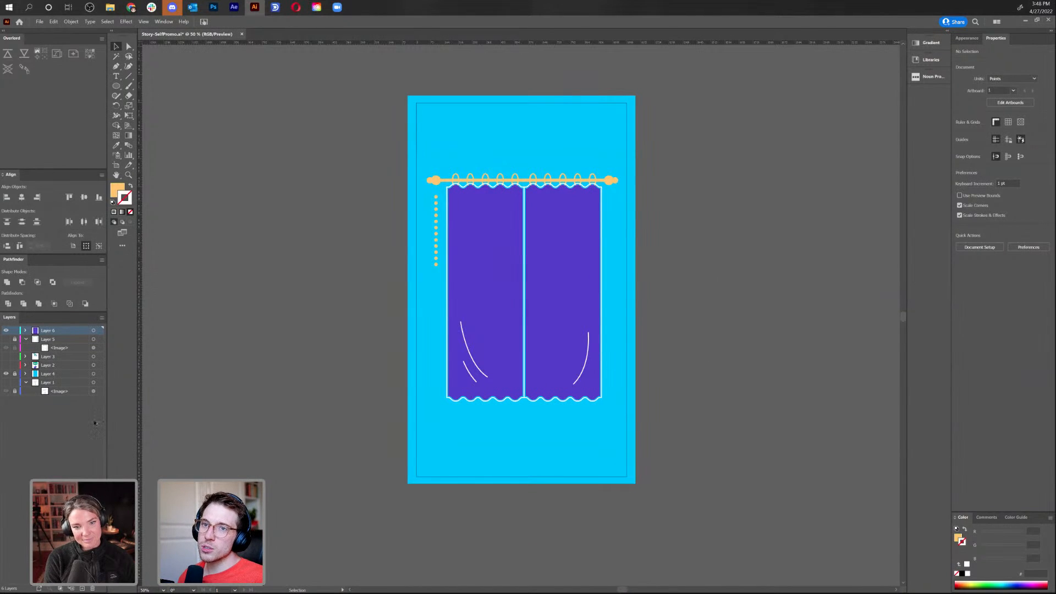
left_click(8, 331)
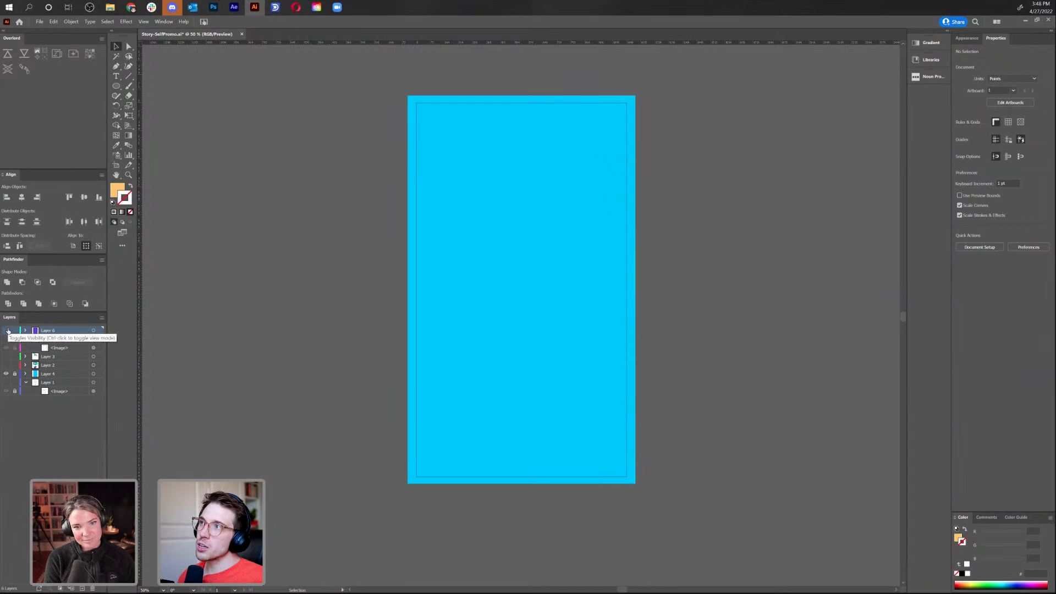
left_click(8, 331)
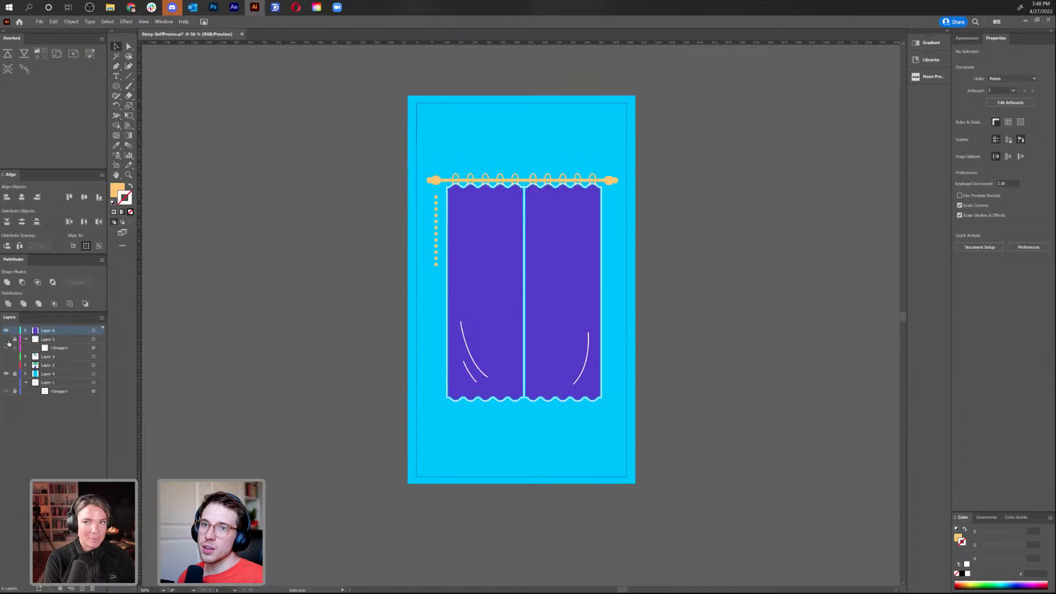
left_click(7, 340)
left_click(6, 340)
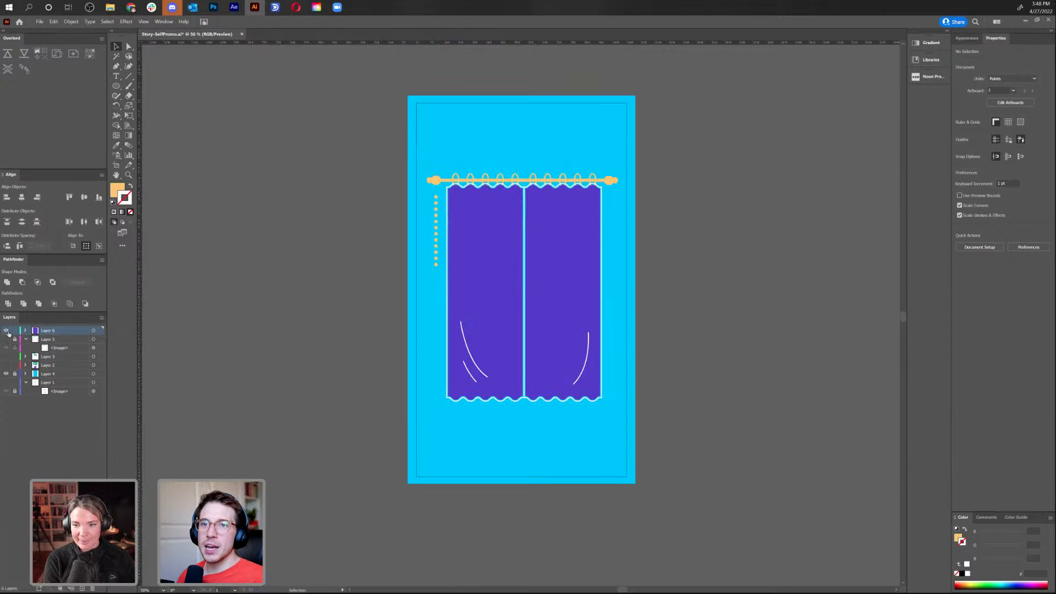
left_click(7, 330)
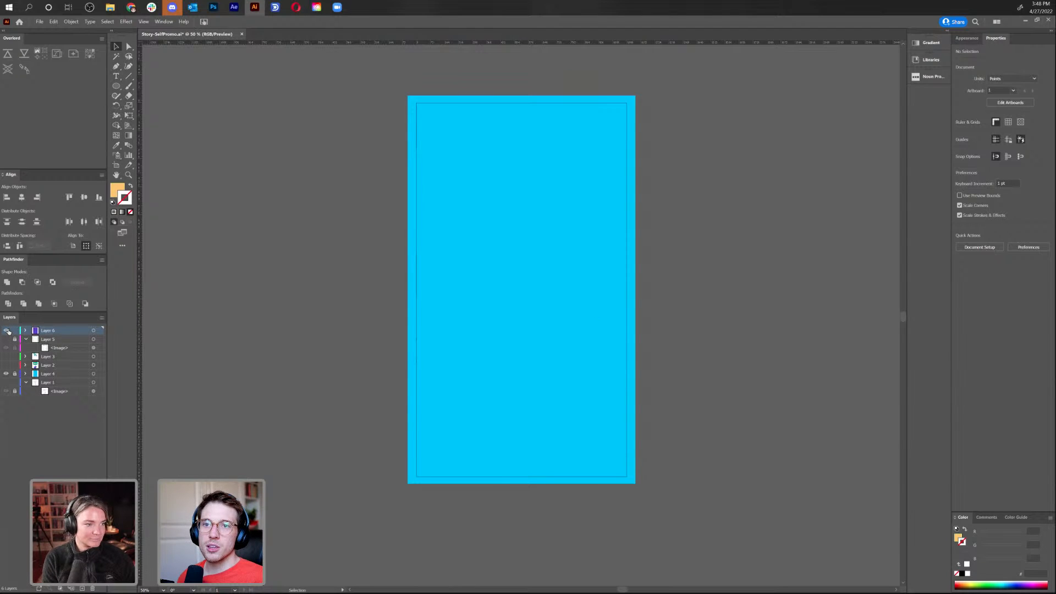
left_click(8, 330)
left_click(14, 339)
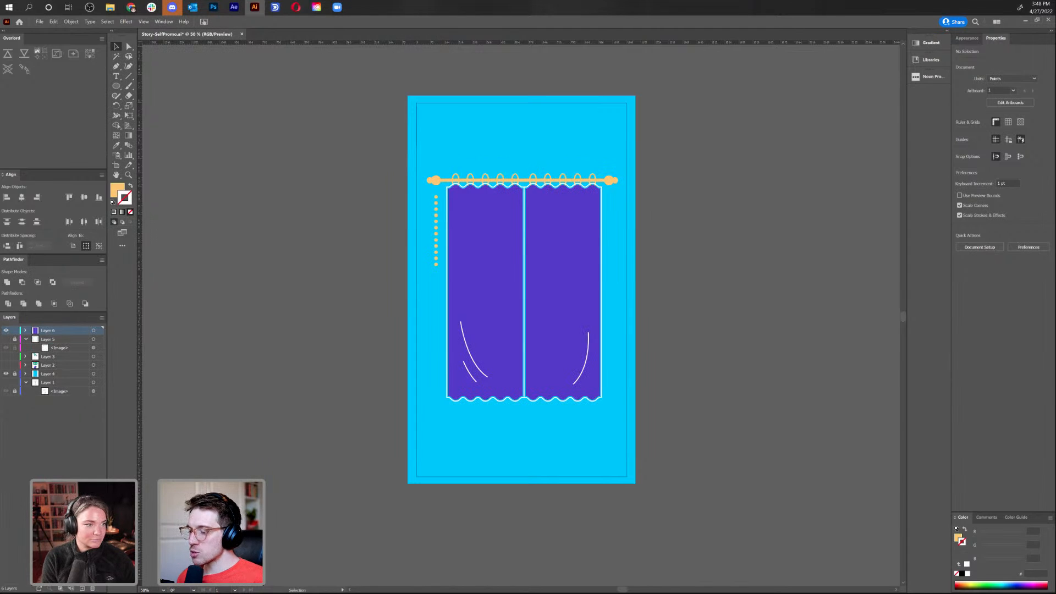
Switch to the storyboard in Photoshop, hide the closed-curtain sketch, and view the picture-frame sketch on Layer 7 and the one on Layer 8
key("alt+Tab")
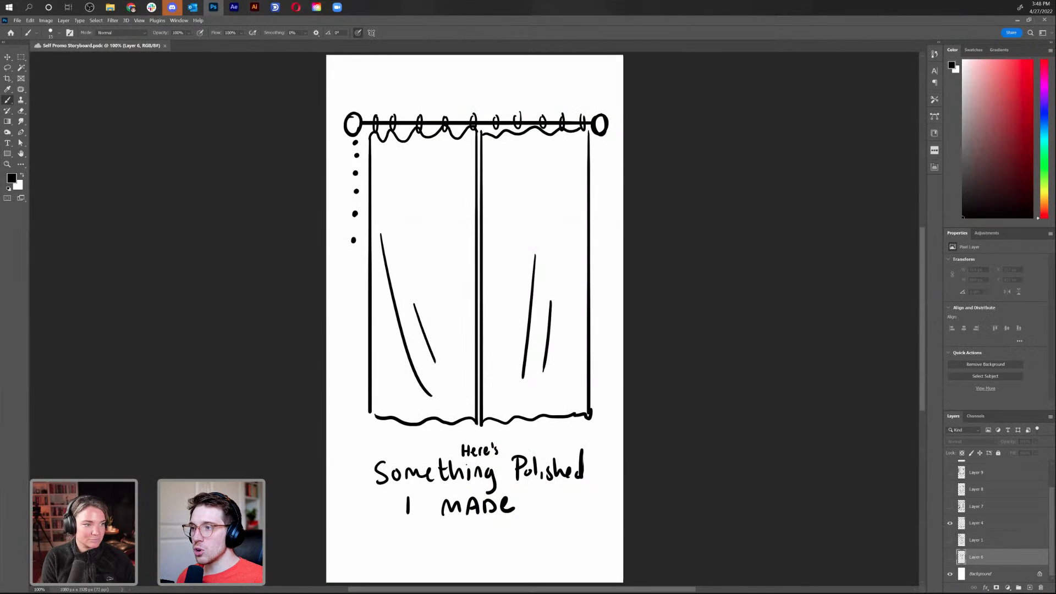
left_click(951, 512)
left_click(949, 506)
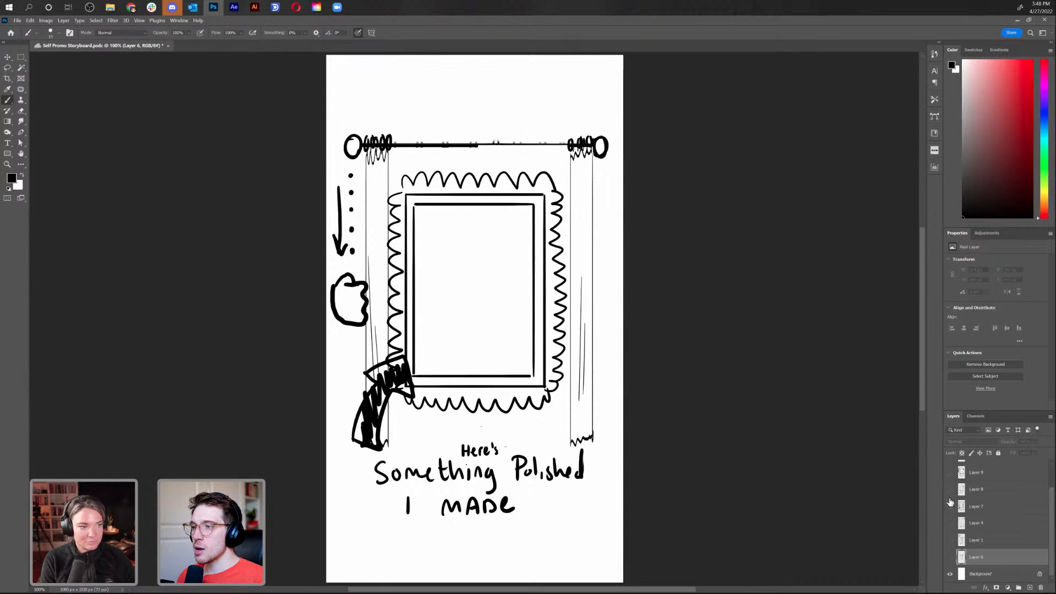
left_click(949, 506)
left_click(950, 489)
left_click(949, 491)
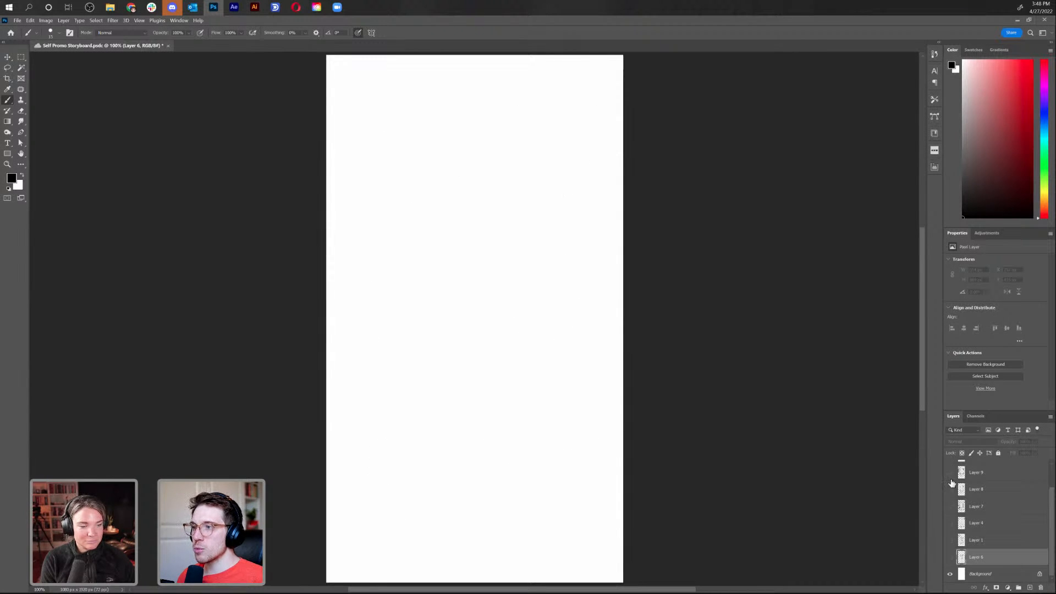
Examine the upcoming storyboard sketches on Layers 8, 9, 5 and 10, from the unfinished sketchbook to the dollar bill
left_click(950, 489)
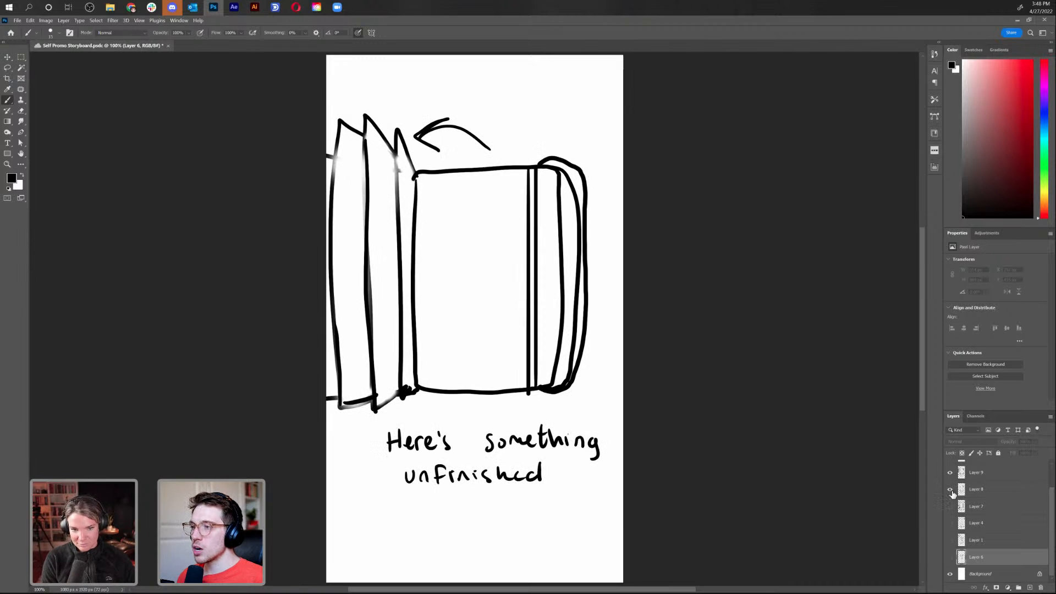
left_click(950, 473)
scroll(951, 476, "up", 1)
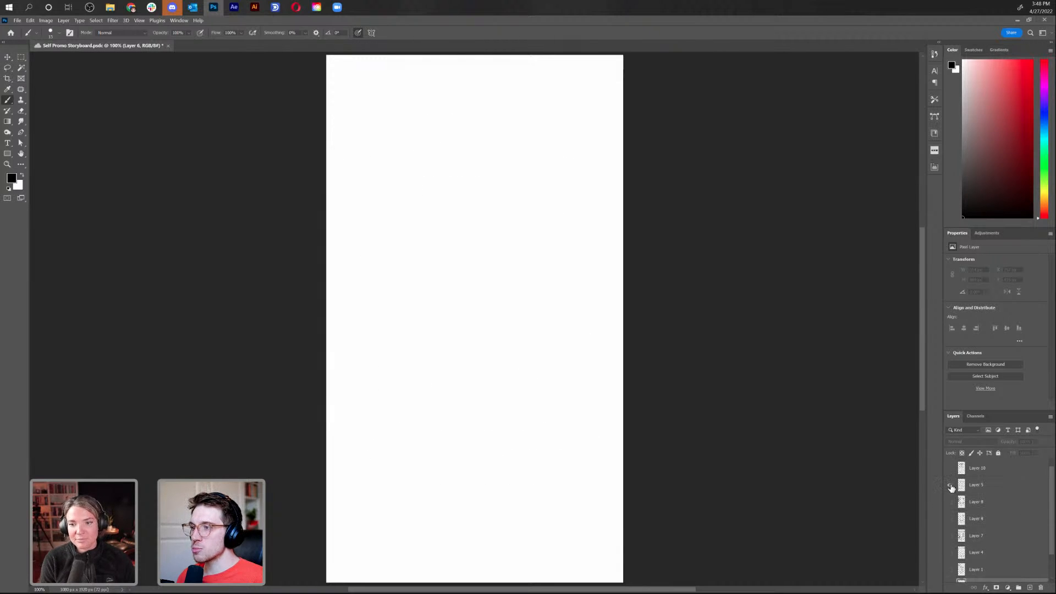
left_click(951, 486)
left_click(950, 485)
left_click(950, 470)
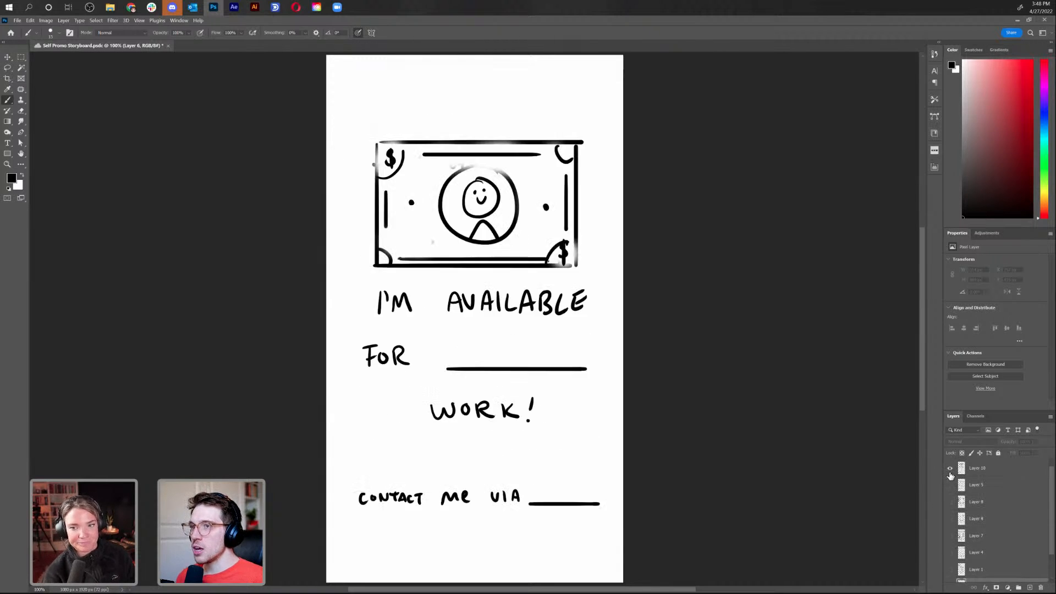
left_click(950, 474)
Go back through the sketches on Layers 5 and 9 and show the picture-frame and sketchbook sketches on Layers 7 and 8
left_click(951, 485)
left_click(951, 486)
left_click(950, 501)
left_click(950, 501)
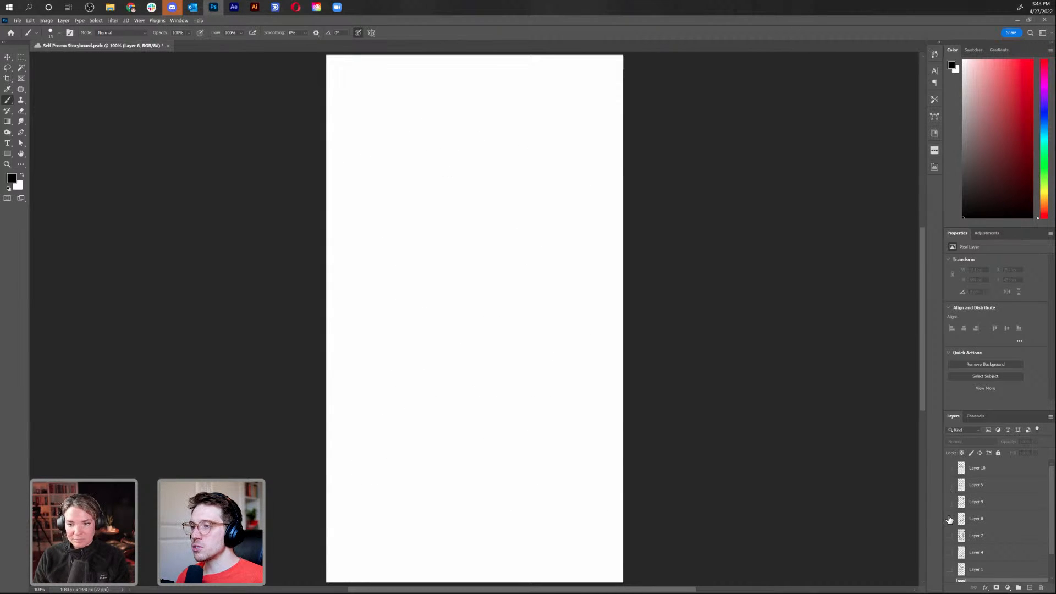
scroll(949, 523, "down", 1)
left_click(950, 520)
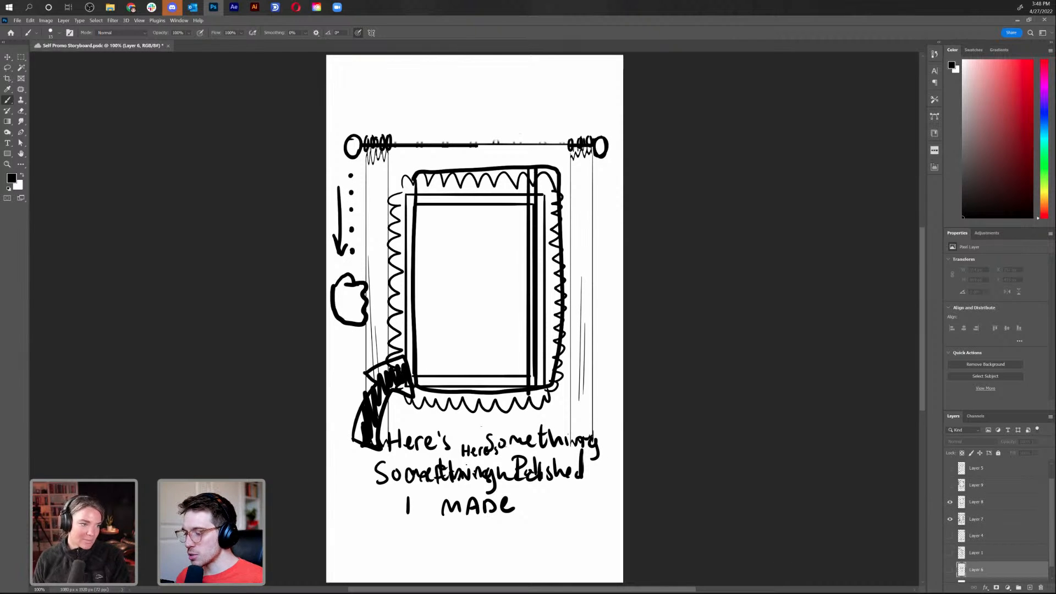
Switch to Illustrator, hide Layer 6 with the curtains, and add a new layer above it
key("alt+Tab")
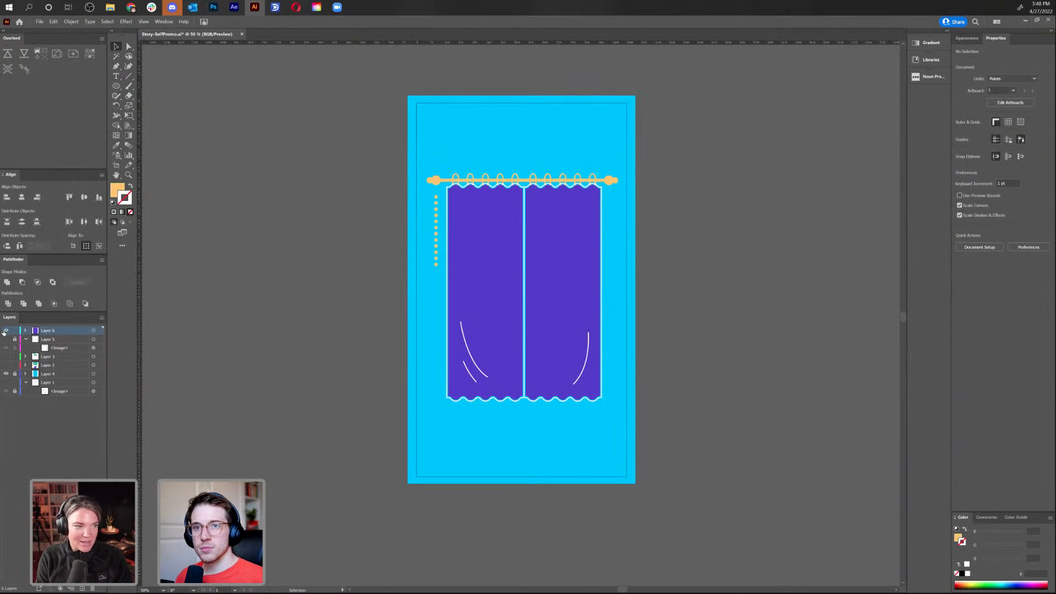
left_click(6, 330)
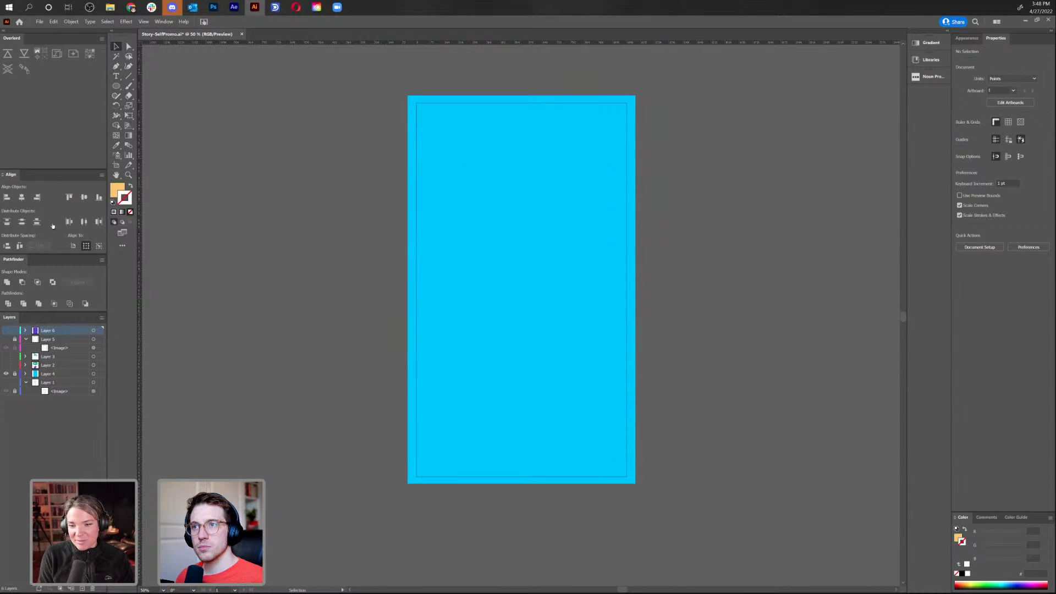
left_click_drag(115, 87, 148, 85)
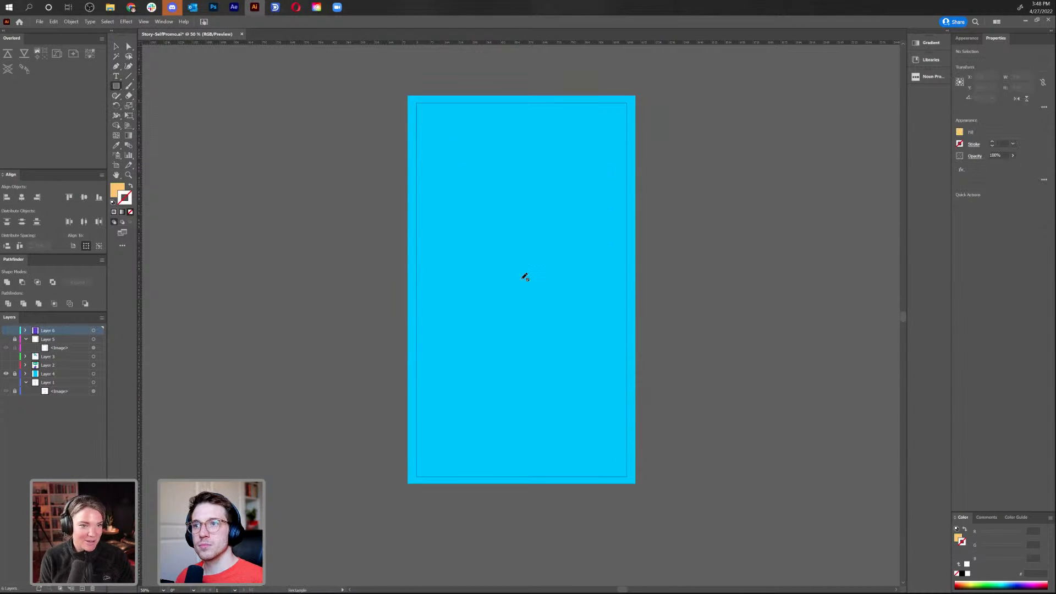
key("ctrl+l")
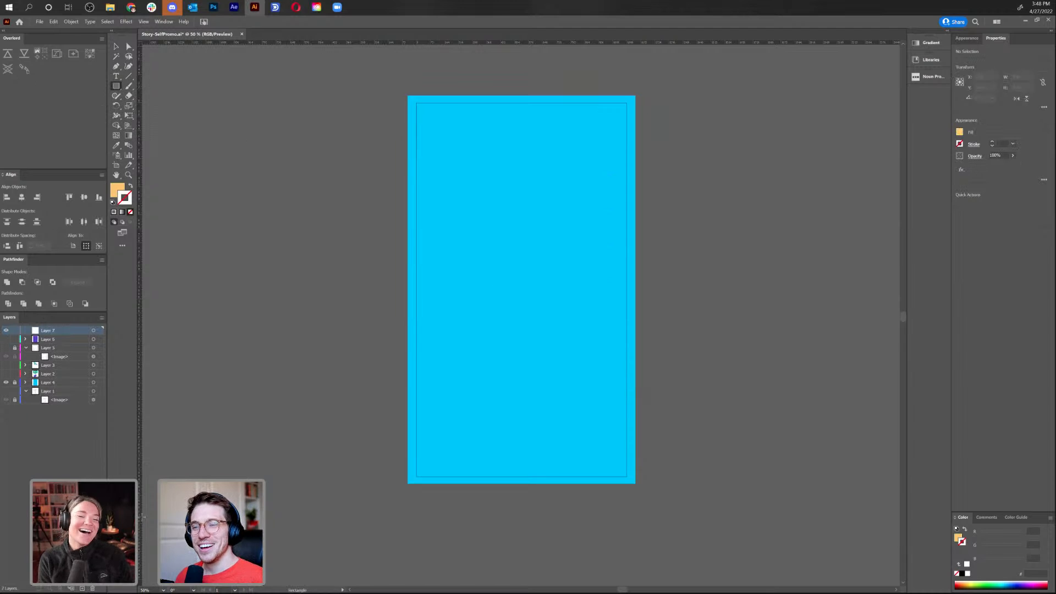
Draw an orange rectangle about 635 by 878 pt from the centre outward, in the upper middle of the artboard
left_click_drag(521, 269, 583, 356)
key("v")
key("a")
left_click(546, 299)
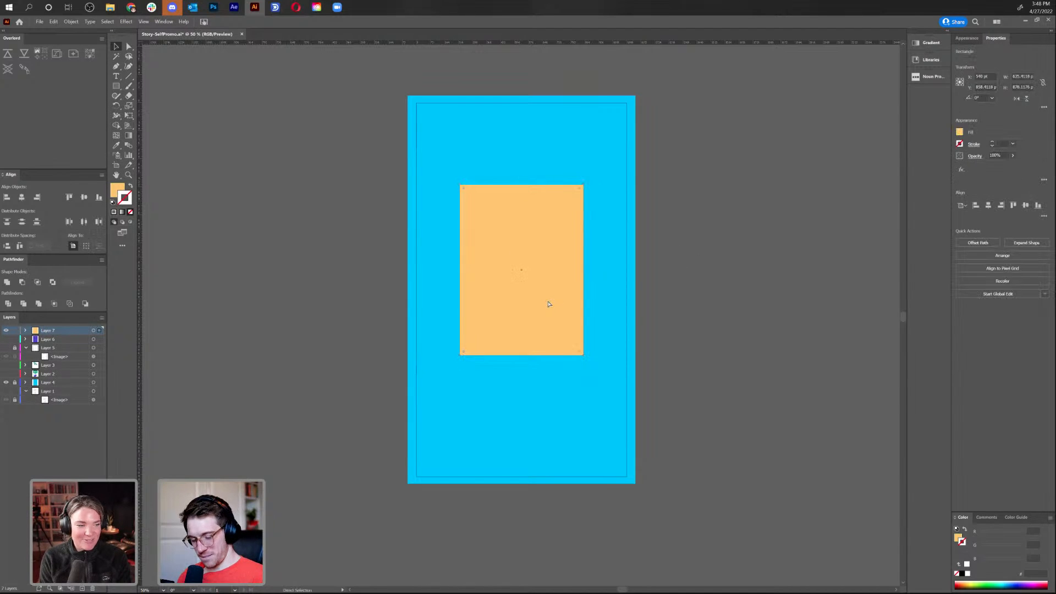
right_click(609, 272)
left_click(502, 219)
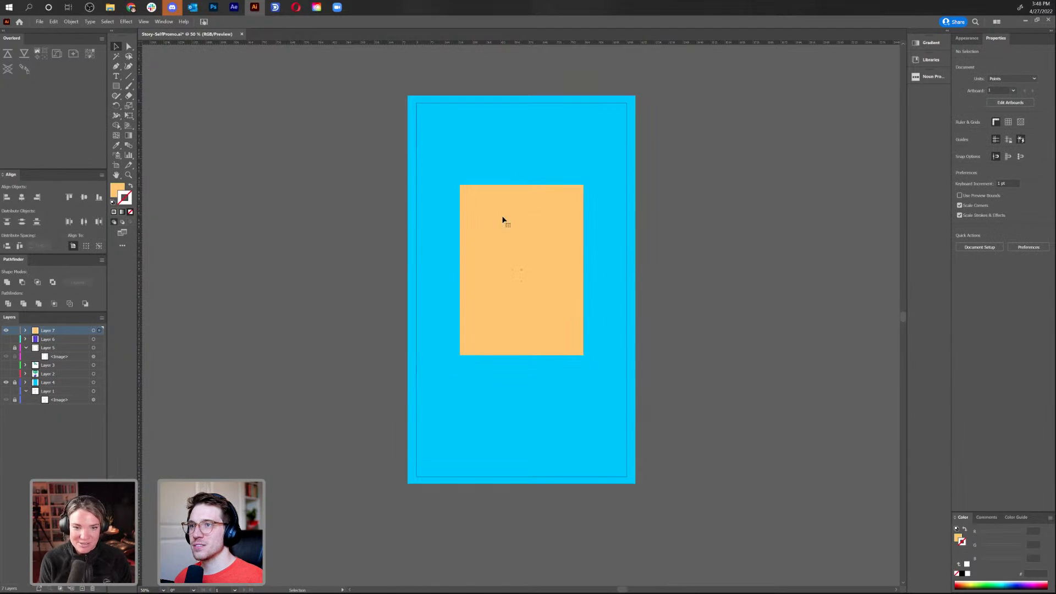
left_click(55, 22)
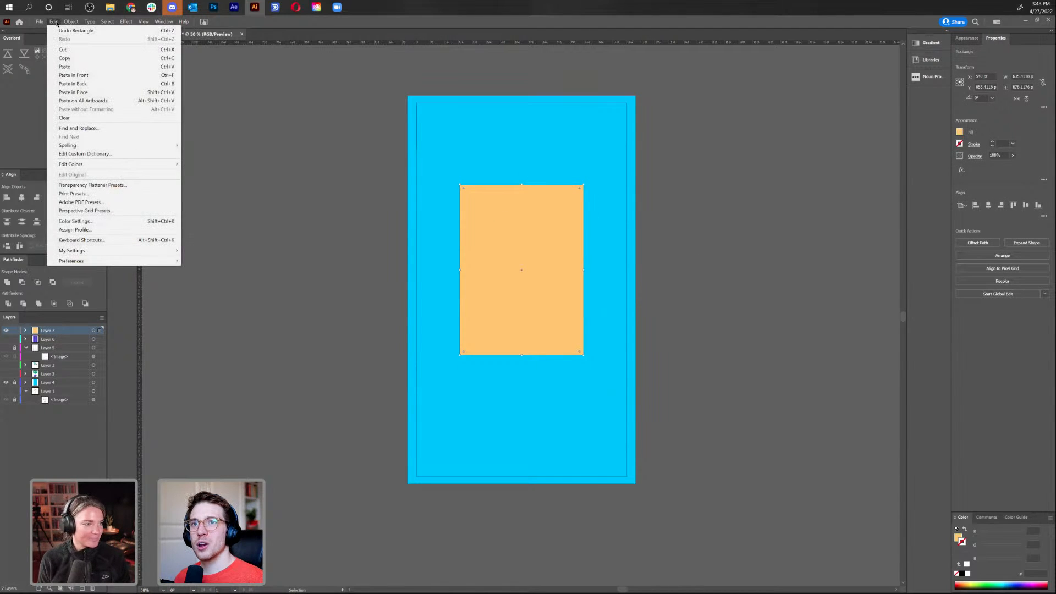
left_click(333, 137)
Draw a small square about 50 pt wide outside the rectangle's upper-left corner and fully round its two outer corners
key("ctrl+1")
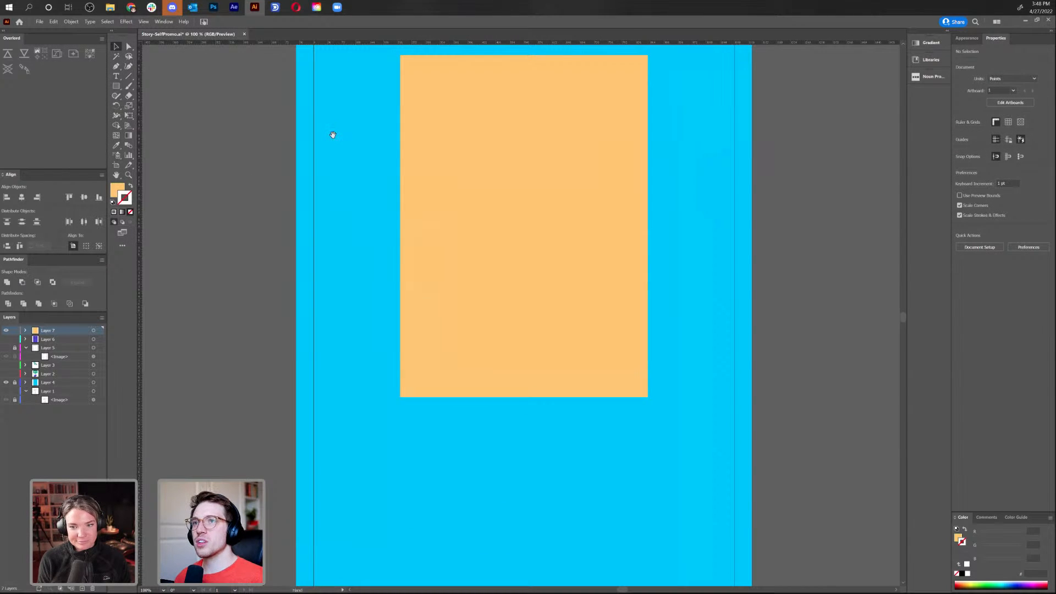
left_click_drag(245, 52, 280, 133)
left_click_drag(447, 144, 416, 154)
key("a")
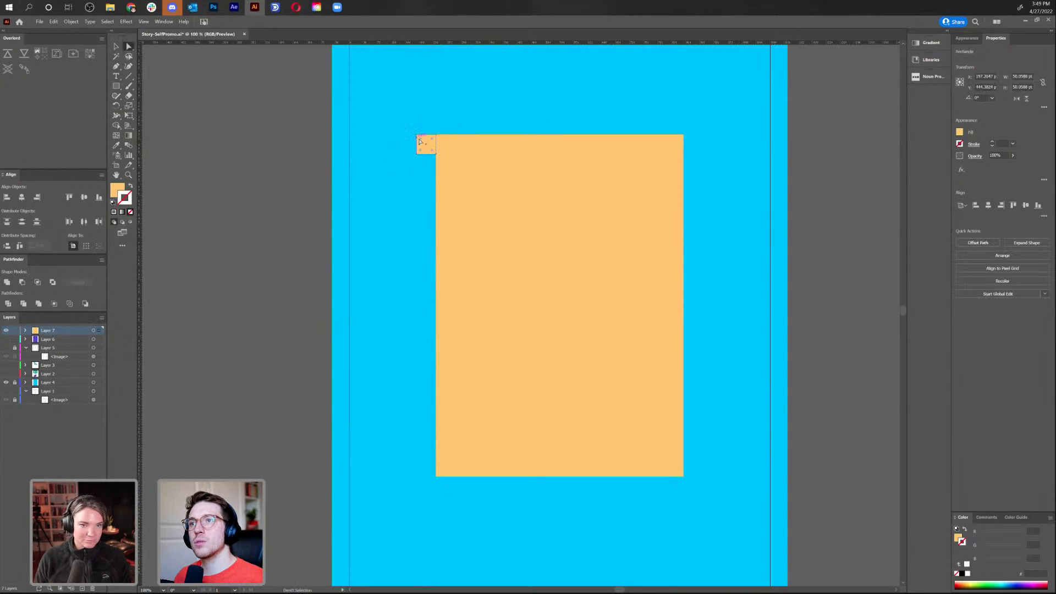
left_click(417, 138)
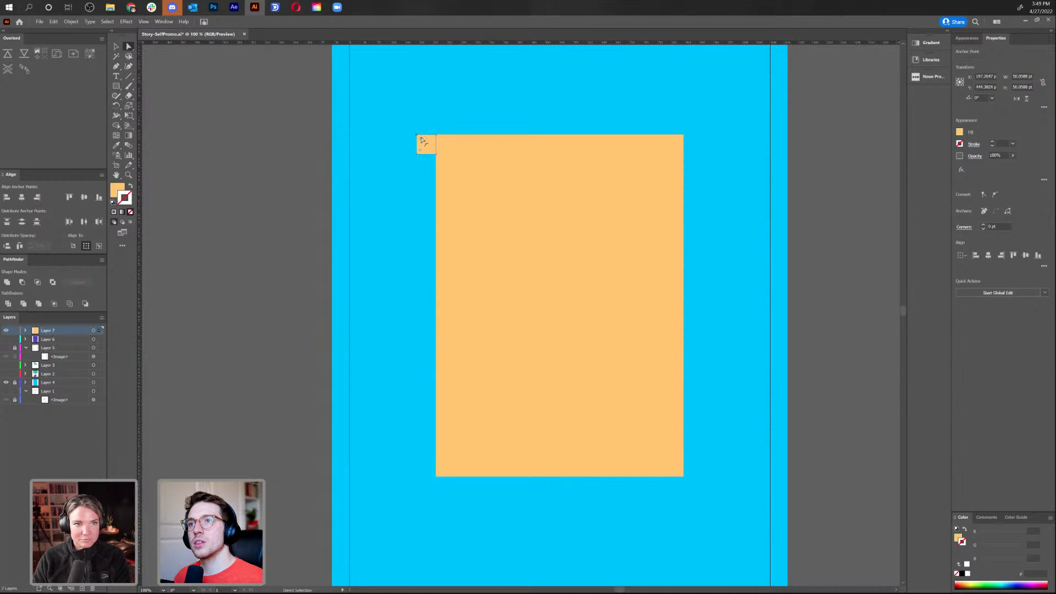
left_click_drag(433, 149, 438, 152)
left_click(434, 107)
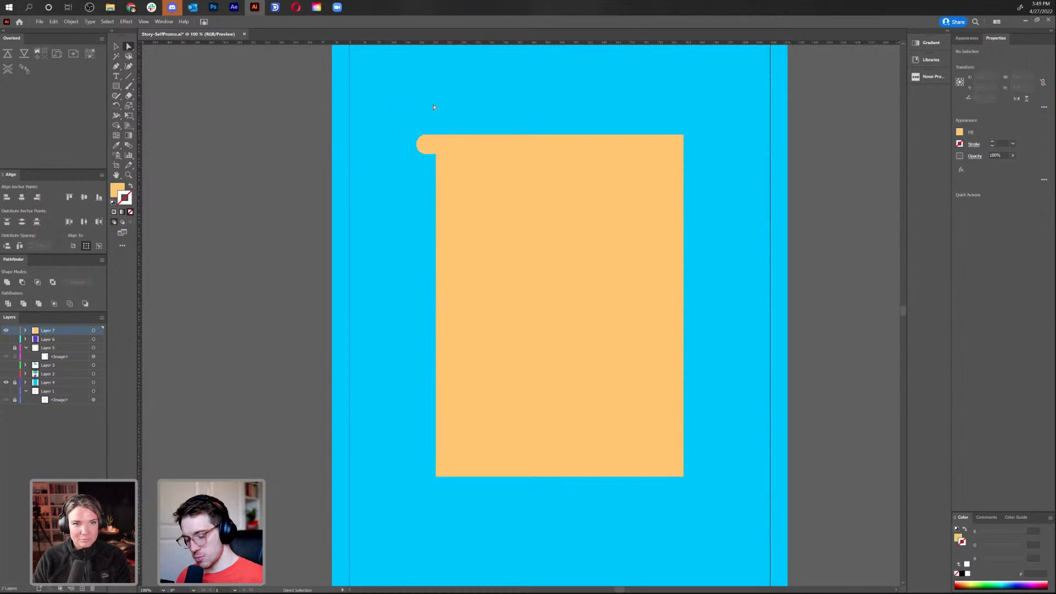
key("v")
left_click_drag(404, 145, 405, 145)
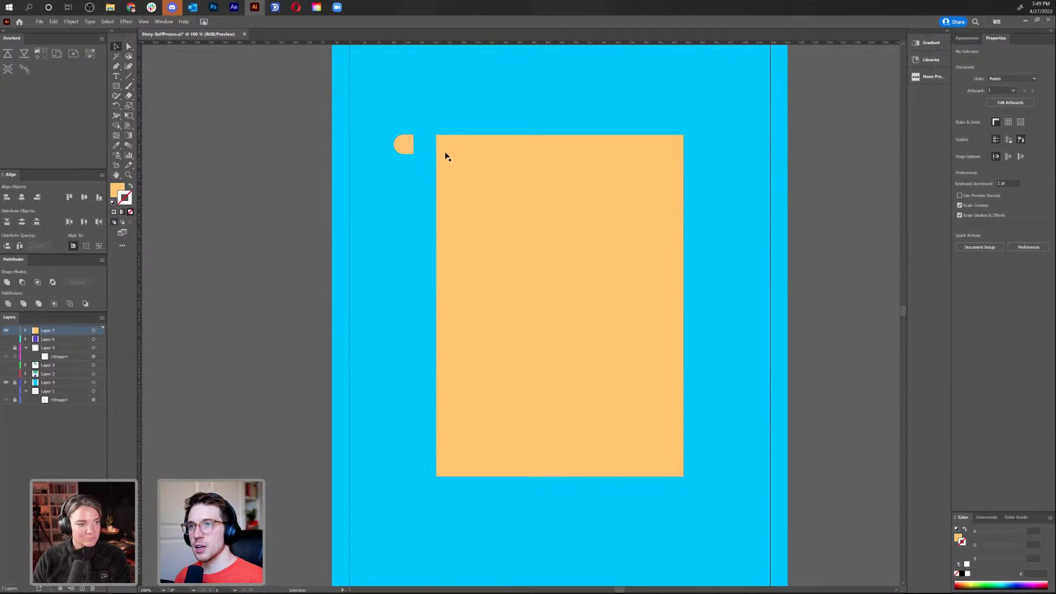
left_click_drag(406, 144, 444, 151)
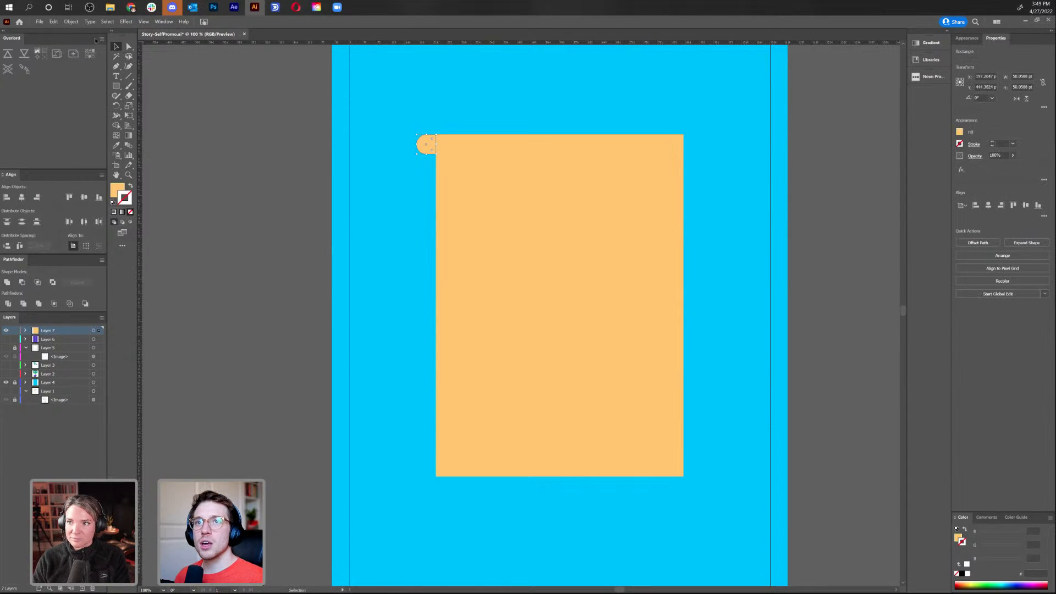
Turn the small rounded tab into a grid repeat
left_click(71, 21)
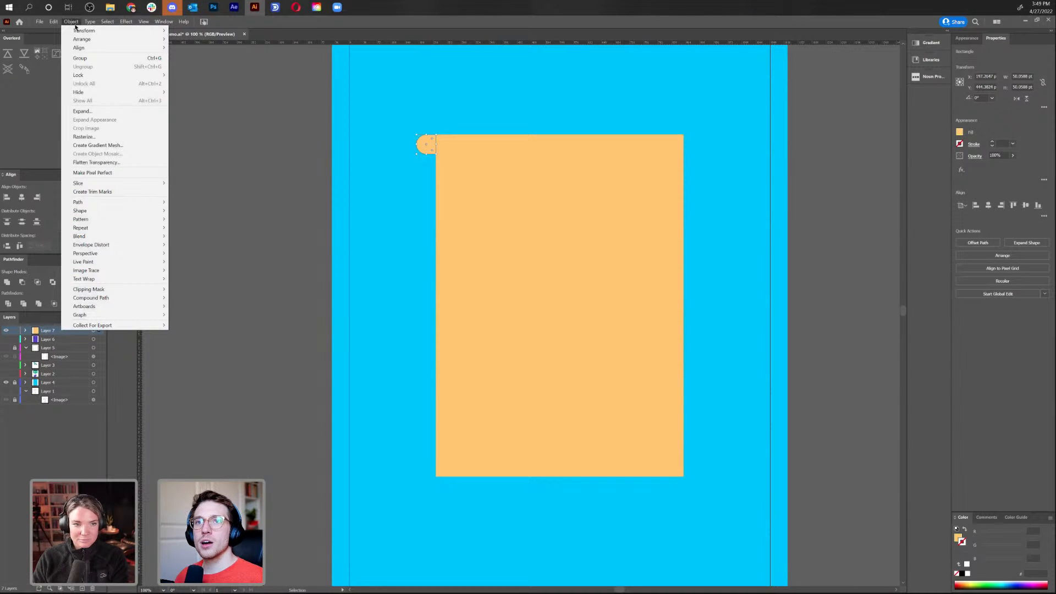
mouse_move(151, 227)
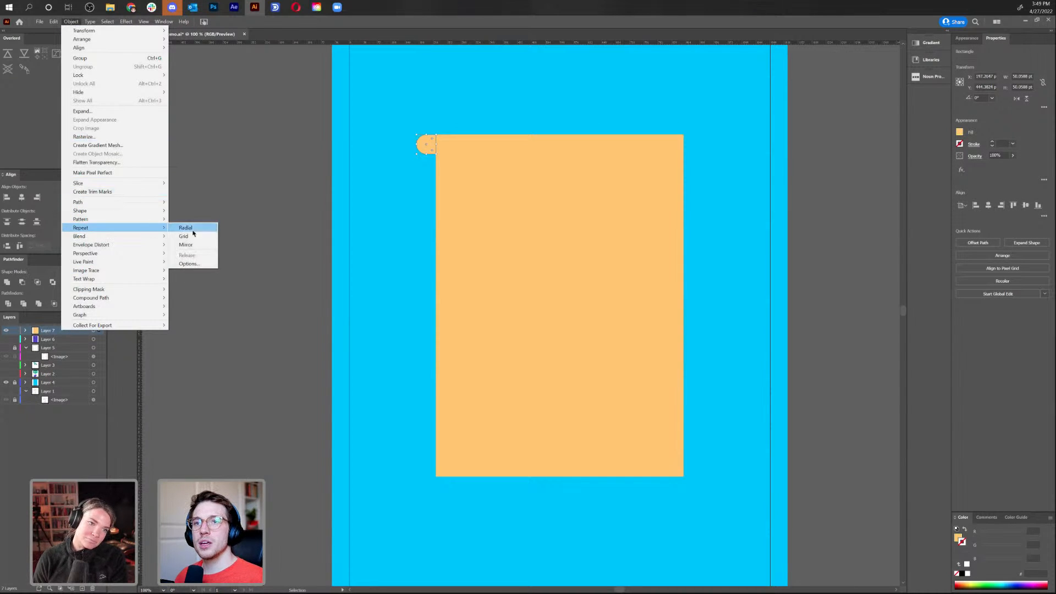
left_click(187, 236)
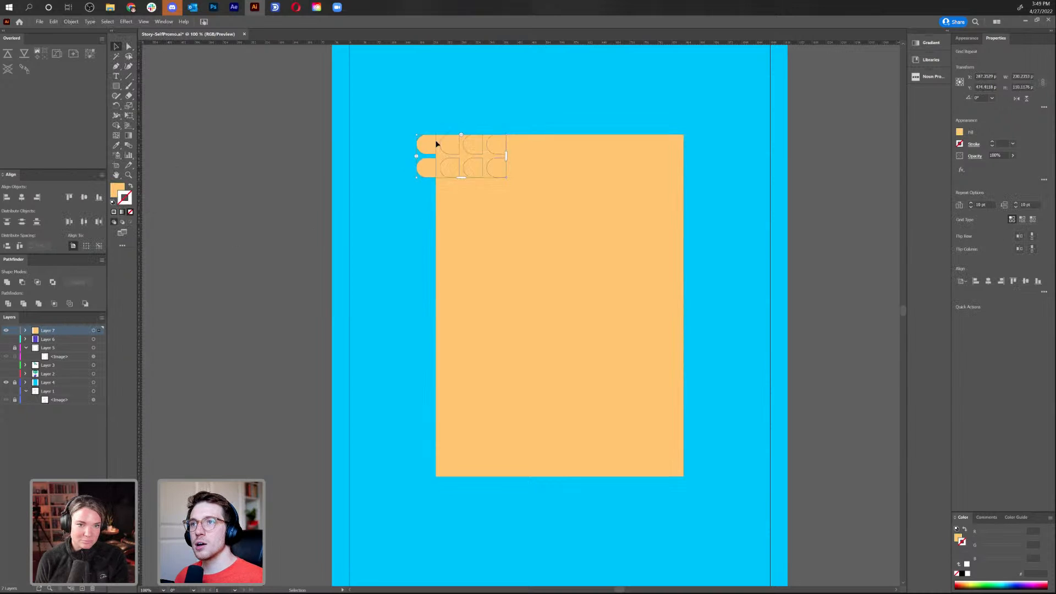
key("ctrl+equal")
key("ctrl+equal")
key("ctrl+equal")
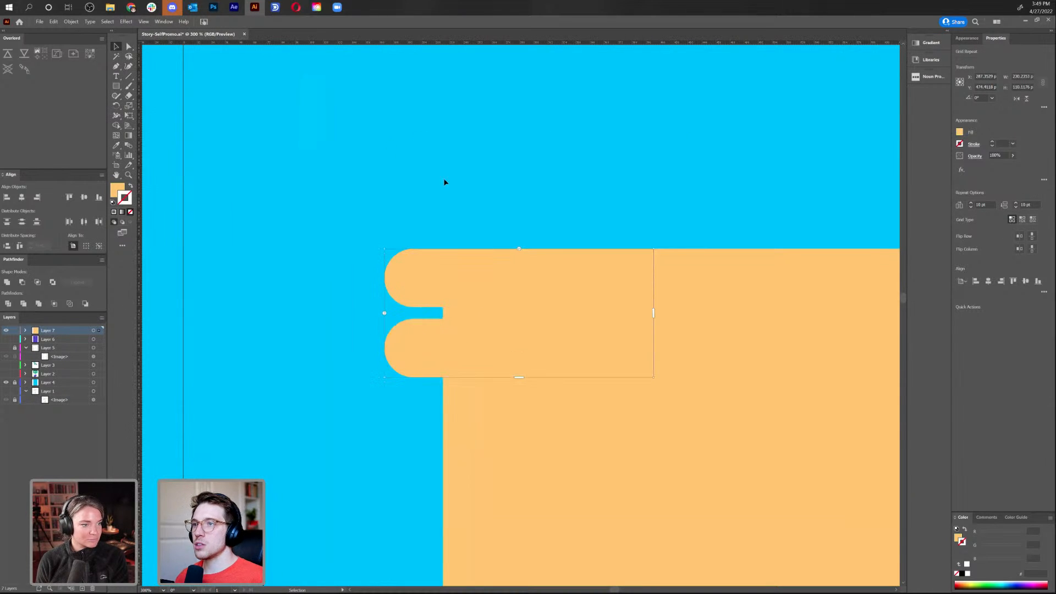
Expand Layer 7 and hide the large rectangle so that only the grid repeat shows
left_click_drag(679, 275, 653, 242)
left_click(653, 242)
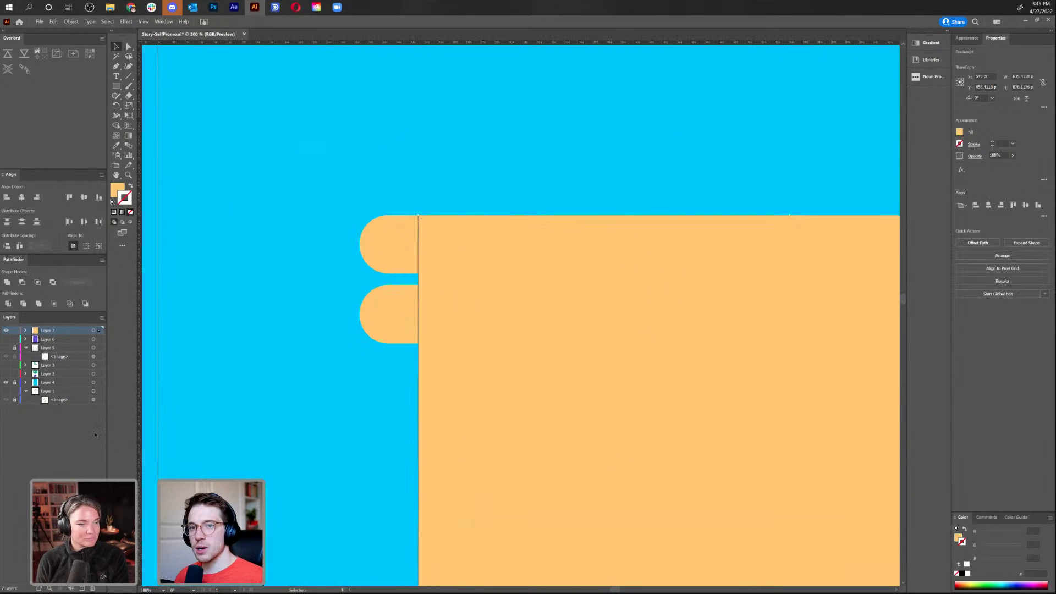
left_click(25, 331)
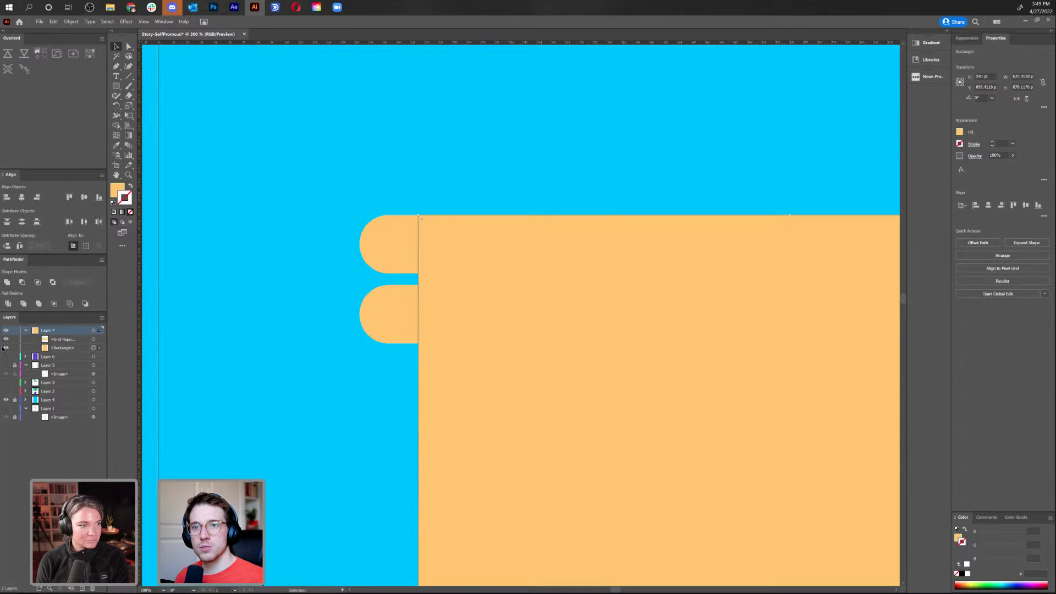
left_click(6, 348)
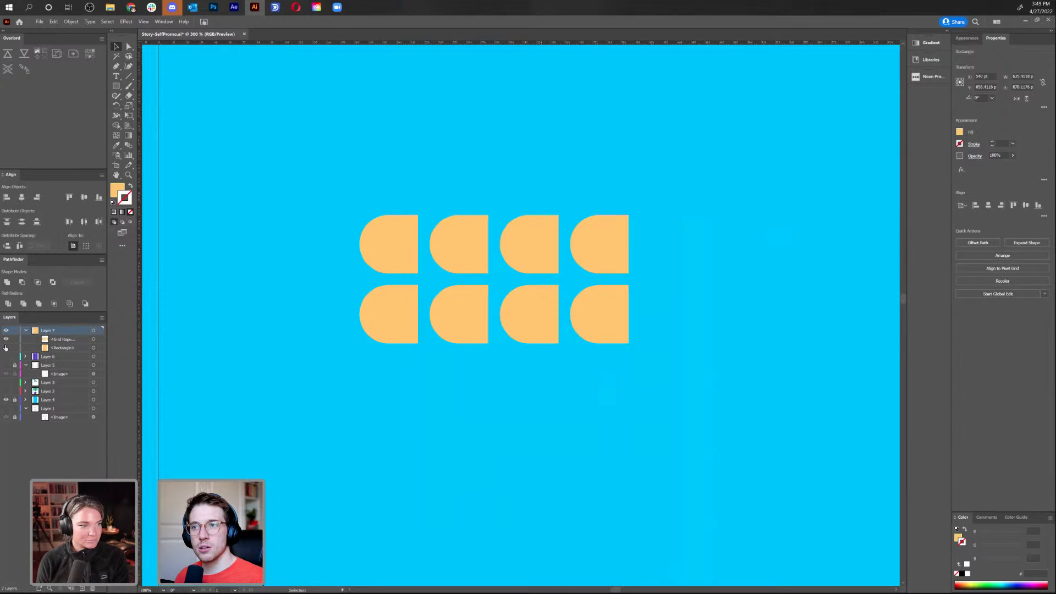
Try out the grid repeat's extent and spacing handles
left_click(569, 310)
left_click_drag(628, 280, 839, 279)
left_click_drag(700, 282, 629, 295)
mouse_move(494, 344)
left_mouse_down()
mouse_move(500, 445)
mouse_move(494, 344)
left_mouse_up()
mouse_move(493, 214)
left_mouse_down()
mouse_move(461, 216)
mouse_move(546, 224)
mouse_move(478, 221)
mouse_move(498, 224)
left_mouse_up()
mouse_move(358, 277)
left_mouse_down()
mouse_move(361, 238)
mouse_move(359, 278)
left_mouse_up()
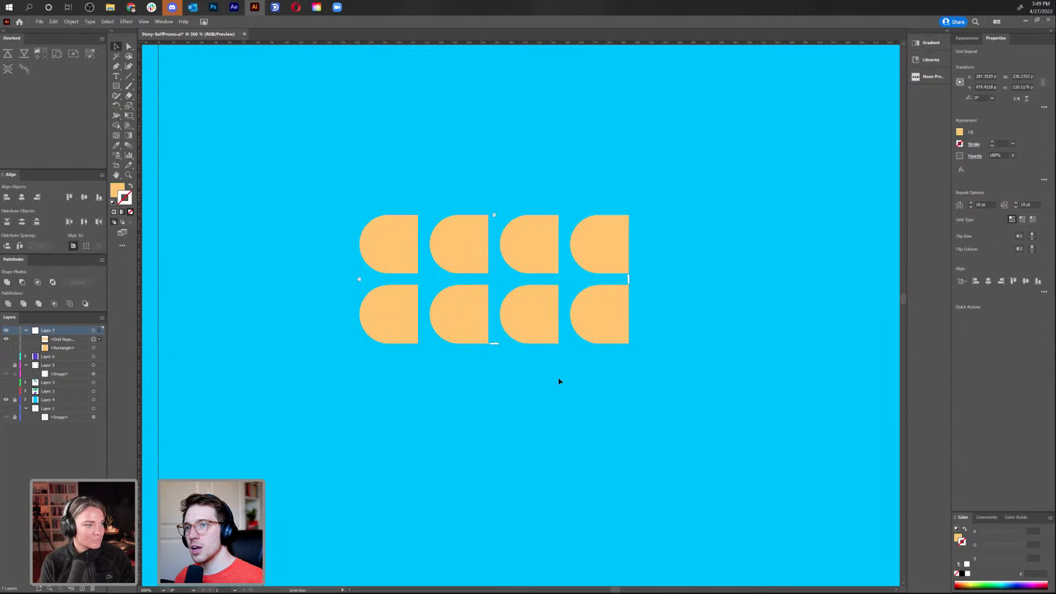
Trim the grid repeat to a single column of tabs meeting the rectangle's edge, and show the large rectangle again
left_click(554, 397)
key("ctrl+1")
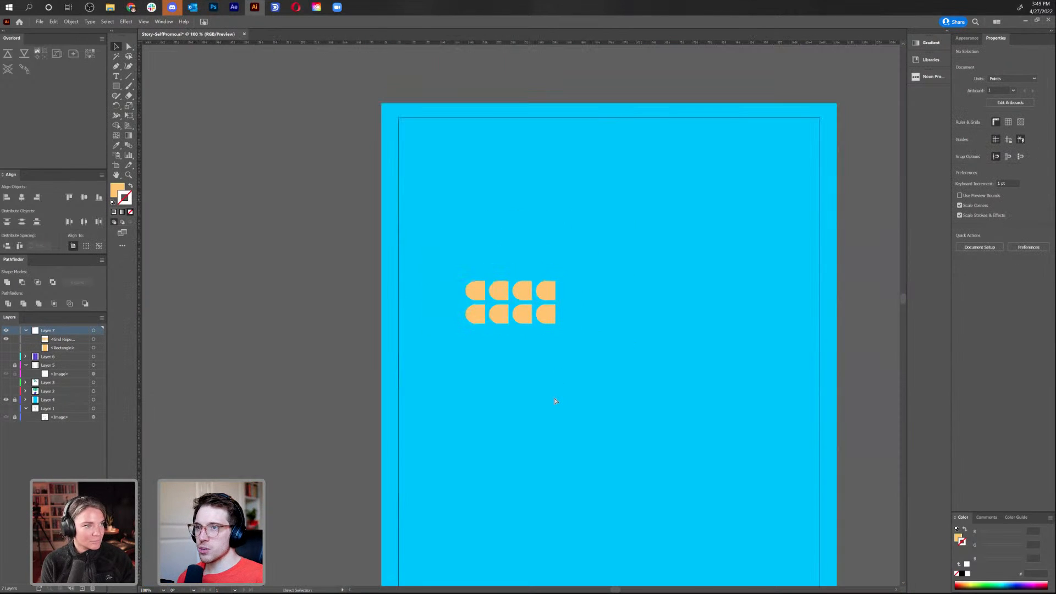
left_click(517, 321)
left_click_drag(557, 317, 484, 317)
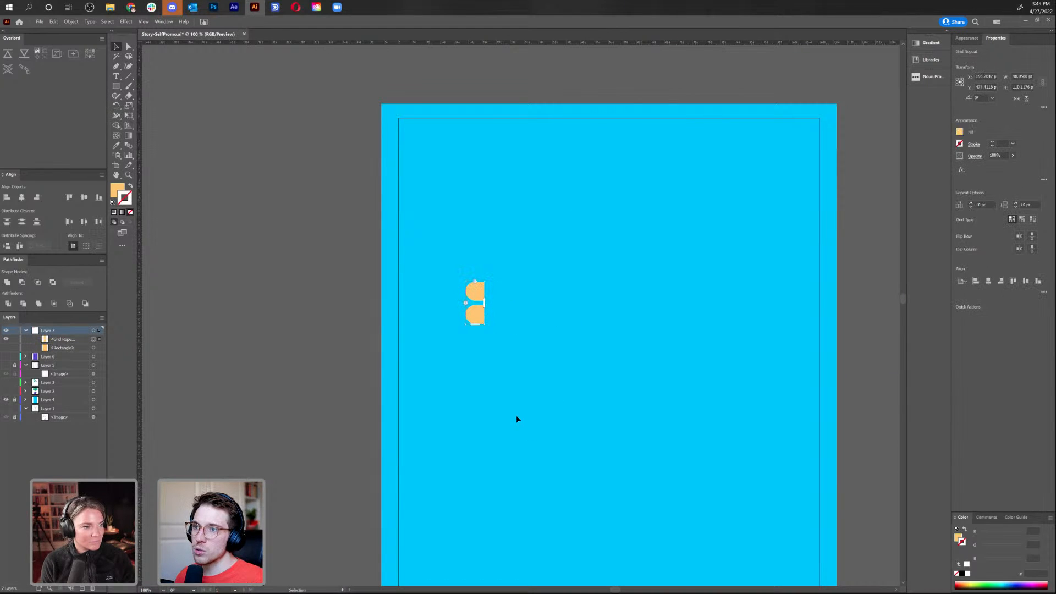
left_click(6, 347)
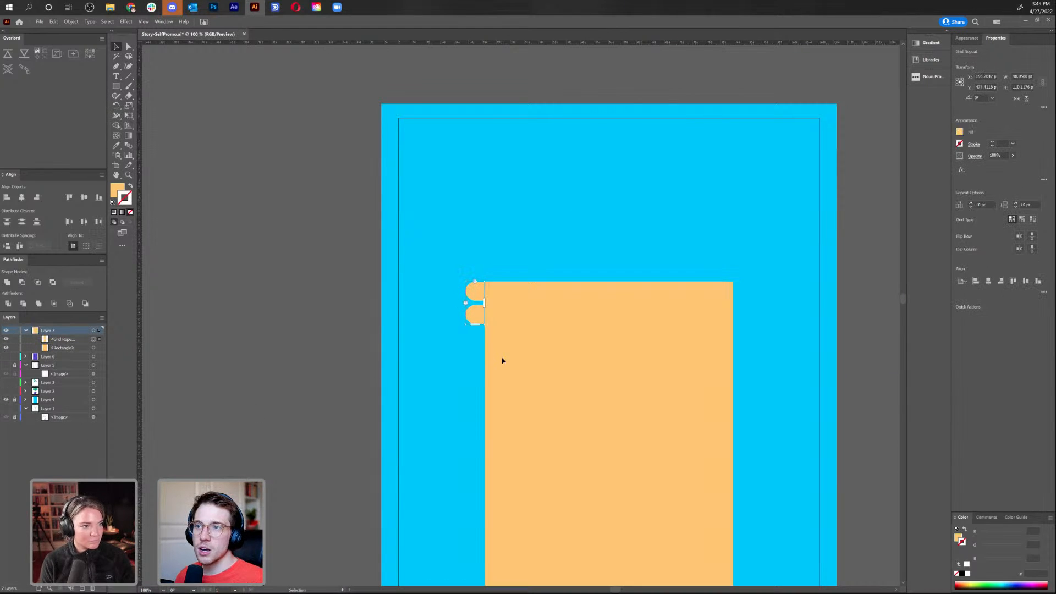
left_click_drag(483, 302, 485, 303)
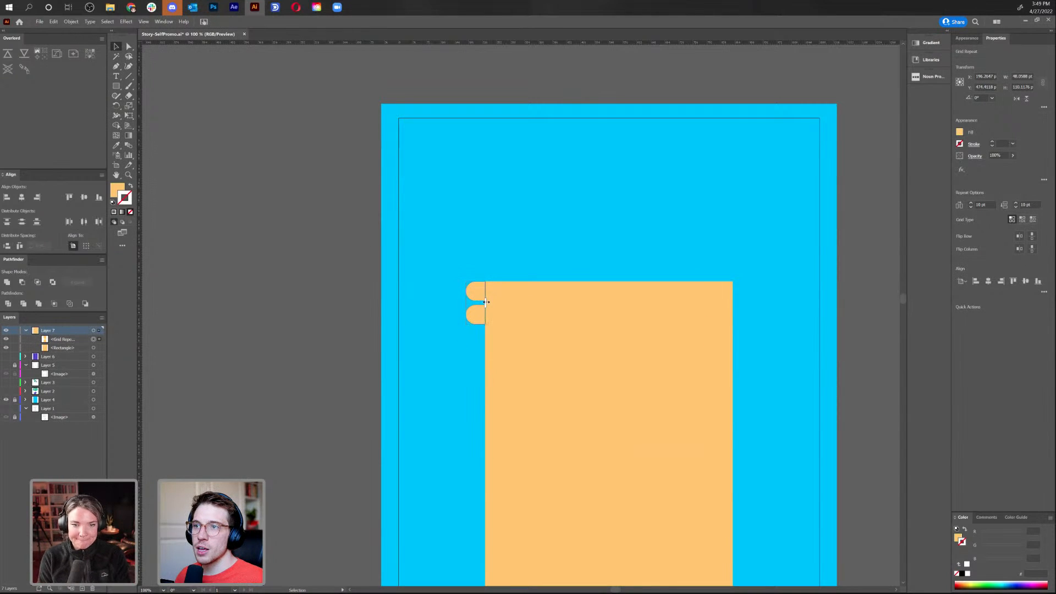
Close the vertical gap between the tabs to about 0 pt and extend the column down to the rectangle's lower edge
scroll(463, 325, "up", 4)
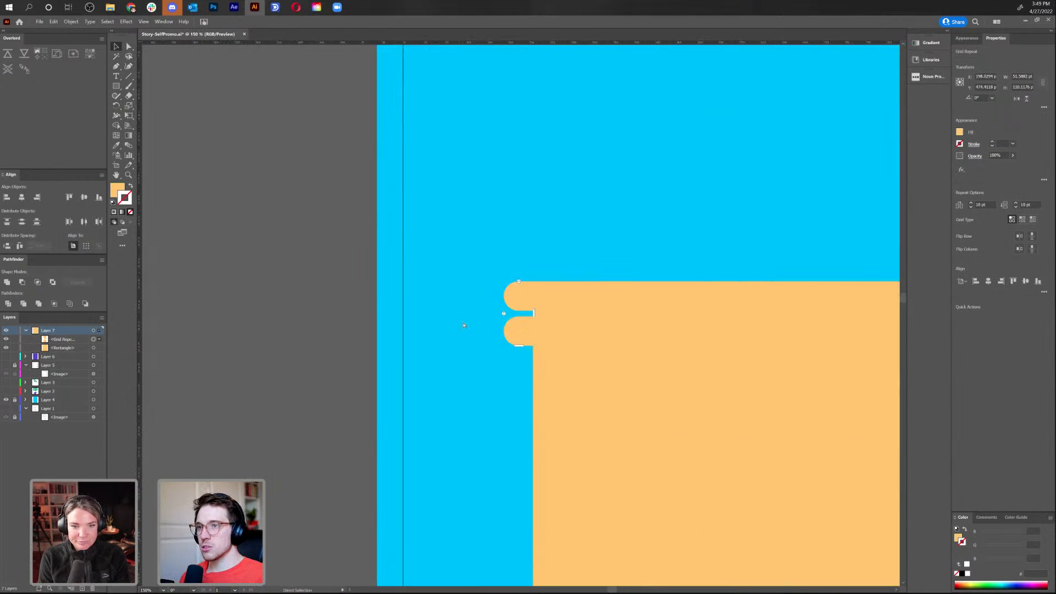
left_click_drag(478, 315, 486, 295)
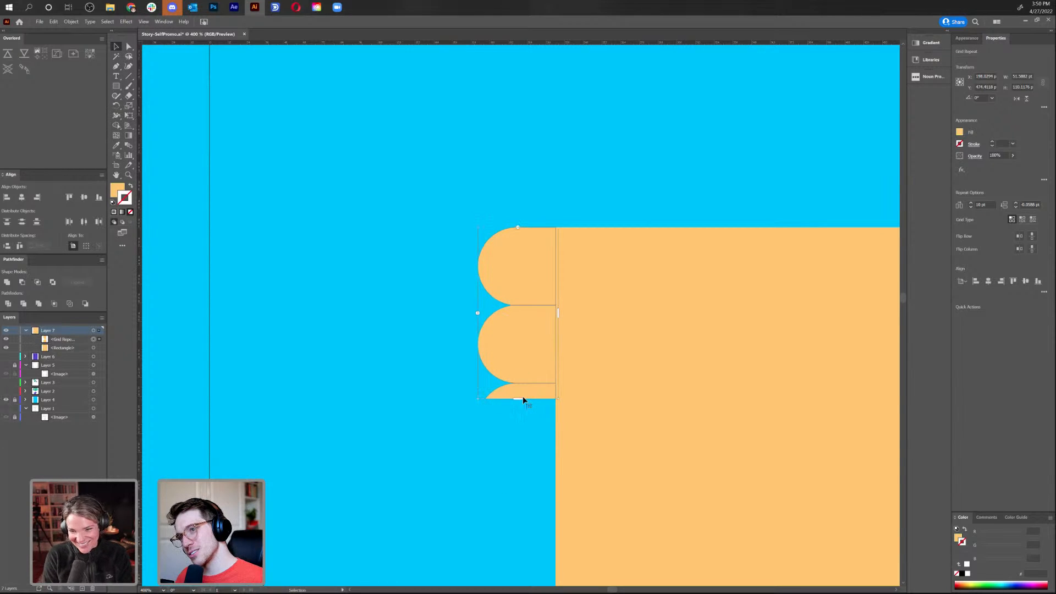
left_click_drag(520, 399, 520, 521)
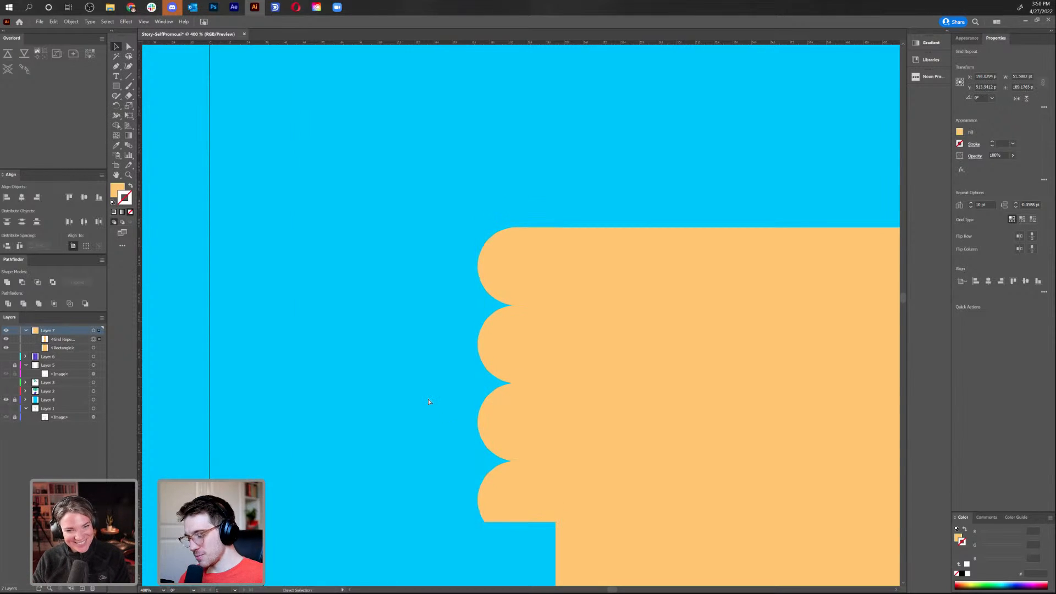
key("ctrl+minus")
key("ctrl+minus")
key("ctrl+minus")
key("ctrl+minus")
key("ctrl+minus")
left_click_drag(546, 344, 538, 518)
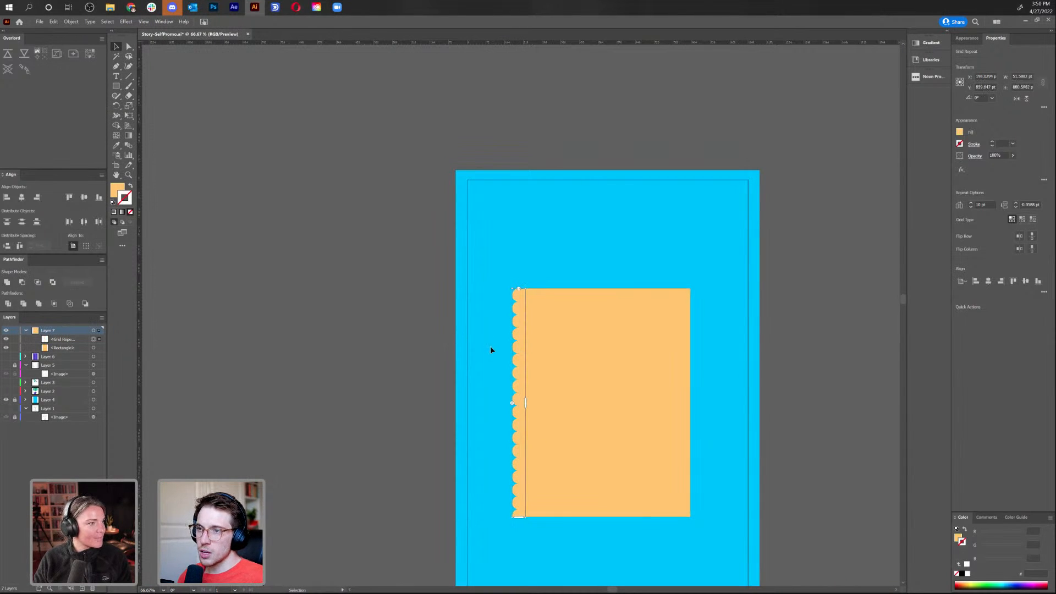
Overlap the tabs with a vertical spacing of about -6.2 pt so whole scallops fill the rectangle's height
key("ctrl+1")
key("ctrl+plus")
key("ctrl+plus")
key("ctrl+plus")
key("ctrl+plus")
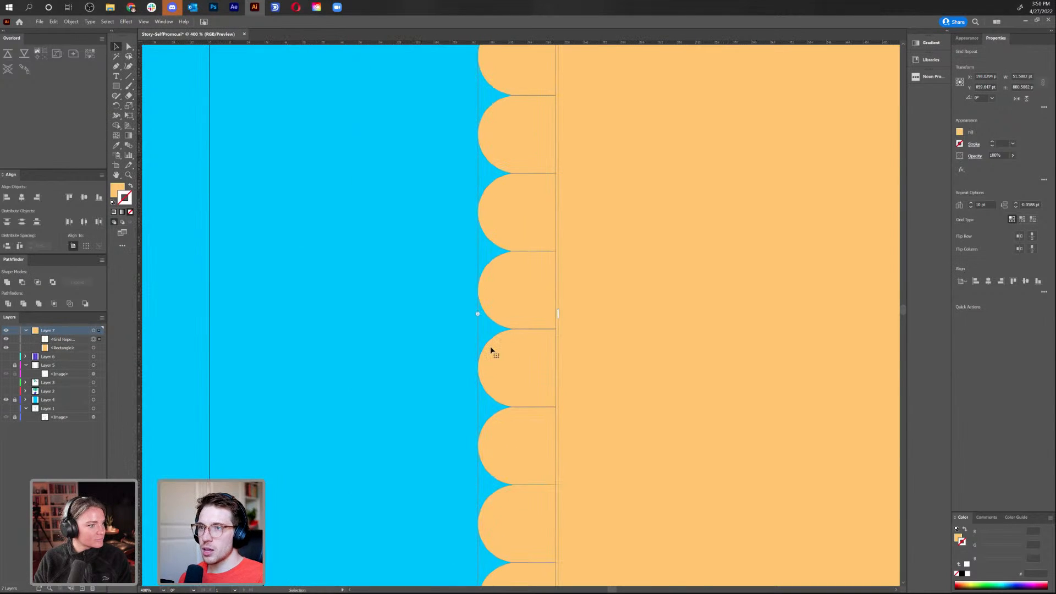
left_click_drag(477, 316, 474, 303)
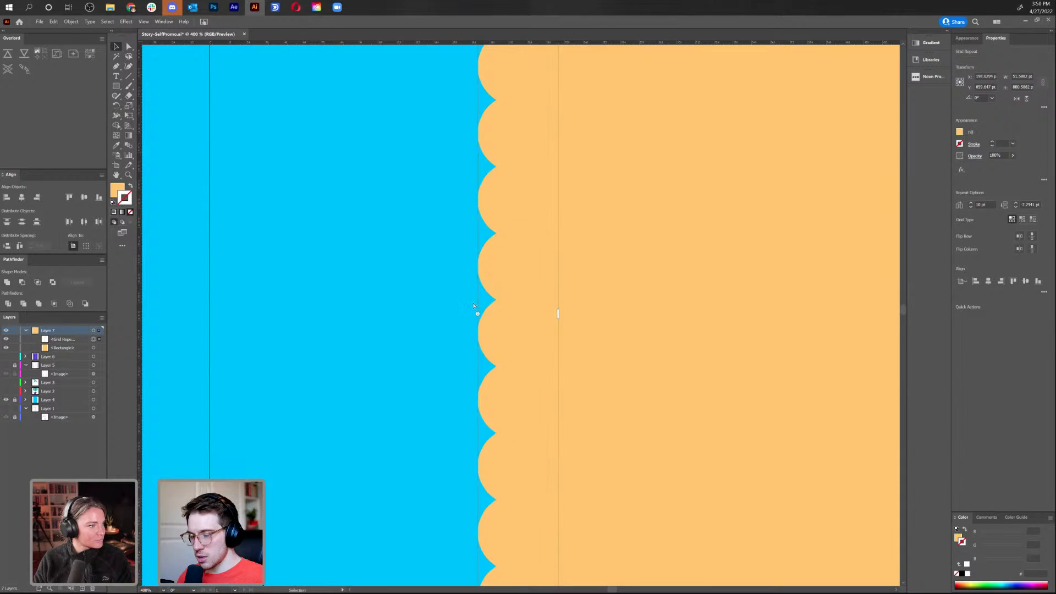
key("ctrl+0")
key("ctrl+plus")
key("ctrl+plus")
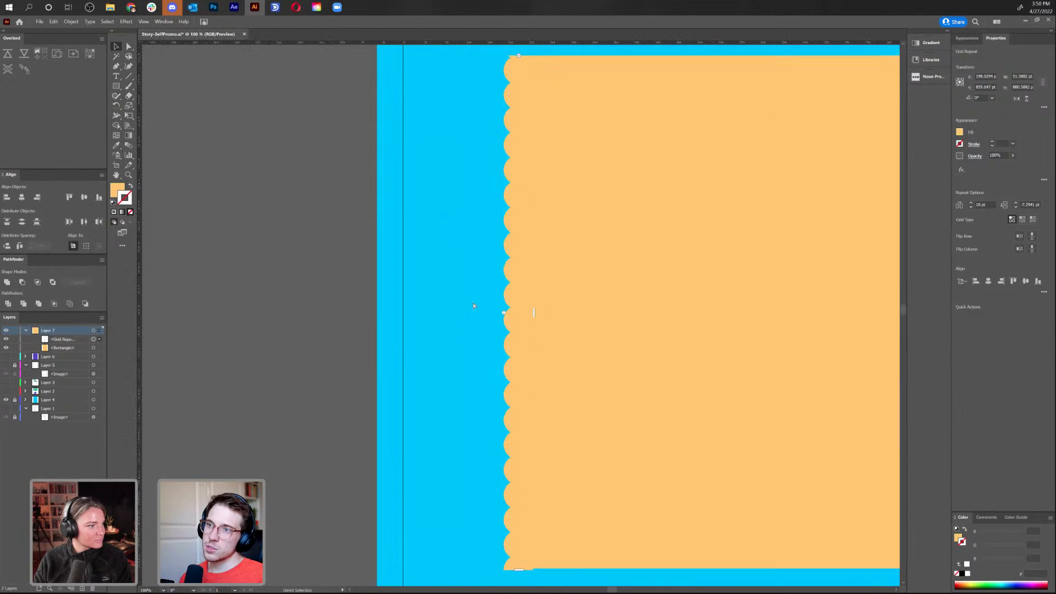
left_click_drag(504, 314, 500, 313)
left_click(470, 295)
key("ctrl+minus")
key("ctrl+minus")
key("ctrl+minus")
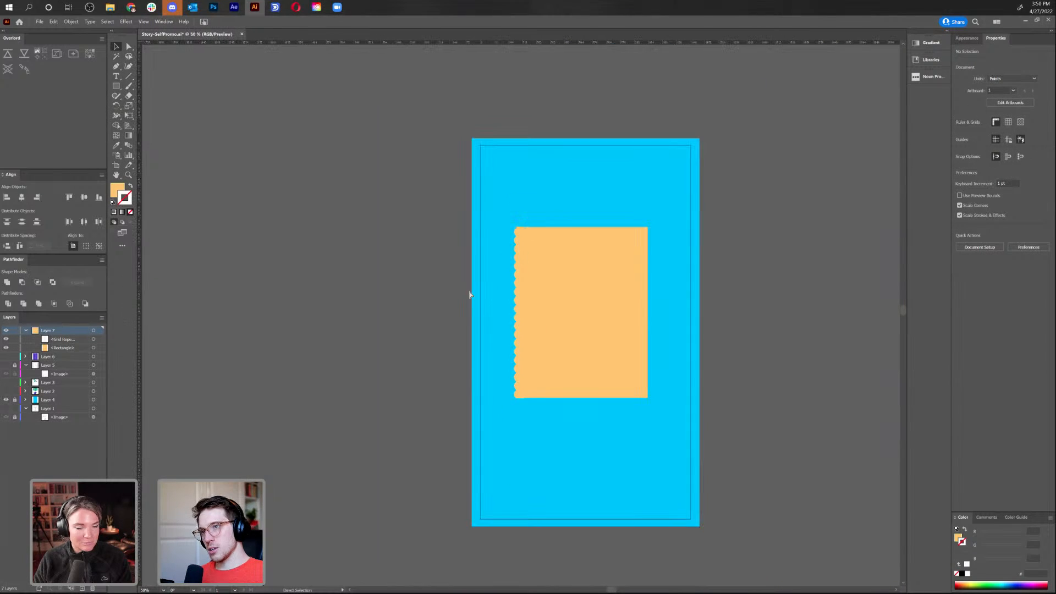
Reflect a copy of the left scallop column across the vertical axis and place it along the rectangle's right edge
key("ctrl+plus")
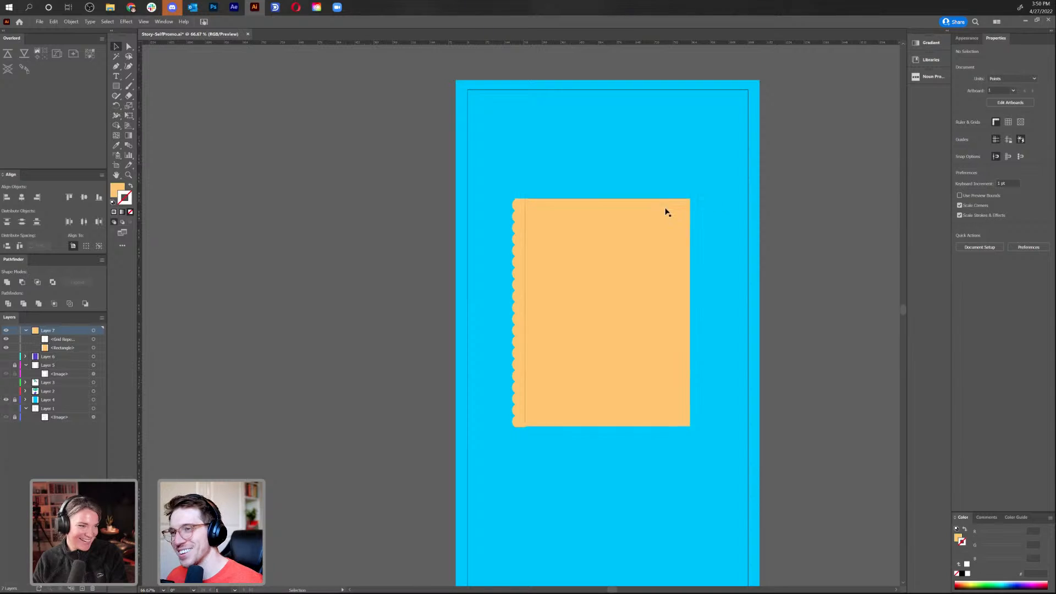
right_click(516, 298)
mouse_move(539, 334)
left_click(671, 361)
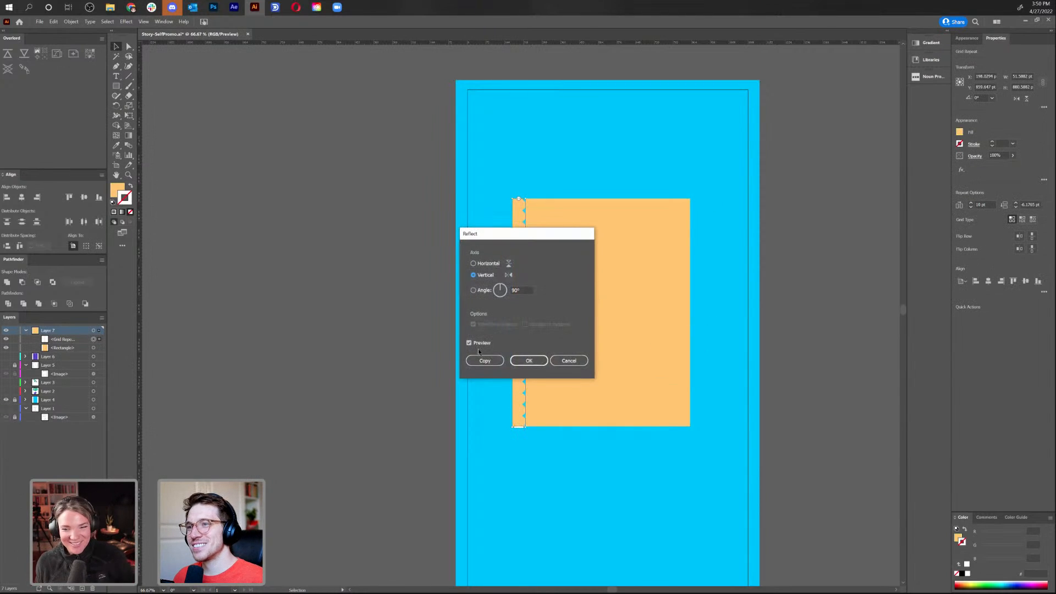
left_click(482, 361)
left_click_drag(517, 341, 691, 353)
left_click(726, 352)
Inspect the outlines of both scallop columns in Outline view and return to the colour preview
key("a")
key("ctrl+y")
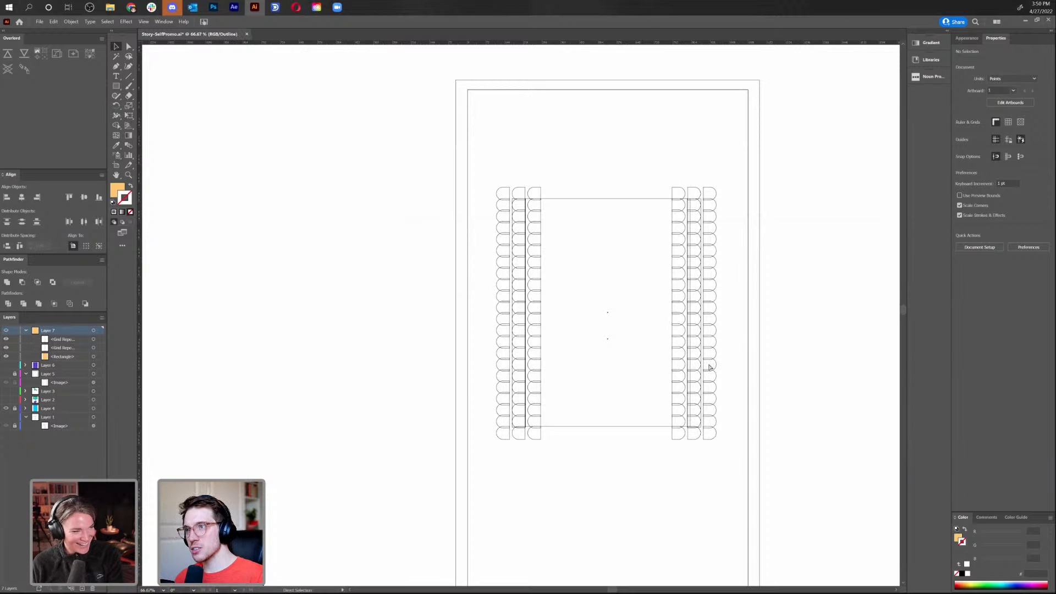
key("ctrl+y")
key("v")
left_click(612, 352)
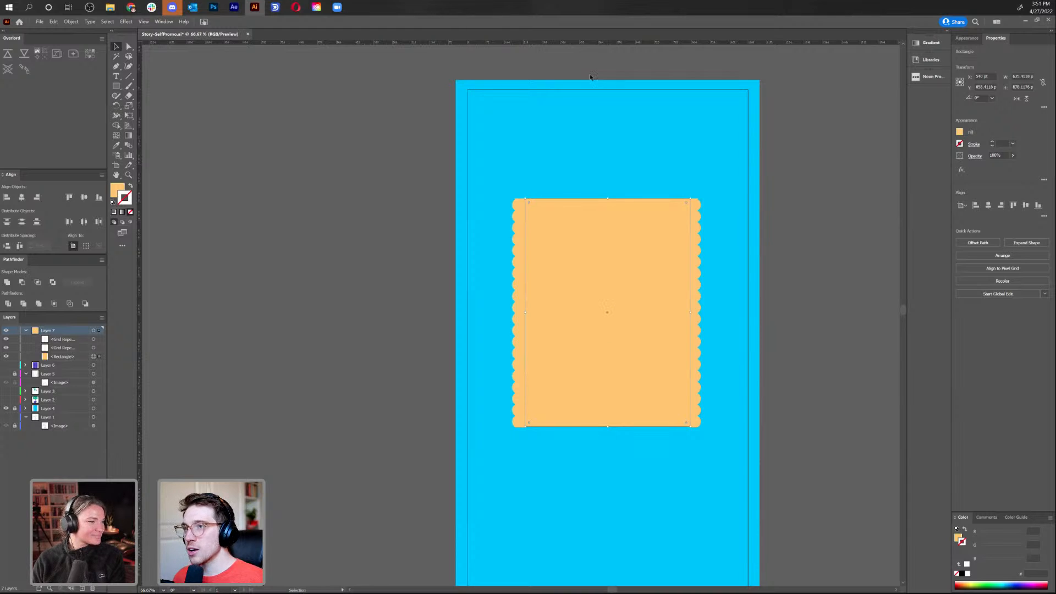
left_click(550, 184)
Draw a test square of about 84 pt above the frame, try a grid repeat on it, and undo both
left_click(116, 86)
left_click_drag(508, 132, 530, 154)
left_click(71, 21)
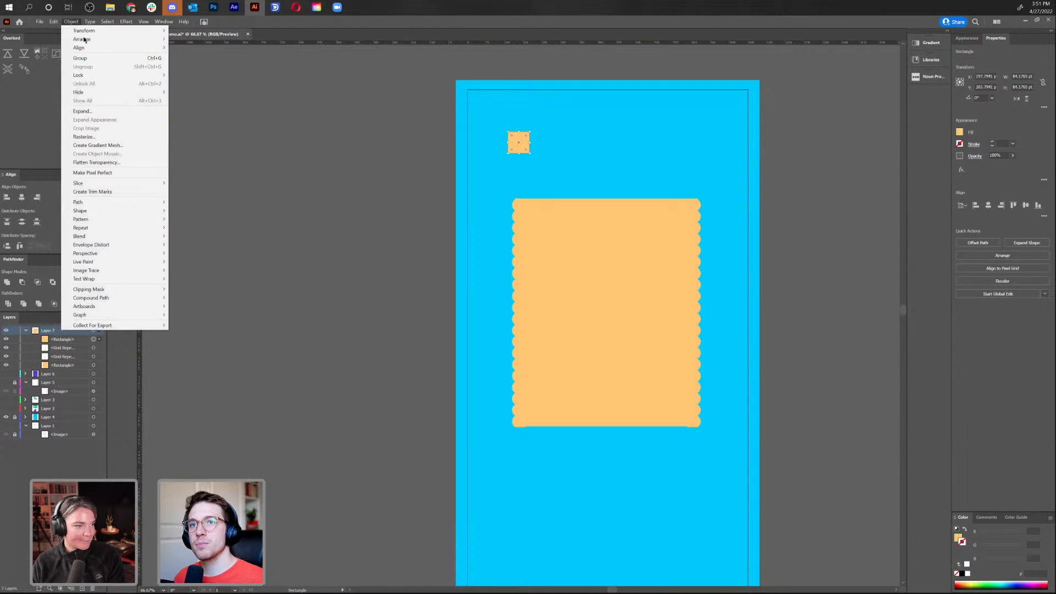
mouse_move(126, 228)
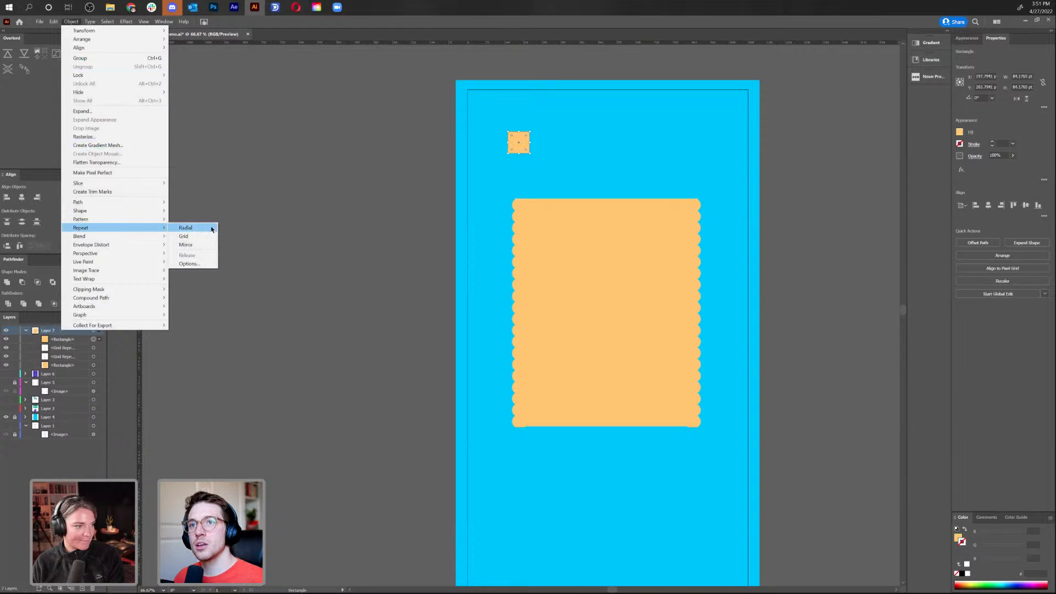
left_click(213, 237)
mouse_move(557, 179)
left_mouse_down()
mouse_move(549, 354)
mouse_move(572, 198)
mouse_move(554, 199)
left_mouse_up()
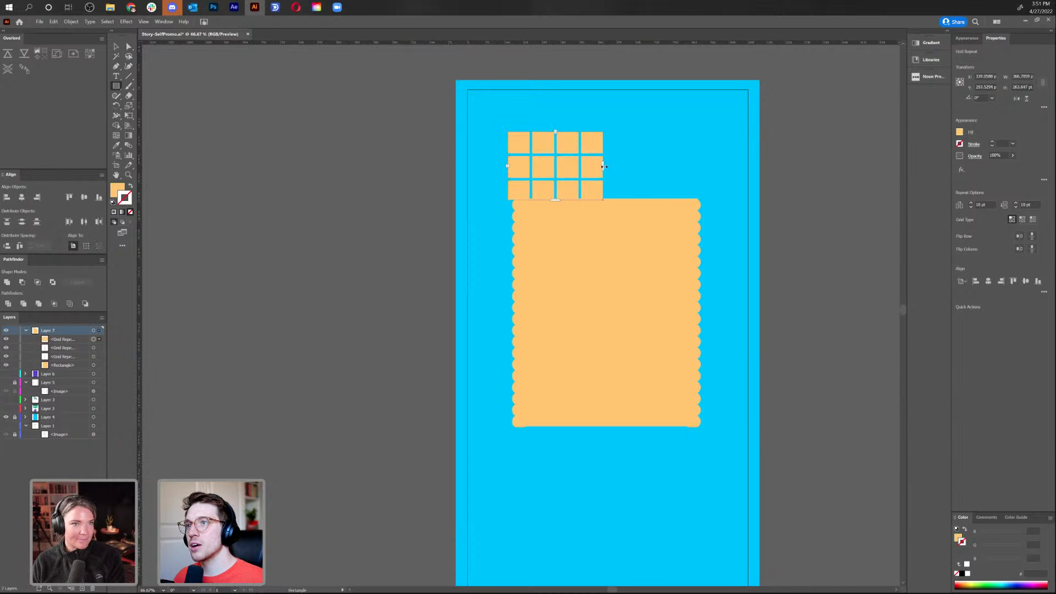
key("ctrl+z")
key("ctrl+z")
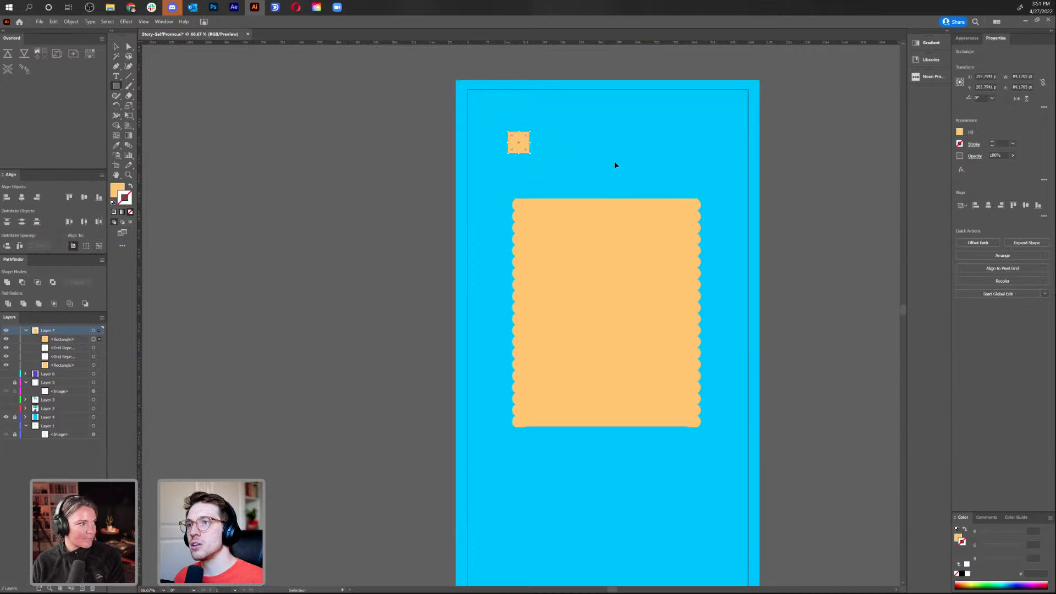
key("ctrl+z")
left_click(72, 21)
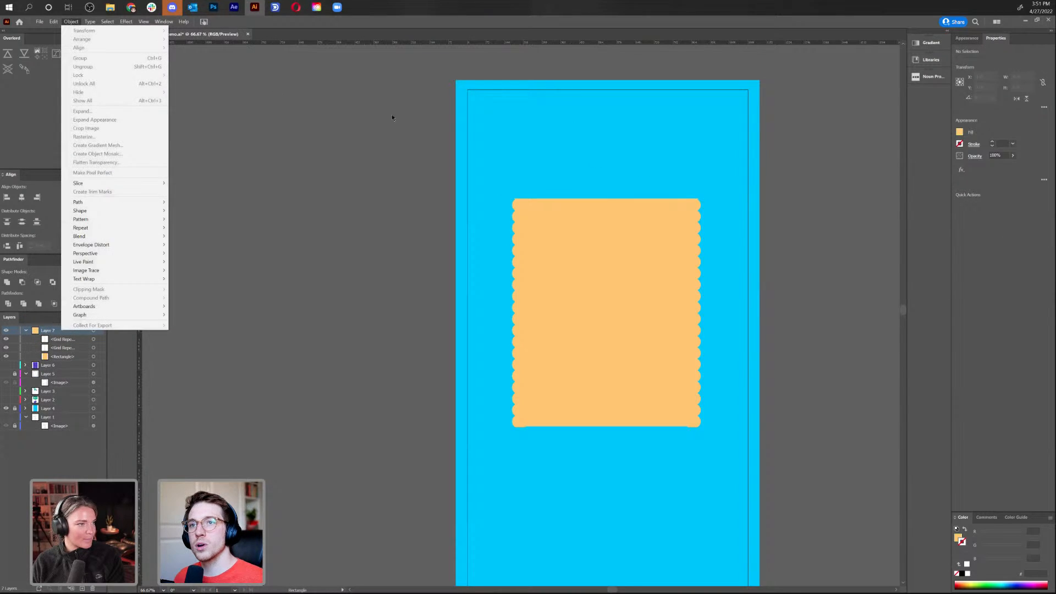
left_click(265, 96)
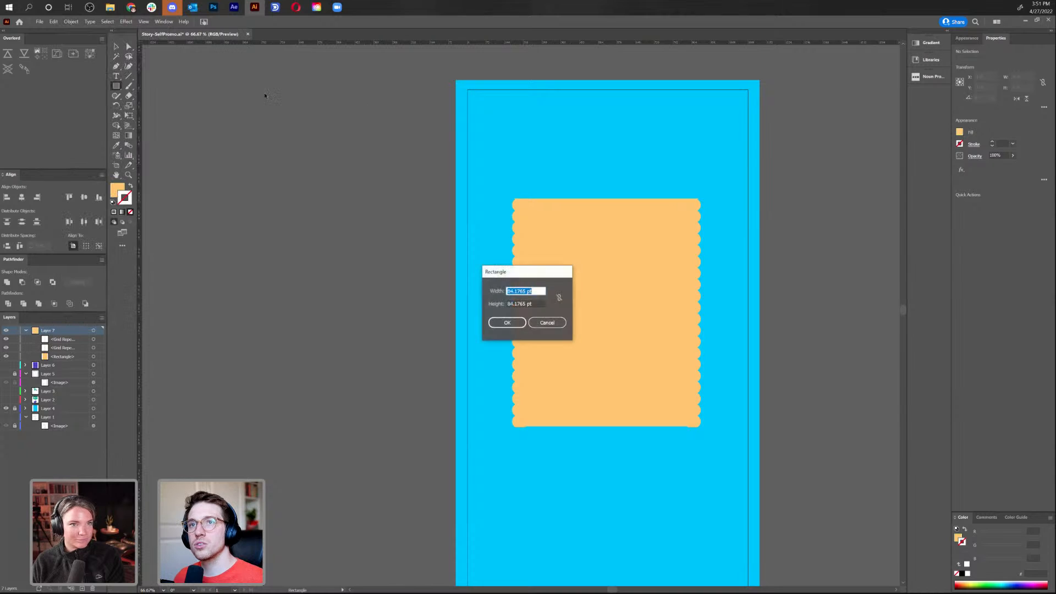
left_click(547, 322)
Draw a test square of about 80 pt above the frame and turn it into a radial repeat with five instances
left_click_drag(514, 133, 535, 155)
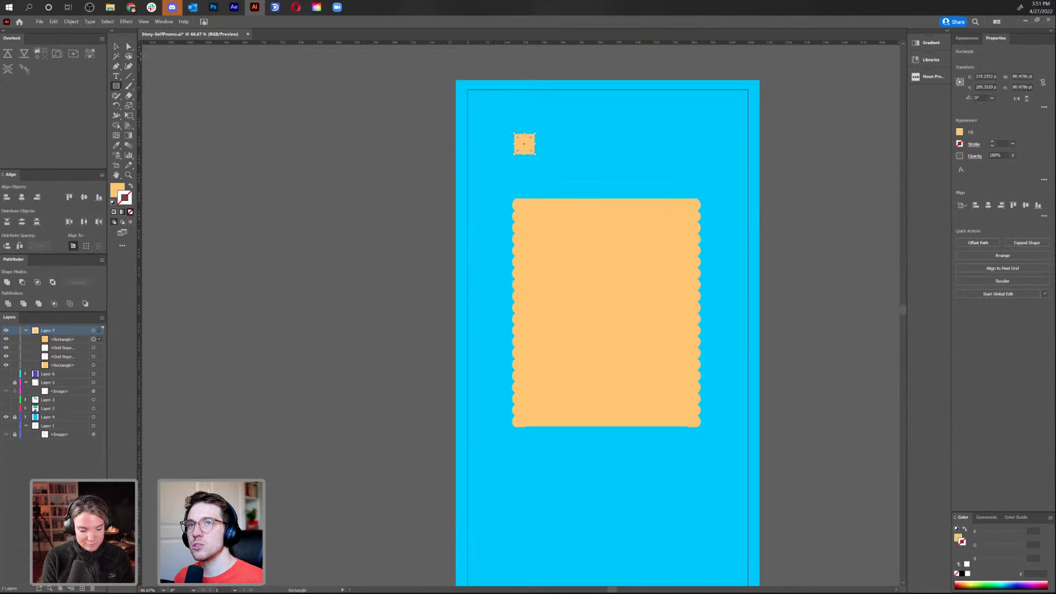
left_click(71, 22)
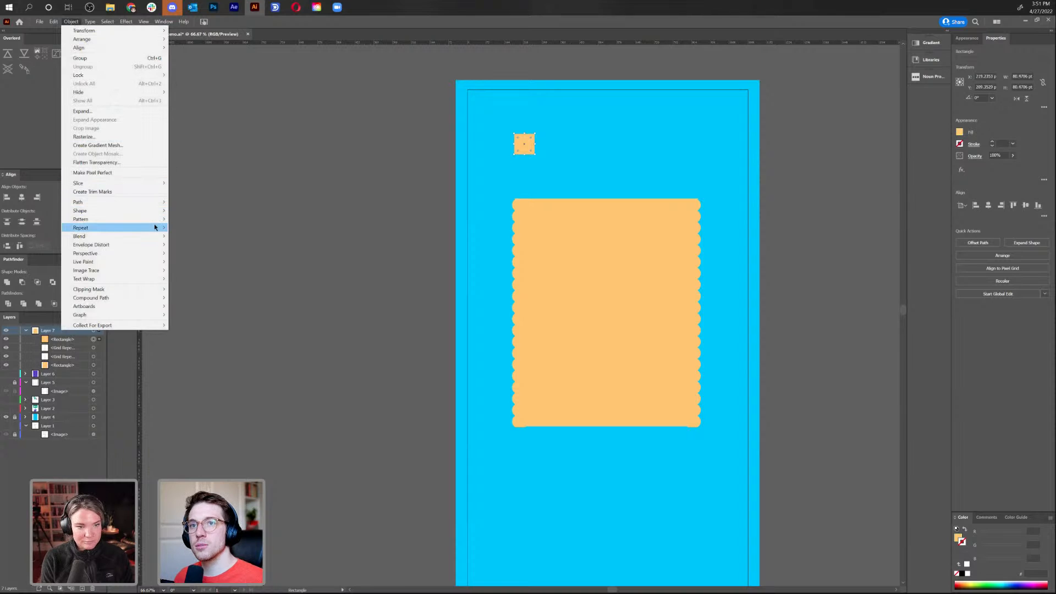
mouse_move(155, 228)
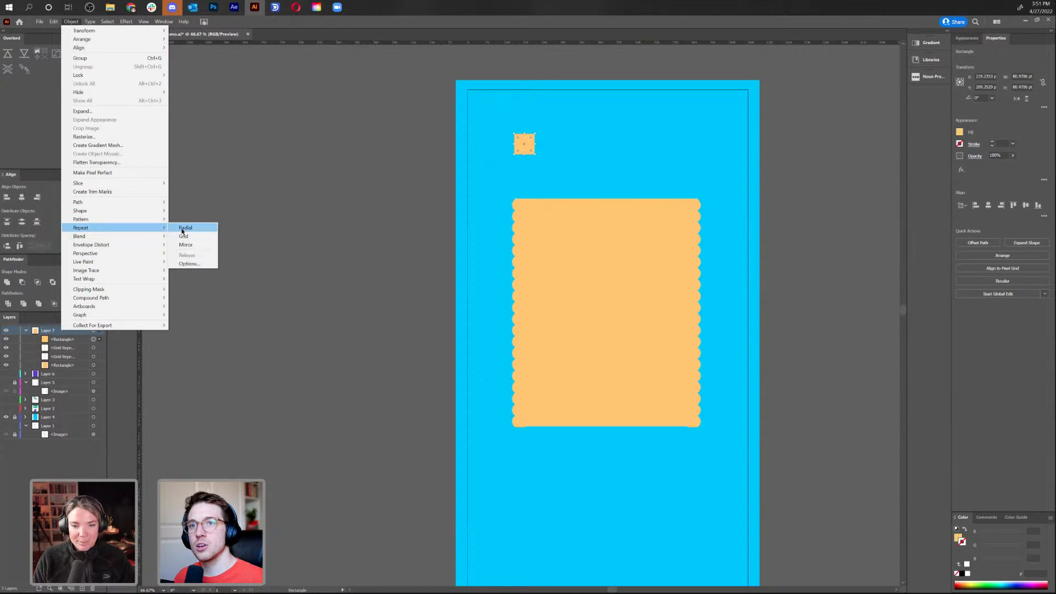
left_click(183, 229)
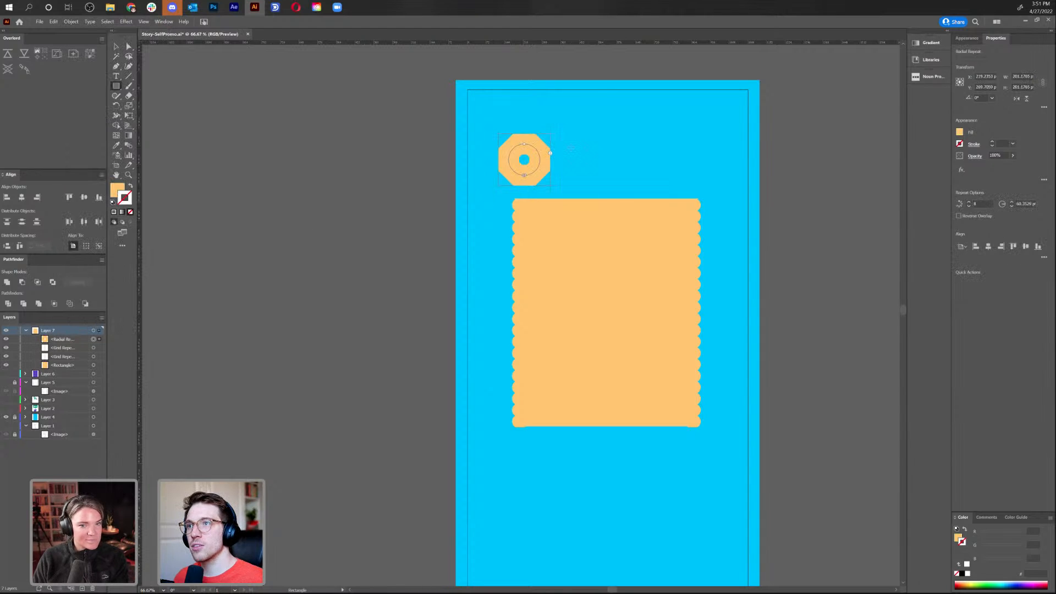
mouse_move(552, 158)
left_mouse_down()
mouse_move(546, 169)
mouse_move(552, 154)
left_mouse_up()
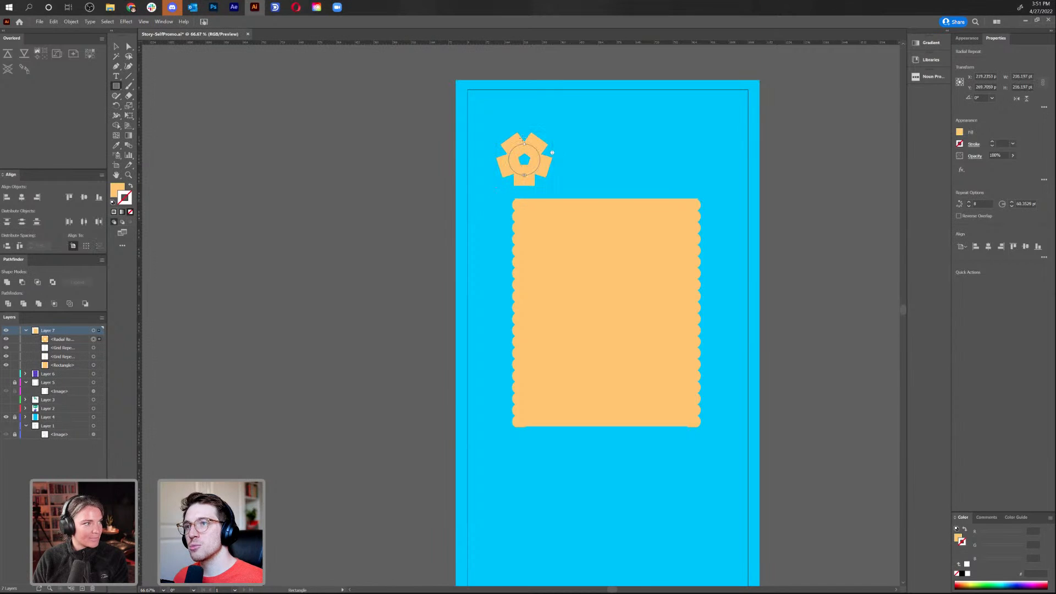
Try out the radial repeat's handles by rotating it and widening its radius to about 249 pt, and delete the repeat
key("ctrl+equal")
key("ctrl+equal")
key("ctrl+equal")
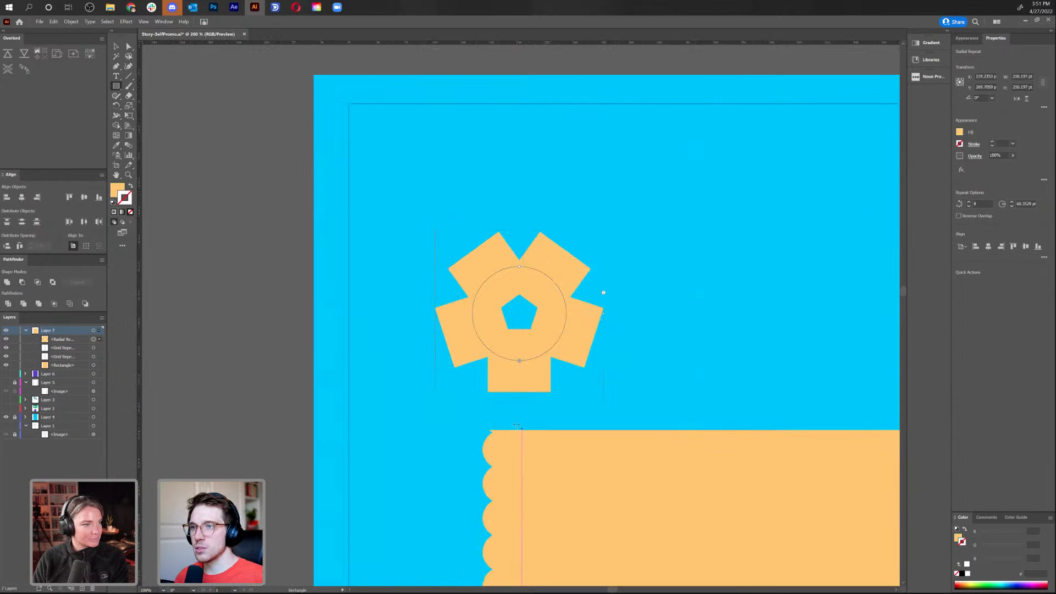
left_click_drag(524, 361, 549, 390)
left_click_drag(491, 274, 627, 165)
scroll(586, 444, "down", 1)
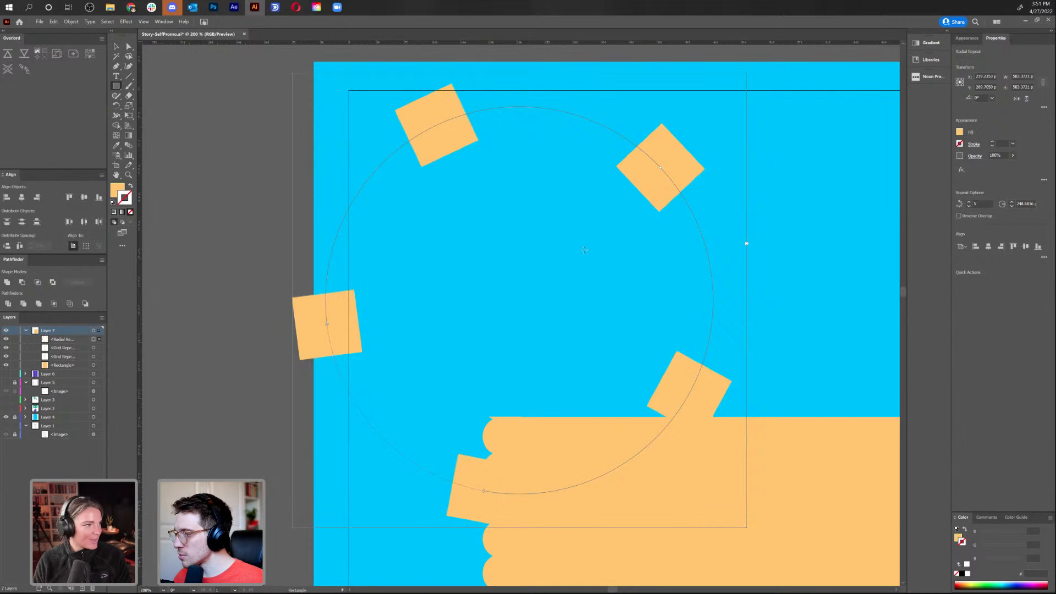
key("Delete")
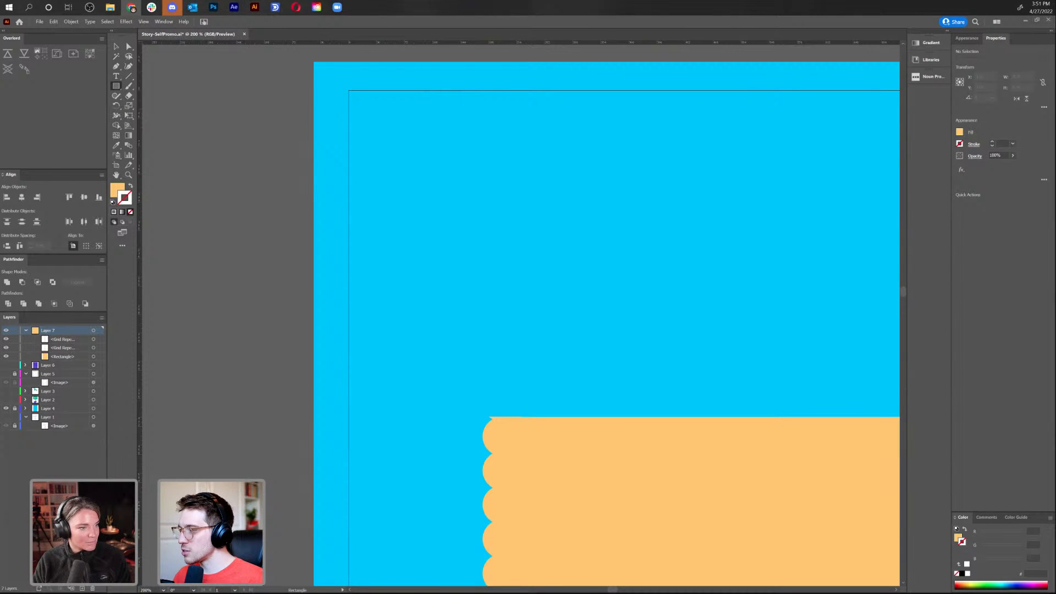
Copy the left scallop column, rotate the copy to 270°, and place it along the rectangle's upper edge
left_click(116, 47)
key("ctrl+minus")
key("ctrl+minus")
key("ctrl+minus")
key("ctrl+minus")
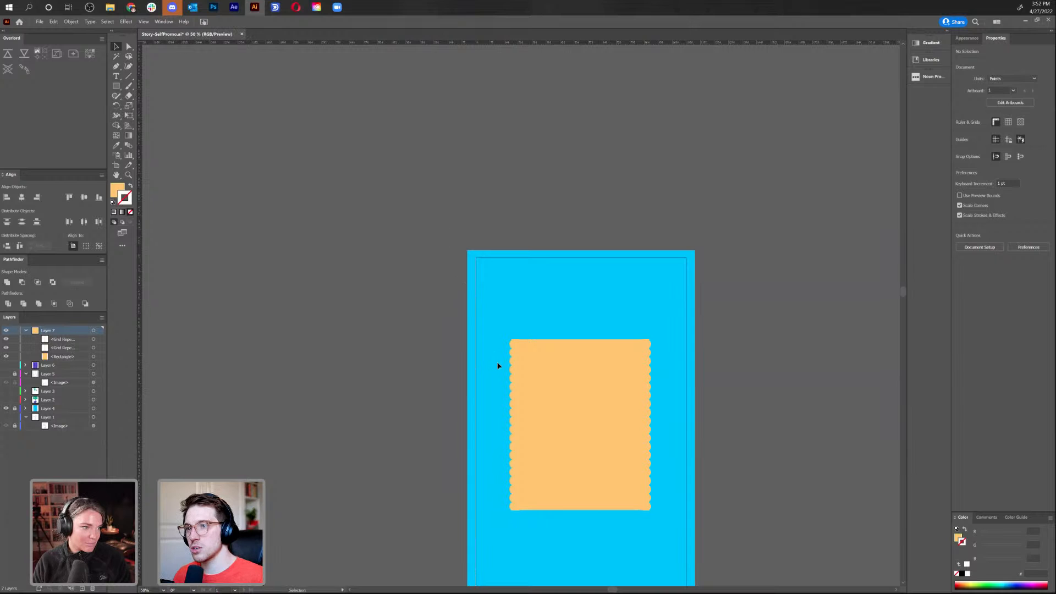
left_click(513, 369)
left_click_drag(511, 349, 609, 269)
left_click_drag(533, 238, 613, 342)
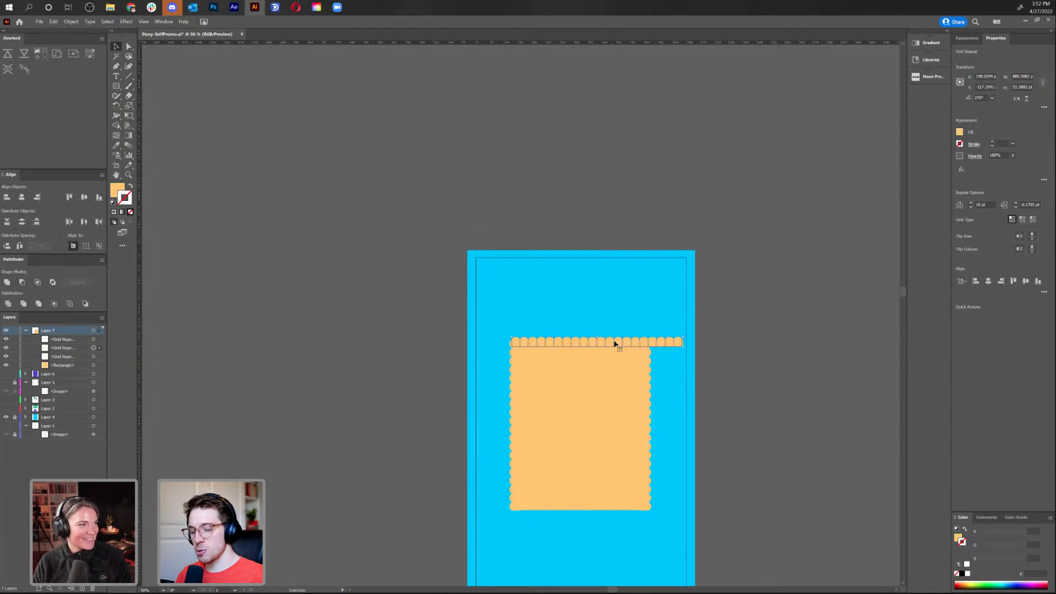
Nudge the upper scallop row slightly to the right at the frame's upper-left corner, and reselect the row
scroll(614, 343, "up", 4)
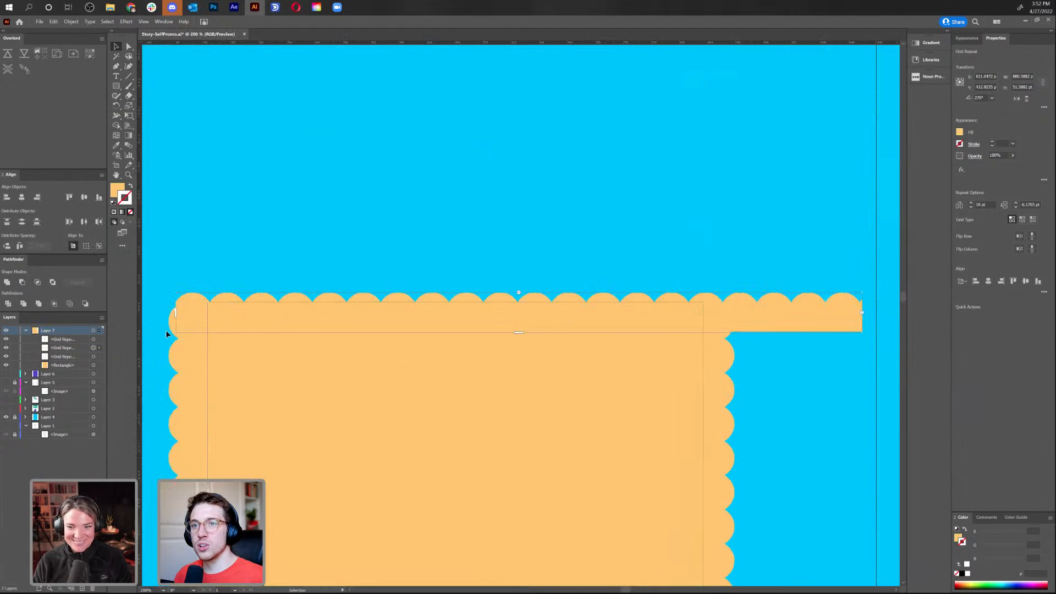
mouse_move(203, 306)
left_mouse_down()
mouse_move(212, 306)
mouse_move(203, 304)
left_mouse_up()
left_click(175, 363)
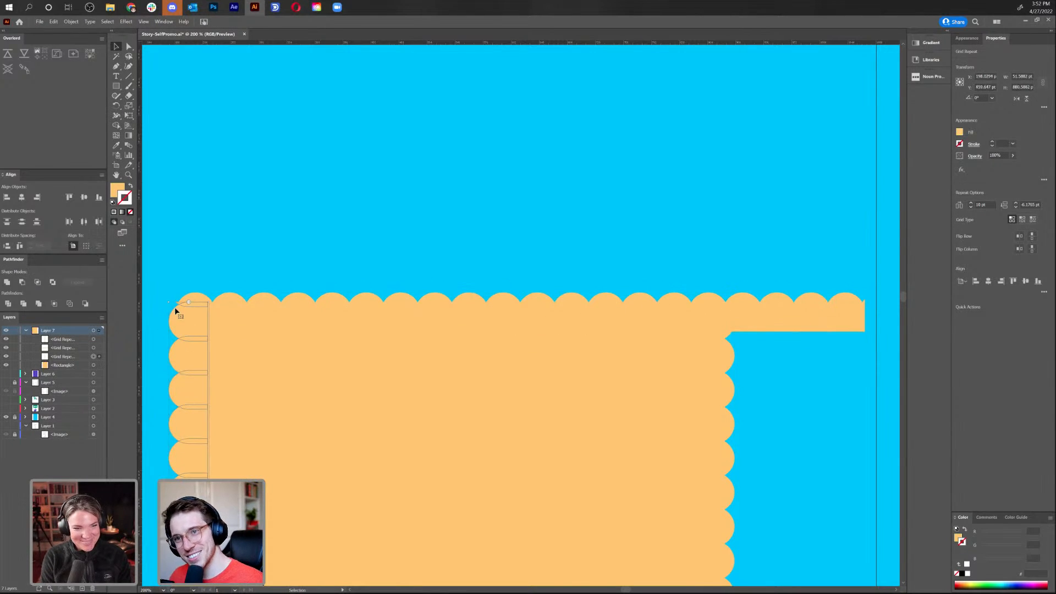
left_click(190, 315)
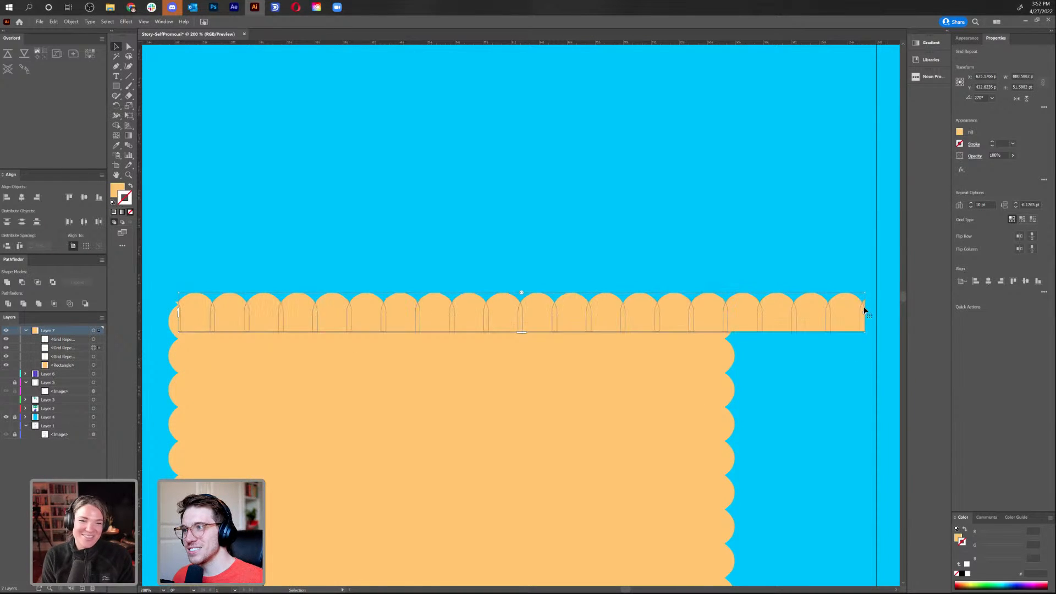
Try to scale the upper scallop row down to about 713 pt wide so it ends at the frame's right edge
left_click_drag(865, 294, 732, 297)
key("ctrl+z")
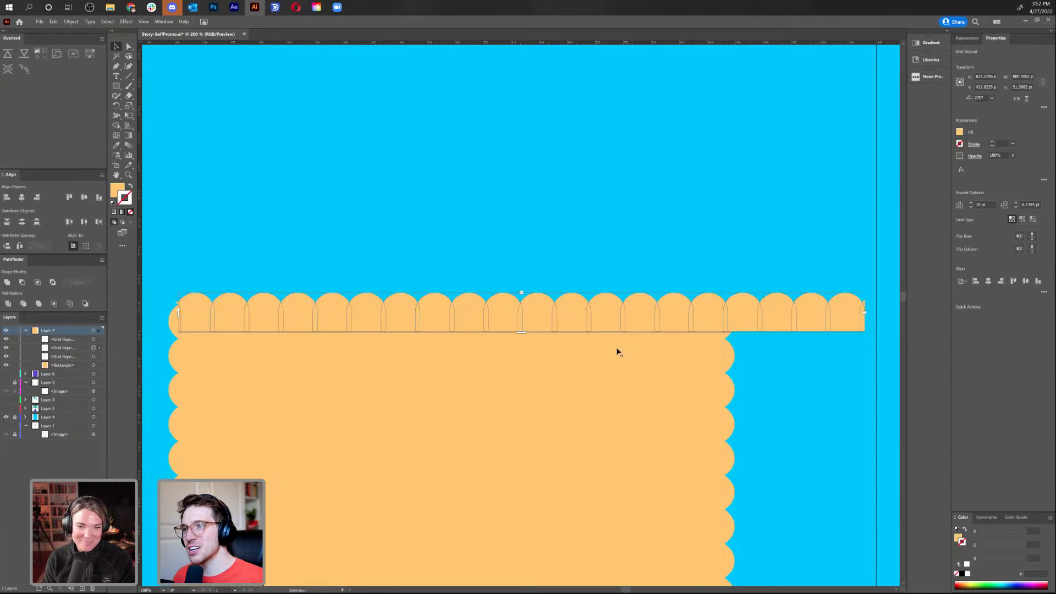
left_click_drag(513, 287, 521, 291)
left_click_drag(865, 314, 734, 336)
left_click(774, 305)
left_click(695, 304)
scroll(415, 192, "down", 1)
left_click(411, 180)
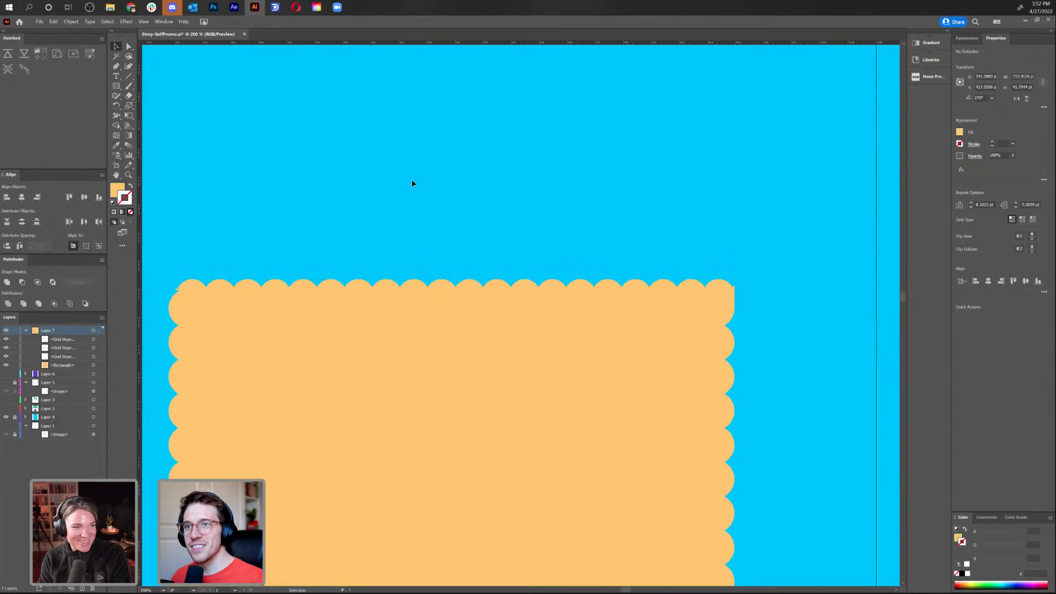
Shorten the full-size scallop row to about 529 pt and move it to the rectangle's upper-left corner
key("ctrl+minus")
key("ctrl+minus")
key("ctrl+minus")
key("ctrl+plus")
key("ctrl+plus")
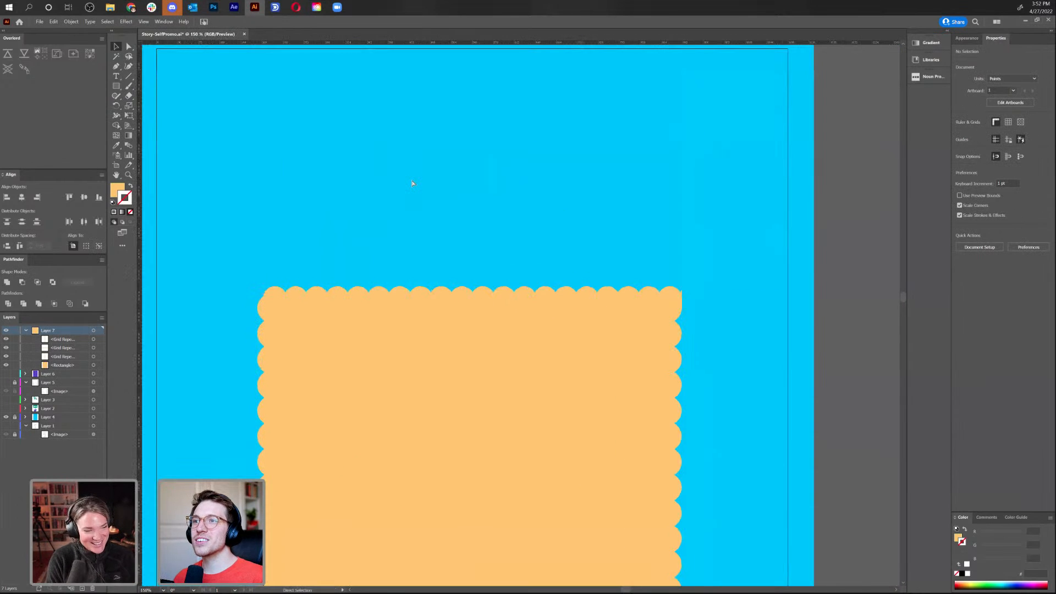
left_click(686, 282)
left_click_drag(264, 302, 470, 316)
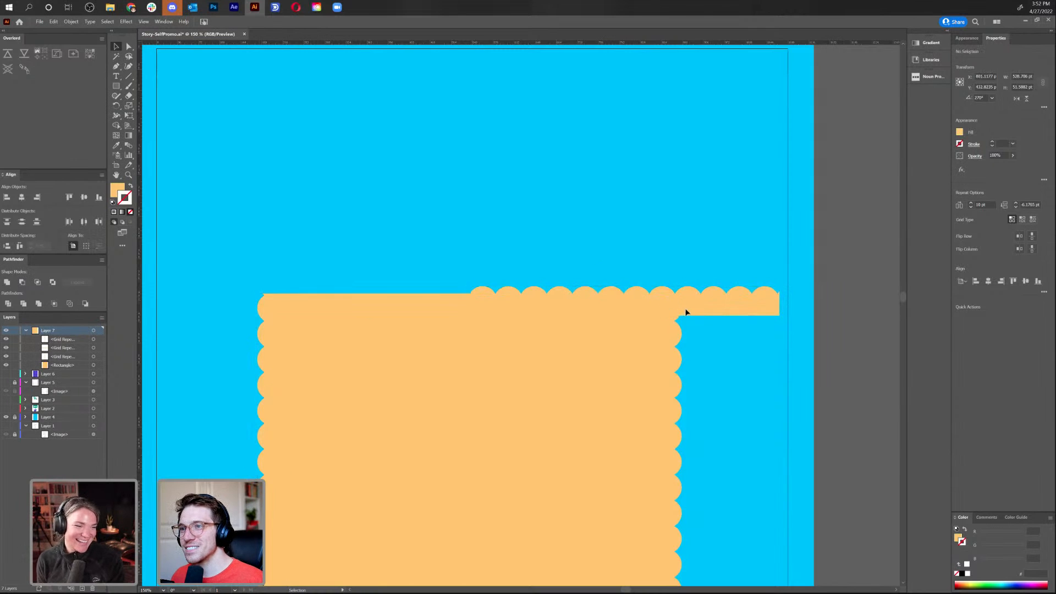
left_click_drag(653, 302, 486, 260)
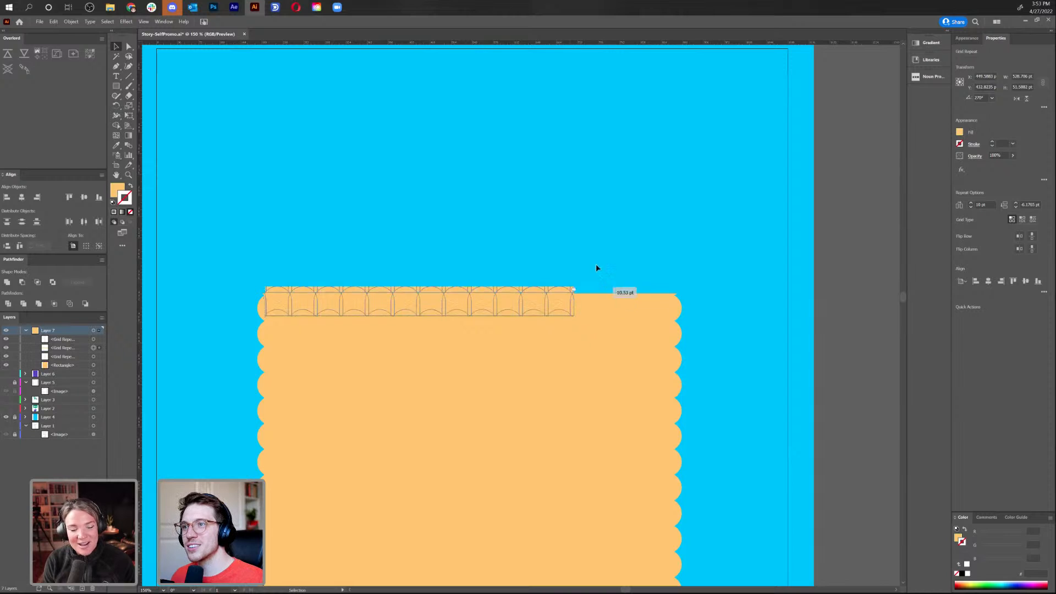
Try adjusting the shortened scallop row's spacing and scale
mouse_move(420, 285)
left_mouse_down()
mouse_move(441, 285)
mouse_move(425, 285)
left_mouse_up()
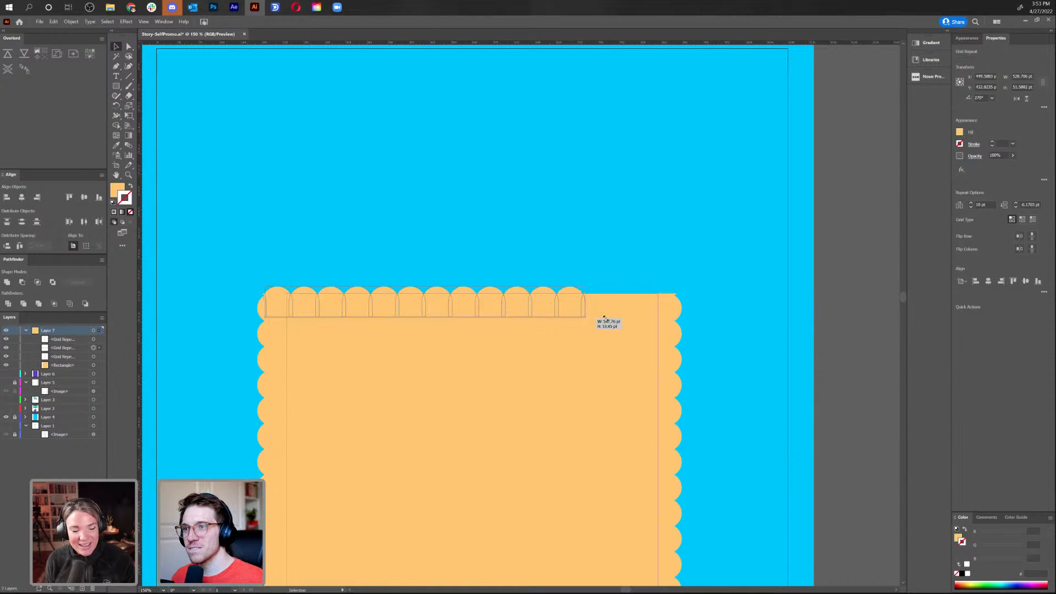
left_click_drag(421, 302, 424, 292)
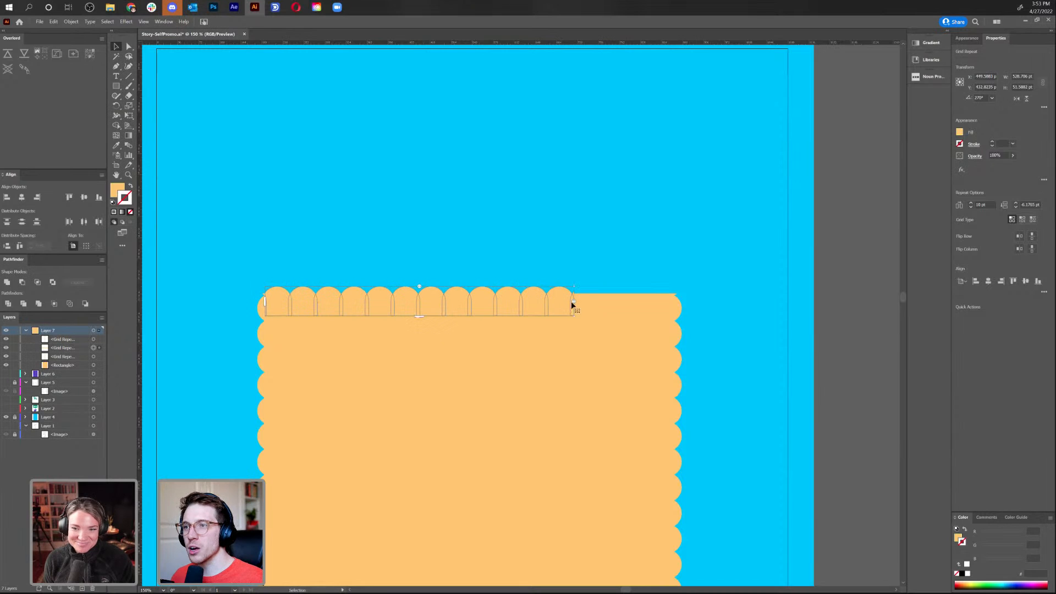
Move the scallop row to the frame's upper-right corner and extend it leftward to about 706 pt across the upper edge
key("a")
left_click_drag(394, 302, 492, 304)
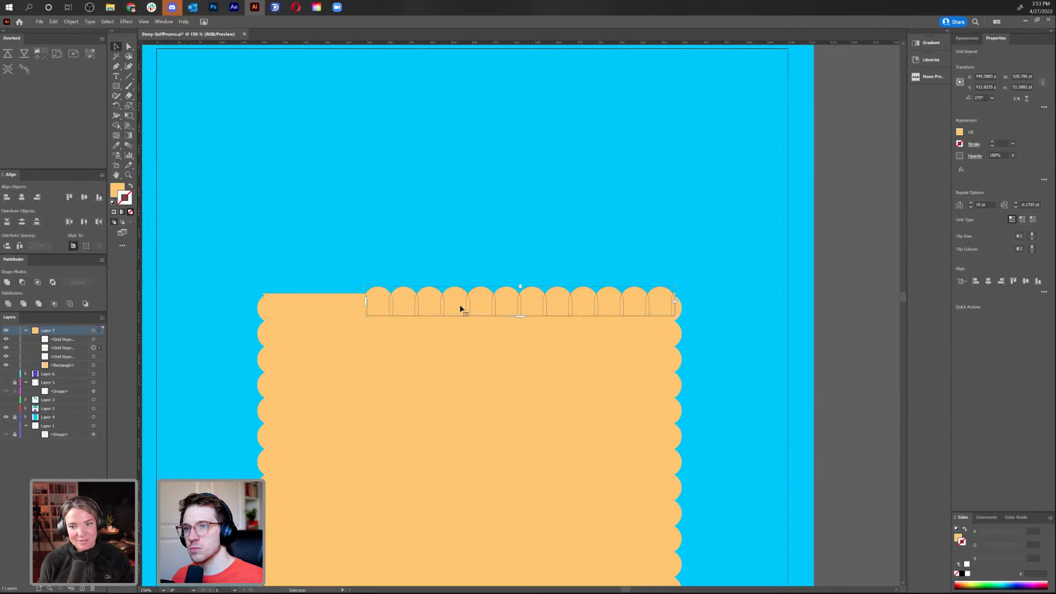
left_click_drag(306, 309, 261, 318)
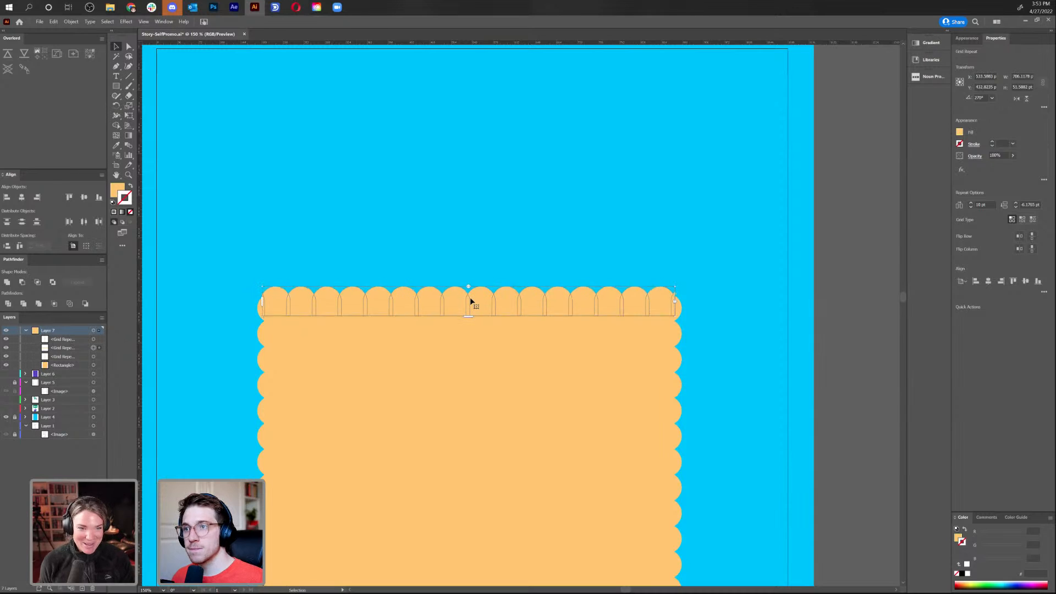
Widen the upper row's scallop spacing until the rounded tabs just touch, and raise the row above the rectangle's upper edge
scroll(474, 299, "up", 1)
scroll(469, 290, "up", 3)
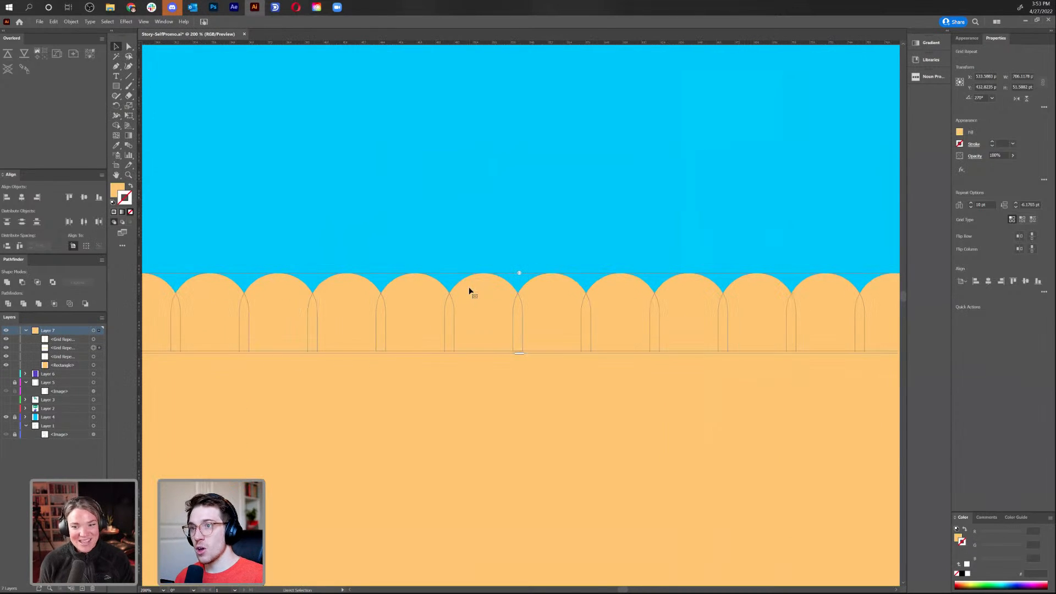
left_click_drag(880, 210, 636, 242)
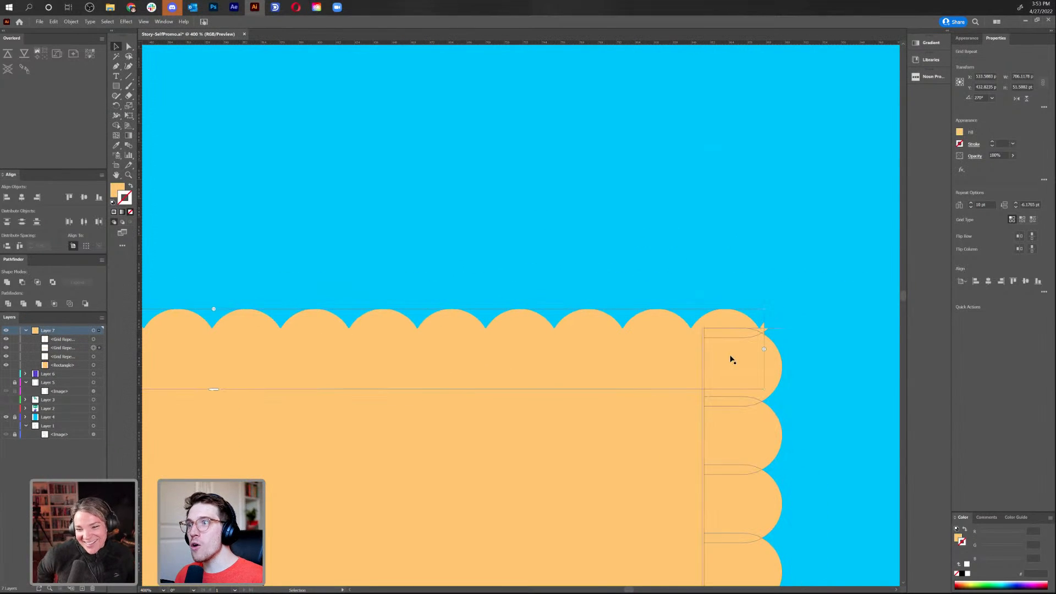
left_click_drag(661, 322, 662, 322)
left_click_drag(213, 304, 213, 304)
left_click_drag(463, 344, 463, 328)
left_click(664, 193)
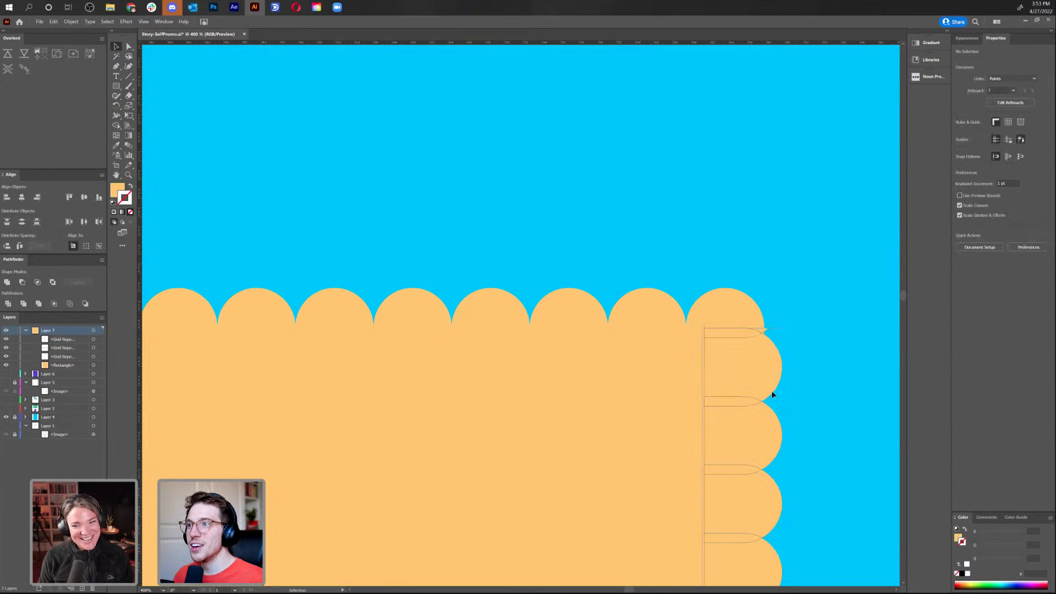
Widen the scallop spacing of the column along the frame's outer right edge so its rounded tabs overlap less
left_click(764, 396)
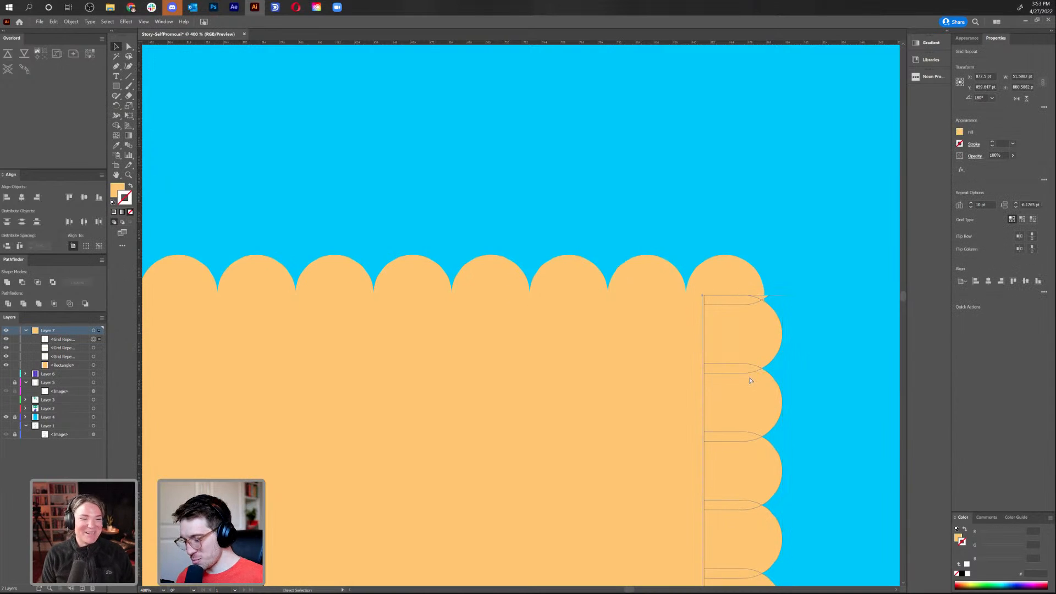
key("ctrl+minus")
key("ctrl+plus")
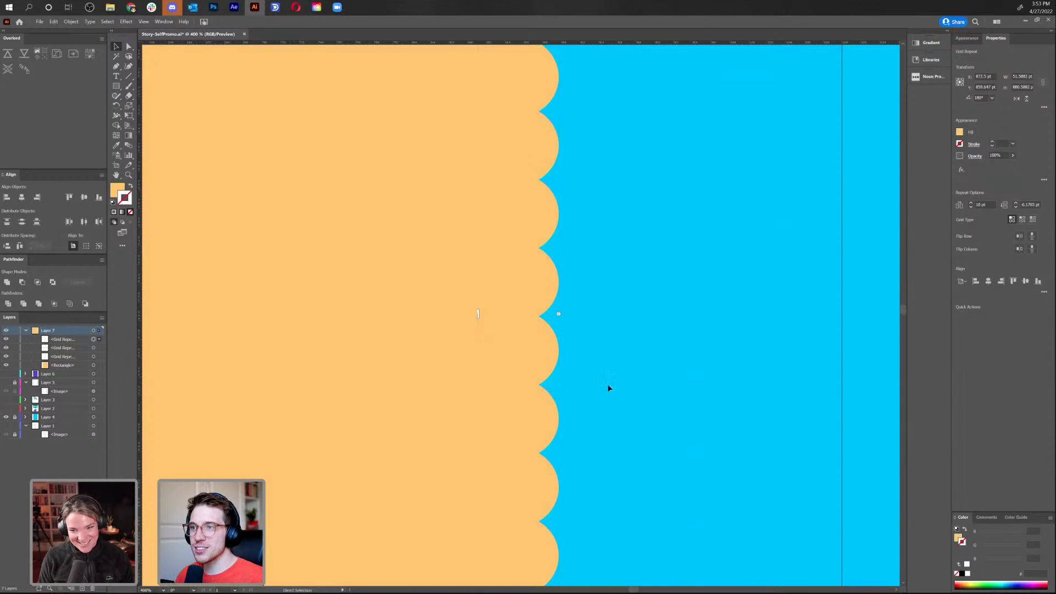
left_click_drag(558, 310, 558, 313)
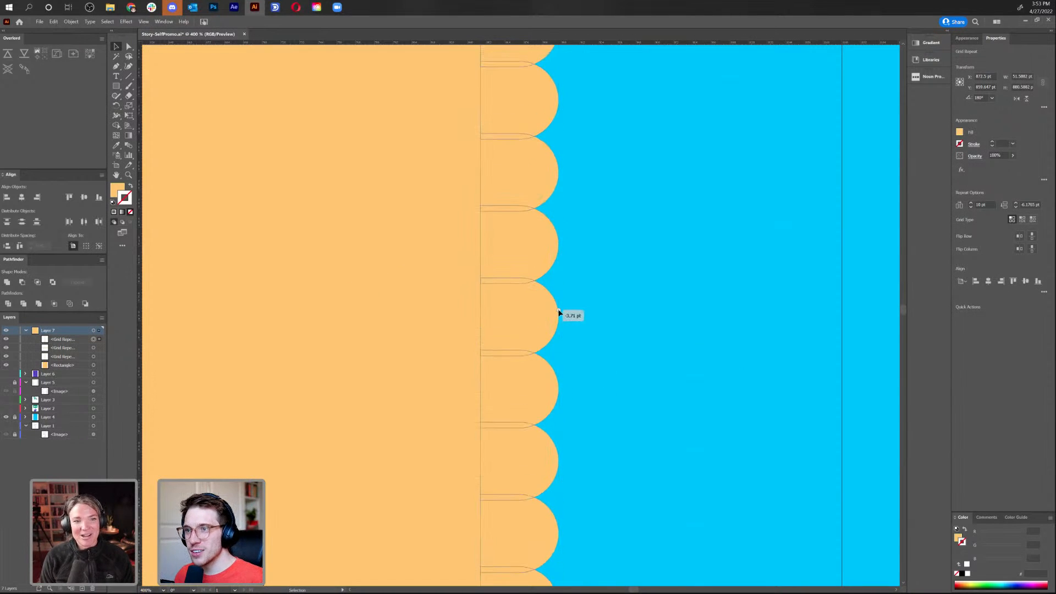
left_click_drag(626, 109, 641, 323)
left_click_drag(634, 209, 631, 307)
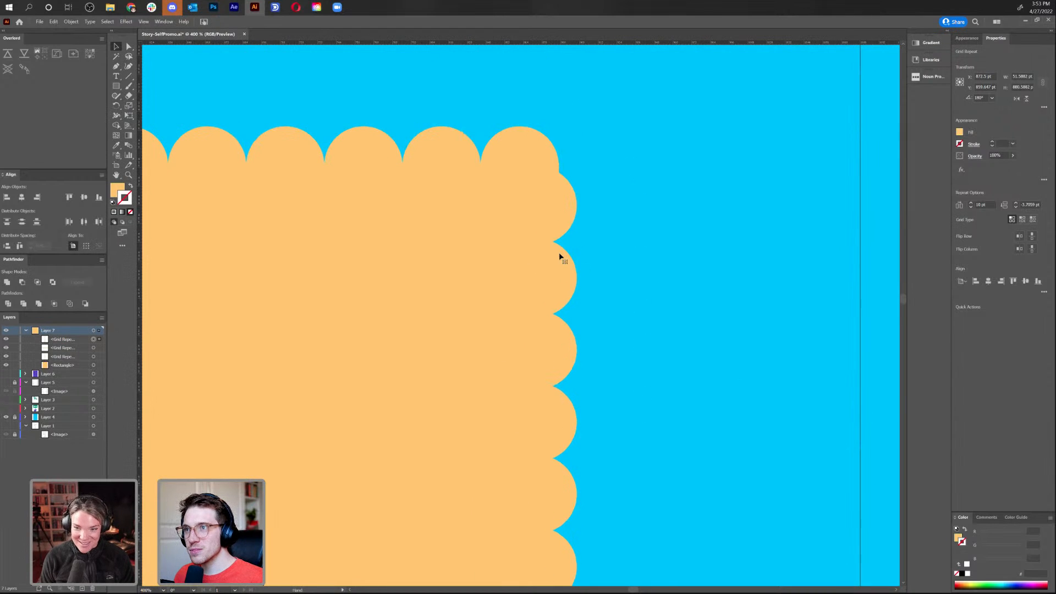
left_click_drag(559, 248, 555, 250)
key("ctrl+z")
left_click_drag(624, 302, 587, 150)
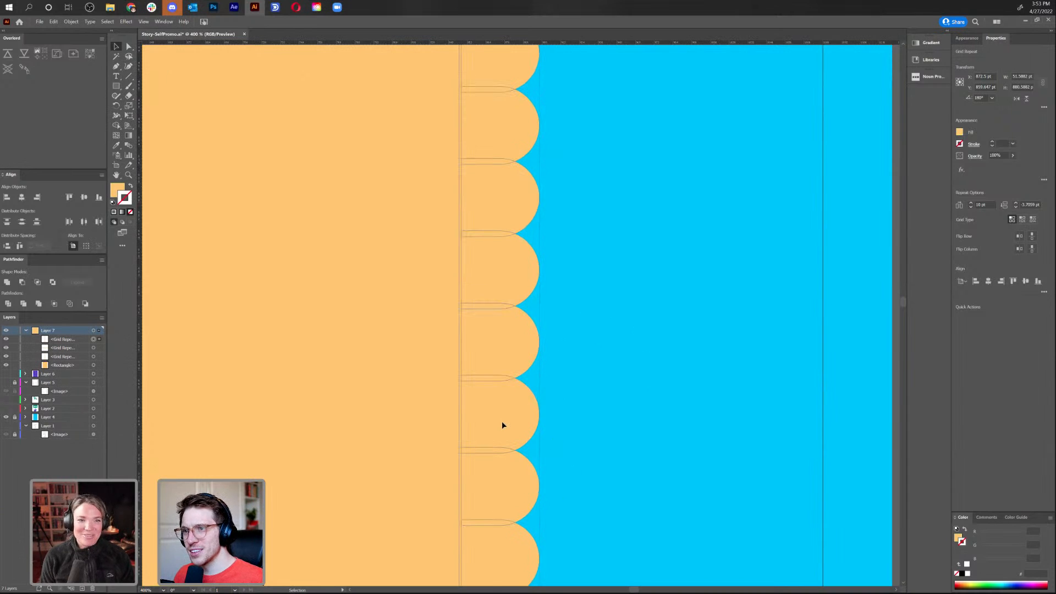
left_click_drag(608, 417, 599, 275)
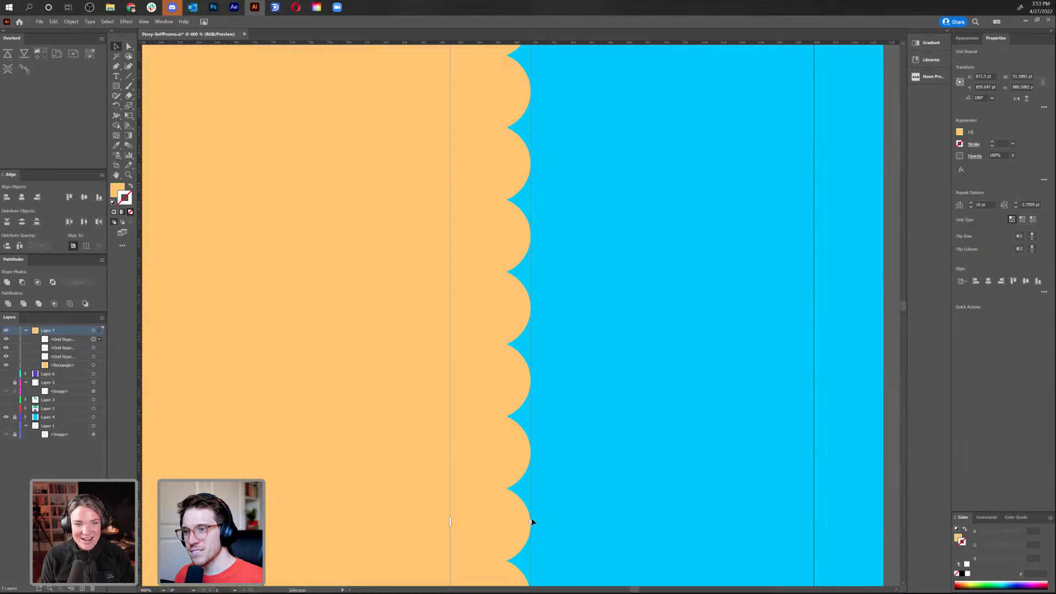
Fine-tune the right column's vertical spacing to about -1.06 pt and shift the column outward to about X 878 pt
left_click_drag(531, 521, 532, 523)
left_click_drag(546, 332, 583, 515)
left_click_drag(527, 275, 534, 274)
left_click(625, 269)
Replace the left scallop column with a copy of the right column reflected across the vertical axis and placed along the frame's left edge
key("ctrl+1")
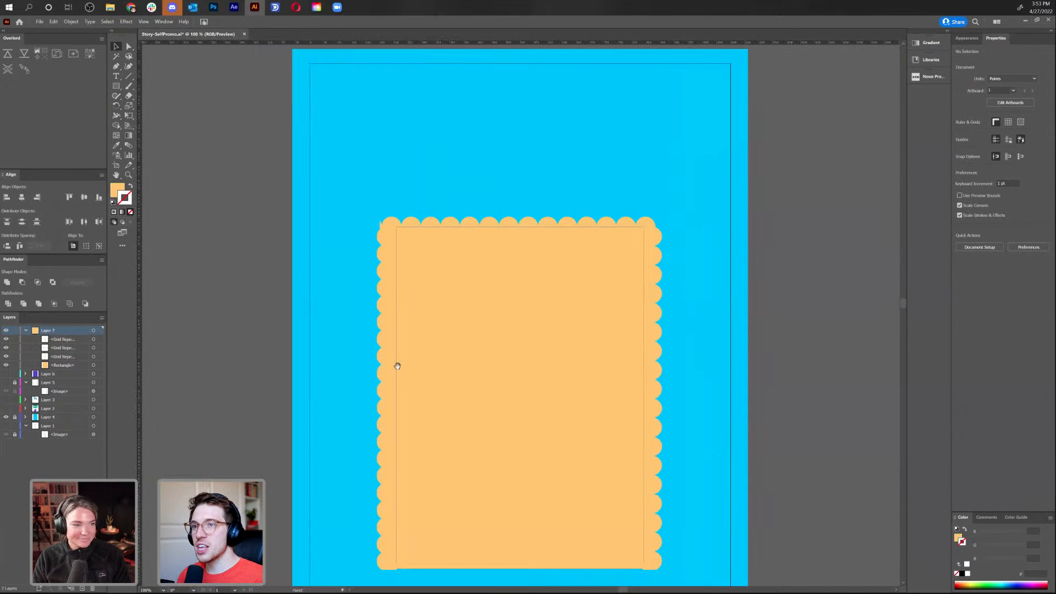
left_click(379, 312)
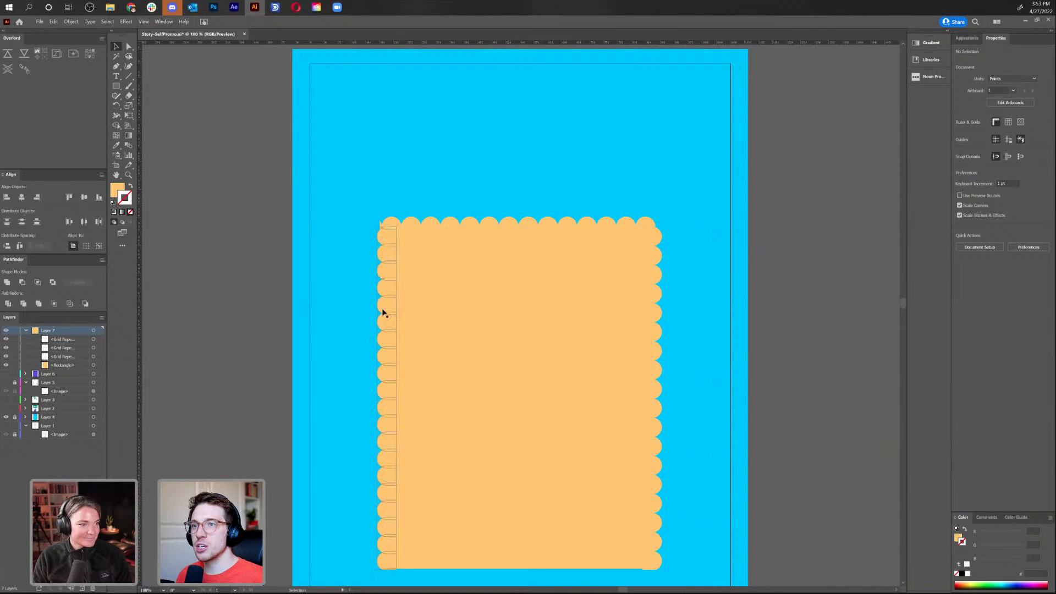
key("Delete")
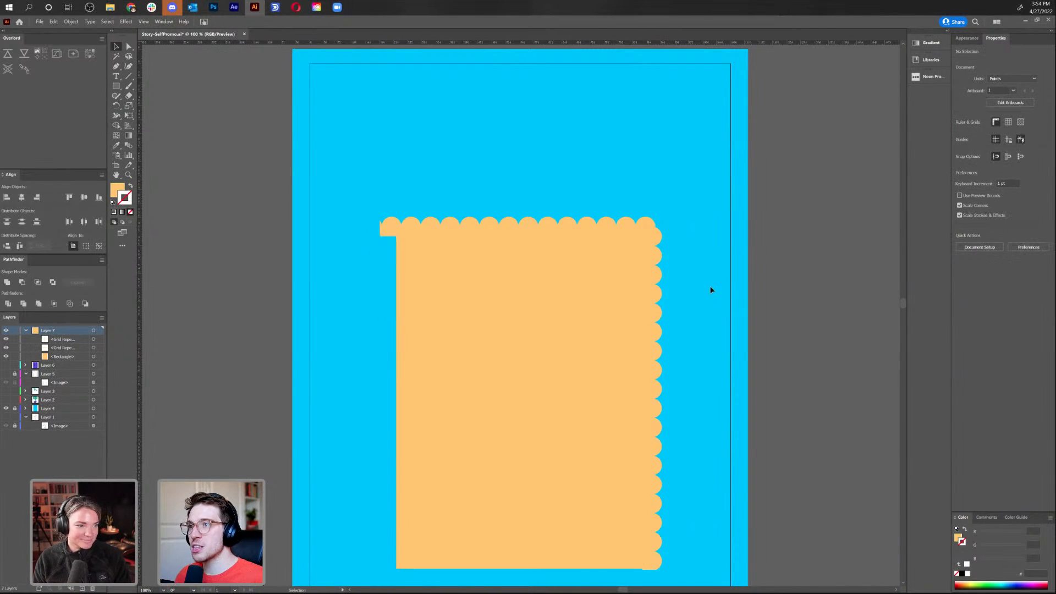
right_click(655, 269)
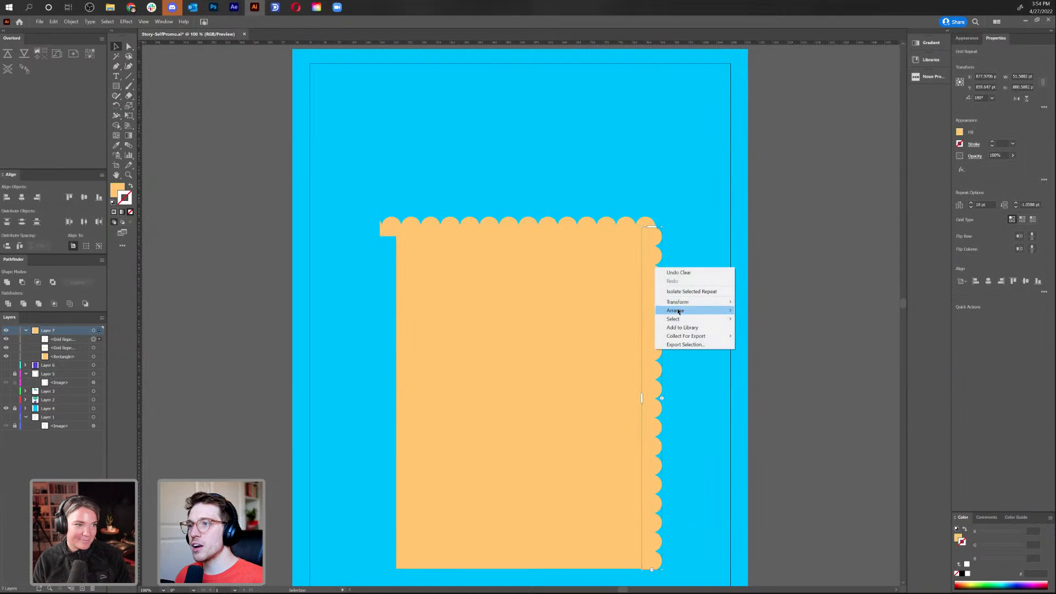
mouse_move(681, 302)
left_click(751, 330)
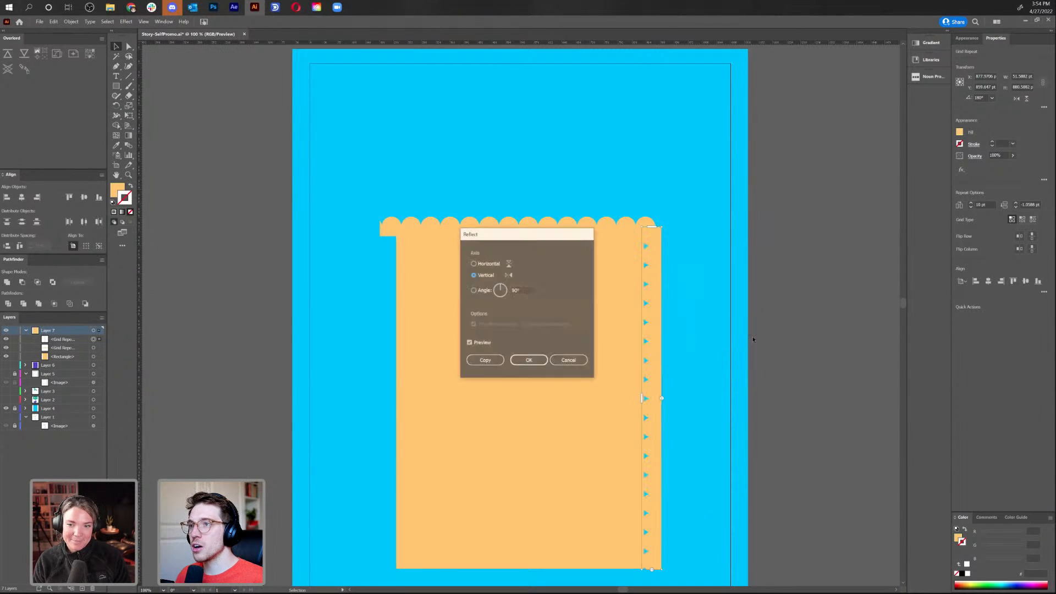
left_click(485, 359)
left_click_drag(653, 356, 388, 374)
Trim the upper scallop row at its left end to a width of about 701 pt
left_click(420, 228)
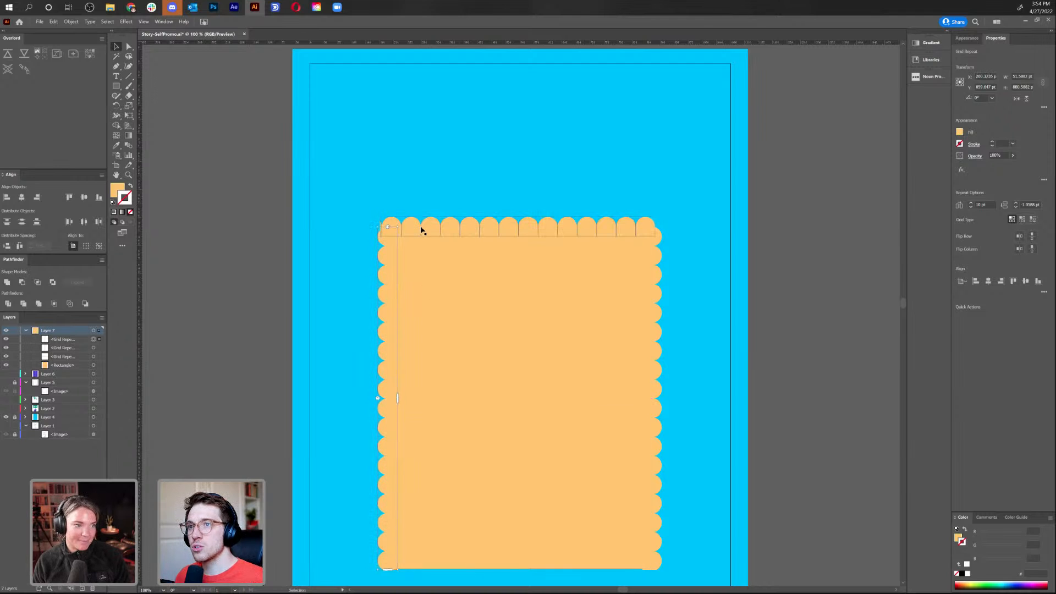
key("ctrl+equal")
key("ctrl+equal")
key("ctrl+equal")
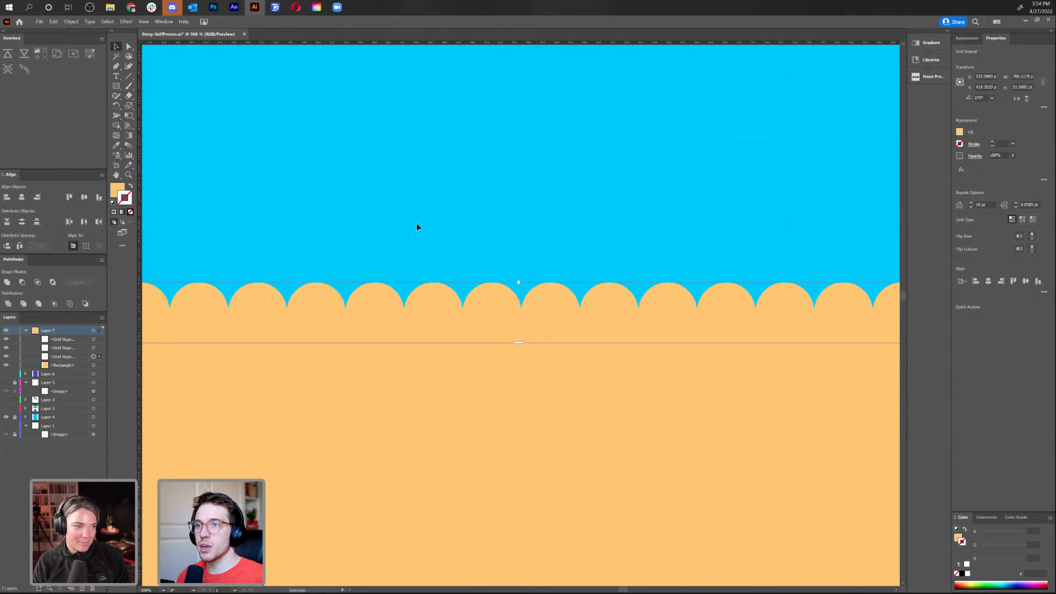
left_click_drag(310, 326, 316, 325)
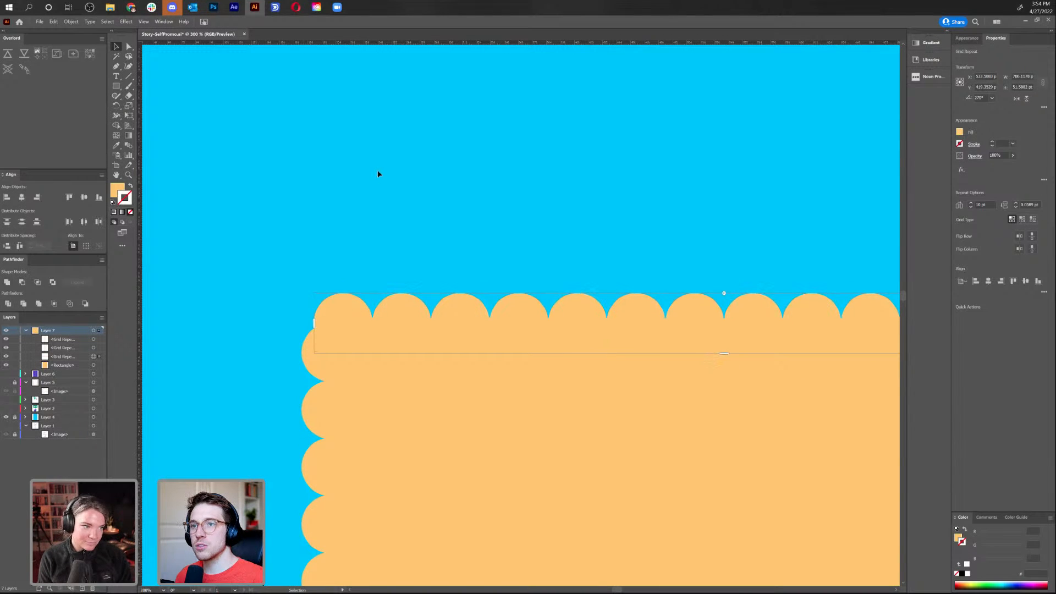
left_click(377, 170)
Make a copy of the upper scallop row reflected across the horizontal axis and place it along the frame's lower edge
key("ctrl+minus")
key("ctrl+minus")
key("ctrl+minus")
key("ctrl+minus")
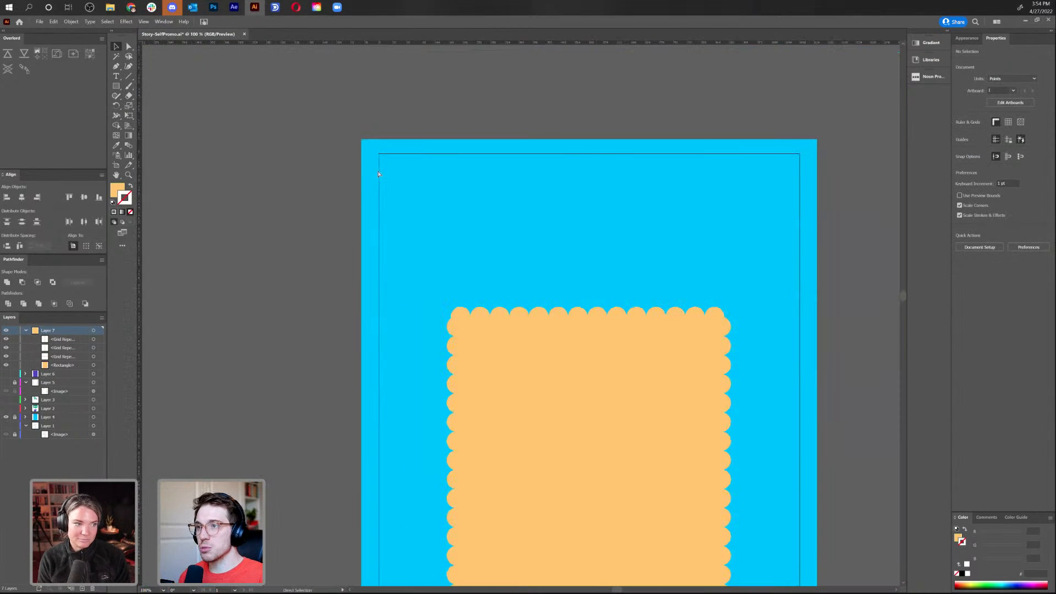
left_click_drag(508, 134, 486, 59)
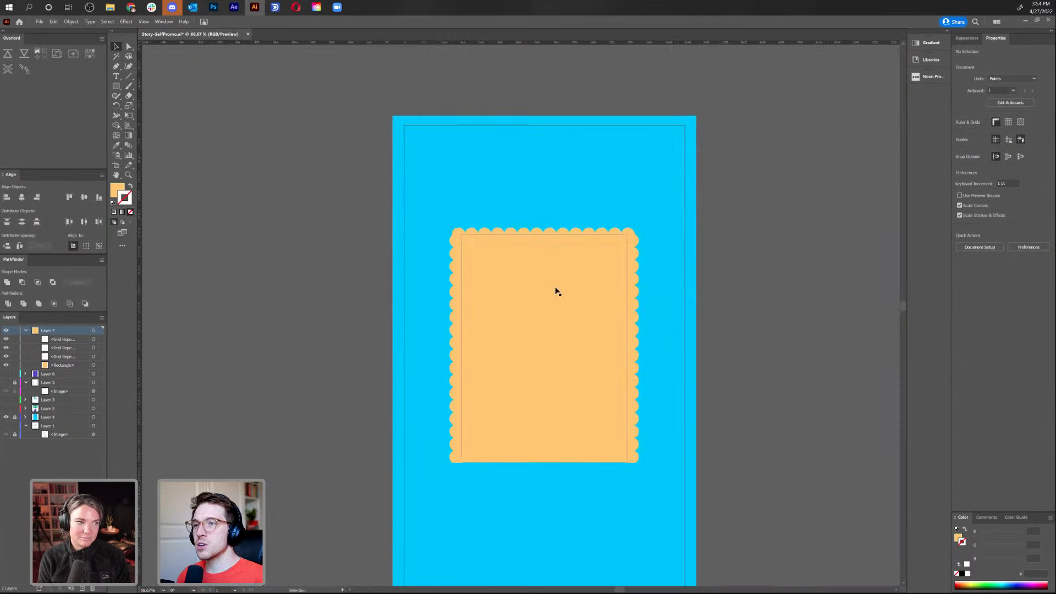
right_click(553, 230)
mouse_move(583, 266)
left_click(680, 293)
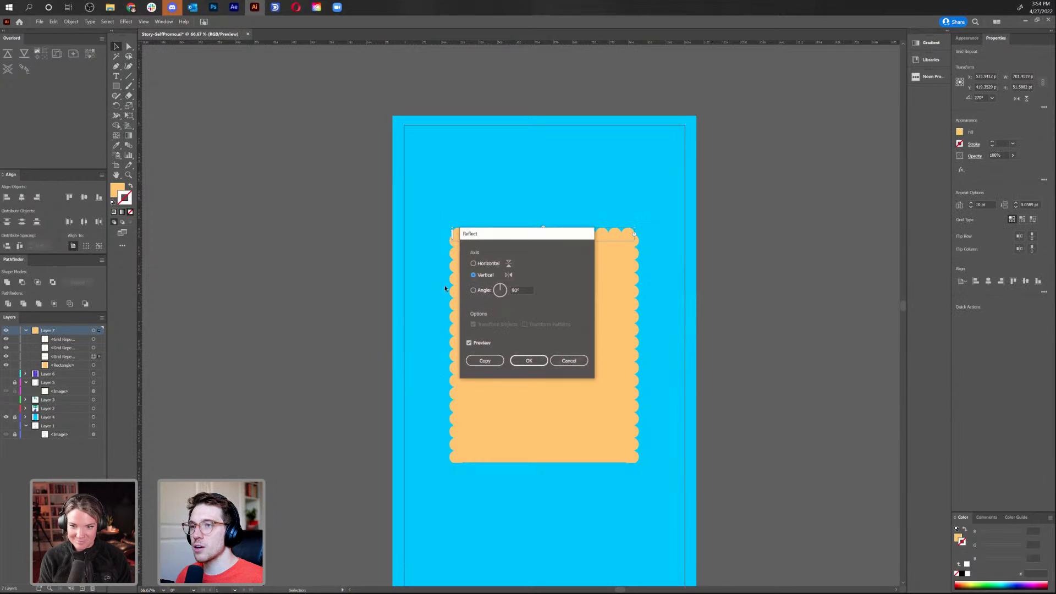
left_click(484, 360)
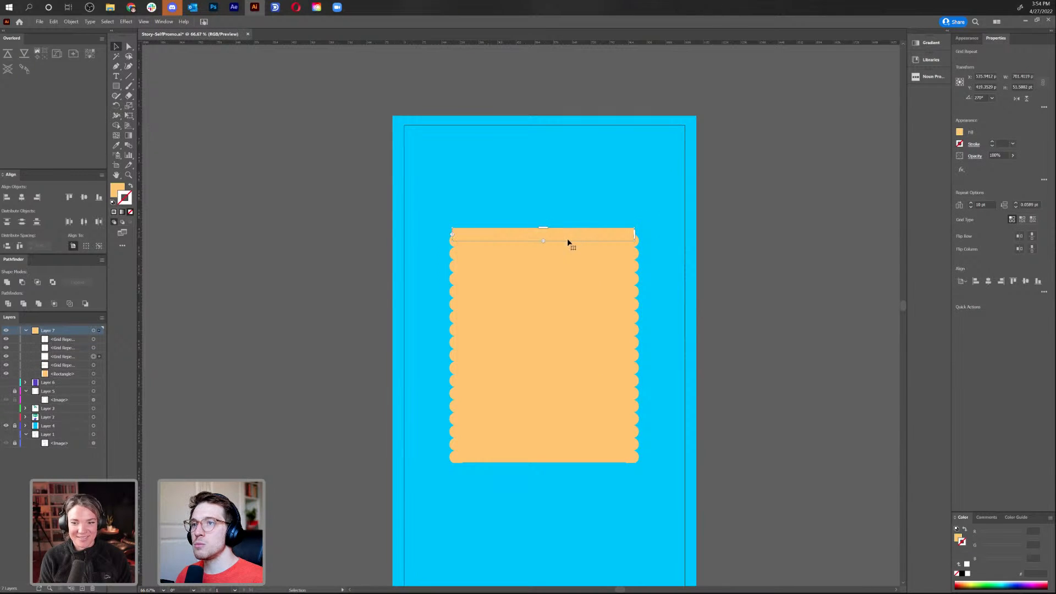
left_click_drag(568, 235, 621, 463)
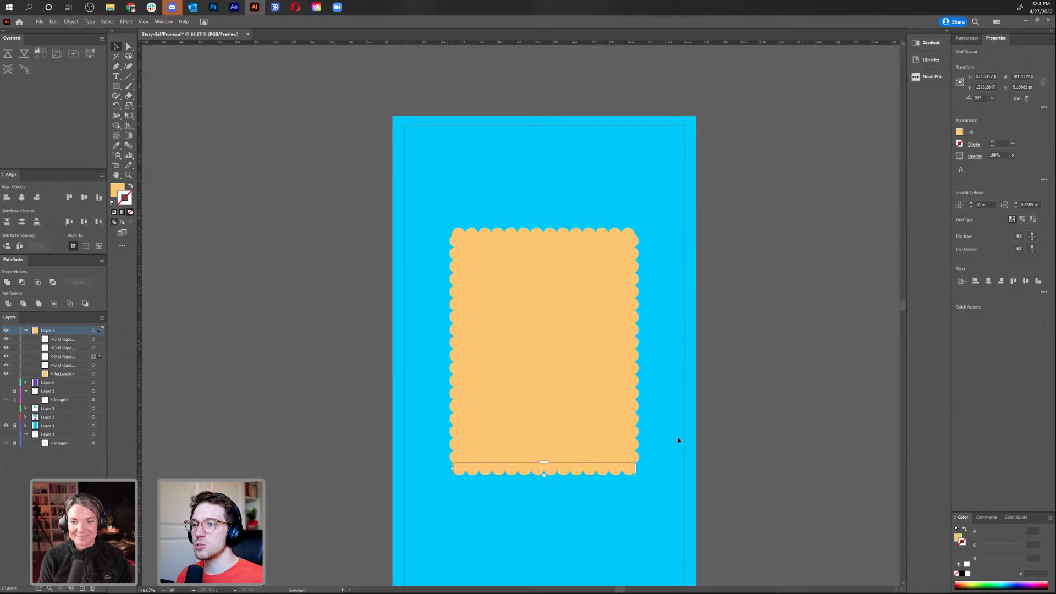
key("Up")
left_click(700, 419)
Draw a centered rectangle 610 pt wide and about 809 pt high inside the frame and fill it with the background blue
scroll(701, 408, "up", 1)
left_click(115, 87)
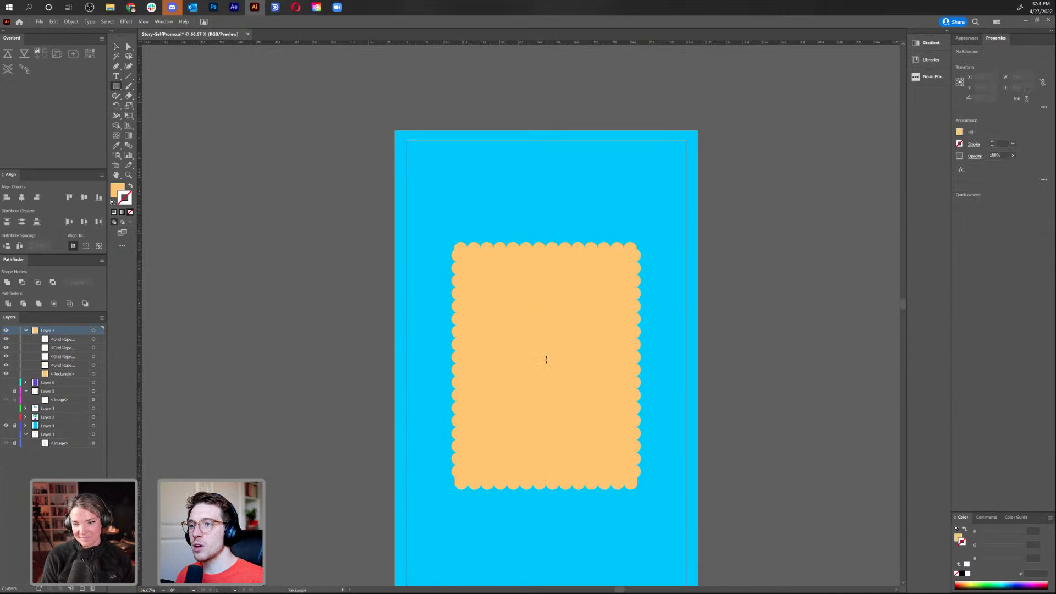
mouse_move(546, 361)
left_mouse_down()
mouse_move(631, 447)
mouse_move(626, 468)
left_mouse_up()
key("i")
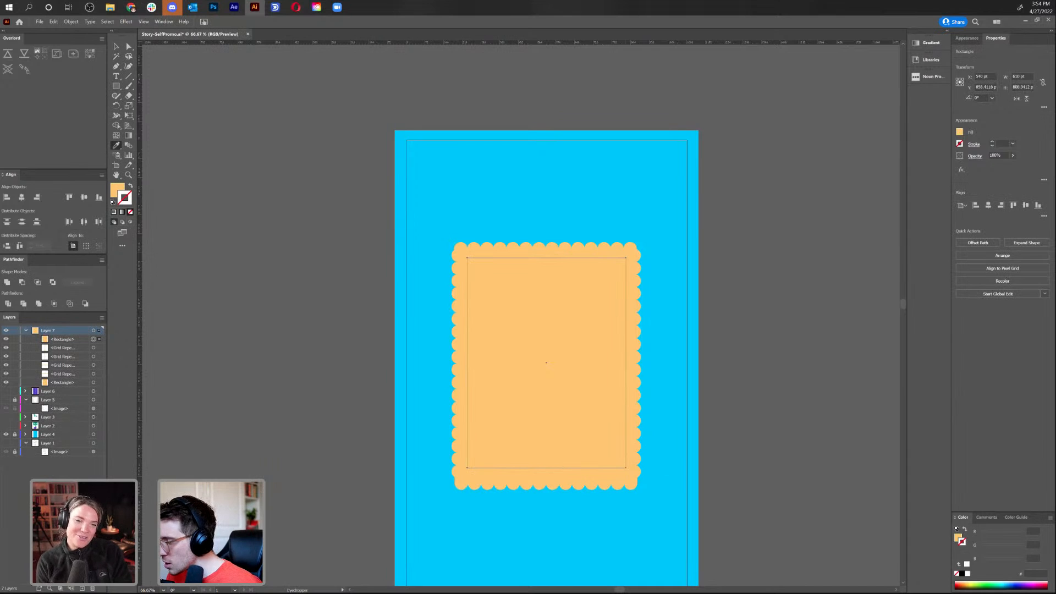
left_click(496, 538)
Extend the inner blue rectangle downward and upward to a height of about 835 pt to even out the border
key("v")
left_click_drag(546, 469, 549, 473)
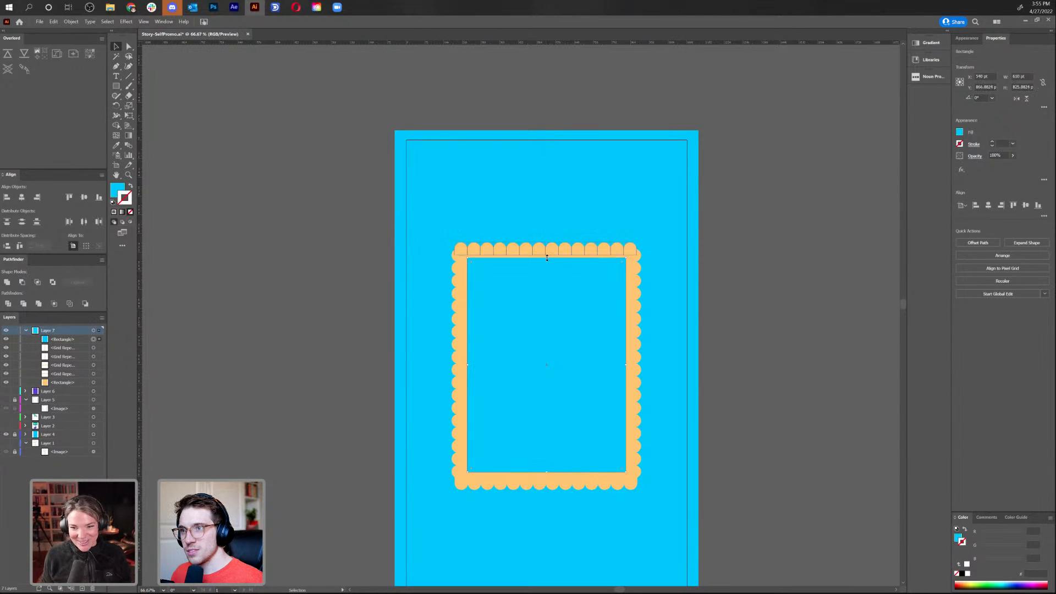
left_click_drag(548, 256, 548, 256)
left_click(662, 177)
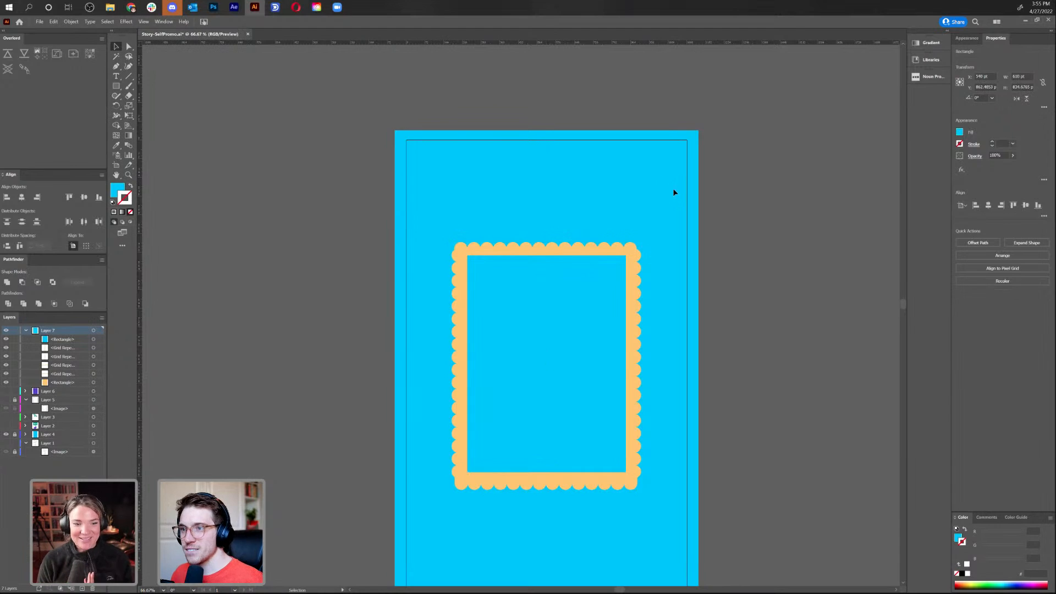
Scale the lower scallop row down proportionally around its center to about 656 pt wide
left_click_drag(682, 428, 662, 321)
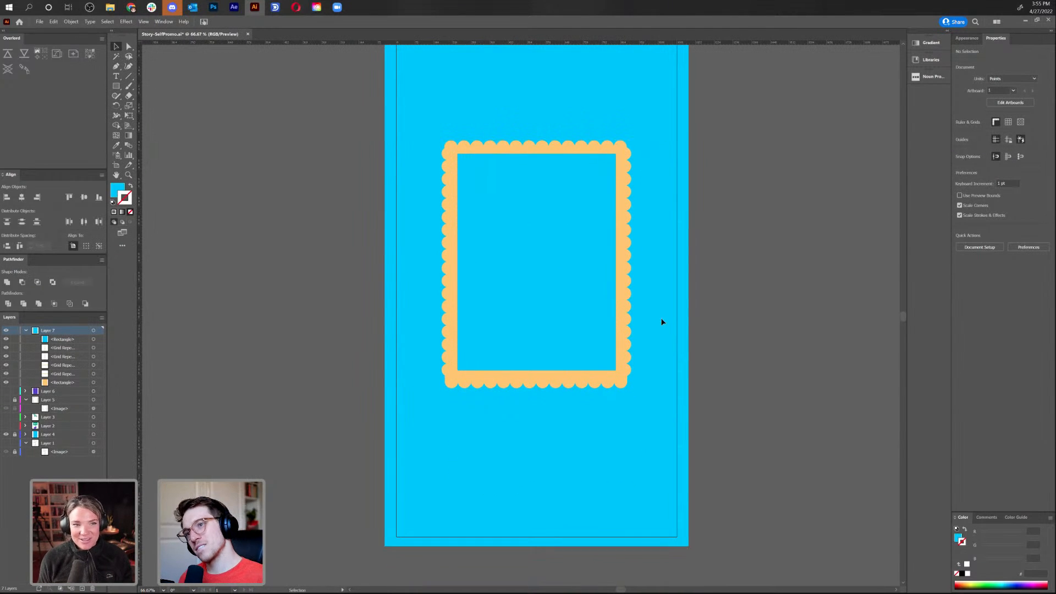
left_click(607, 385)
key("ctrl+equal")
key("ctrl+equal")
key("ctrl+equal")
key("ctrl+equal")
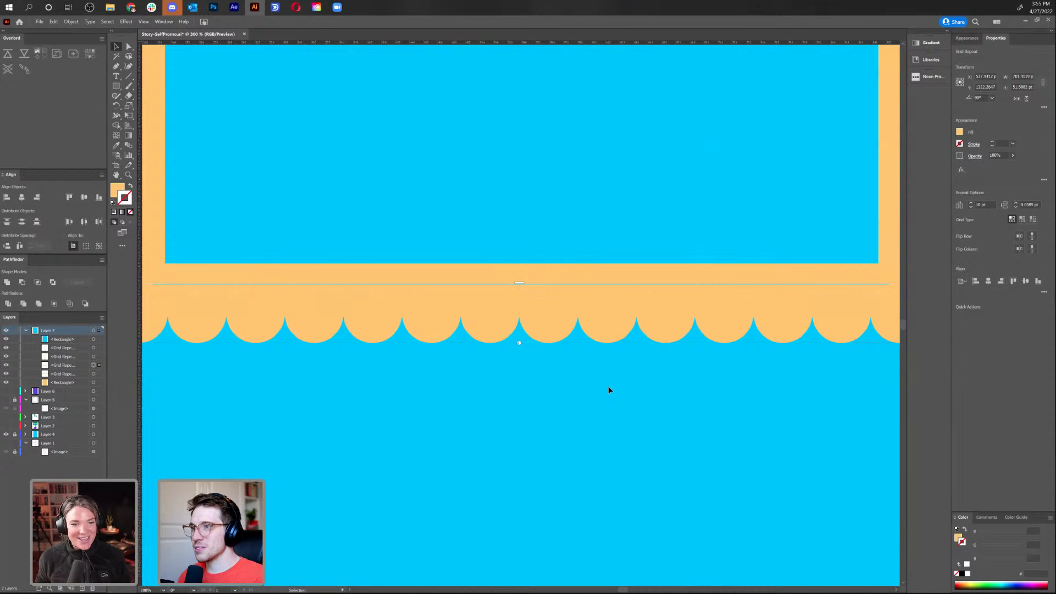
scroll(608, 385, "right", 5)
scroll(684, 379, "up", 1)
mouse_move(707, 392)
left_mouse_down()
mouse_move(698, 382)
mouse_move(707, 394)
mouse_move(698, 396)
left_mouse_up()
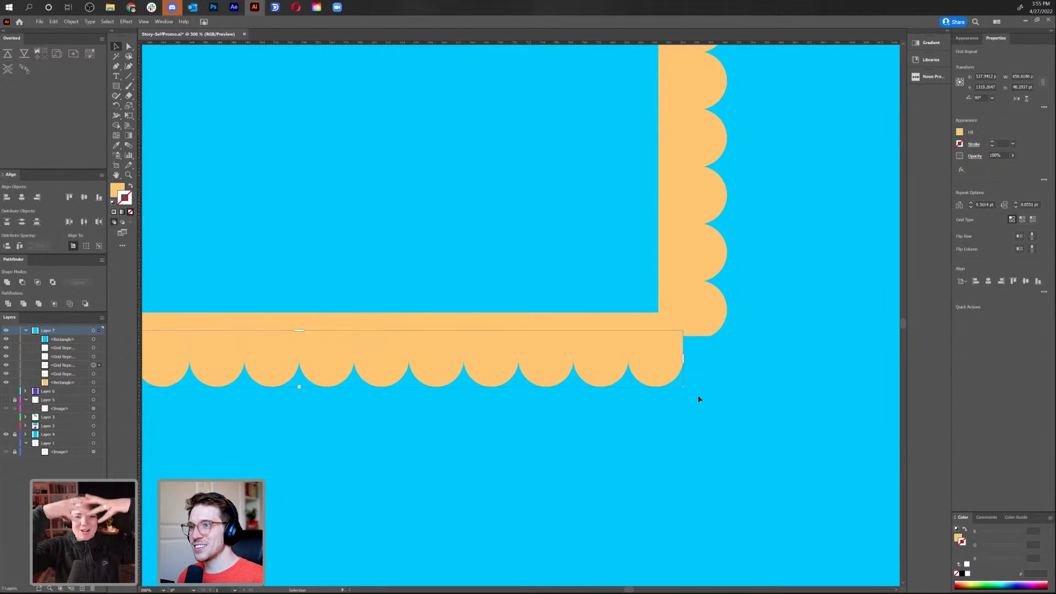
left_click(699, 399)
key("ctrl+minus")
key("ctrl+minus")
key("ctrl+minus")
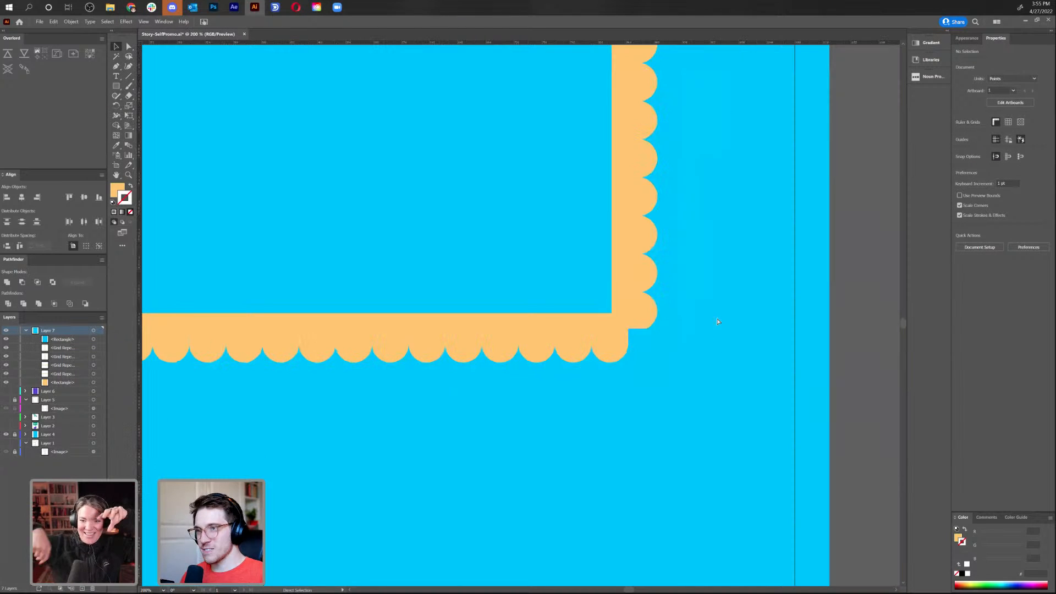
key("ctrl+plus")
scroll(699, 169, "up", 5)
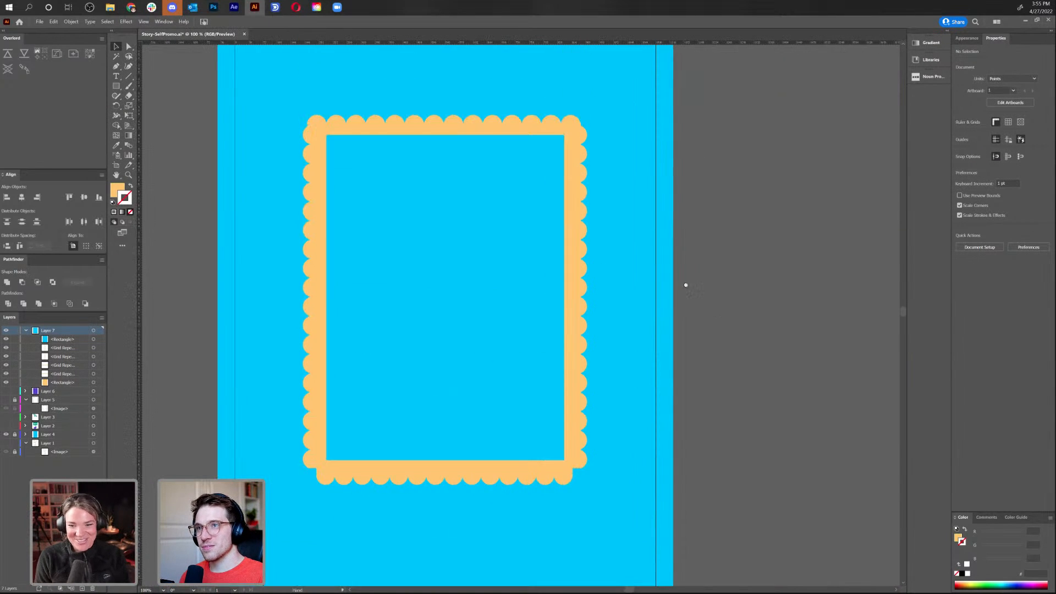
left_click(430, 140)
key("Delete")
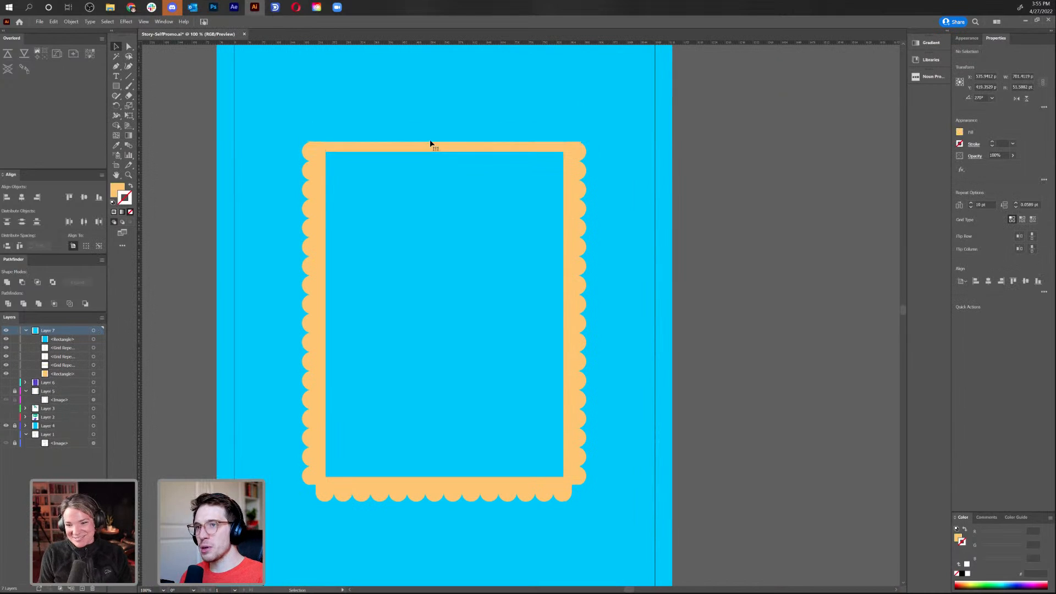
key("ctrl+z")
Try a copy of the upper scallop row reflected across the horizontal axis and moved up above the frame
right_click(416, 494)
mouse_move(448, 527)
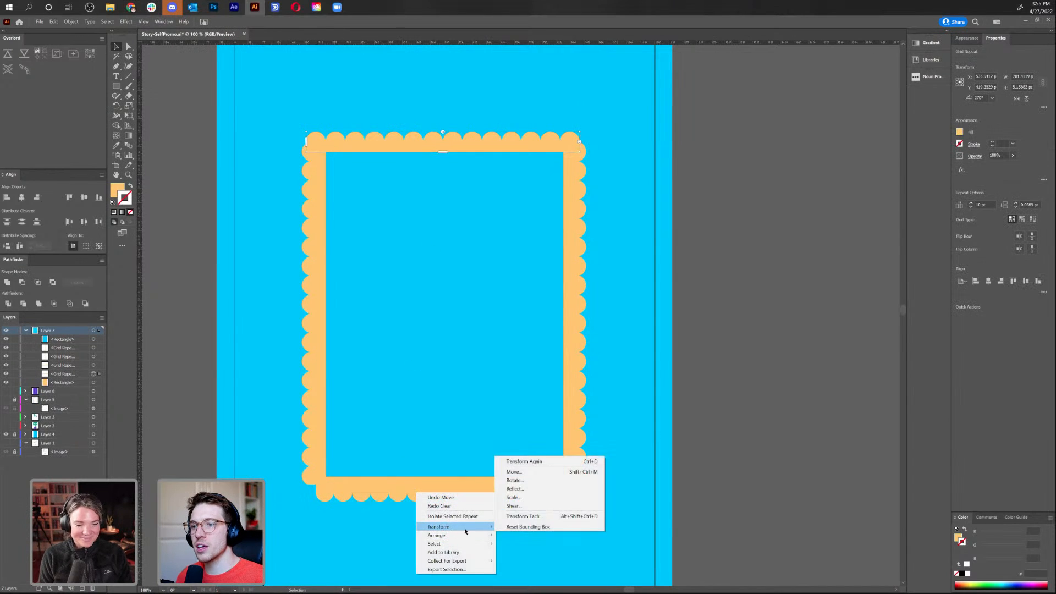
left_click(515, 488)
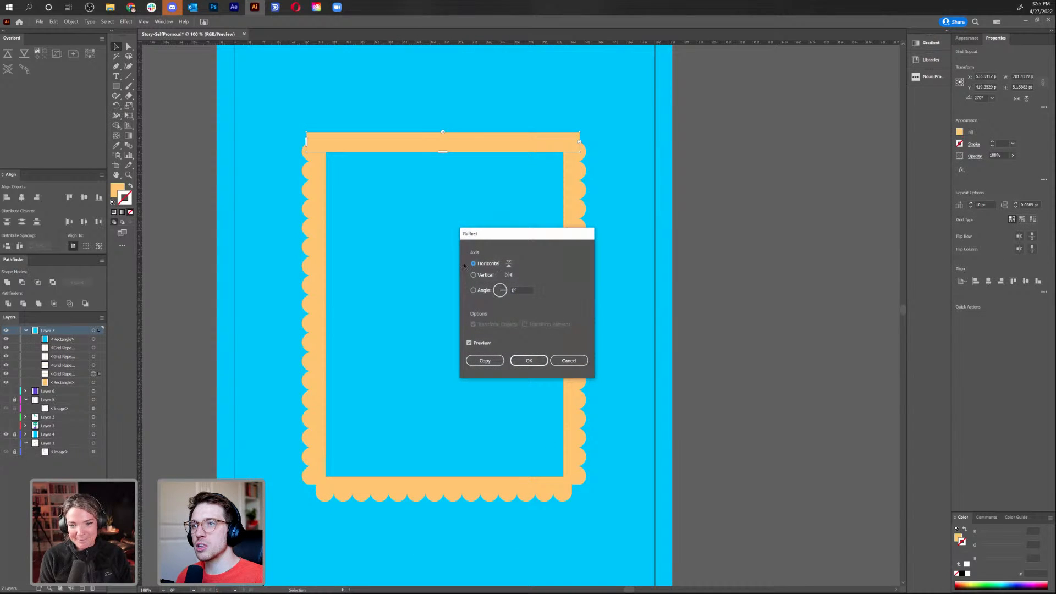
left_click(496, 362)
key("shift+Up")
key("shift+Up")
key("shift+Up")
key("shift+Up")
key("shift+Up")
key("shift+Up")
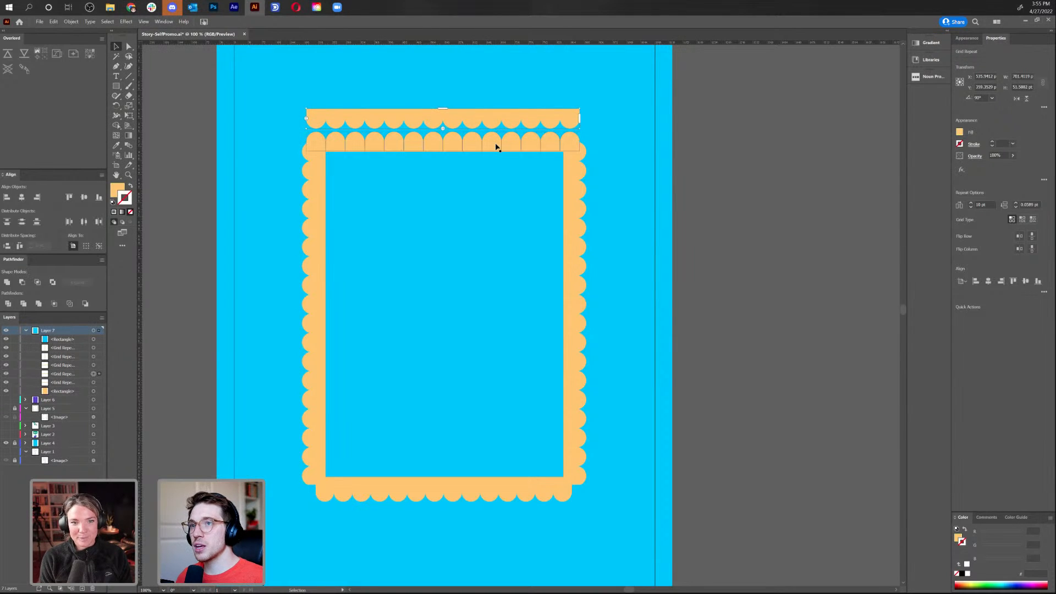
key("Delete")
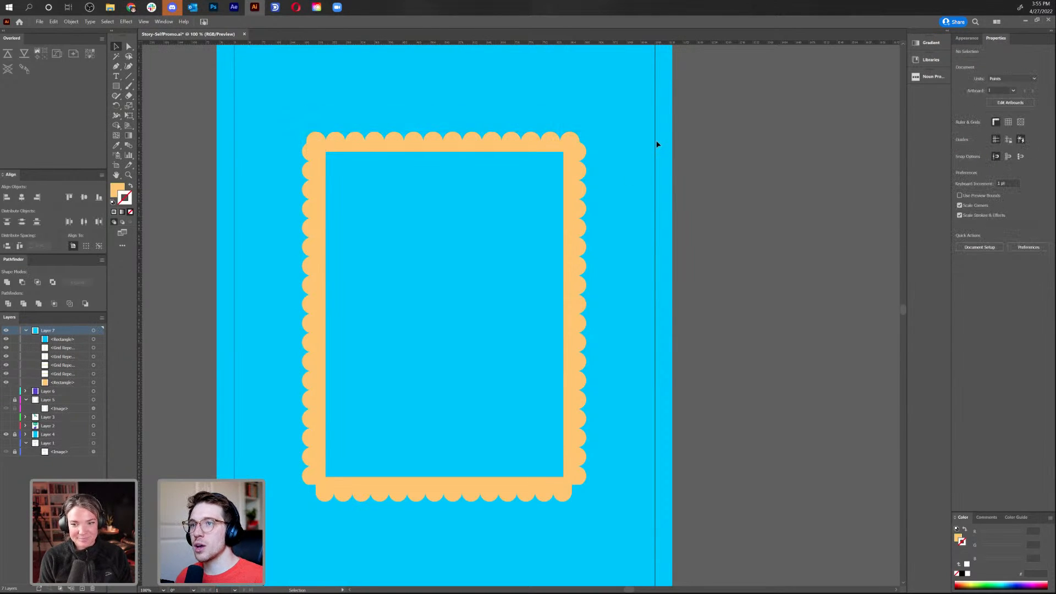
Move the right scallop column horizontally away from the frame to about X 1006 pt
left_click(553, 488)
left_click(649, 497)
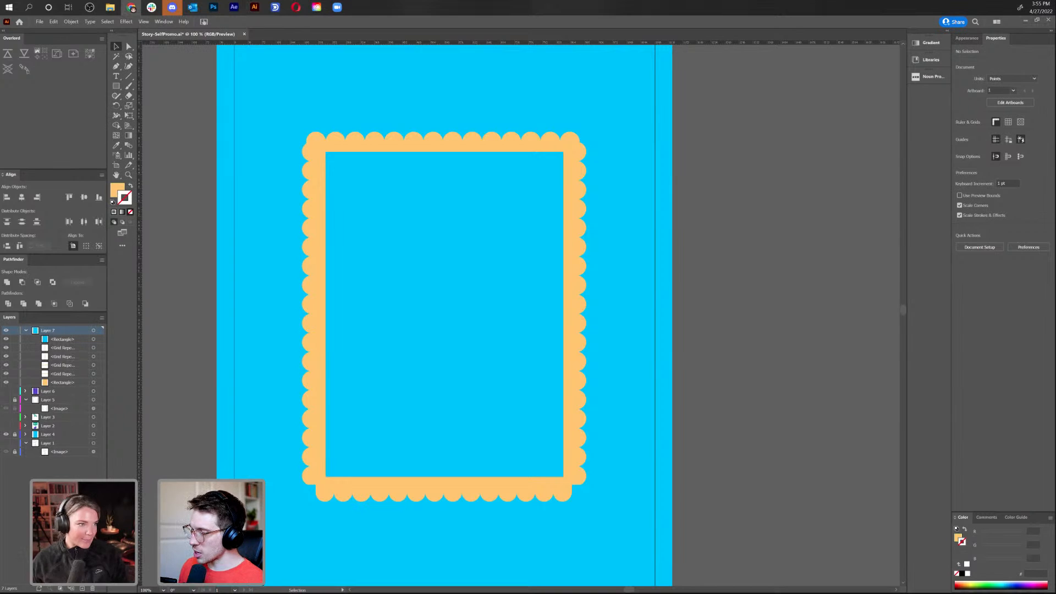
left_click_drag(579, 227, 630, 227)
left_click(632, 184)
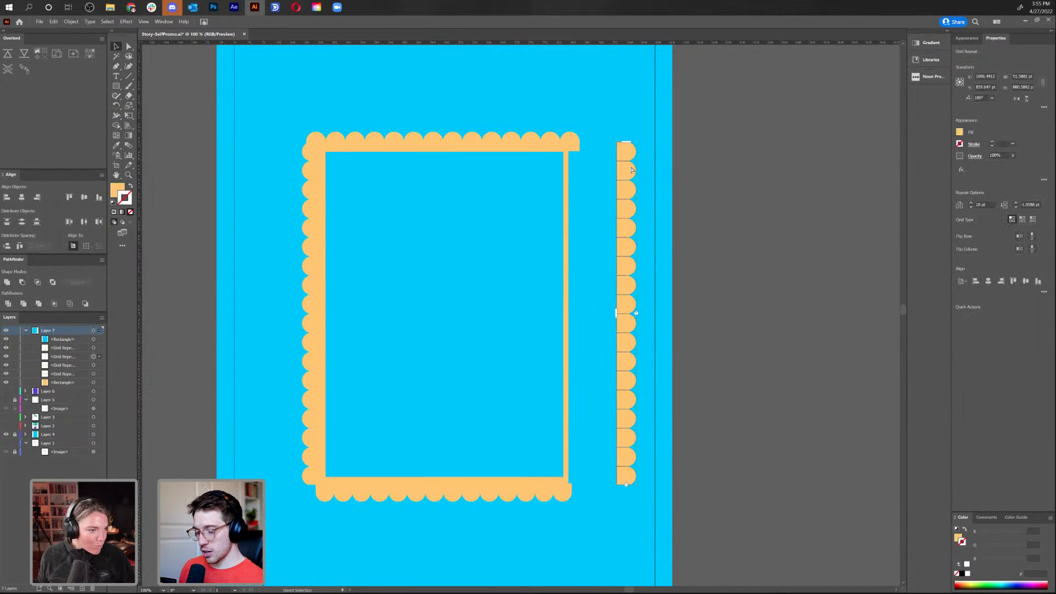
Undo the right scallop column's move away from the frame
key("ctrl+plus")
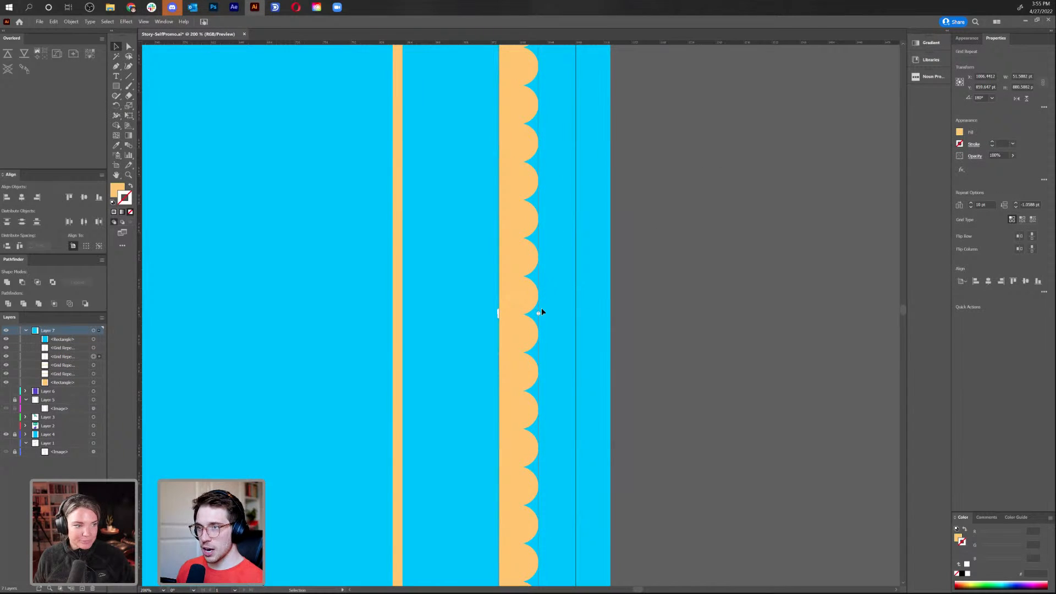
left_click_drag(538, 311, 537, 307)
left_click_drag(558, 59, 593, 279)
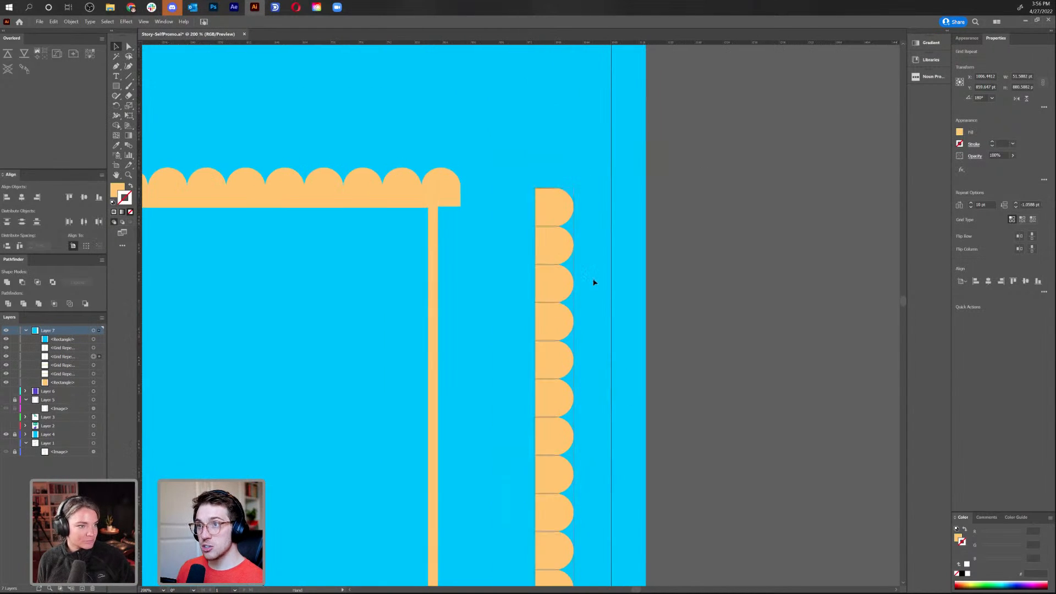
key("ctrl+z")
key("ctrl+z")
key("v")
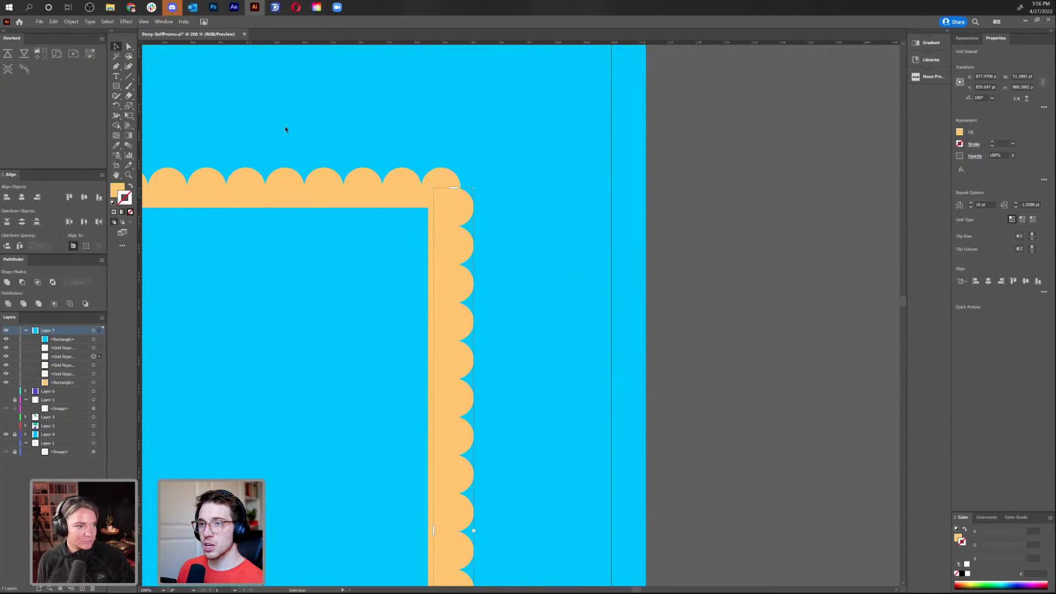
Expand the right scallop column's grid repeat with the Object and Fill options enabled
left_click(72, 22)
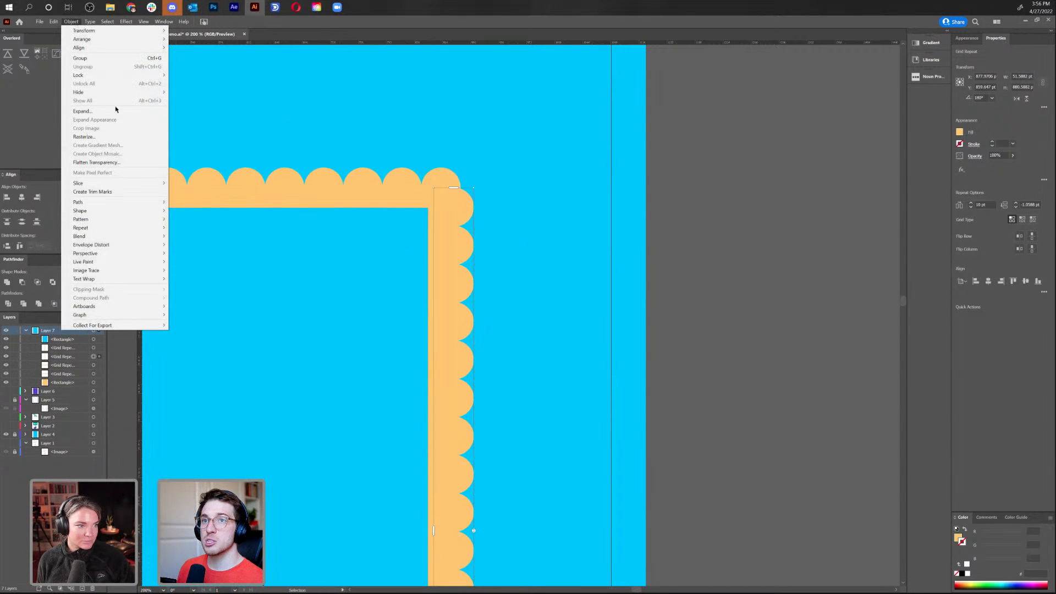
left_click(82, 111)
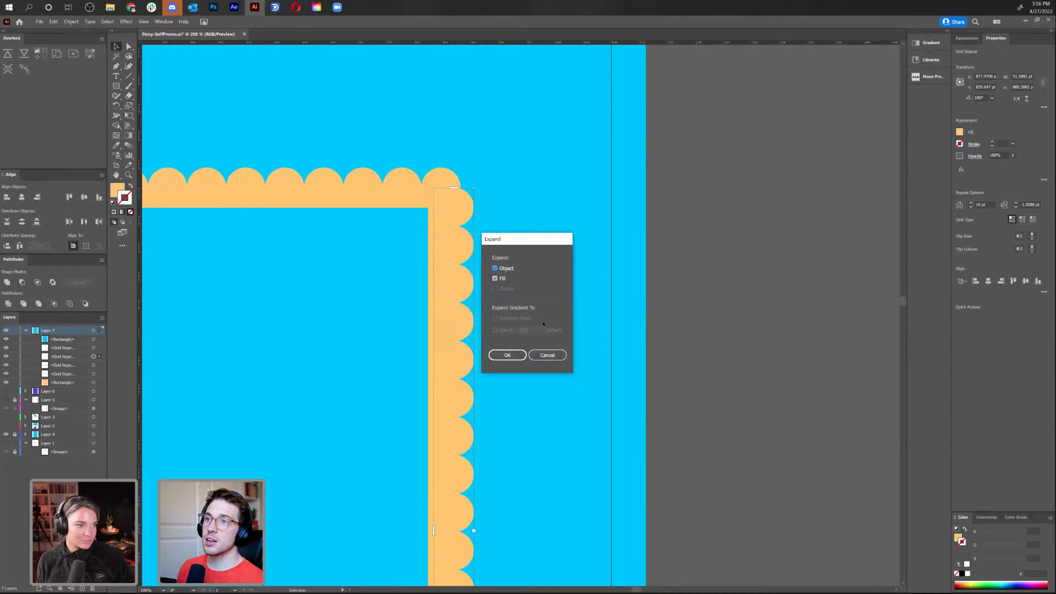
left_click(507, 354)
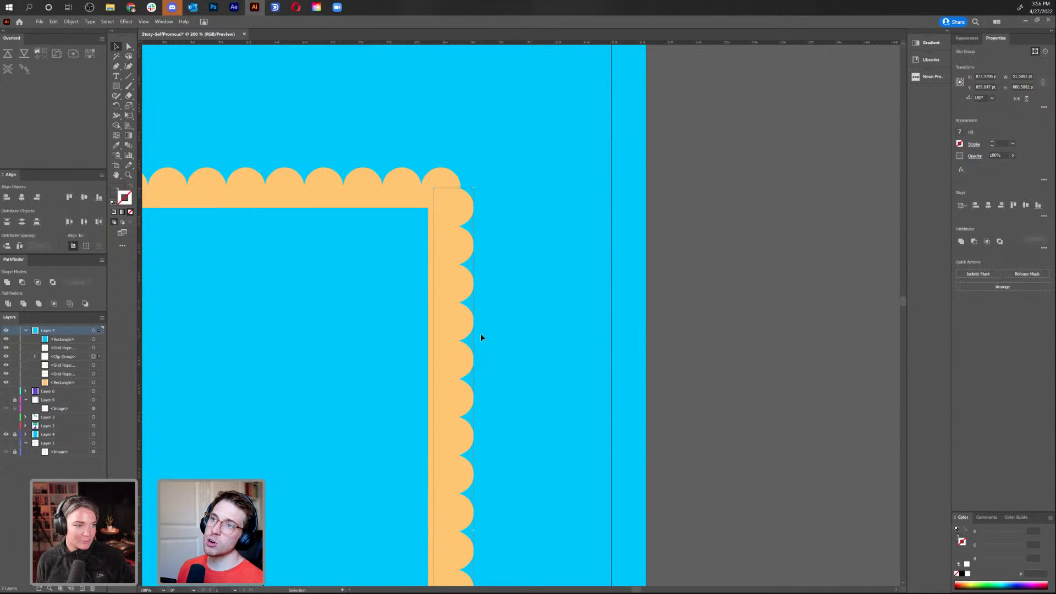
Try moving the expanded scallop column away from the frame and selecting its top scallop
left_click_drag(476, 299, 536, 299)
key("a")
left_click(512, 203)
key("v")
mouse_move(517, 193)
left_mouse_down()
mouse_move(558, 158)
mouse_move(507, 189)
left_mouse_up()
left_click(507, 189)
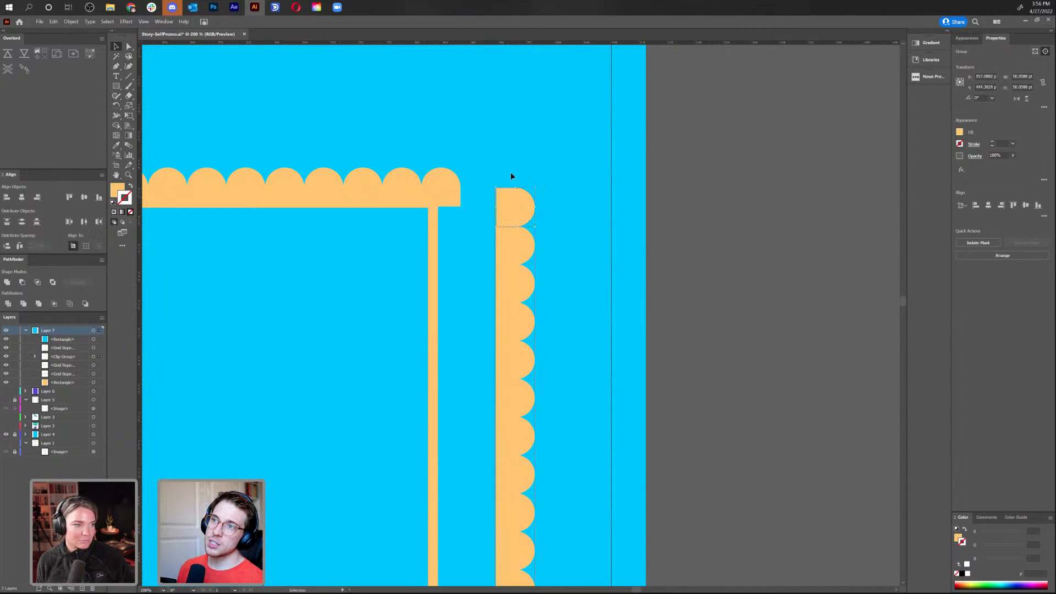
left_click(522, 182)
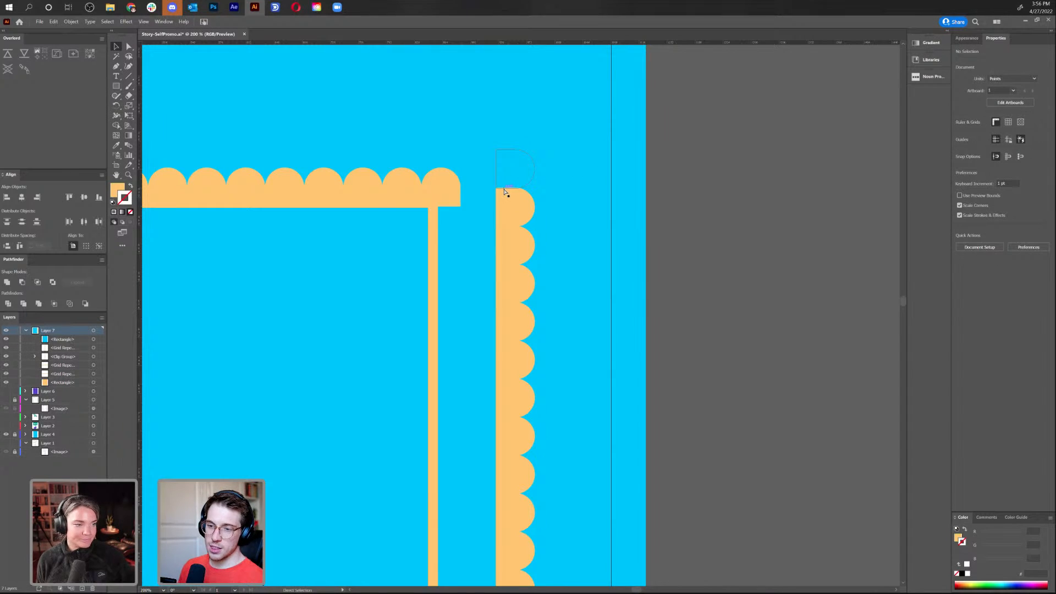
Inspect the expanded column's clipped scallops in outline view and return to the colour preview
key("a")
key("ctrl+y")
key("v")
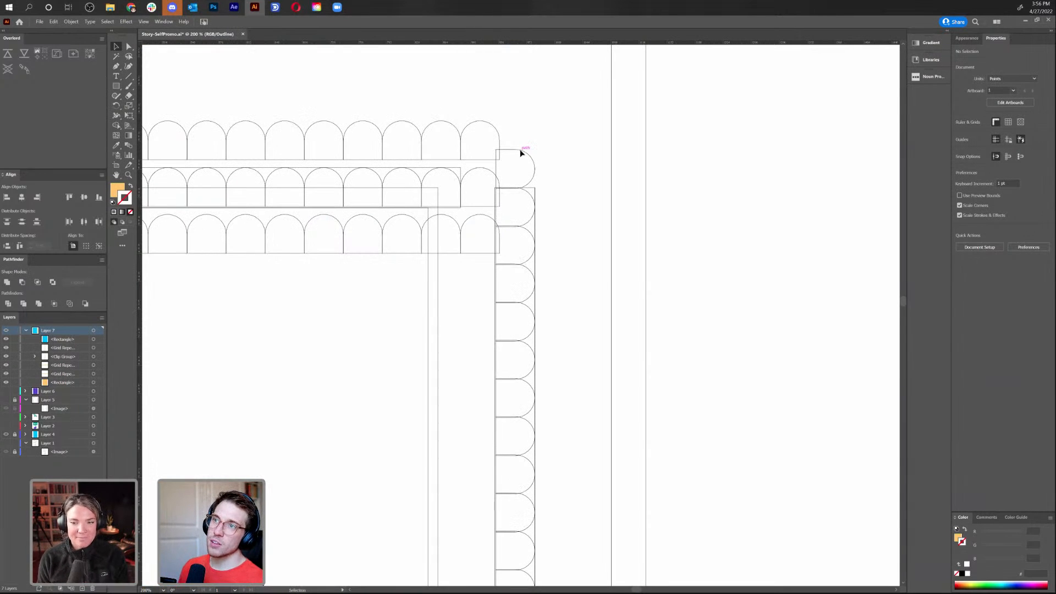
key("a")
left_click_drag(550, 132, 514, 177)
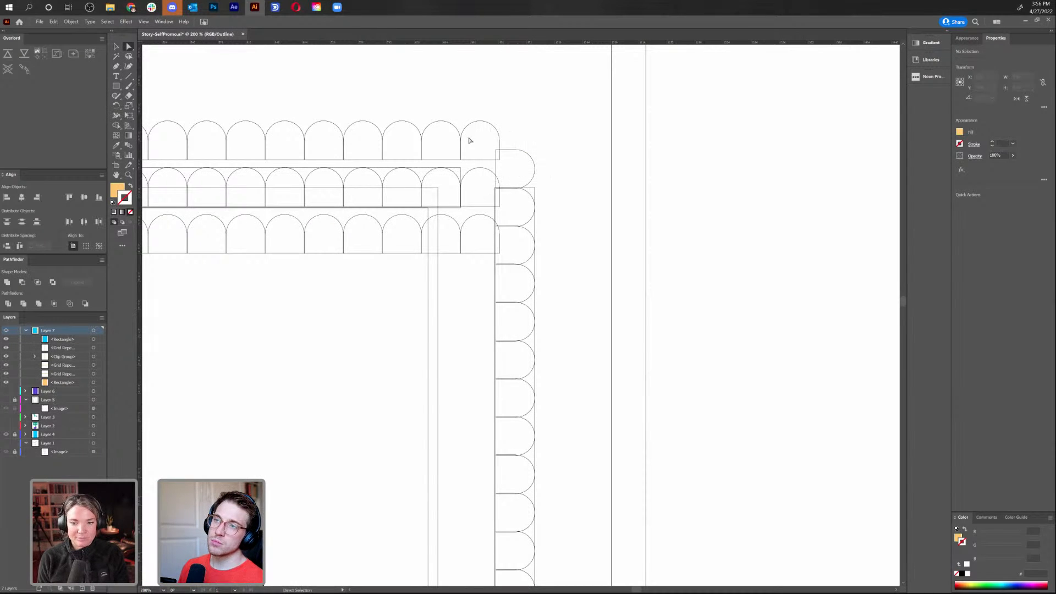
key("ctrl+y")
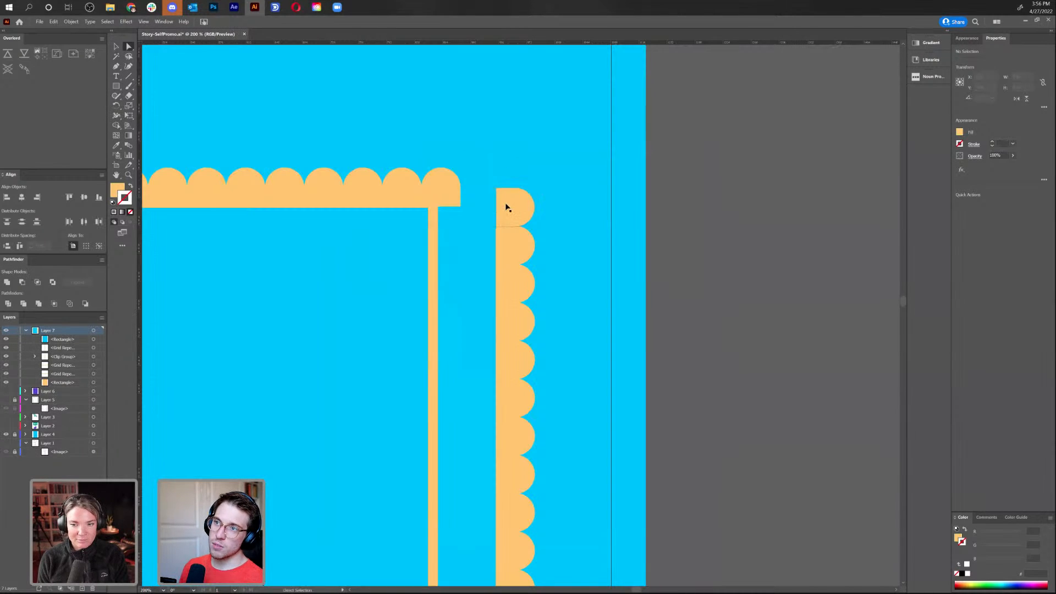
Undo the expanded scallop column's move and deselect everything
key("ctrl+z")
key("v")
key("ctrl+shift+a")
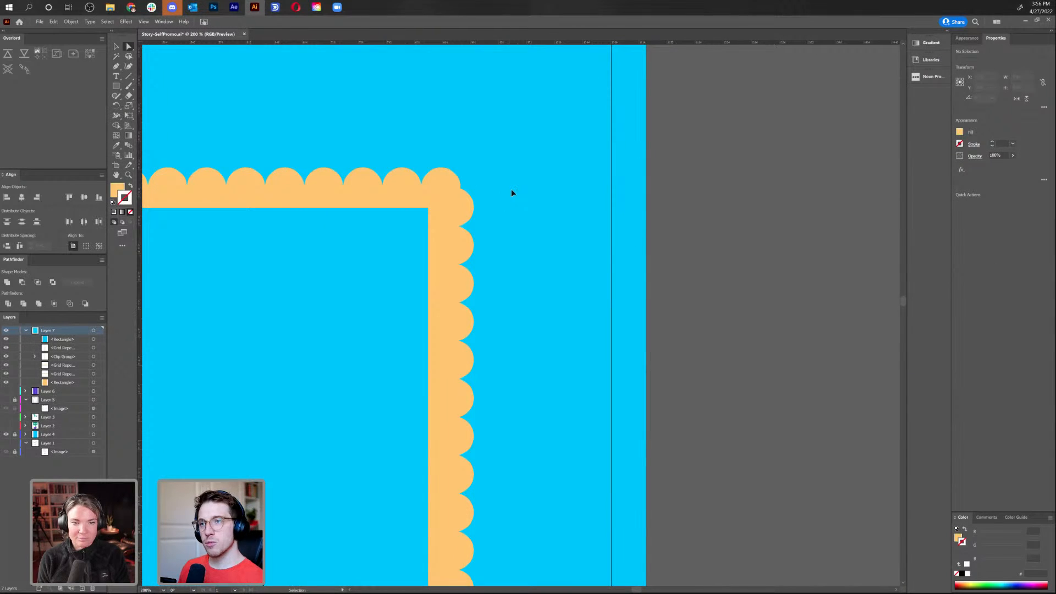
key("ctrl+minus")
key("ctrl+minus")
key("ctrl+minus")
key("ctrl+minus")
key("ctrl+plus")
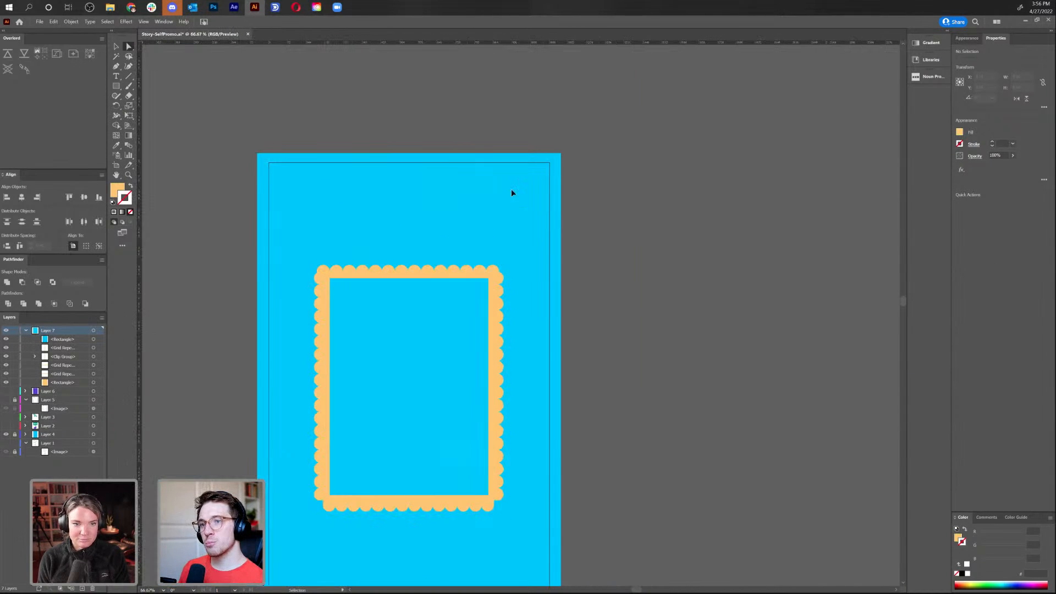
left_click_drag(541, 392, 572, 292)
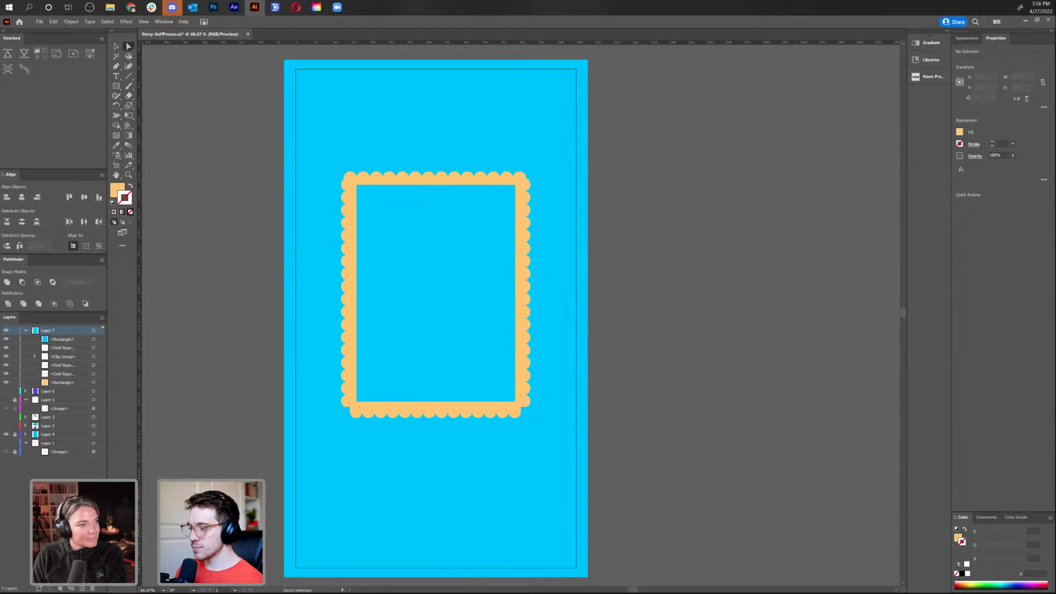
Copy the inner blue rectangle and paste the duplicate in place
left_click(403, 239)
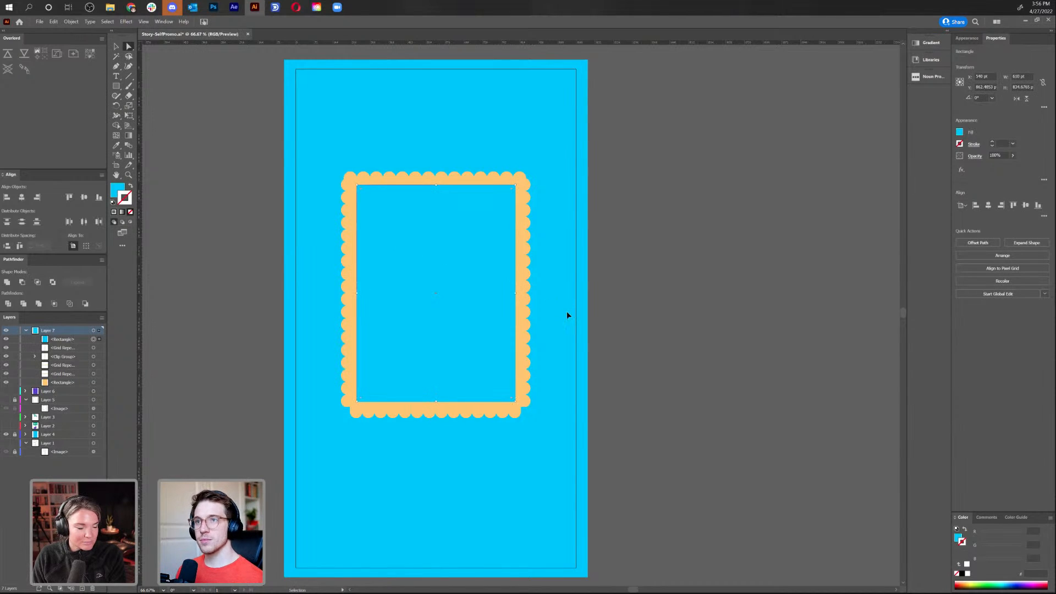
key("ctrl+v")
left_click(116, 47)
right_click(557, 265)
left_click(53, 22)
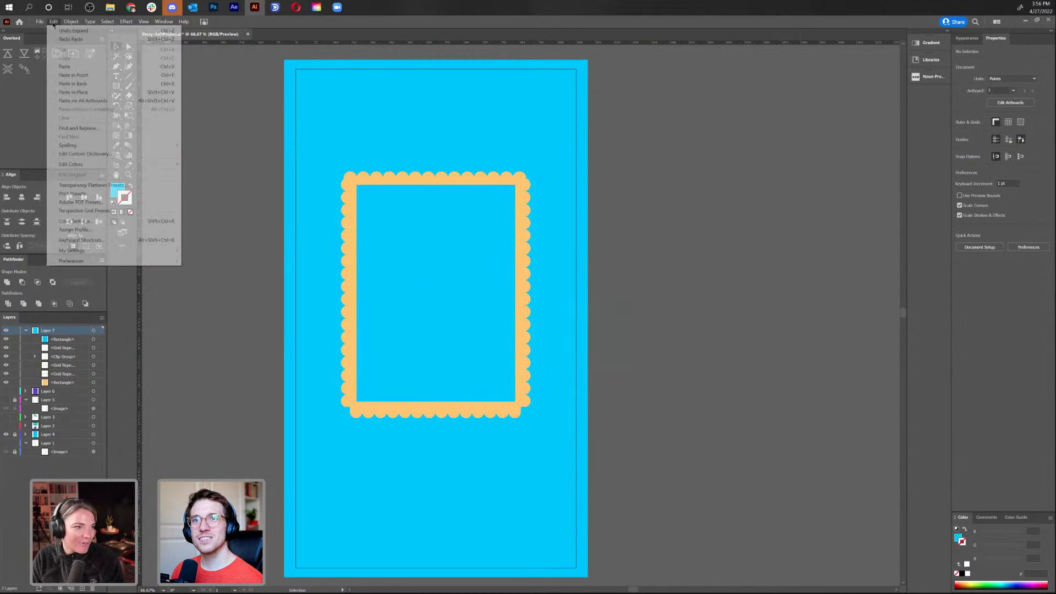
left_click(84, 95)
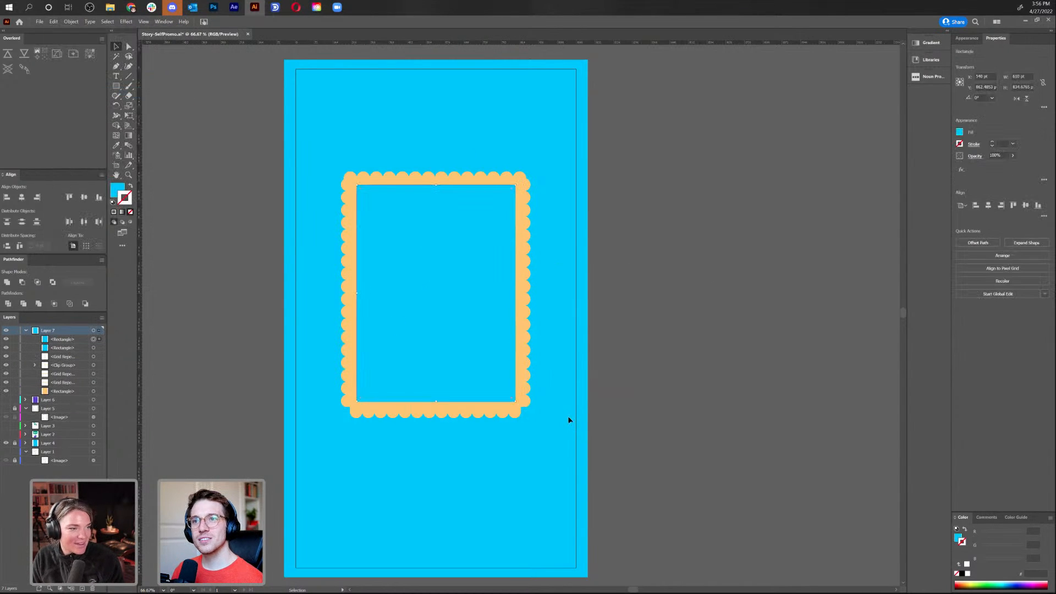
Fill the pasted rectangle with the scalloped border's orange and scale it down around its center, leaving a thin blue band around it
key("i")
left_click(529, 313)
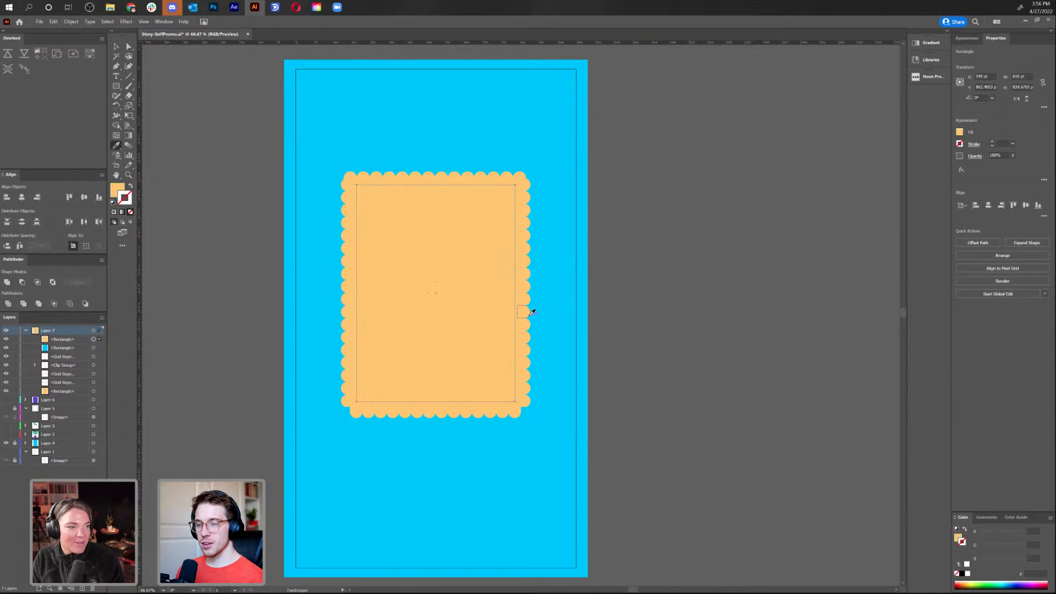
key("v")
key("s")
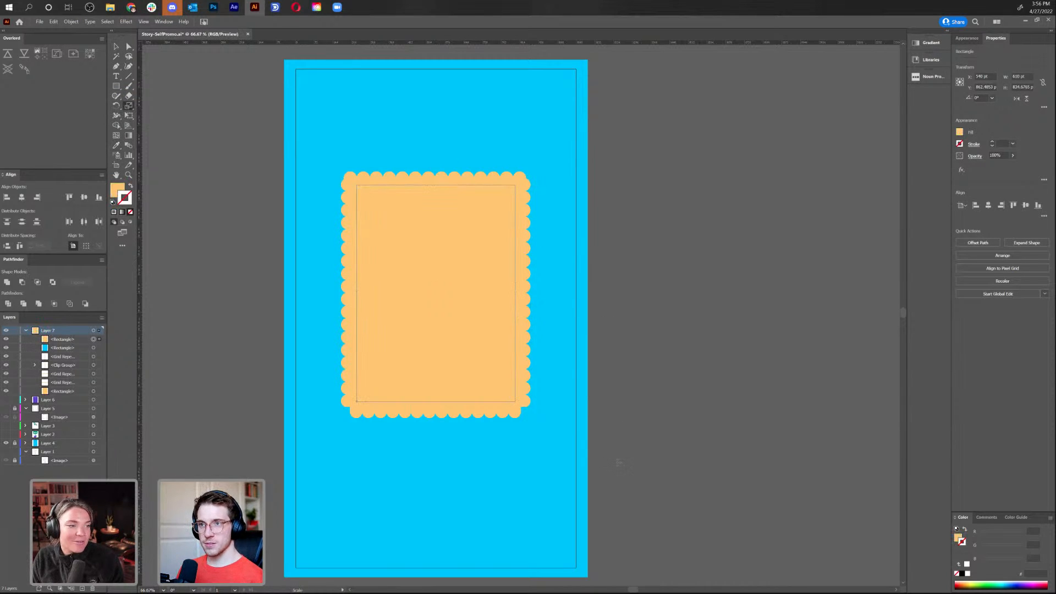
left_click_drag(599, 482, 598, 477)
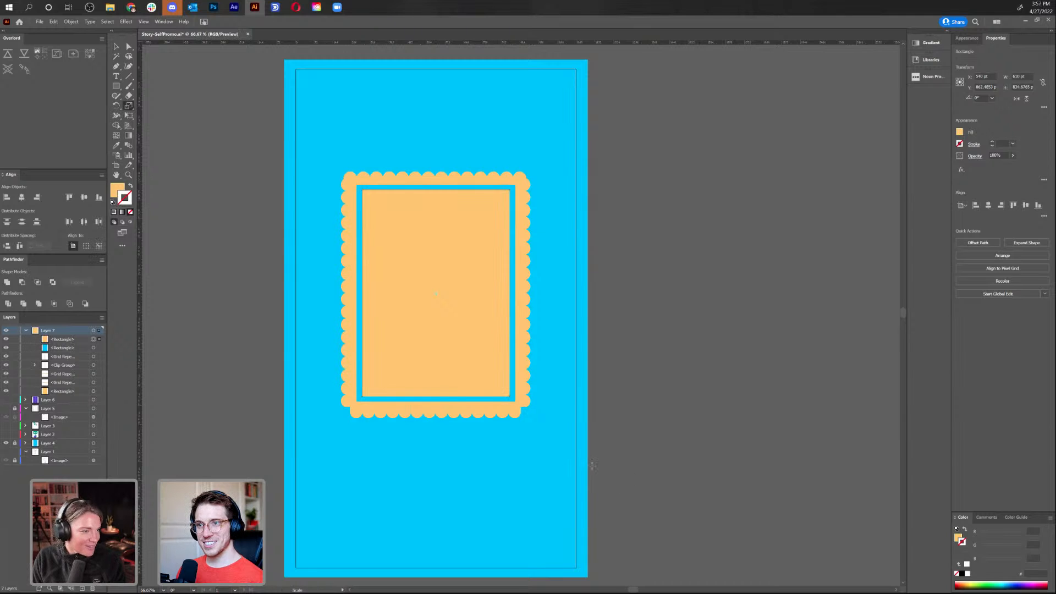
key("v")
left_click(690, 389)
left_click_drag(604, 342, 648, 315)
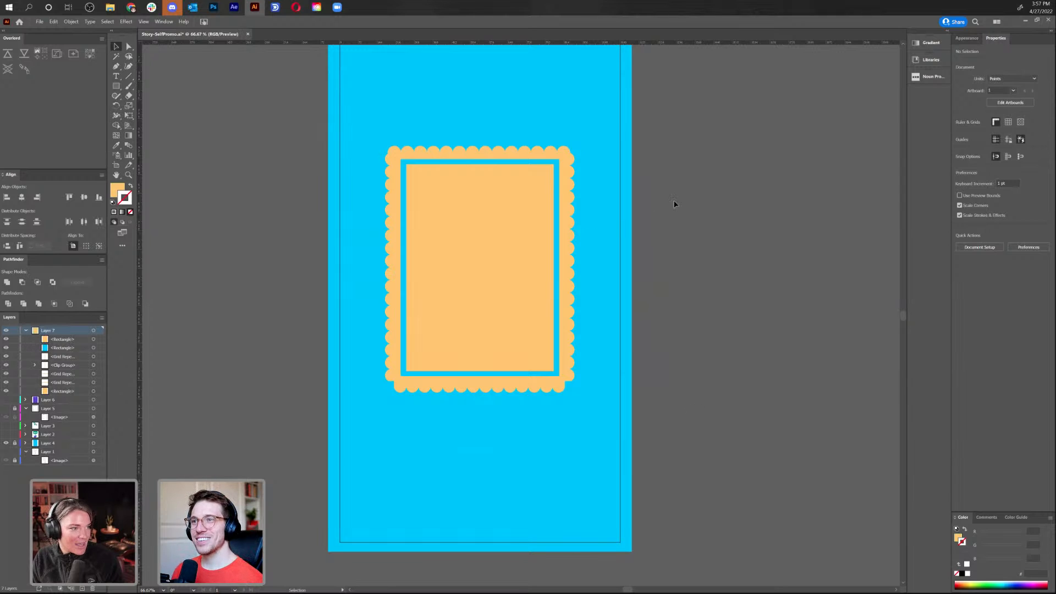
left_click(43, 24)
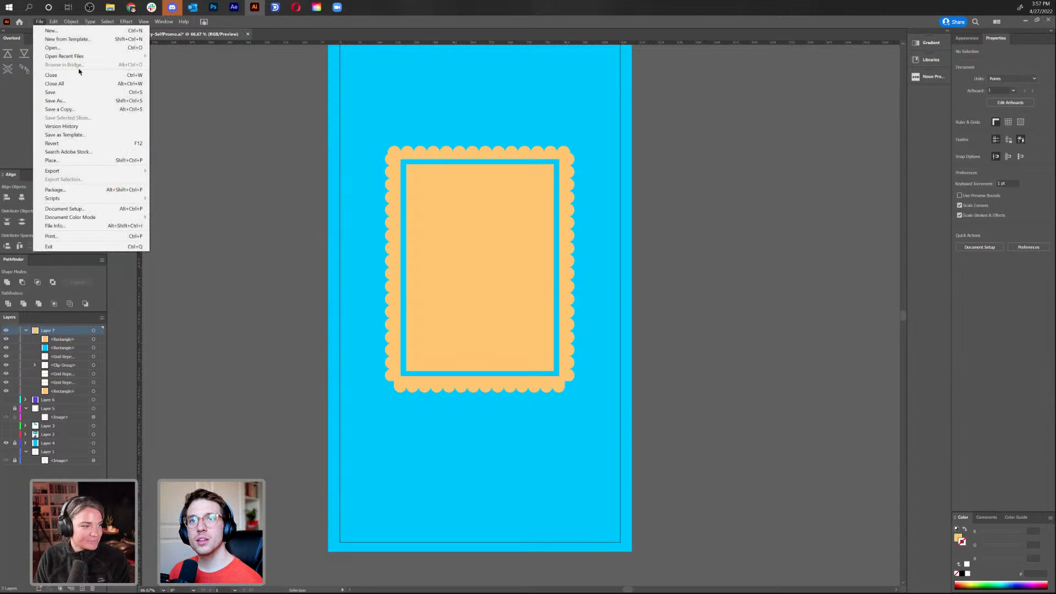
mouse_move(75, 58)
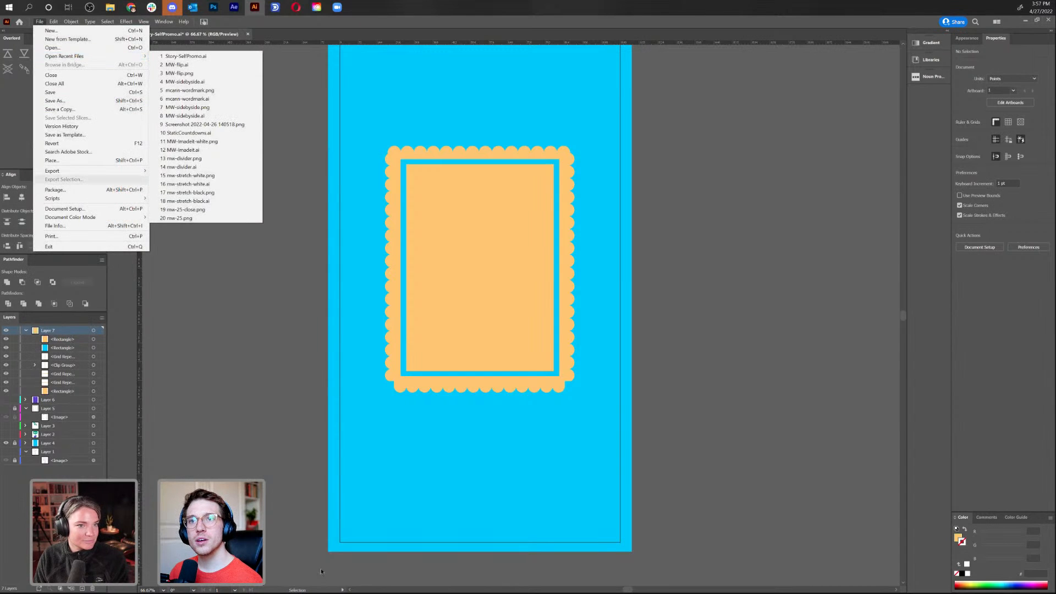
left_click(246, 474)
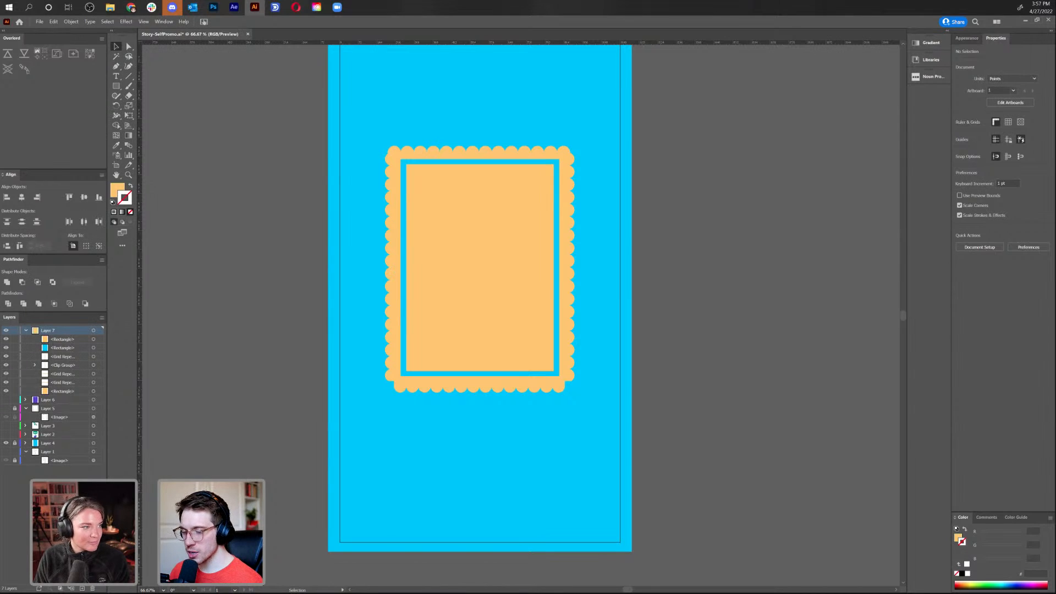
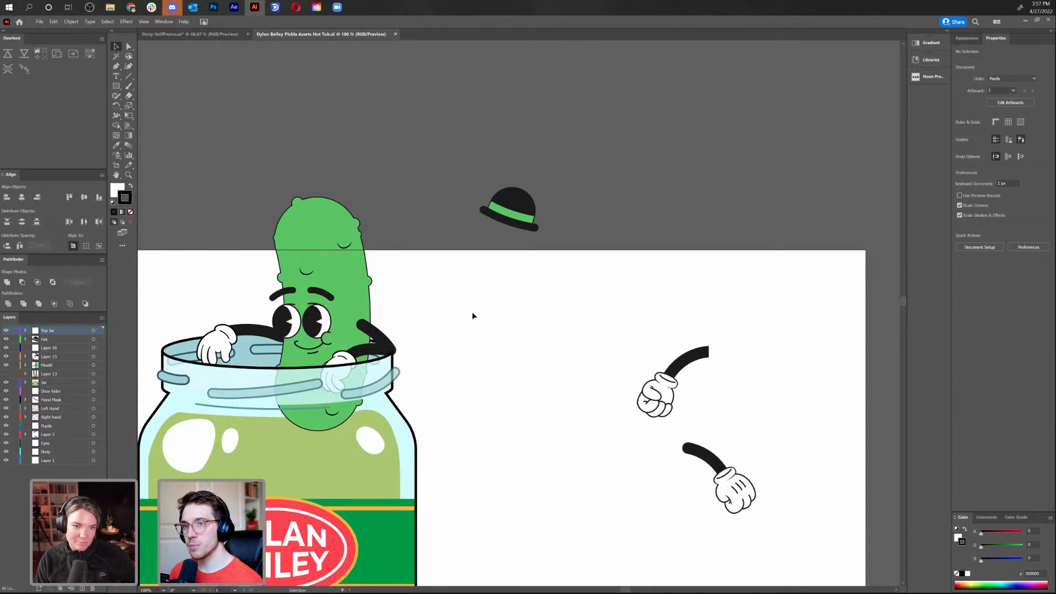
Examine the pickle artwork and select the gloved arm group resting on the jar's back rim for a close look at its outlines
left_click_drag(617, 326, 671, 304)
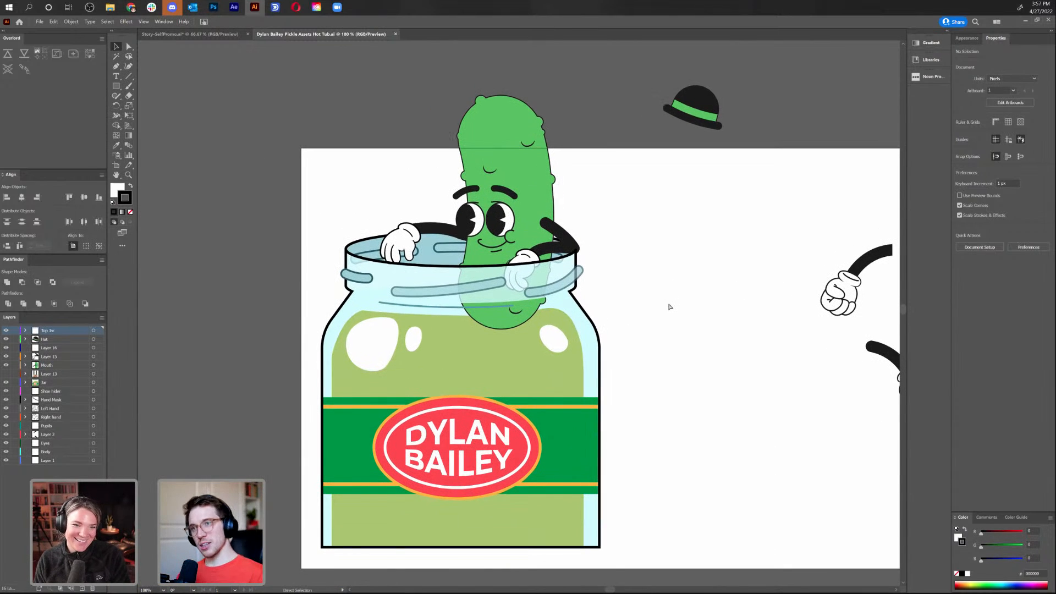
key("ctrl+plus")
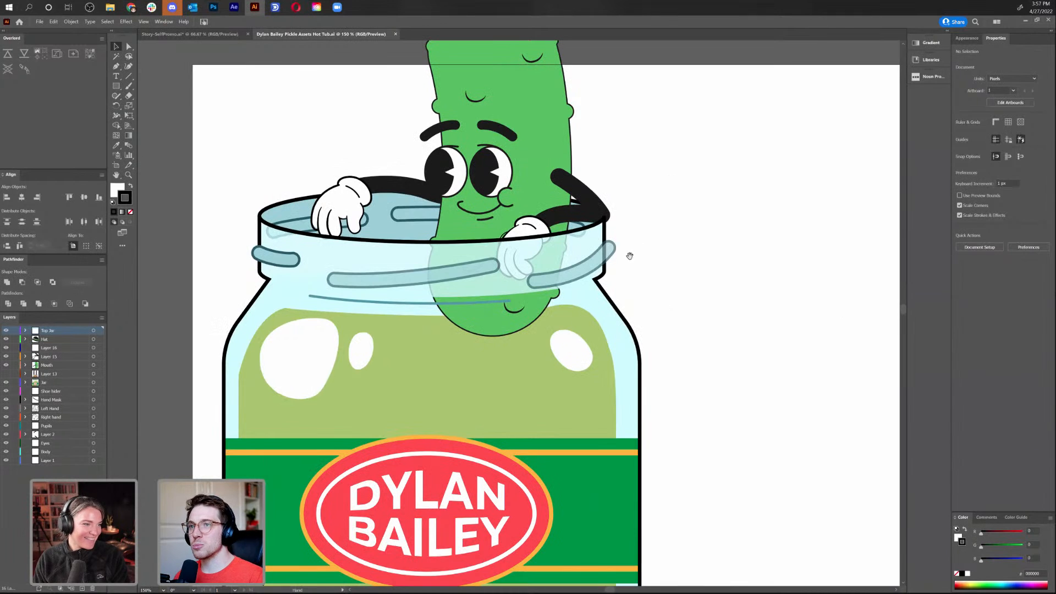
scroll(638, 240, "up", 3)
scroll(668, 252, "right", 10)
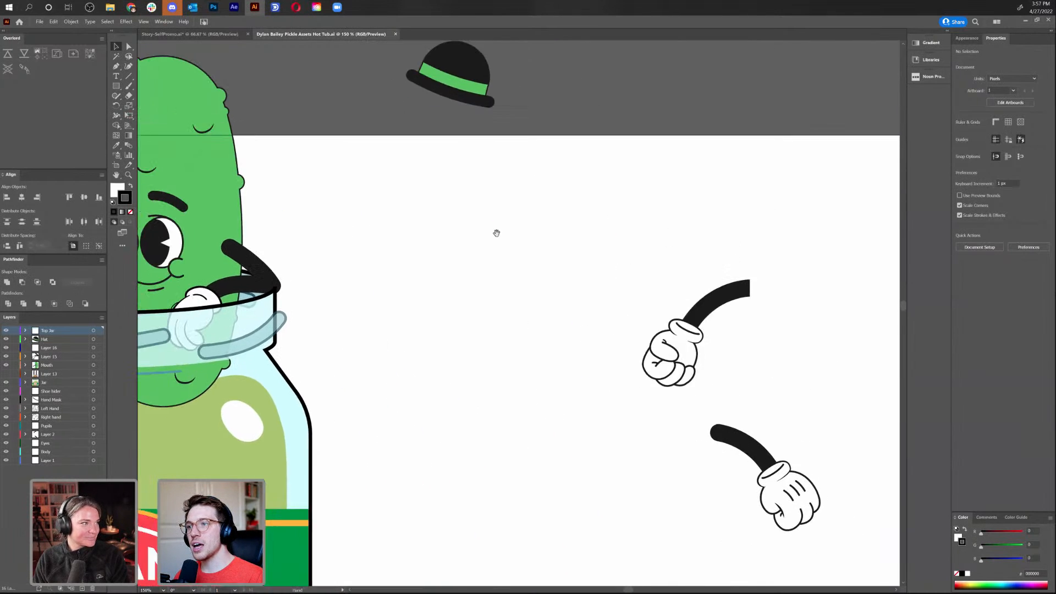
scroll(632, 250, "left", 10)
left_click(466, 288)
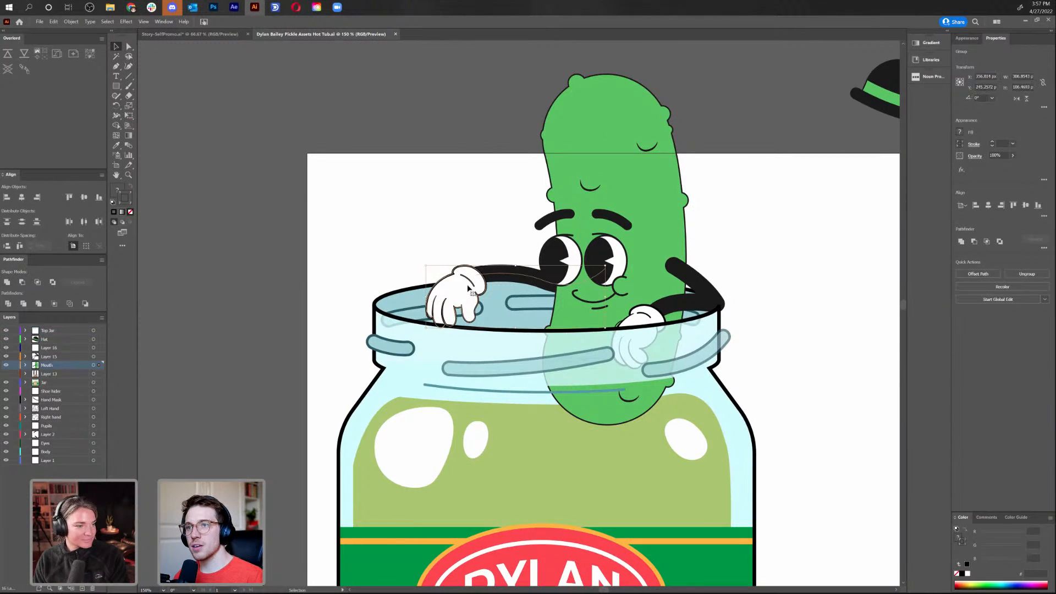
key("ctrl+plus")
key("ctrl+plus")
key("ctrl+plus")
key("ctrl+plus")
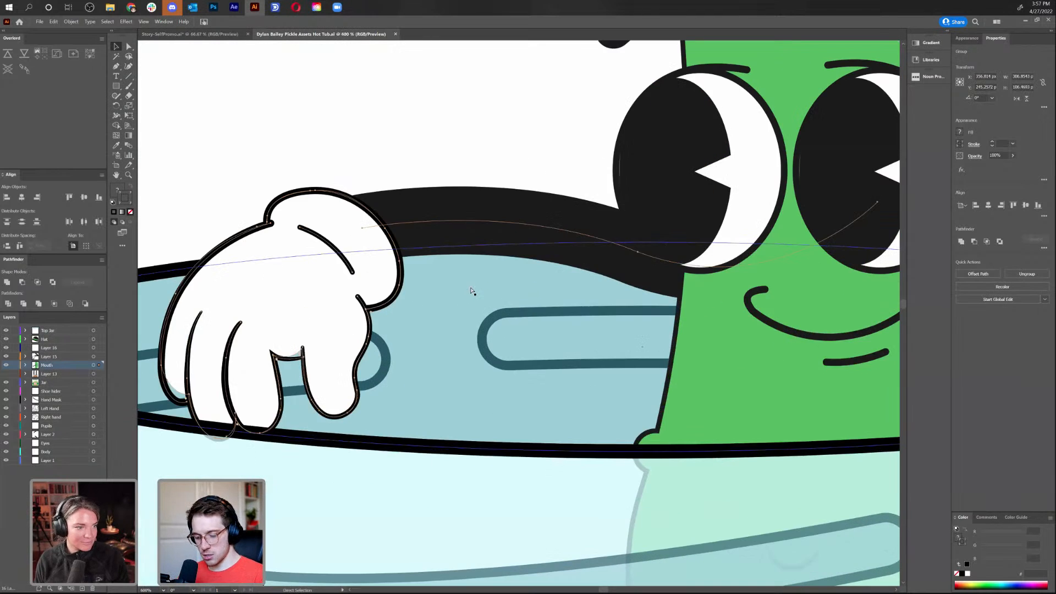
key("ctrl+y")
key("ctrl+y")
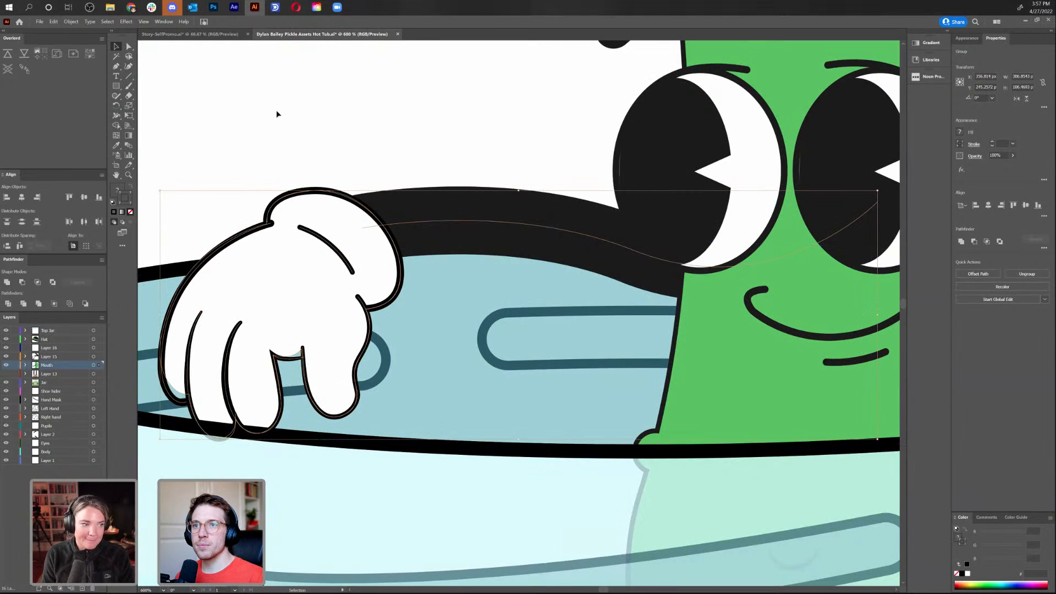
Place a copy of the selected gloved arm group in the empty area above the artboard
scroll(482, 118, "left", 5)
left_click_drag(520, 311, 561, 423)
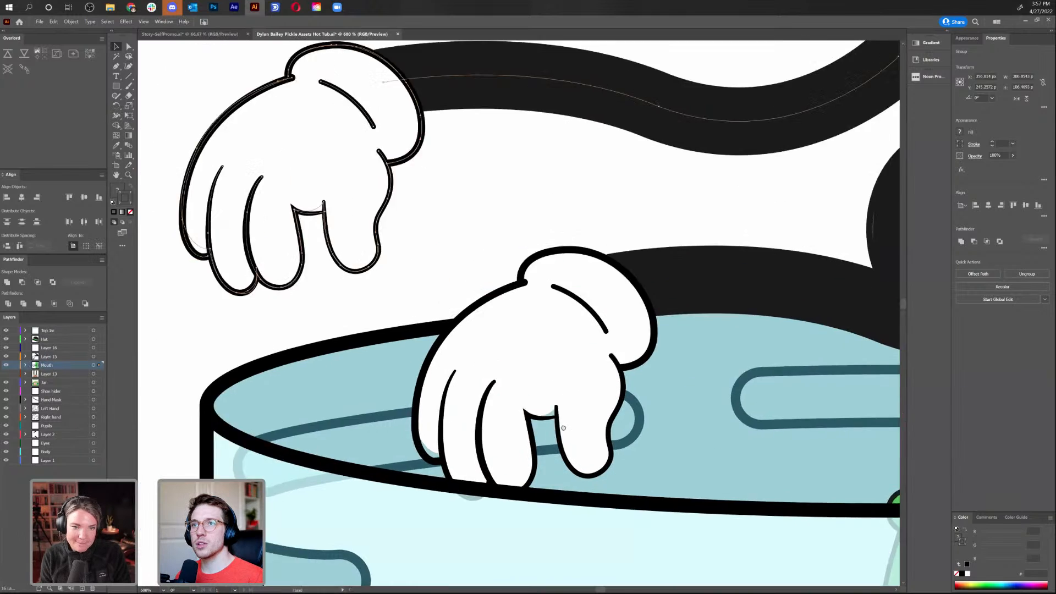
left_click_drag(510, 369, 253, 152)
left_click_drag(261, 156, 497, 447)
left_click_drag(291, 337, 299, 66)
left_click_drag(539, 126, 494, 375)
Select the middle anchor point of the copied arm's stroked path to examine its curve handles
left_click(507, 199)
key("a")
left_click_drag(506, 203, 626, 393)
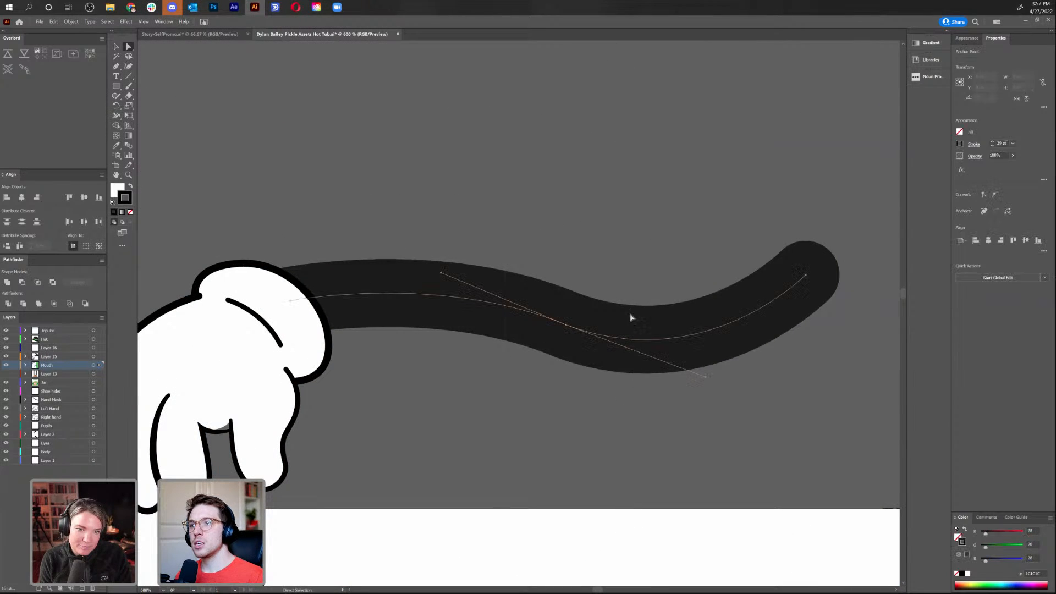
left_click_drag(649, 247, 493, 492)
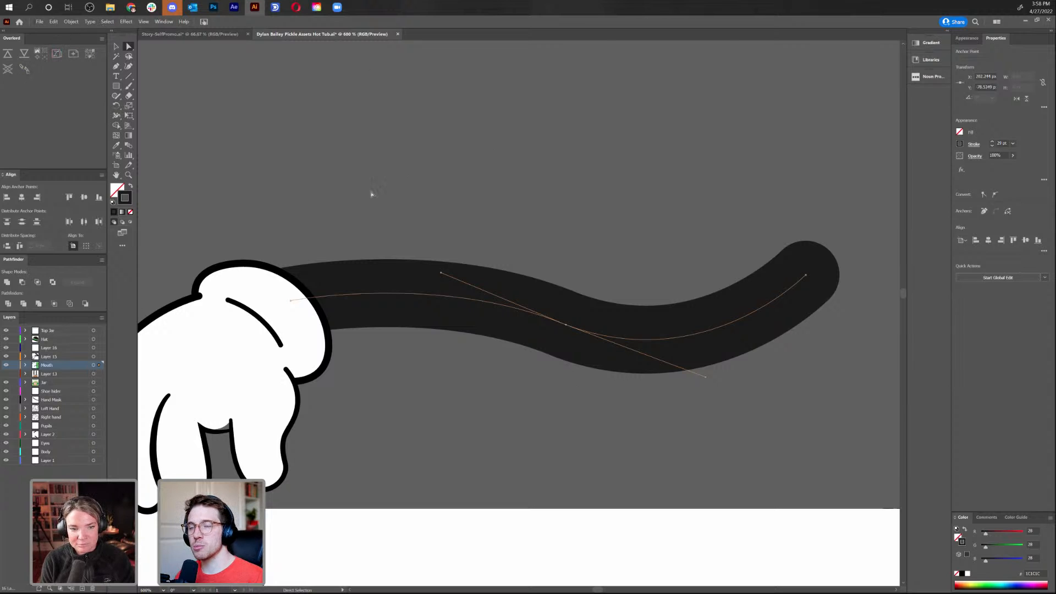
left_click(493, 211)
left_click_drag(650, 398, 608, 291)
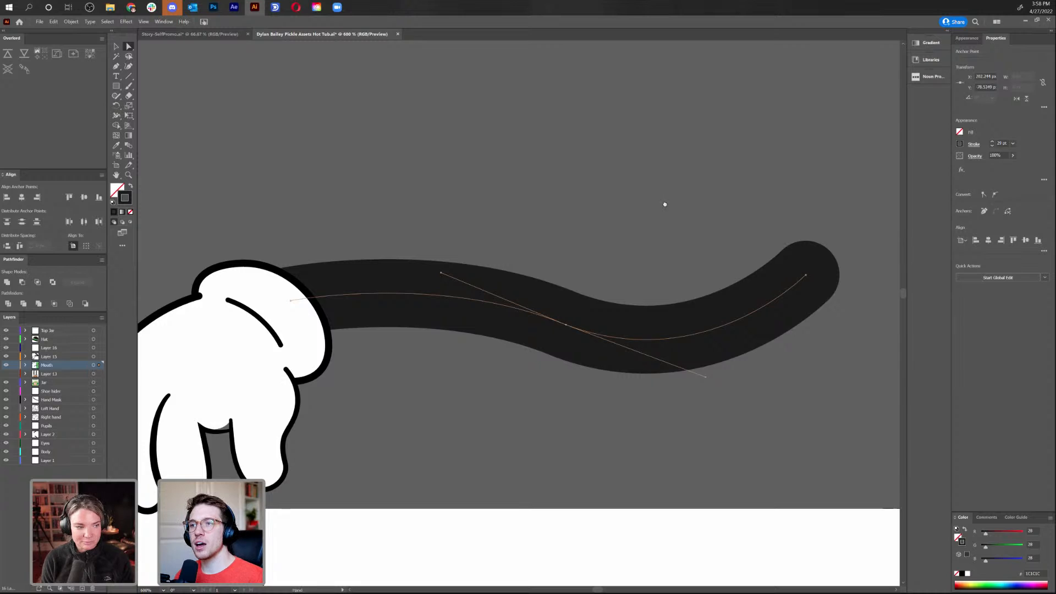
Delete the stroked arm path from the copied gloved arm so that only the glove is left
left_click_drag(609, 210, 675, 200)
key("Delete")
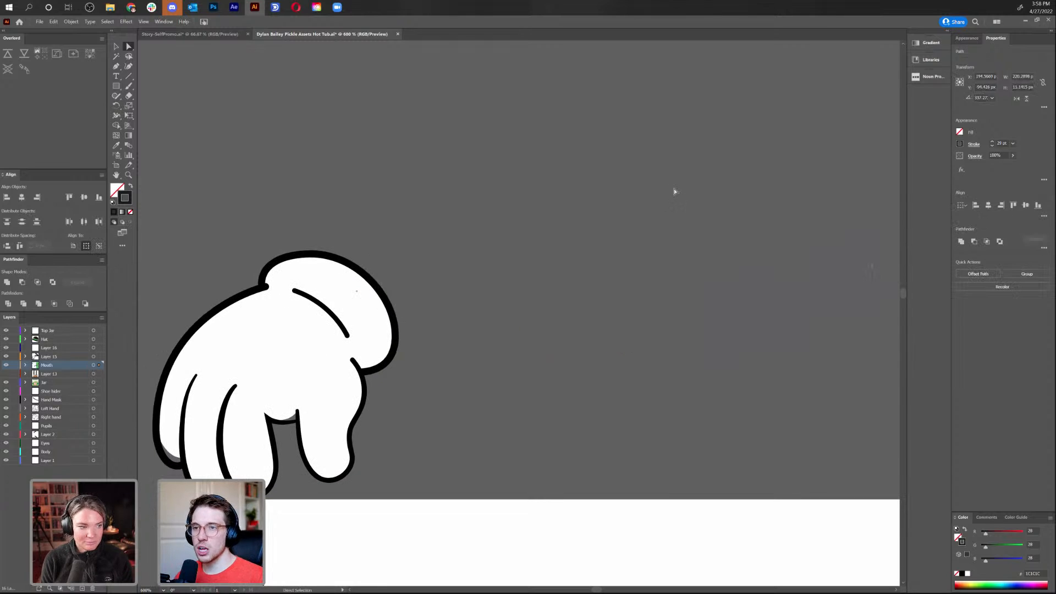
key("v")
left_click_drag(471, 264, 638, 216)
left_click(403, 338)
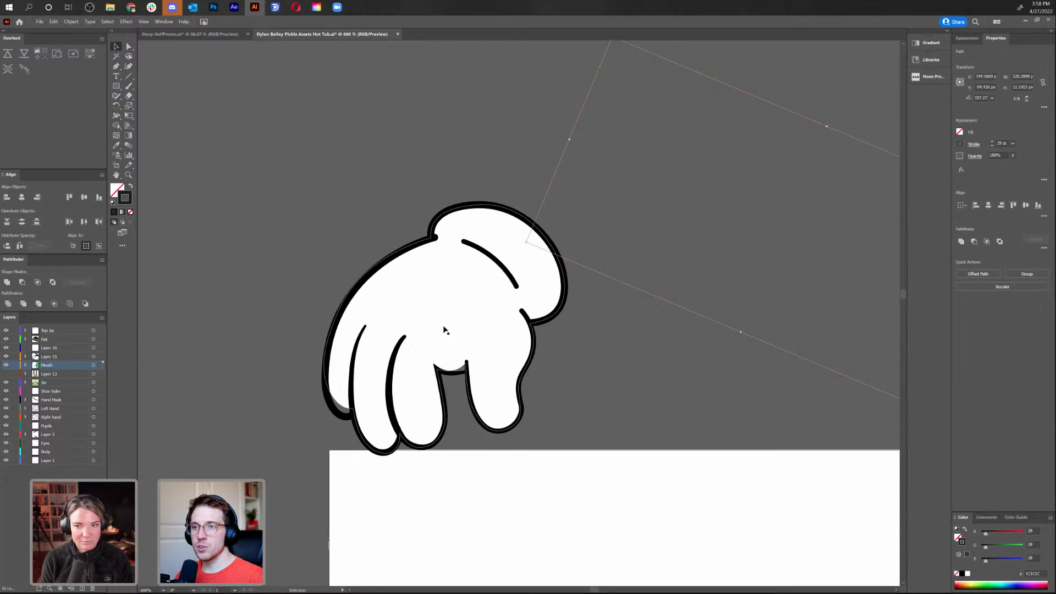
Separate the copied glove's white fill shape from its black outlines and place the two side by side
mouse_move(408, 306)
left_mouse_down()
mouse_move(546, 184)
mouse_move(243, 164)
left_mouse_up()
right_click(530, 182)
left_click(566, 243)
left_click(592, 457)
left_click_drag(360, 229, 556, 317)
left_click_drag(451, 245, 393, 243)
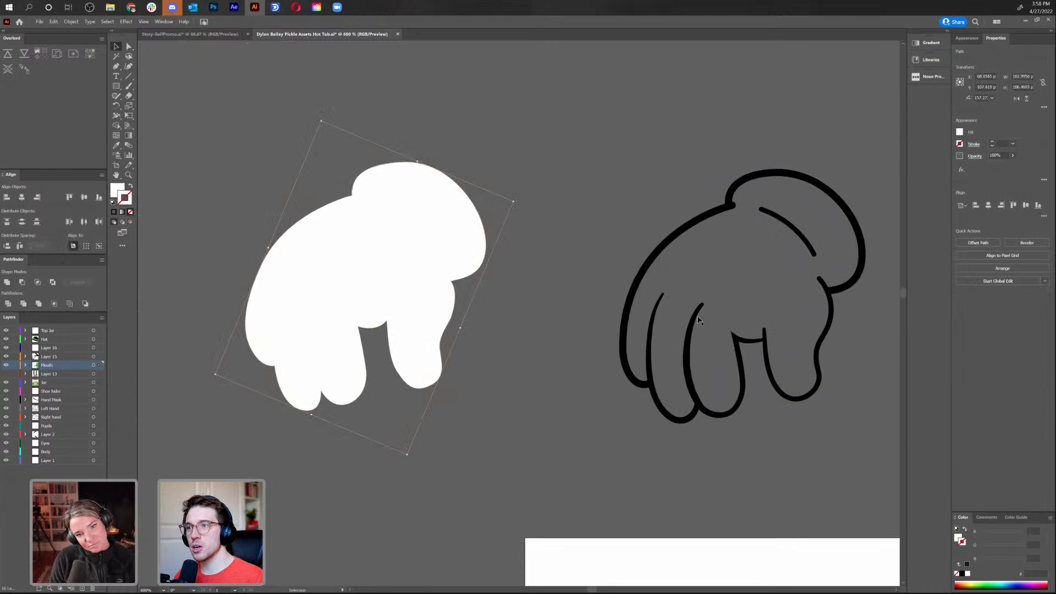
Pull the glove's black outline apart into individual strokes for the fingers, back of the hand, thumb and cuff
mouse_move(691, 337)
left_mouse_down()
mouse_move(703, 429)
mouse_move(694, 414)
left_mouse_up()
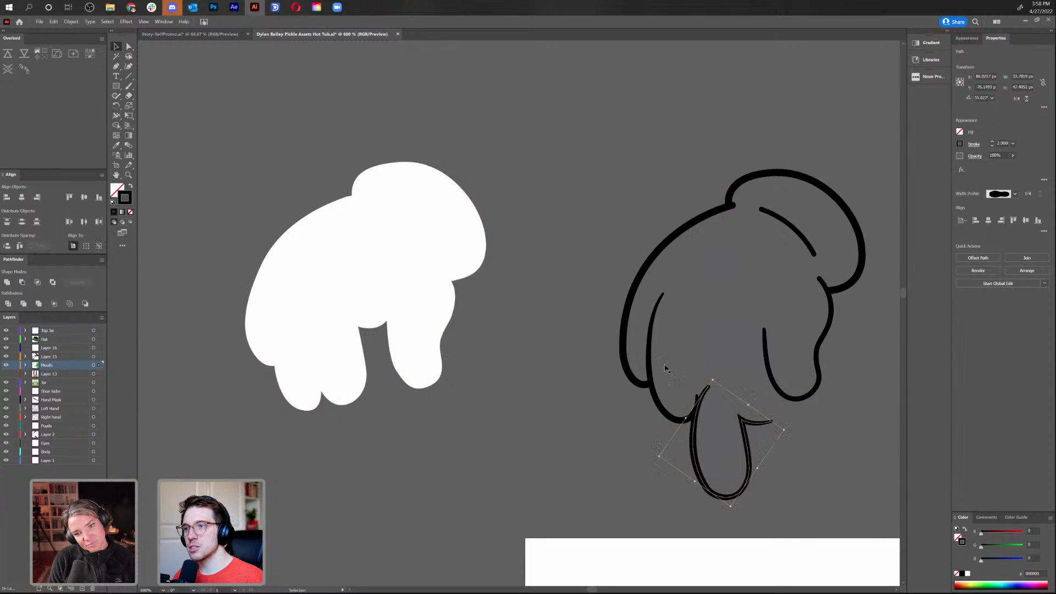
left_click_drag(634, 300, 584, 269)
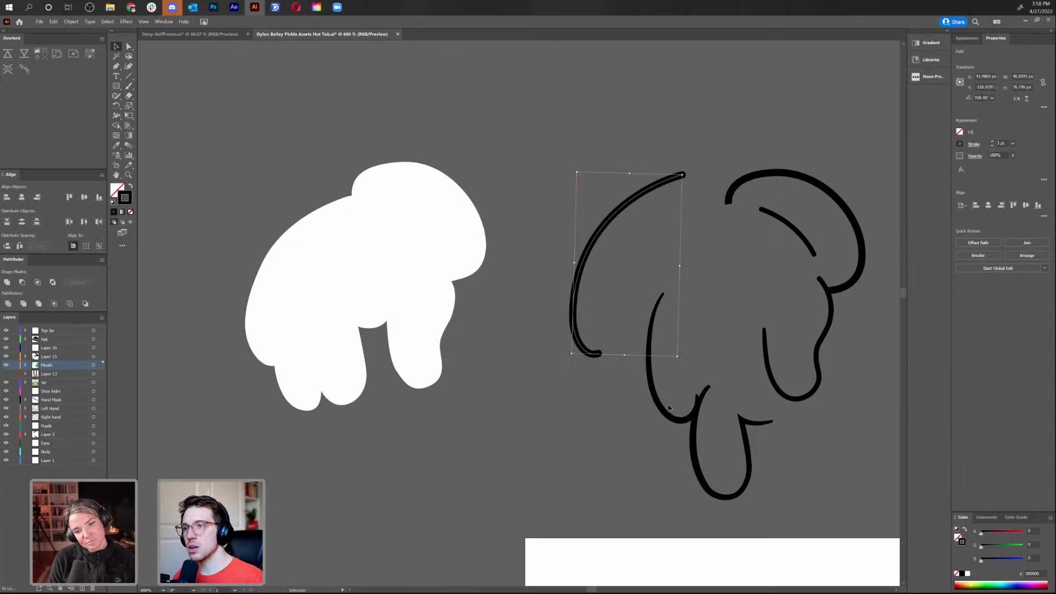
left_click_drag(661, 407, 641, 419)
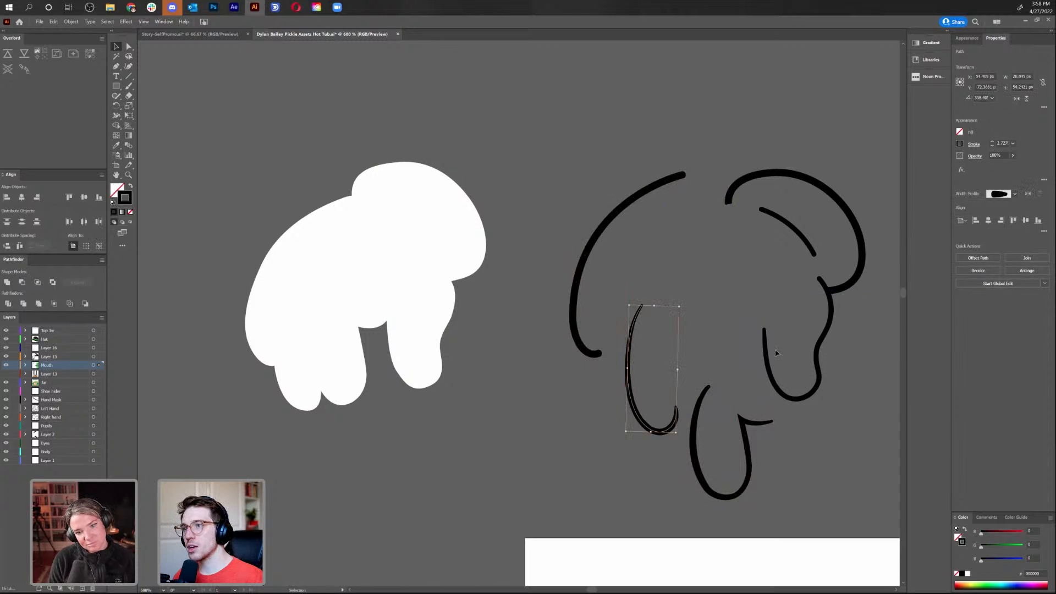
left_click_drag(769, 356, 789, 400)
left_click_drag(845, 270, 863, 223)
left_click_drag(786, 225, 788, 206)
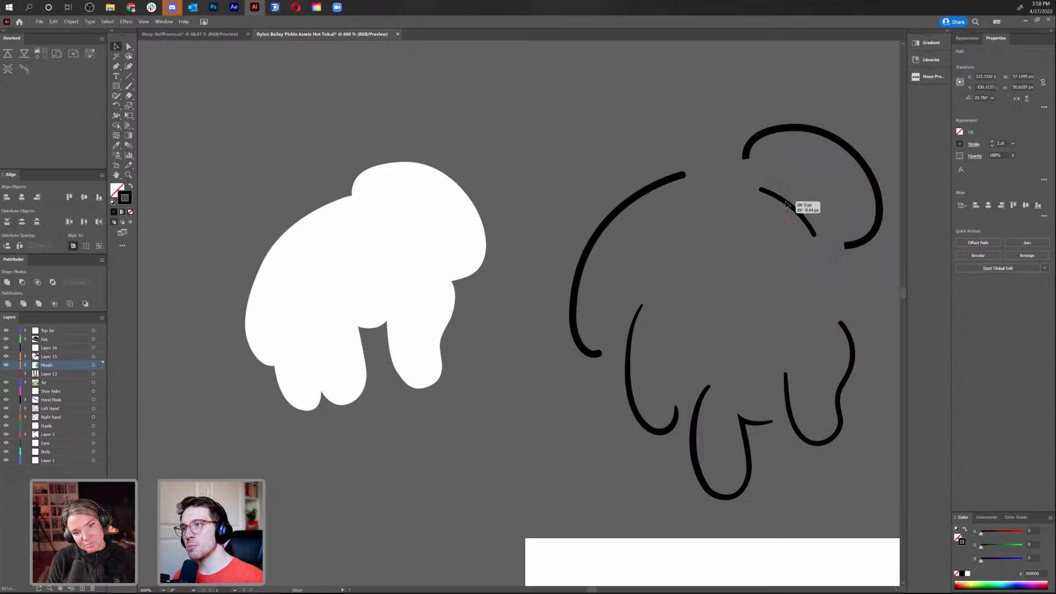
left_click(782, 270)
left_click_drag(789, 290, 655, 223)
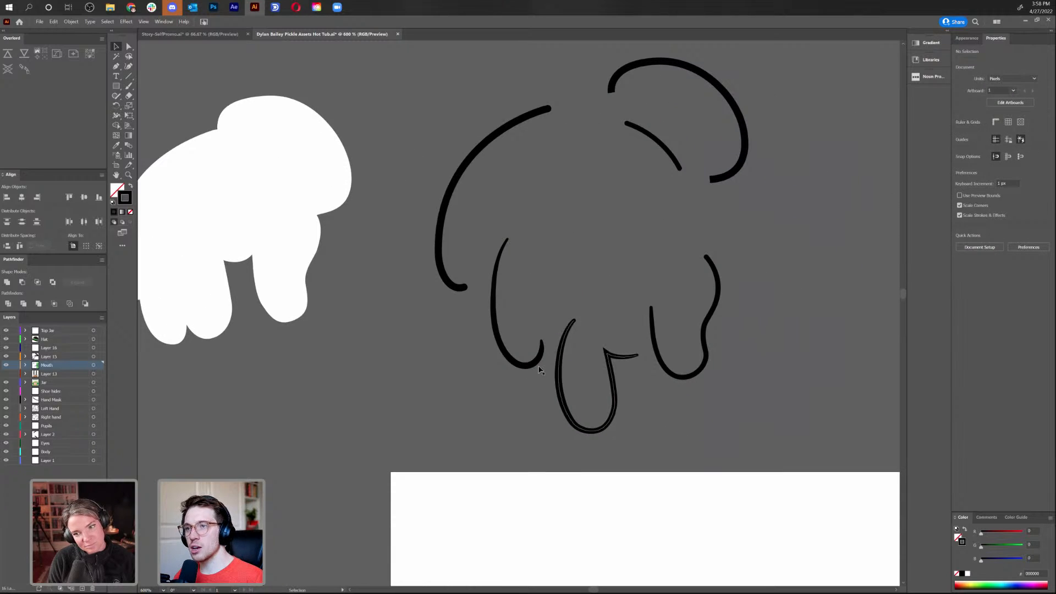
mouse_move(524, 369)
left_mouse_down()
mouse_move(509, 335)
mouse_move(509, 357)
left_mouse_up()
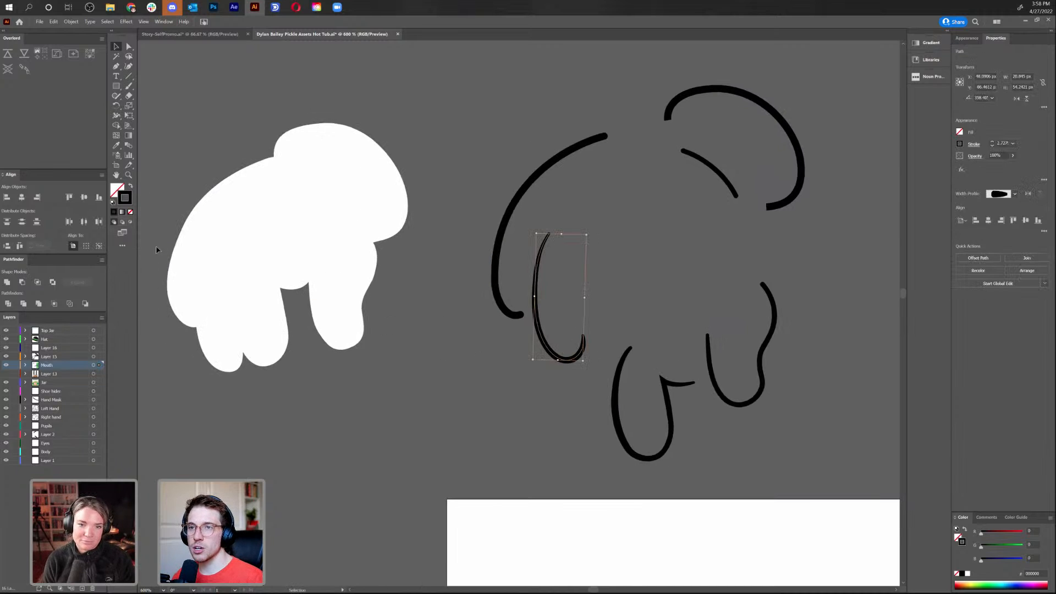
Examine the tapered finger stroke up close, including its path, stroke weight and variable width profile
left_click(593, 414)
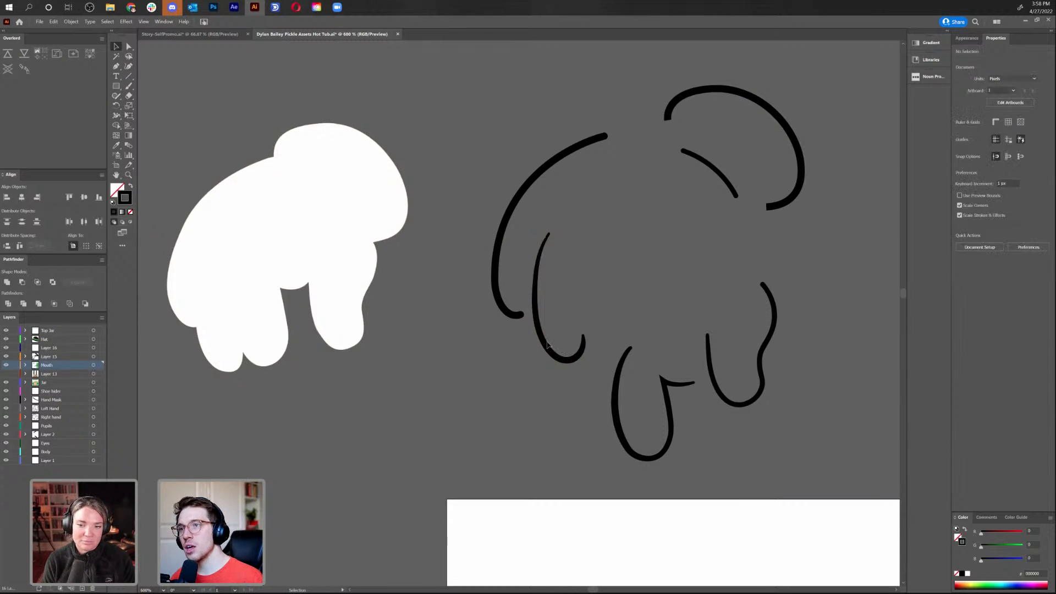
left_click(539, 325)
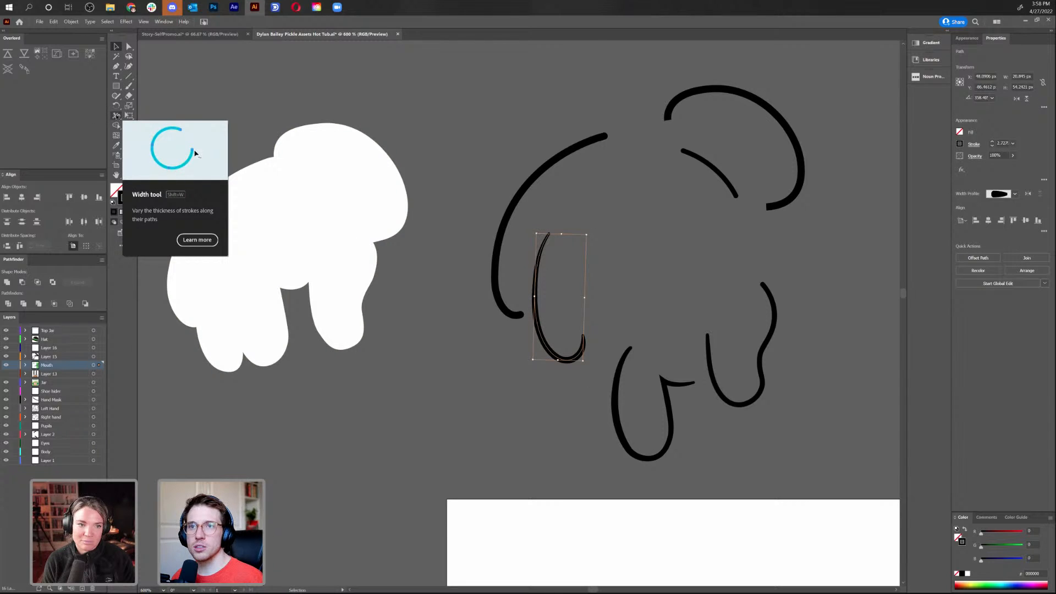
key("a")
left_click(556, 297)
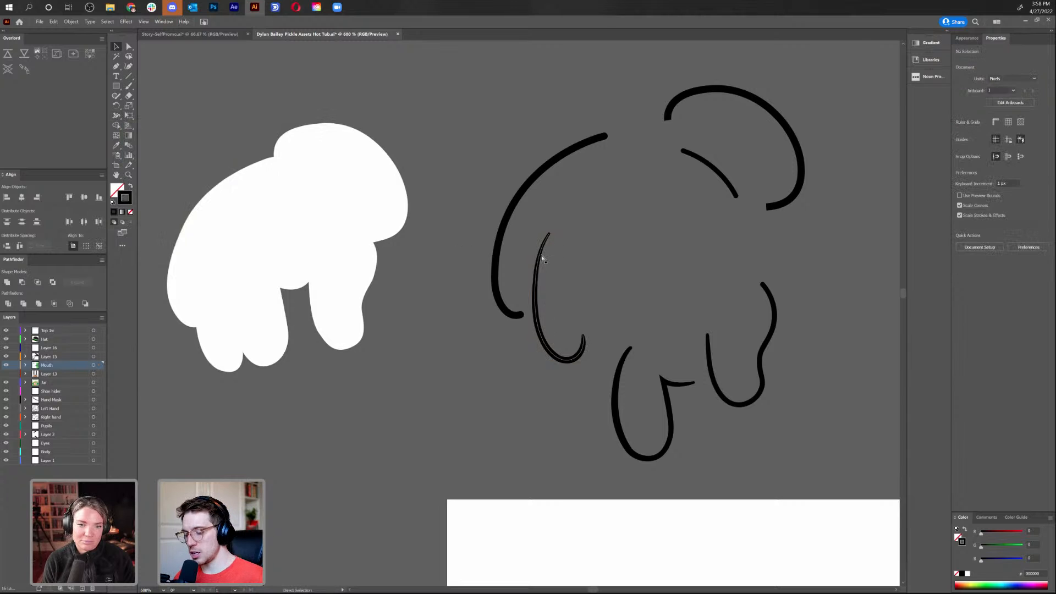
scroll(542, 258, "up", 5)
left_click(558, 207)
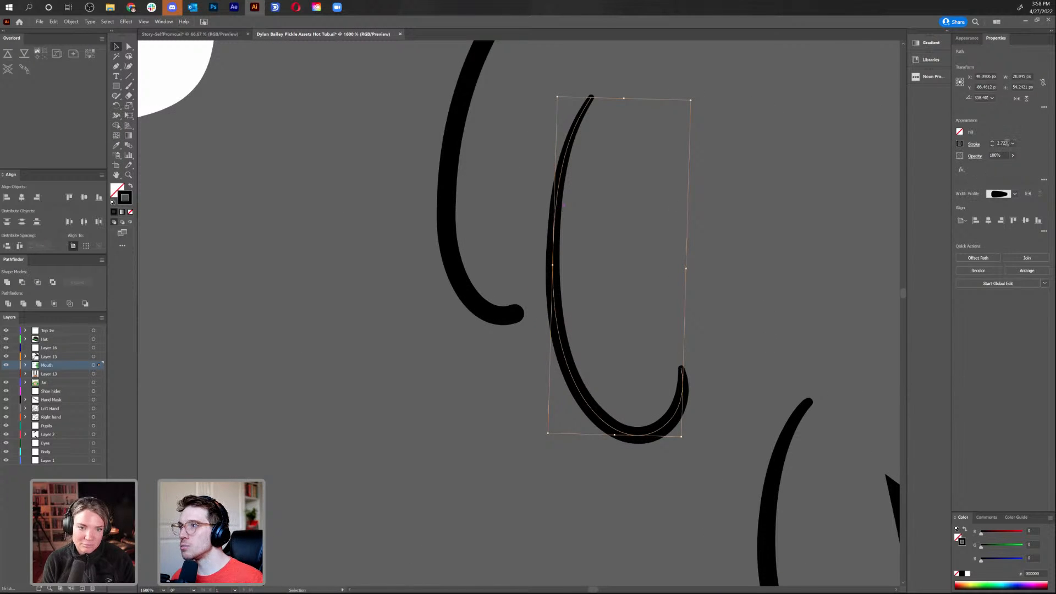
left_click(1000, 142)
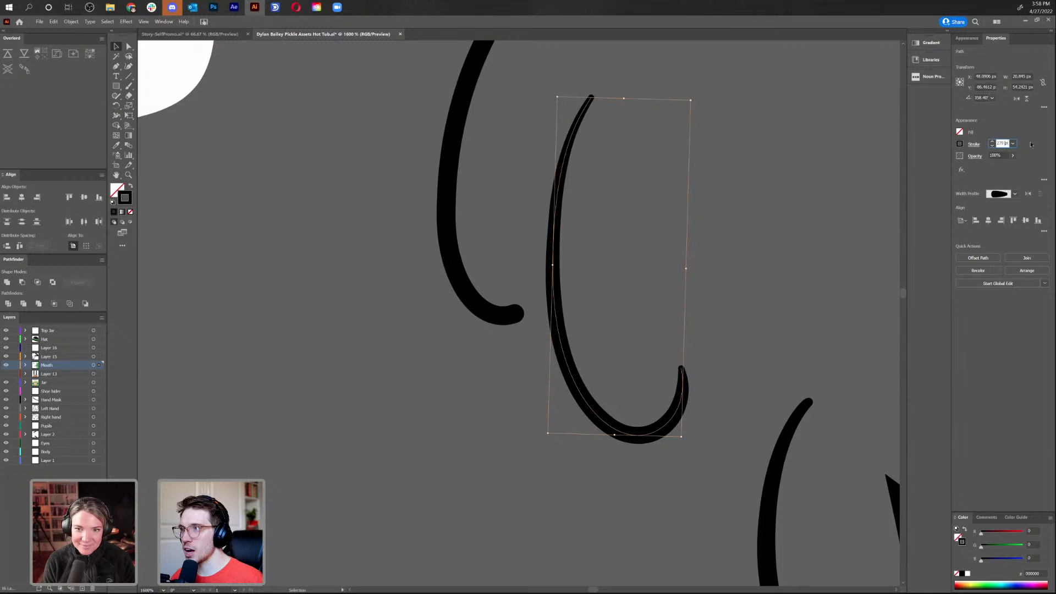
left_click(632, 233)
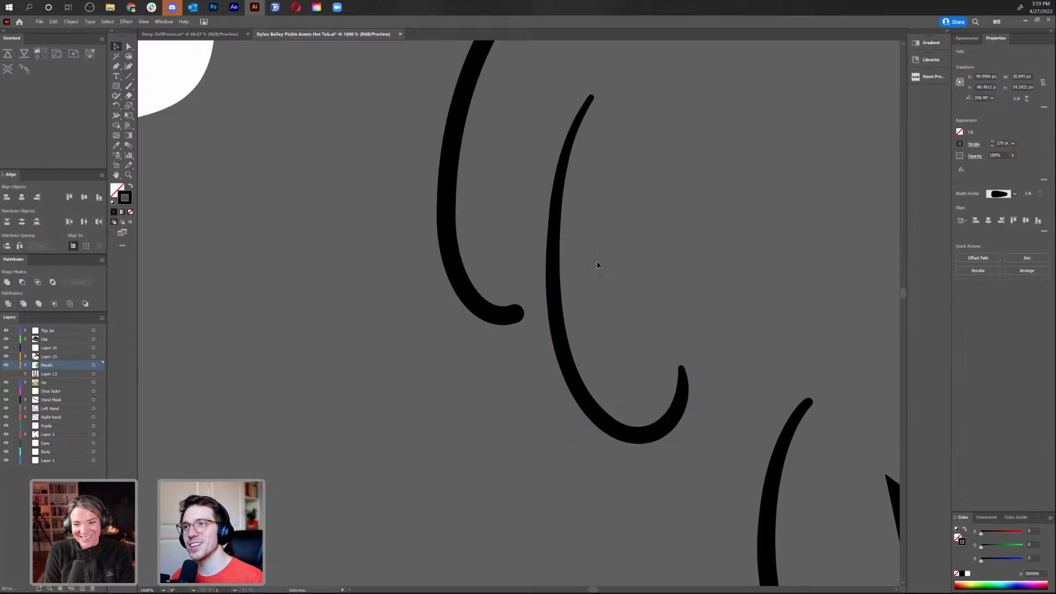
left_click(552, 177)
left_click(334, 246)
Move the pickle up out of the jar to expose the arms behind it
key("ctrl+minus")
key("ctrl+minus")
key("ctrl+minus")
key("ctrl+minus")
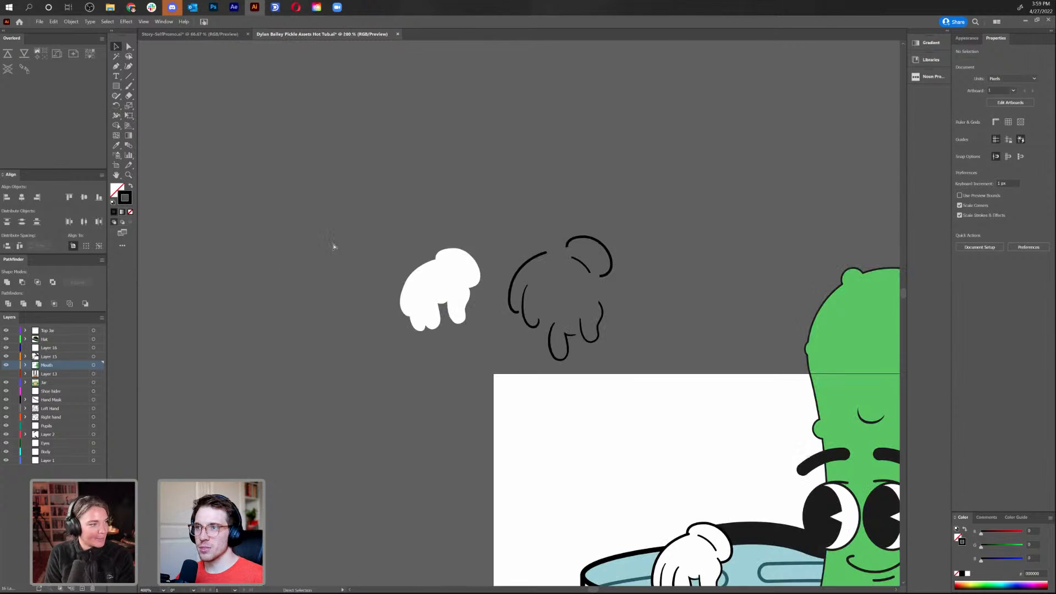
left_click_drag(499, 320, 370, 132)
left_click_drag(534, 287, 346, 250)
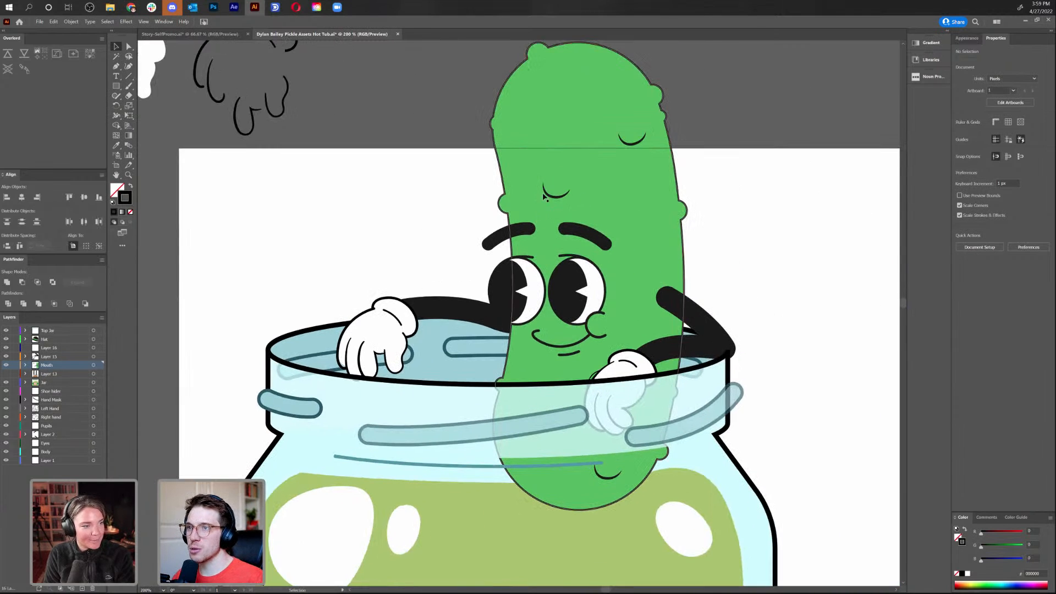
left_click_drag(561, 293, 509, 205)
key("ctrl+z")
Examine the jar layer's paths, the warped label text and the exposed arms by selecting the jar artwork and the text
left_click(68, 381)
left_click(94, 382)
scroll(373, 396, "down", 5)
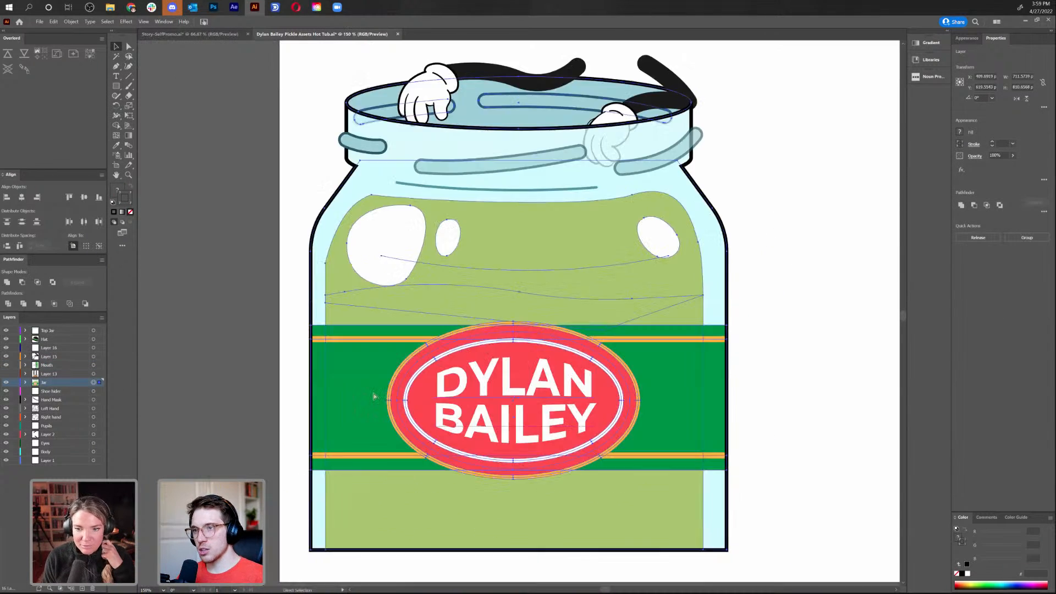
key("ctrl+minus")
left_click(702, 255)
left_click_drag(710, 61, 561, 127)
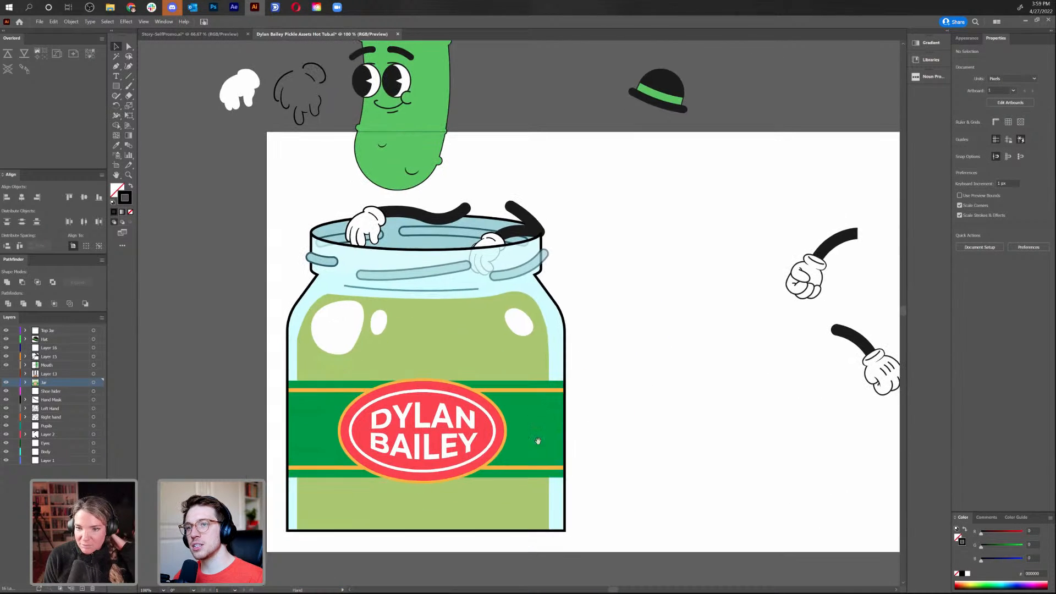
left_click(417, 417)
left_click(659, 333)
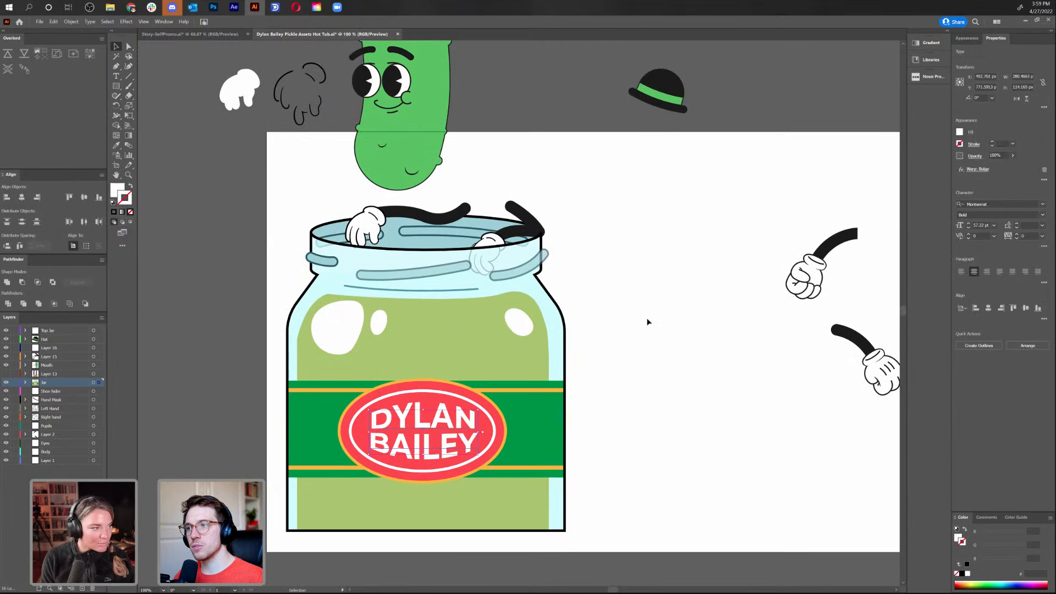
left_click_drag(555, 264, 557, 330)
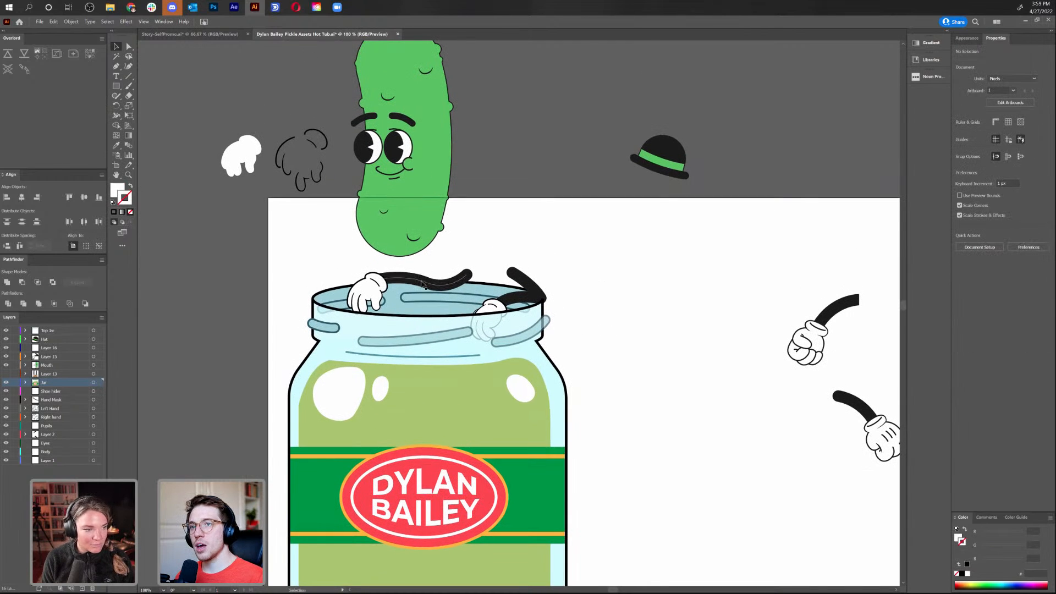
left_click_drag(512, 184, 556, 233)
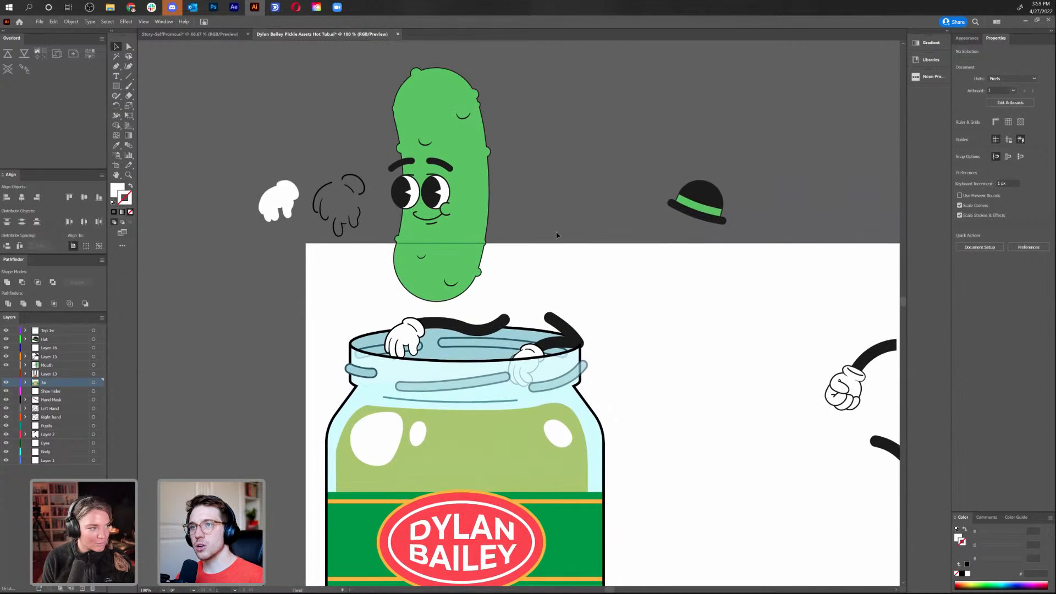
Undo the pickle move, the glove separation and the arm copy in the pickle artwork
key("ctrl+z")
key("ctrl+z")
key("ctrl+z")
key("ctrl+z")
key("ctrl+z")
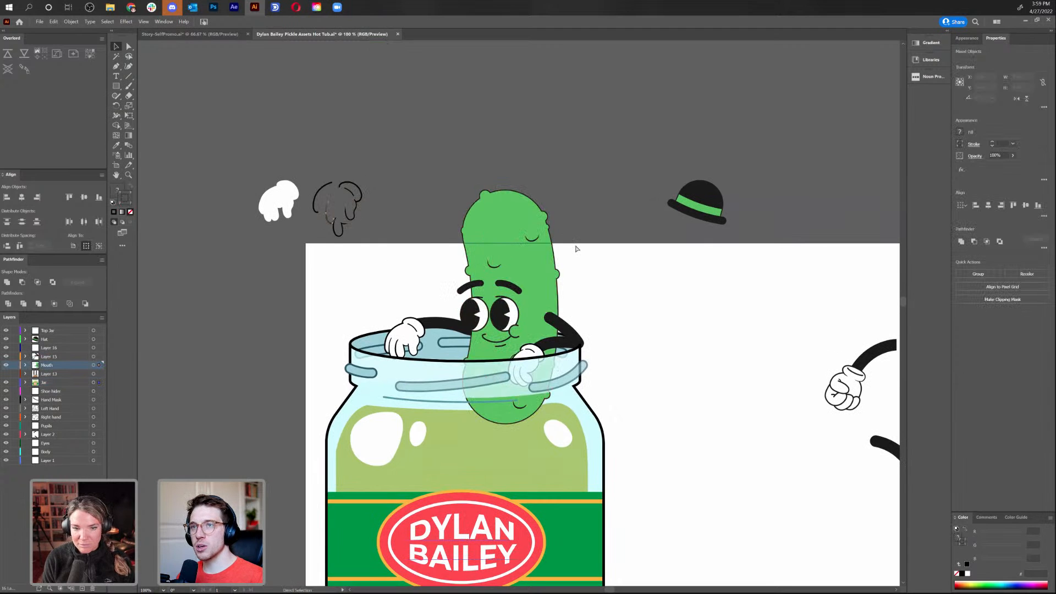
key("ctrl+z")
key("ctrl+z")
key("ctrl+z")
key("ctrl+z")
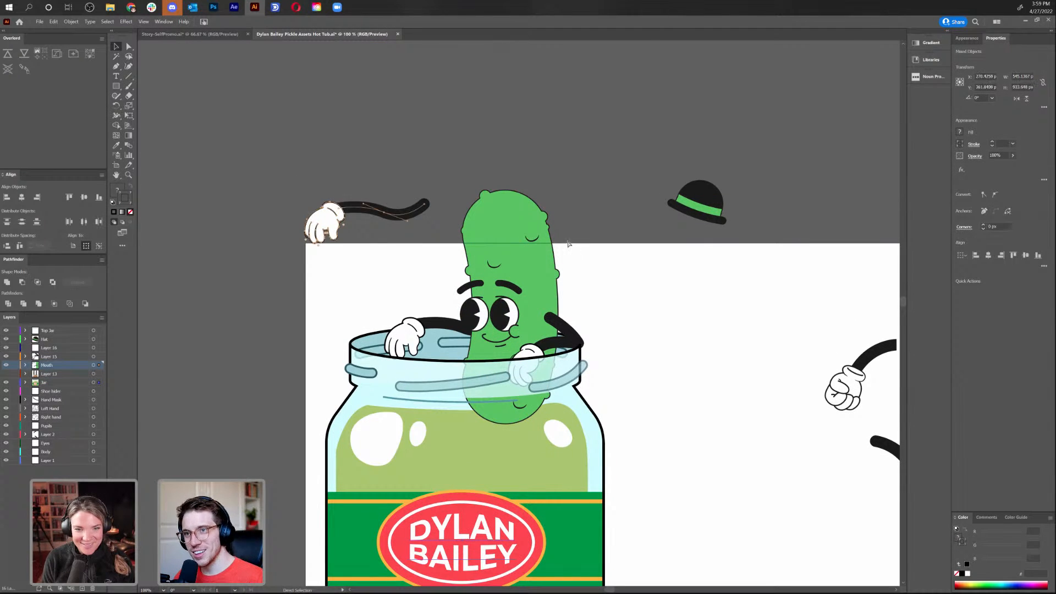
key("ctrl+z")
key("ctrl+z")
key("ctrl+z")
key("ctrl+z")
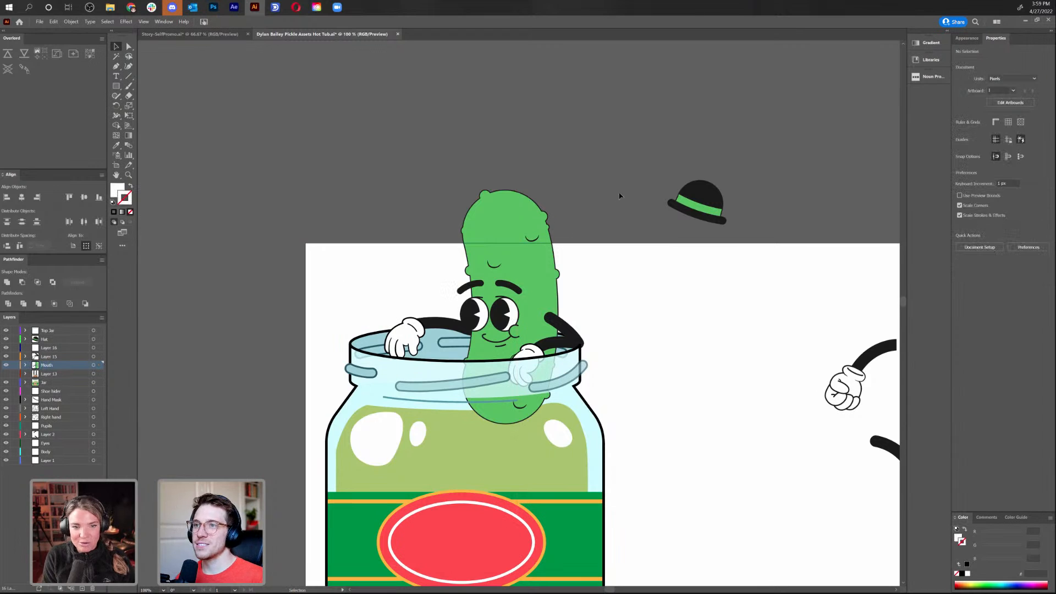
Return to the Story-SelfPromo document and expand the object and fill of the frame's four scalloped edges
left_click(184, 34)
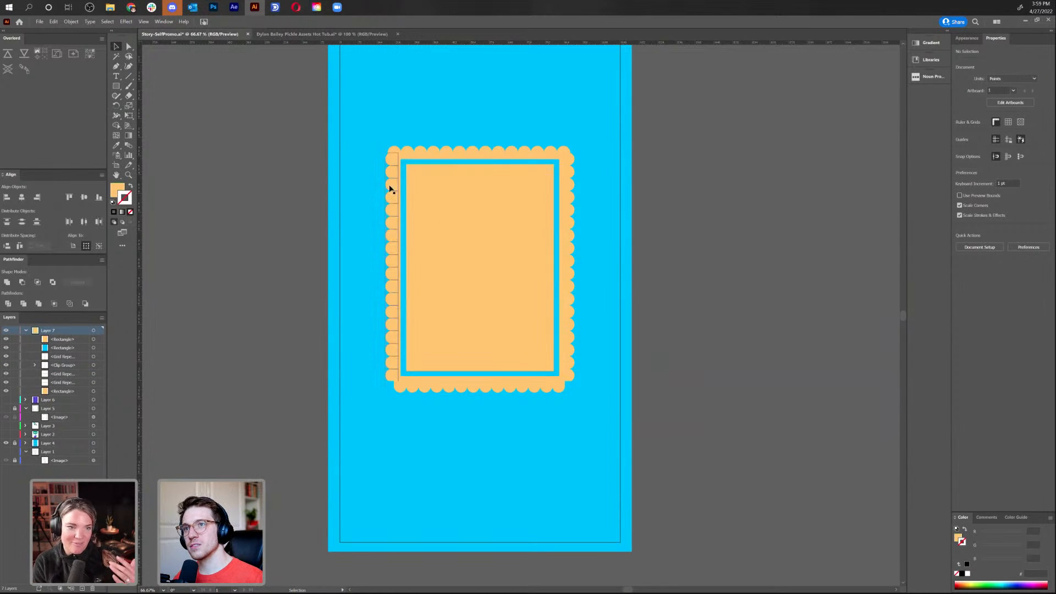
left_click(390, 185)
left_click(428, 149, "shift")
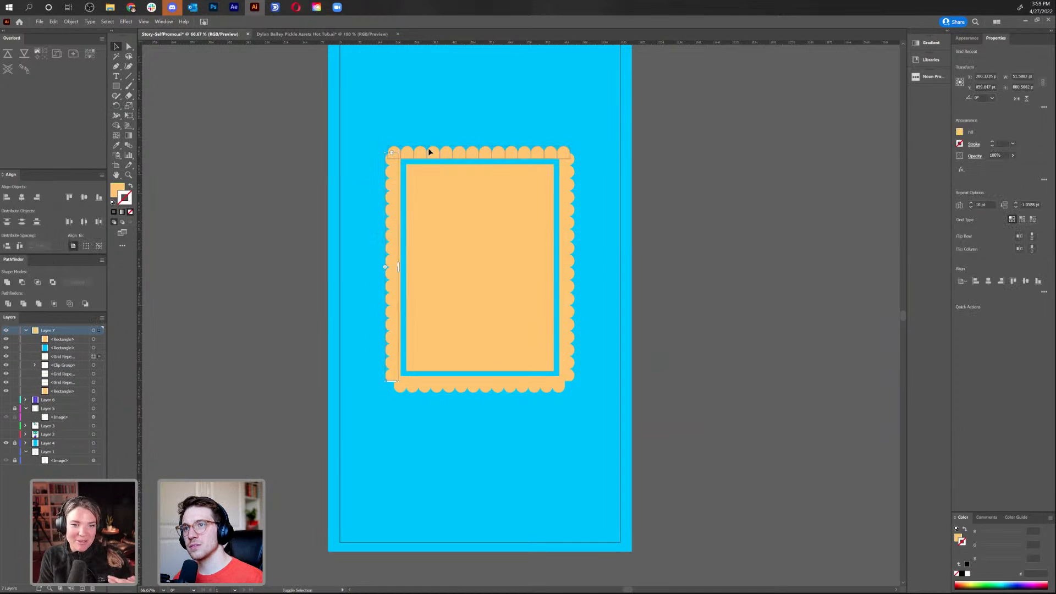
left_click(571, 243, "shift")
left_click(488, 389, "shift")
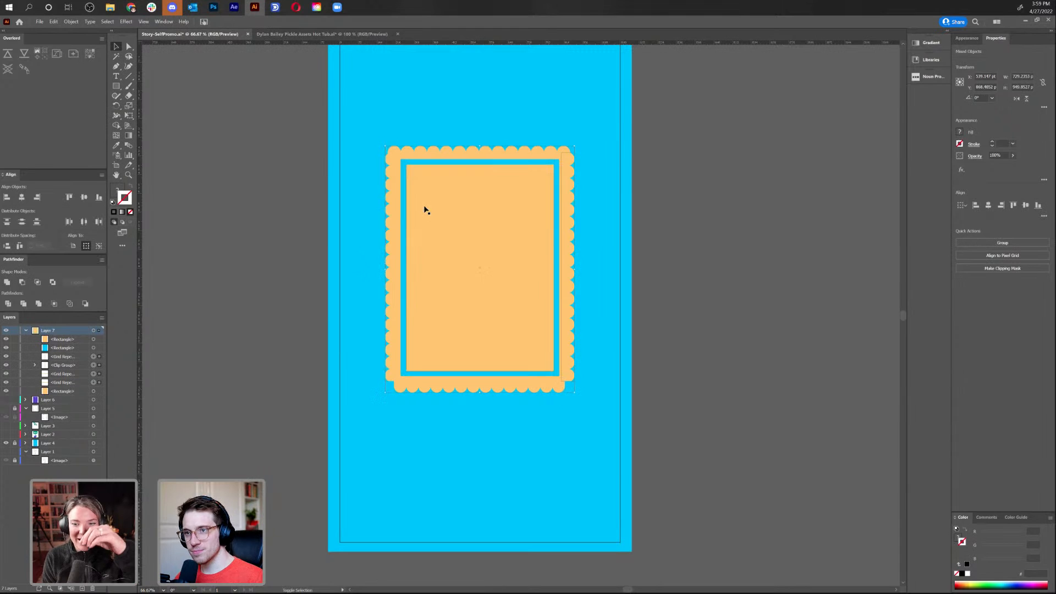
left_click(71, 21)
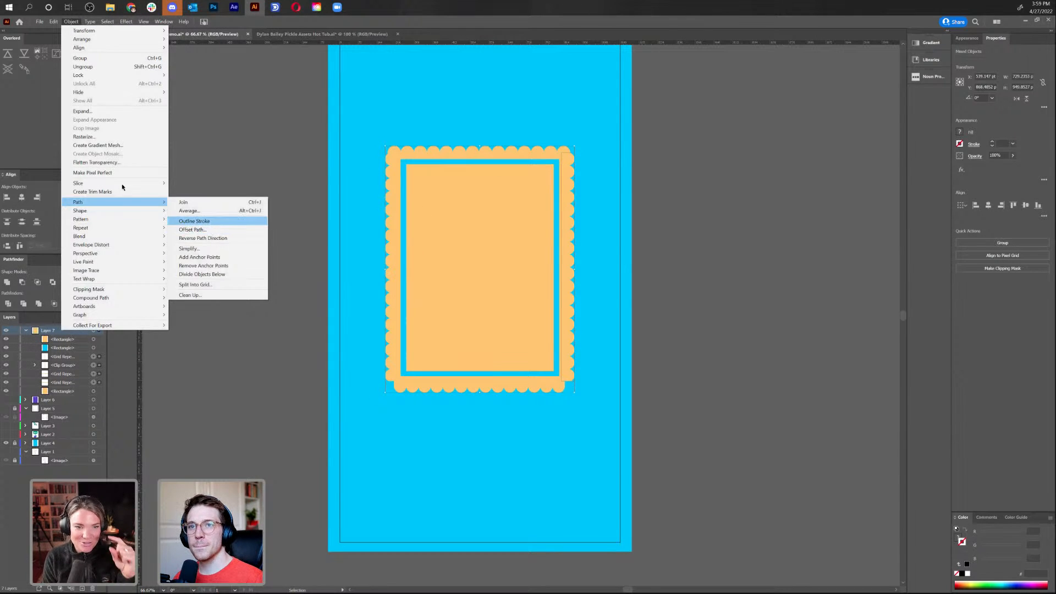
left_click(115, 112)
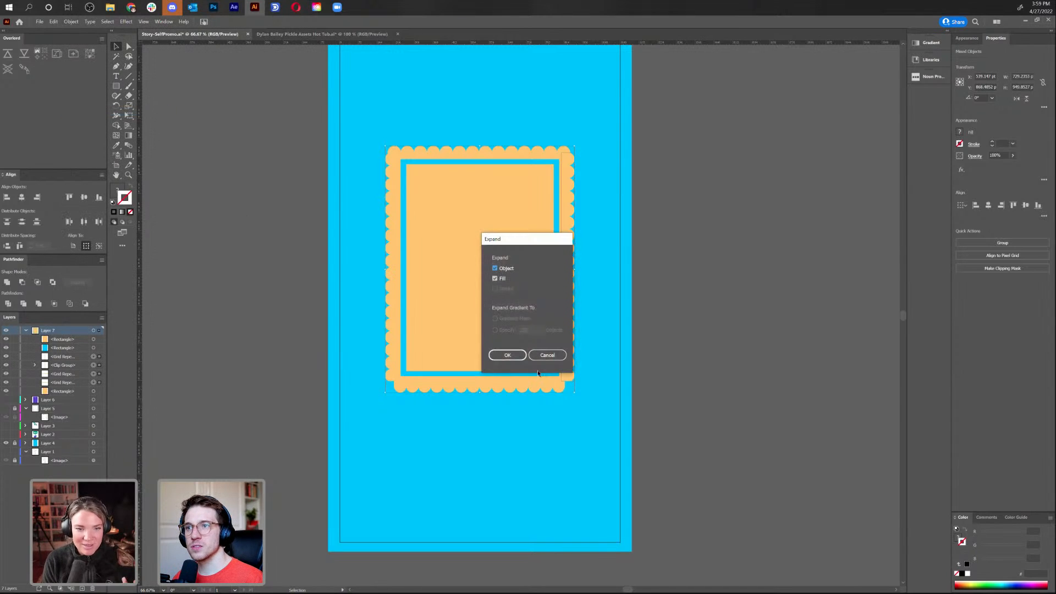
left_click(507, 355)
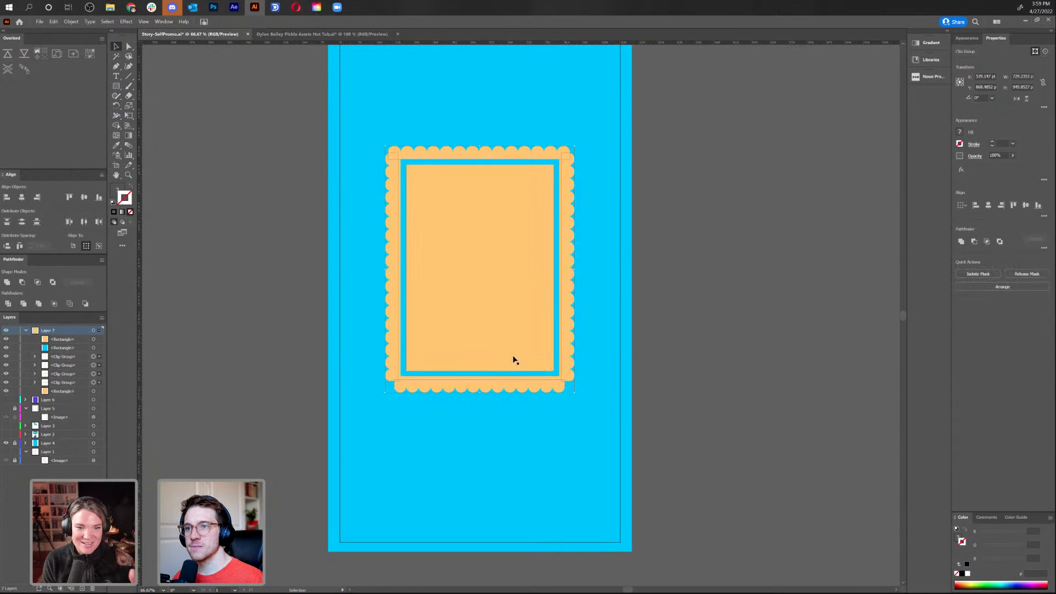
Try to unite the four expanded scalloped edges with the orange border rectangle
left_click(430, 381, "shift")
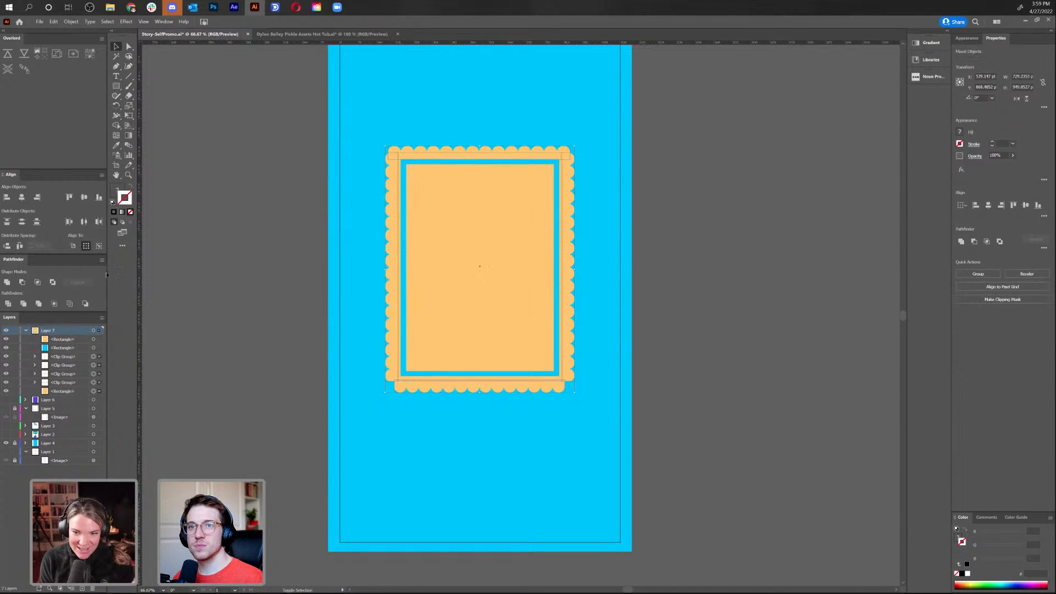
left_click(7, 282)
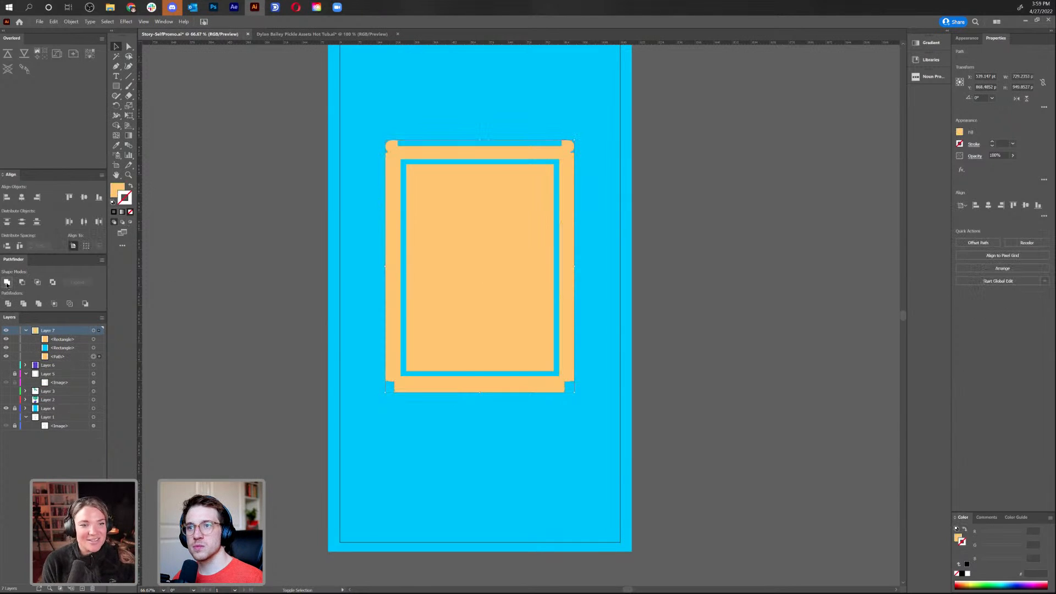
key("ctrl+z")
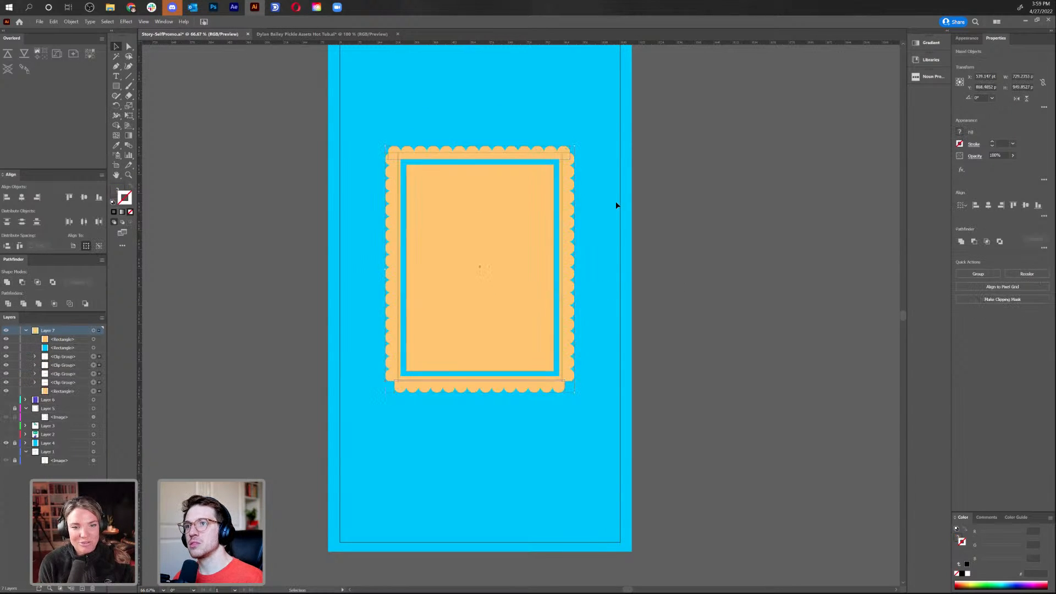
Try to expand the clip group of the frame's right scalloped edge
left_click(573, 203)
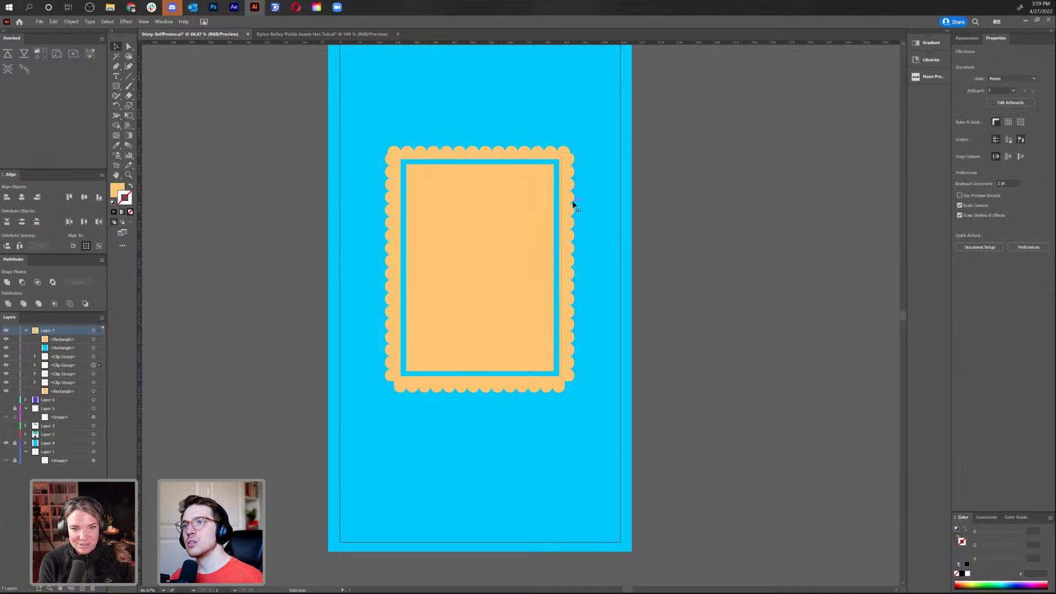
left_click(566, 206)
left_click(70, 22)
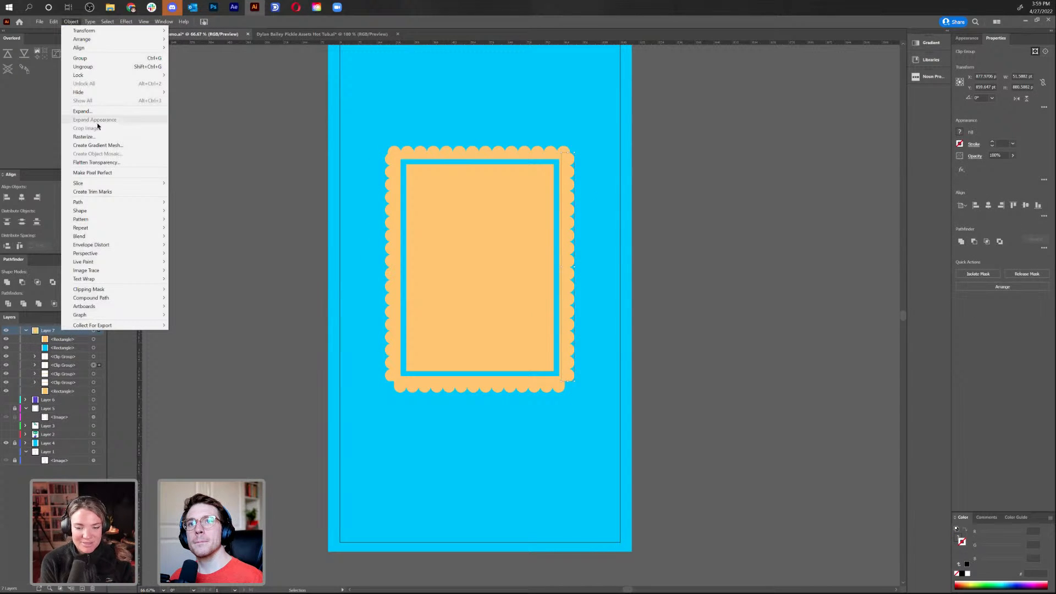
left_click(100, 111)
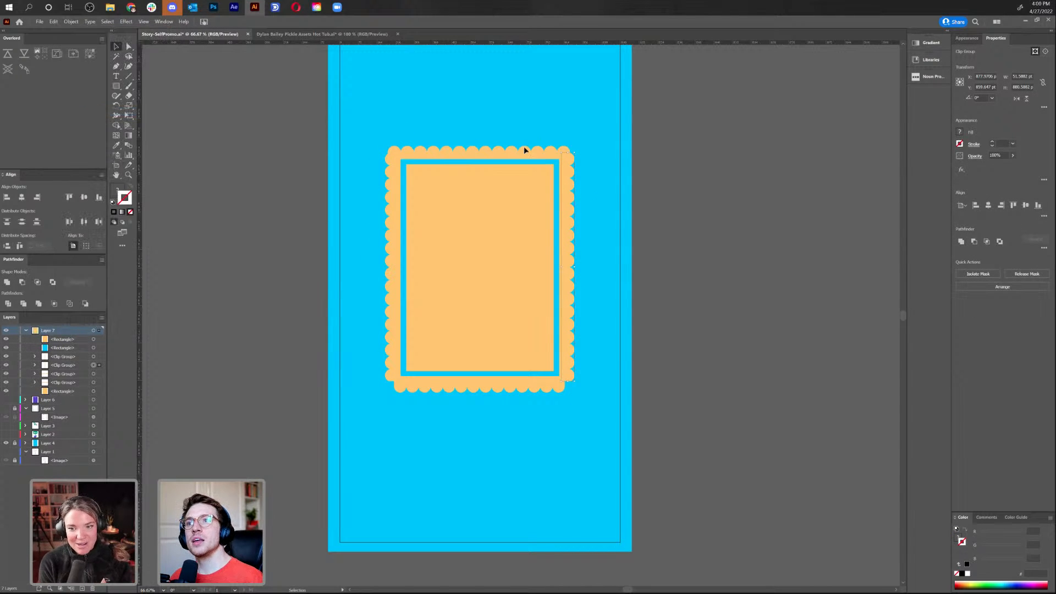
Try moving the frame's top scalloped edge upward out of place, and undo the move
left_click(500, 152)
right_click(499, 151)
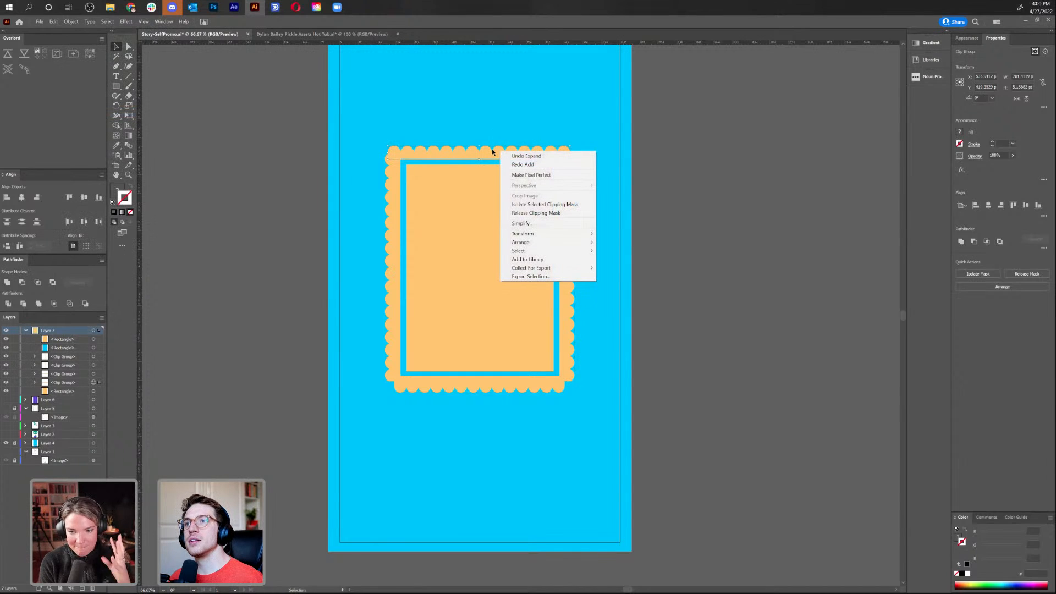
left_click(492, 150)
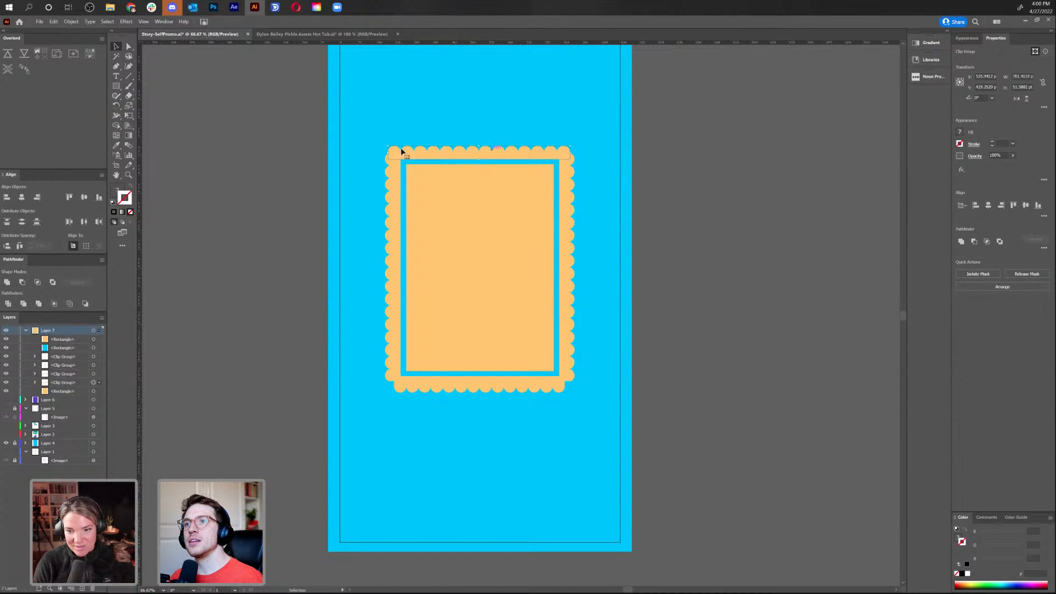
left_click(70, 21)
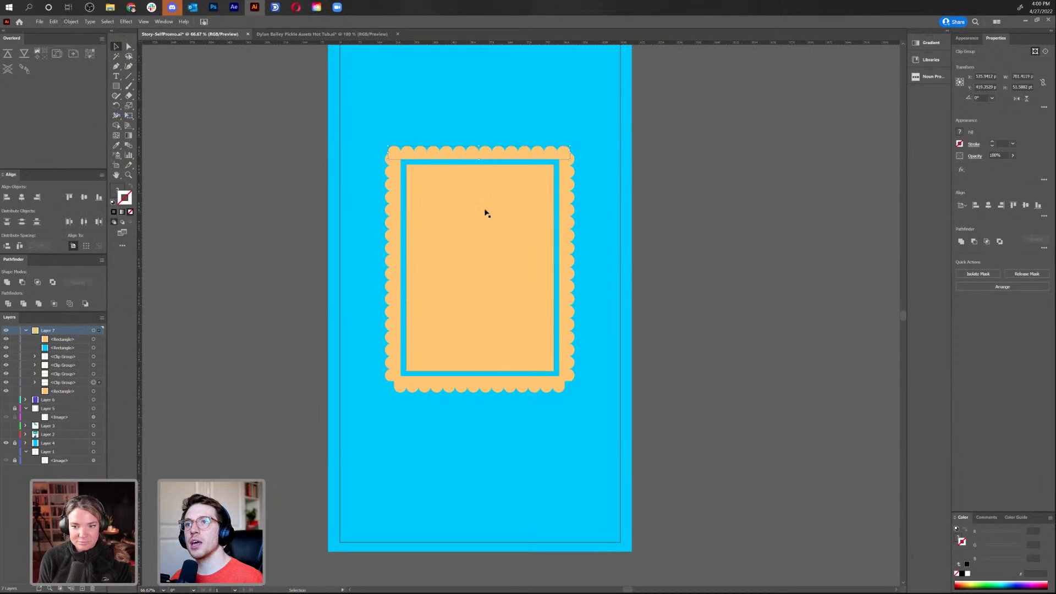
left_click_drag(483, 154, 486, 117)
key("ctrl+z")
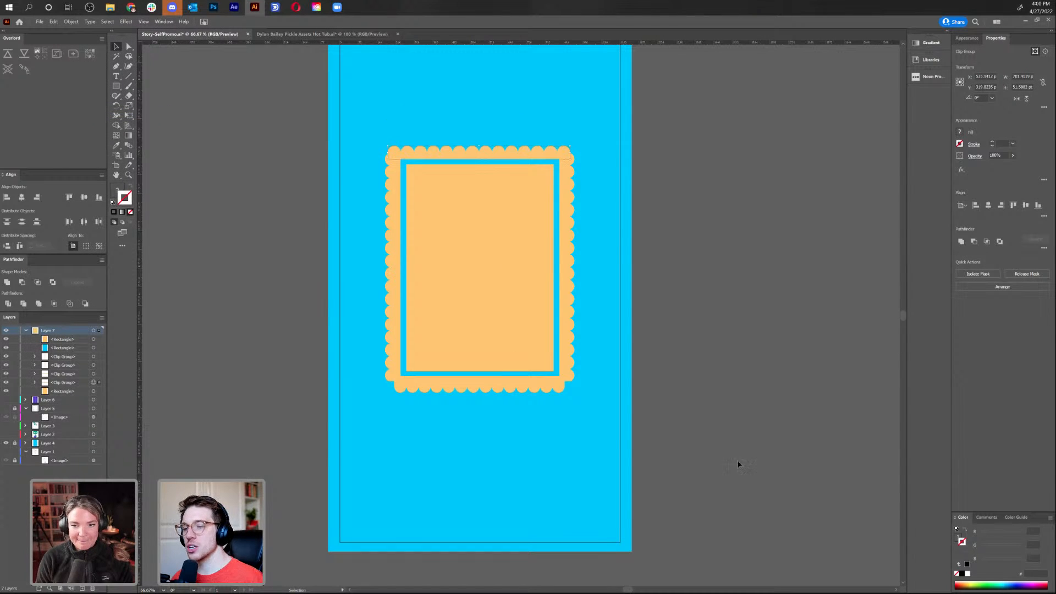
Switch to Photoshop to check the frame sketch in the Self Promo Storyboard, and return to the Illustrator document with nothing selected
key("alt+Tab")
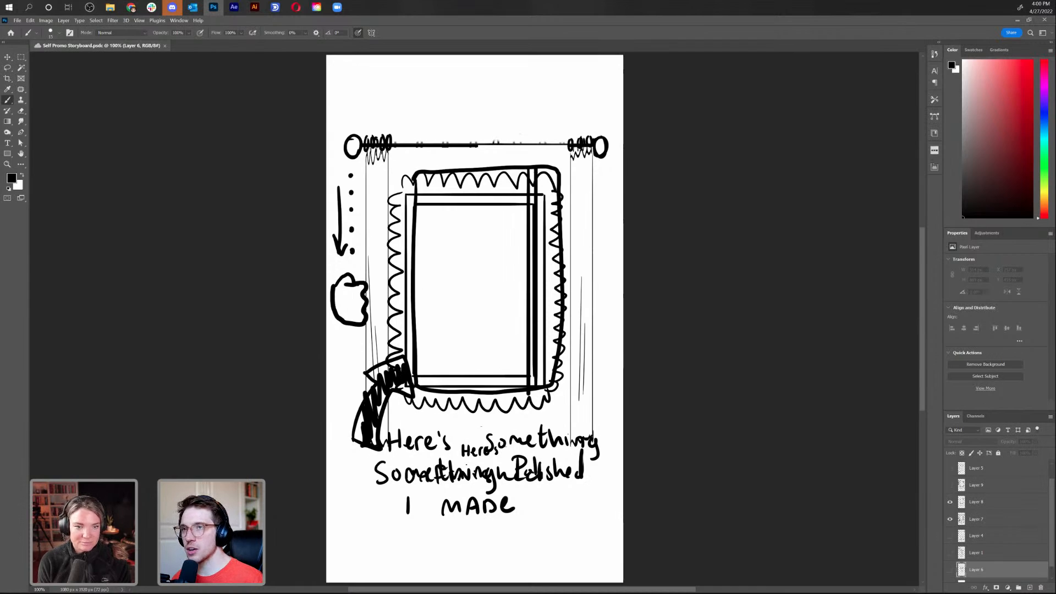
key("alt+Tab")
left_click(653, 132)
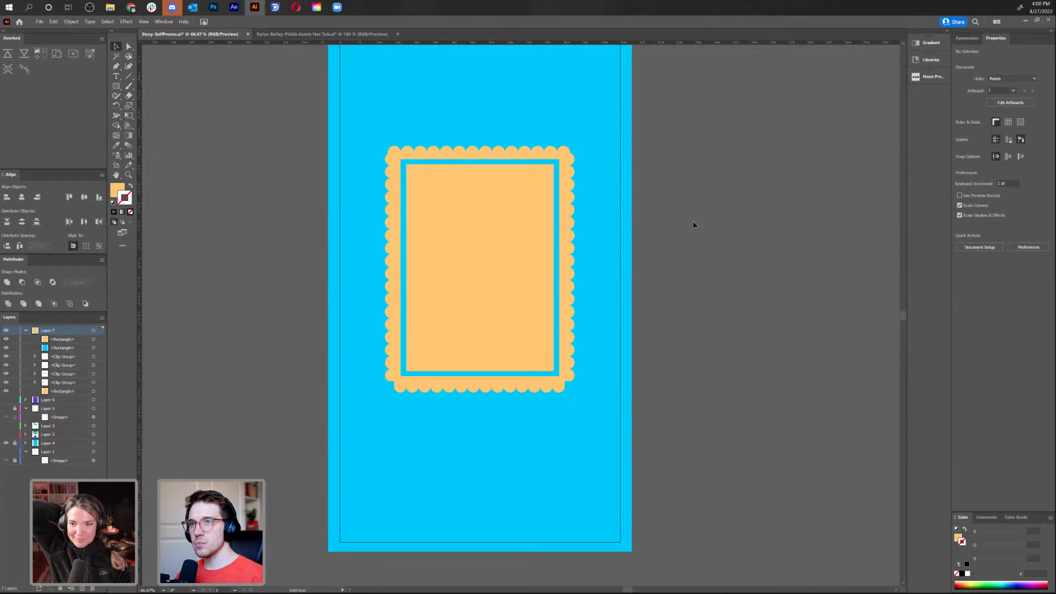
Show Layer 6 with the curtain artwork and move the whole curtain, rod and pull cord slightly upward behind the frame
scroll(655, 242, "down", 1)
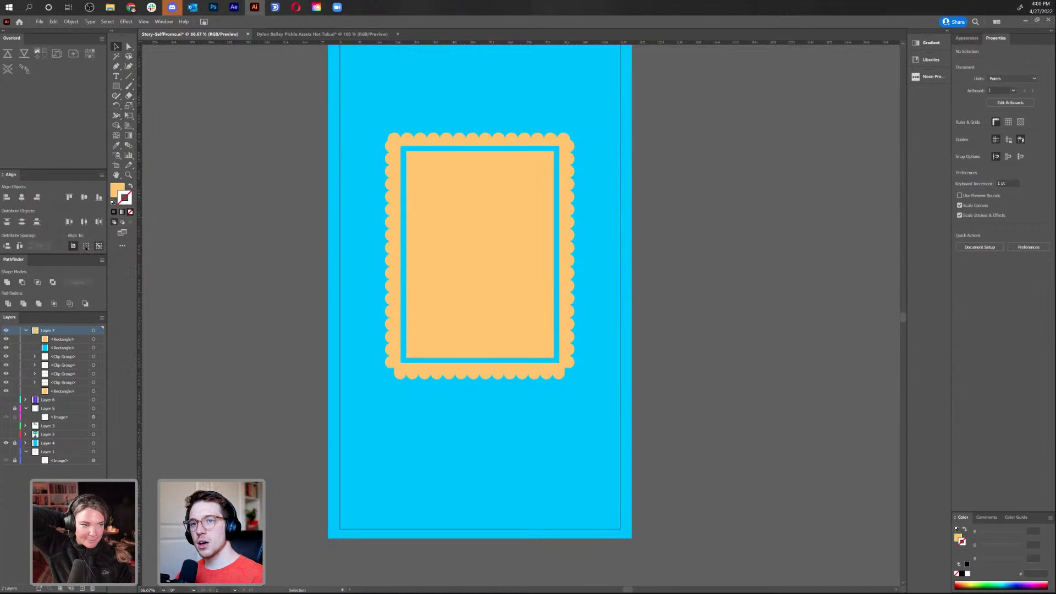
left_click(6, 400)
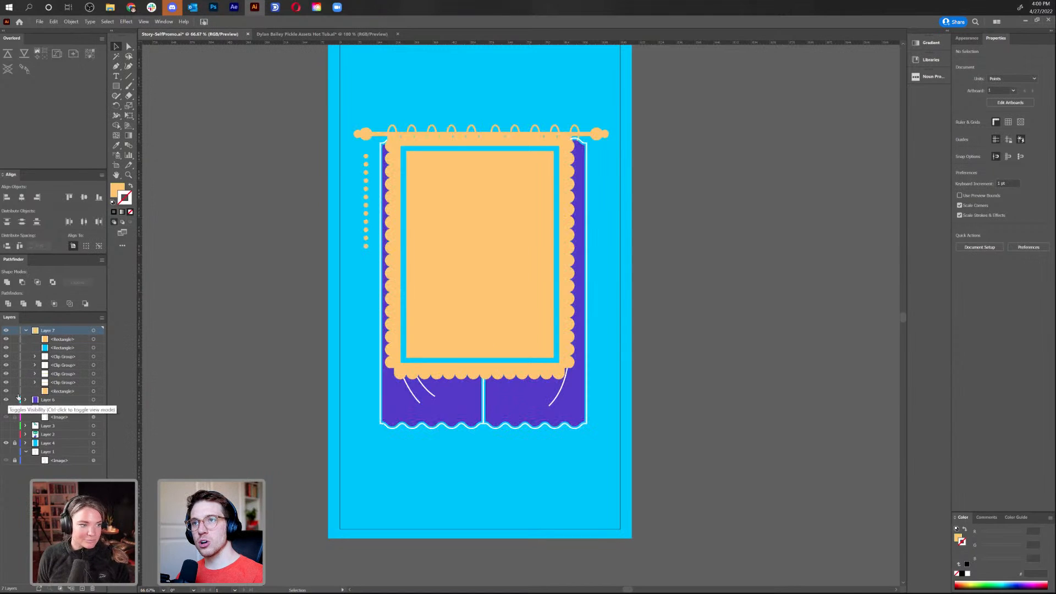
left_click(93, 400)
left_click_drag(540, 408, 535, 389)
Change the fill of the large orange rectangle inside the frame to black
key("a")
left_click(516, 255)
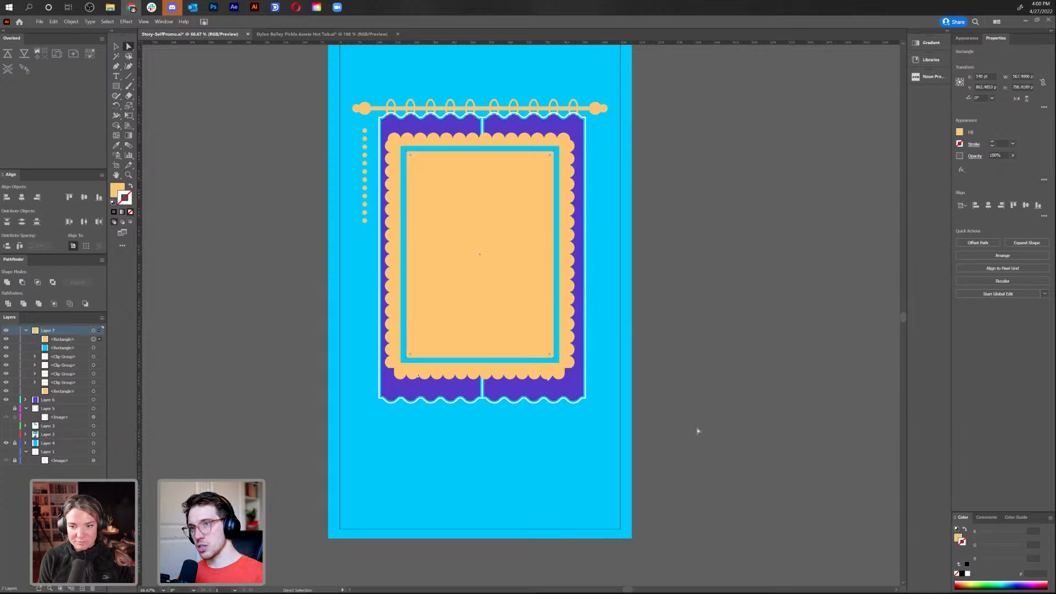
left_click(719, 284)
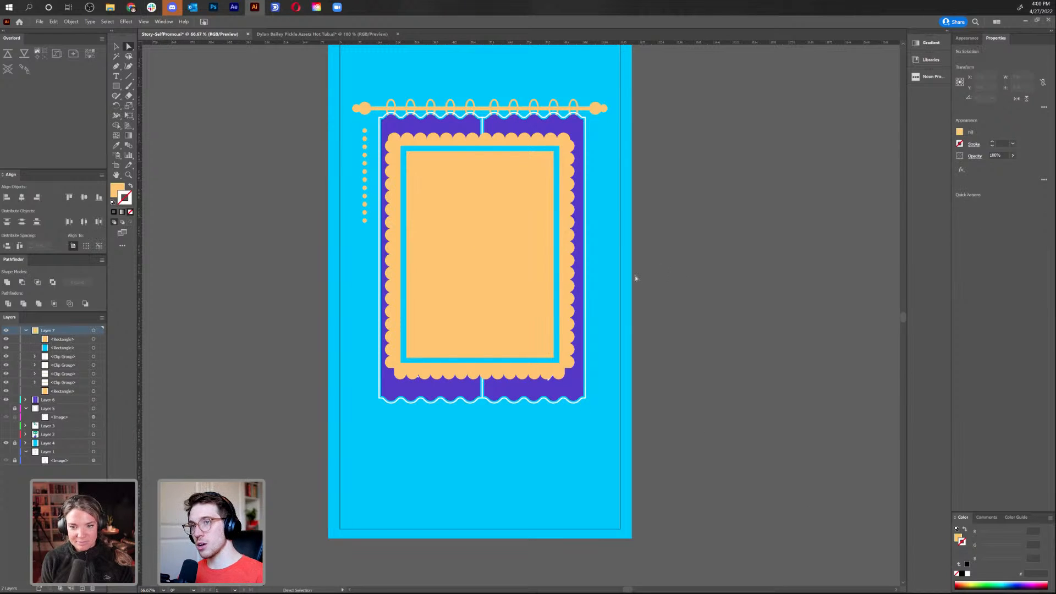
left_click(449, 277)
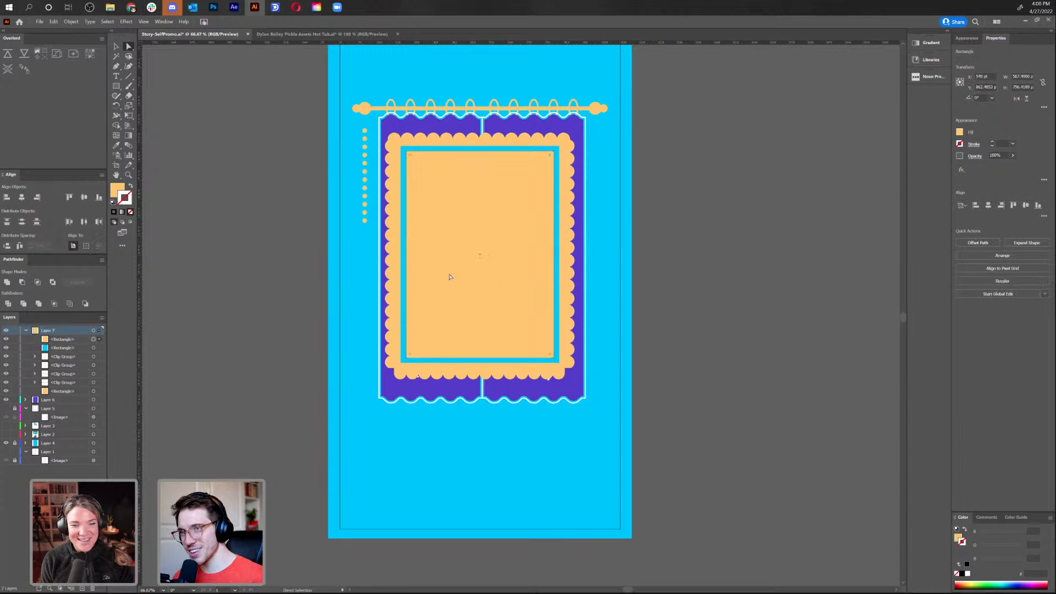
left_click(118, 191)
double_click(118, 191)
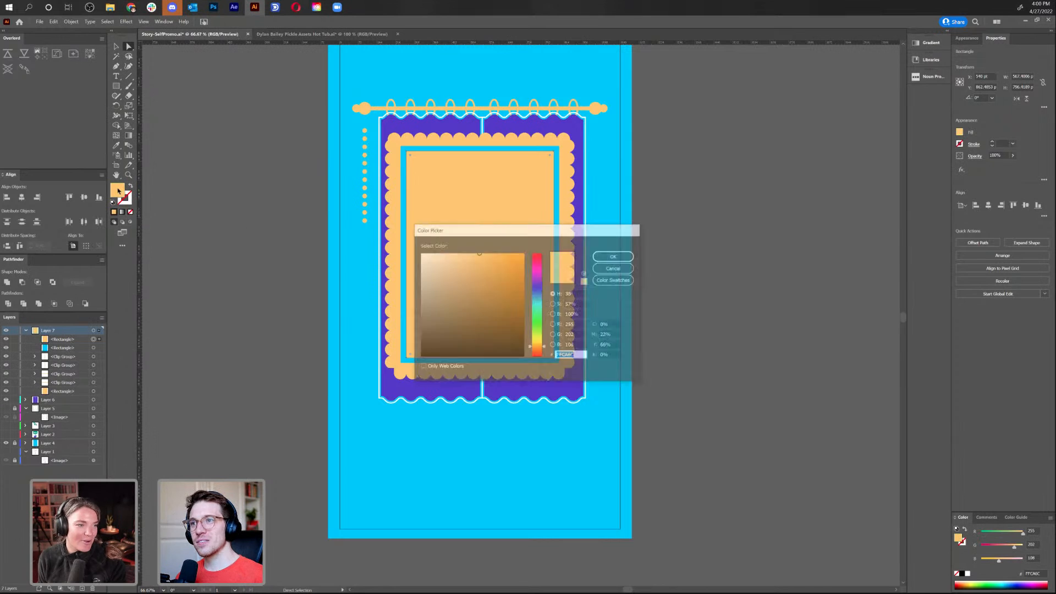
left_click(420, 356)
left_click(614, 255)
left_click(731, 271)
Draw a diagonal line from the black rectangle's upper-left corner to its lower-right corner and give it a white FFFFFF stroke
left_click(127, 75)
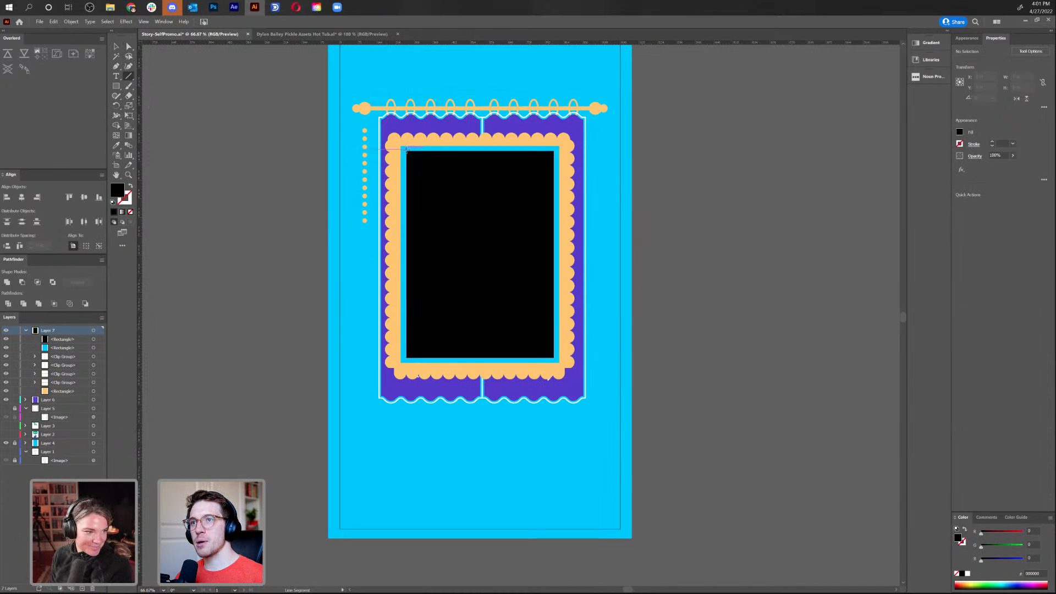
left_click_drag(407, 152, 553, 358)
double_click(125, 196)
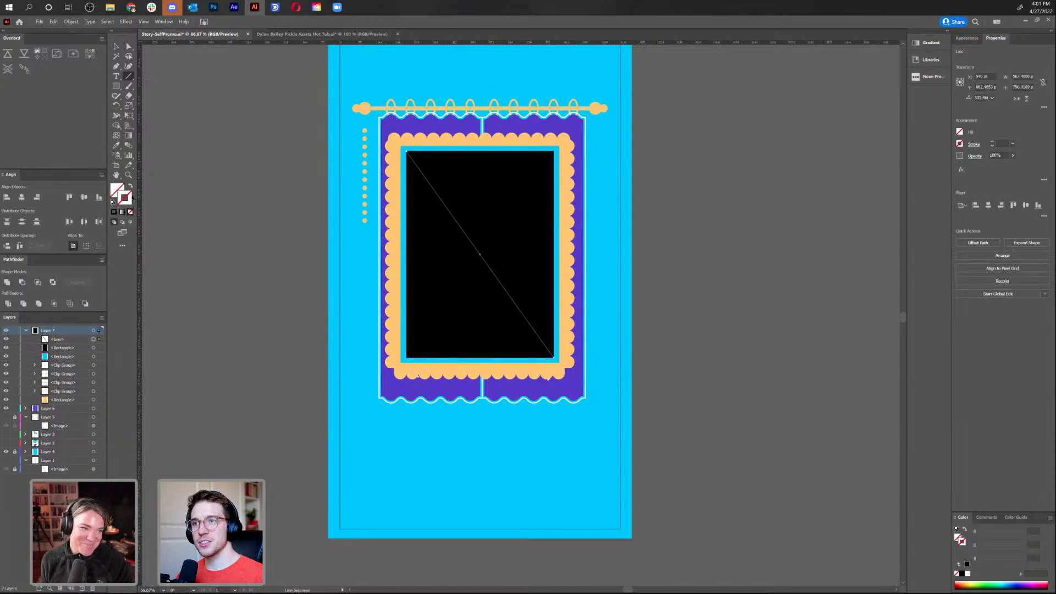
left_click_drag(424, 259, 412, 243)
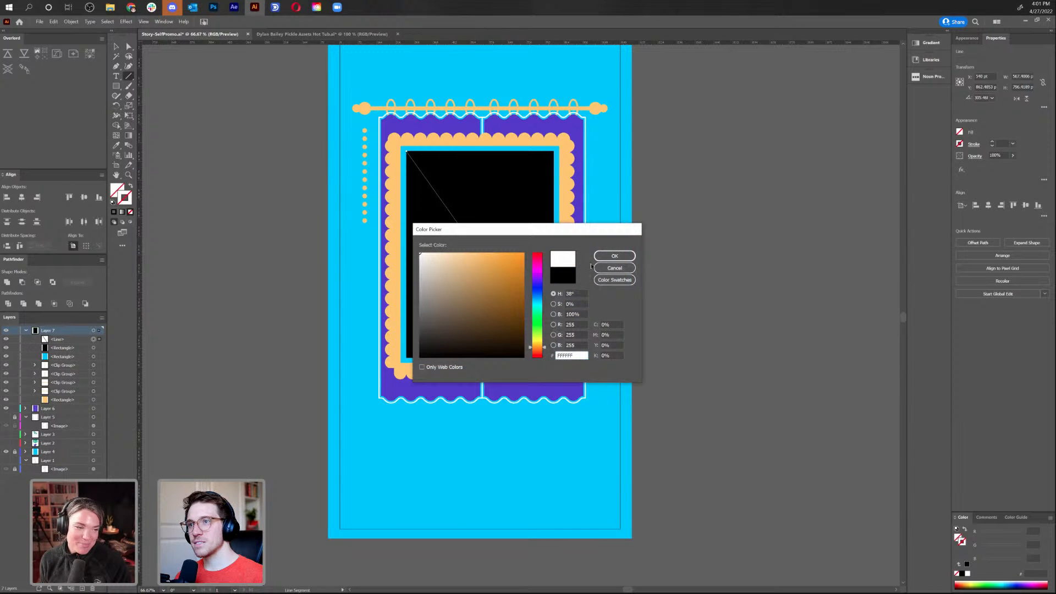
left_click(614, 255)
Set the diagonal line's stroke weight to 10 pt and clear the selection
left_click(991, 142)
left_click(991, 142)
left_click(991, 141)
left_click(991, 141)
key("v")
key("ctrl+shift+a")
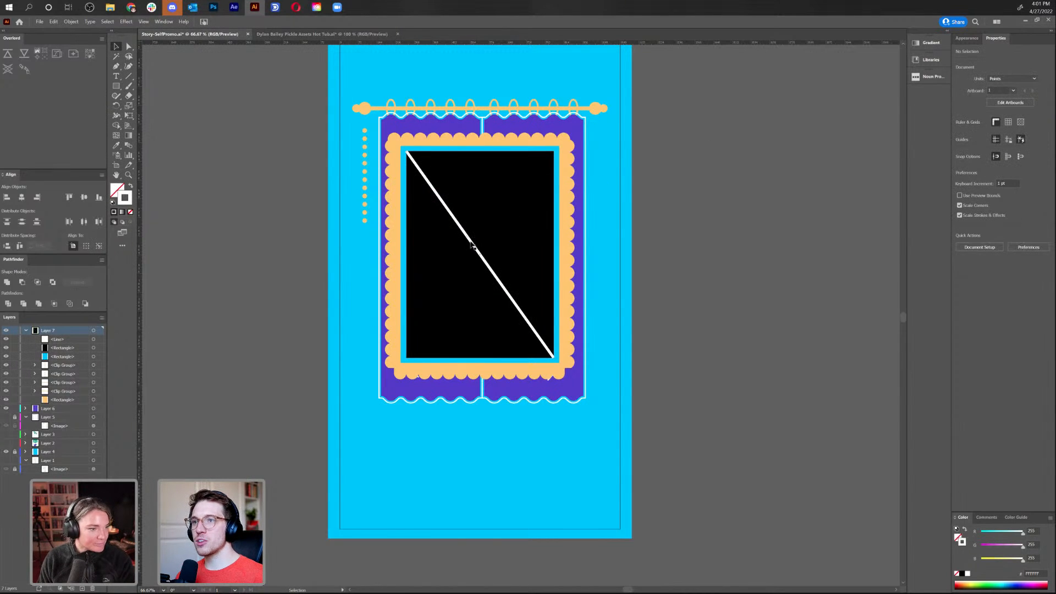
Reflect a copy of the diagonal line across the horizontal axis to form an X over the black rectangle
right_click(472, 244)
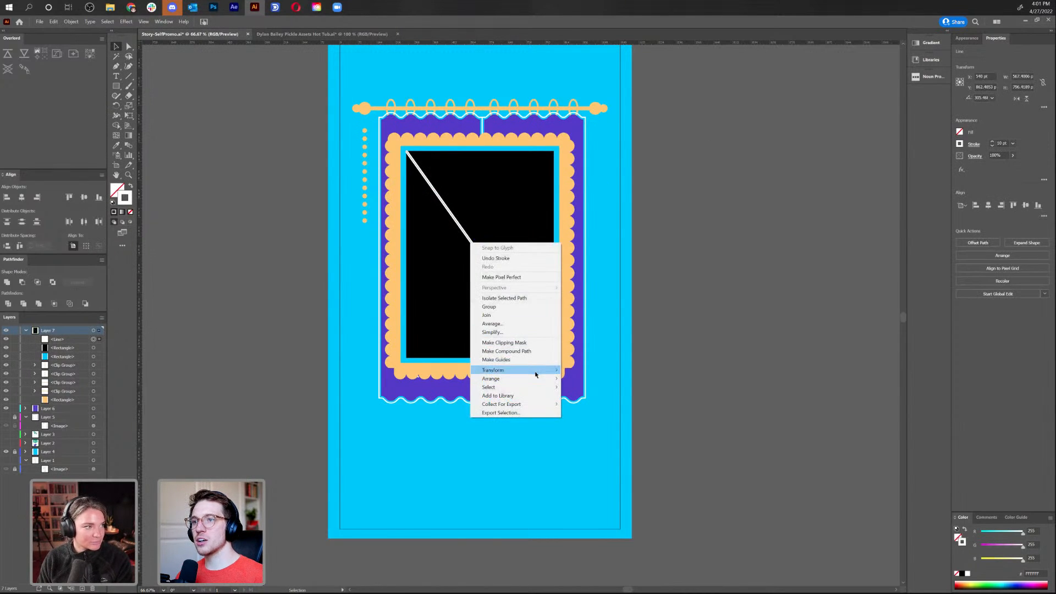
mouse_move(536, 375)
left_click(605, 398)
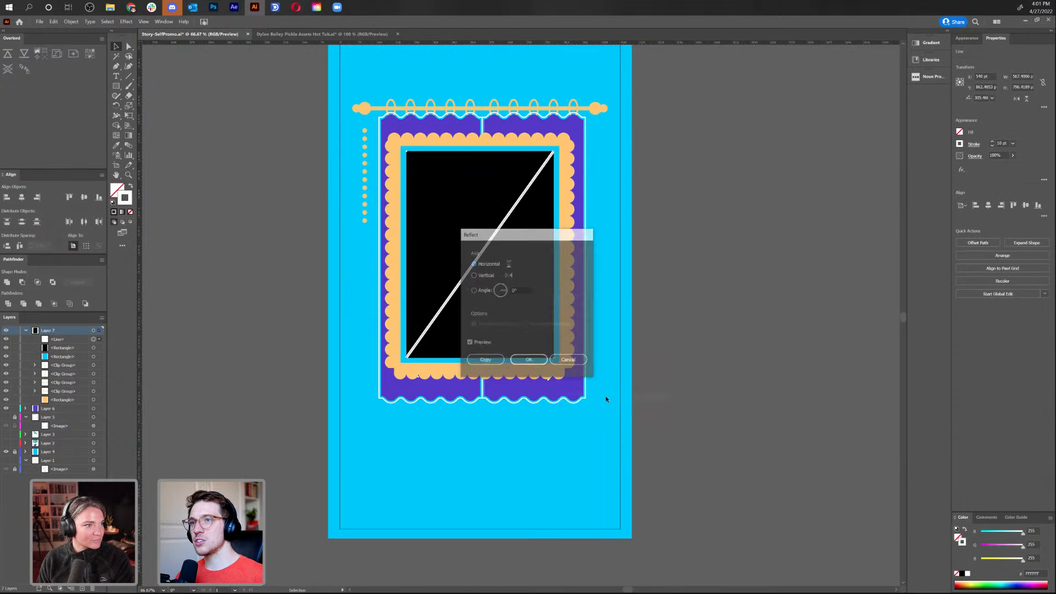
left_click(498, 365)
left_click(717, 288)
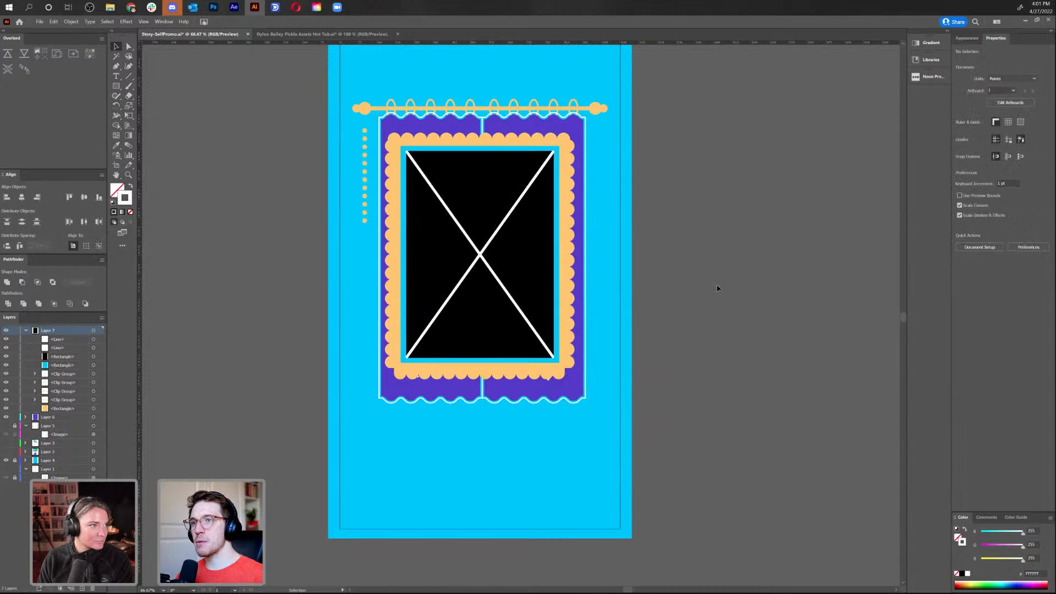
Sample the white diagonal's appearance onto the black rectangle with the Eyedropper so it gets the same 10 pt white stroke
key("ctrl+1")
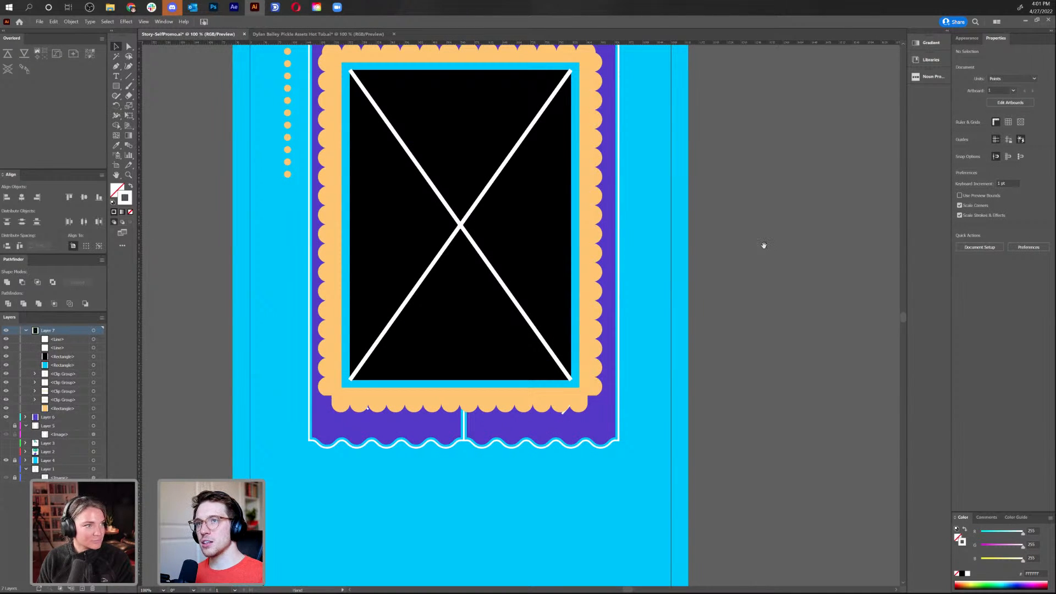
scroll(763, 245, "up", 3)
left_click(546, 266)
key("i")
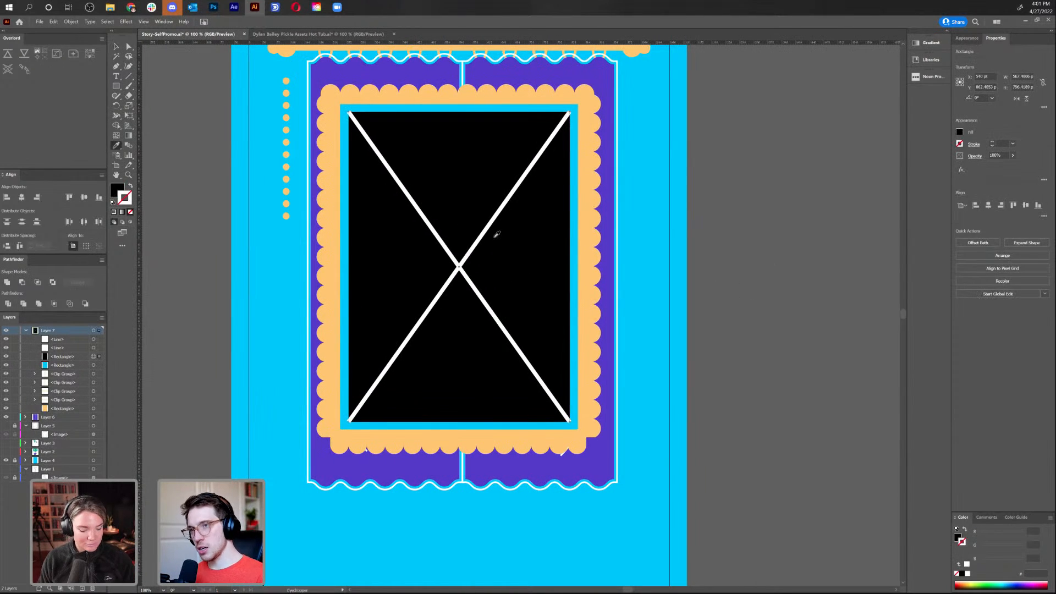
left_click(480, 235)
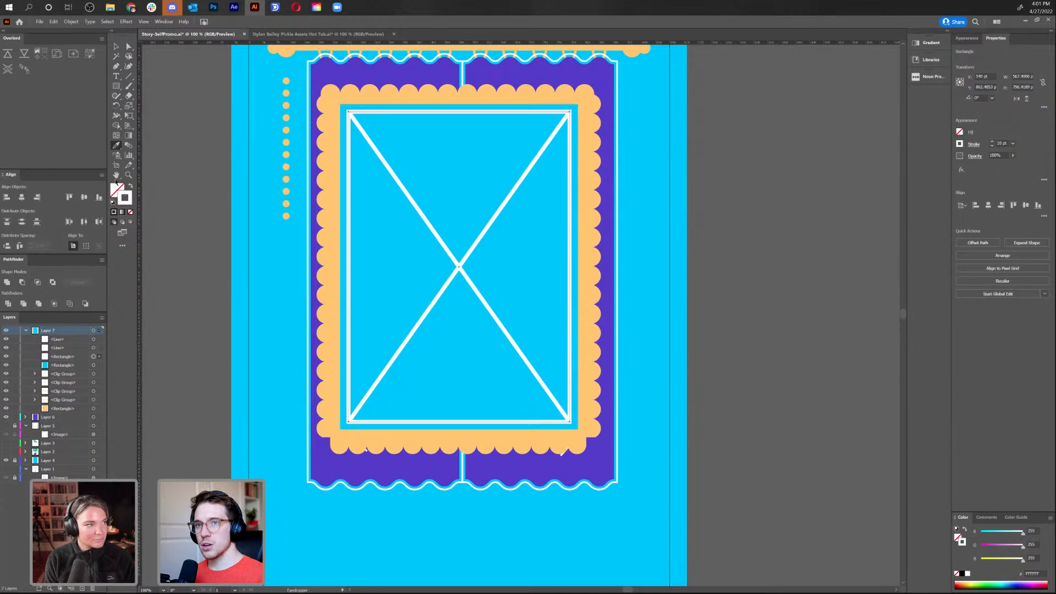
Fill the white-stroked inner rectangle with black 000000 and clear the selection
double_click(117, 190)
left_click(477, 358)
type("ffffff")
left_click(614, 255)
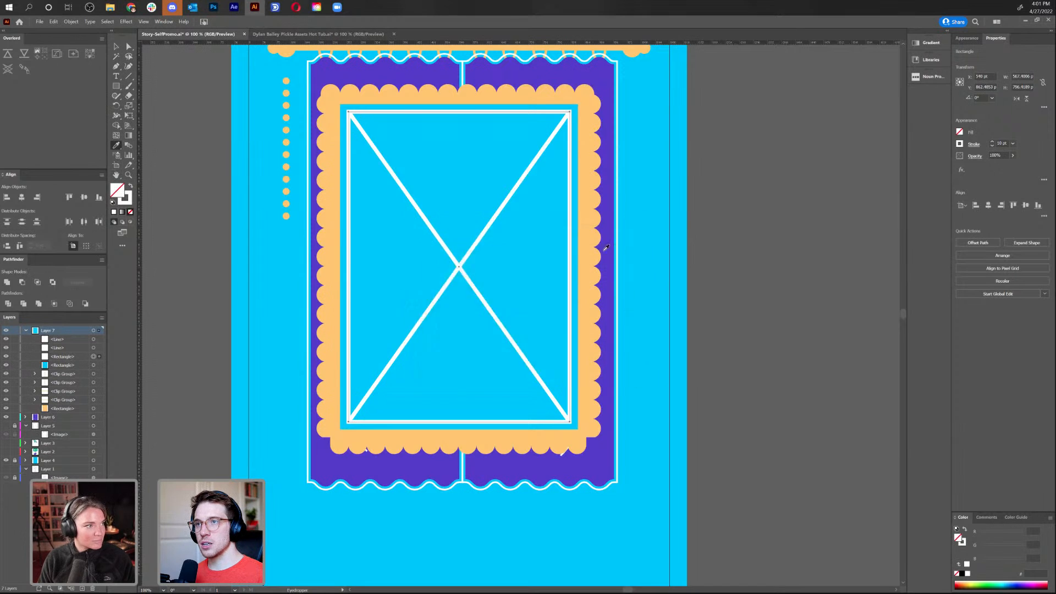
double_click(117, 190)
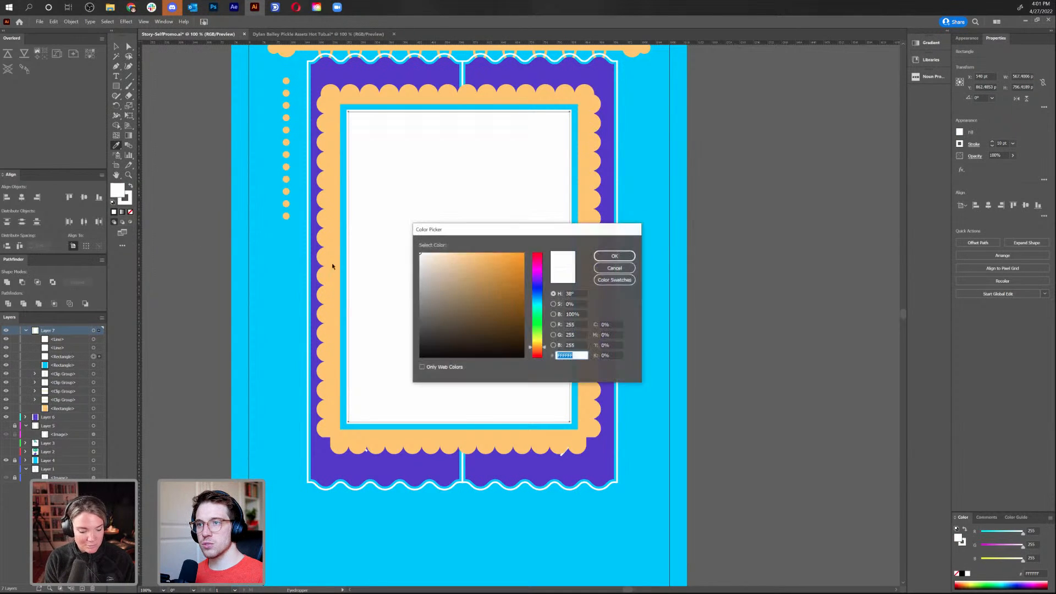
left_click(421, 354)
left_click(419, 357)
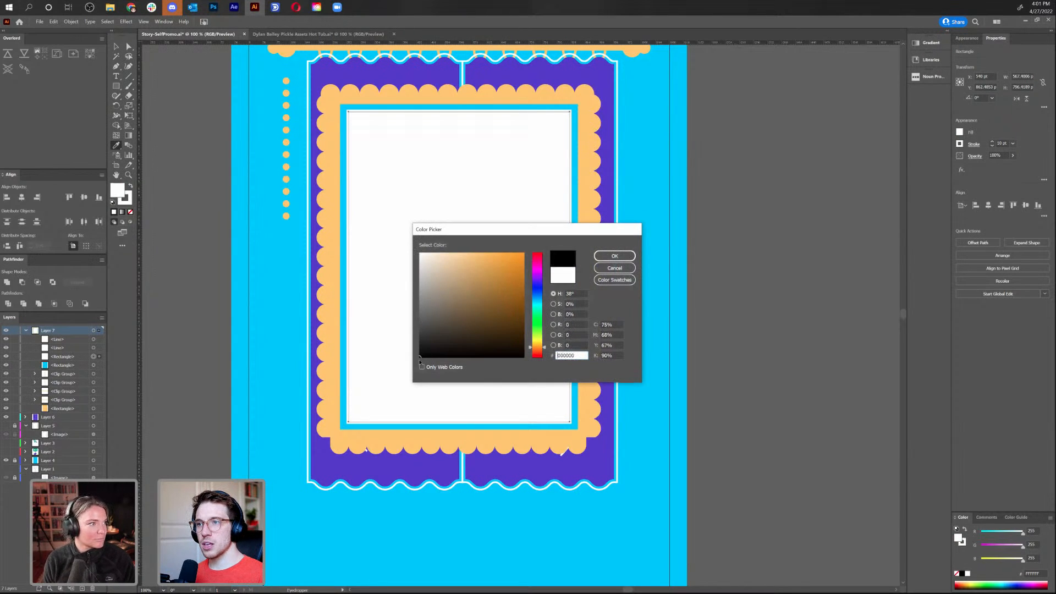
left_click(614, 256)
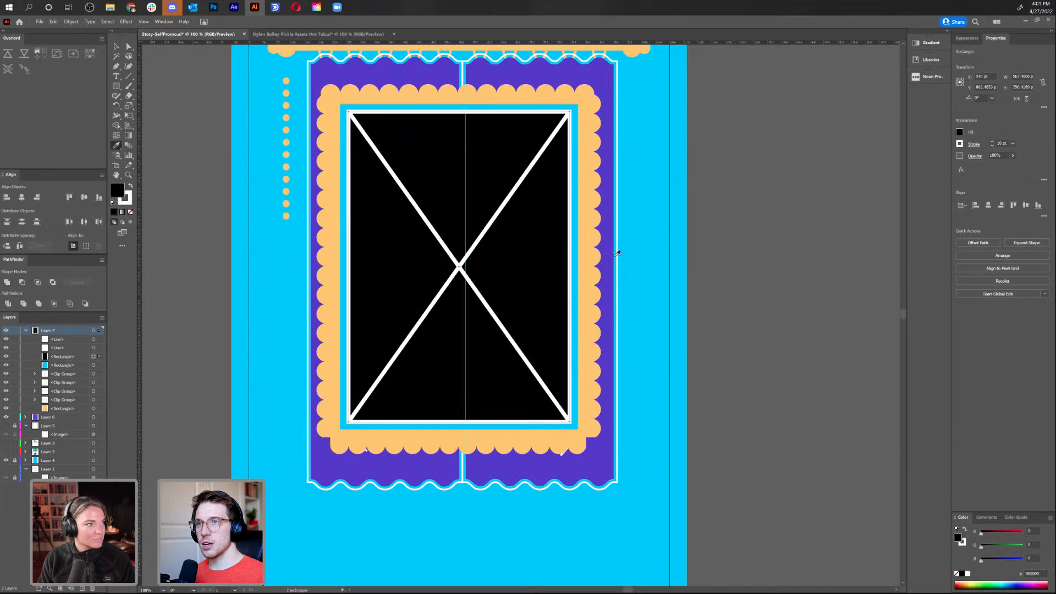
key("a")
left_click(718, 147)
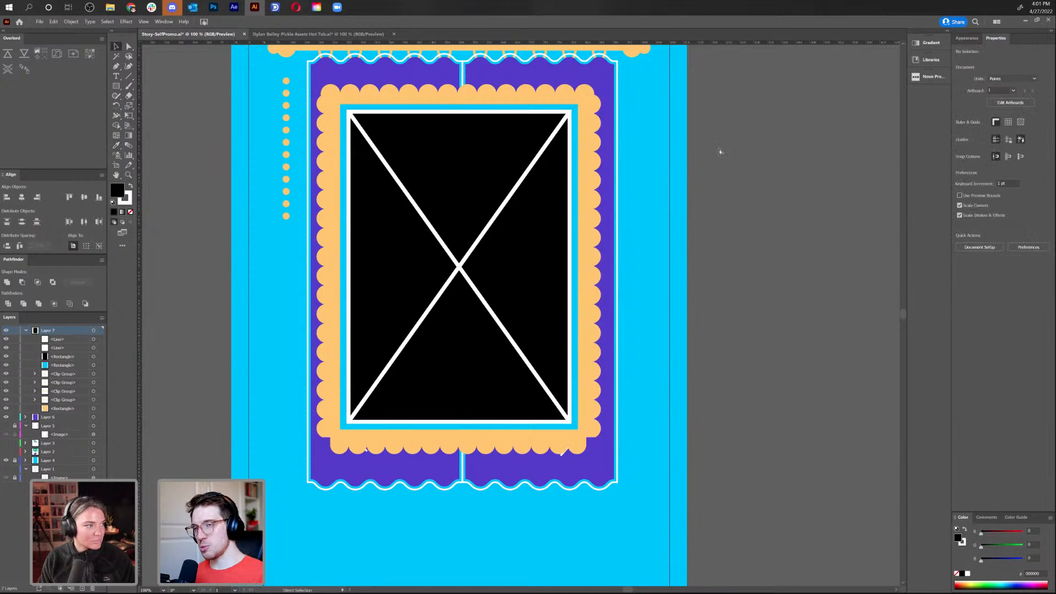
Check the curtain and rod artwork by selecting it, clear the selection, and collapse Layer 7's contents in the layer list
key("ctrl+minus")
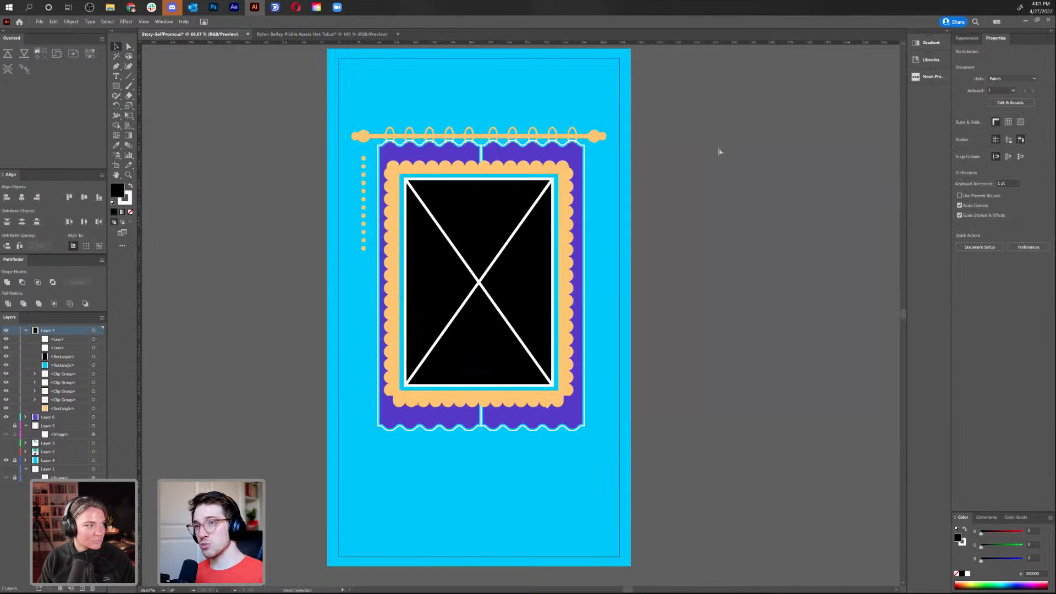
left_click(541, 153)
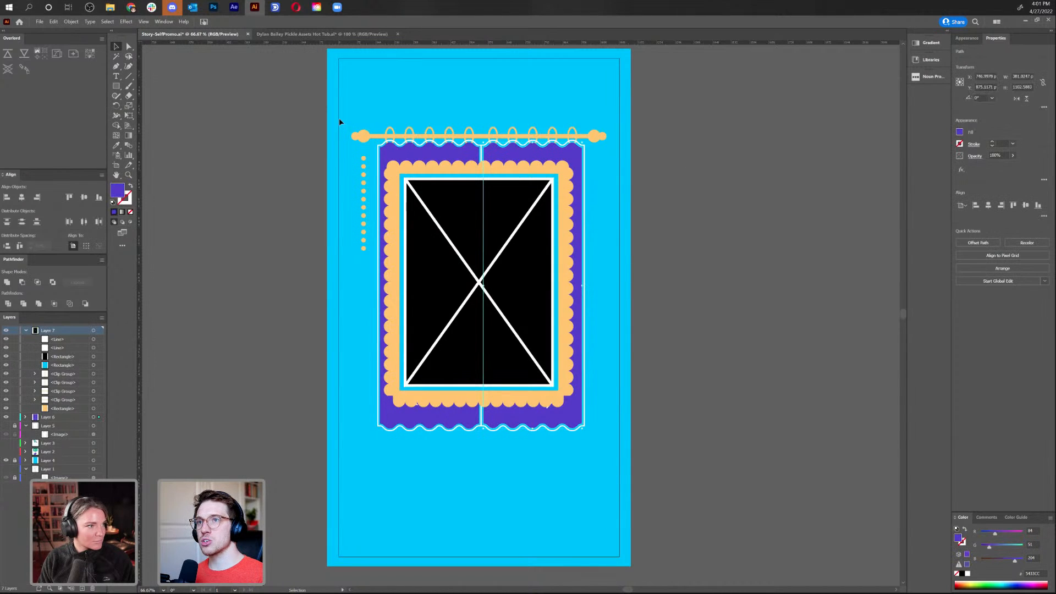
key("ctrl+a")
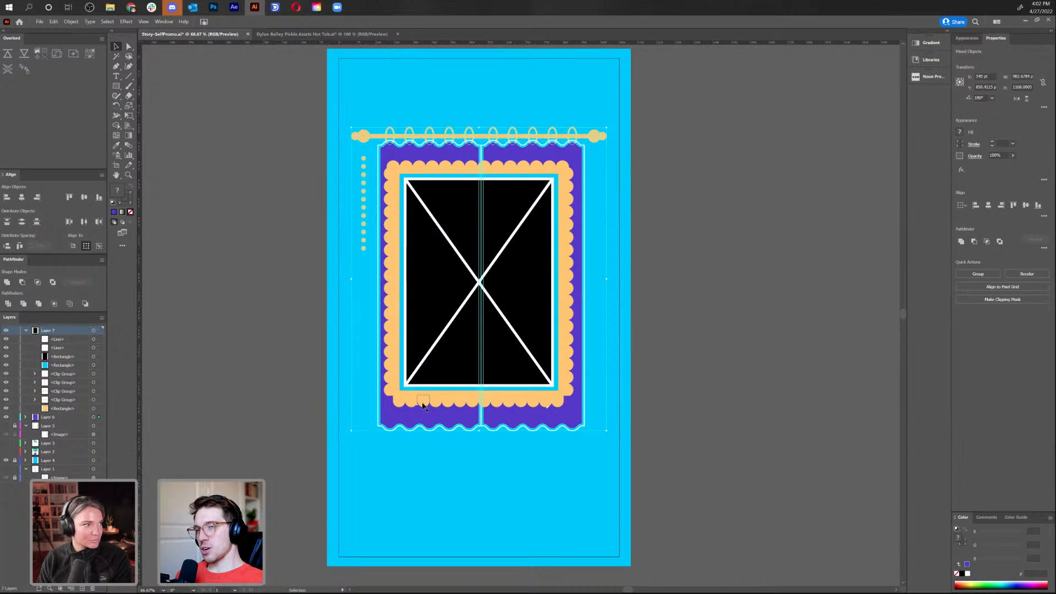
left_click(716, 304)
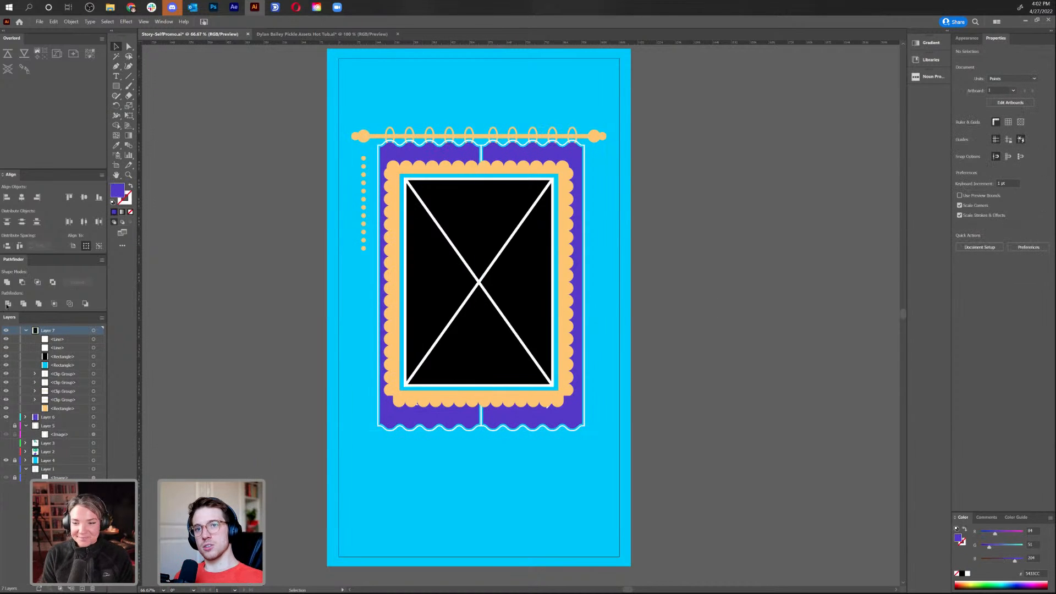
left_click(26, 330)
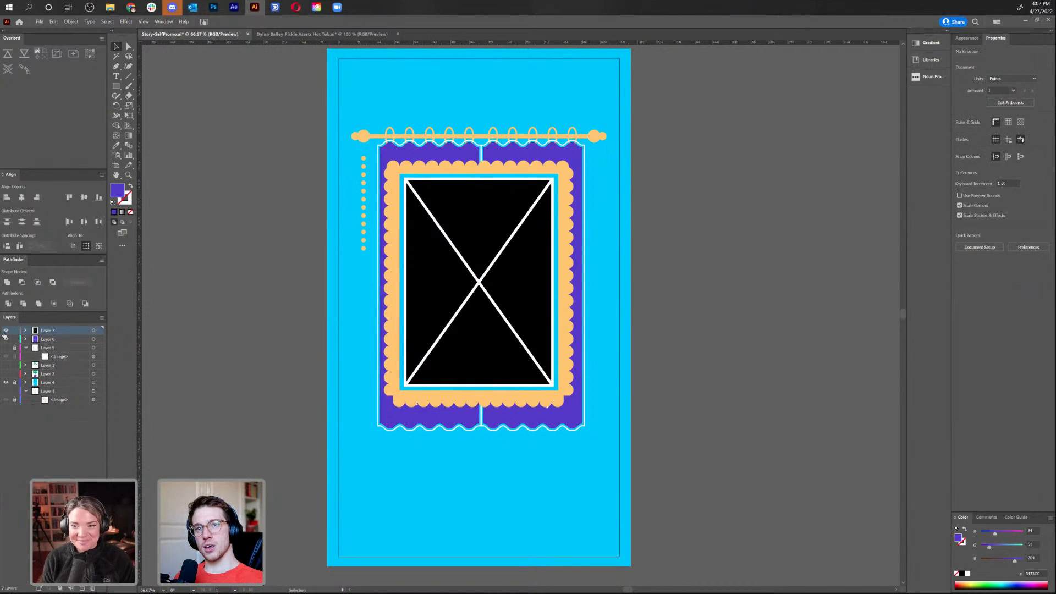
Hide Layer 7 and Layer 6 to clear the frame and curtain artwork from the artboard
left_click(6, 330)
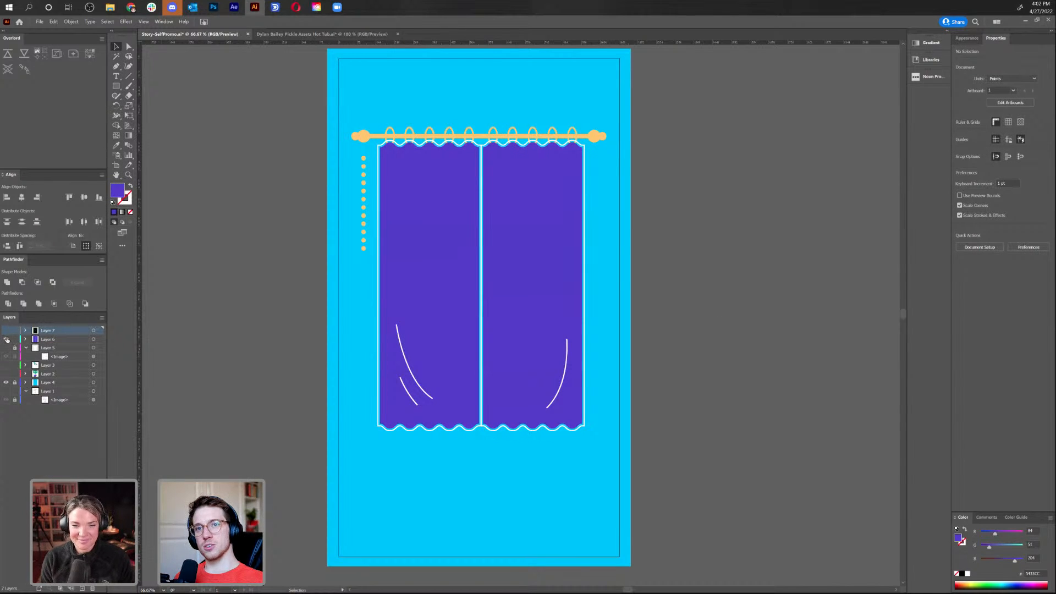
left_click(6, 339)
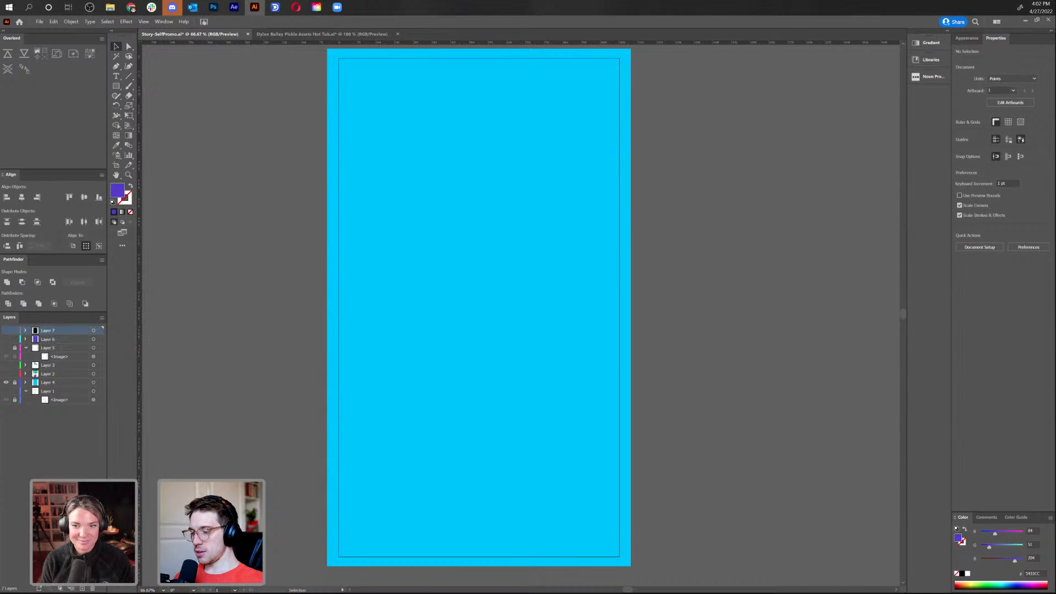
Switch to the Photoshop storyboard, show only the Layer 10 sketch, and capture a screen snip of the dollar bill drawing
key("alt+Tab")
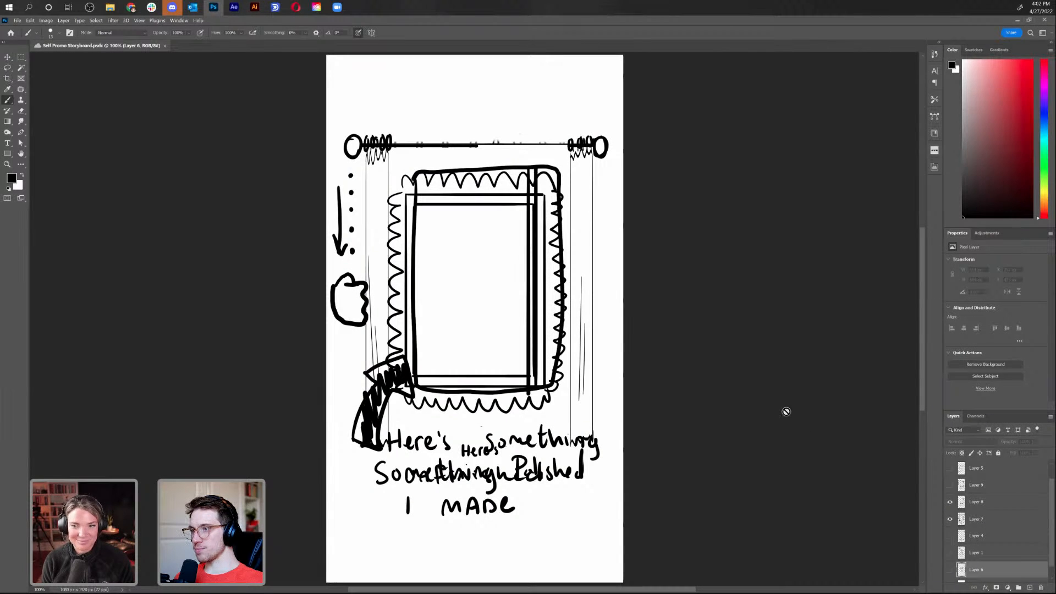
left_click(950, 518)
left_click(949, 502)
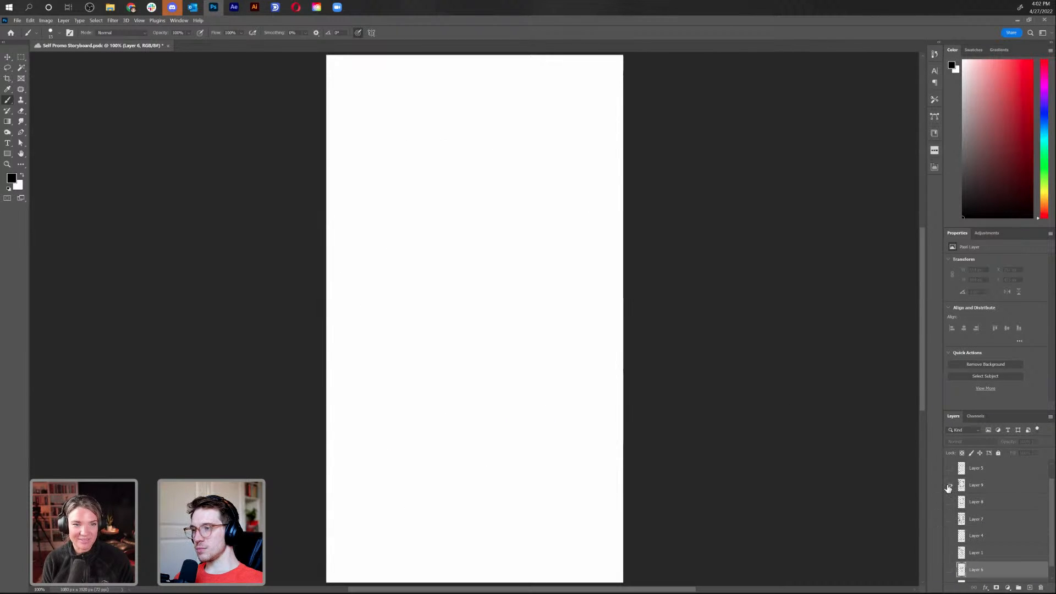
left_click(949, 484)
left_click(950, 482)
scroll(951, 478, "up", 1)
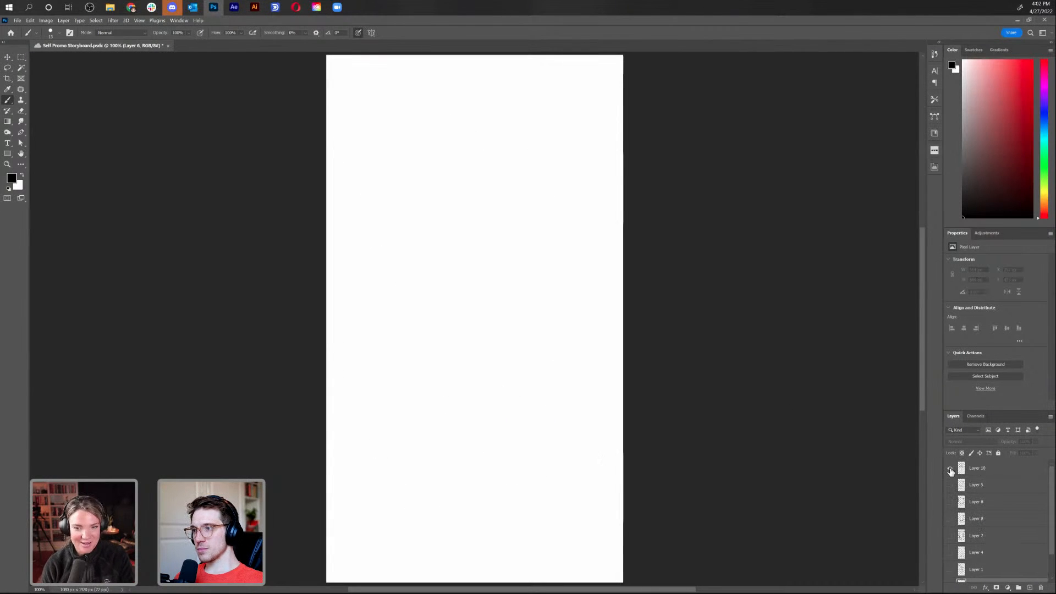
left_click(950, 468)
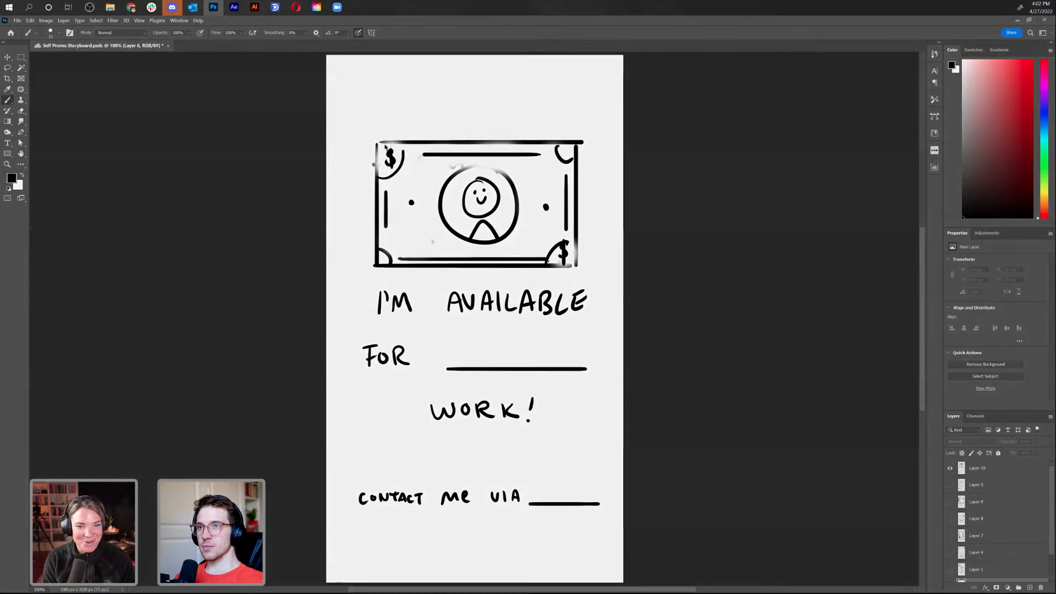
key("super+shift+s")
left_click_drag(360, 124, 587, 279)
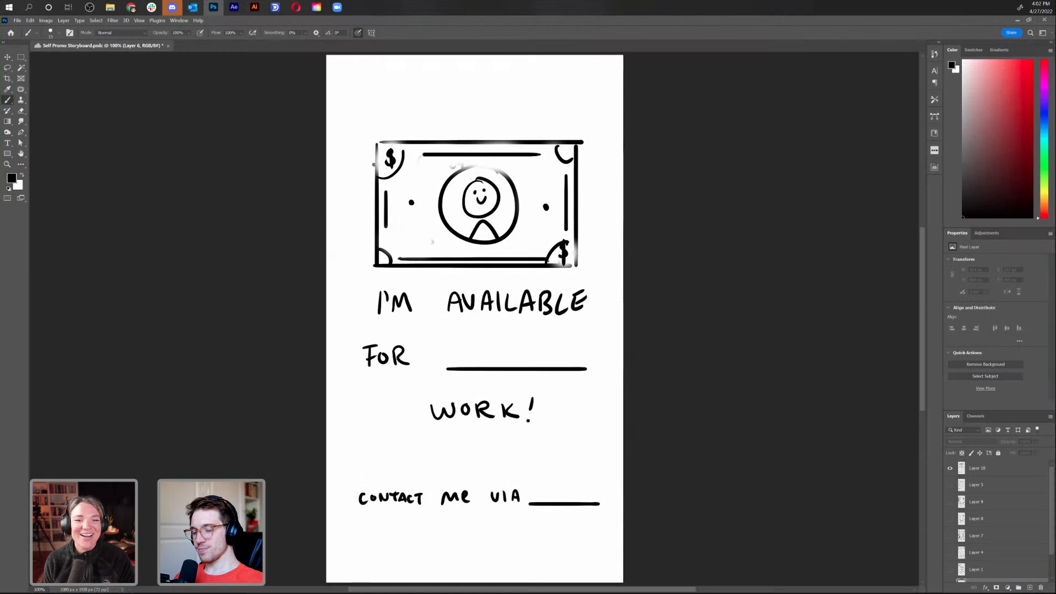
Return to Illustrator, paste the dollar bill snip onto a new layer, and place it in the upper part of the artboard
key("alt+Tab")
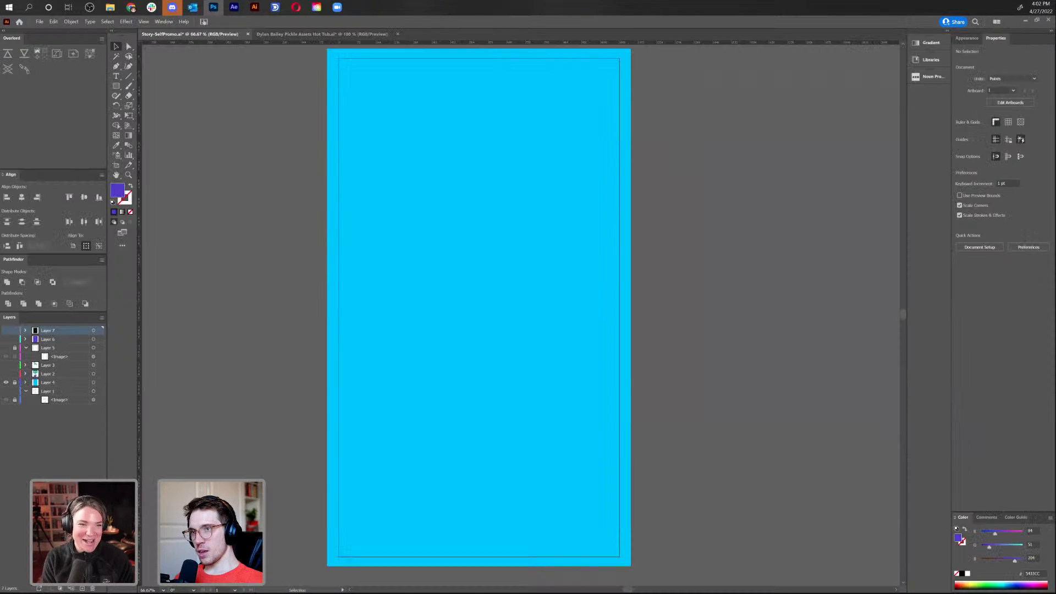
key("ctrl+v")
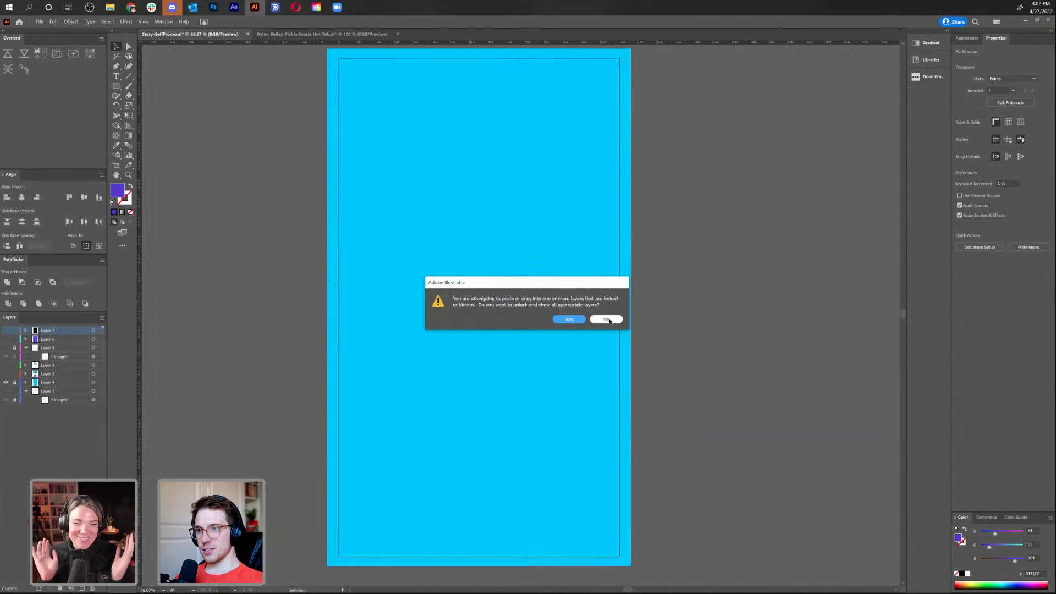
key("Escape")
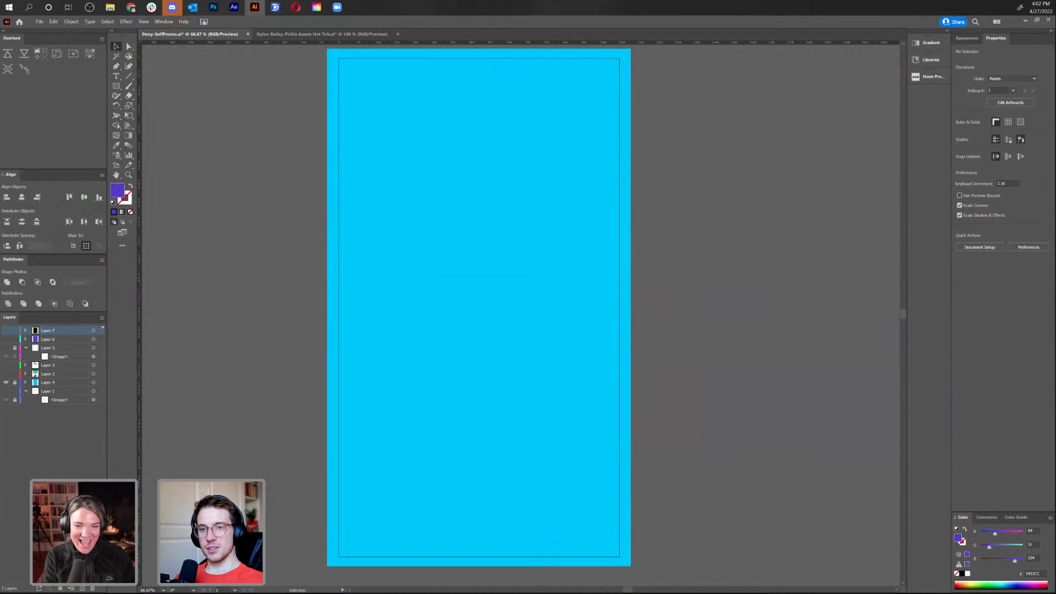
left_click(82, 588)
key("ctrl+v")
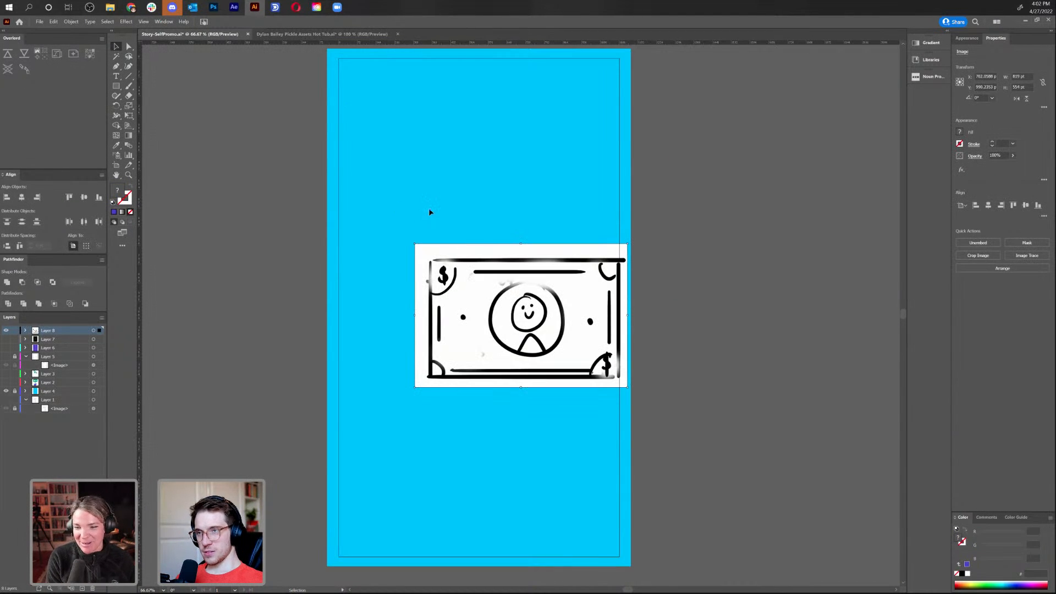
left_click_drag(536, 358, 494, 255)
left_click(522, 374)
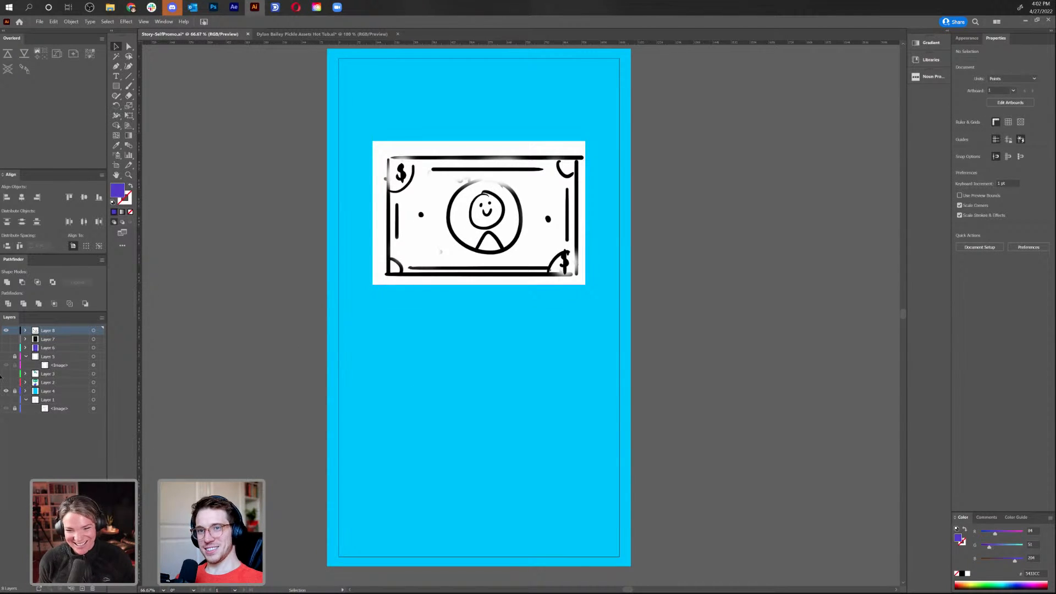
Lock Layer 8, add a new layer, and draw a rectangle about 742 by 467 pt over the bill sketch's outline
left_click(116, 86)
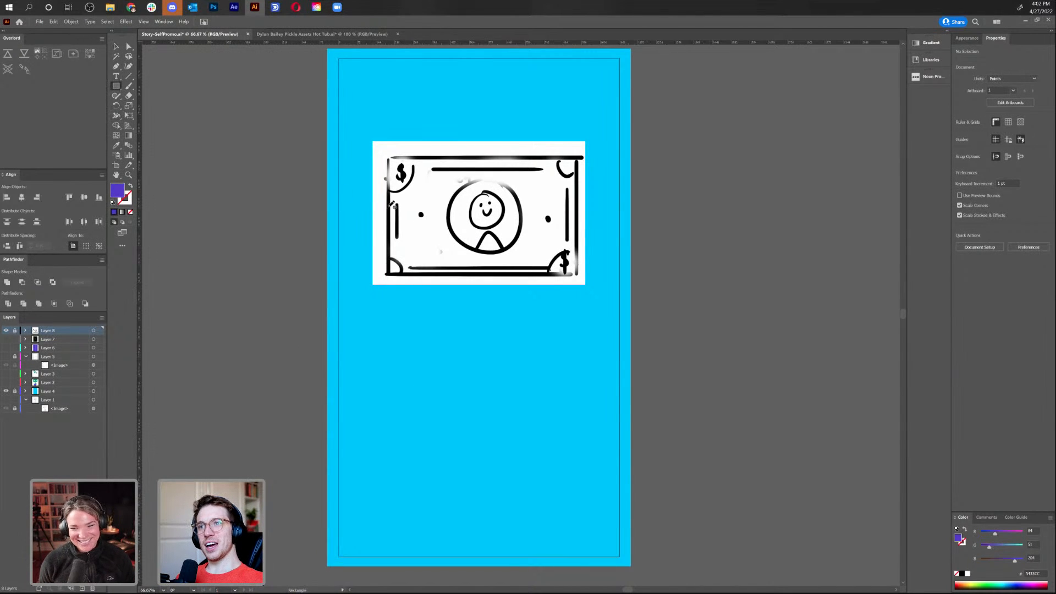
left_click(82, 588)
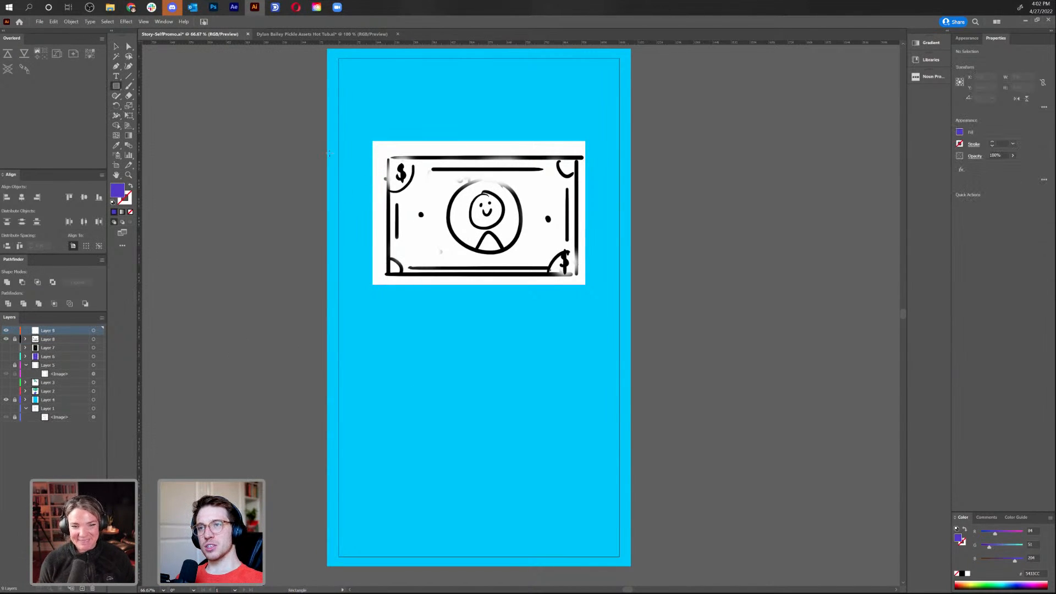
left_click_drag(386, 155, 579, 277)
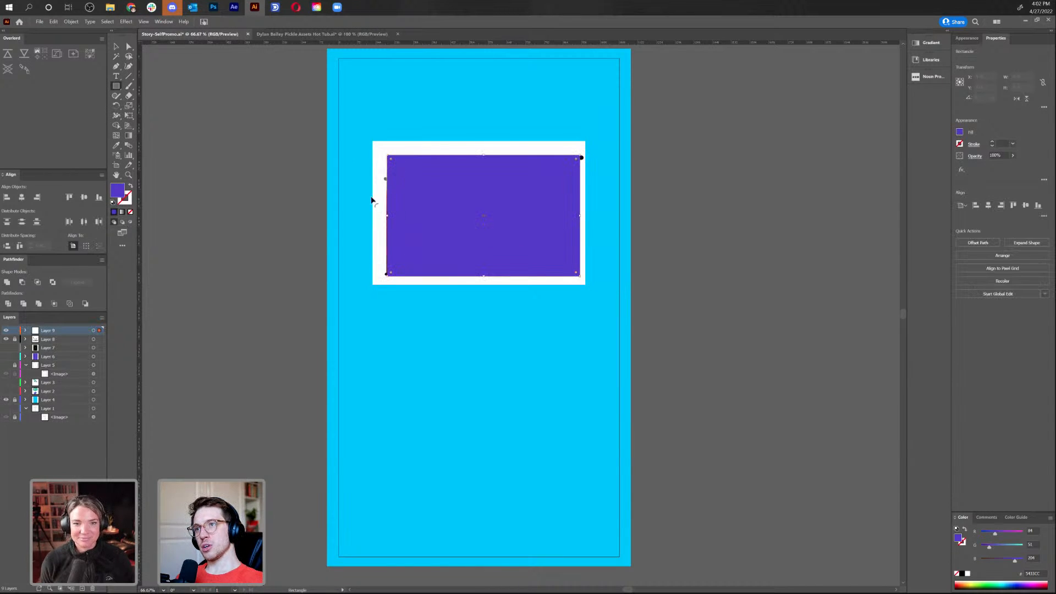
Fill the bill rectangle with green 2DAA5F and move it below the sketch
double_click(120, 190)
left_click_drag(541, 291, 543, 314)
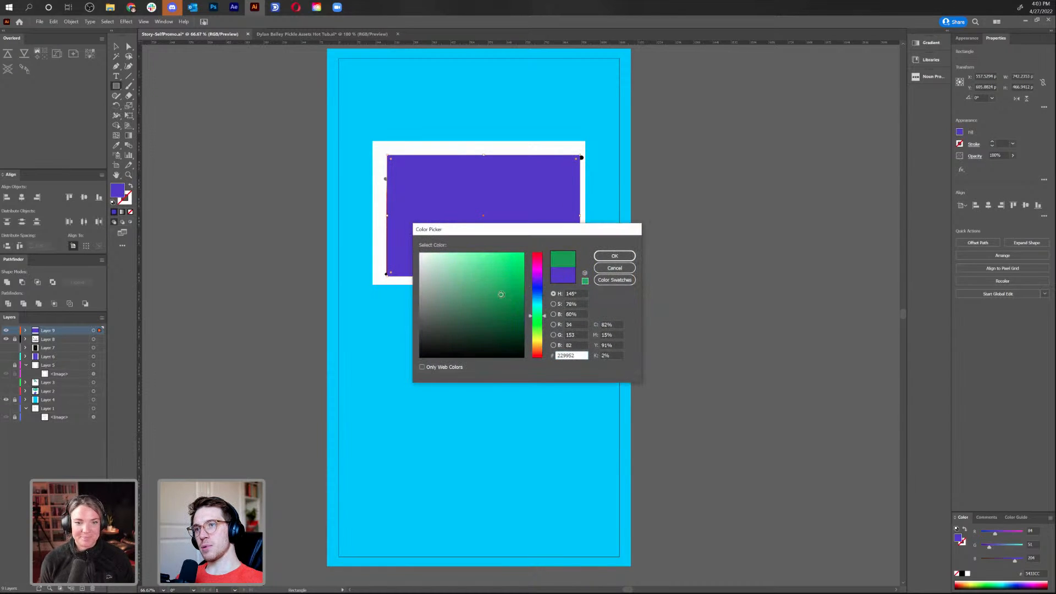
left_click(496, 286)
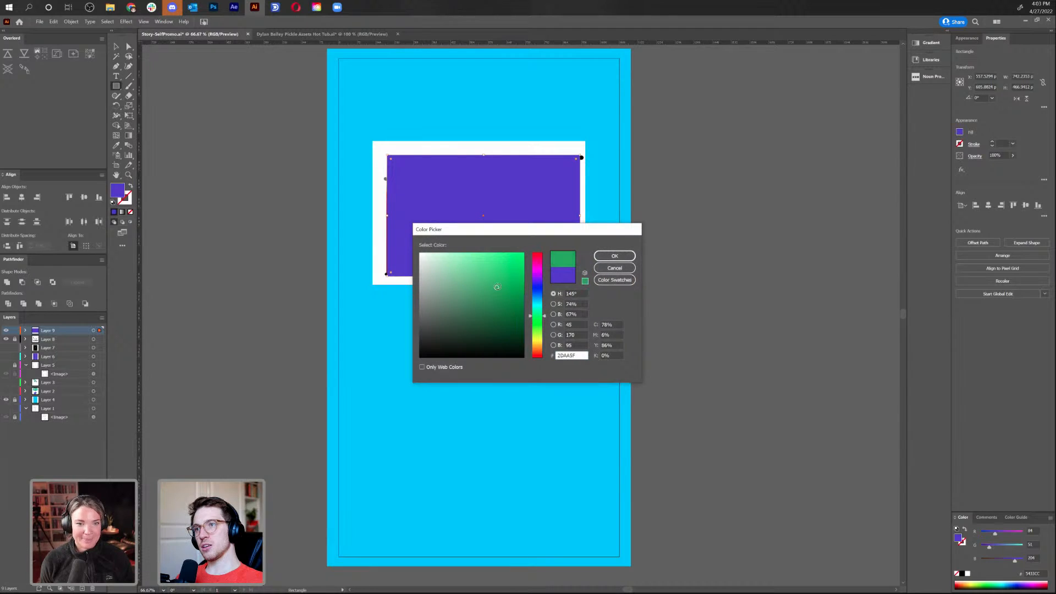
left_click(614, 256)
key("v")
mouse_move(476, 218)
left_mouse_down()
mouse_move(520, 250)
mouse_move(523, 378)
left_mouse_up()
left_click(632, 332)
Draw a circle about 304 pt wide at the green rectangle's centre and fill it with light green 43DD88
left_click_drag(116, 86, 159, 114)
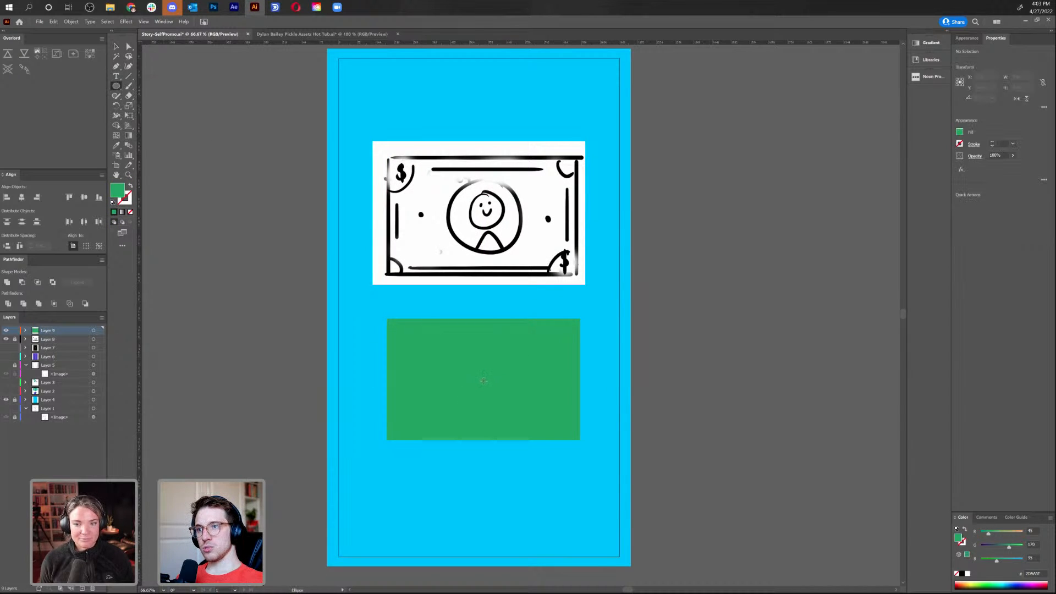
left_click_drag(482, 378, 521, 403)
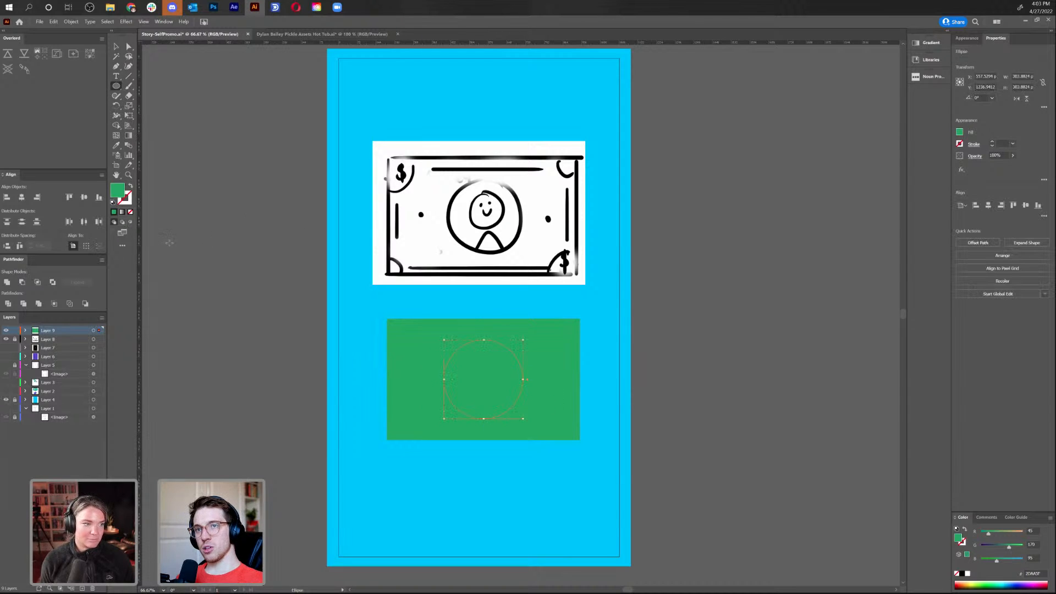
double_click(117, 191)
left_click_drag(540, 330, 538, 315)
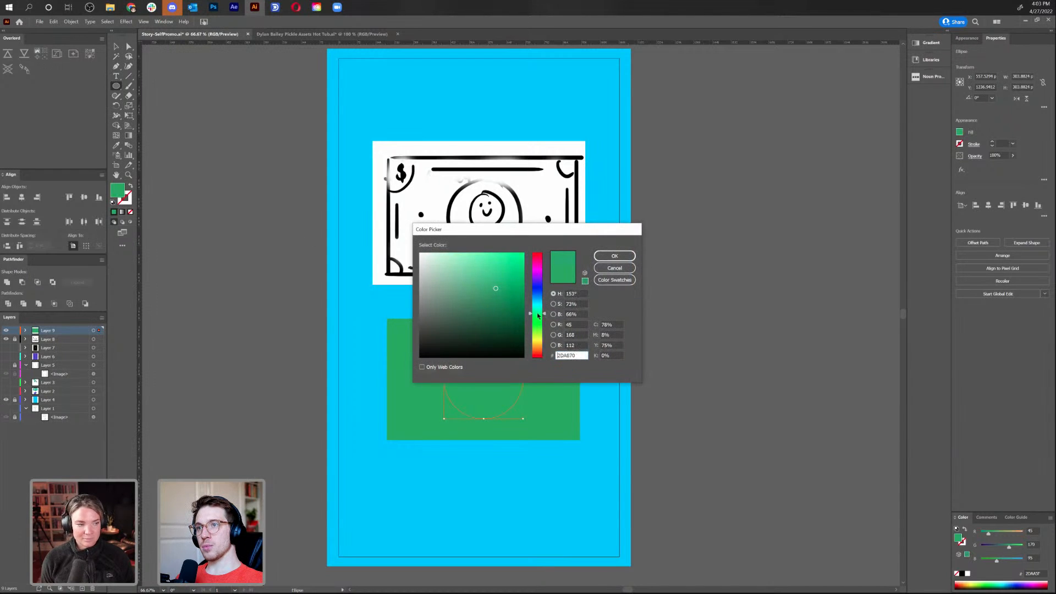
left_click_drag(498, 280, 489, 271)
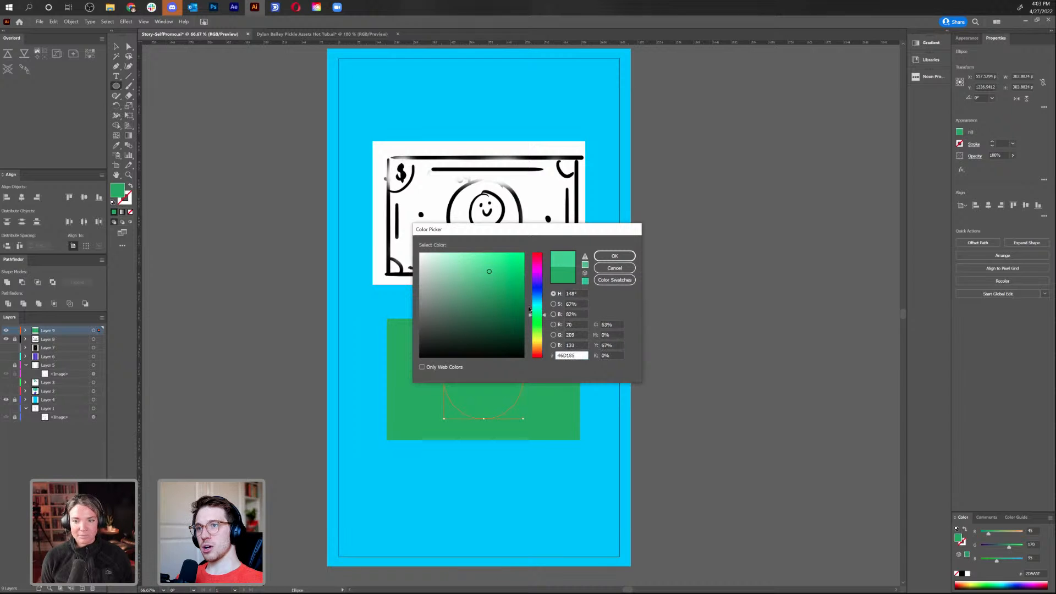
left_click_drag(489, 271, 492, 268)
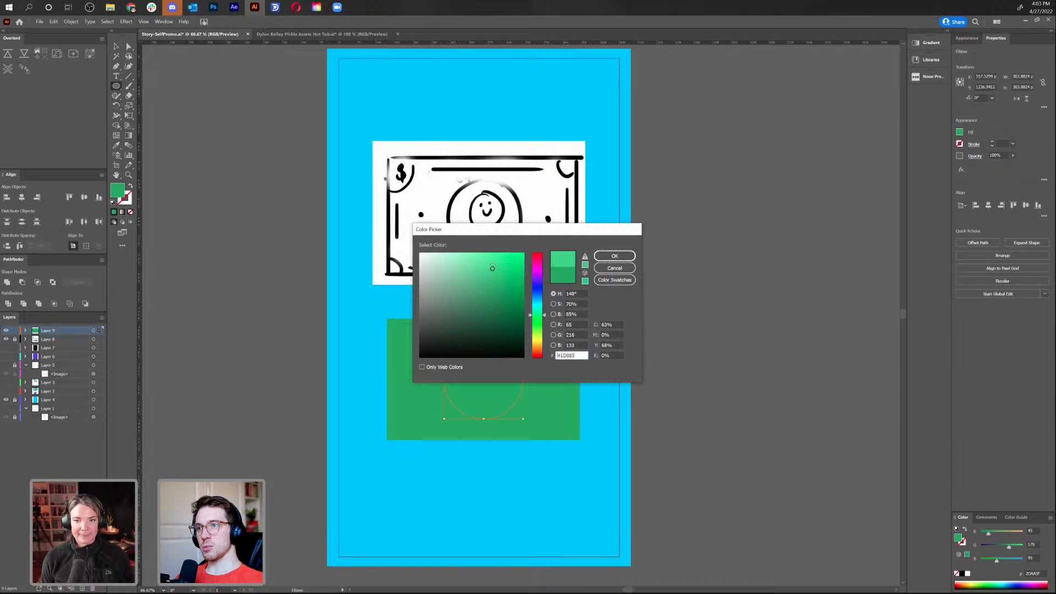
left_click(612, 257)
key("v")
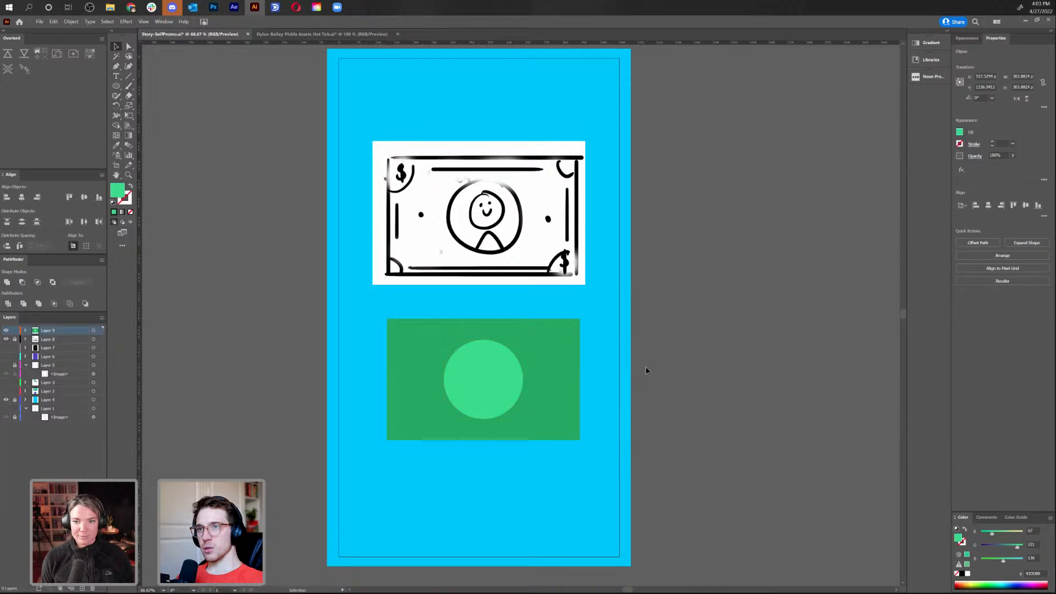
left_click(646, 371)
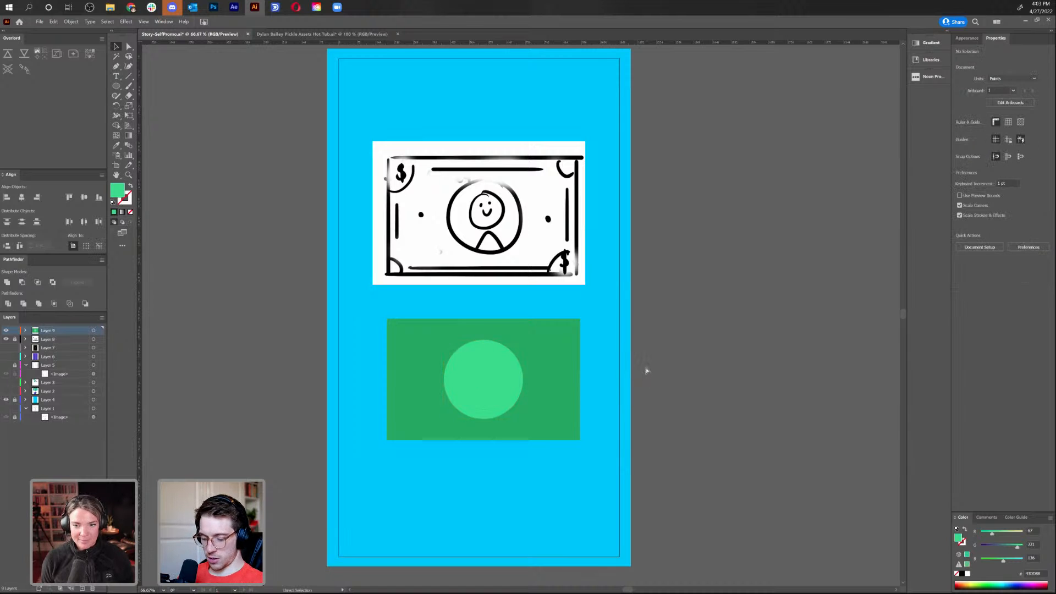
Draw a circle about 143 pt wide centred on the rectangle's upper-left corner and centre a copy on its lower-right corner
key("ctrl+equal")
scroll(645, 367, "down", 2)
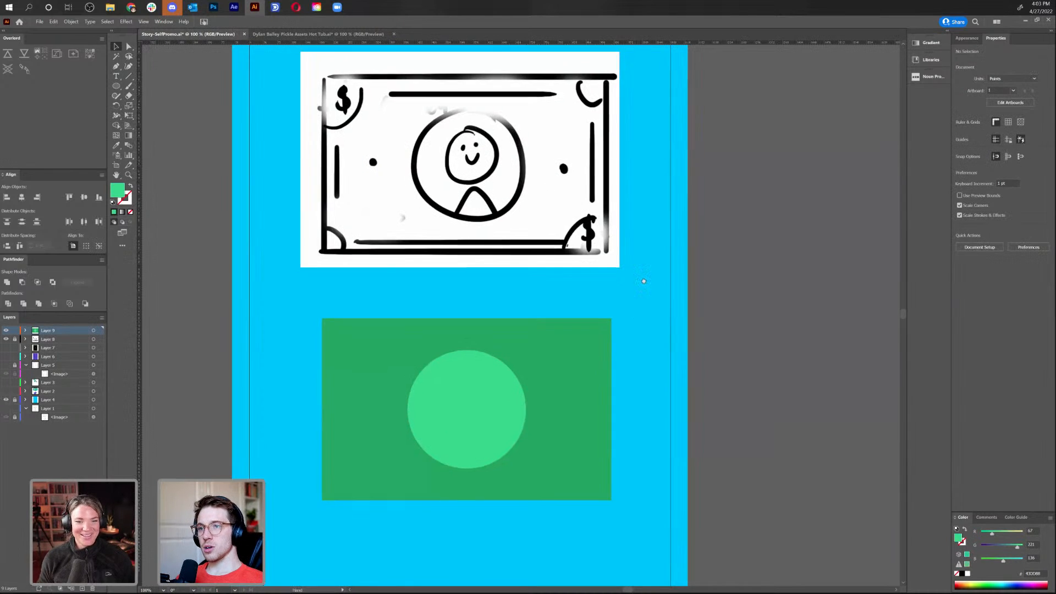
left_click(518, 326)
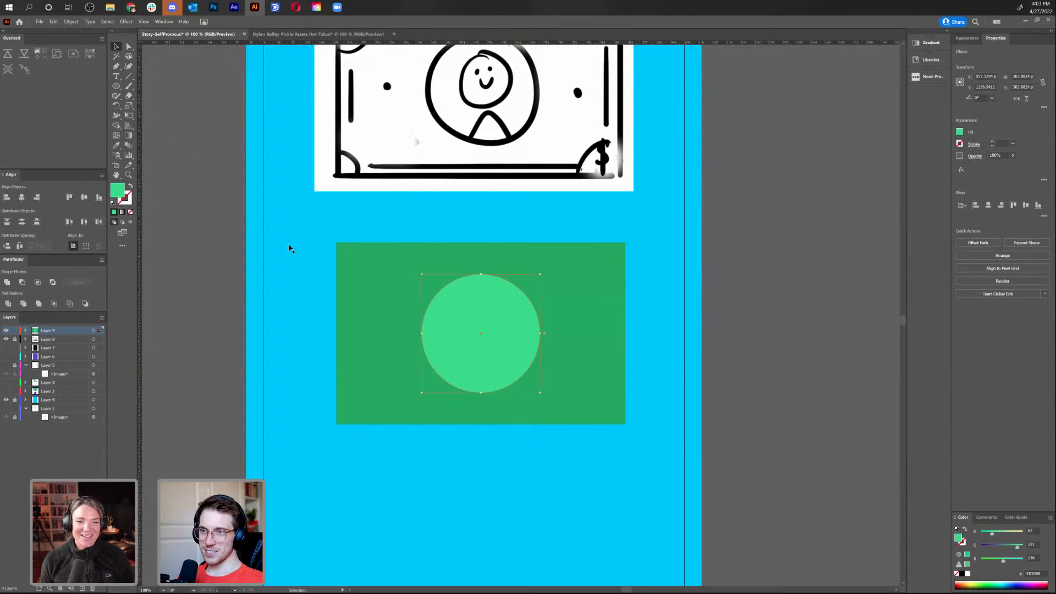
left_click(116, 86)
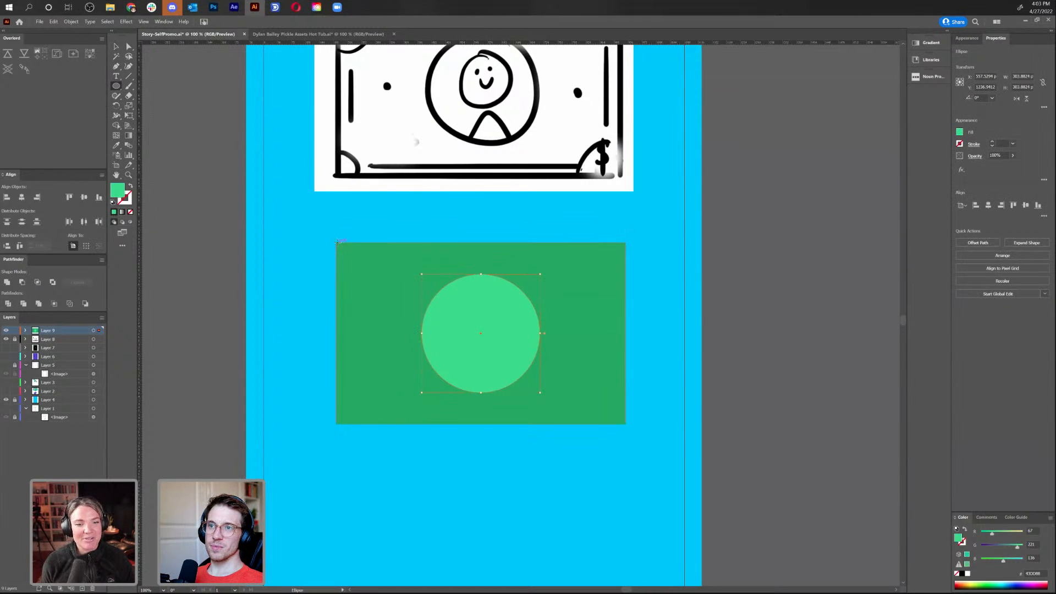
mouse_move(336, 242)
left_mouse_down()
mouse_move(624, 467)
mouse_move(626, 440)
mouse_move(641, 450)
left_mouse_up()
key("v")
left_click(296, 277)
key("ctrl+y")
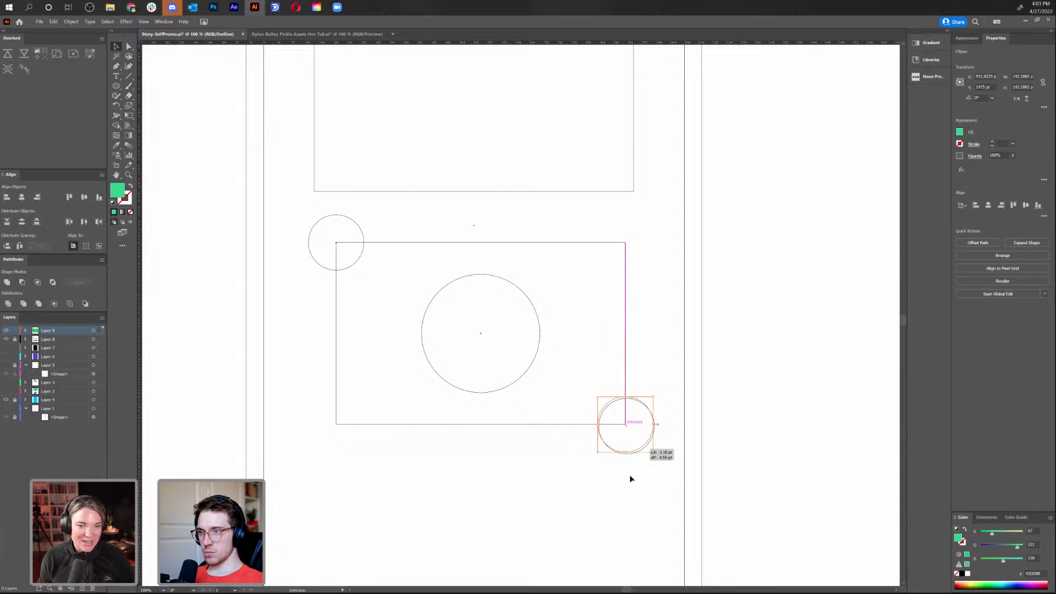
left_click(629, 479)
key("ctrl+y")
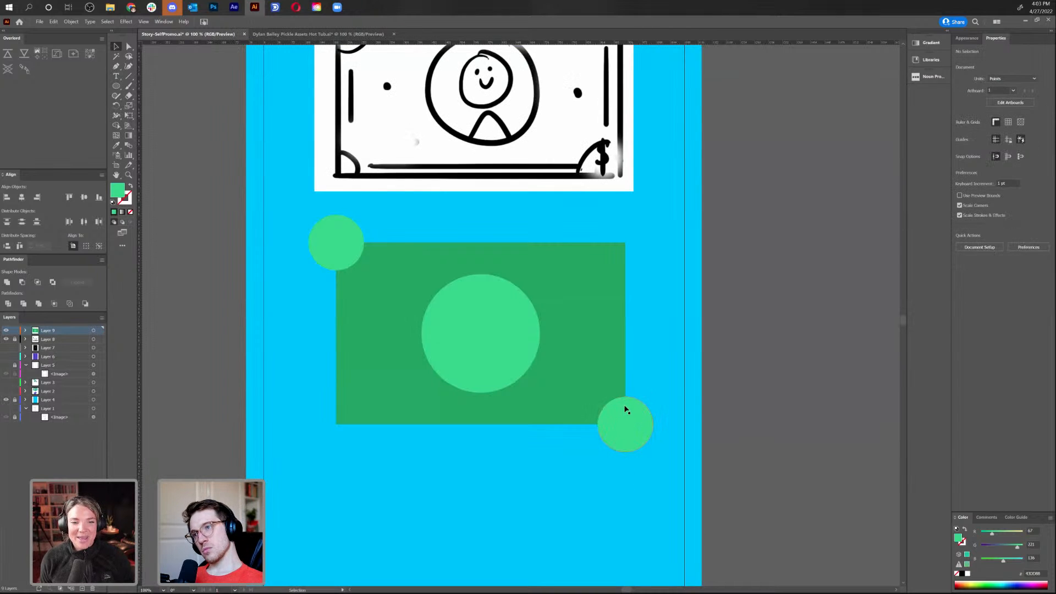
key("a")
left_click(607, 365)
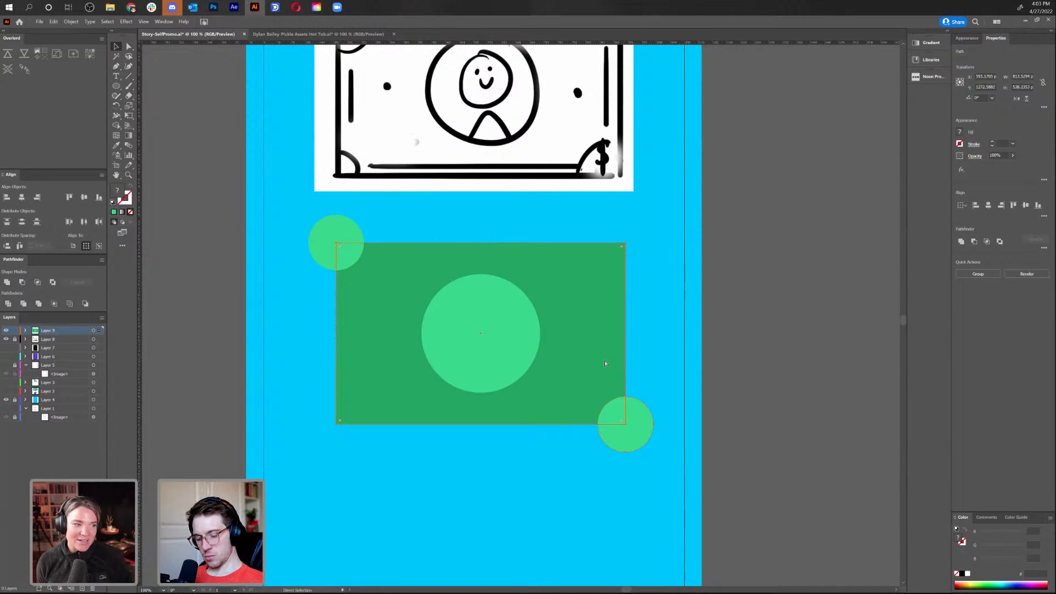
left_click(610, 485)
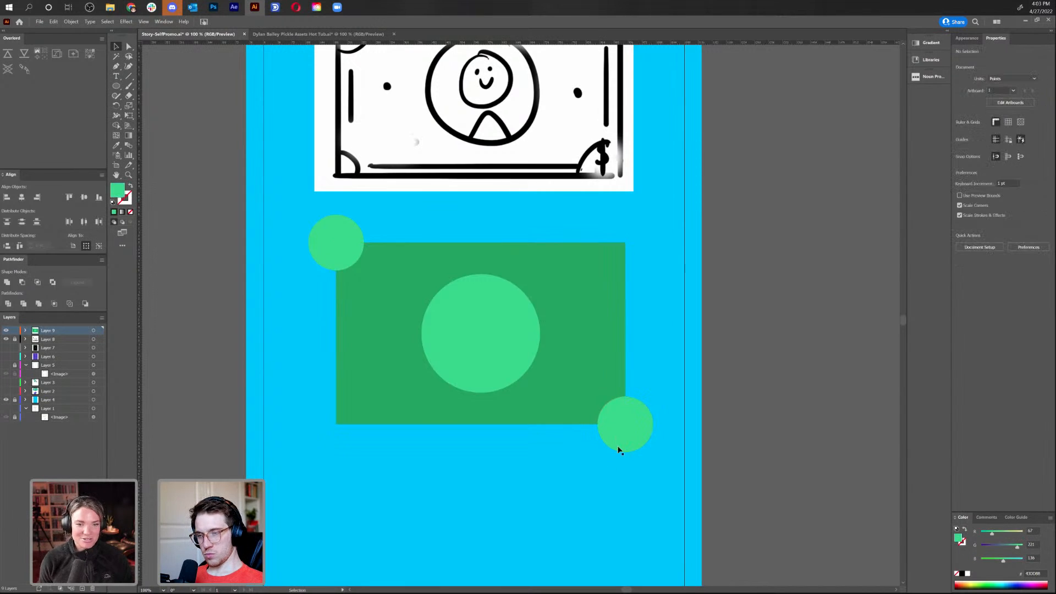
Combine the two corner circles and the central circle into one compound path
left_click(624, 427)
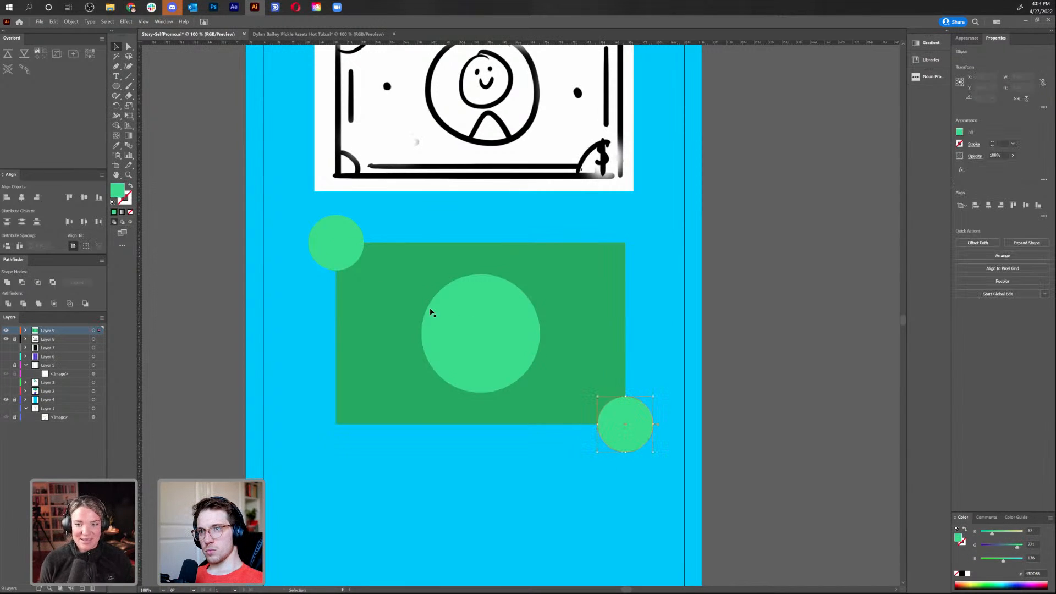
left_click(333, 252, "shift")
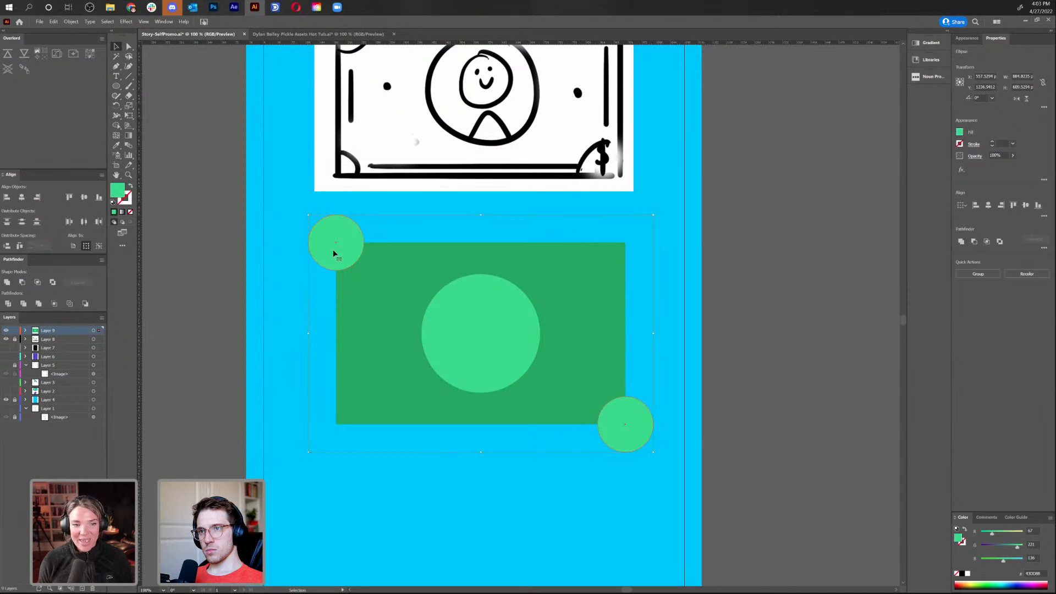
right_click(510, 361)
left_click(529, 440)
left_click(554, 493)
left_click(507, 364)
Paste a copy of the green bill rectangle in place and use it as a clipping mask for the compound circles
key("a")
left_click(600, 320)
left_click(516, 501)
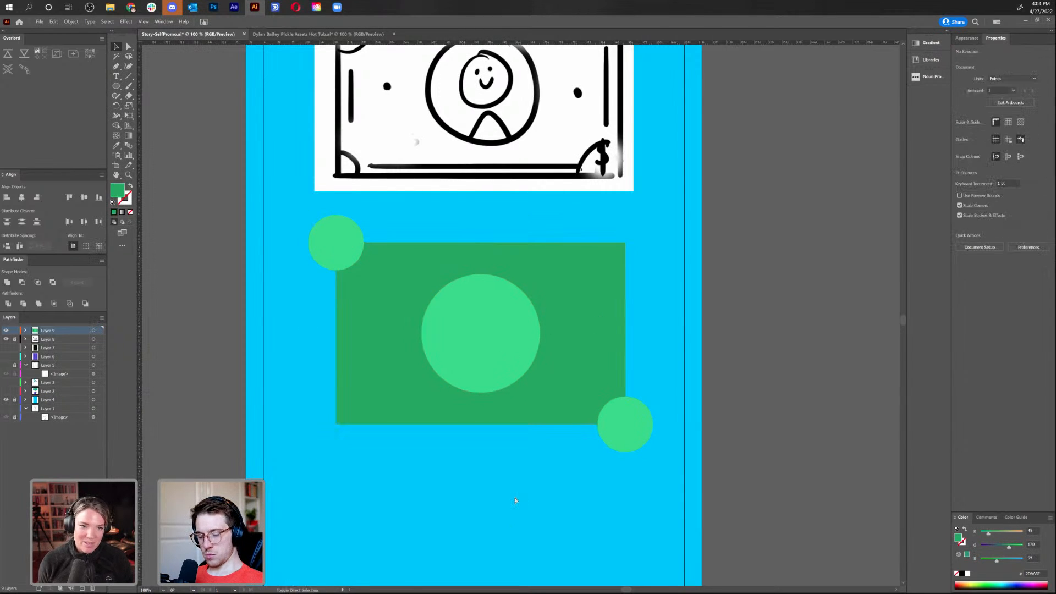
key("ctrl+z")
left_click(642, 439, "shift")
right_click(642, 439)
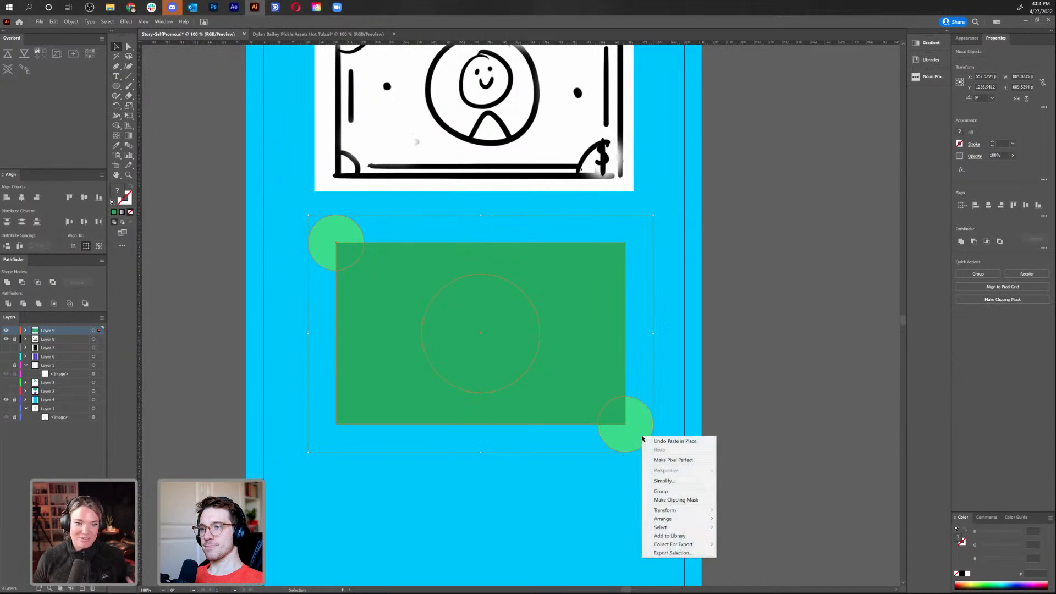
left_click(657, 499)
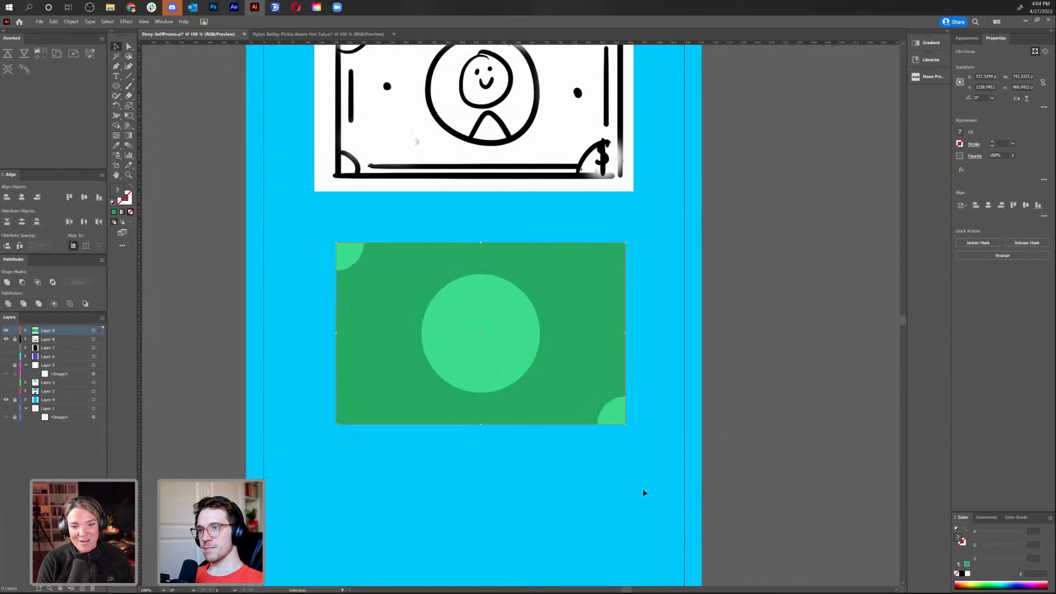
Isolate the clip group and release the compound path of the three circles
double_click(523, 330)
key("a")
key("v")
left_click(345, 256)
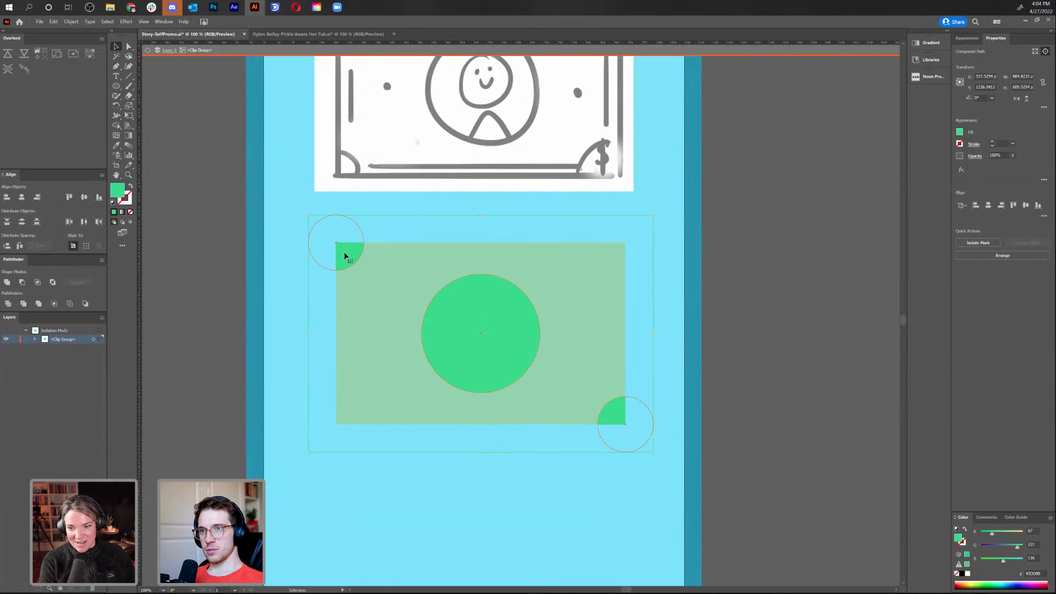
right_click(346, 256)
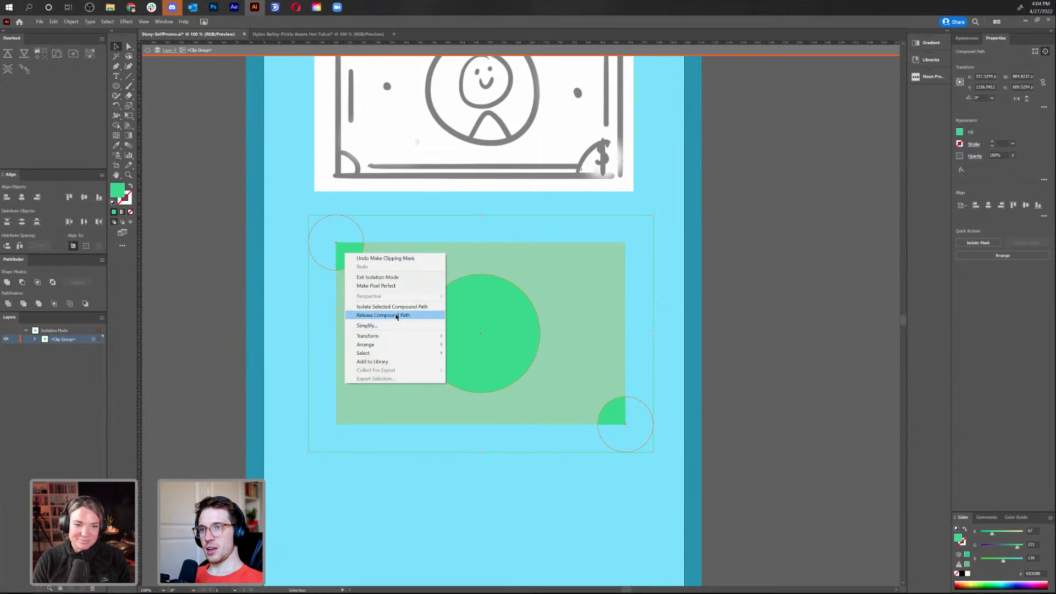
left_click(397, 315)
left_click(549, 500)
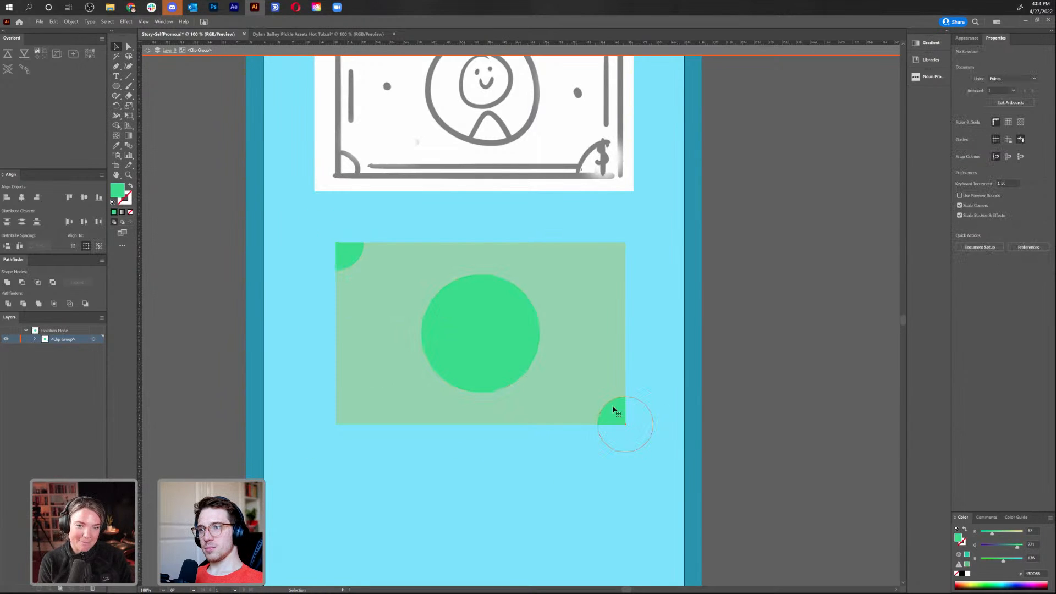
Reflect a copy of the two corner circles across the horizontal axis to fill the other two corners
left_click(612, 408)
left_click(349, 255, "shift")
right_click(350, 254)
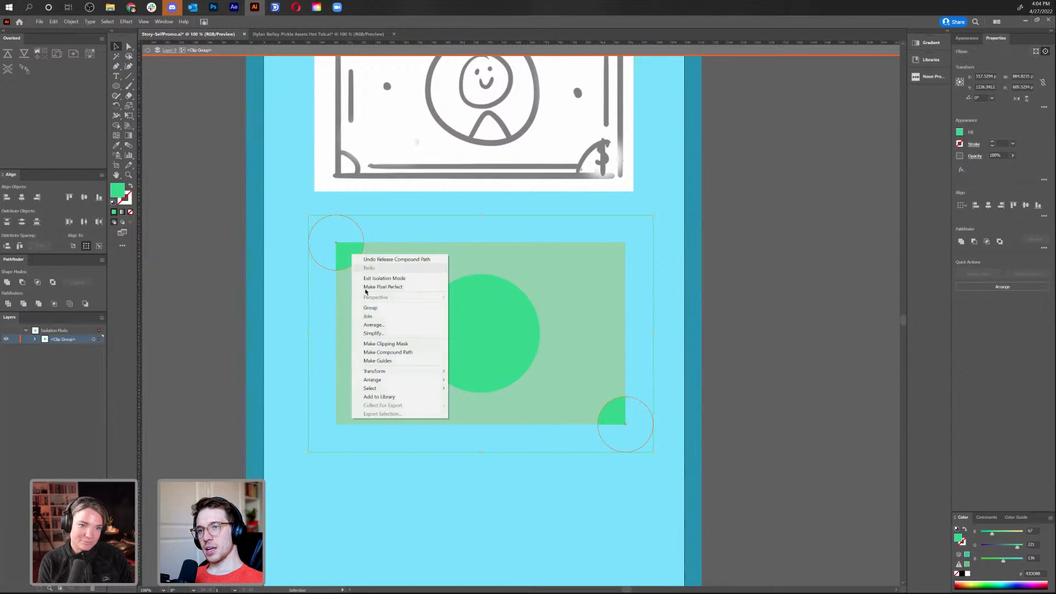
mouse_move(422, 377)
left_click(477, 399)
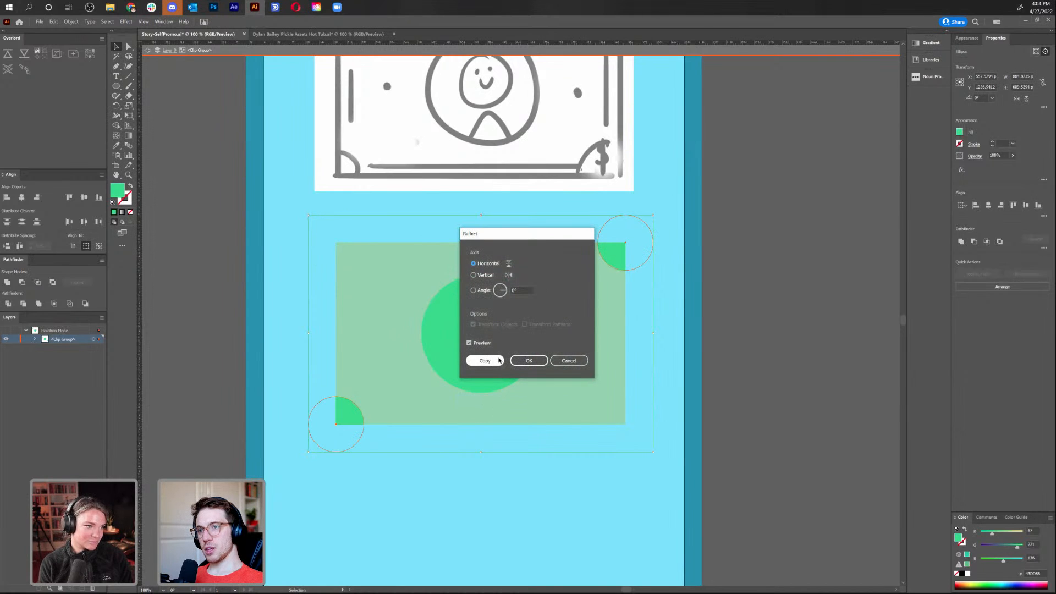
left_click(499, 360)
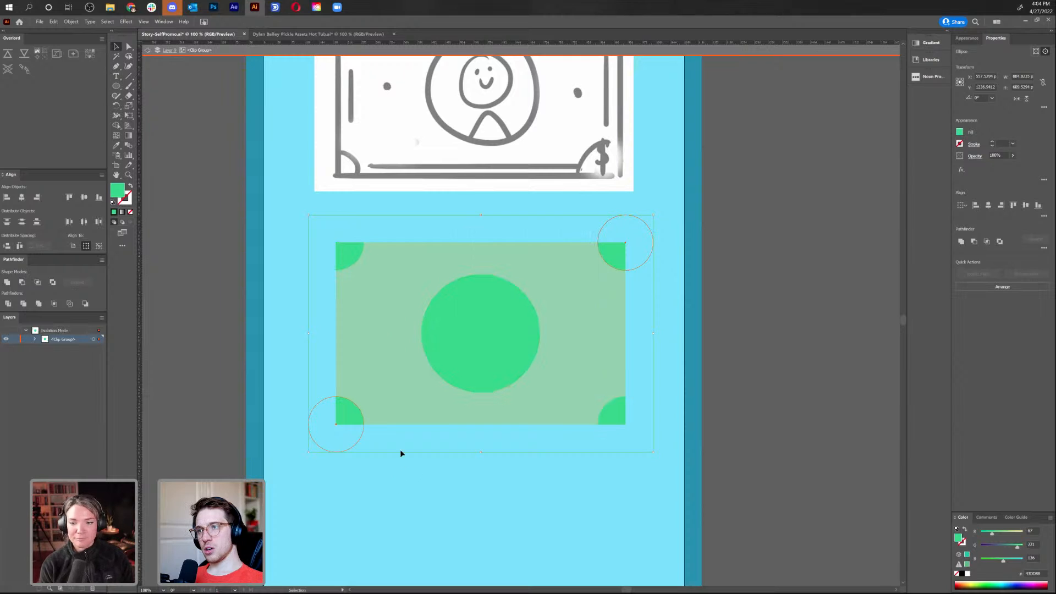
Scale the lower-left corner circle down to about 90 pt and shift it 20 pt right and 20 pt up
left_click(349, 420)
key("s")
left_click_drag(386, 360, 366, 375)
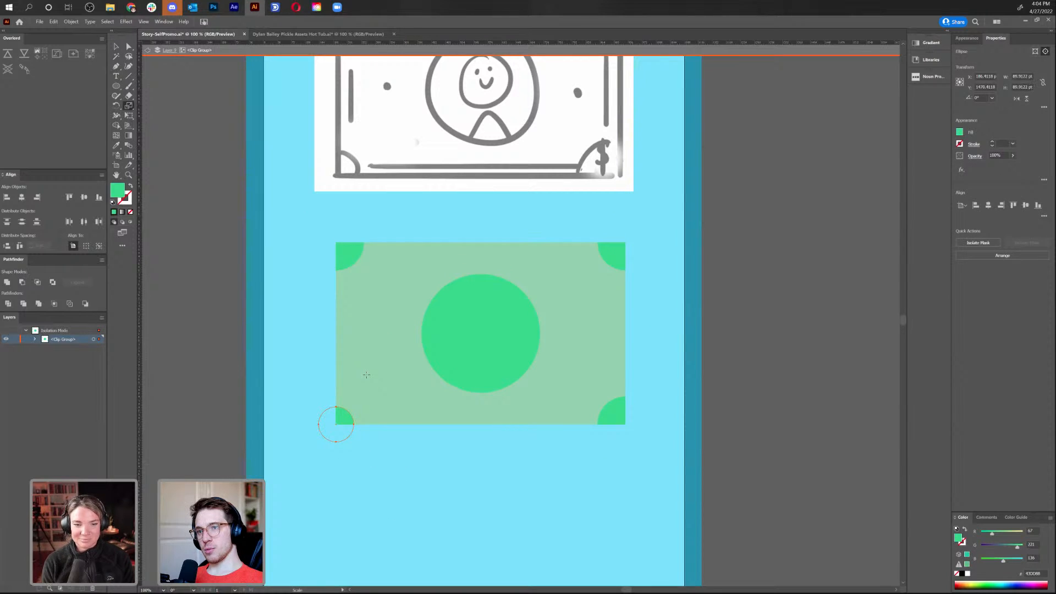
key("v")
key("shift+Right")
key("shift+Right")
key("shift+Up")
key("shift+Up")
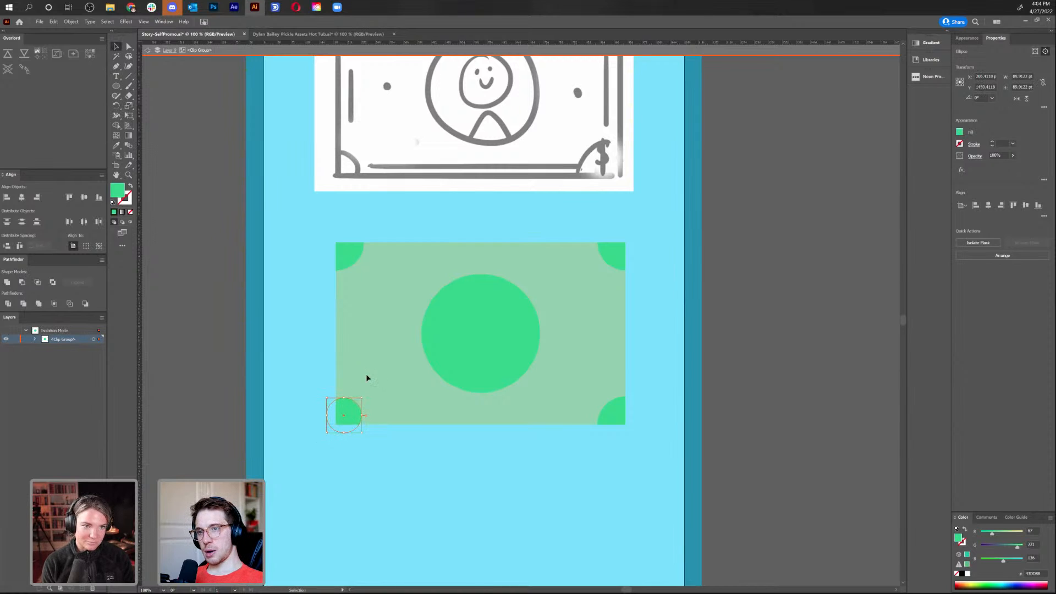
Replace the bill's upper-right corner circle with a copy of the small lower-left circle and nudge it into the corner
left_click(610, 261)
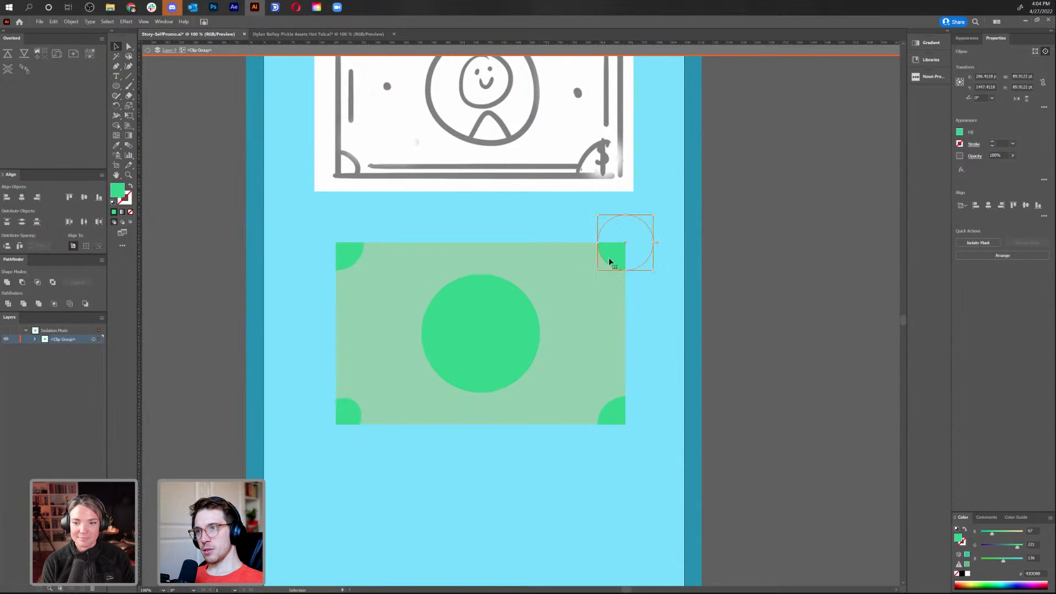
left_click(669, 322)
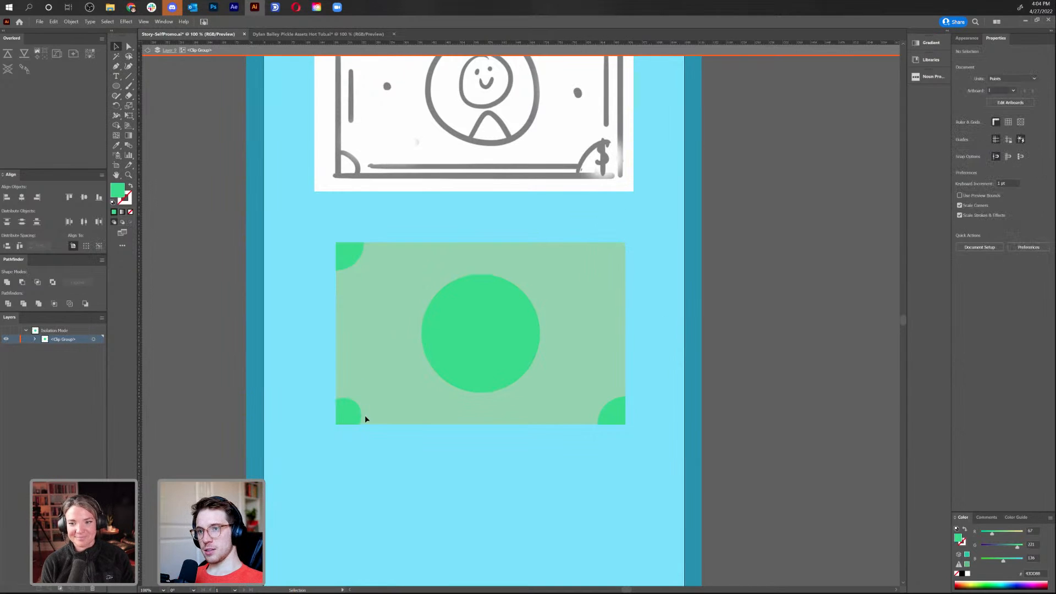
left_click_drag(350, 416, 624, 260)
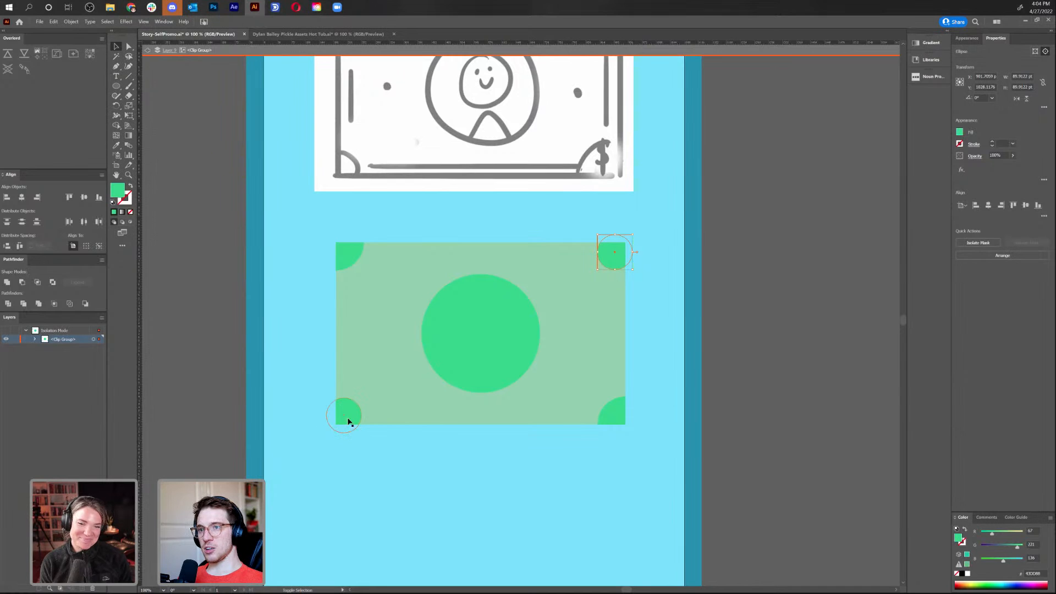
key("shift+Up")
key("shift+Right")
key("shift+Left")
key("Right")
key("Right")
key("Down")
key("shift+Down")
key("Down")
key("Down")
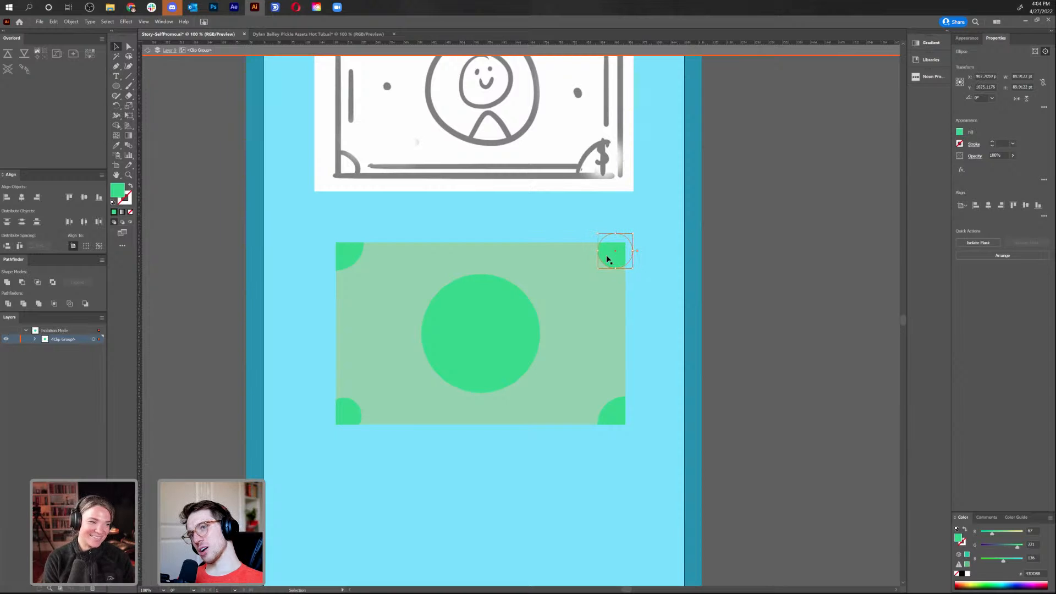
Delete the lower-left corner circle and put a copy of the small upper-right circle in its place
left_click(779, 256)
key("ctrl+y")
key("ctrl+y")
left_click(351, 416)
left_click(350, 416)
left_click(614, 254)
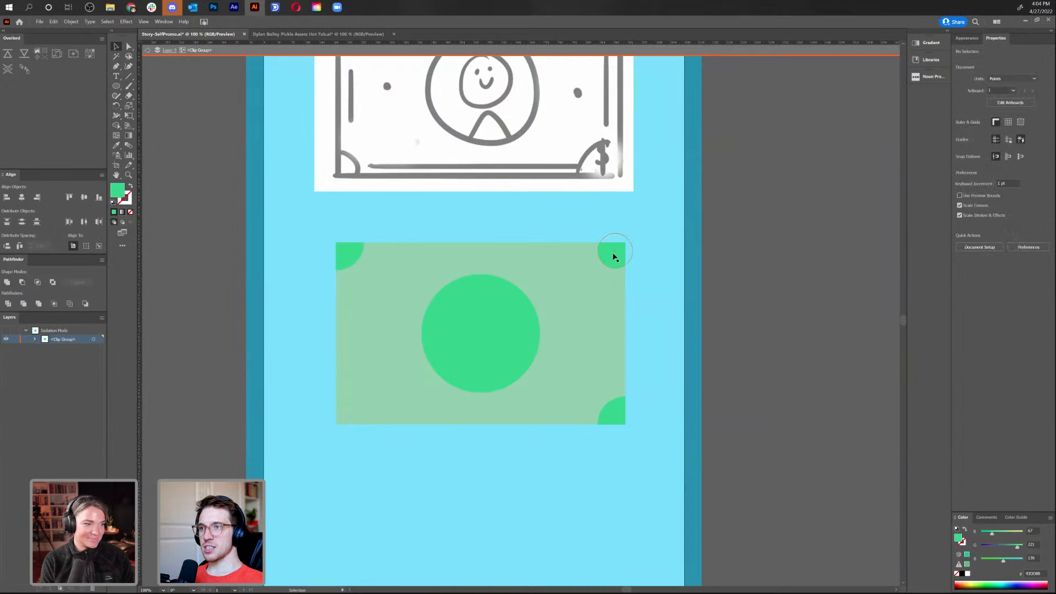
left_click_drag(615, 261, 347, 428)
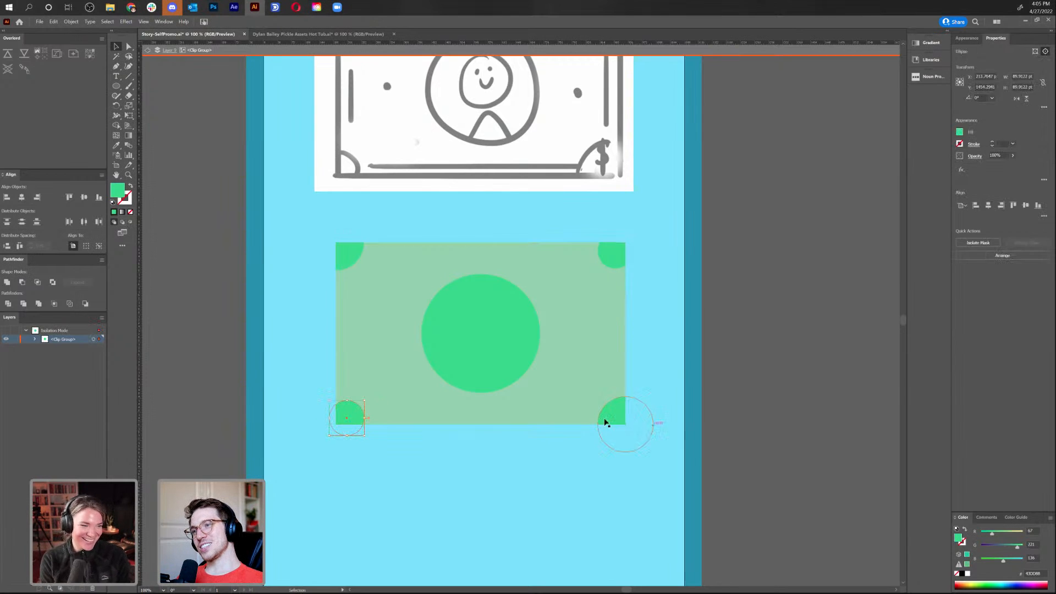
Shift the larger lower-right and upper-left corner circles inward on the bill and exit the clip group's isolation mode
left_click_drag(612, 420, 600, 410)
left_click_drag(349, 262, 359, 274)
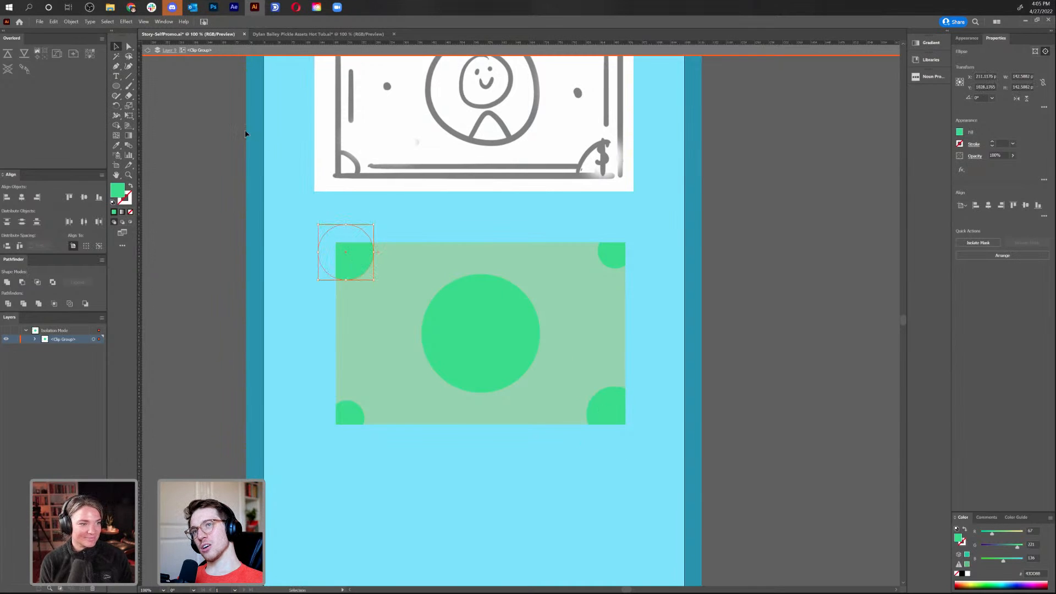
left_click(144, 51)
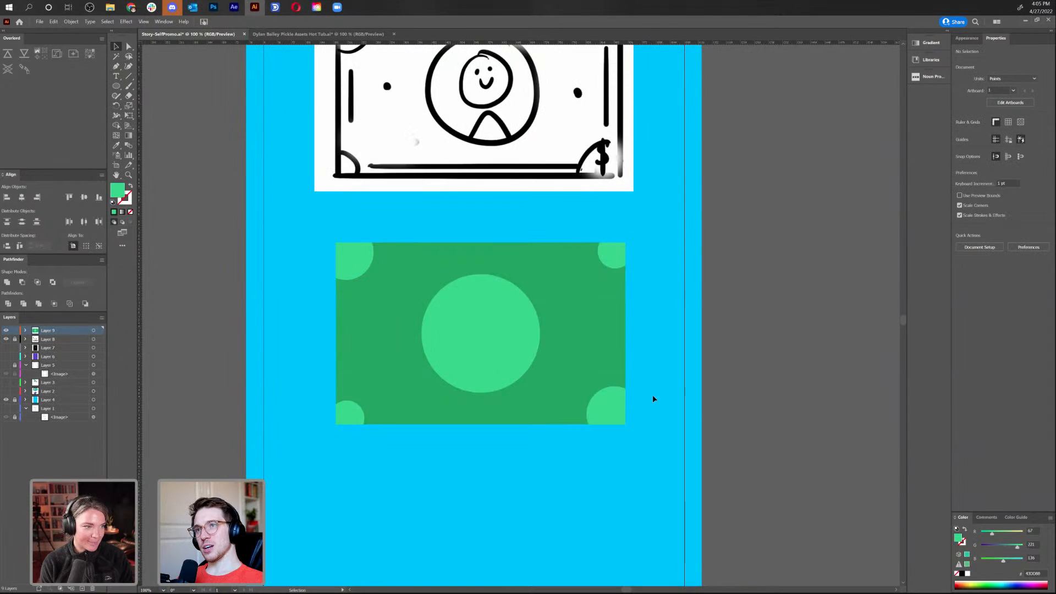
Draw a horizontal line about 479 pt long, centred along the bill's upper edge between the corner circles
scroll(652, 410, "up", 2)
scroll(652, 409, "right", 2)
left_click(129, 76)
left_click_drag(438, 296, 535, 305)
Give the line the central circle's light green as a 6 pt stroke with no fill
key("i")
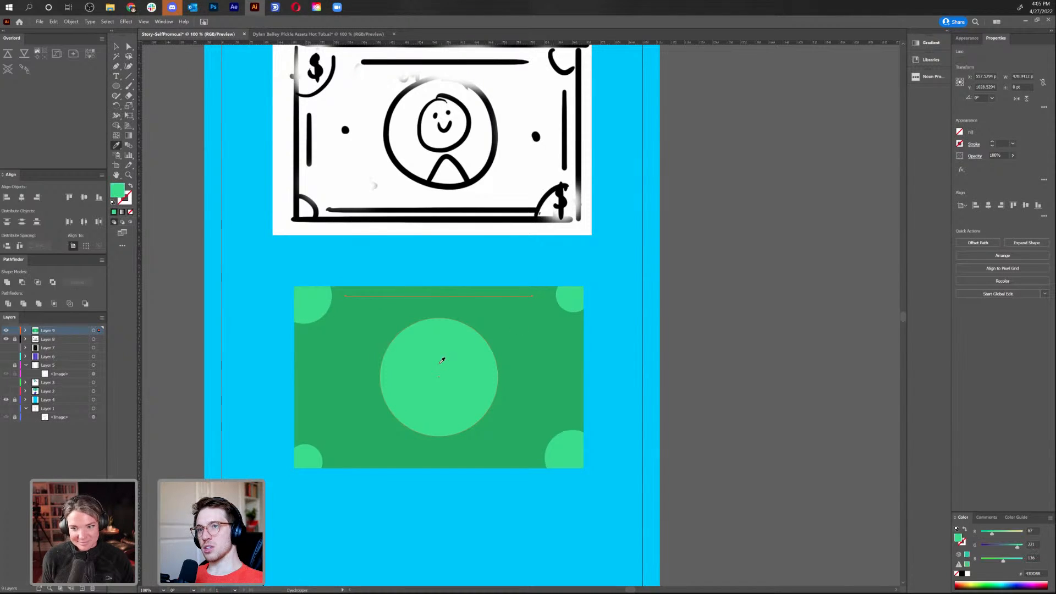
left_click(130, 186)
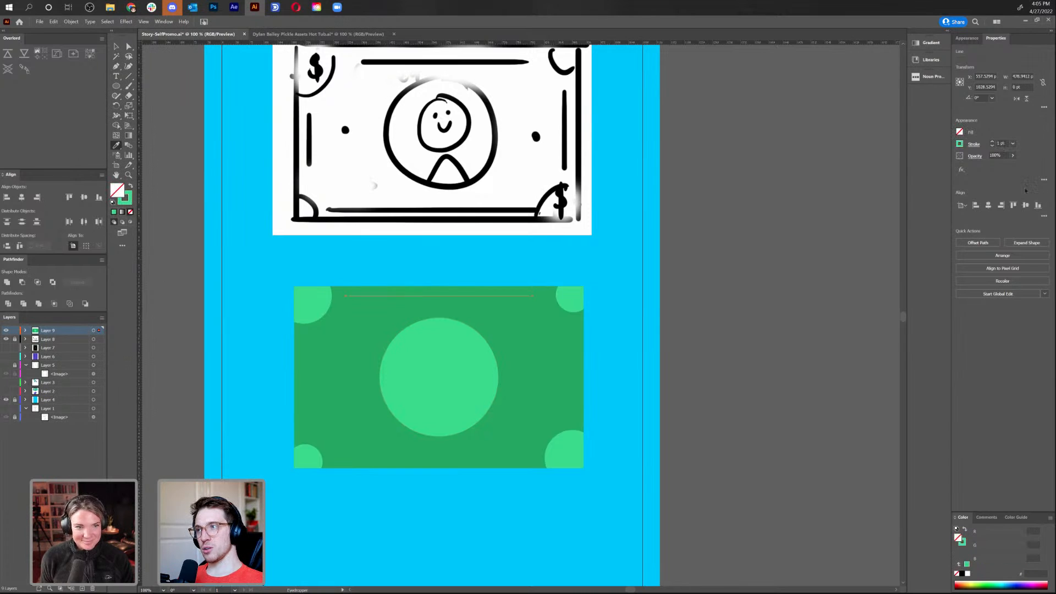
left_click(992, 142)
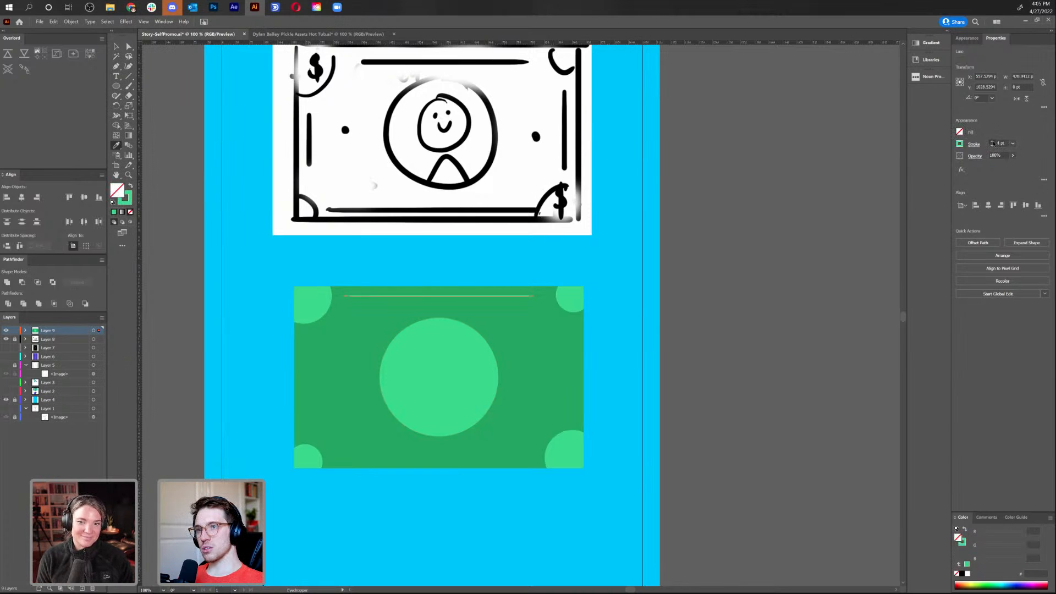
key("b")
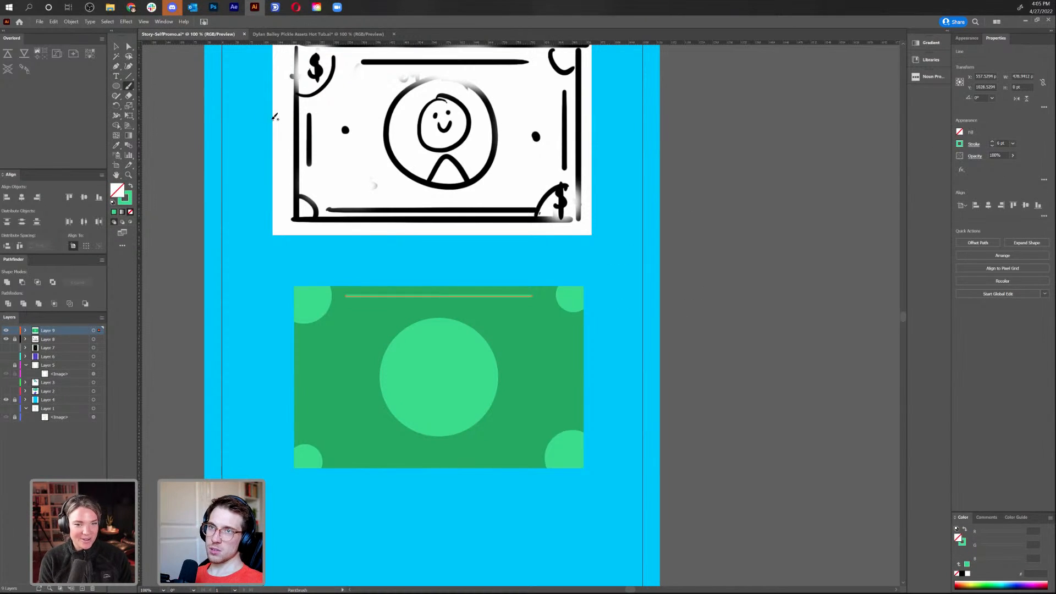
key("v")
left_click(250, 202)
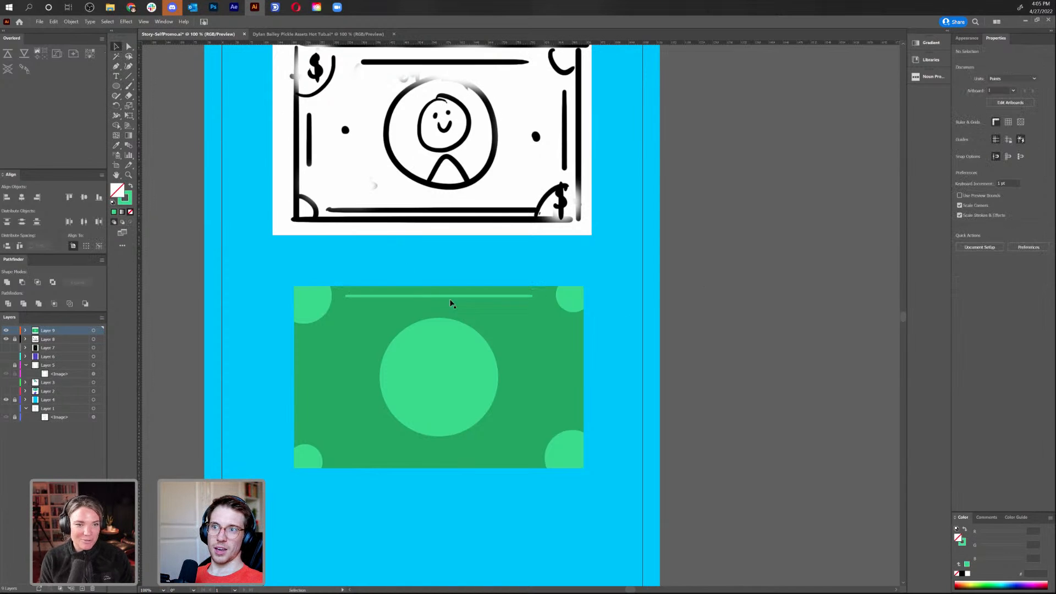
Copy the line to the bill's lower edge and place another copy, rotated 90°, along the bill's left edge
left_click_drag(467, 302, 470, 377)
key("r")
left_click_drag(606, 373, 472, 495)
key("v")
left_click_drag(438, 443, 305, 446)
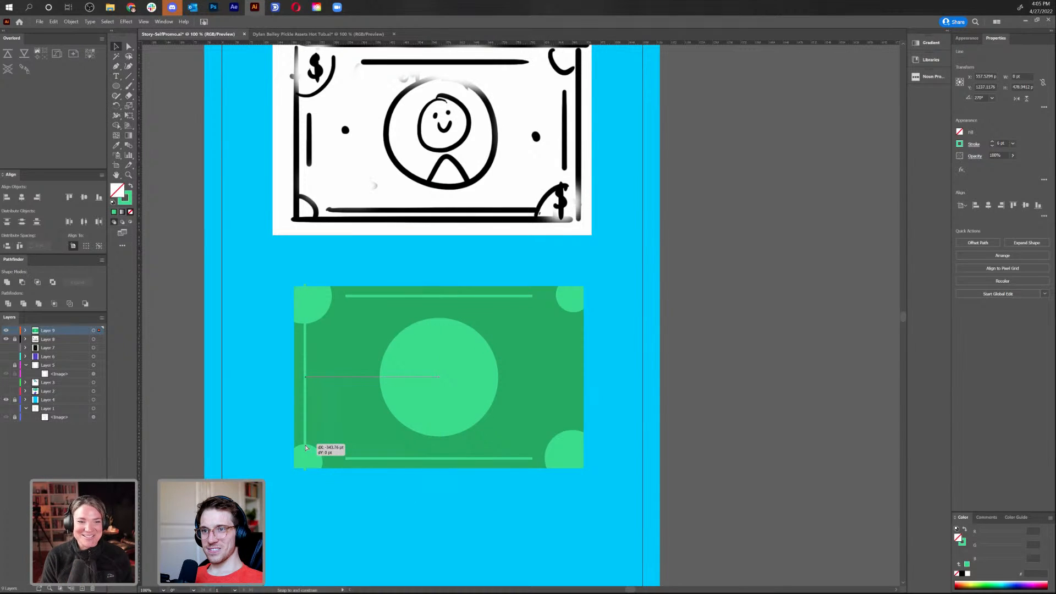
Shorten the vertical line to about 255 pt with a light green stroke and copy it to the bill's right edge
key("s")
mouse_move(303, 330)
left_mouse_down()
mouse_move(302, 297)
mouse_move(304, 312)
left_mouse_up()
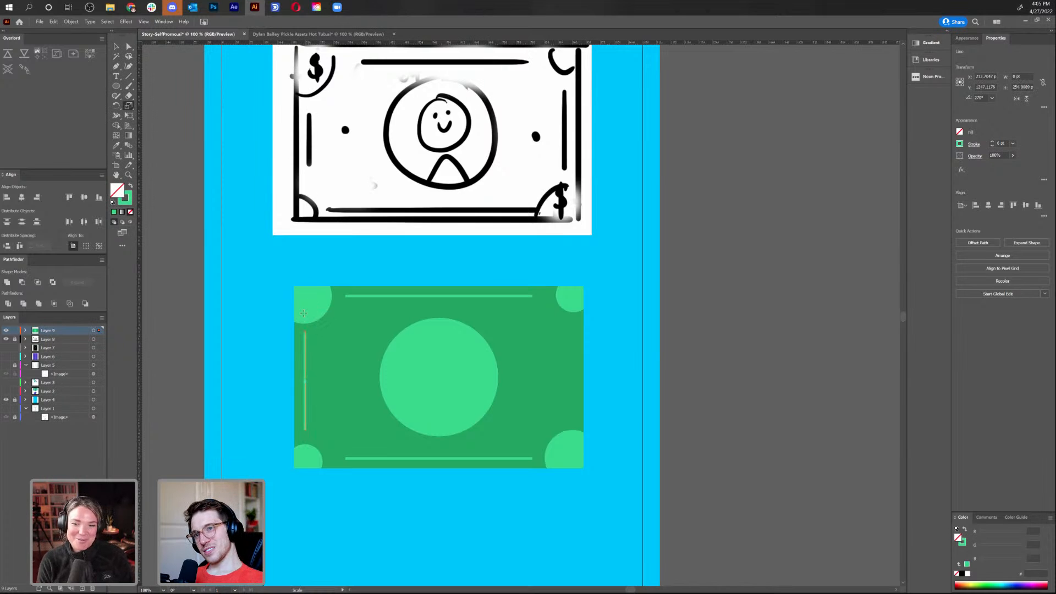
key("i")
left_click(470, 293)
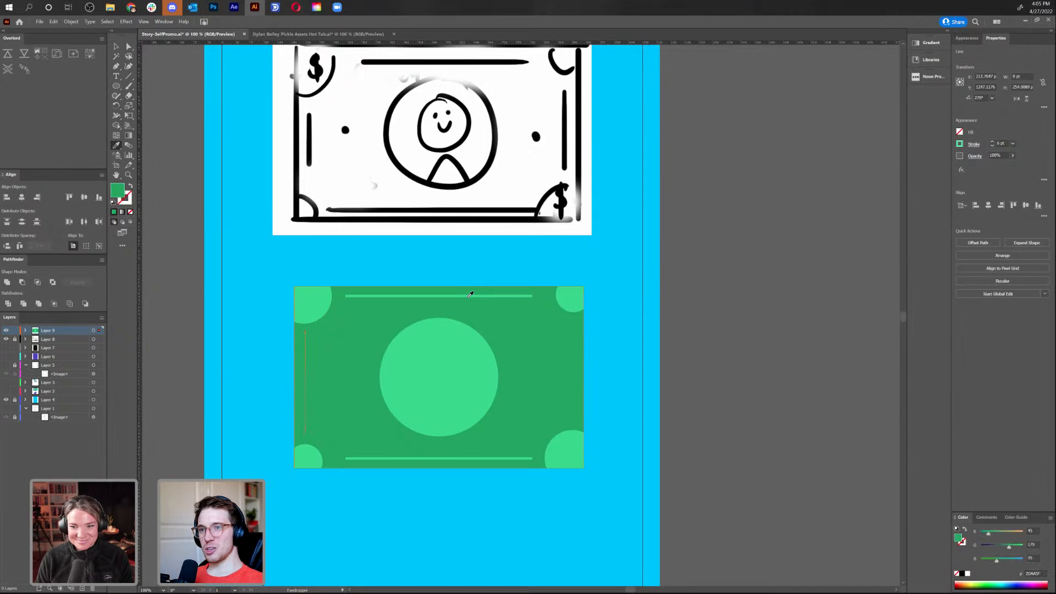
key("shift+x")
key("v")
left_click(301, 370)
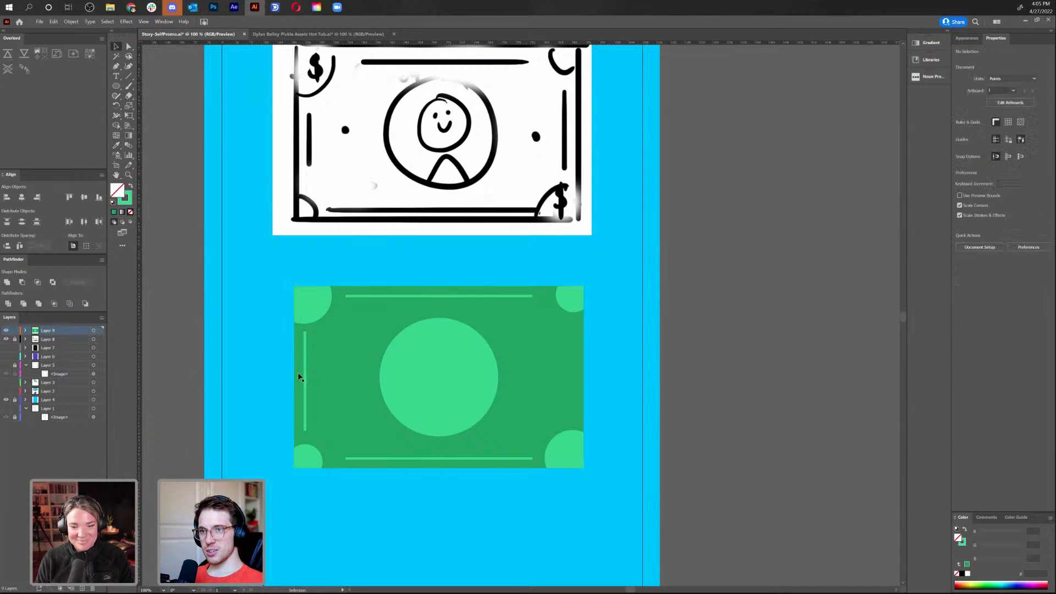
left_click_drag(305, 377, 571, 378)
Isolate the clip group, delete every corner circle except the lower-left one, and copy that one to the upper-left corner
left_click(556, 459)
double_click(555, 458)
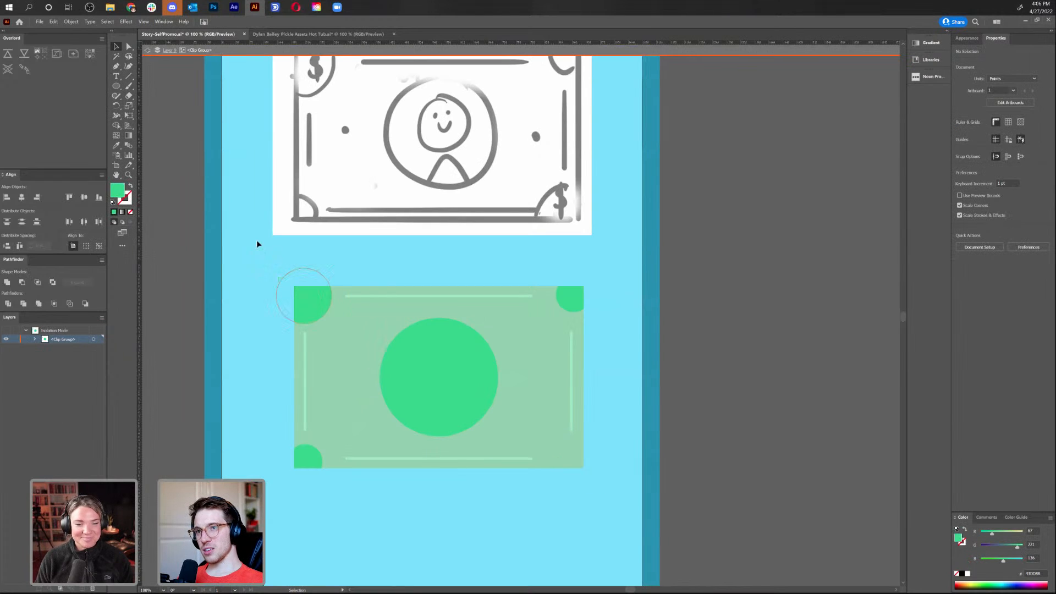
left_click(290, 301)
key("Delete")
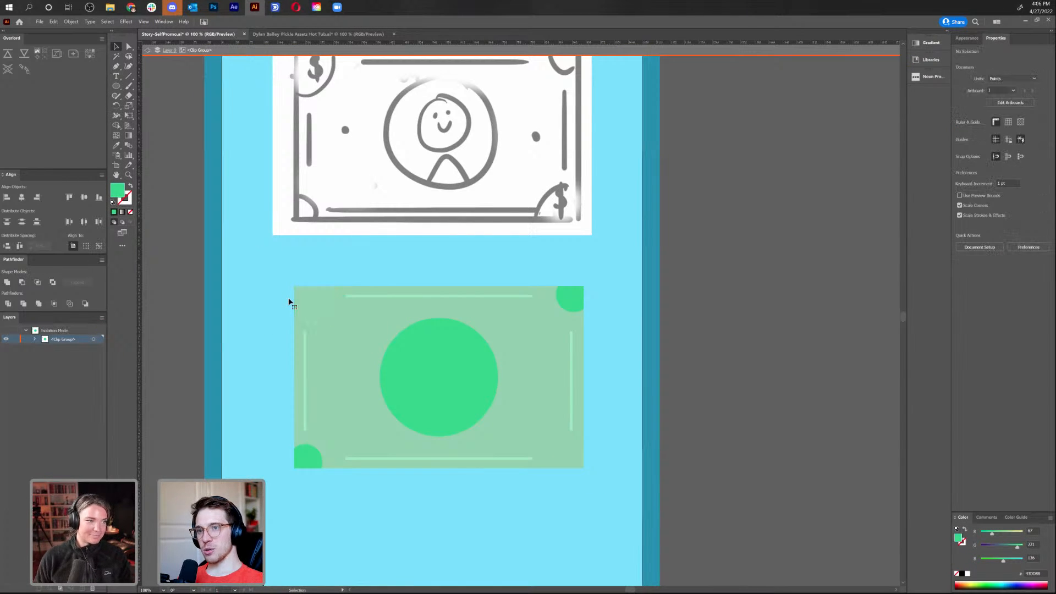
mouse_move(306, 459)
left_mouse_down()
mouse_move(326, 301)
mouse_move(311, 473)
left_mouse_up()
left_click(573, 299)
key("Delete")
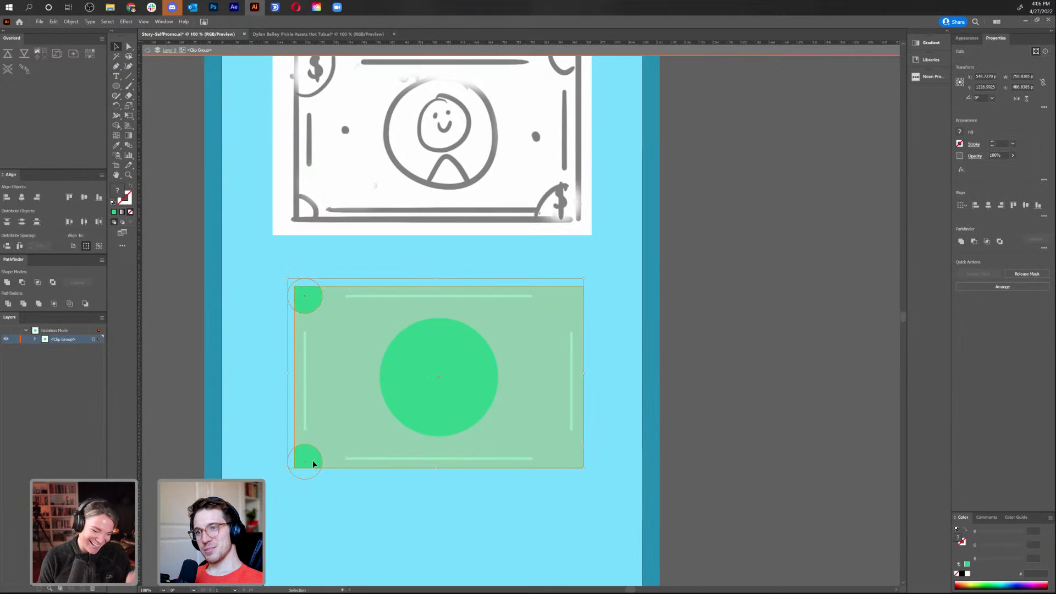
Copy both left corner circles to the bill's right corners, check the alignment in outline view, and exit isolation mode
left_click(314, 465)
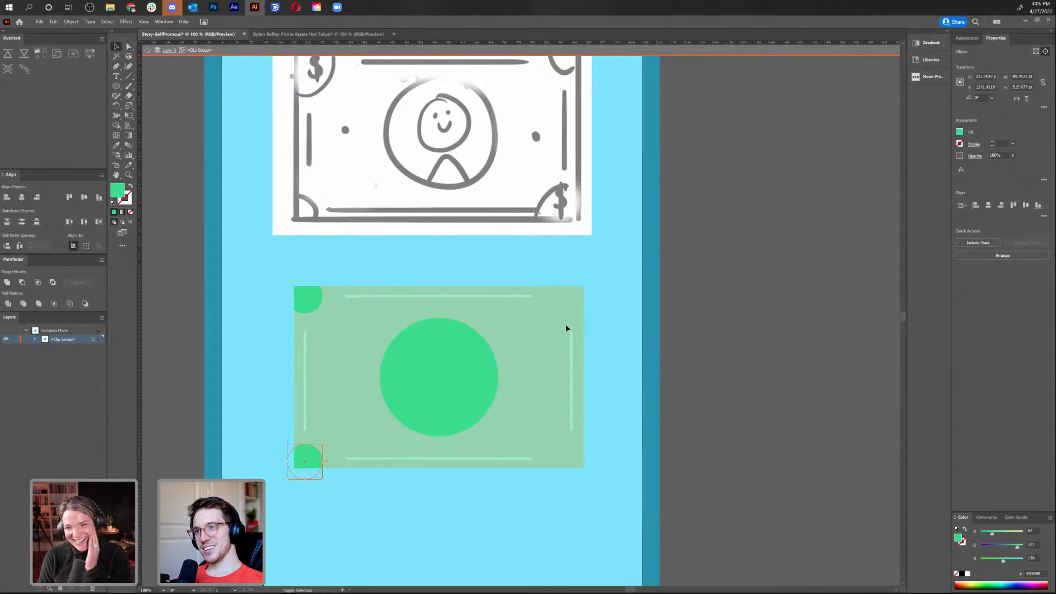
left_click(307, 307, "shift")
left_click_drag(304, 309, 570, 335)
left_click(643, 332)
key("ctrl+y")
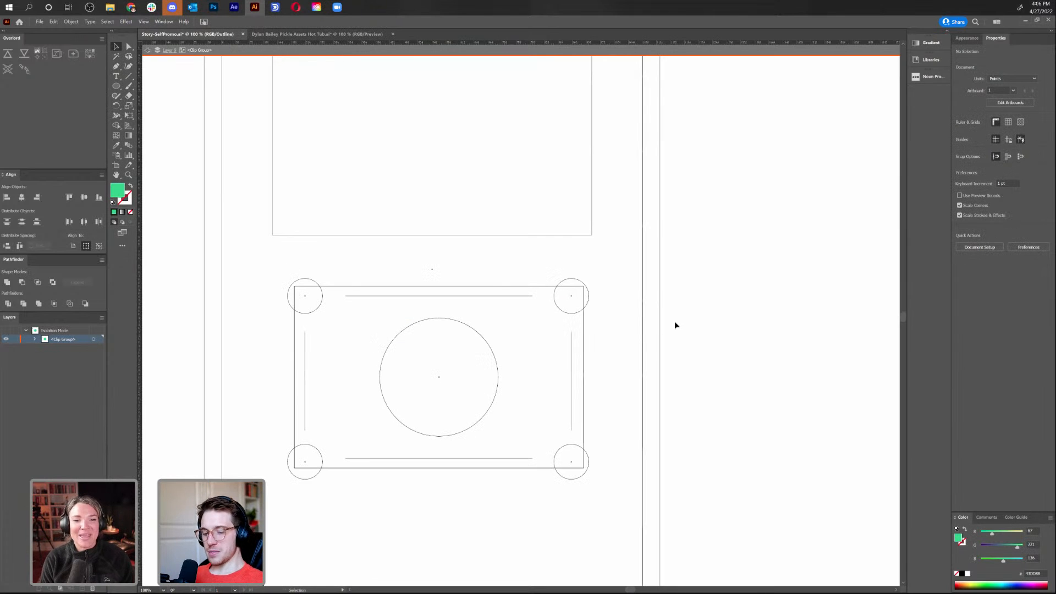
key("ctrl+y")
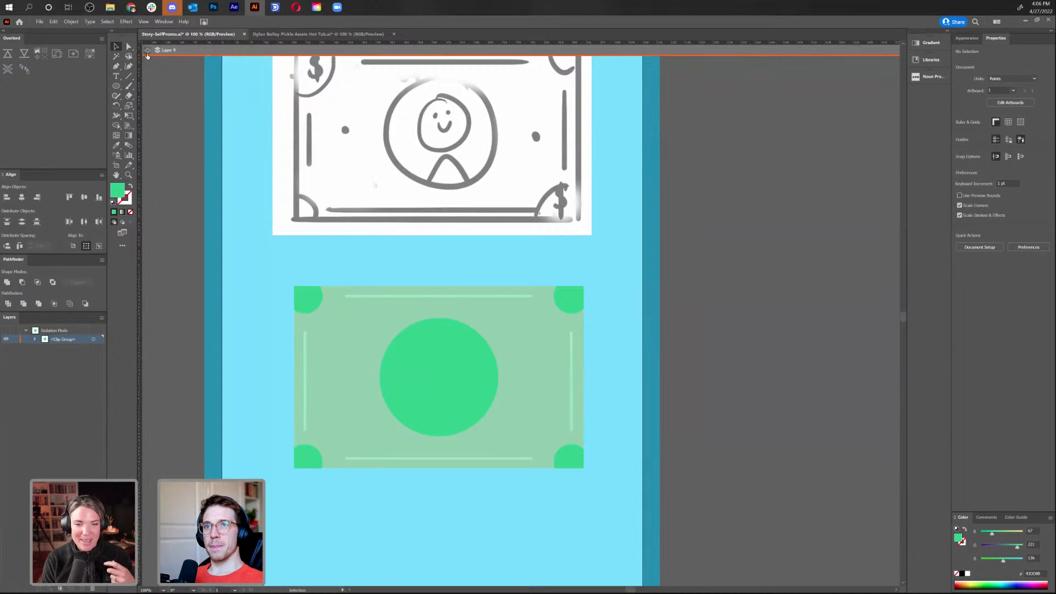
left_click(148, 53)
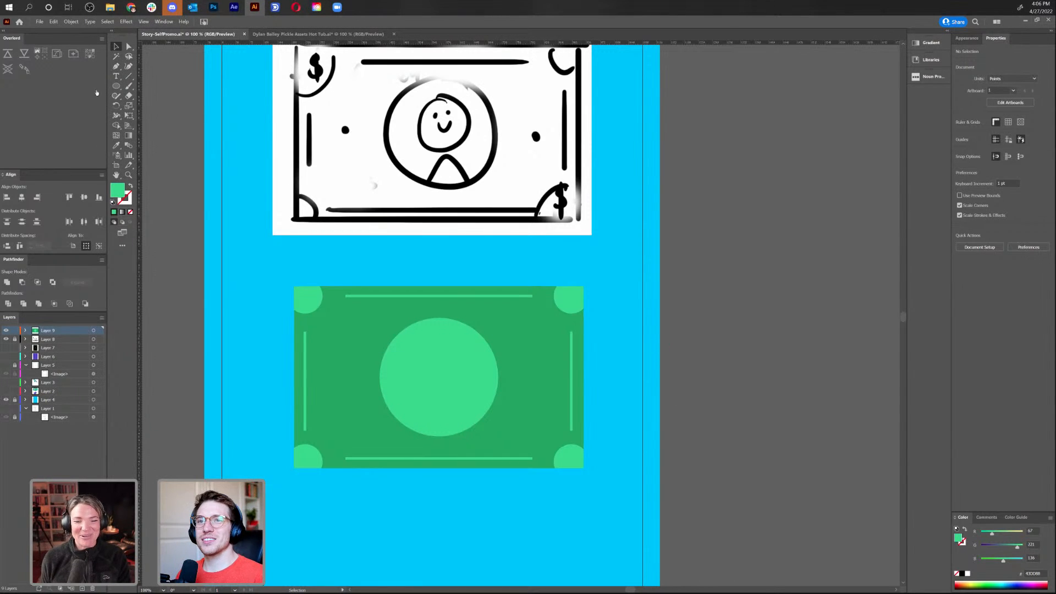
Draw a light green dot about 28 pt wide on the bill left of the centre circle and copy it to the circle's right side
left_click(116, 85)
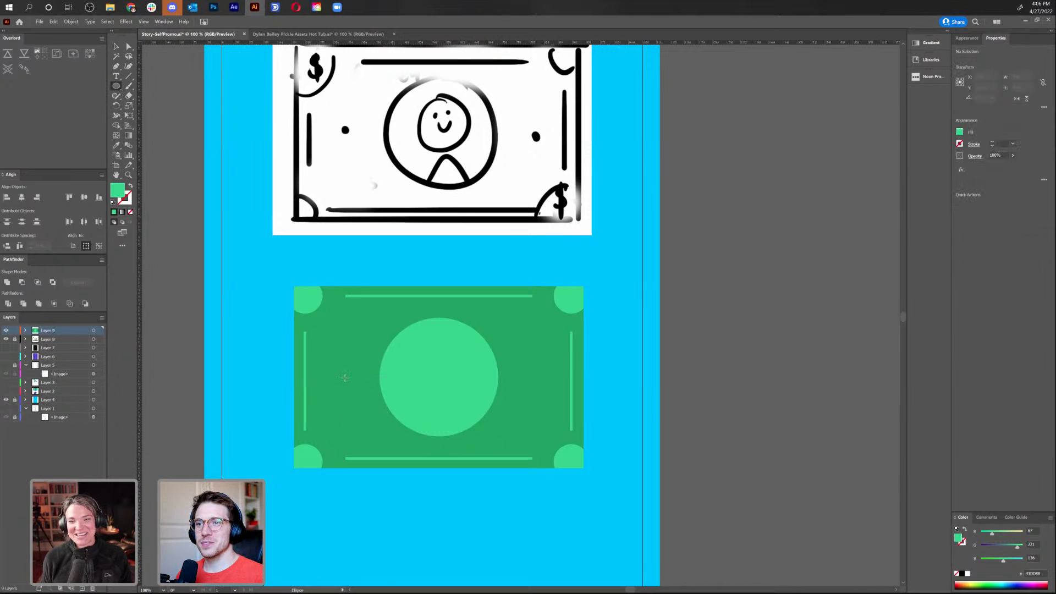
left_click_drag(345, 375, 531, 408)
key("v")
left_click(346, 502)
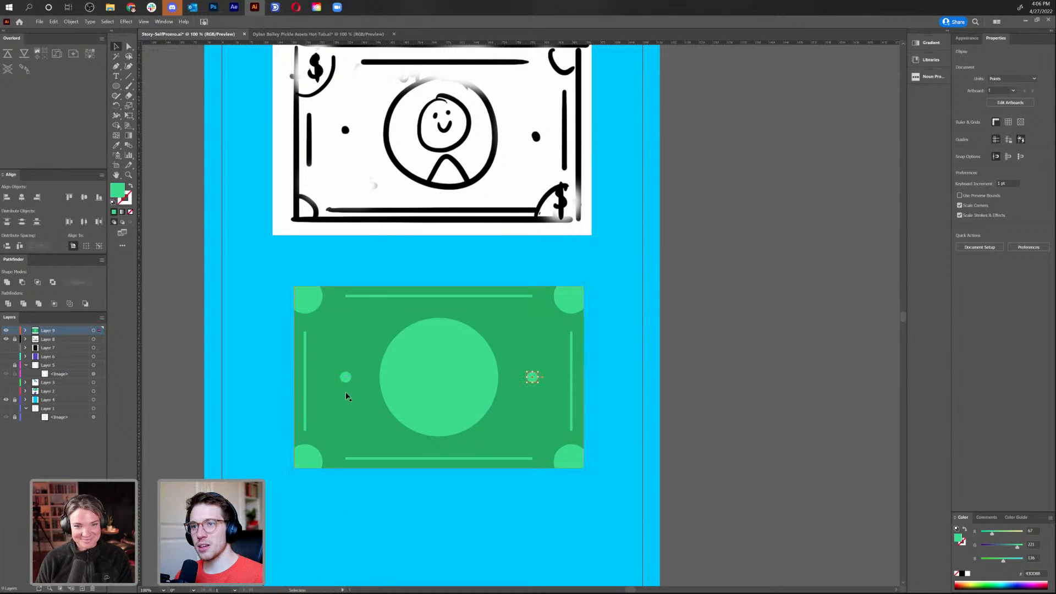
left_click_drag(344, 383, 347, 381)
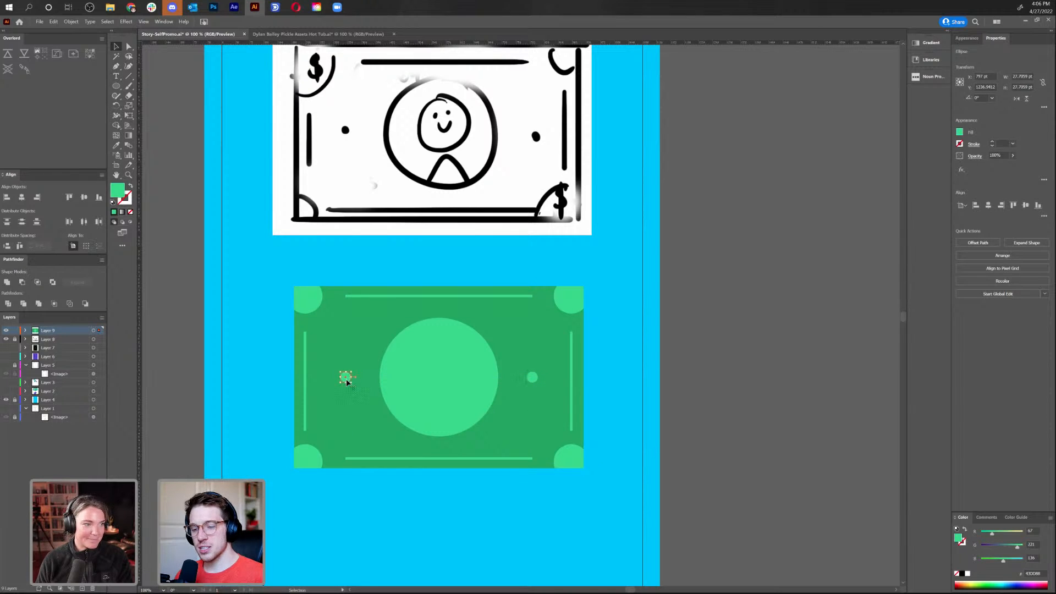
Check in outline view how the two small dots align with the ends of the bill's horizontal lines
key("ctrl+y")
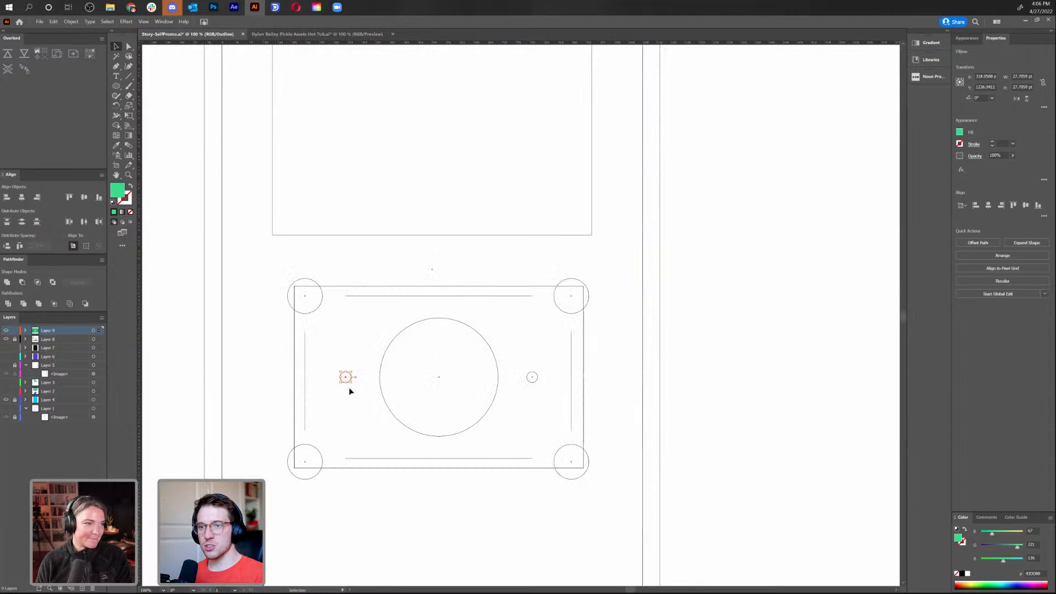
left_click(214, 381)
left_click_drag(349, 377, 359, 296)
key("ctrl+z")
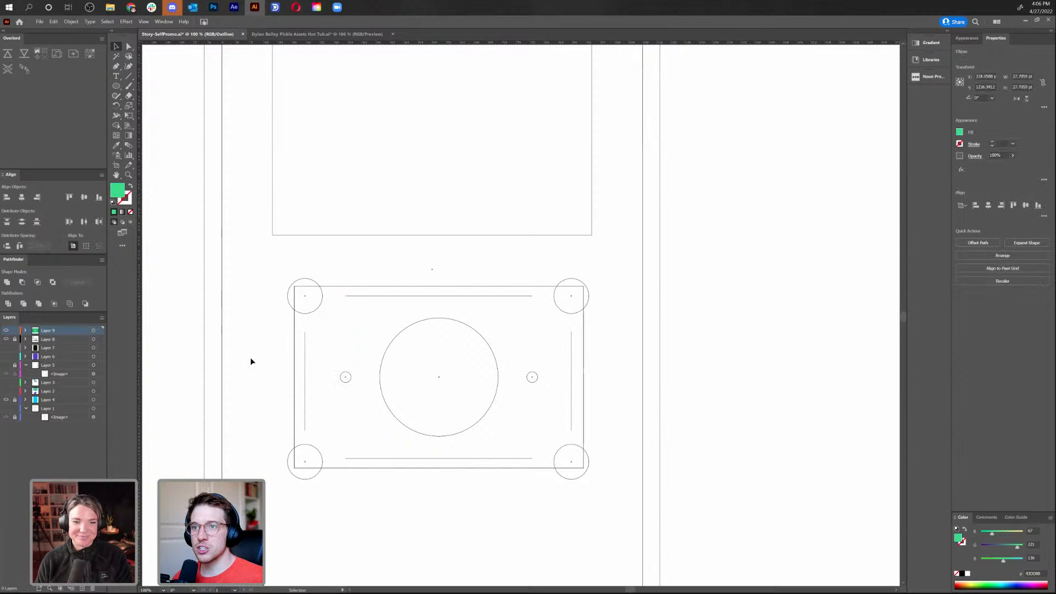
key("a")
left_click(245, 350)
key("ctrl+y")
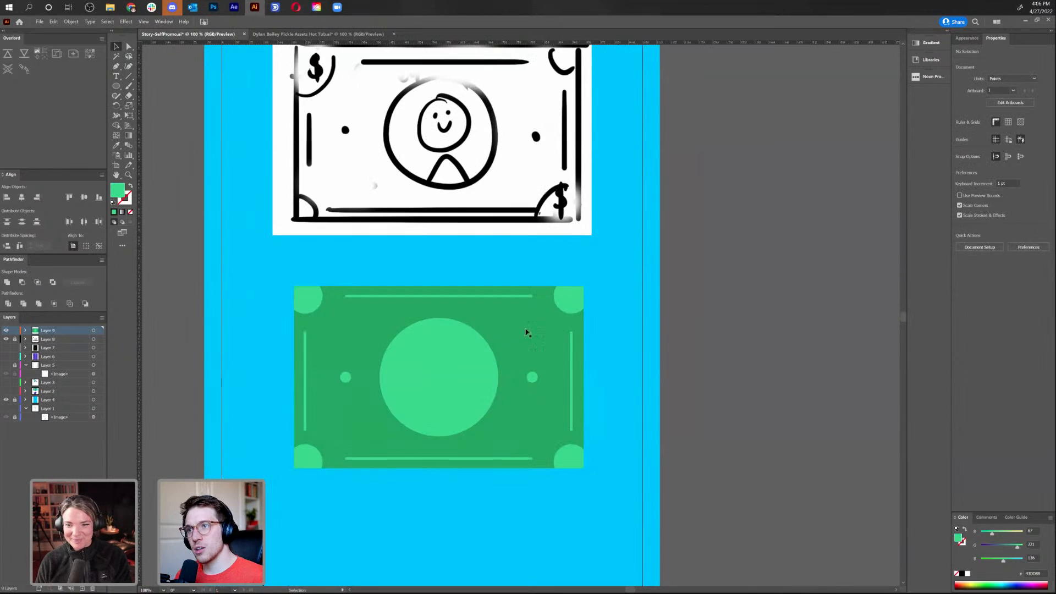
Add a black "$" in Druk Bold, scale it to about 68 pt and place it over the bill's upper-left corner circle
left_click(308, 302)
scroll(729, 344, "up", 1)
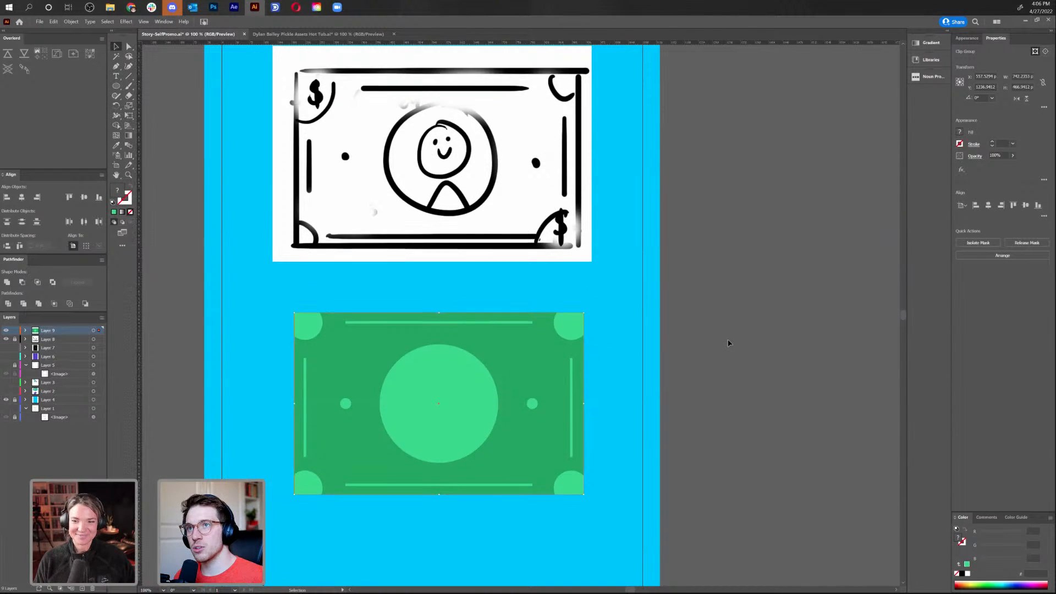
left_click(140, 262)
left_click(116, 75)
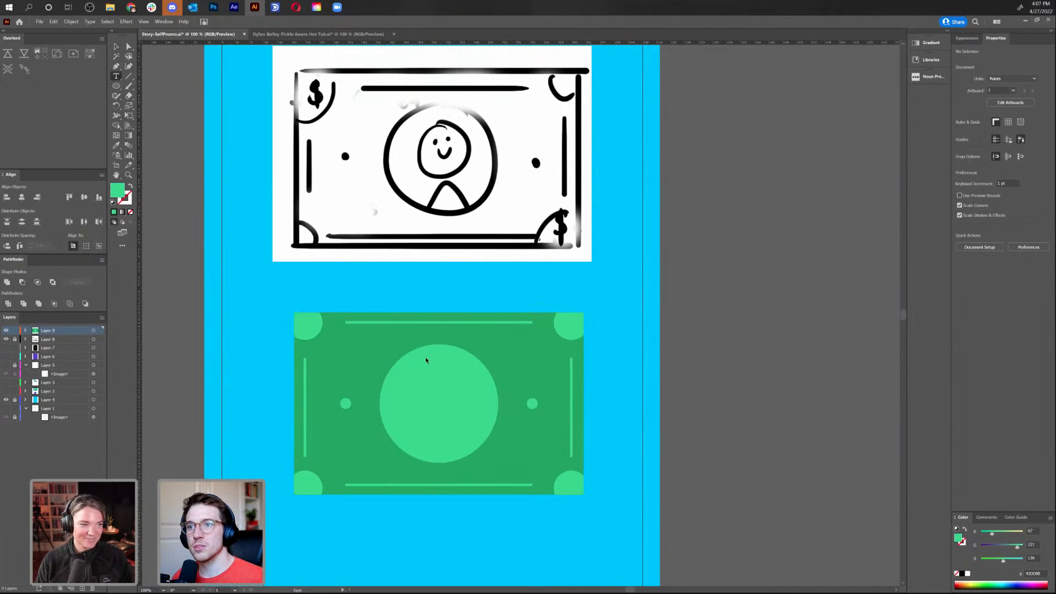
left_click(356, 285)
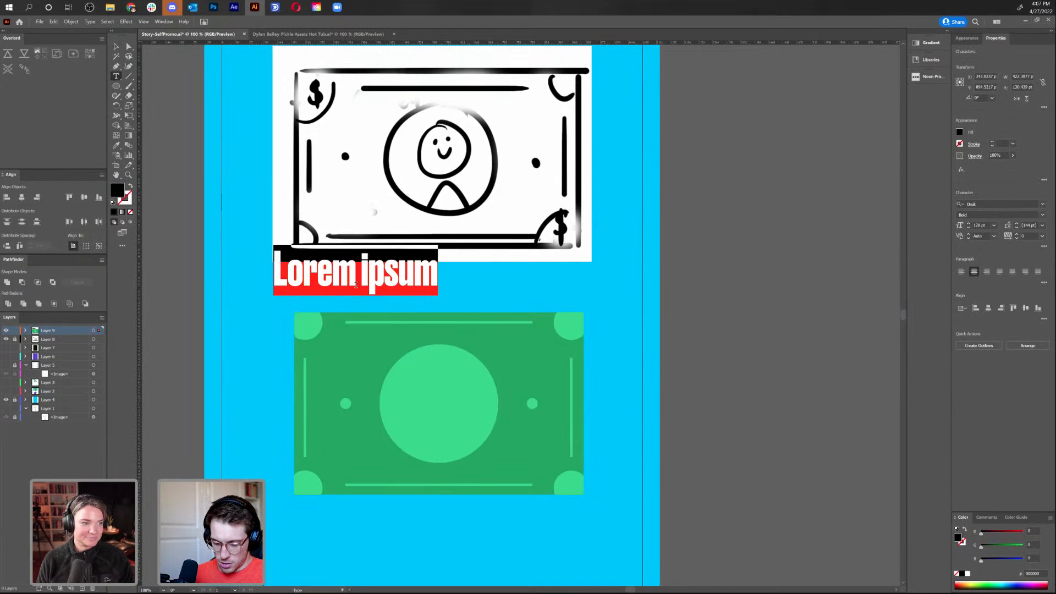
type("$")
key("ctrl+a")
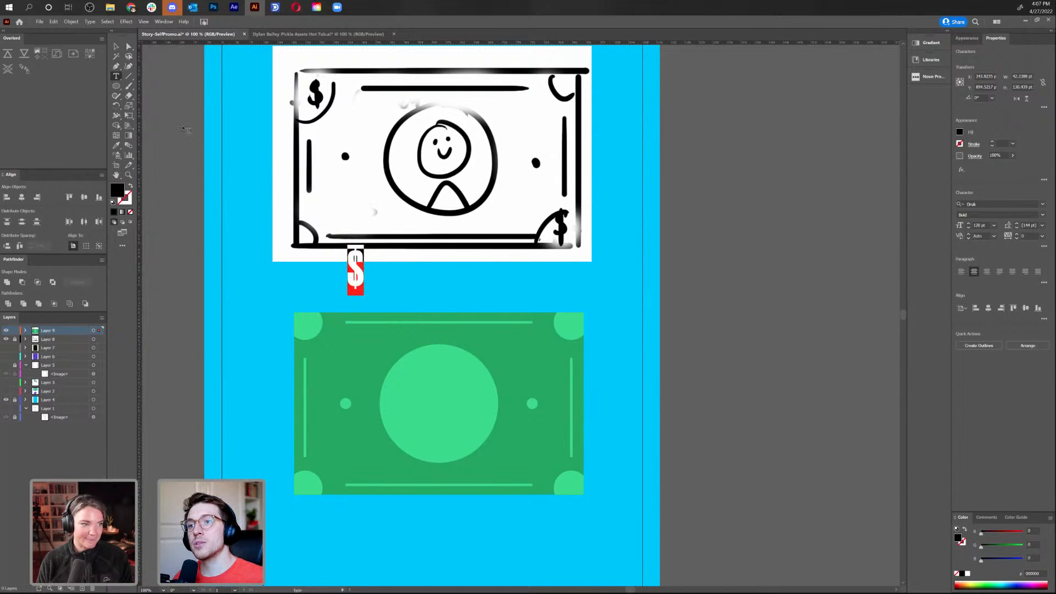
left_click(116, 46)
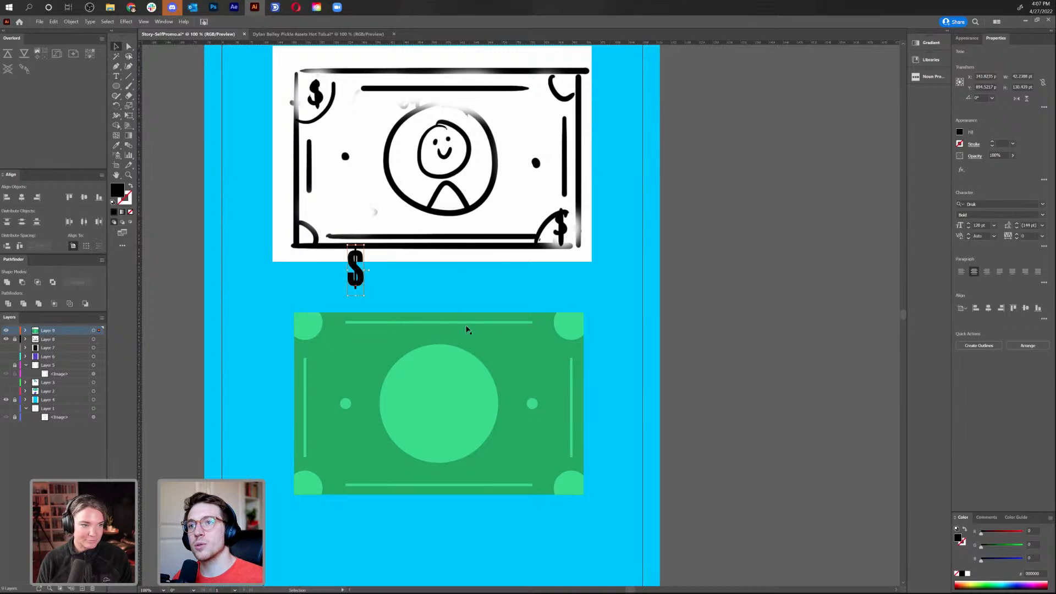
left_click_drag(356, 280, 312, 339)
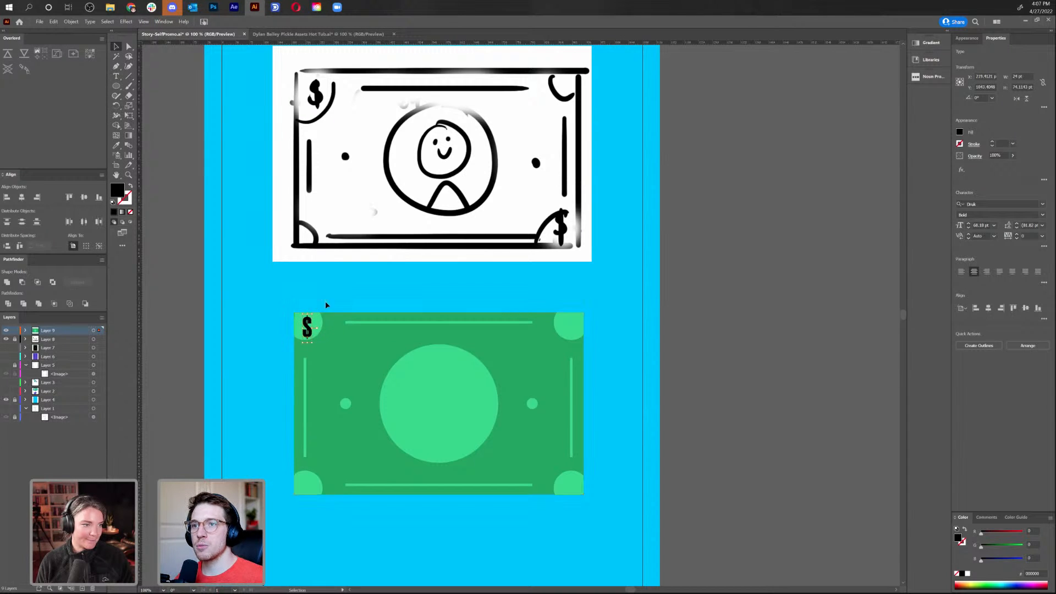
left_click(318, 325)
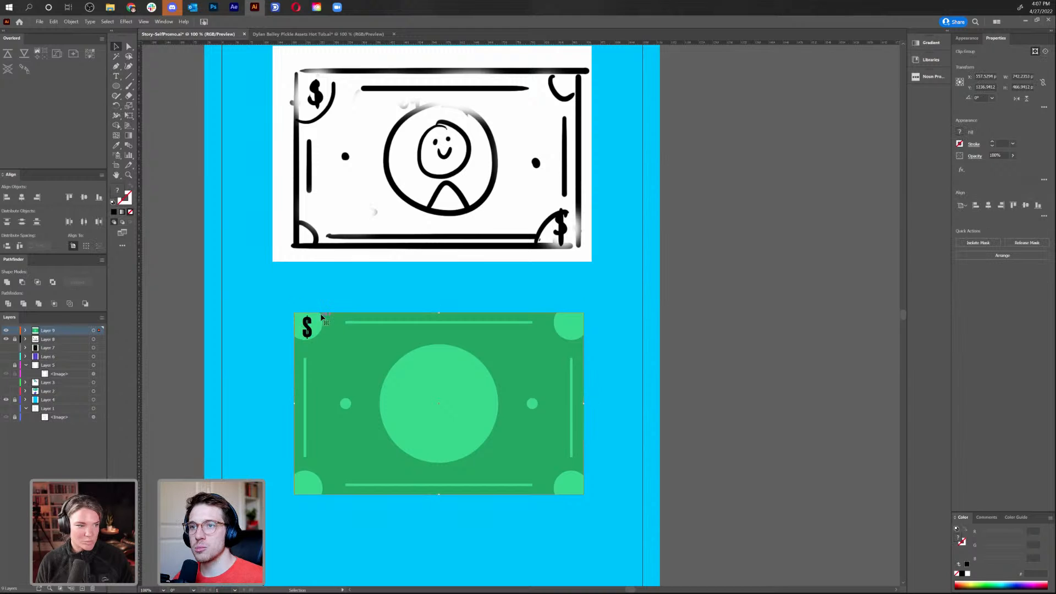
double_click(319, 324)
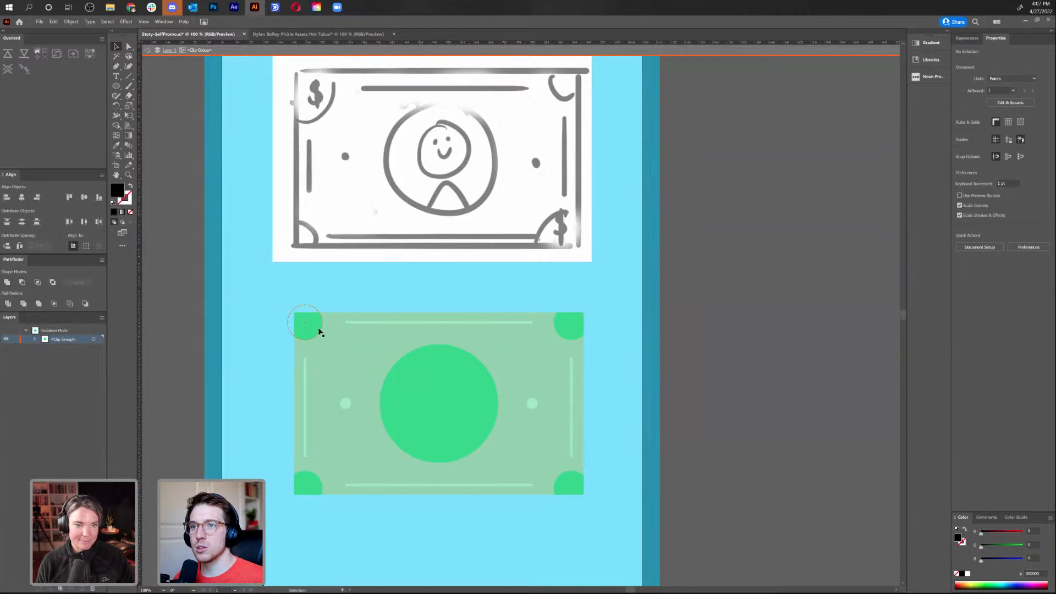
left_click(150, 52)
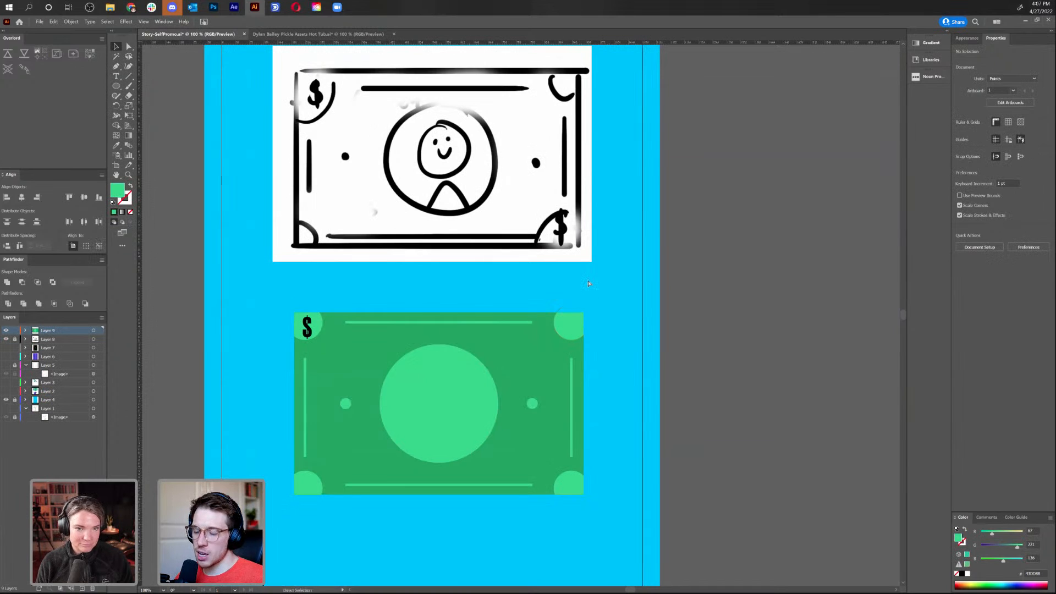
key("ctrl+minus")
key("ctrl+minus")
key("ctrl+minus")
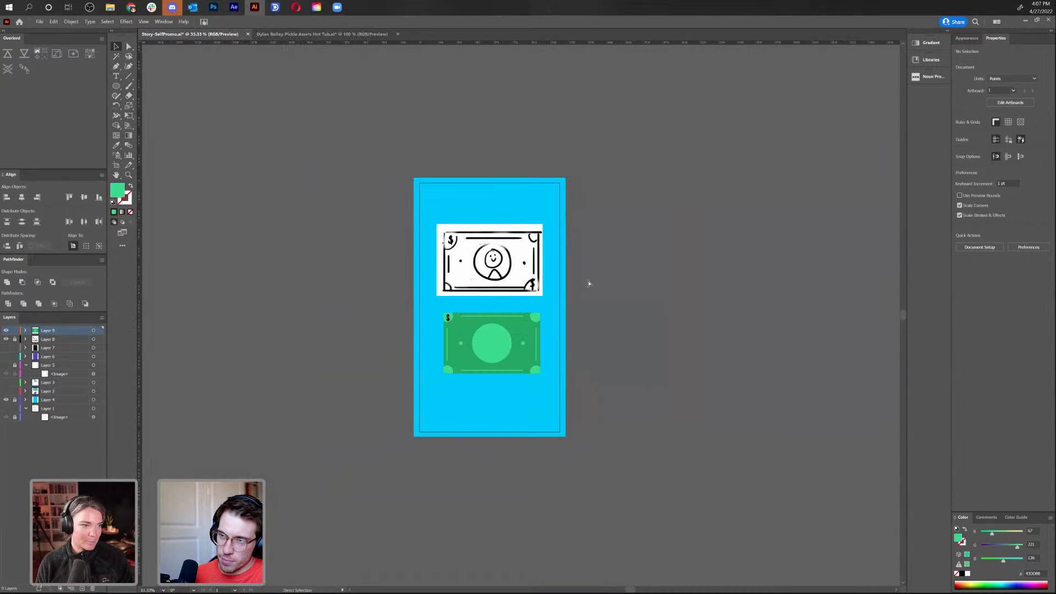
key("ctrl+plus")
key("ctrl+plus")
key("ctrl+plus")
key("ctrl+minus")
key("ctrl+plus")
key("ctrl+minus")
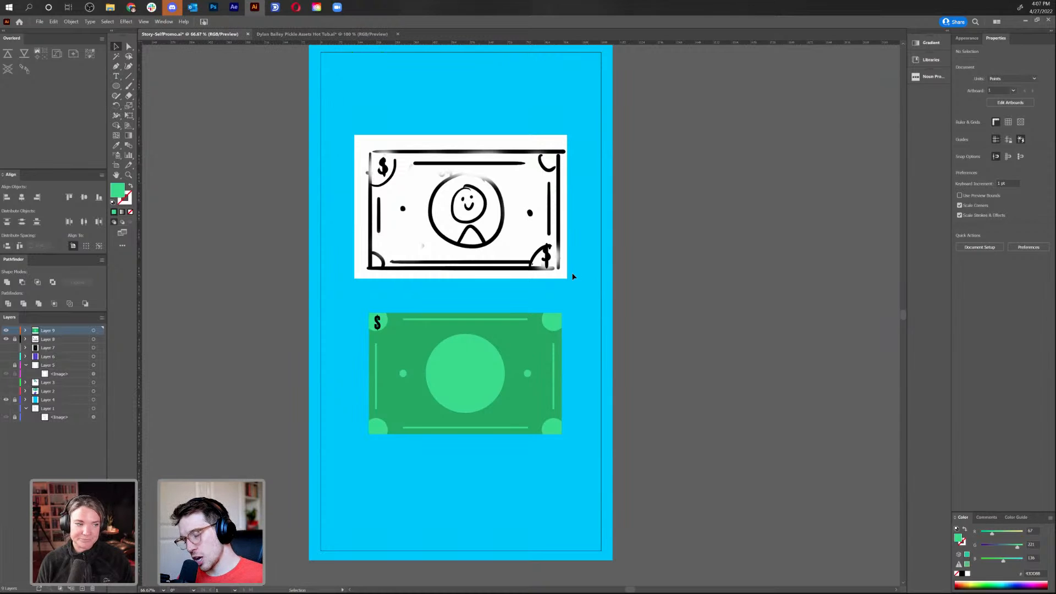
Isolate the bill's centre circle, exit isolation, and place a light green circle about 780 pt wide beside the artboard
left_click_drag(633, 363, 456, 391)
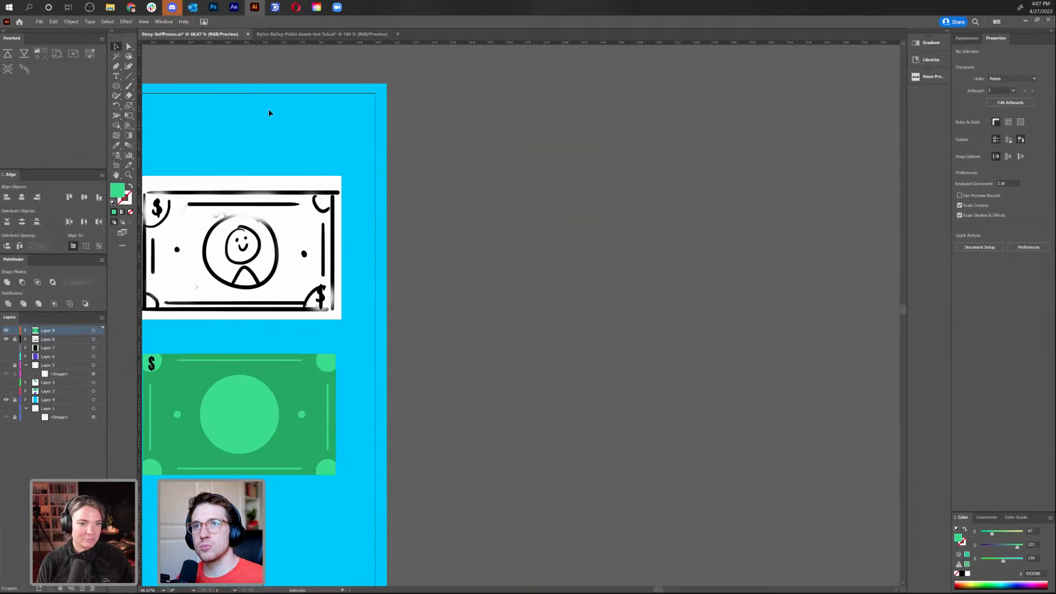
left_click_drag(318, 173, 357, 165)
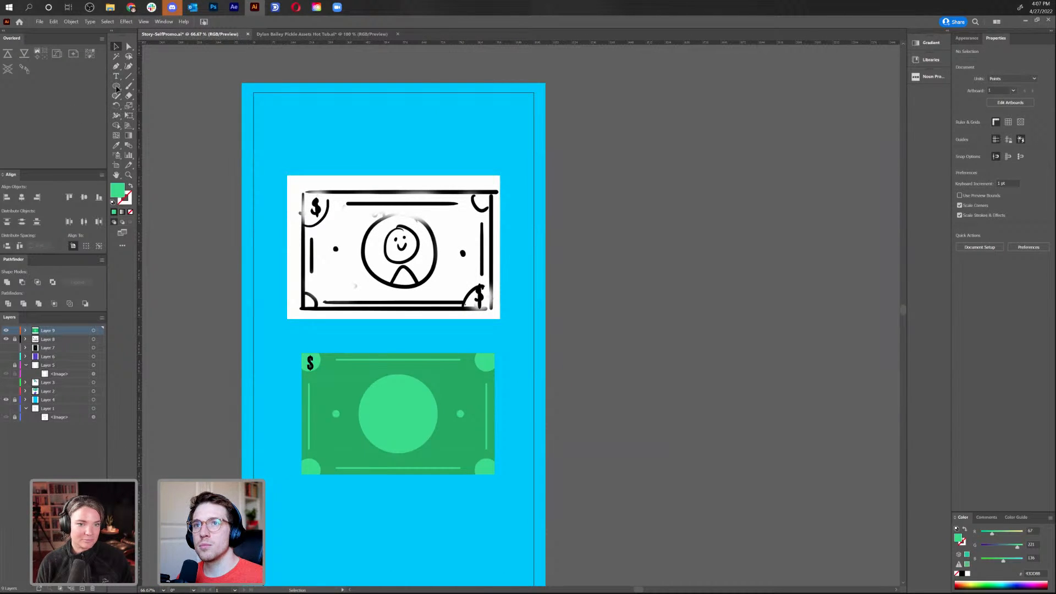
left_click(397, 422)
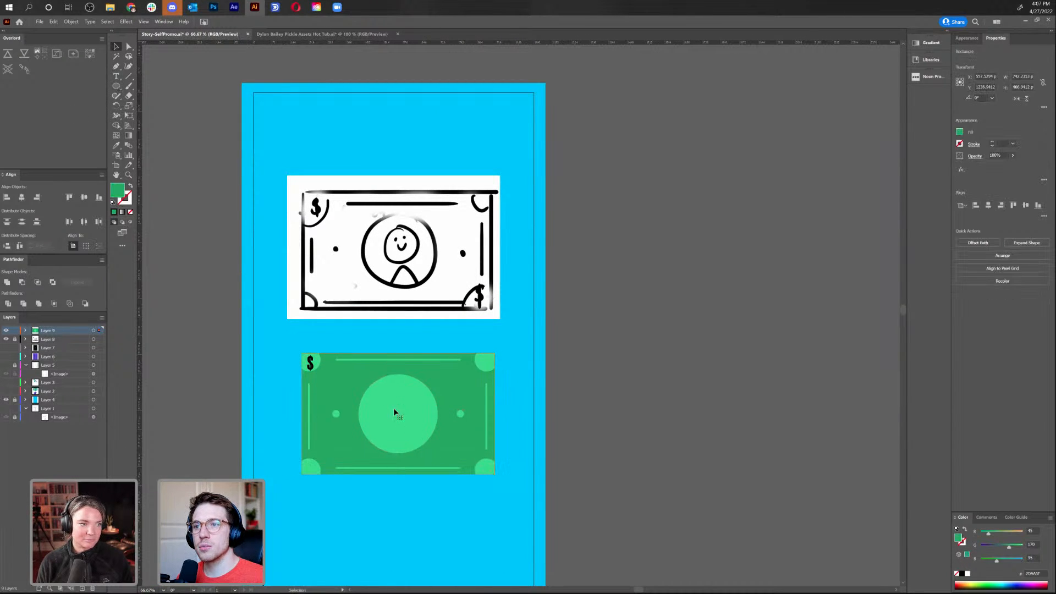
double_click(403, 409)
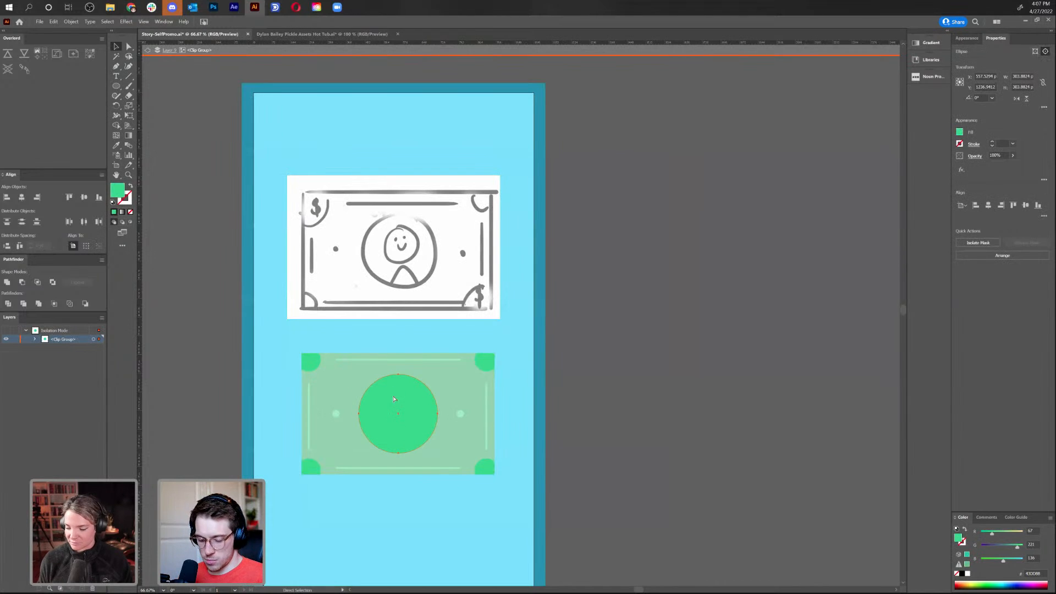
left_click(147, 50)
left_click(147, 50)
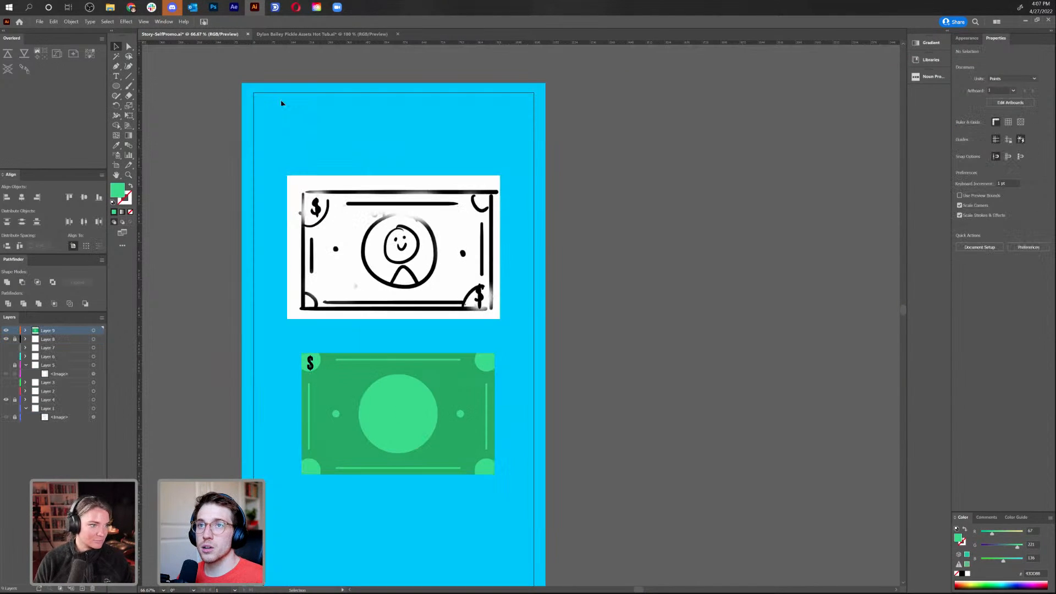
key("ctrl+v")
left_click_drag(539, 313, 739, 459)
left_click_drag(677, 381, 745, 257)
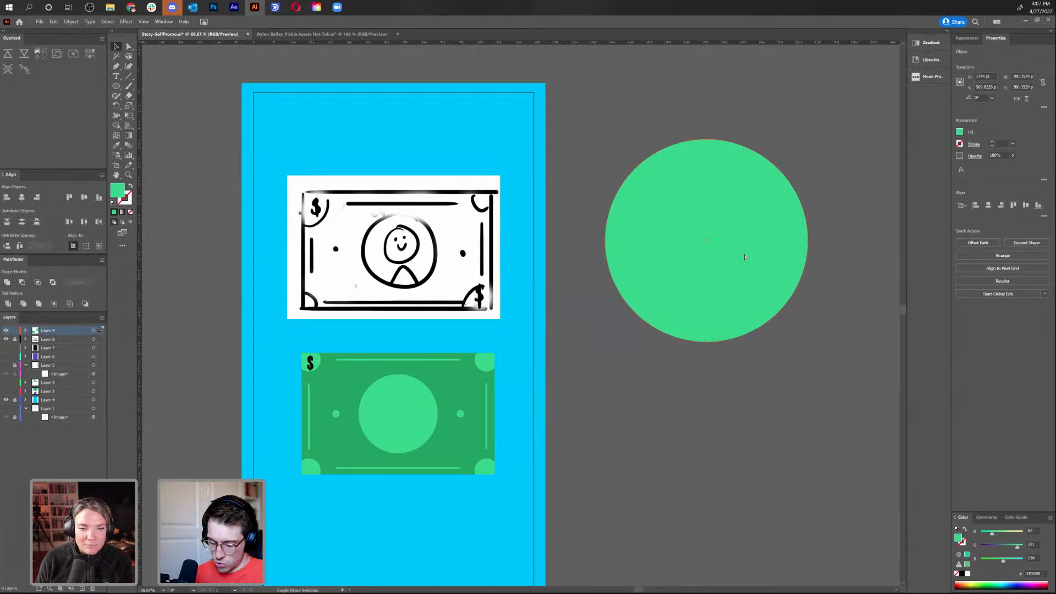
Recolour the large circle golden yellow and place two smaller light green circles over it
double_click(121, 192)
left_click_drag(537, 313, 536, 344)
left_click(614, 255)
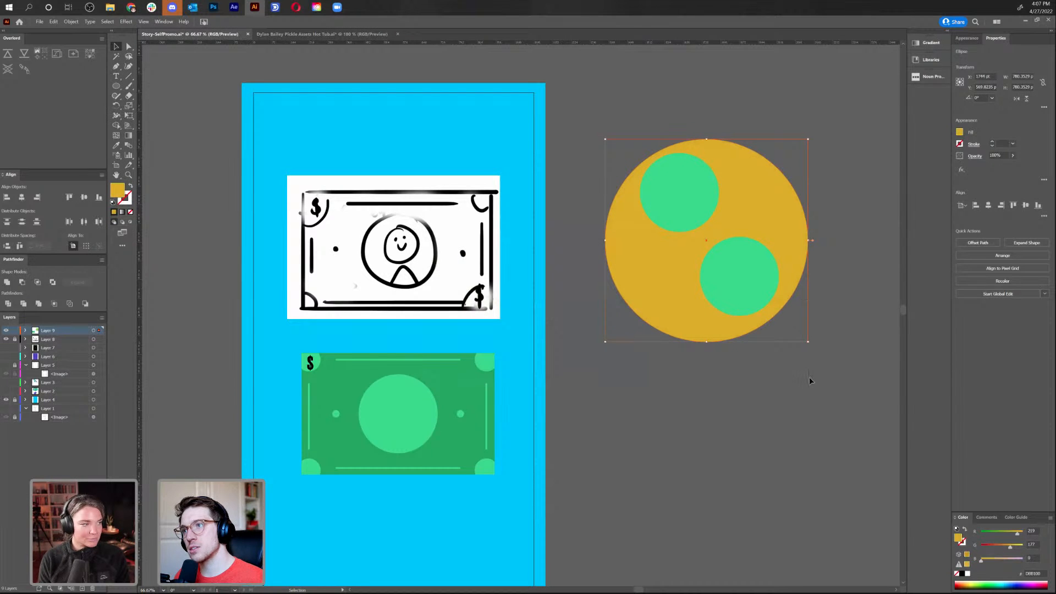
Try subtracting the two green circles from the yellow circle with Minus Front, and undo the subtraction
left_click(732, 268)
left_click(686, 199, "shift")
left_click(657, 294, "shift")
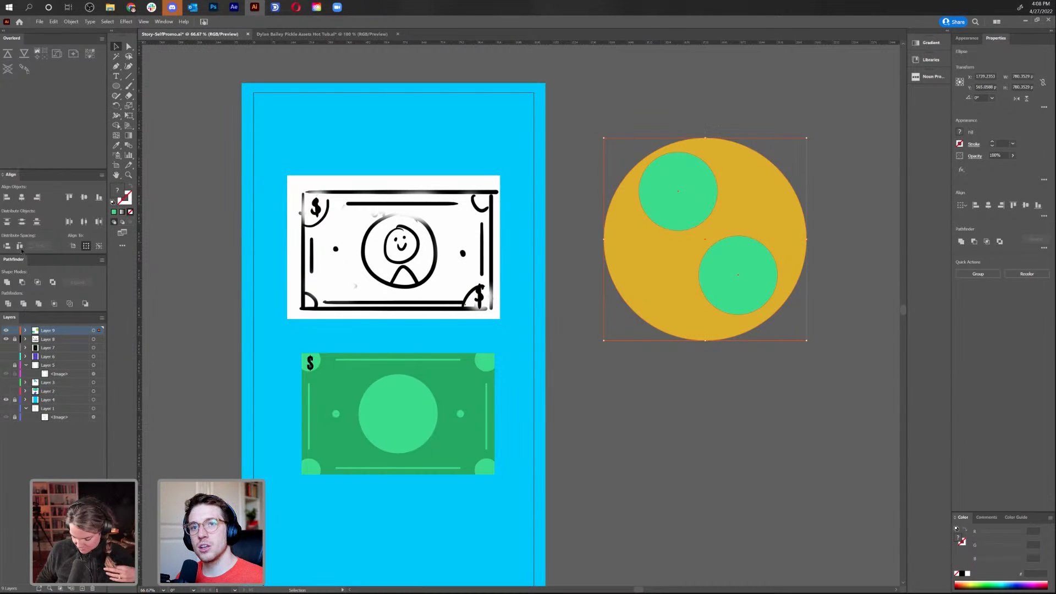
left_click(22, 282)
left_click(762, 391)
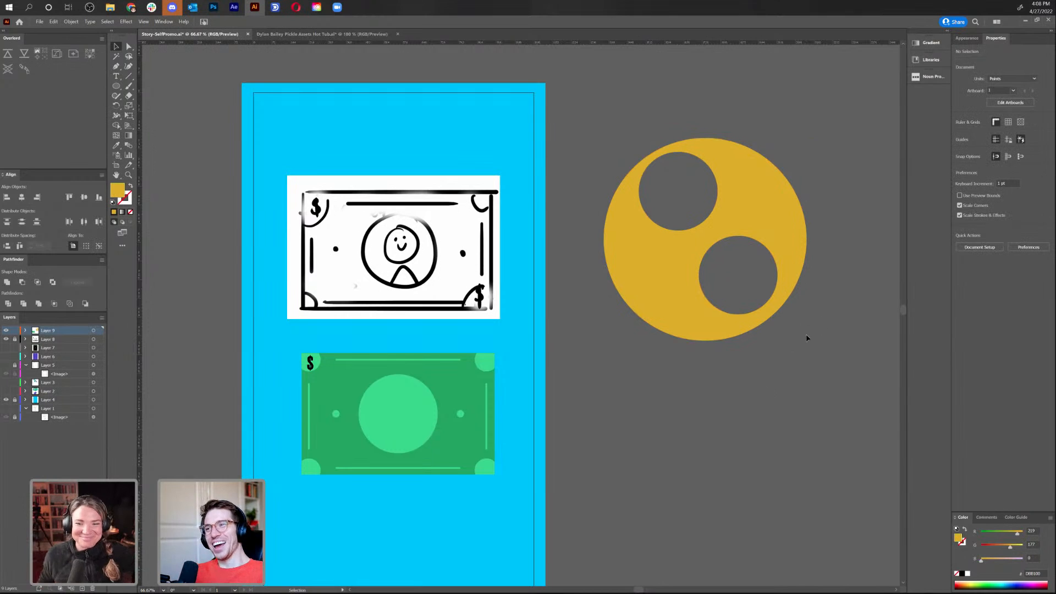
key("ctrl+z")
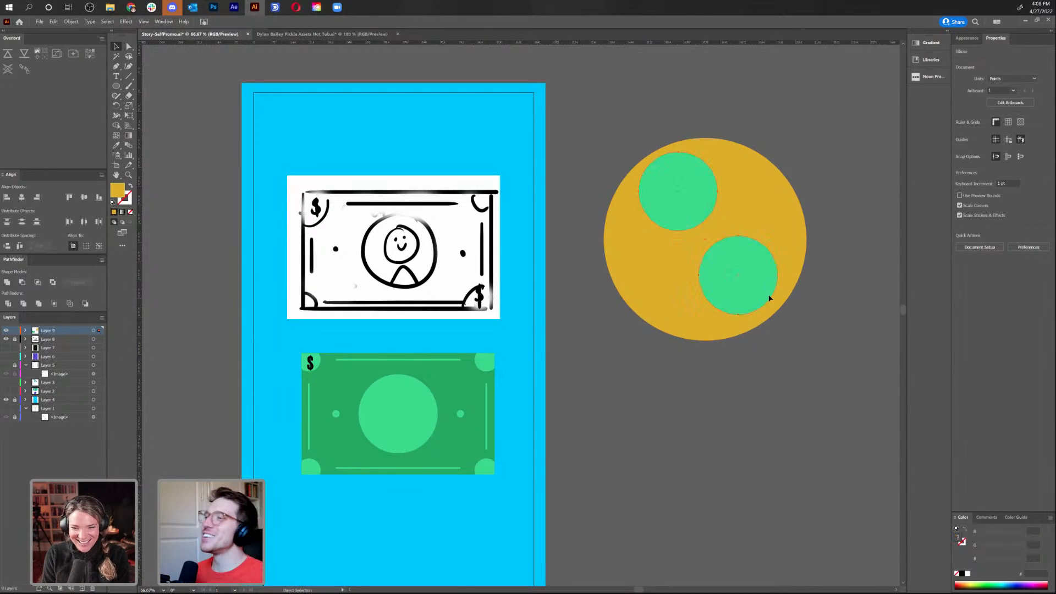
Subtract the two green circles from the yellow circle as one compound path, and delete the resulting shape
left_click(753, 290)
left_click_drag(721, 291, 723, 291)
key("a")
left_click(682, 203, "shift")
right_click(688, 191)
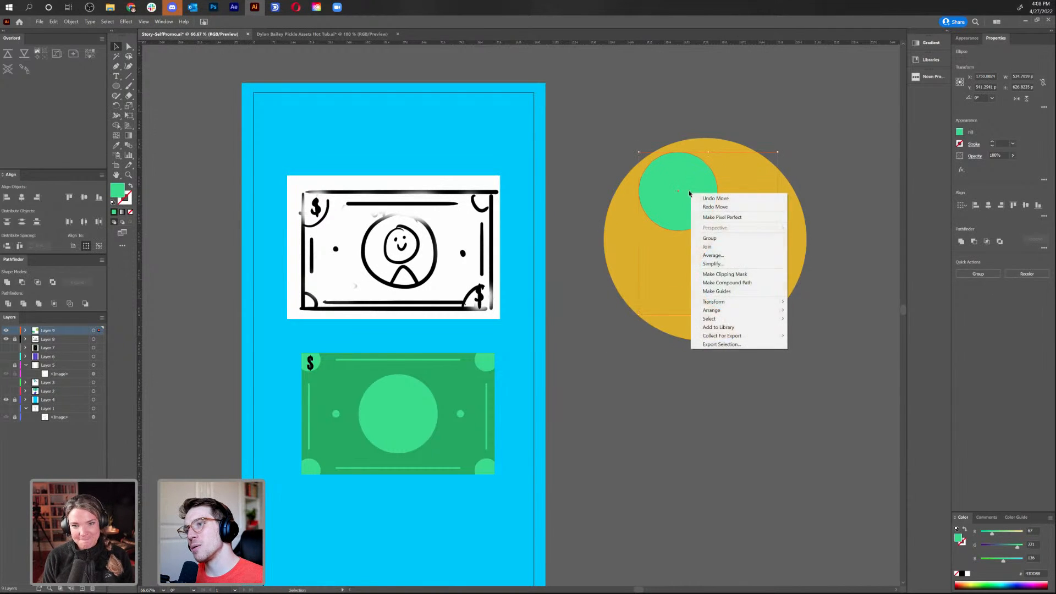
left_click(726, 282)
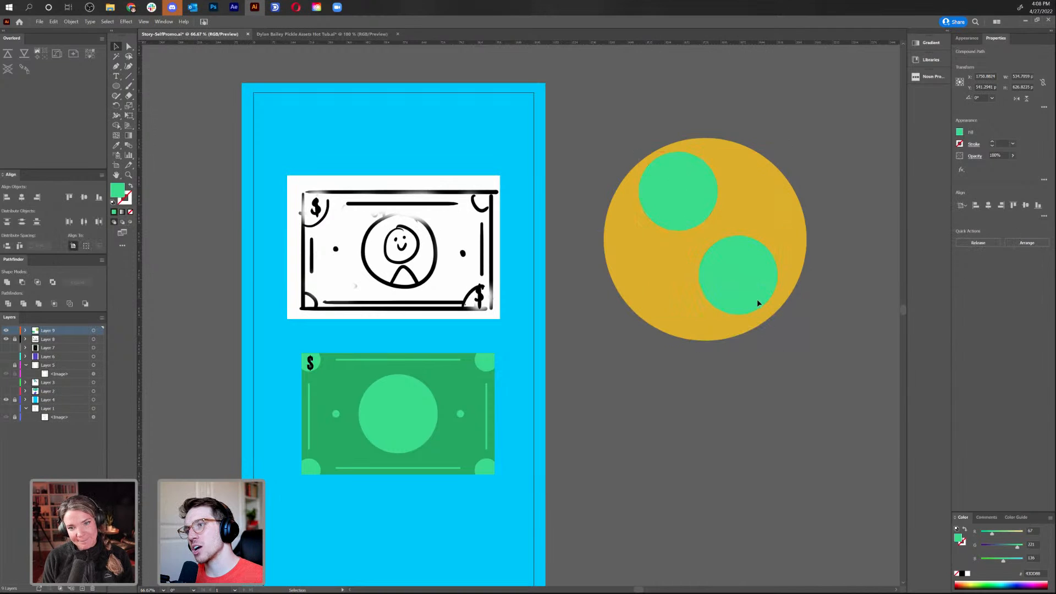
left_click(646, 283, "shift")
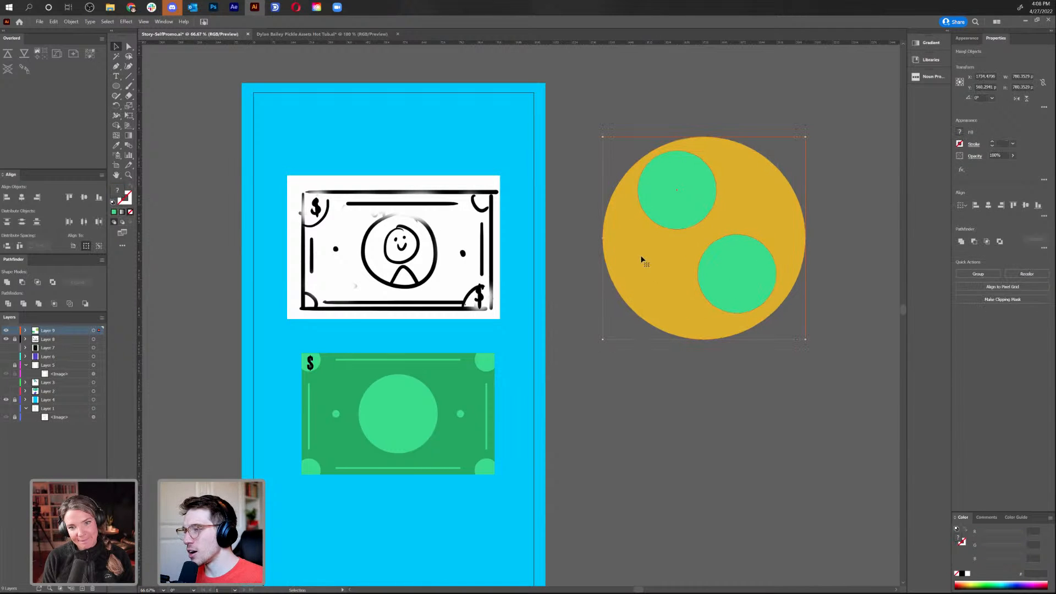
left_click(22, 282)
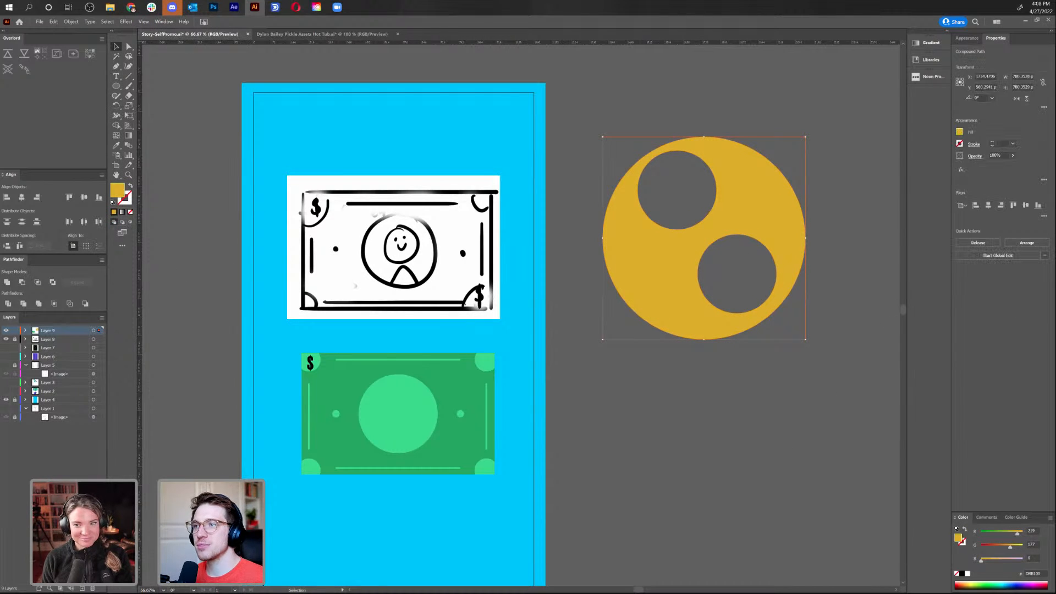
key("Delete")
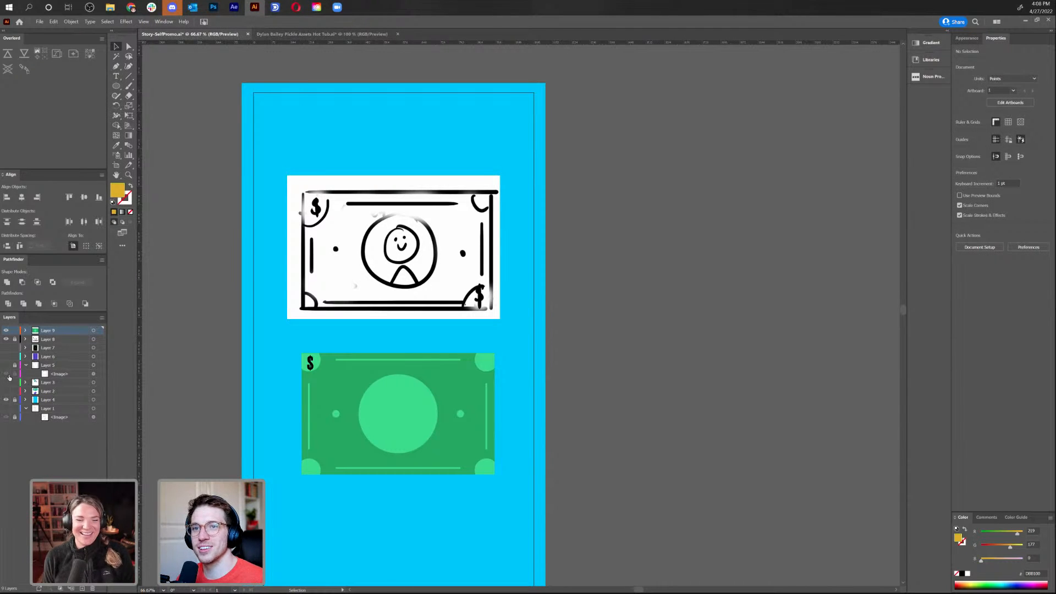
Hide Layers 9, 8 and 4, show Layers 1 and 2, and select the HELLO text inside the speech bubble
left_click_drag(7, 330, 6, 339)
left_click(6, 408)
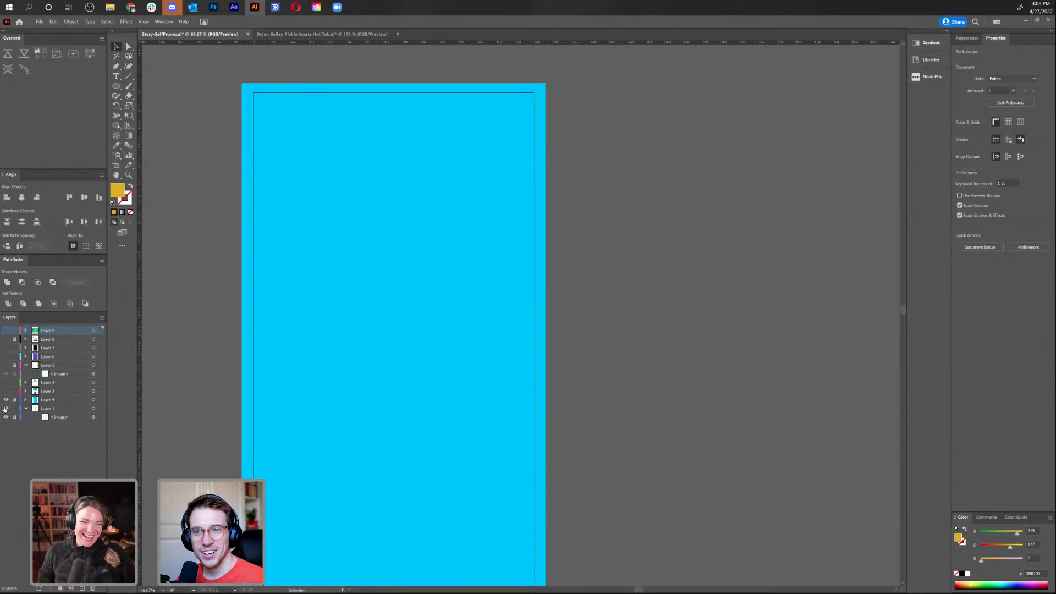
left_click(6, 400)
left_click(6, 391)
left_click(395, 263)
double_click(390, 255)
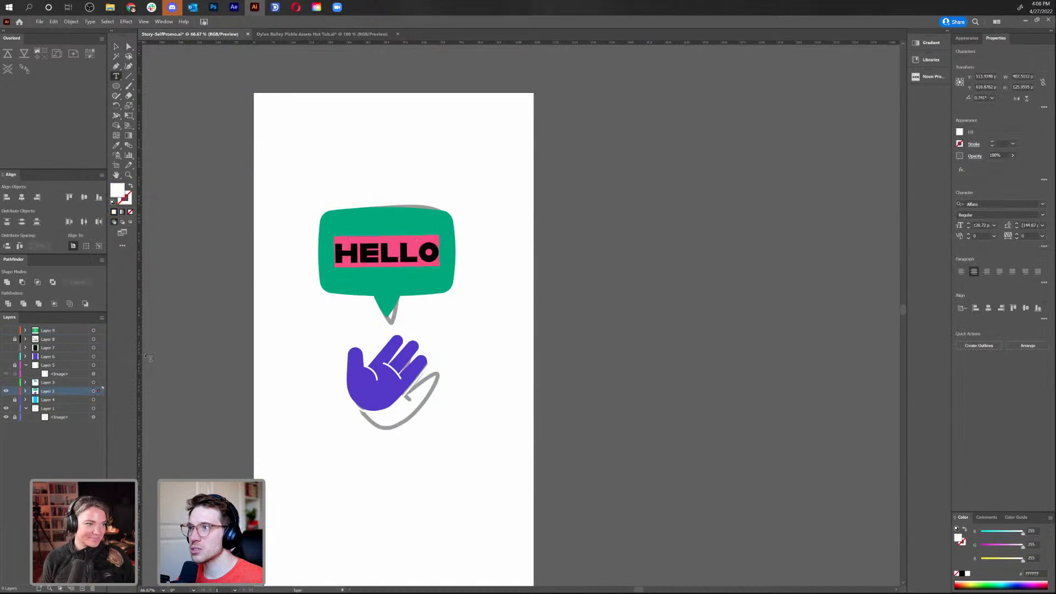
Make Layer 9 active, show Layers 9 and 4, and hide Layer 2
left_click(48, 331)
left_click(6, 330)
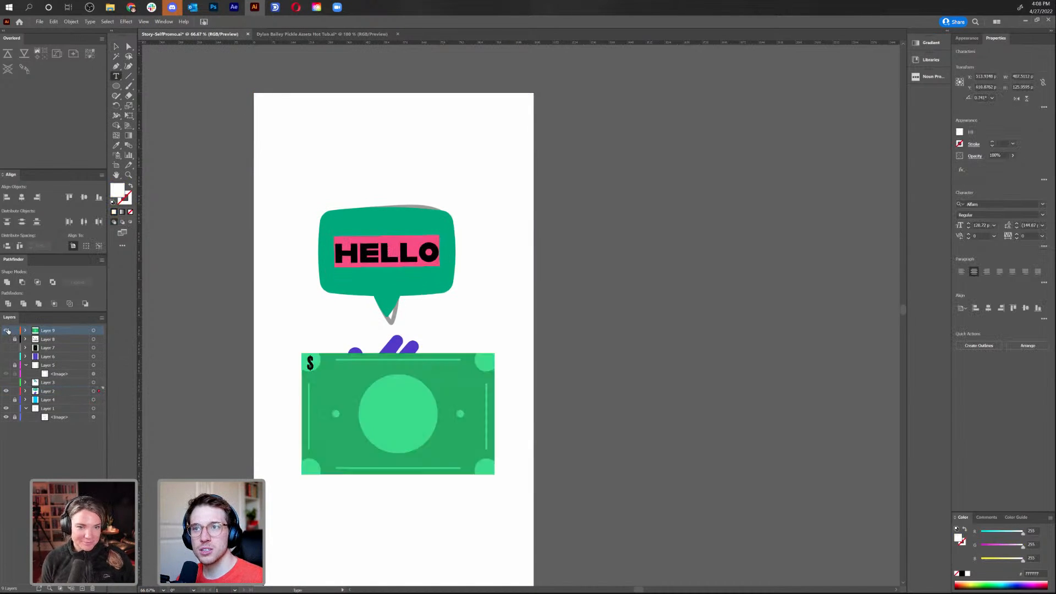
left_click(6, 399)
left_click(6, 390)
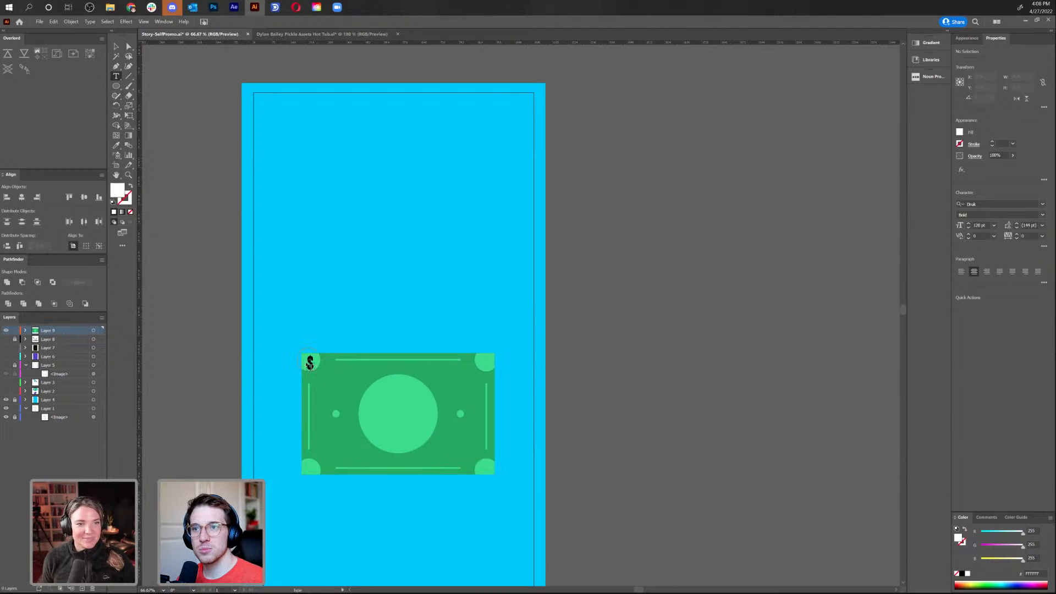
Select the dollar sign text in the bill's corner circle and filter its font list by "a"
left_click(309, 364)
type("$")
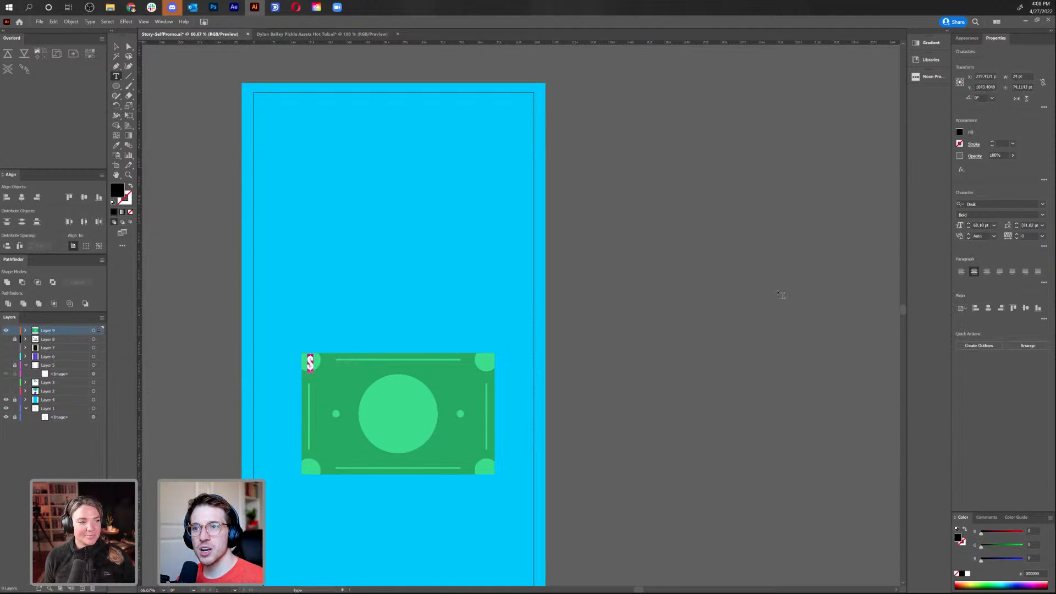
left_click(990, 203)
type("alf")
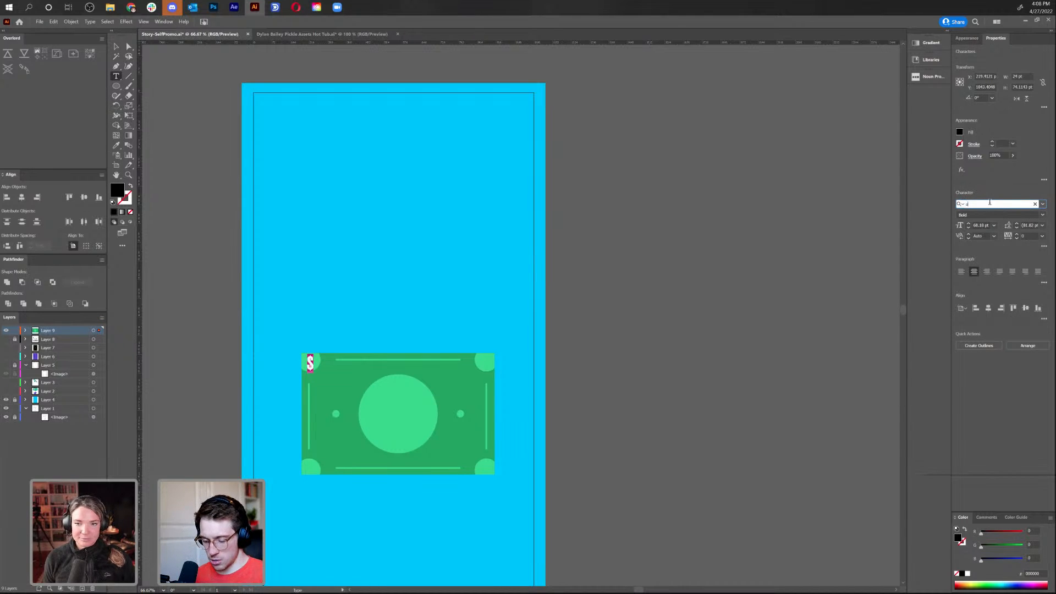
key("BackSpace")
key("BackSpace")
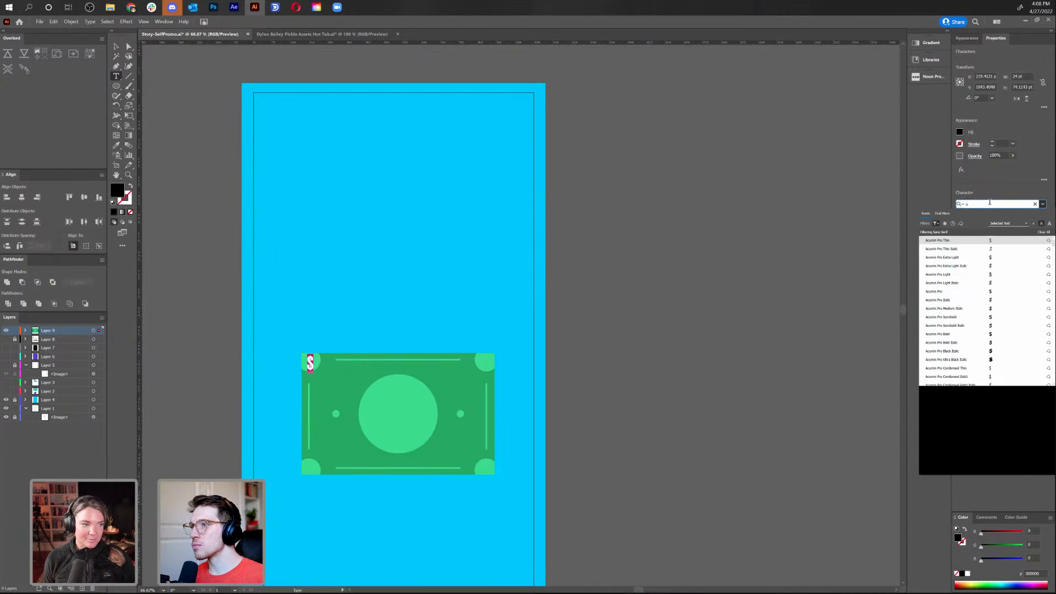
type("l")
key("BackSpace")
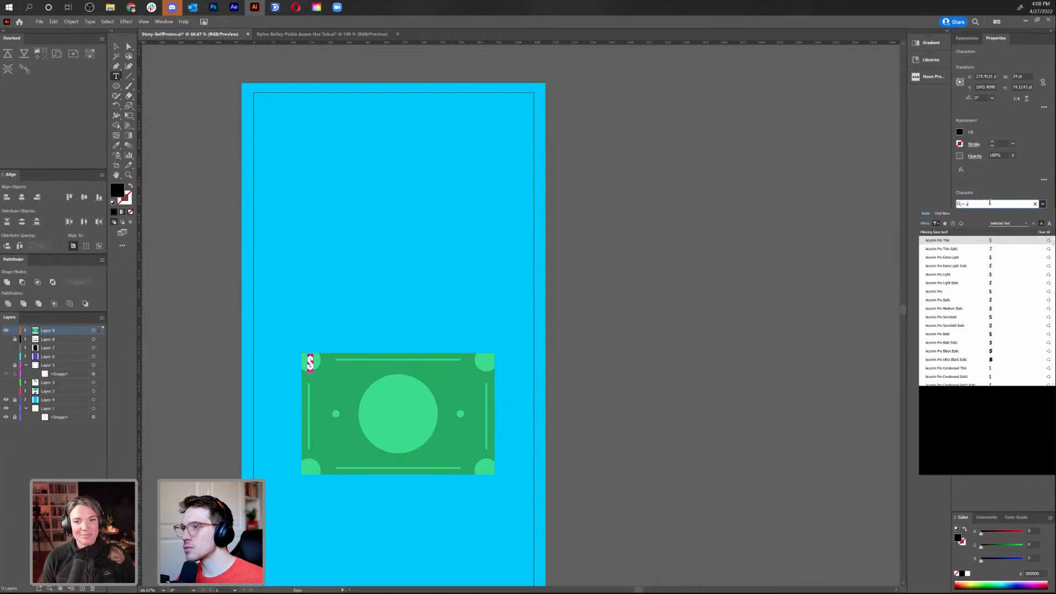
Browse the filtered fonts and set the corner dollar sign to ITC Avant Garde Gothic Pro Medium
scroll(983, 295, "down", 12)
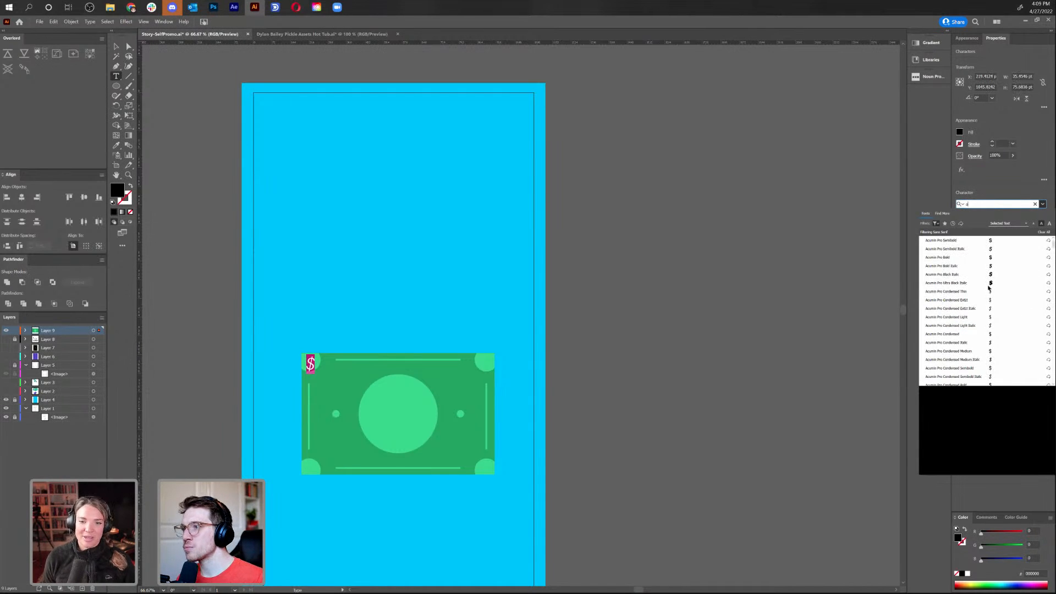
scroll(984, 295, "down", 15)
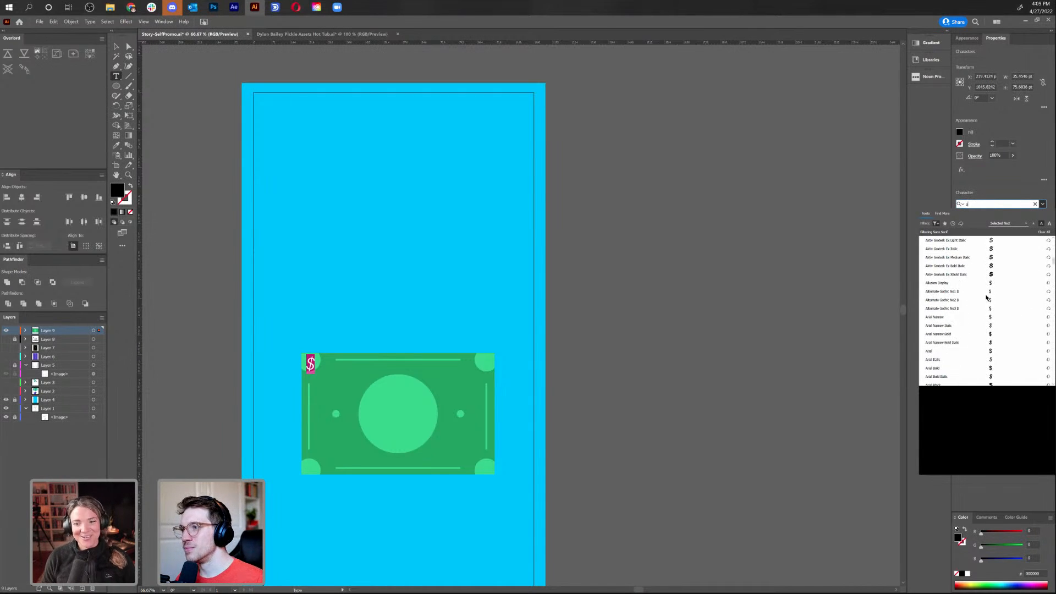
scroll(987, 298, "down", 12)
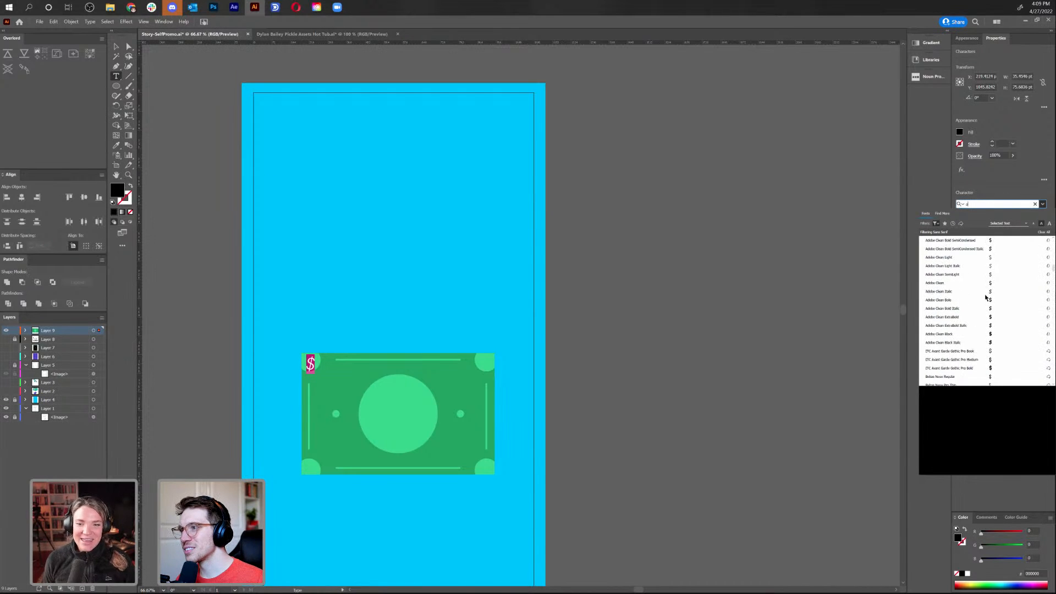
scroll(985, 297, "up", 10)
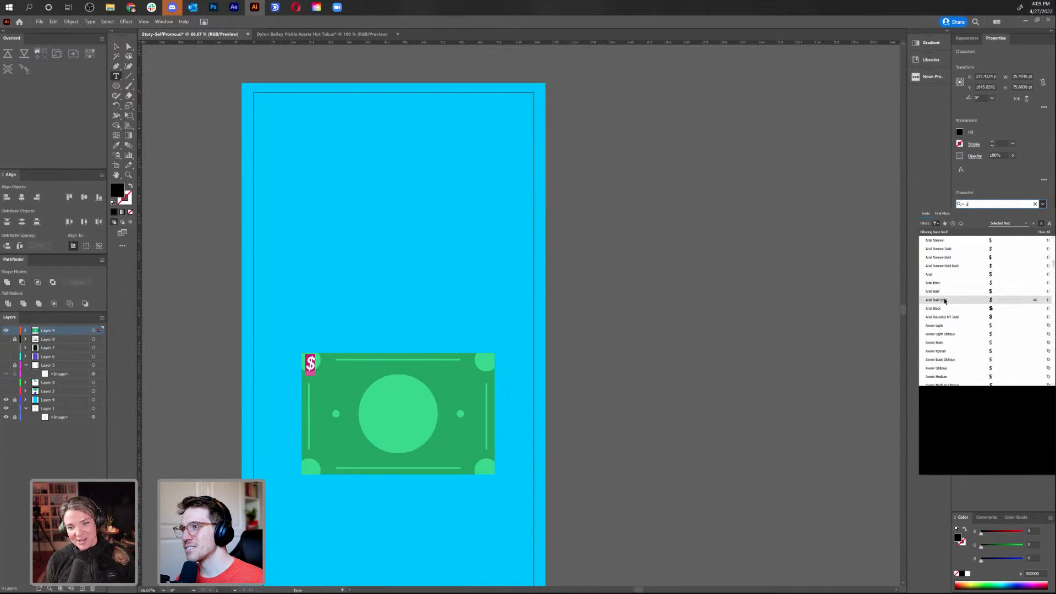
scroll(945, 300, "up", 8)
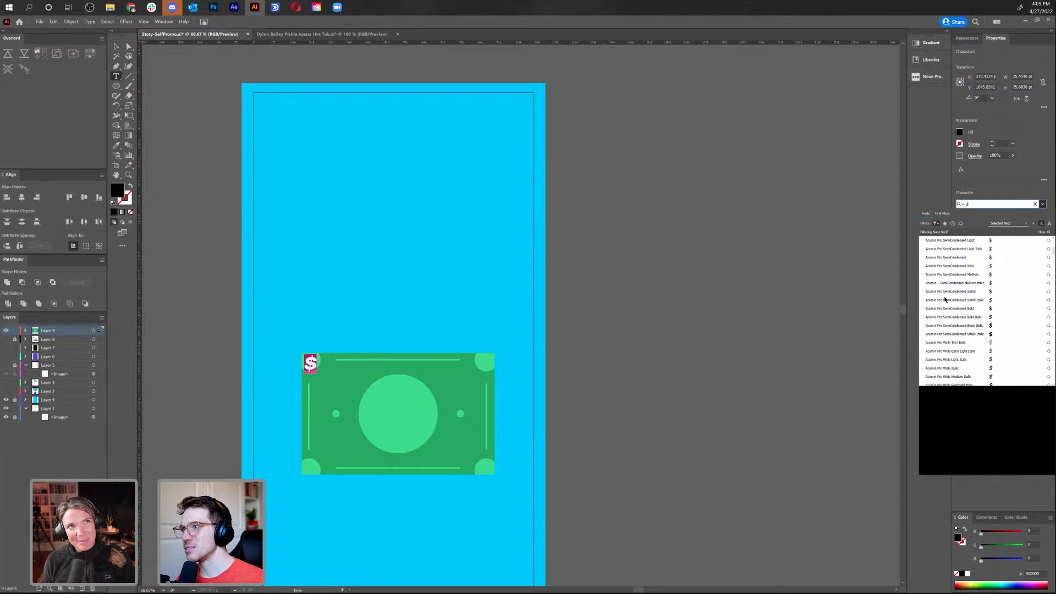
scroll(944, 299, "down", 10)
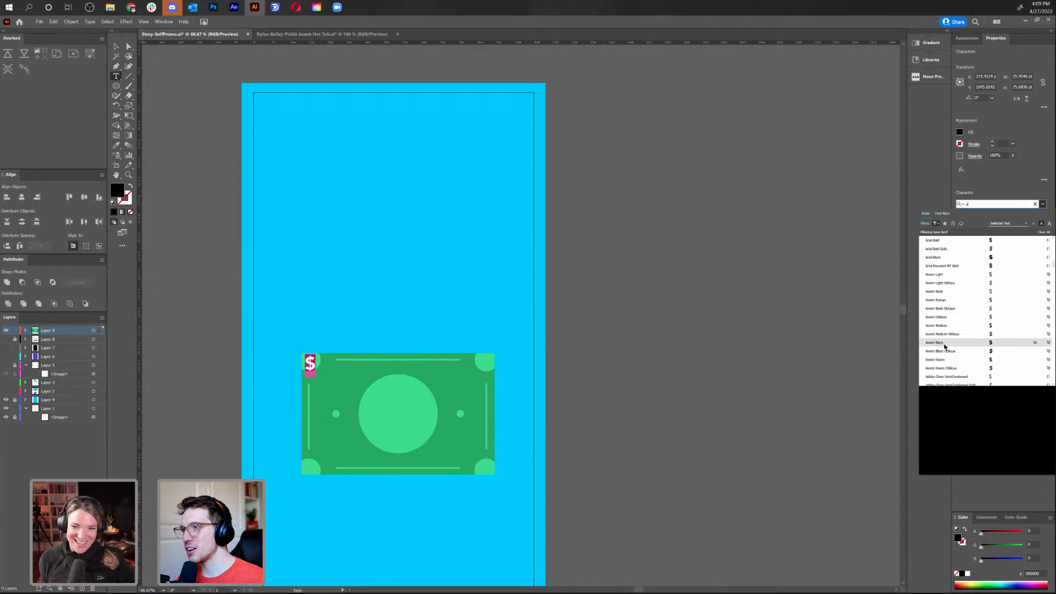
scroll(945, 322, "down", 8)
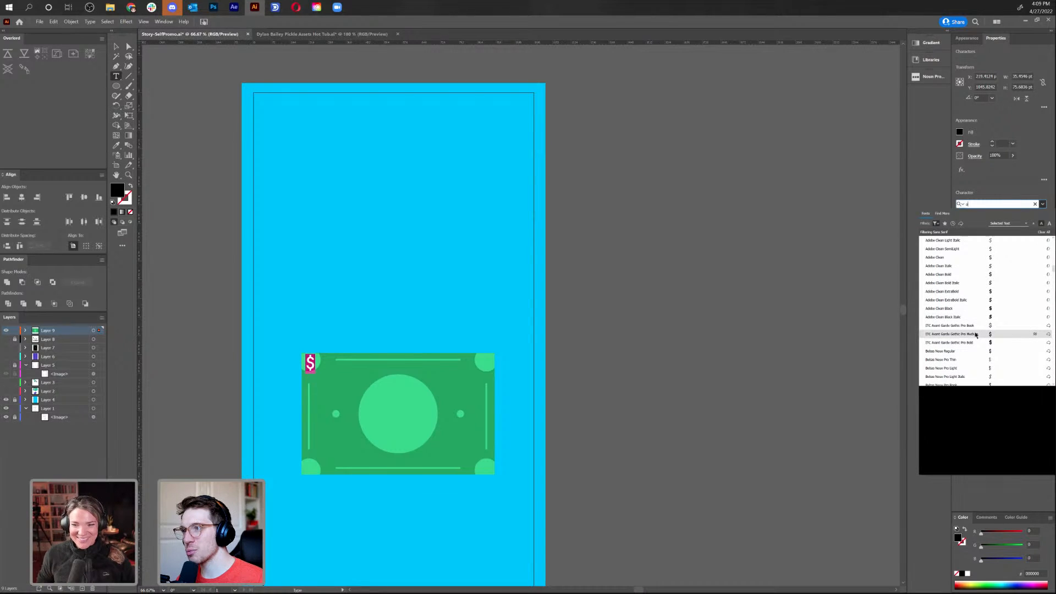
left_click(976, 334)
key("Escape")
left_click(387, 299)
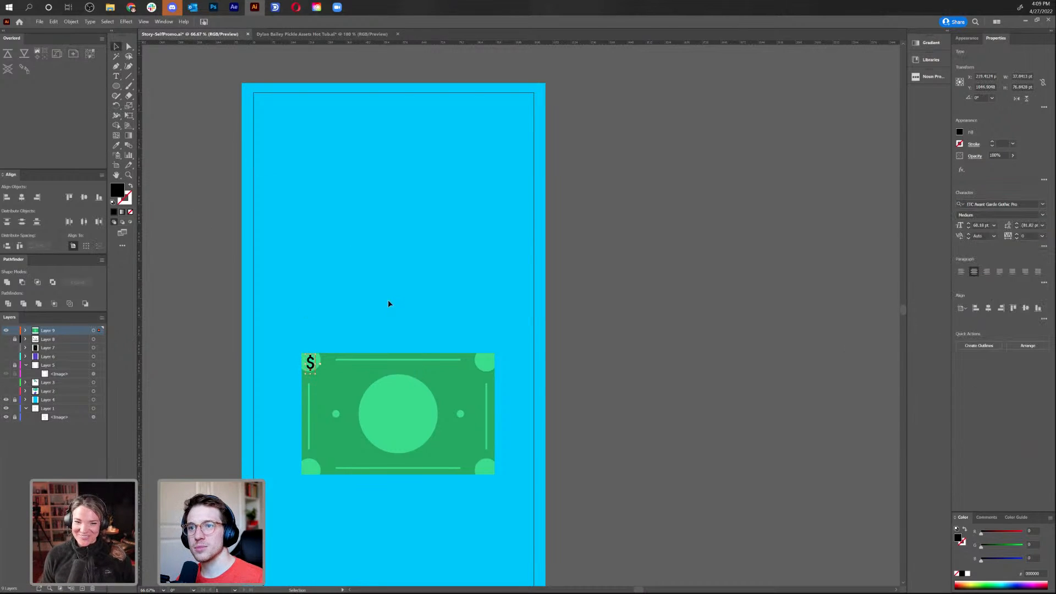
Hide Layer 9 containing the dollar bill
left_click(6, 331)
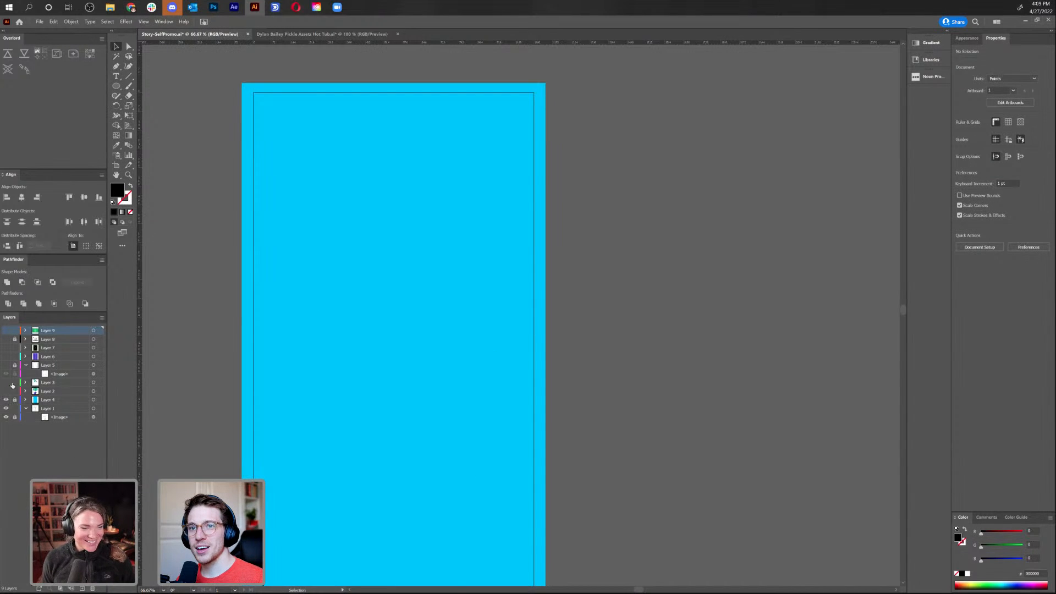
Show Layer 2 and check which font the HELLO speech bubble text uses
left_click(5, 399)
left_click(6, 399)
left_click(6, 391)
left_click(387, 253)
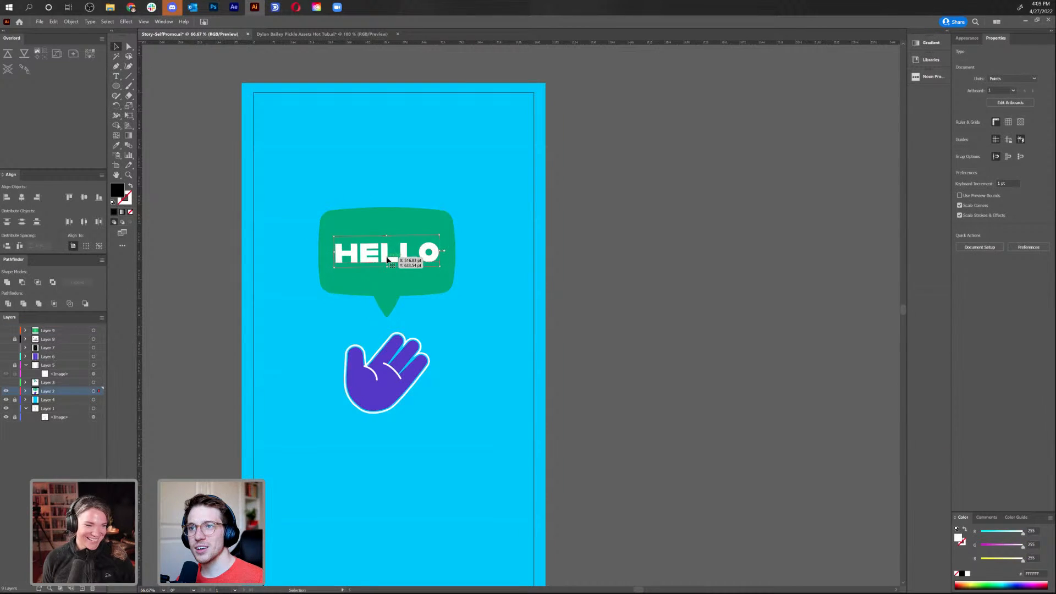
double_click(386, 252)
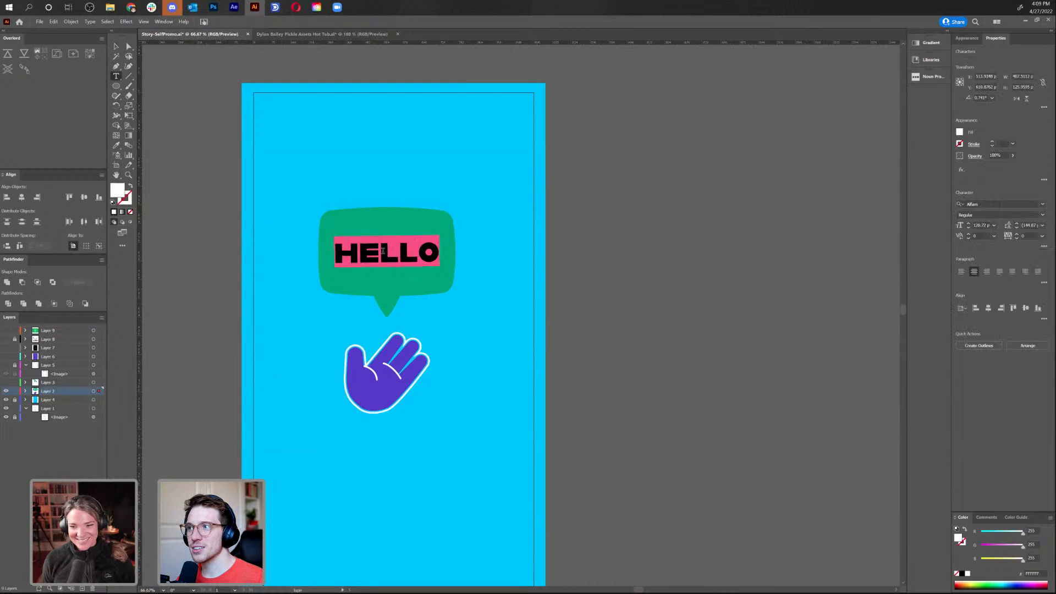
left_click(345, 254)
Show Layer 9 with the dollar bill, hide Layer 2, and make Layer 9 the active layer
left_click(5, 330)
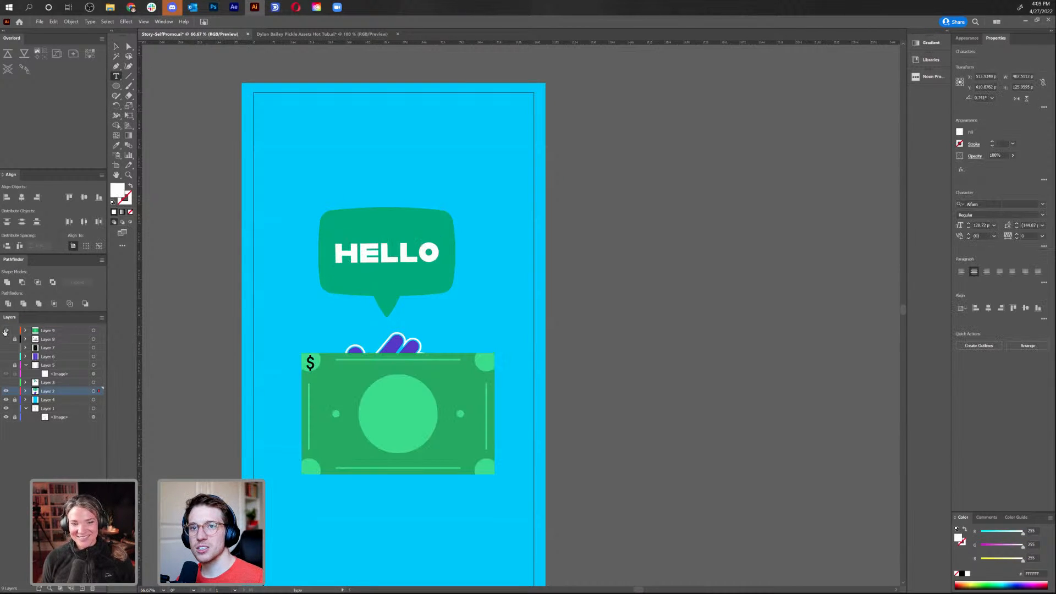
left_click(5, 391)
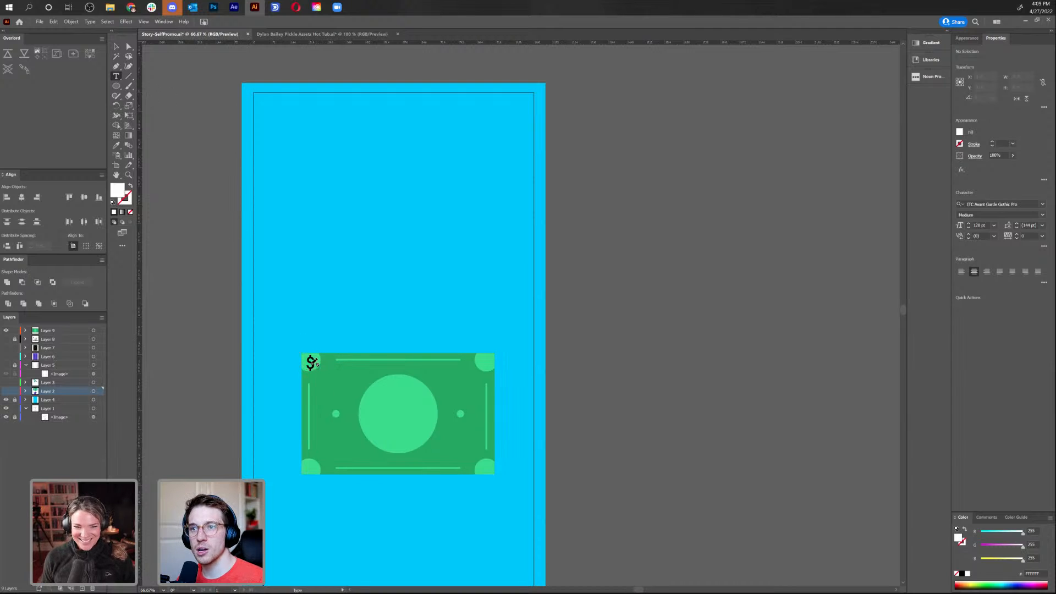
left_click(51, 331)
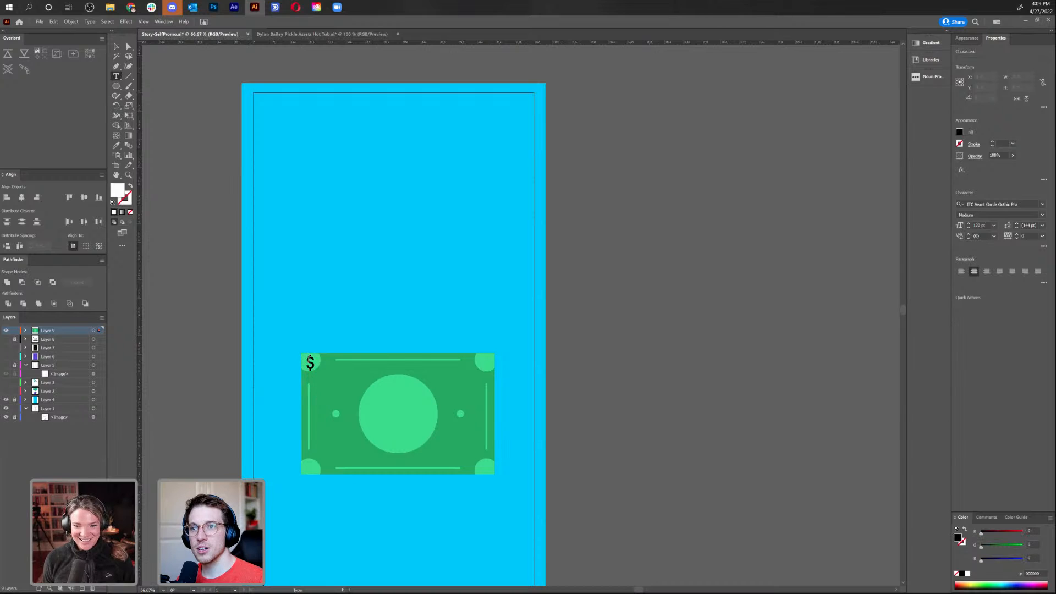
Change the font of the dollar sign on the bill to Alfarn
double_click(308, 361)
left_click(1000, 204)
type("alfarn")
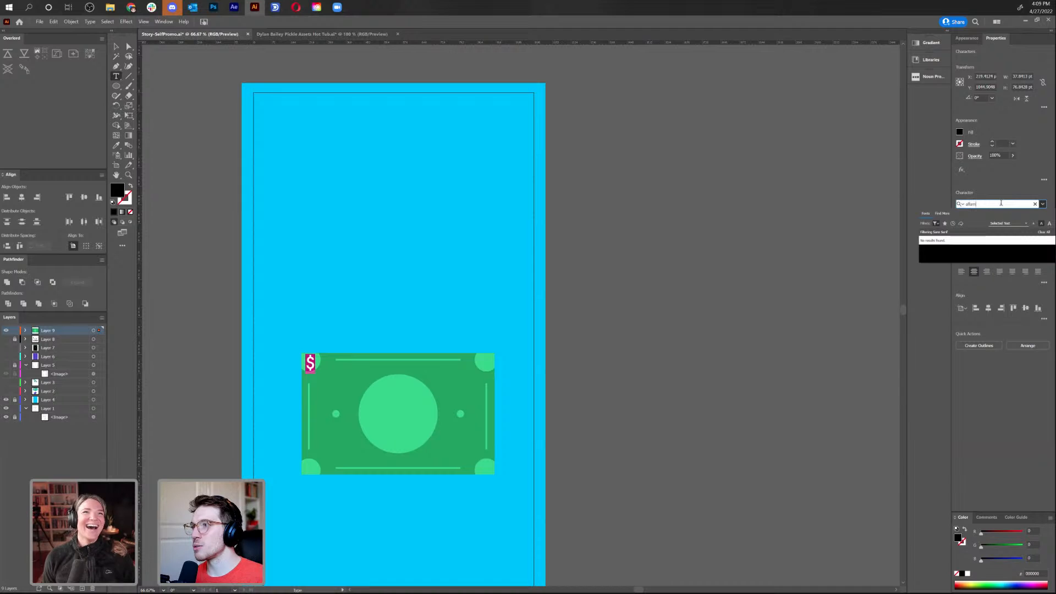
left_click(936, 224)
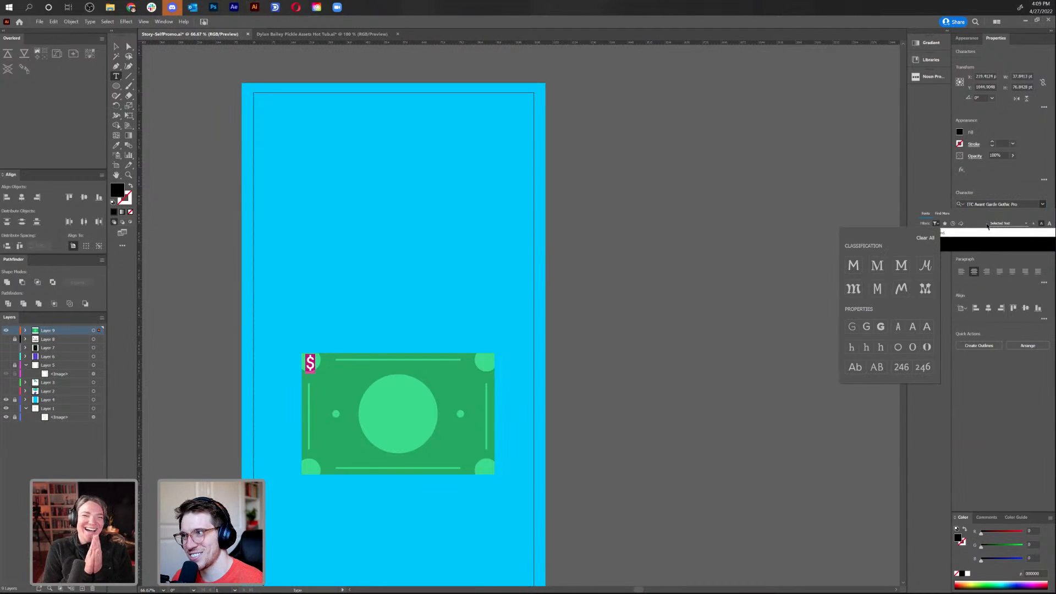
left_click(988, 204)
type("ald")
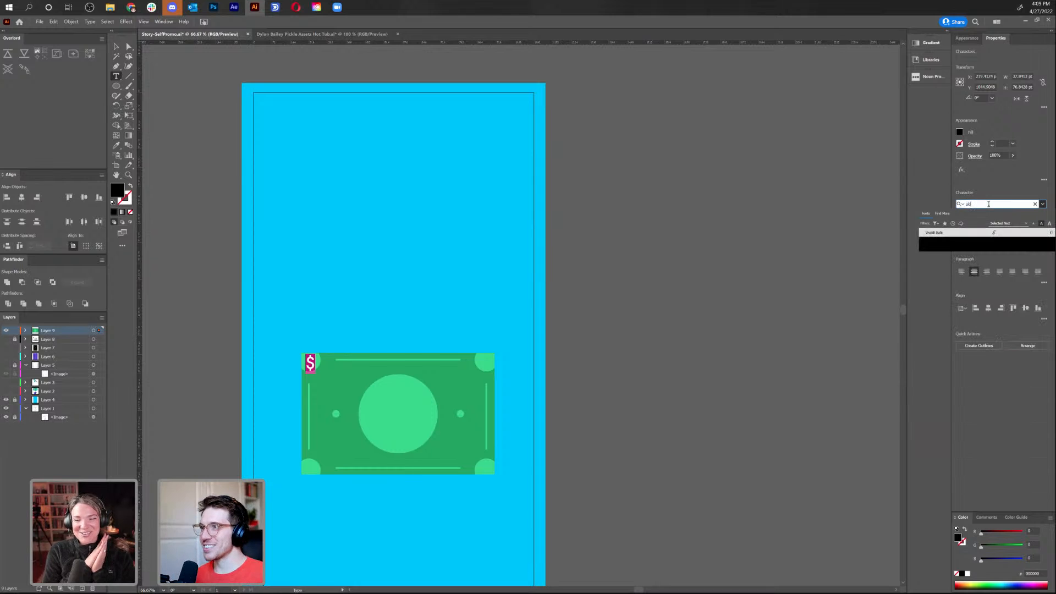
key("BackSpace")
type("f")
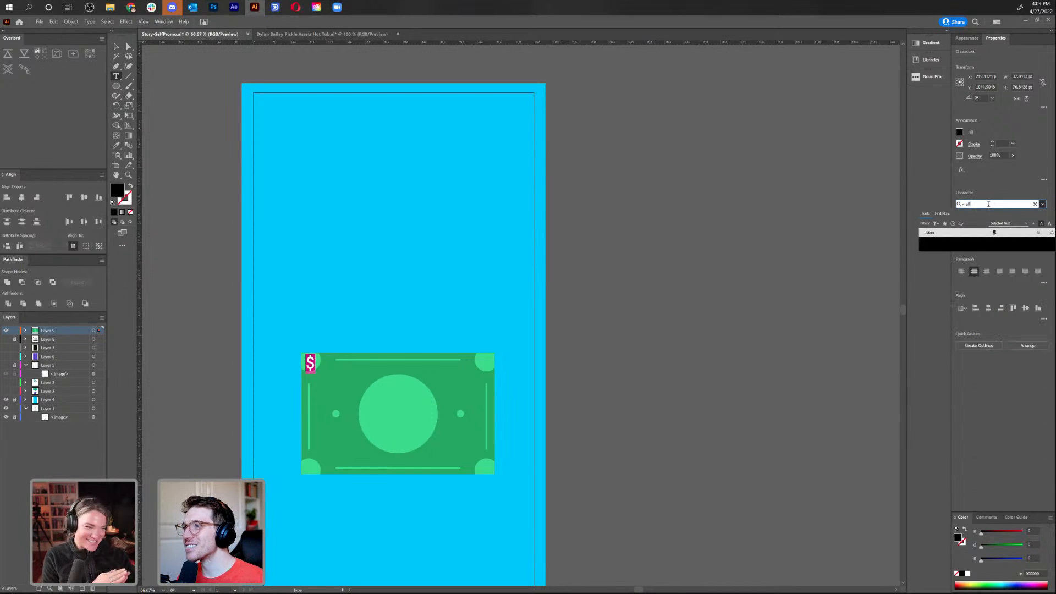
key("Return")
key("Escape")
Scale the dollar sign down to fit inside the bill's upper-left corner circle and position it there
key("ctrl+equal")
key("ctrl+equal")
key("ctrl+equal")
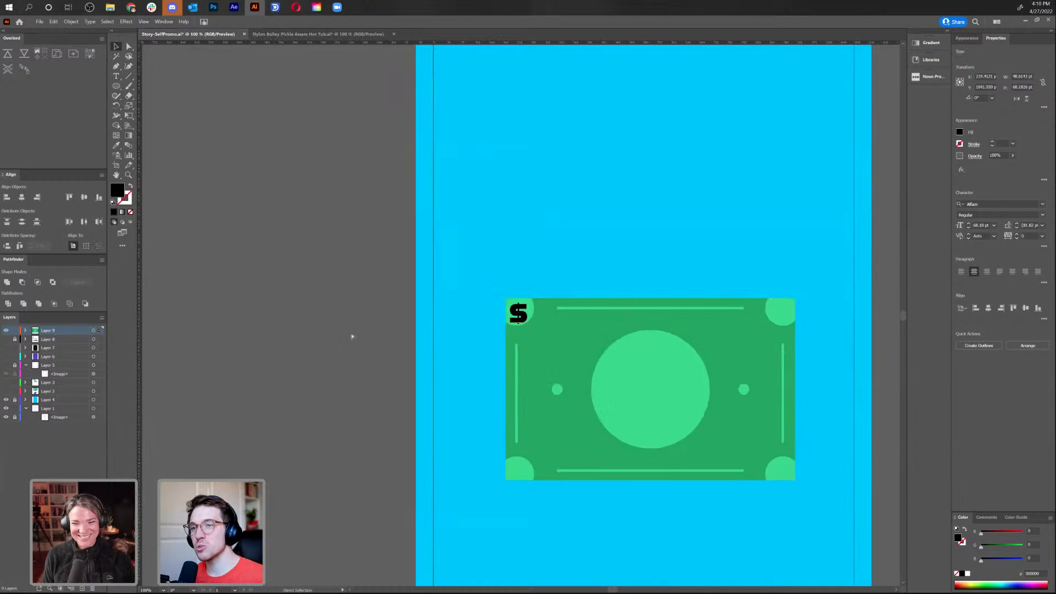
left_click_drag(788, 347, 565, 220)
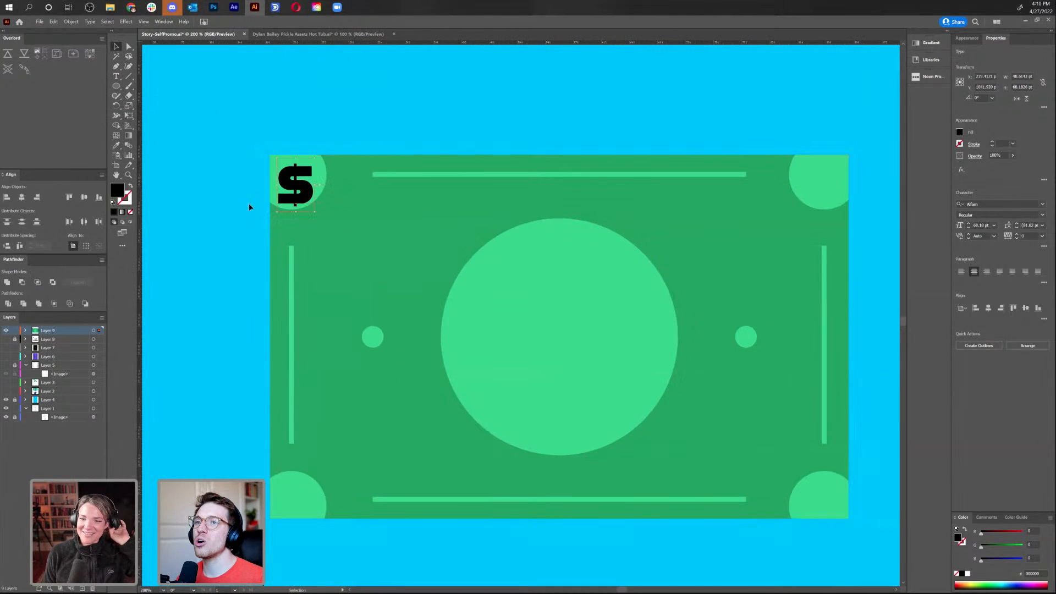
left_click_drag(315, 212, 302, 186)
left_click_drag(302, 186, 301, 185)
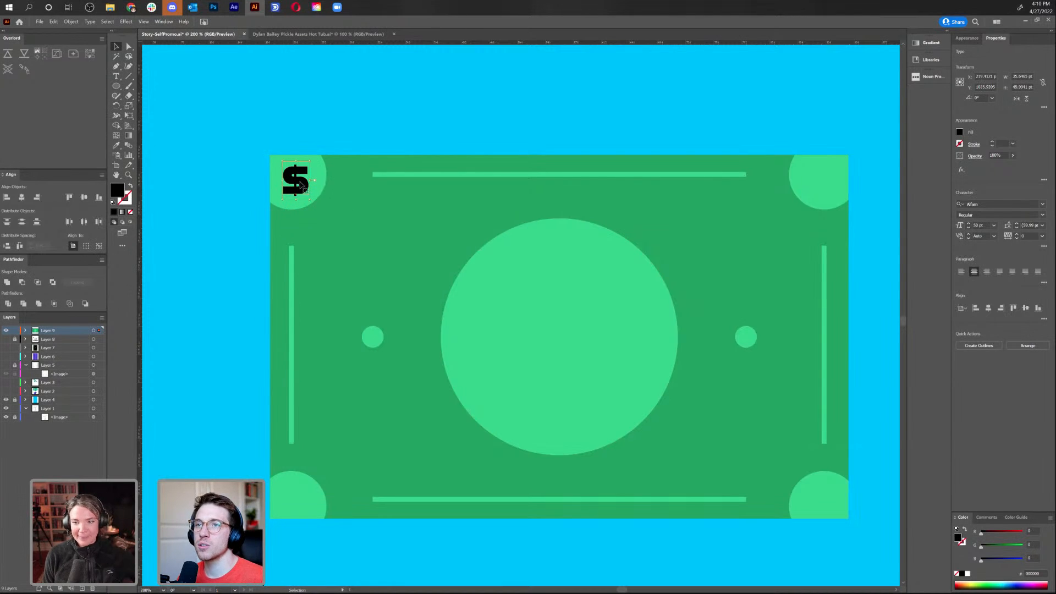
Recolor the dollar sign with the dark green sampled from the bill's background
key("i")
left_click(387, 267)
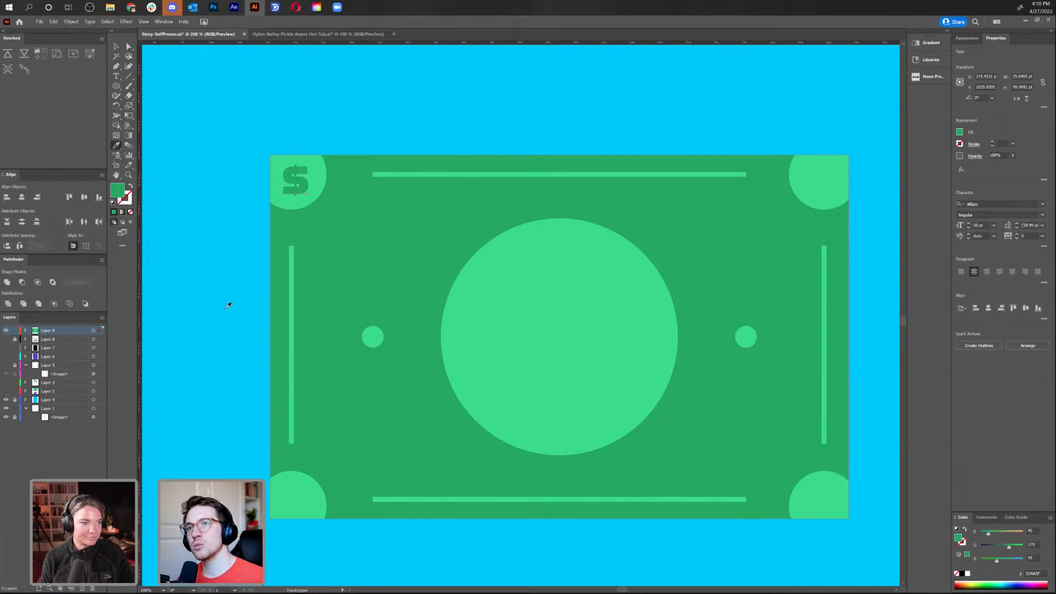
left_click(116, 46)
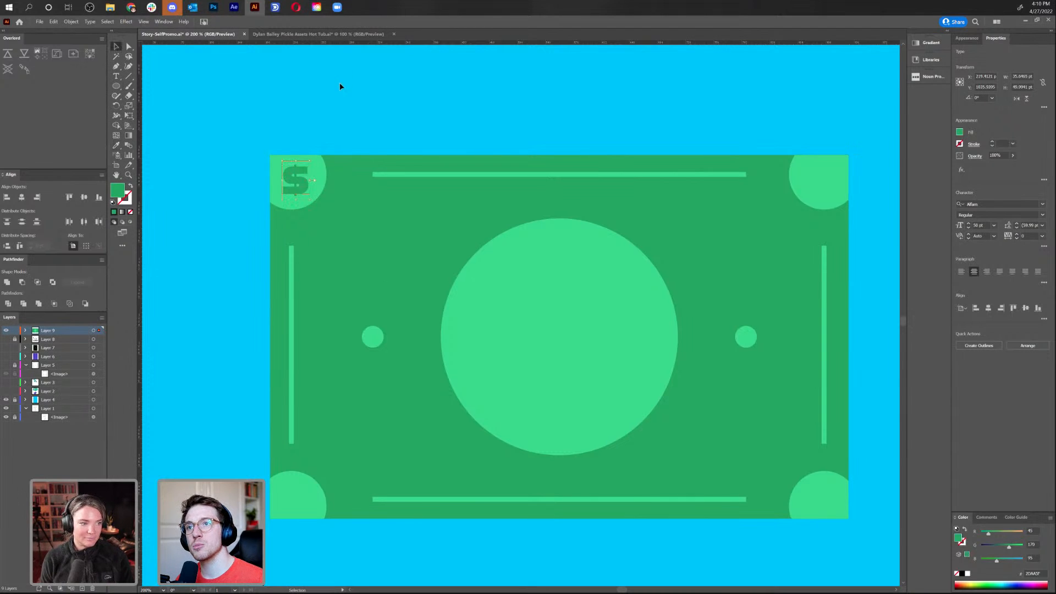
Duplicate the dollar sign into the bill's upper-right corner circle
left_click_drag(299, 184, 827, 200)
left_click(820, 115)
left_click_drag(820, 115, 794, 68)
Duplicate the two upper dollar signs into the bill's lower corner circles
left_click(265, 132)
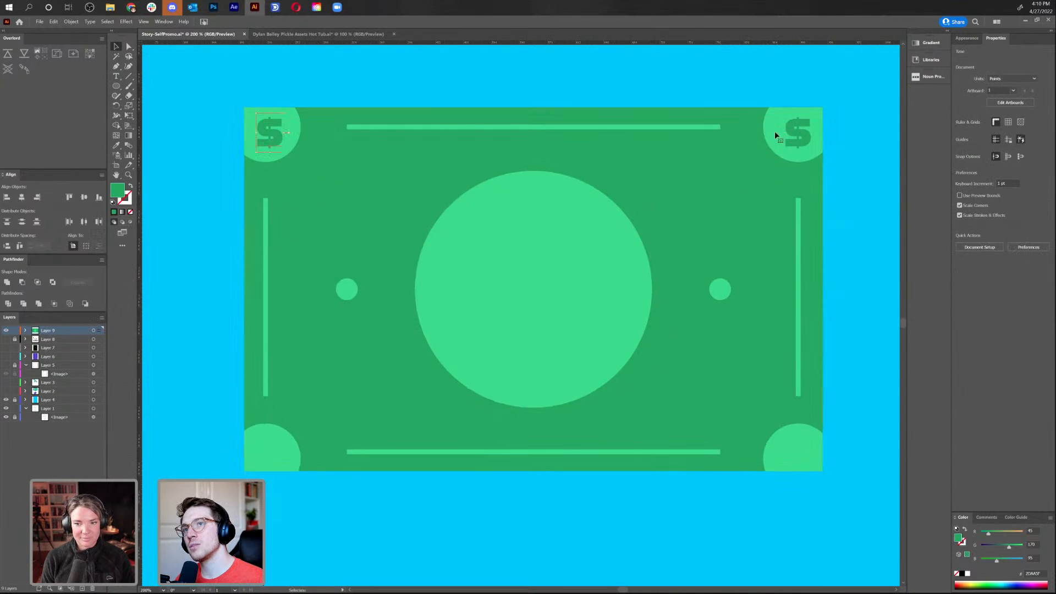
left_click(812, 134, "shift")
left_click_drag(796, 133, 807, 451)
left_click(872, 381)
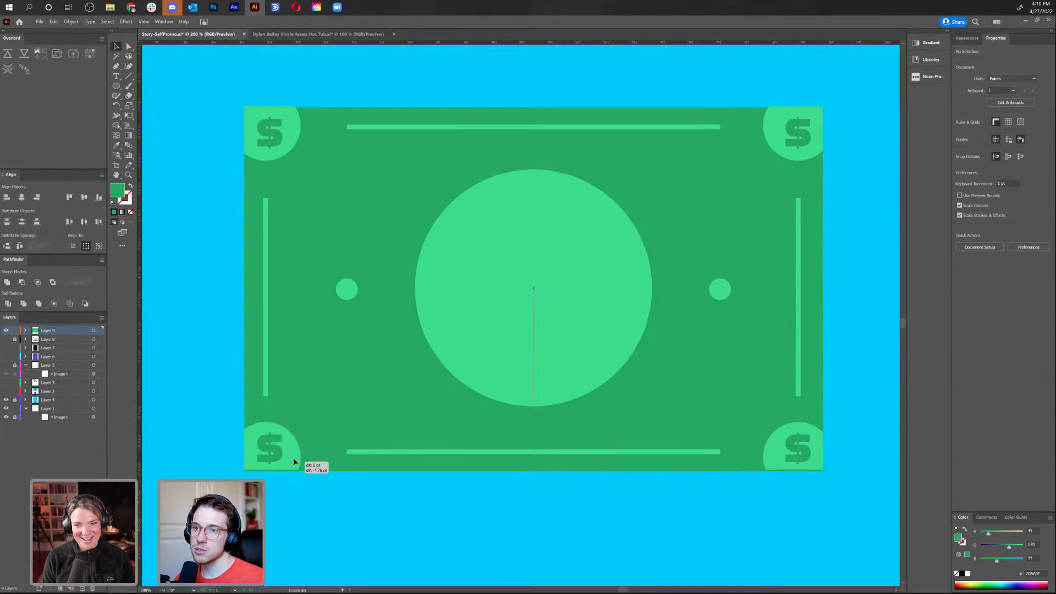
key("ctrl+z")
key("ctrl+shift+z")
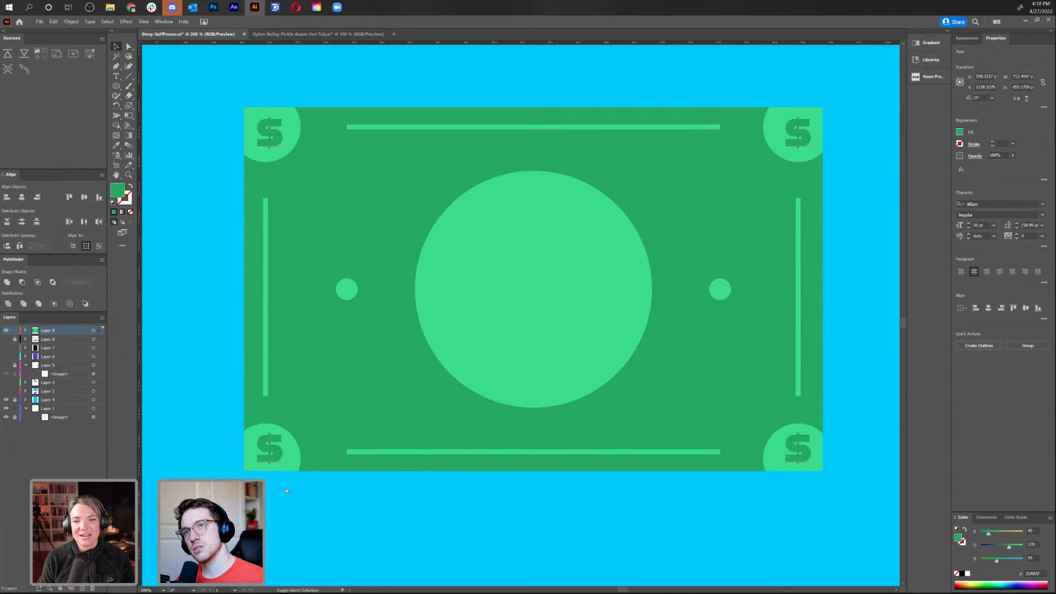
left_click(440, 535)
key("ctrl+minus")
key("ctrl+minus")
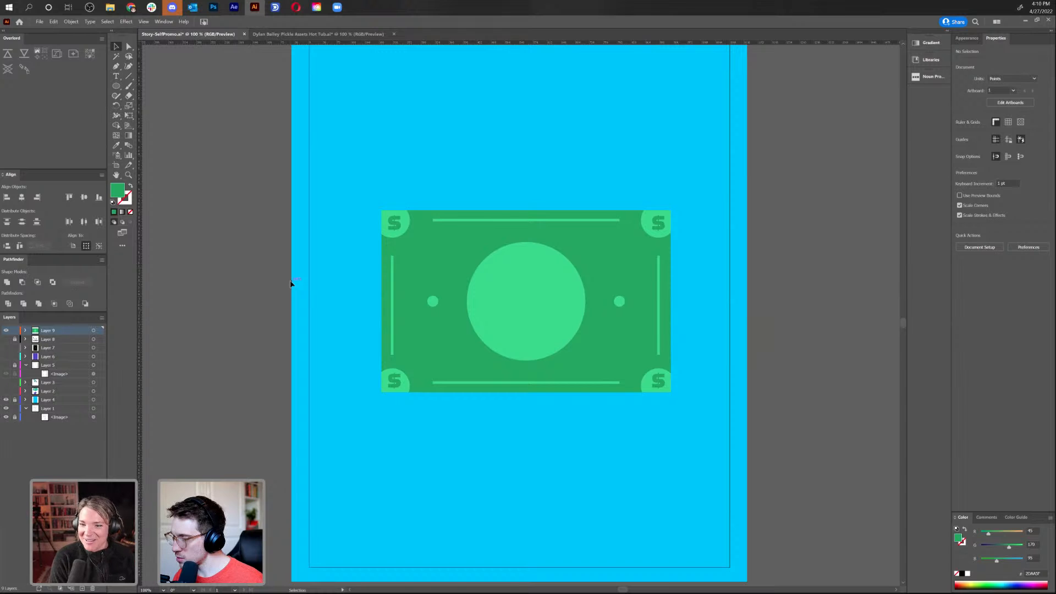
left_click(122, 78)
left_click(150, 77)
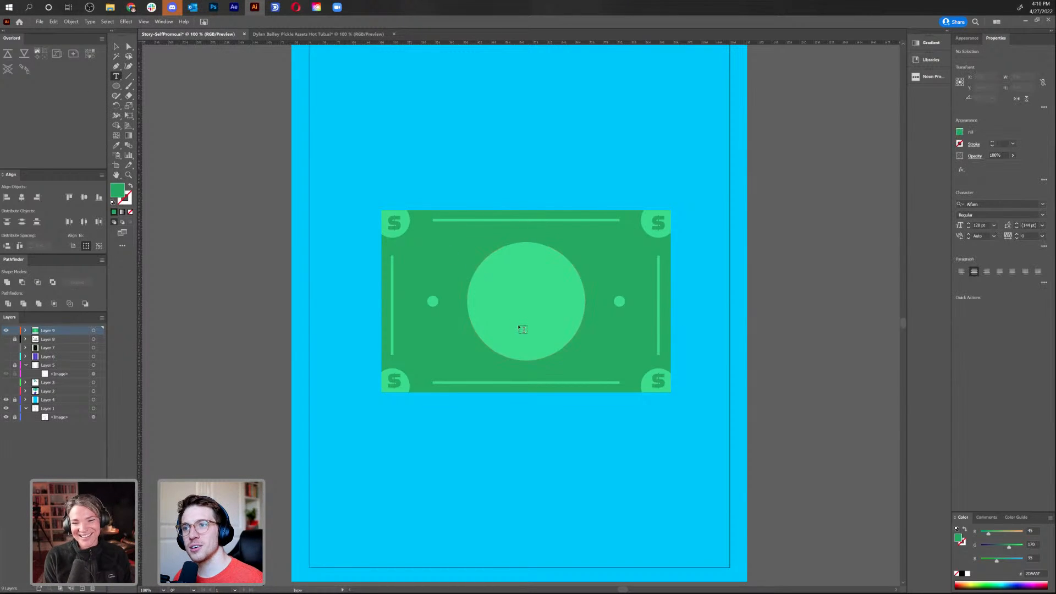
left_click(116, 48)
left_click(507, 312)
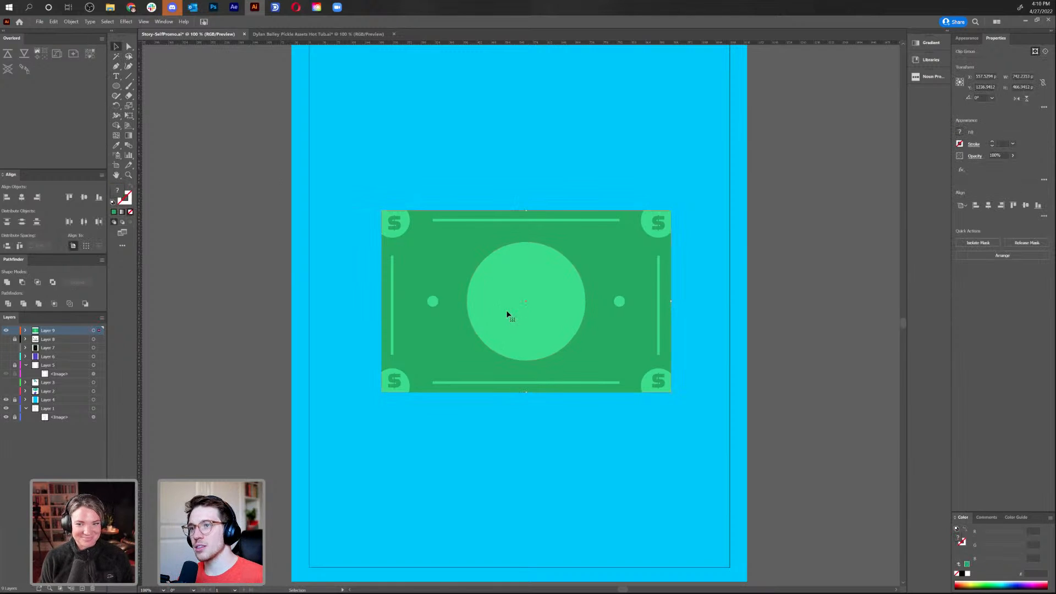
left_click(523, 423)
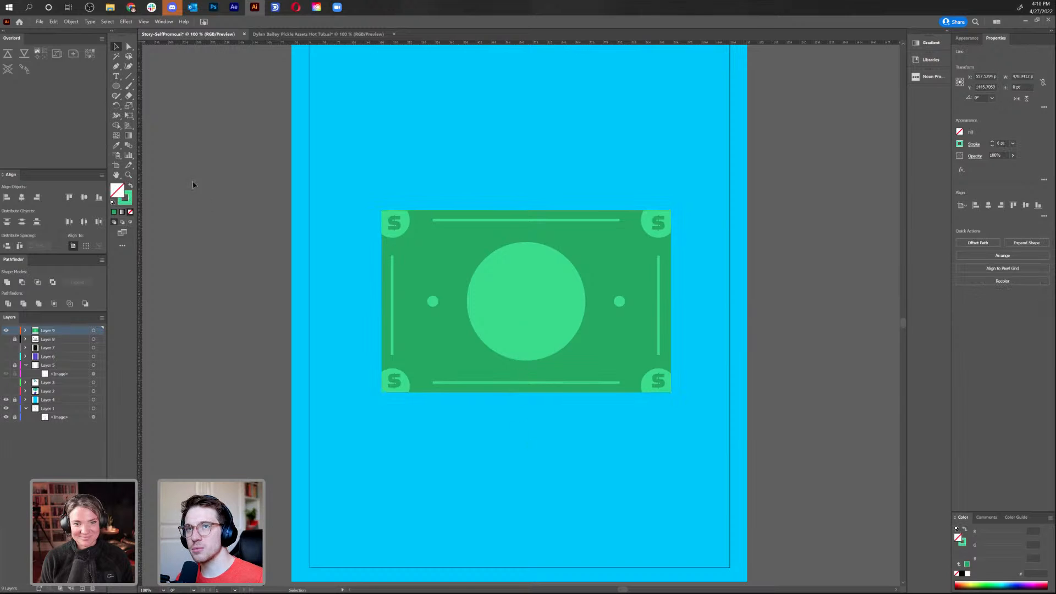
Hide Layer 9 and show Layer 3 with the avatar artwork
left_click(6, 331)
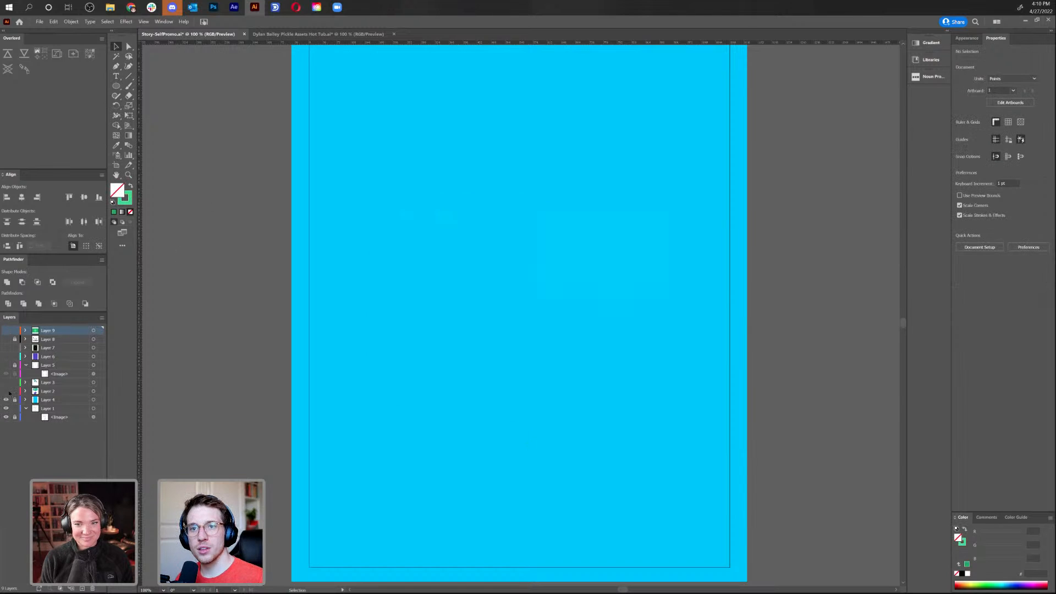
left_click(6, 391)
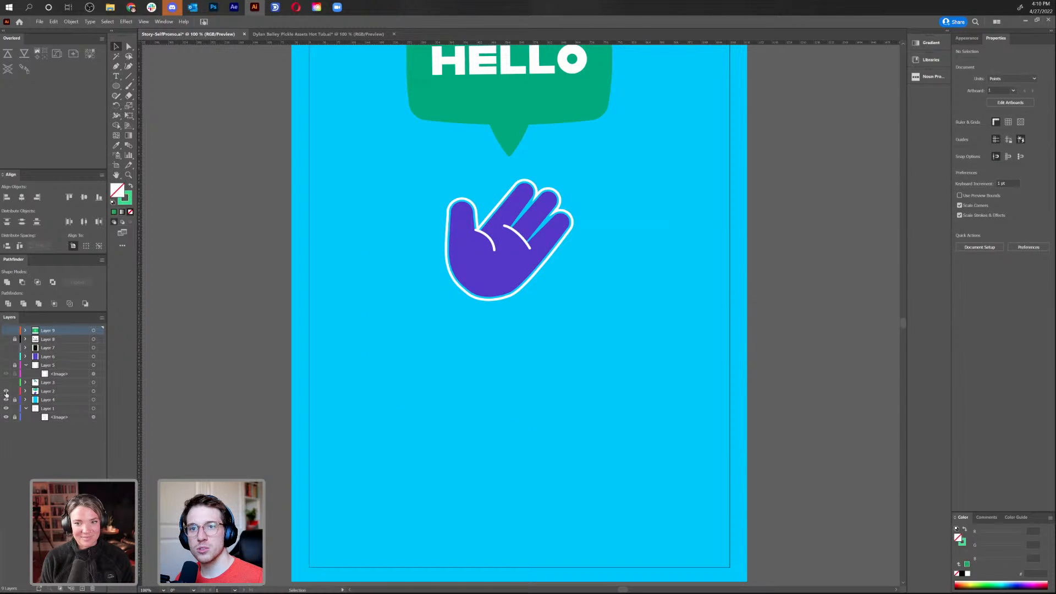
left_click(6, 391)
left_click(6, 382)
scroll(474, 266, "up", 5)
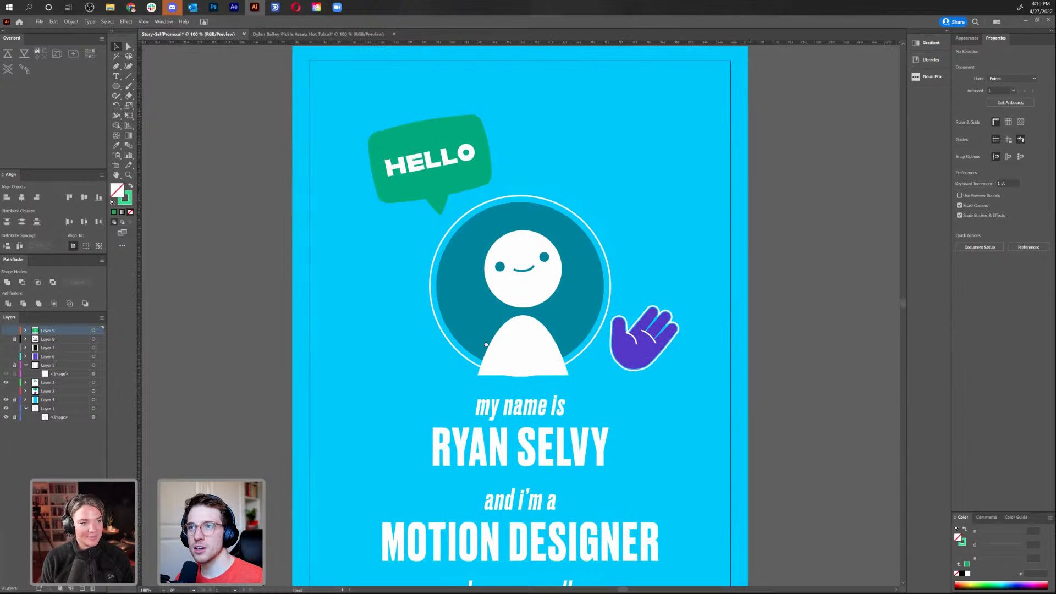
Select and copy the avatar's face, body and teal background circle, leaving out the white outer ring
left_click(503, 276)
left_click(543, 266, "shift")
left_click(532, 262)
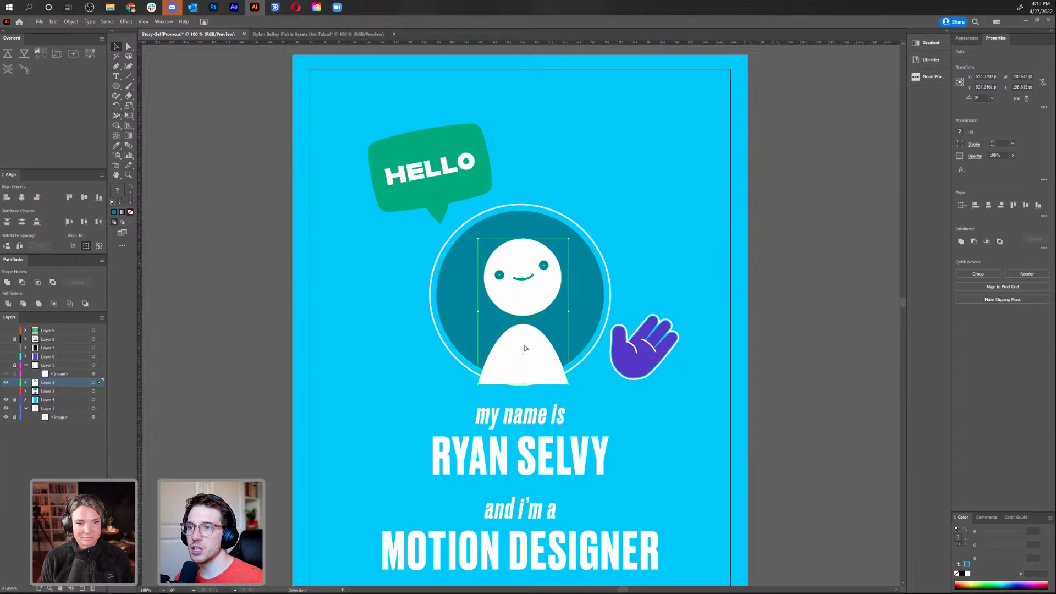
left_click(577, 311, "shift")
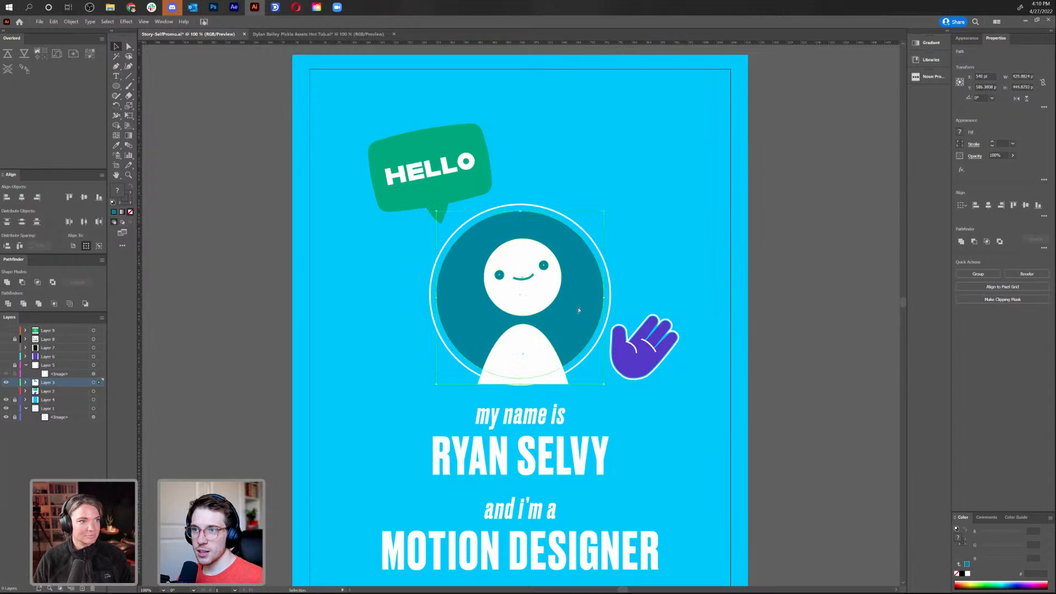
Hide Layer 3, show Layer 9, and paste the avatar into Layer 9
left_click_drag(8, 364, 7, 337)
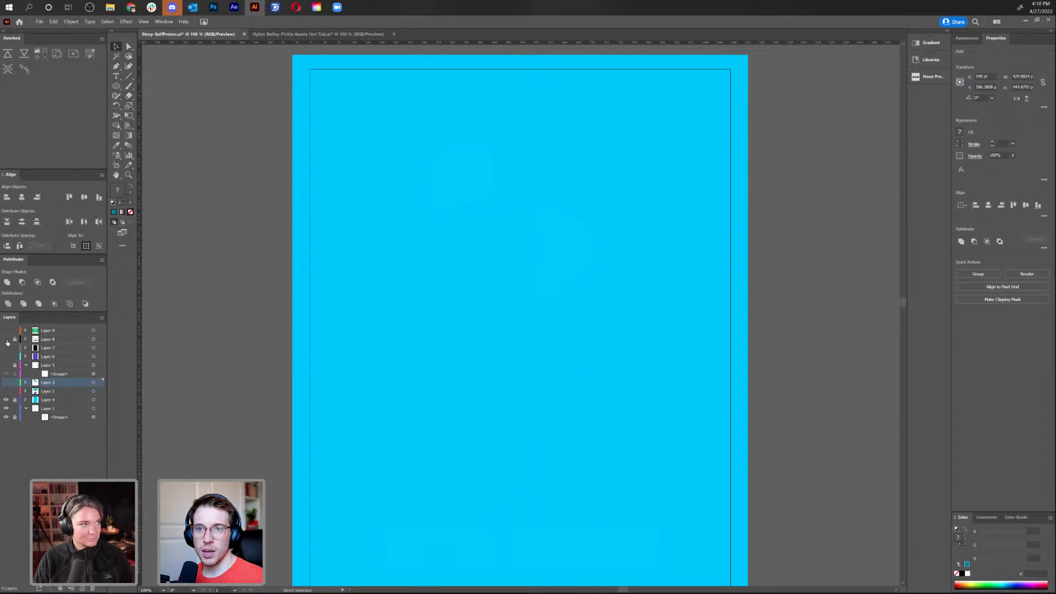
left_click(6, 330)
scroll(492, 349, "down", 5)
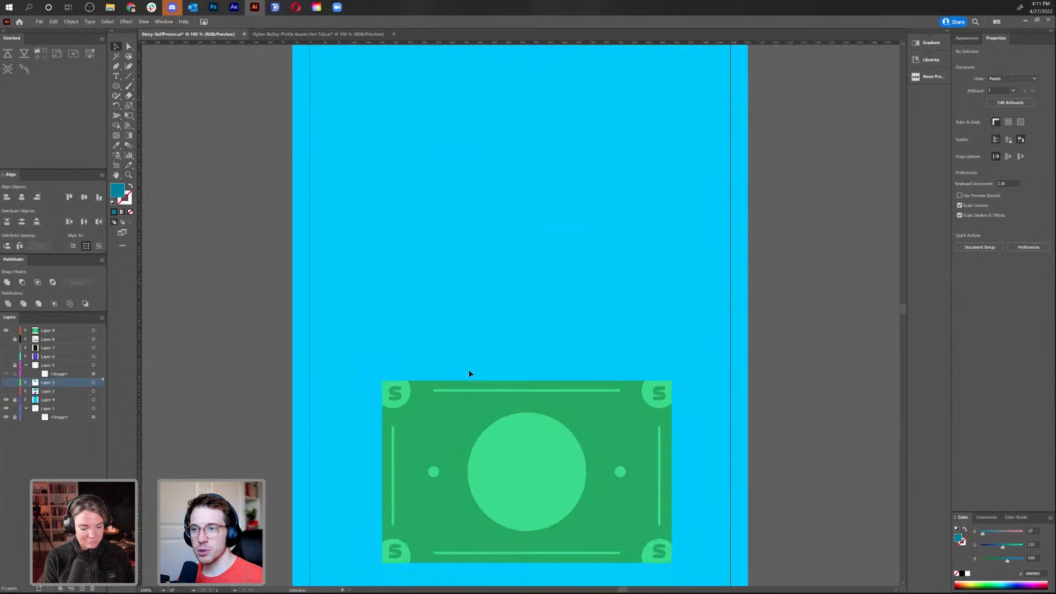
left_click(516, 397)
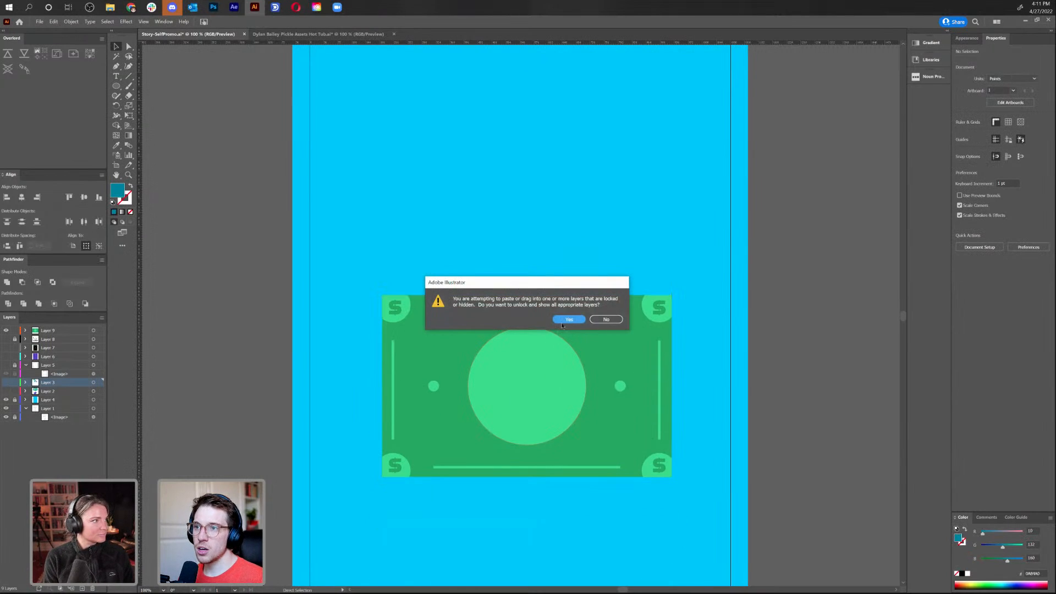
left_click(605, 320)
left_click(46, 331)
key("ctrl+v")
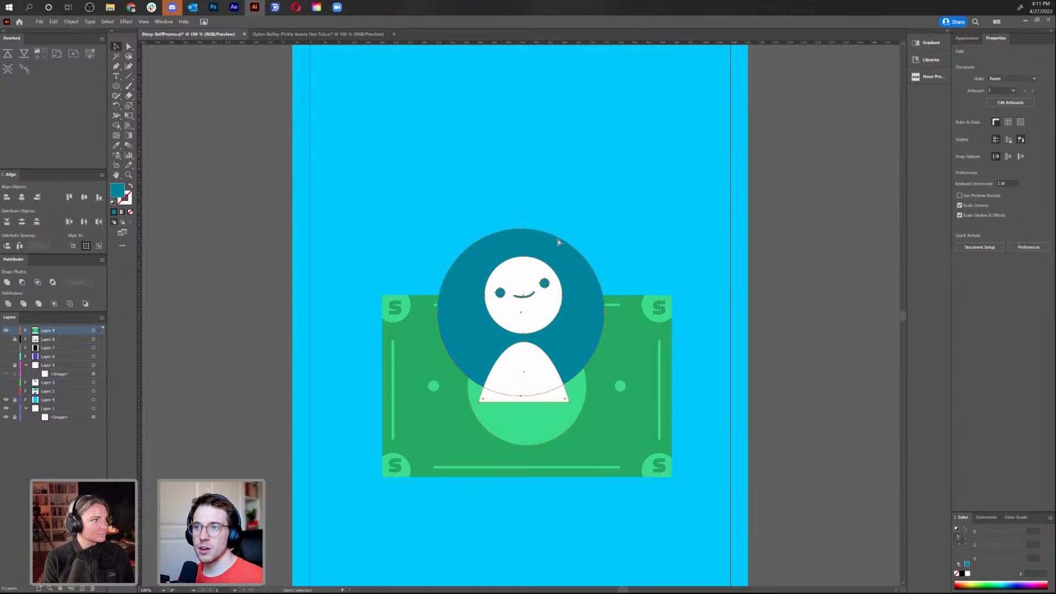
Scale the avatar down and center it in the bill's middle circle, with its teal circle about 268 pt wide
left_click_drag(592, 314, 593, 410)
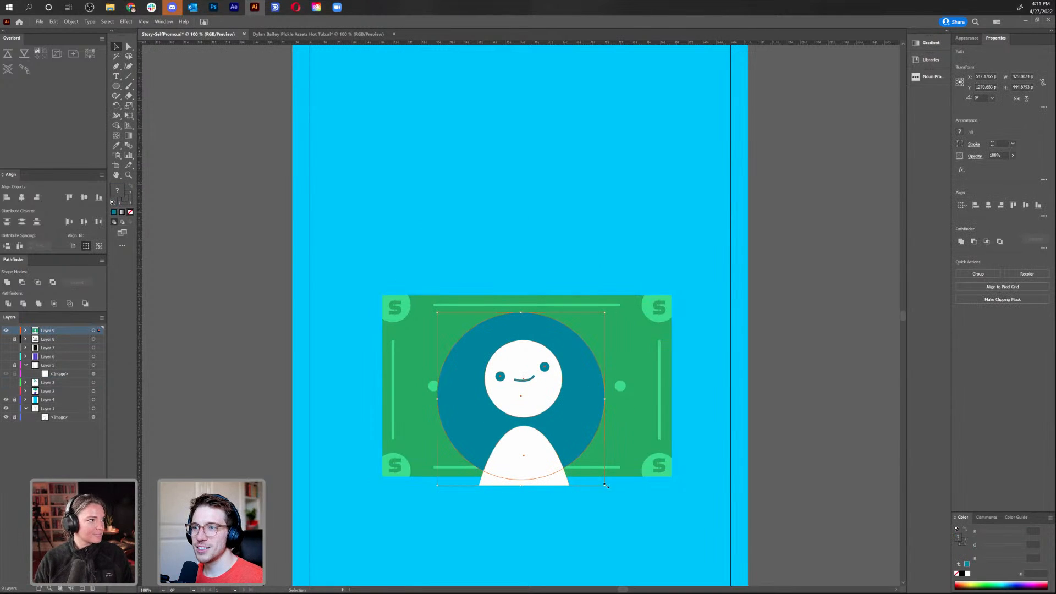
left_click_drag(605, 490, 555, 452)
left_click_drag(551, 402, 556, 390)
Group the avatar's head, facial features and body on the bill, excluding the teal circle
left_click(528, 424)
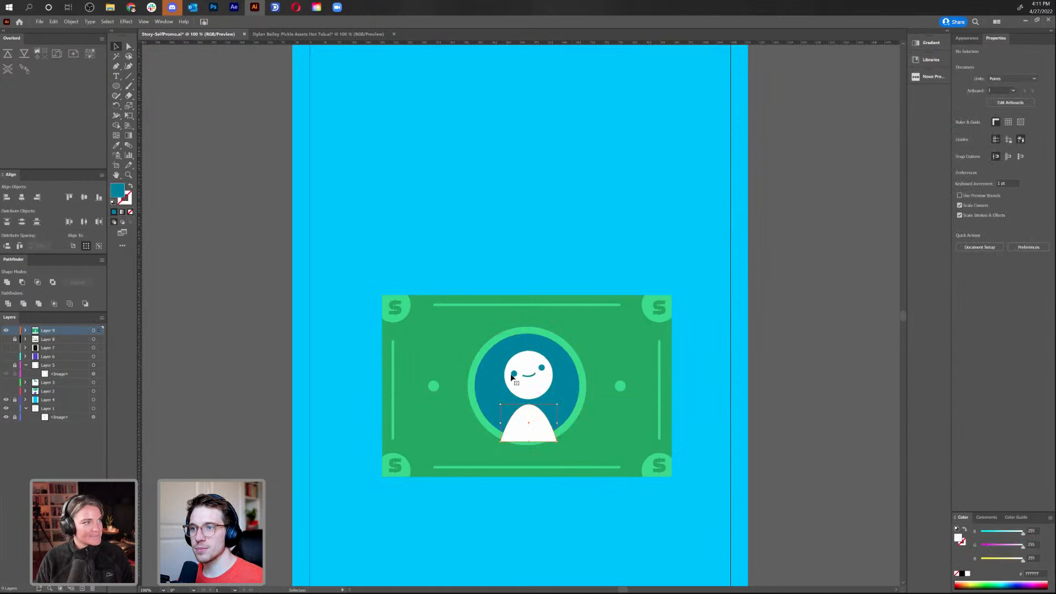
mouse_move(535, 372)
left_mouse_down()
mouse_move(530, 354)
mouse_move(530, 365)
left_mouse_up()
right_click(530, 391)
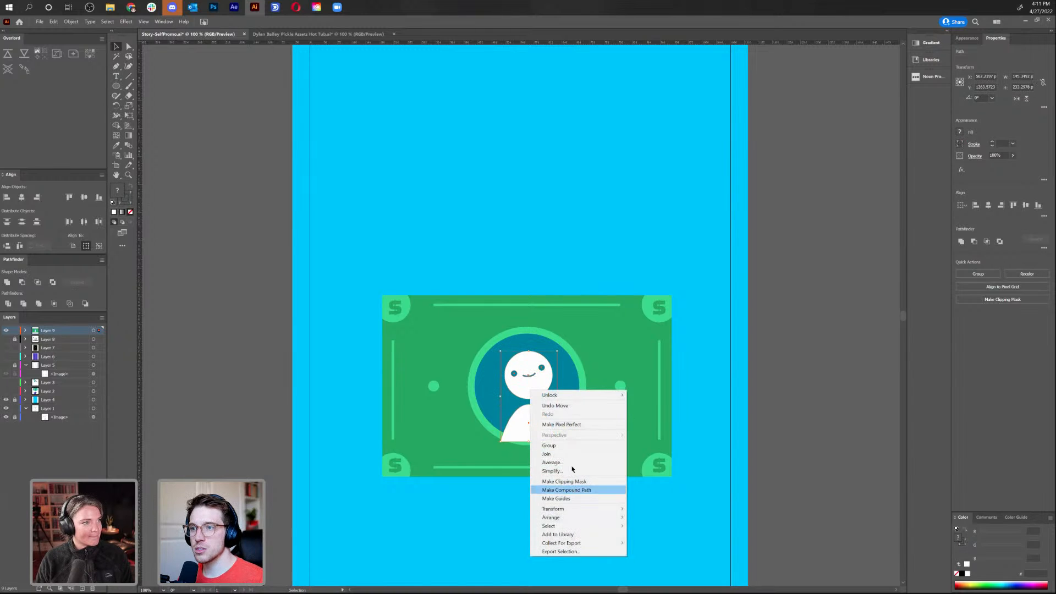
left_click(568, 449)
Bring the teal circle in front of the grouped avatar figure
key("a")
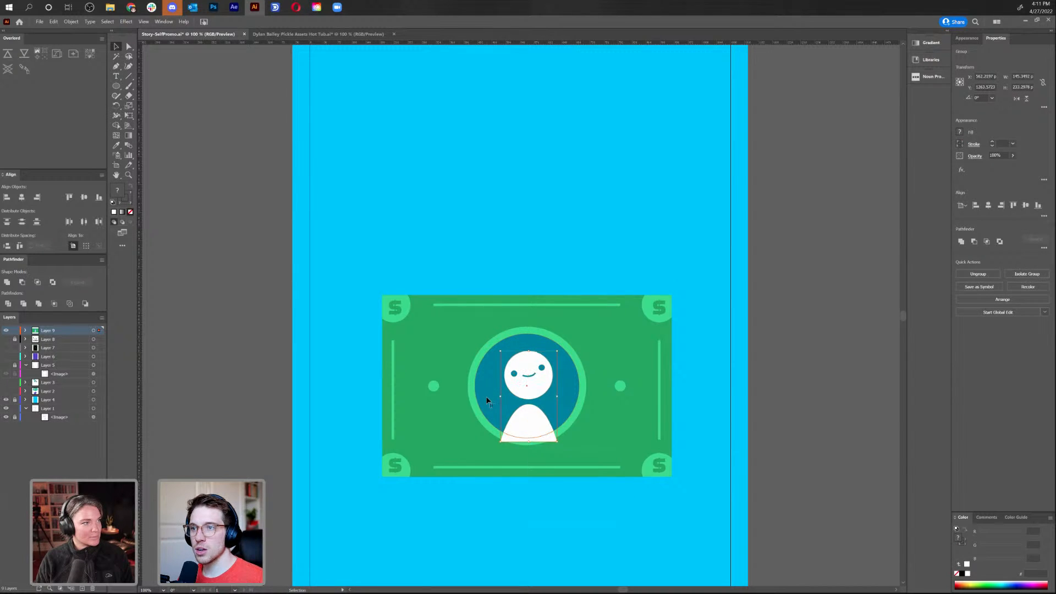
left_click(486, 396)
key("ctrl+shift+bracketright")
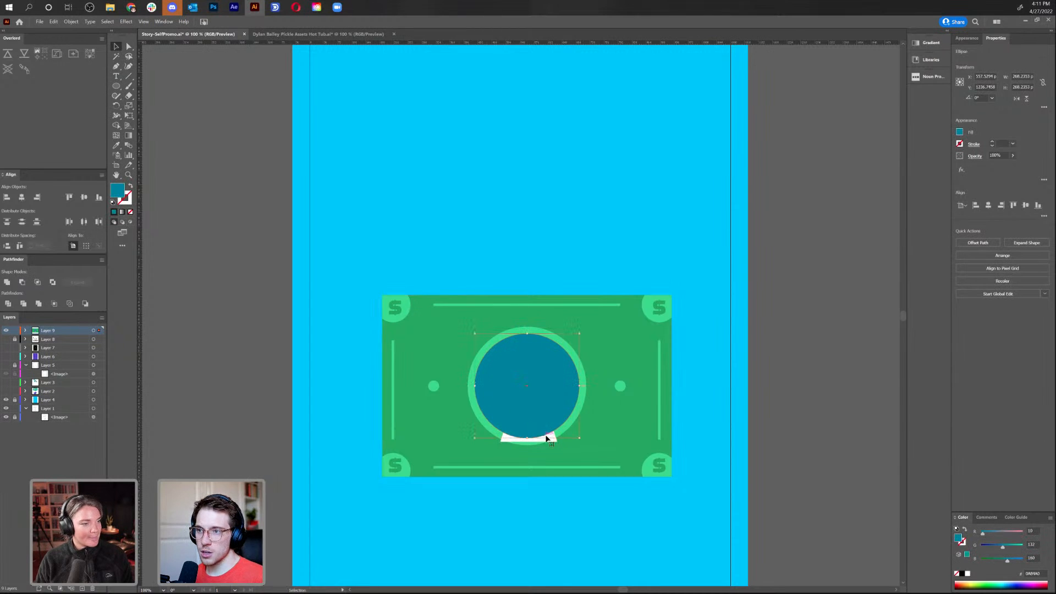
Mask the grouped avatar figure on the bill with the teal circle using a clipping mask
left_click(547, 437, "shift")
right_click(553, 418)
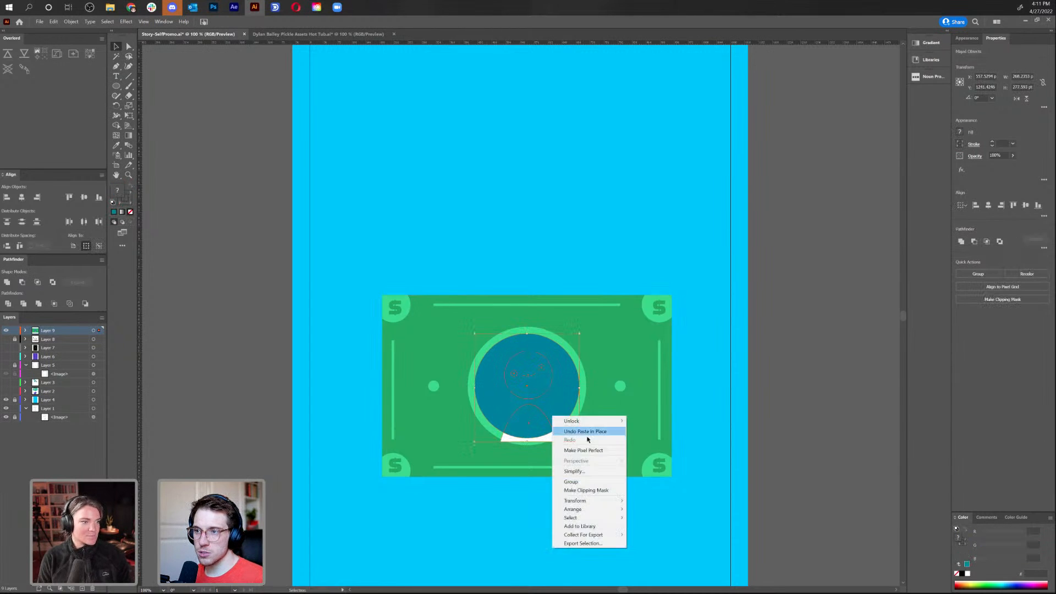
left_click(596, 490)
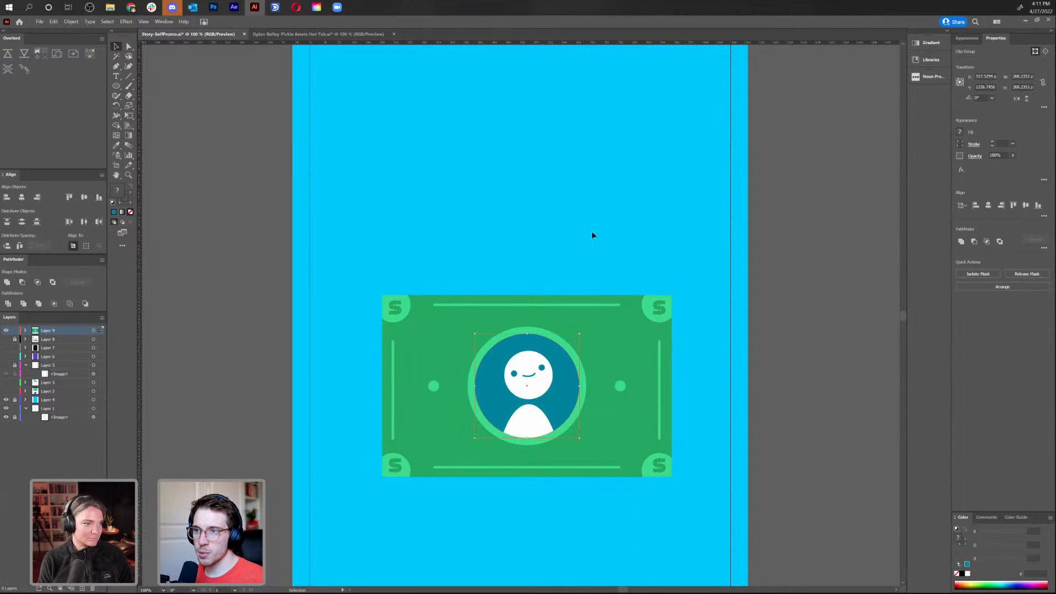
left_click(609, 252)
scroll(628, 258, "down", 5)
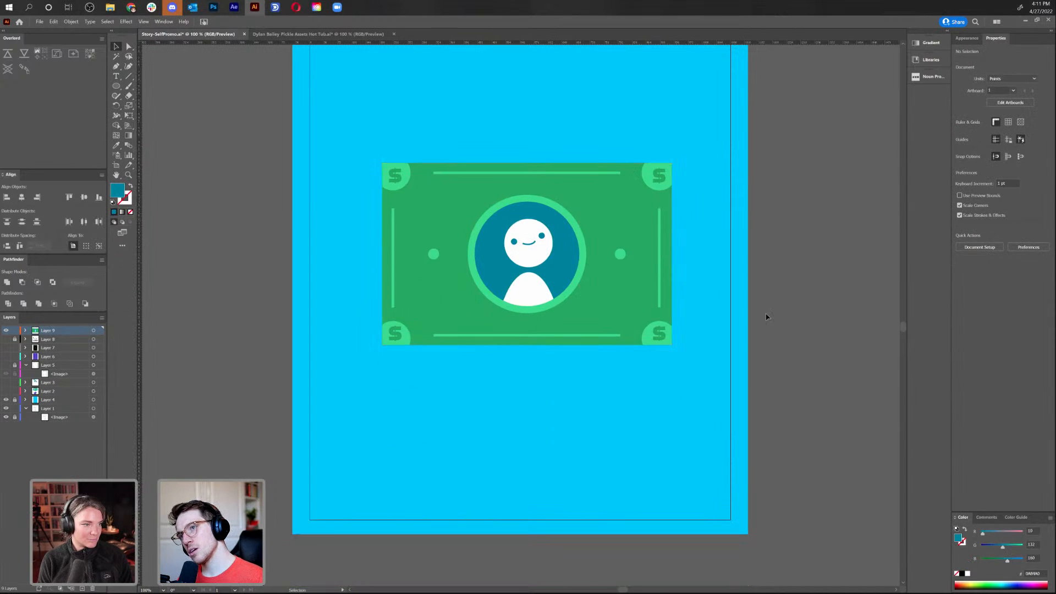
left_click(478, 253)
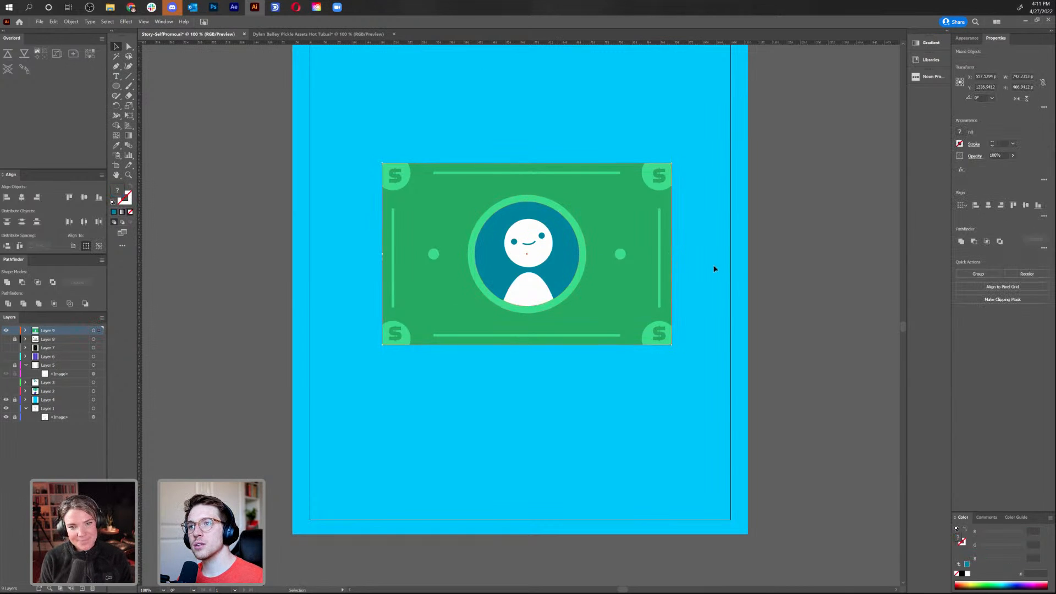
left_click(486, 386)
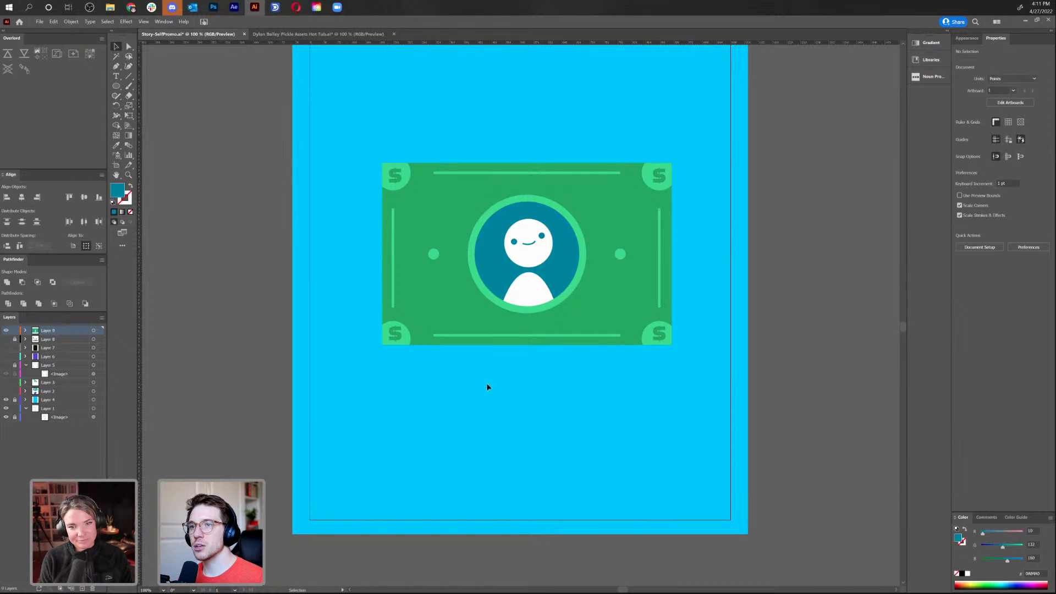
Set the fill of the dollar sign in the bill's bottom-left corner to white (FFFFFF)
double_click(393, 333)
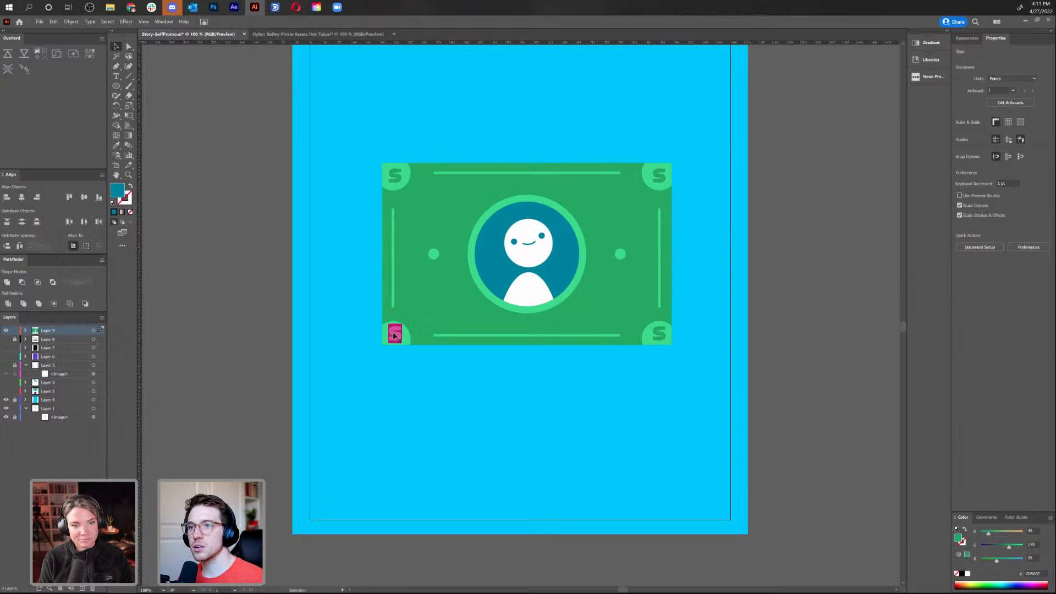
double_click(120, 193)
left_click_drag(449, 259, 408, 243)
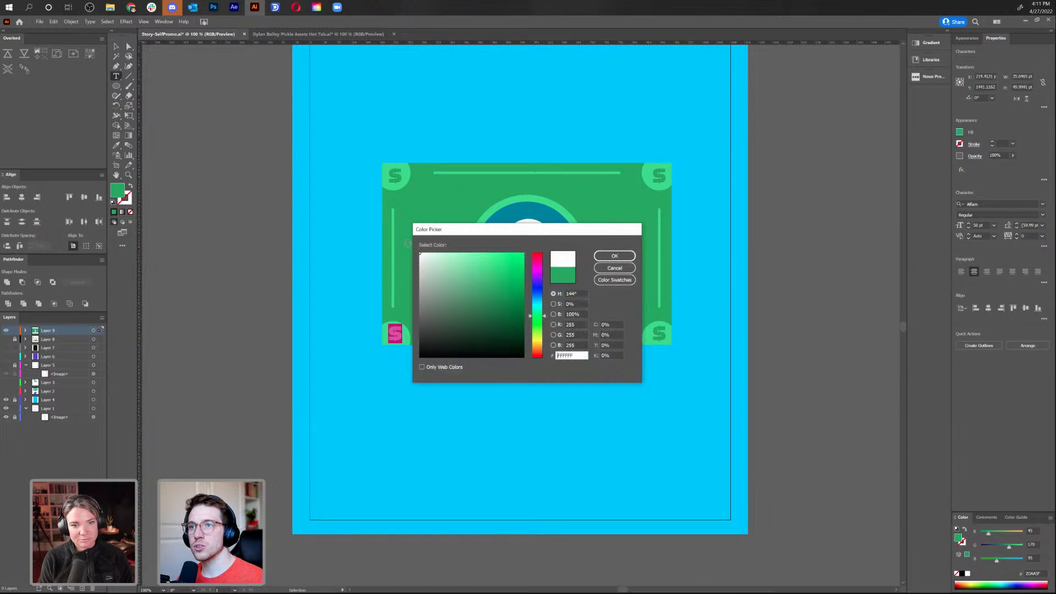
left_click(633, 256)
Set the fill of the dollar sign in the bill's top-right corner to white (FFFFFF)
double_click(659, 176)
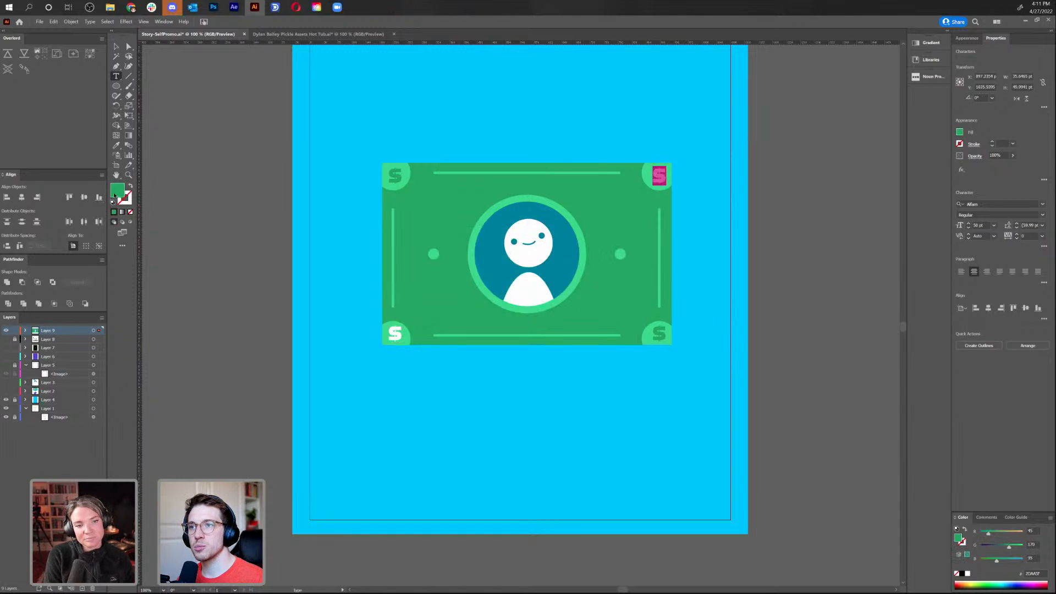
double_click(119, 192)
type("ffffff")
left_click(614, 256)
key("Escape")
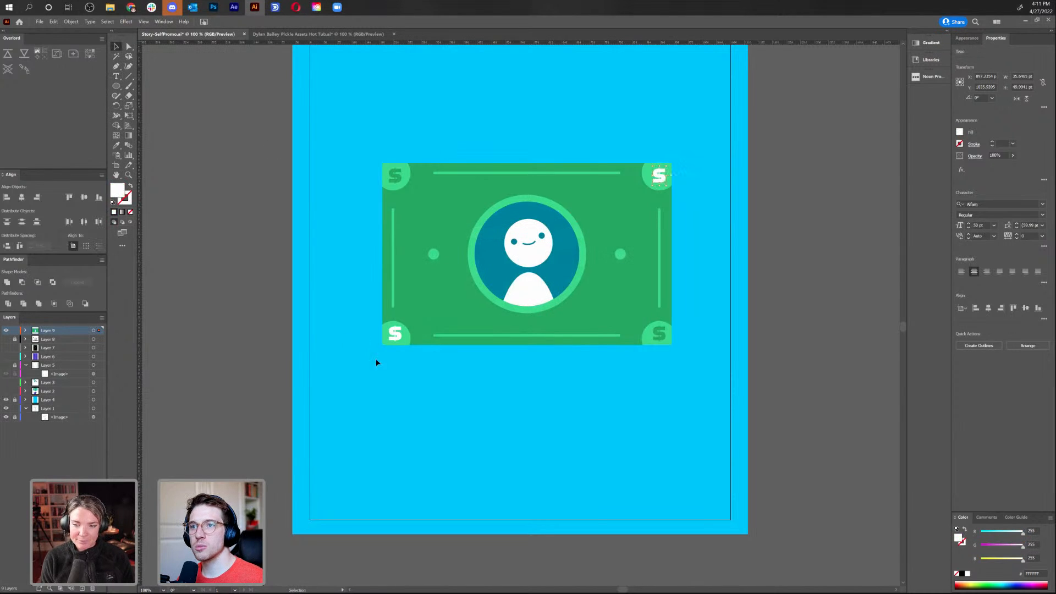
Enlarge the light green circle in the bill's bottom-left corner to about 102 pt wide inside its clip group
double_click(407, 344)
left_click(406, 342)
left_click_drag(410, 321, 416, 316)
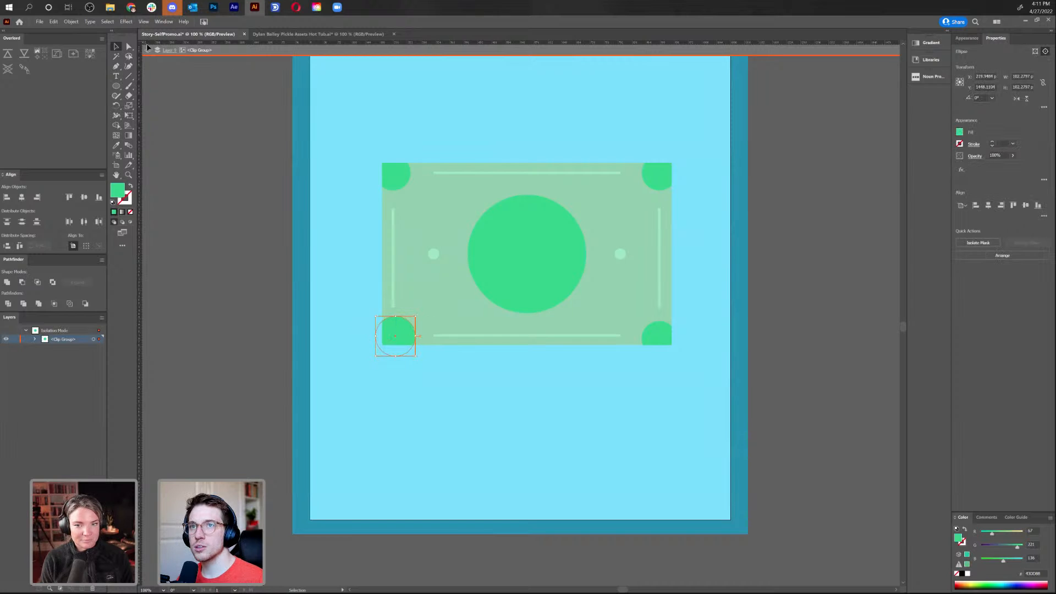
left_click(147, 48)
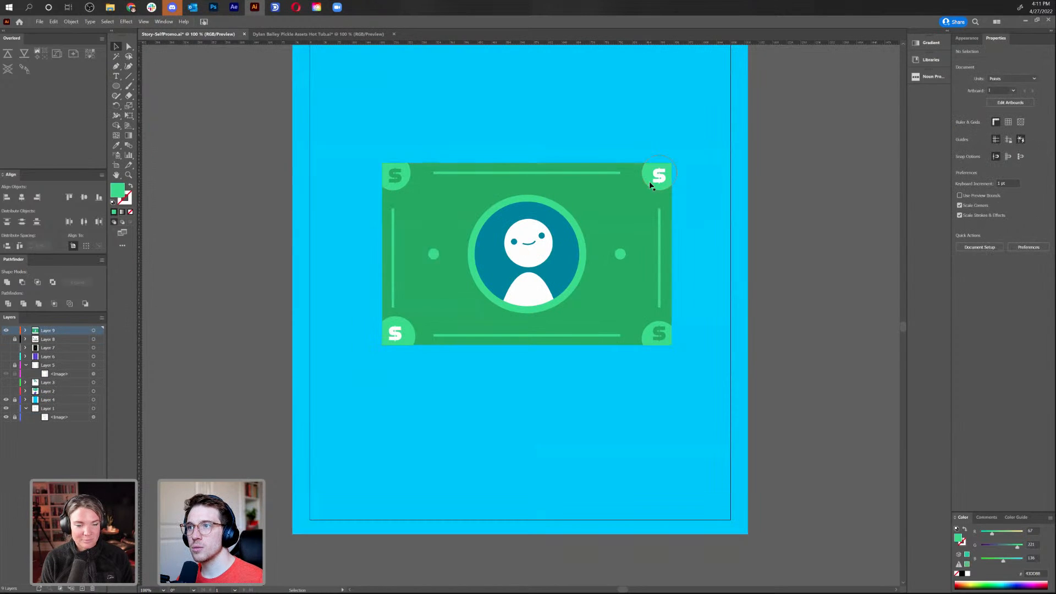
Enlarge the light green circle in the bill's top-right corner to about 96 pt wide inside its clip group
double_click(651, 186)
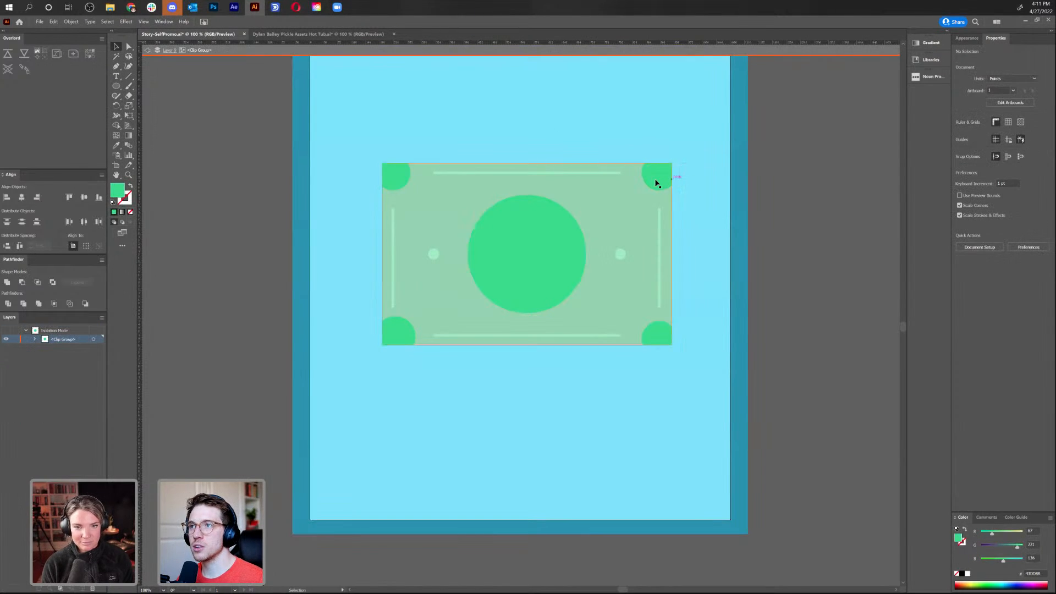
left_click(652, 181)
left_click_drag(641, 190, 640, 198)
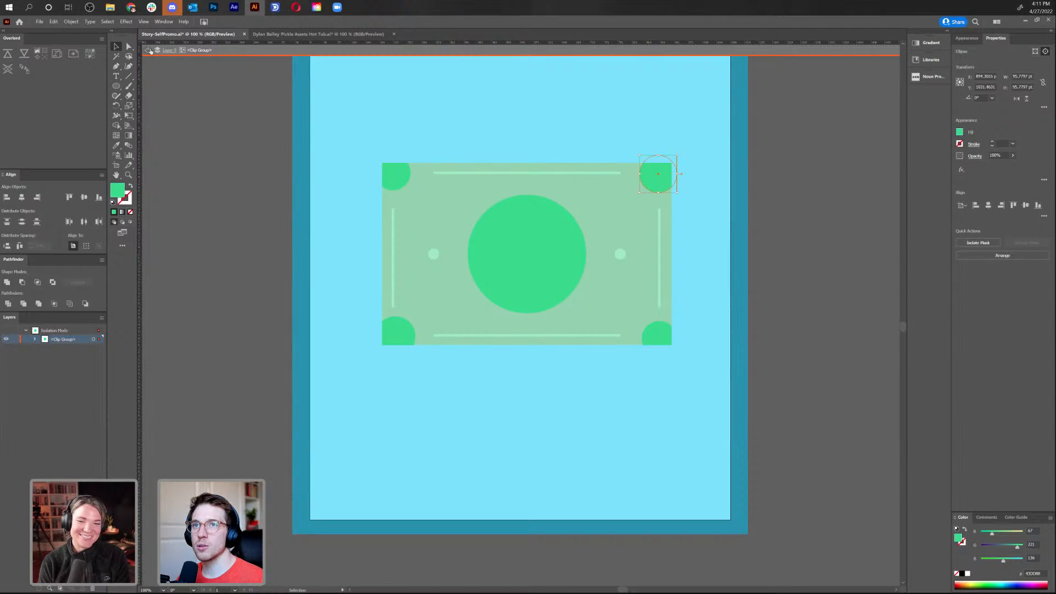
left_click(149, 50)
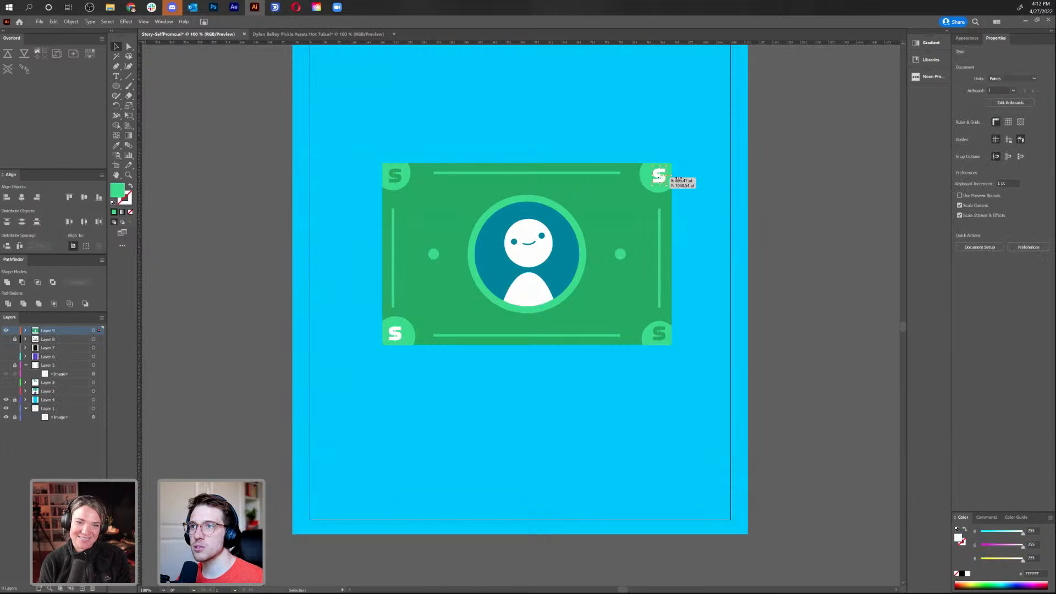
Shift the top-right dollar sign slightly left and move its light green circle about 4 pt down
left_click(678, 180)
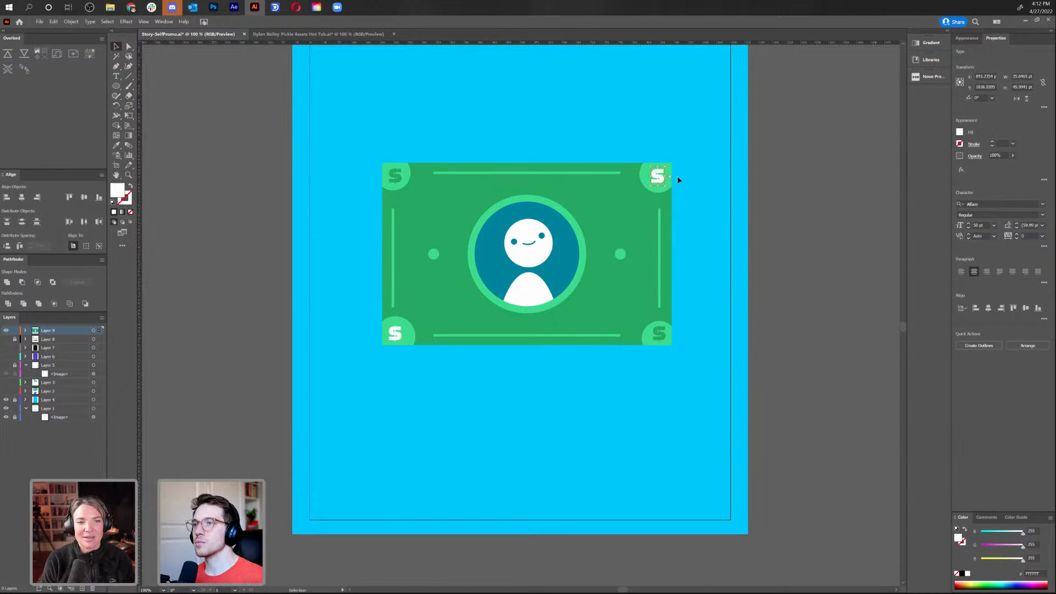
double_click(645, 180)
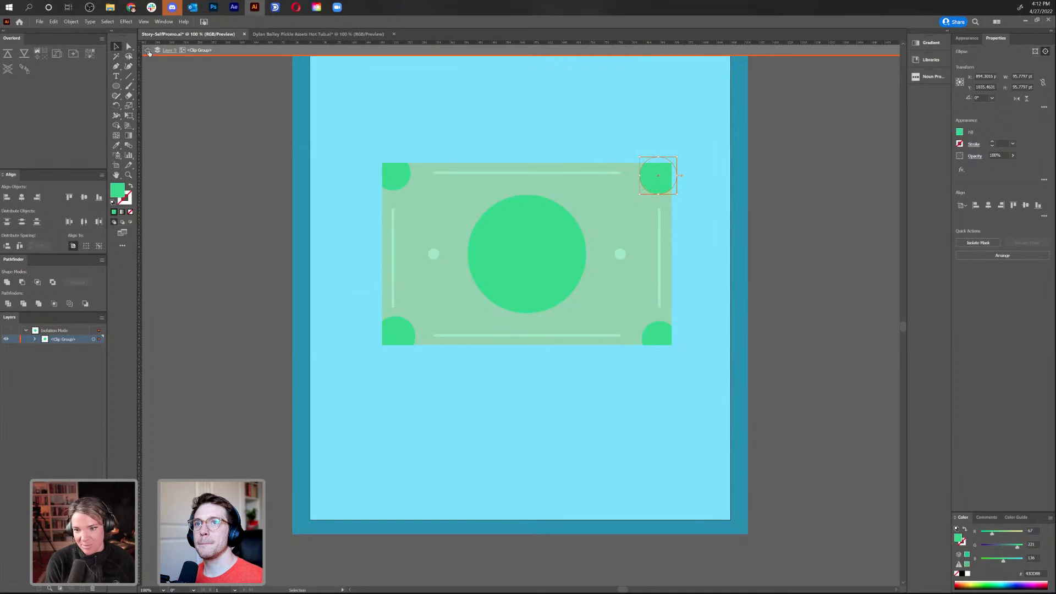
left_click(148, 51)
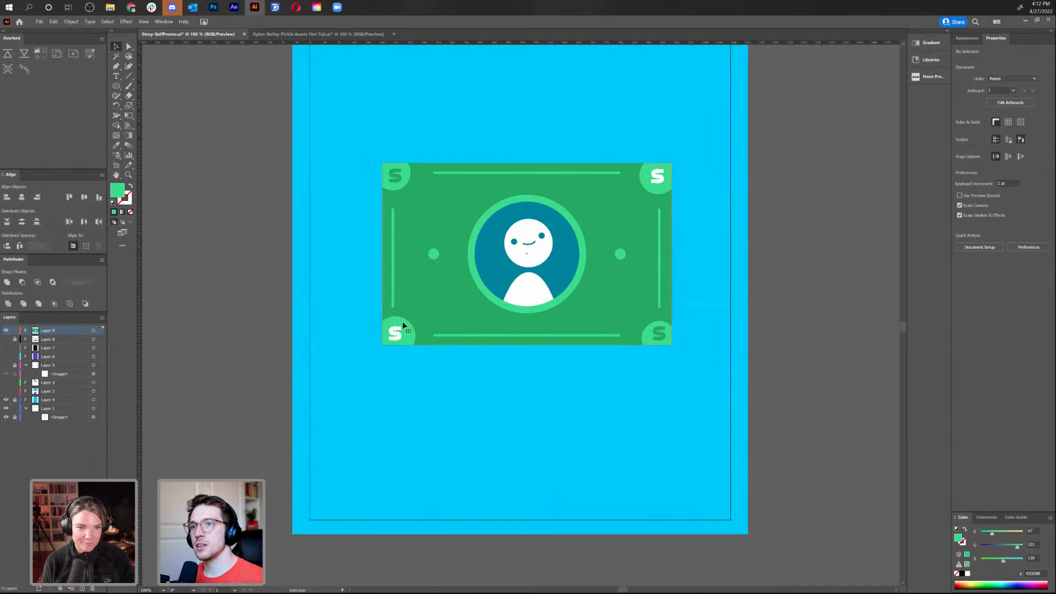
Nudge the bottom-left corner circle 1 pt right and 4 pt up inside the bill's clip group
double_click(403, 325)
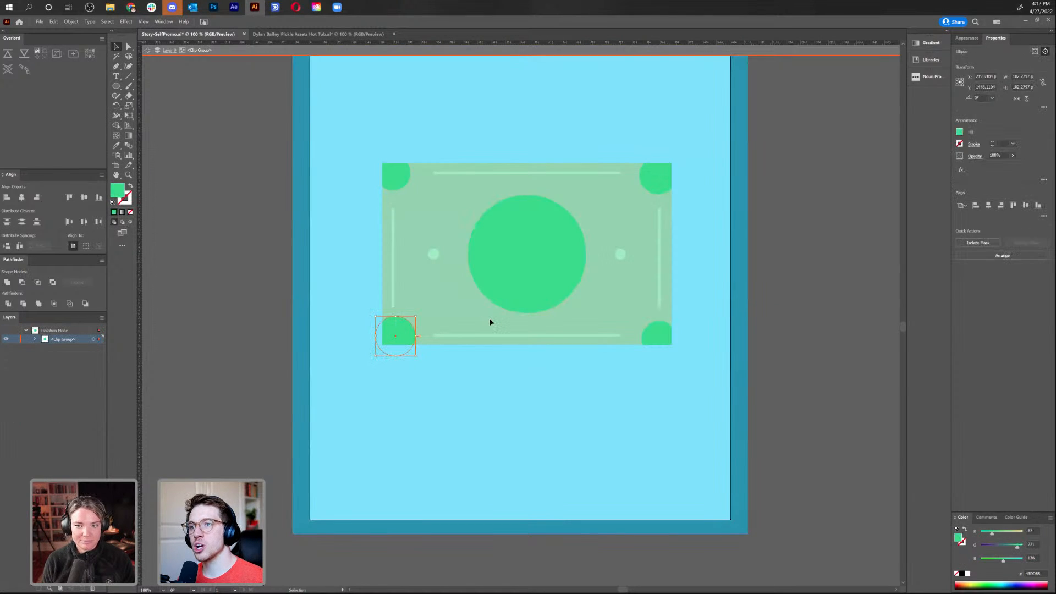
key("Right")
key("Up")
key("Up")
key("Up")
key("Up")
left_click(471, 418)
left_click(148, 50)
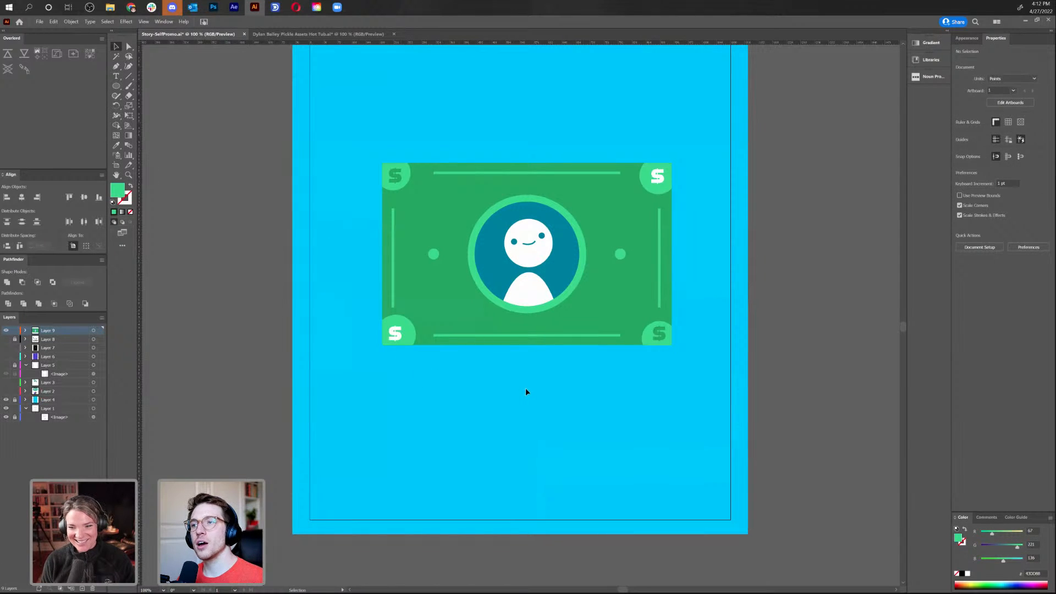
Move the bottom-left dollar sign slightly up and right to center it in the visible part of its circle
left_click_drag(396, 343, 396, 339)
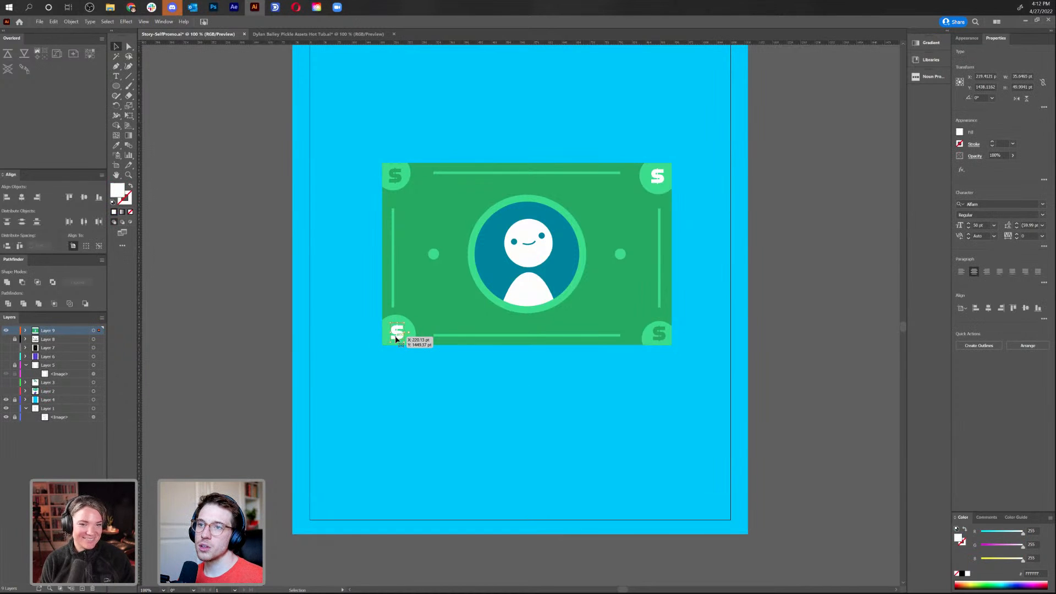
left_click_drag(396, 340, 396, 339)
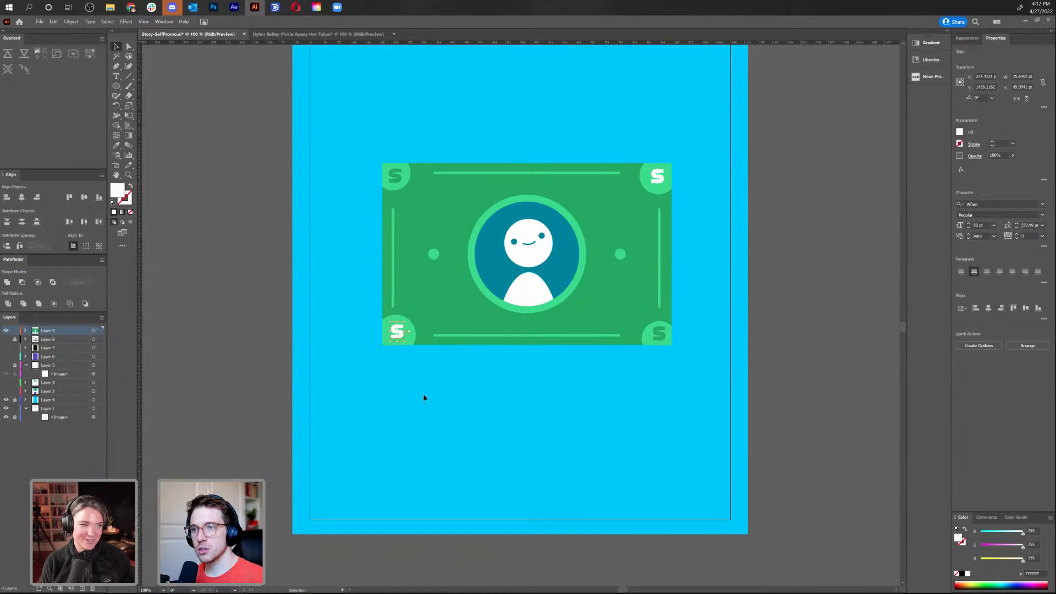
left_click(554, 513)
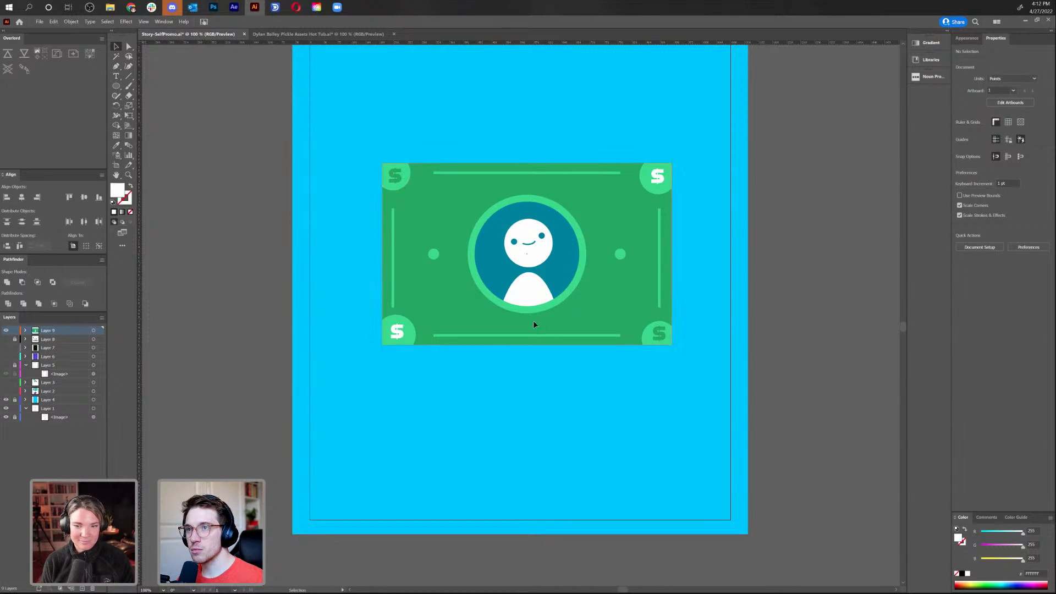
Delete the light green circle and the dollar sign in the bill's bottom-right corner
left_click(646, 339)
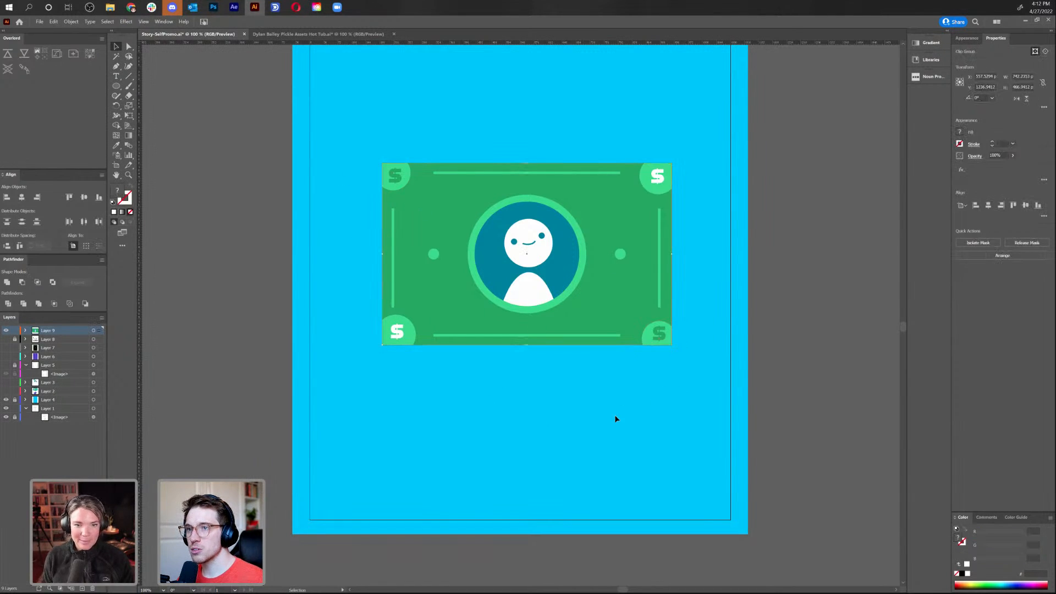
left_click(616, 417)
double_click(651, 337)
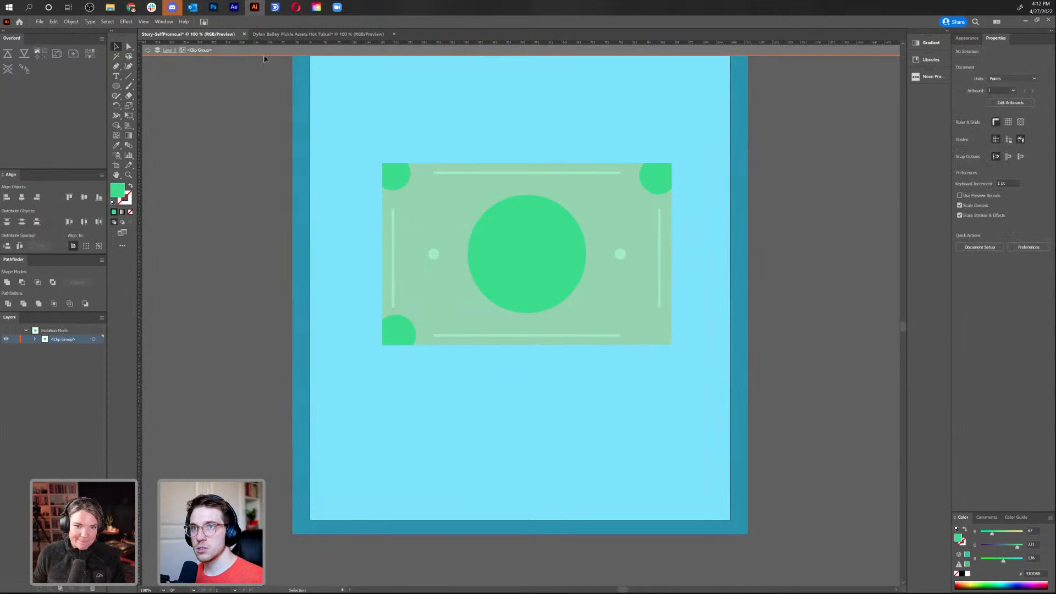
left_click(147, 50)
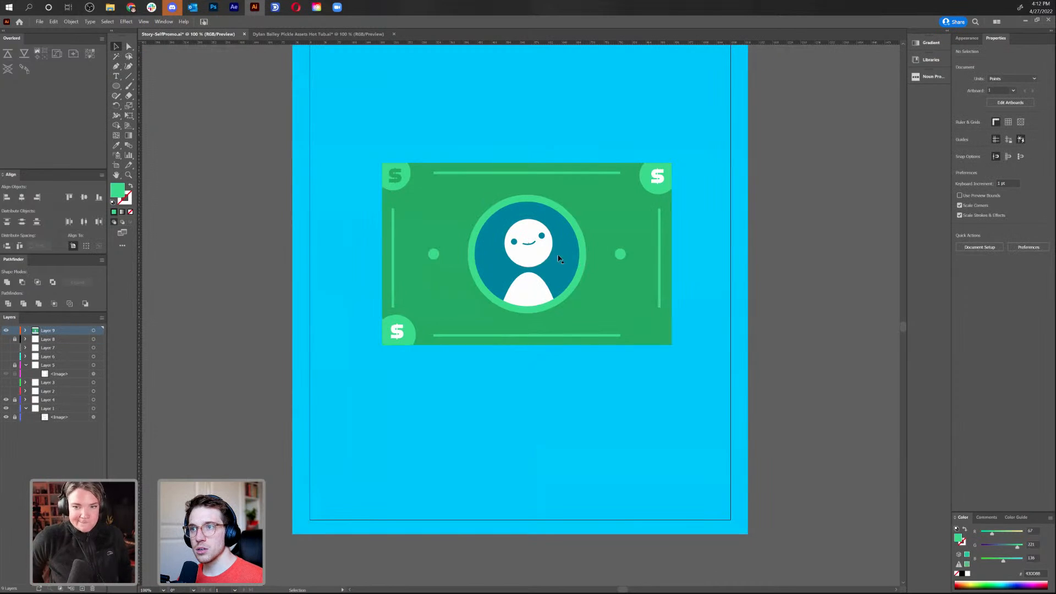
left_click(659, 339)
Delete the dollar sign and the light green circle in the bill's top-left corner
left_click(376, 189)
left_click(394, 181)
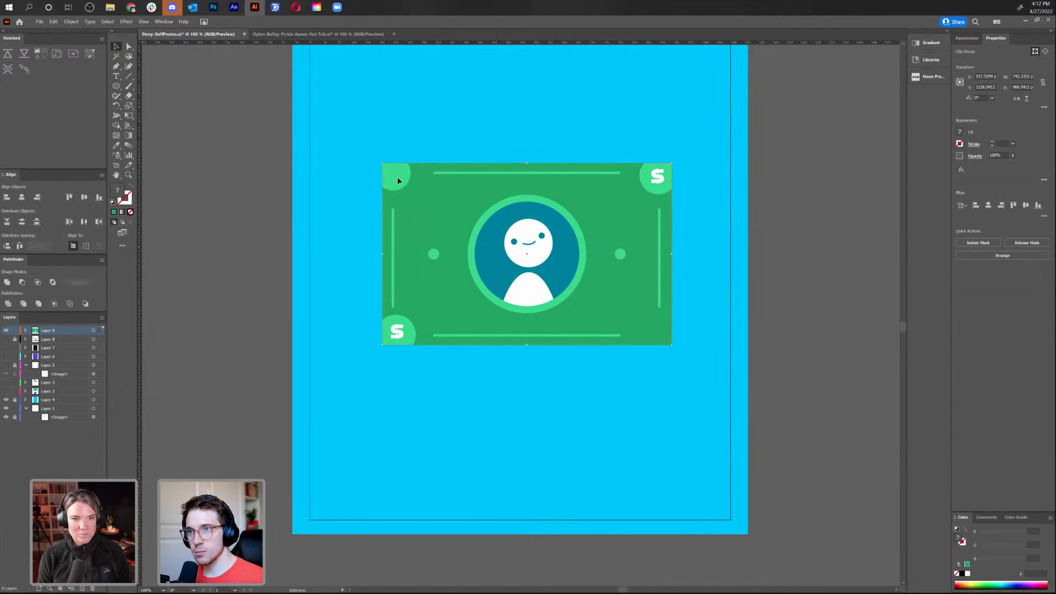
double_click(397, 180)
left_click(397, 180)
key("Delete")
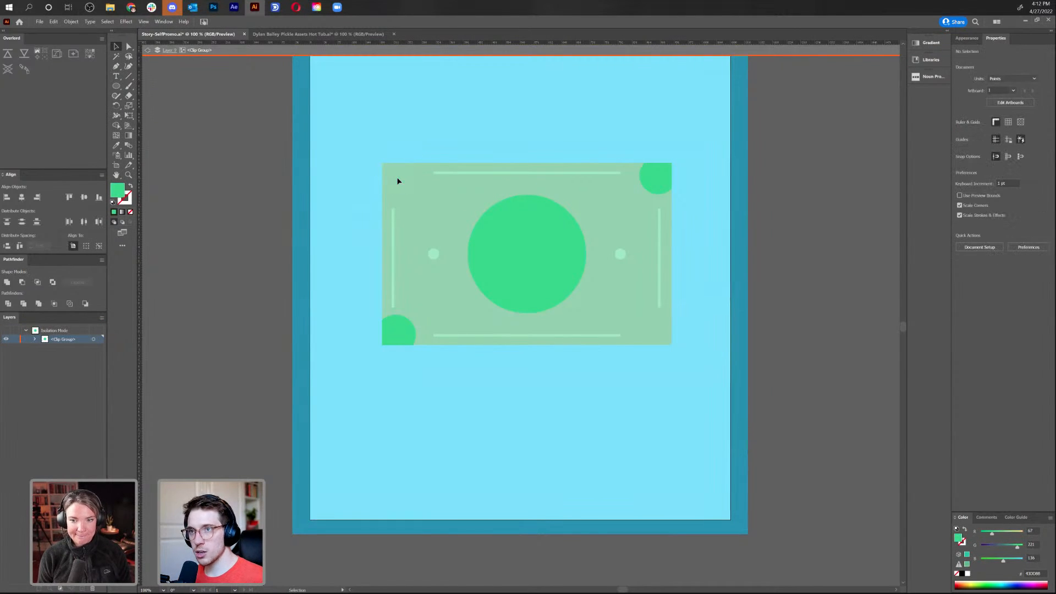
left_click(146, 50)
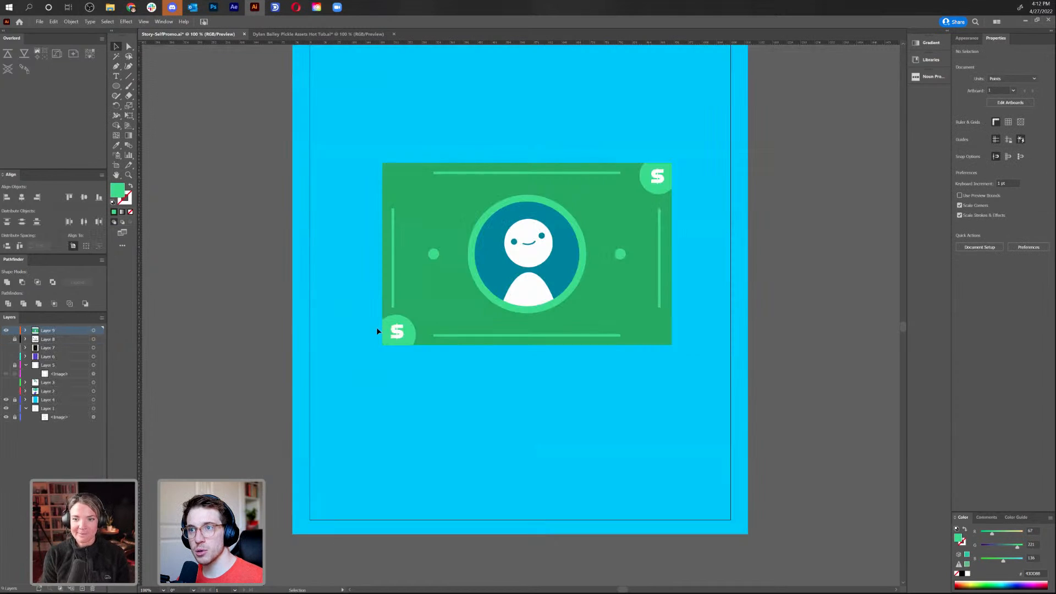
Duplicate the bottom-left corner circle into the bill's top-left corner within the clip group
double_click(410, 335)
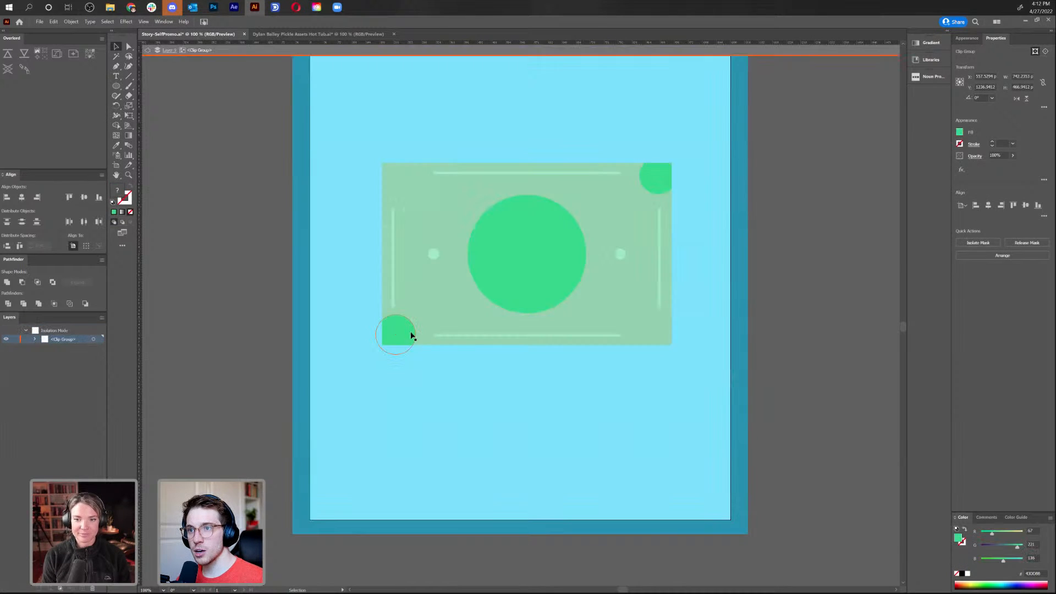
left_click(412, 336)
left_click_drag(414, 343, 392, 185)
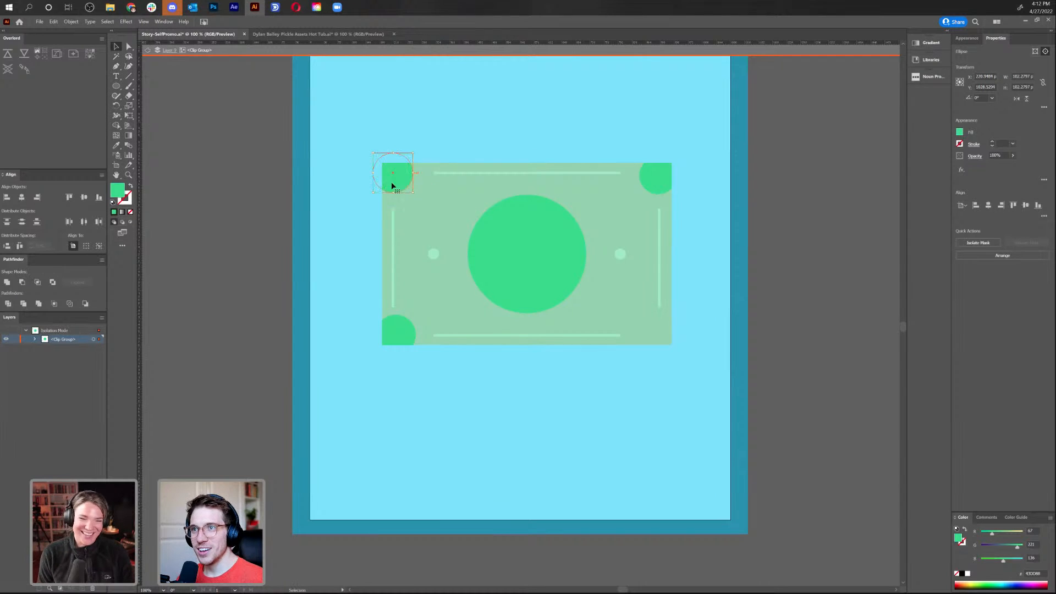
left_click(147, 51)
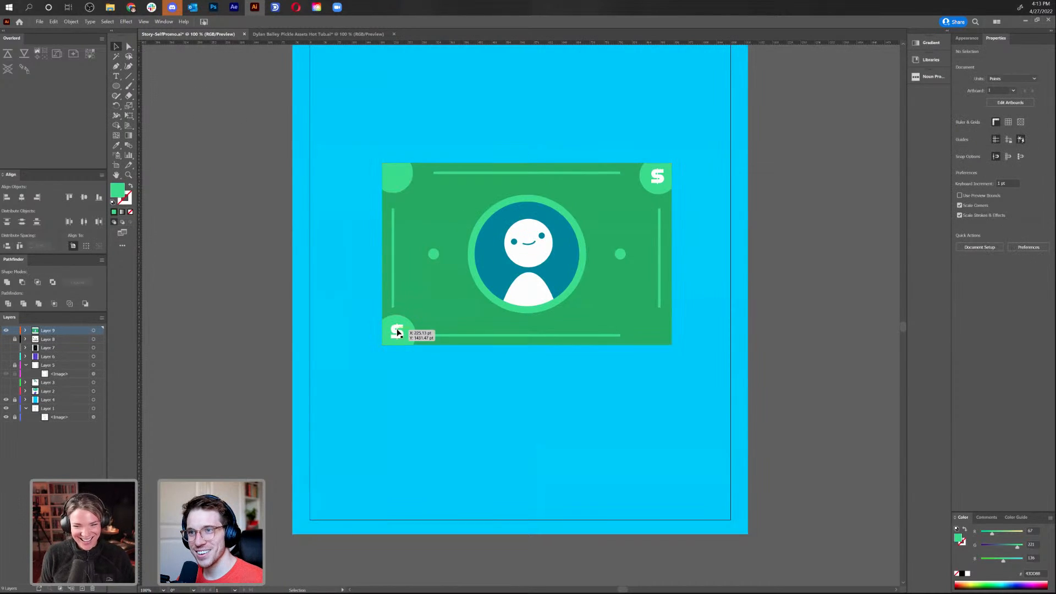
Copy the white bottom-left dollar sign onto the top-left circle and recolor it with the bill's dark green
left_click_drag(397, 332, 399, 173)
key("i")
left_click(447, 192)
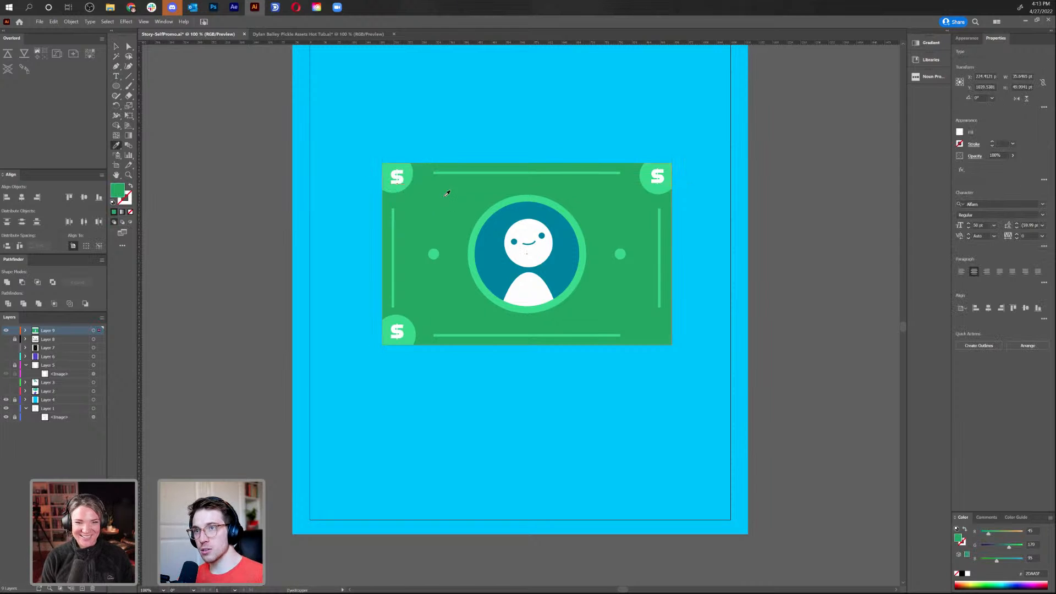
left_click(118, 46)
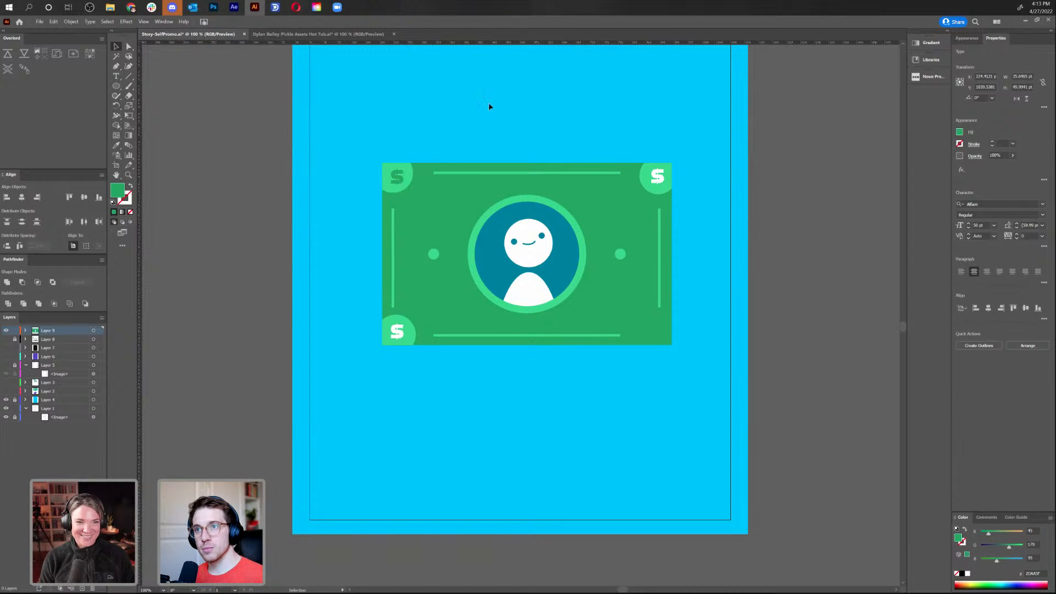
left_click(489, 106)
Isolate the clip group containing the bill's top-right circle, examine its shapes in outline view, and exit isolation
left_click(656, 176)
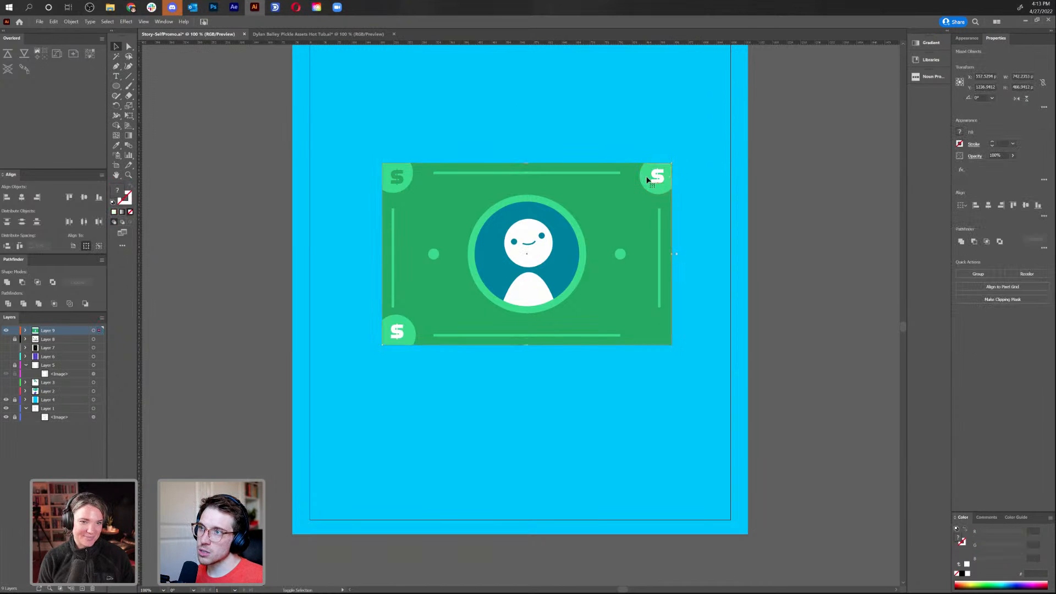
left_click(654, 188)
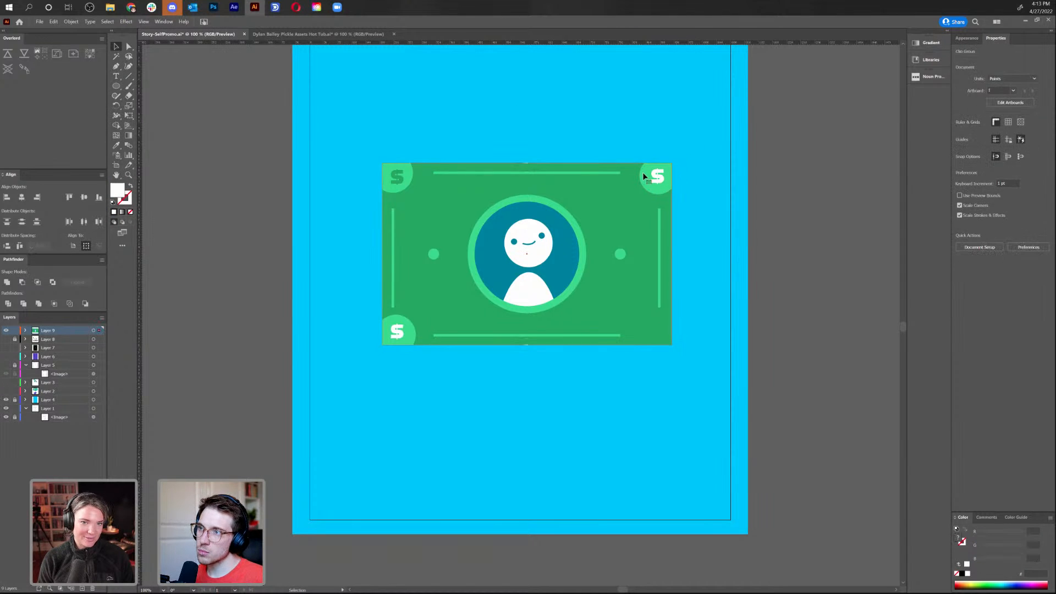
left_click(642, 173)
left_click(677, 168)
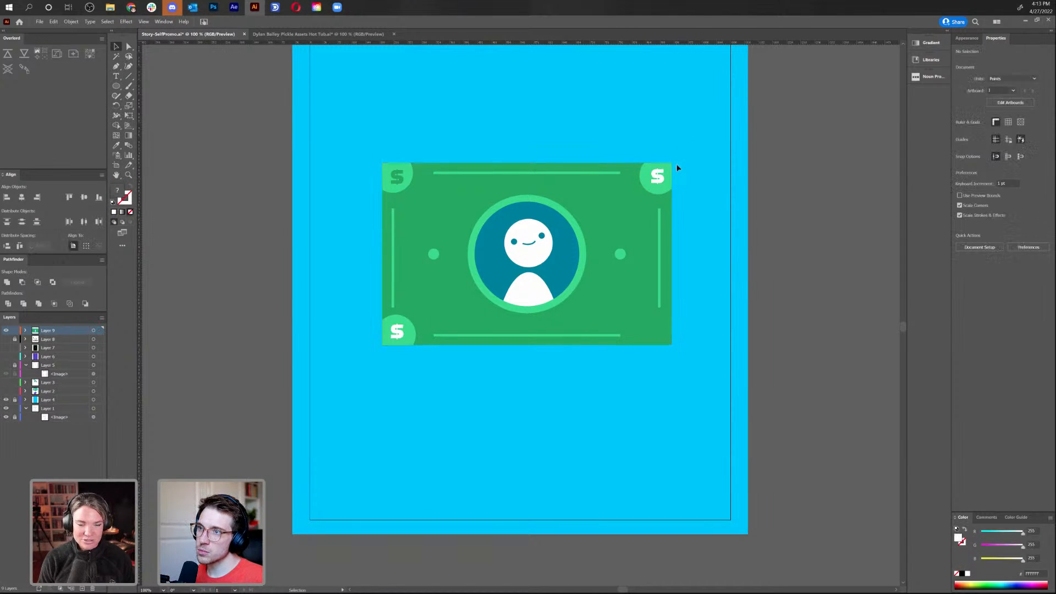
left_click(649, 178)
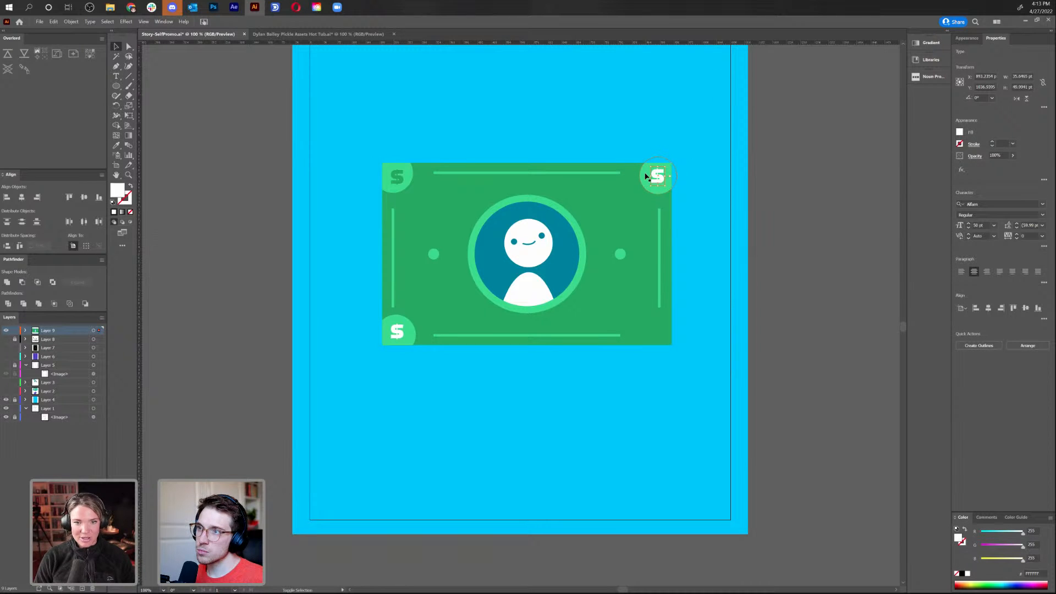
double_click(646, 176)
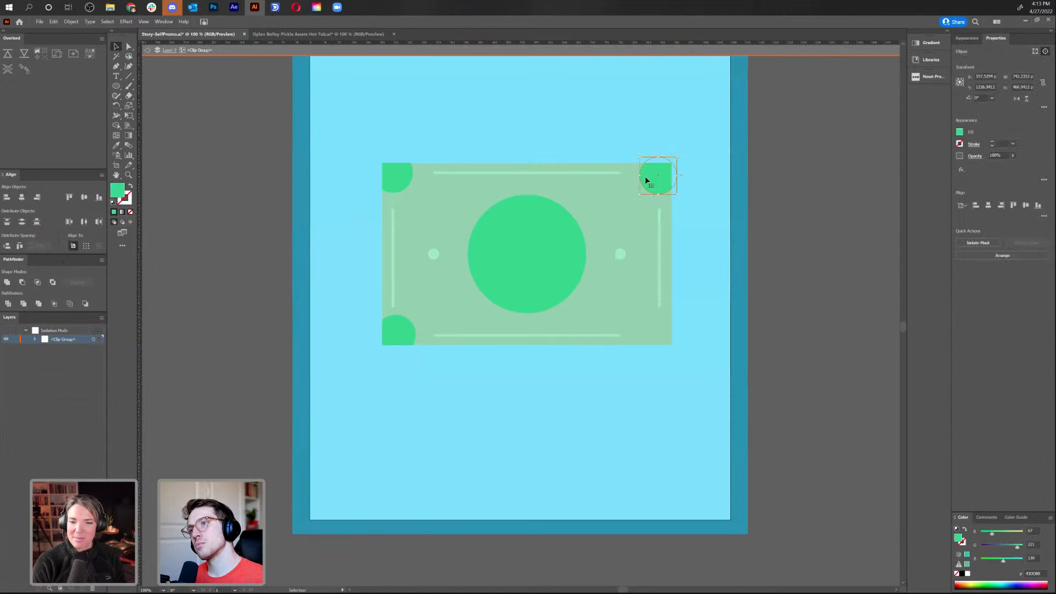
key("ctrl+y")
left_click(681, 182)
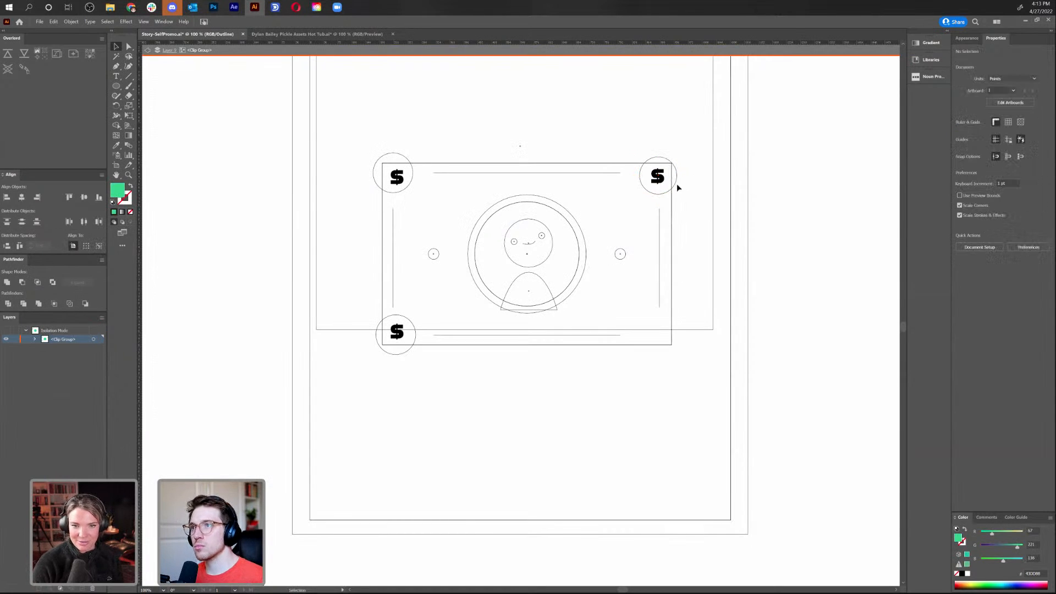
key("ctrl+y")
left_click(148, 51)
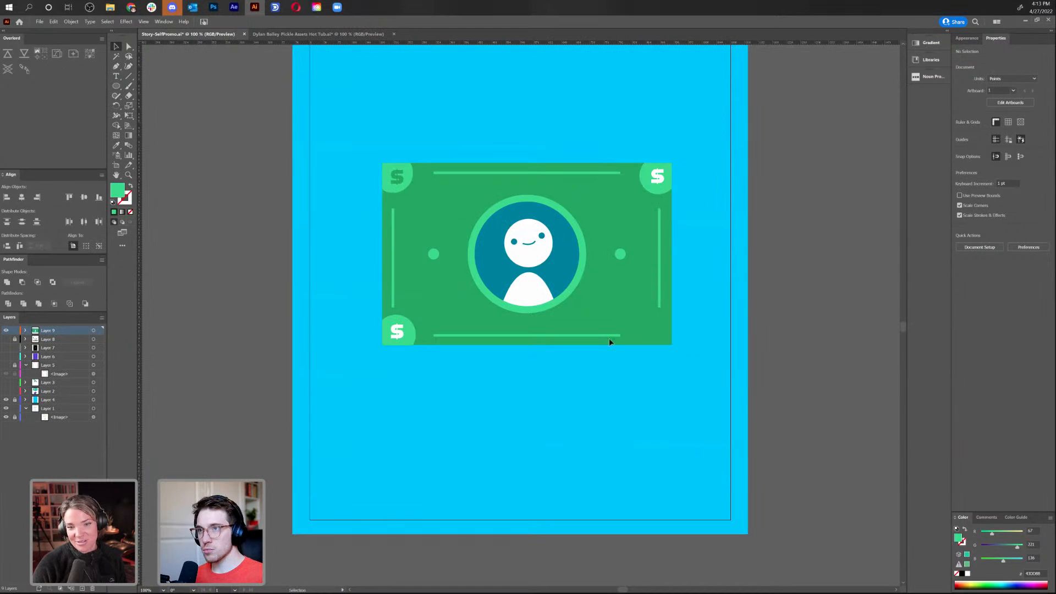
Select the bill's clipped top-right circle directly, add its white dollar sign to the selection, and clear the selection
left_click(655, 178)
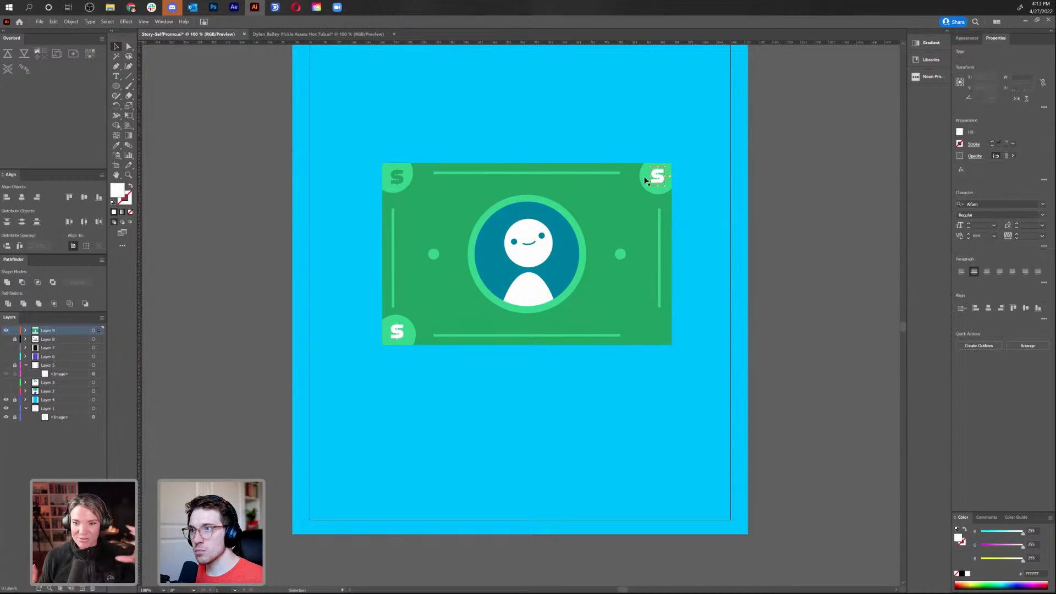
key("a")
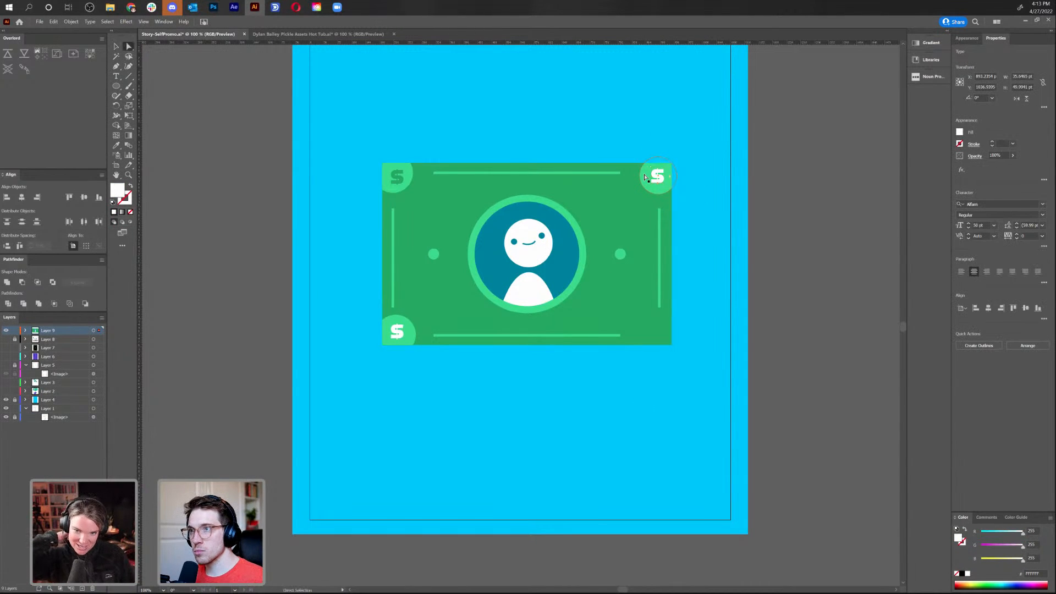
left_click(642, 180)
left_click_drag(639, 181, 677, 187)
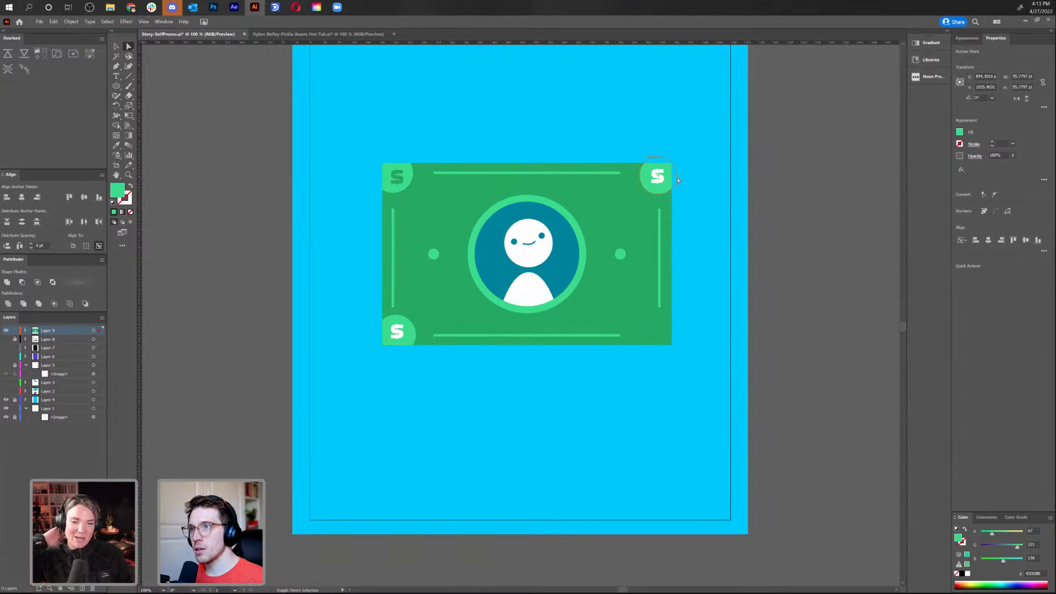
left_click(663, 187)
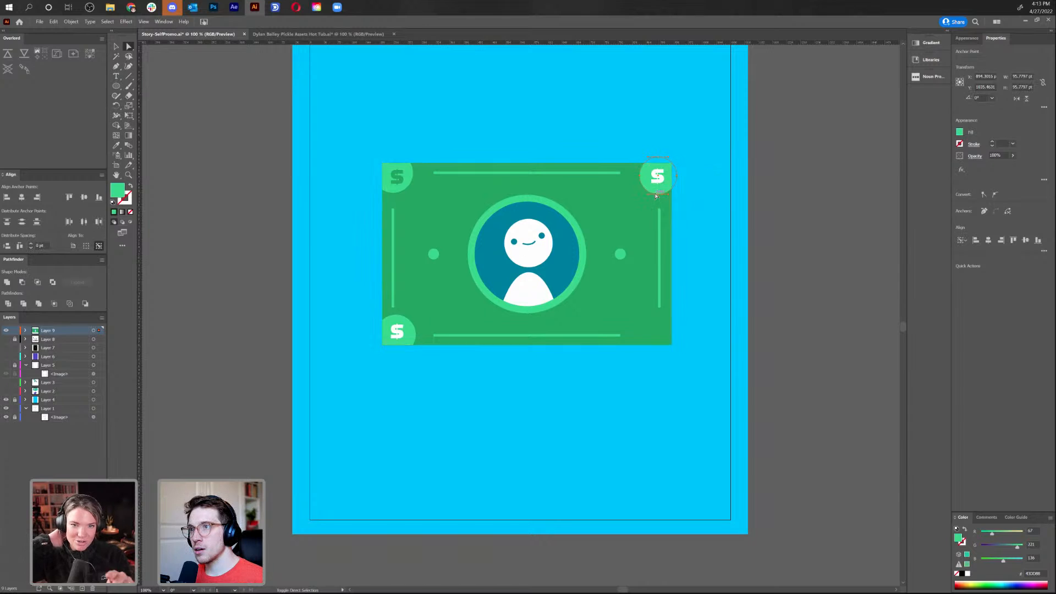
left_click(660, 159)
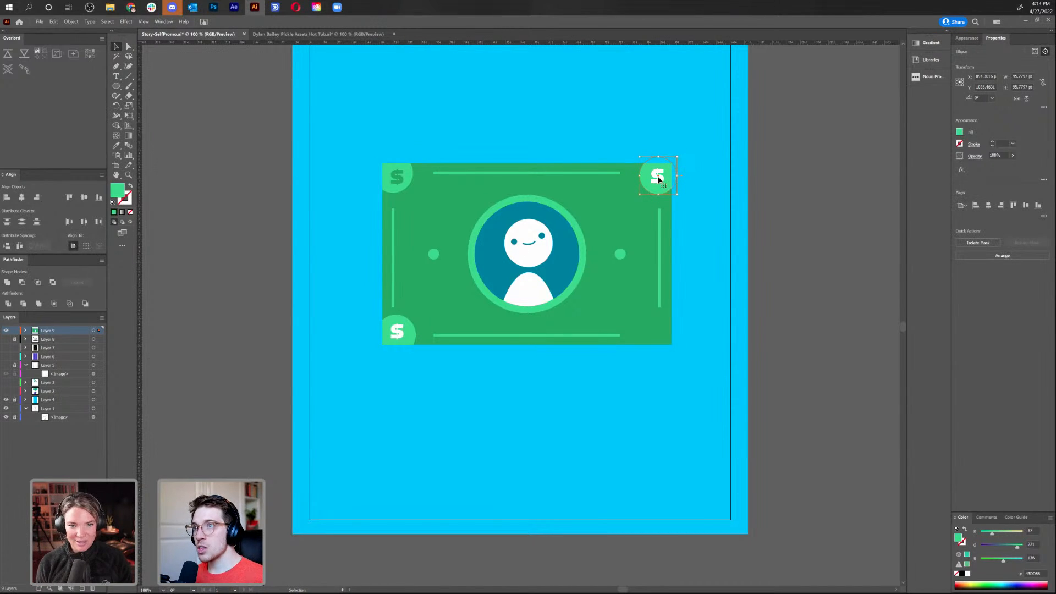
left_click(660, 180, "shift")
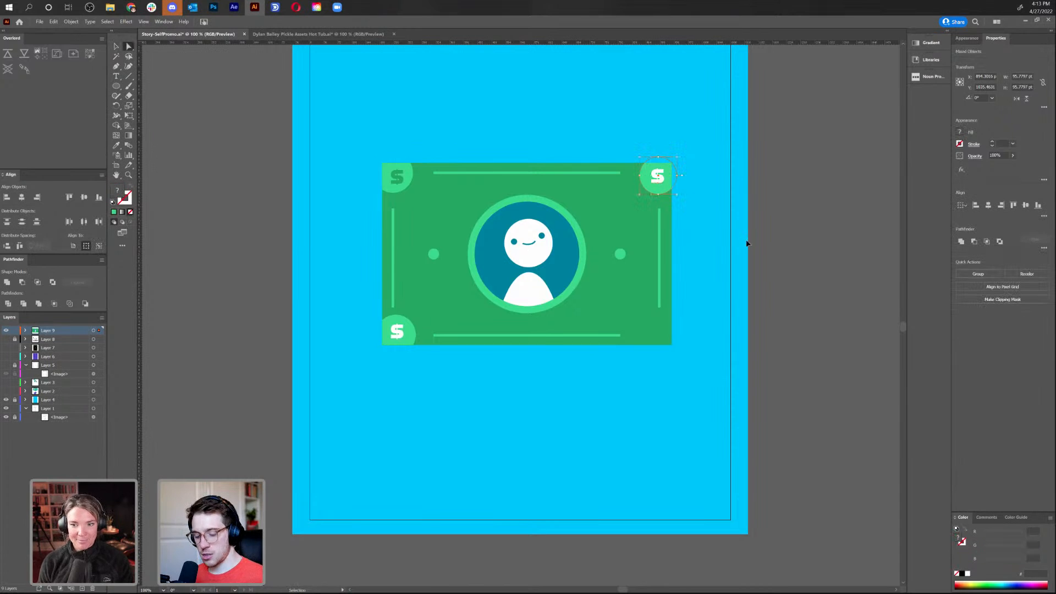
left_click(116, 47)
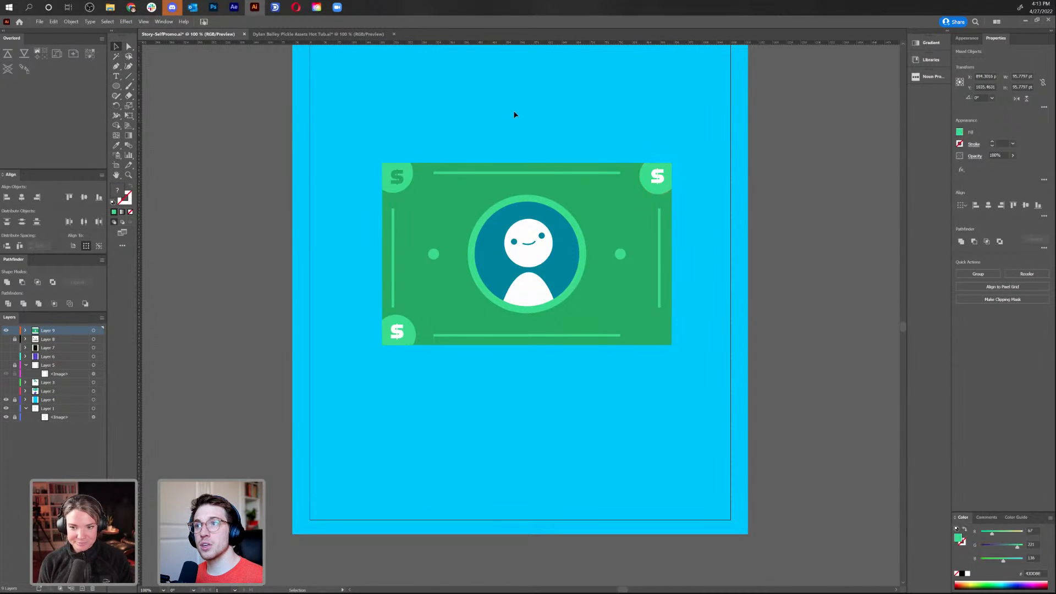
left_click(514, 113)
Draw a light green circle about 370 pt in diameter on the blank area above the bill
scroll(459, 247, "up", 5)
left_click(116, 86)
left_click_drag(369, 141, 513, 284)
left_click(117, 48)
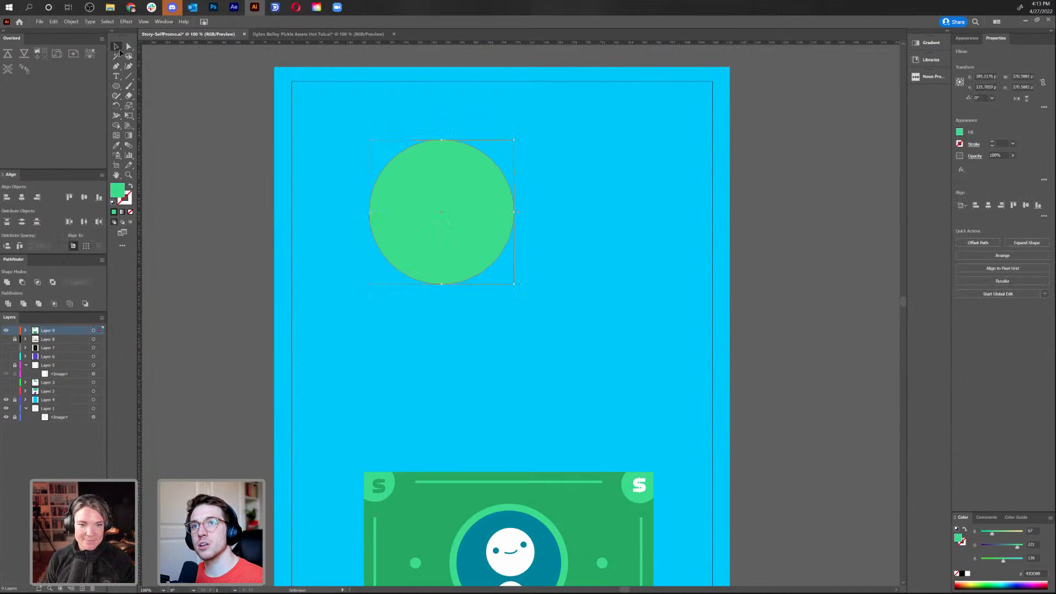
left_click(538, 322)
Draw a wide rectangle about 160 pt high across the middle of the green circle and fill it with blue 0074E8
left_click_drag(116, 86, 159, 87)
mouse_move(346, 177)
left_mouse_down()
mouse_move(595, 255)
mouse_move(547, 240)
left_mouse_up()
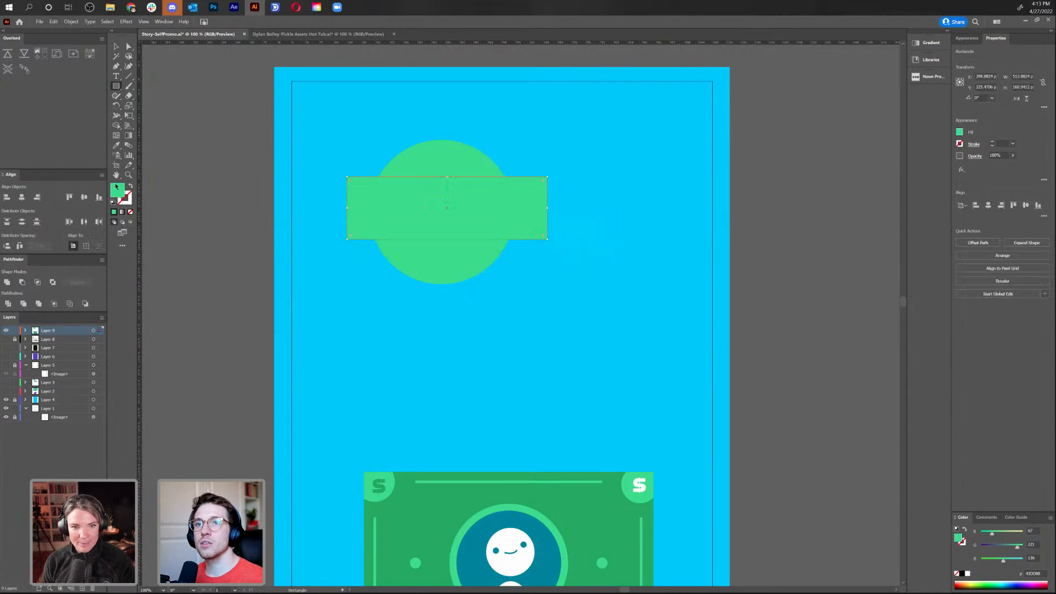
double_click(117, 188)
type("0074E8")
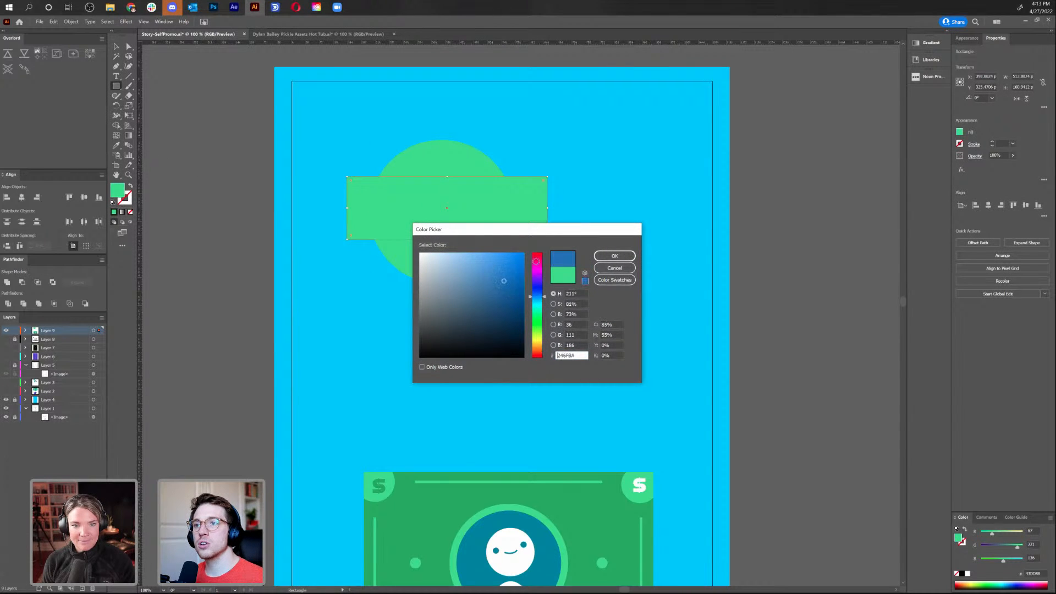
left_click(612, 256)
key("v")
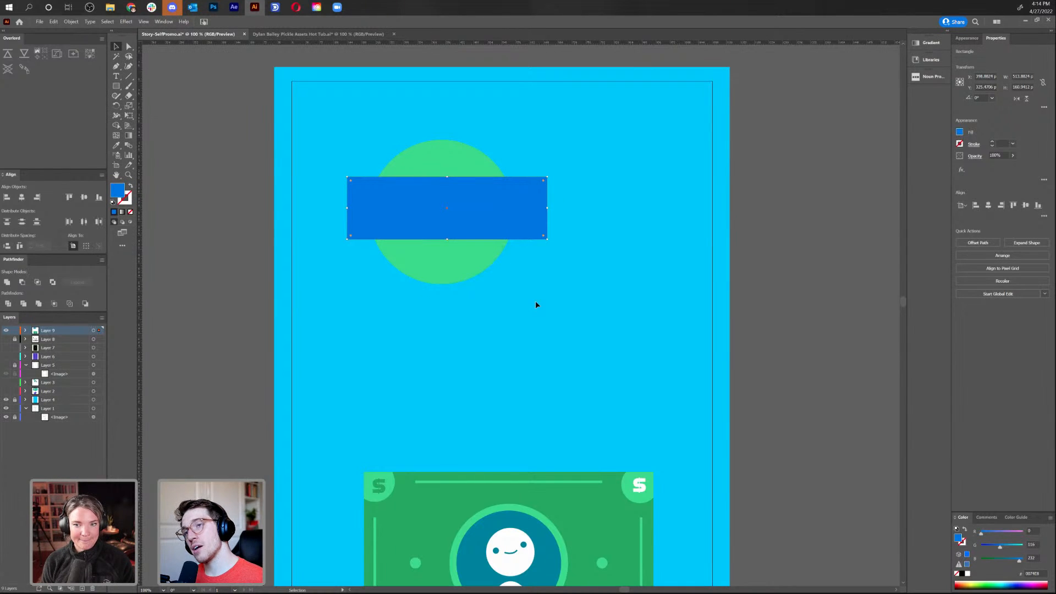
left_click(536, 304)
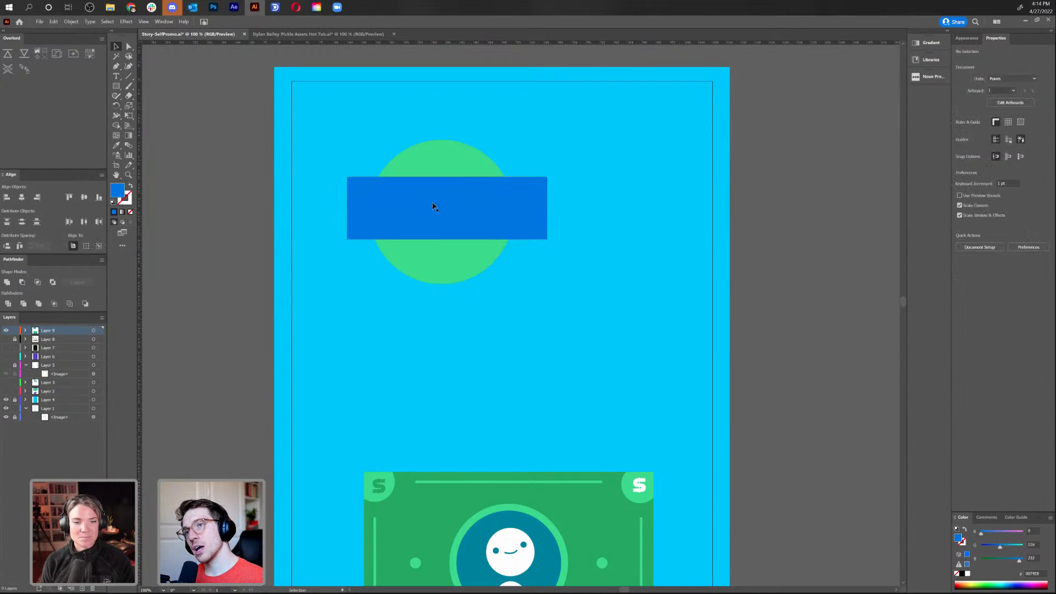
Make a clipping mask from the blue rectangle and the green circle
left_click(471, 220)
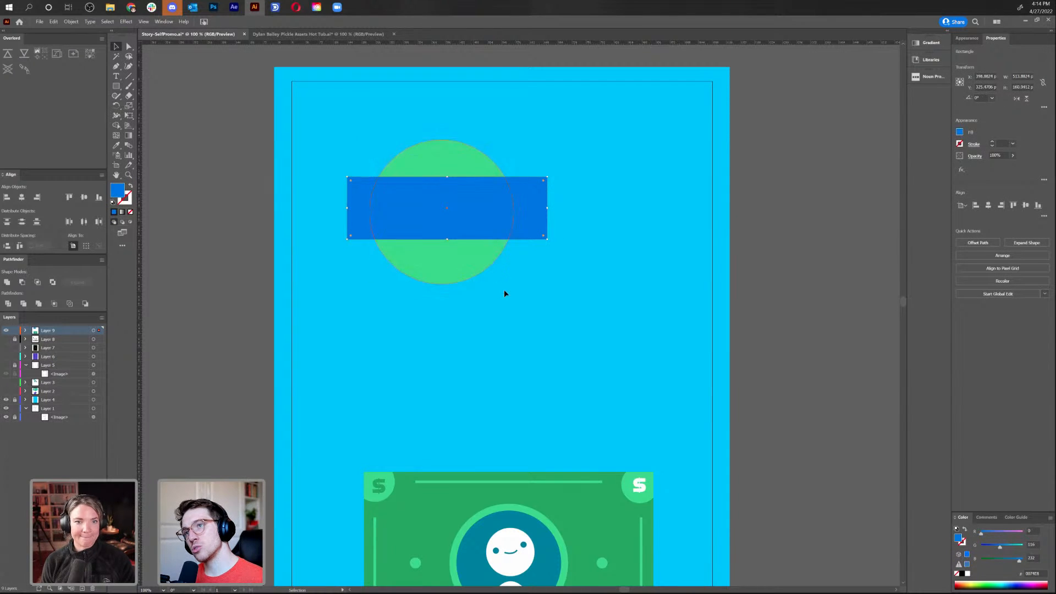
left_click(466, 266, "shift")
right_click(466, 265)
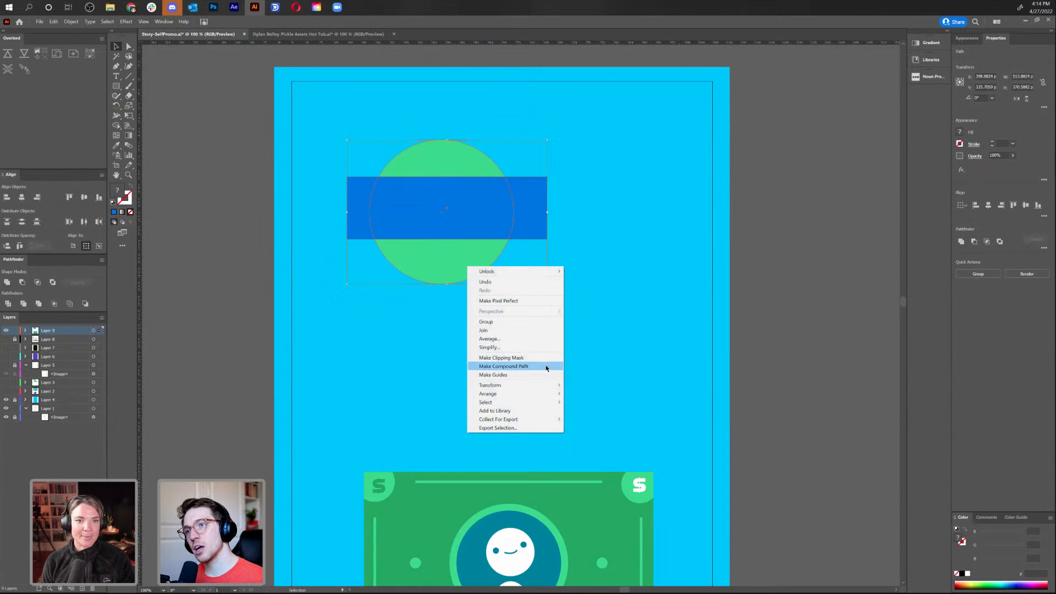
left_click(542, 362)
left_click(418, 155)
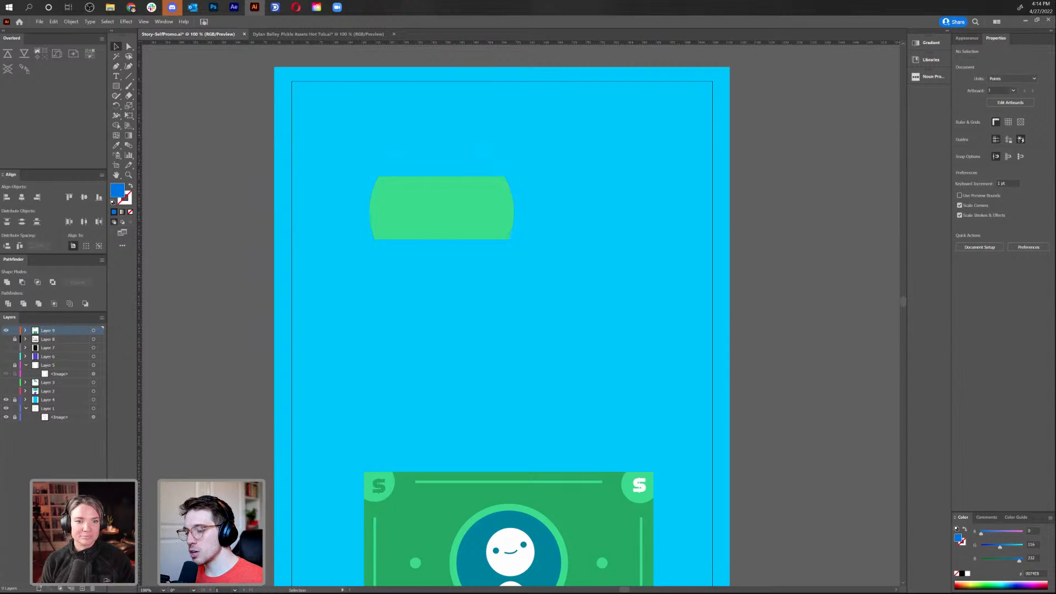
Switch to the Self Promo Storyboard in Photoshop and draw a circle about 610 px across over the bill sketch
key("alt+Tab")
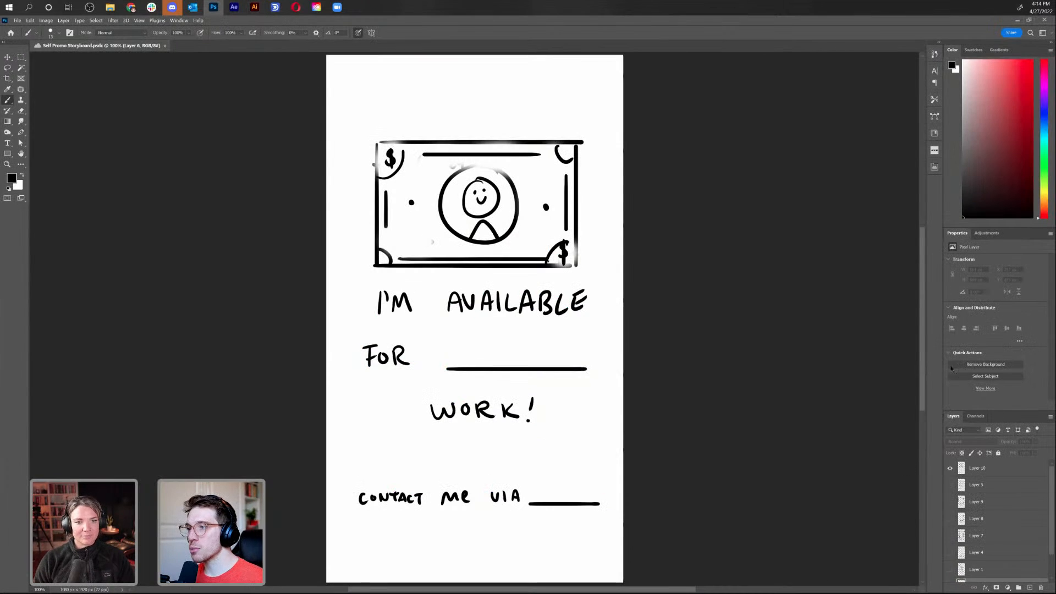
left_click(9, 154)
key("shift+u")
left_click_drag(364, 120, 530, 286)
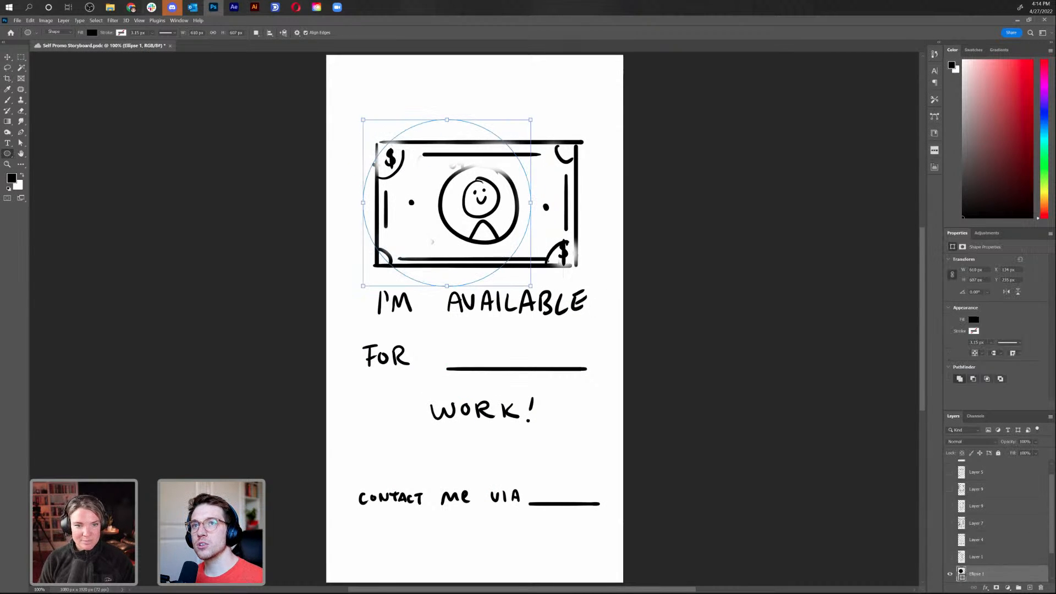
Fill the circle with teal and bring its layer to the front of the storyboard
left_click(92, 33)
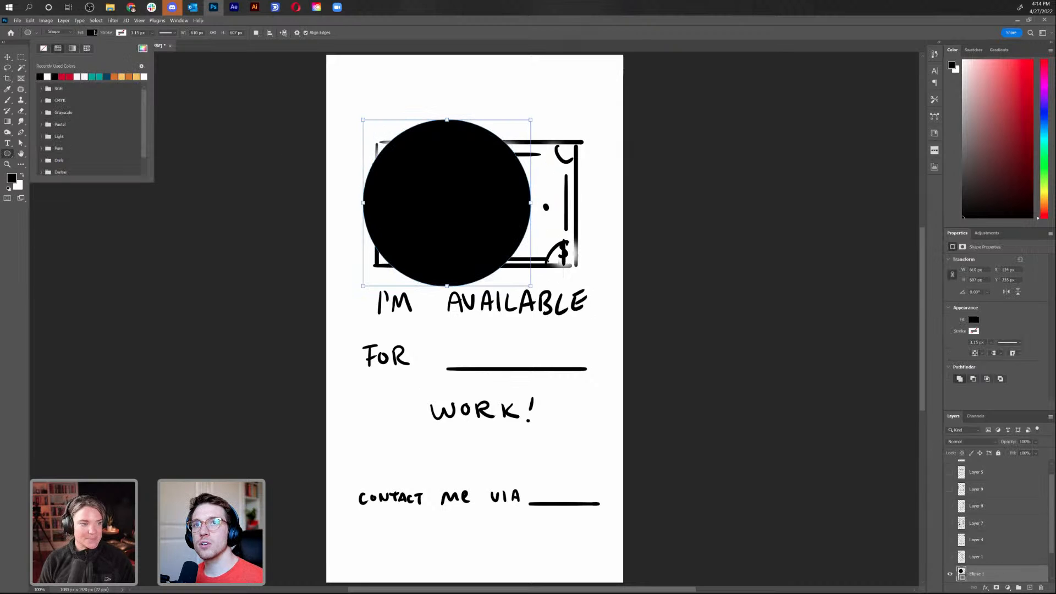
left_click(99, 77)
left_click(8, 57)
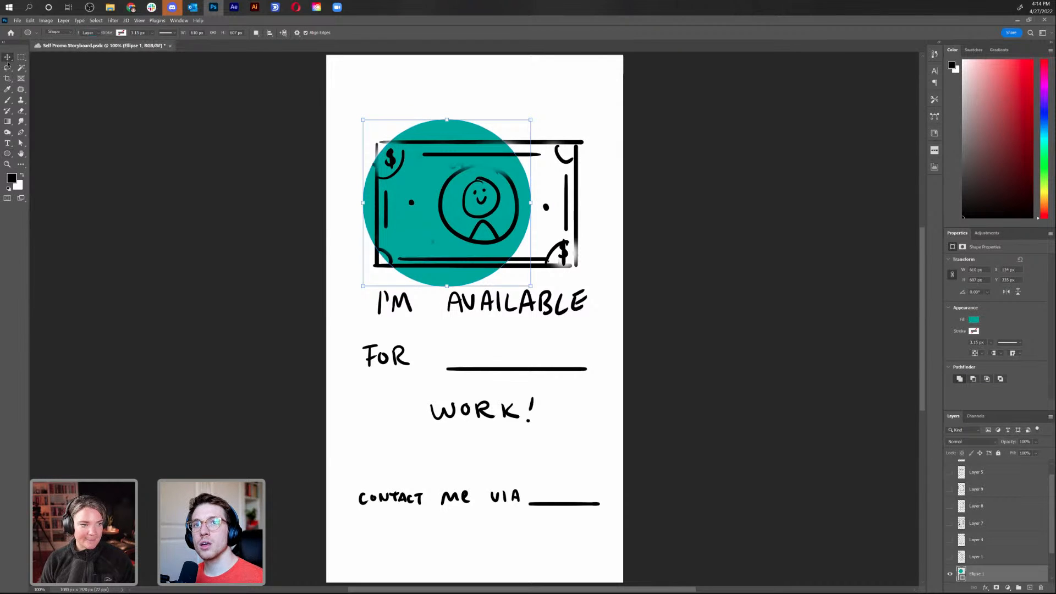
key("ctrl+shift+bracketright")
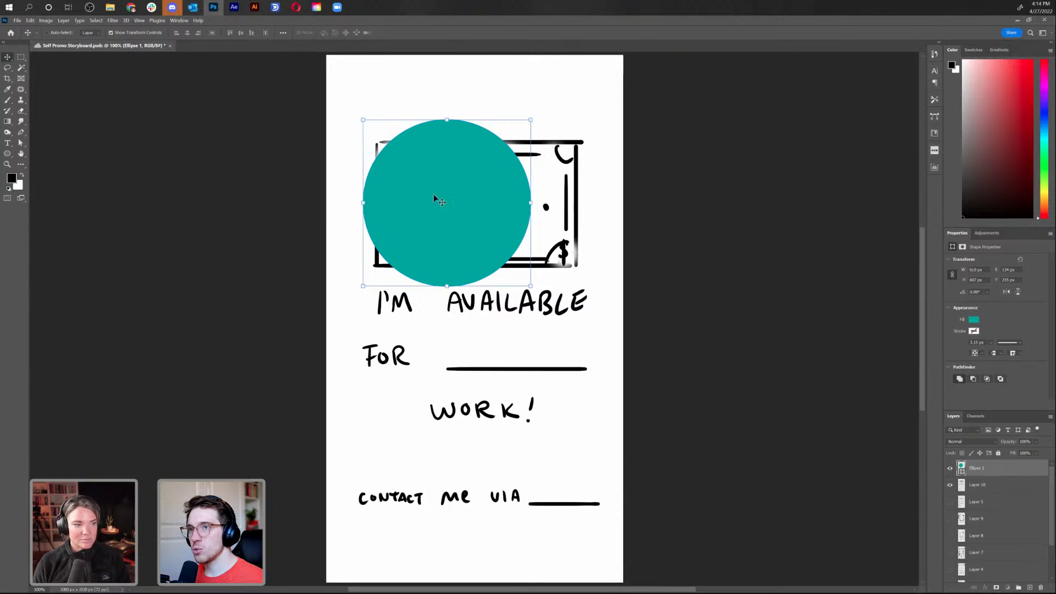
Draw a rectangle about 943 by 307 px across the teal circle and fill it with red
left_click(7, 154)
left_click(39, 154)
left_click_drag(331, 157, 590, 240)
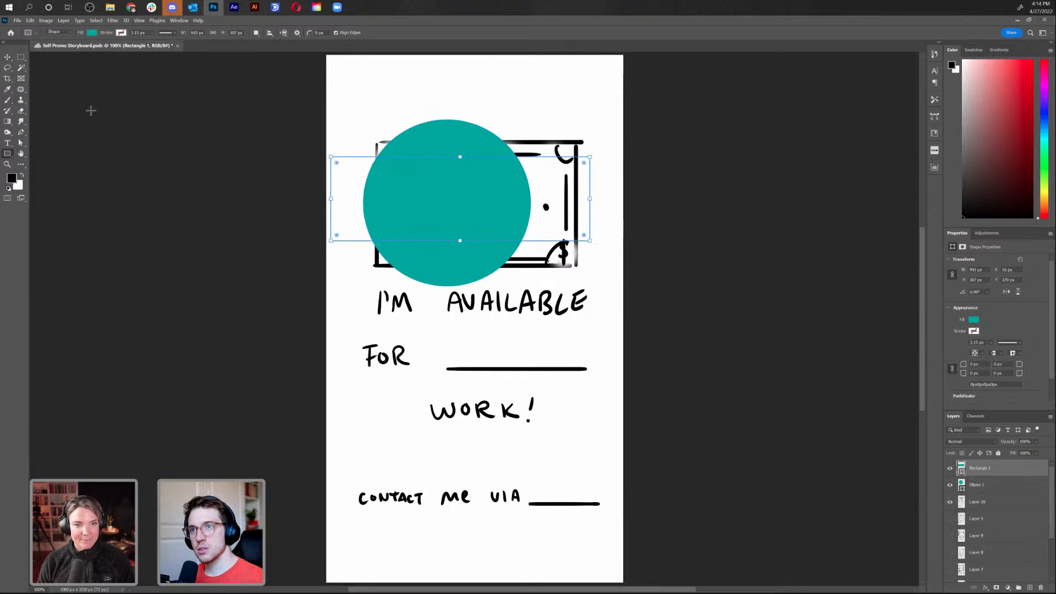
left_click(91, 33)
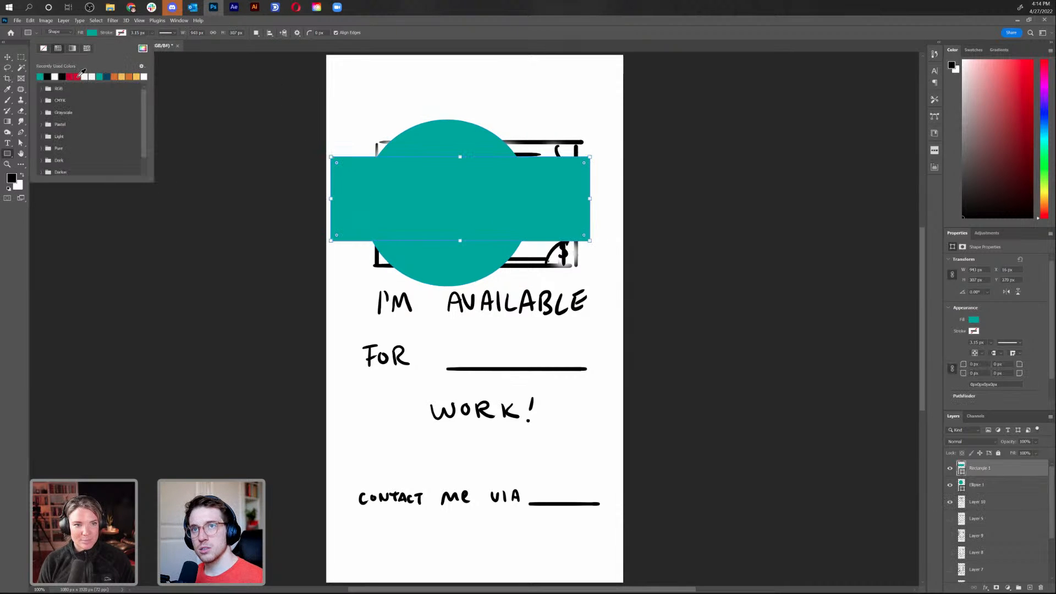
left_click(77, 76)
Move the Ellipse 1 layer above Rectangle 1 and clip it to the rectangle with a clipping mask
left_click(975, 489)
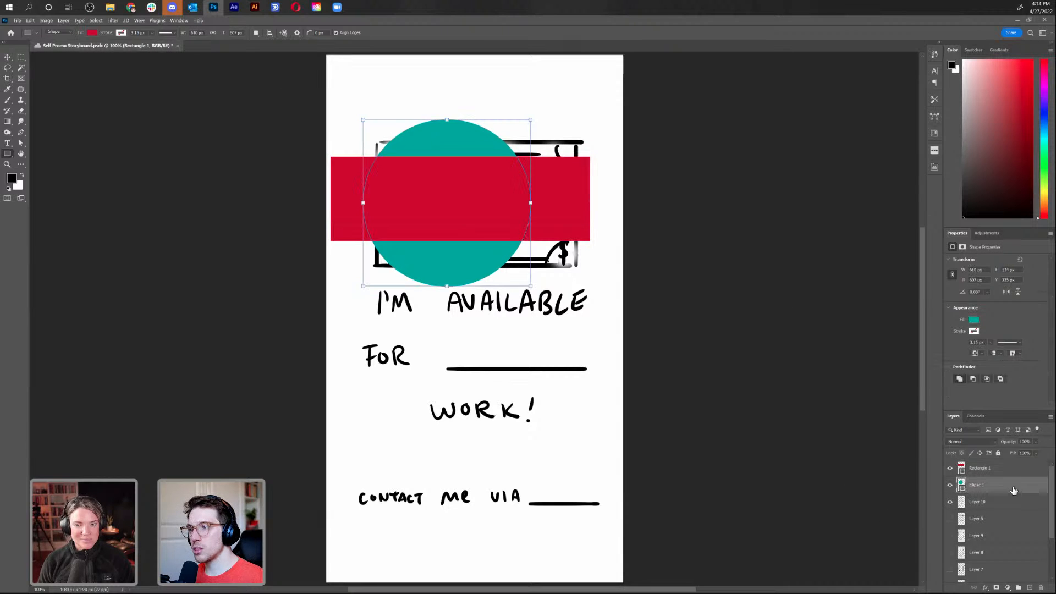
left_click_drag(990, 489, 990, 472)
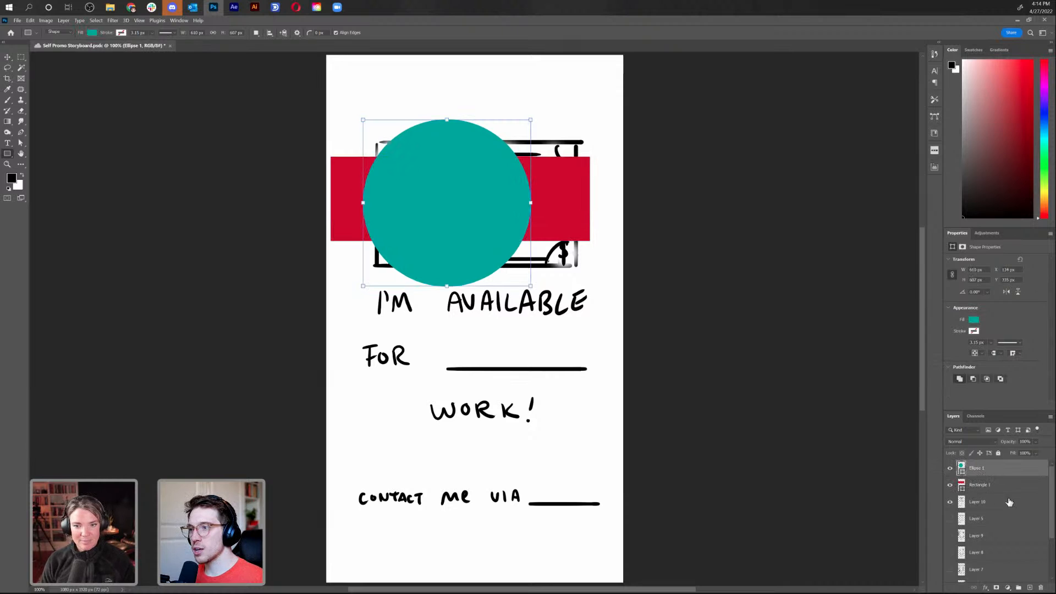
right_click(1008, 471)
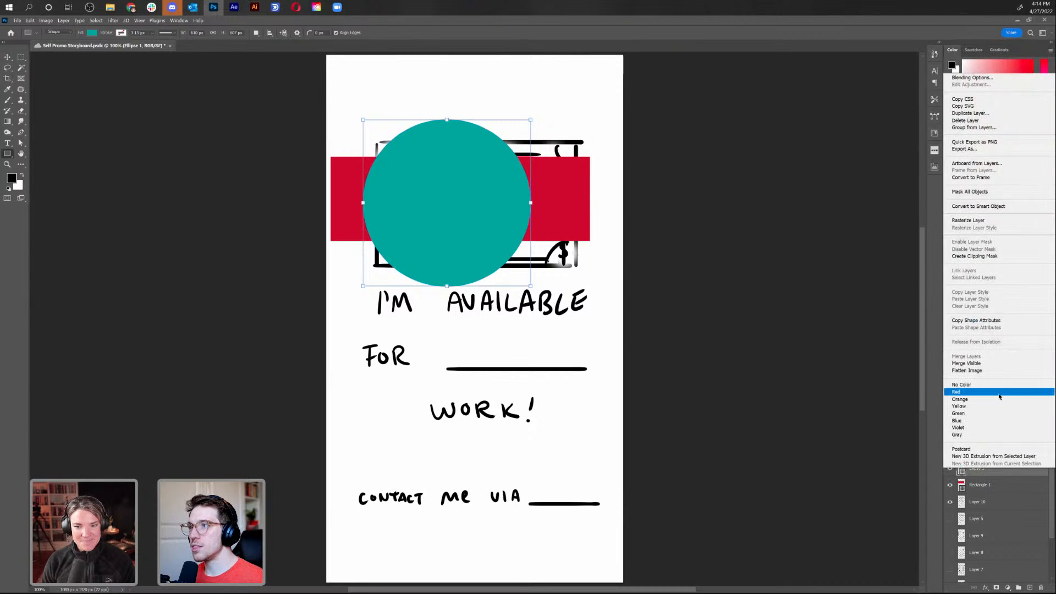
left_click(992, 257)
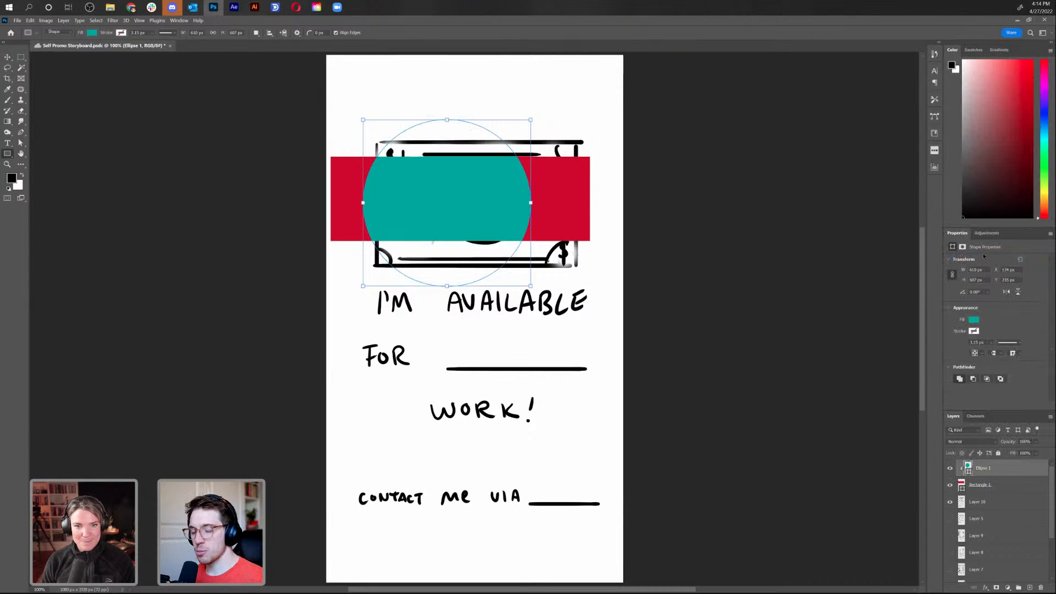
Move the clipped teal circle sideways past the red rectangle's edge and back over its left-center area
key("v")
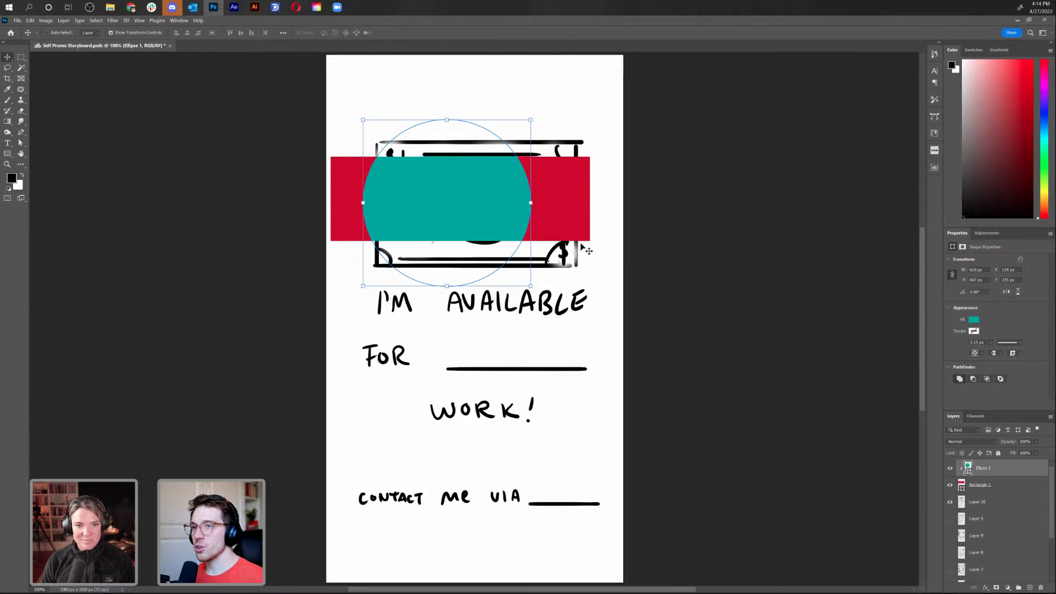
left_click_drag(400, 209, 246, 208)
left_click_drag(291, 237, 492, 276)
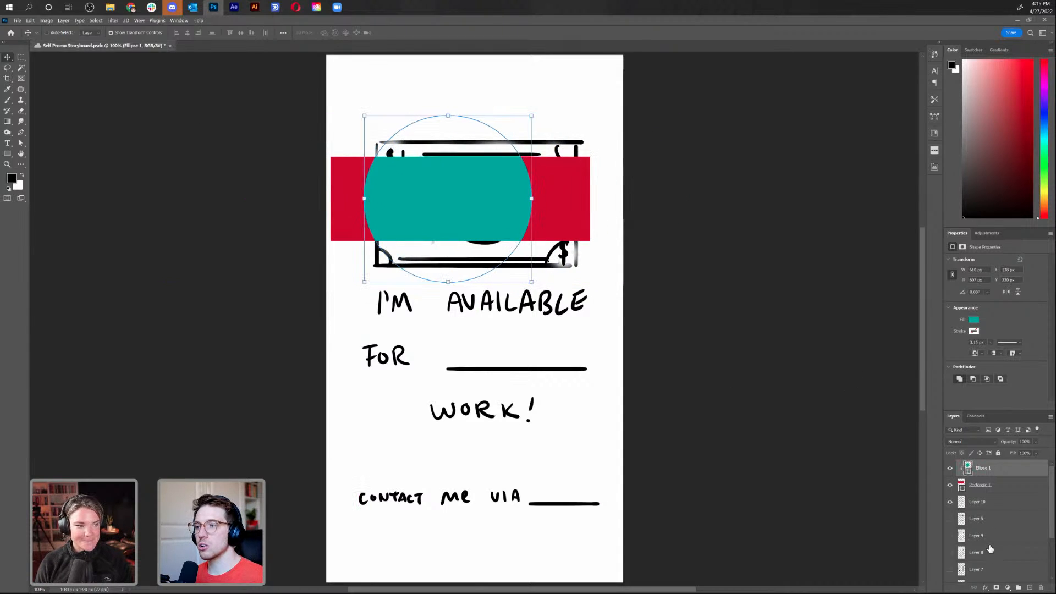
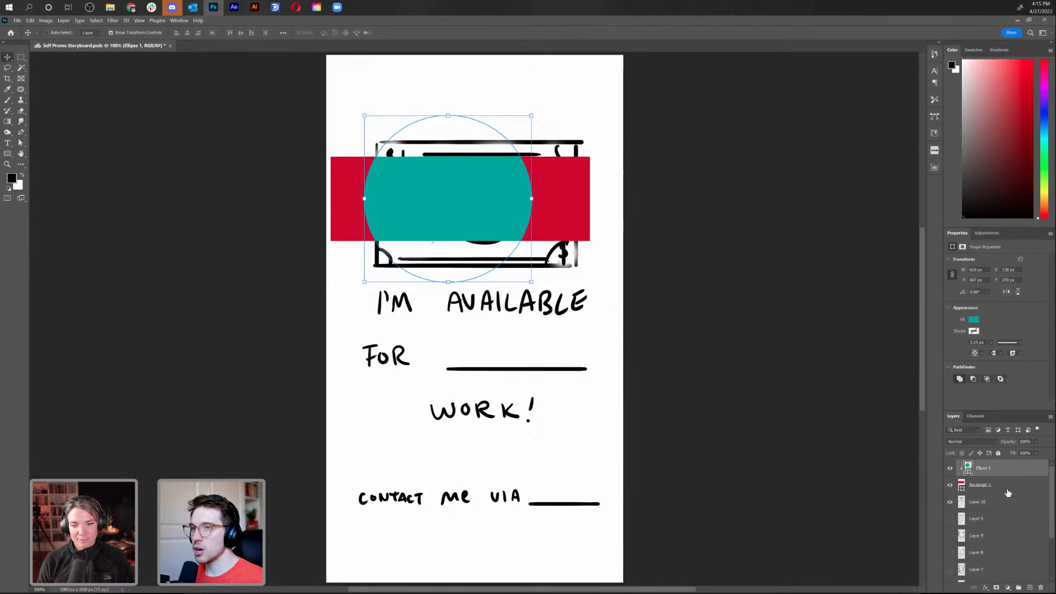
Delete the Ellipse 1 and Rectangle 1 layers from the storyboard
left_click(1008, 485, "shift")
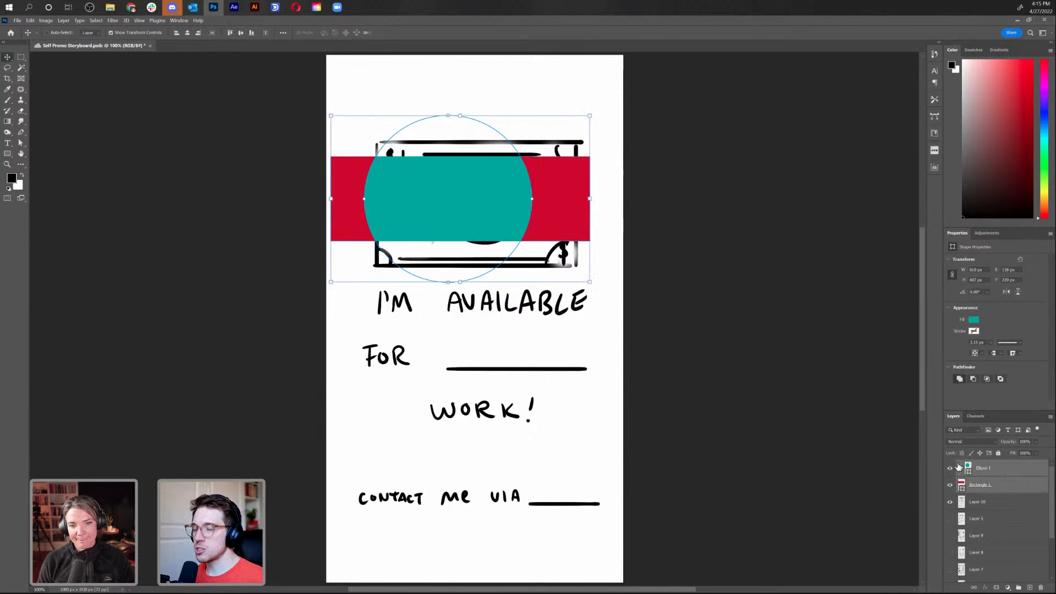
key("Delete")
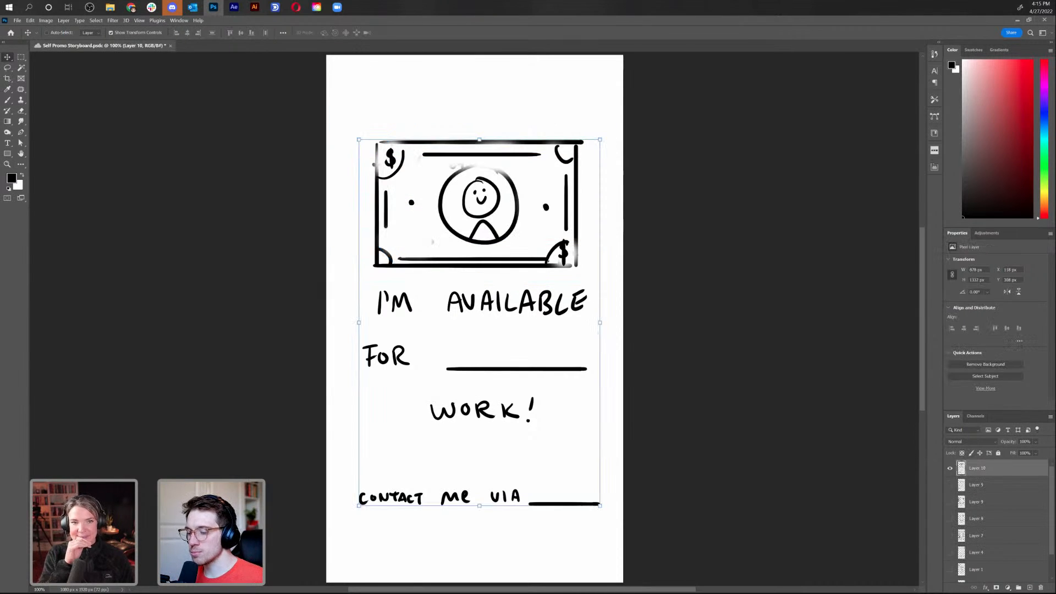
Switch to Illustrator and delete the clipped light green demo shape above the dollar bill
key("alt+Tab")
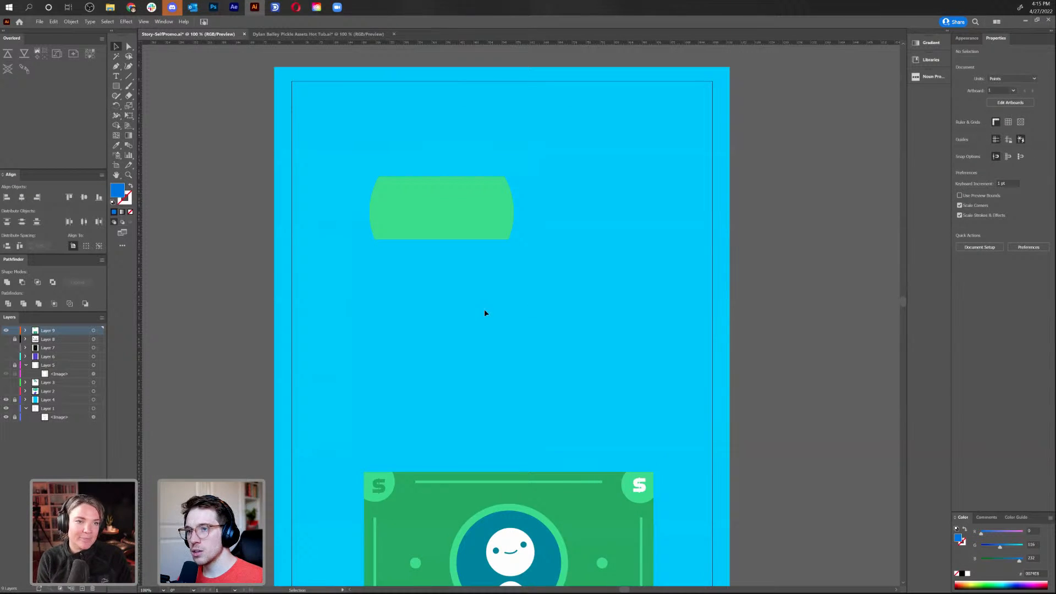
left_click(457, 189)
key("Delete")
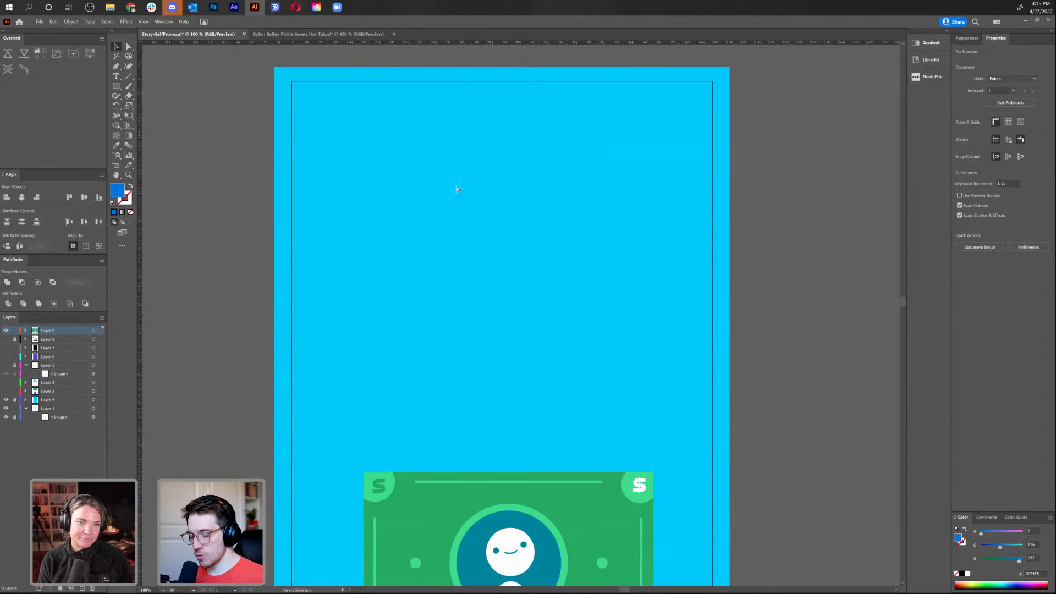
Move the complete dollar bill illustration straight up into the upper half of the artboard
key("ctrl+minus")
key("ctrl+minus")
key("ctrl+minus")
key("ctrl+plus")
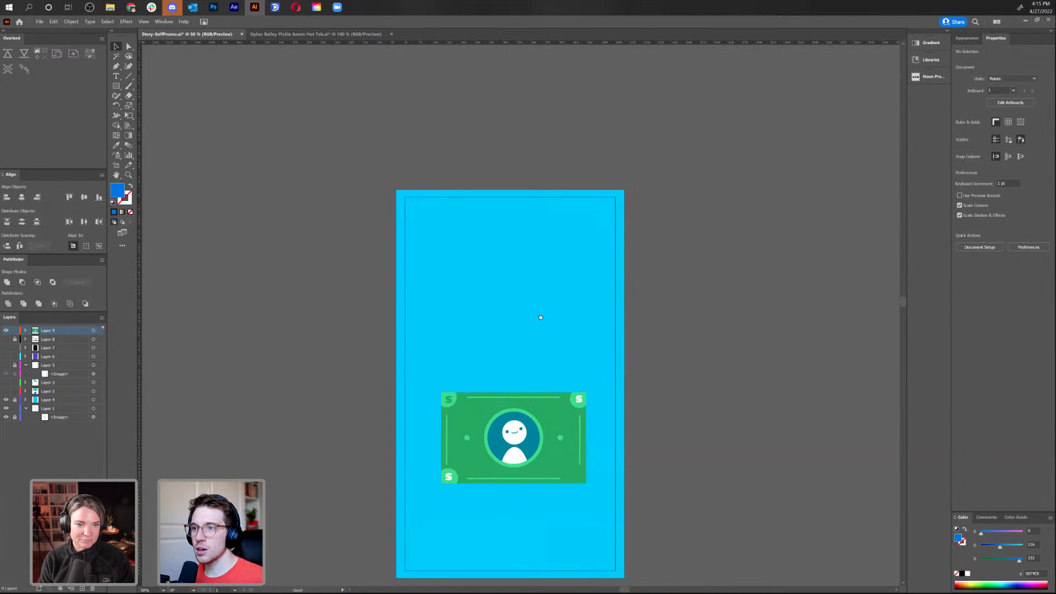
scroll(576, 370, "down", 2)
left_click_drag(523, 407, 523, 288)
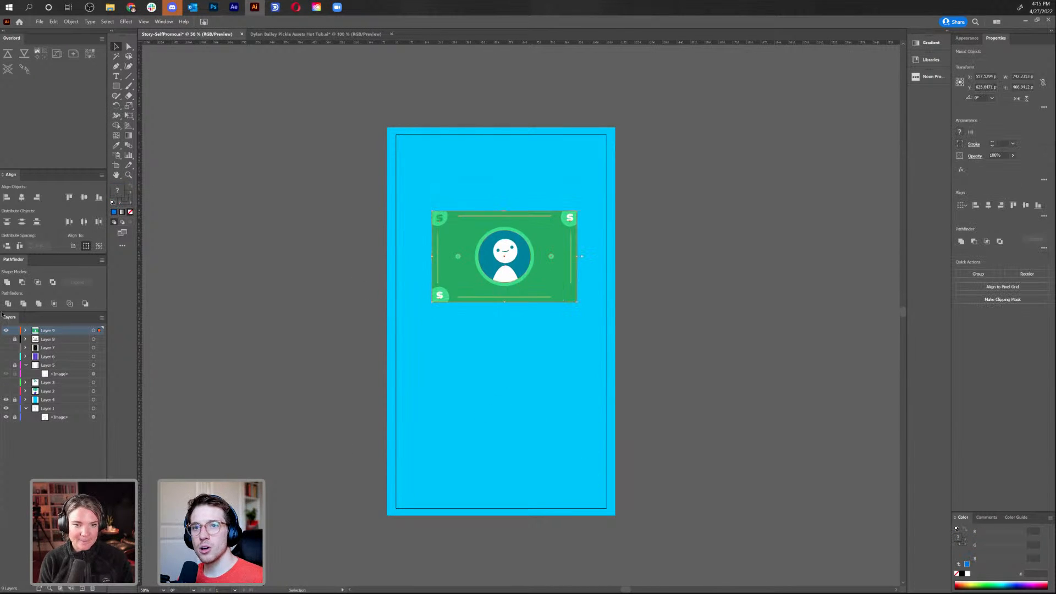
Hide Layer 9 with the dollar bill and delete Layer 8 with the bill sketch
left_click(6, 330)
left_click(7, 339)
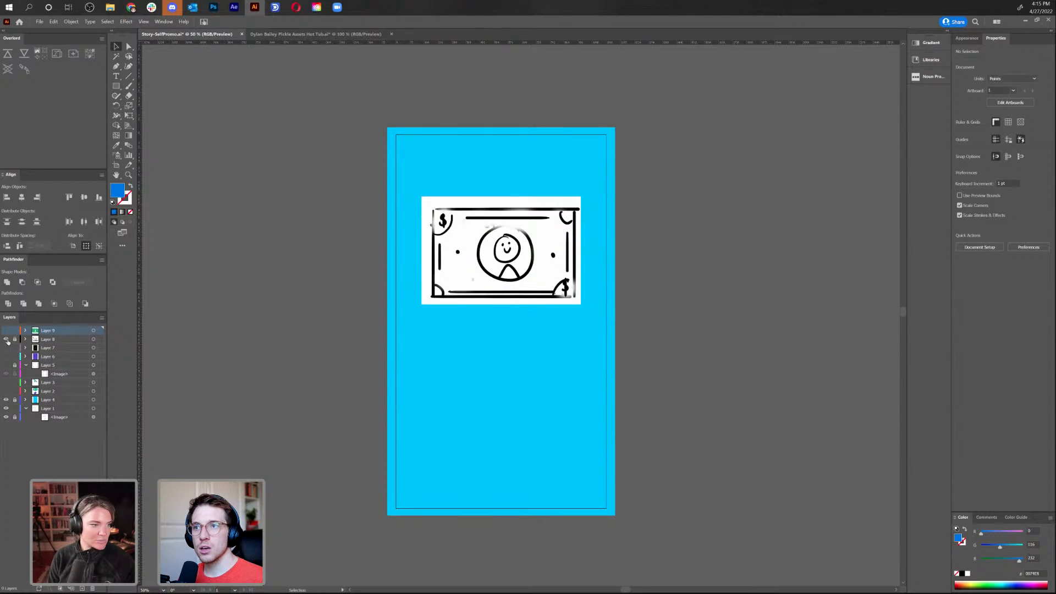
left_click(7, 340)
left_click(57, 341)
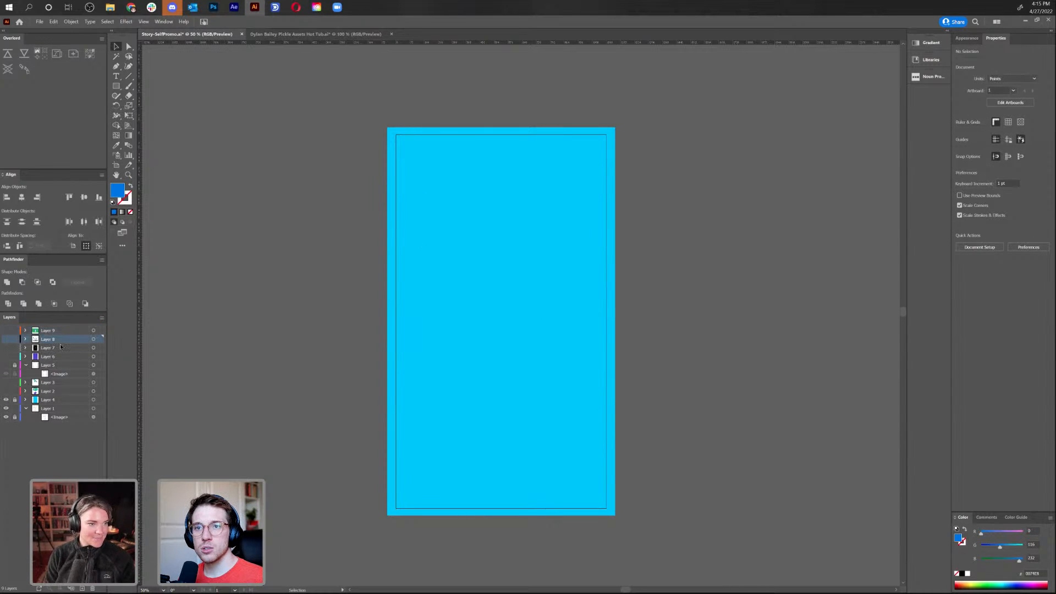
key("Delete")
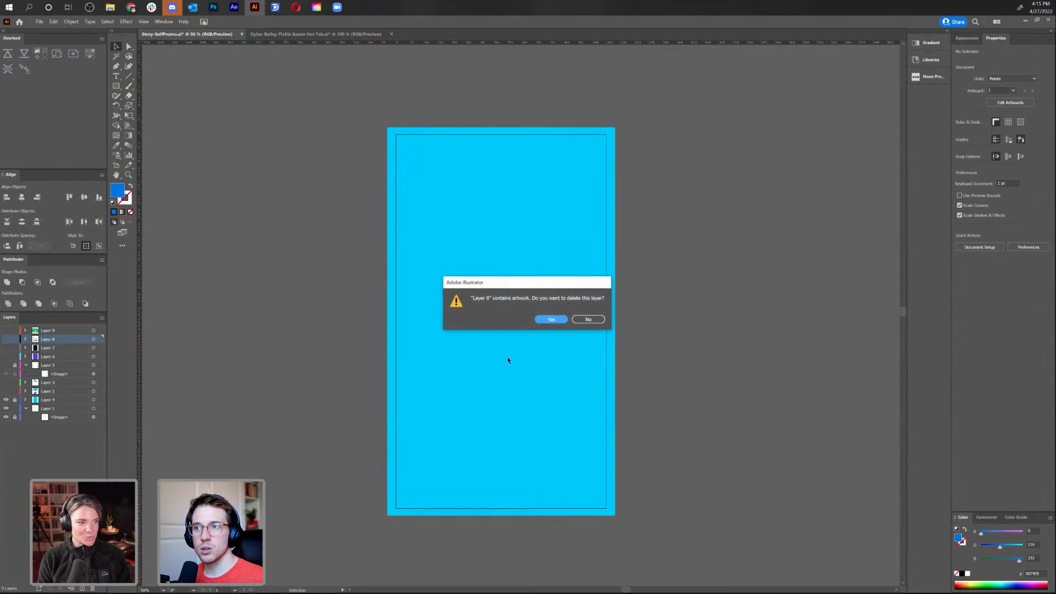
left_click(552, 319)
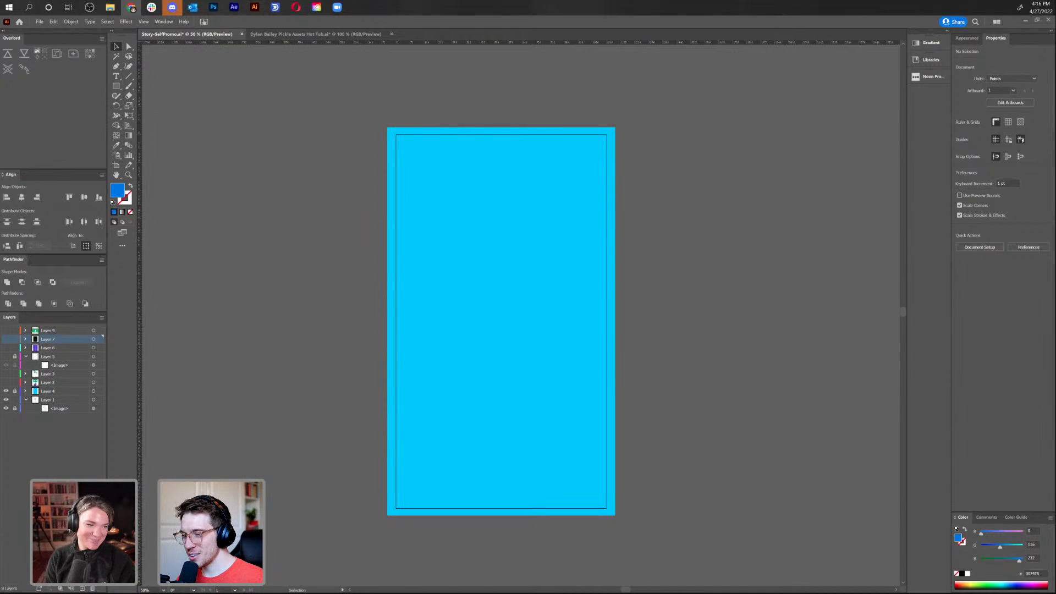
Create a new layer directly above Layer 9
left_click(375, 178)
key("m")
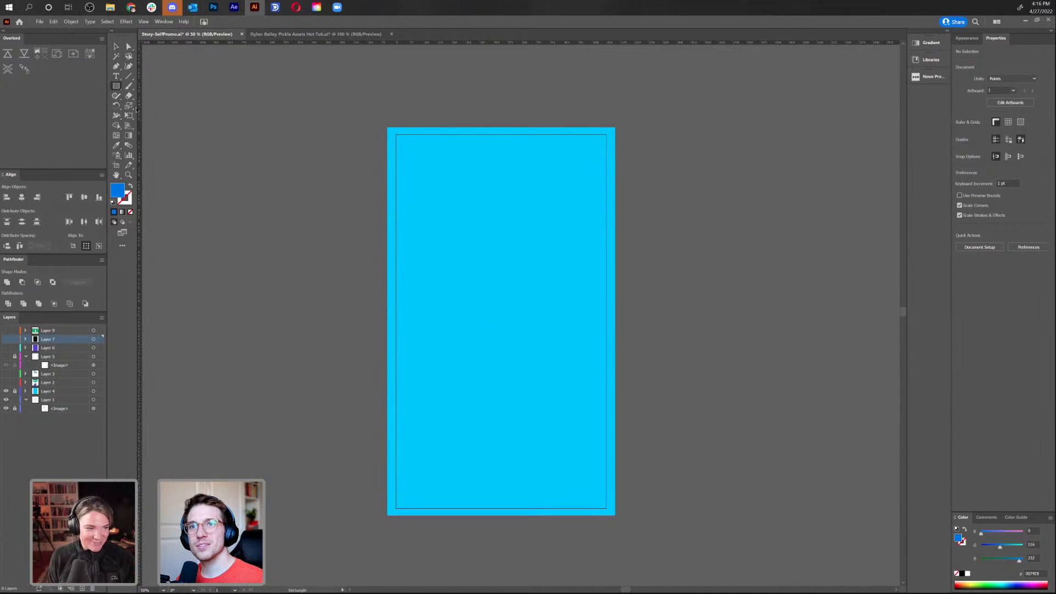
left_click(61, 331)
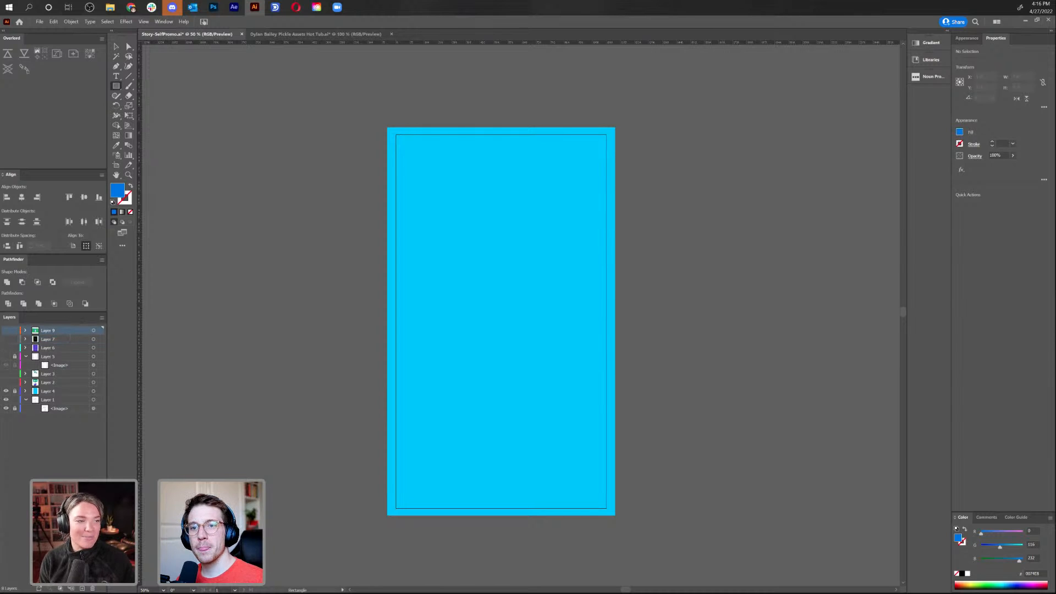
key("ctrl+l")
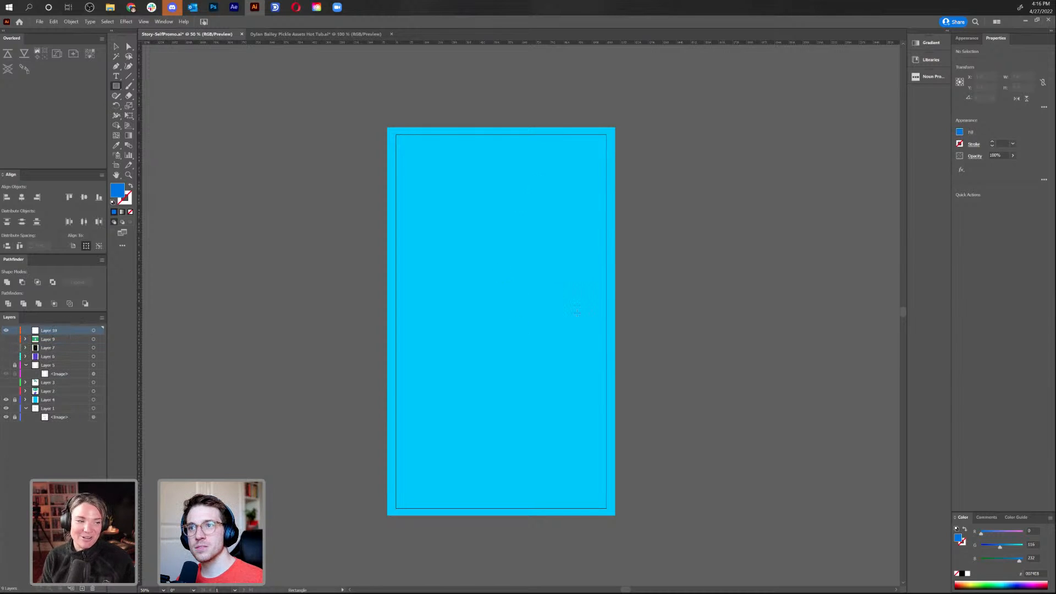
Draw an upright rectangle about 570 by 806 pt as a notebook cover and round its two right-hand corners
left_click_drag(445, 167, 549, 318)
key("a")
left_click(547, 322)
left_click(551, 370)
Move the notebook cover down near the artboard's center and fill it with dark slate blue 2C3C49
left_click(116, 47)
left_click_drag(483, 236, 480, 286)
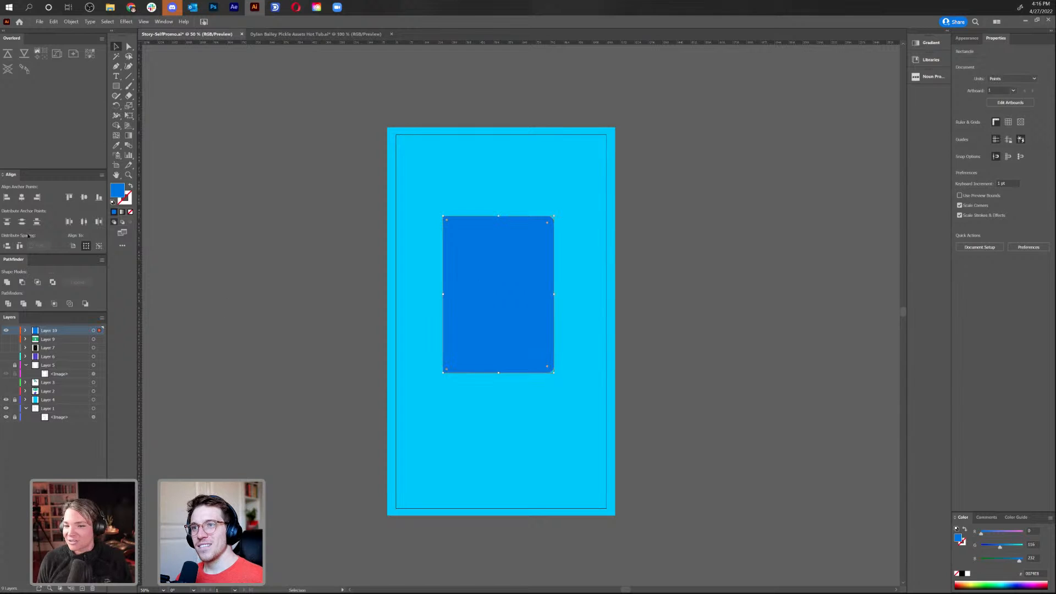
double_click(116, 191)
mouse_move(434, 315)
left_mouse_down()
mouse_move(476, 315)
mouse_move(461, 327)
left_mouse_up()
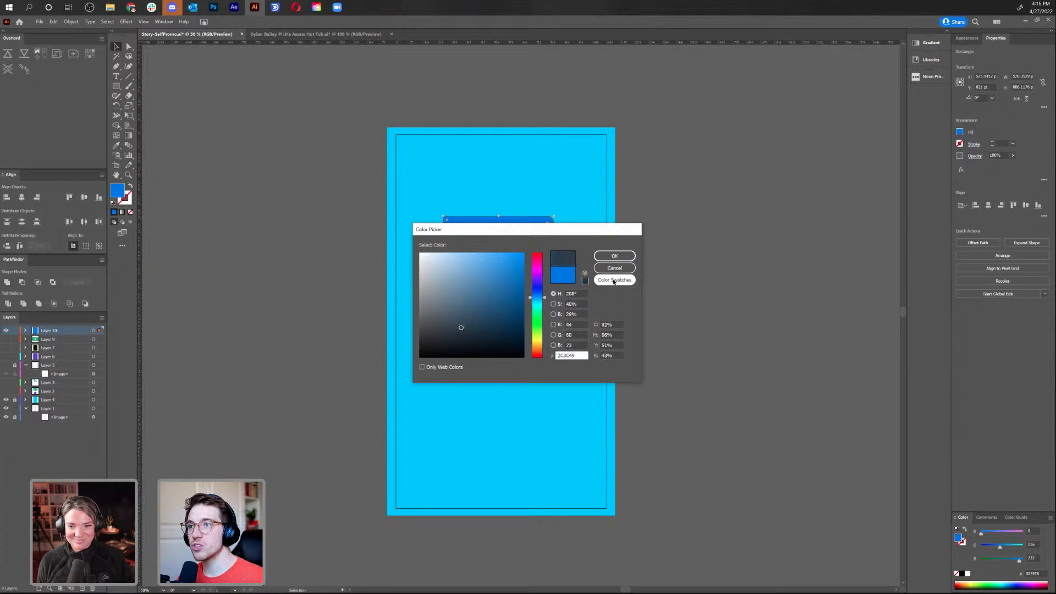
left_click(614, 256)
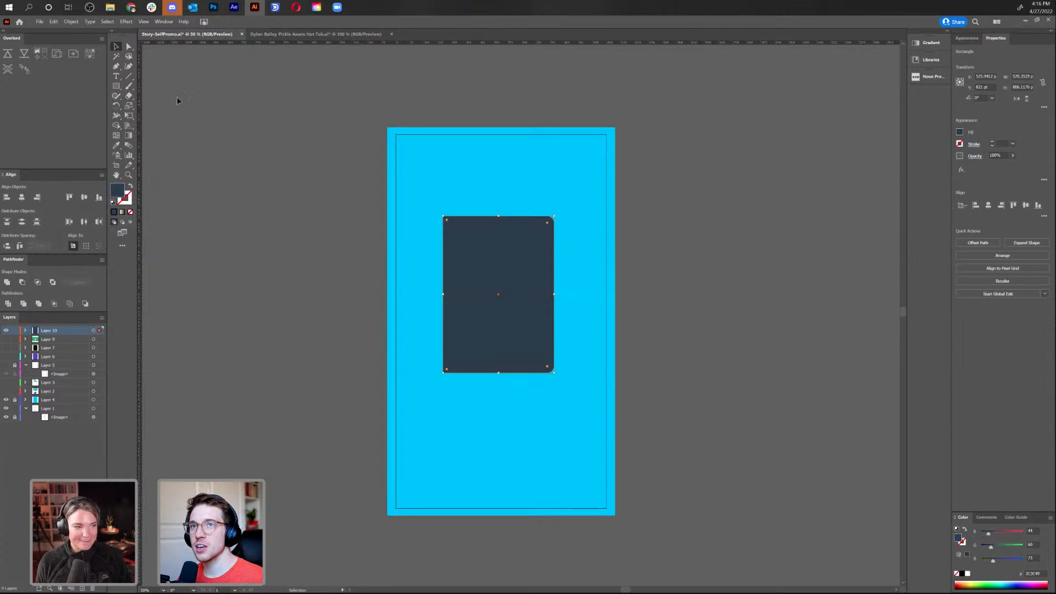
left_click(555, 203)
Draw a narrow vertical band about 24 by 822 pt near the cover's right edge, extending slightly past both ends
scroll(583, 302, "down", 1)
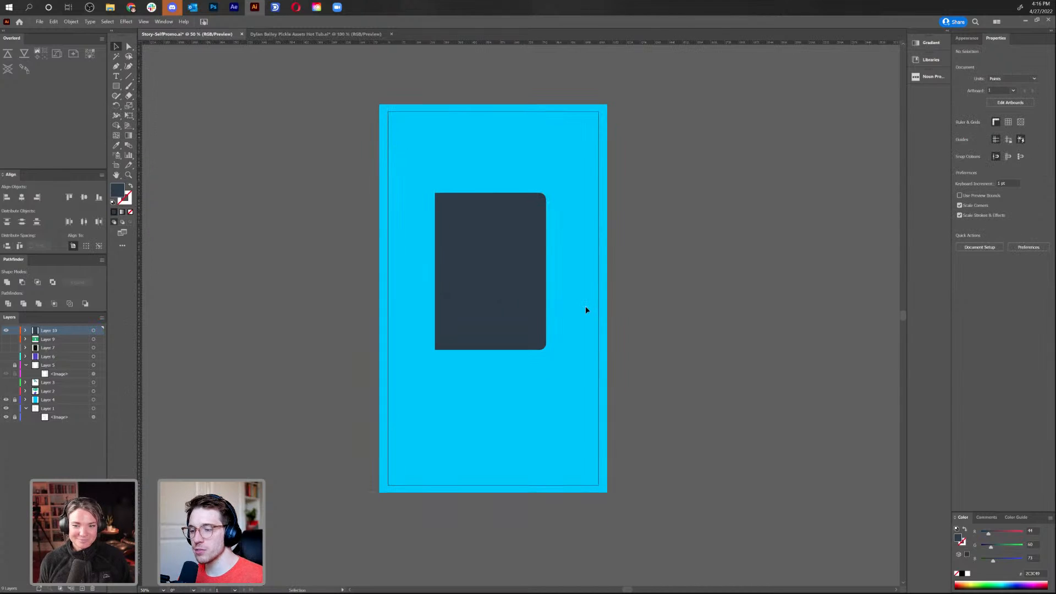
key("ctrl+1")
left_click_drag(584, 306, 576, 330)
left_click(116, 85)
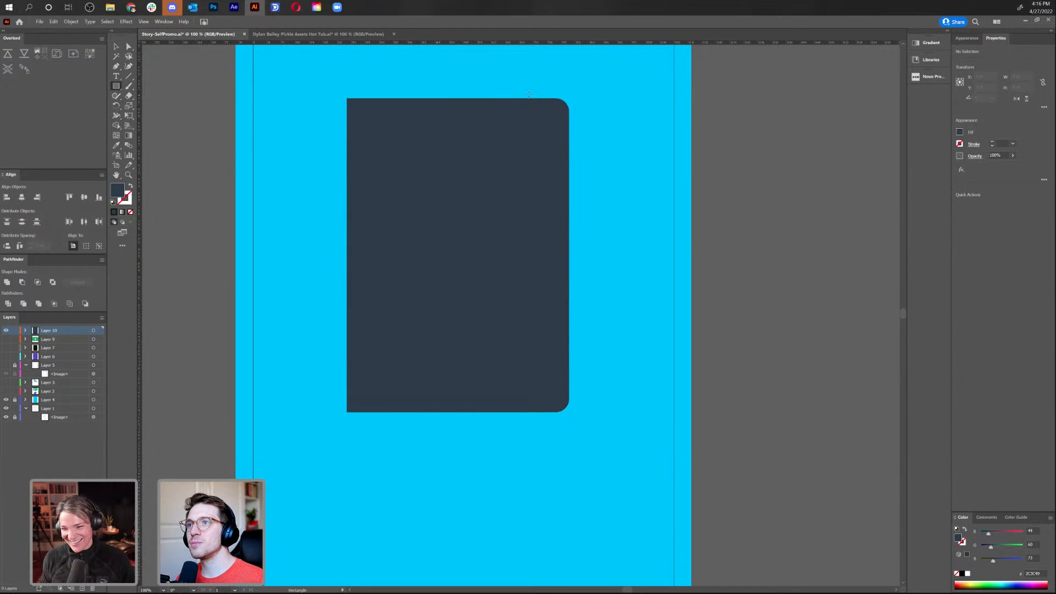
left_click_drag(527, 95, 537, 416)
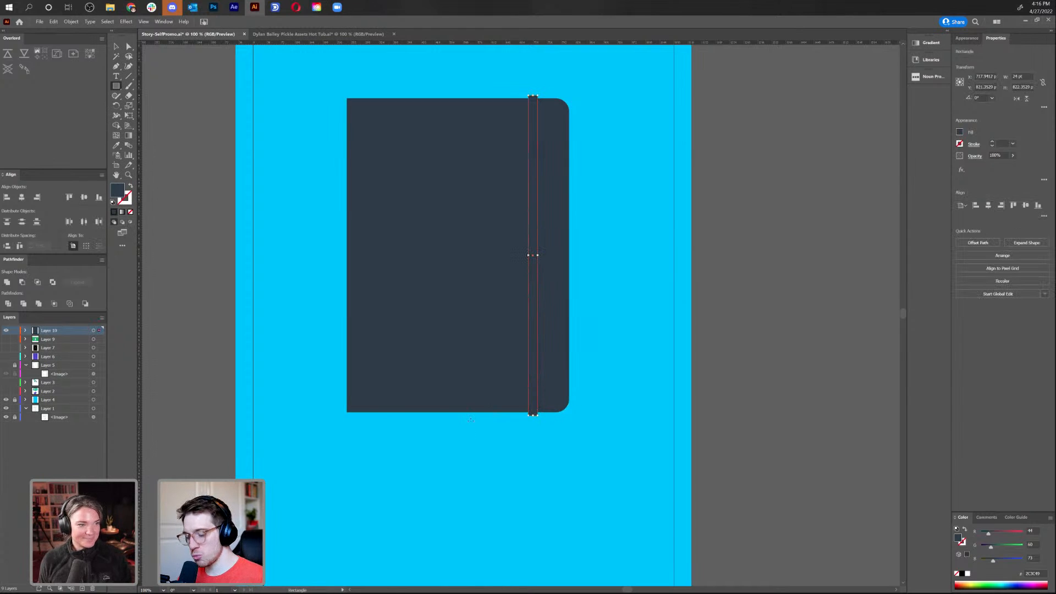
Sample the purple 5433CC from the curtain on Layer 6, showing that layer only while sampling, and return to the visible notebook layer
key("i")
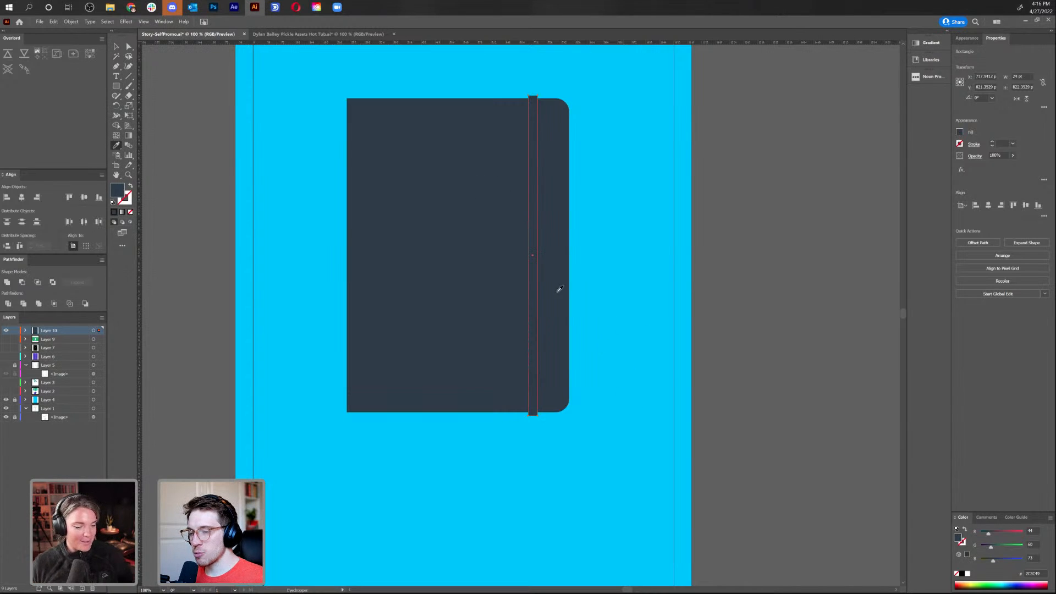
key("v")
left_click(419, 306)
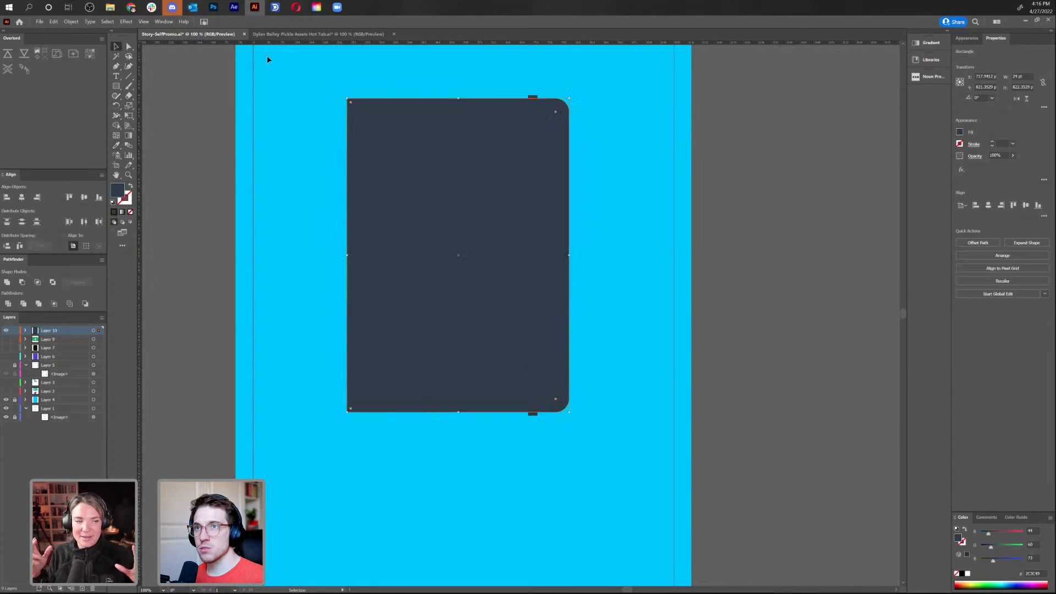
key("Delete")
left_click(6, 356)
key("i")
left_click(395, 275)
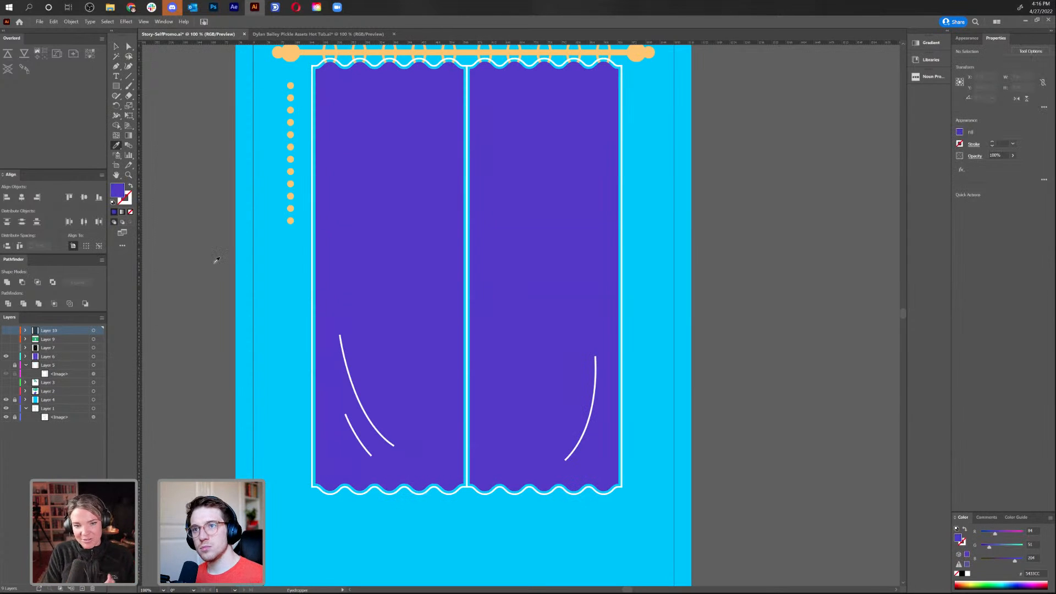
left_click(6, 356)
left_click(6, 331)
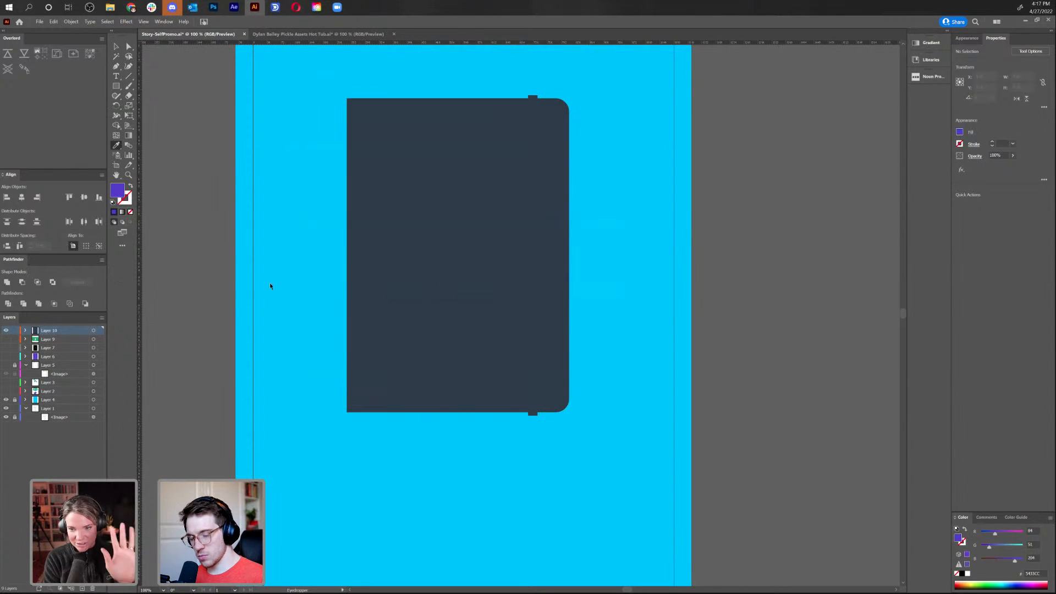
Draw a purple square about 317 pt wide beside the notebook cover as a color reference
key("ctrl+v")
key("Delete")
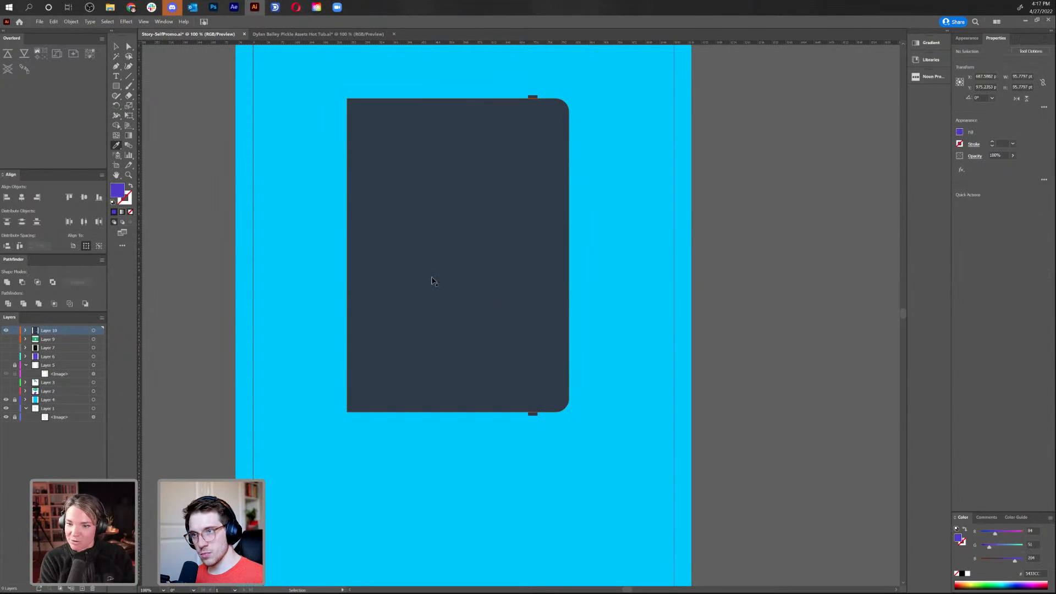
left_click(116, 86)
left_click_drag(196, 143, 320, 266)
Fill the notebook cover with the purple sampled from the reference square, and delete the square
key("a")
left_click(530, 236)
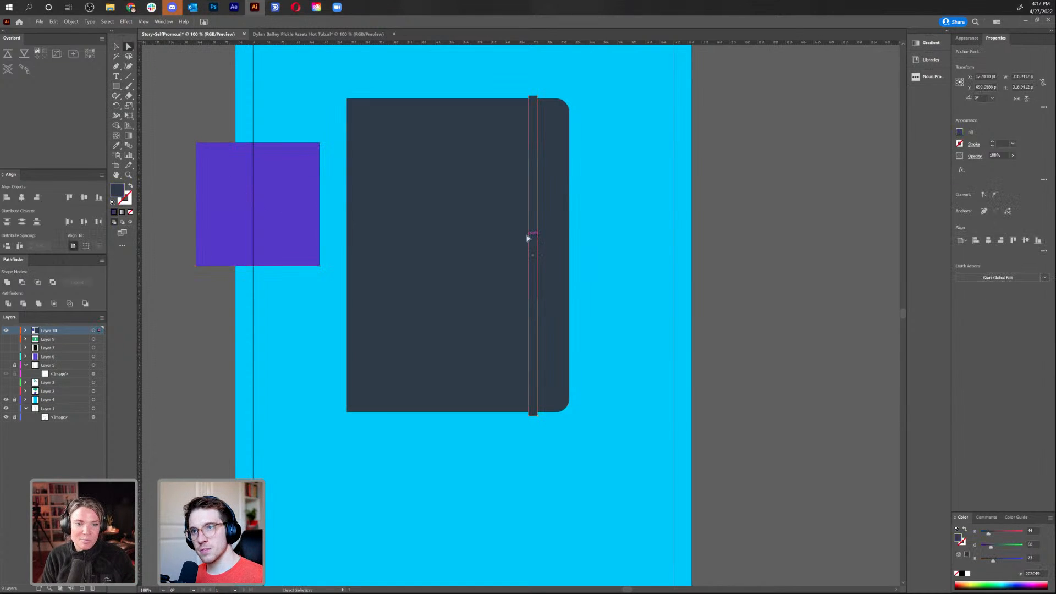
key("i")
left_click(248, 202)
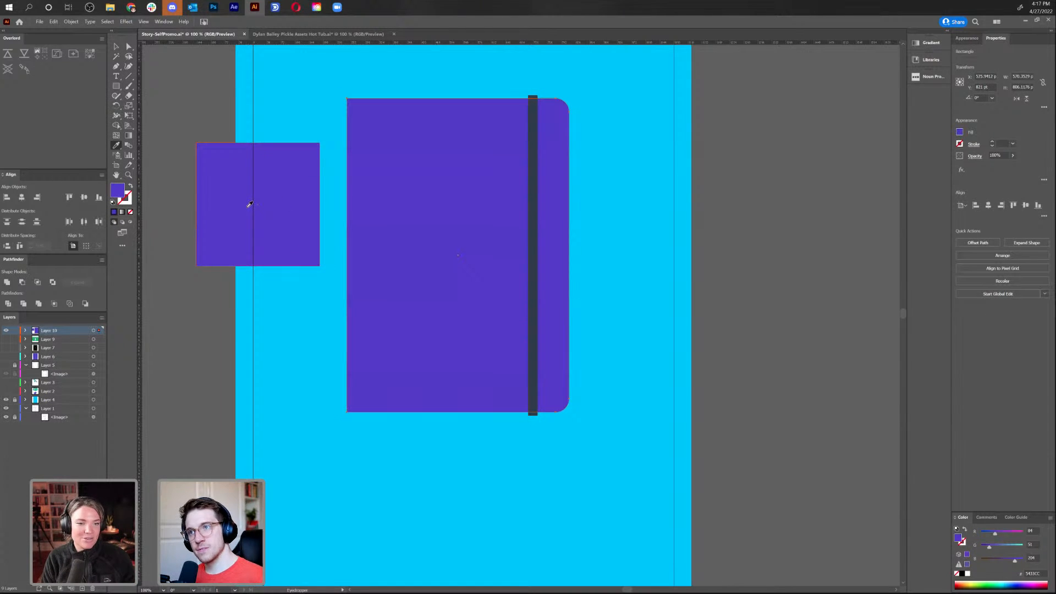
left_click(115, 46)
left_click(250, 192)
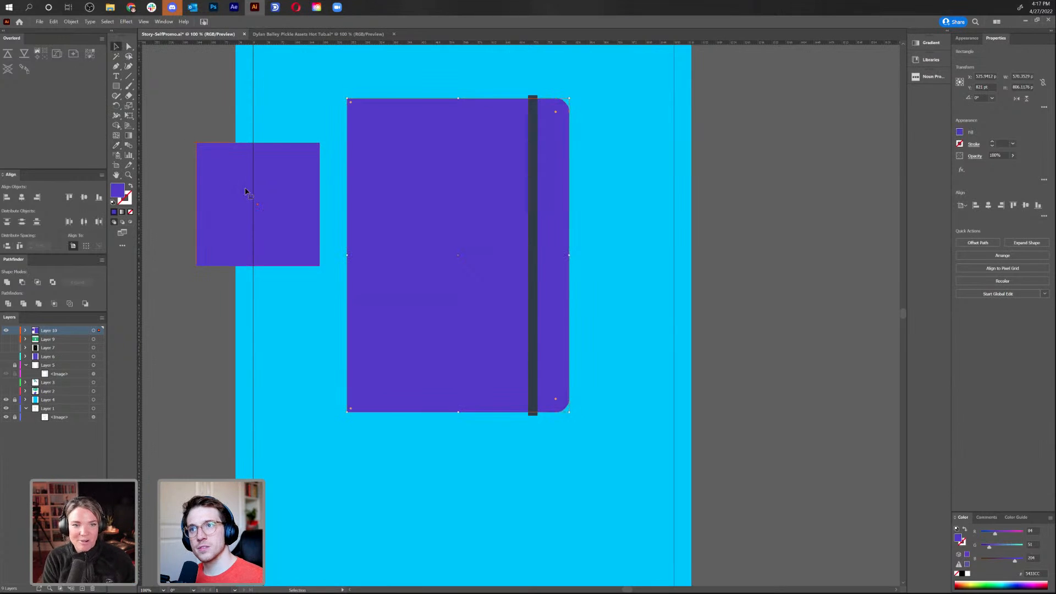
key("Delete")
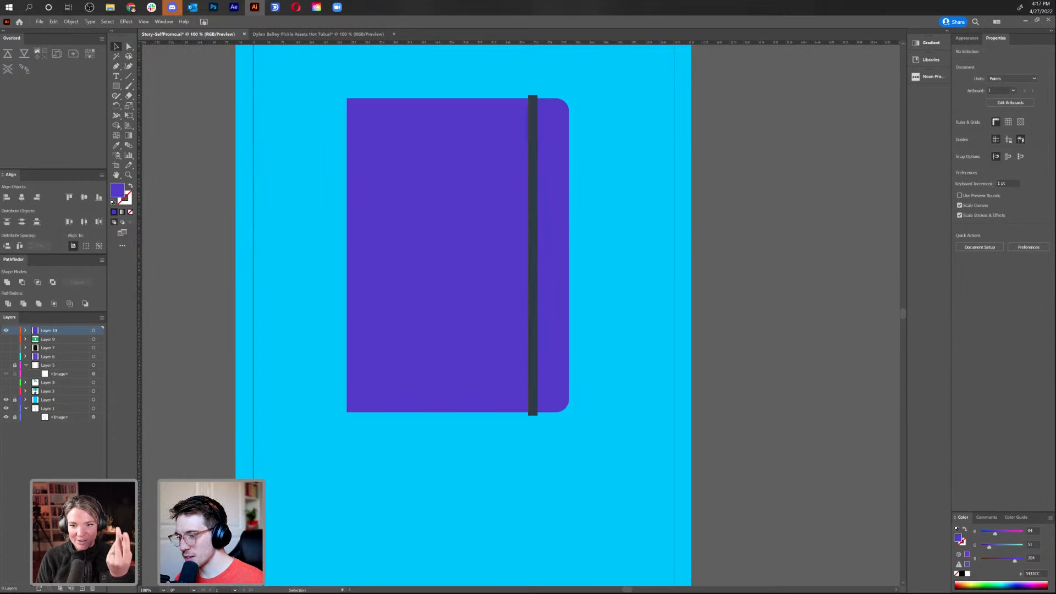
Slightly round the corners of the notebook's dark vertical band
key("ctrl+minus")
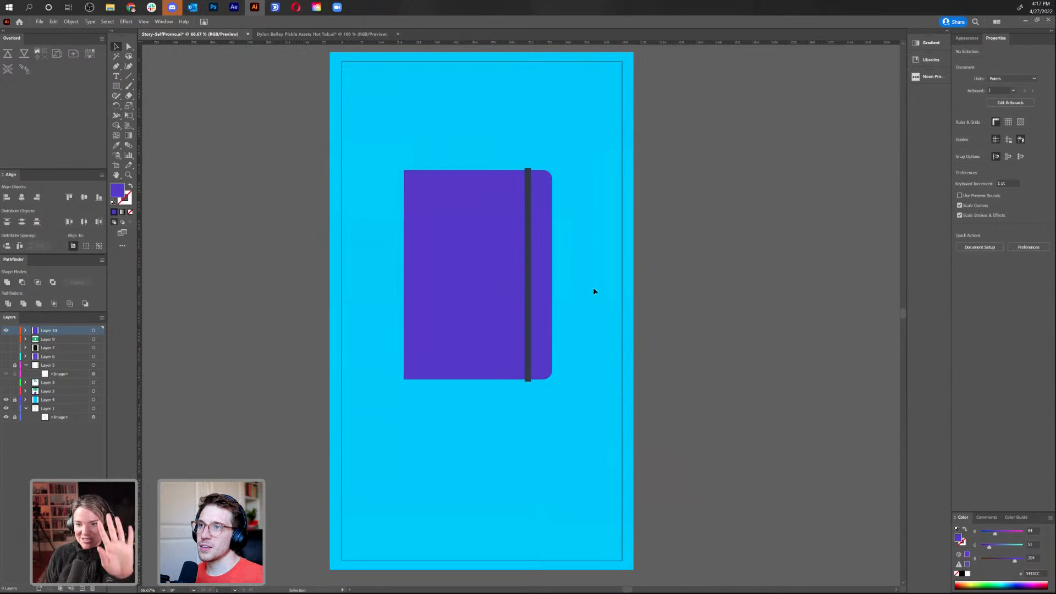
left_click(528, 190)
key("a")
key("ctrl+plus")
key("ctrl+plus")
key("ctrl+plus")
key("ctrl+plus")
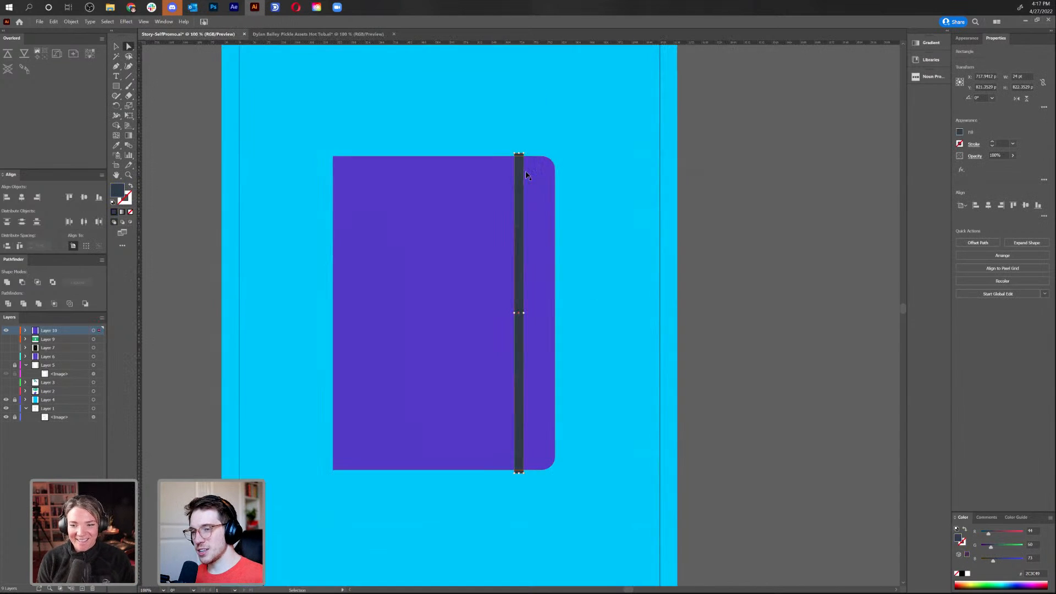
left_click_drag(526, 172, 526, 325)
left_click_drag(517, 253, 520, 254)
key("v")
left_click(523, 208)
key("ctrl+minus")
key("ctrl+minus")
key("ctrl+minus")
key("ctrl+minus")
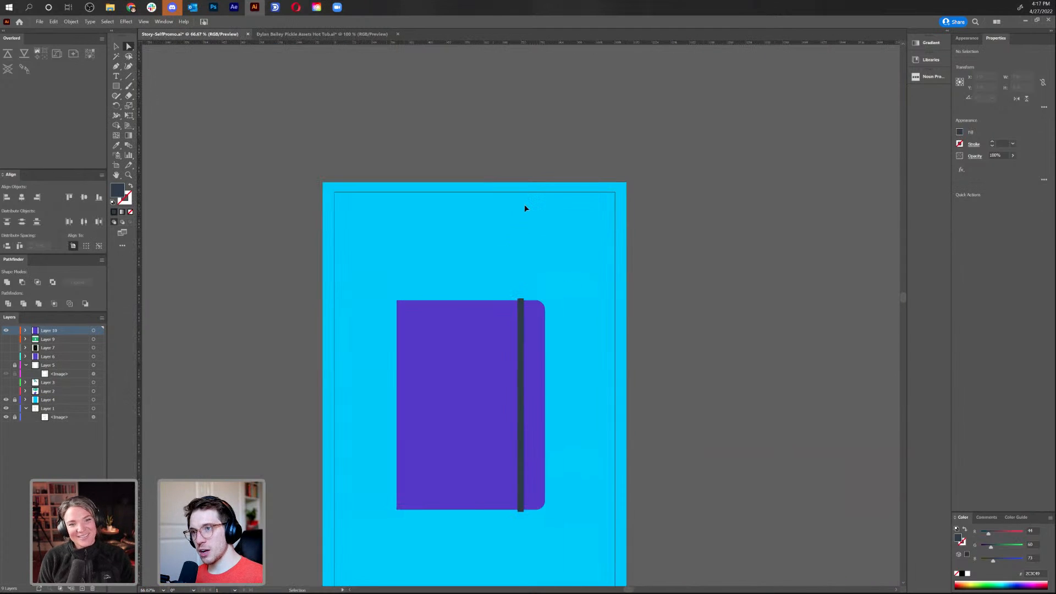
Duplicate the notebook cover and its band horizontally to the left, beyond the artboard's edge
key("v")
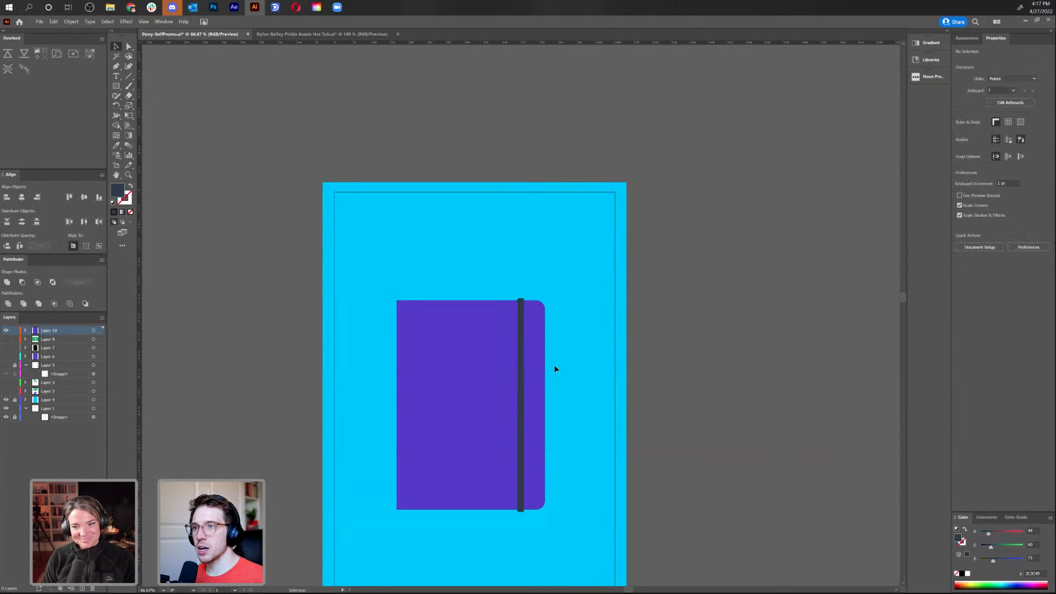
left_click(522, 363)
left_click(497, 370, "shift")
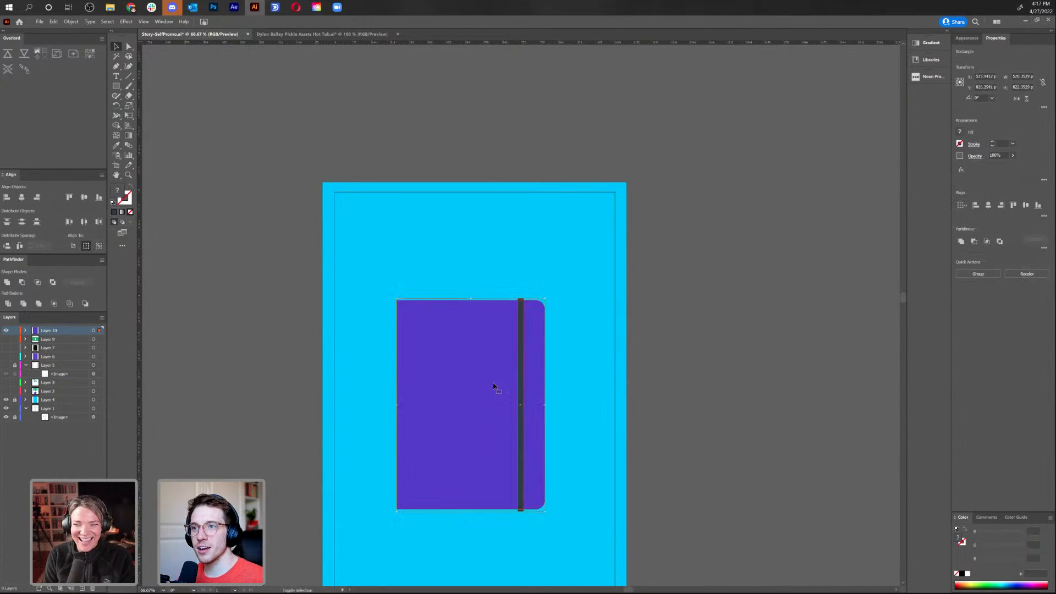
left_click_drag(501, 392, 250, 392, "alt")
left_click(614, 370)
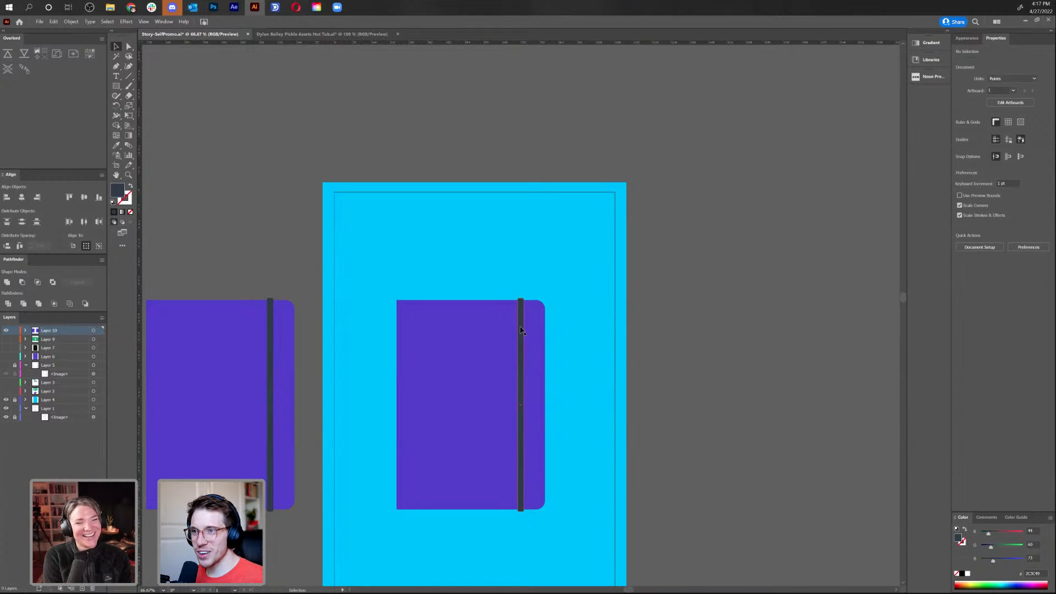
Delete the straight band from the notebook on the artboard and draw a loose, wavy elastic shape along the cover's right side
key("Delete")
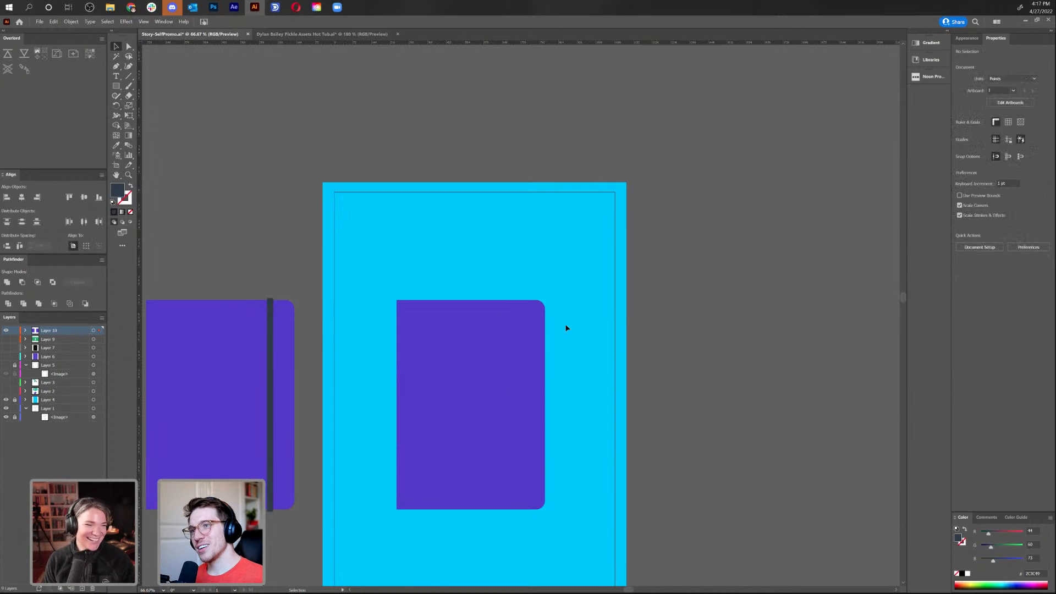
left_click(116, 66)
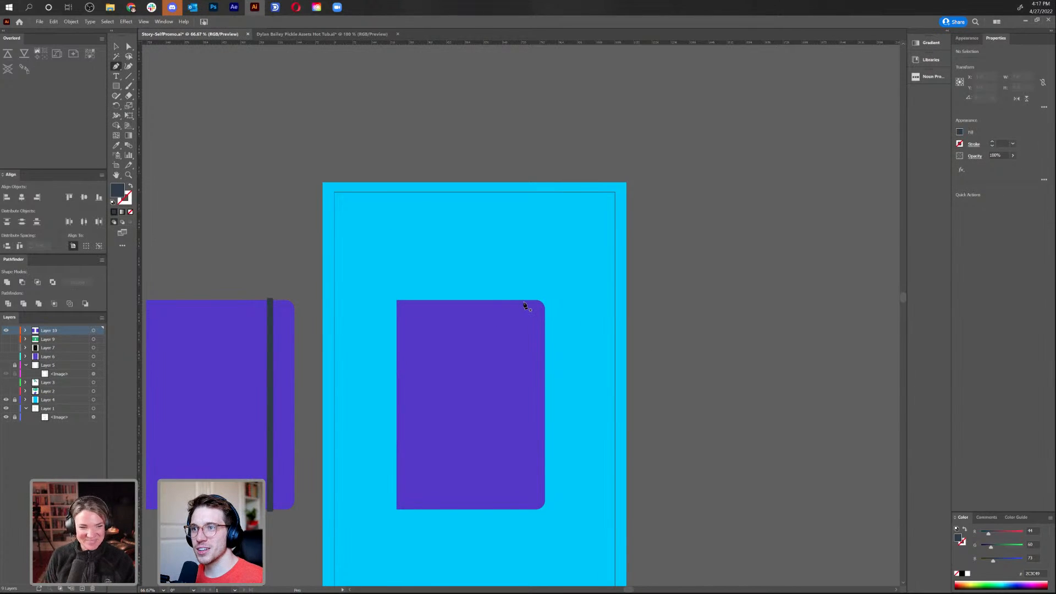
left_click_drag(536, 299, 566, 333)
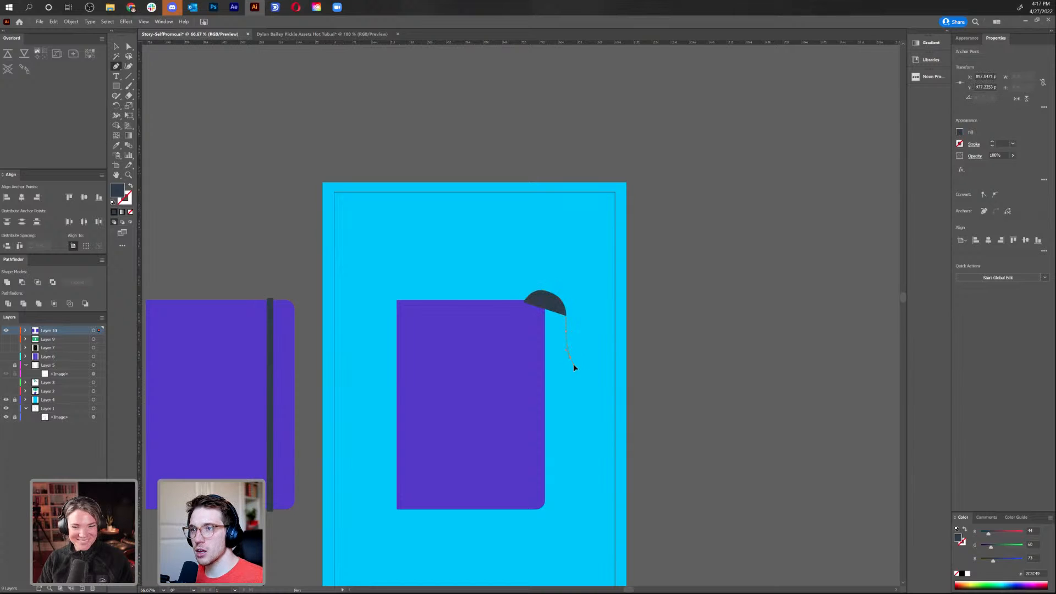
left_click_drag(563, 391, 566, 424)
left_click_drag(572, 496, 558, 358)
key("a")
left_click_drag(542, 286, 541, 251)
left_click(541, 264)
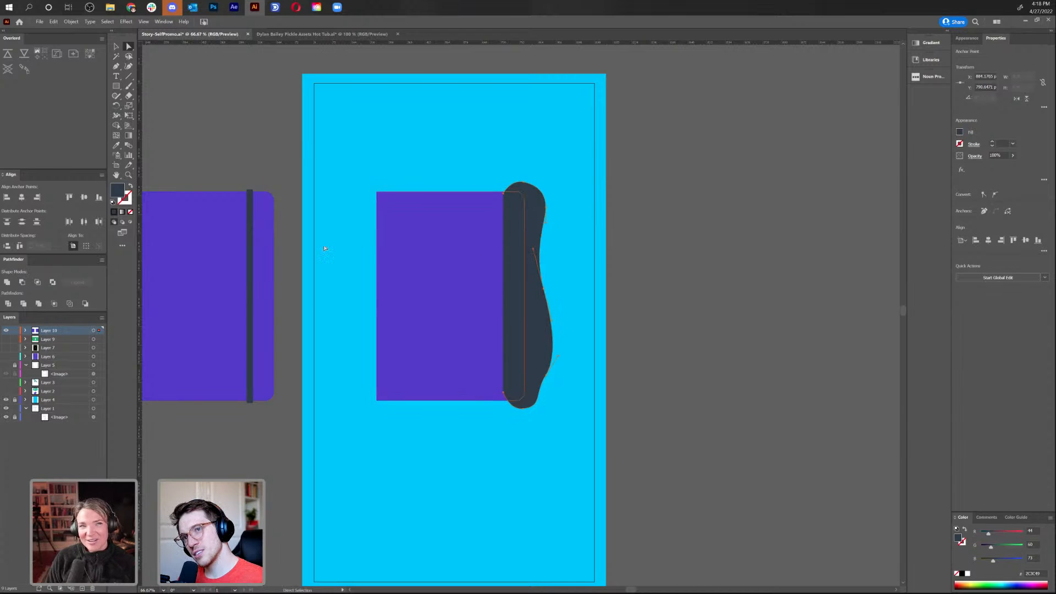
Turn the wavy elastic into an unfilled dark stroke 20 pt thick and send it behind the notebook cover
left_click(132, 188)
left_click(996, 143)
type("10")
key("Return")
left_click(992, 141)
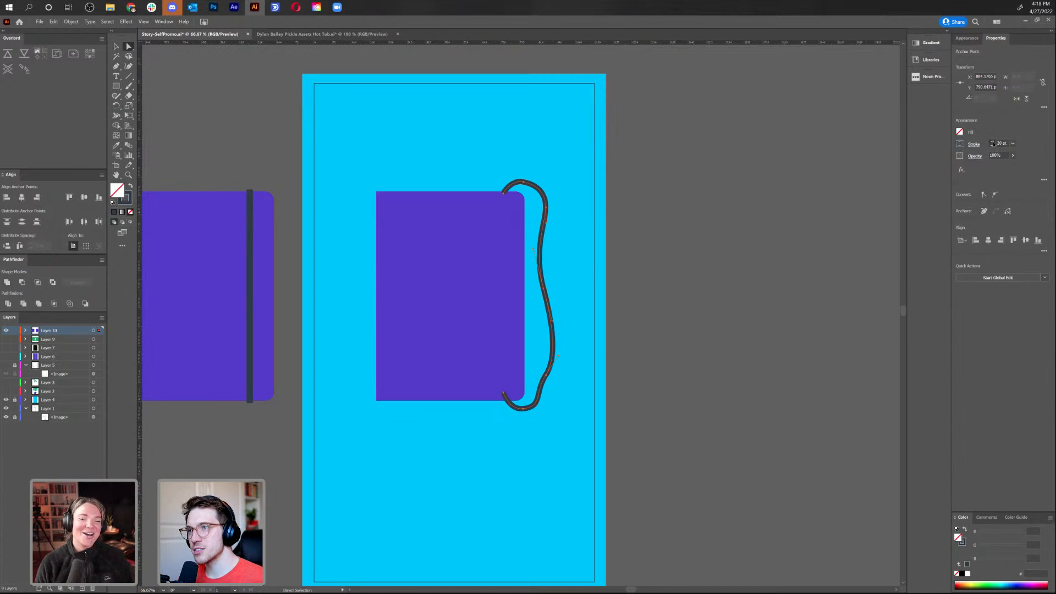
left_click(993, 145)
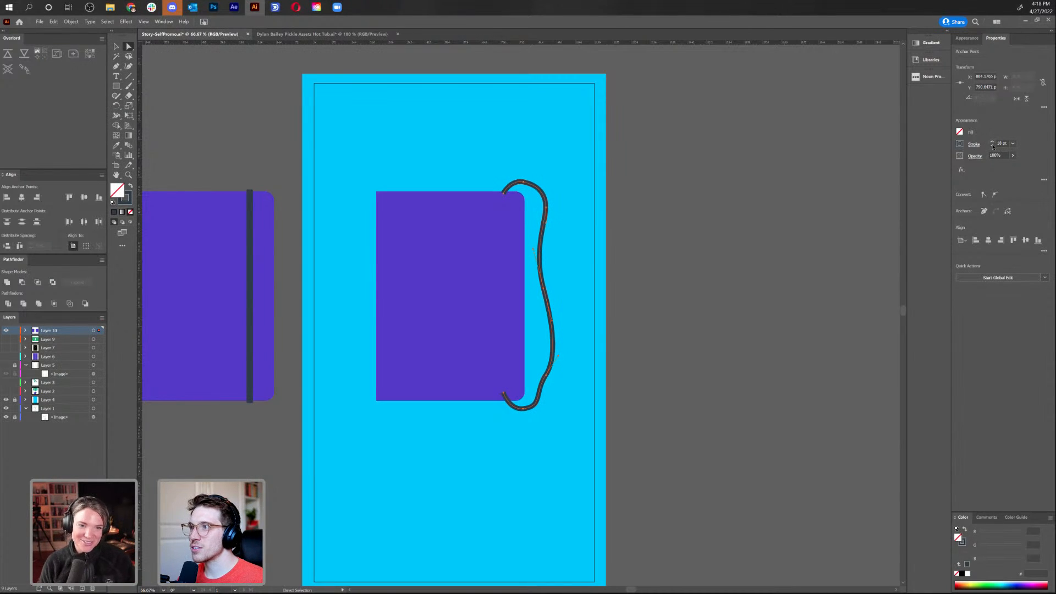
key("v")
left_click(662, 215)
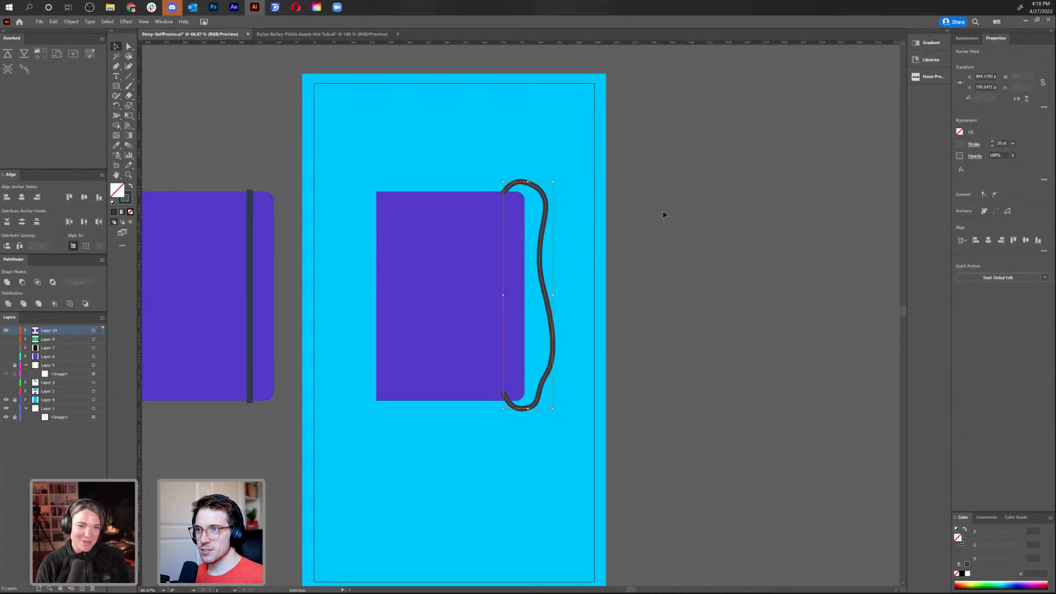
left_click(541, 278)
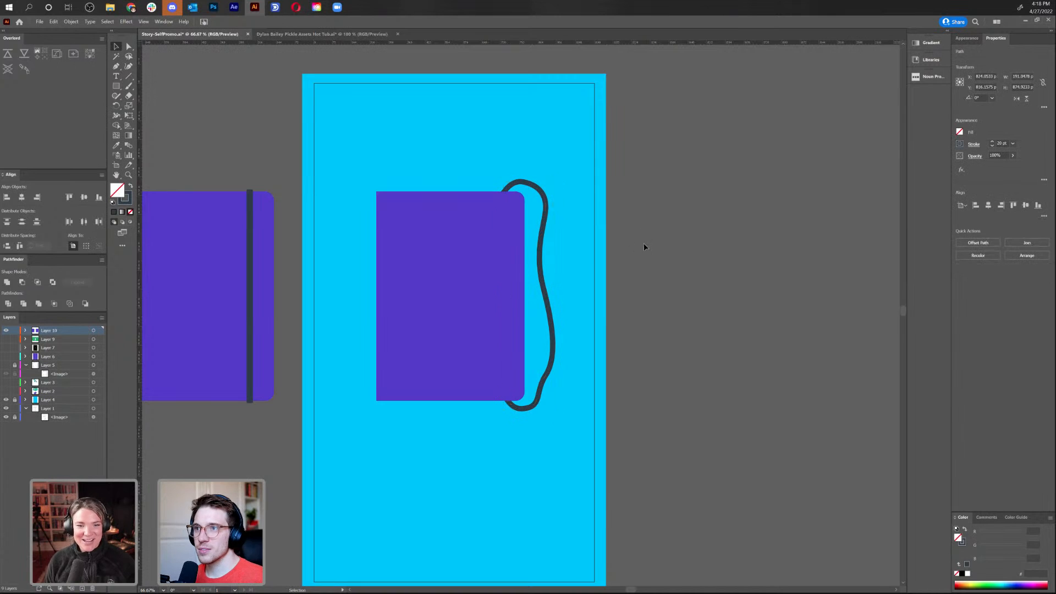
Draw a page rectangle about 543 pt wide, slightly inset on the notebook cover, and fill it with white
left_click(438, 349)
left_click(116, 86)
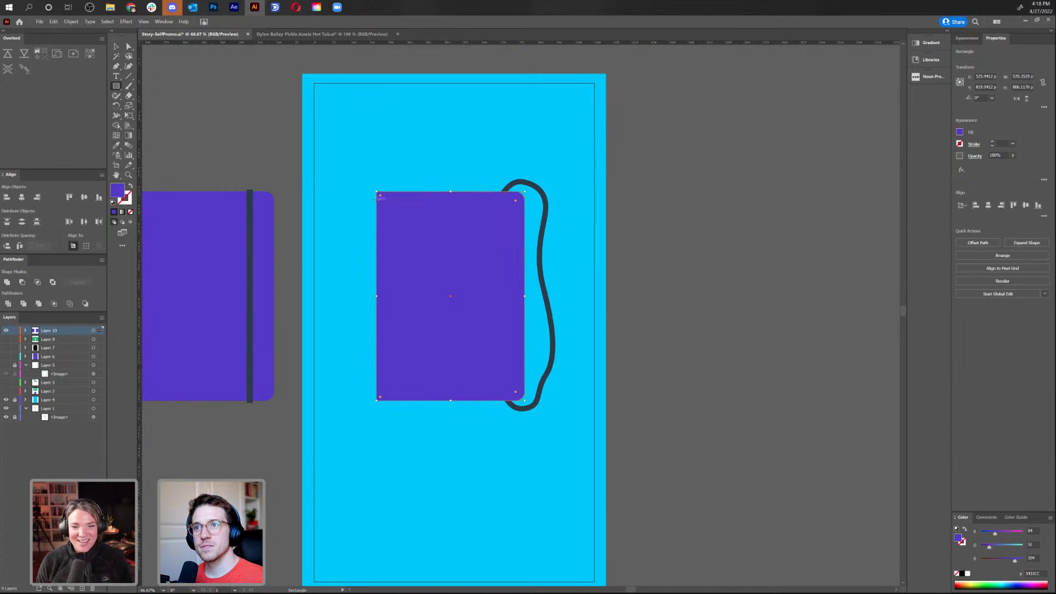
left_click_drag(377, 195, 517, 392)
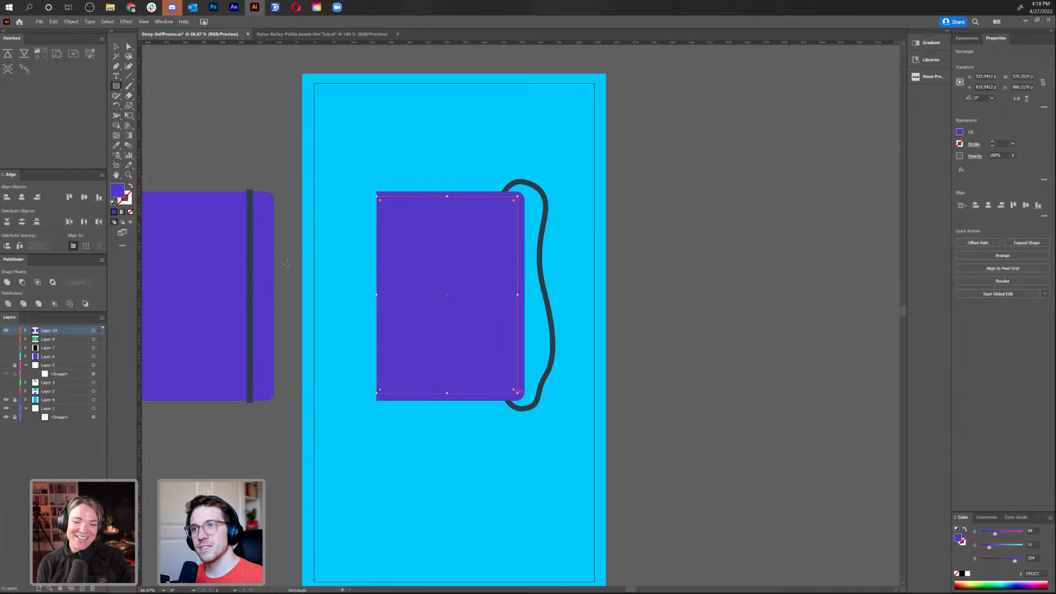
double_click(116, 192)
left_click(420, 253)
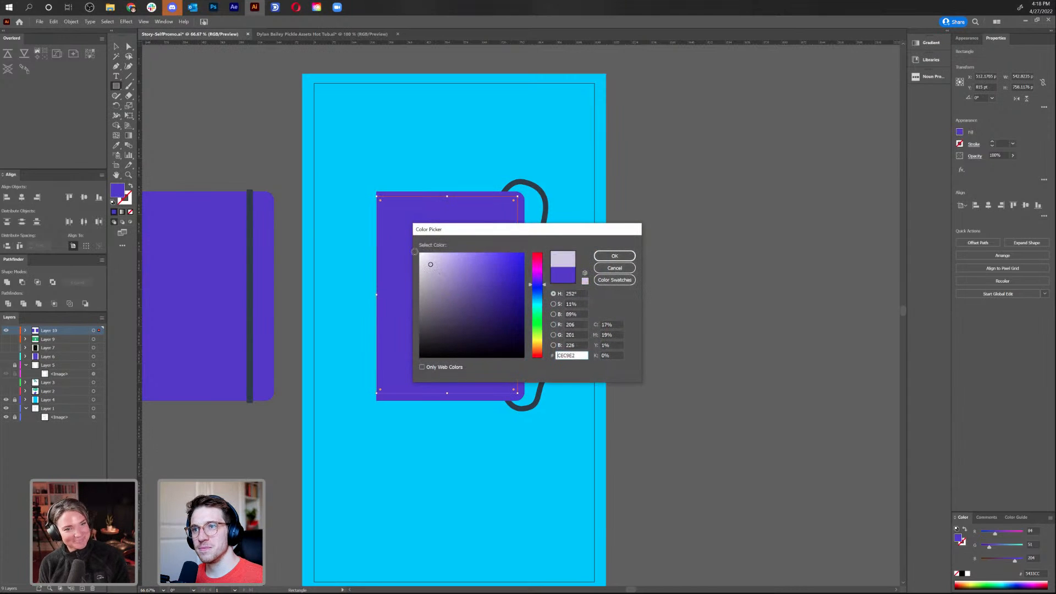
left_click(614, 256)
key("v")
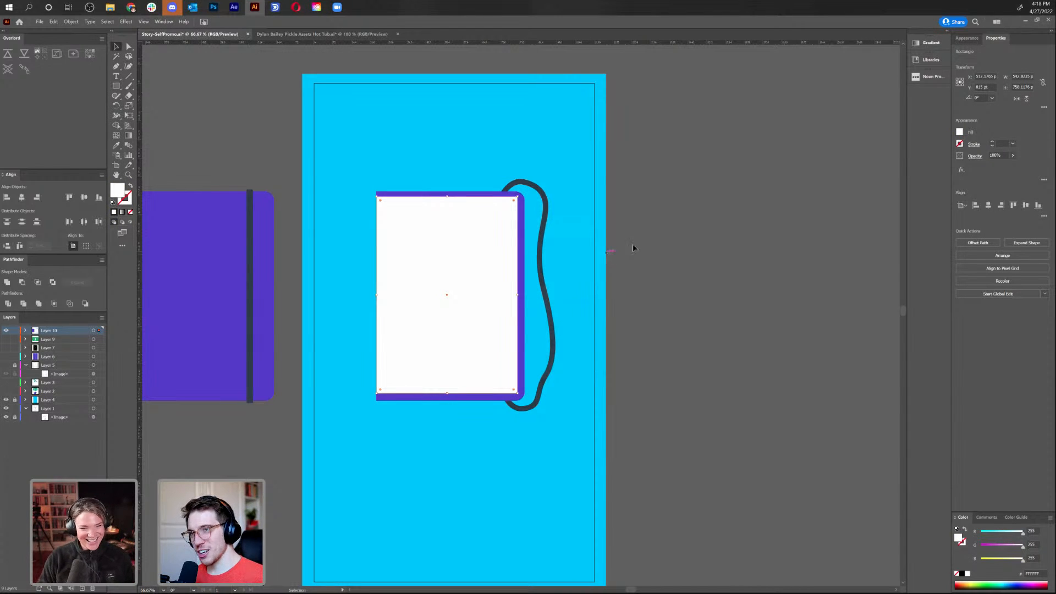
left_click(661, 217)
Move the closed notebook copy straight down, out of the way beside the artboard
scroll(684, 224, "left", 3)
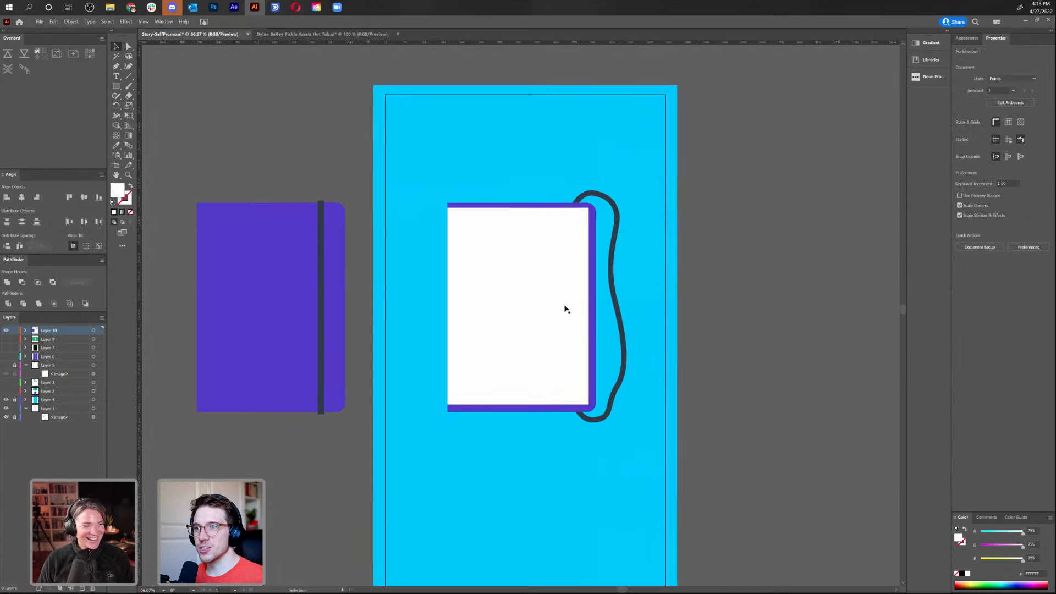
left_click(594, 306)
left_click_drag(302, 223, 301, 492)
Reflect a copy of the purple cover across the vertical axis and place it against the original's left edge
right_click(529, 412)
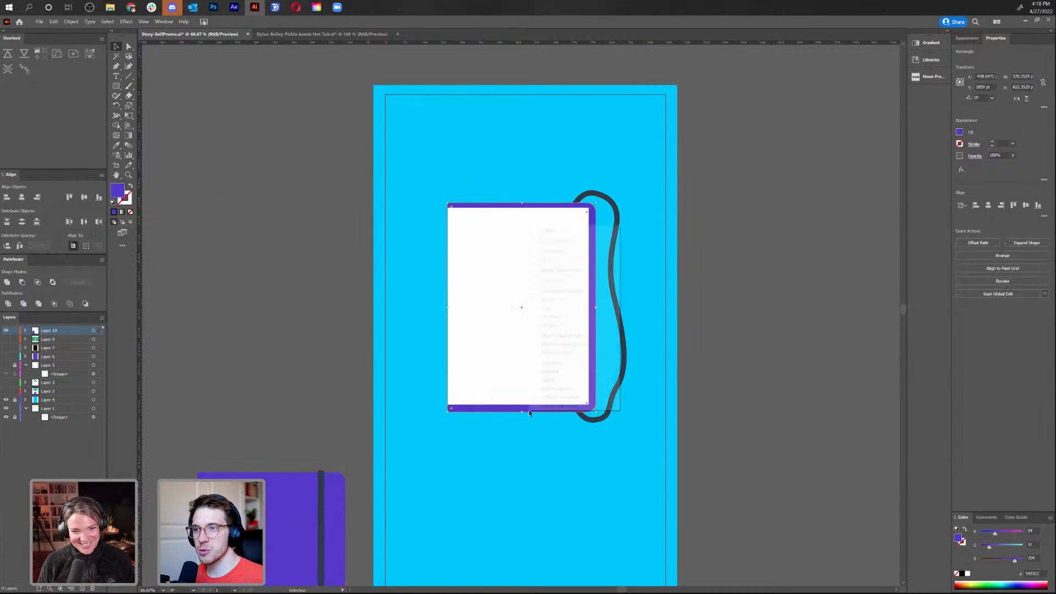
mouse_move(577, 362)
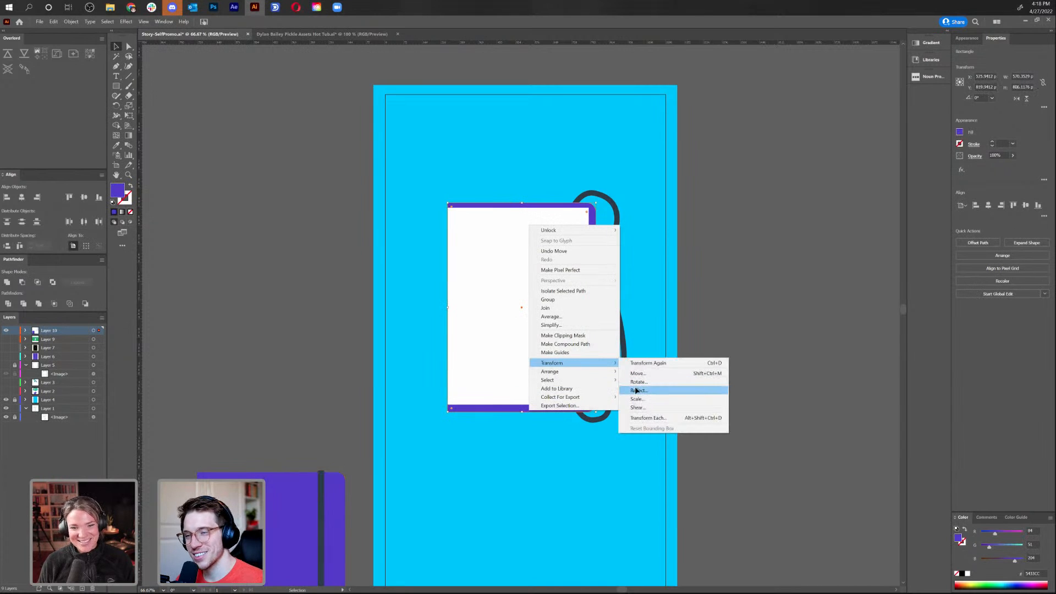
left_click(636, 390)
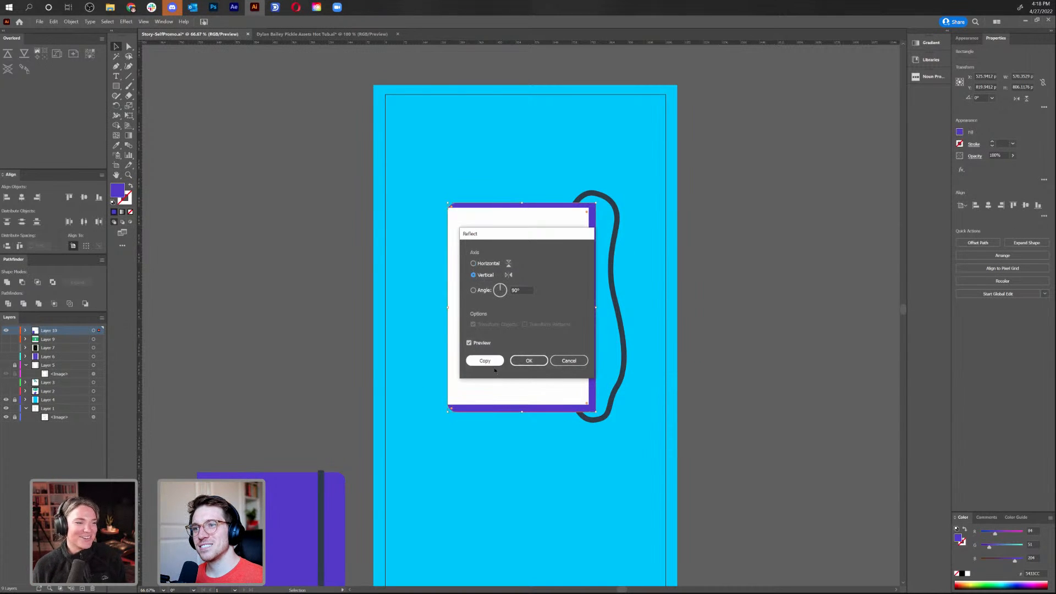
key("Return")
left_click_drag(493, 411, 347, 412)
Duplicate the white page onto the left cover and nudge it flush with the spine
left_click(520, 469)
left_click_drag(539, 337, 394, 356)
key("Right")
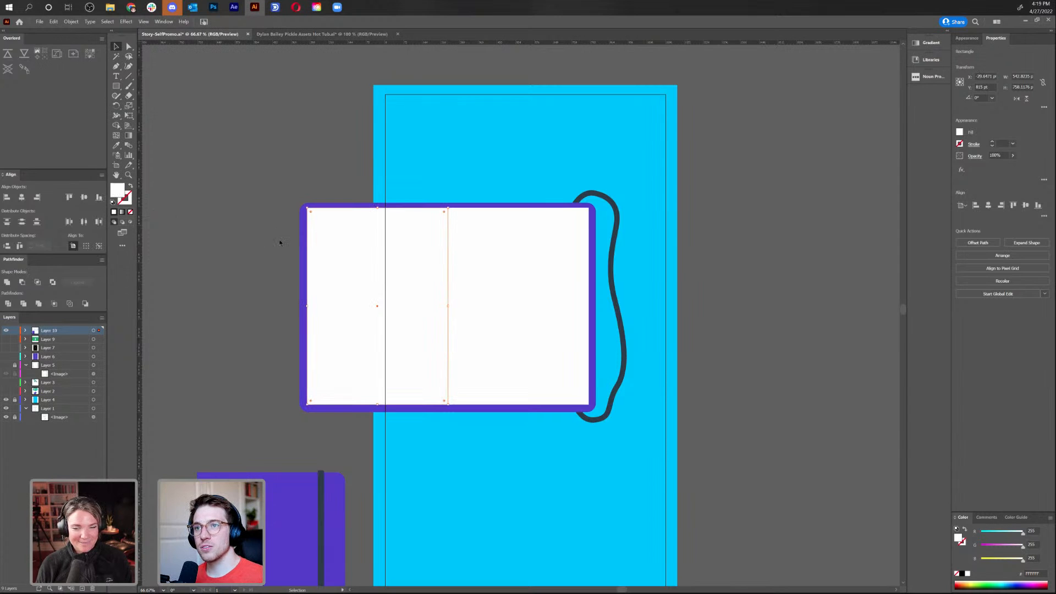
Fill the notebook's left page with the pale lavender-blue DCE5F9
double_click(117, 189)
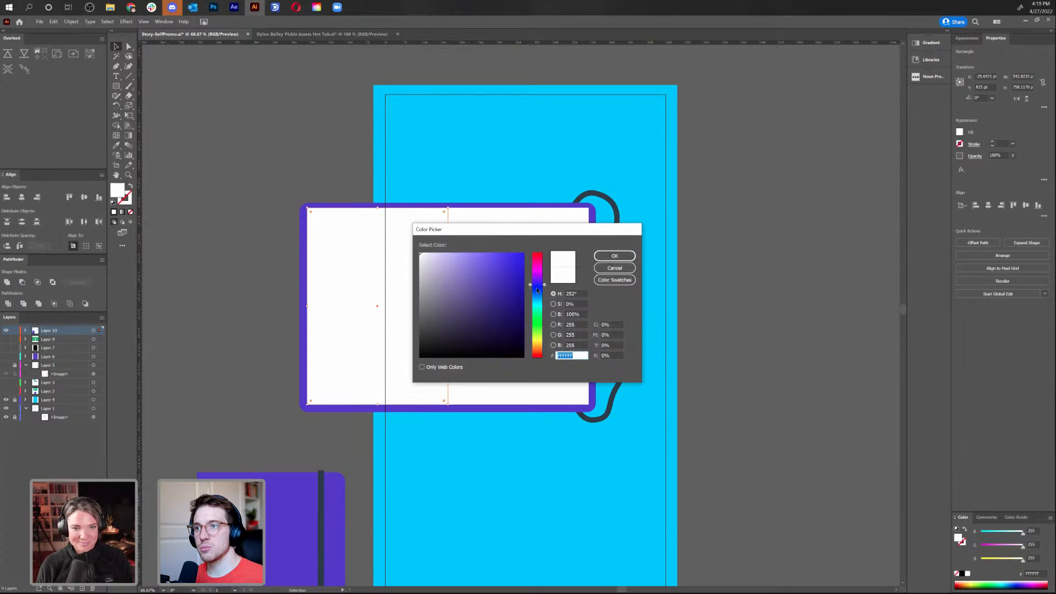
left_click_drag(537, 290, 538, 291)
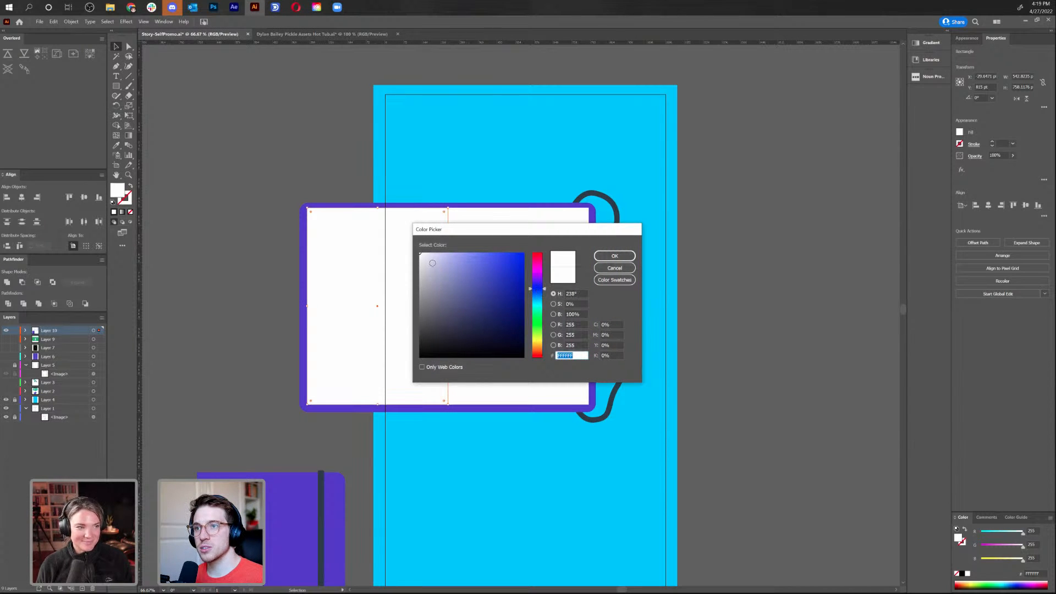
left_click(424, 260)
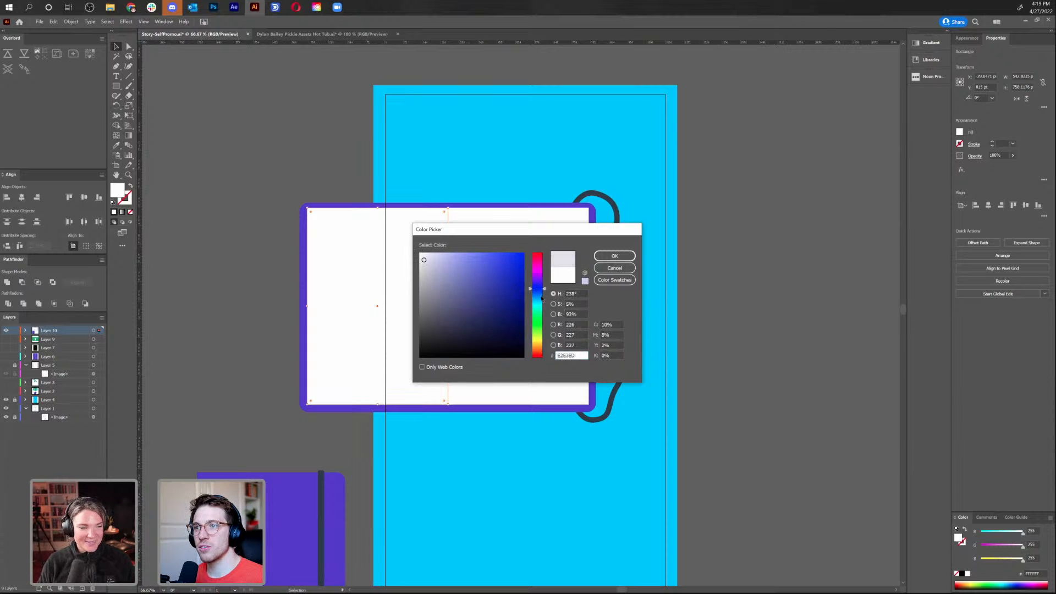
left_click_drag(543, 300, 538, 293)
left_click(436, 259)
left_click_drag(435, 259, 431, 254)
left_click(611, 257)
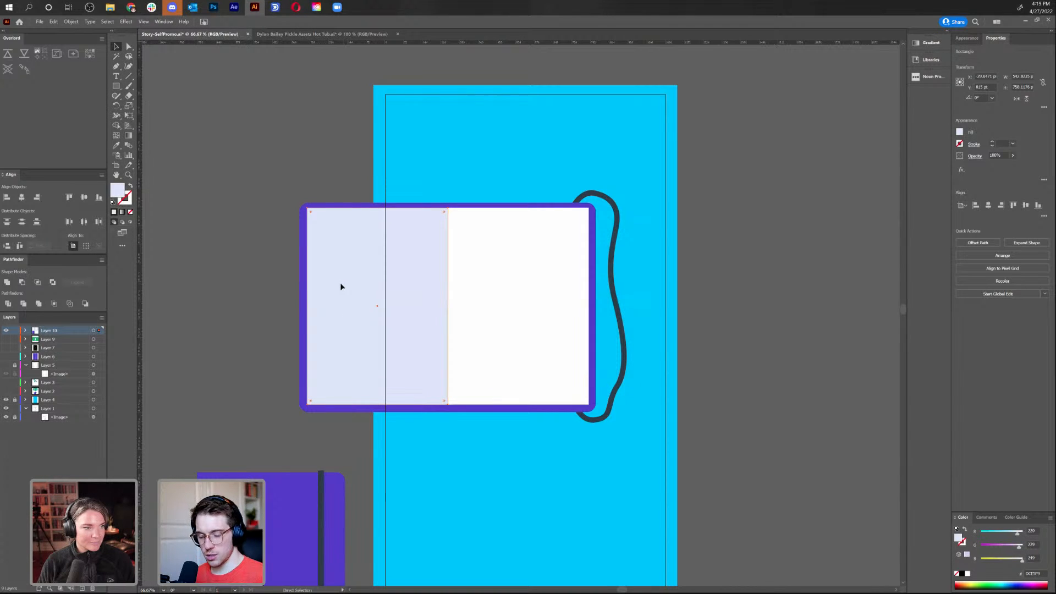
Copy the lavender-blue left page and paste the duplicate in place
right_click(249, 279)
left_click(216, 217)
left_click(53, 22)
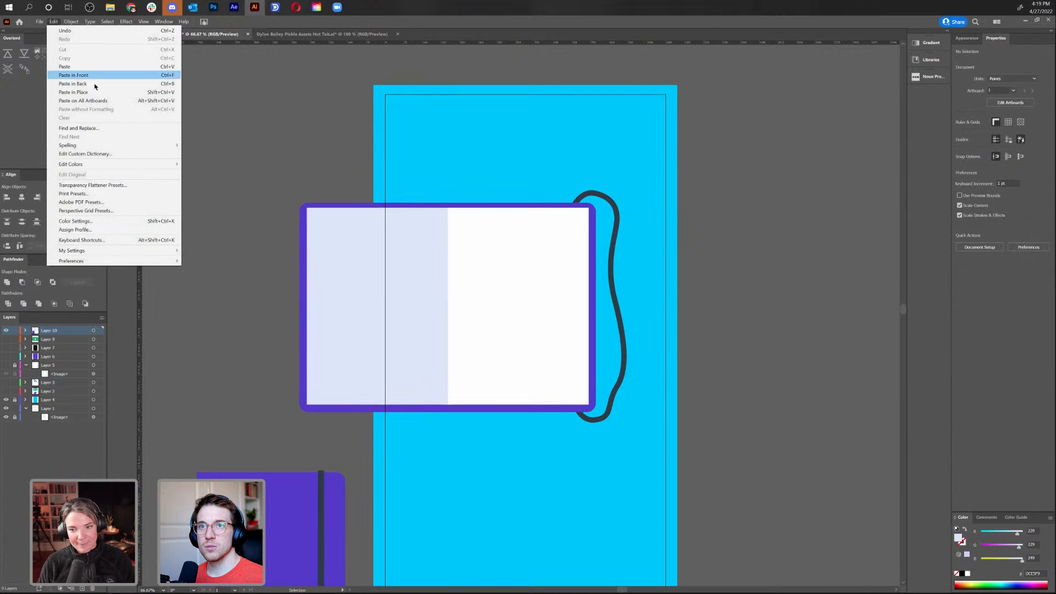
left_click(110, 92)
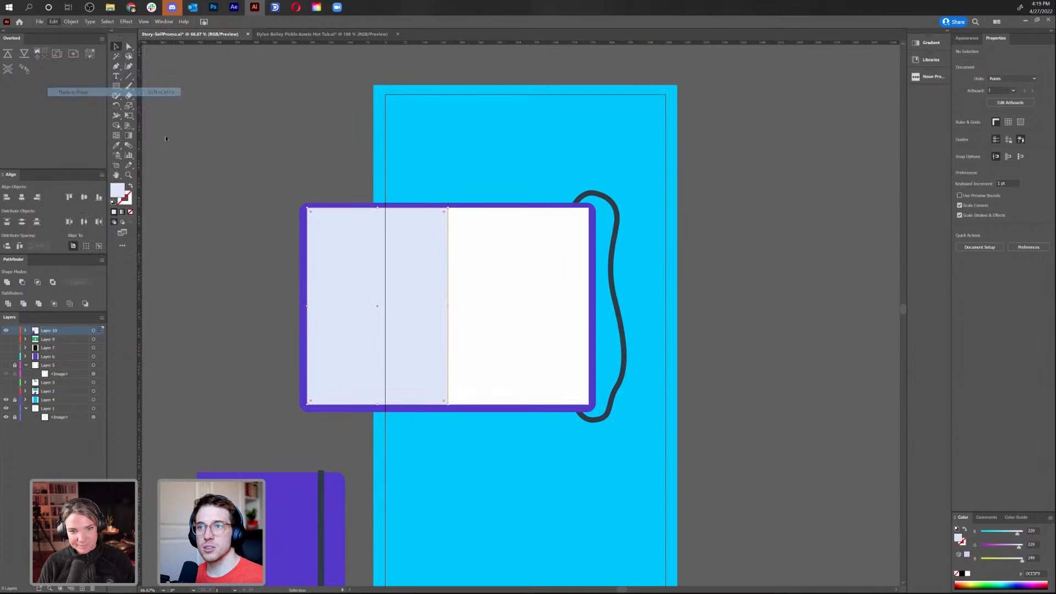
Scale the duplicate page's outer edge to about 807 pt tall and nudge that edge toward the spine
key("a")
left_click(311, 211)
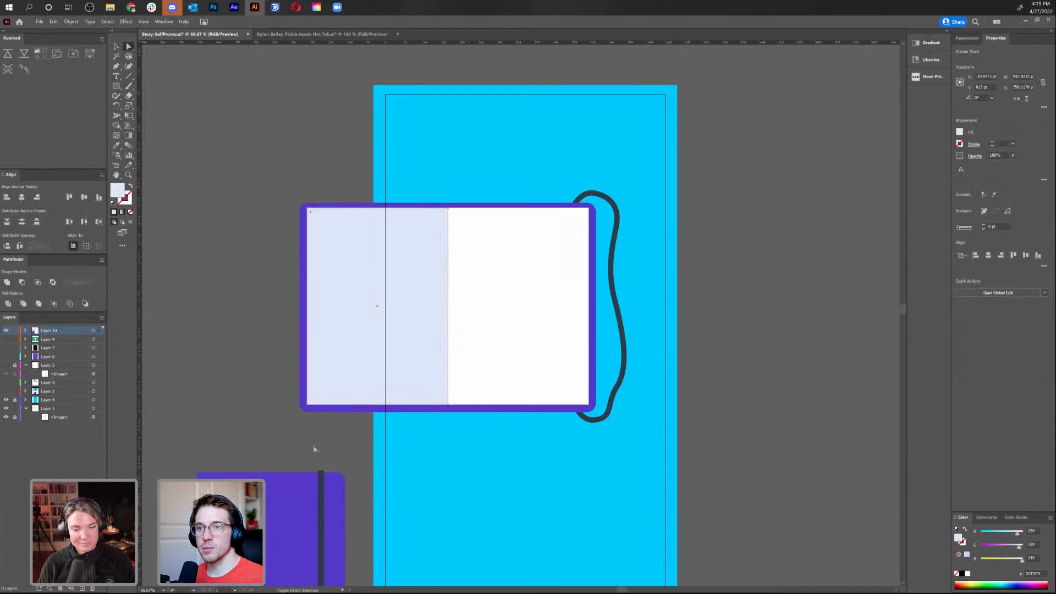
left_click(308, 405, "shift")
key("s")
left_click_drag(313, 177, 311, 169)
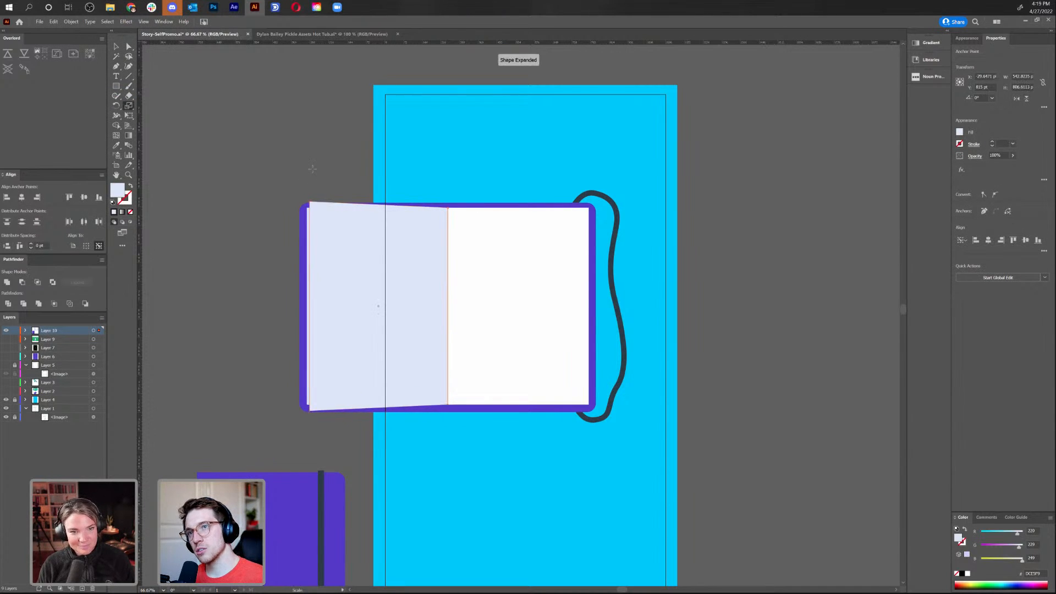
key("Left")
key("Left")
key("Left")
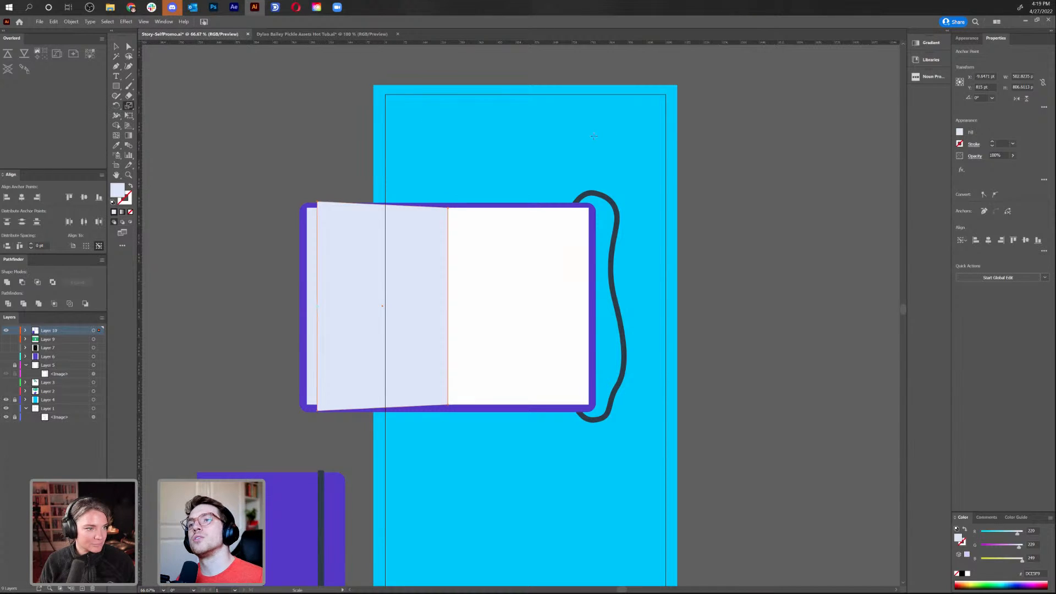
left_click_drag(568, 173, 574, 214)
key("ctrl+z")
left_click_drag(498, 130, 533, 177)
key("ctrl+z")
left_click(116, 46)
key("ctrl+shift+a")
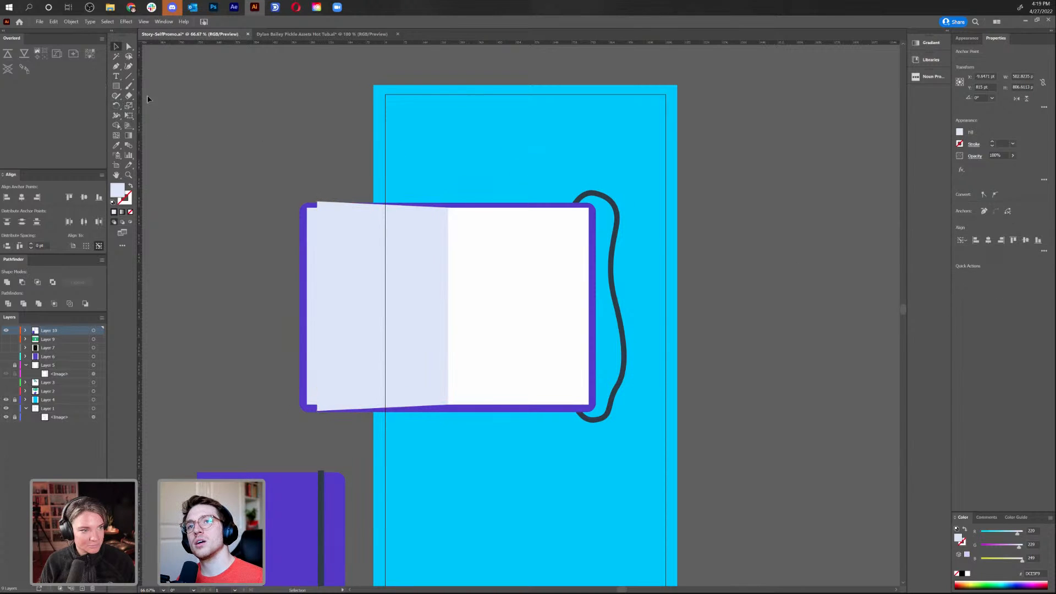
Draw a test square about 288 pt wide above the open notebook
left_click(116, 86)
mouse_move(496, 140)
left_mouse_down()
mouse_move(534, 179)
mouse_move(571, 157)
left_mouse_up()
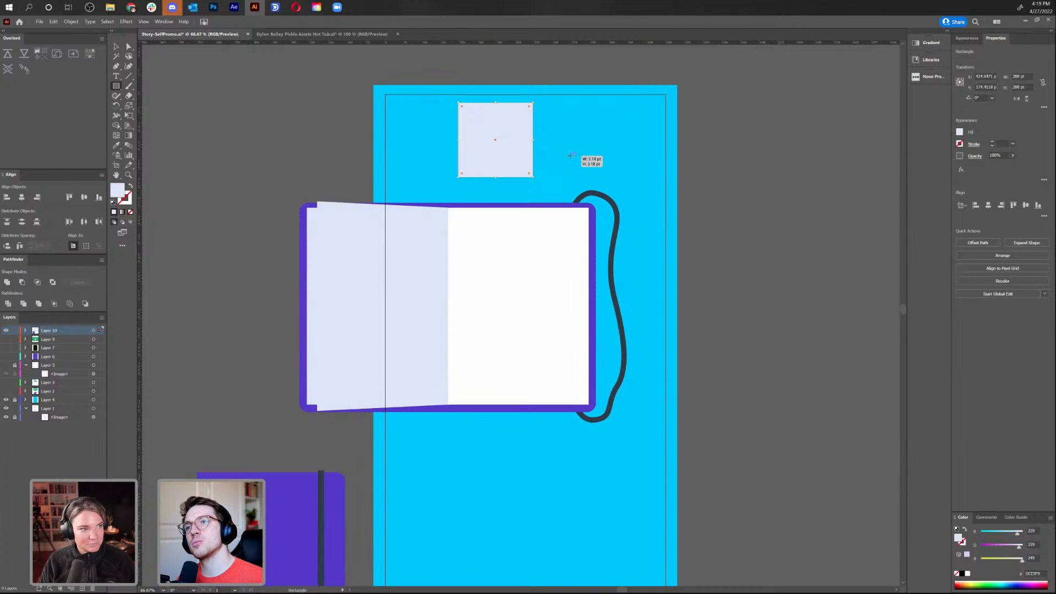
key("v")
key("ctrl+z")
Move the test square up and widen its upper edge to about 355 pt with the Scale tool, forming a trapezoid
key("a")
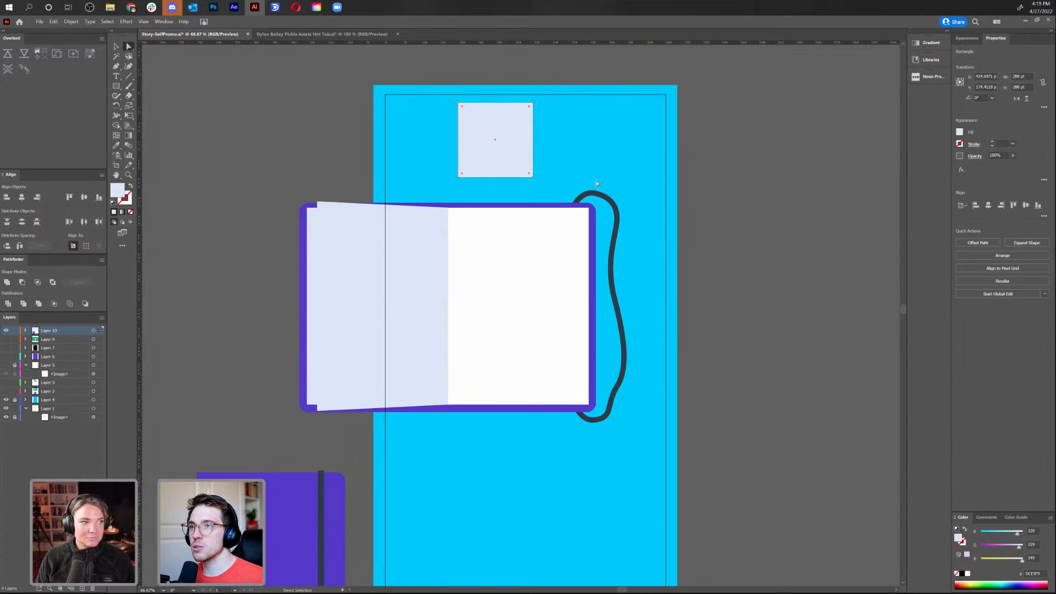
left_click(384, 127)
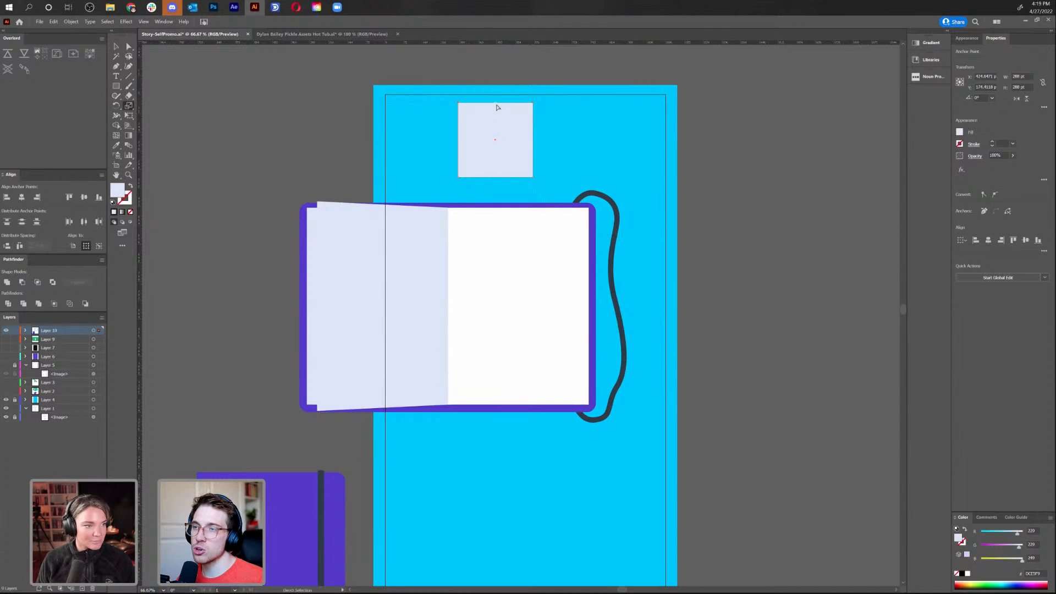
key("ctrl+equal")
key("ctrl+equal")
key("ctrl+equal")
key("ctrl+equal")
key("ctrl+equal")
key("ctrl+equal")
key("ctrl+equal")
key("ctrl+minus")
key("ctrl+minus")
key("v")
left_click_drag(550, 406, 548, 222)
scroll(683, 282, "up", 4)
key("s")
key("a")
key("s")
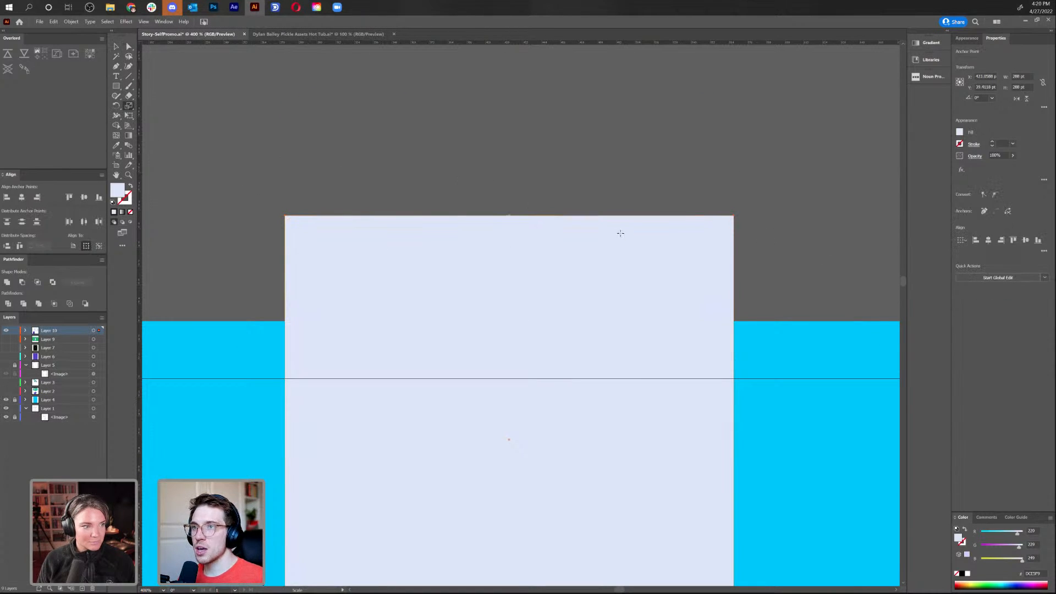
left_click(509, 216)
left_click_drag(713, 234, 655, 244)
left_click_drag(609, 205, 810, 214)
Undo the test square's edge scaling and delete the test shape
key("ctrl+minus")
key("ctrl+minus")
key("ctrl+minus")
key("ctrl+minus")
key("ctrl+minus")
key("ctrl+minus")
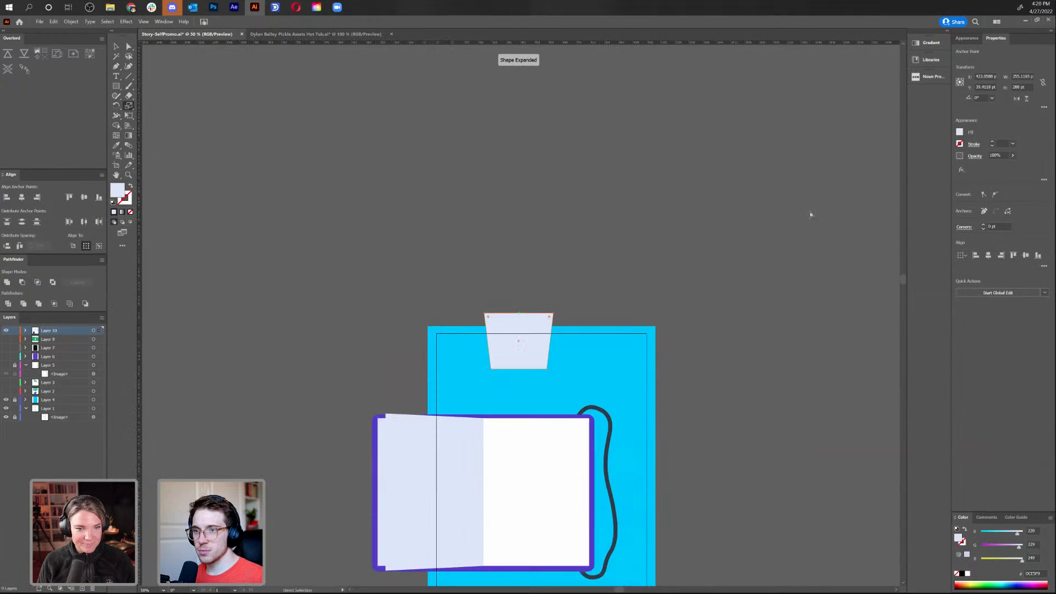
key("ctrl+equal")
key("v")
key("ctrl+z")
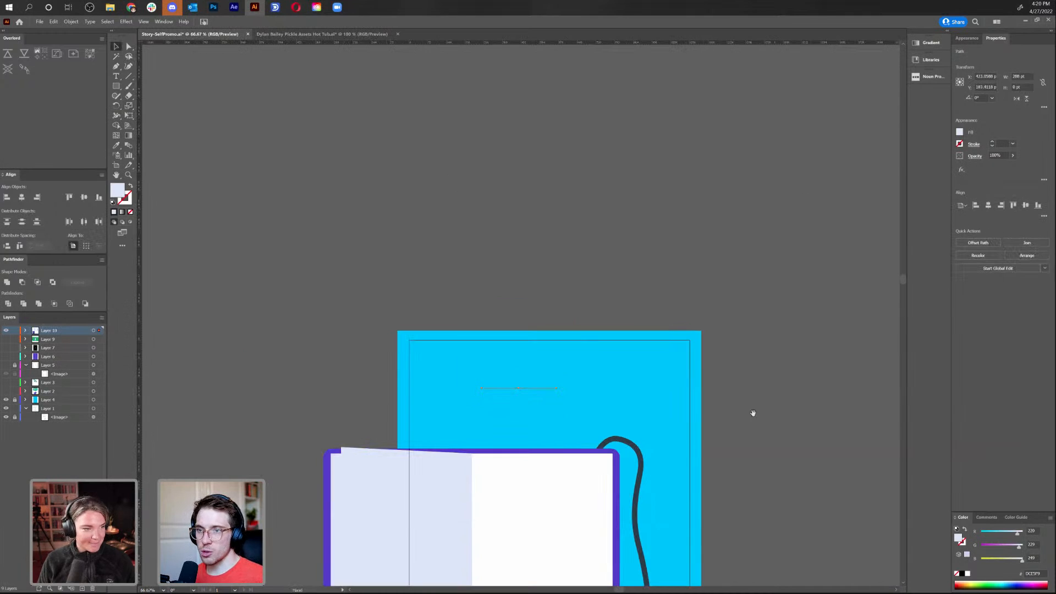
key("Delete")
Draw a narrow rectangle about 77 by 757 pt over the turned page's outer edge and fill it with BFCADD
left_click_drag(490, 477, 543, 284)
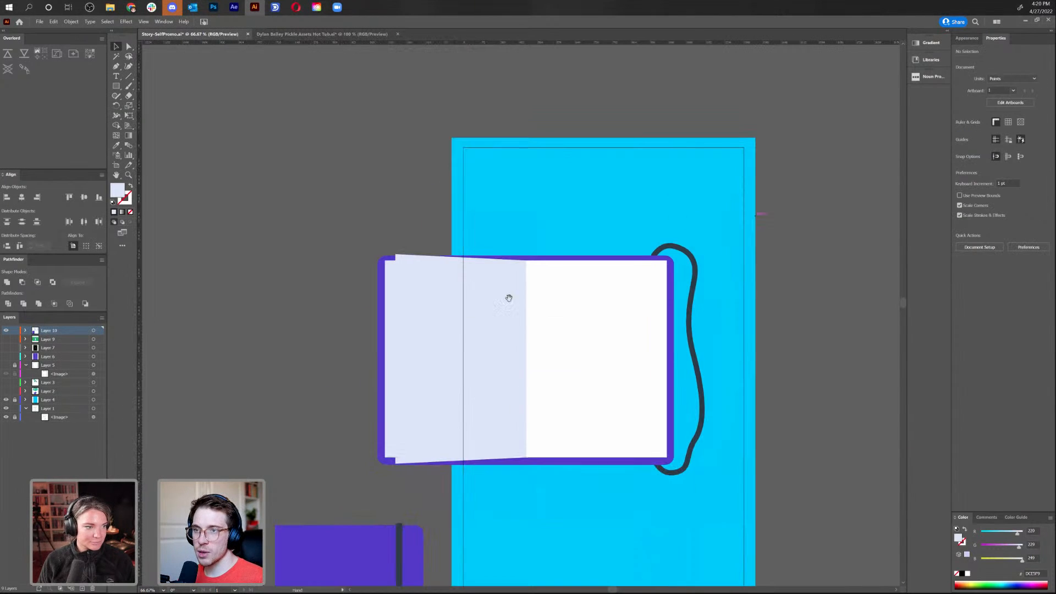
left_click(448, 337)
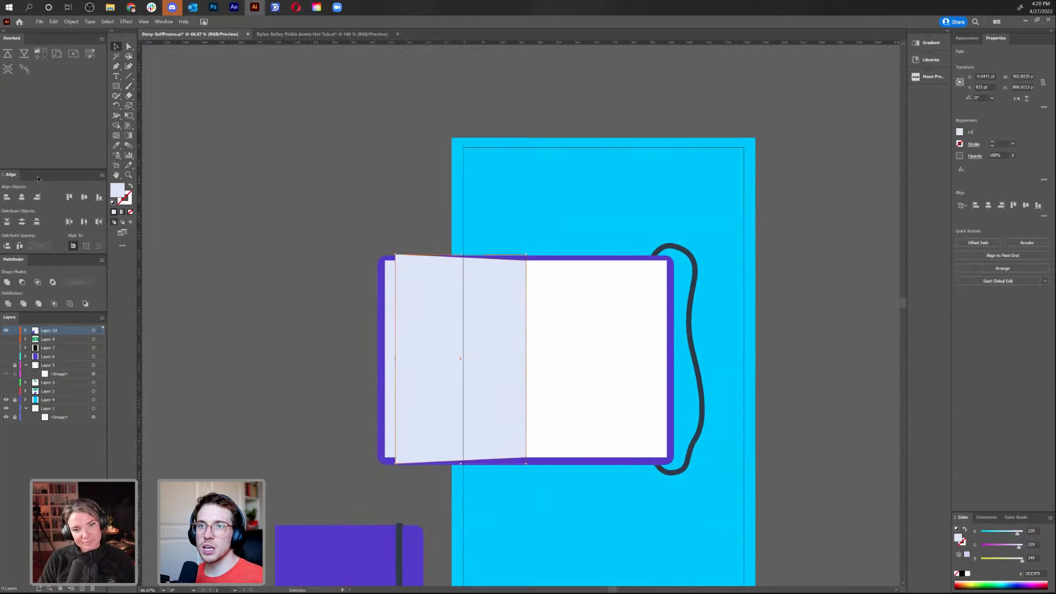
left_click(311, 411)
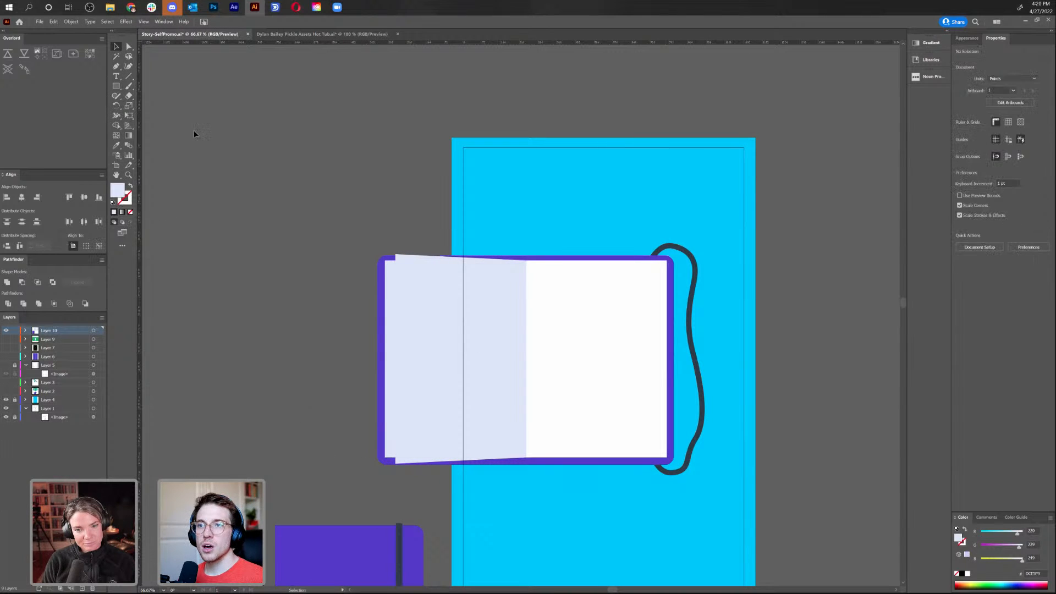
key("m")
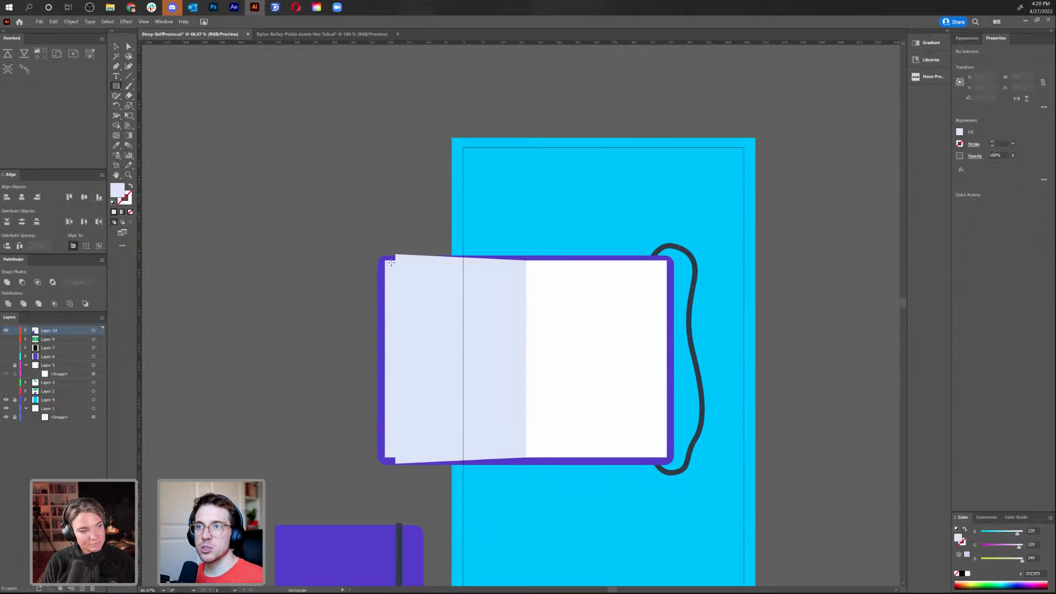
left_click_drag(392, 259, 413, 457)
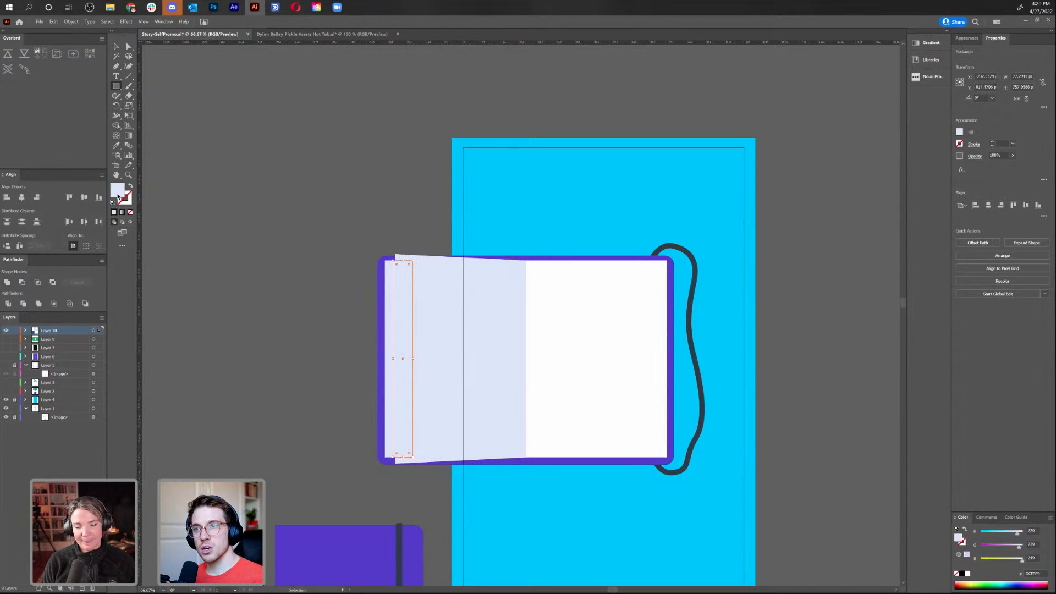
double_click(118, 192)
left_click_drag(431, 260, 433, 266)
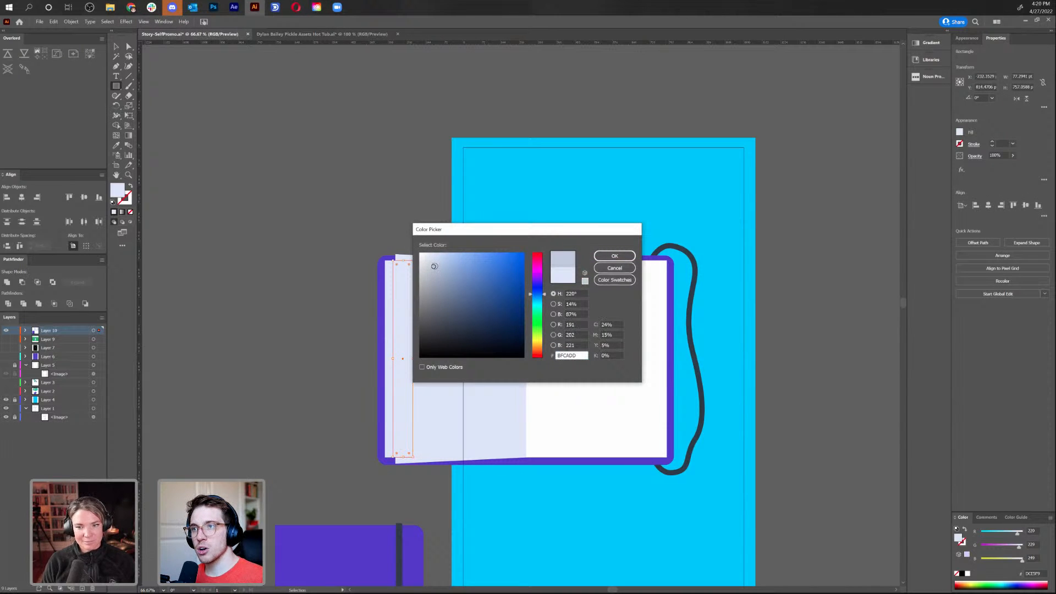
left_click(602, 257)
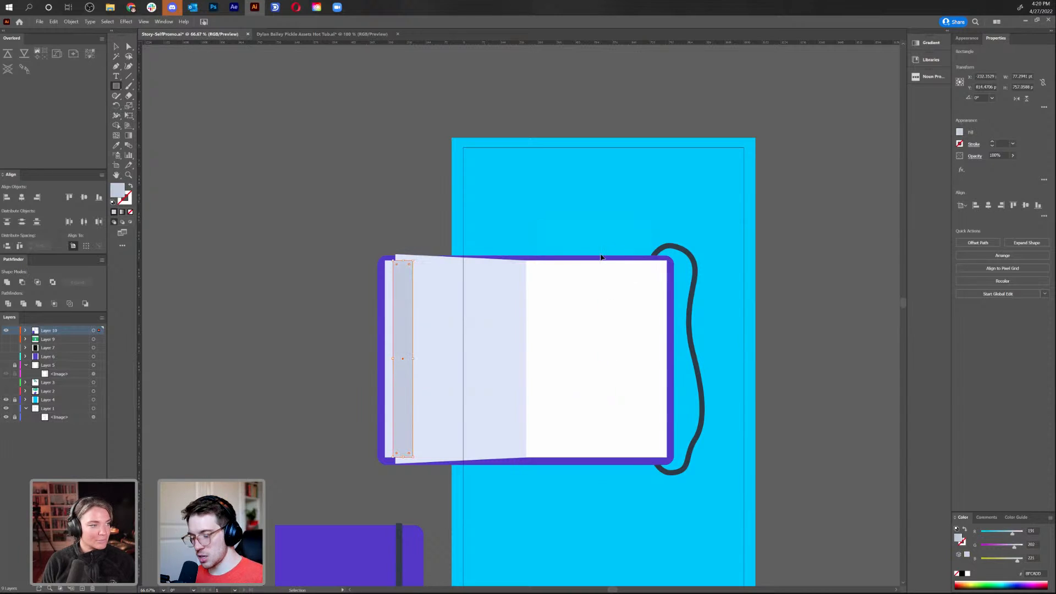
Place the narrow strip behind the turned page and nudge it outward so it forms a shadow along the page edge
key("v")
key("shift+Left")
key("shift+Right")
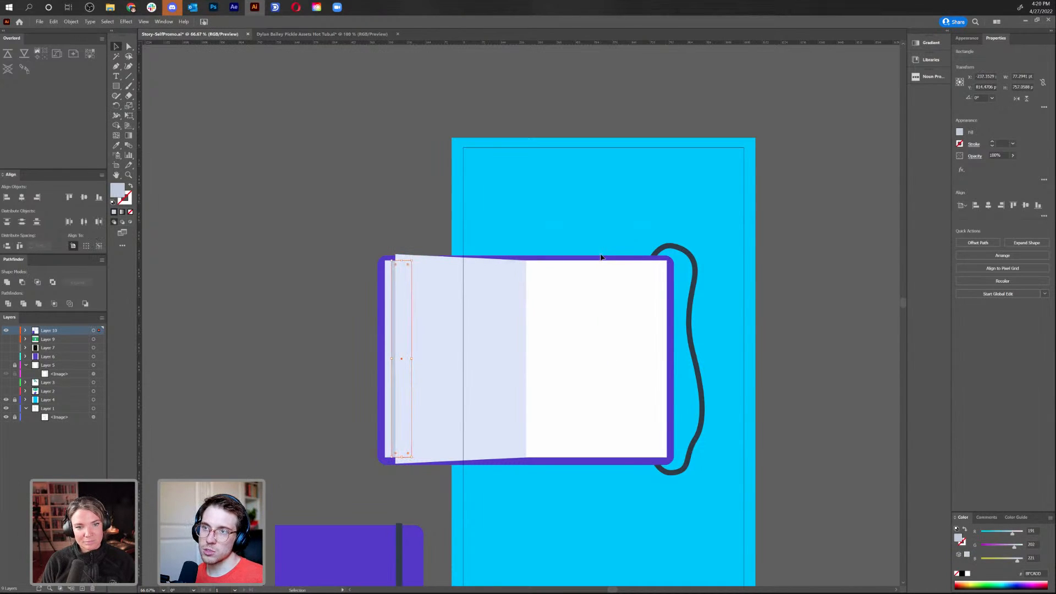
left_click(374, 151)
Move the whole open notebook with its elastic band sideways so it spans the blue artboard
left_click_drag(698, 320, 687, 427)
left_click_drag(586, 462, 618, 384)
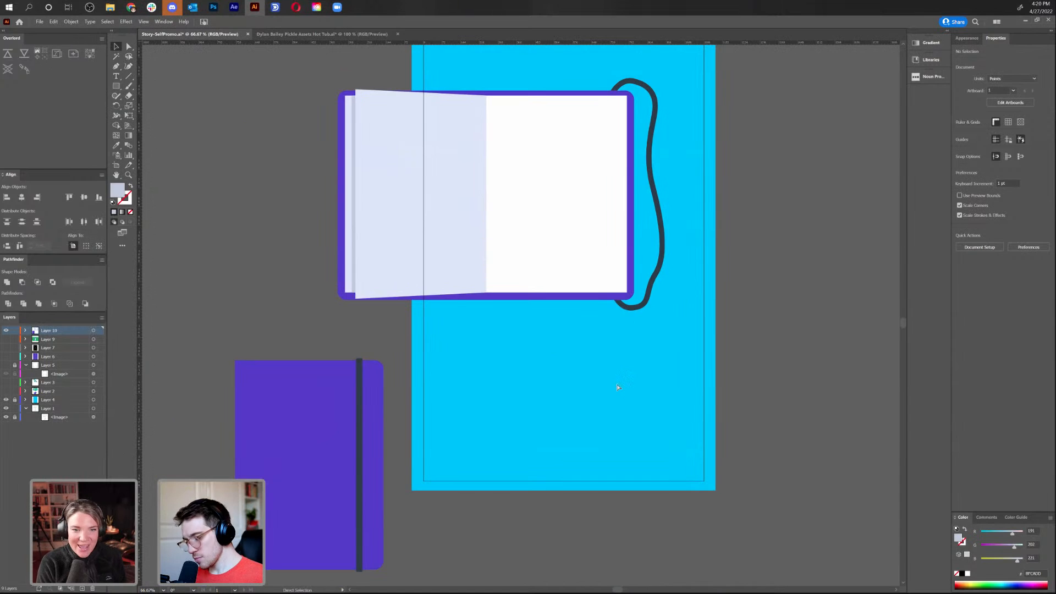
key("ctrl+minus")
left_click_drag(641, 382, 623, 415)
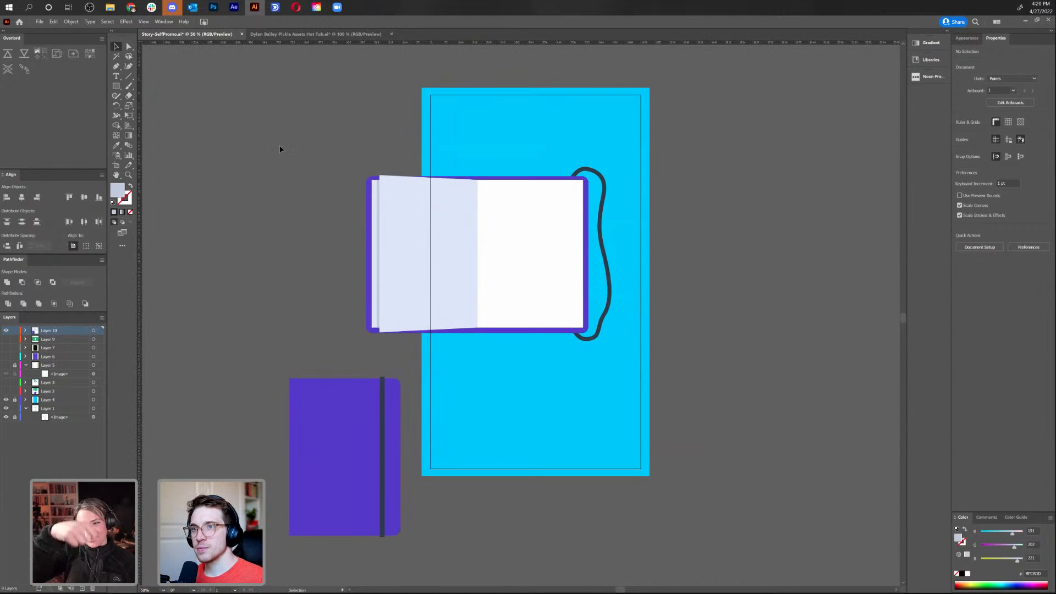
left_click(525, 255)
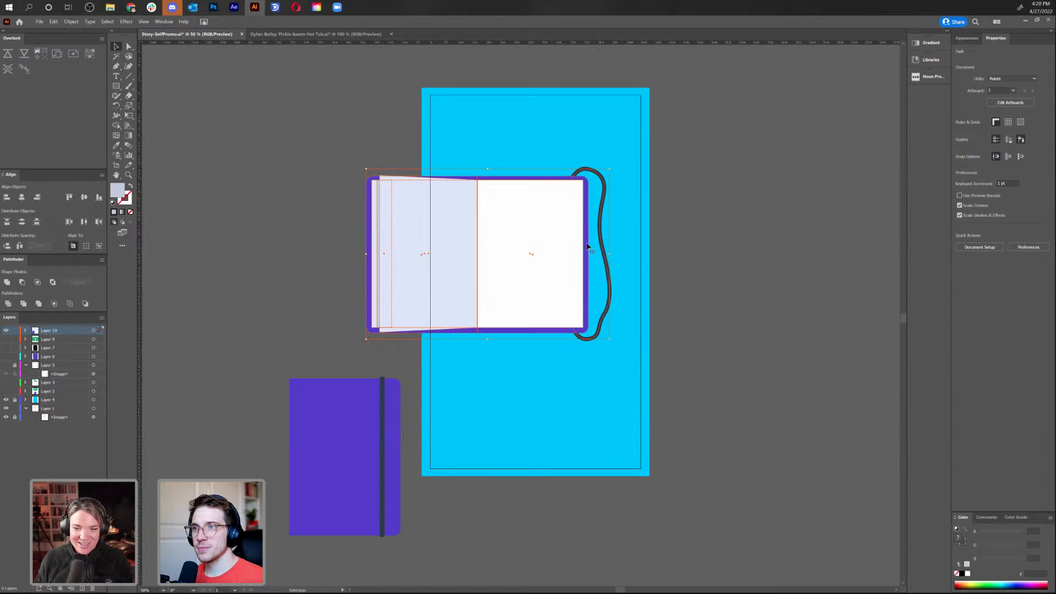
left_click_drag(526, 255, 572, 259)
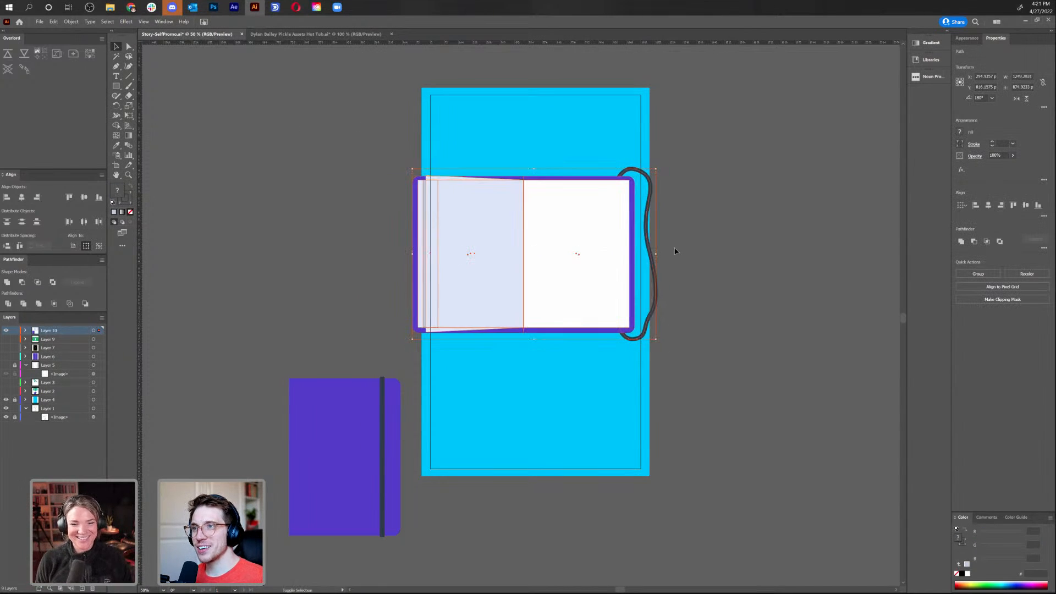
left_click(716, 231)
Move the closed notebook onto the artboard below the open notebook and save the document
left_click_drag(707, 239, 278, 276)
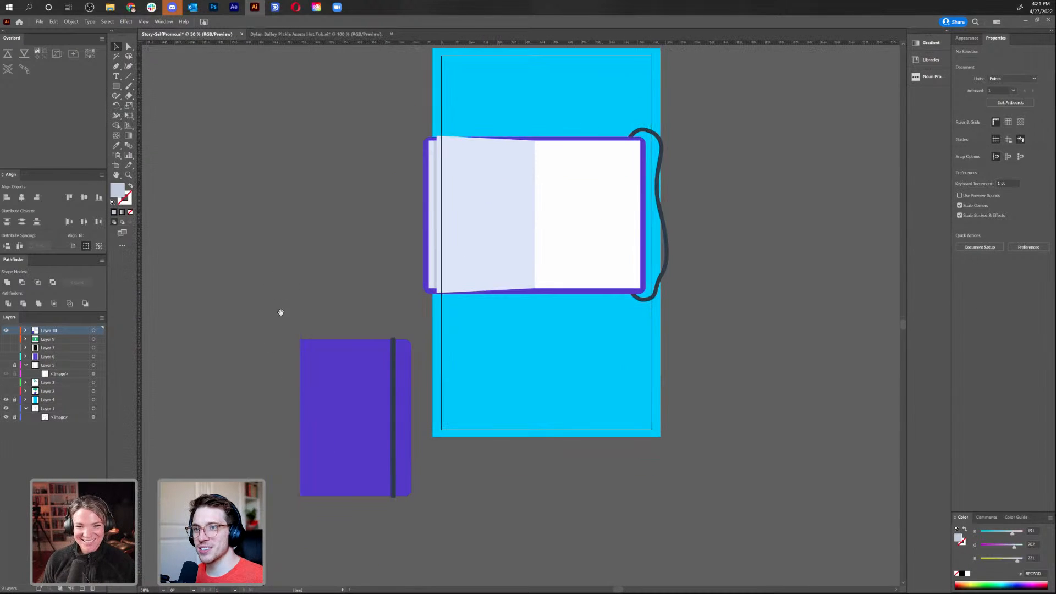
left_click(327, 446)
left_click_drag(327, 445, 501, 427)
left_click(687, 391)
left_click_drag(717, 374, 680, 398)
key("a")
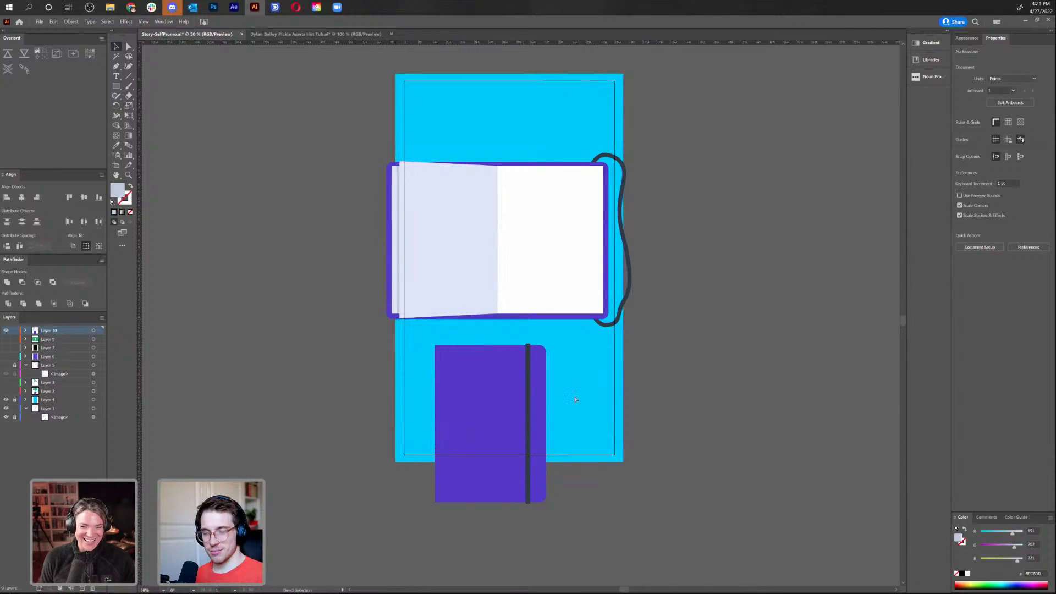
key("ctrl+s")
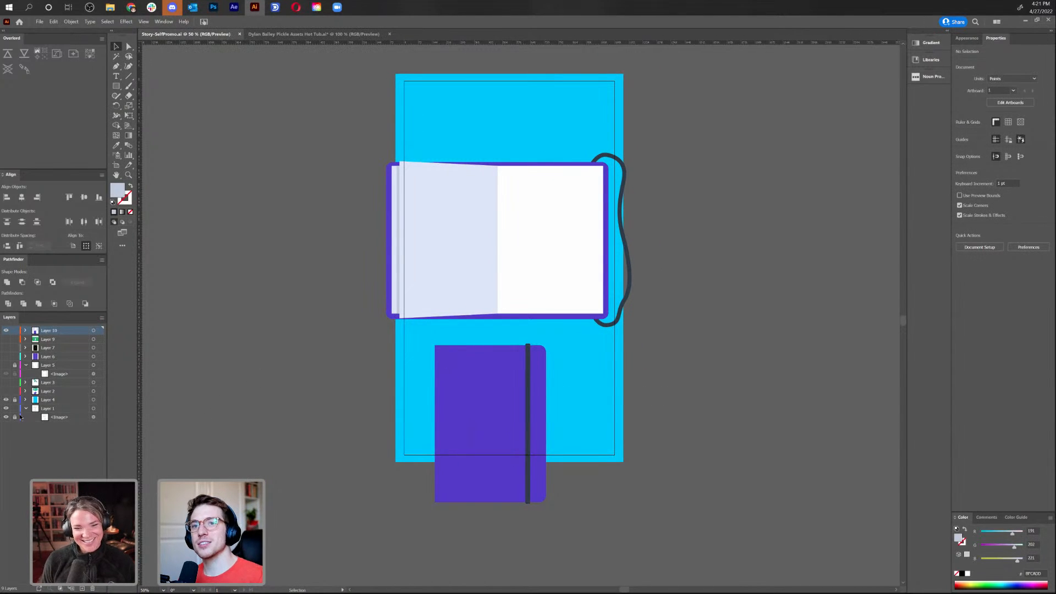
Hide the notebook layer and review the banknote, picture frame and curtain layers one at a time
left_click(6, 333)
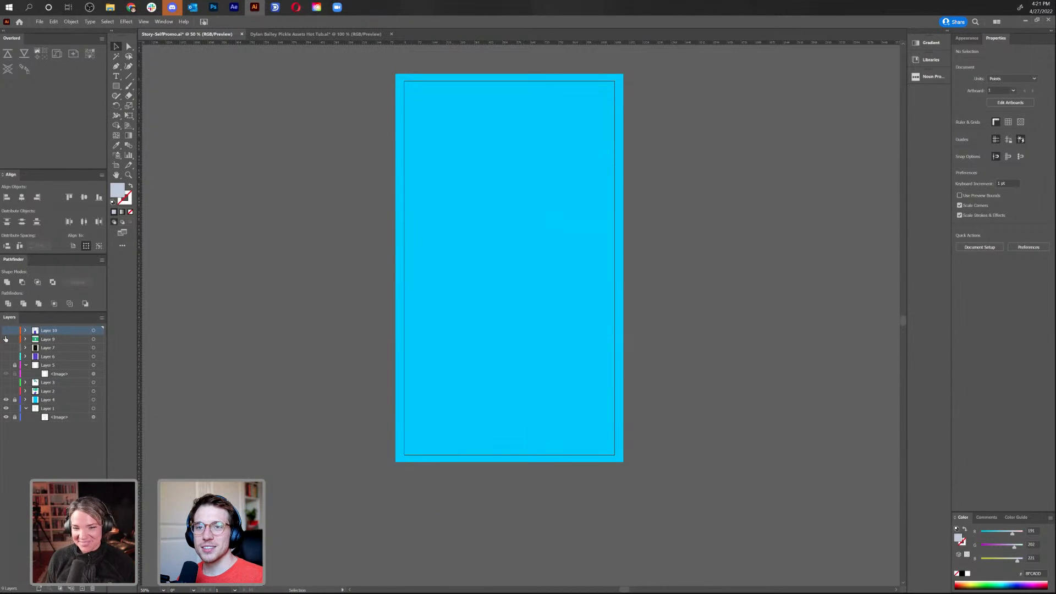
left_click(6, 339)
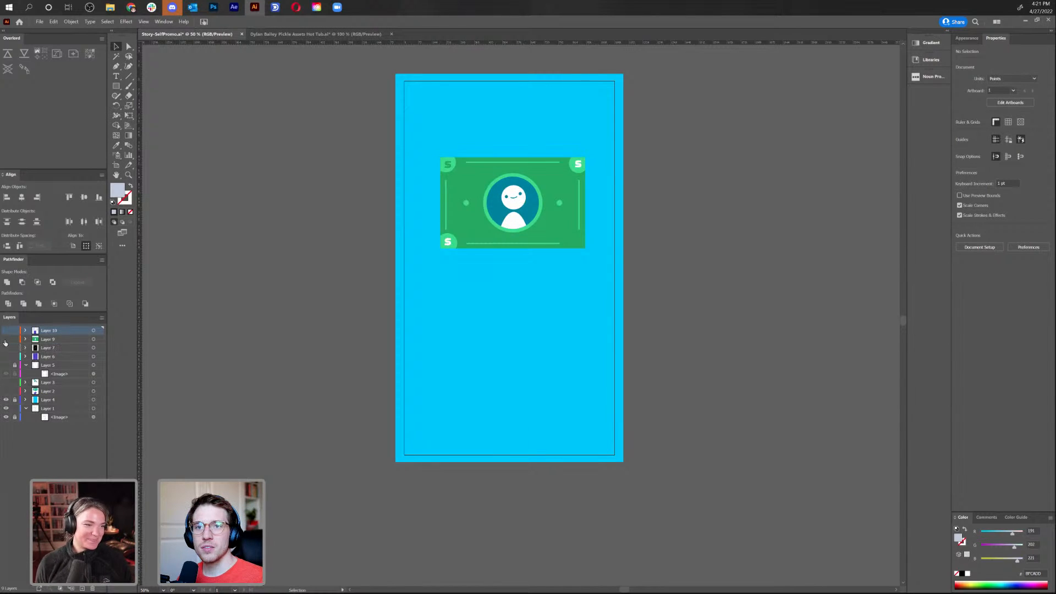
left_click(6, 341)
left_click(6, 348)
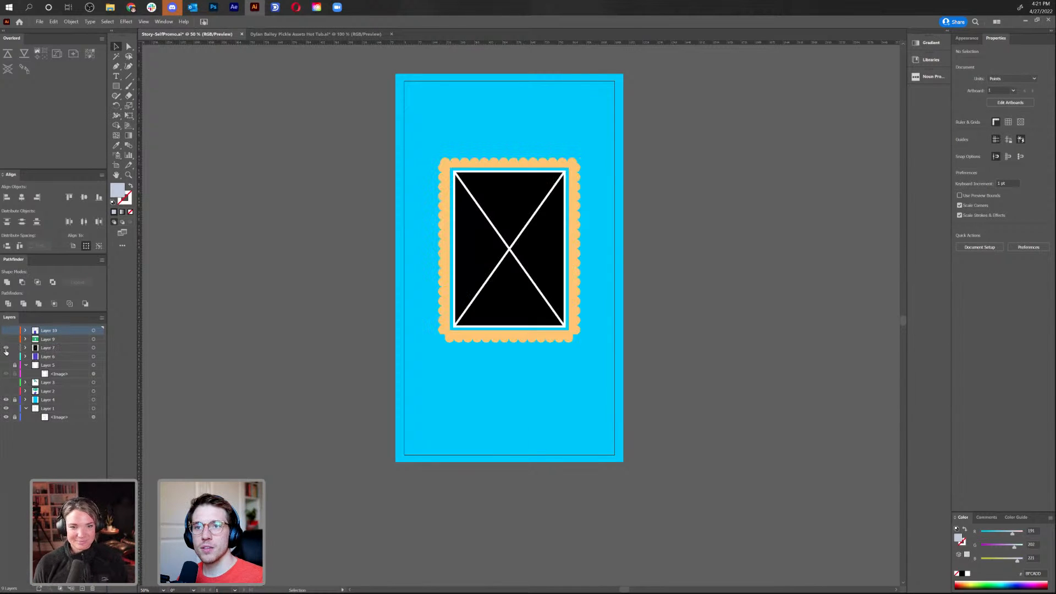
left_click(6, 349)
left_click(5, 357)
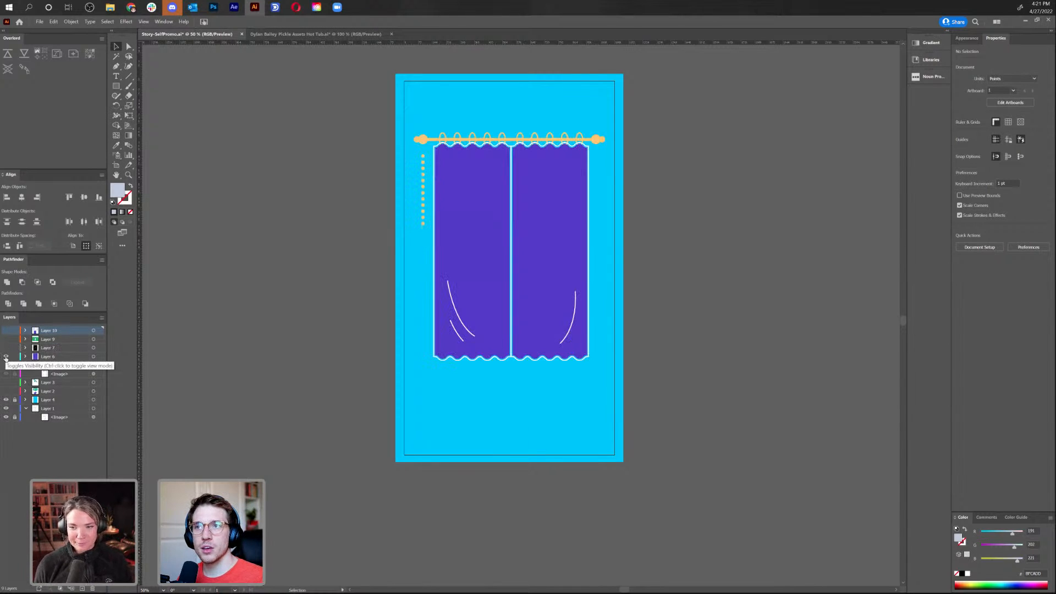
left_click(6, 357)
Show the layer with the rough curtain sketch and delete it with its artwork
left_click(6, 365)
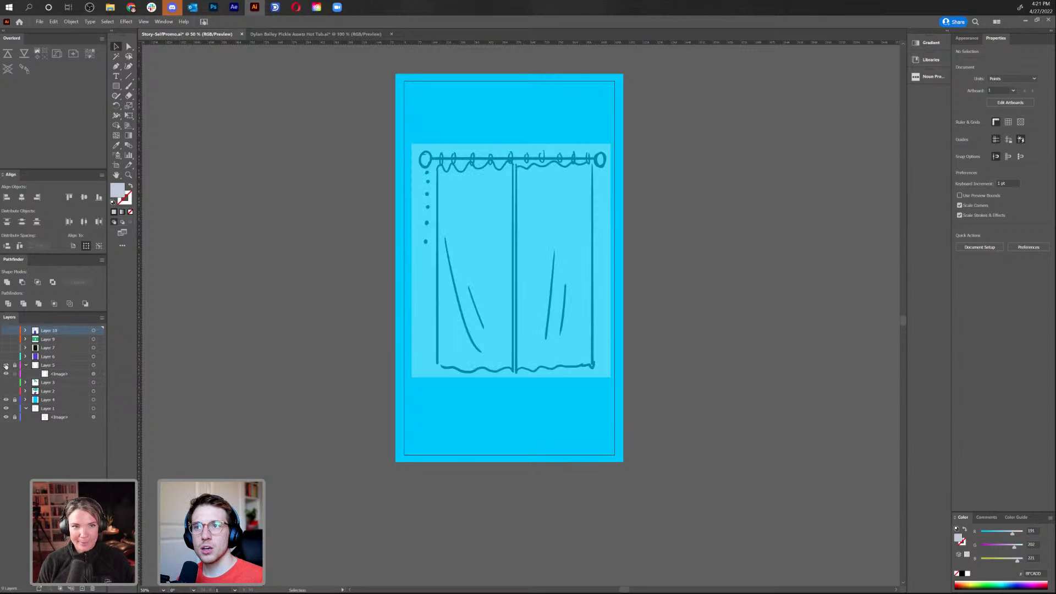
left_click(46, 366)
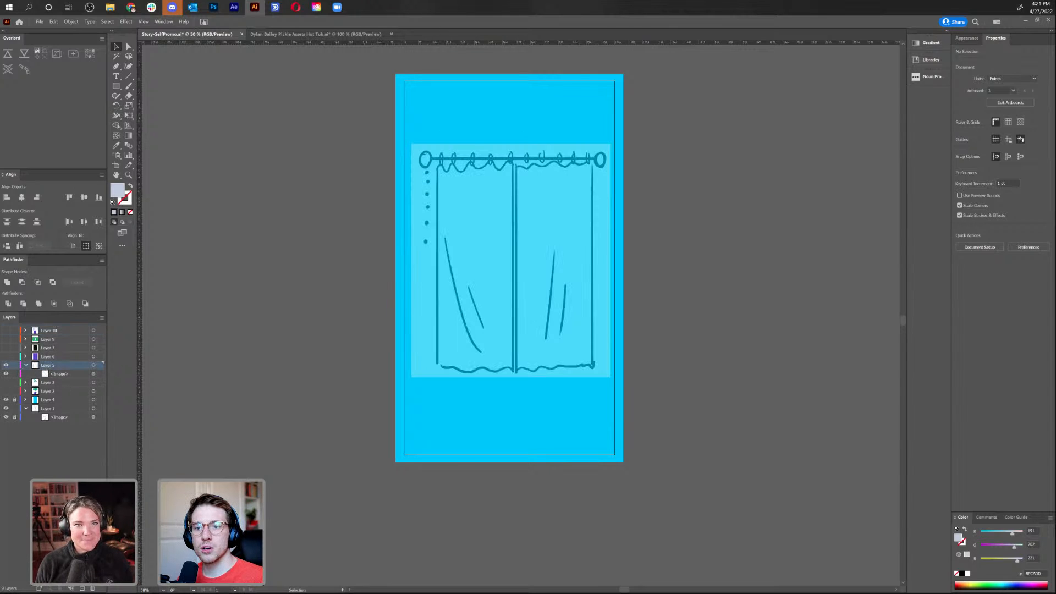
left_click(93, 588)
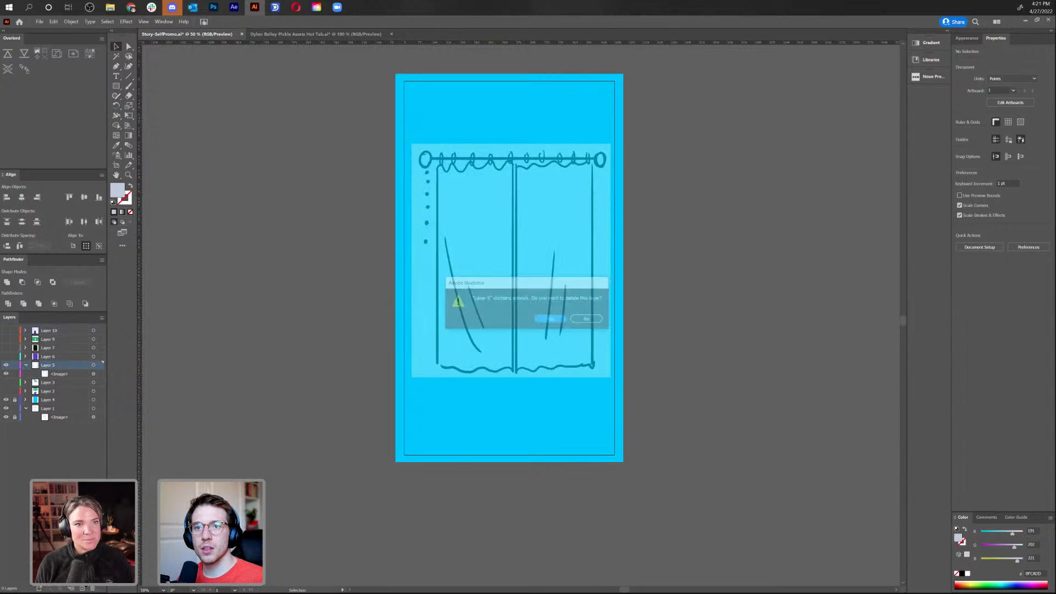
left_click(551, 319)
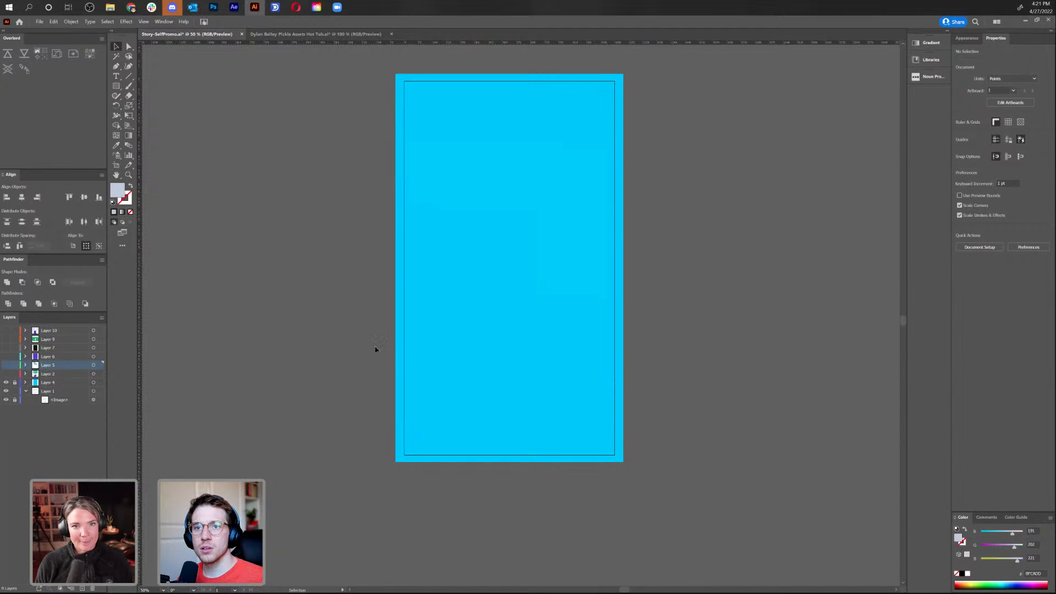
Show the intro text and greeting layers and move the large HELLO bubble and hand off the artboard
left_click(5, 365)
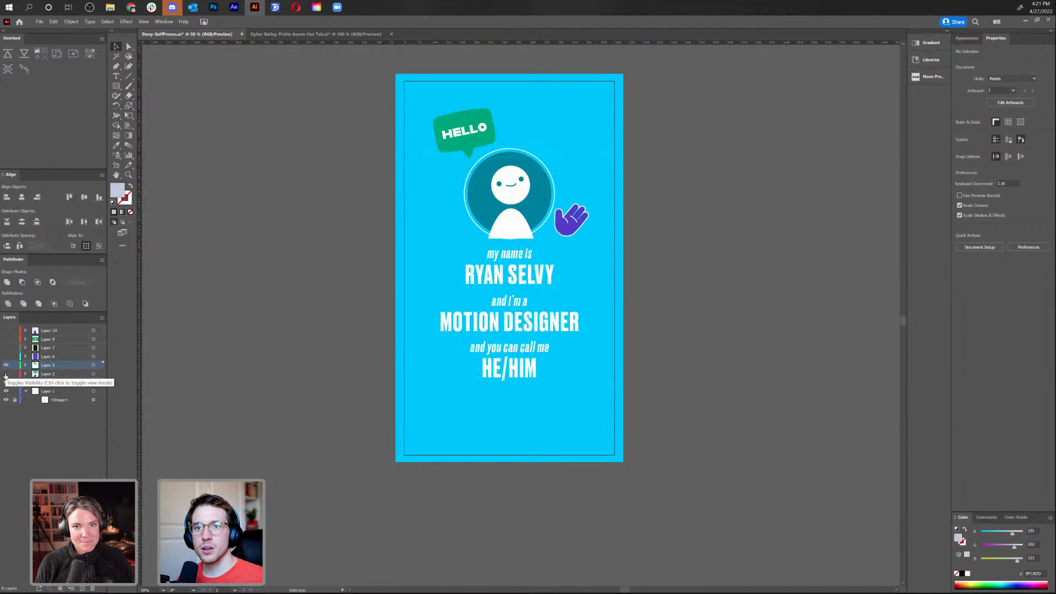
left_click(6, 373)
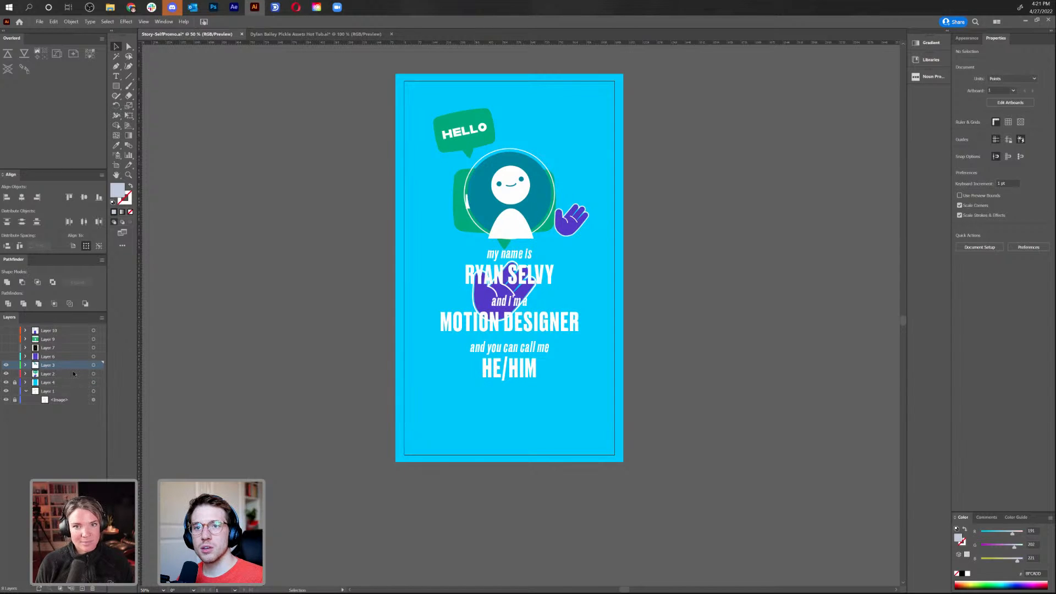
left_click(520, 214)
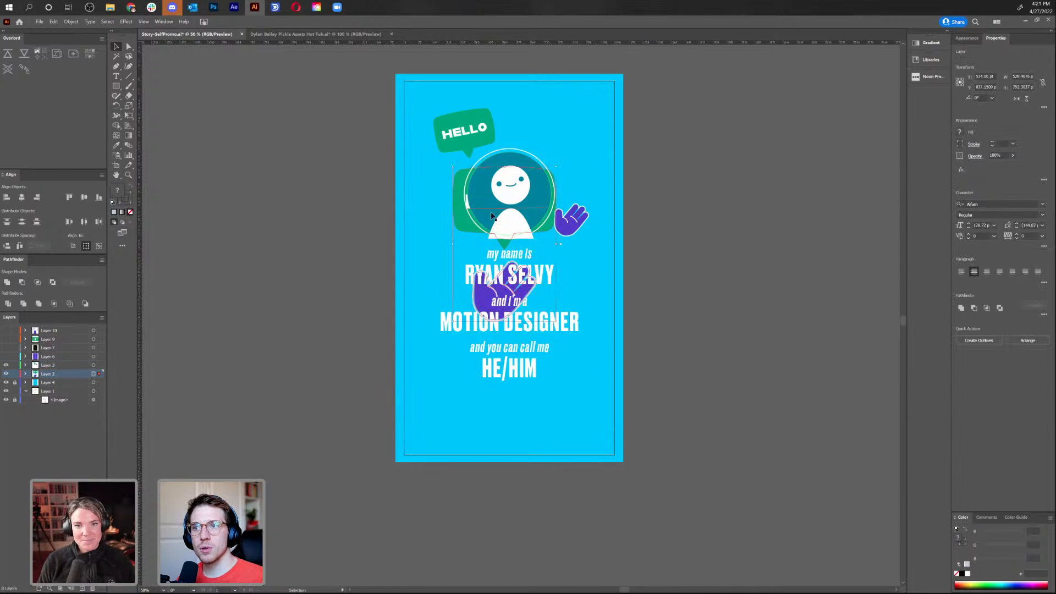
left_click_drag(520, 213, 321, 218)
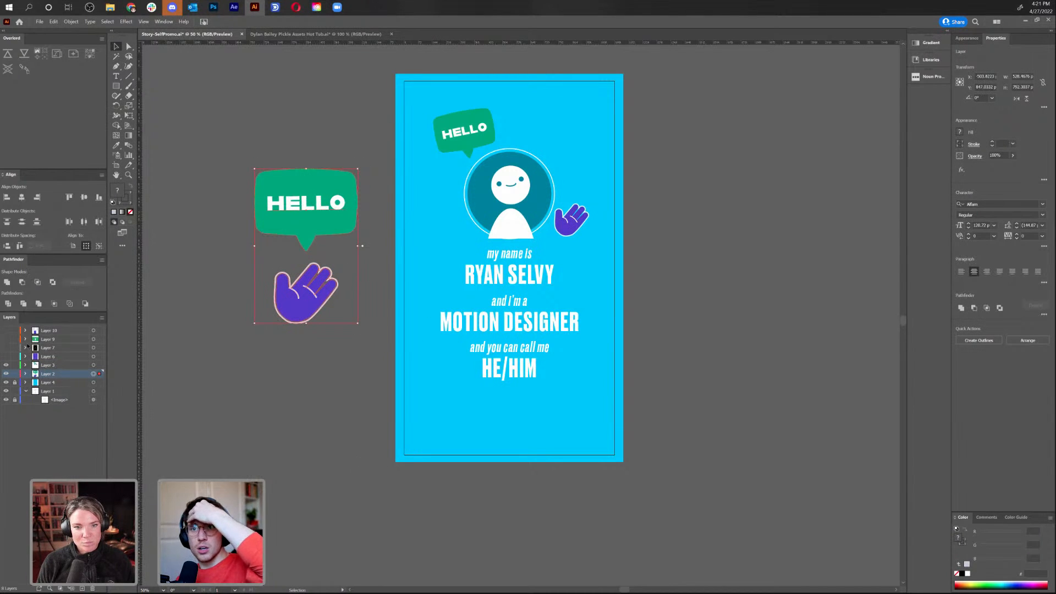
Inspect the fonts used in the intro text lines and in the small HELLO bubble
left_click(529, 276)
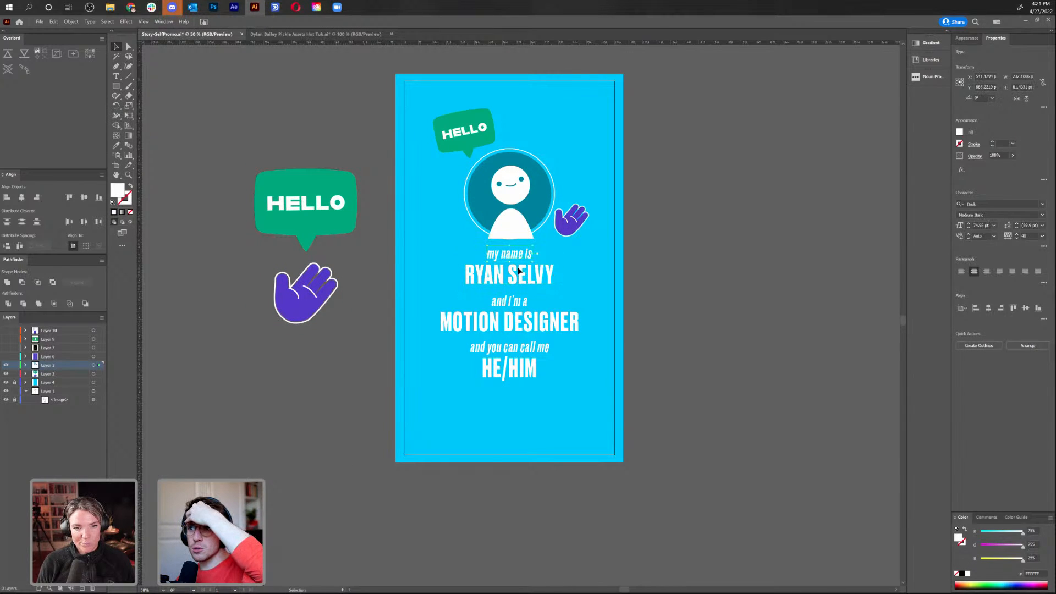
left_click(519, 319)
left_click(477, 131)
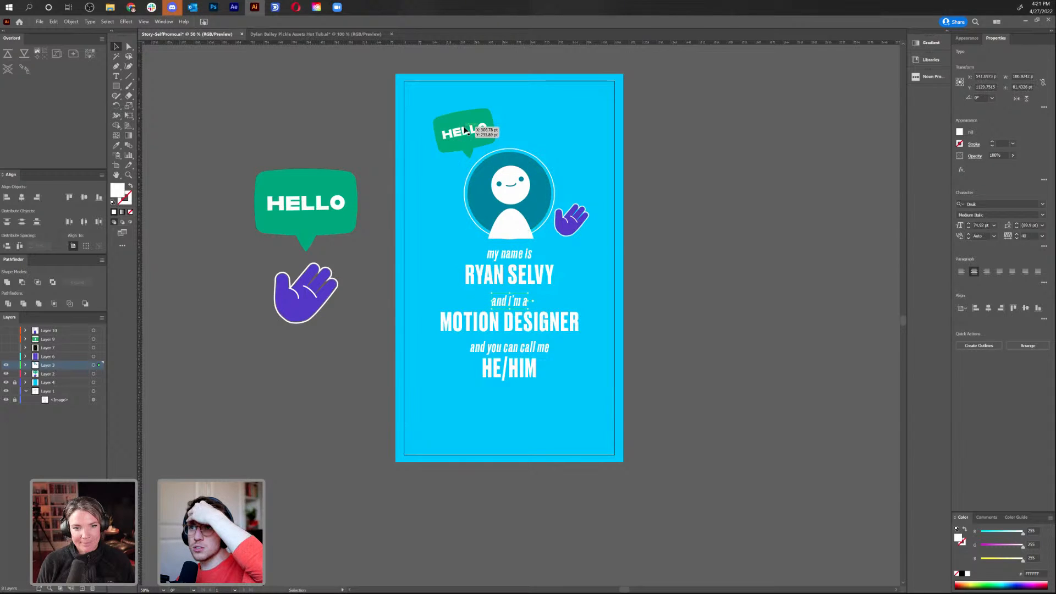
left_click(496, 281)
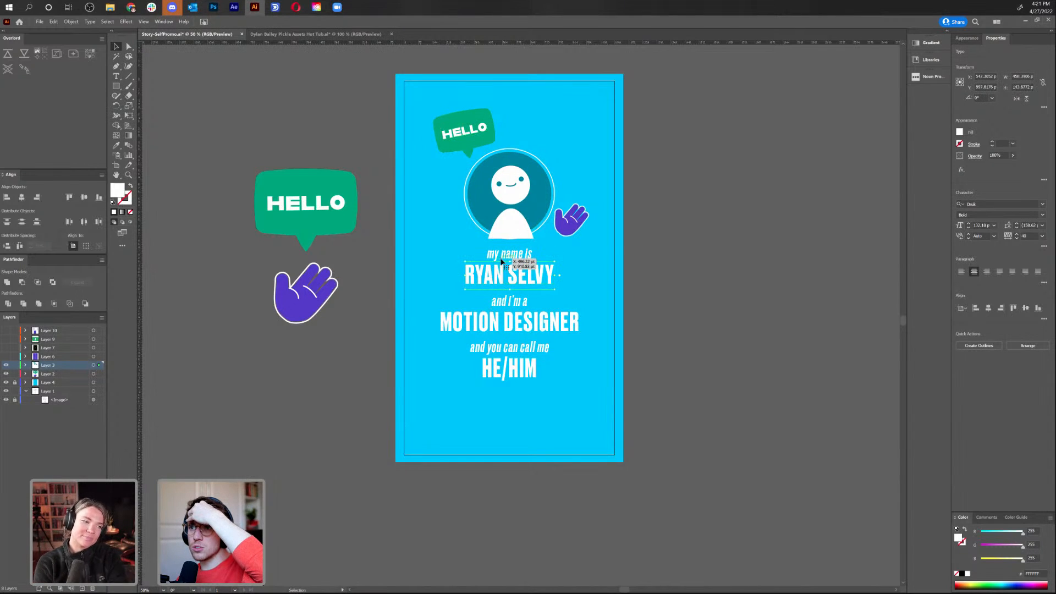
left_click(604, 261)
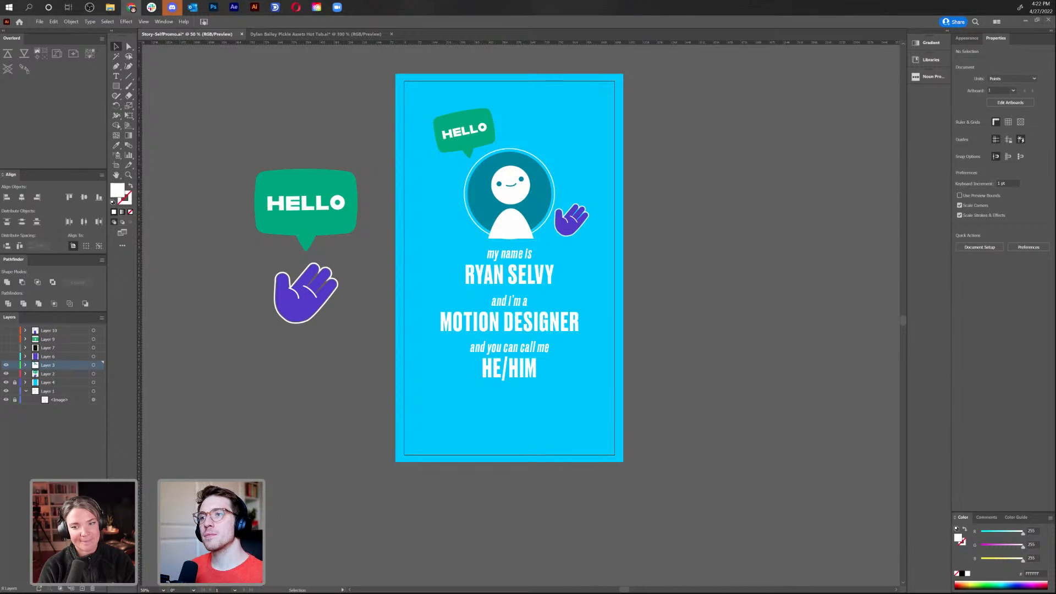
left_click(552, 276)
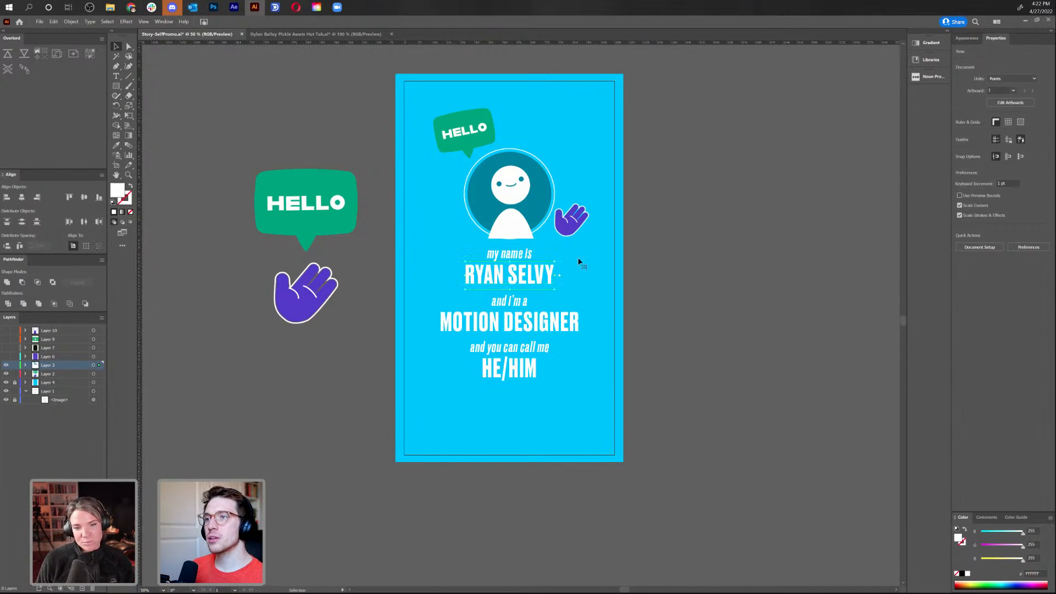
left_click(465, 131)
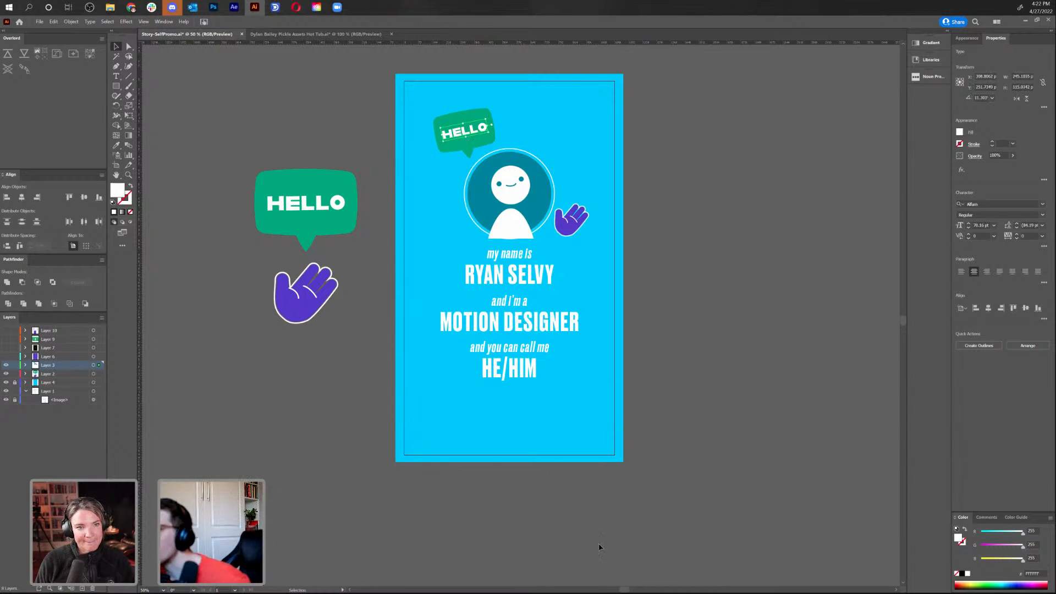
Change the font of the large name line on the intro card to Alfarn
left_click(543, 285)
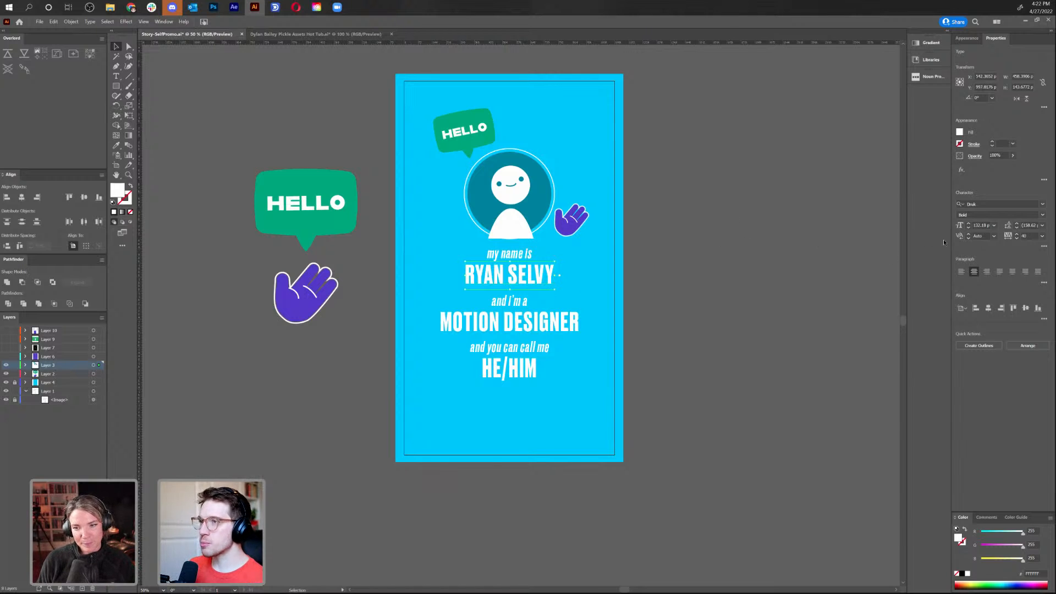
left_click(978, 203)
type("alfam")
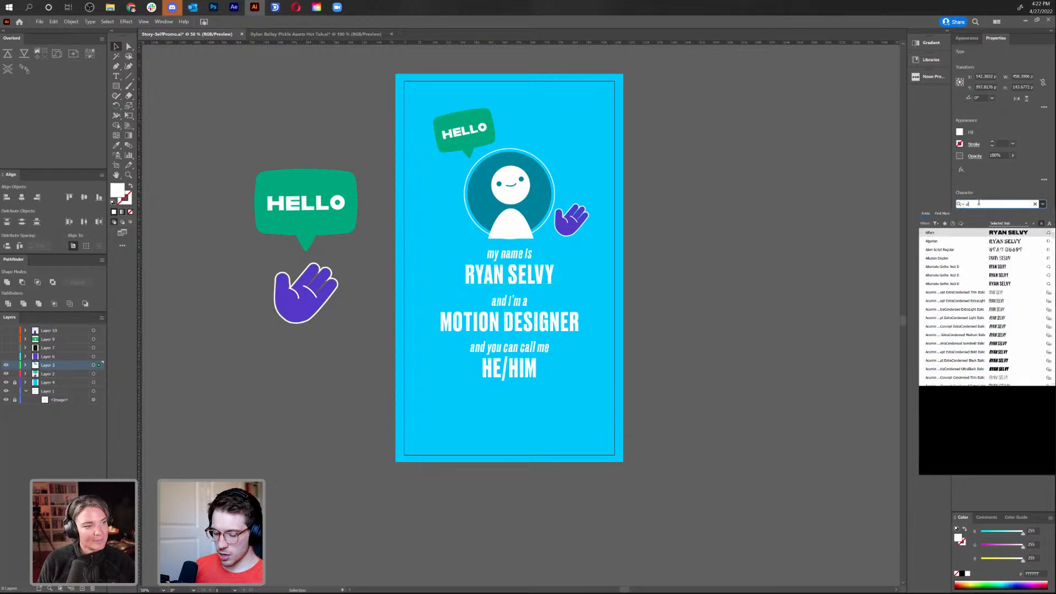
key("Return")
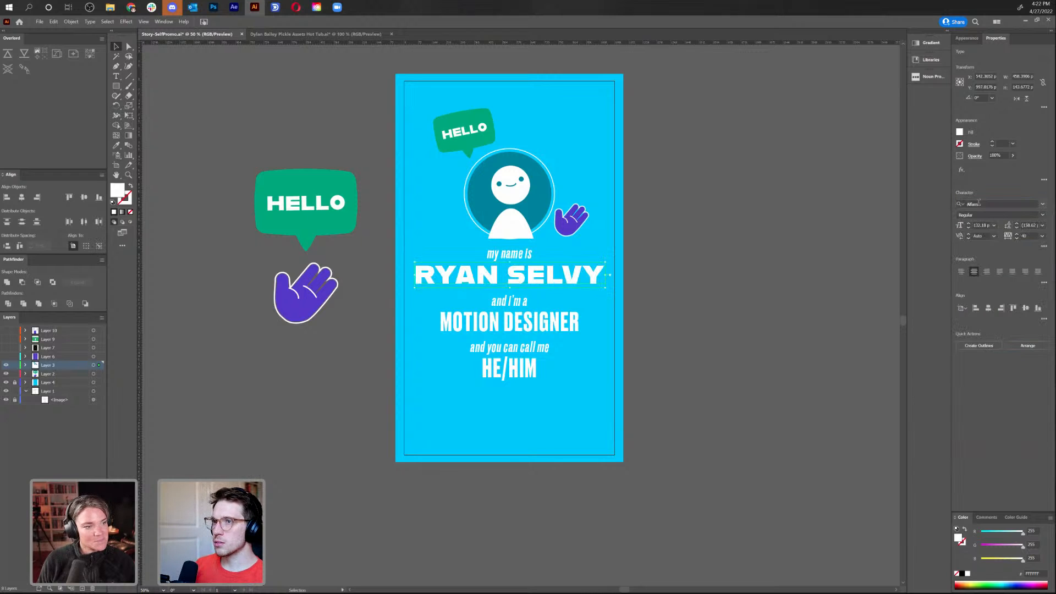
Reduce the name line's font size to 90 pt
left_click(968, 227)
scroll(970, 229, "down", 10)
scroll(968, 226, "up", 4)
key("shift+Up")
key("shift+Up")
key("shift+Up")
key("shift+Down")
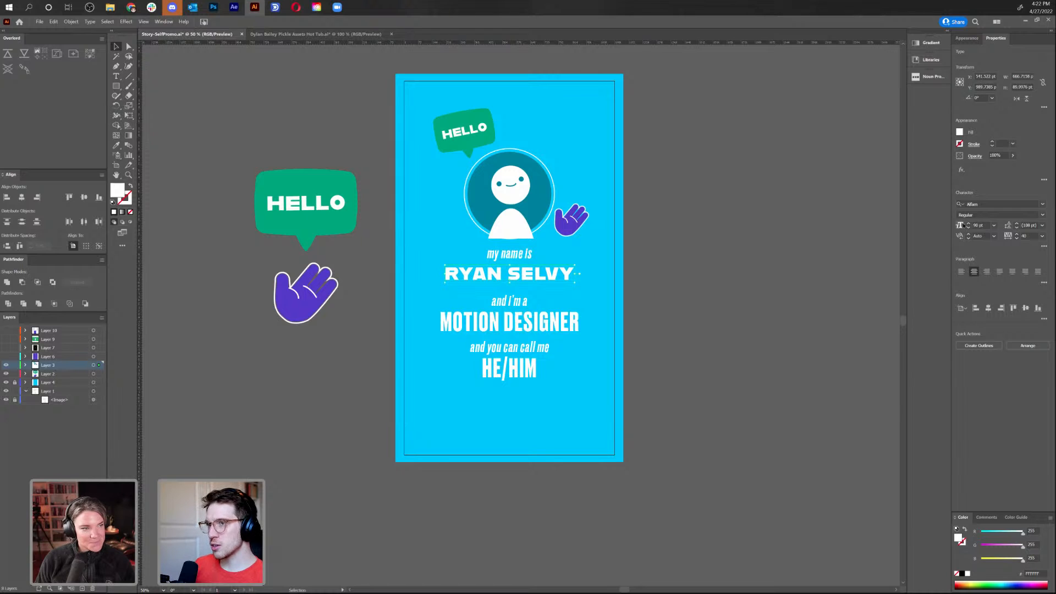
key("i")
key("v")
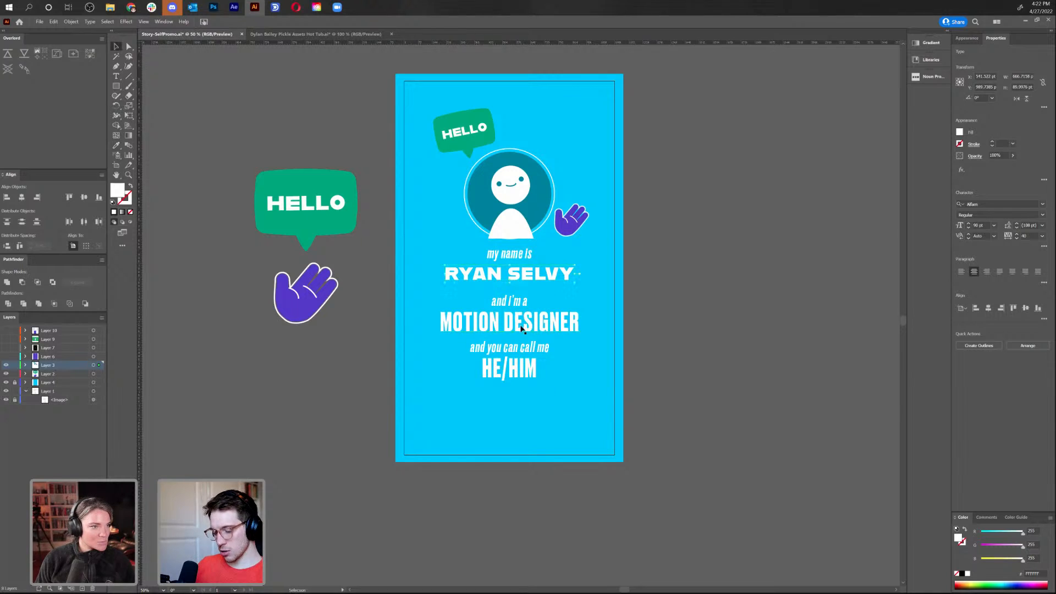
Copy the name line's type style onto the MOTION DESIGNER line and scale it down to 76.25 pt
left_click(521, 329)
key("i")
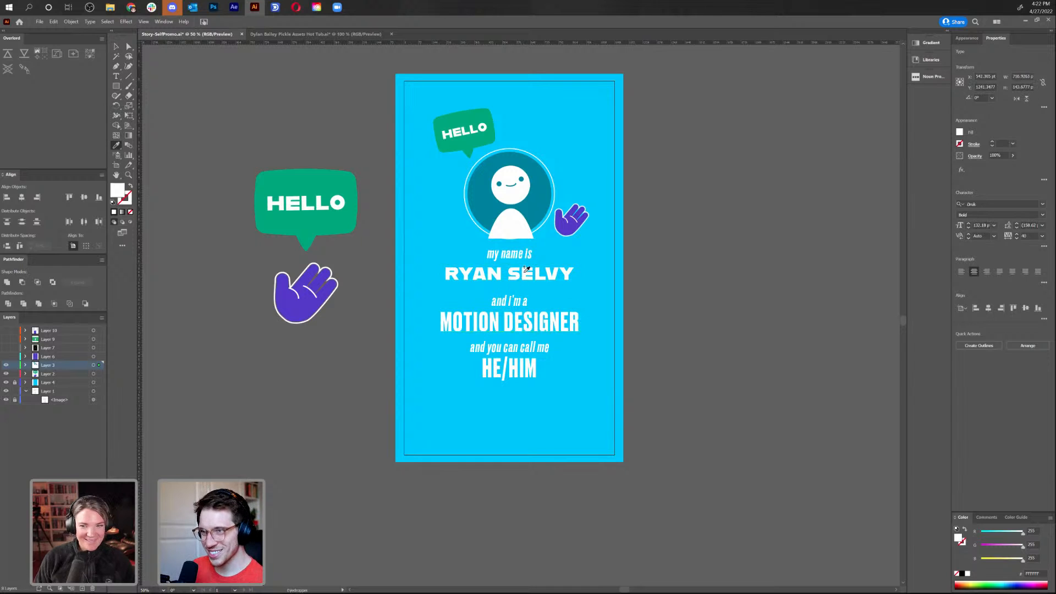
left_click(524, 273)
key("v")
key("s")
left_click_drag(646, 427, 651, 406)
key("v")
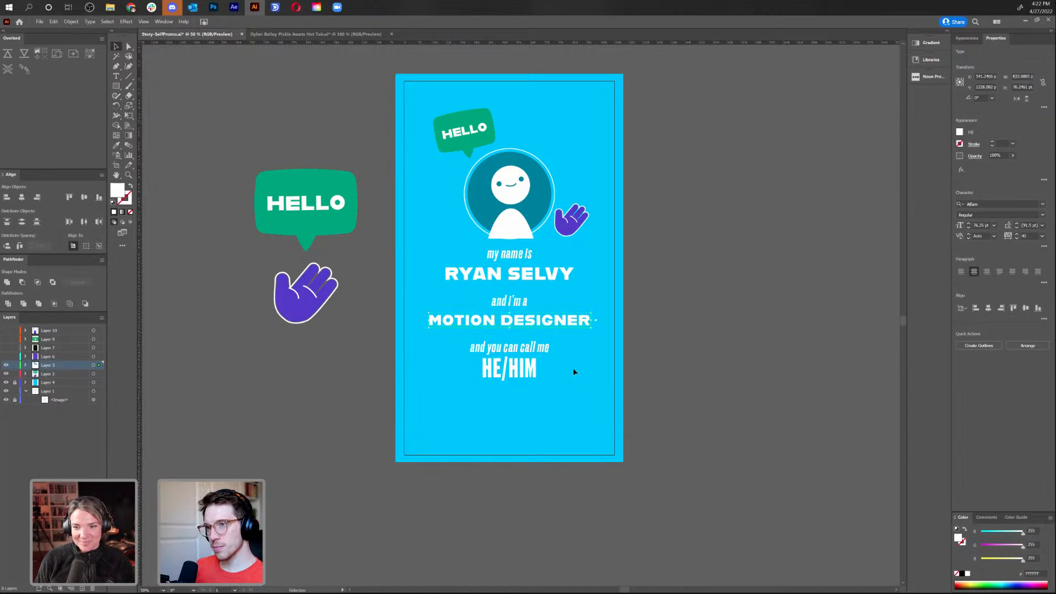
Match the HE/HIM line to the type style of the MOTION DESIGNER line with the Eyedropper
left_click(484, 381)
key("i")
left_click(531, 318)
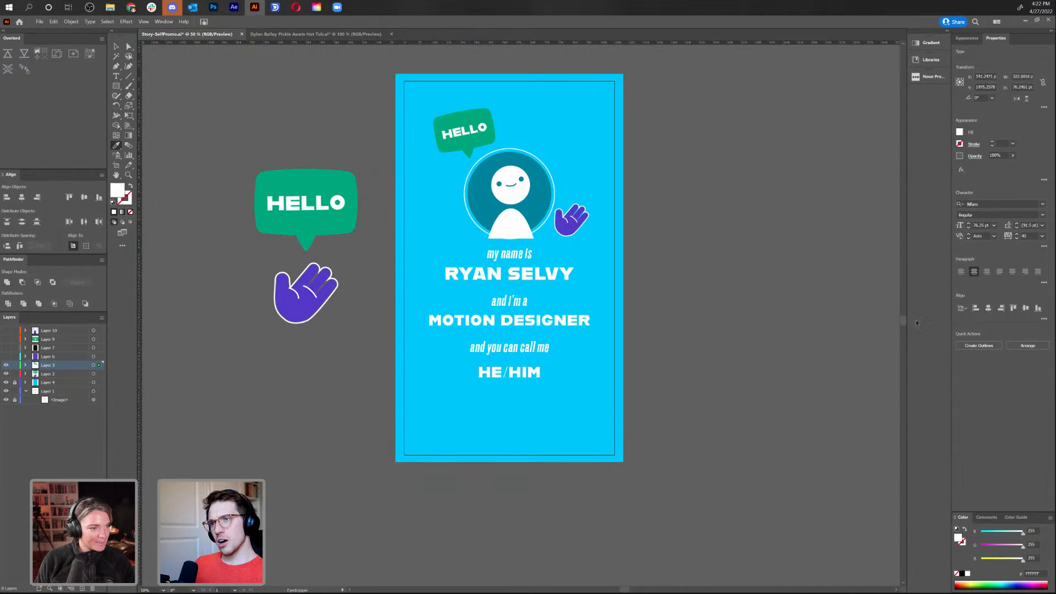
key("v")
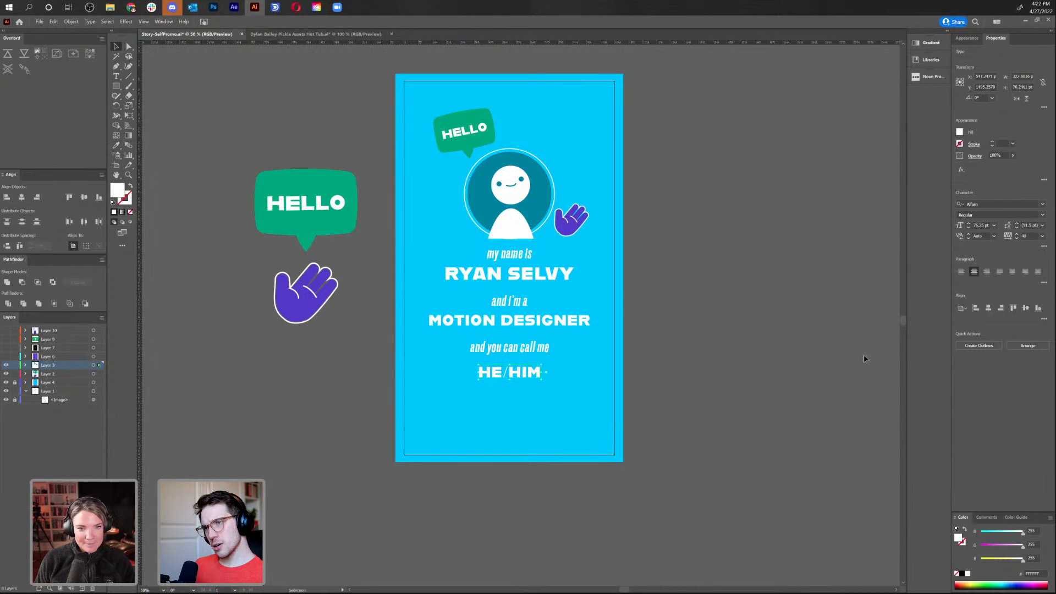
Set the three small connecting lines between the headings in Proxima Nova Regular with tracking 0
left_click(535, 347)
left_click(536, 301, "shift")
left_click(528, 254, "shift")
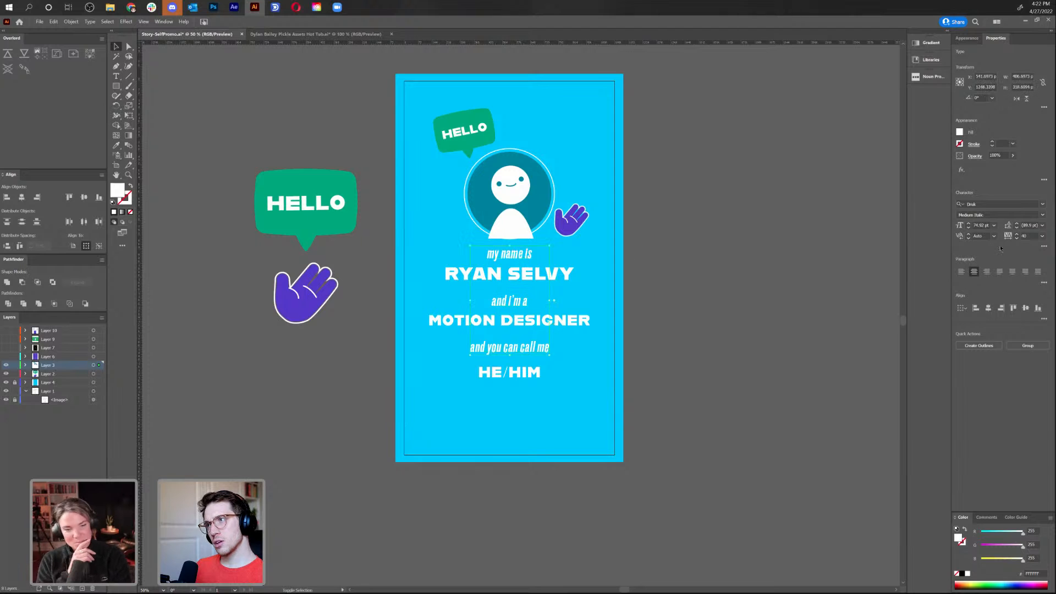
left_click(991, 204)
type("pro")
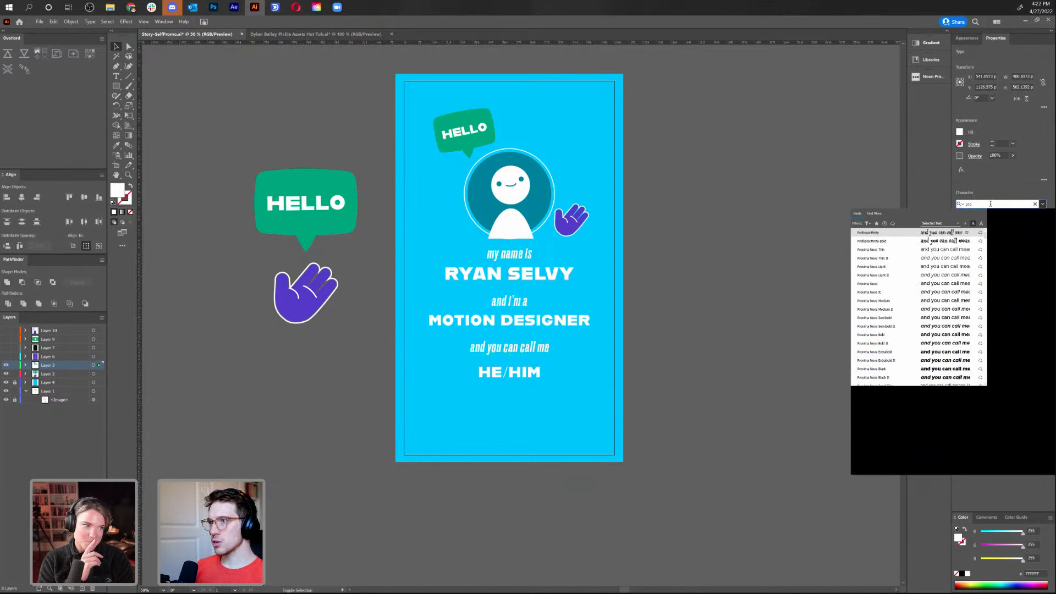
type("xima")
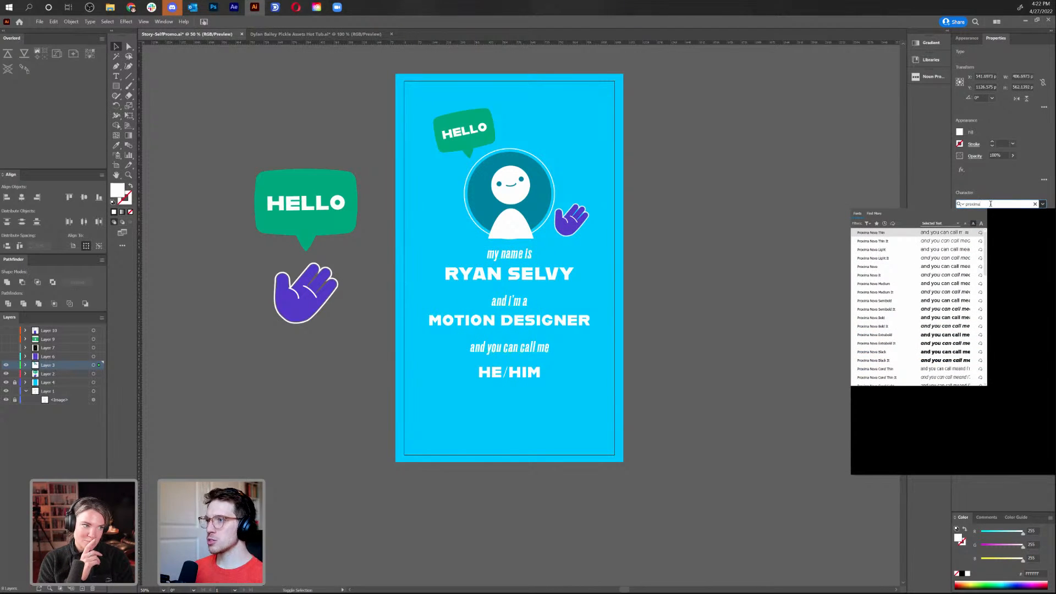
left_click(944, 266)
left_click(1042, 235)
left_click(1029, 307)
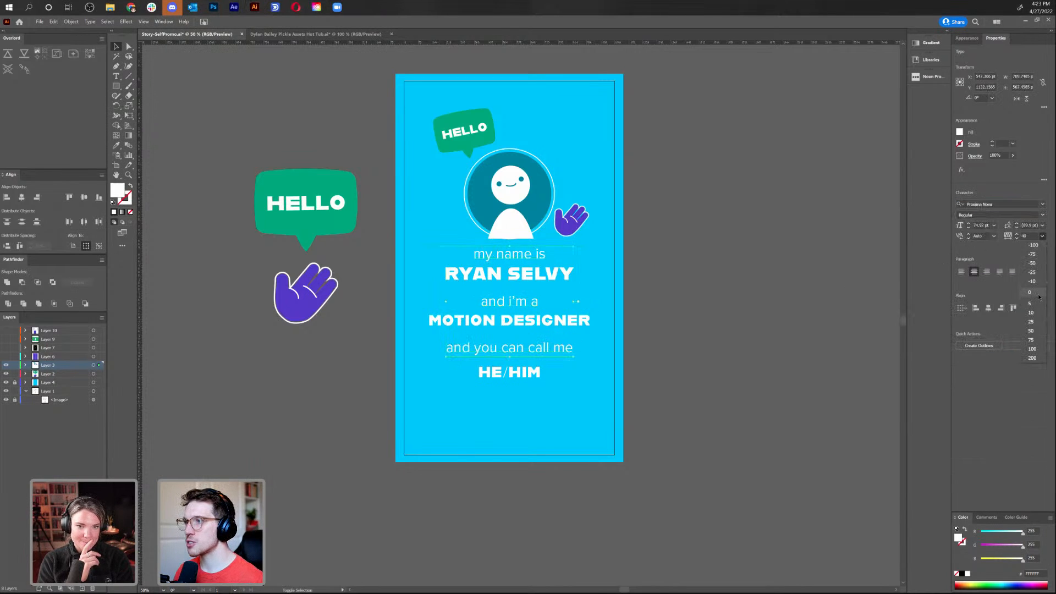
Reduce the font size of the three connecting lines to 53 pt and deselect them
left_click(969, 227)
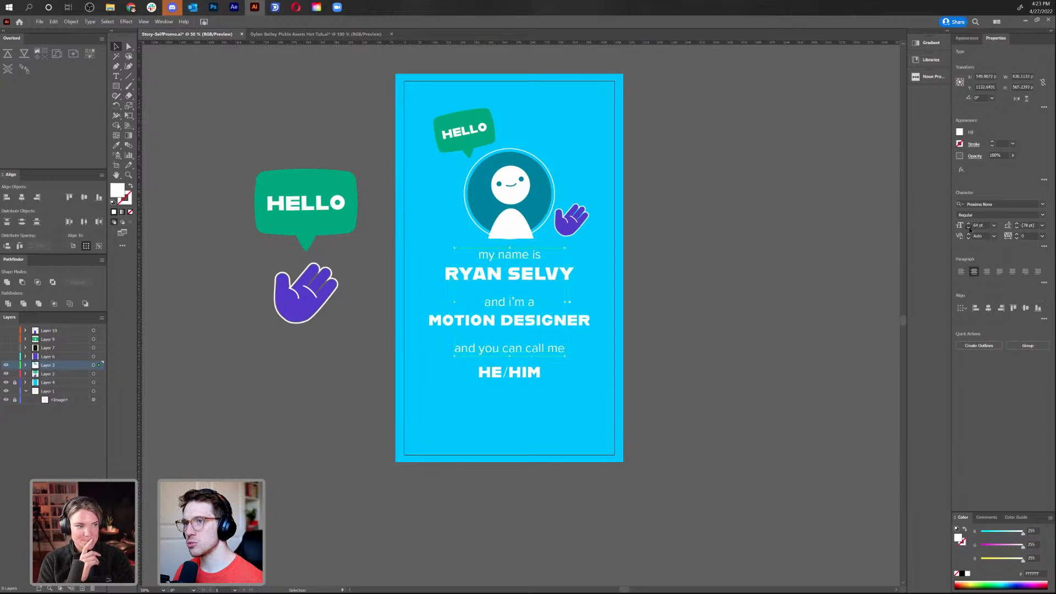
left_click(968, 228)
left_click(968, 227)
left_click(968, 227)
left_click(968, 228)
left_click(969, 228)
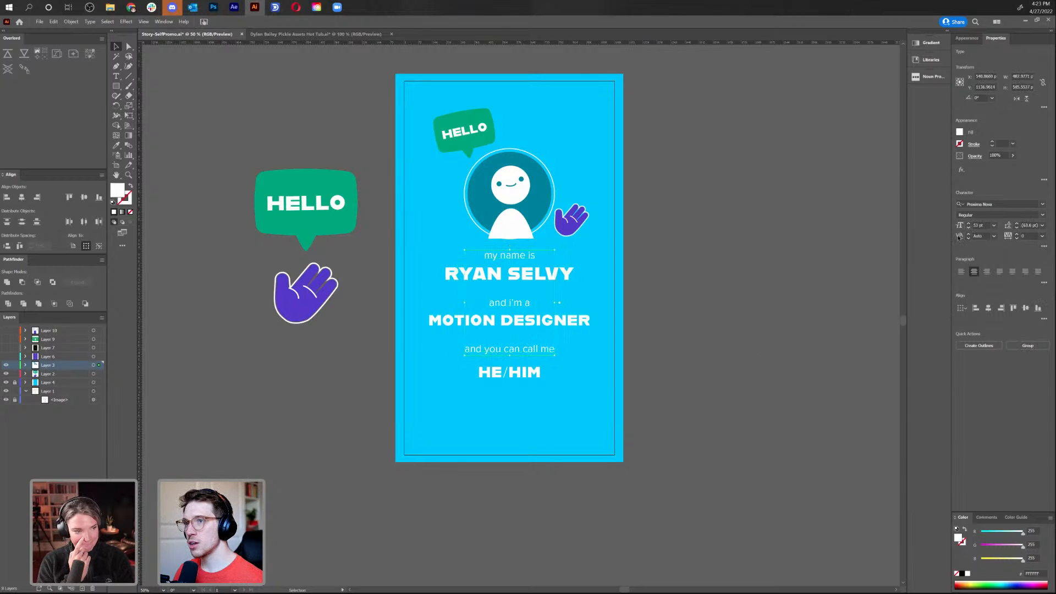
left_click(678, 337)
Try placing the "and i'm a" line flush with the start of MOTION DESIGNER, and undo the move
left_click_drag(521, 308, 456, 311)
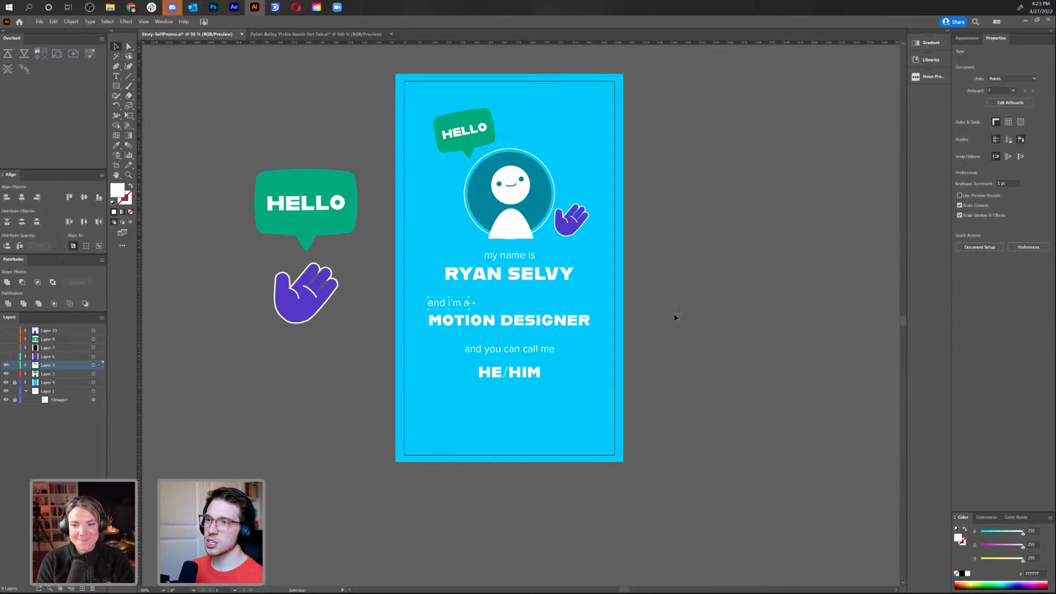
key("ctrl+z")
left_click(677, 318)
Bring "and you can call me" closer to HE/HIM and move the pair lower on the card, away from MOTION DESIGNER
left_click_drag(524, 356, 545, 365)
left_click(527, 303)
left_click(569, 323, "shift")
left_click_drag(569, 323, 568, 324)
left_click(576, 401)
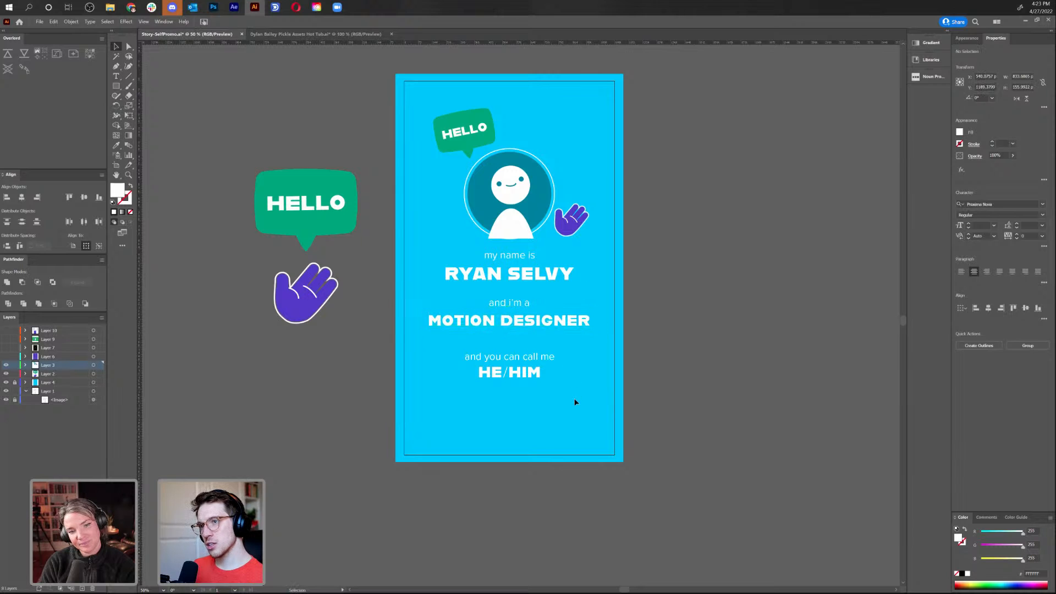
left_click(527, 373)
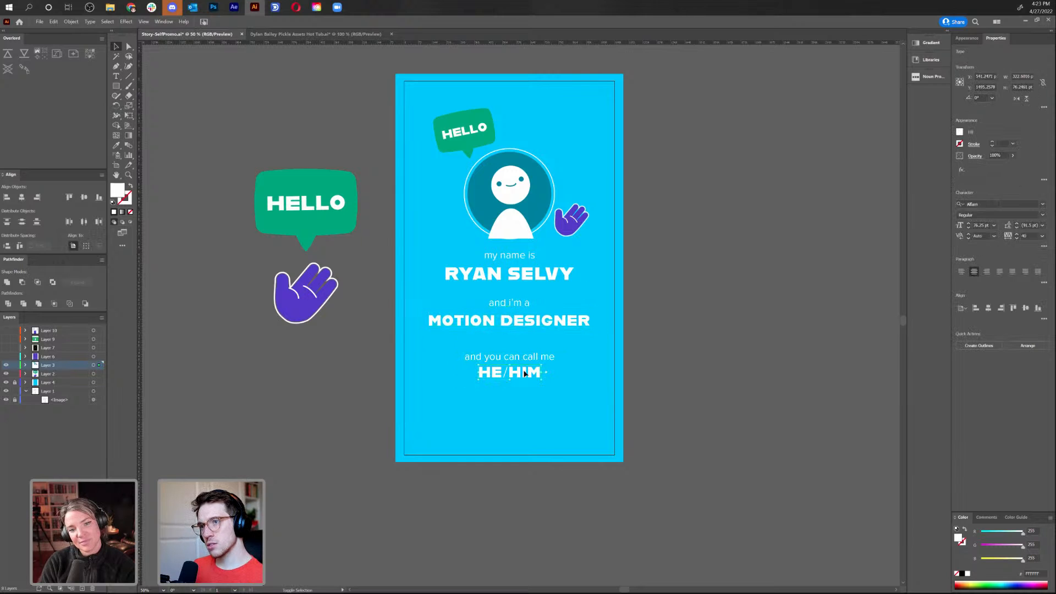
left_click_drag(530, 362, 530, 379)
left_click(581, 359)
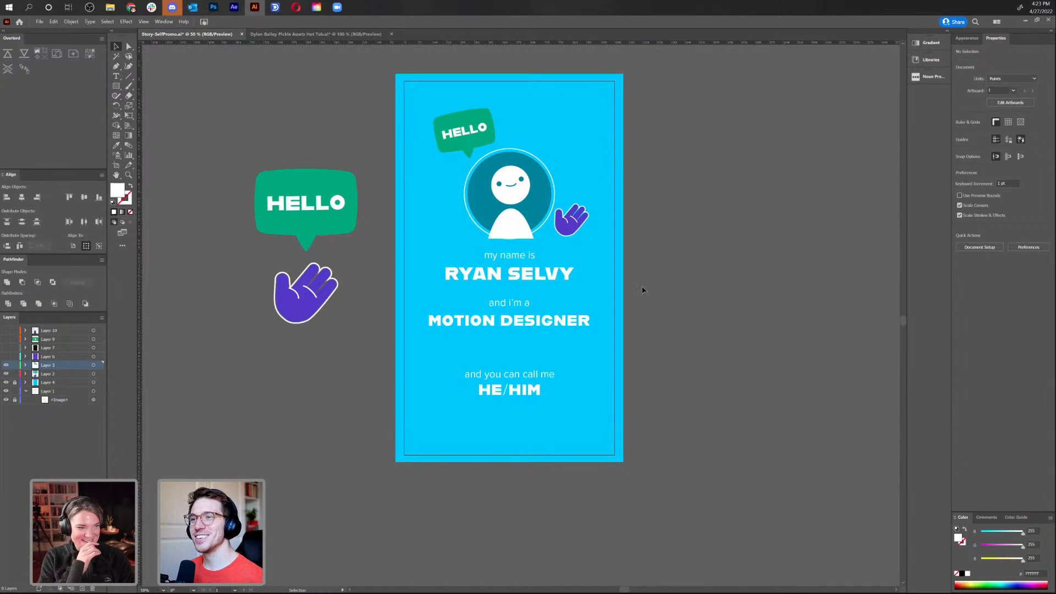
Apply All Caps to the "and i'm a" line
left_click(522, 307)
double_click(522, 307)
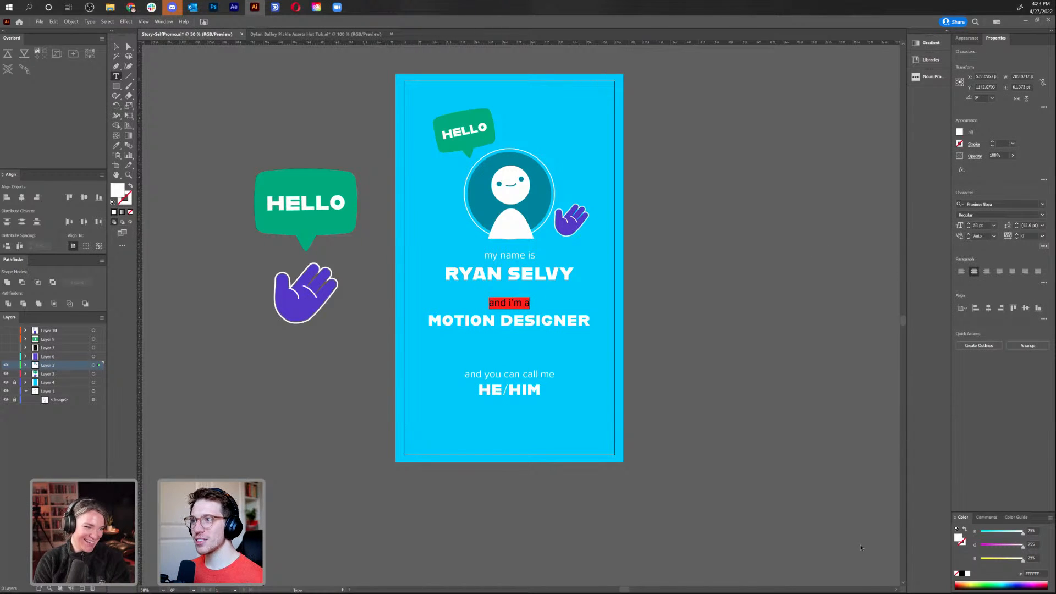
left_click(1044, 246)
left_click(960, 332)
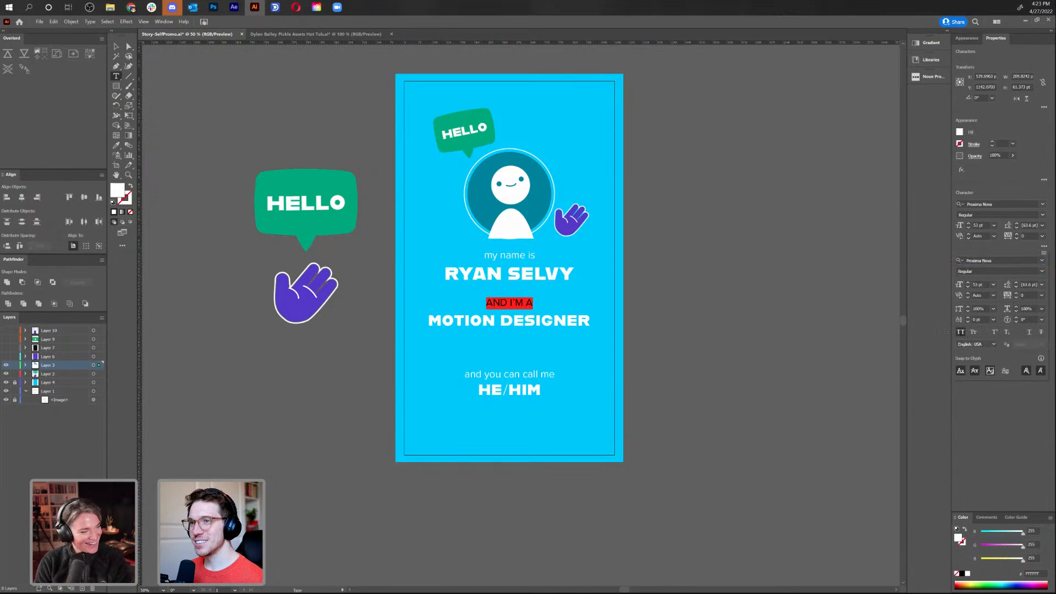
left_click(527, 311)
key("Escape")
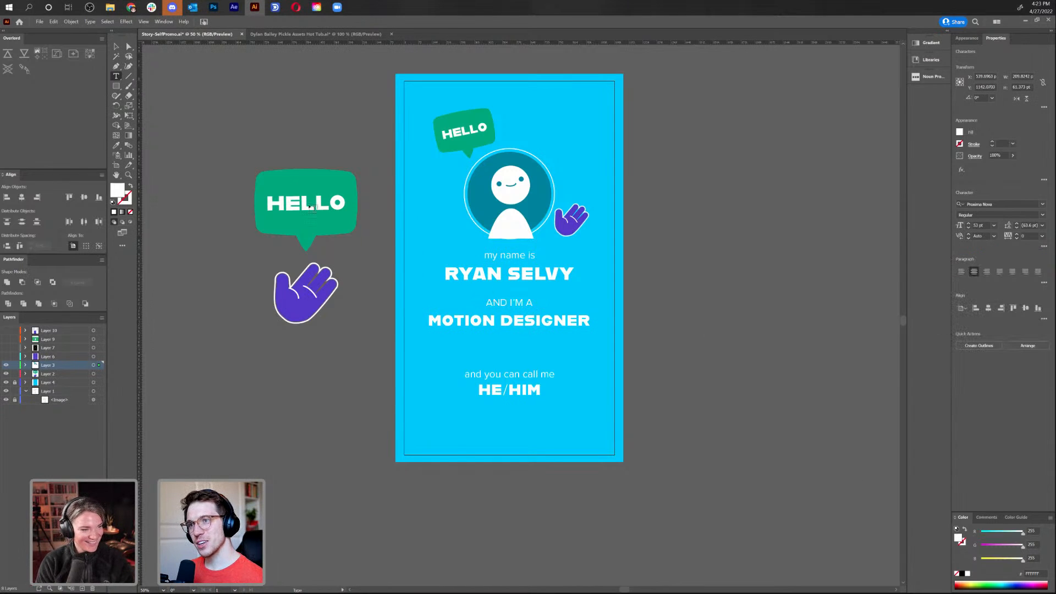
Apply All Caps to the "my name is" and "and you can call me" lines
triple_click(515, 255)
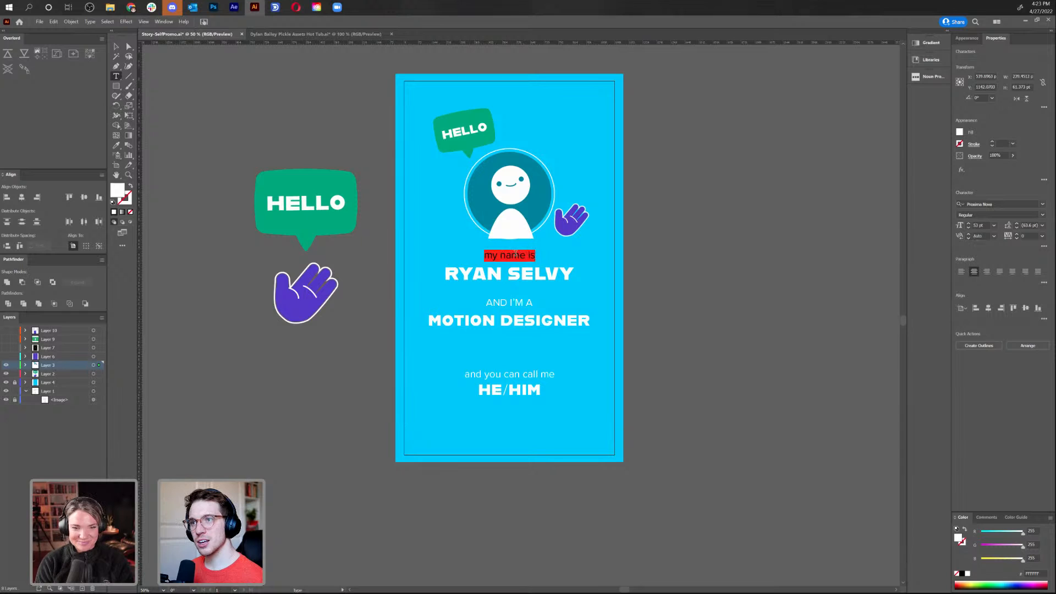
left_click(1043, 246)
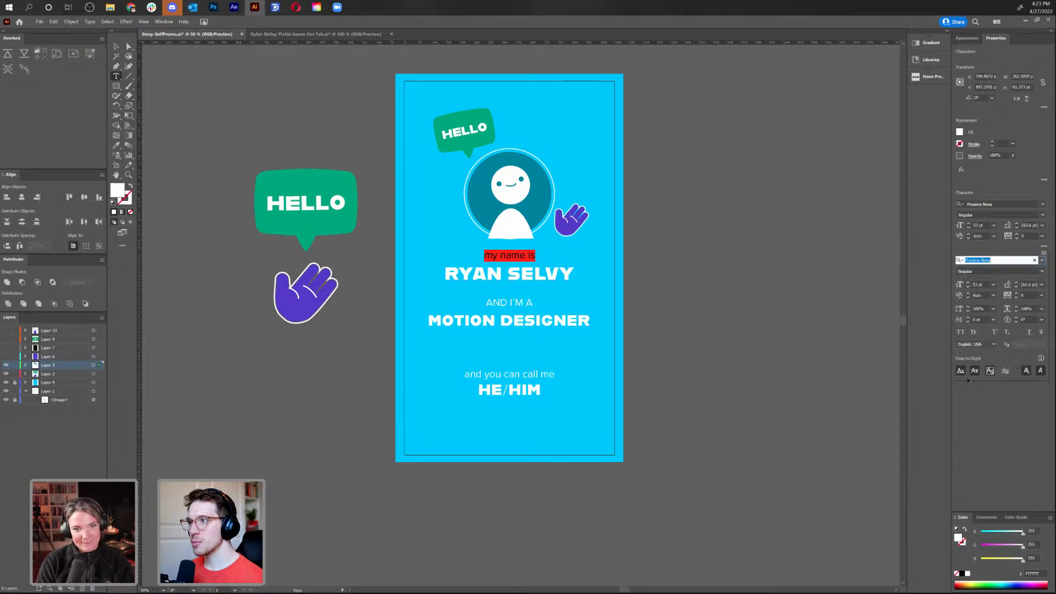
left_click(960, 331)
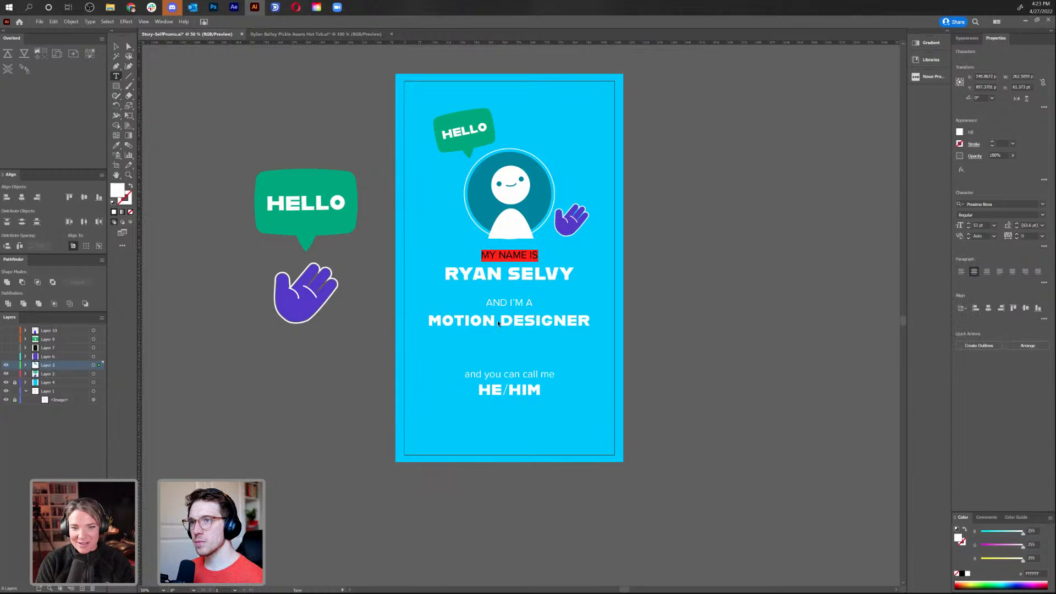
left_click(497, 373)
key("ctrl+a")
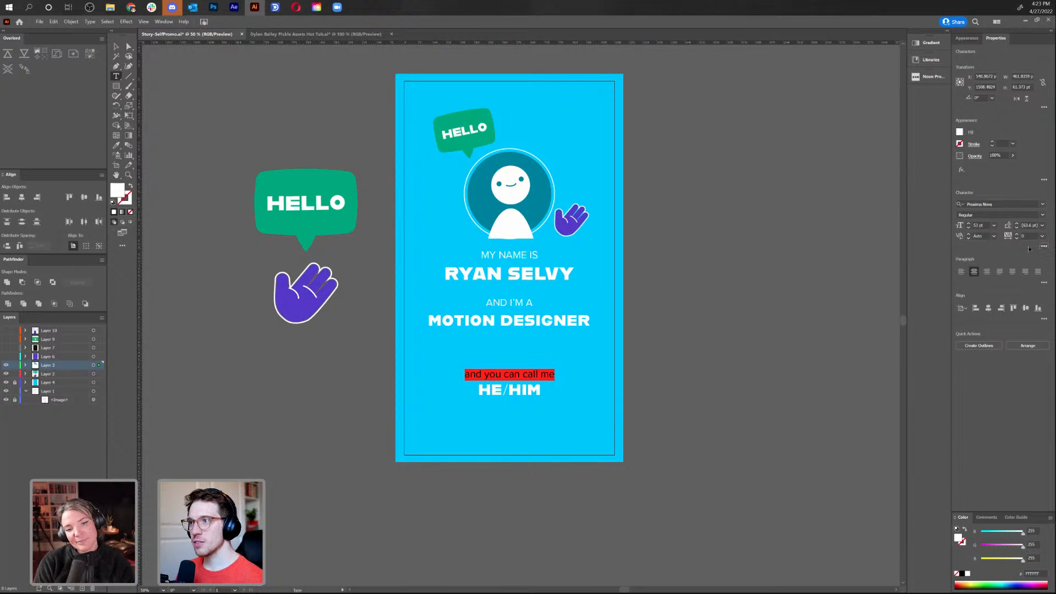
left_click(962, 333)
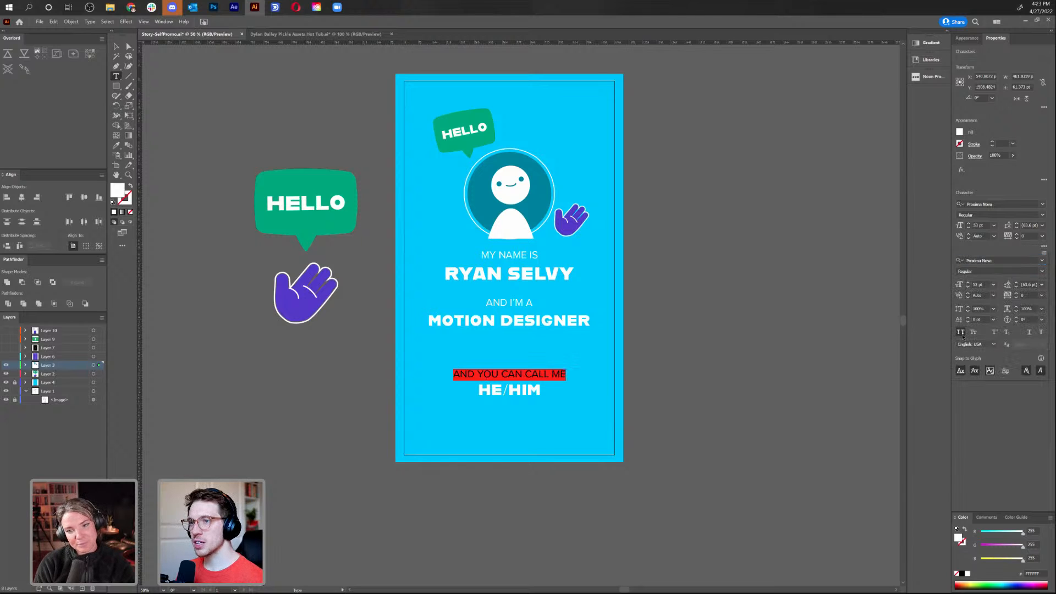
key("Escape")
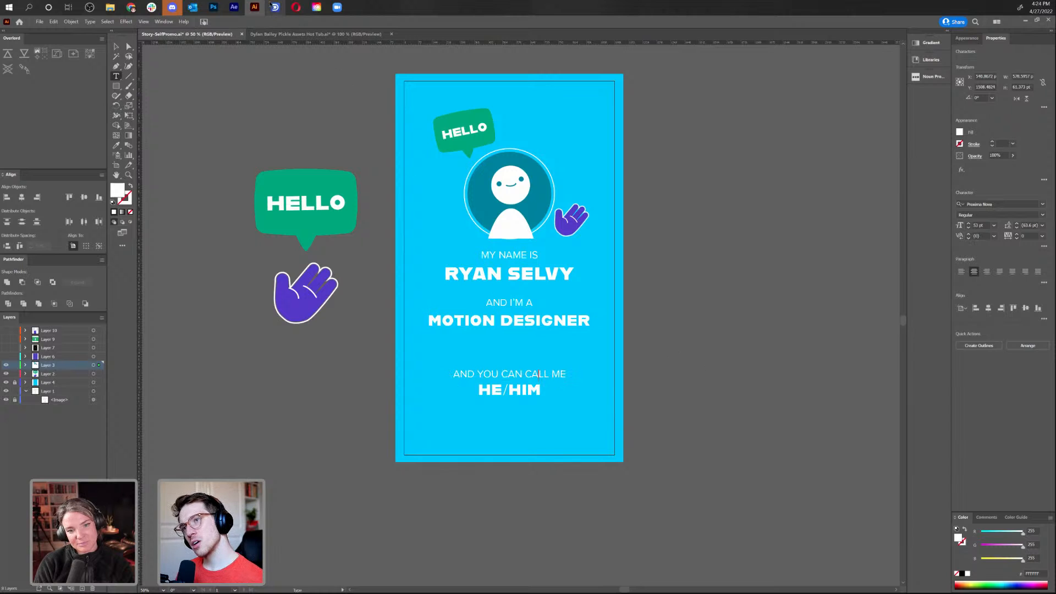
left_click(116, 46)
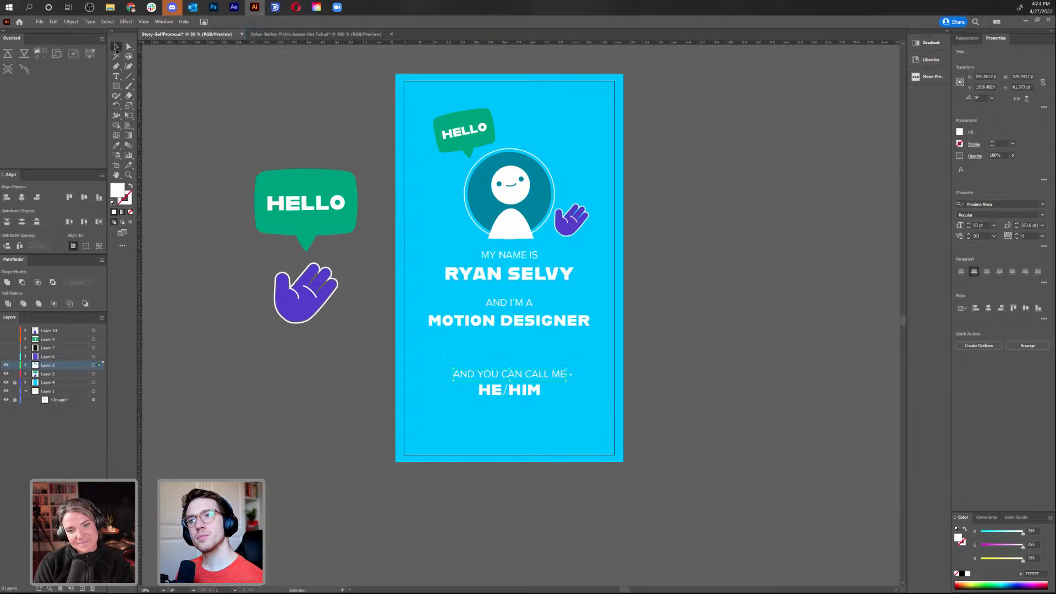
Break MOTION DESIGNER onto two lines and enlarge its text to 100 pt
left_click(514, 319)
left_click_drag(496, 321, 499, 315)
double_click(500, 315)
key("Return")
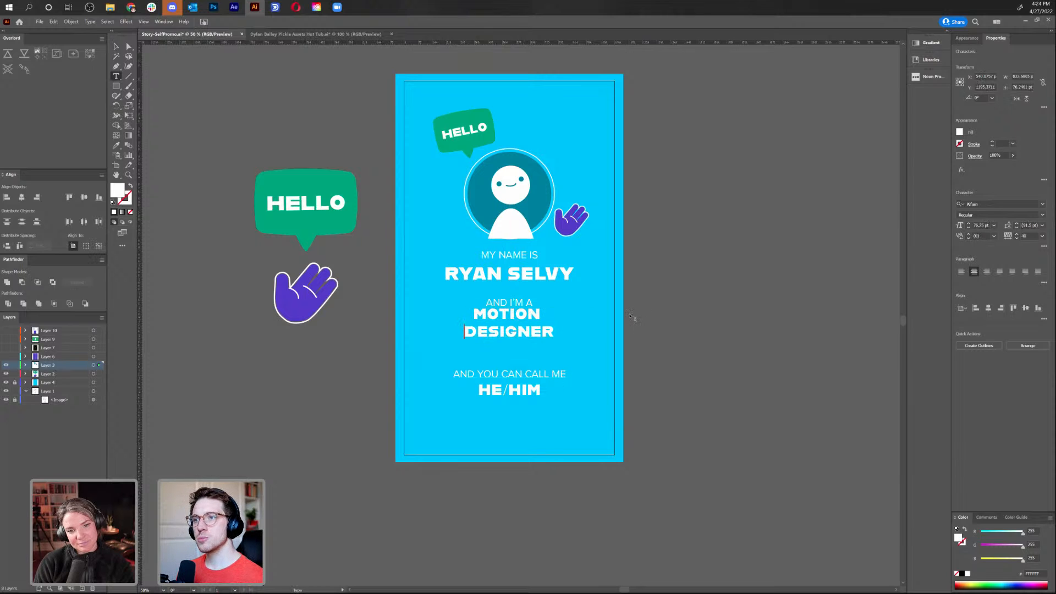
key("ctrl+a")
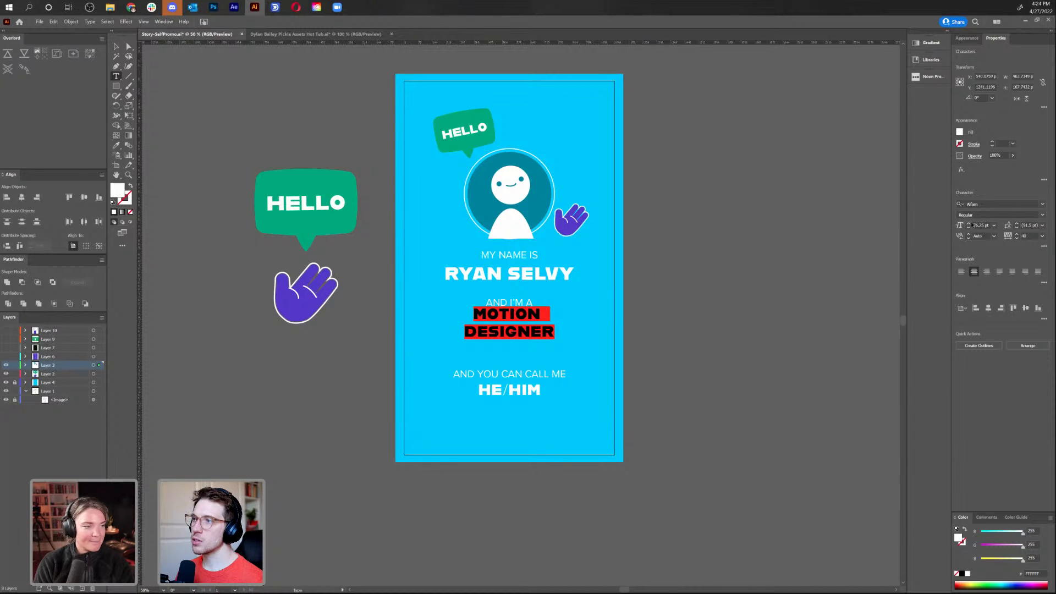
scroll(969, 226, "up", 10)
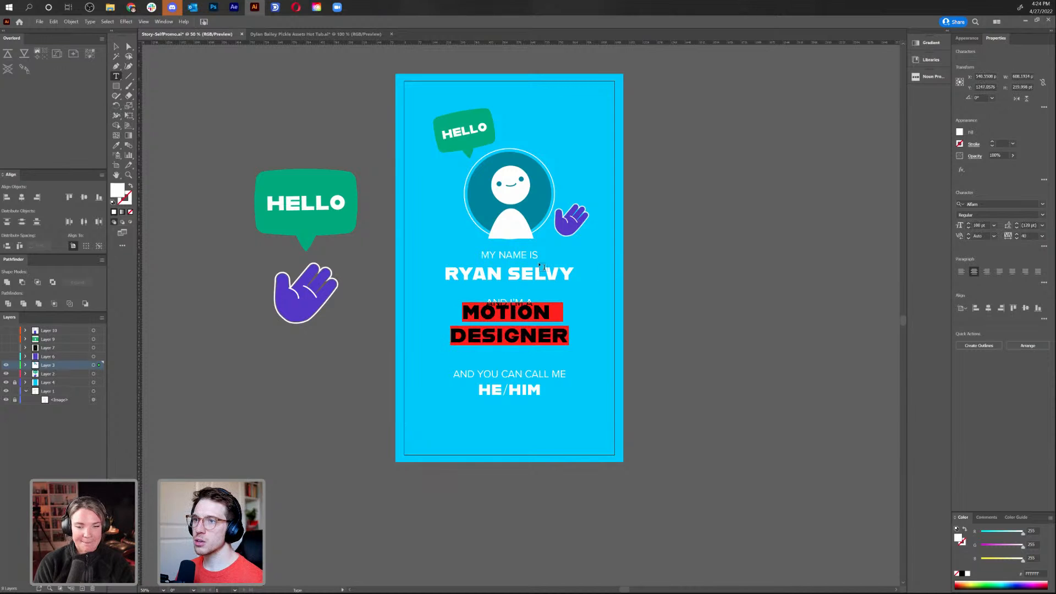
Set the HE/HIM text to 90 pt
left_click(514, 390)
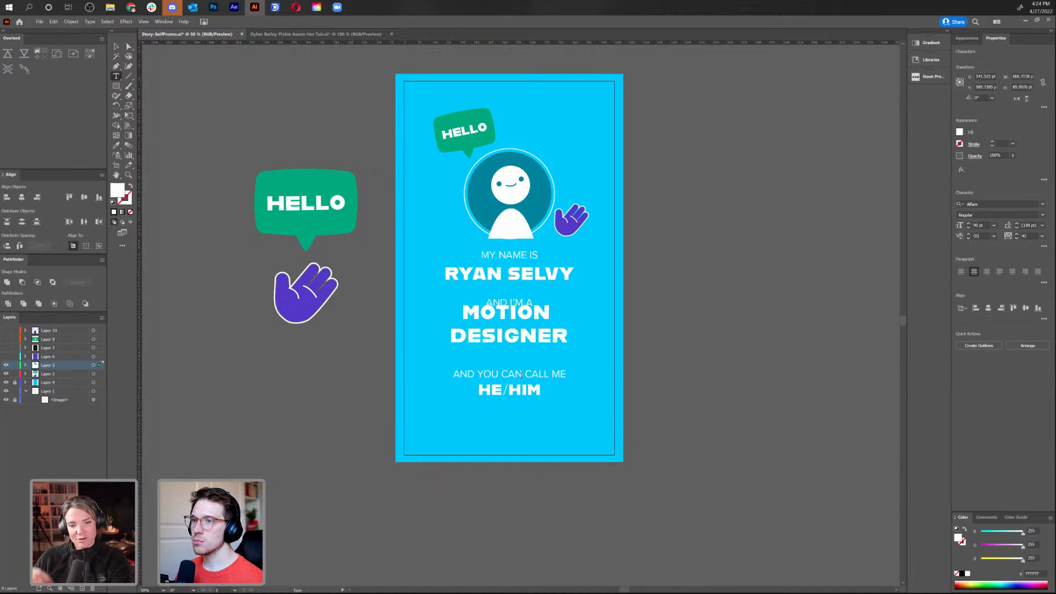
key("ctrl+a")
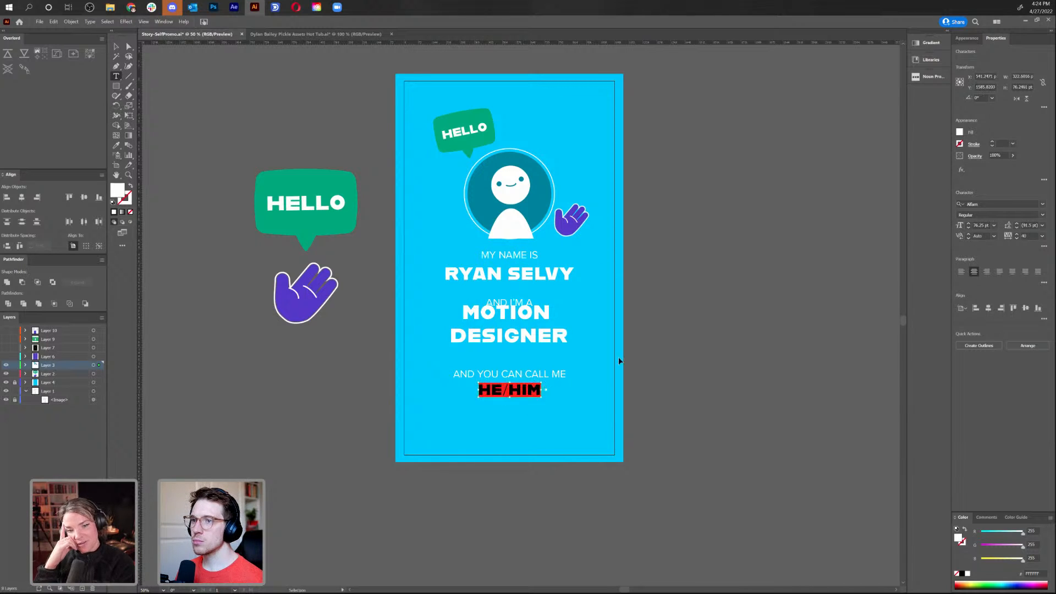
left_click(978, 225)
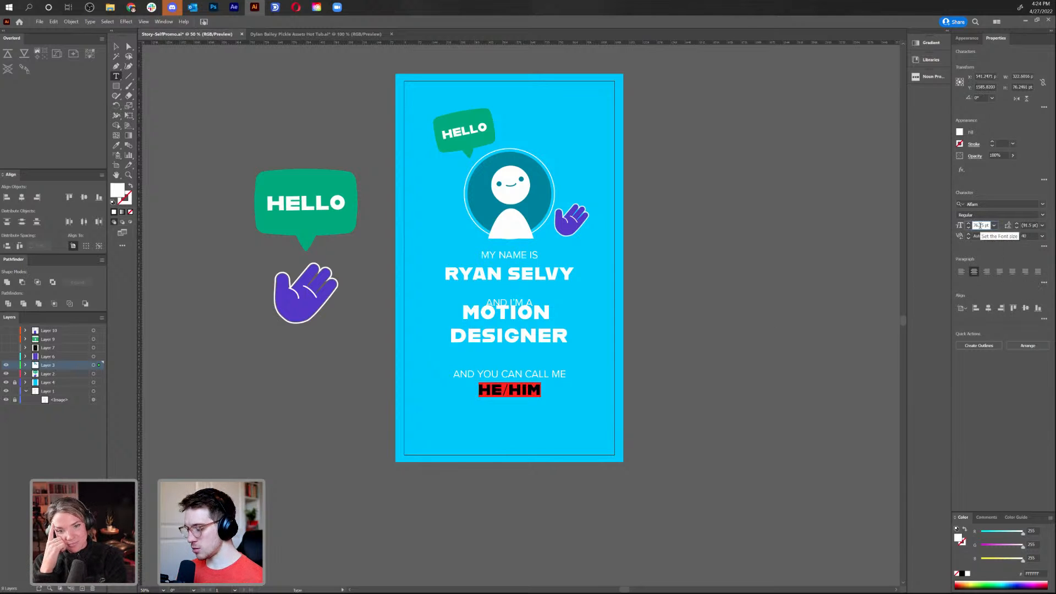
type("90")
key("Return")
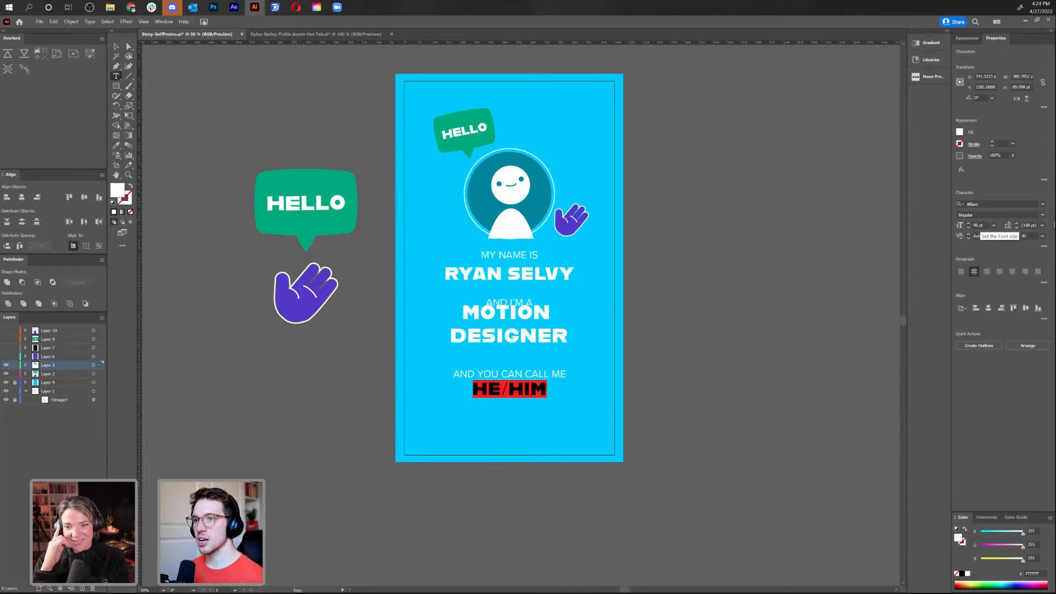
Reduce the two-line MOTION DESIGNER heading to a 90 pt font size
left_click(531, 329)
key("ctrl+a")
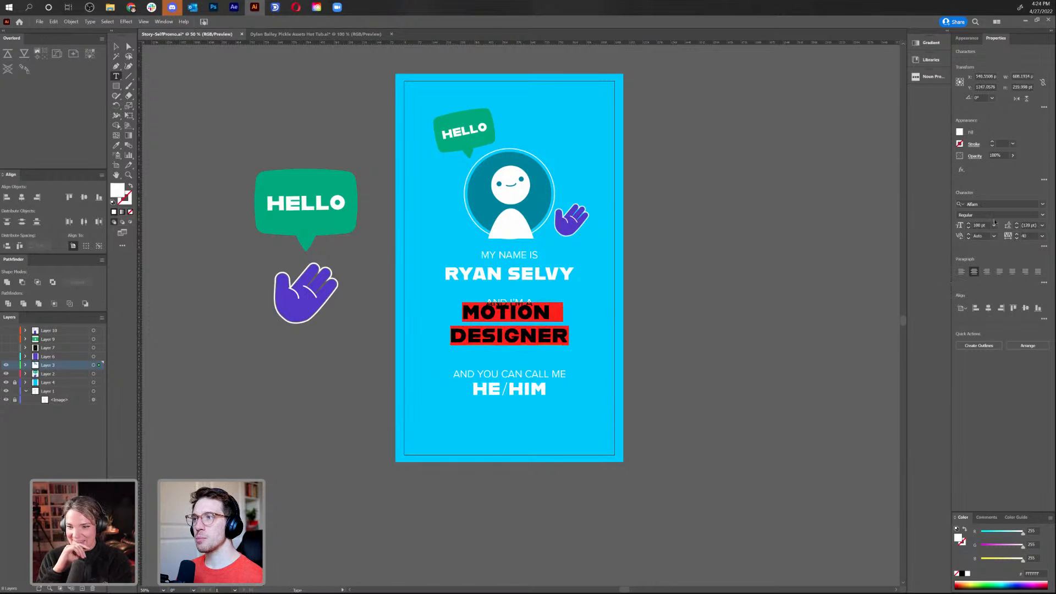
left_click(982, 226)
type("80")
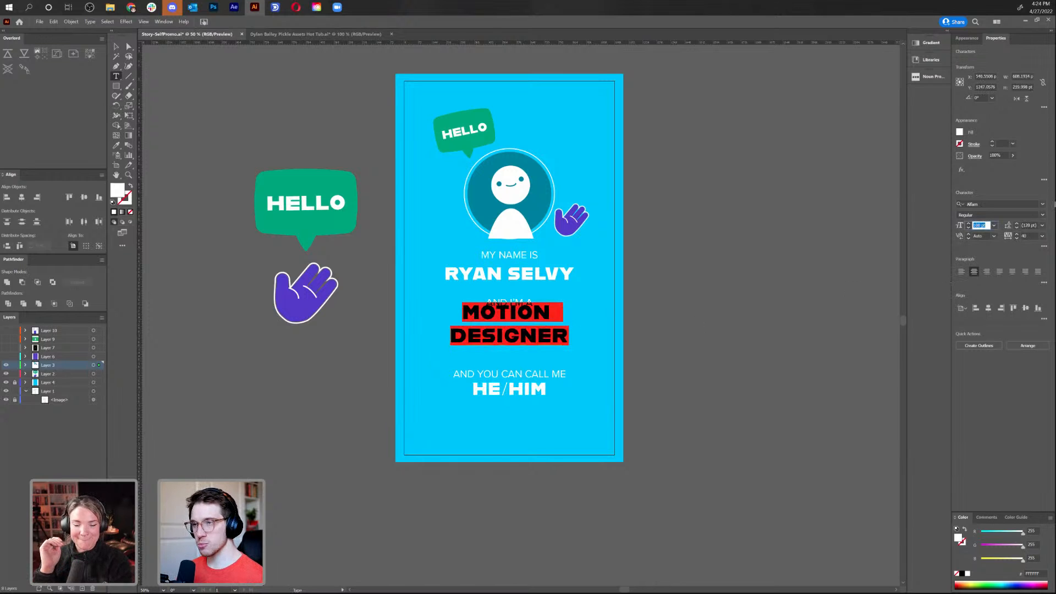
type("90")
key("Return")
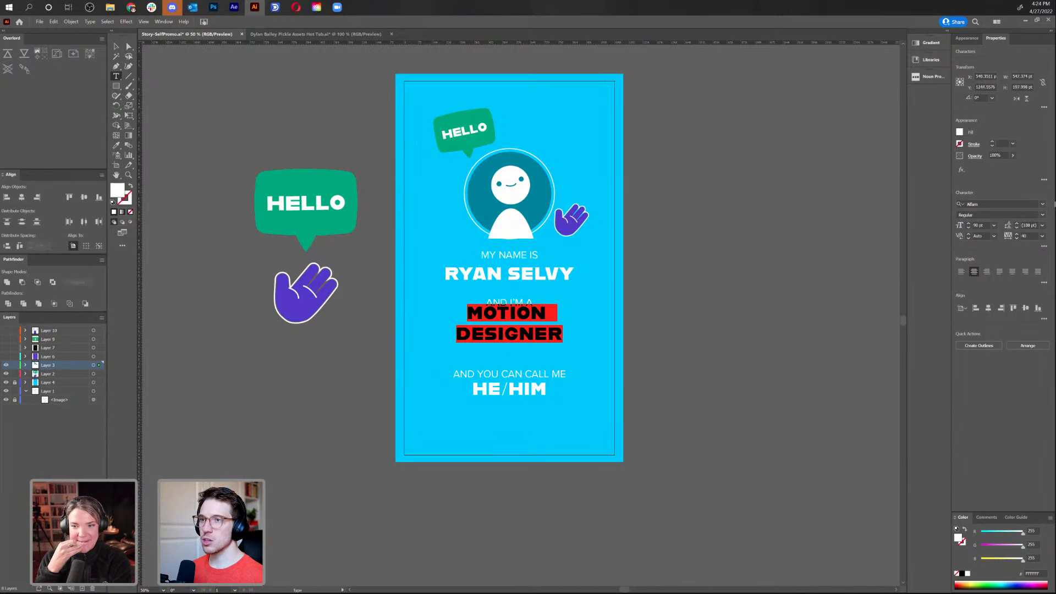
Tighten the leading between MOTION and DESIGNER to 90 pt
left_click(557, 338)
key("ctrl+a")
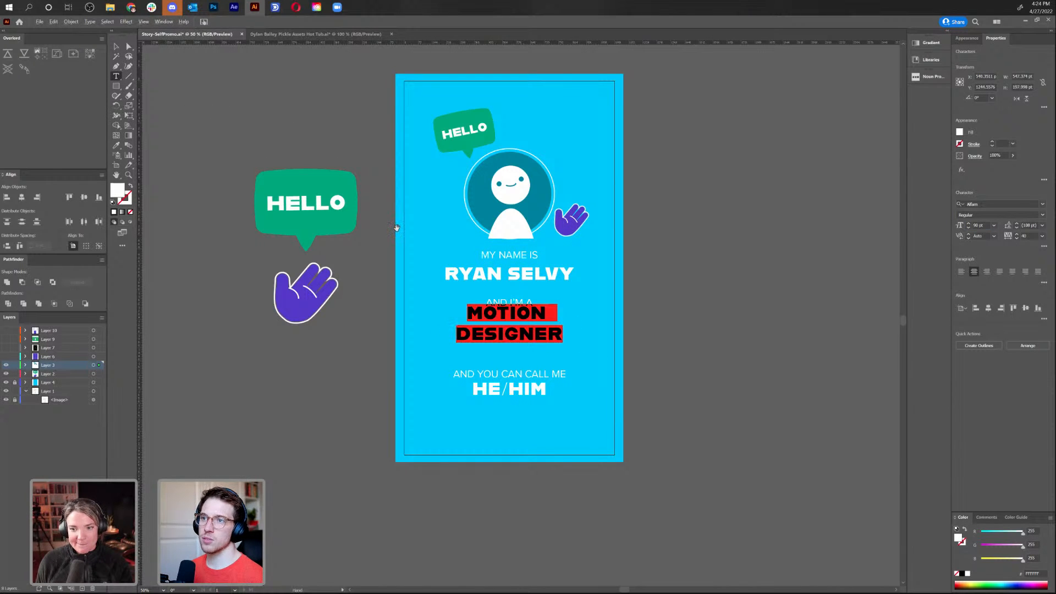
key("alt+Up")
key("alt+Up")
key("alt+Up")
key("alt+Up")
key("alt+Up")
key("alt+Up")
key("alt+Up")
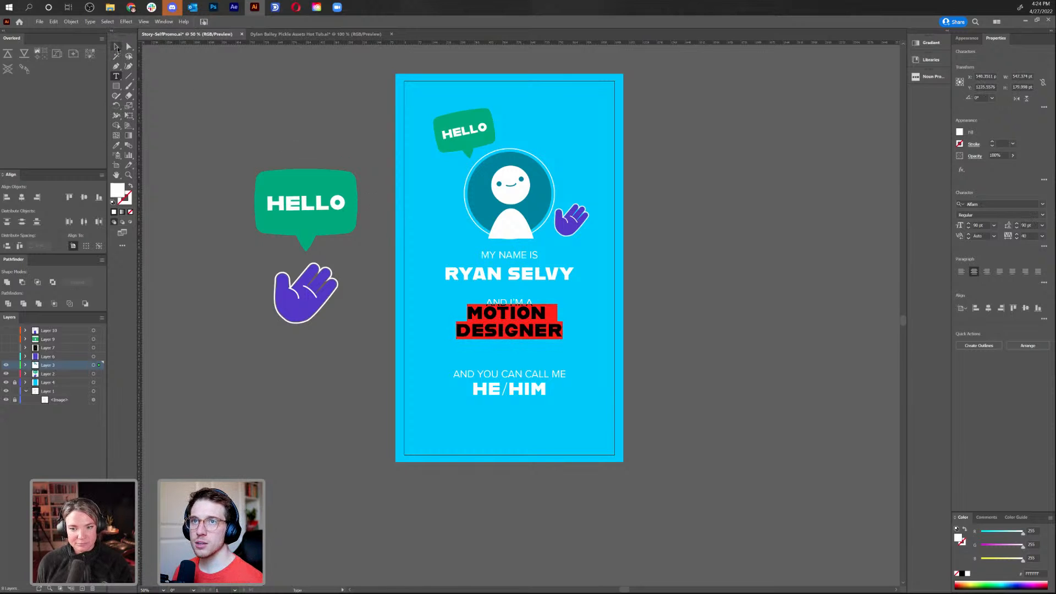
Move the MOTION DESIGNER heading down so it clears the "and I'm a" line above it
key("Escape")
left_click_drag(530, 326, 529, 332)
triple_click(528, 329)
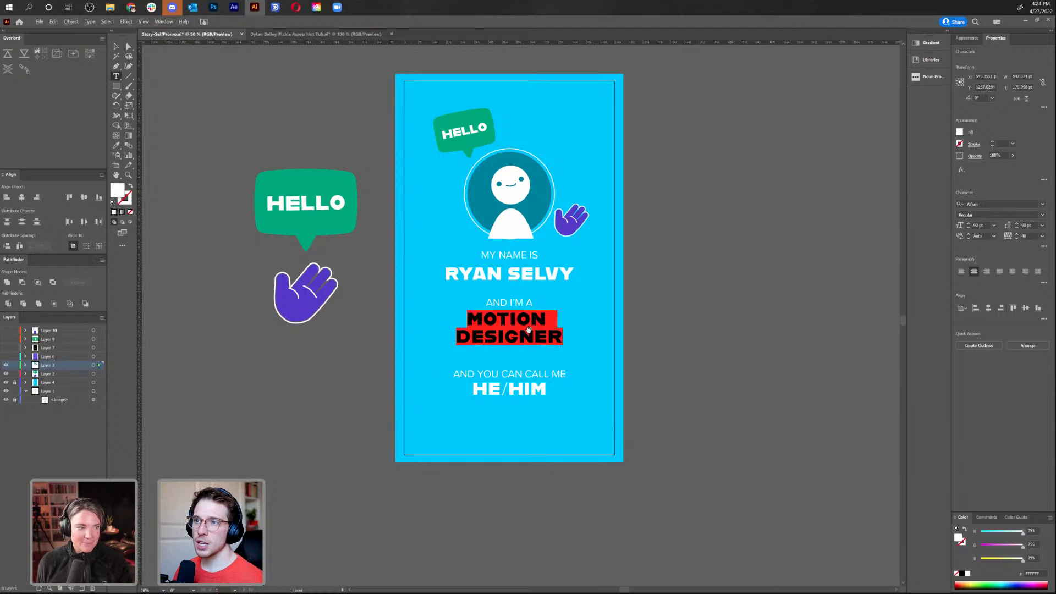
key("Escape")
left_click(687, 342)
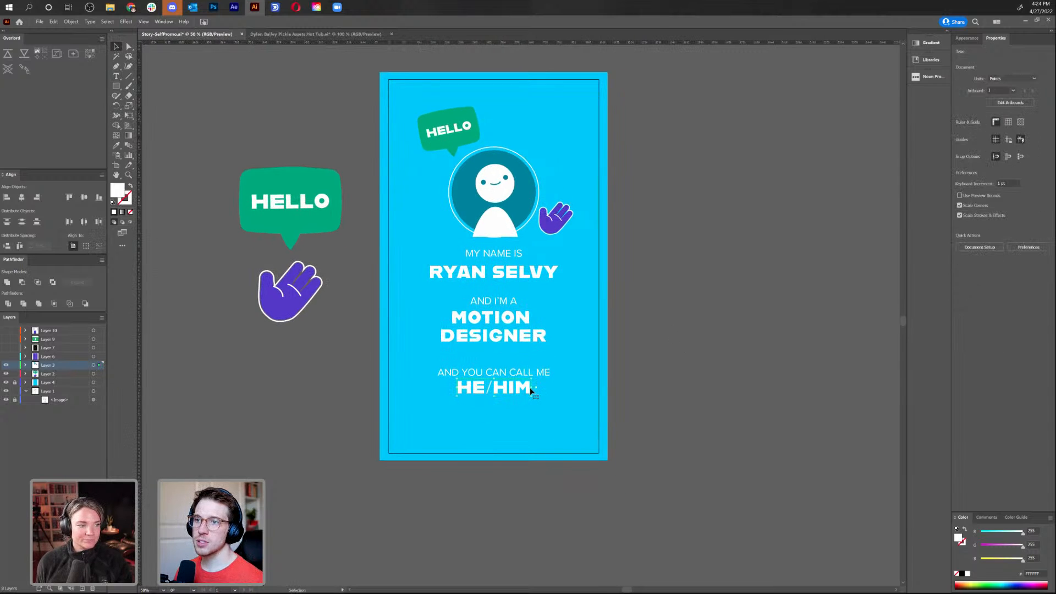
Nudge the text below "my name is" up slightly, and shift the whole text block lower beneath the avatar
left_click(530, 387)
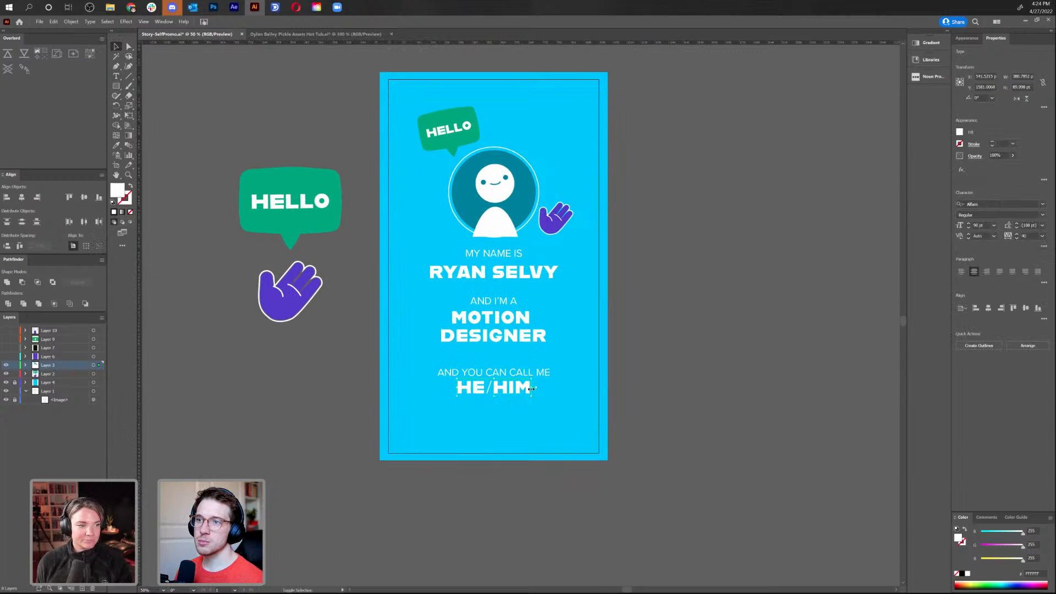
left_click(516, 348, "shift")
left_click(516, 302, "shift")
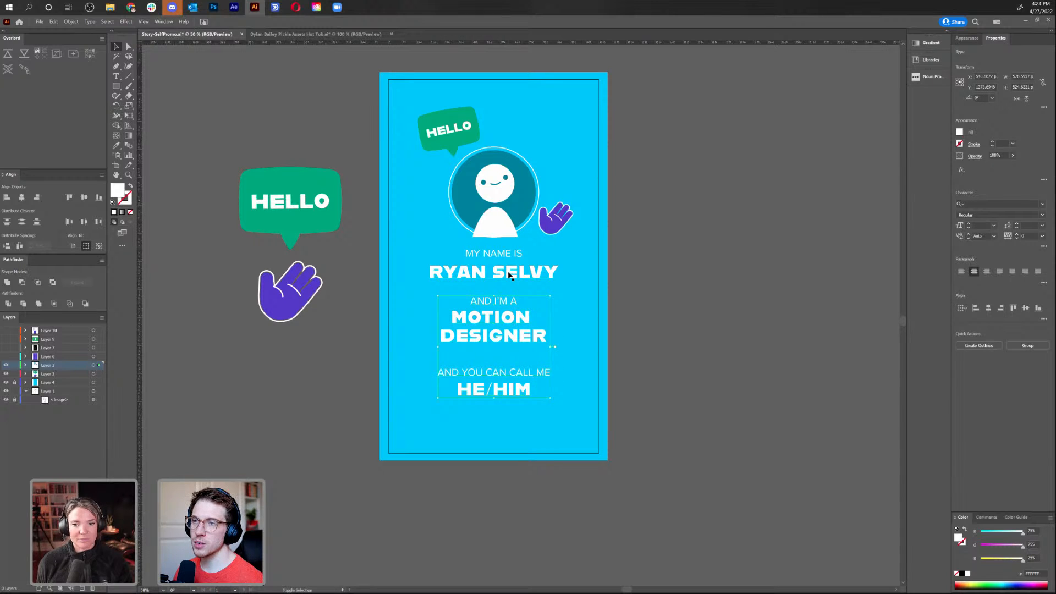
left_click(506, 275, "shift")
key("shift+Up")
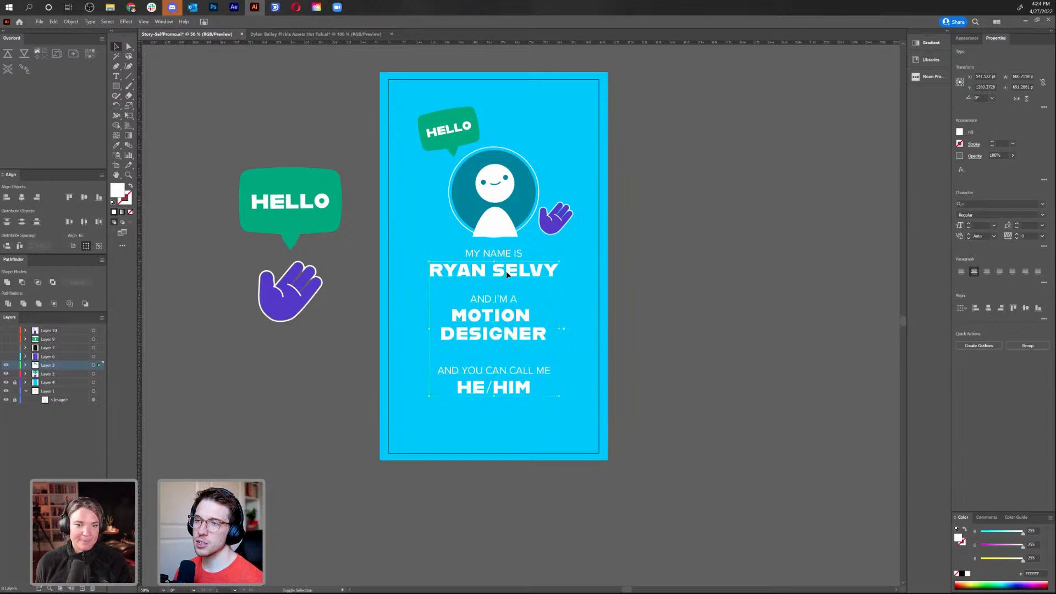
left_click_drag(508, 253, 512, 272)
left_click(683, 260)
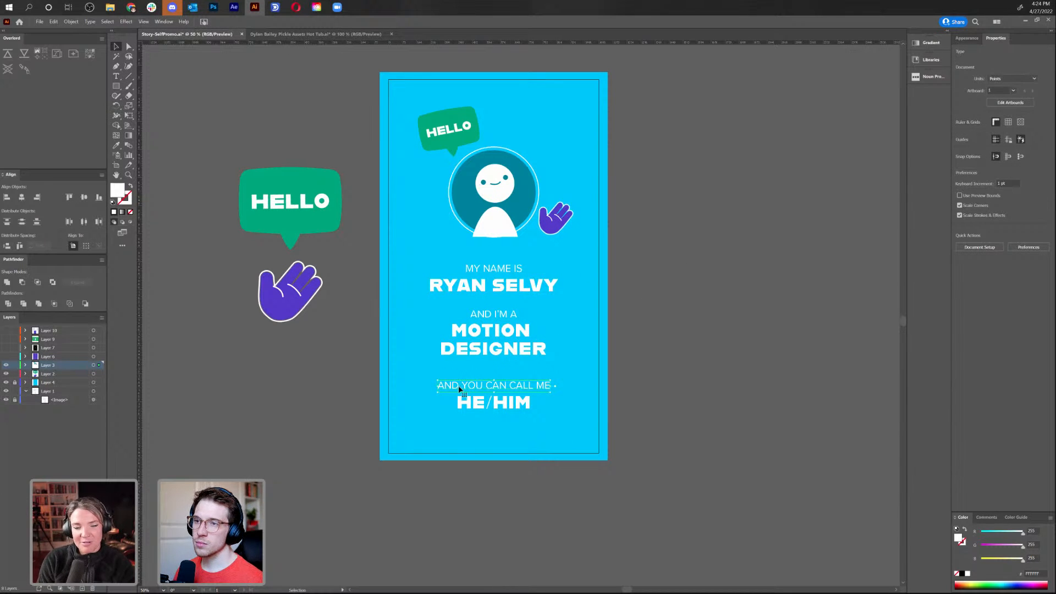
Shorten the line above HE/HIM to "you can call me" by deleting its first word
triple_click(484, 385)
left_click(484, 385)
key("shift+Home")
key("BackSpace")
key("Escape")
left_click(667, 352)
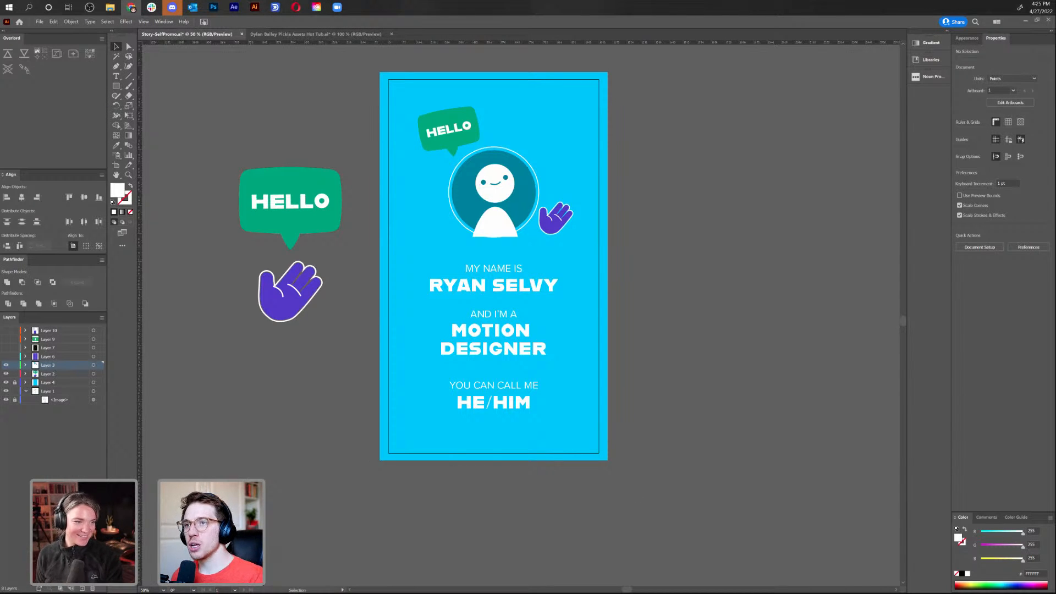
Draw a full-width rectangle behind "and I'm a MOTION DESIGNER" and fill it with the purple sampled from the waving hand
left_click(735, 301)
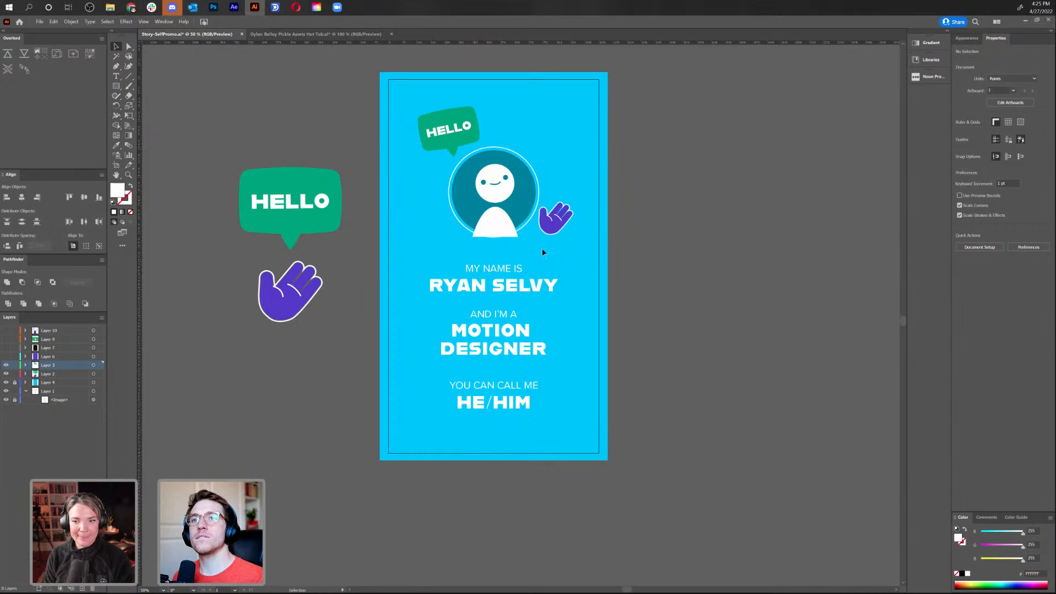
left_click(114, 86)
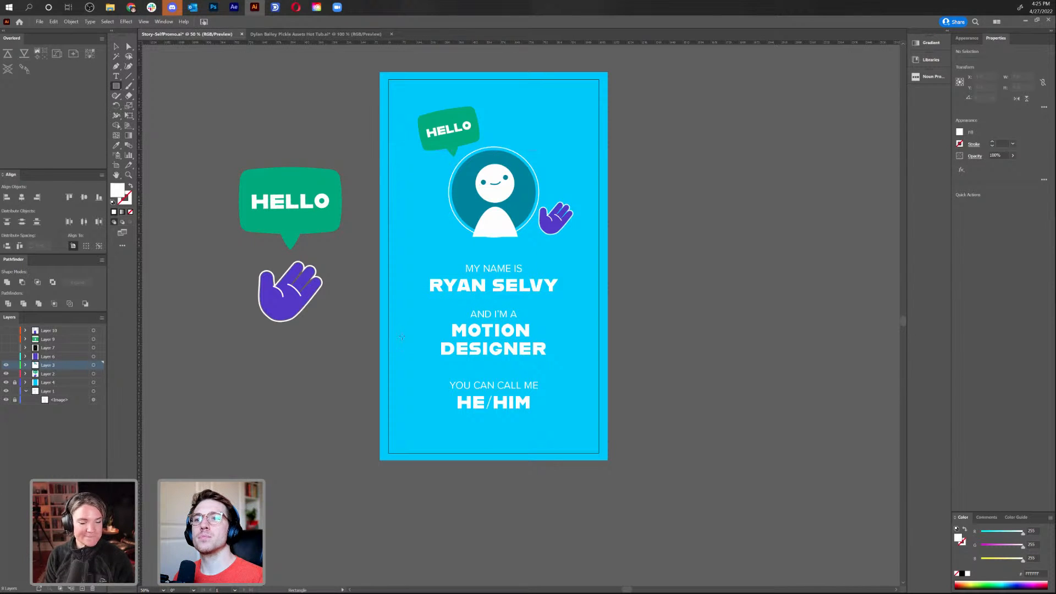
mouse_move(375, 305)
left_mouse_down()
mouse_move(636, 369)
mouse_move(608, 361)
left_mouse_up()
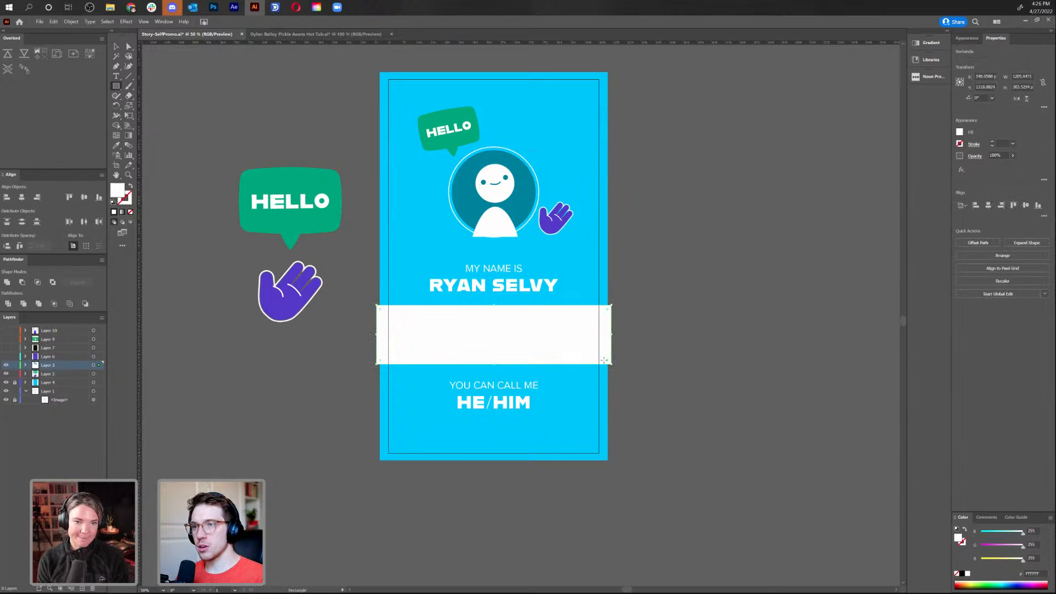
key("i")
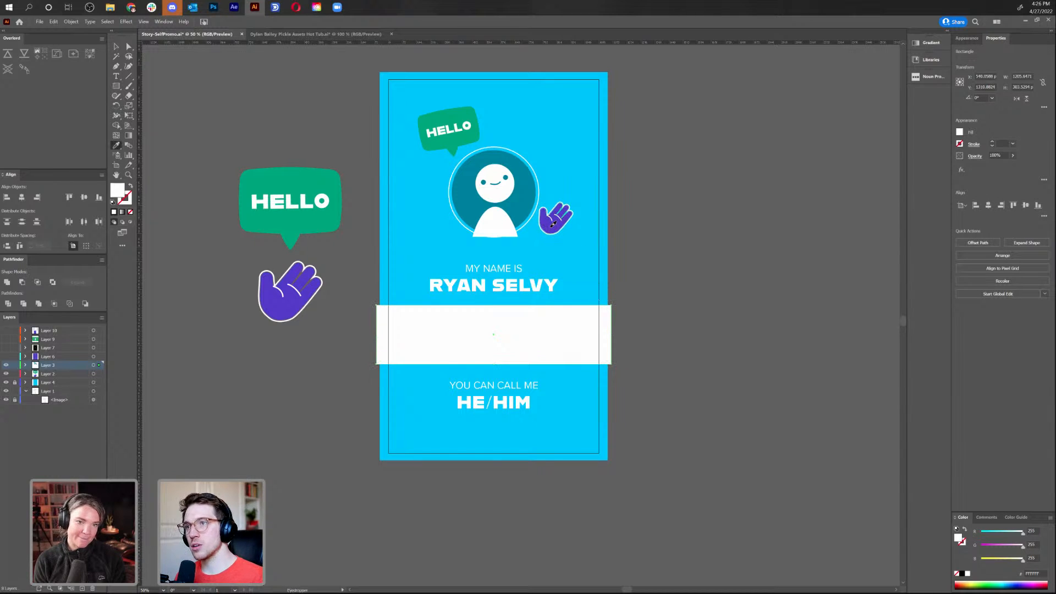
left_click(551, 221)
key("v")
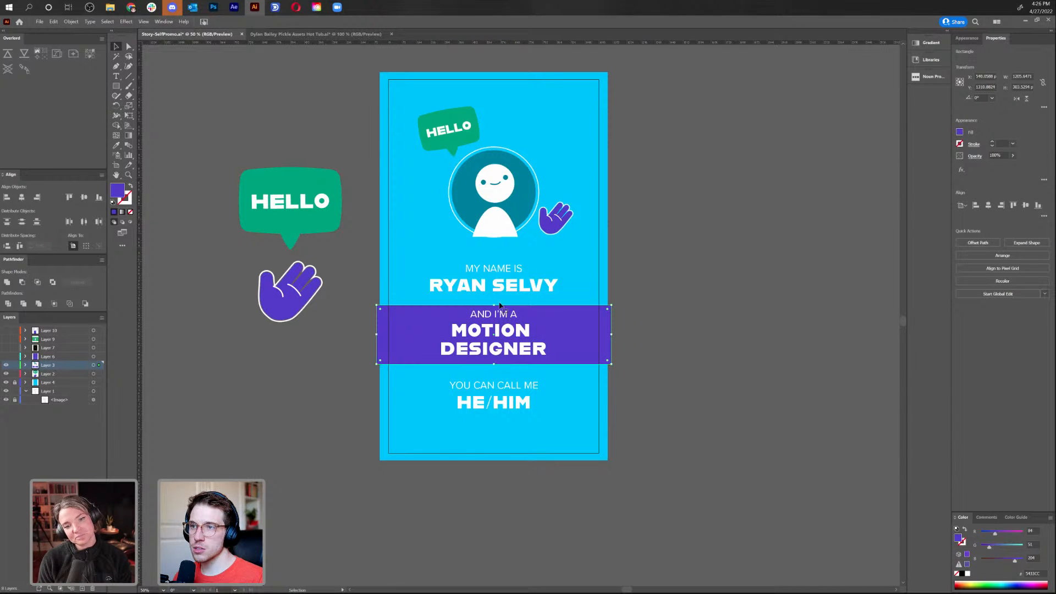
left_click_drag(494, 305, 500, 321)
key("ctrl+z")
left_click(725, 297)
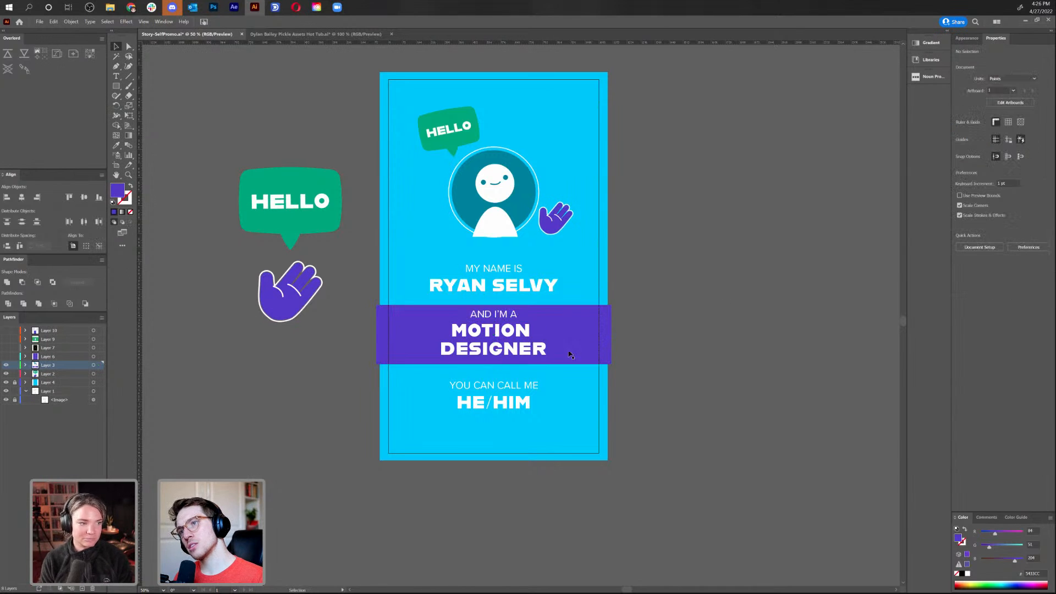
Move "you can call me" and HE/HIM up slightly, closer to the purple band
left_click(566, 349)
left_click(503, 385)
left_click_drag(508, 410, 509, 403)
left_click(506, 432)
Draw a wide white bar about 86 pt high near the card's lower edge and fully round its corners
left_click(116, 87)
left_click_drag(393, 429, 592, 445)
key("a")
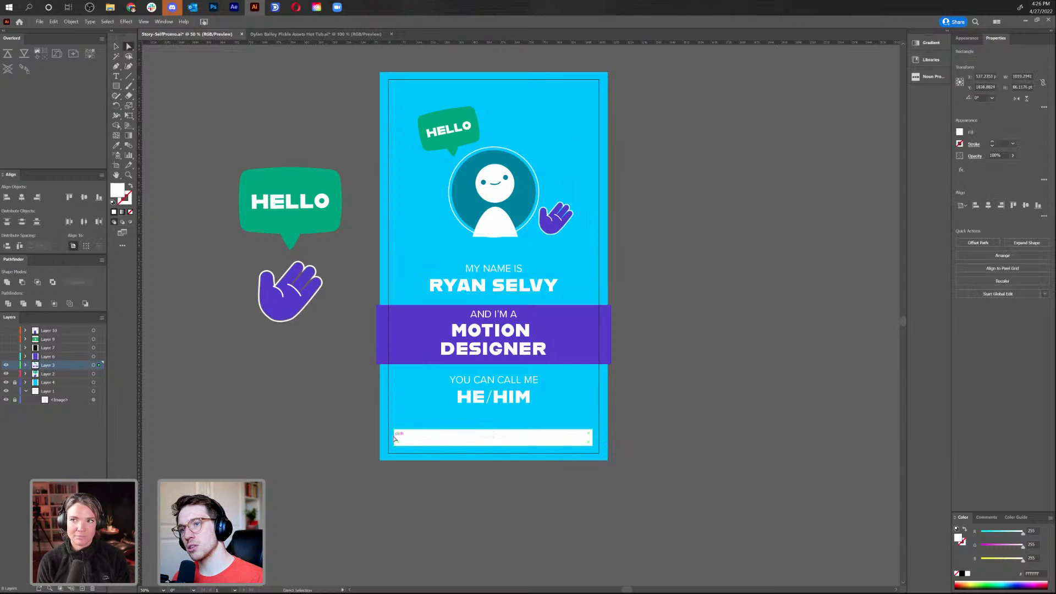
left_click_drag(396, 438, 498, 472)
left_click(692, 413)
scroll(679, 405, "up", 1)
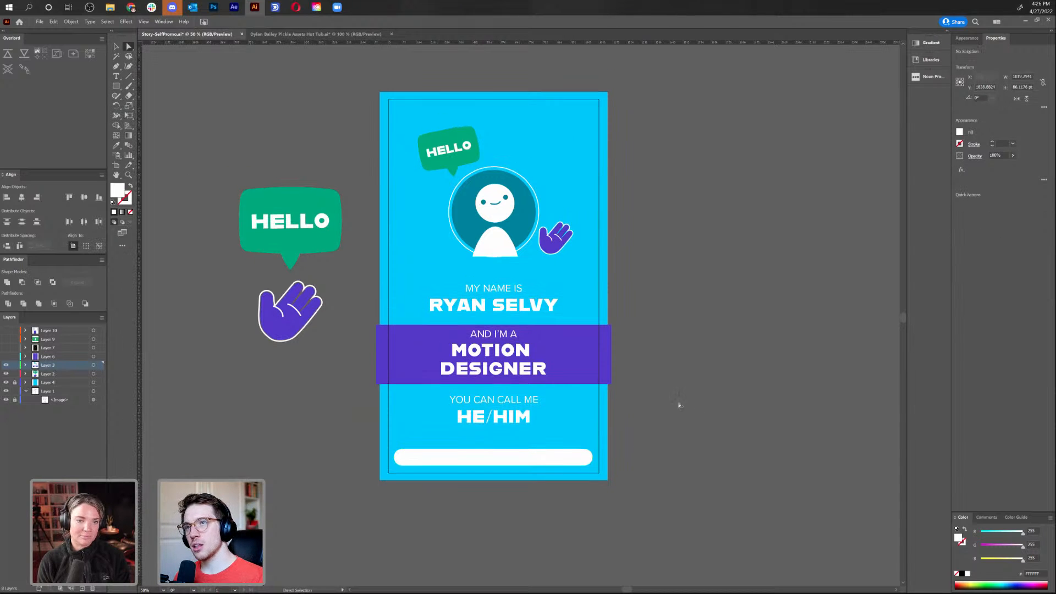
Draw a small white circle in the card's upper-left corner as a story profile-picture placeholder
left_click_drag(116, 86, 160, 106)
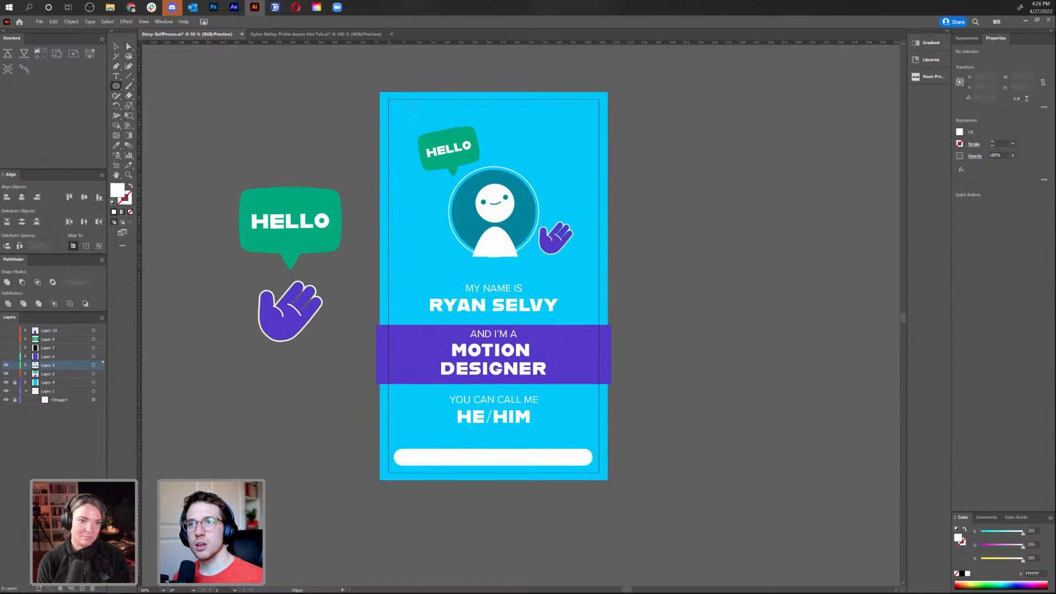
mouse_move(400, 114)
left_mouse_down()
mouse_move(414, 126)
mouse_move(406, 119)
left_mouse_up()
key("v")
Shift the avatar, small HELLO bubble and waving hand slightly lower on the card
left_click_drag(409, 155, 576, 259)
left_click_drag(522, 218, 522, 224)
left_click(219, 68)
Add white placeholder bars along the card's upper edge, a long one beside the circle and a short one at the far corner
left_click_drag(116, 86, 159, 87)
left_click_drag(427, 113, 576, 120)
key("v")
left_click(520, 117)
left_click_drag(666, 130, 636, 100)
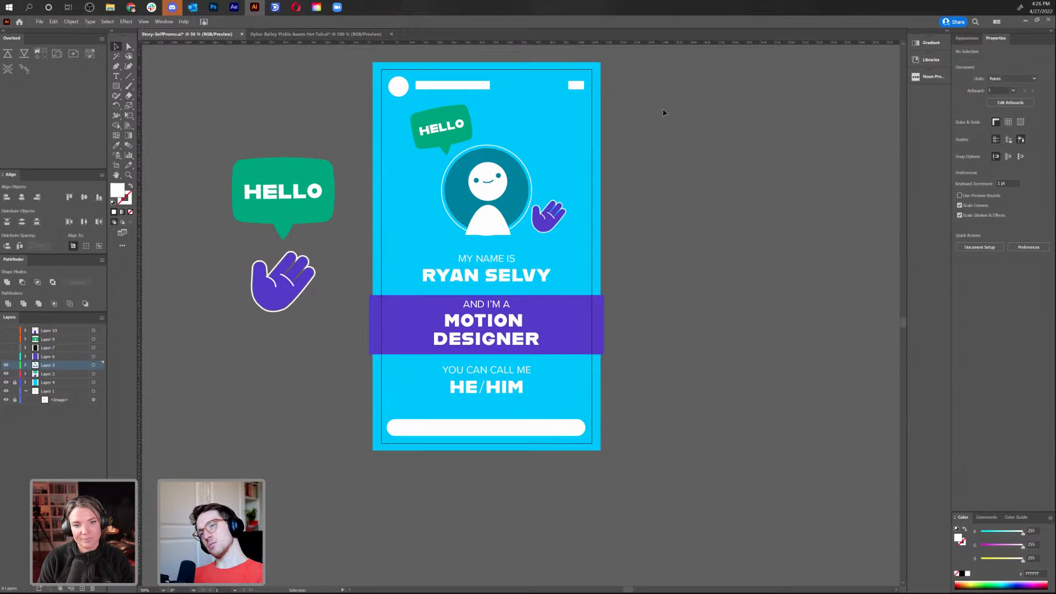
Delete the white placeholder circle and all the placeholder bars from the card
left_click_drag(663, 110, 674, 157)
left_click(484, 134)
left_click(400, 141, "shift")
left_click(589, 133, "shift")
left_click(518, 476, "shift")
key("Delete")
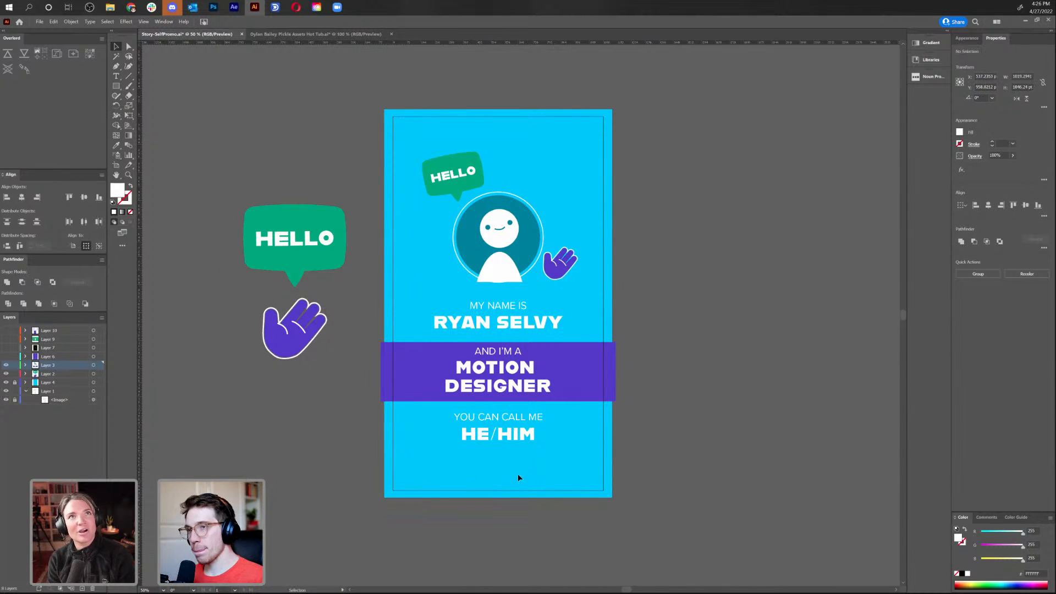
Hide Layer 3 and move the large HELLO bubble and waving hand horizontally onto the center of the card
left_click_drag(676, 384, 603, 337)
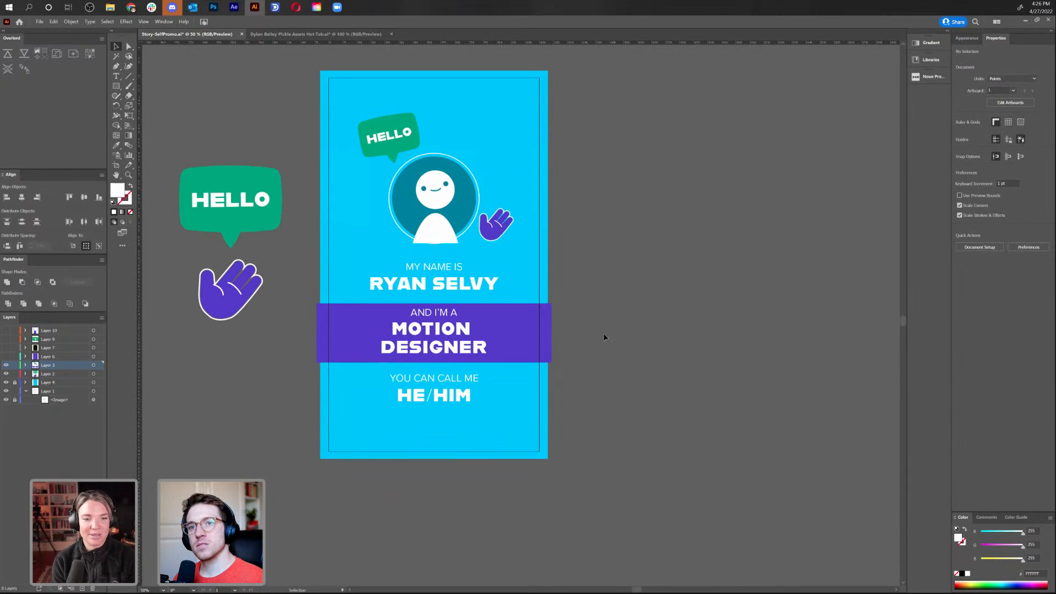
left_click(5, 365)
left_click(6, 373)
left_click(6, 373)
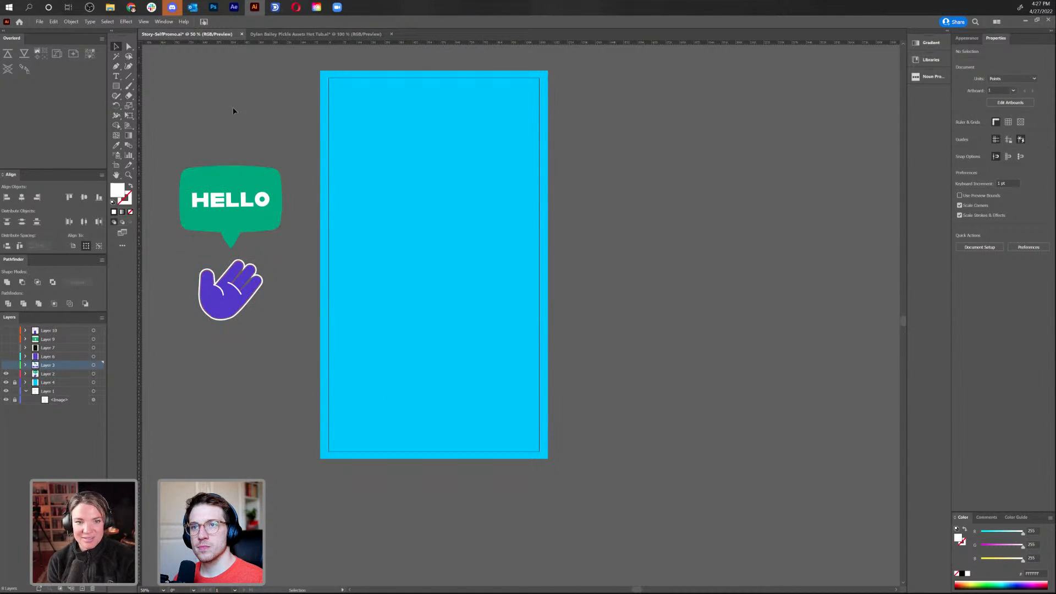
left_click_drag(152, 342, 259, 231)
left_click_drag(216, 304, 420, 305)
left_click(578, 252)
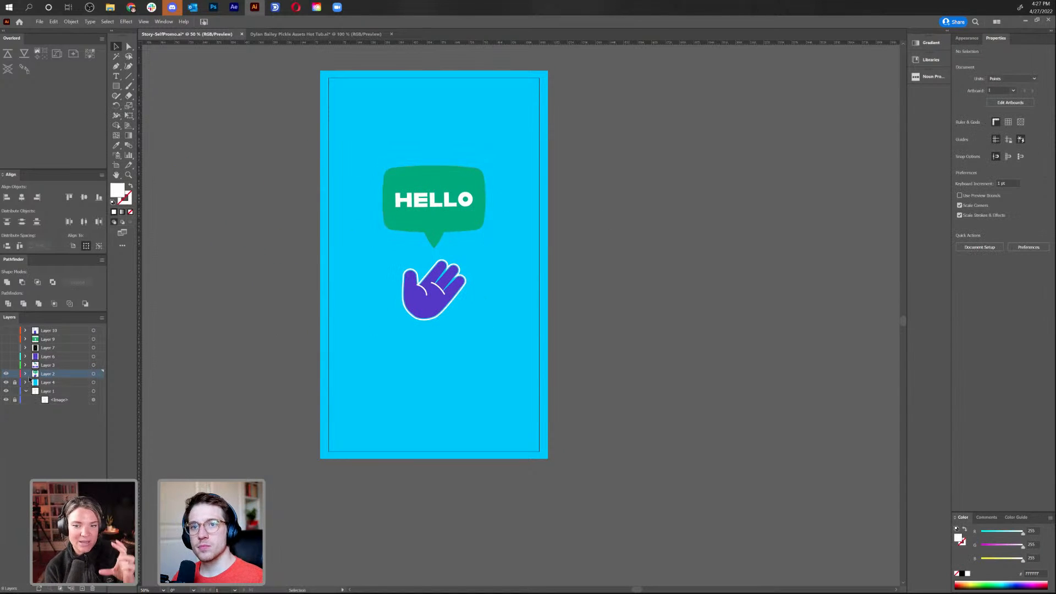
Toggle Layer 3 on and off to compare the artwork, and show Layer 6 with the curtains
left_click(6, 366)
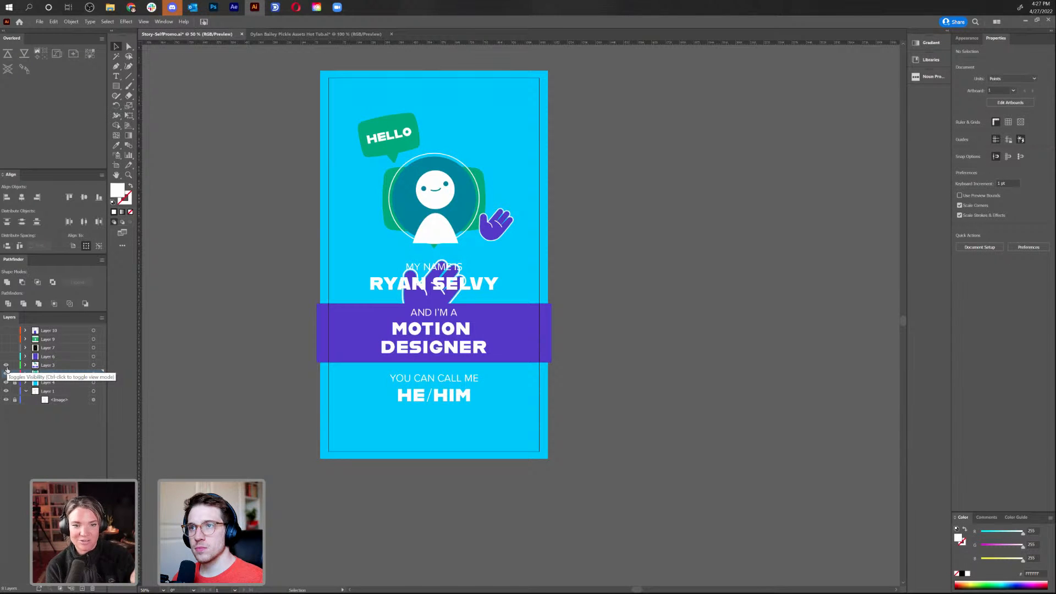
left_click(6, 367)
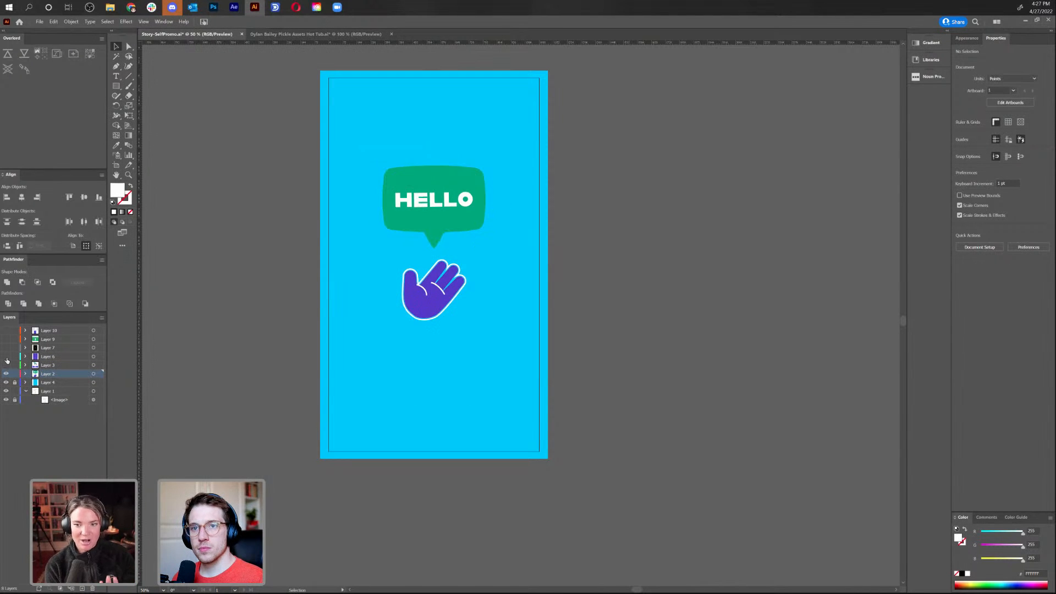
left_click(6, 358)
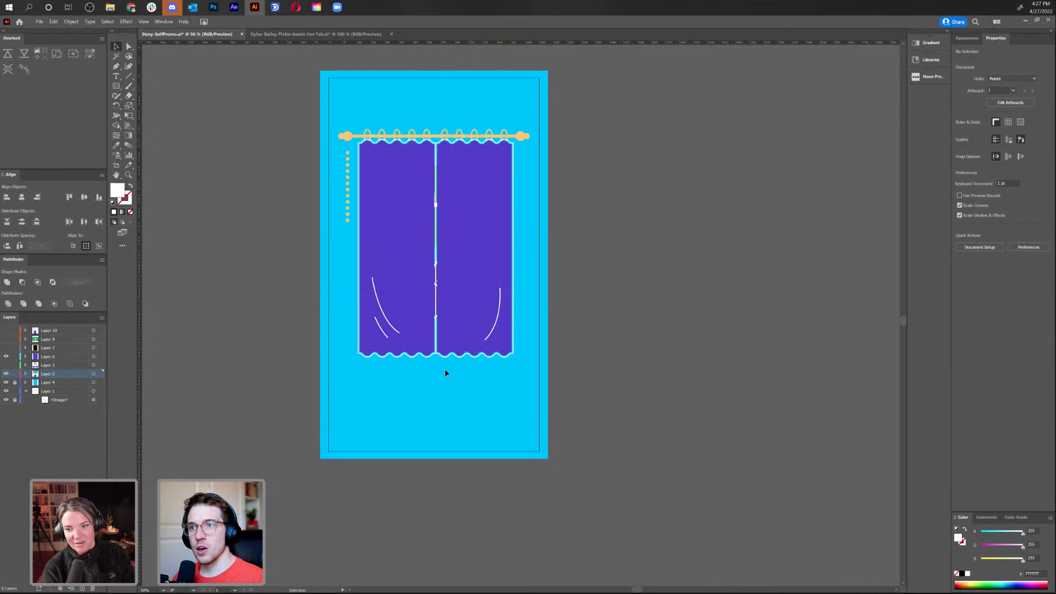
Delete the white offset outlines around both purple curtain panels
left_click(425, 357)
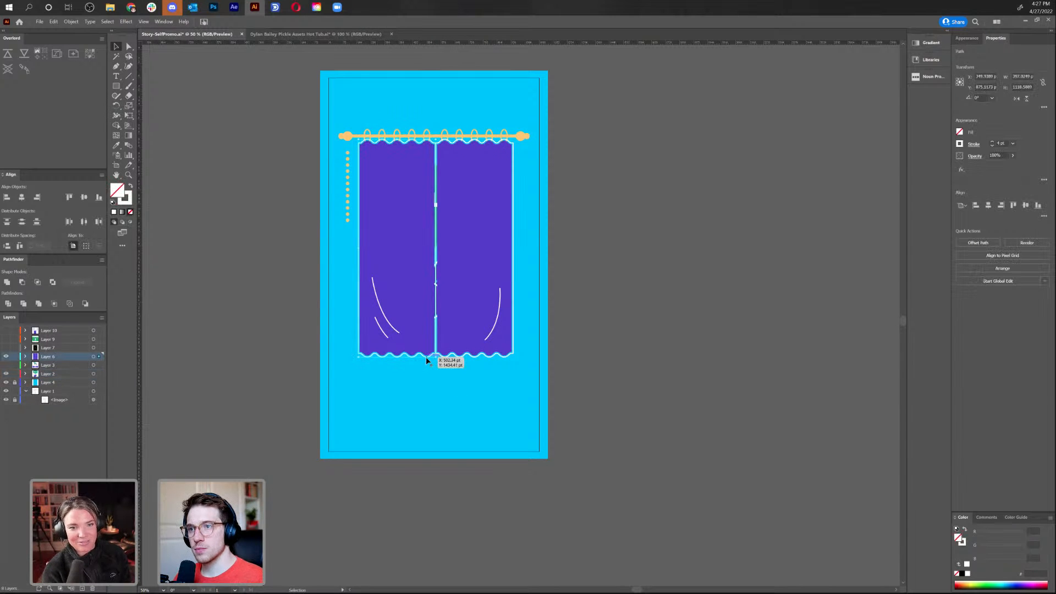
key("ctrl+equal")
key("ctrl+equal")
left_click(424, 357)
left_click_drag(425, 358, 277, 286)
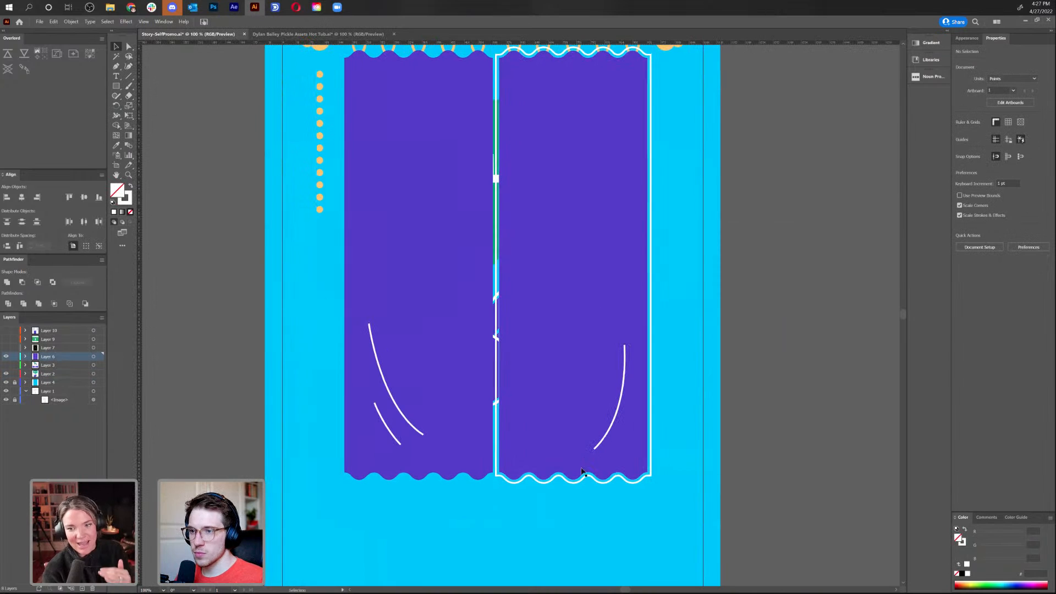
left_click(536, 481)
left_click(535, 480)
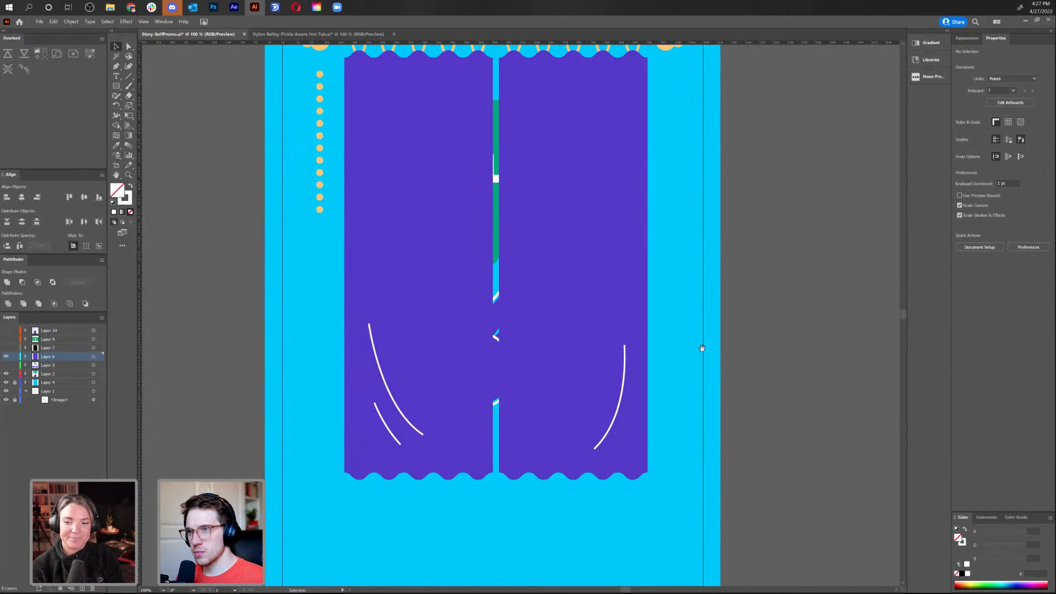
Draw a circle about 15.8 pt wide just beneath the first curtain ring and give it the artboard's cyan background fill
left_click_drag(702, 349, 706, 513)
left_click(118, 87)
left_click_drag(122, 89, 150, 110)
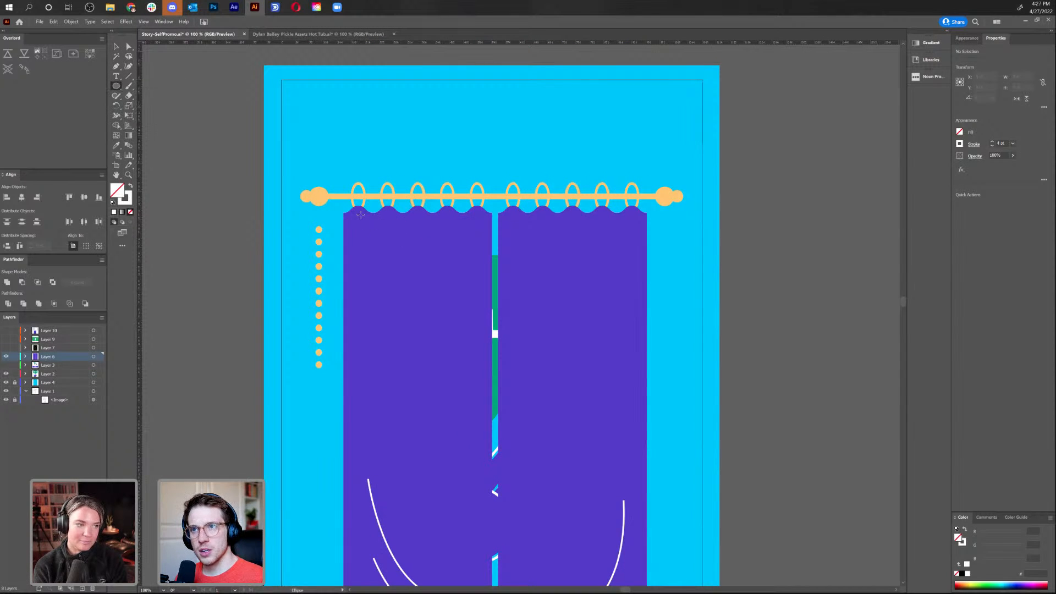
left_click_drag(361, 214, 355, 186)
key("i")
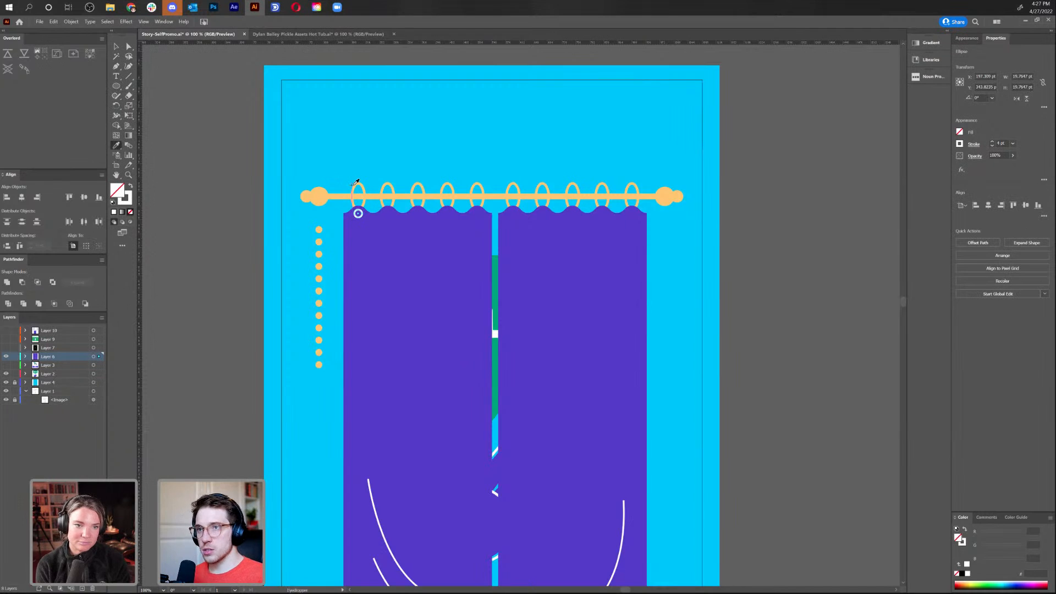
left_click(342, 94)
key("v")
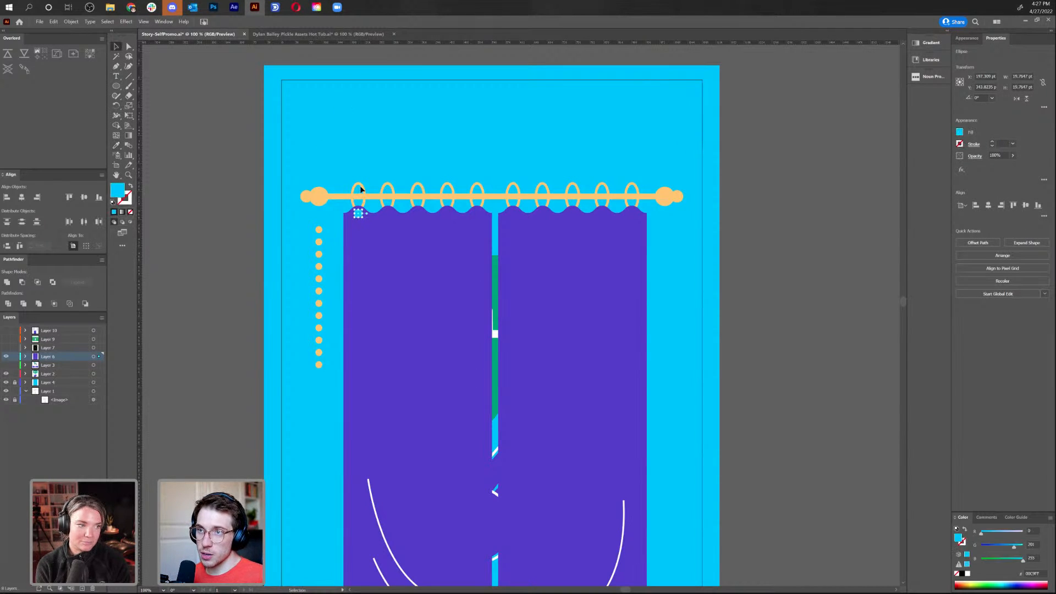
Examine how the first curtain ring meets the curtain's scalloped edge and the cyan hole
left_click(364, 191, "ctrl")
key("ctrl+equal")
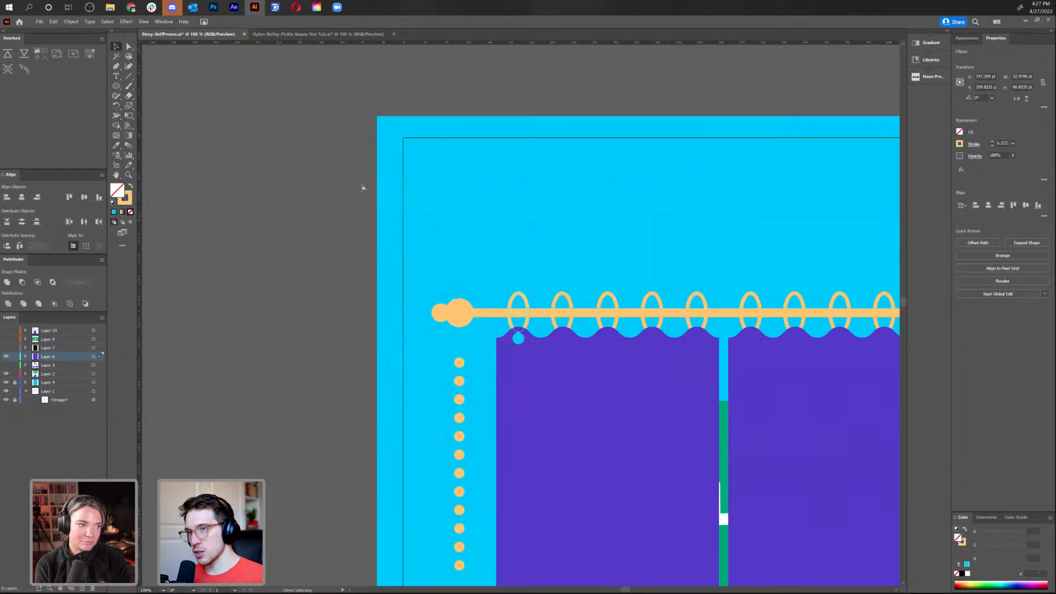
key("ctrl+equal")
key("ctrl+equal")
key("ctrl+equal")
key("ctrl+equal")
key("ctrl+equal")
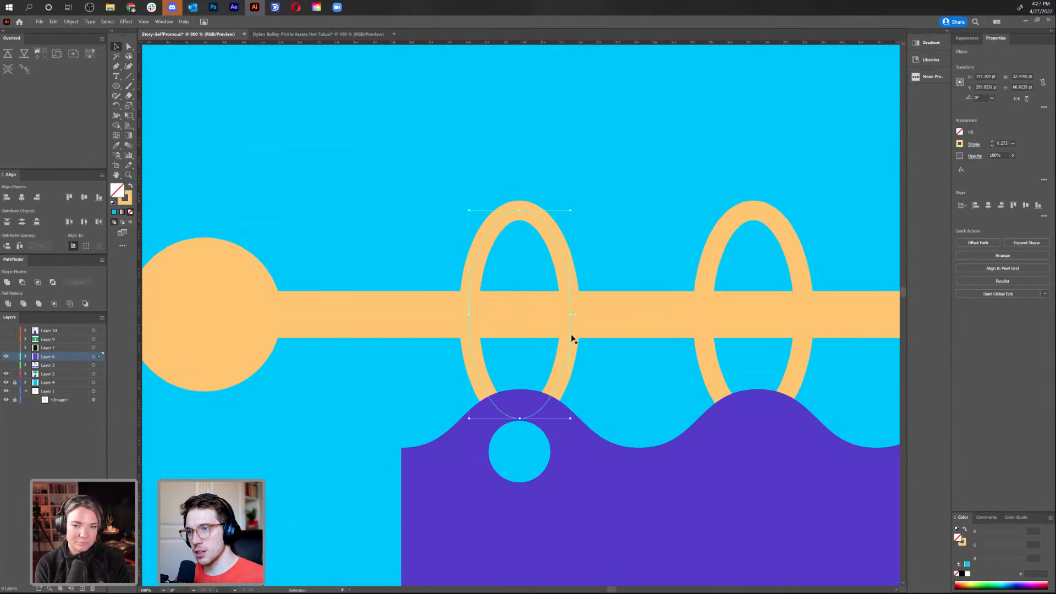
key("ctrl+minus")
key("ctrl+minus")
key("ctrl+minus")
key("ctrl+minus")
key("ctrl+minus")
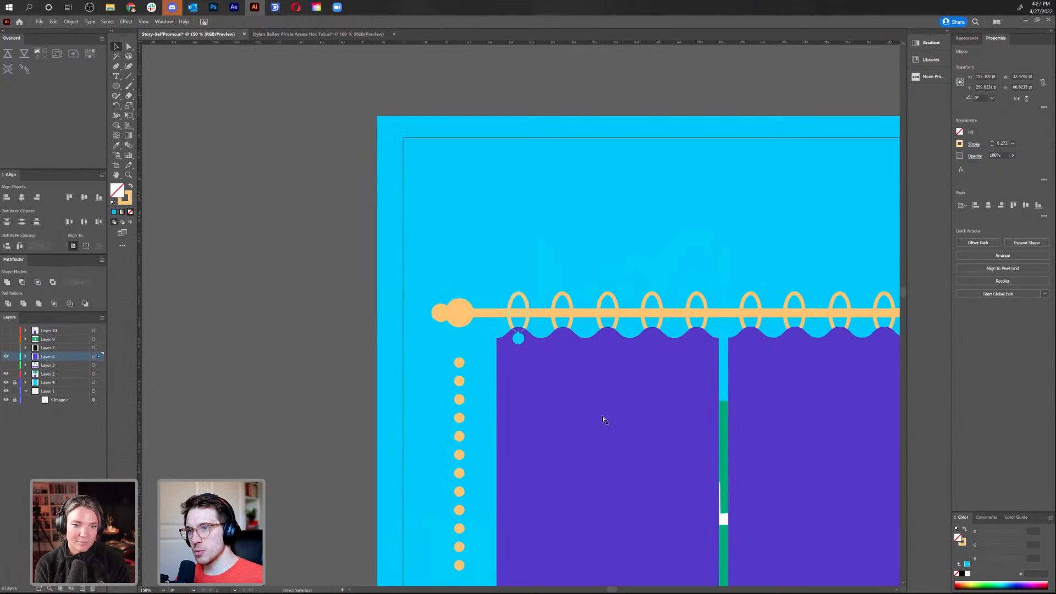
Nudge both curtain panels and the cyan hole circle up toward the rod, leaving the first ring in place
left_click(518, 338, "shift")
left_click(594, 363, "shift")
left_click(787, 389, "shift")
key("shift+Up")
key("ctrl+z")
left_click(524, 301, "shift")
key("shift+Up")
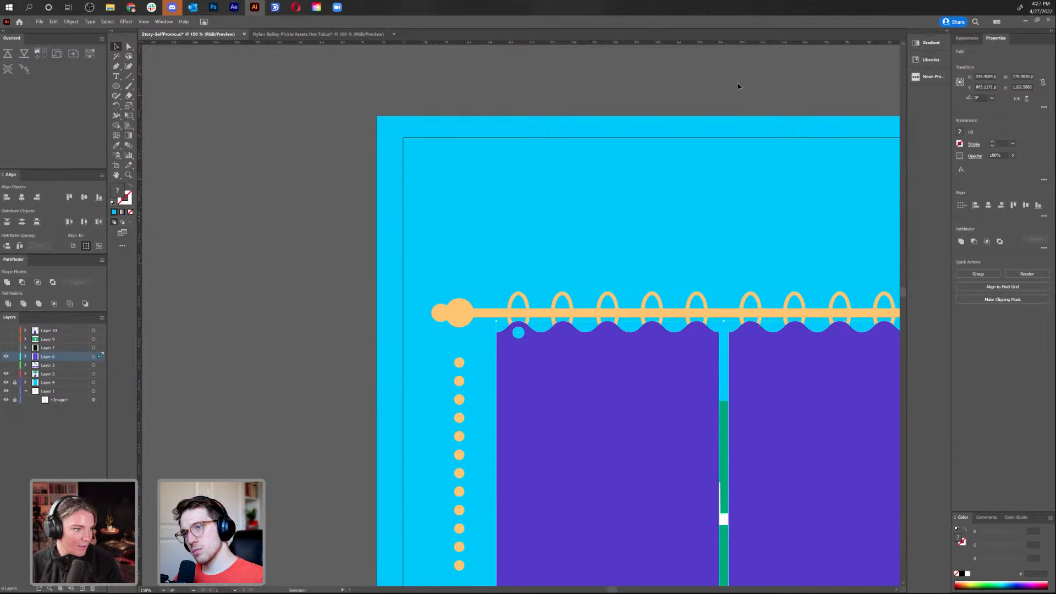
left_click(614, 184)
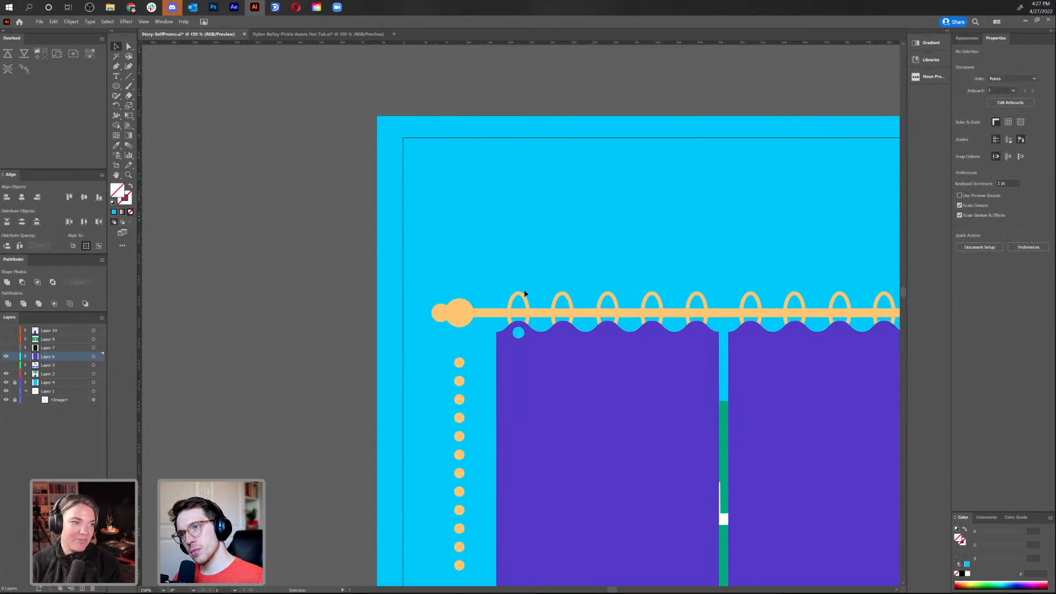
Bring the first ring in front of the curtain and add anchor points on its lower-left curve near the curtain's edge
left_click(517, 297)
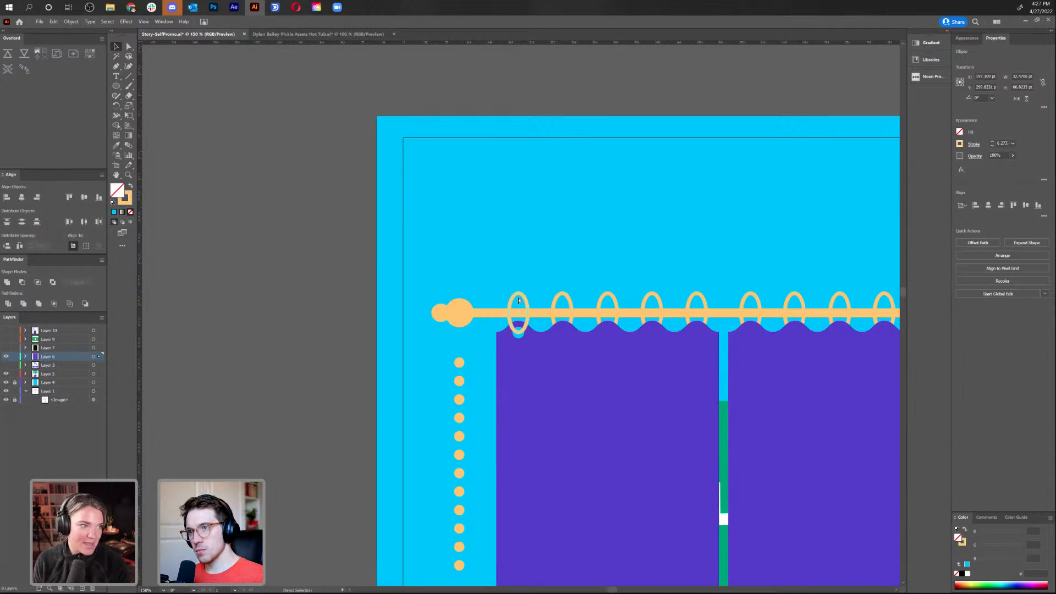
scroll(518, 300, "up", 5)
key("plus")
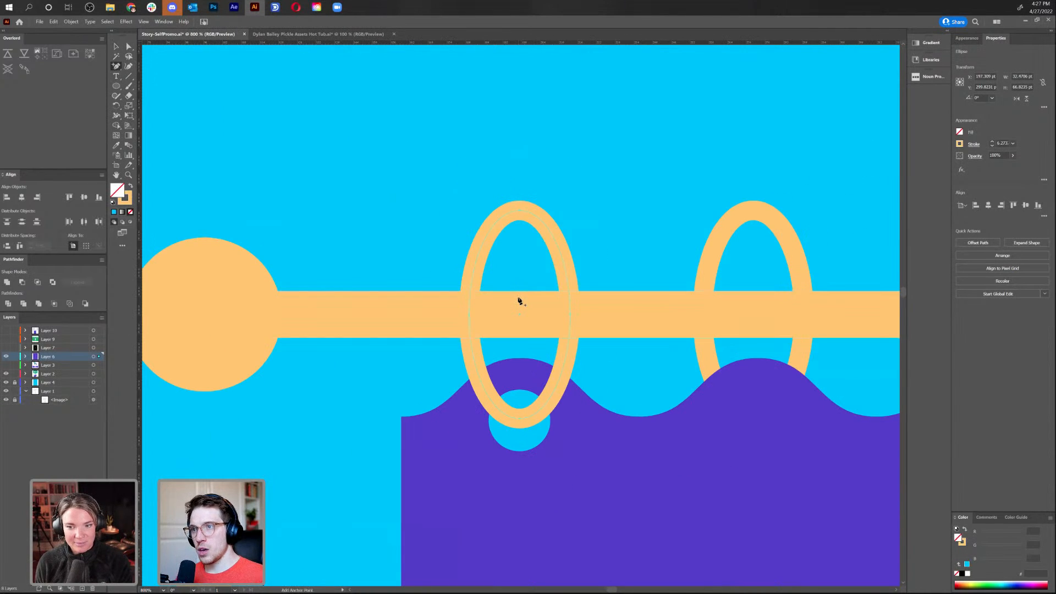
left_click(479, 380)
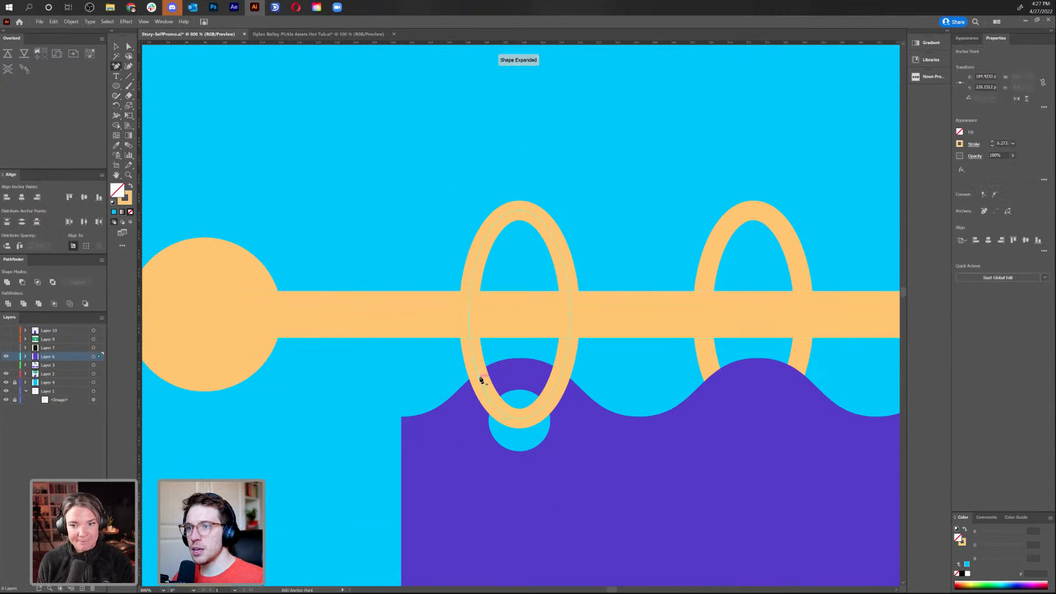
key("ctrl+z")
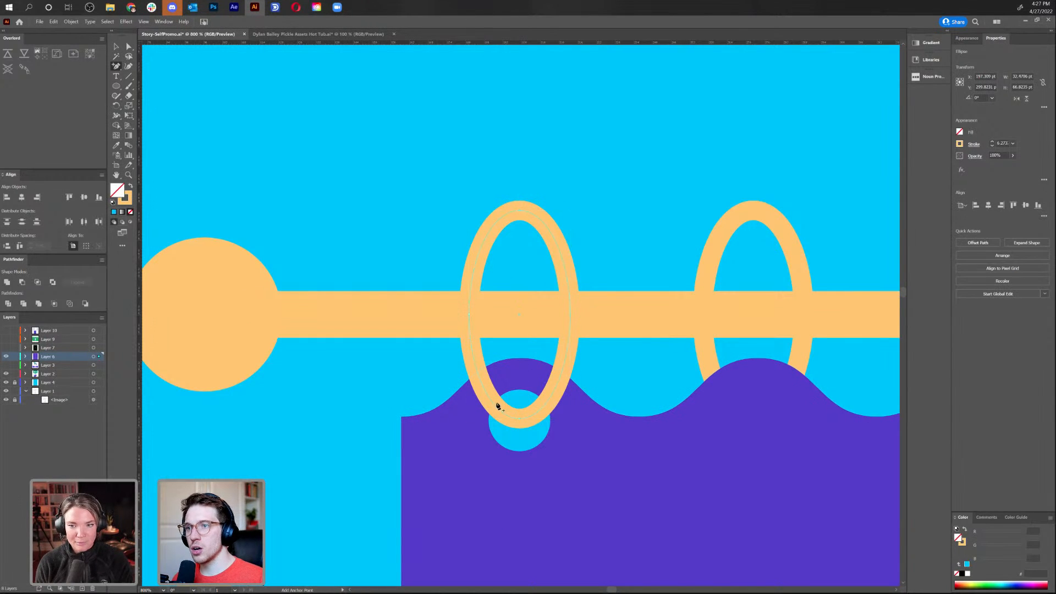
left_click(481, 381)
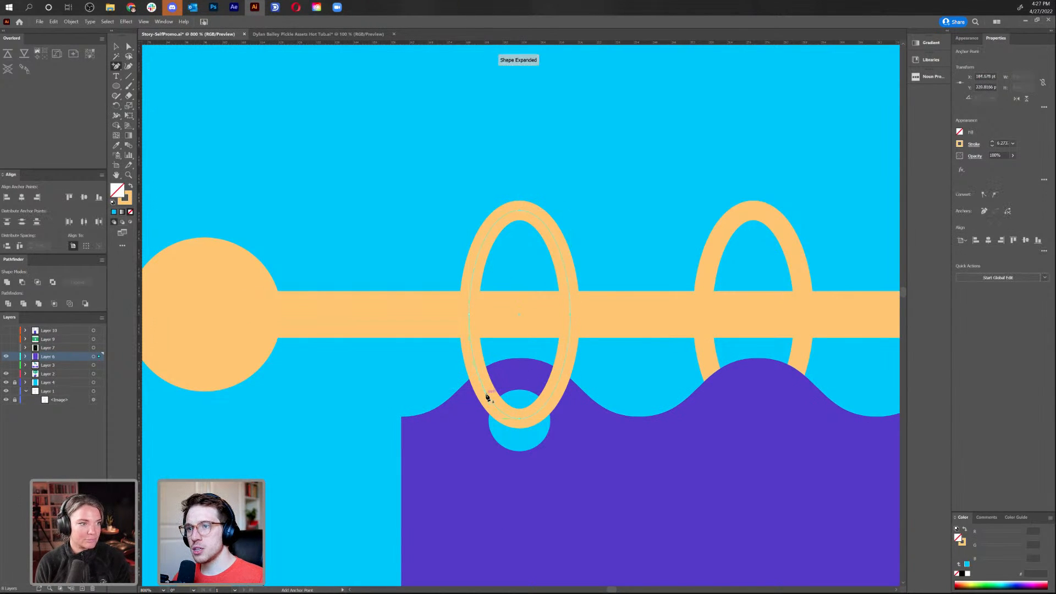
left_click(484, 388)
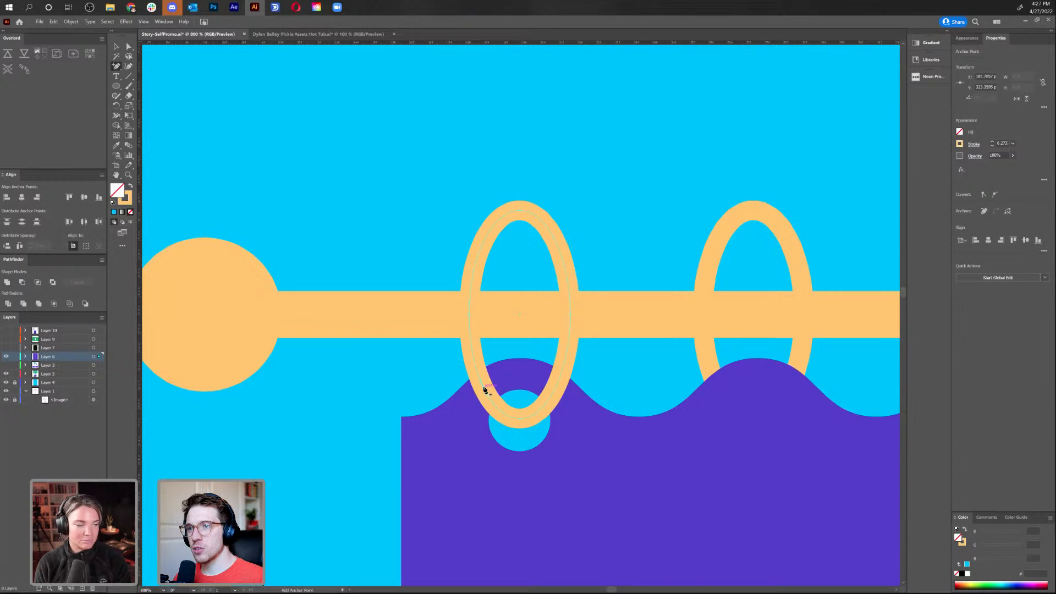
Delete the ring's lower-left segment below the new anchor points so it looks threaded through the hole
key("a")
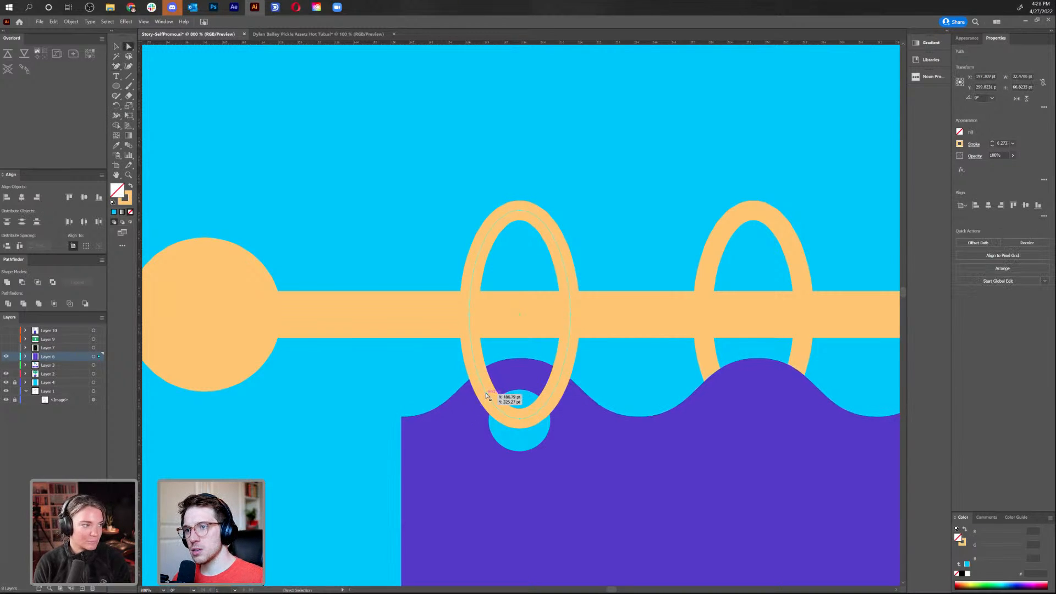
left_click(486, 405)
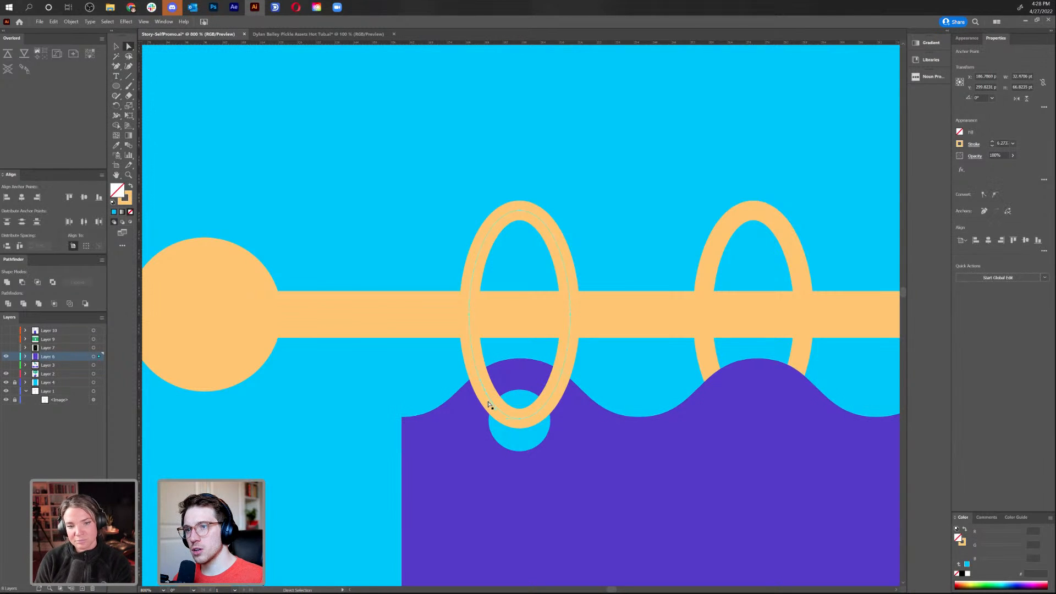
key("Delete")
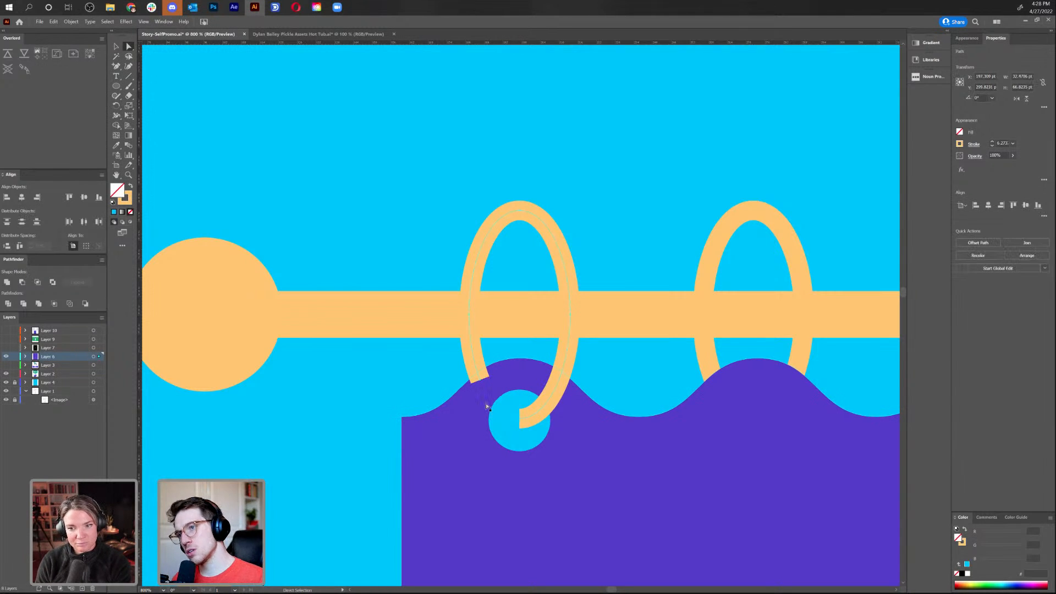
key("v")
left_click(410, 394)
Hide Layer 6 with the curtains and toggle Layer 3 on and off to compare the artwork
key("ctrl+minus")
key("ctrl+minus")
key("ctrl+minus")
key("ctrl+minus")
key("ctrl+minus")
key("ctrl+minus")
key("ctrl+minus")
key("ctrl+minus")
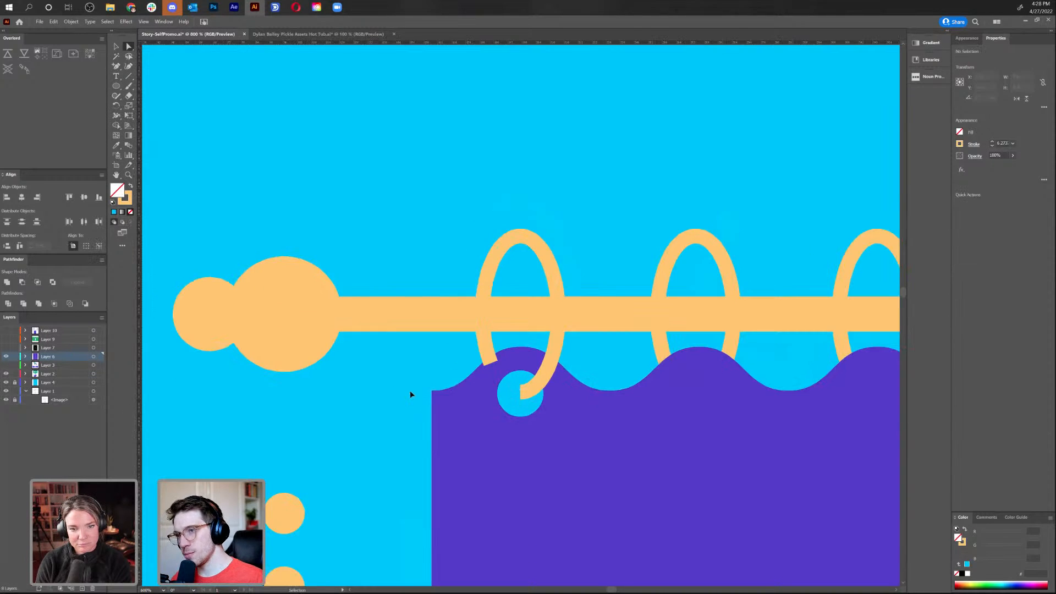
key("ctrl+plus")
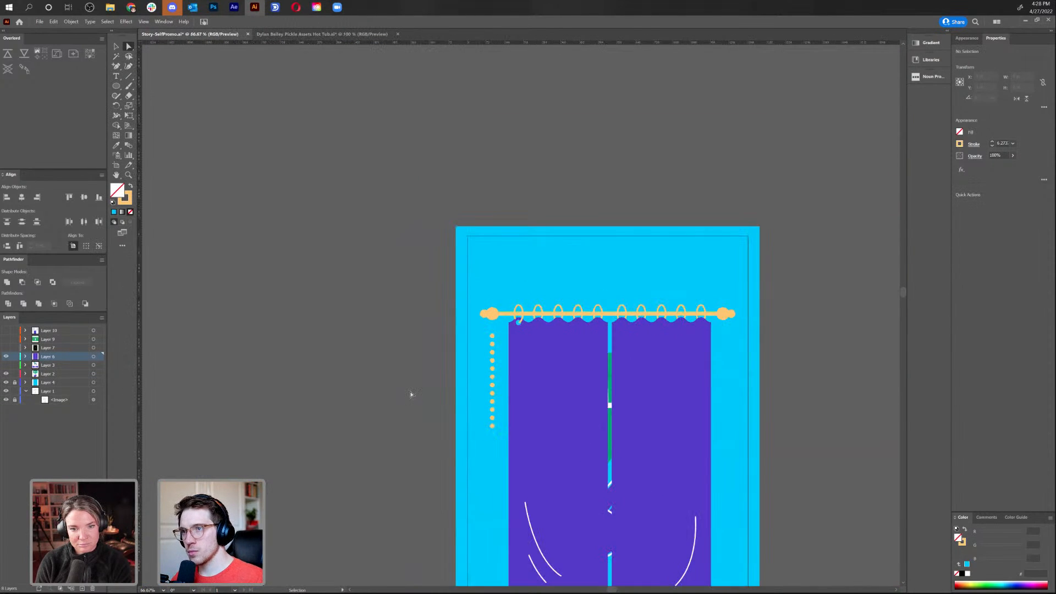
key("v")
scroll(554, 337, "down", 5)
scroll(554, 337, "right", 2)
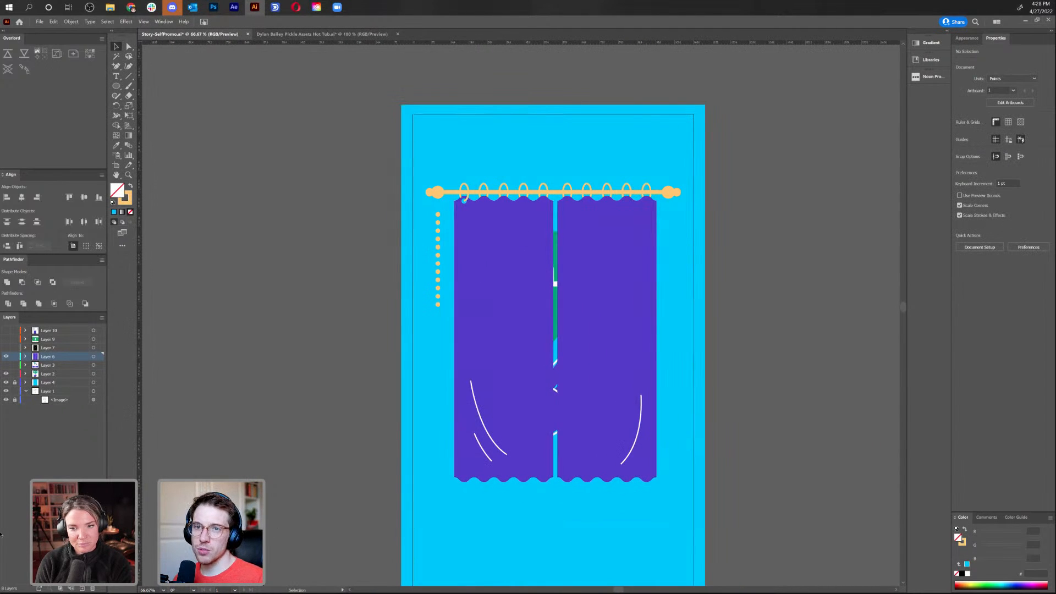
left_click(6, 357)
left_click(6, 365)
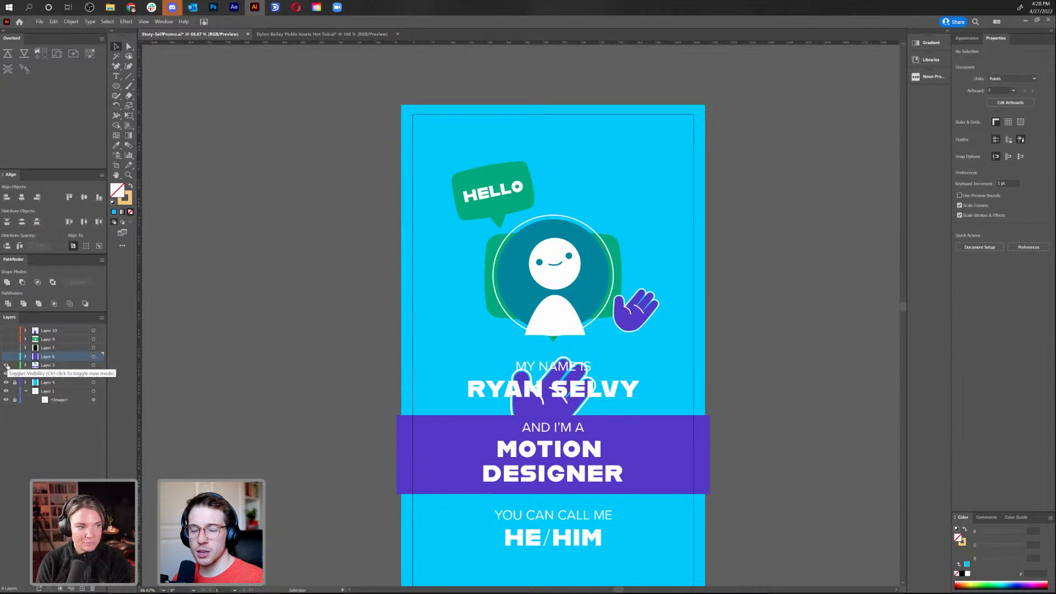
left_click(6, 365)
Save the story document with the HELLO bubble and waving hand showing
left_click_drag(667, 298, 606, 237)
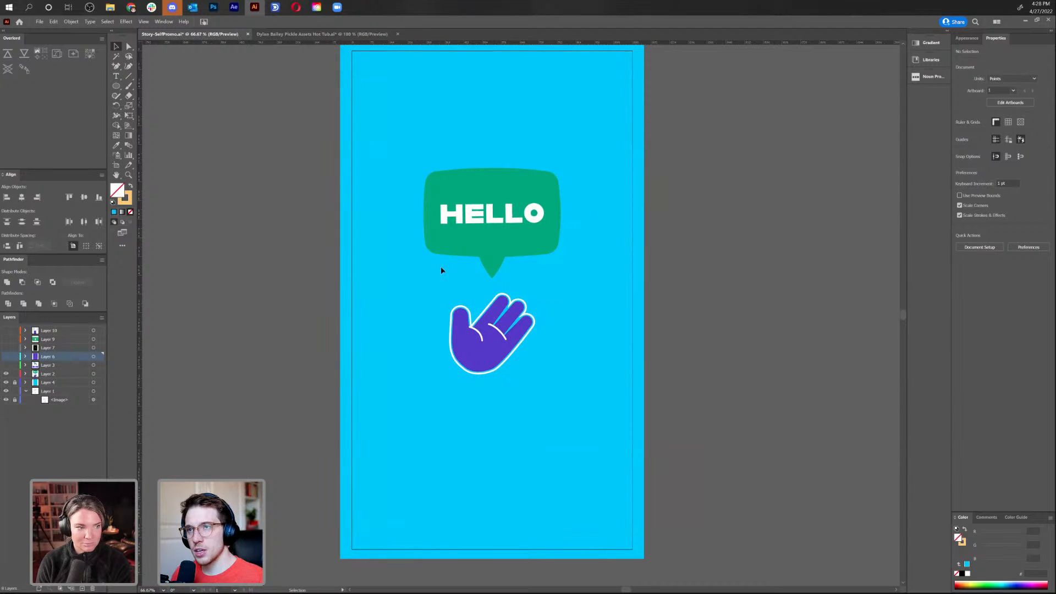
key("a")
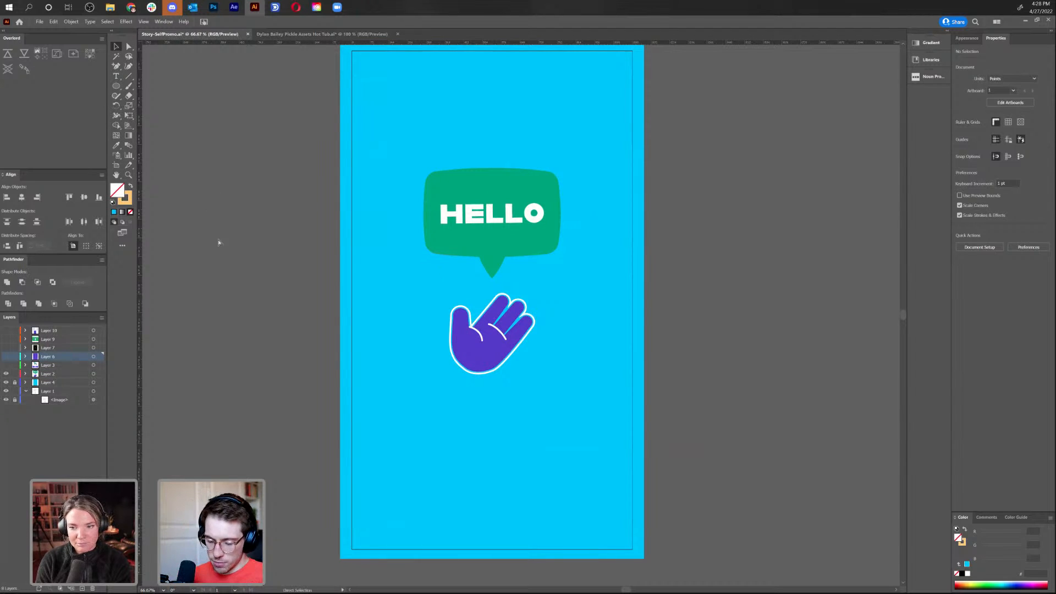
key("ctrl+s")
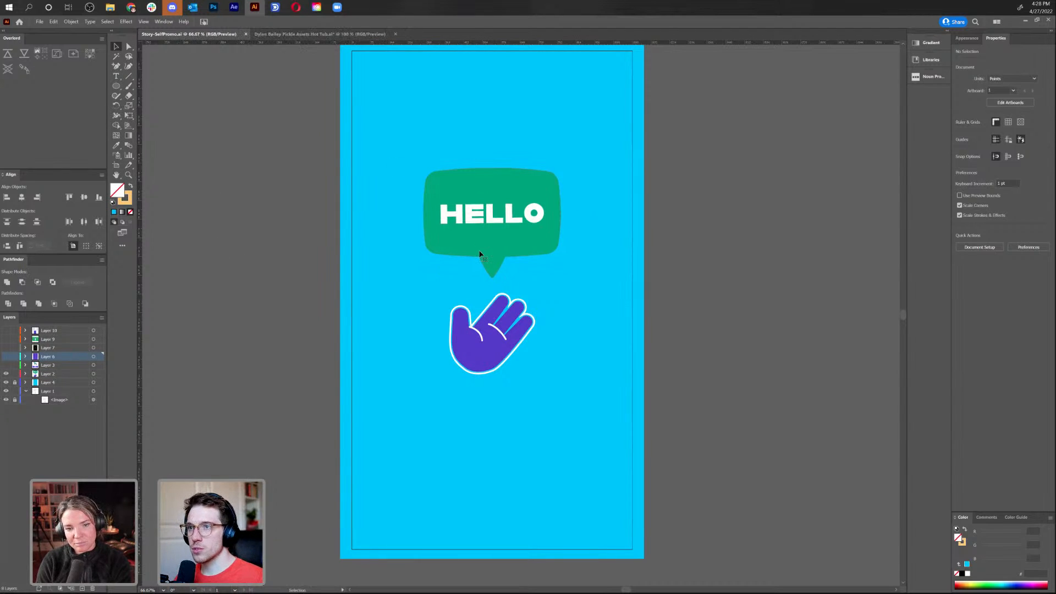
Cut the green speech bubble and paste it in place on a new layer of its own
left_click(479, 254)
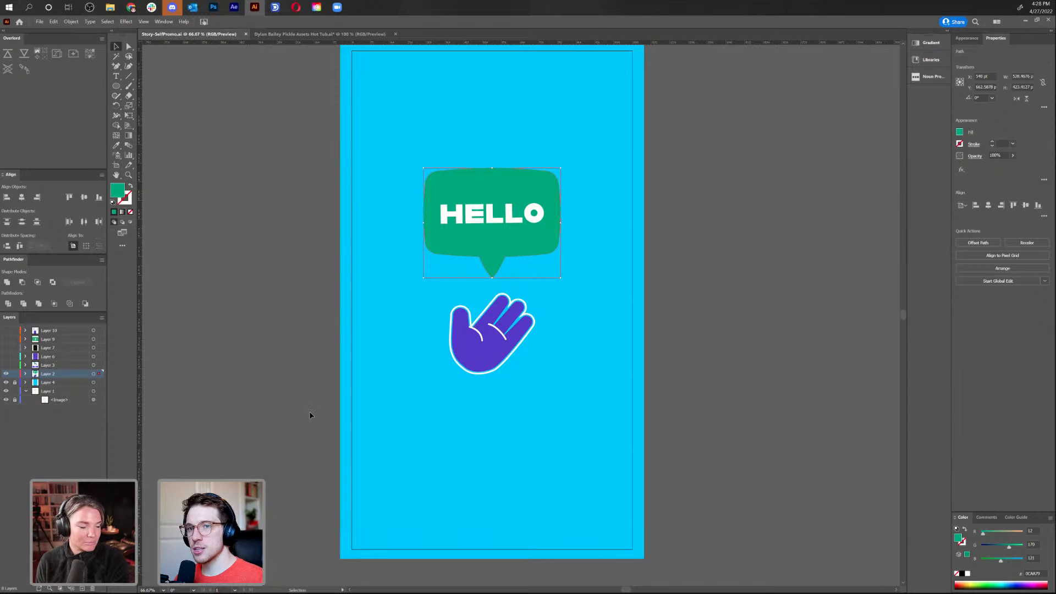
key("Delete")
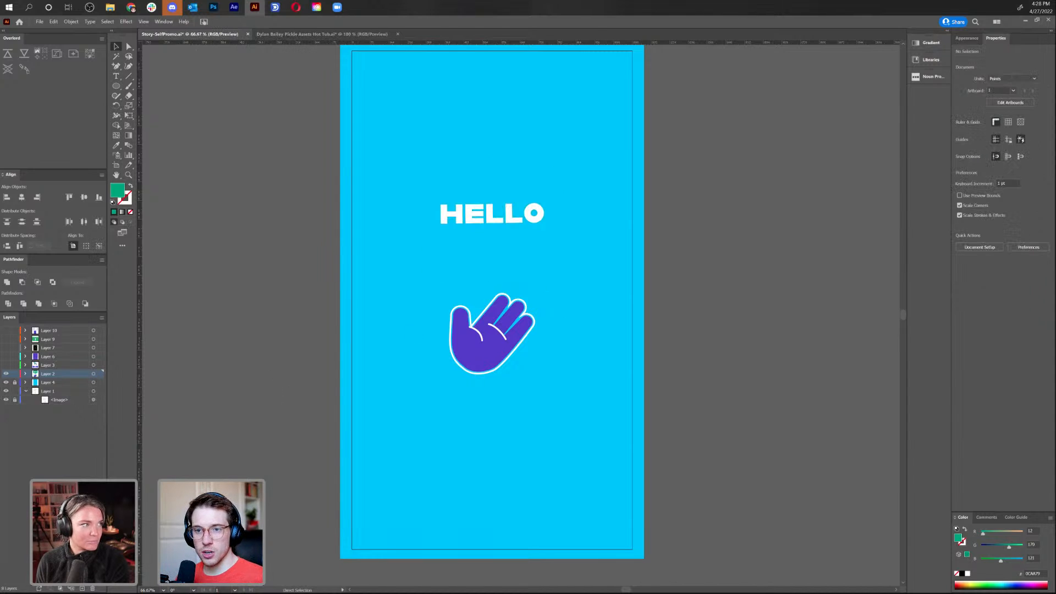
left_click(82, 588)
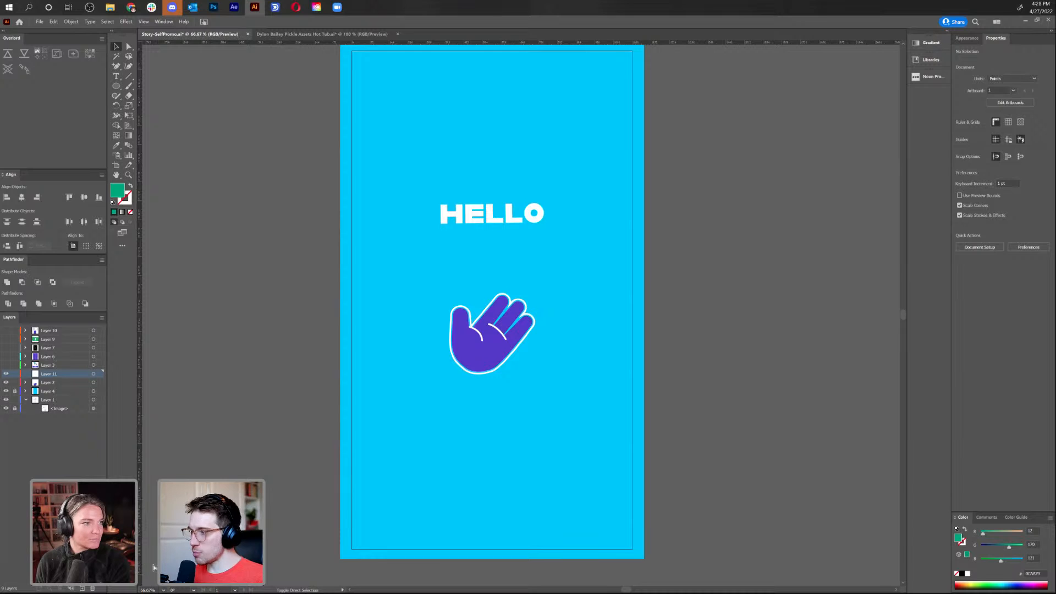
key("ctrl+f")
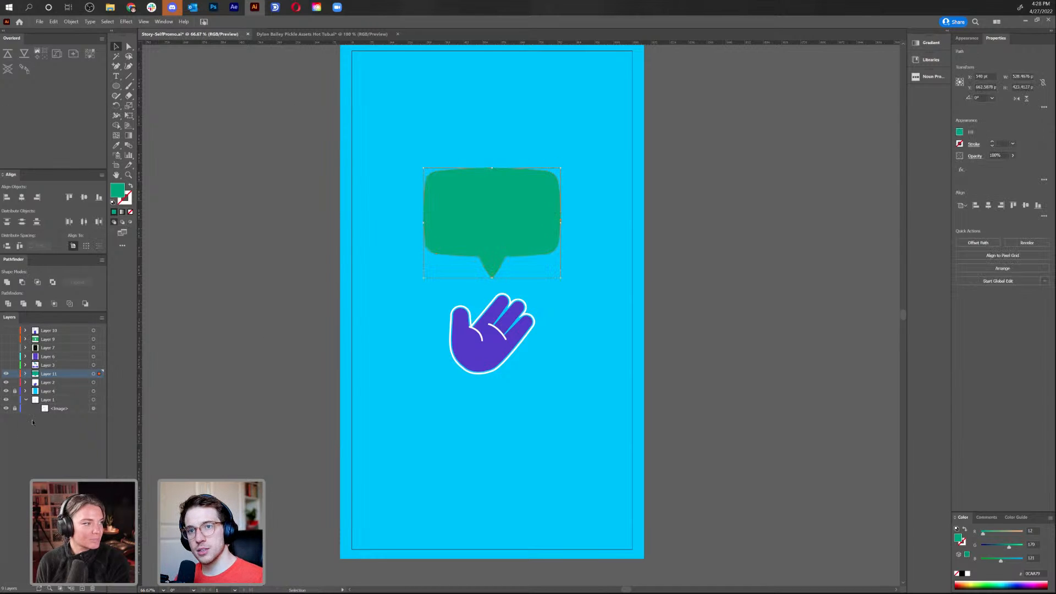
Cut all the waving hand's paths and paste them in place on another new layer
key("a")
left_click_drag(417, 296, 565, 389)
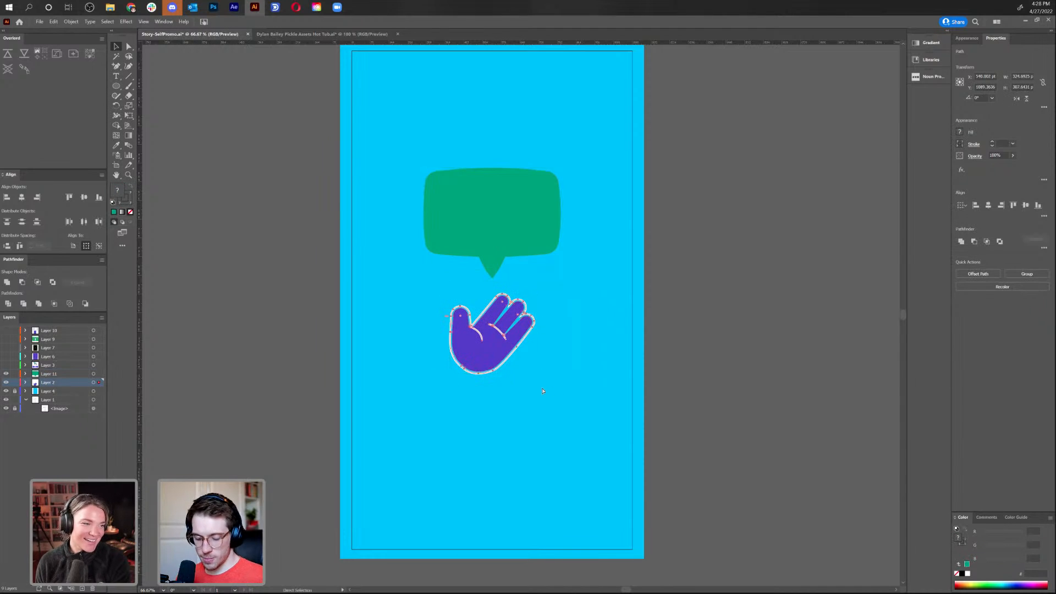
key("Delete")
left_click(82, 589)
key("ctrl+f")
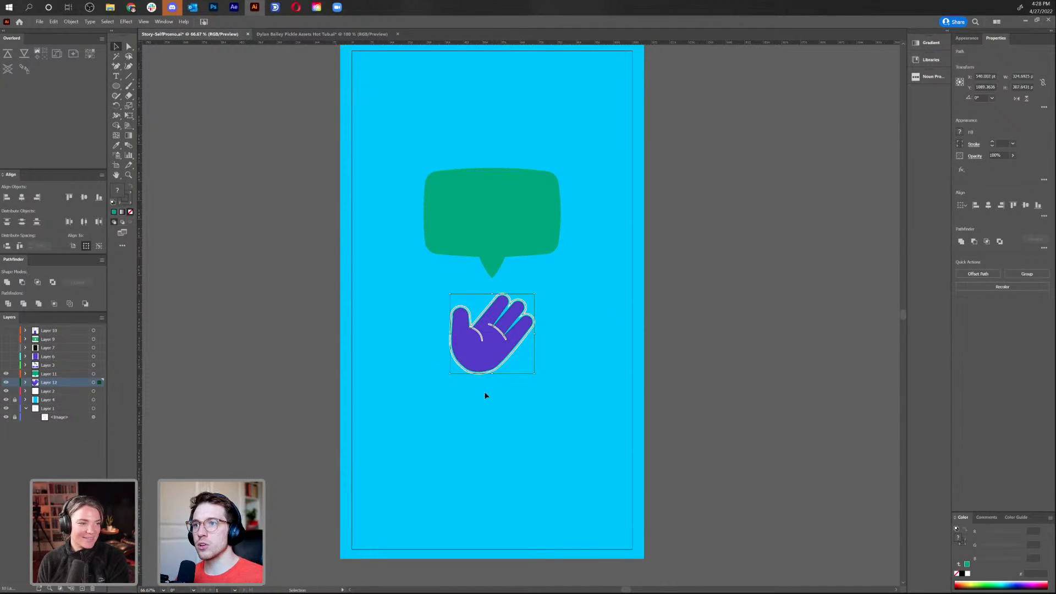
left_click(484, 391)
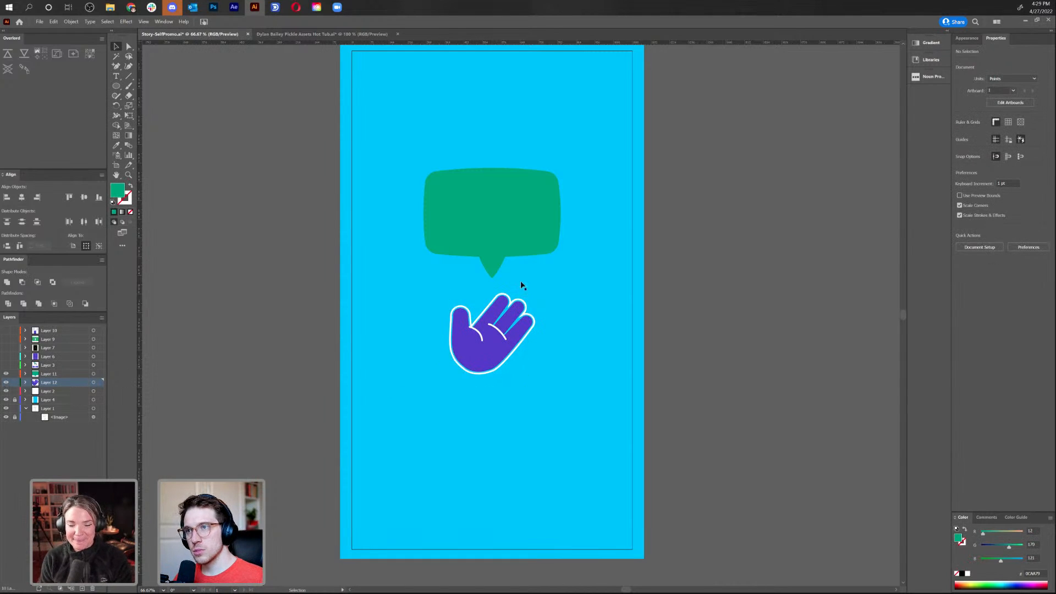
Check the layer separation by selecting the speech bubble and HELLO lettering and toggling the bubble's layer off and on
left_click(512, 235)
key("v")
left_click(6, 373)
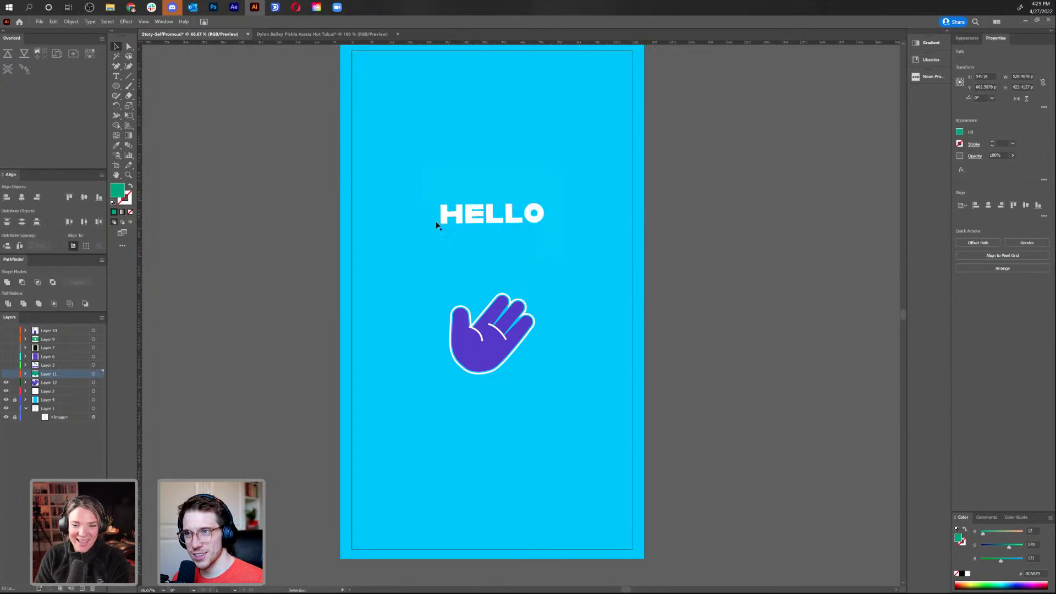
left_click(474, 209)
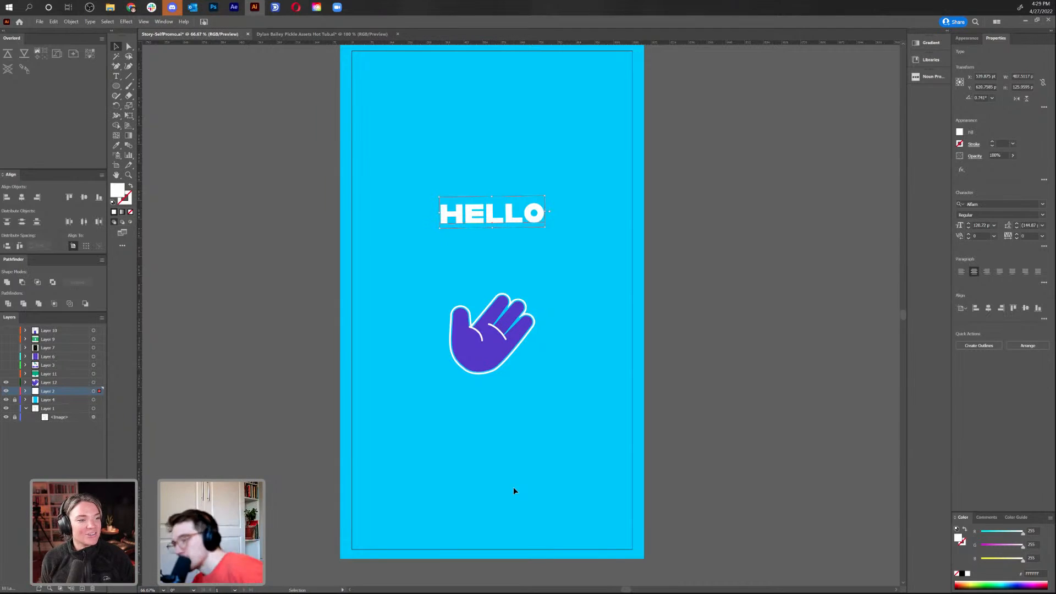
left_click(455, 421)
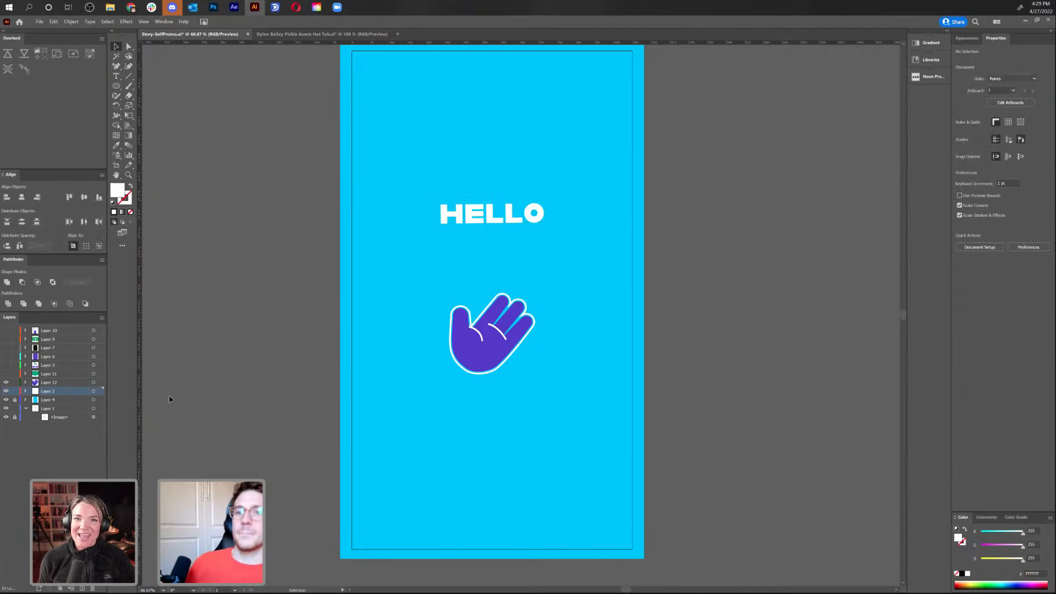
left_click(6, 374)
Rename the green bubble's layer as Speech Bubble and the waving hand's layer as Hand
double_click(45, 374)
type("Speech Bubble")
key("Return")
double_click(49, 383)
type("Hand")
key("Return")
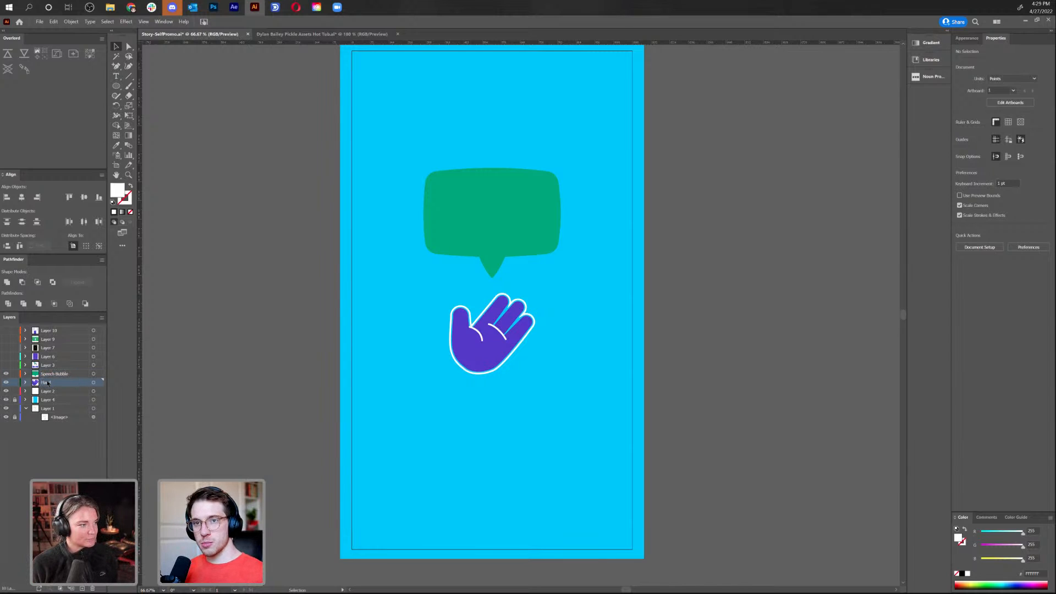
Hide the Hand and Speech Bubble layers and toggle Layer 3 on and off to compare its full layout
left_click_drag(6, 382, 6, 373)
left_click(49, 366)
left_click(6, 367, "alt")
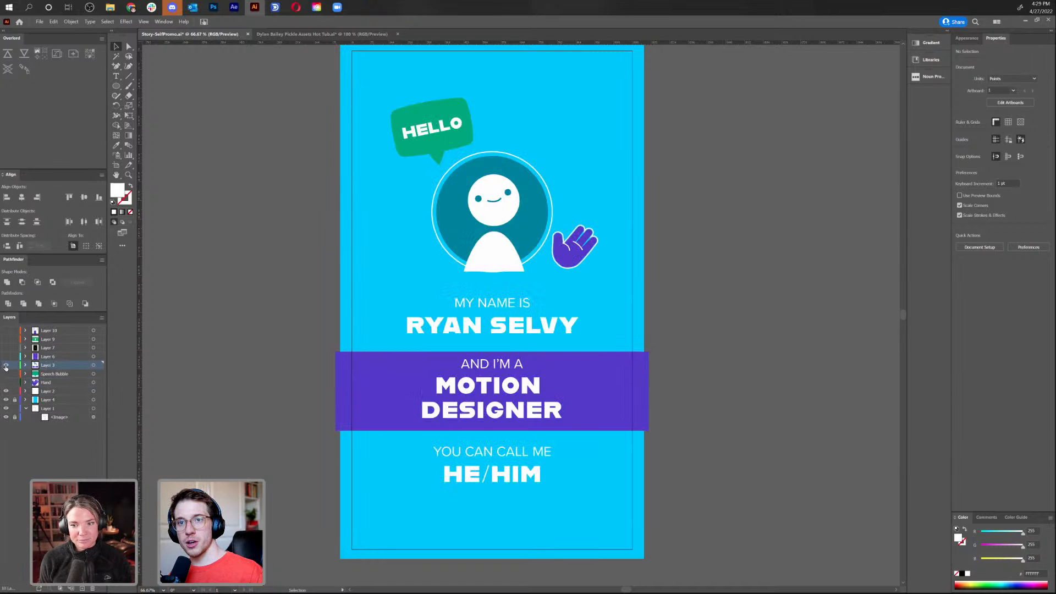
left_click(6, 368, "alt")
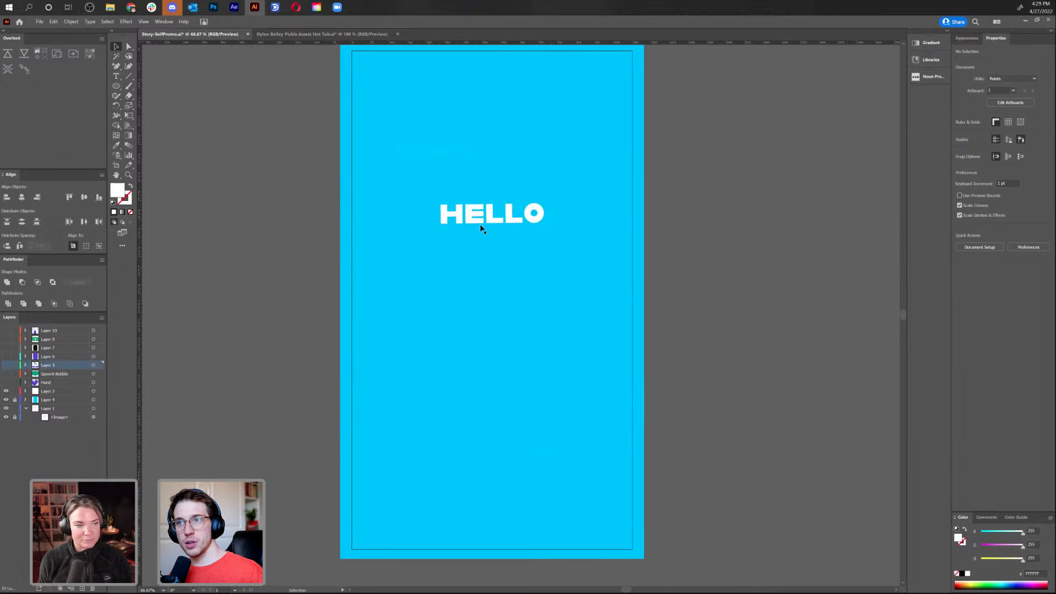
Cut the HELLO lettering and paste it in place on a new layer of its own
left_click(478, 224)
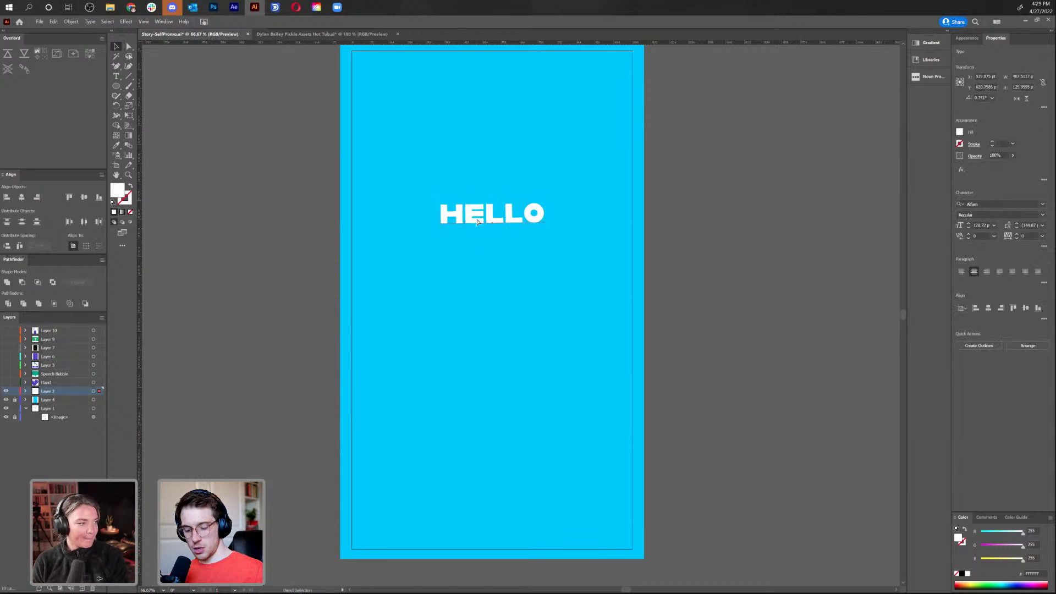
key("ctrl+3")
left_click(82, 588)
key("ctrl+f")
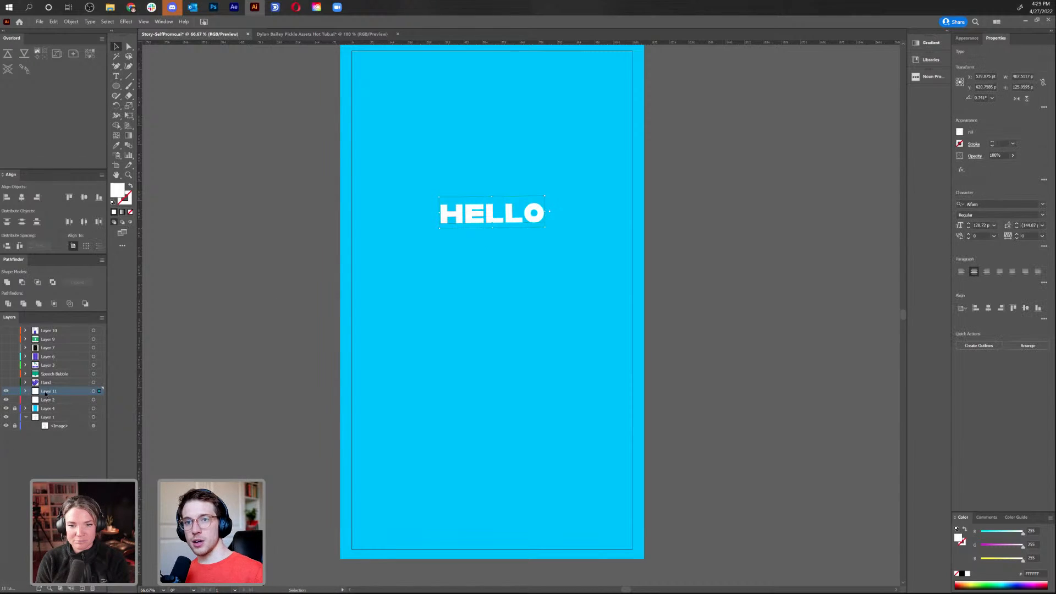
Rename the lettering's new layer as Hello, move it above the Speech Bubble layer and hide it
double_click(49, 392)
type("Hello")
key("Return")
left_click_drag(53, 397, 20, 374)
left_click(6, 374)
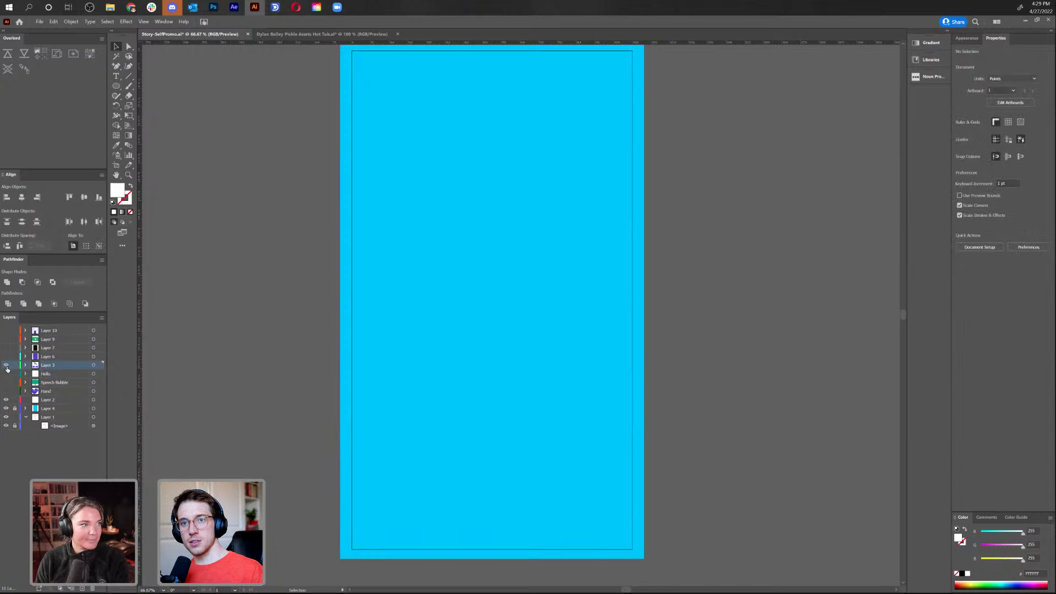
Show Layer 3 to review its intro text and purple banner, and hide the layer again
left_click(6, 365)
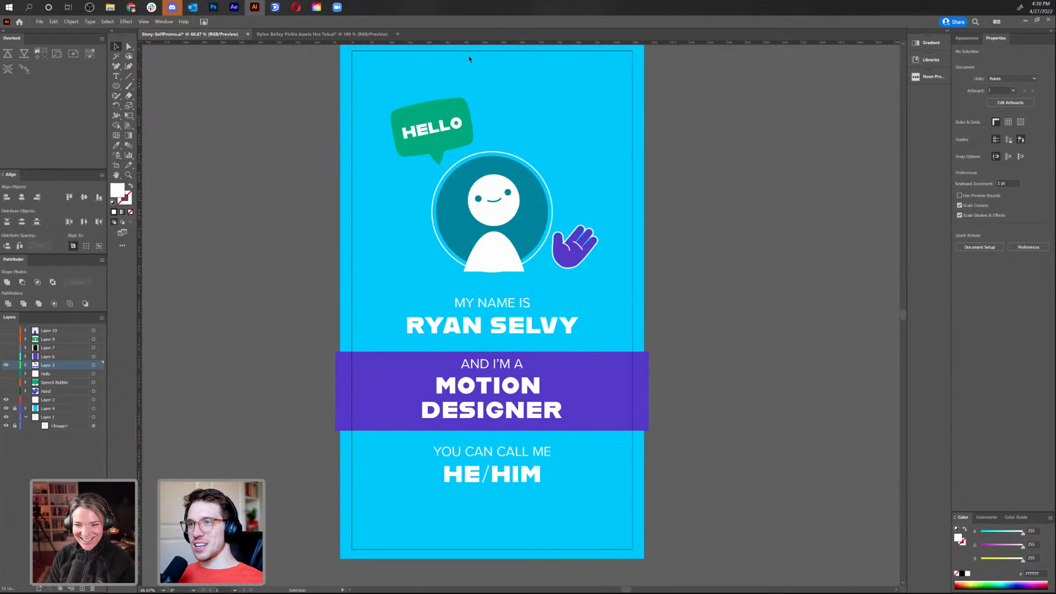
left_click_drag(466, 228, 432, 230)
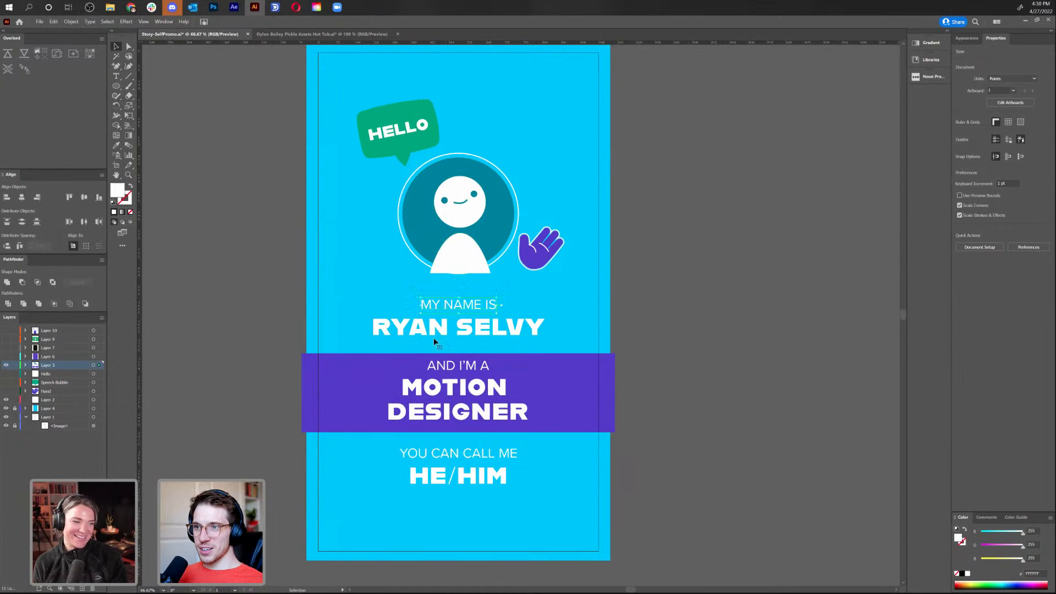
left_click(462, 377)
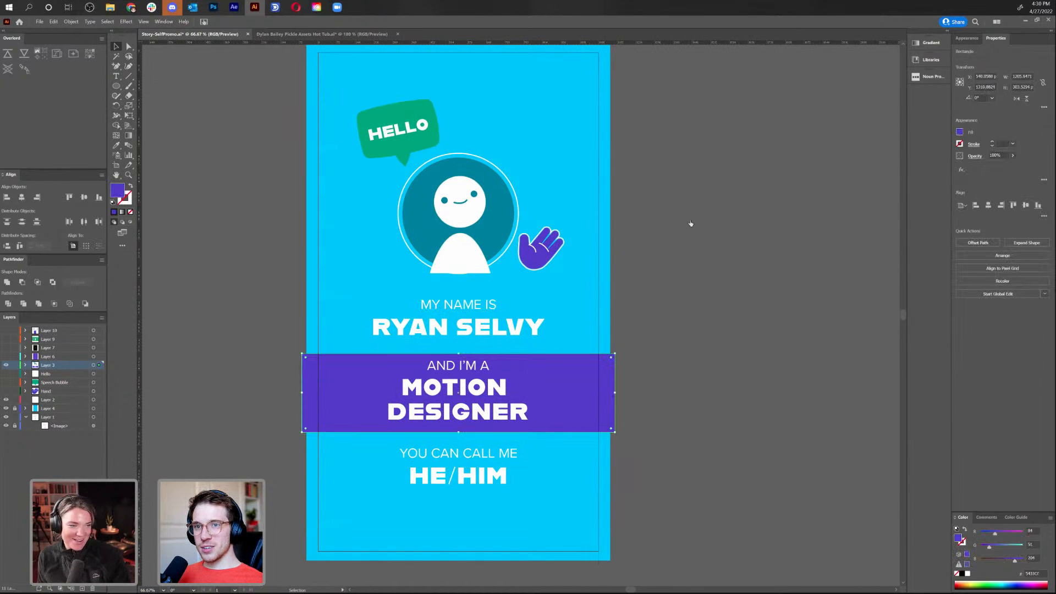
left_click(5, 360, "alt")
Toggle the curtain and picture frame layers on and off, and show Layer 9 with the green banknote
left_click(6, 356)
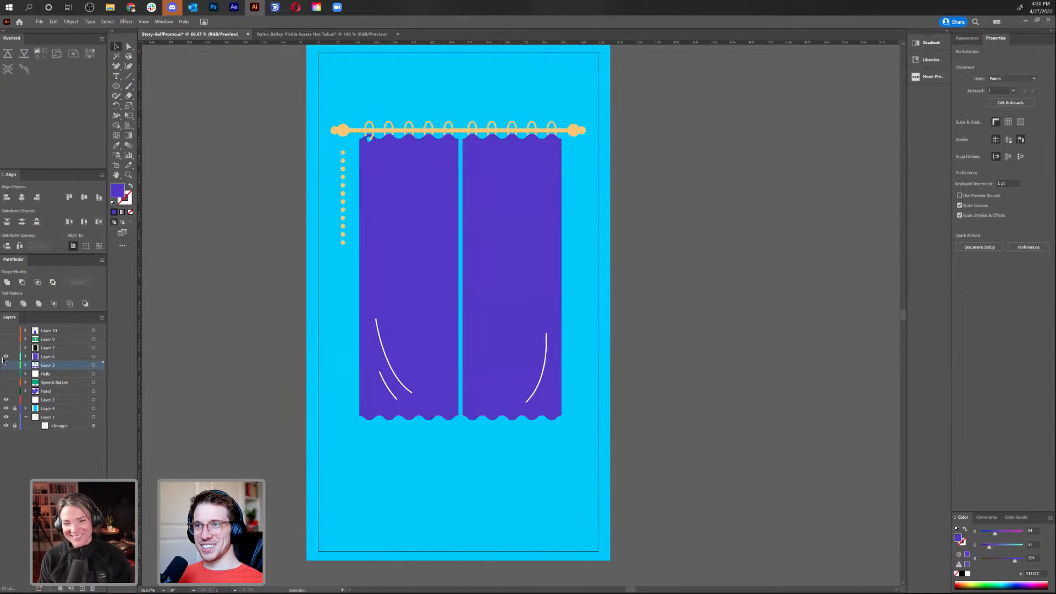
left_click(6, 348)
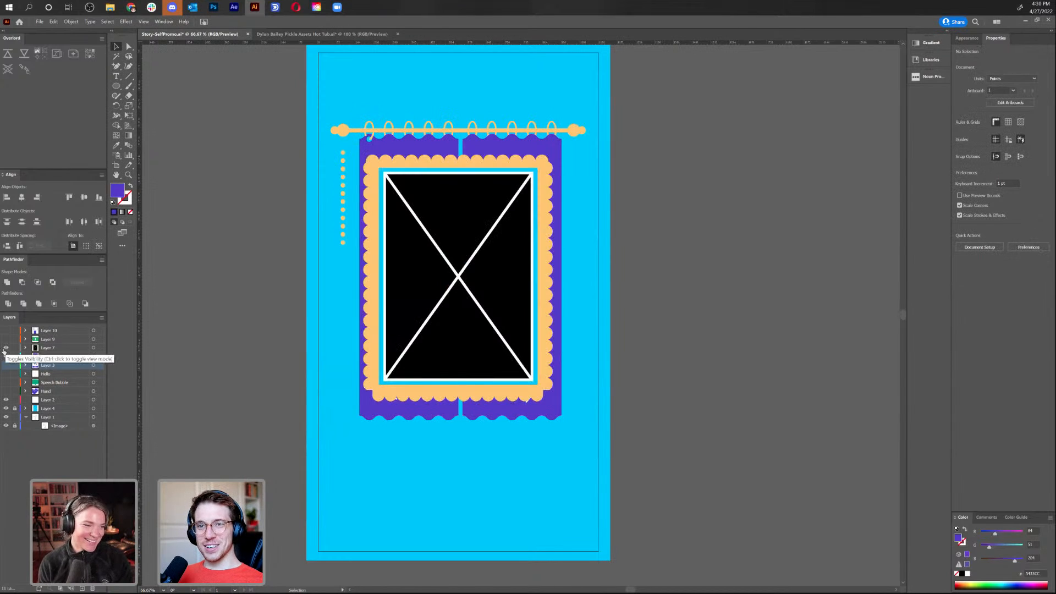
left_click(6, 347)
left_click(6, 339)
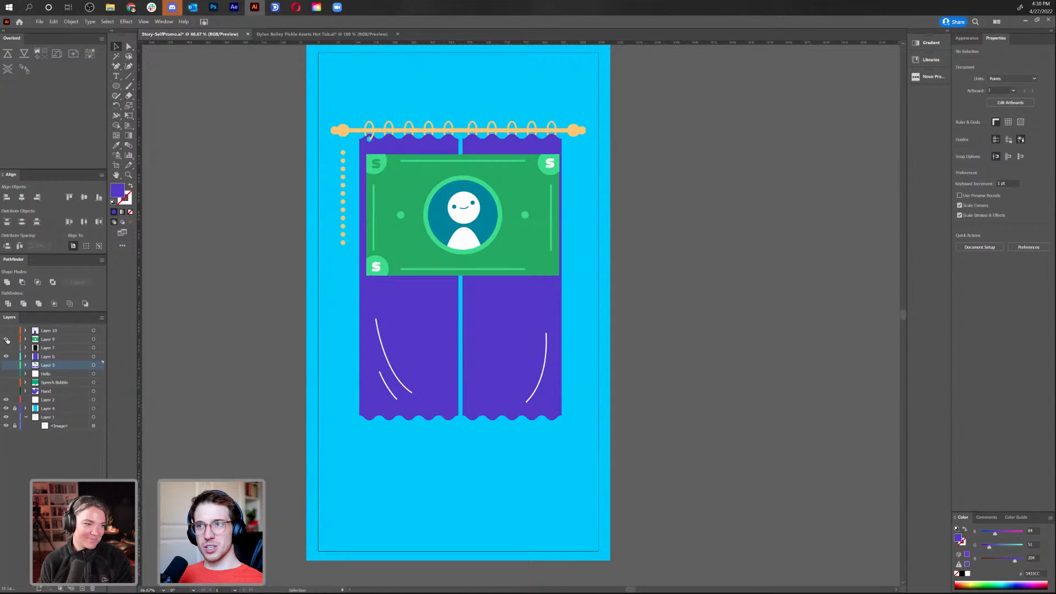
left_click(5, 356)
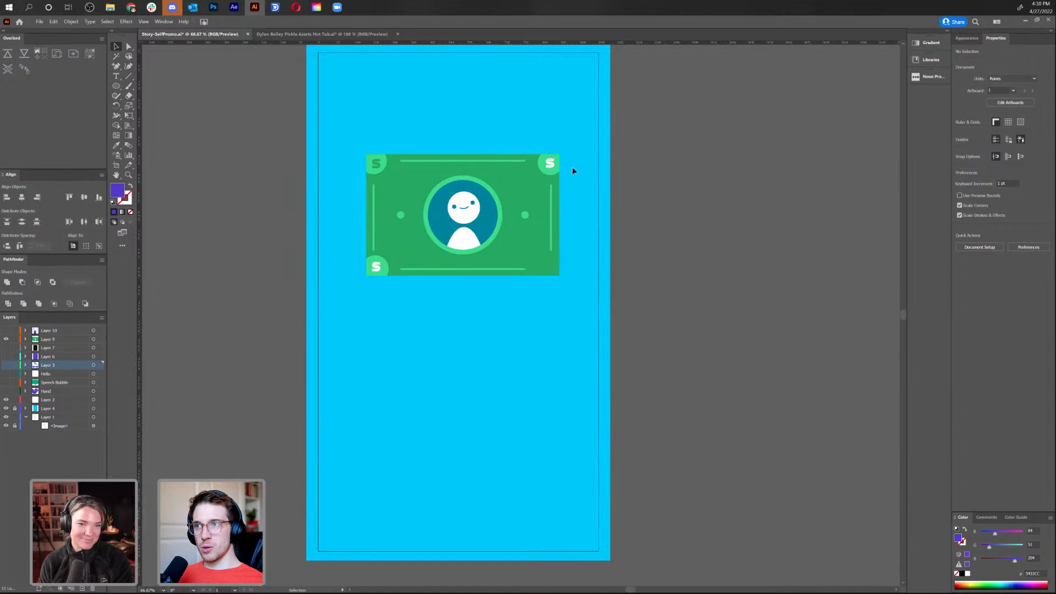
Select all the banknote artwork and rename its layer as Dollar
key("a")
key("ctrl+a")
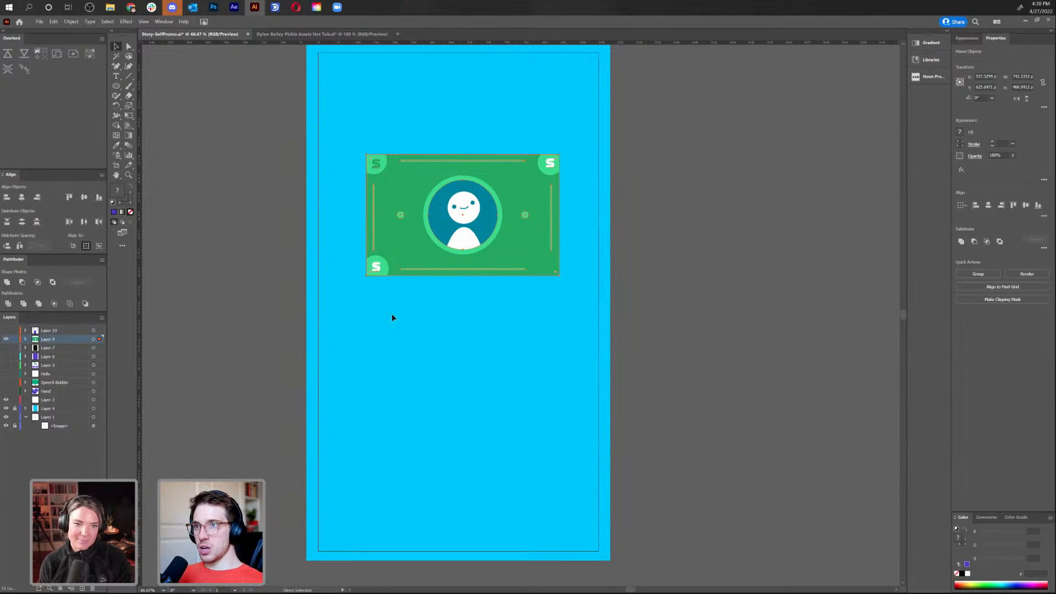
double_click(48, 340)
type("Mollar")
key("Return")
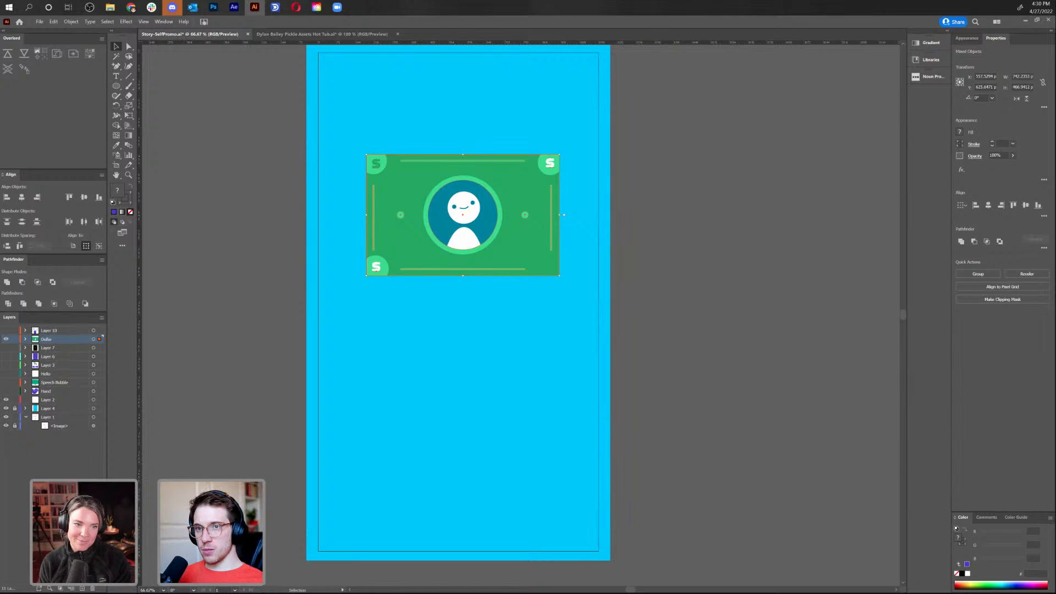
Hide the Dollar layer and show Layer 10 with the open and closed notebooks
left_click(59, 330)
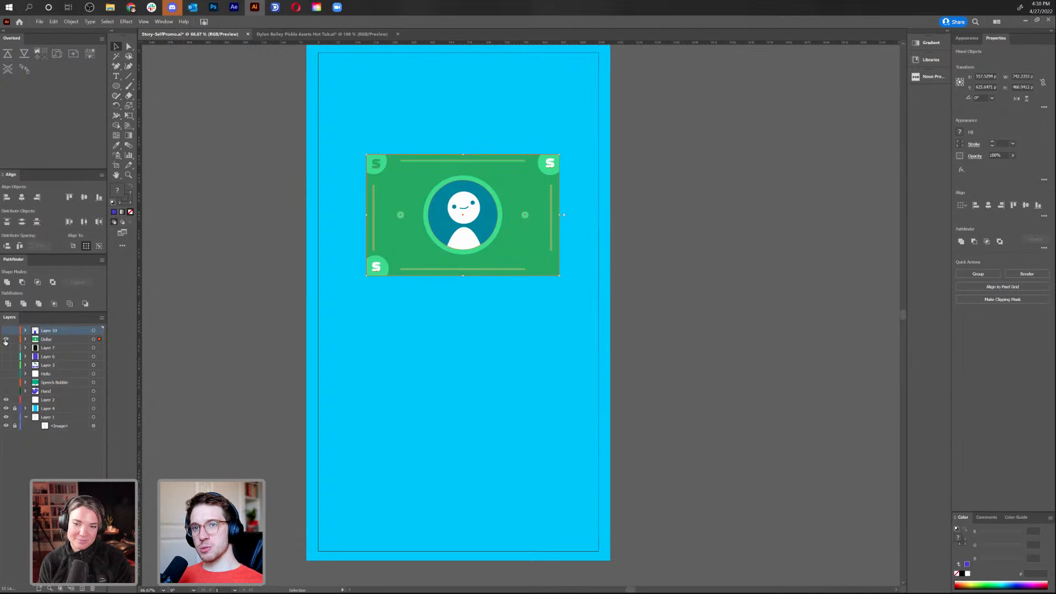
left_click(5, 339)
left_click(6, 330)
left_click_drag(464, 431, 441, 221)
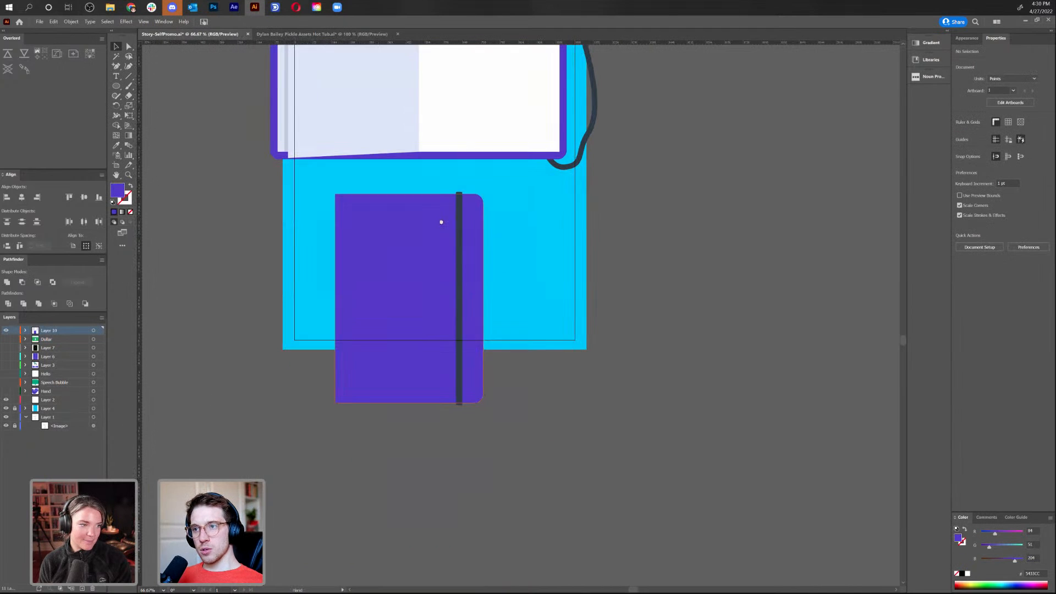
Move the closed notebook's purple cover onto a new layer, keeping its position, and name that layer "Moleskine"
left_click(442, 224)
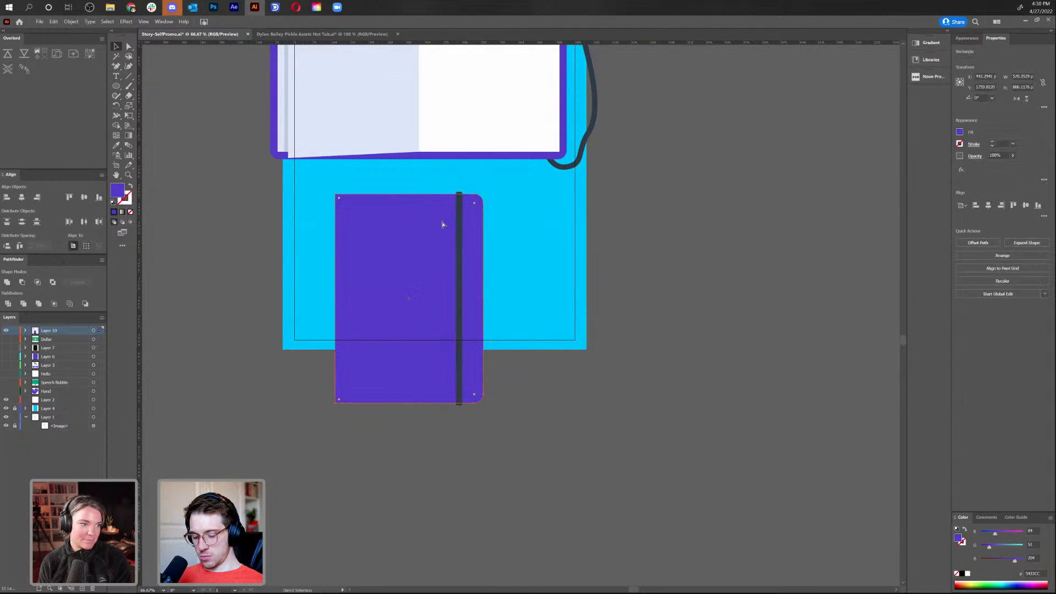
key("Delete")
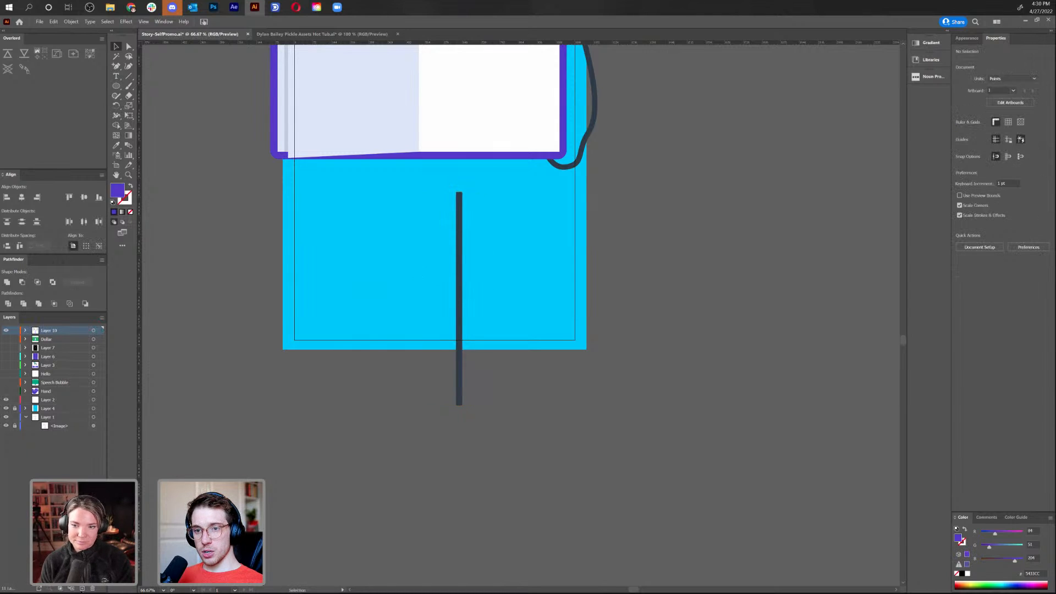
left_click(82, 588)
key("ctrl+f")
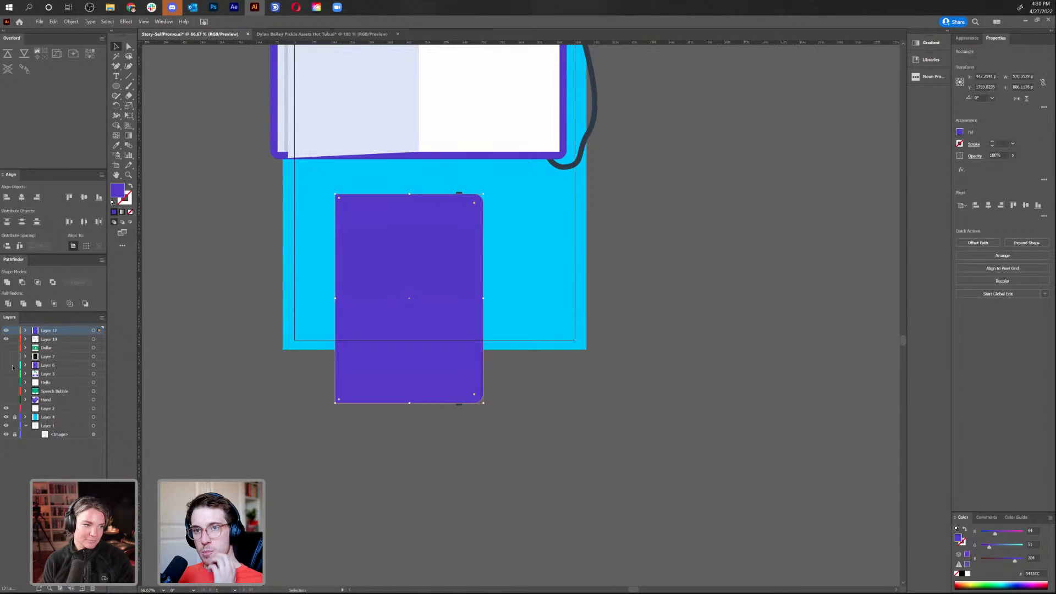
double_click(48, 331)
type("M")
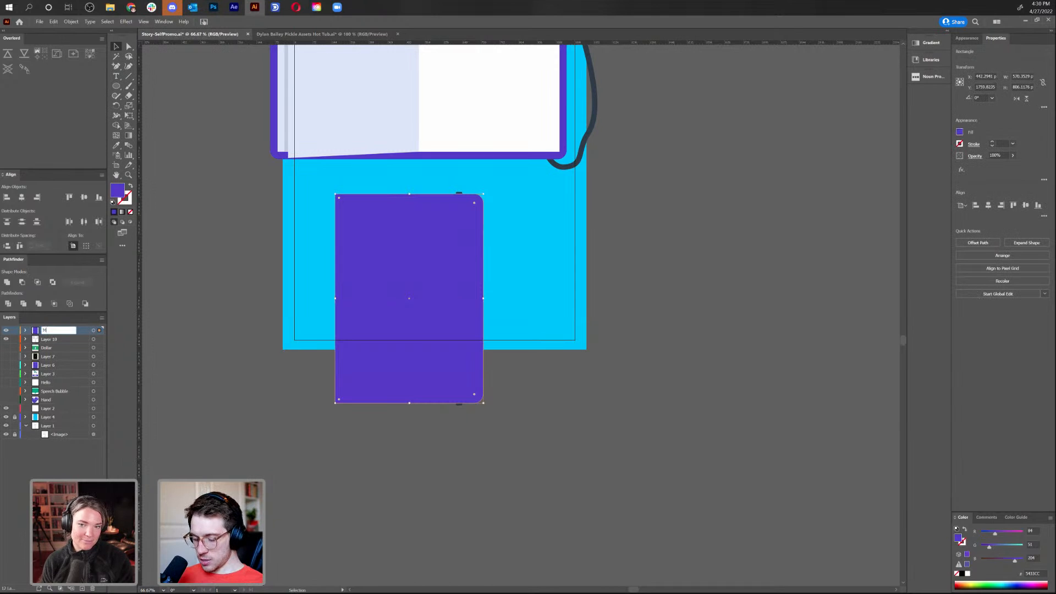
type("oleskine")
key("Return")
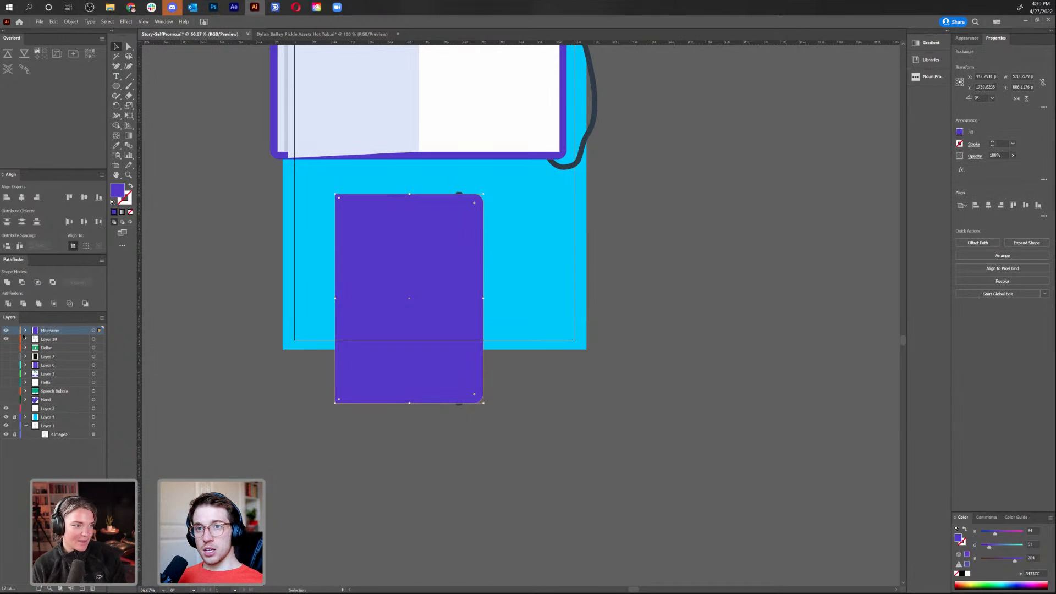
Hide the Moleskine layer and move the dark vertical strap in place onto a new layer named "Elastic"
key("ctrl+3")
left_click(460, 269)
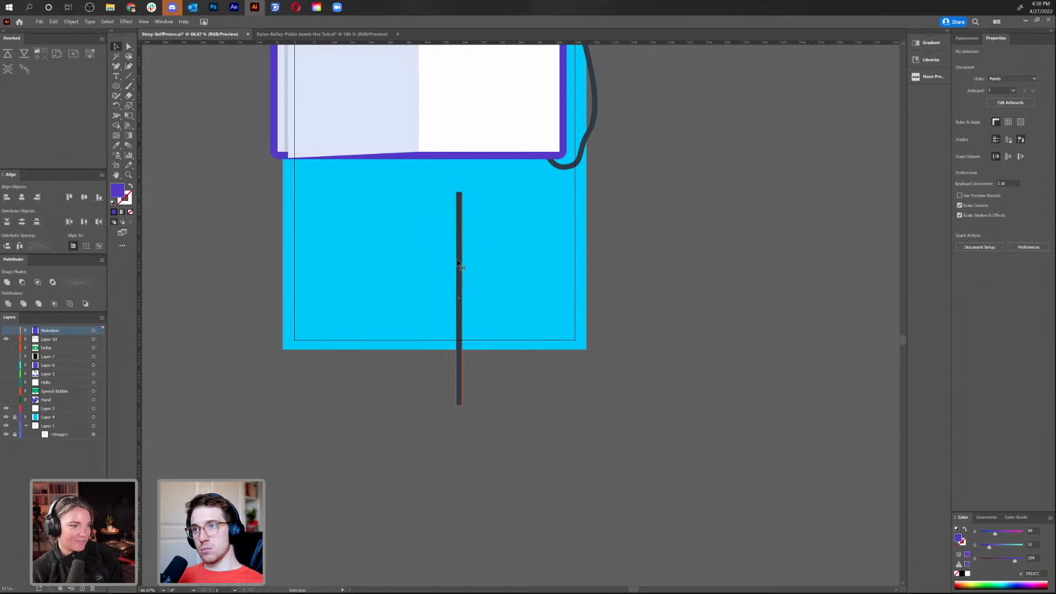
key("ctrl+3")
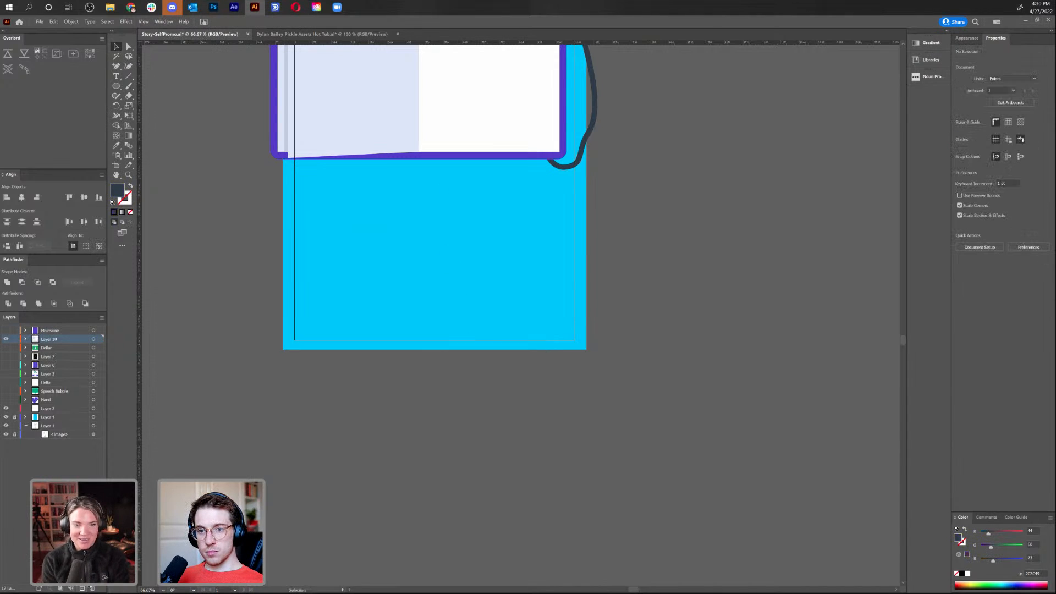
left_click(85, 588)
key("ctrl+f")
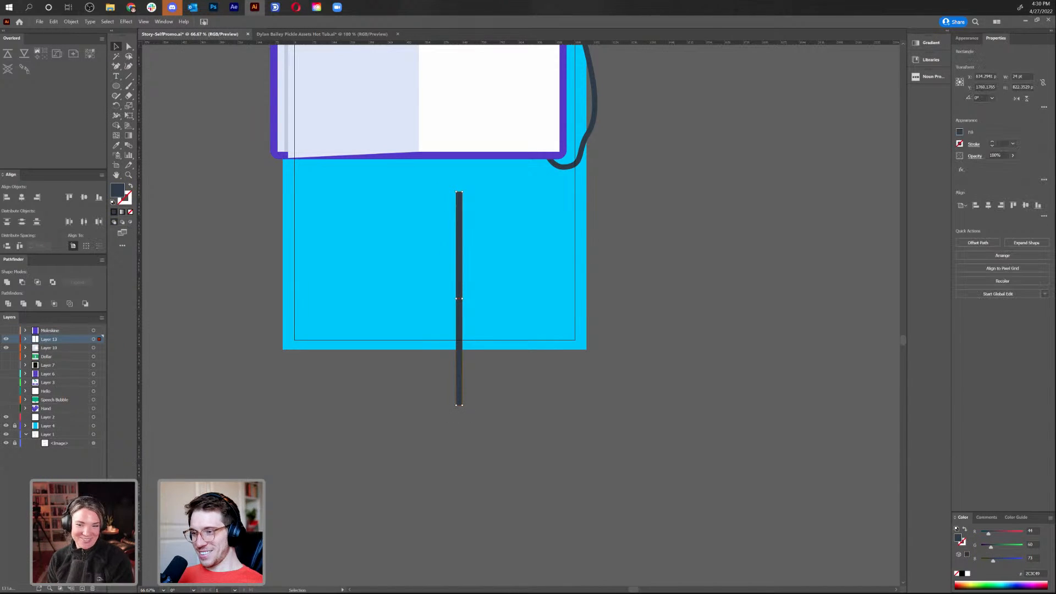
double_click(51, 342)
type("Elastic")
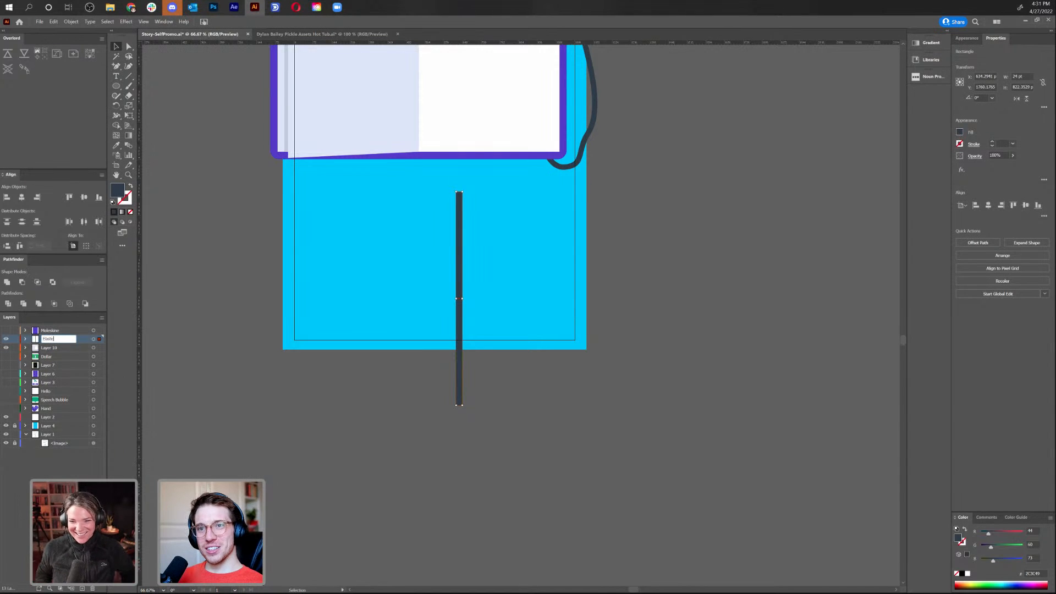
key("Return")
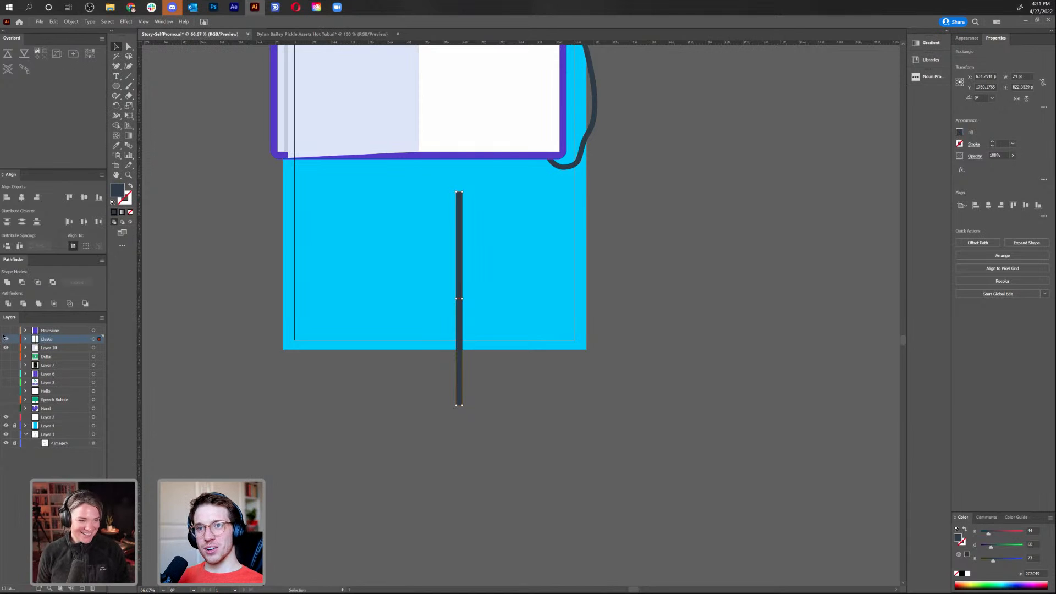
Show the Moleskine layer and place the Elastic layer above it in the layer order
left_click(6, 332)
left_click_drag(55, 339, 35, 333)
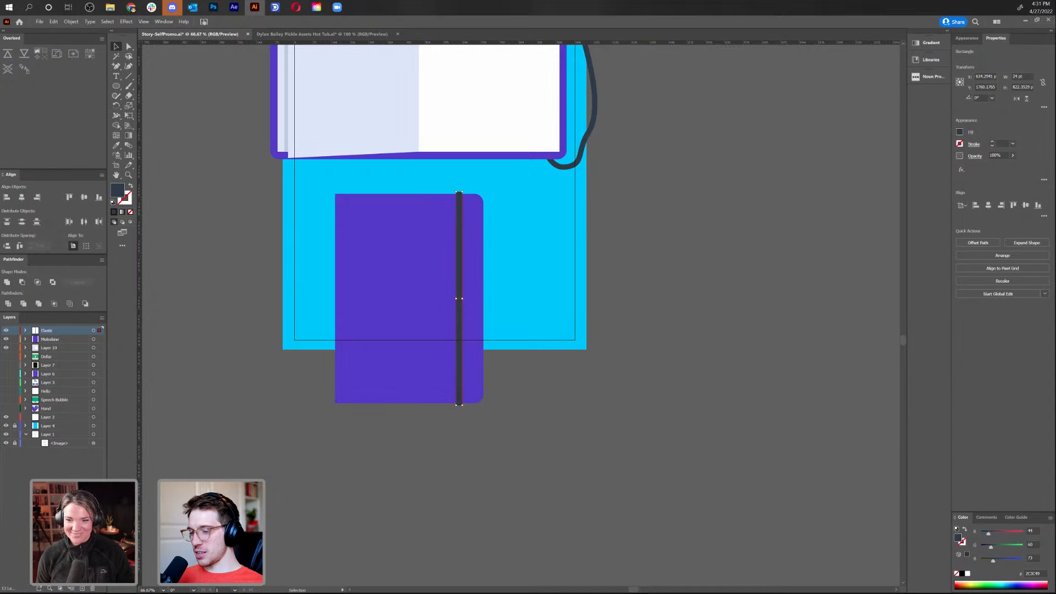
left_click(565, 210)
left_click_drag(565, 211, 551, 470)
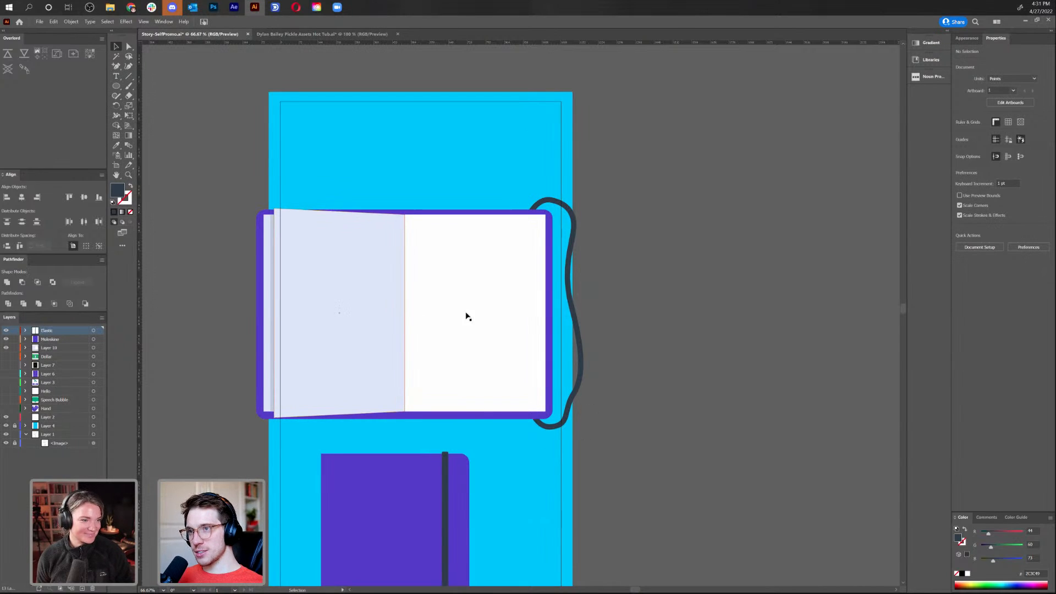
Move the open notebook's purple cover behind the white page onto its own new layer, keeping its position
left_click(527, 417)
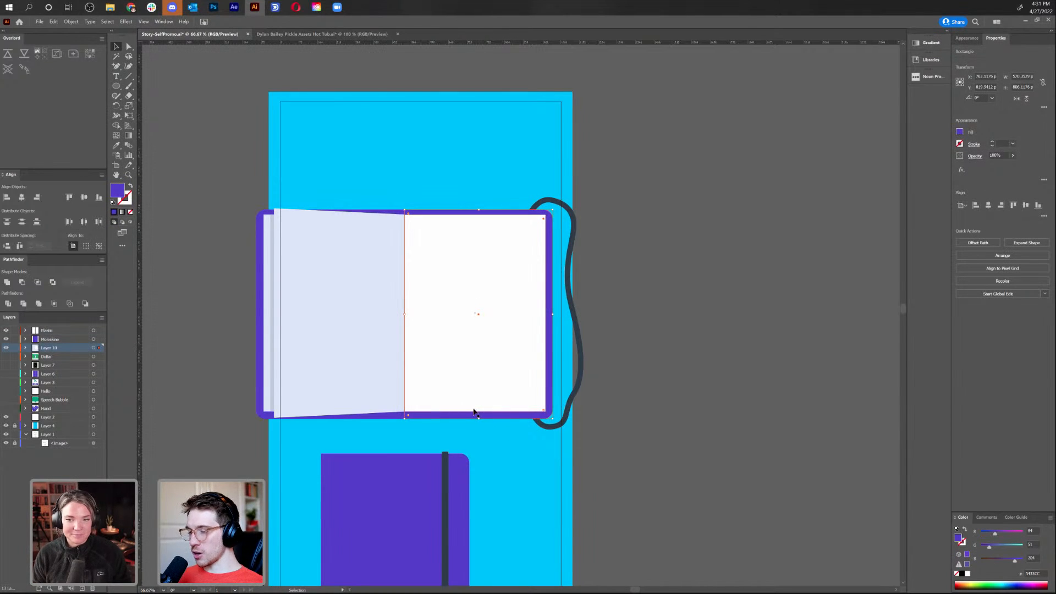
left_click(458, 430)
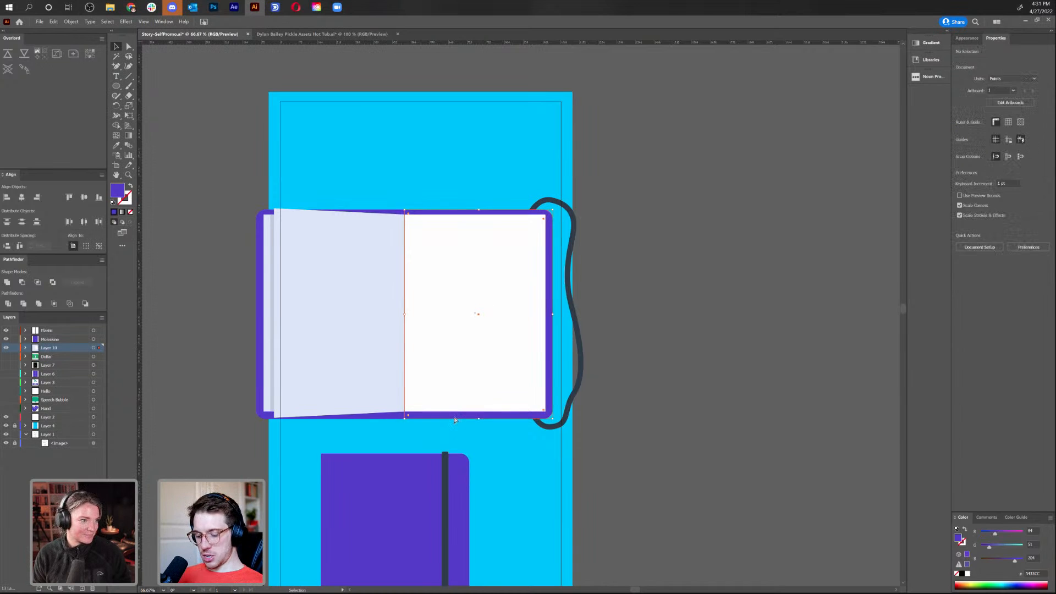
key("a")
left_click(455, 419)
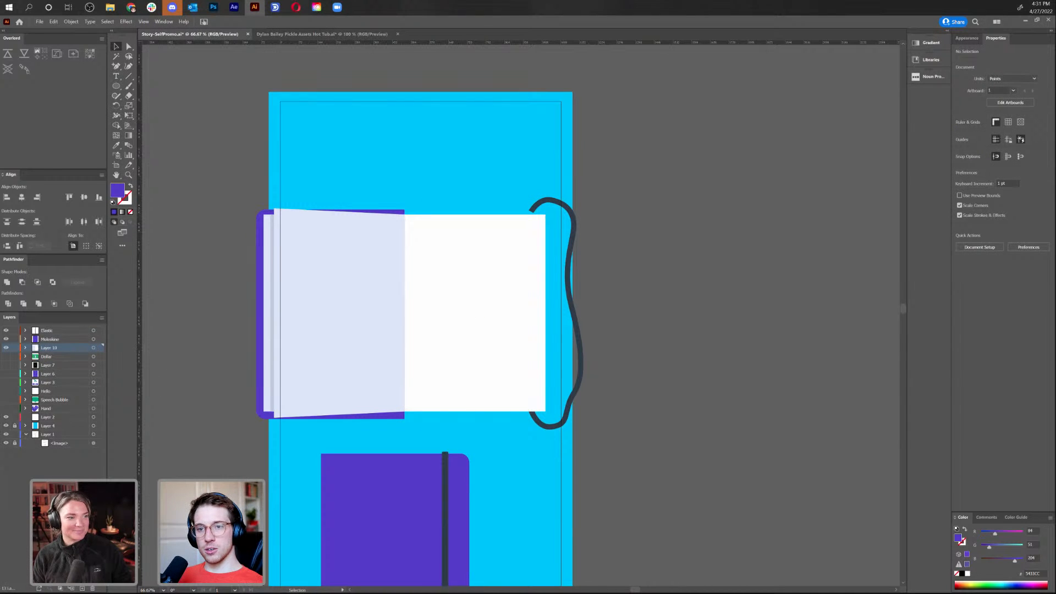
left_click(82, 588)
key("ctrl+f")
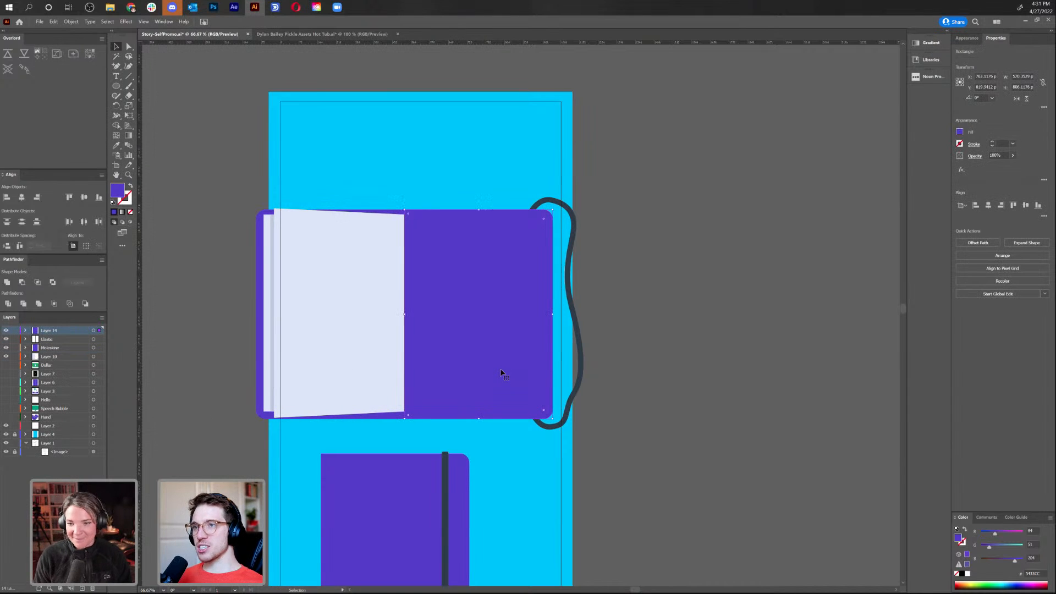
left_click_drag(501, 373, 490, 269)
key("ctrl+z")
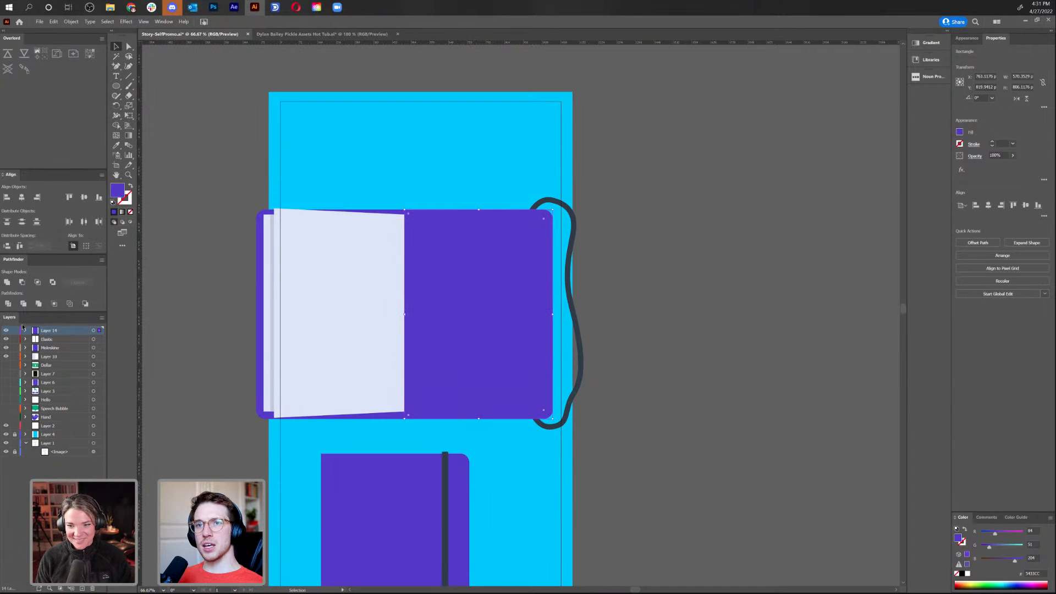
Move the open notebook's white page onto a new layer above the purple cover's layer, keeping its position
left_click(6, 330)
left_click(497, 307)
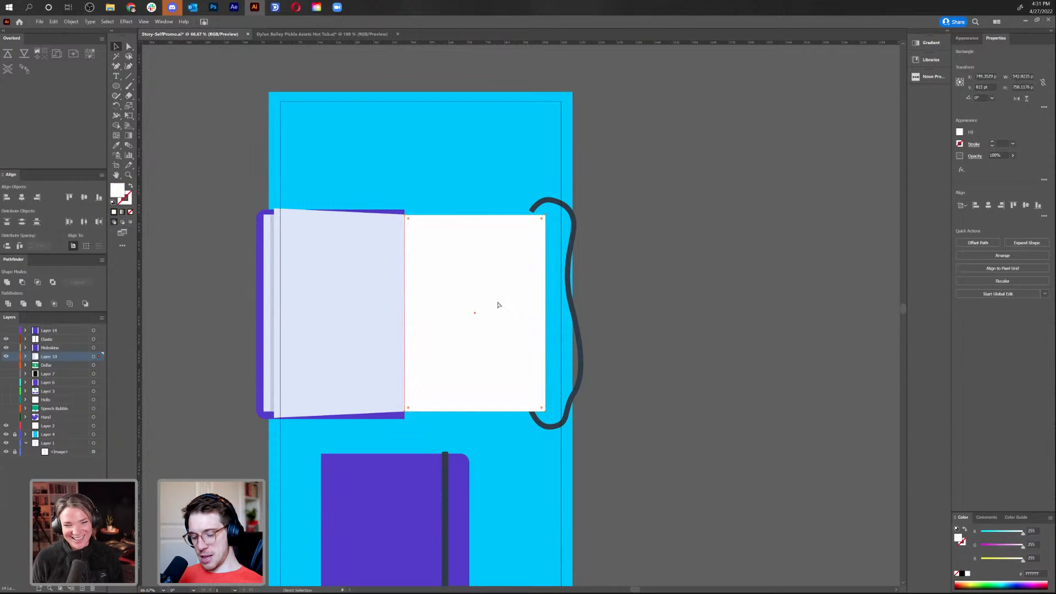
key("Delete")
key("ctrl+shift+a")
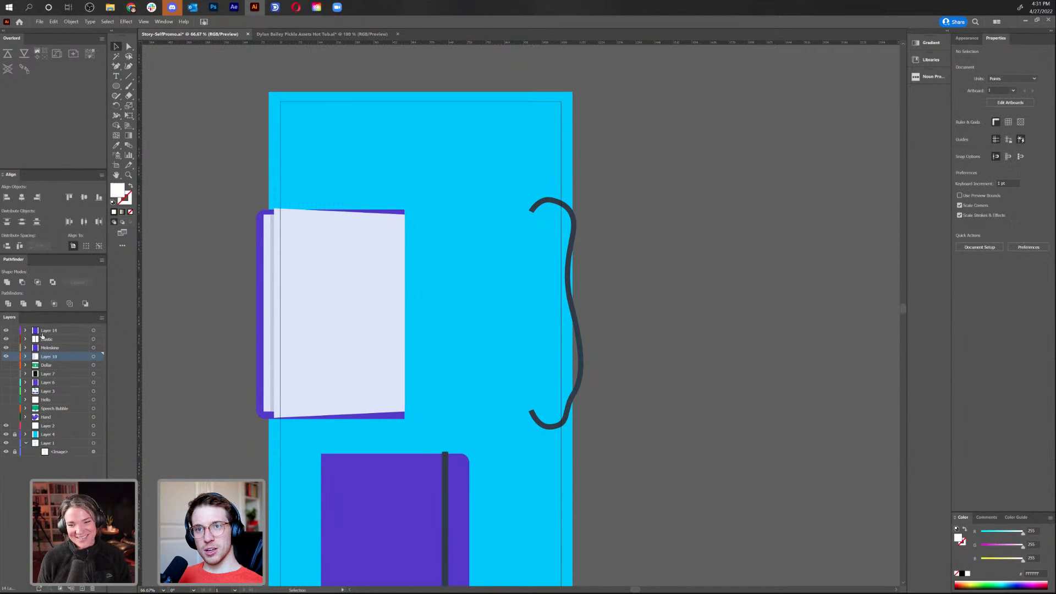
left_click(73, 333)
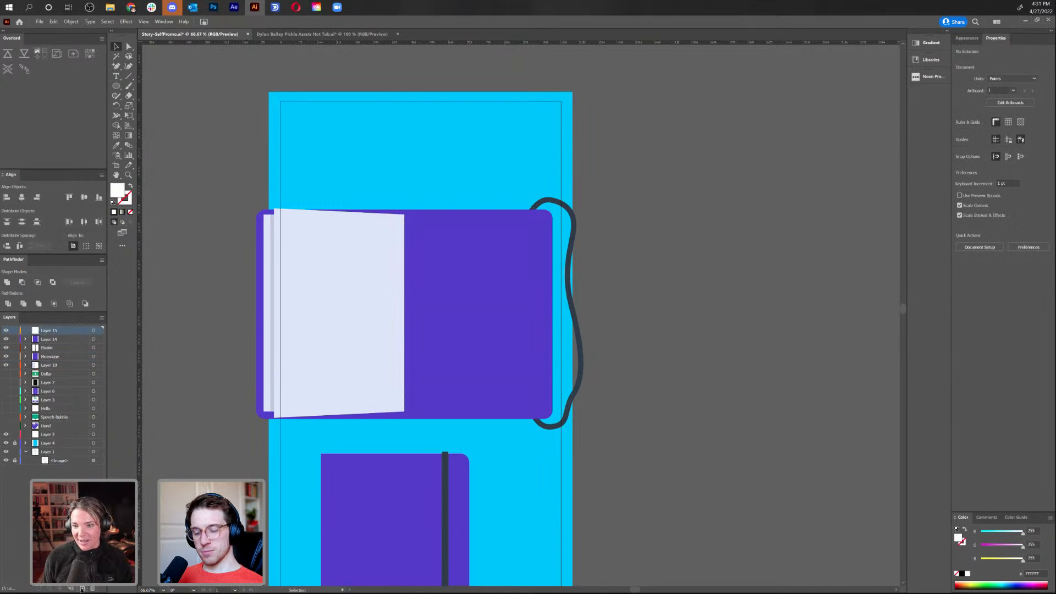
key("ctrl+f")
left_click(520, 486)
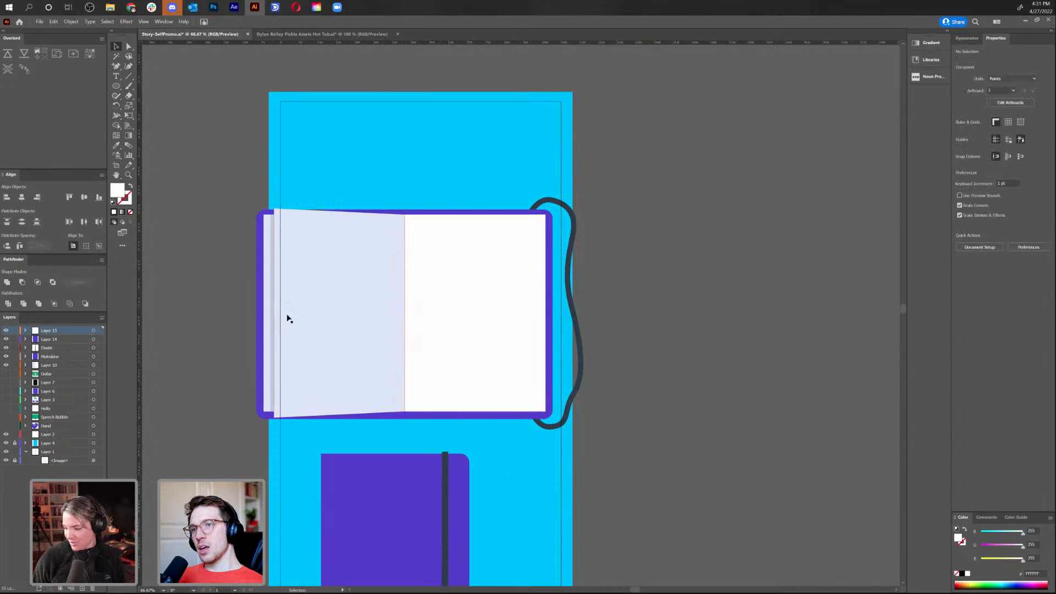
left_click(293, 316)
left_click(272, 279)
left_click(640, 266)
left_click_drag(641, 233, 612, 187)
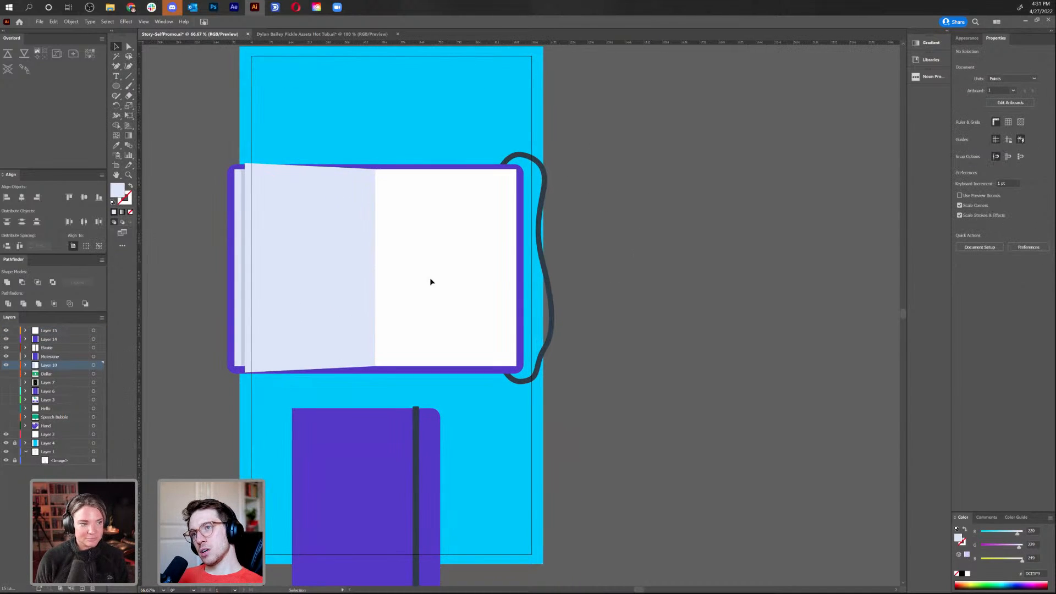
left_click_drag(160, 384, 437, 349)
left_click_drag(622, 334, 618, 233)
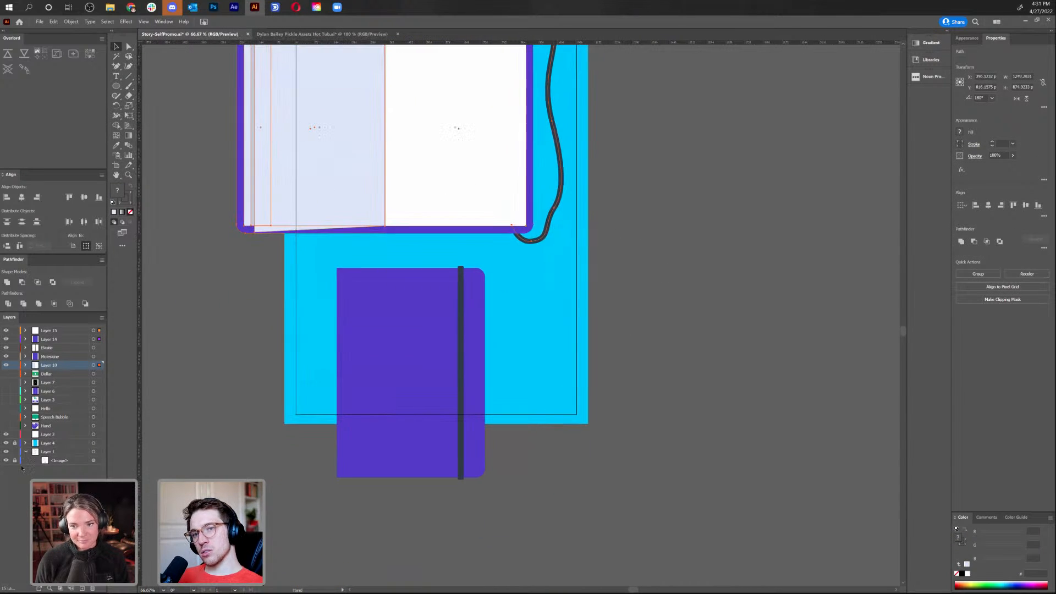
Show the hidden layers from Dollar to Hand and enlarge the artboard to about 1431 by 2222 pt to enclose both notebooks
left_click_drag(7, 372, 7, 427)
left_click_drag(317, 437, 343, 328)
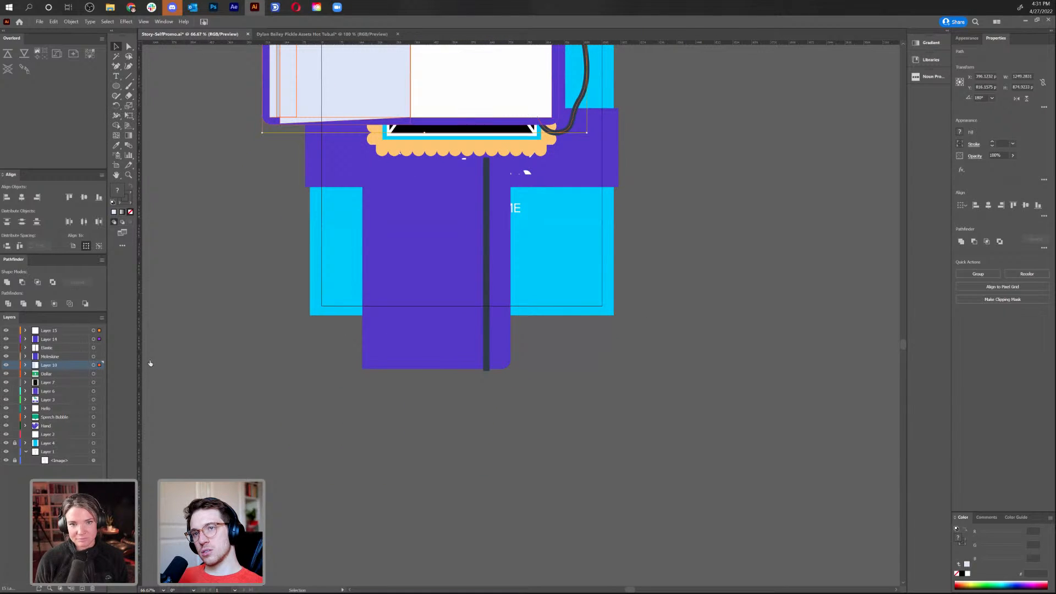
left_click(116, 165)
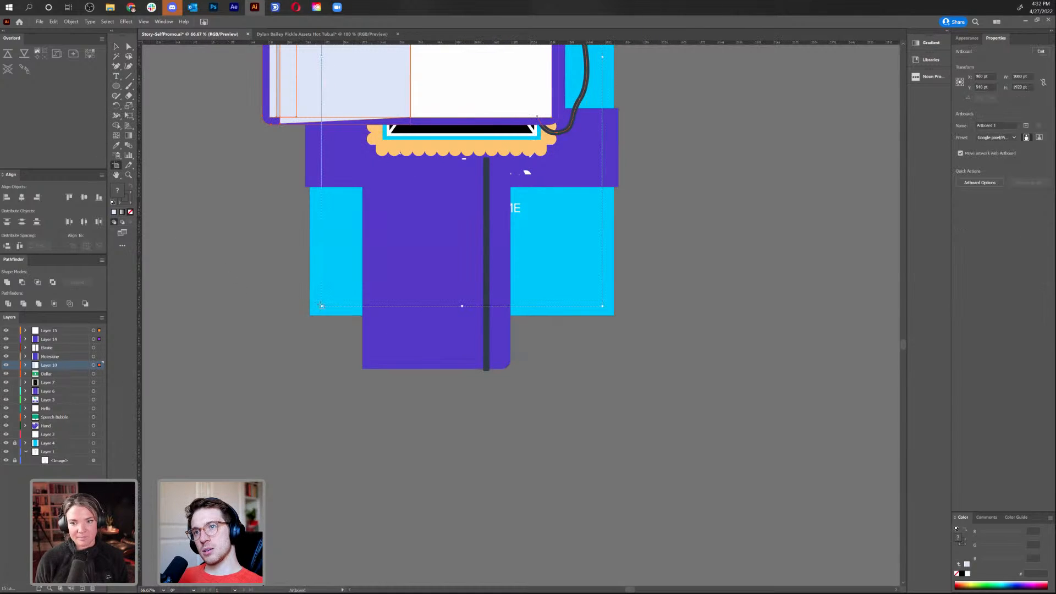
left_click_drag(314, 318, 242, 392)
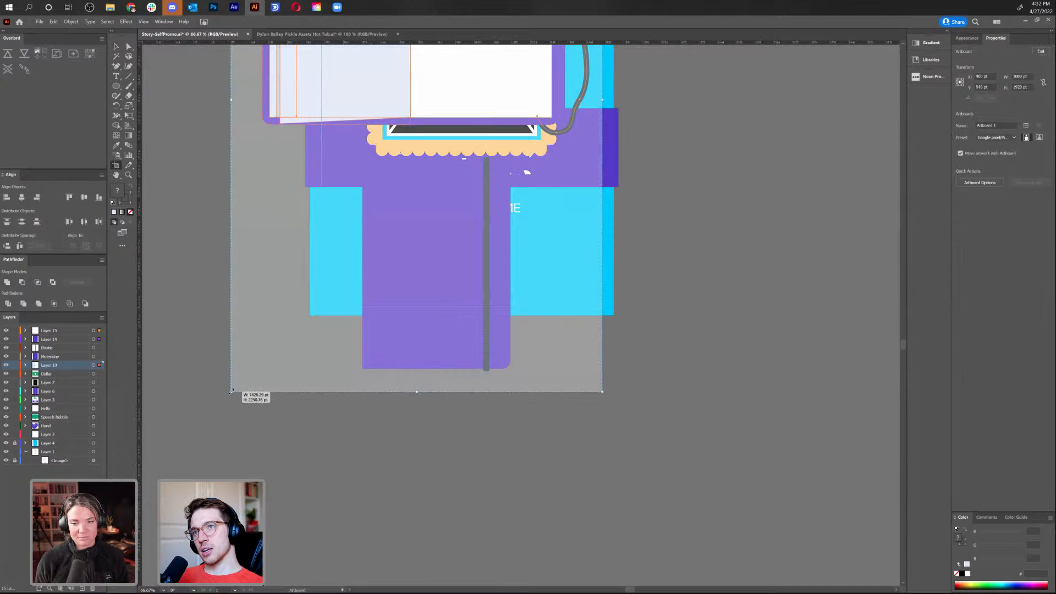
scroll(288, 424, "up", 5)
left_click_drag(332, 333, 340, 367)
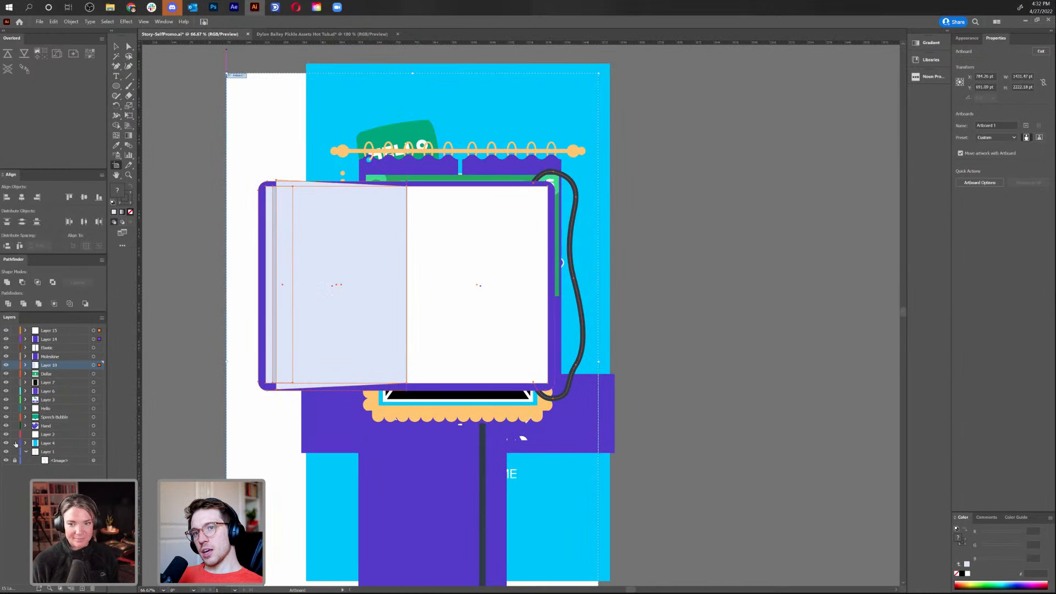
Stretch the blue background rectangle to about 1516 by 2315 pt so it covers the enlarged artboard, and lock its layer
key("v")
left_click(322, 498)
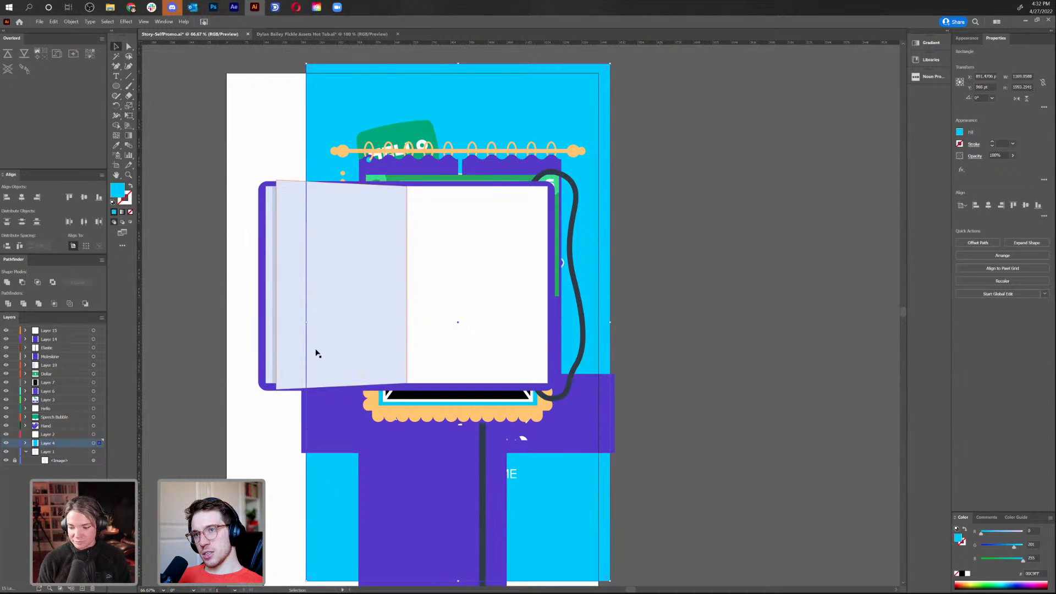
left_click_drag(305, 324, 216, 337)
scroll(290, 361, "down", 5)
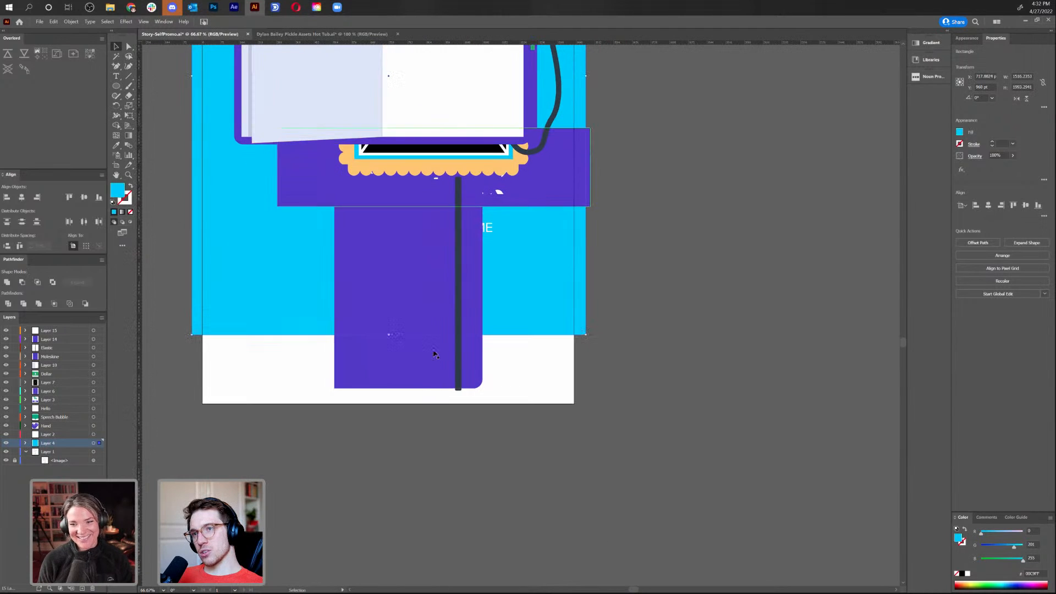
left_click_drag(389, 334, 401, 418)
left_click(15, 444)
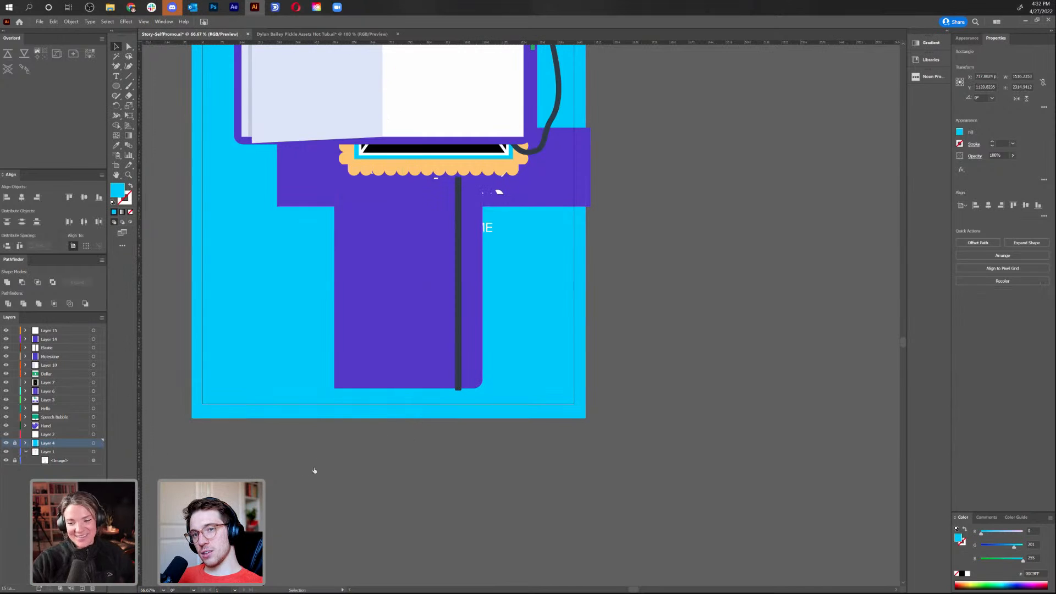
Hide the layers from Layer 15 down to Hand except the avatar and introduction text layer, and toggle that layer to check its content
left_click_drag(329, 79, 292, 292)
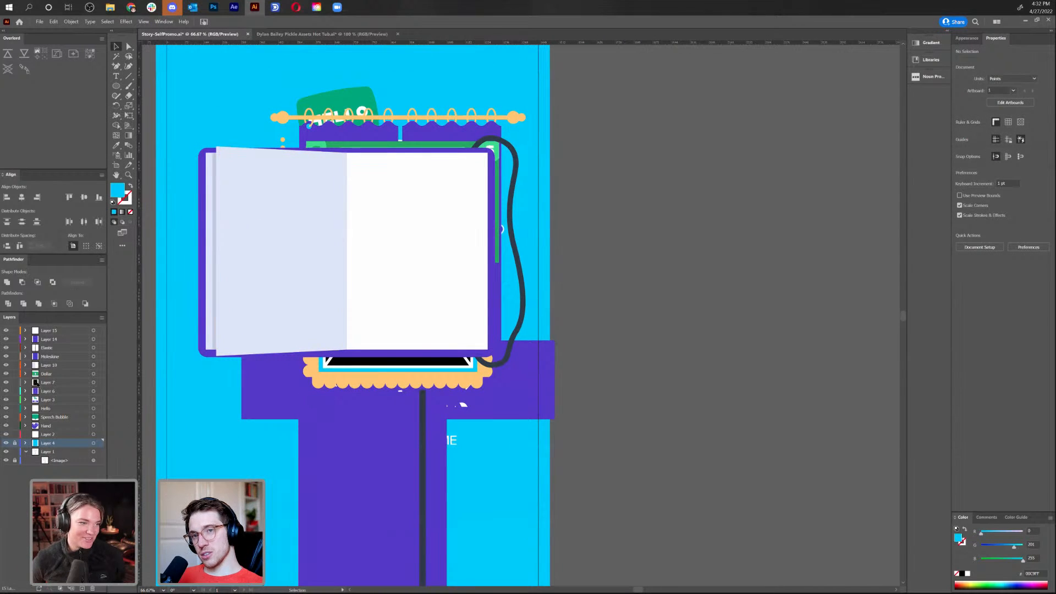
left_click(6, 408)
left_click_drag(6, 391, 5, 324)
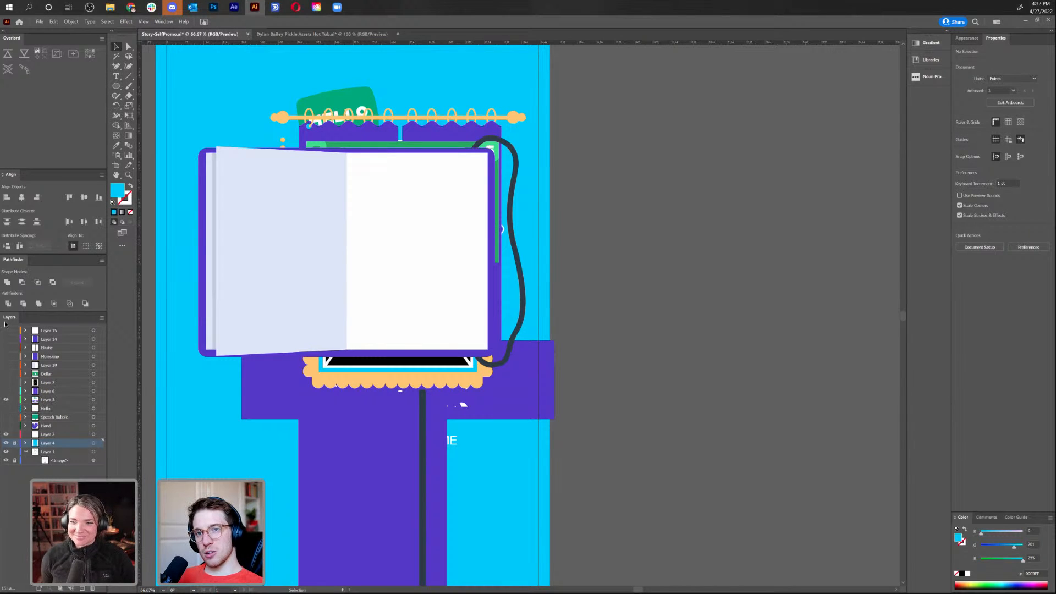
left_click(6, 401)
left_click(6, 401)
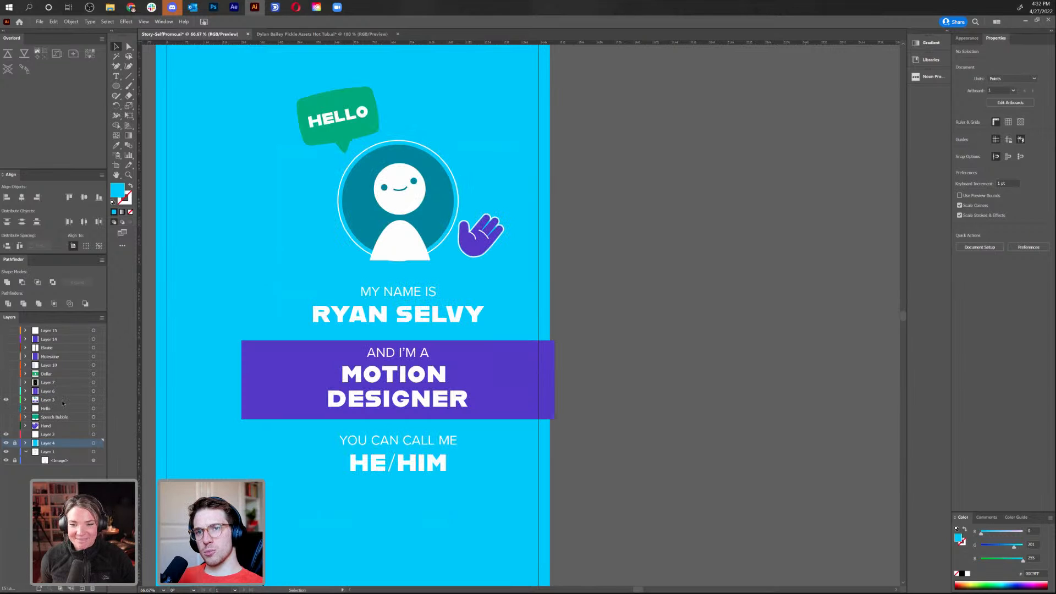
left_click(5, 400)
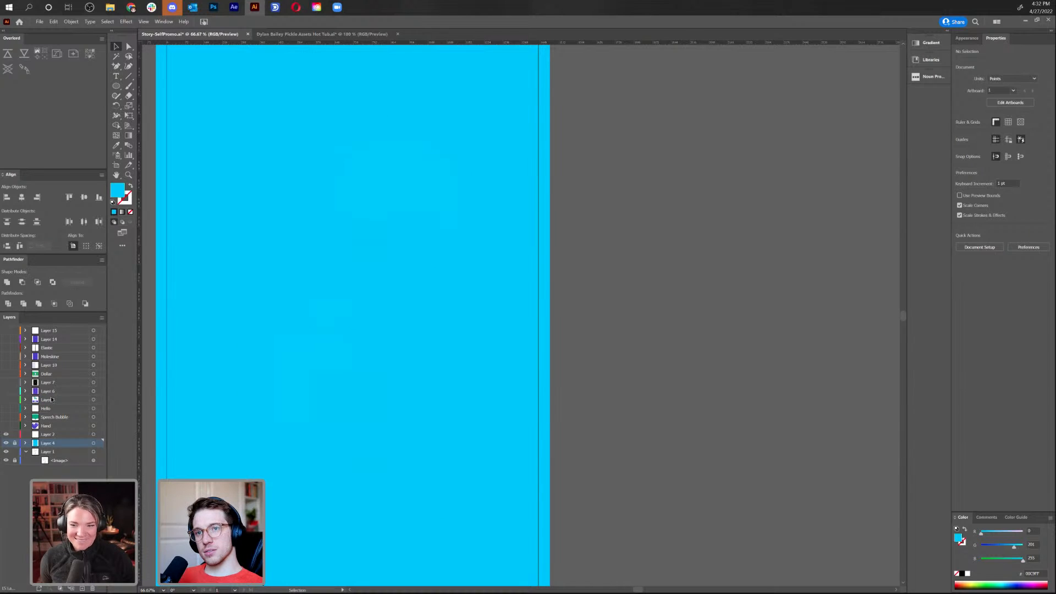
left_click(6, 401)
Rename the avatar and introduction text layer as 2nd frame and hide it
left_click(54, 401)
double_click(50, 399)
type("2nd frame")
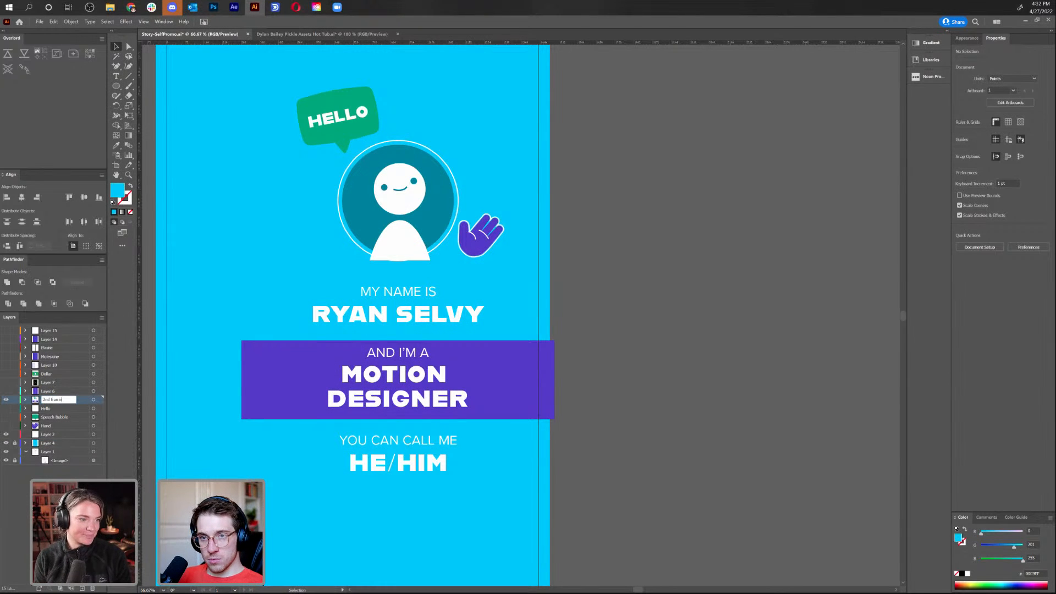
key("Return")
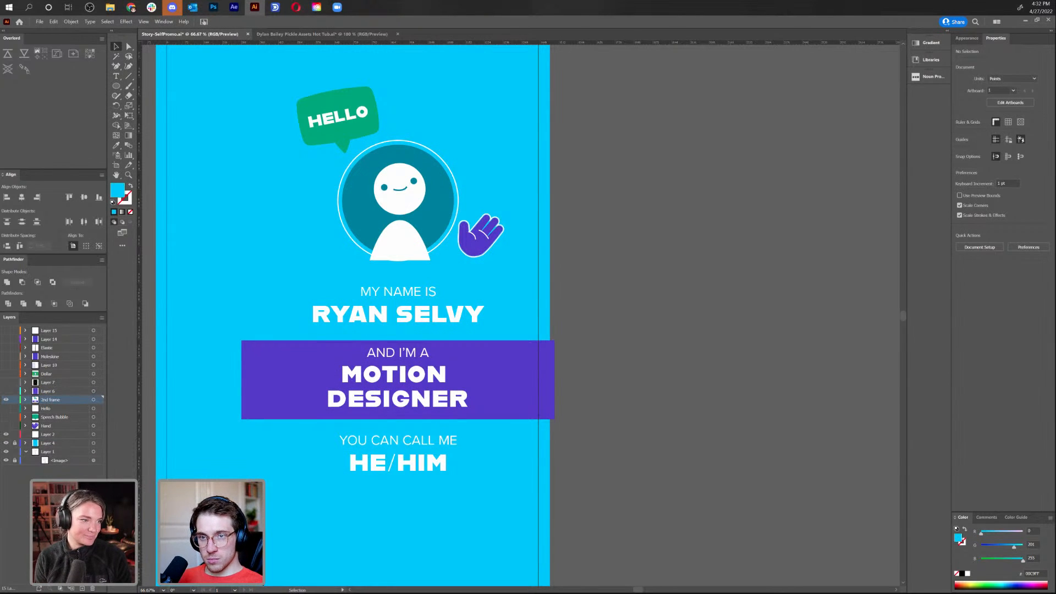
left_click(6, 400)
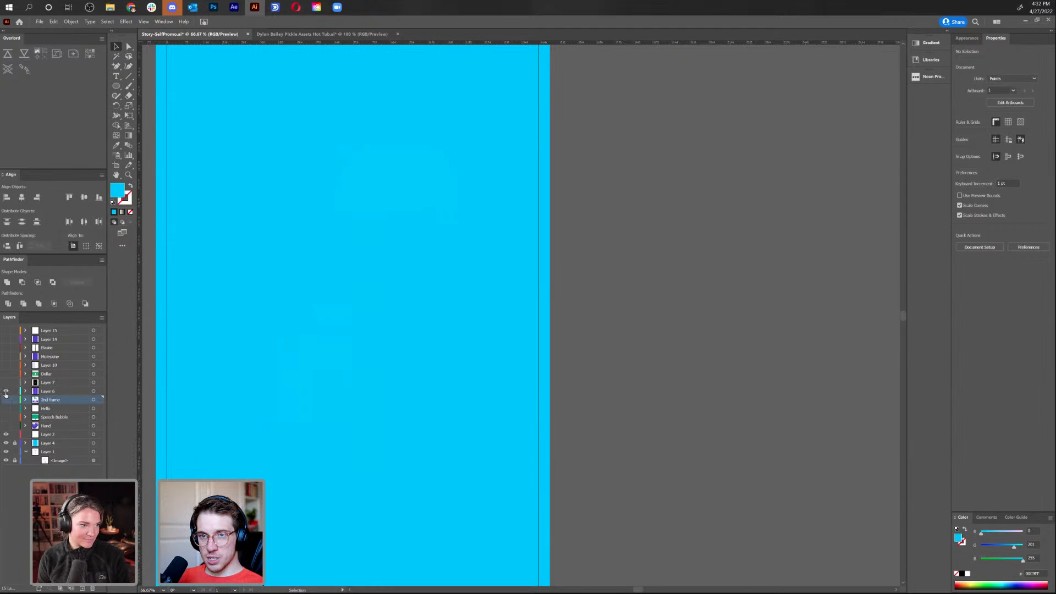
Show Layer 7 and move its black crossed placeholder rectangle onto a new layer directly above, keeping its position
left_click(7, 391)
left_click(6, 391)
left_click(7, 383)
left_click(369, 315)
left_click(364, 316, "shift")
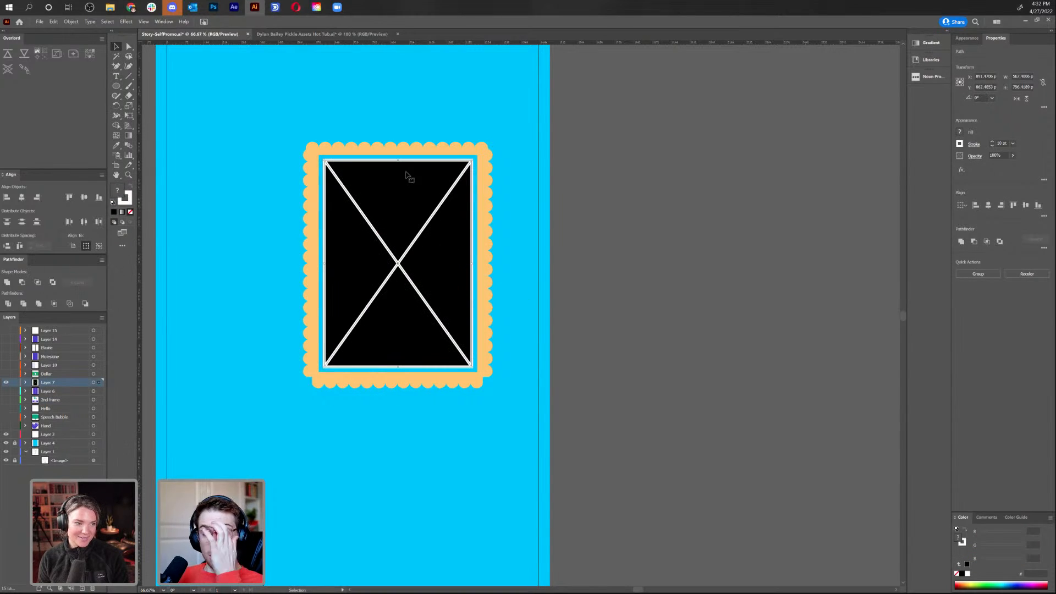
left_click_drag(401, 216, 140, 368)
key("ctrl+z")
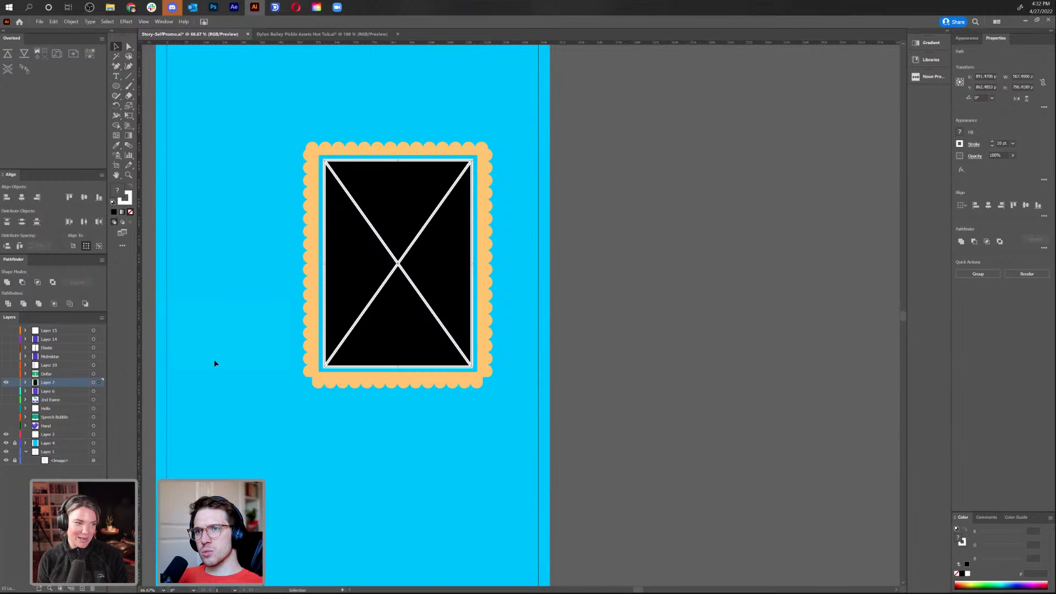
key("Delete")
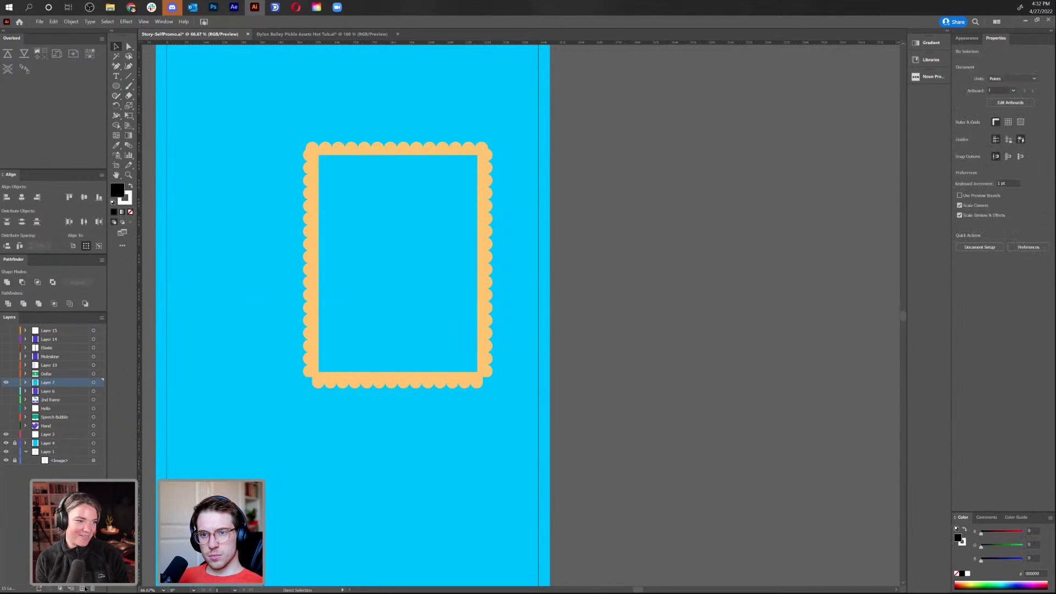
left_click(83, 588)
key("ctrl+f")
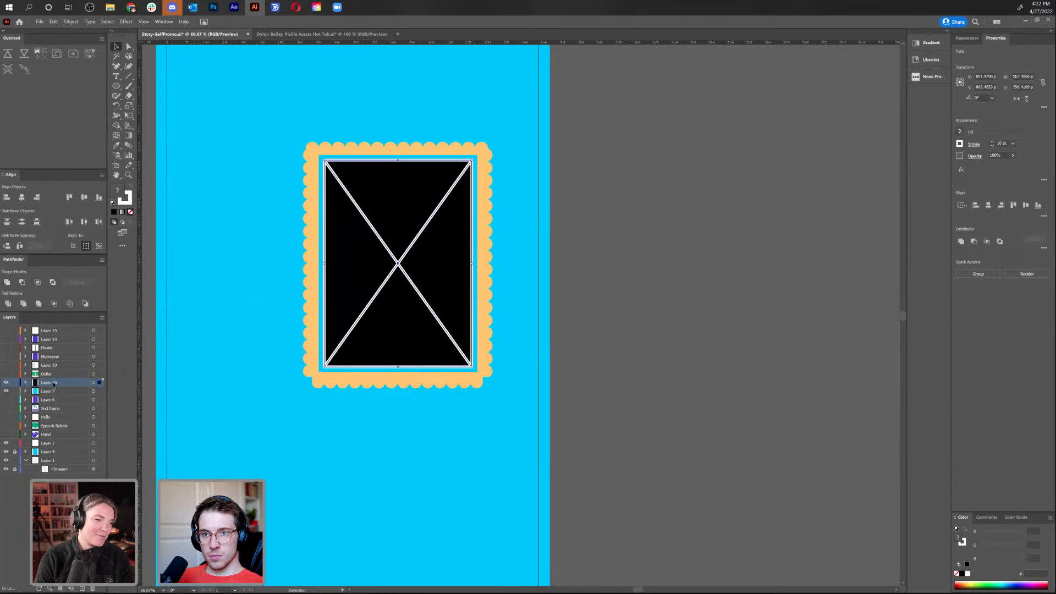
Rename the crossed placeholder rectangle's new layer as Placement and hide it
double_click(49, 381)
type("Pi")
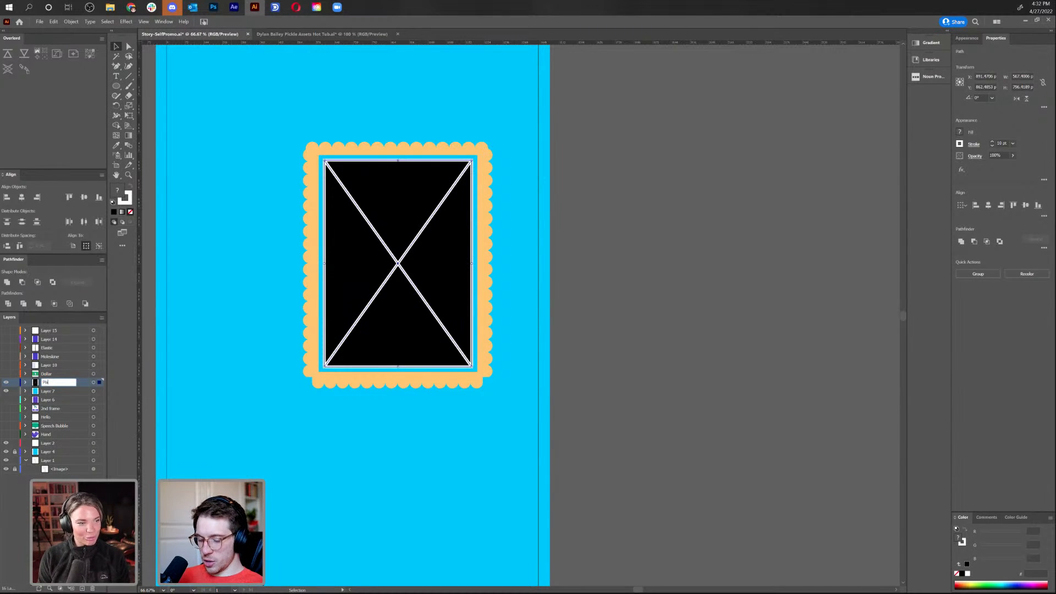
type("acement")
key("Return")
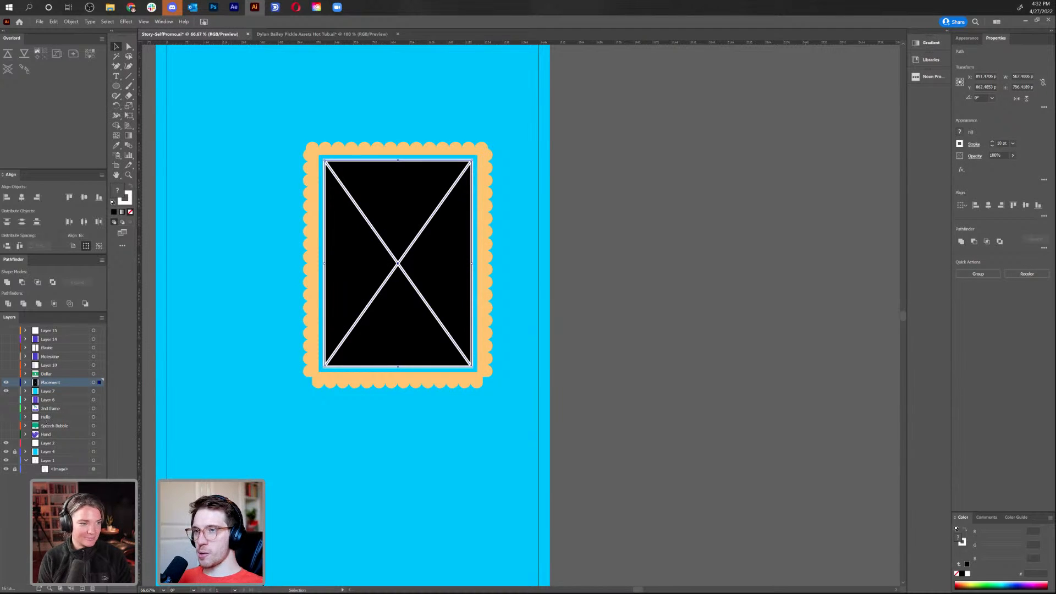
left_click(6, 382)
left_click(381, 204)
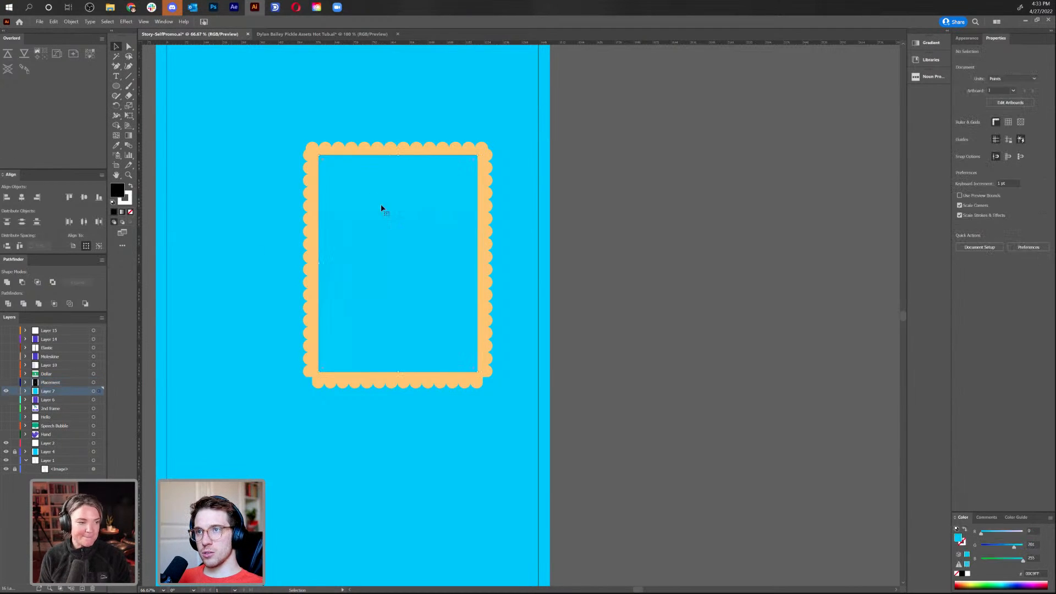
left_click(335, 147)
left_click_drag(330, 147, 573, 114)
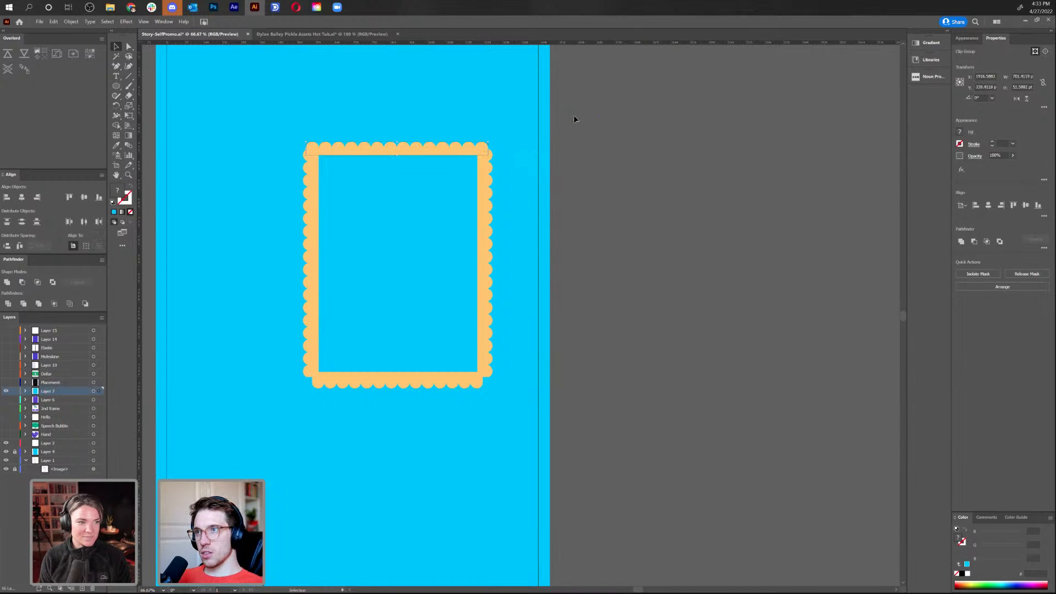
left_click(71, 21)
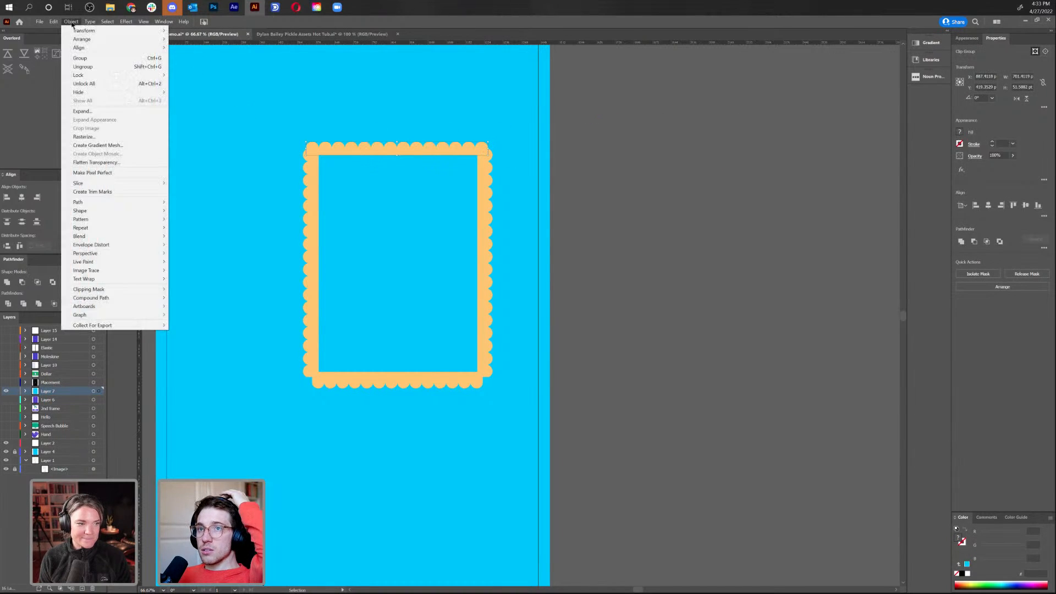
key("Escape")
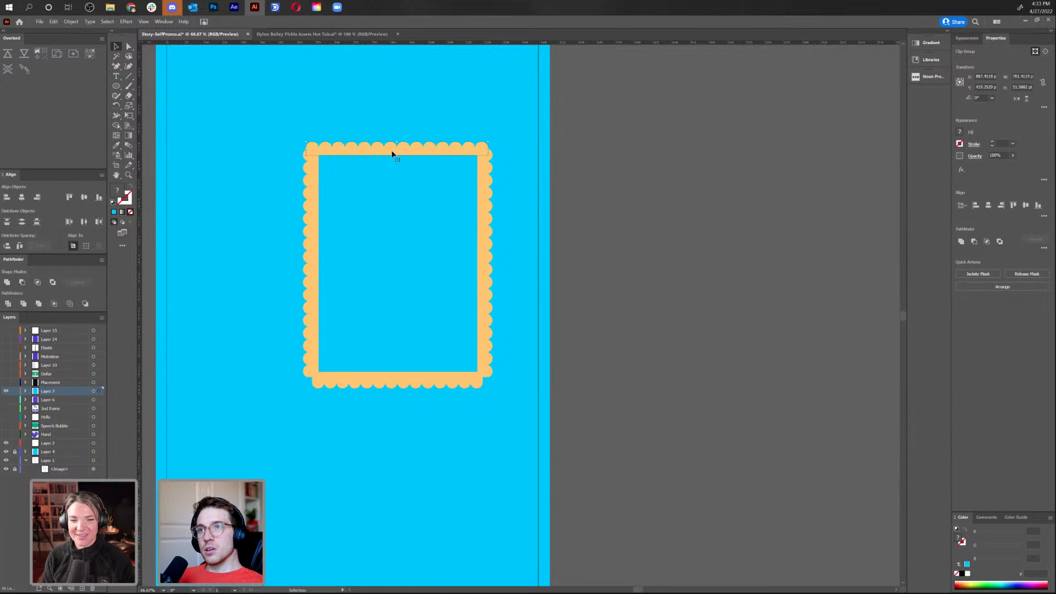
Replace the clip group along the frame's top edge with its unmasked scallop group, pasted in place
double_click(391, 149)
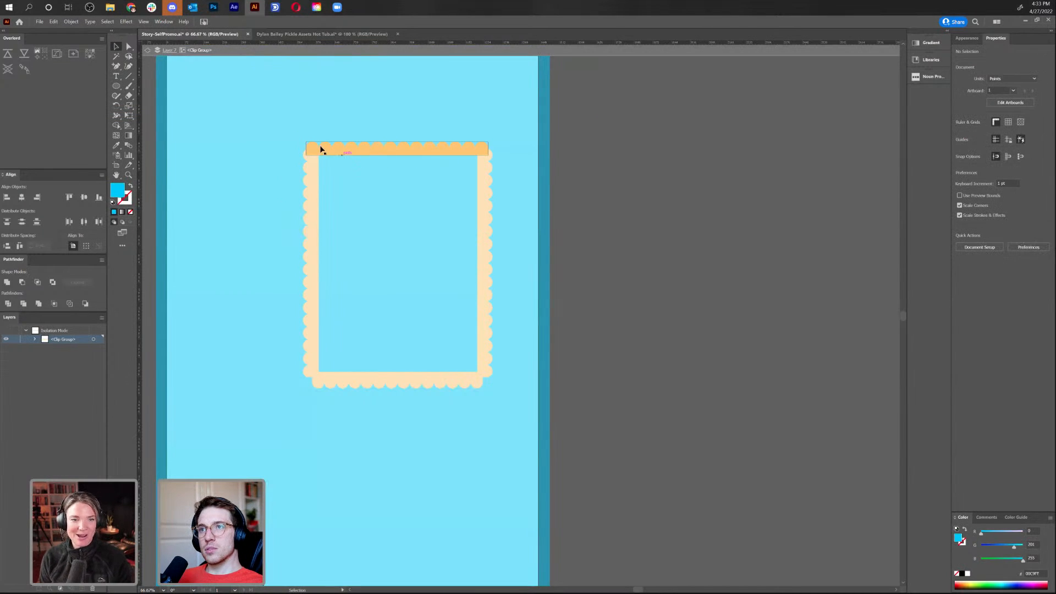
left_click(312, 149)
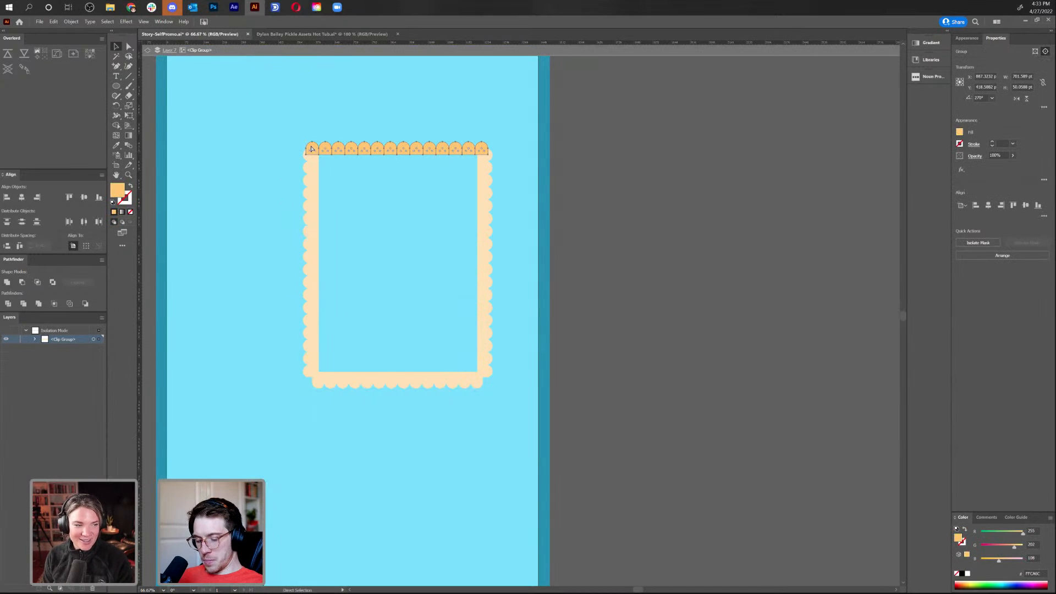
left_click(144, 50)
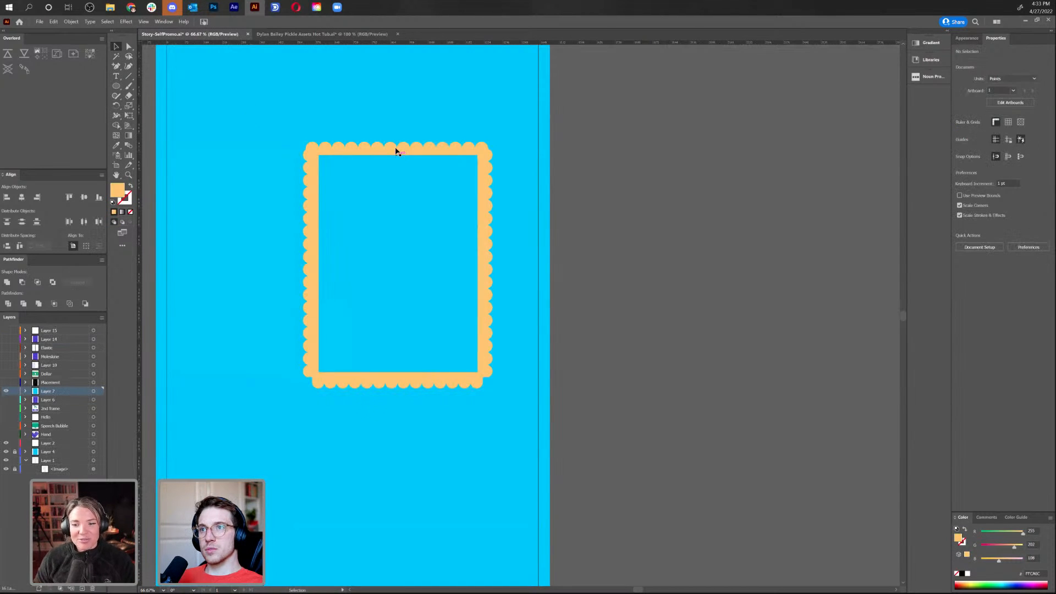
key("Delete")
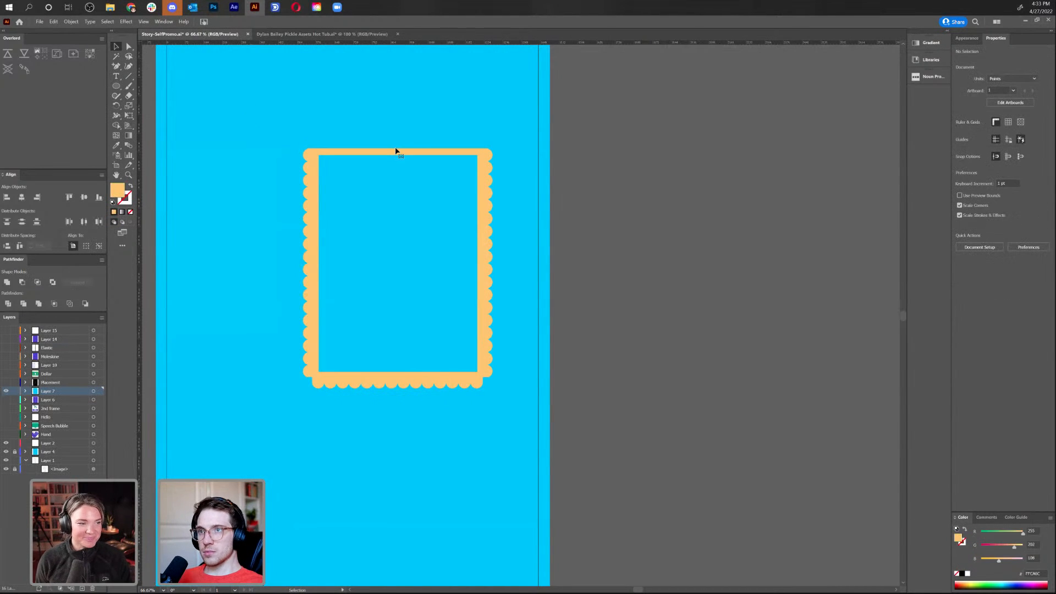
right_click(384, 118)
left_click(53, 22)
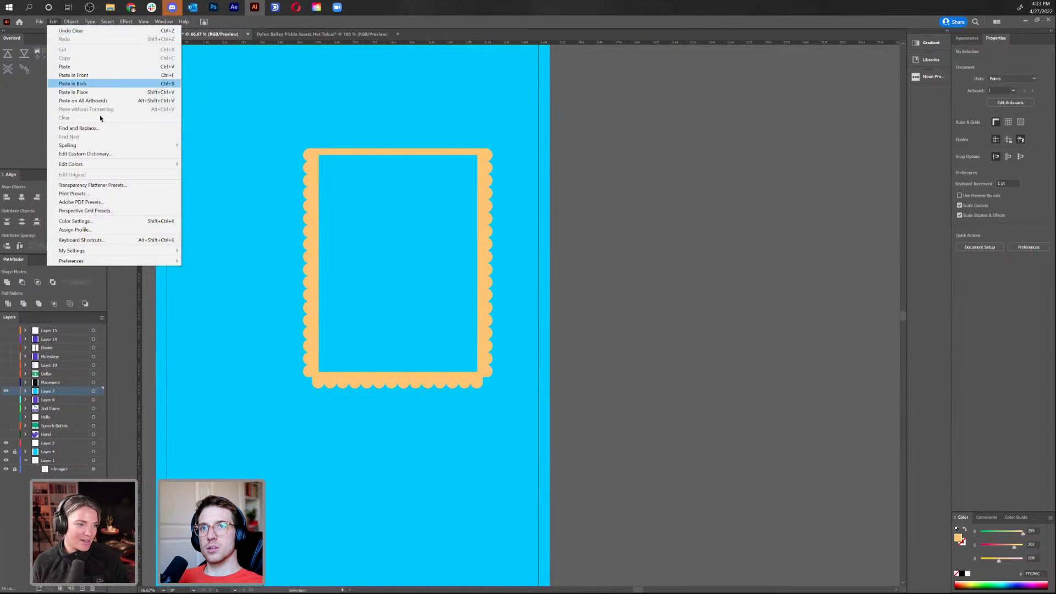
left_click(106, 93)
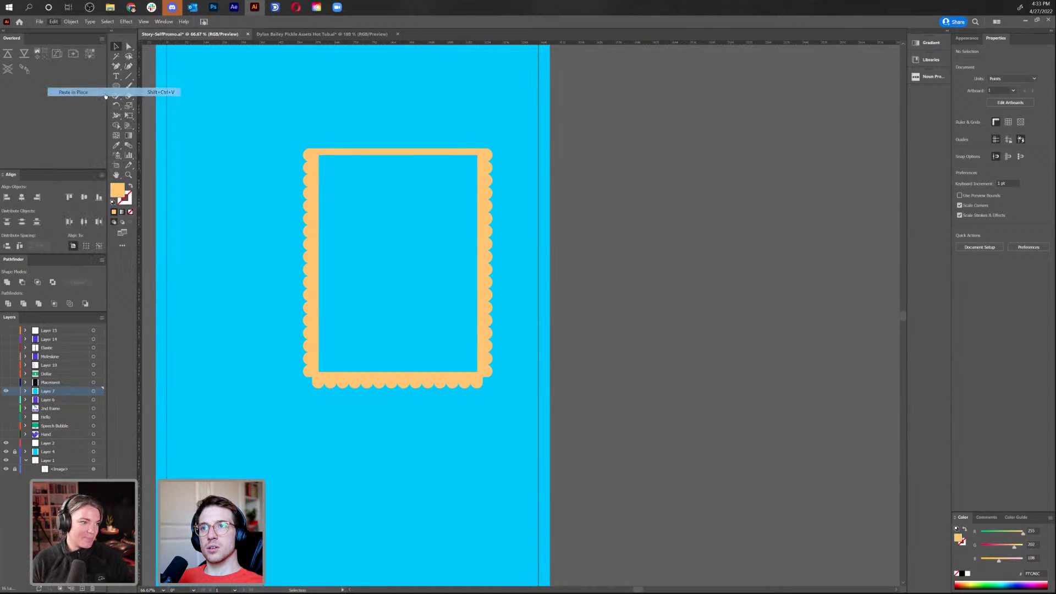
left_click(377, 158)
Replace the clip group along the frame's left edge with its unmasked scallop group, pasted in place
double_click(306, 208)
key("a")
key("Delete")
key("v")
key("Escape")
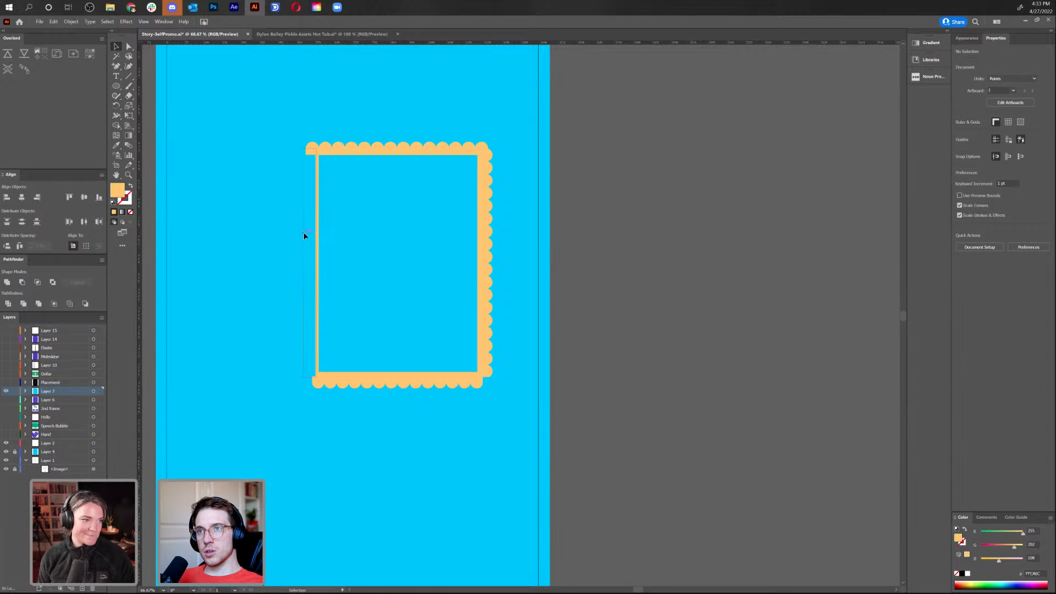
left_click(301, 236)
left_click(302, 236)
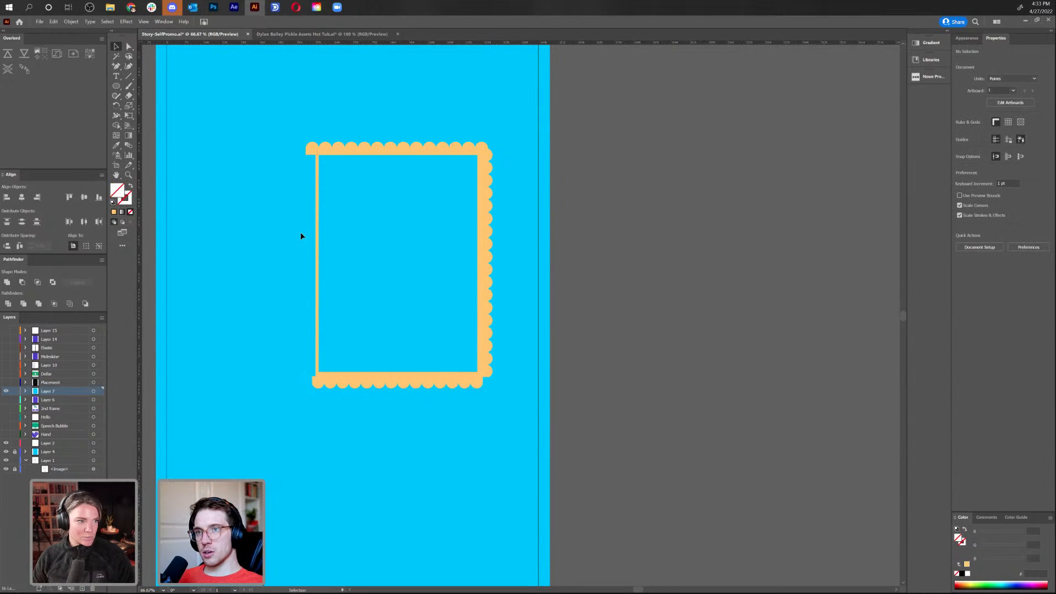
right_click(257, 233)
left_click(232, 236)
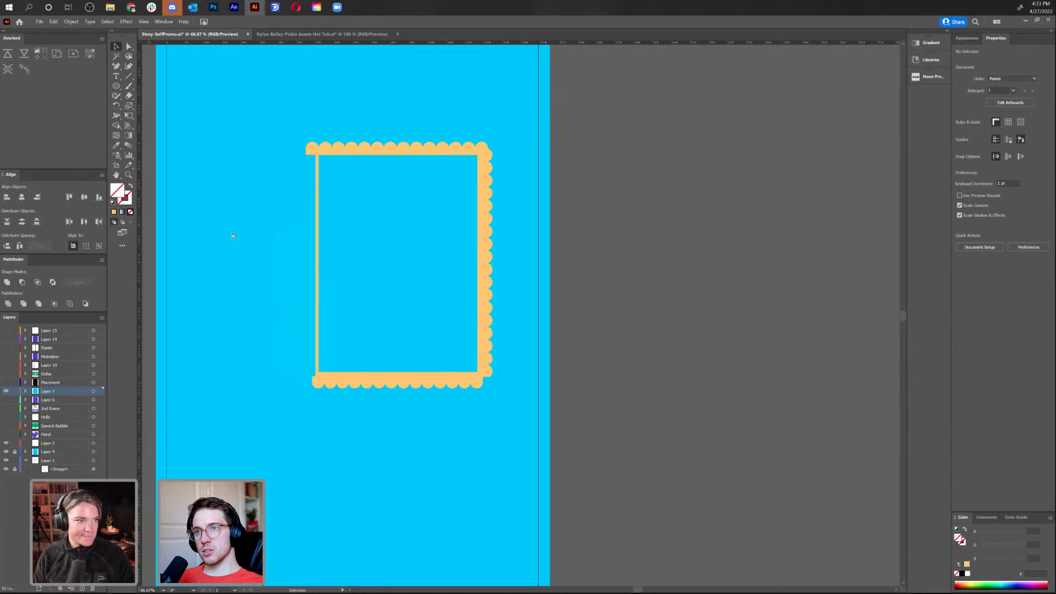
left_click(415, 207)
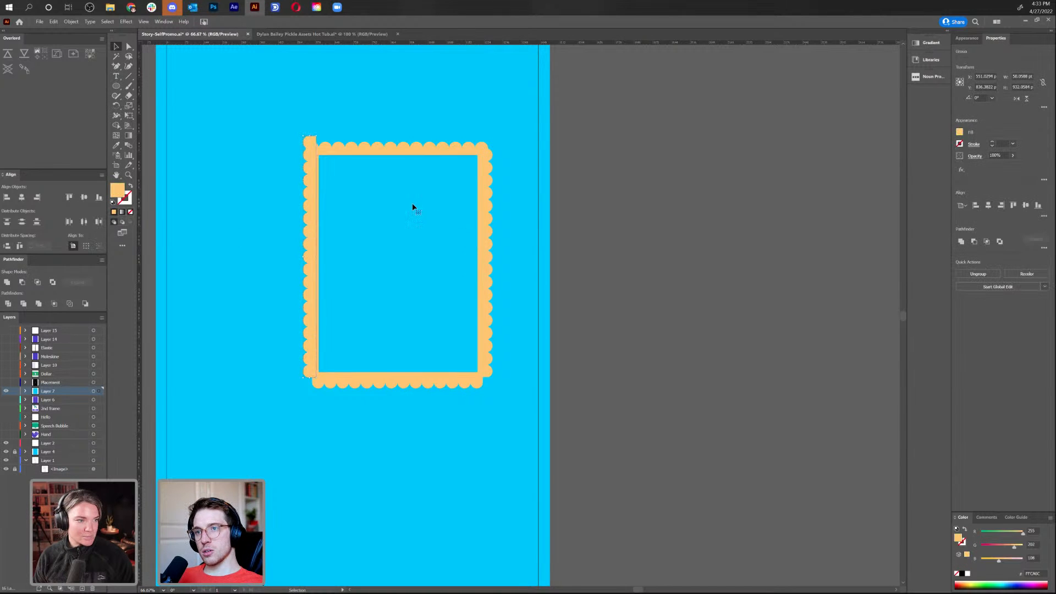
Delete the surplus uppermost scallop from the left edge's group so the strip ends at the frame's corner
left_click(312, 144)
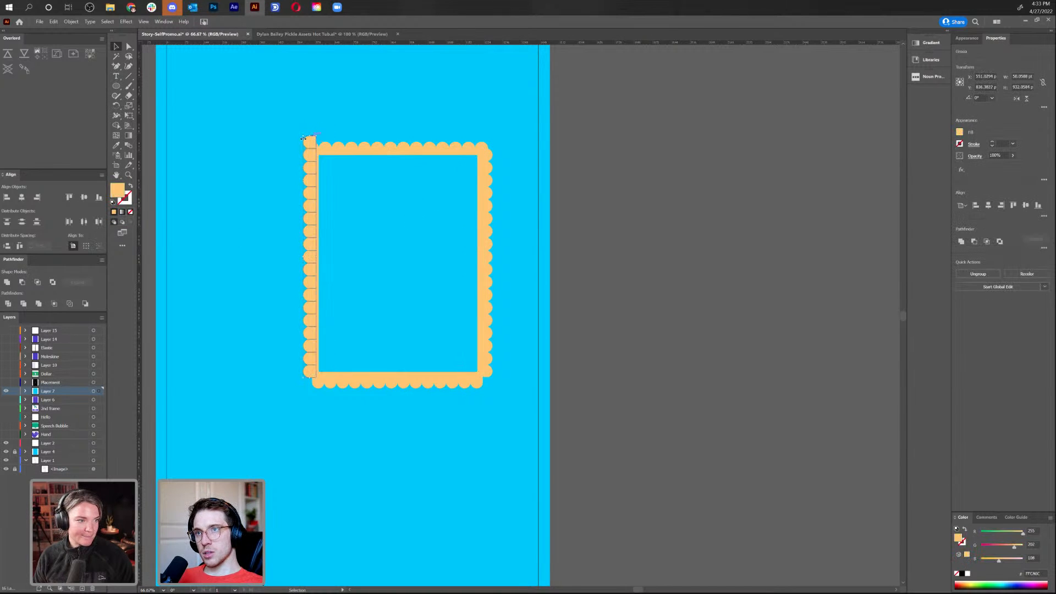
double_click(311, 141)
left_click(311, 142)
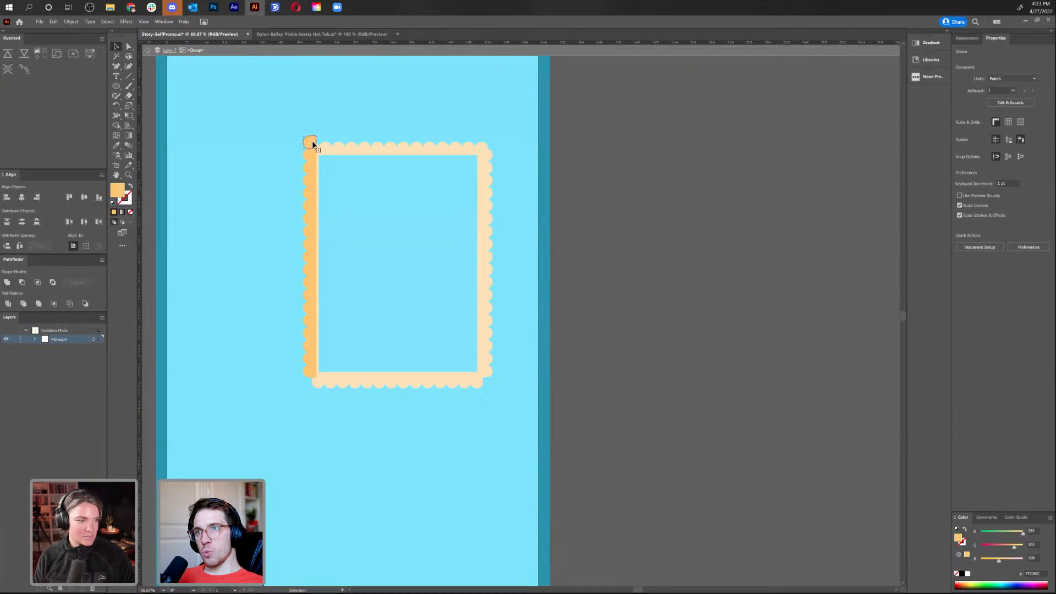
key("Delete")
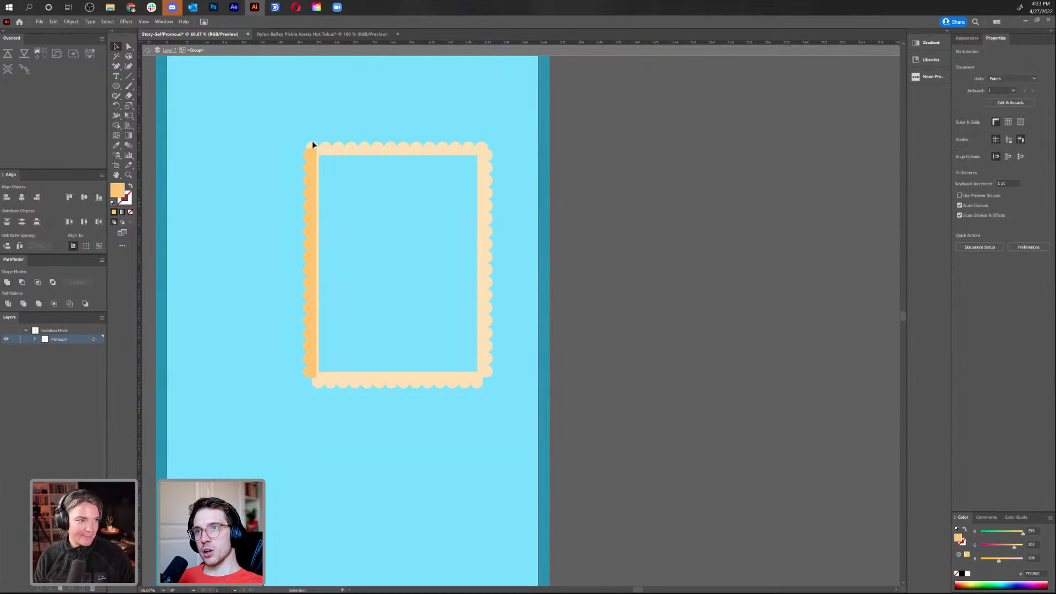
left_click(147, 50)
Replace the frame's right clip group with a copy of the left scallop strip reflected across the vertical axis
left_click_drag(485, 215, 529, 217)
key("Delete")
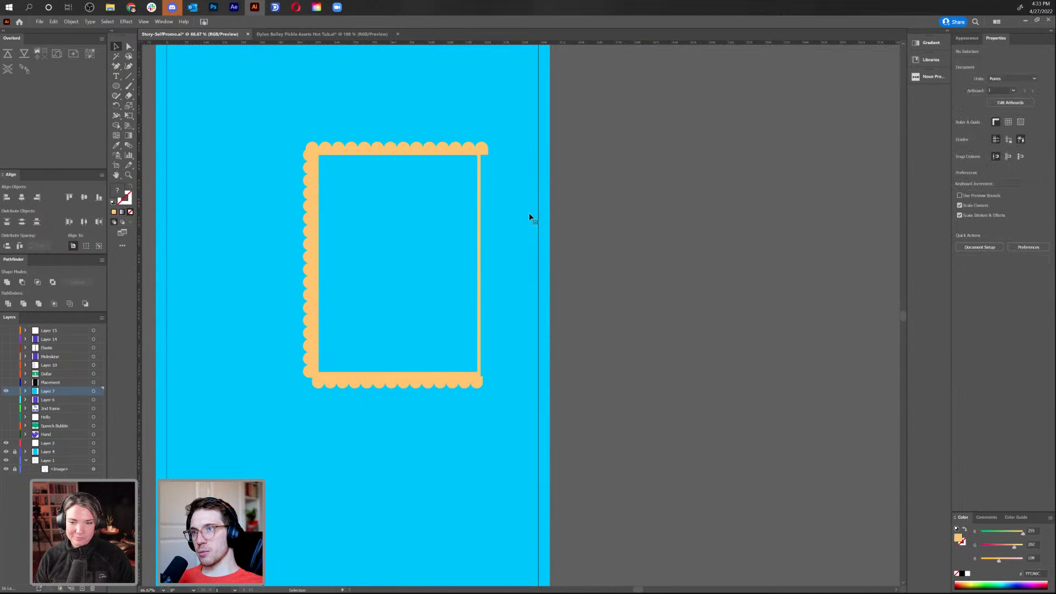
left_click(307, 183)
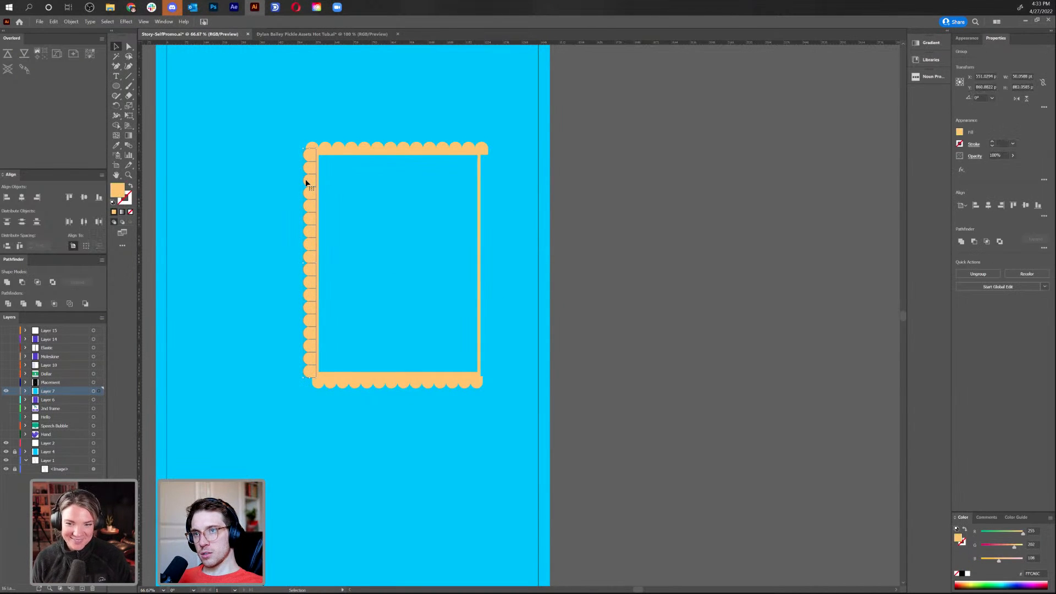
left_click_drag(306, 183, 562, 197)
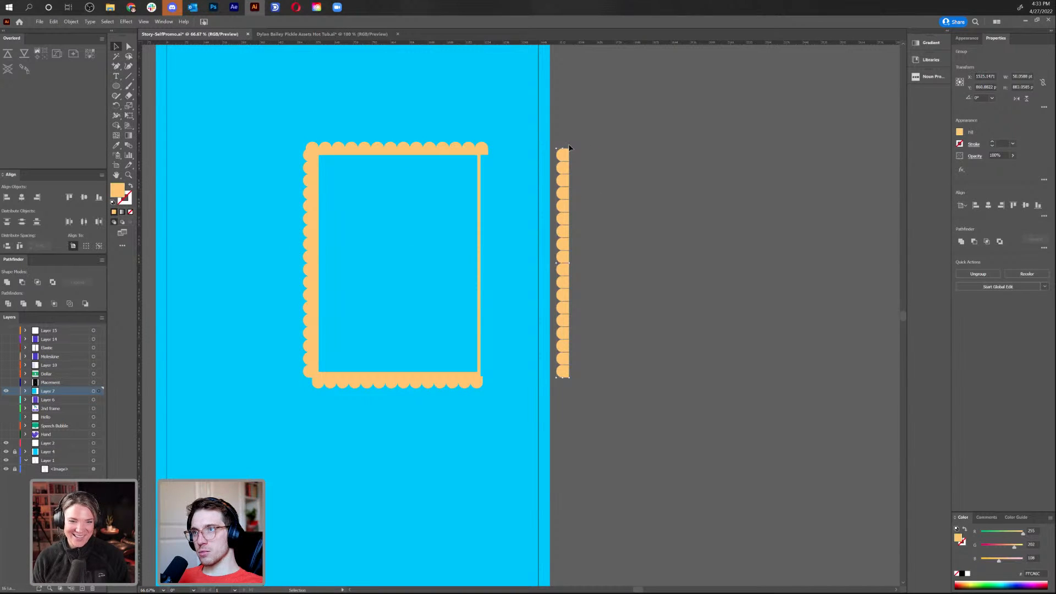
right_click(565, 163)
mouse_move(614, 246)
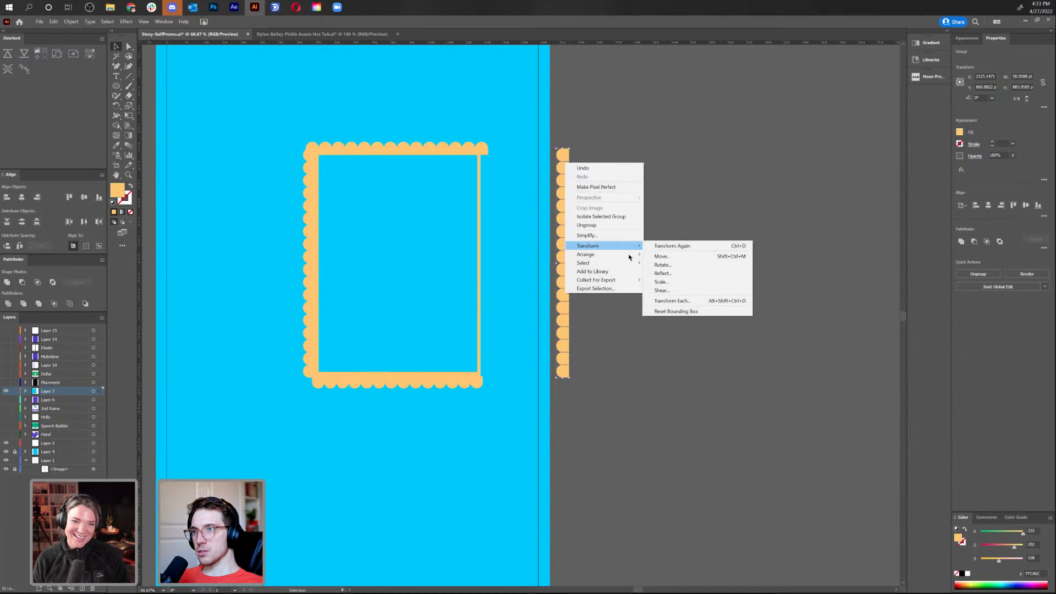
left_click(703, 273)
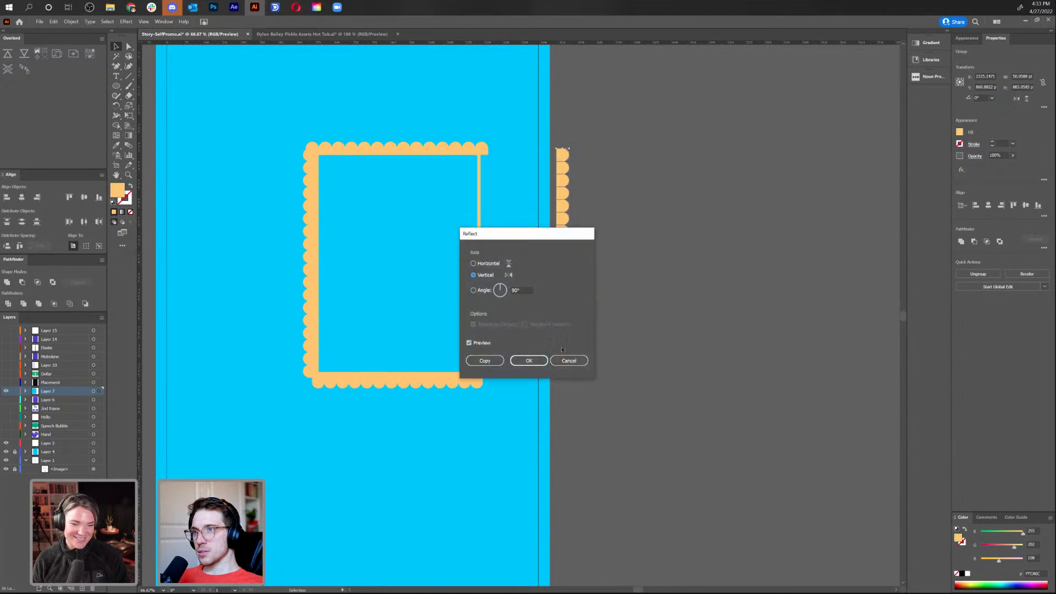
left_click(531, 360)
left_click_drag(562, 229, 485, 238)
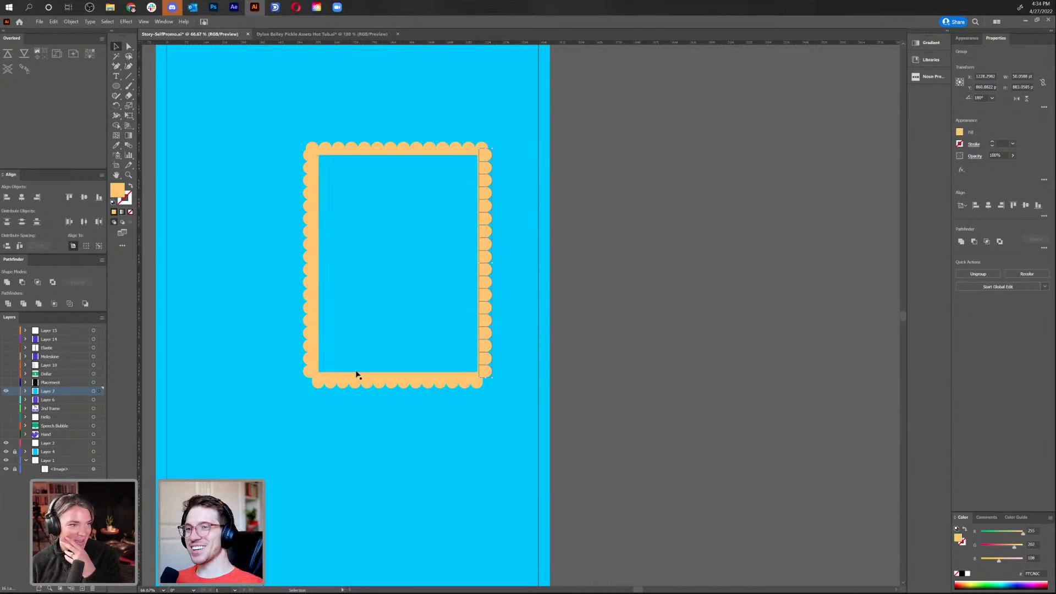
Delete the masked scallop strip along the frame's bottom edge
left_click_drag(347, 385, 344, 417)
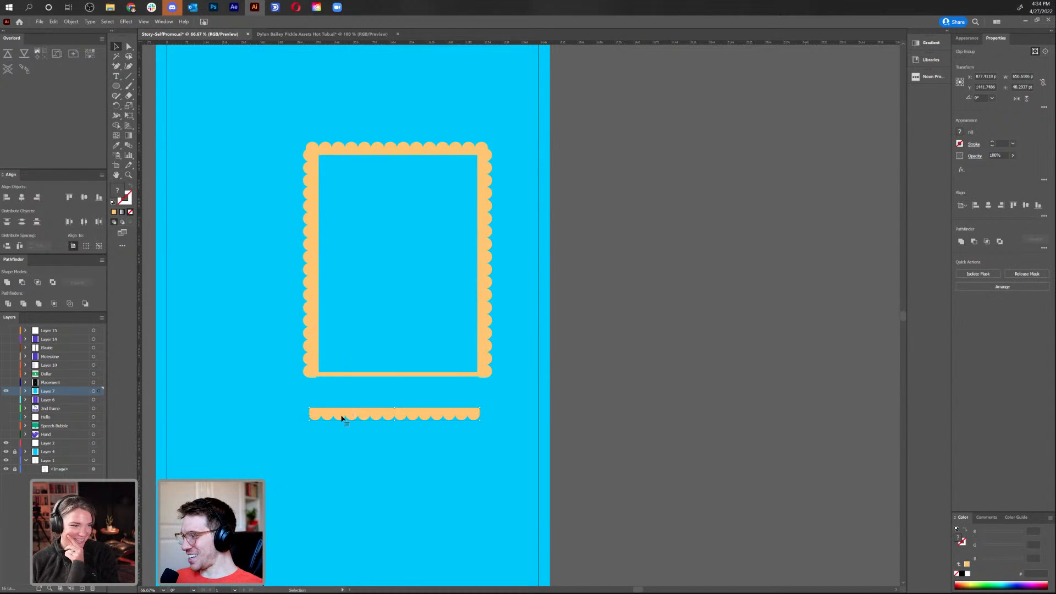
key("ctrl+z")
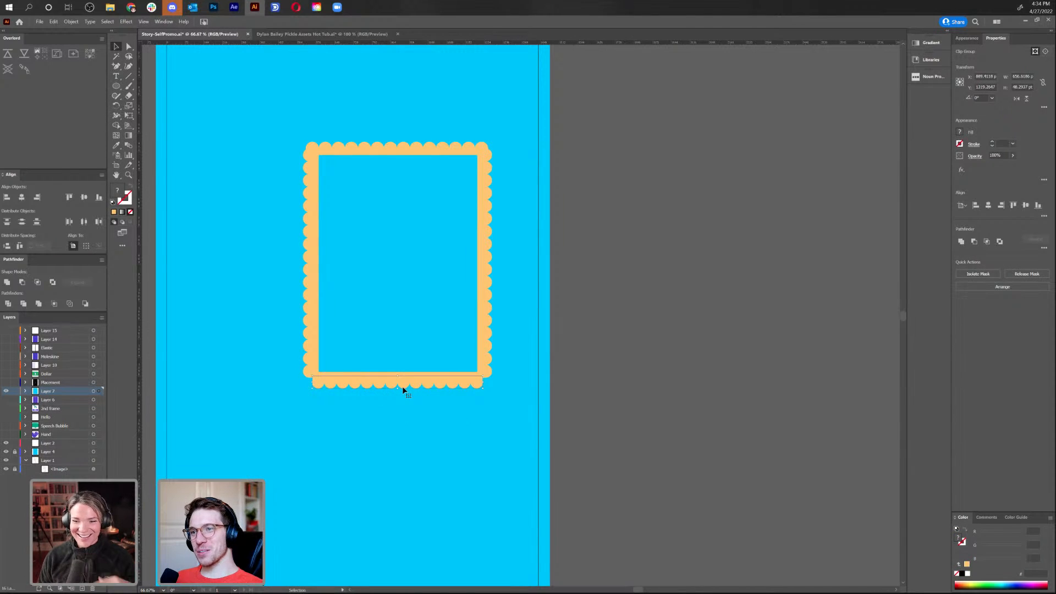
key("Delete")
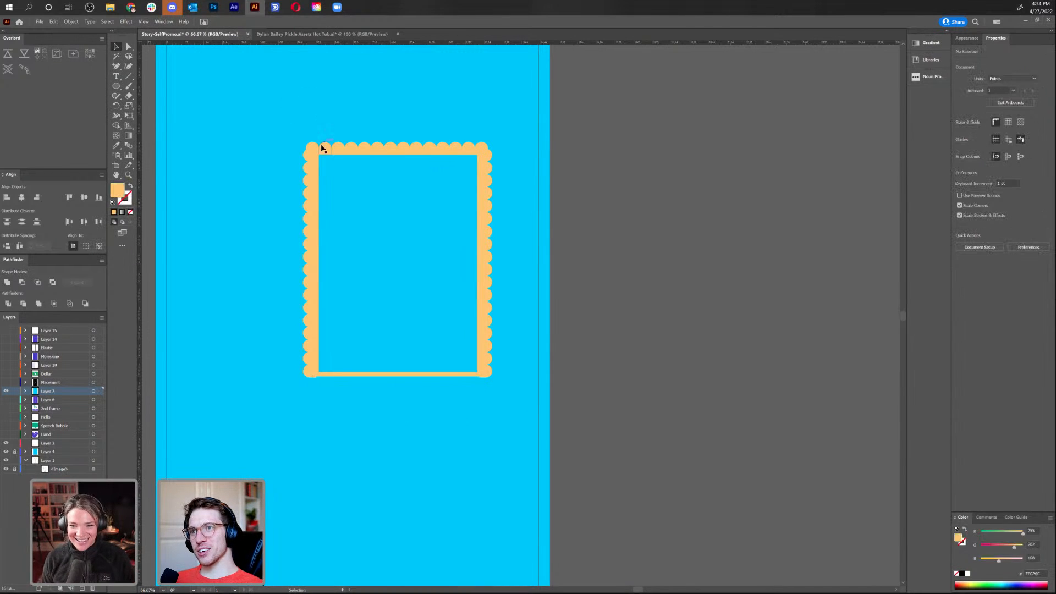
Copy the frame's top scallop strip, reflect it across the horizontal axis, and fit the copy along the frame's bottom edge
left_click(314, 148)
left_click_drag(325, 147, 363, 419)
left_click_drag(494, 408, 236, 430)
left_click_drag(397, 418, 398, 381)
mouse_move(355, 275)
left_mouse_down()
mouse_move(490, 266)
mouse_move(355, 273)
left_mouse_up()
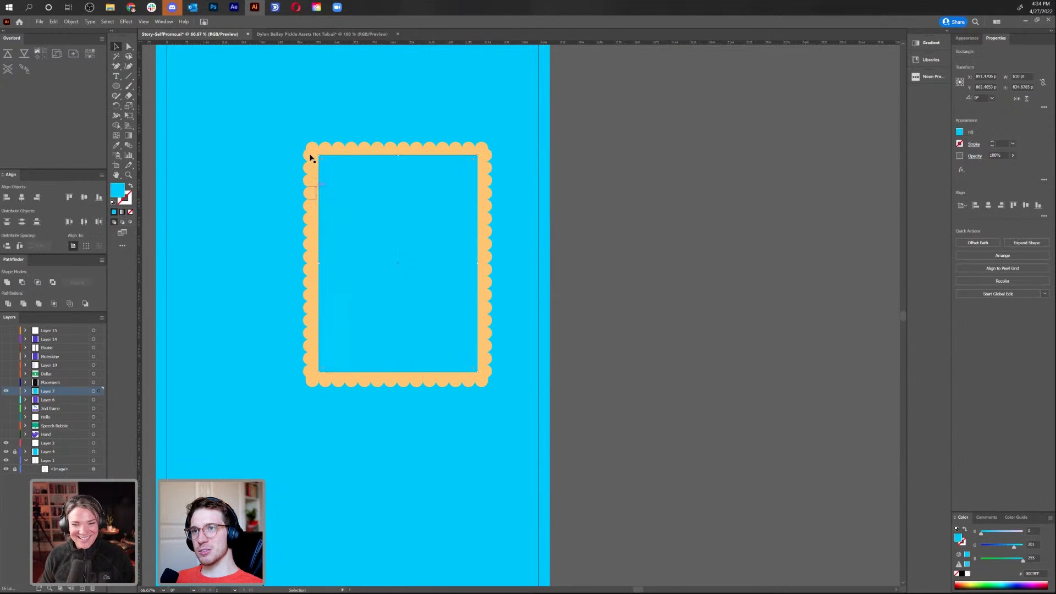
Select all the orange pieces of the frame and unite them into a single shape
left_click(309, 231)
left_click(266, 109)
key("ctrl+a")
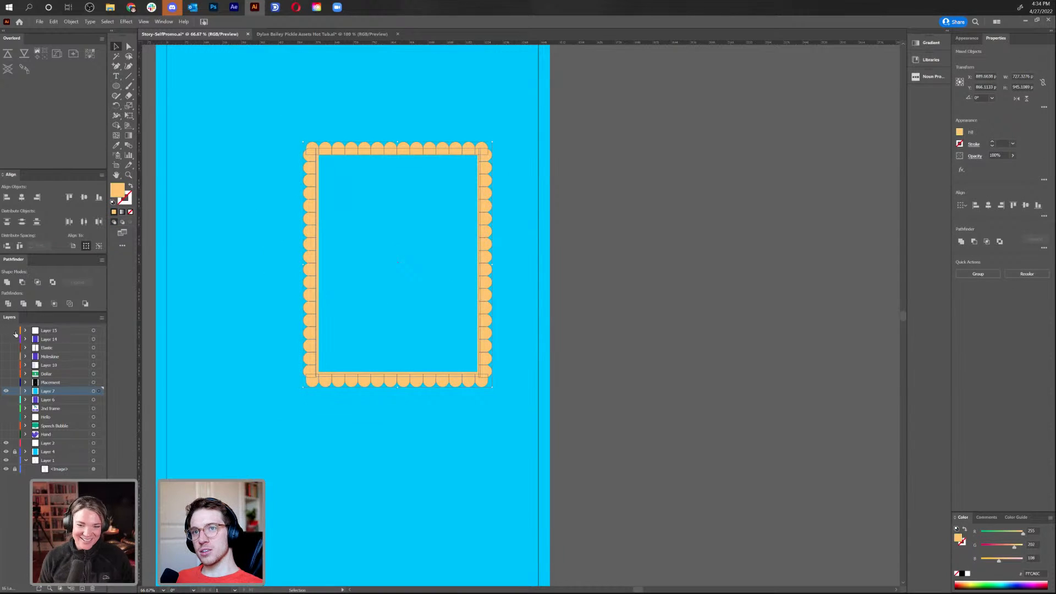
left_click(961, 242)
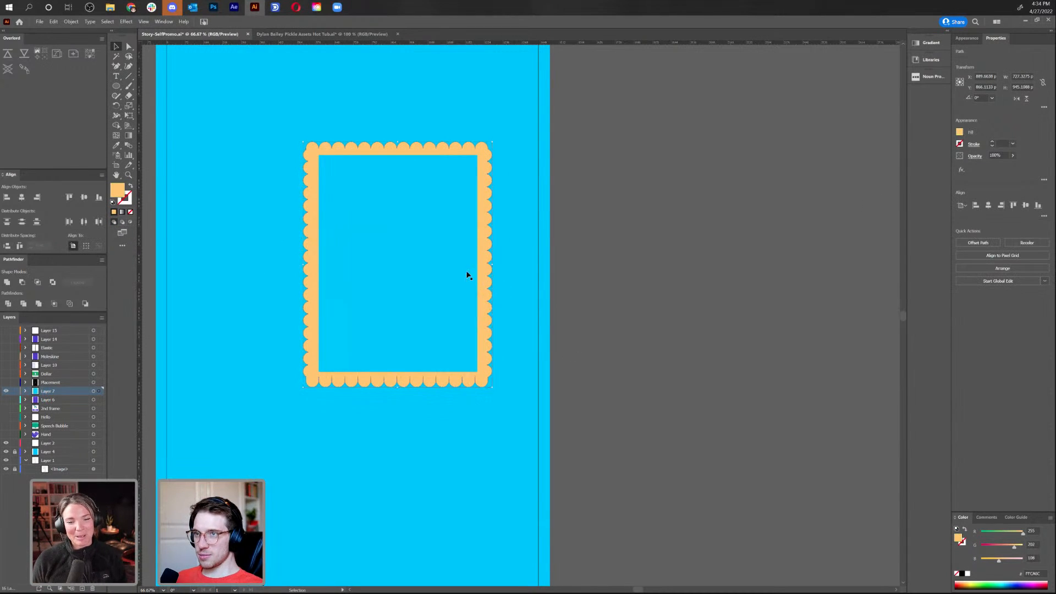
Combine the blue inner rectangle with the united scalloped frame into a compound path that cuts out the frame's centre
left_click(473, 242)
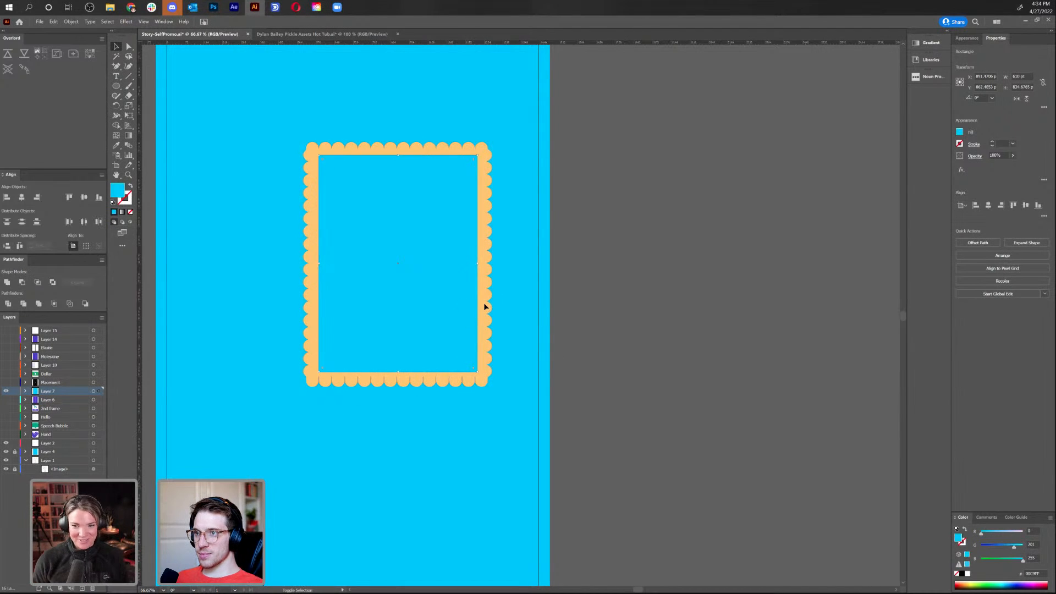
left_click(484, 306, "shift")
key("ctrl+8")
left_click(619, 416)
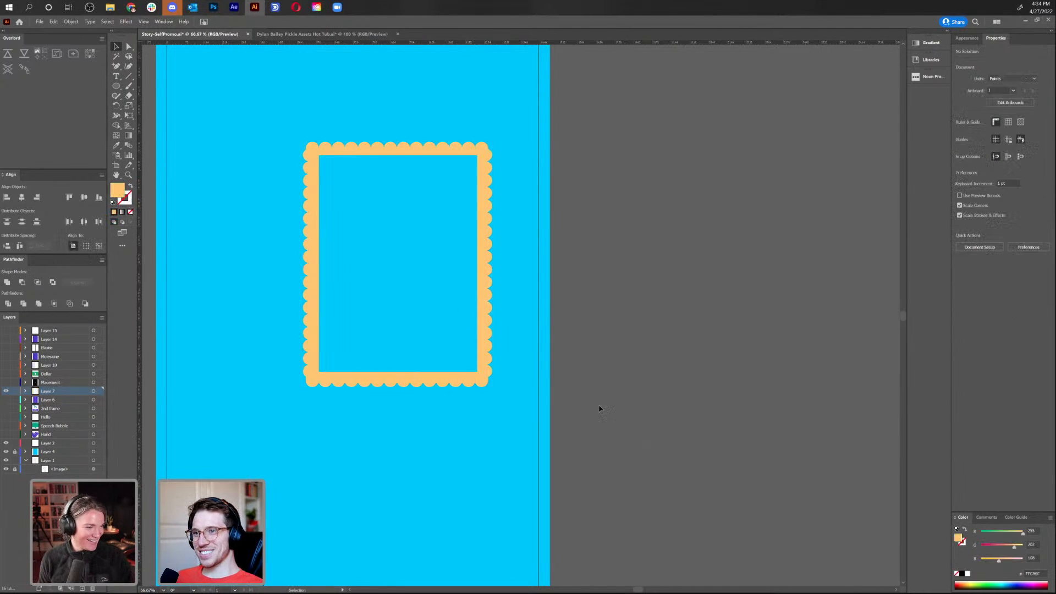
Check Layer 7's contents by toggling its visibility, and rename the layer as frame
left_click_drag(618, 416, 749, 434)
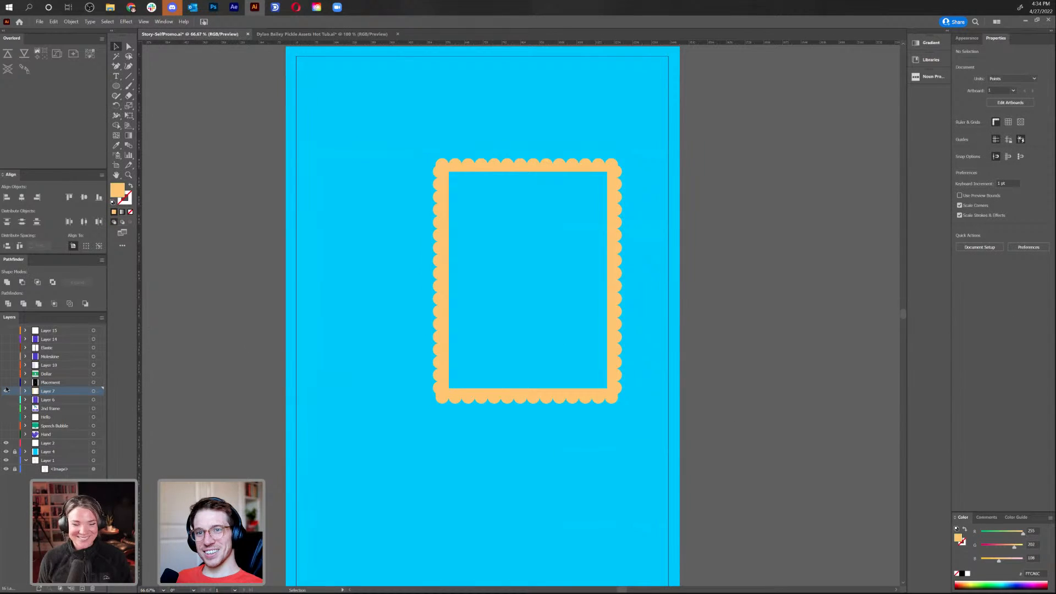
left_click(8, 393)
left_click(6, 391)
double_click(49, 391)
type("frame")
key("Return")
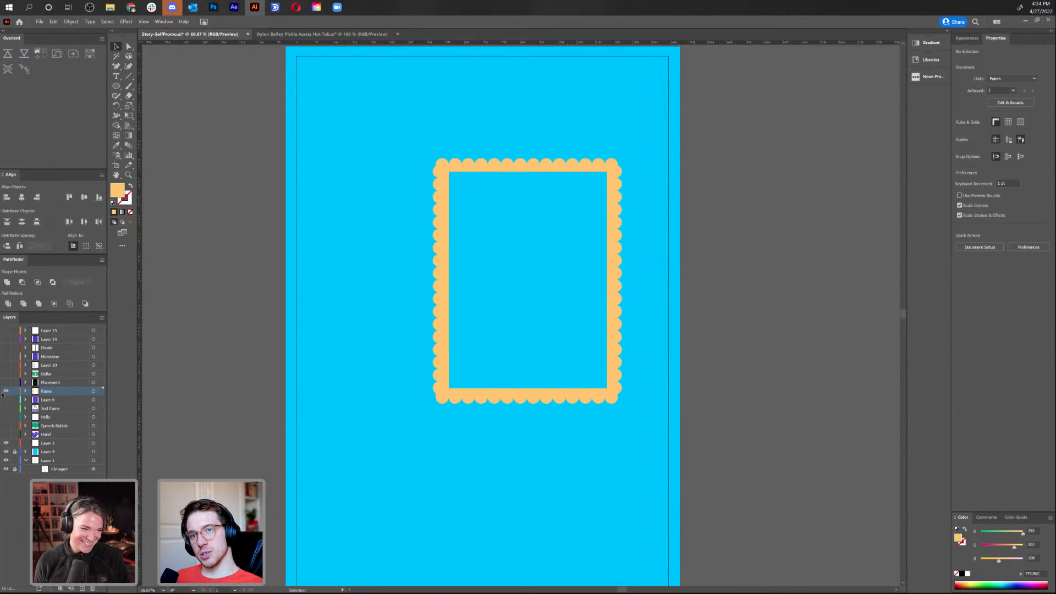
Turn all the hidden layers visible again and save the document
left_click_drag(6, 399, 6, 435)
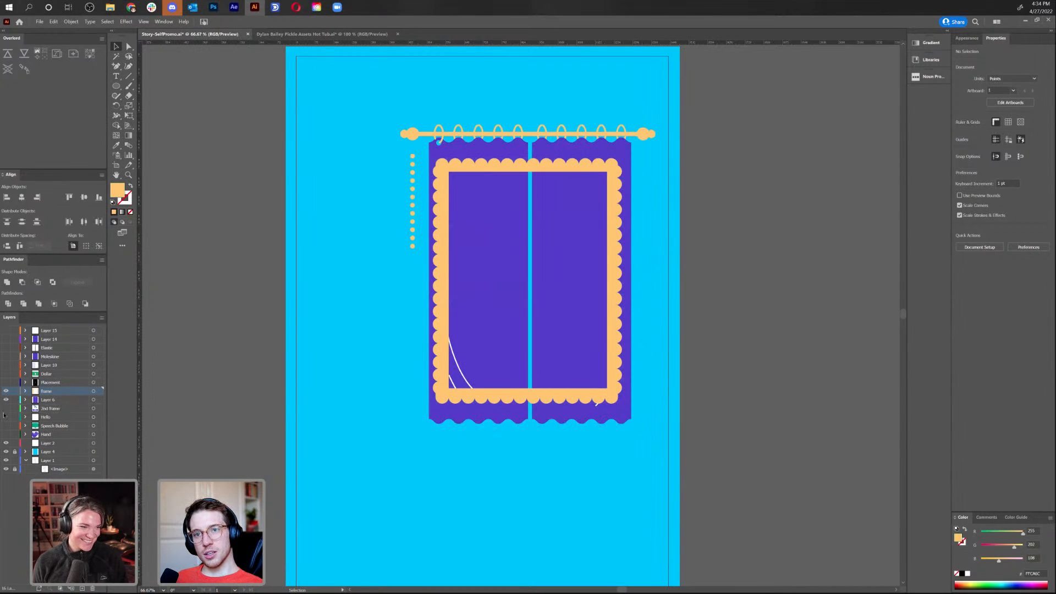
left_click_drag(6, 382, 6, 330)
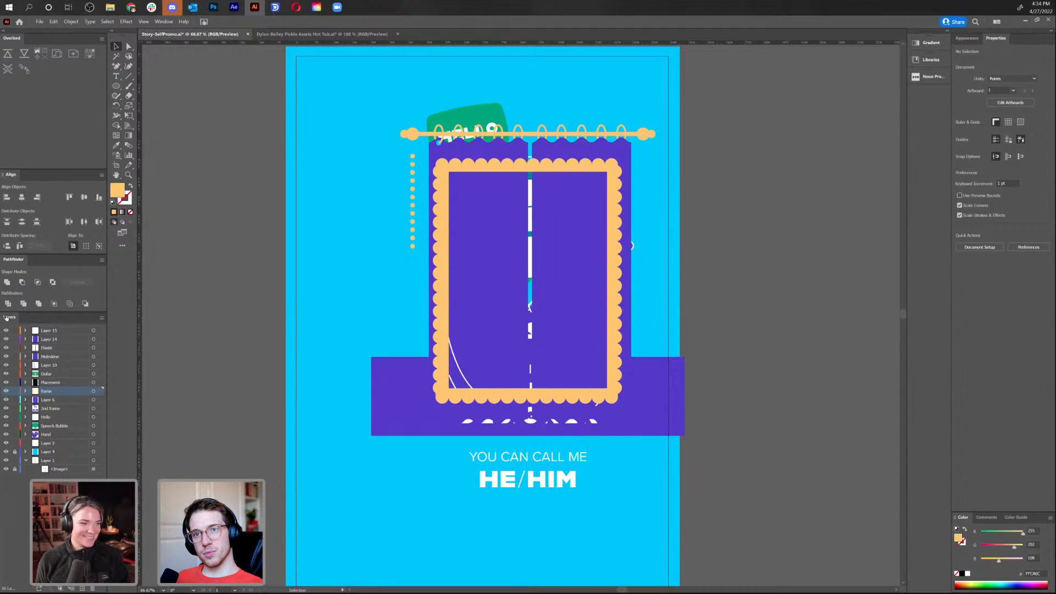
left_click_drag(709, 256, 579, 163)
left_click_drag(559, 113, 711, 286)
key("ctrl+s")
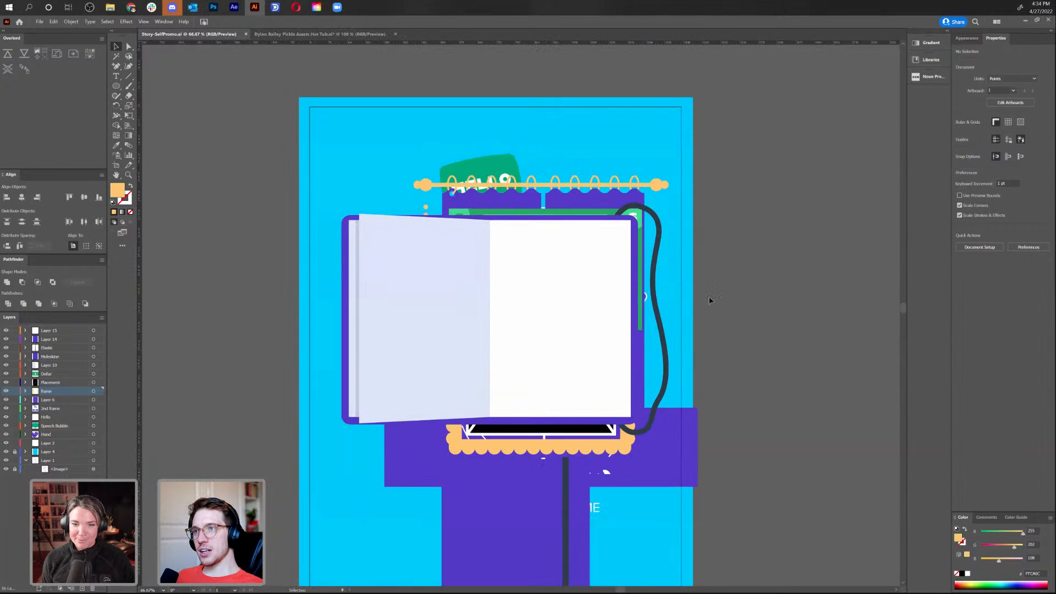
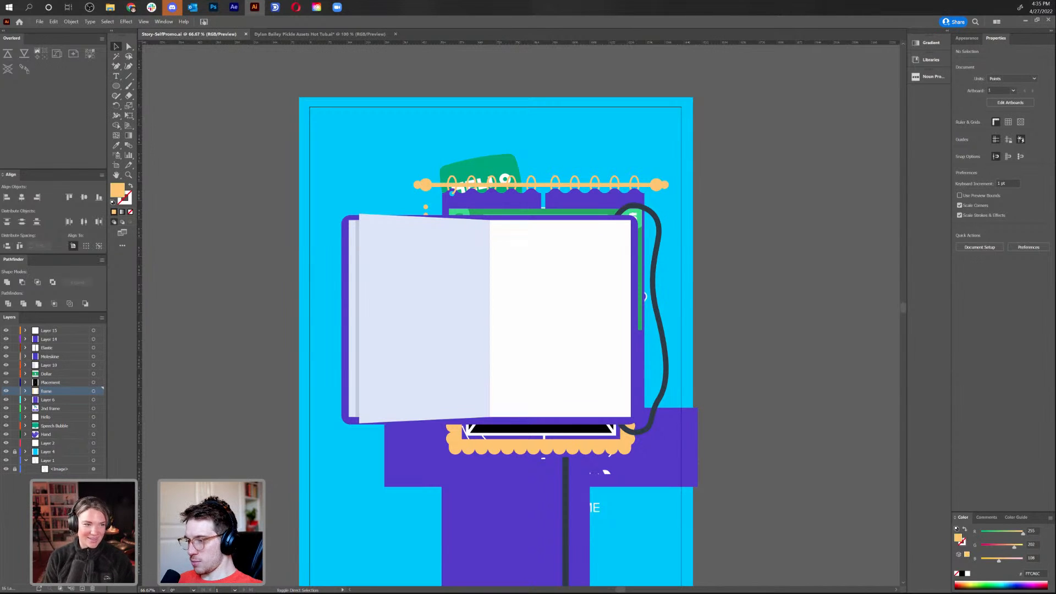
Switch to After Effects and maximize its window
left_click(563, 423)
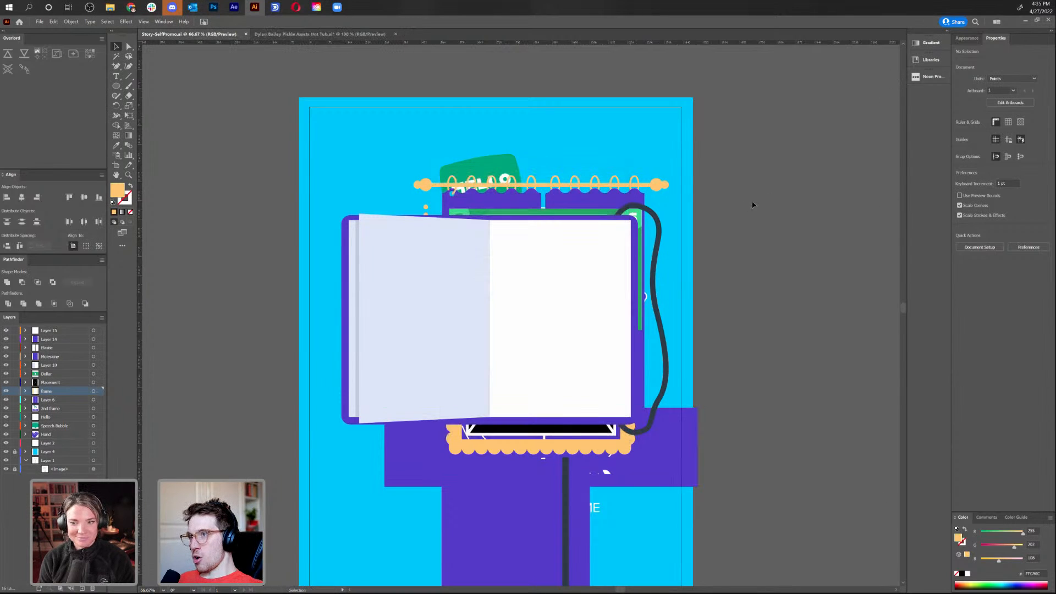
left_click_drag(786, 179, 726, 141)
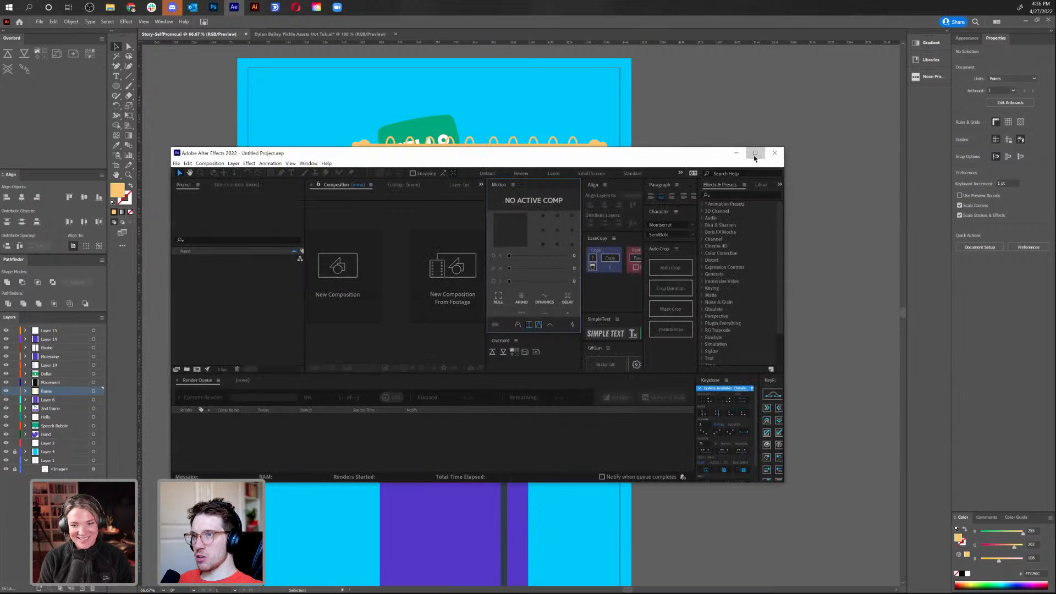
left_click(748, 156)
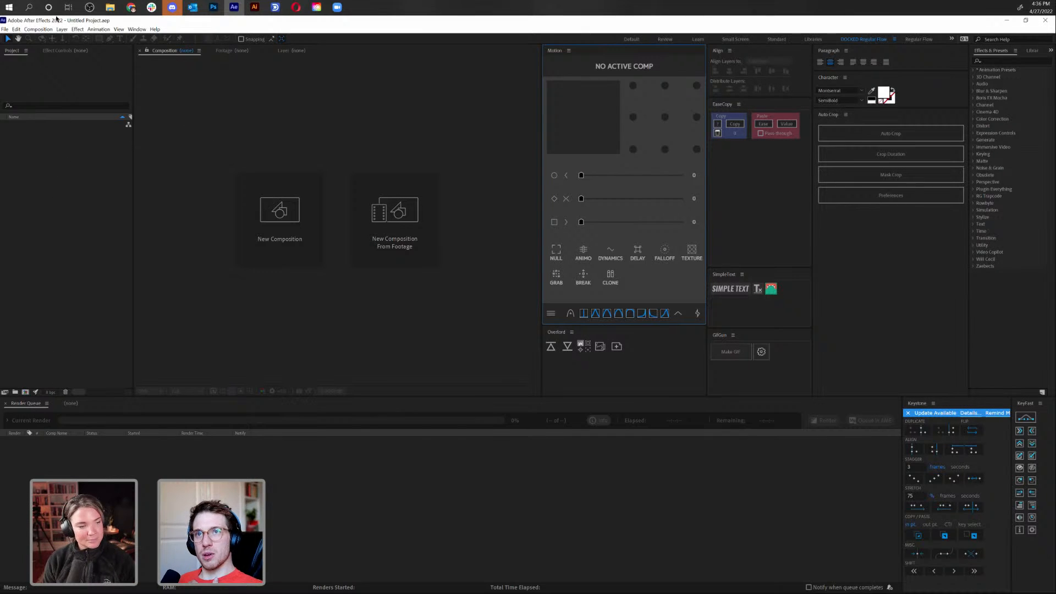
Look over the Effect Controls and Project areas of the workspace, ending on Project
left_click(63, 50)
left_click(12, 51)
left_click(50, 51)
left_click(12, 51)
left_click(55, 50)
left_click(13, 51)
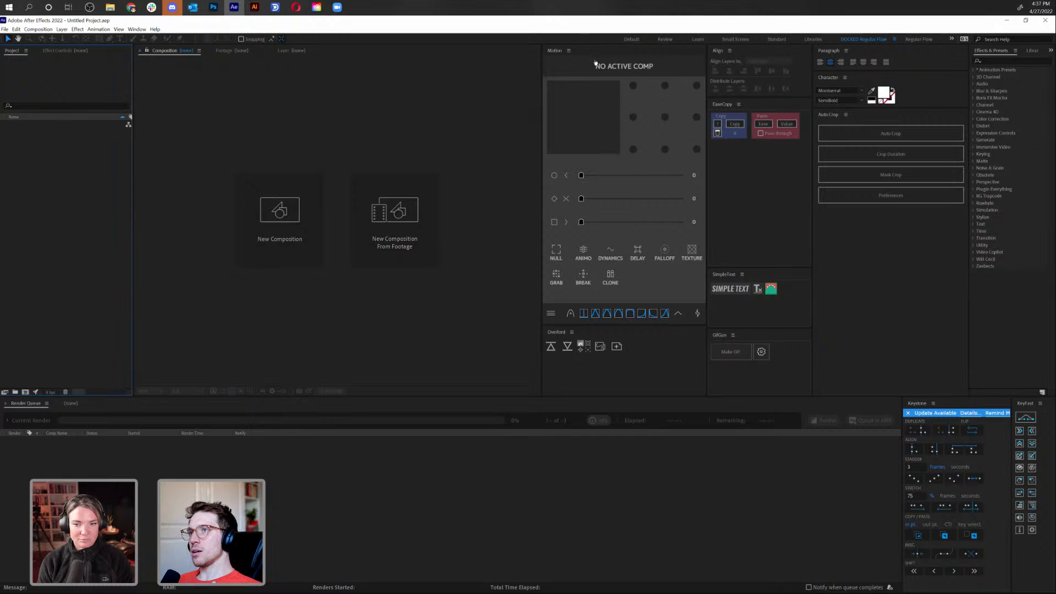
Examine the Motion plug-in's easing presets and its full set of tools
left_click(680, 318)
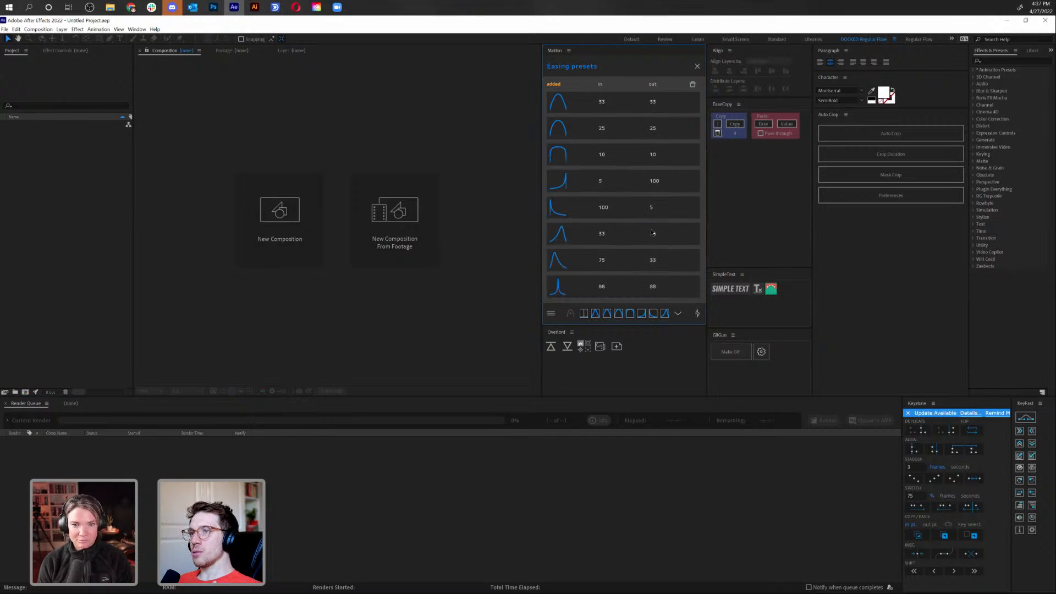
scroll(627, 258, "up", 2)
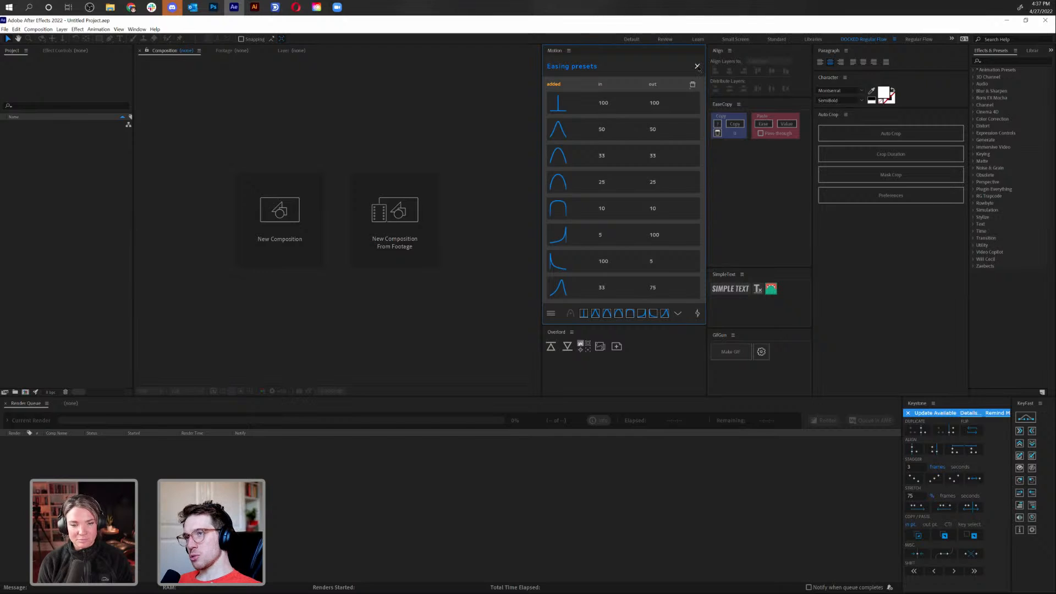
left_click(696, 67)
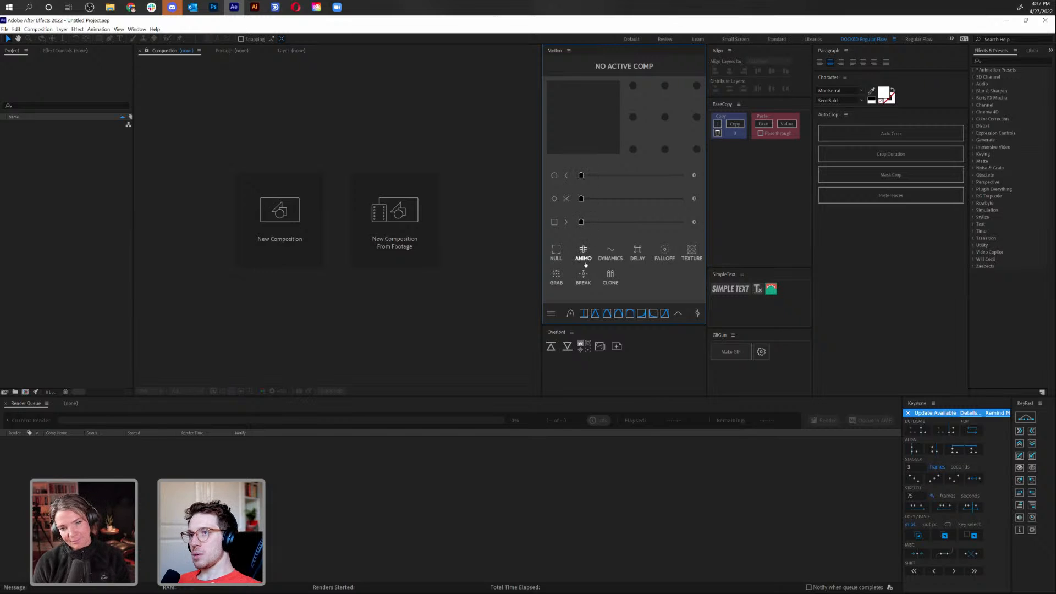
left_click(678, 312)
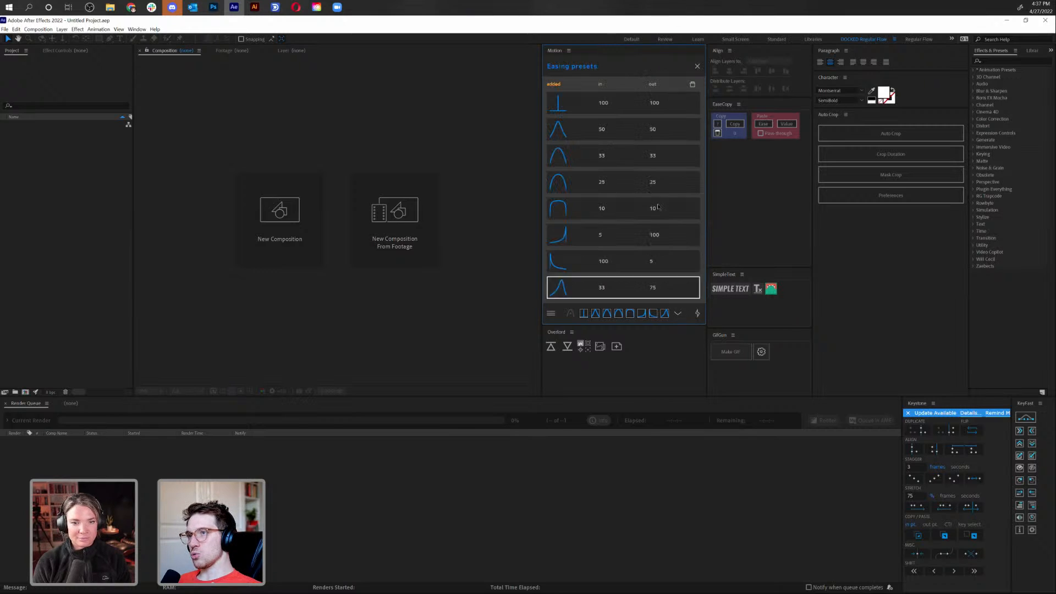
left_click(697, 66)
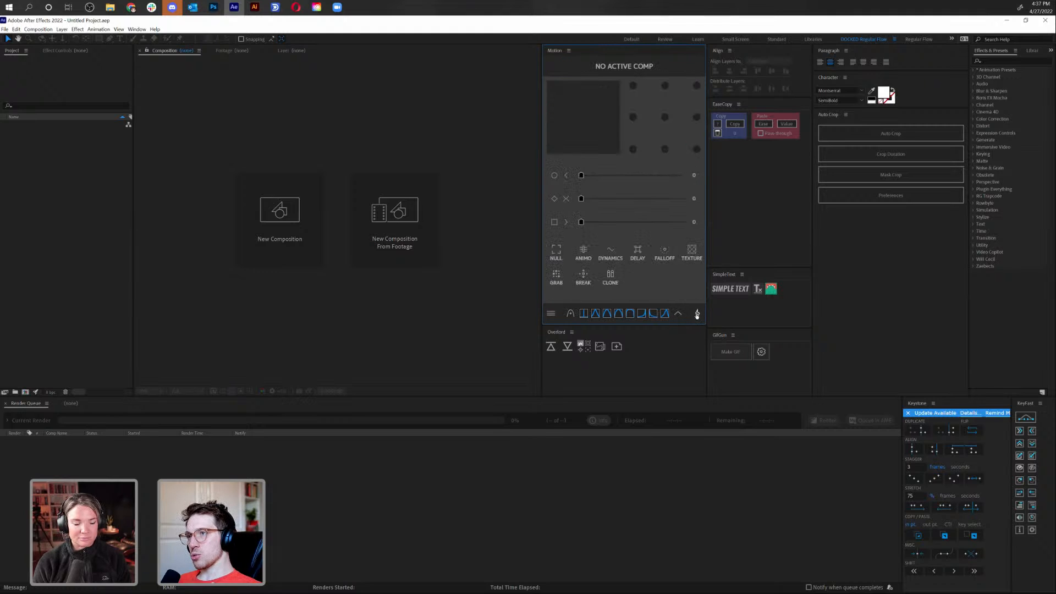
left_click(696, 314)
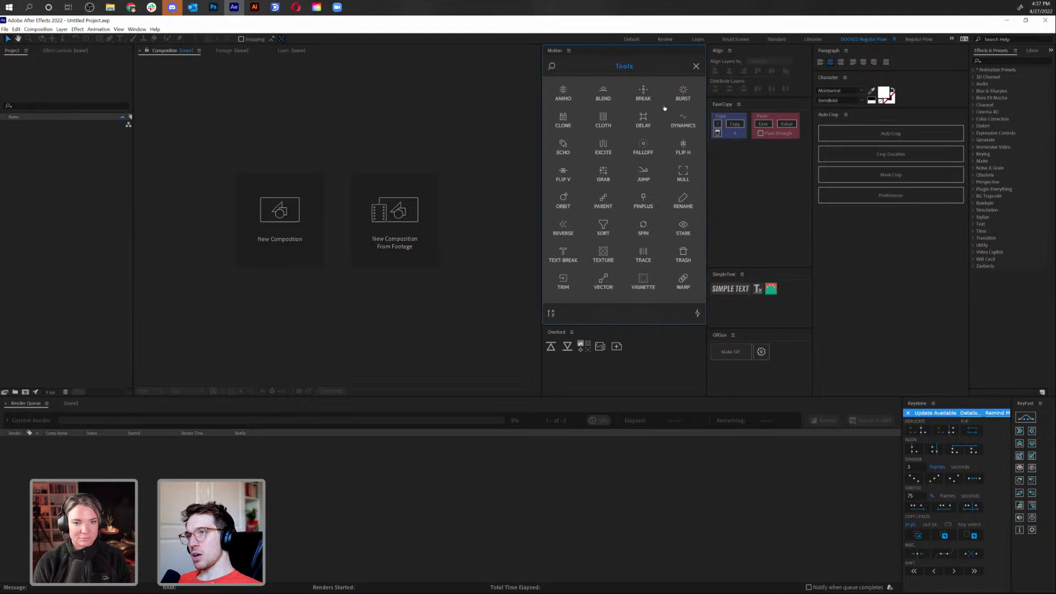
left_click(696, 66)
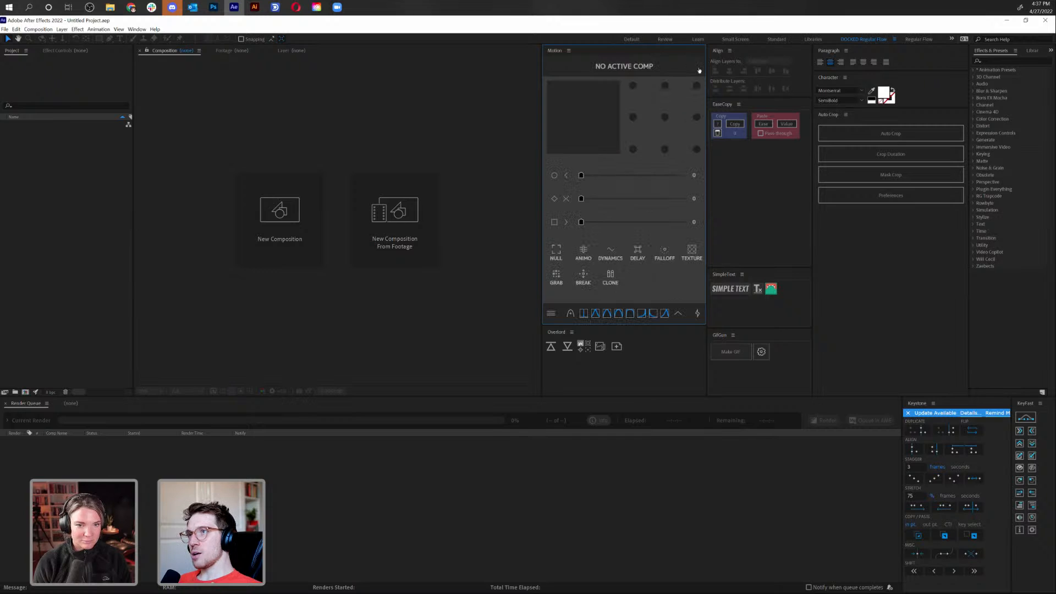
Enlarge the space for the alignment and character options, and look at the GifGun settings
mouse_move(761, 100)
left_mouse_down()
mouse_move(753, 144)
mouse_move(749, 112)
left_mouse_up()
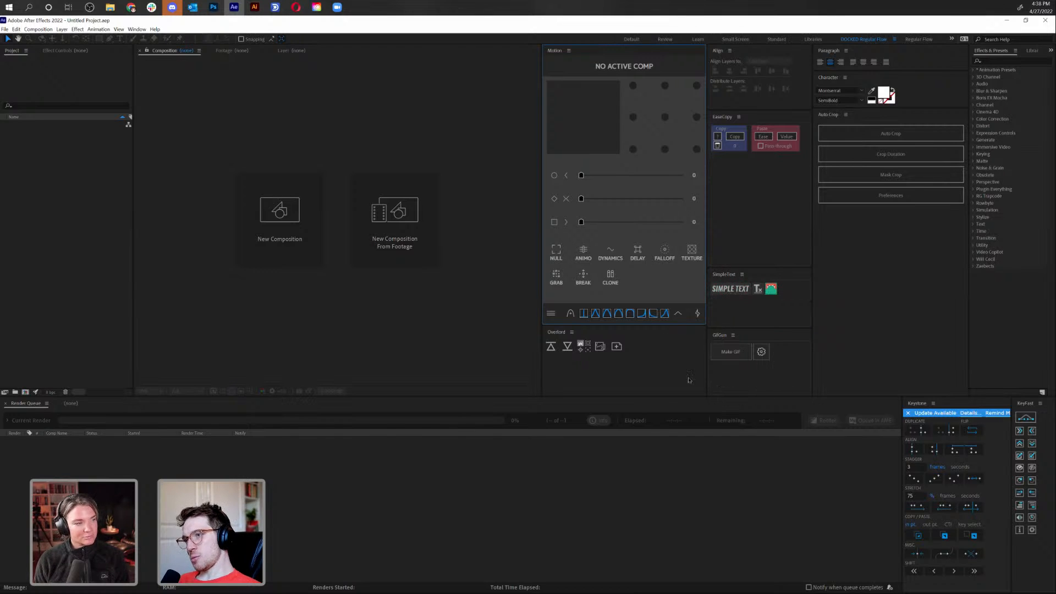
left_click(761, 351)
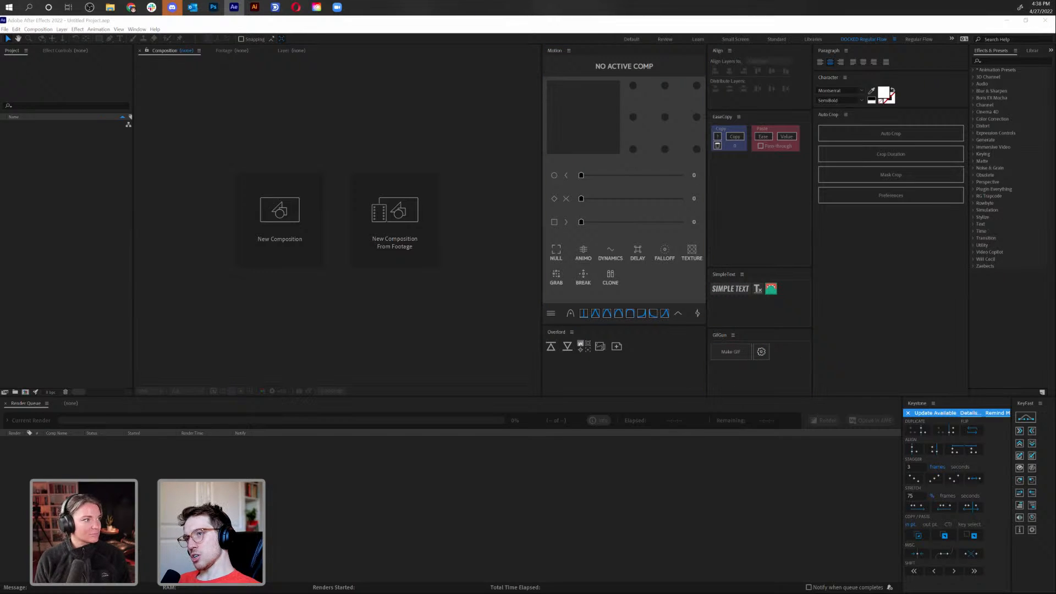
left_click(437, 167)
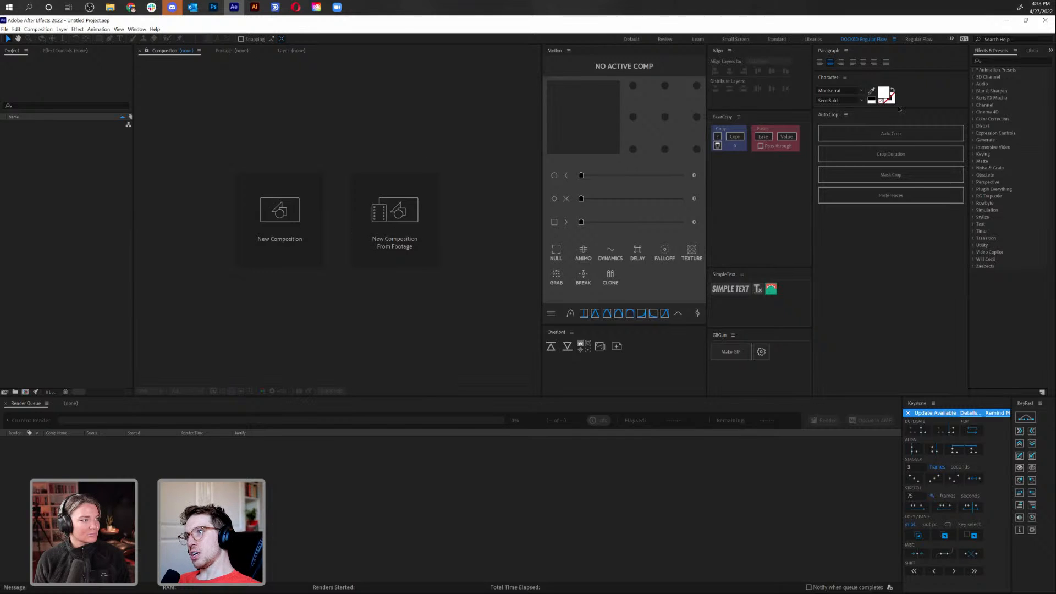
left_click_drag(897, 109, 889, 199)
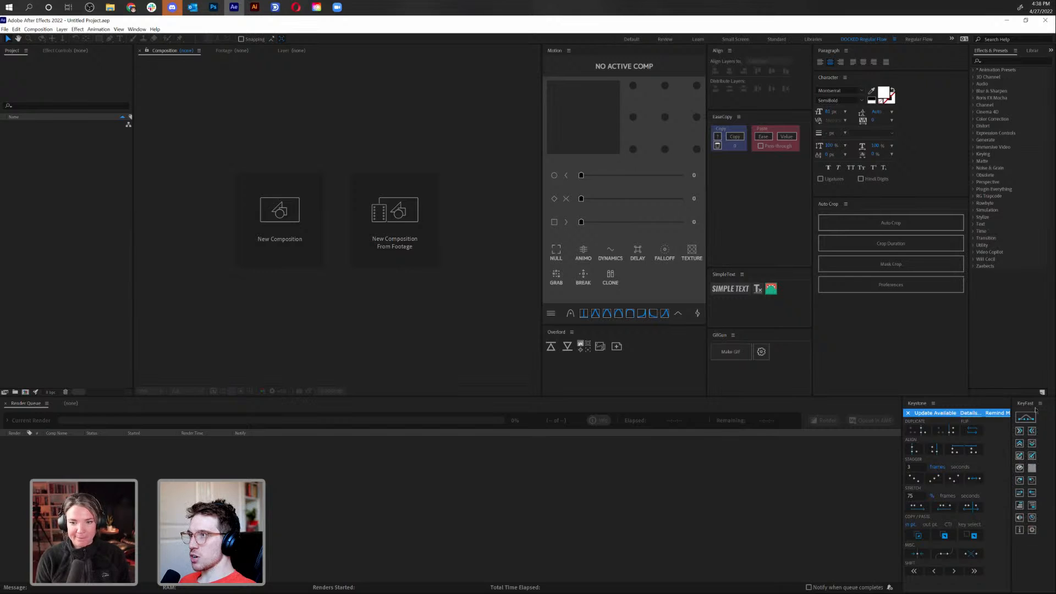
View the swatches and logos in the True Colors library and return to the effects and presets list
left_click(1033, 51)
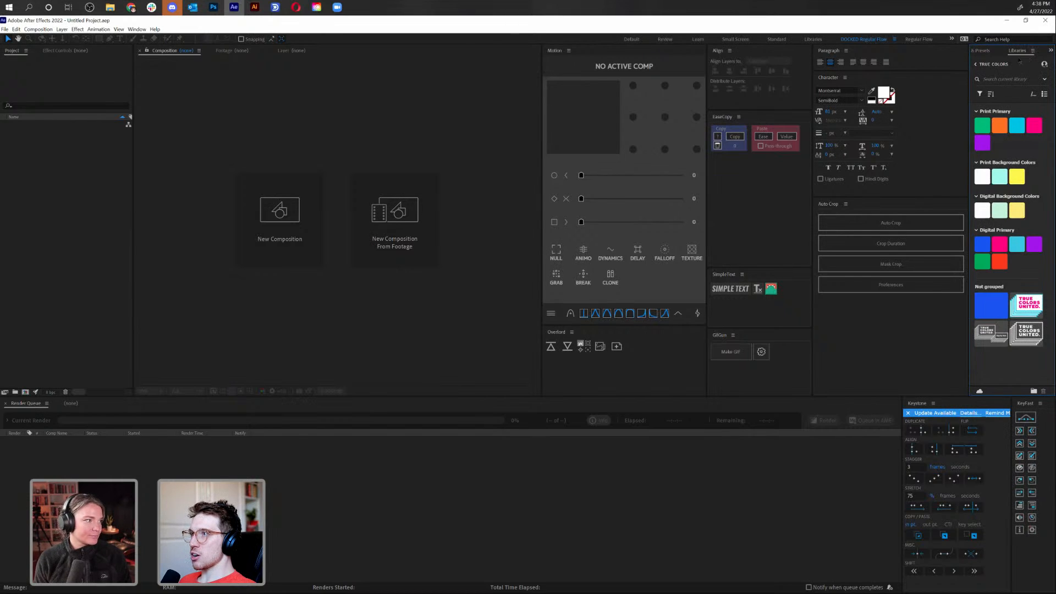
left_click(984, 51)
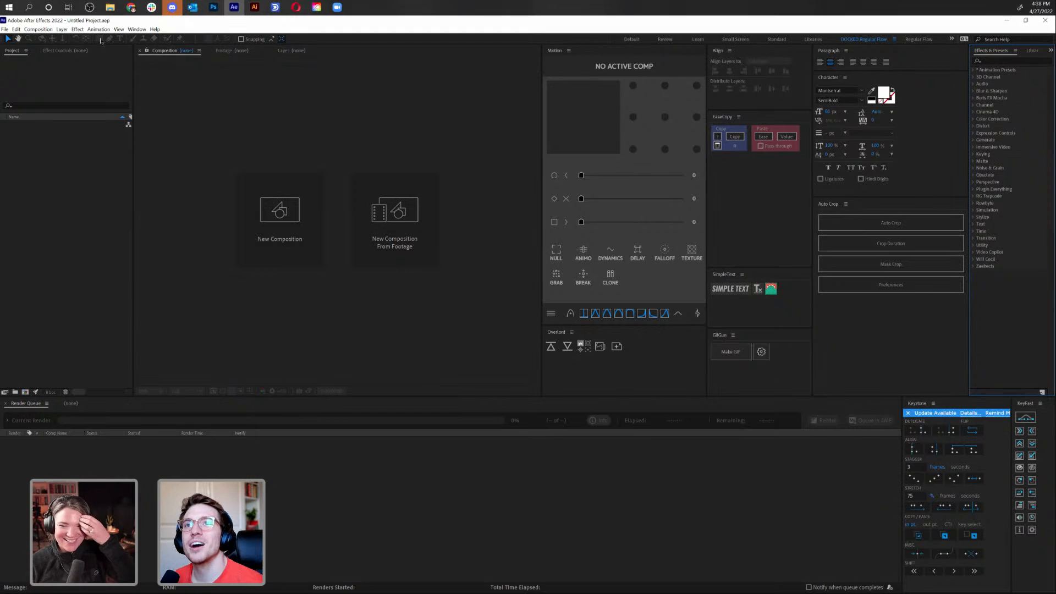
Create a new 1080 x 1920 composition at 15 fps
left_click(31, 28)
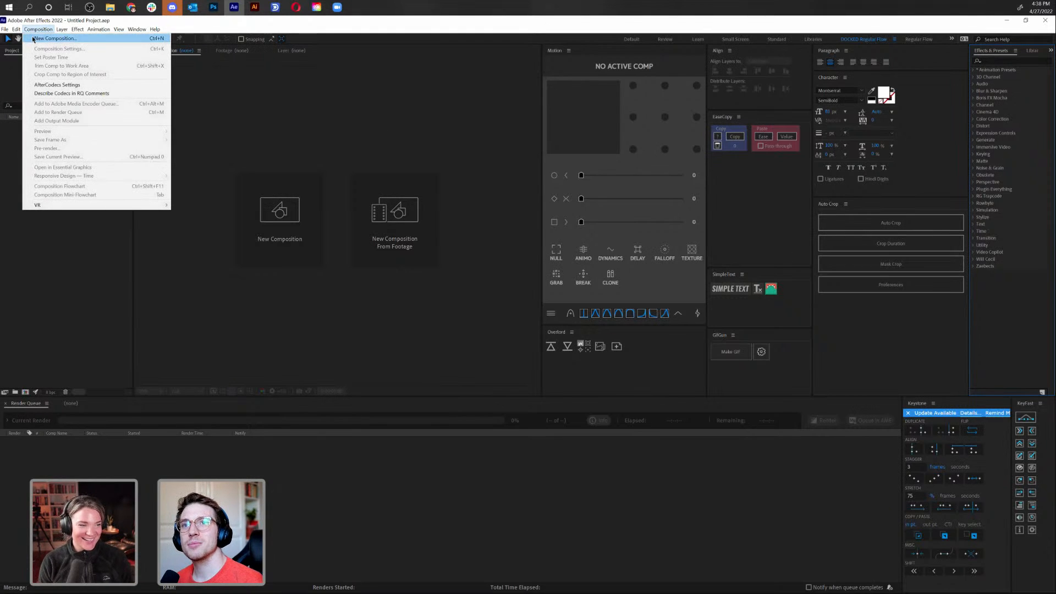
left_click(33, 39)
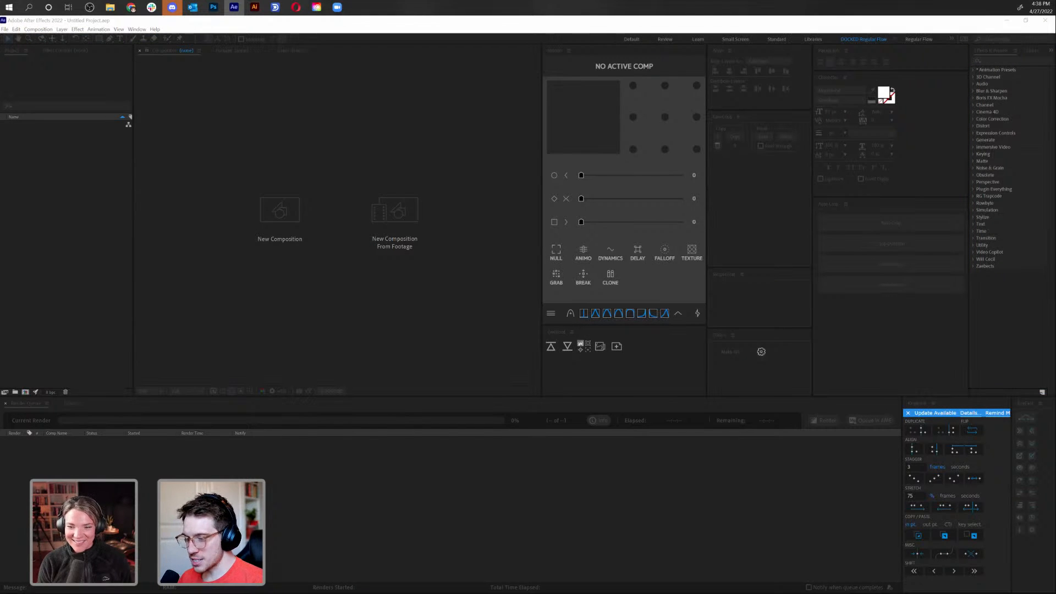
key("Return")
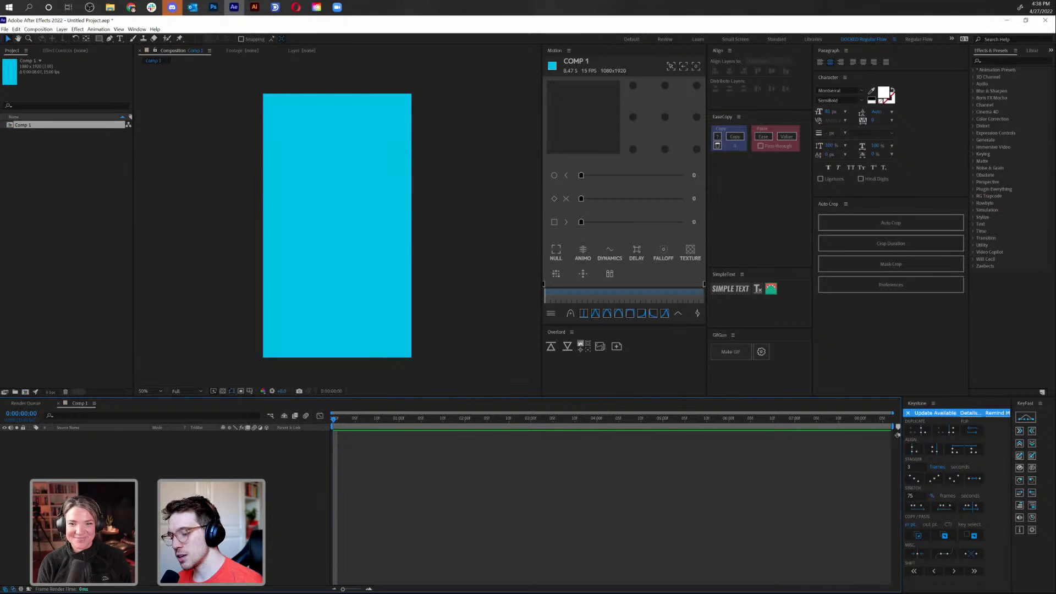
Import Story-SelfPromo.ai as a composition with footage dimensions set to Layer Size, and open the imported composition
key("alt+Tab")
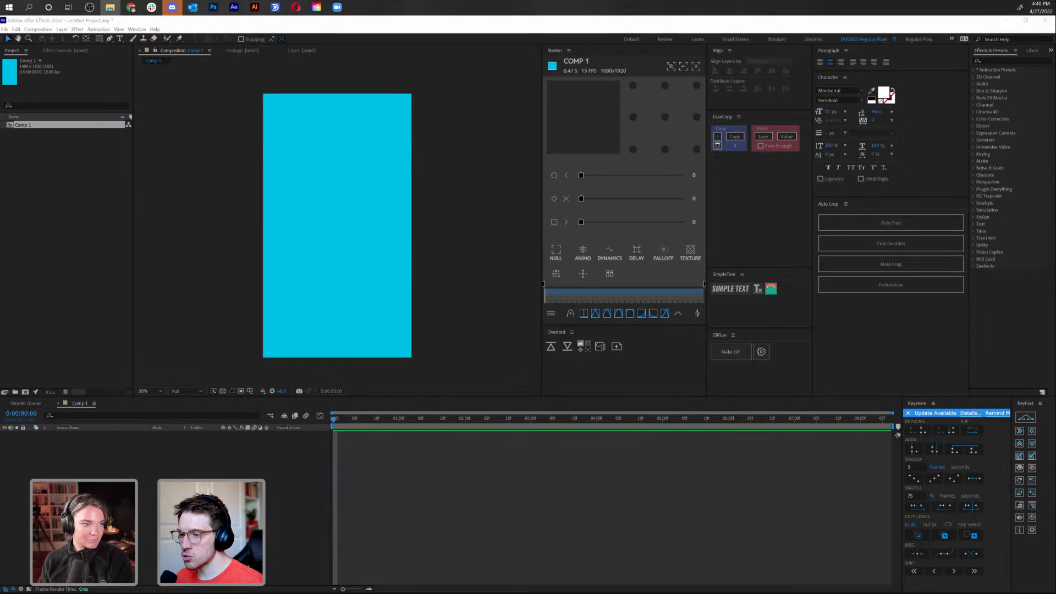
left_click_drag(301, 404, 78, 218)
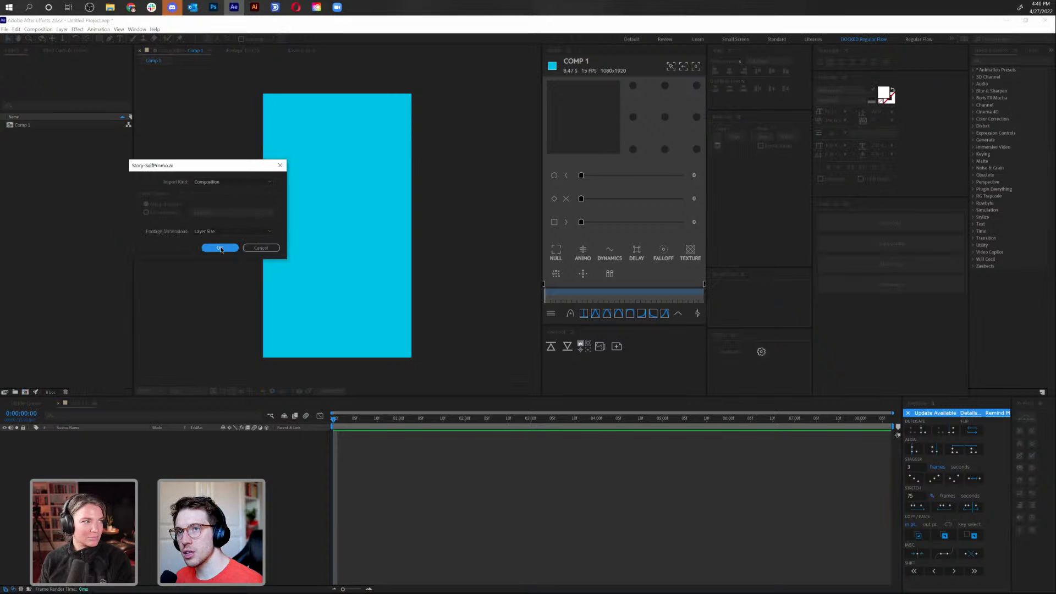
left_click(220, 248)
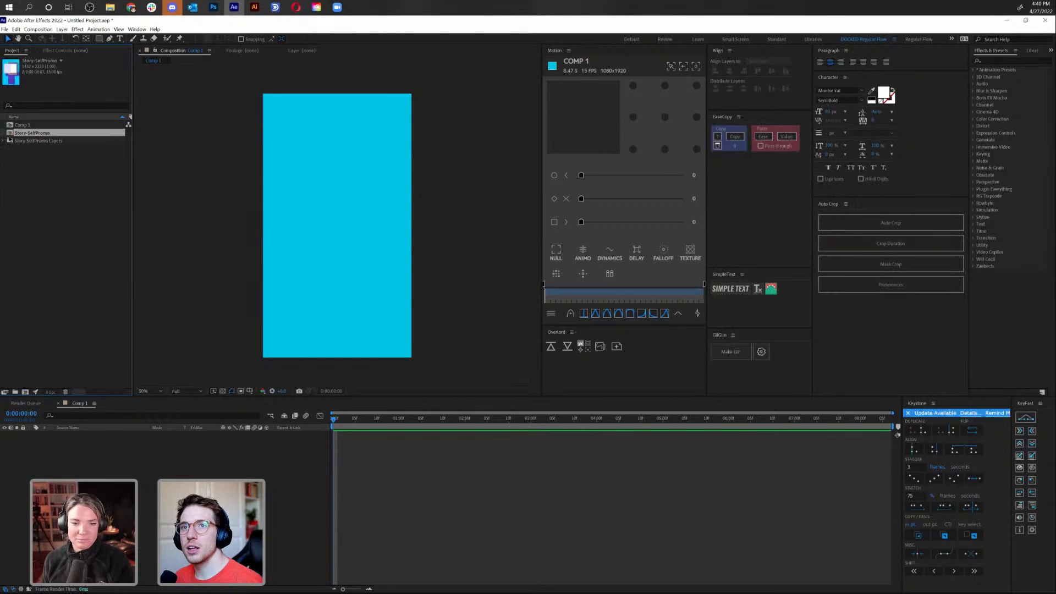
double_click(32, 132)
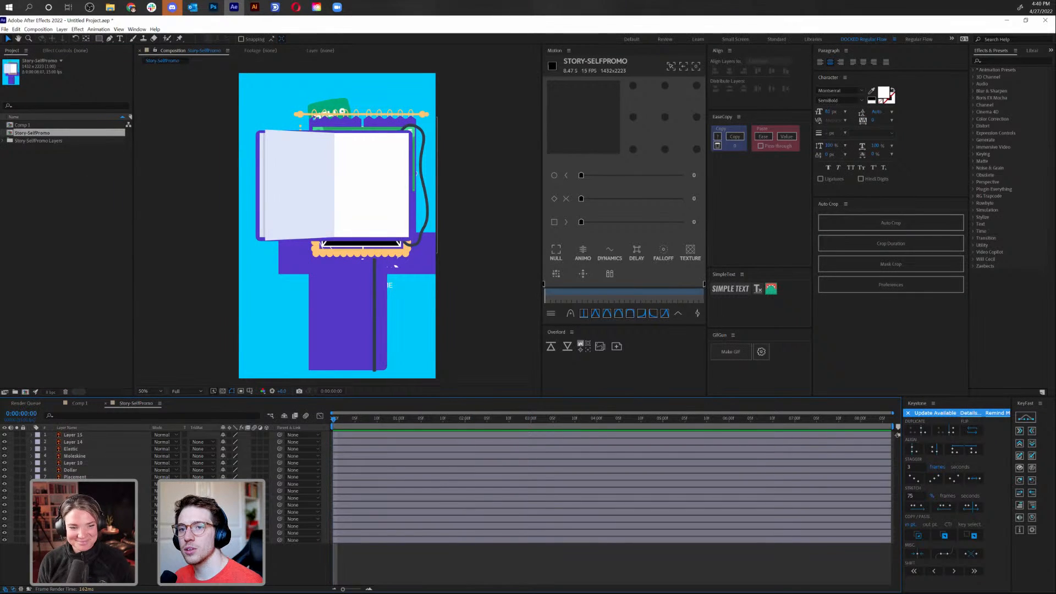
Expand the Story-SelfPromo Layers folder and look through the imported layer files
left_click(4, 141)
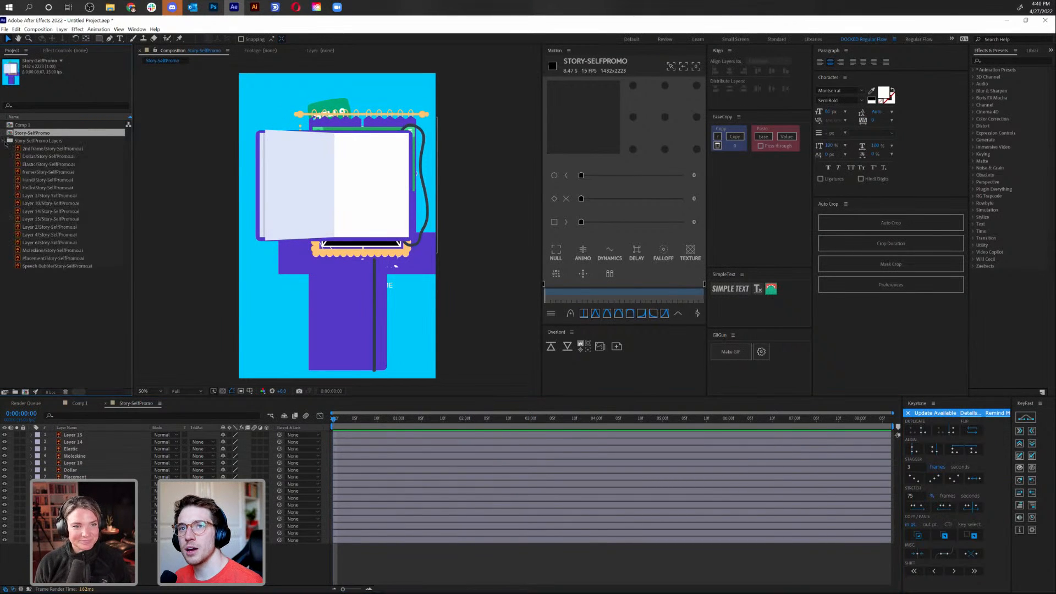
left_click(47, 151)
key("Down")
key("Down")
key("Down")
key("Down")
key("Down")
key("Down")
key("Down")
key("Down")
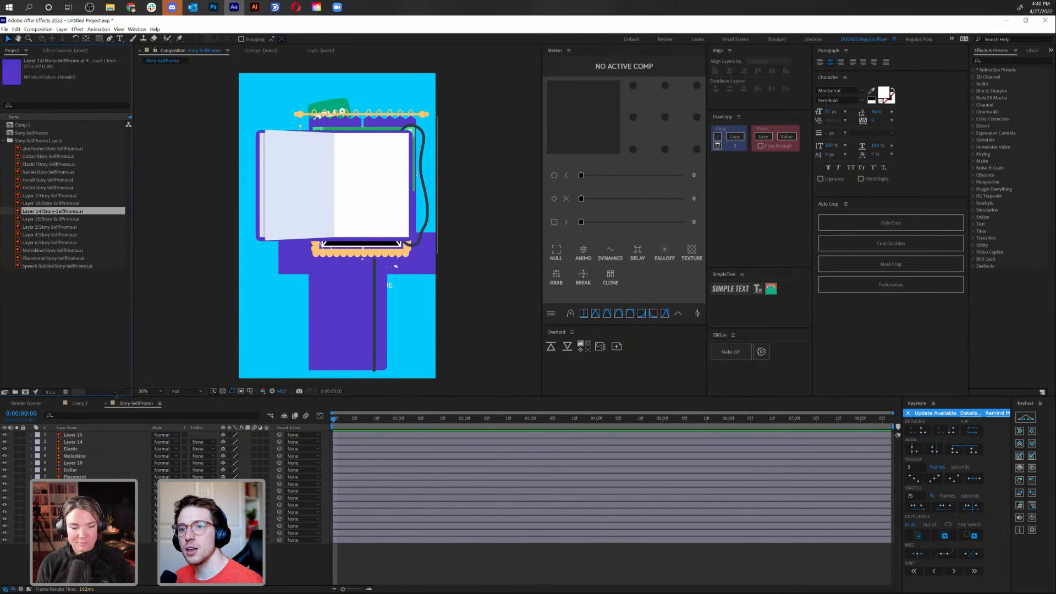
Copy the Hello and Speech Bubble layers from the Story-SelfPromo composition into Comp 1
left_click(77, 512)
left_click(77, 533)
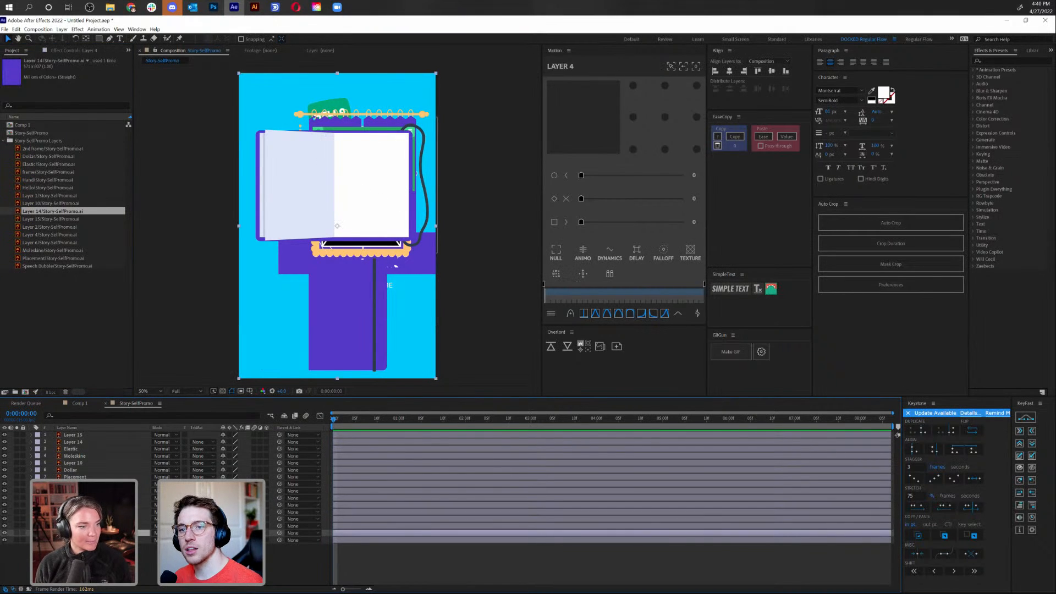
left_click(77, 518)
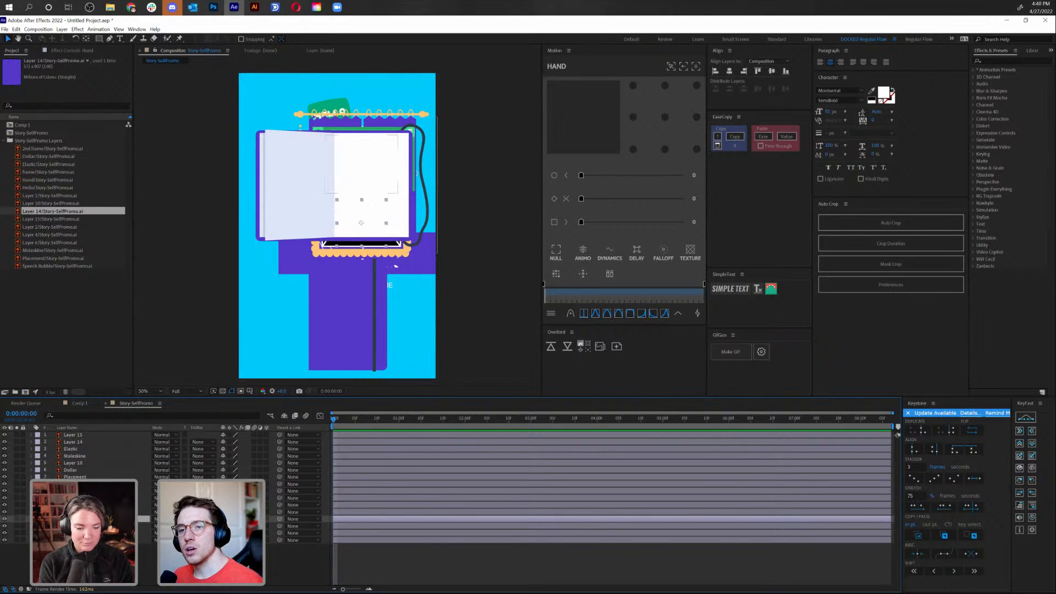
left_click(361, 158)
left_click(361, 158, "shift")
left_click(74, 405)
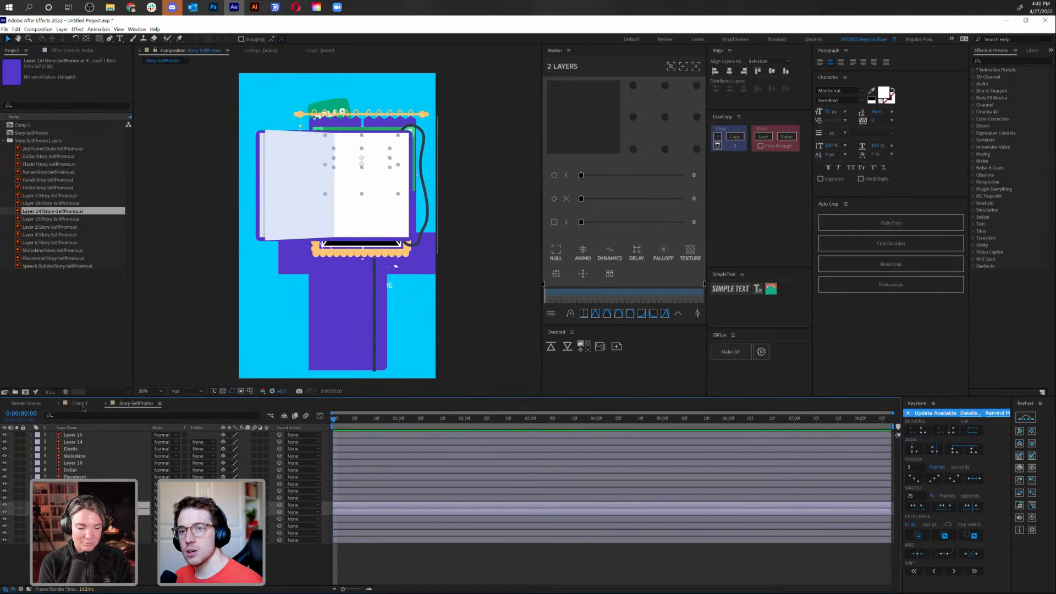
key("ctrl+v")
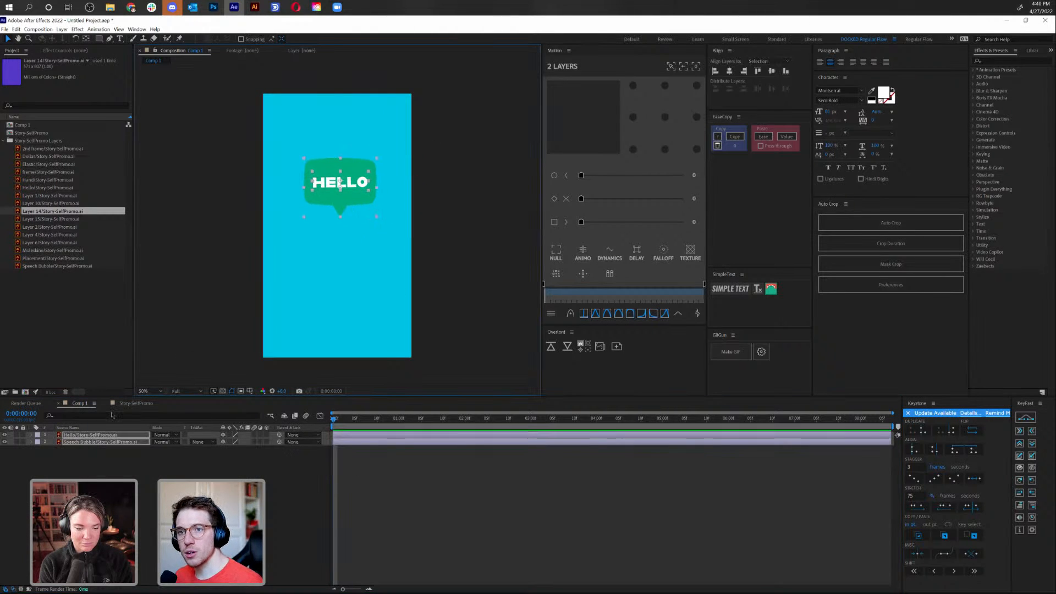
Copy the Hand layer from Story-SelfPromo into Comp 1 and place it centered beneath the speech bubble
left_click(136, 403)
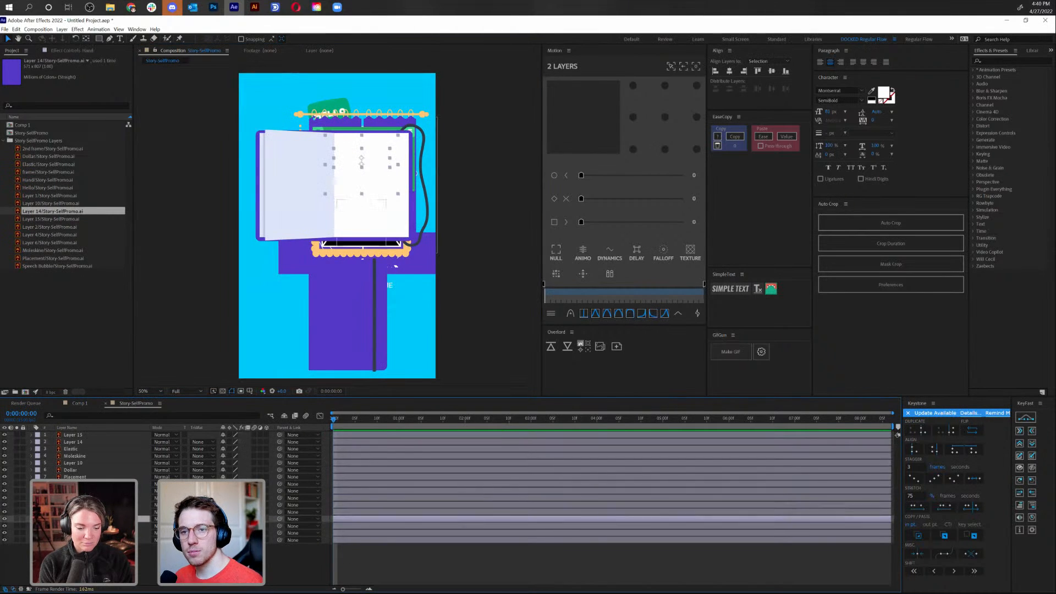
left_click(80, 403)
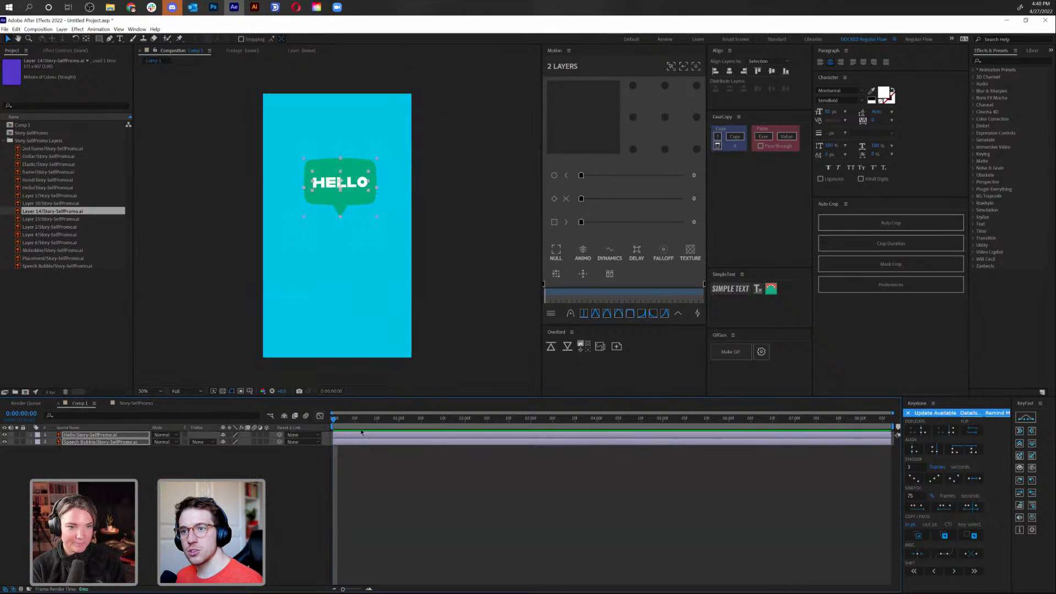
left_click(393, 481)
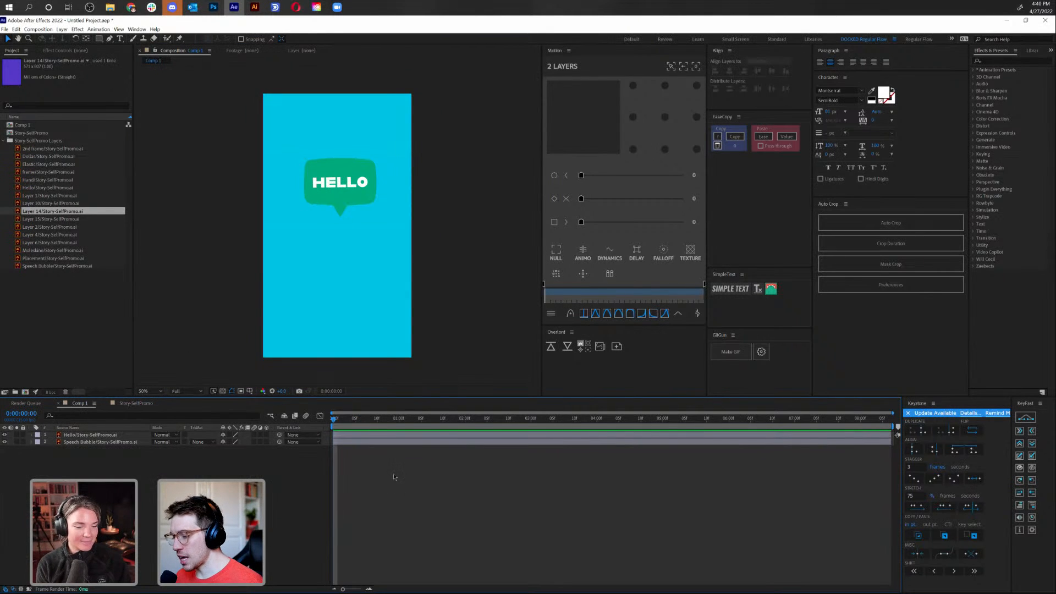
key("ctrl+v")
left_click_drag(377, 251, 336, 252)
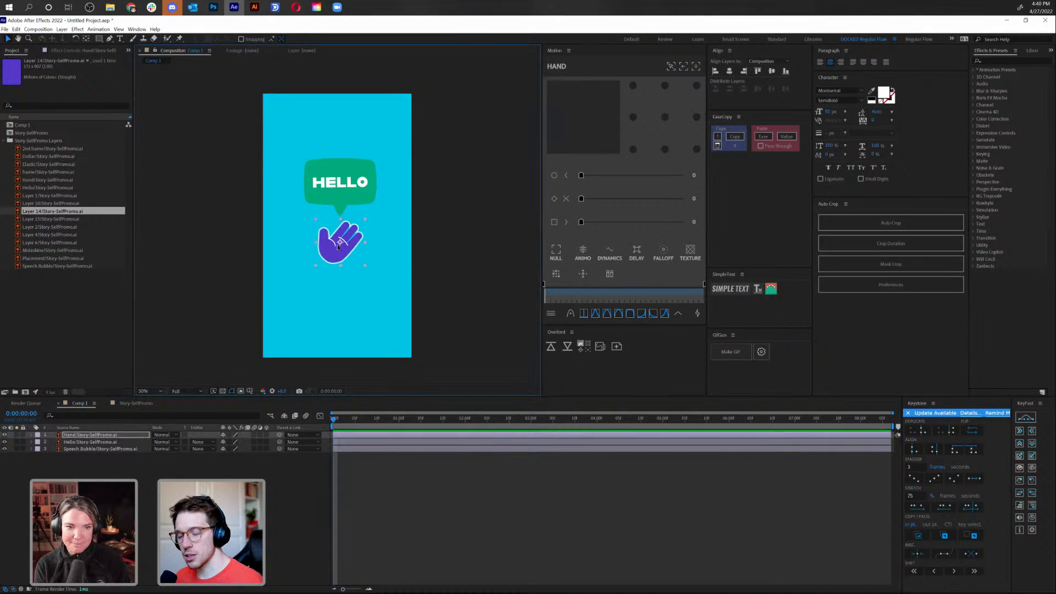
Move the Hand layer's anchor point to the base of the palm
key("slash")
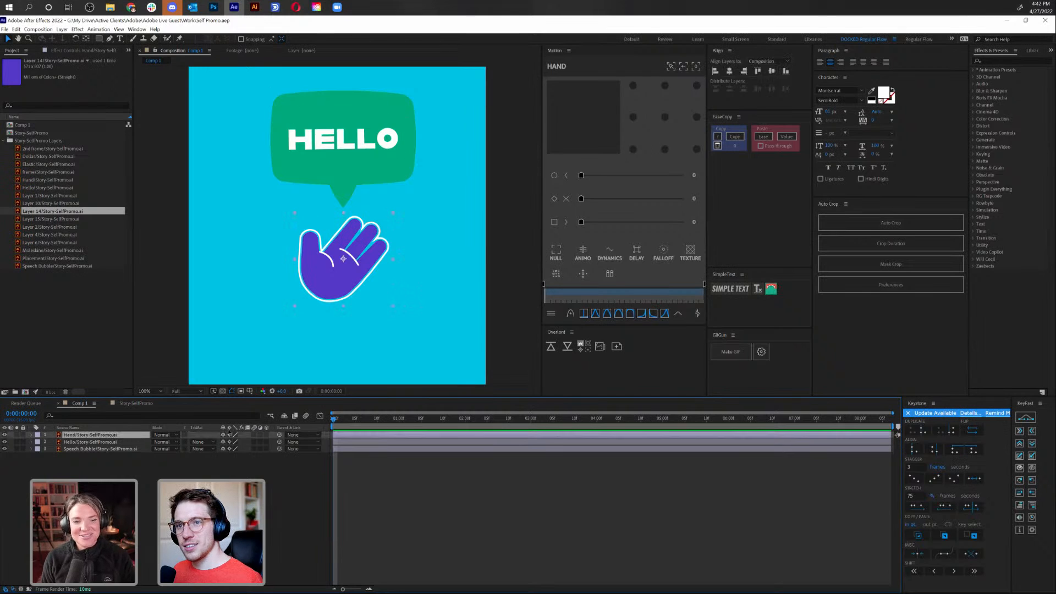
key("y")
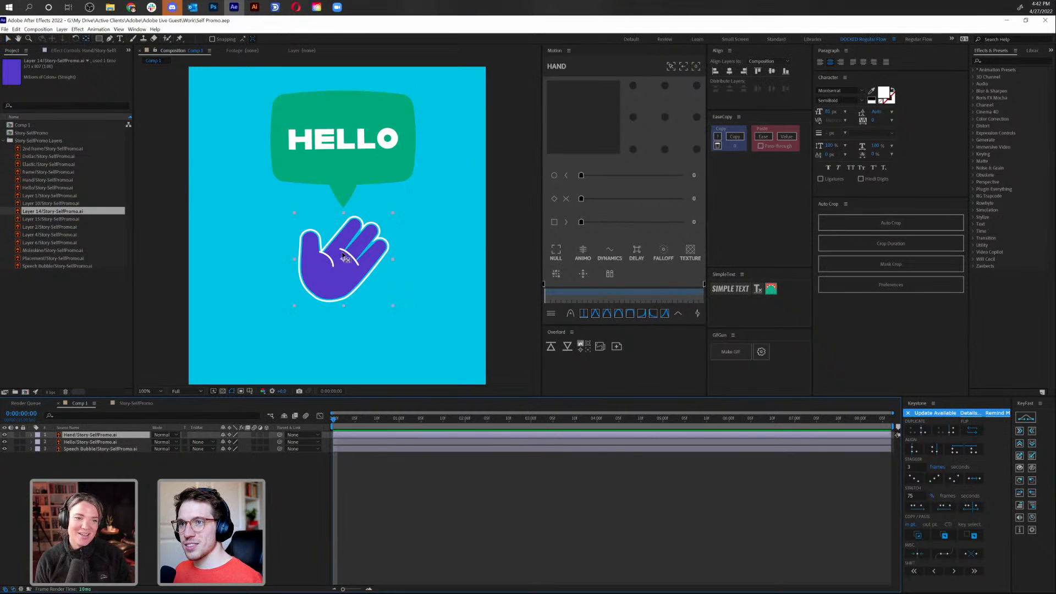
left_click_drag(343, 259, 324, 282)
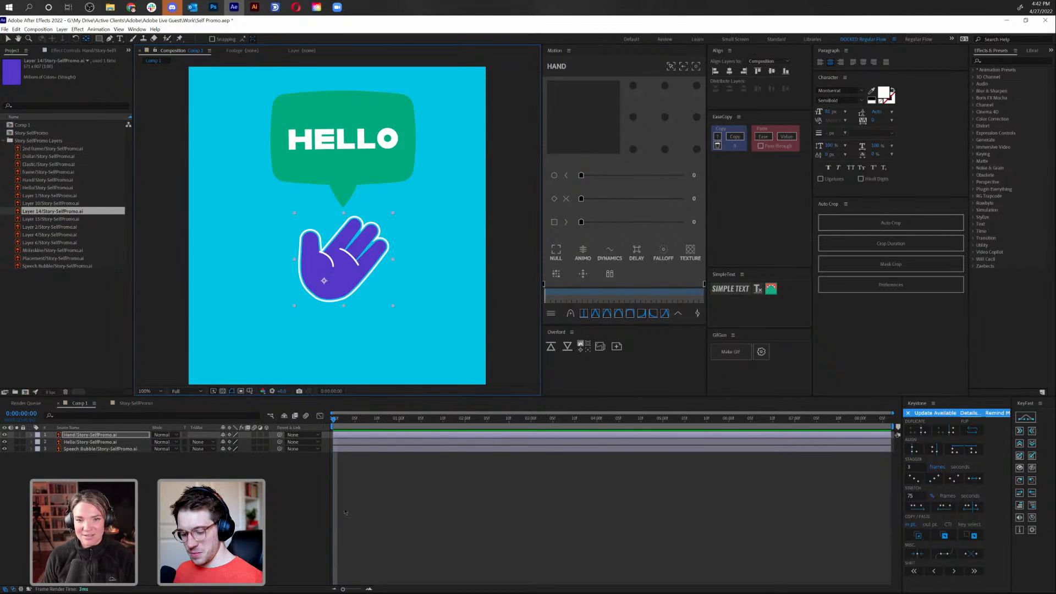
Keyframe the hand's rotation at frame 0, counterclockwise at frame 5 and to 13° at frame 10, and preview the wave
key("r")
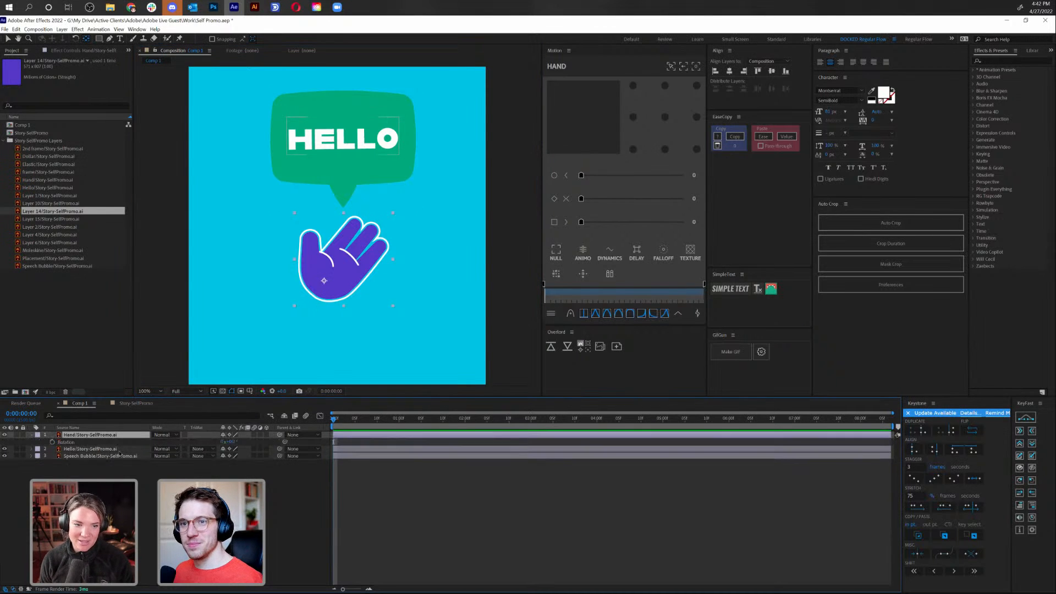
left_click(52, 442)
left_click_drag(343, 426, 356, 430)
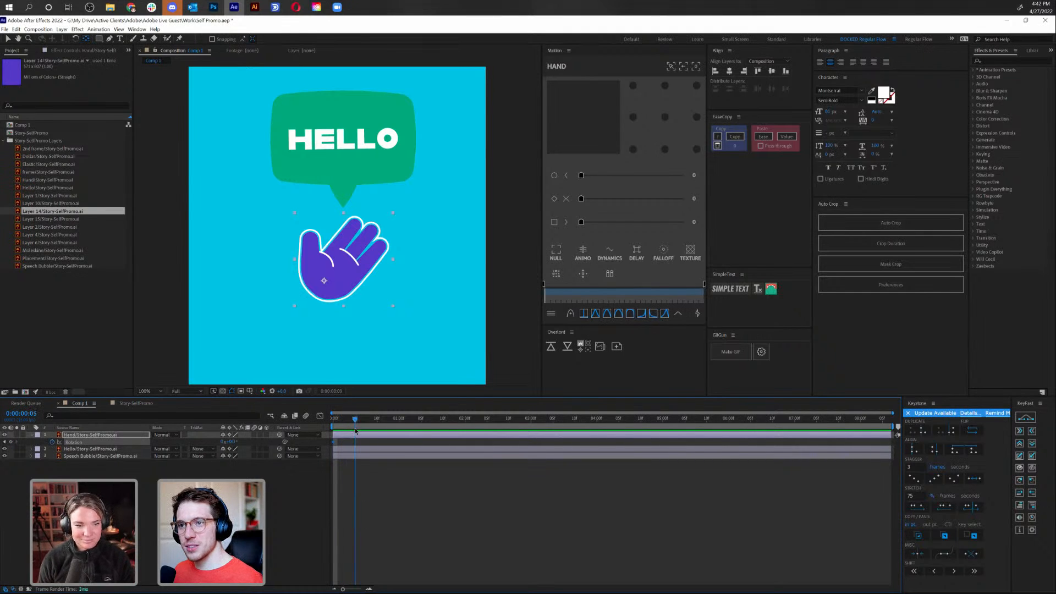
left_click_drag(234, 444, 228, 443)
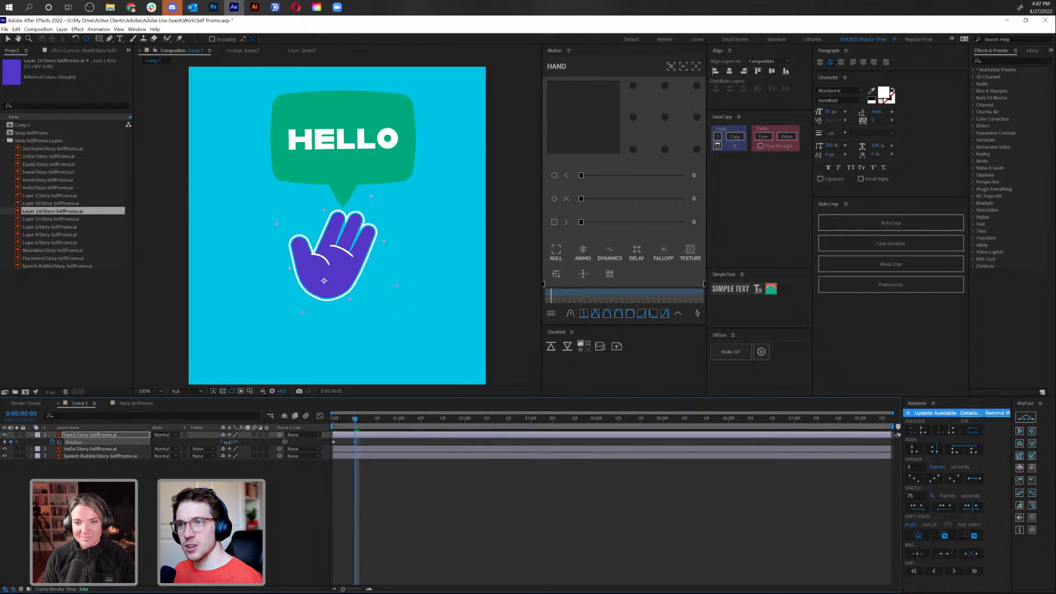
left_click_drag(354, 423, 377, 425)
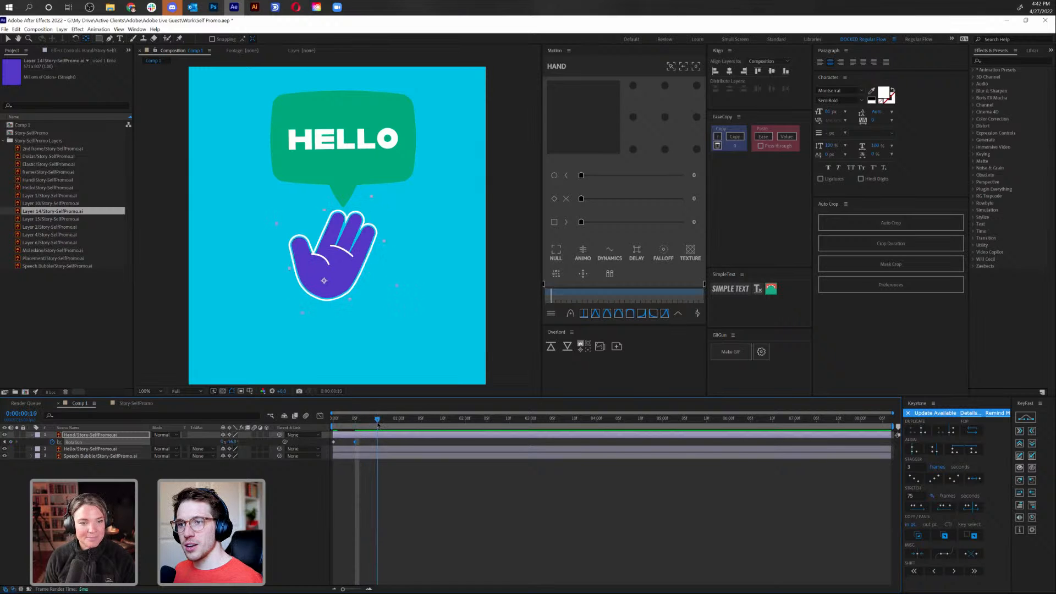
left_click_drag(231, 441, 250, 443)
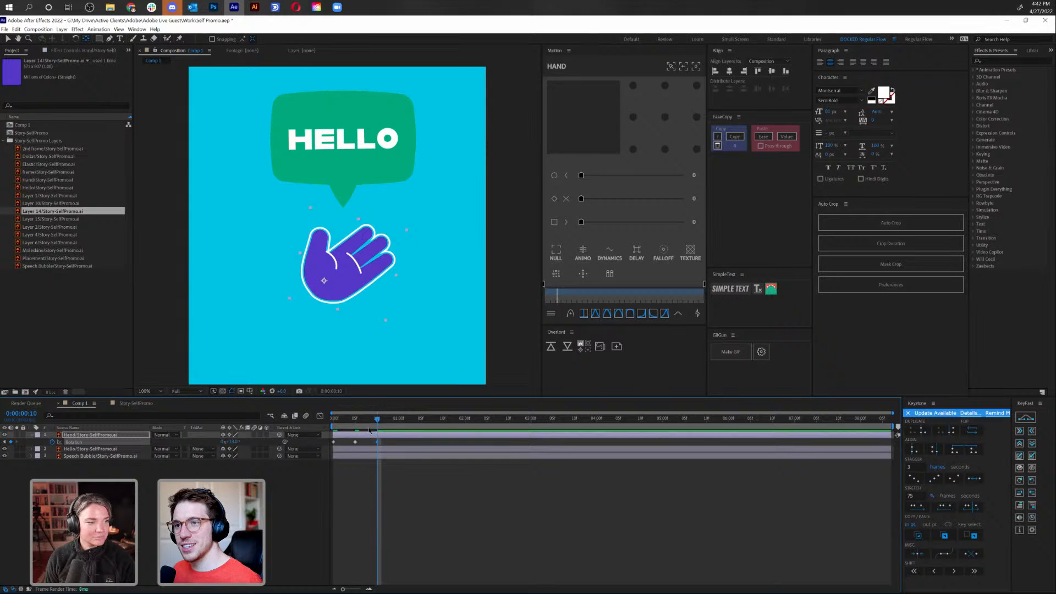
key("space")
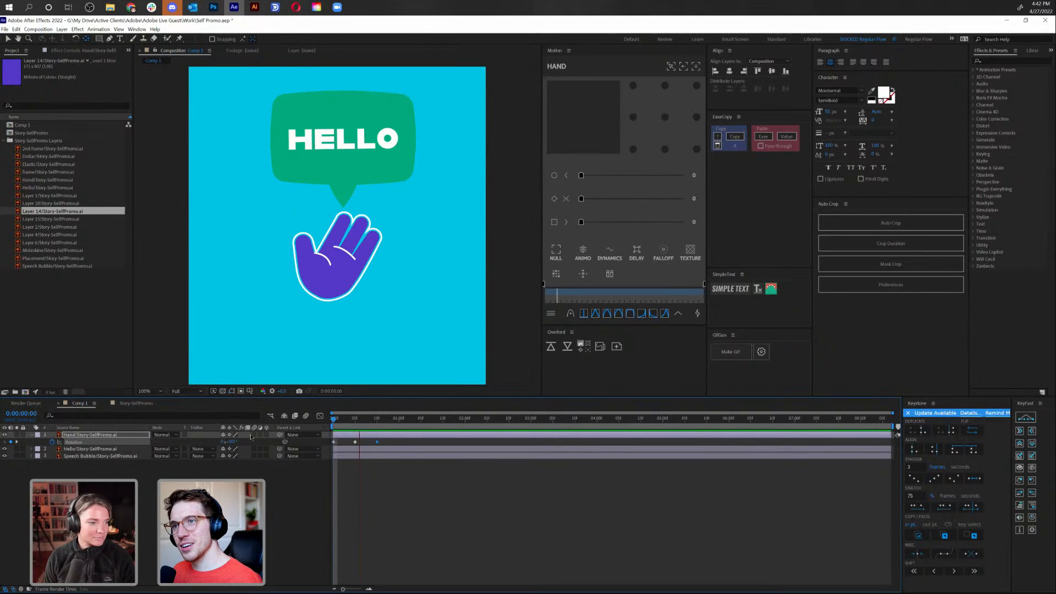
key("space")
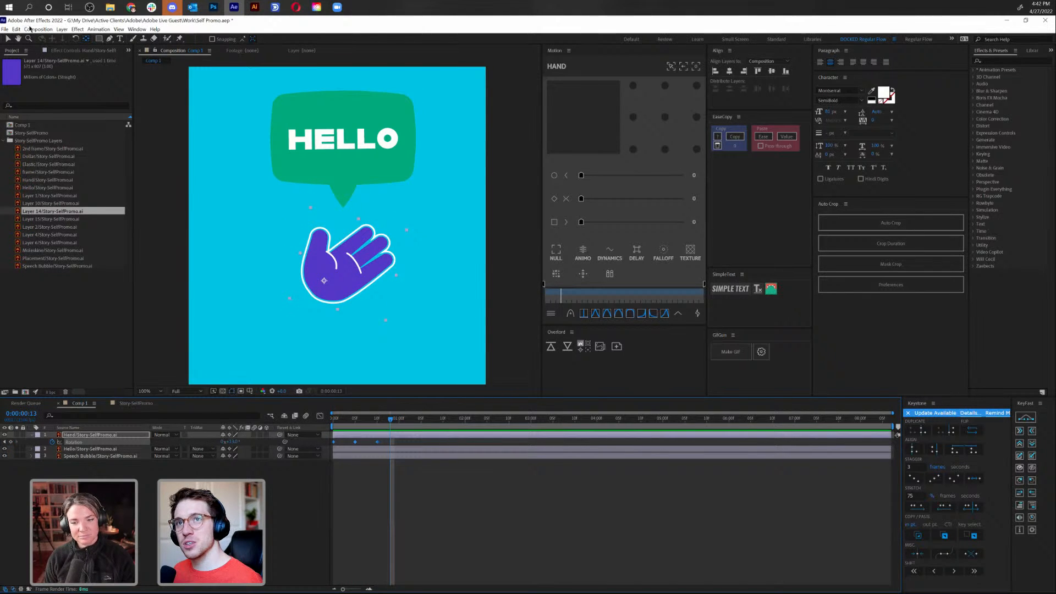
Set Comp 1's frame rate to 30 fps and preview the wave
left_click(38, 29)
left_click(55, 49)
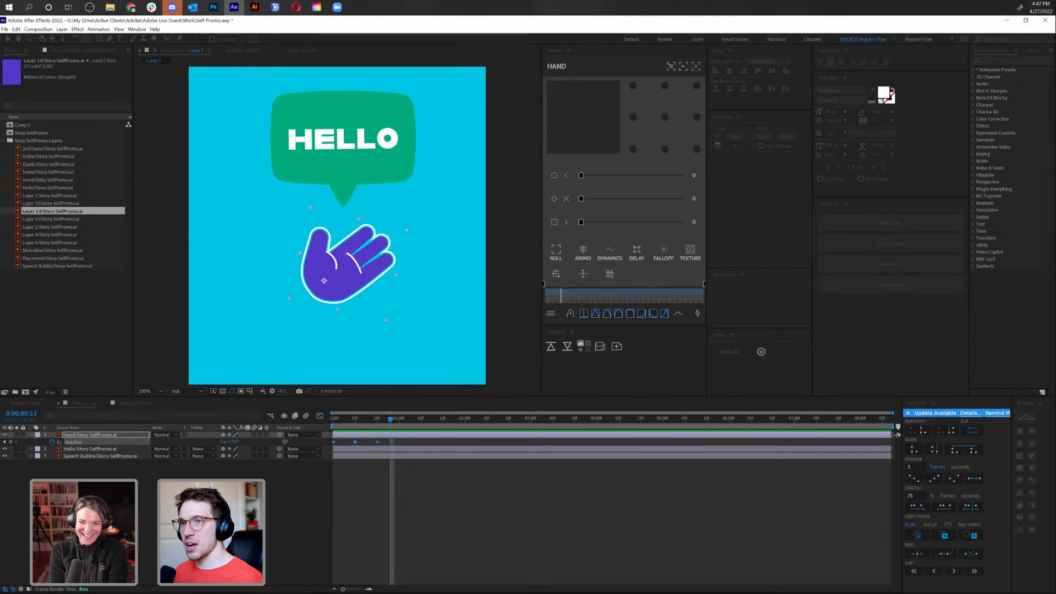
key("Return")
key("space")
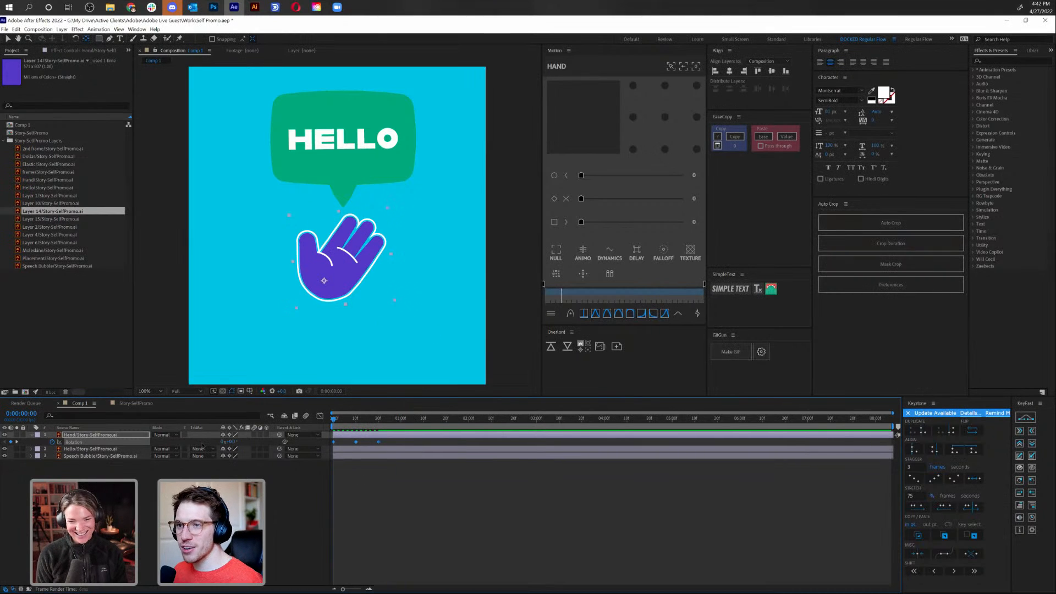
key("space")
Try compressing the hand's rotation keyframes so the last one sits at frame 10, and undo the change
left_click_drag(378, 441, 355, 442)
key("F2")
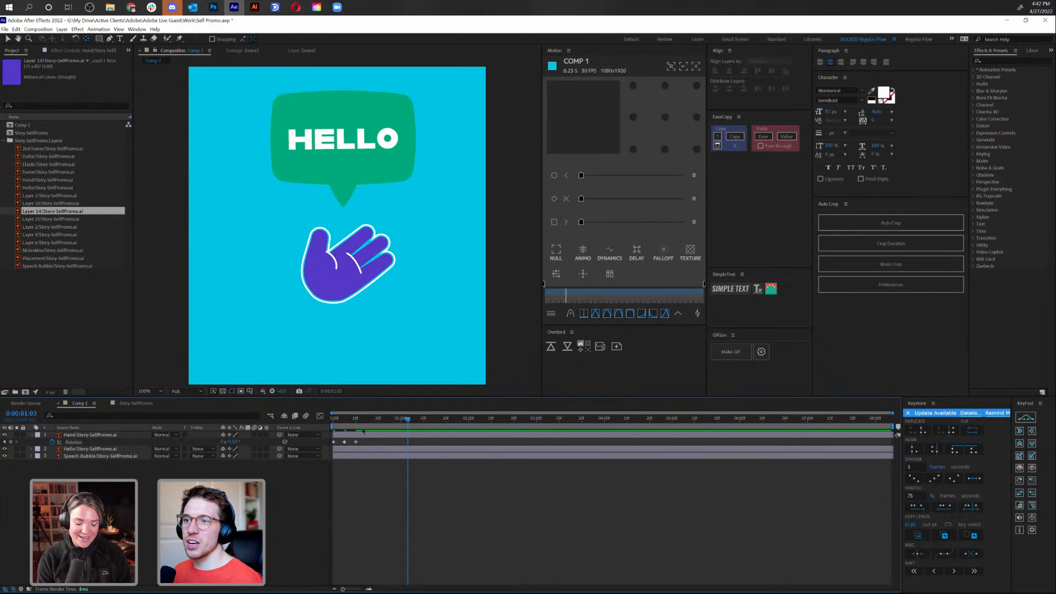
key("ctrl+z")
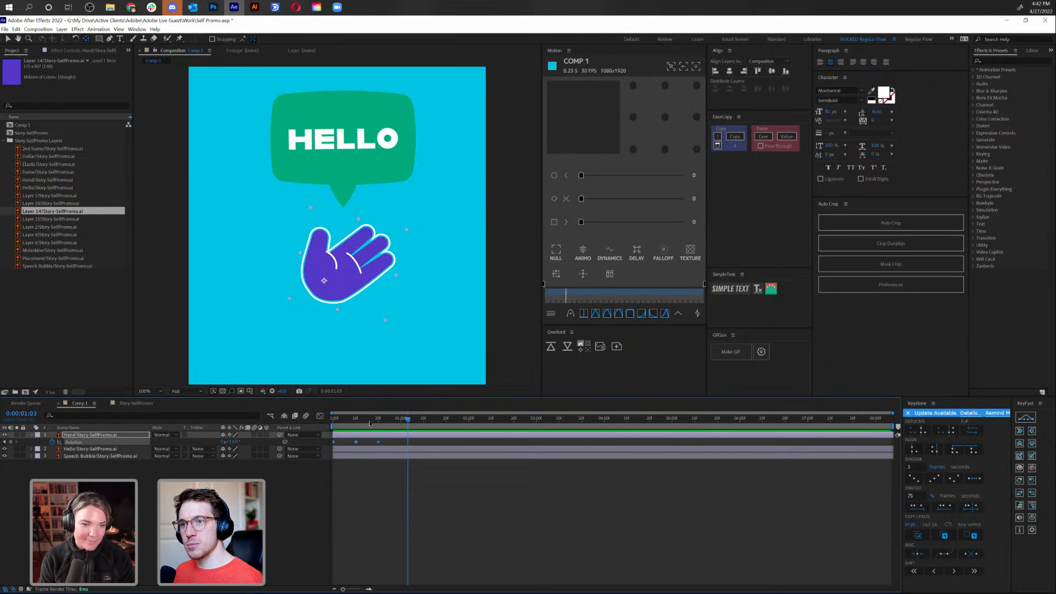
Play back the hand's wave from the start several times to check its motion
key("Home")
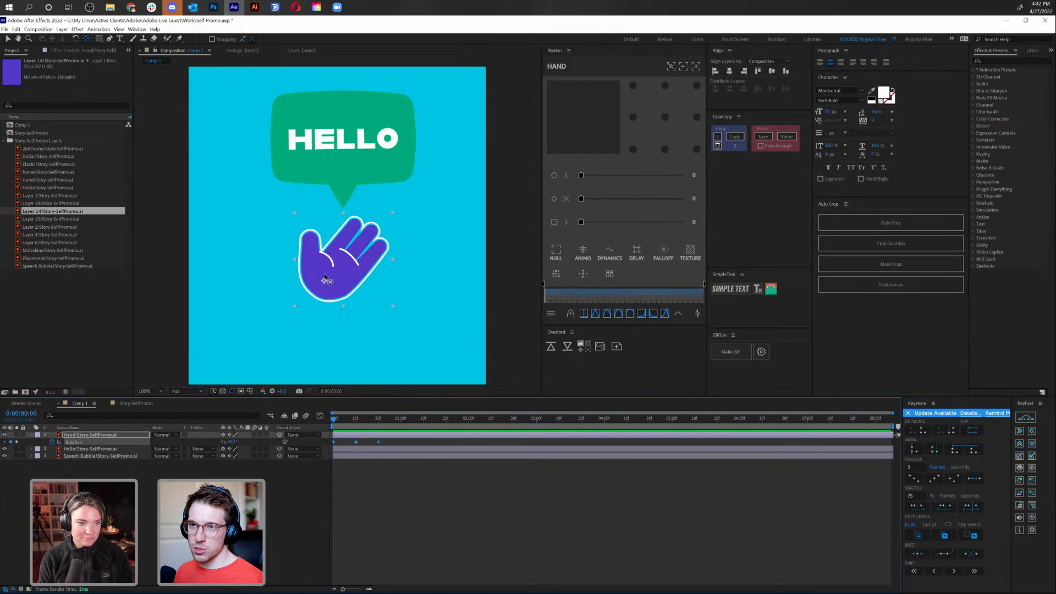
key("space")
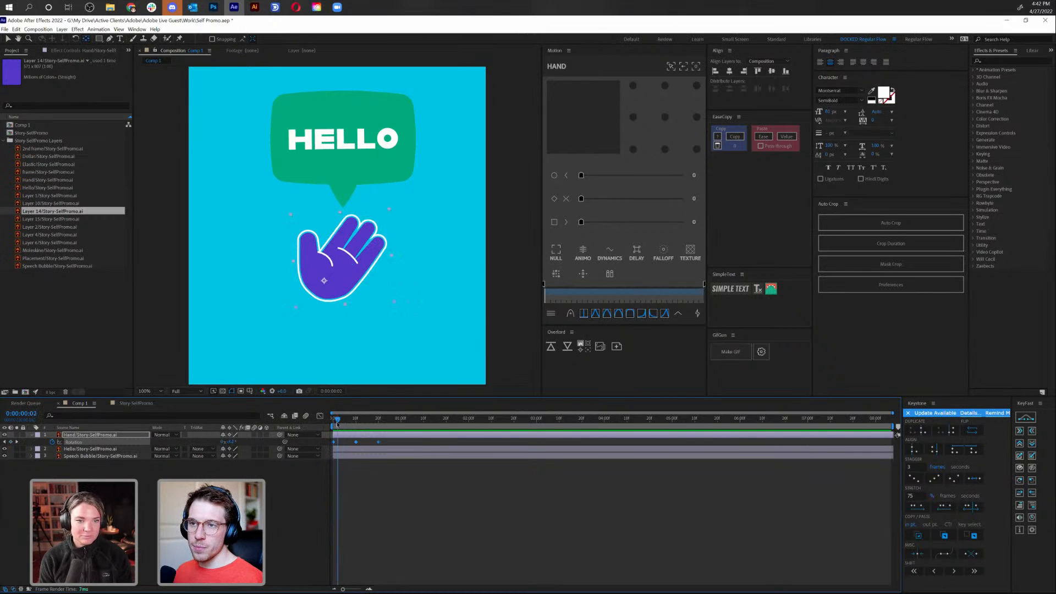
key("space")
key("space")
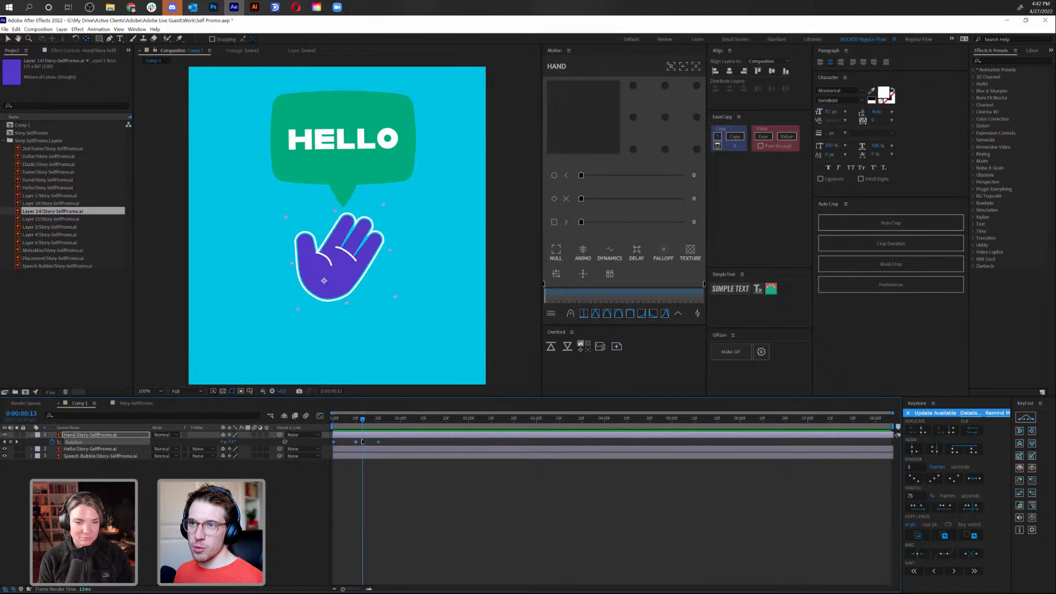
key("space")
key("Home")
key("space")
key("space")
key("Home")
key("space")
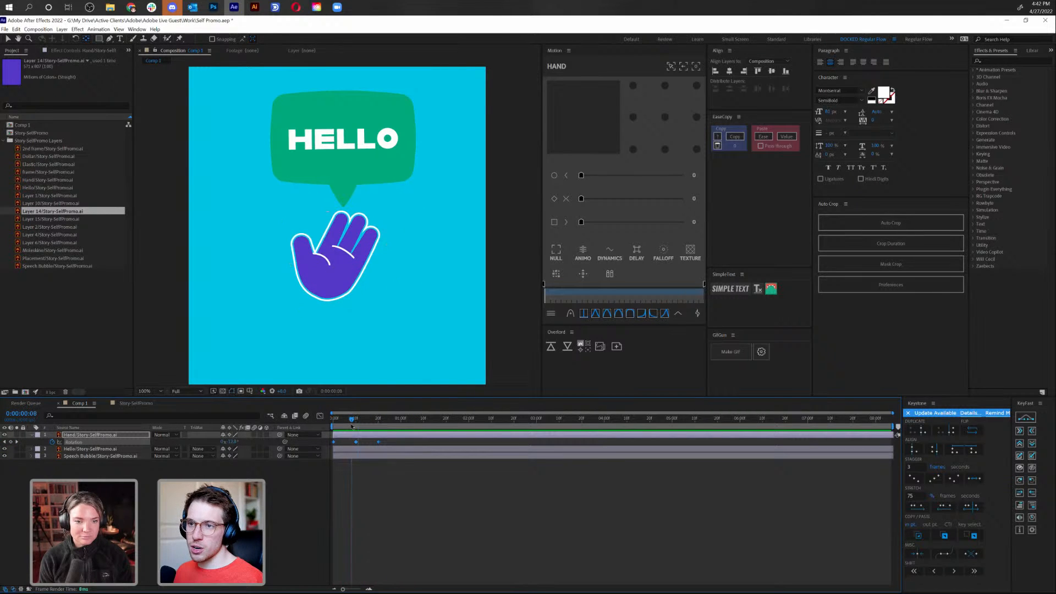
key("space")
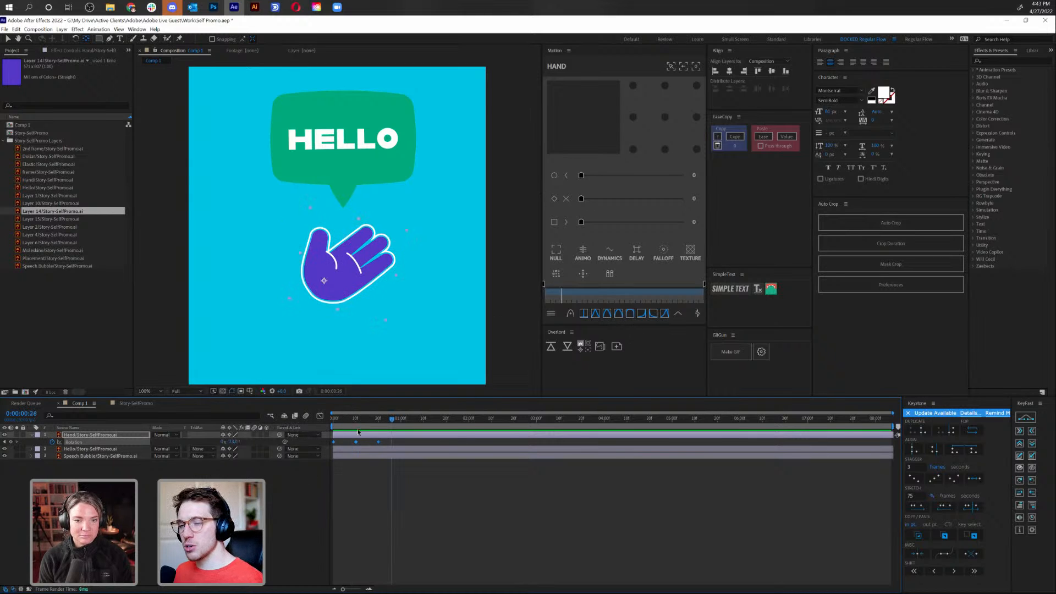
Try stretching the hand's rotation keyframes proportionally over a longer time, and restore their original spacing
mouse_move(379, 444)
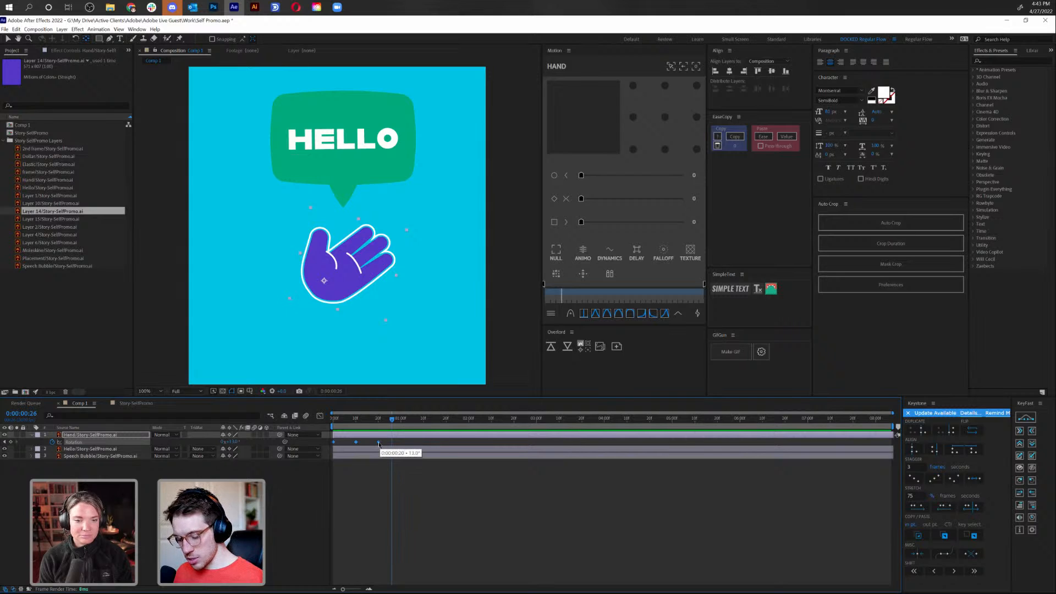
left_click_drag(378, 443, 479, 480)
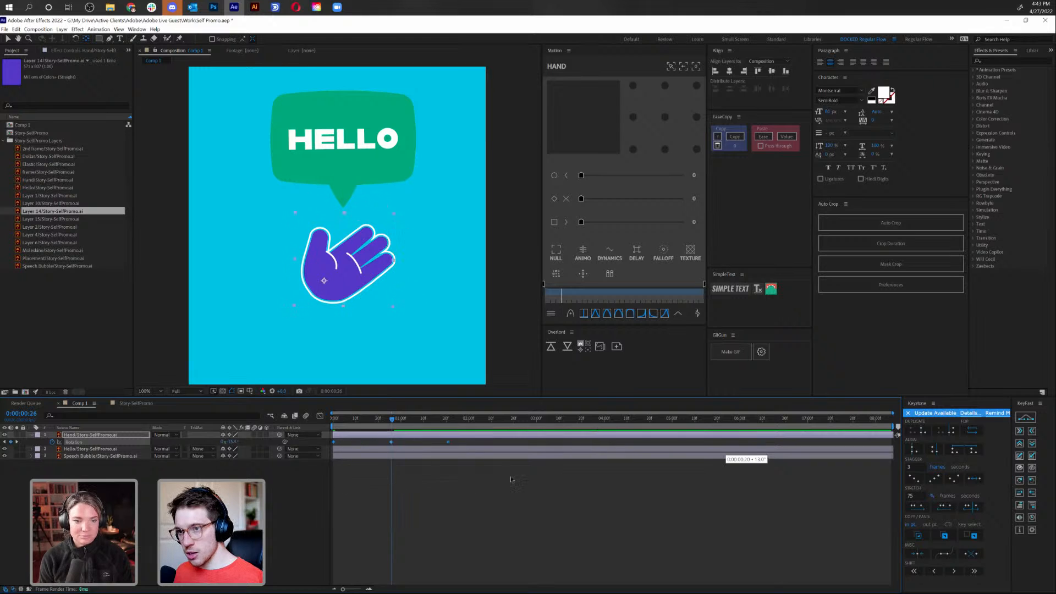
left_click_drag(686, 482, 423, 439)
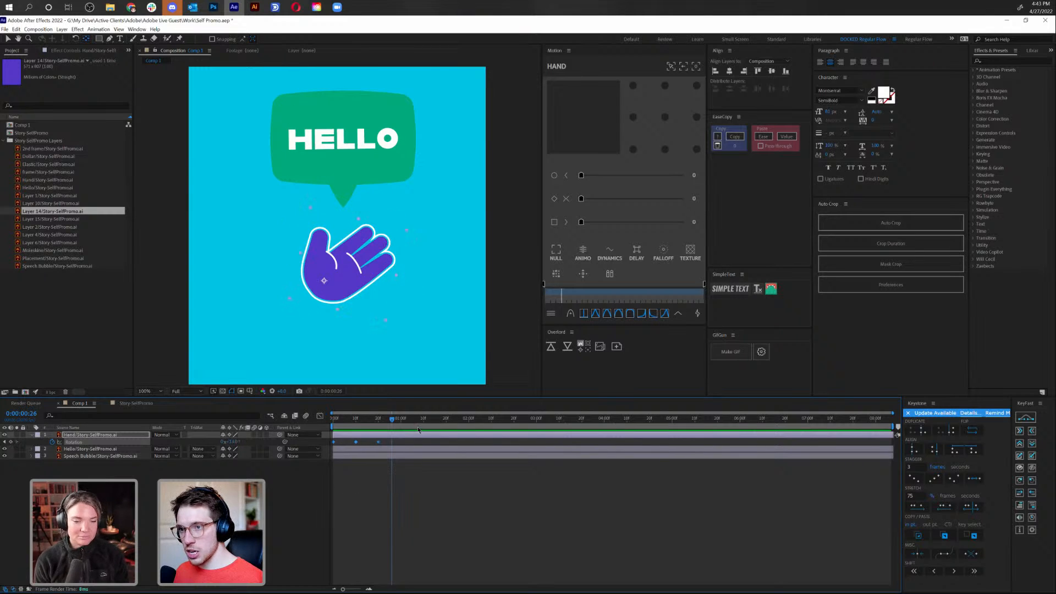
Try adding more rotation keyframes to the hand and stretching them along the timeline, and undo the changes
left_click_drag(230, 441, 424, 423)
left_click(423, 423)
left_click_drag(233, 441, 204, 442)
left_click(429, 444)
left_click_drag(430, 442, 293, 469)
left_click_drag(424, 442, 773, 448)
left_click_drag(425, 462, 657, 454)
key("ctrl+z")
key("ctrl+z")
key("ctrl+z")
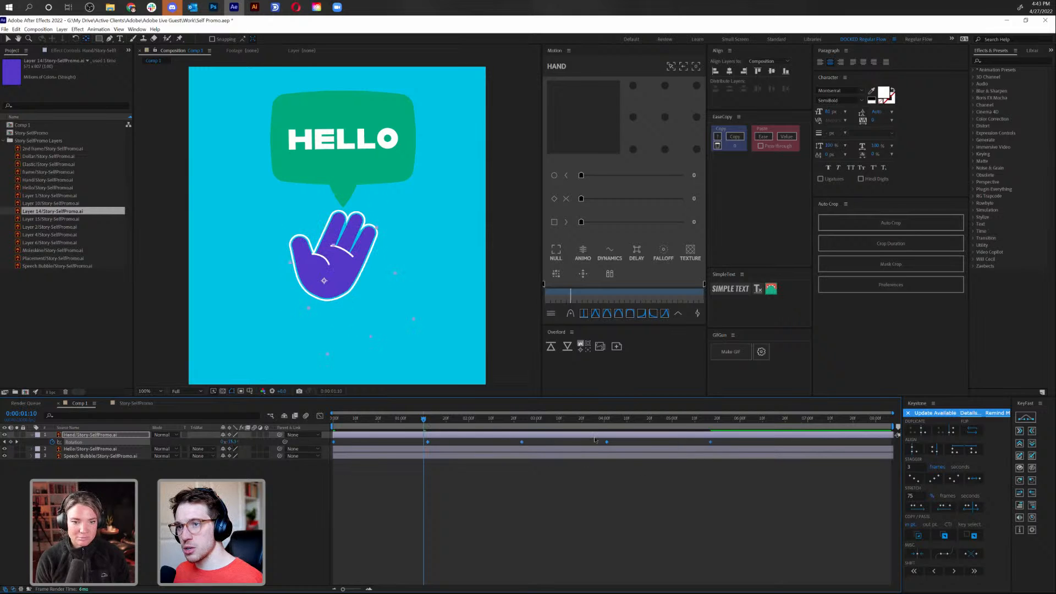
key("ctrl+z")
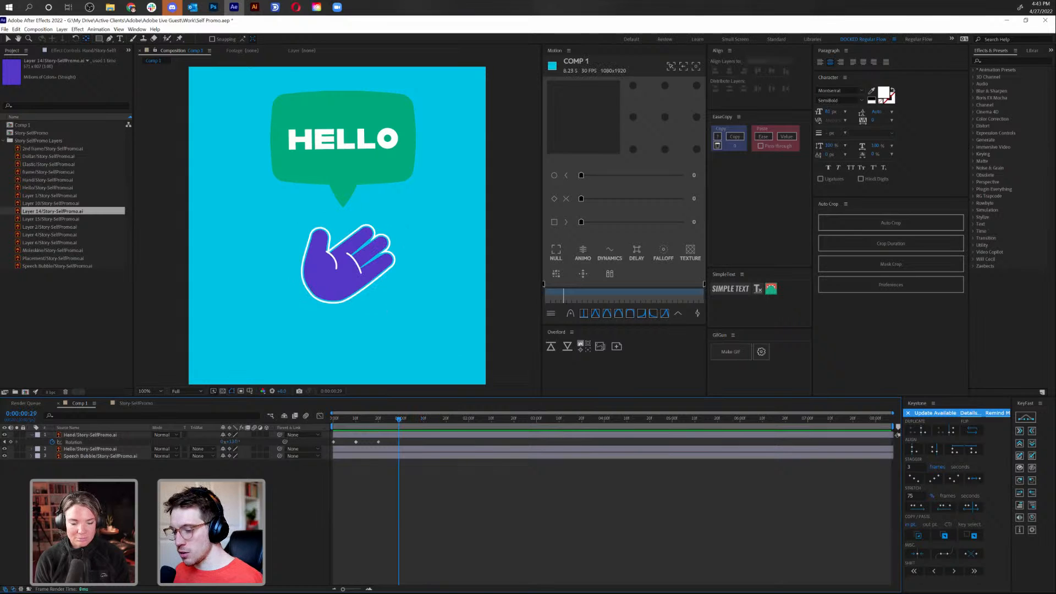
left_click(131, 7)
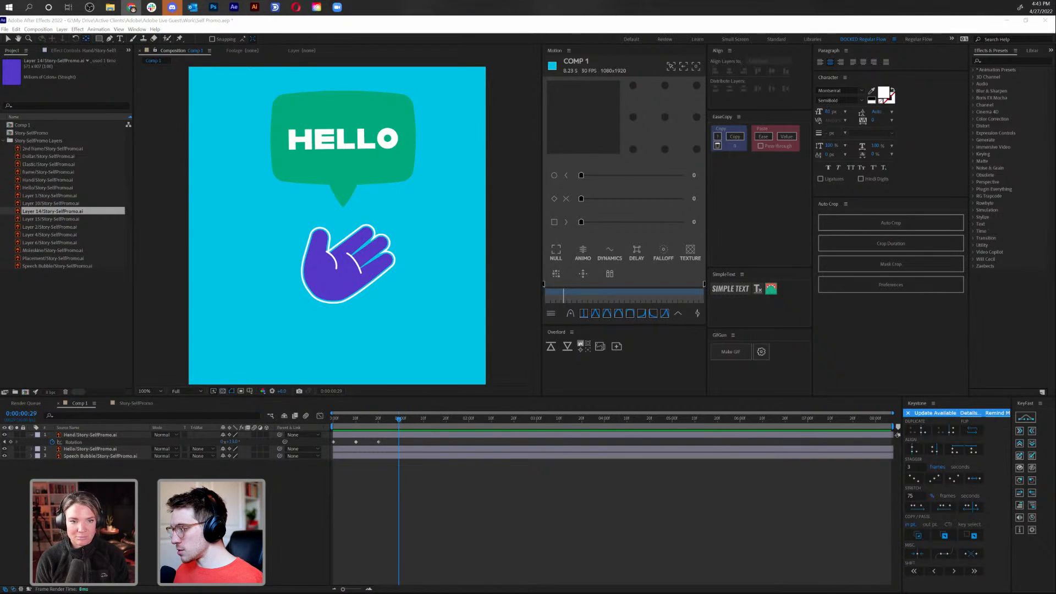
left_click(362, 441)
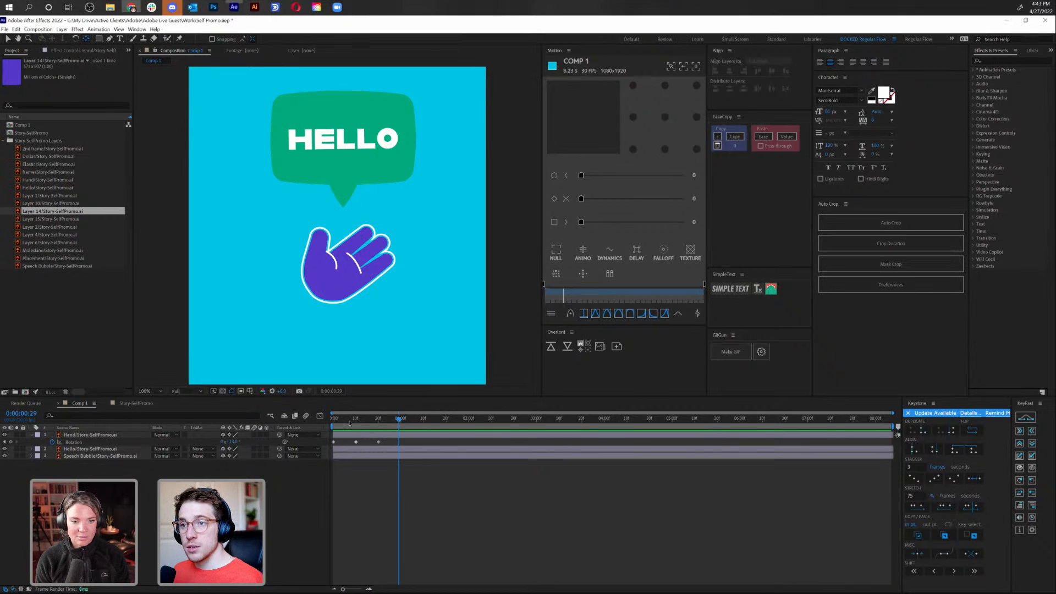
key("space")
key("space")
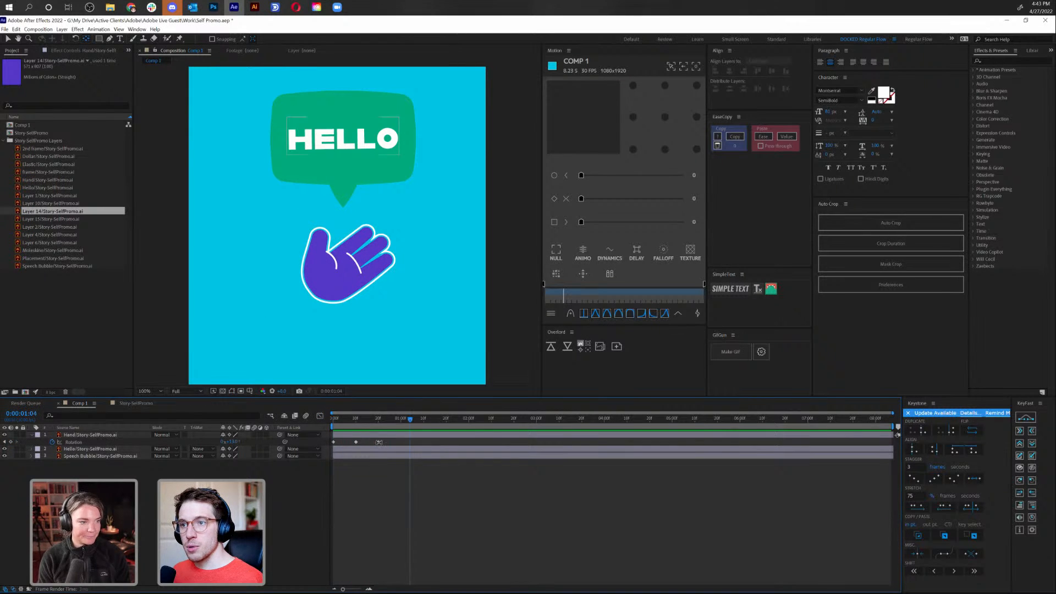
Compress the hand's three rotation keyframes proportionally so the last sits at about frame 13, and preview the wave
left_click_drag(387, 442, 312, 464)
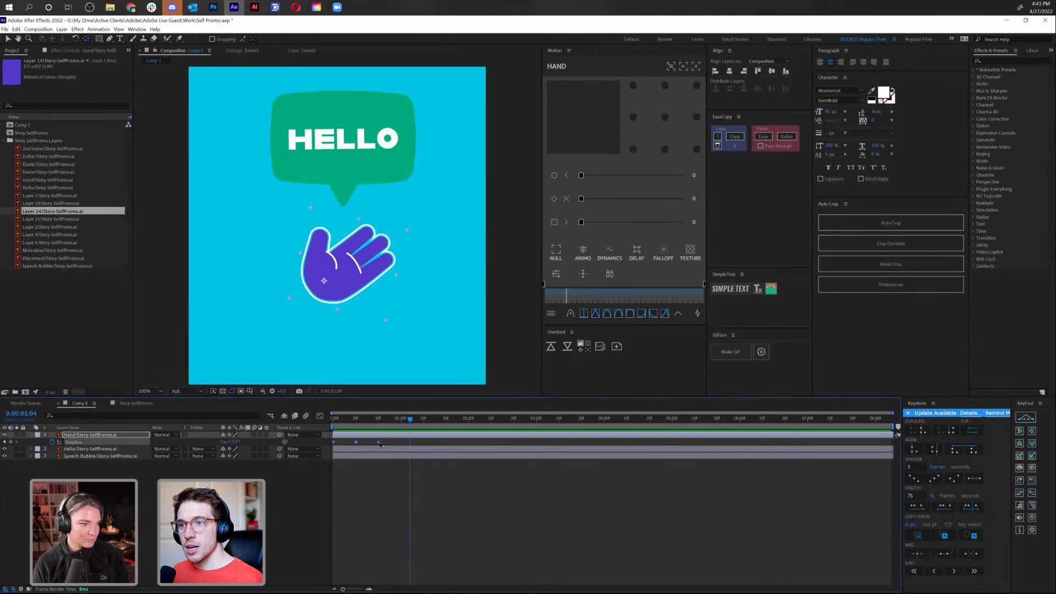
left_click_drag(366, 442, 362, 443)
left_click(354, 479)
key("Home")
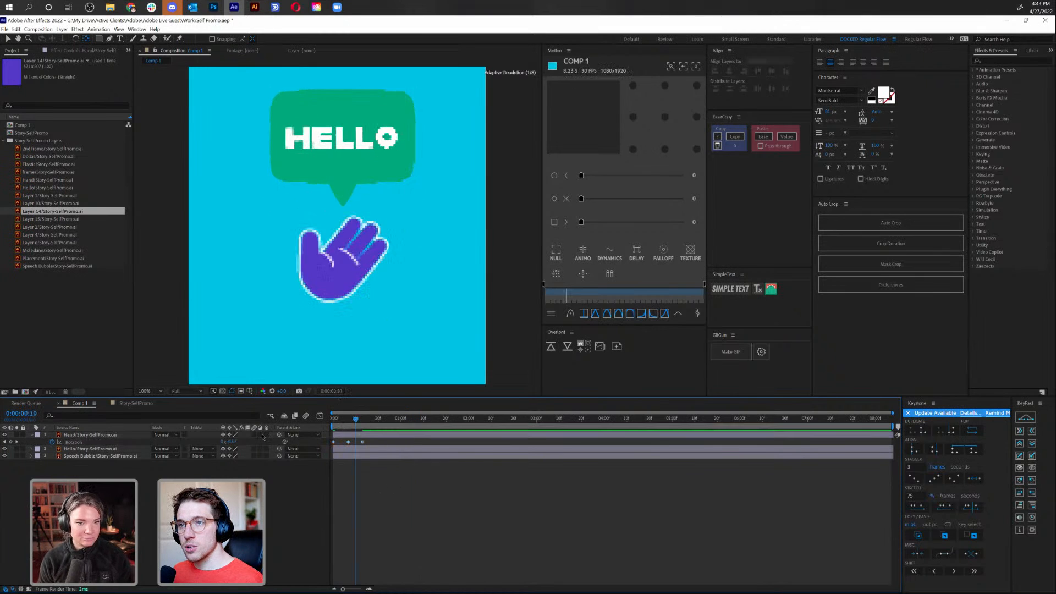
key("space")
Tighten the hand's rotation keyframes slightly more so the last sits at about frame 12, and play back the wave
left_click_drag(377, 441, 295, 470)
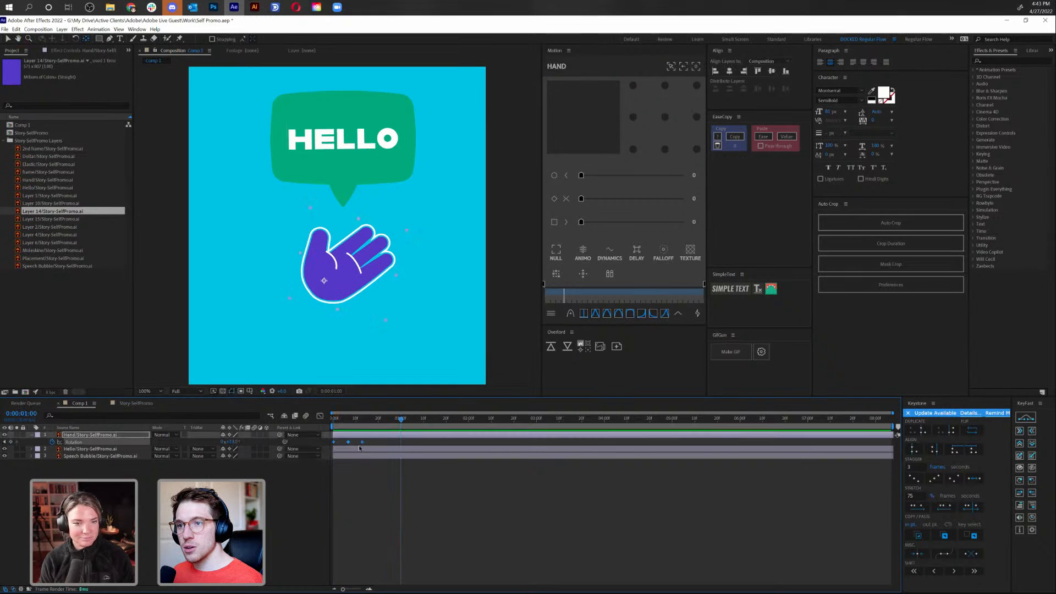
left_click(350, 473)
key("space")
key("space")
left_click_drag(361, 441, 245, 436)
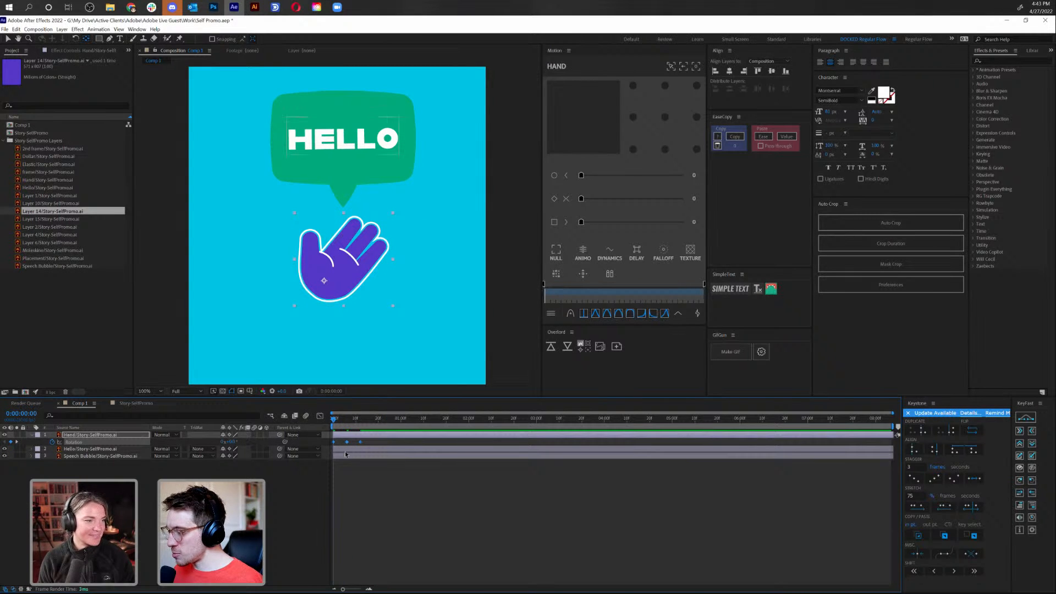
key("space")
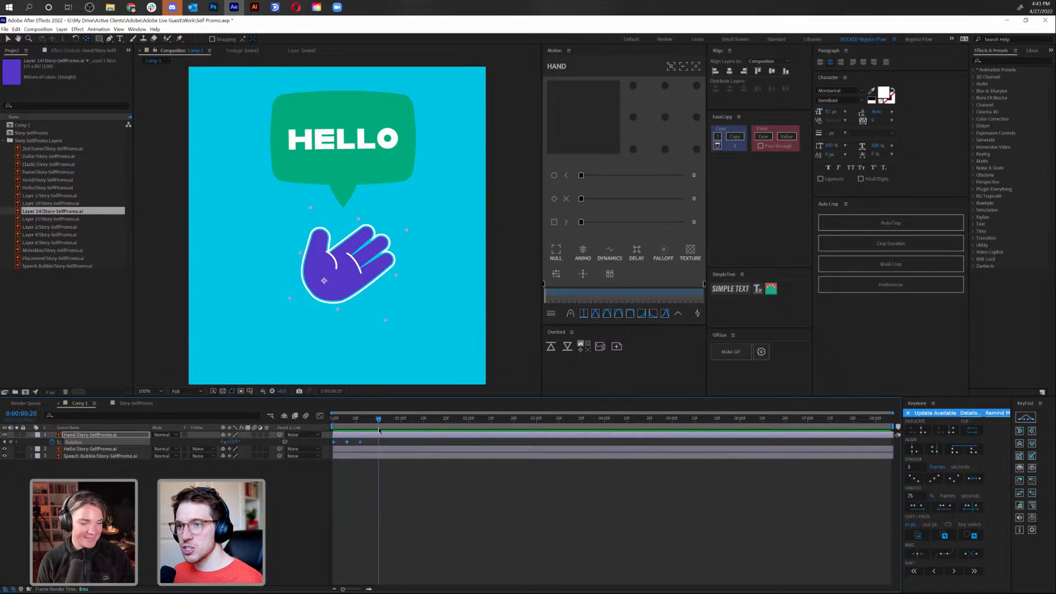
left_click(383, 479)
left_click(346, 441)
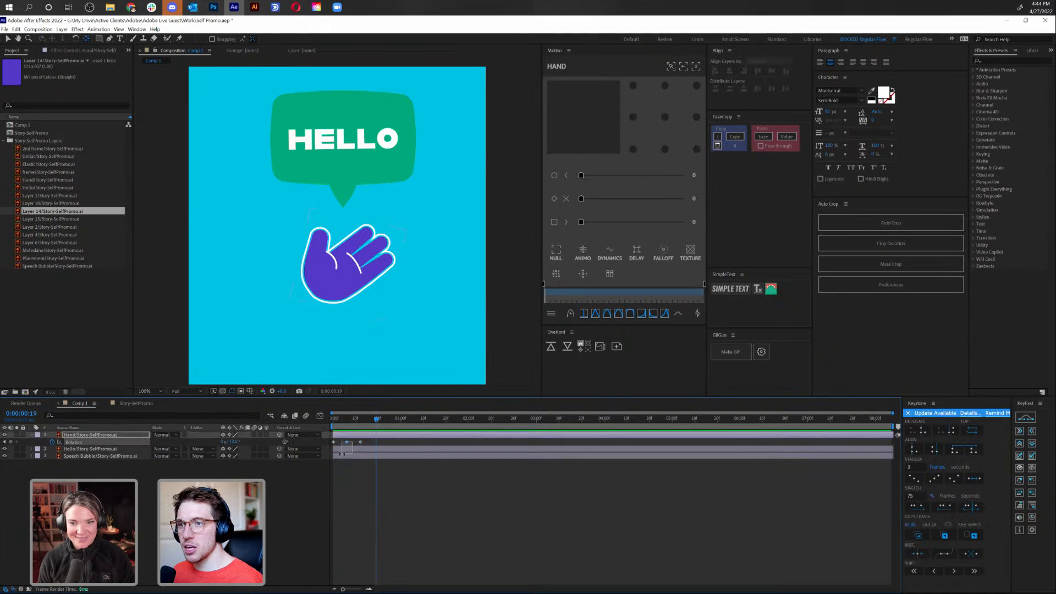
key("ctrl+z")
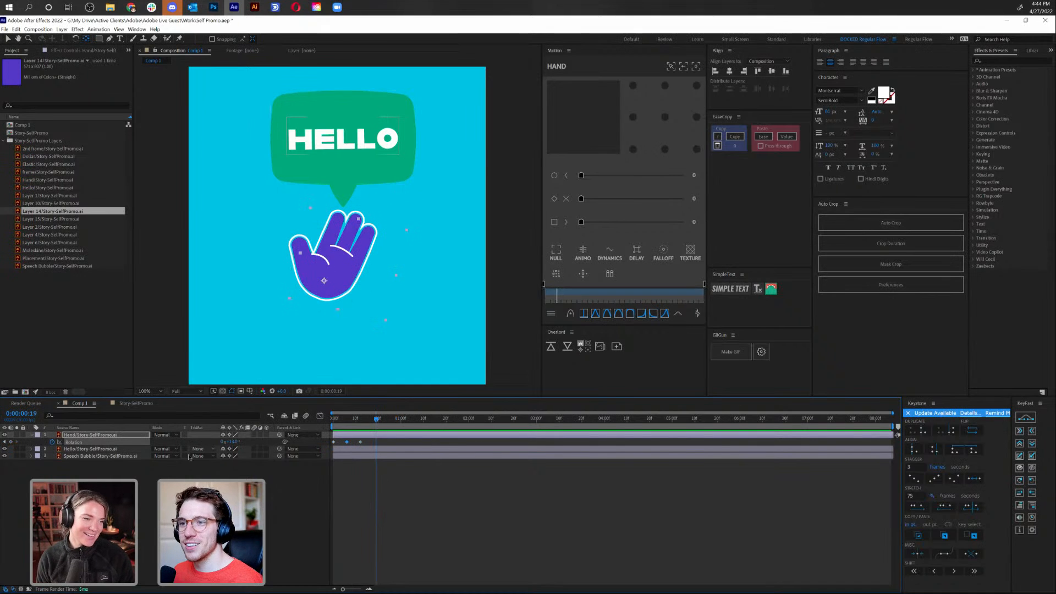
Add the expression loopOut("pingpong", 1) to the hand's Rotation and play back the looping wave
left_click(52, 442, "alt")
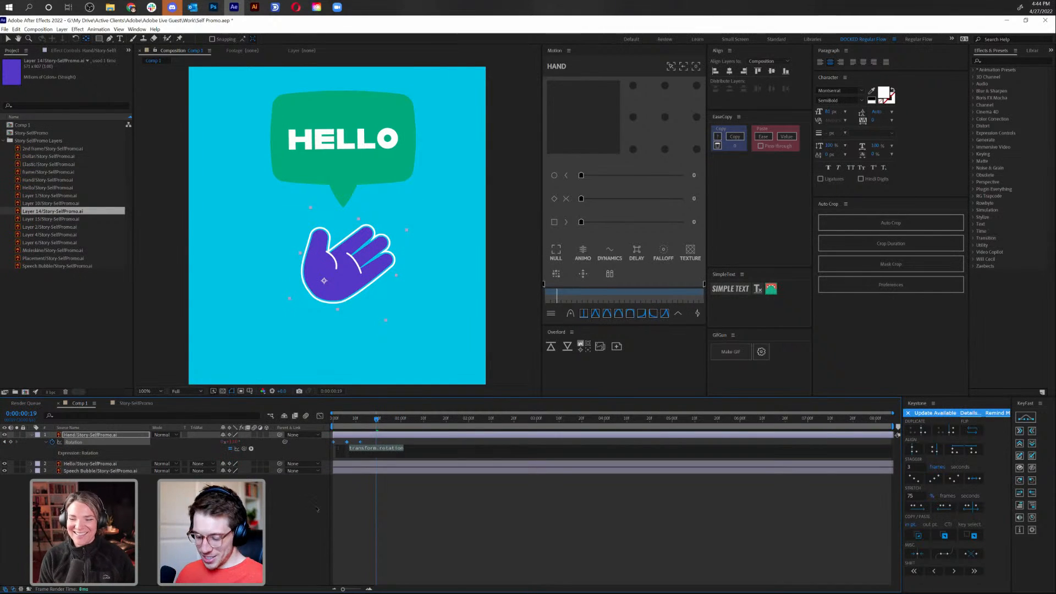
type("loopO")
key("Return")
type("\"pingpong\"")
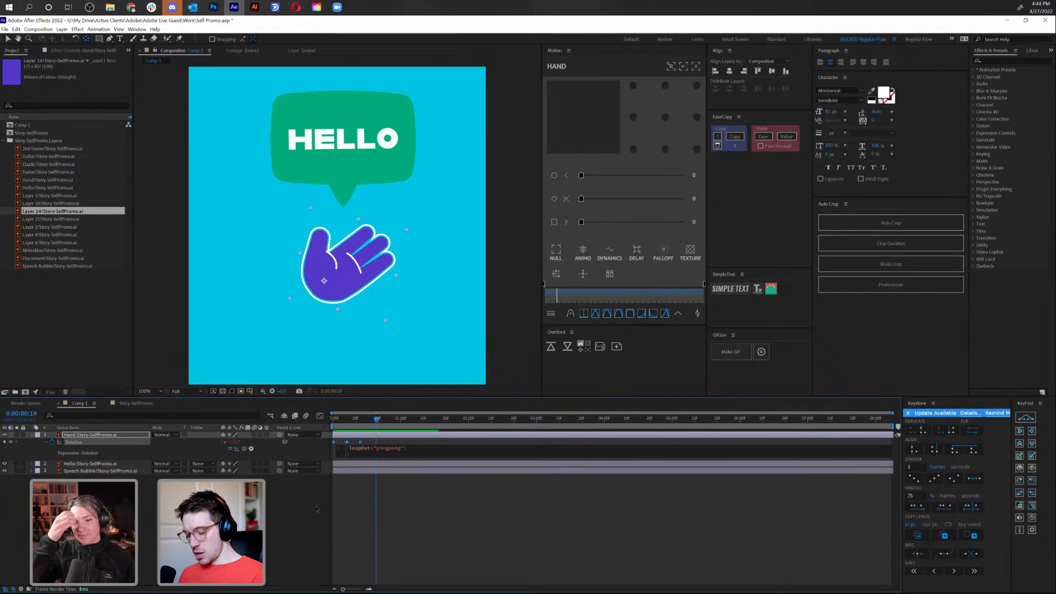
type("1")
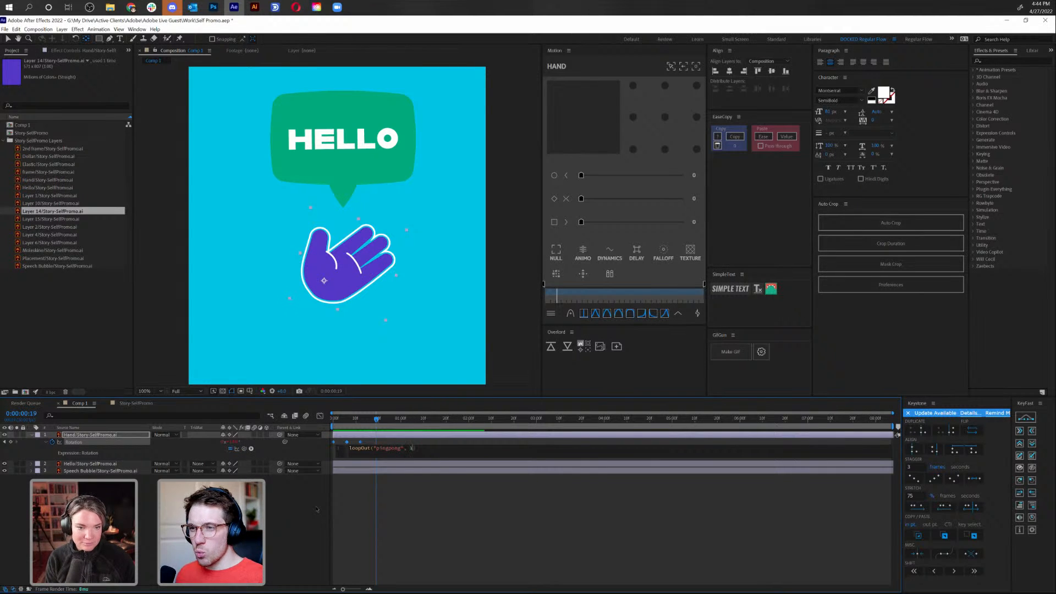
left_click(464, 515)
key("space")
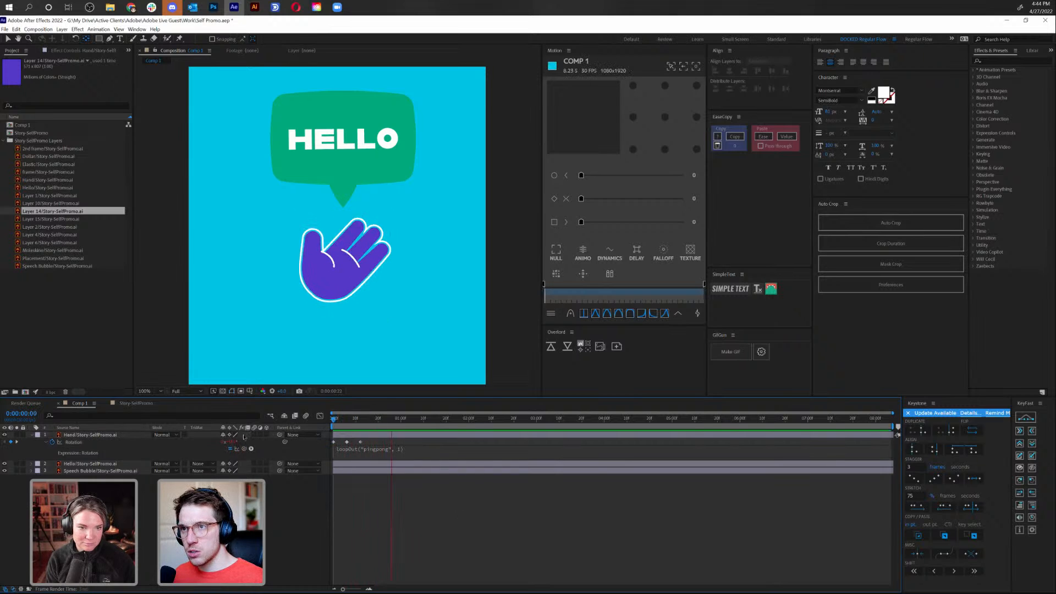
key("comma")
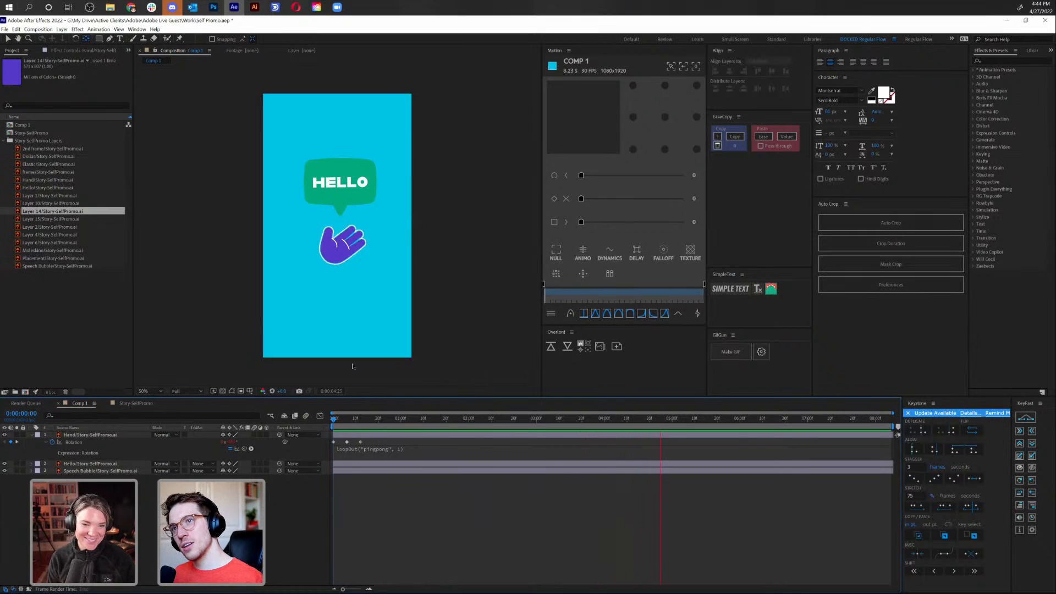
Draw a short curved motion line with the Pen tool just outside the hand's fingertips
scroll(354, 259, "up", 2)
scroll(347, 258, "up", 1)
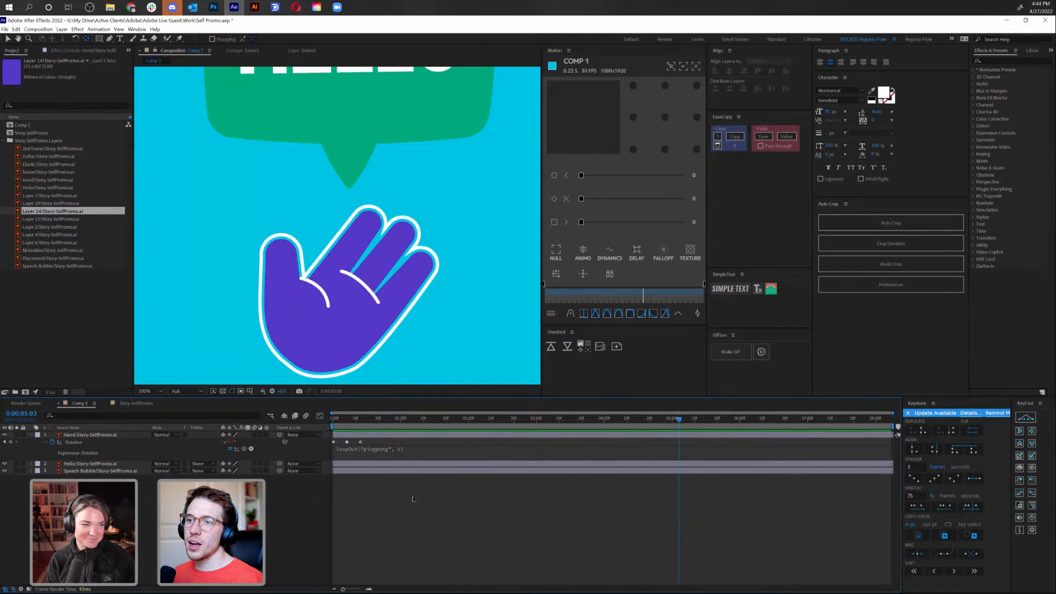
left_click_drag(426, 253, 330, 233)
key("g")
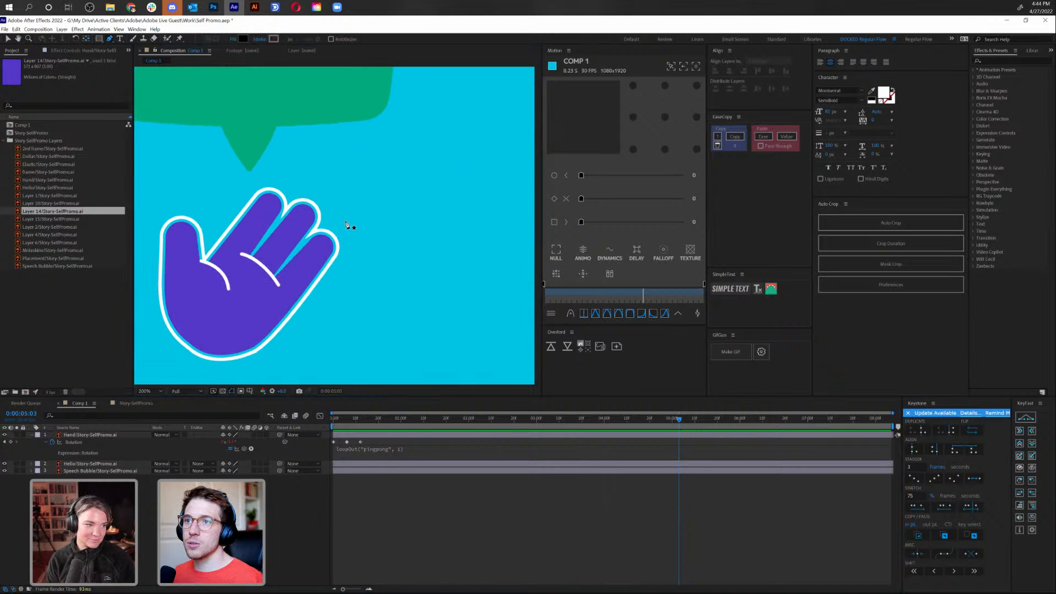
left_click(344, 222)
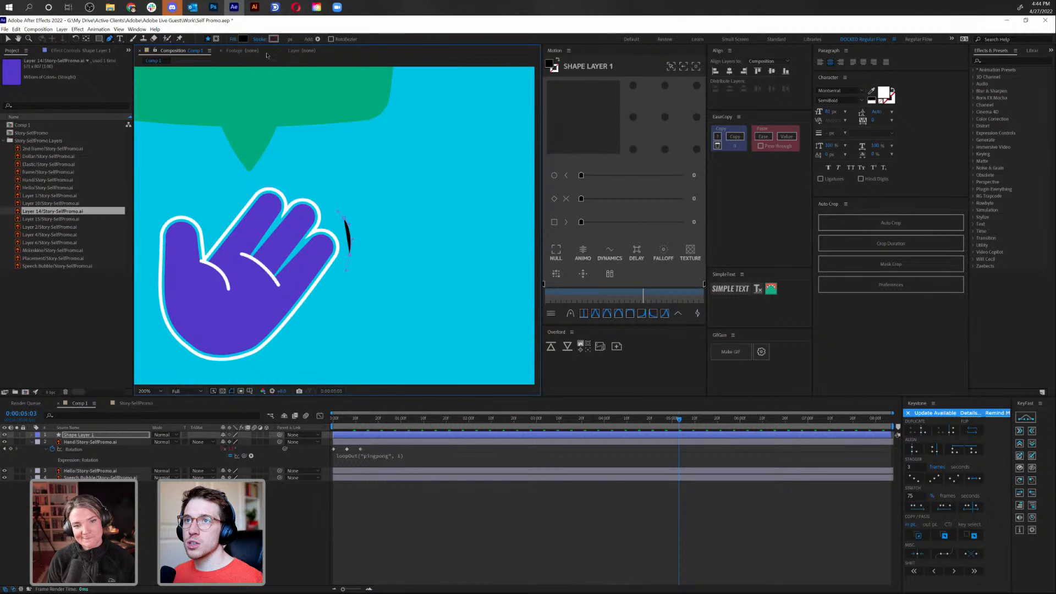
Style the curved motion line with a white 7 px stroke and no fill
left_click_drag(285, 40, 289, 41)
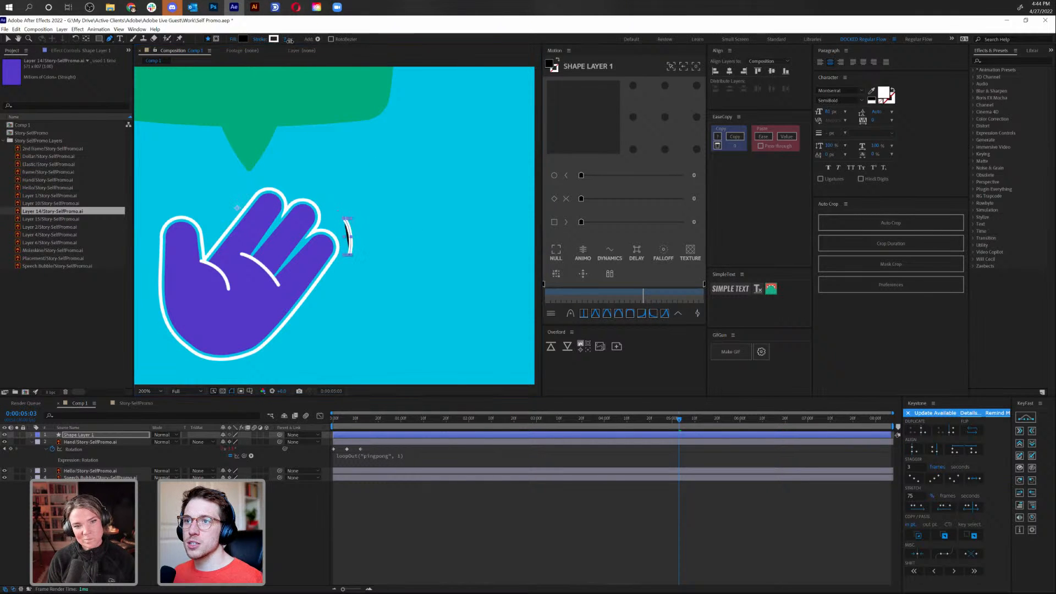
left_click(230, 40)
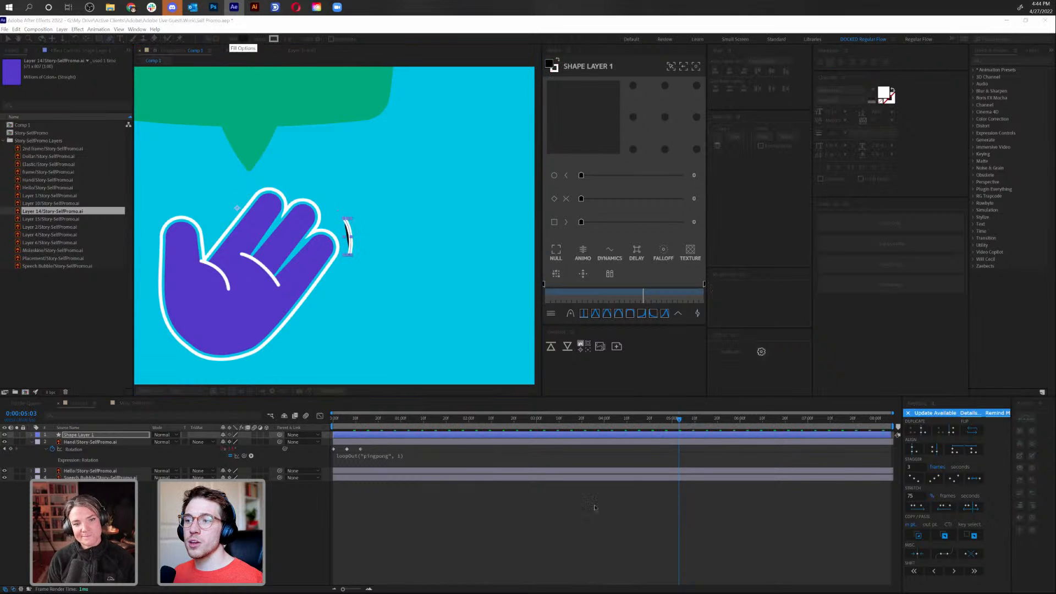
key("Return")
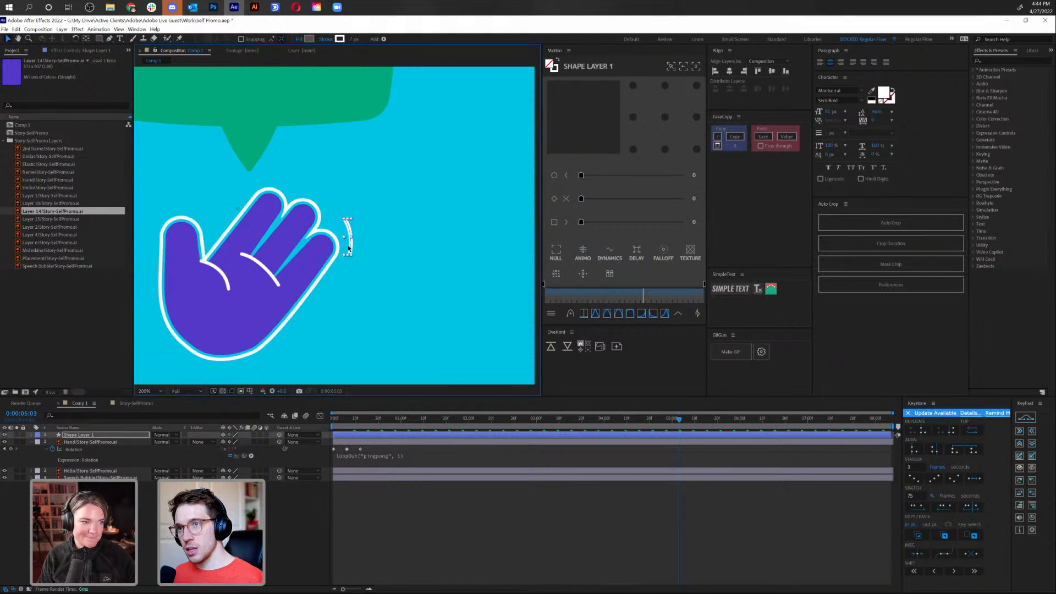
Move the curved line slightly farther from the fingers, centre its anchor point, and tilt it a little counterclockwise
left_click_drag(350, 248, 356, 247)
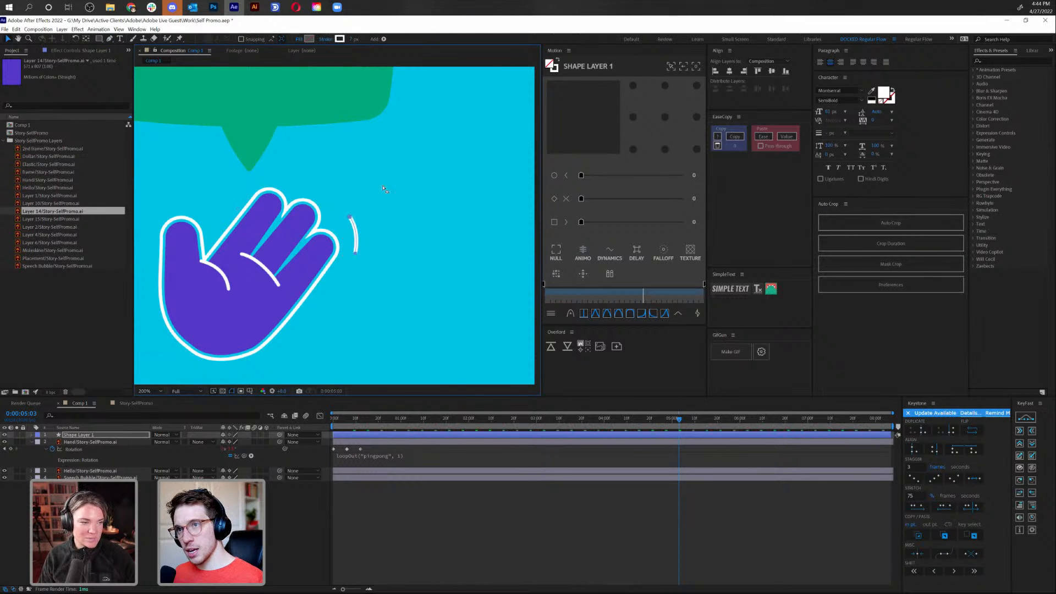
key("comma")
key("period")
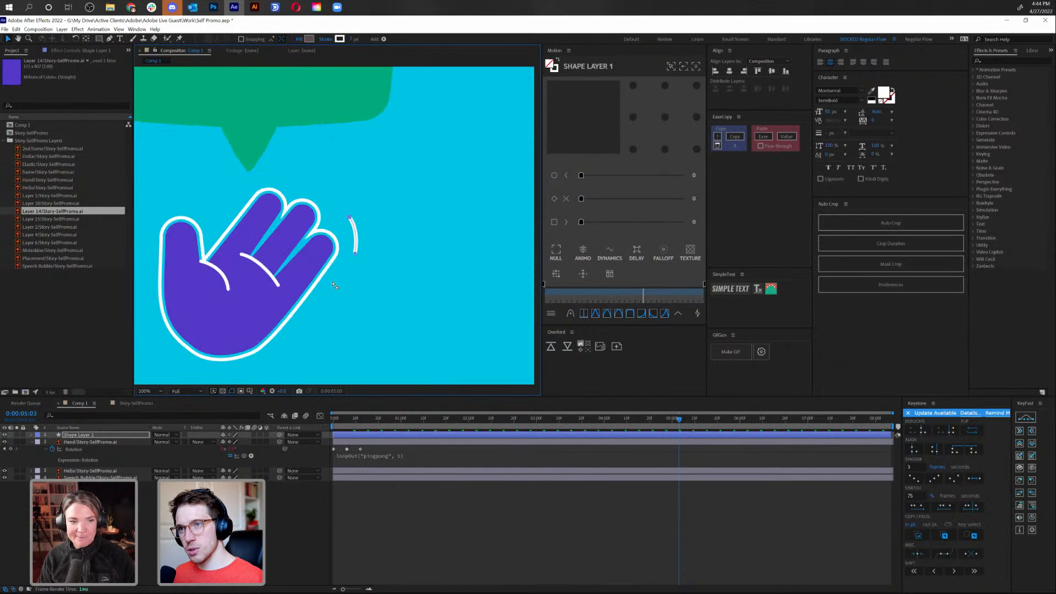
key("Return")
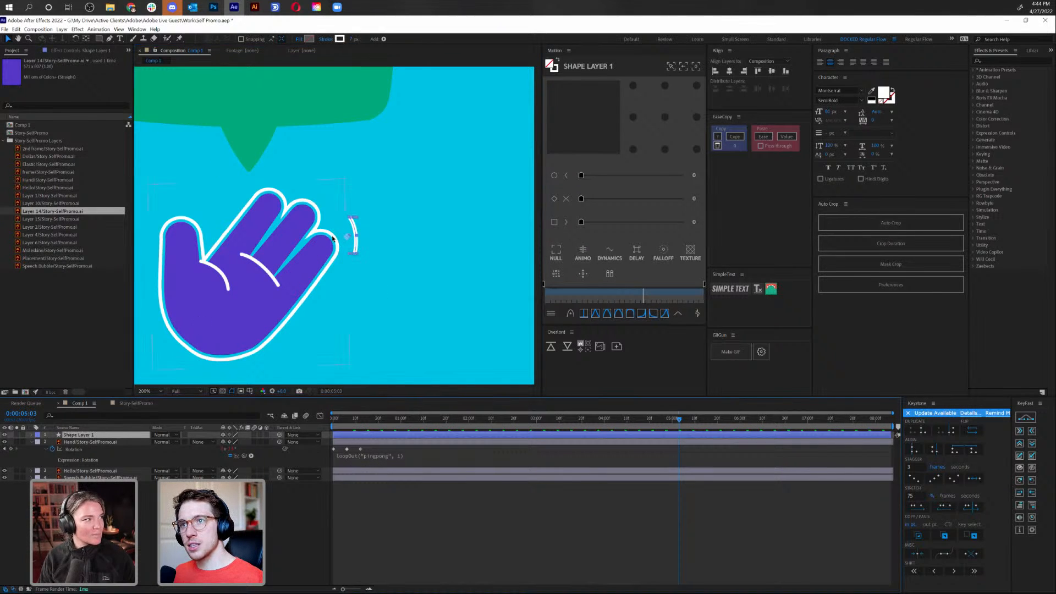
key("r")
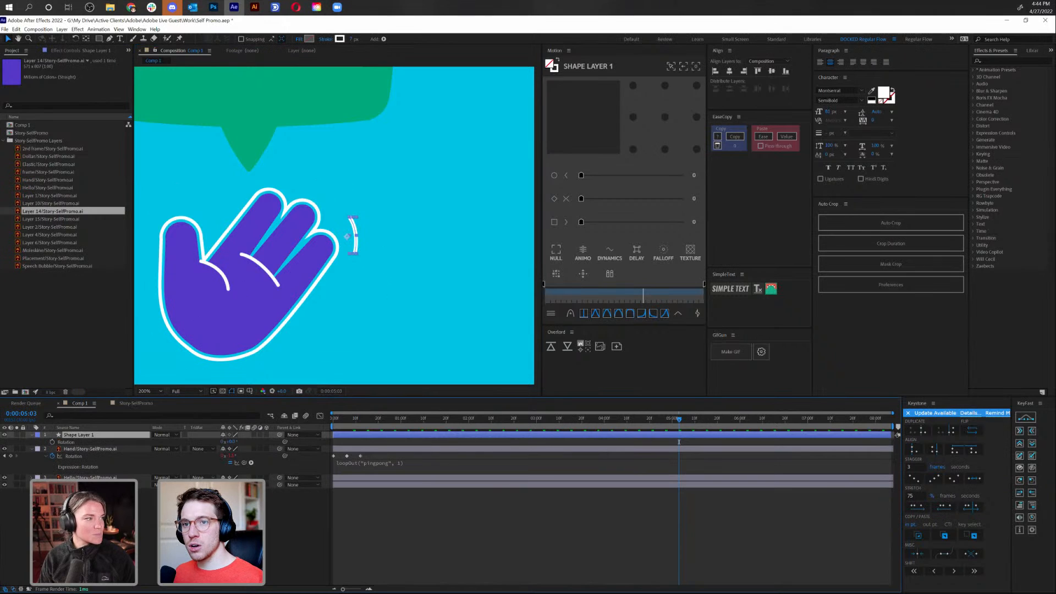
left_click_drag(227, 441, 226, 444)
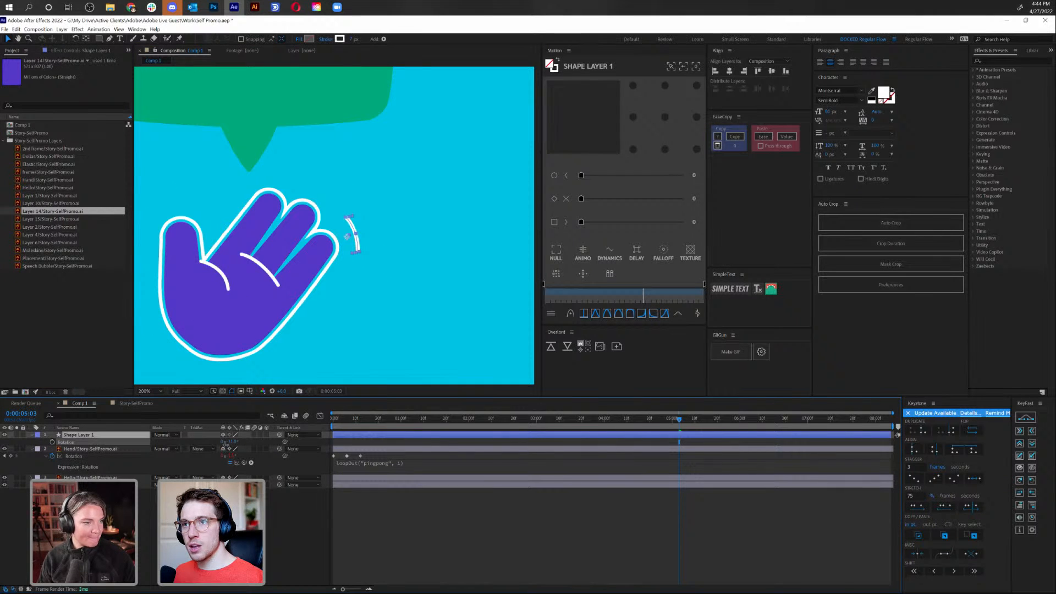
left_click(371, 305)
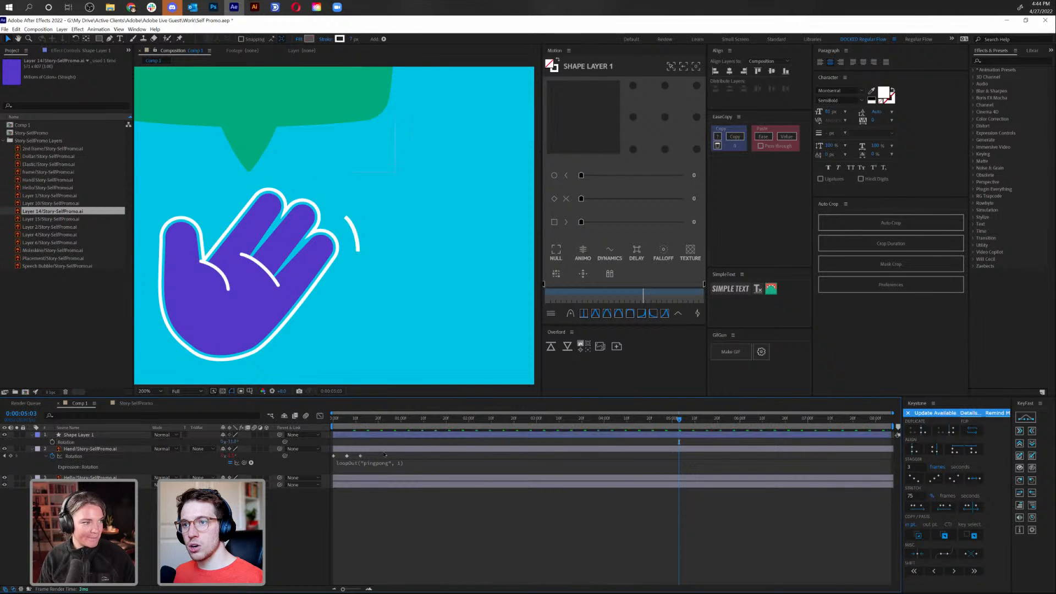
left_click(355, 246)
key("Return")
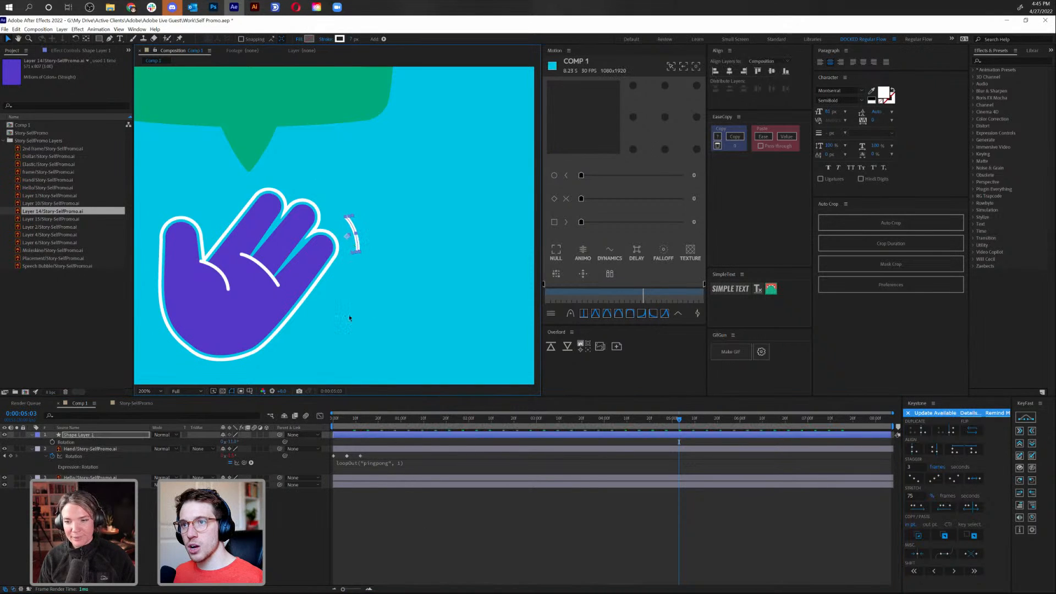
Set Position and Opacity keyframes for the curved motion line at the first frame
key("Home")
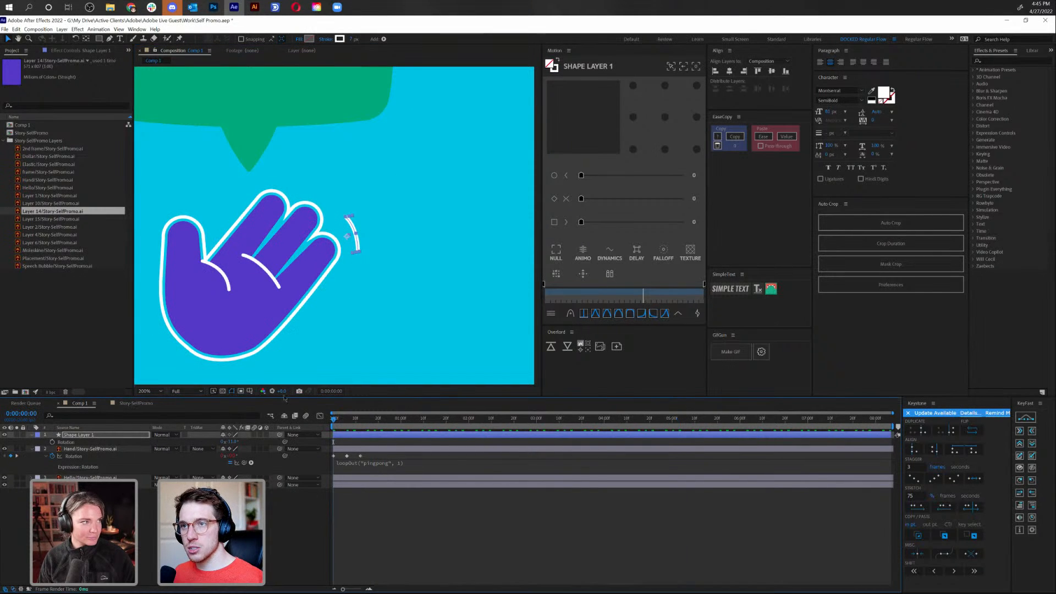
key("p")
left_click(53, 442)
key("shift+t")
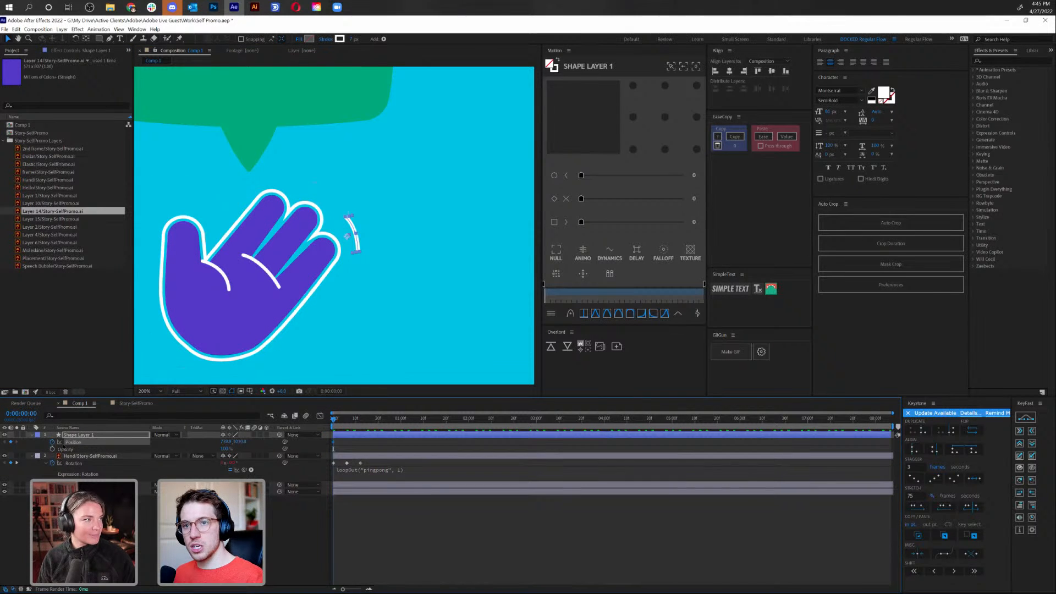
left_click(52, 449)
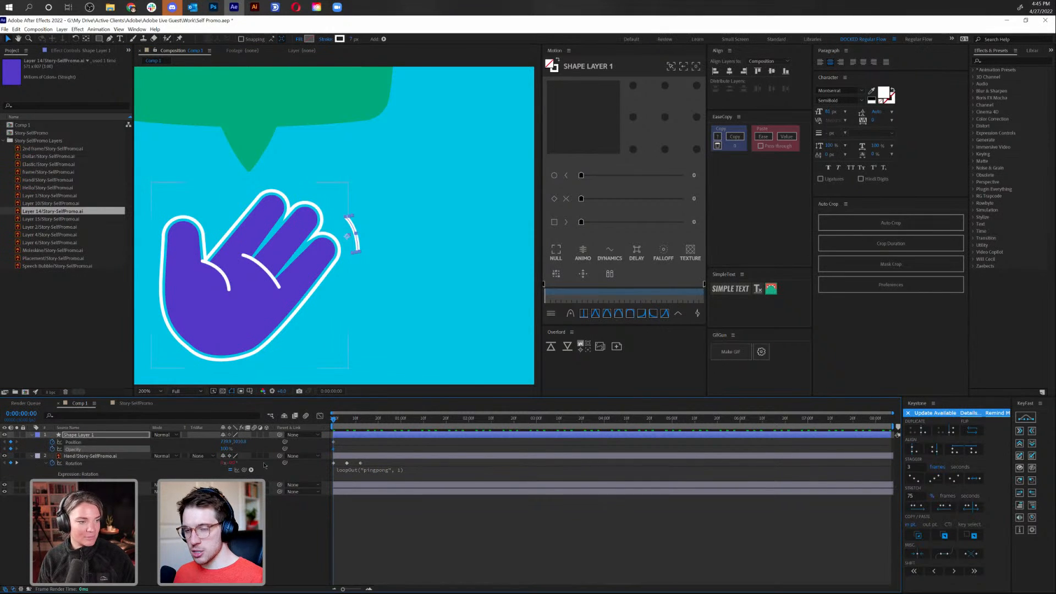
Add Position and Opacity keyframes at frame 6 and move the curved line outward, up and away from the hand, at that frame
left_click(341, 436)
left_click(340, 436)
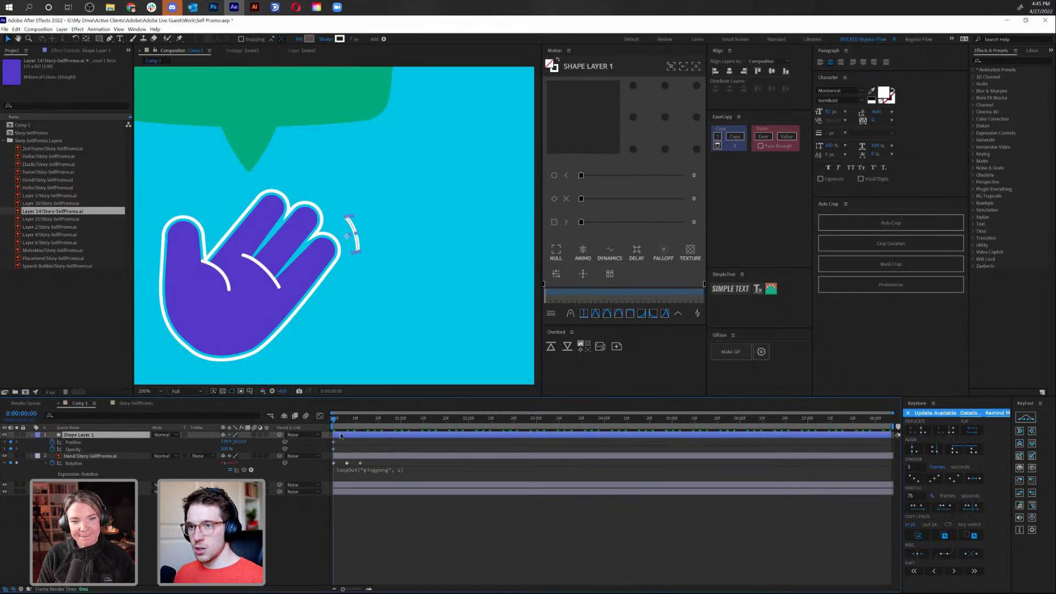
left_click_drag(334, 421, 348, 425)
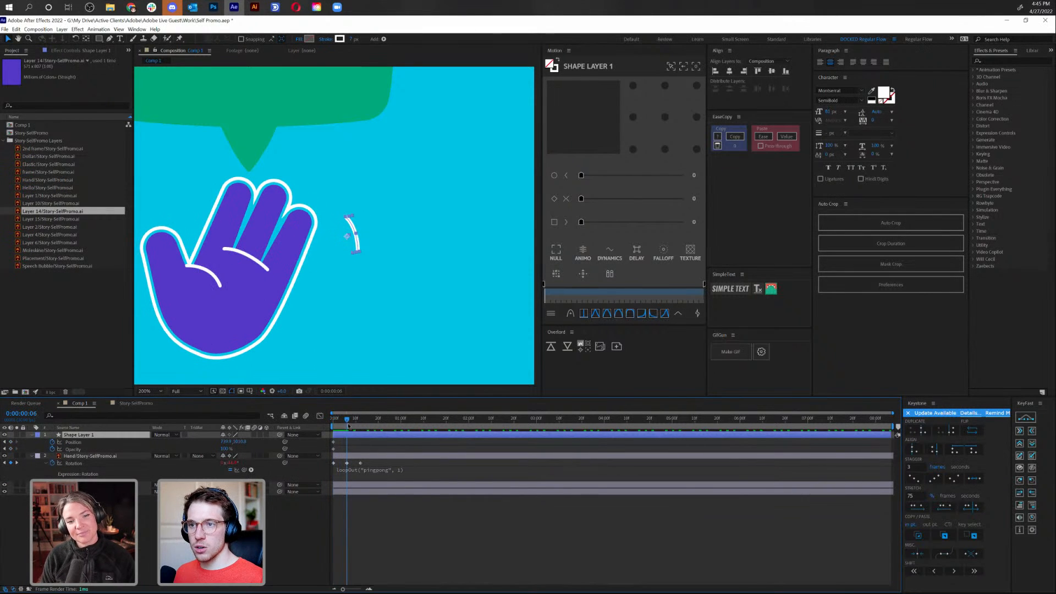
left_click(11, 442)
left_click(11, 448)
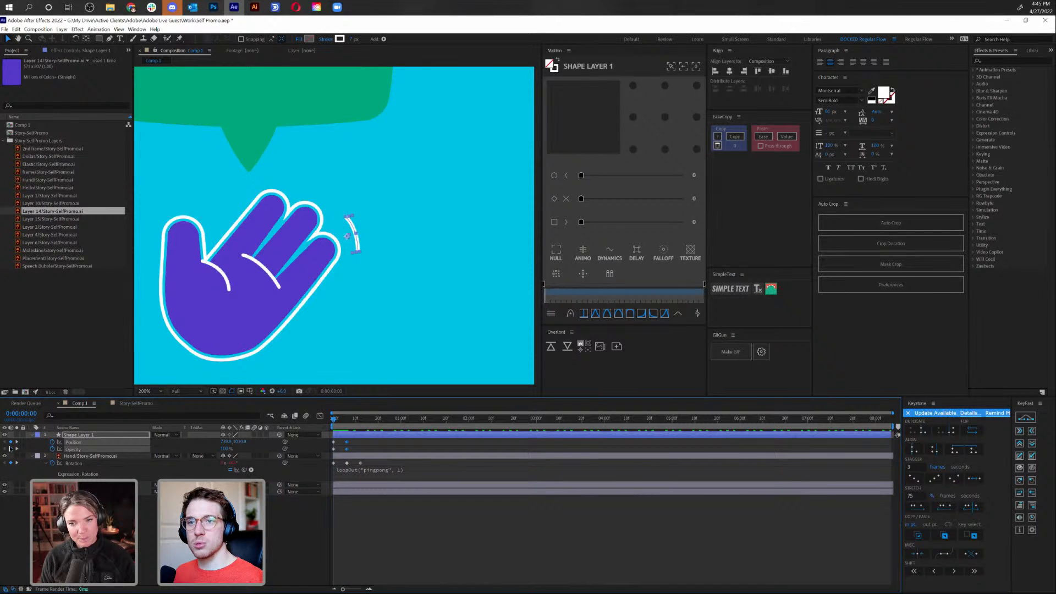
left_click_drag(363, 453, 344, 439)
left_click_drag(359, 243, 379, 237)
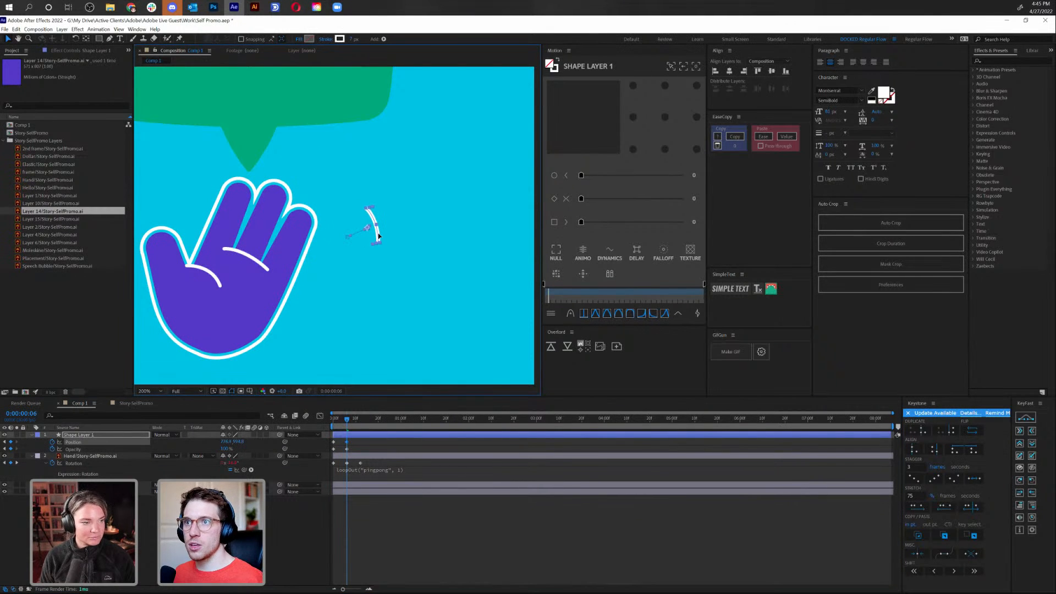
Move the curved line's second Position and Opacity keyframes to frame 9, and keyframe Scale to grow the line from the first frame to there
mouse_move(346, 427)
left_mouse_down()
mouse_move(334, 427)
mouse_move(353, 440)
left_mouse_up()
left_click(353, 422)
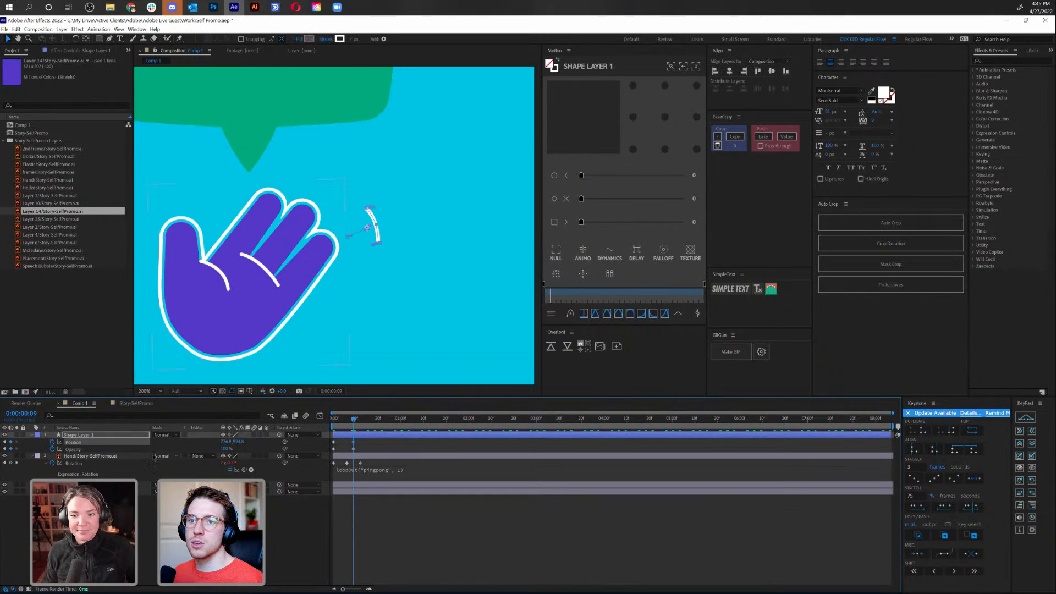
key("shift+s")
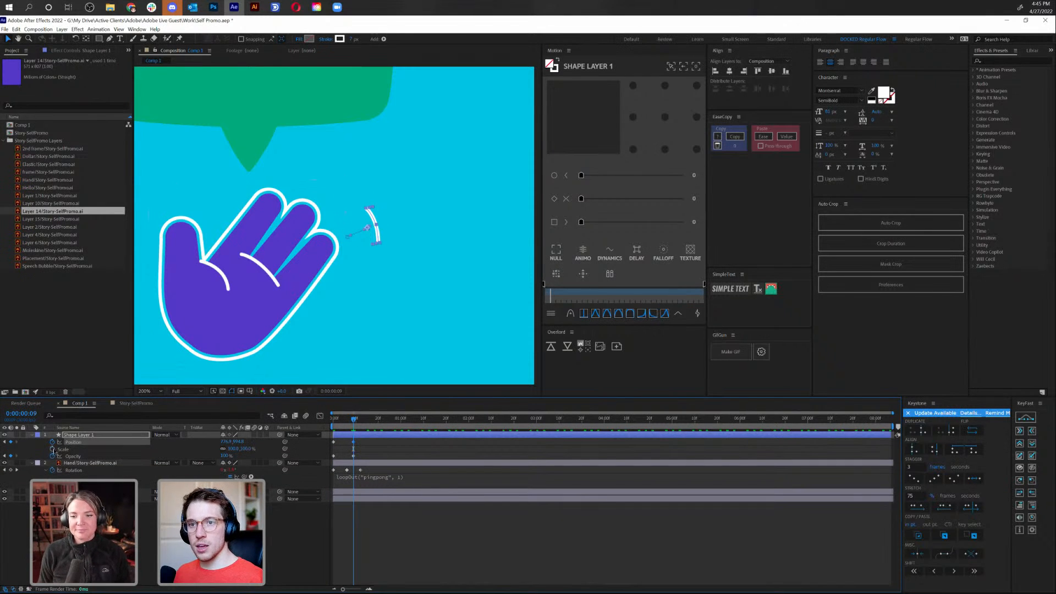
left_click(53, 448)
key("Home")
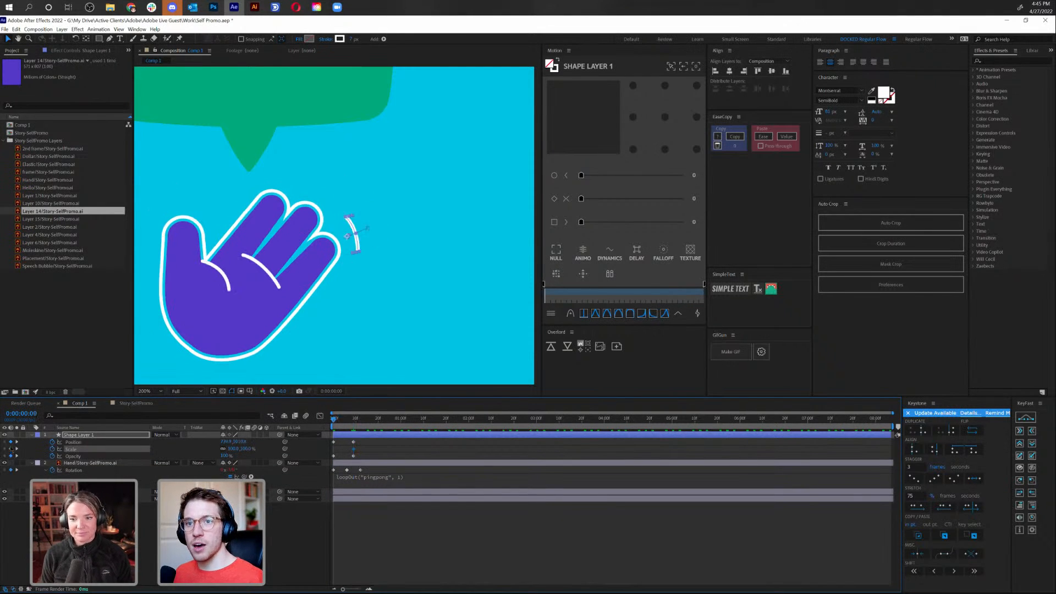
left_click(16, 449)
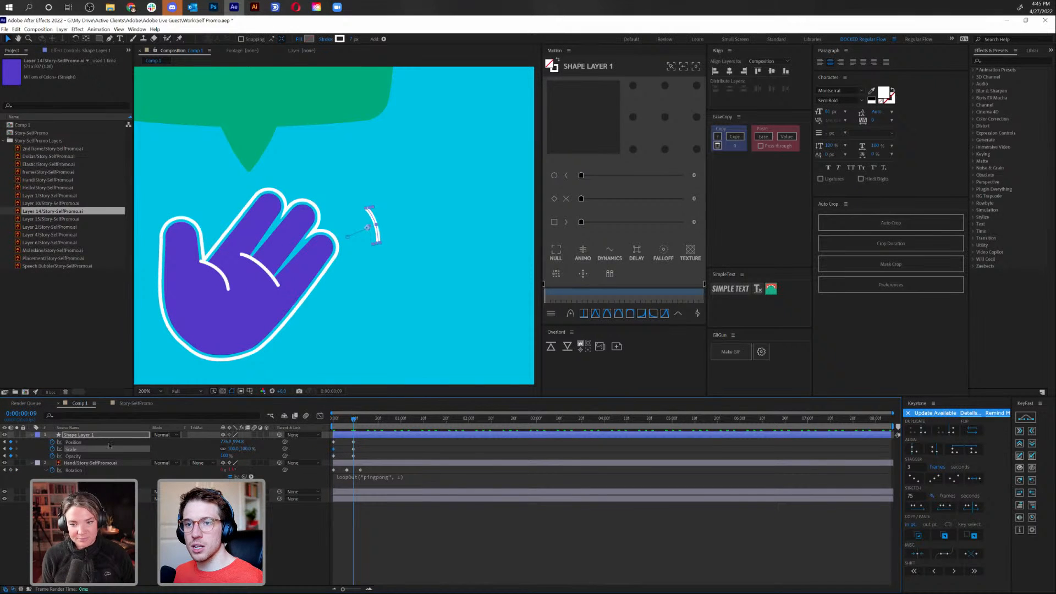
left_click_drag(234, 448, 262, 452)
key("space")
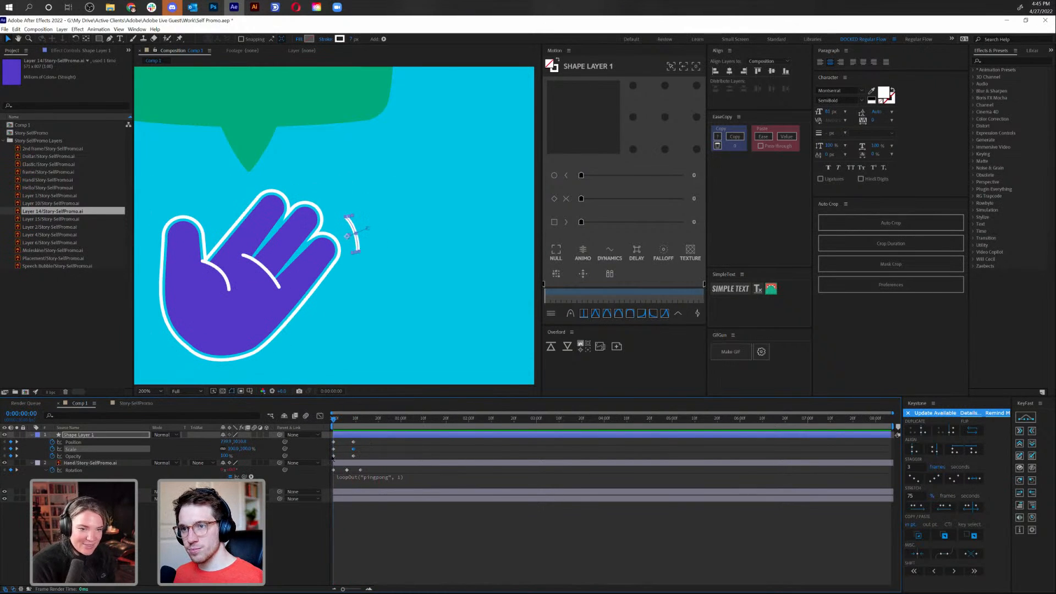
Set the curved line's Opacity to 0% at the first frame and shift its ending Position, Scale and Opacity keyframes to frame 14
left_click(333, 456)
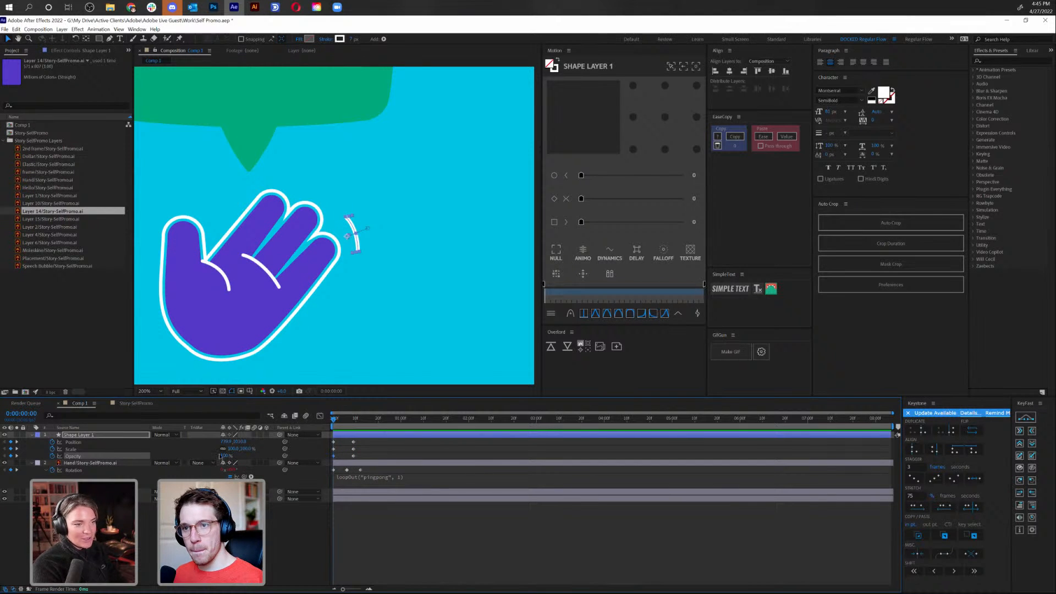
type("0")
key("Return")
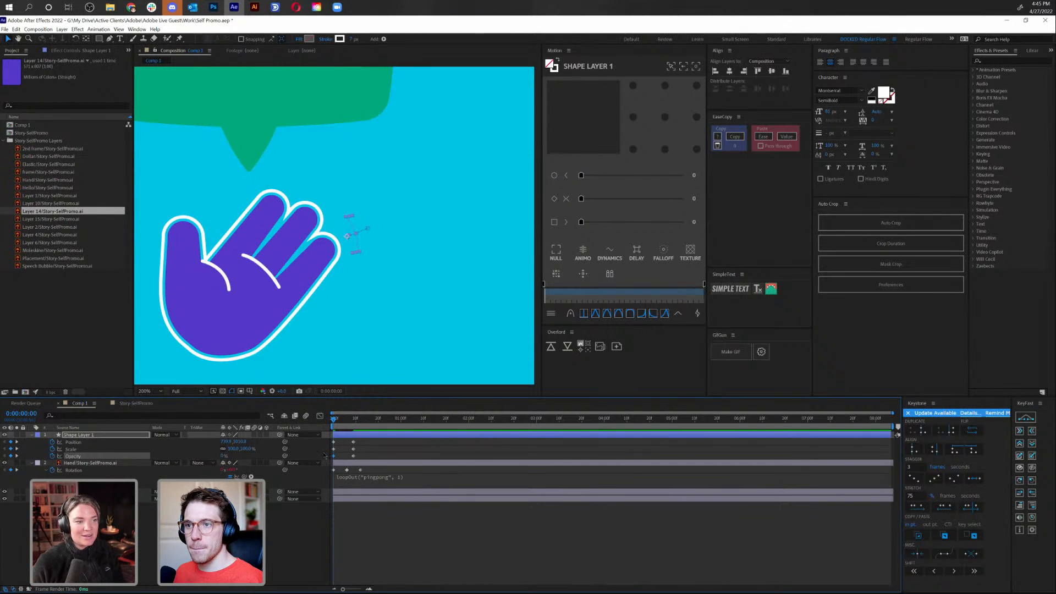
mouse_move(361, 440)
left_mouse_down()
mouse_move(349, 461)
mouse_move(364, 456)
left_mouse_up()
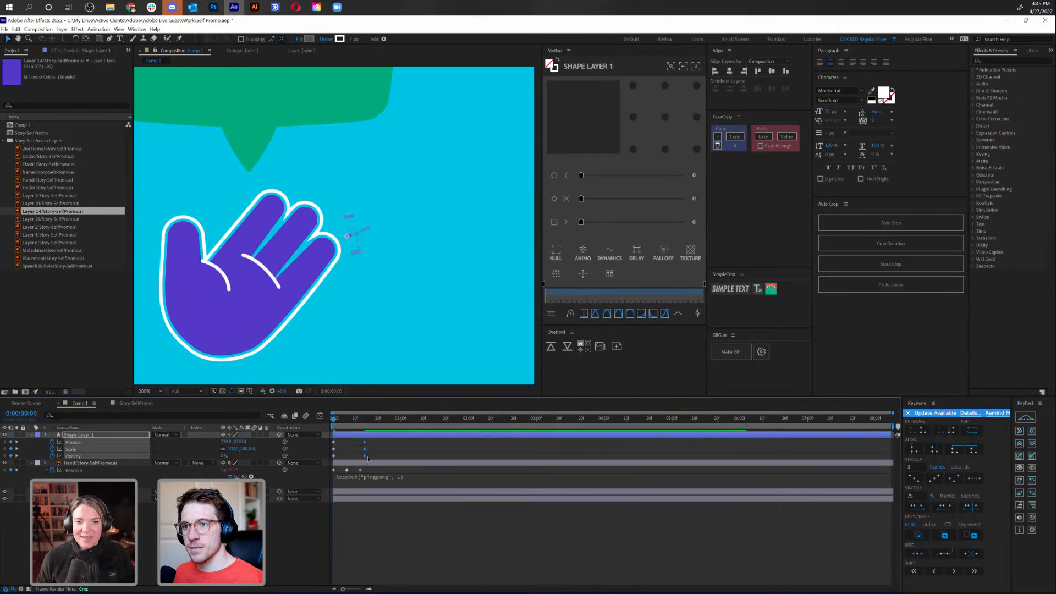
key("space")
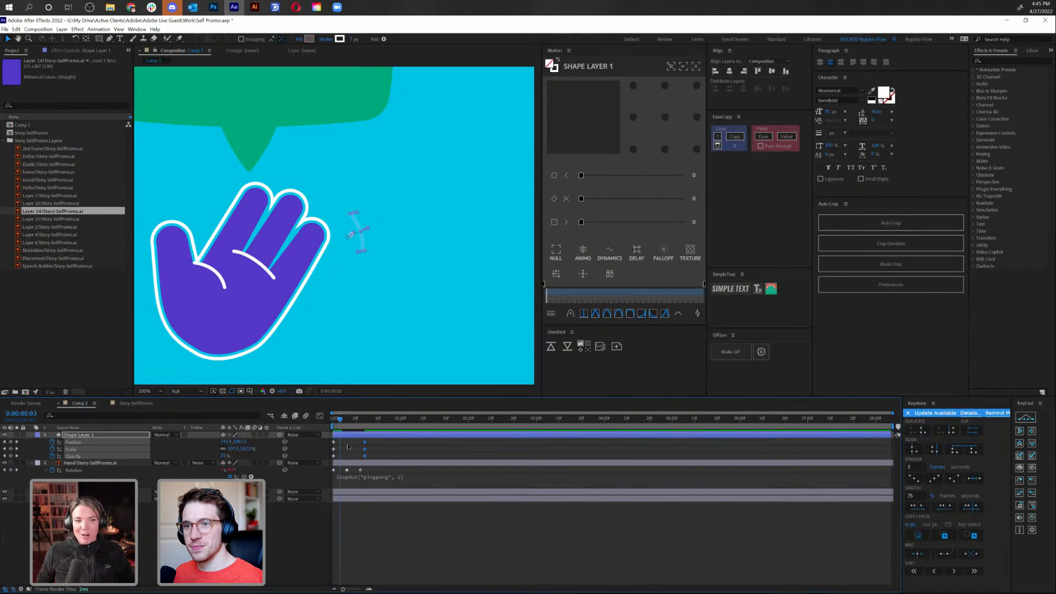
Add a 100% Opacity keyframe at frame 3 so the curved line fades in quickly
left_click(214, 460)
left_click_drag(223, 454, 268, 457)
key("space")
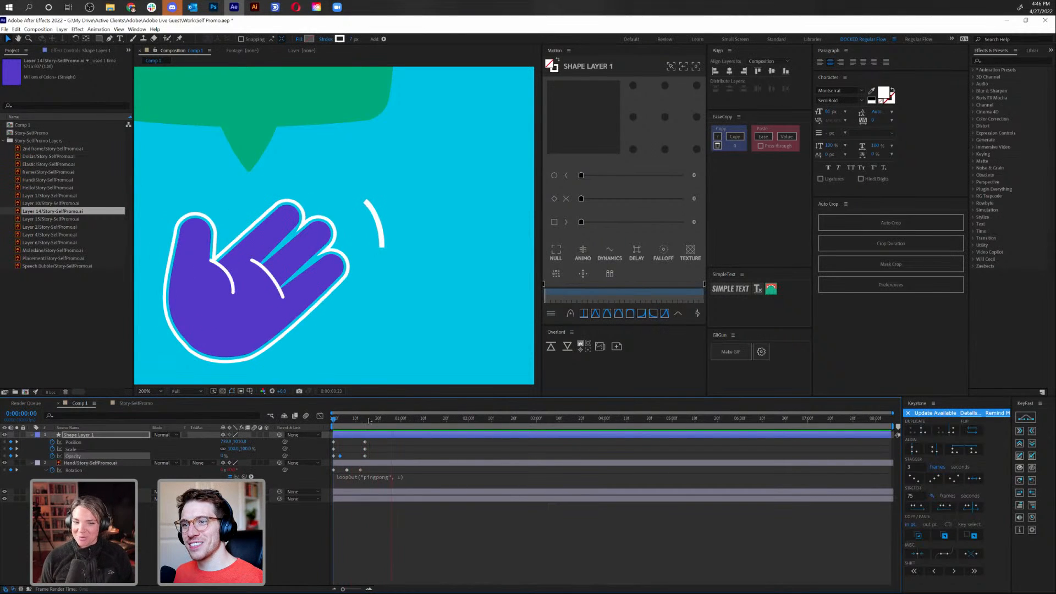
Fade the curved line out by holding its Opacity with a keyframe at frame 10 and setting Opacity to 0% at frame 14
mouse_move(352, 419)
left_mouse_down()
mouse_move(366, 426)
mouse_move(350, 434)
left_mouse_up()
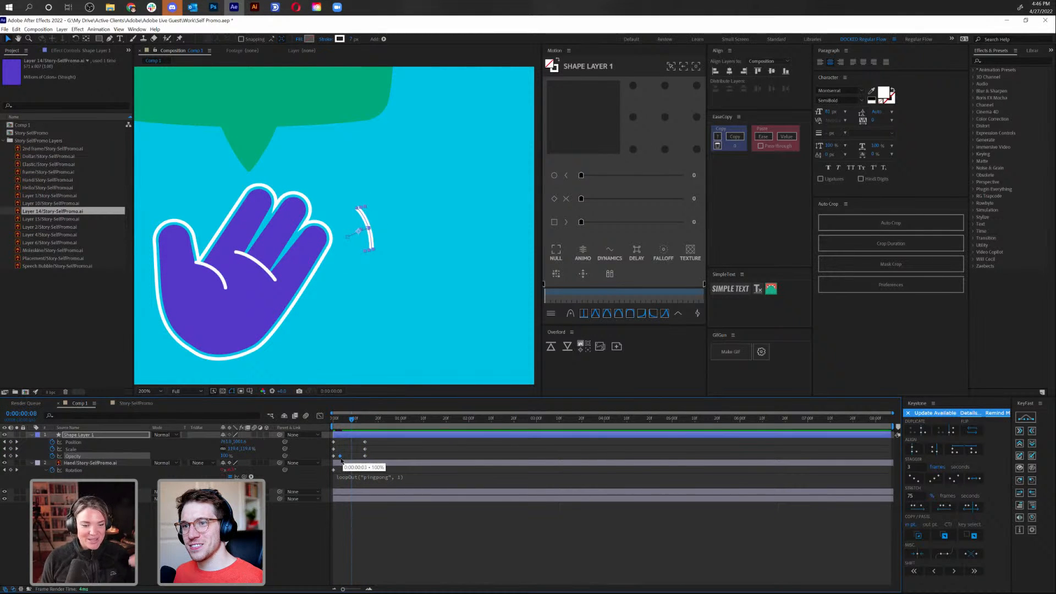
key("Page_Down")
key("Page_Down")
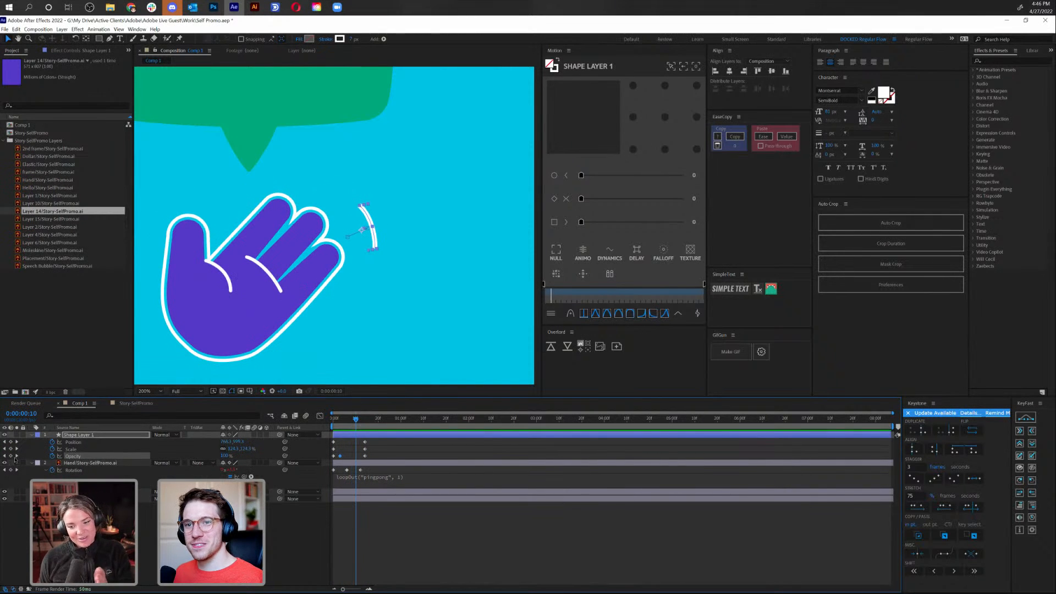
left_click(11, 456)
key("Page_Down")
key("Page_Down")
key("Page_Down")
key("Page_Down")
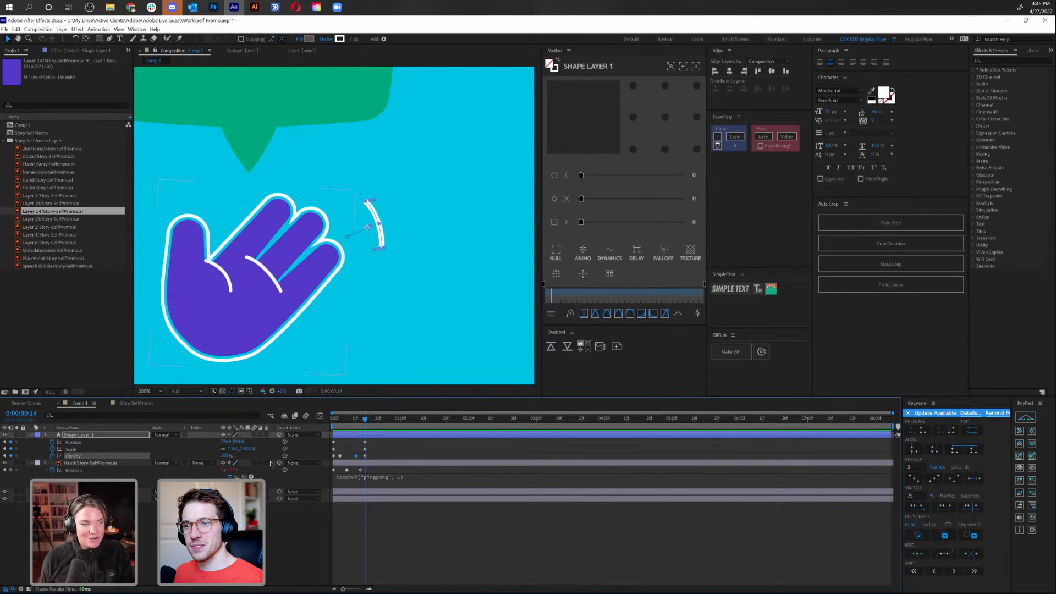
left_click(226, 456)
type("0")
key("Return")
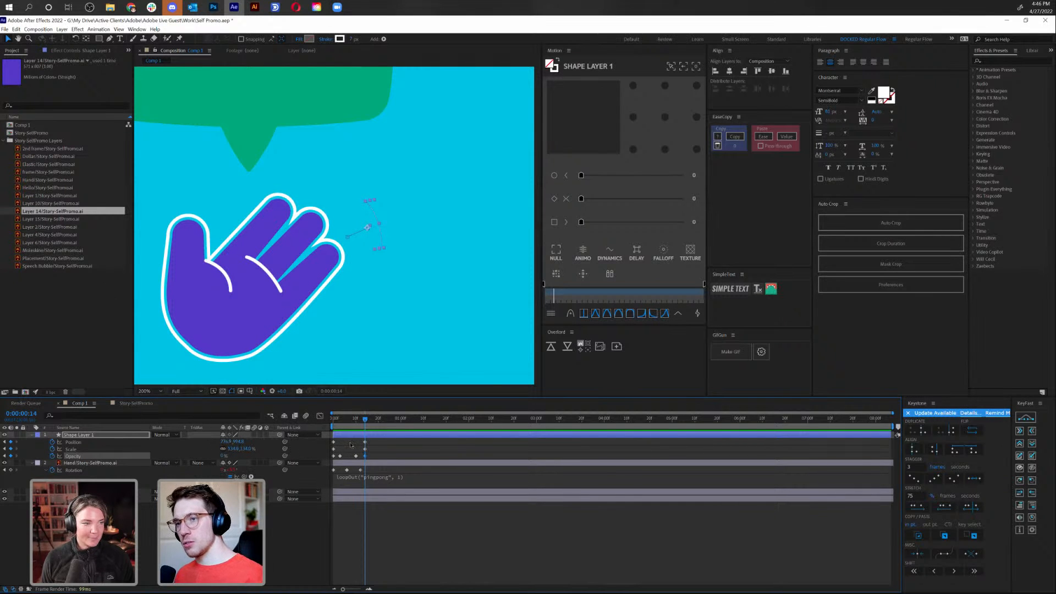
Stretch all of the curved line's keyframes proportionally so the last ones land at about frame 24, and preview the slower motion
left_click_drag(329, 440, 387, 455)
left_click(379, 448)
key("space")
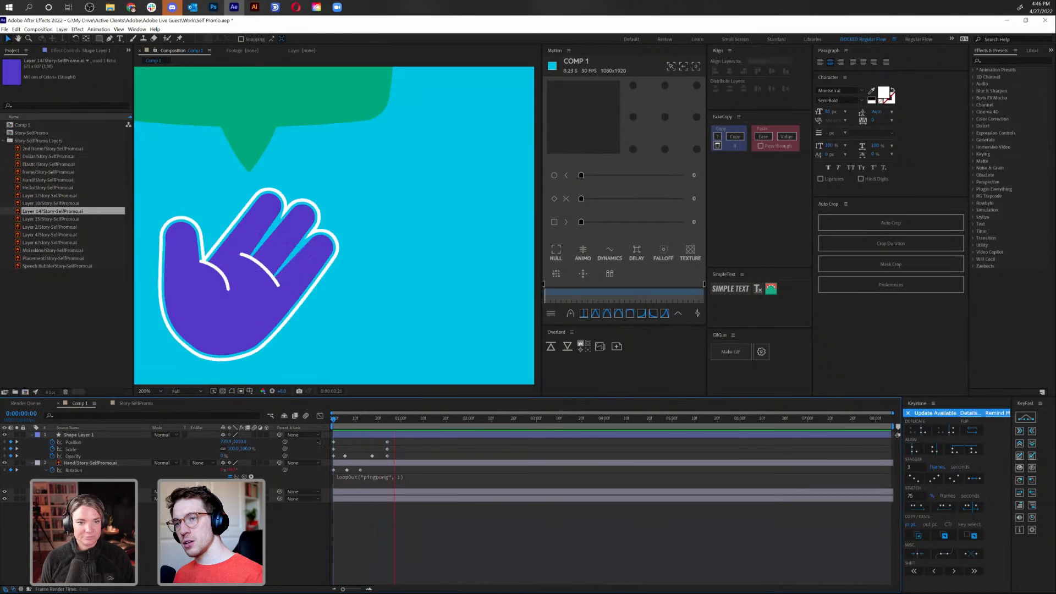
key("space")
Change the line cap of the curved motion line's stroke to Round Cap
left_click(358, 418)
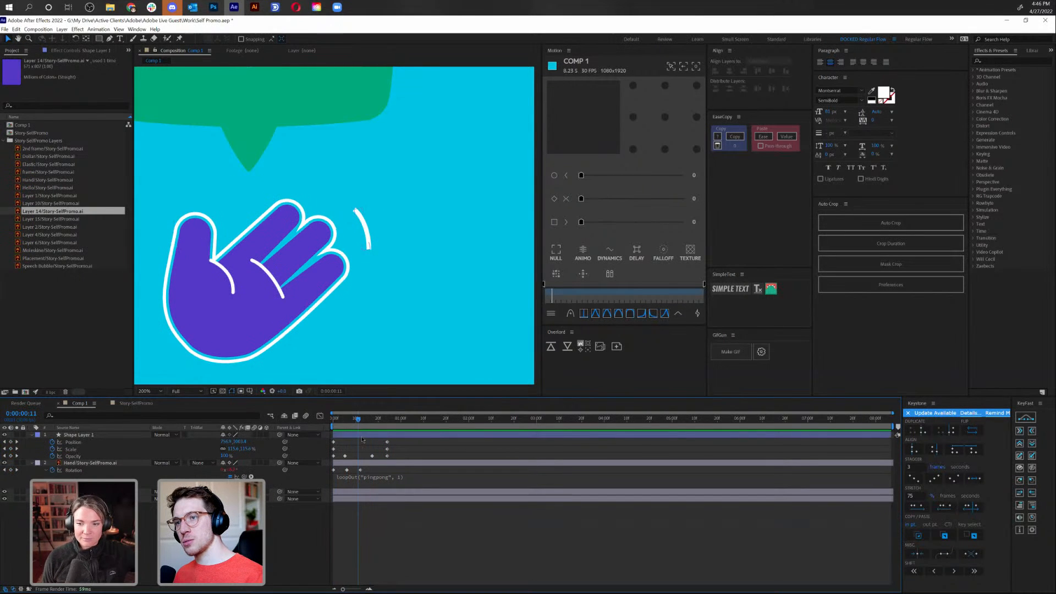
left_click(29, 433)
left_click(32, 435)
left_click(40, 449)
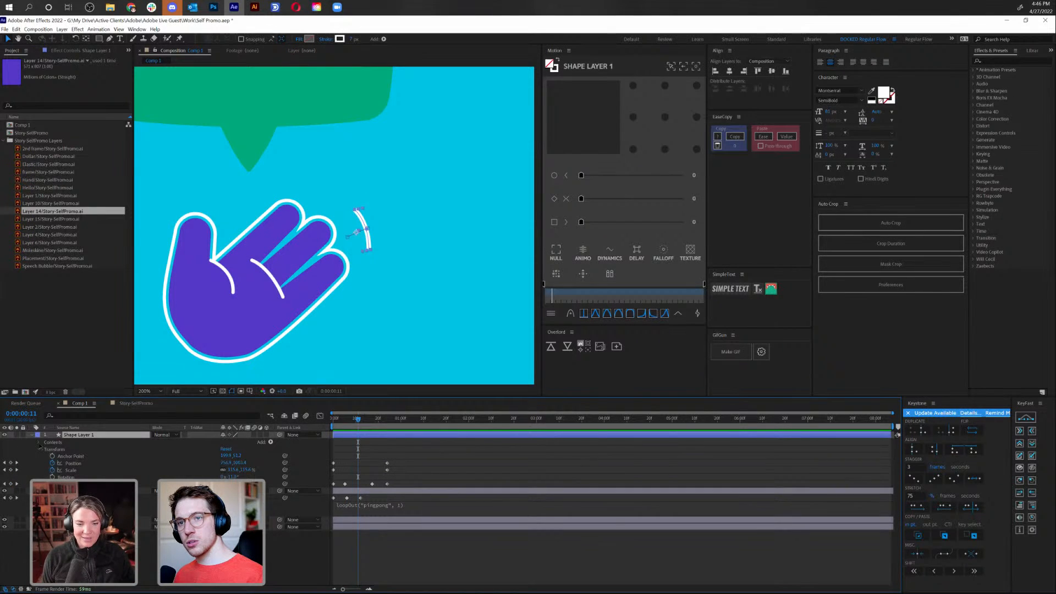
left_click(39, 443)
left_click(46, 450)
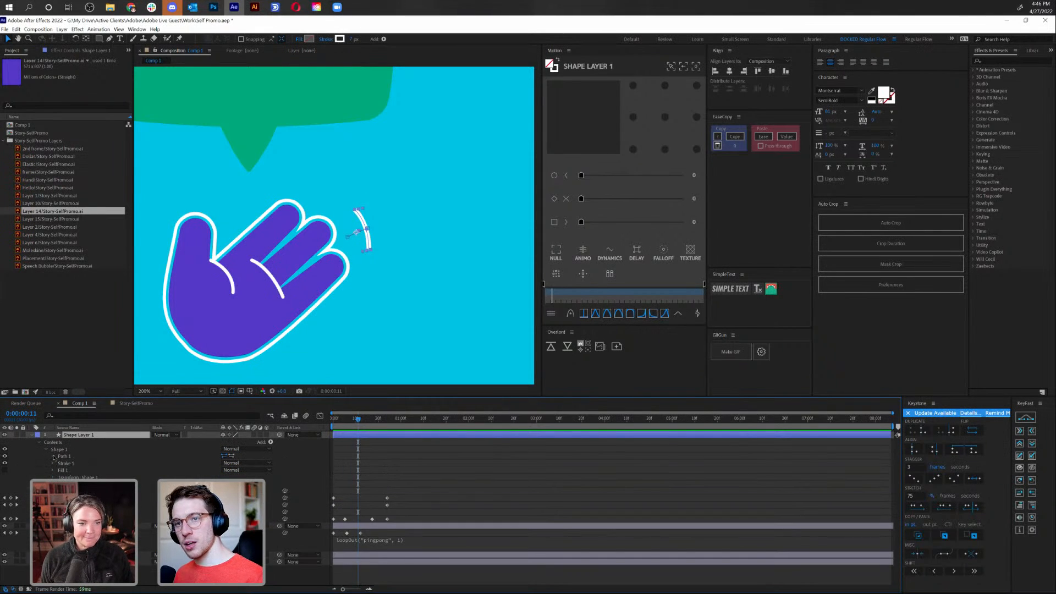
left_click(54, 455)
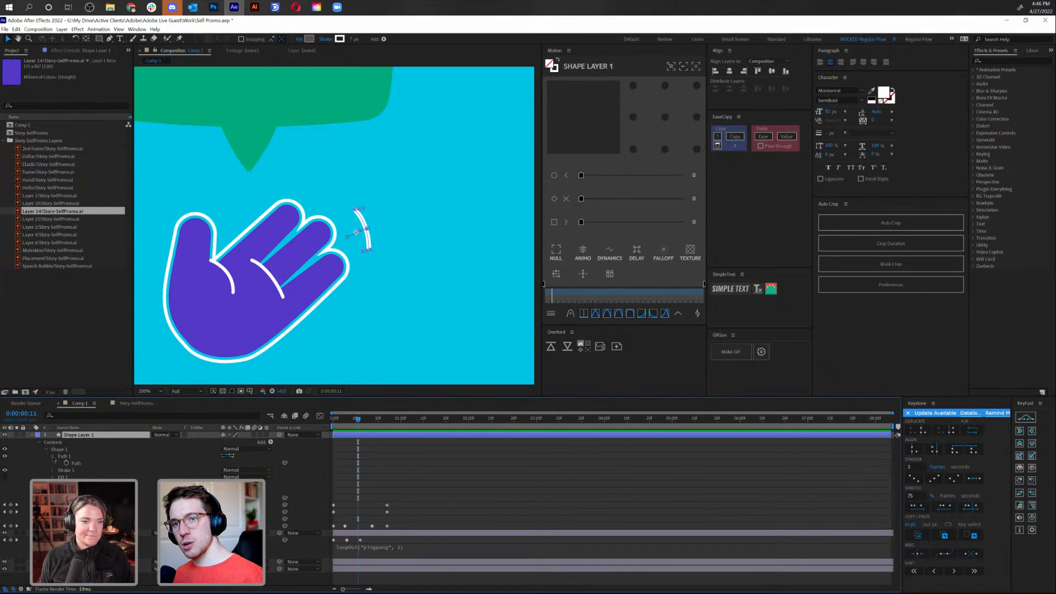
left_click(53, 455)
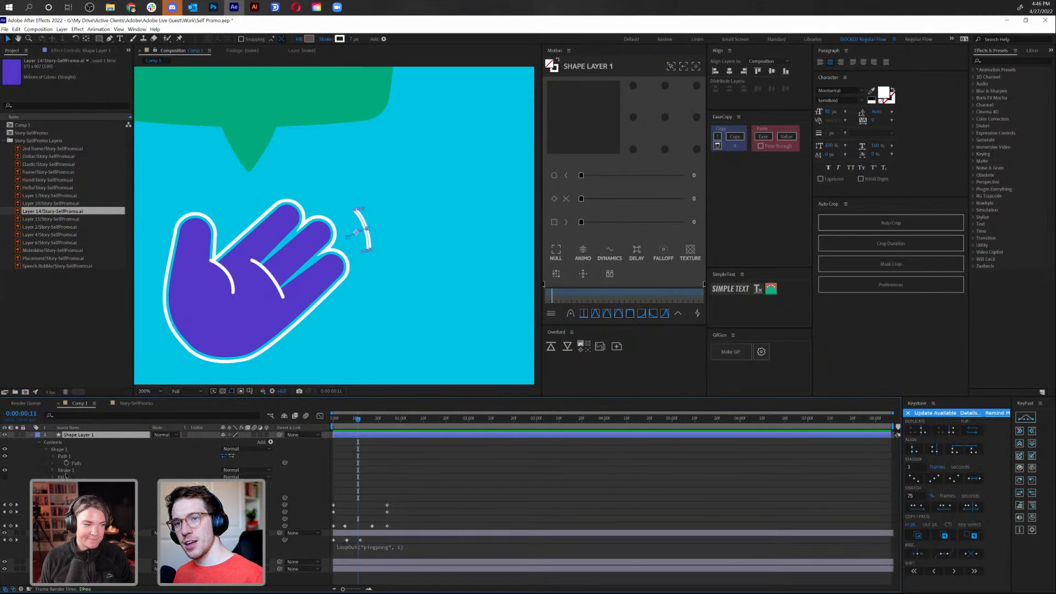
left_click(54, 470)
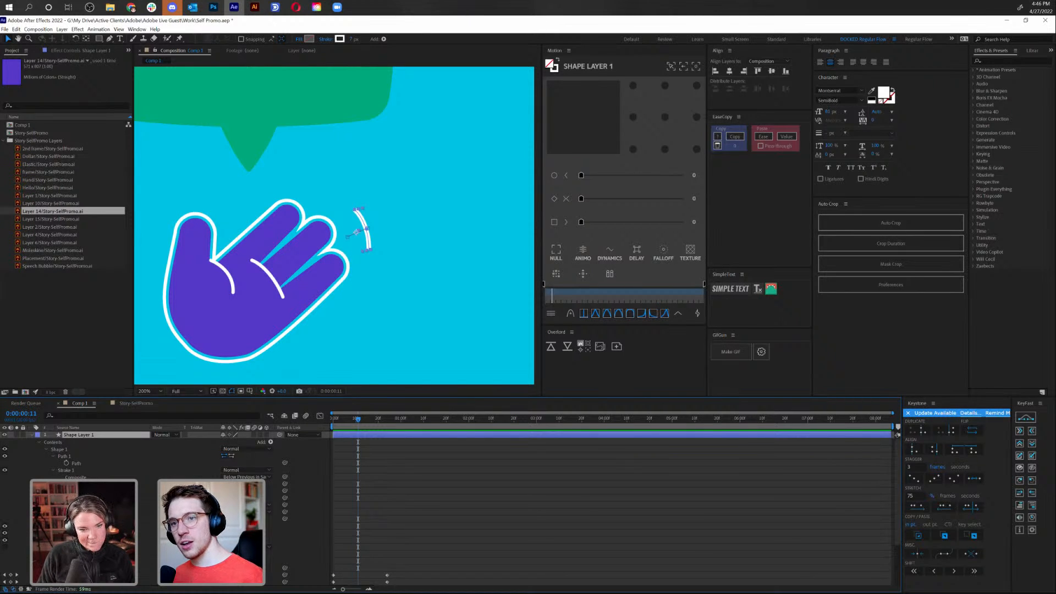
left_click(58, 449)
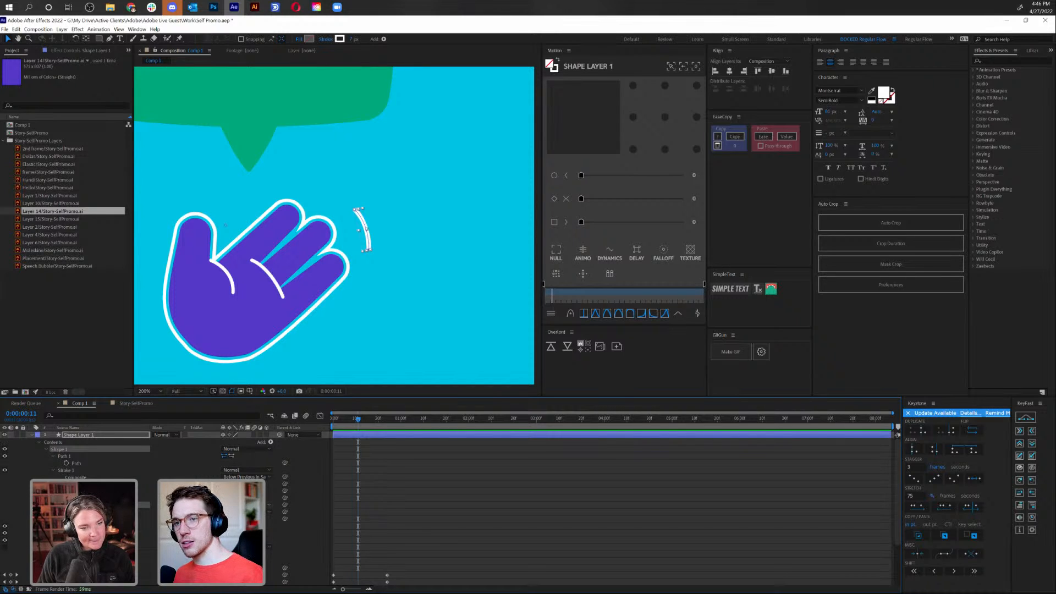
left_click(247, 504)
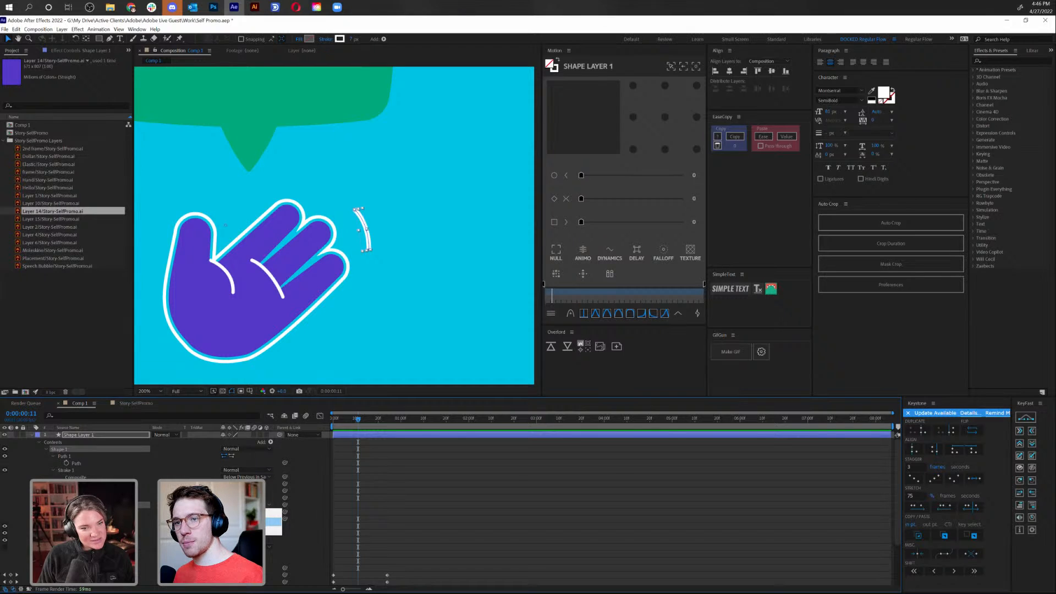
left_click(247, 521)
left_click(483, 522)
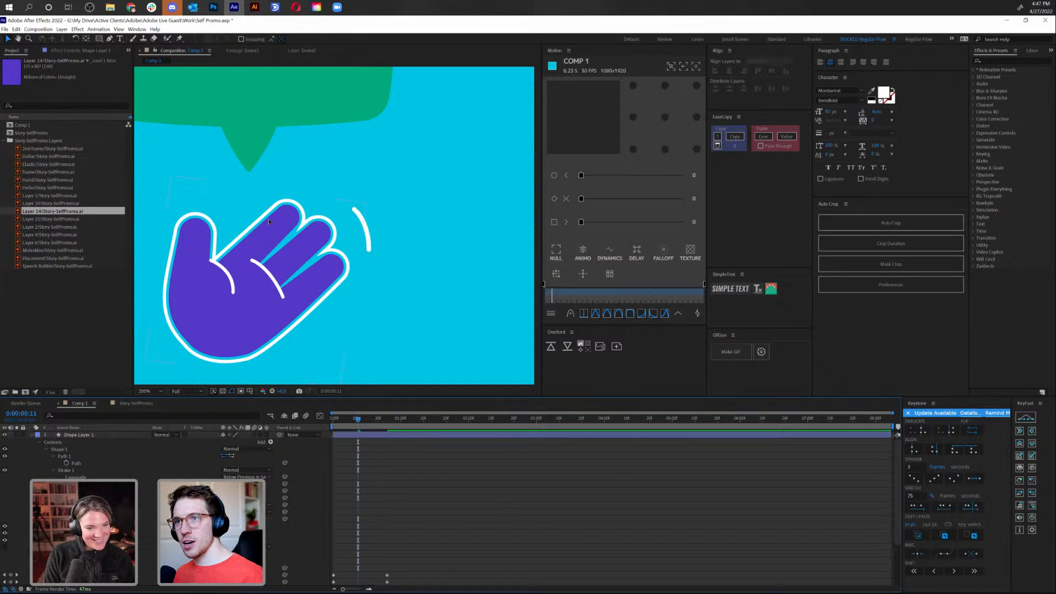
Compare a flat line cap with Round Cap on the curved line's end up close, and restore Round Cap
scroll(408, 238, "up", 3)
scroll(317, 222, "up", 1)
key("v")
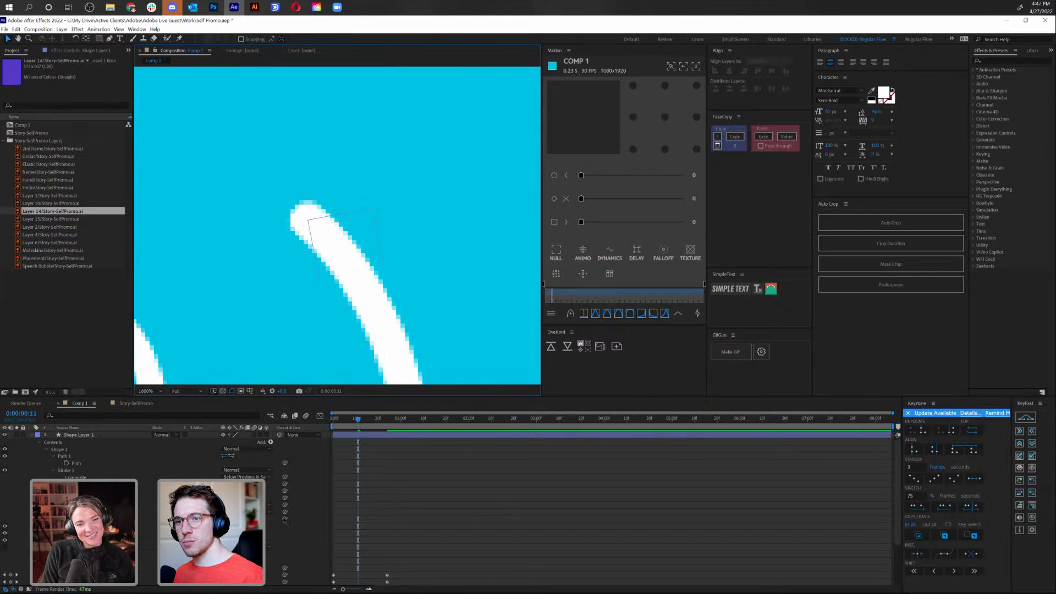
left_click(247, 504)
left_click(247, 513)
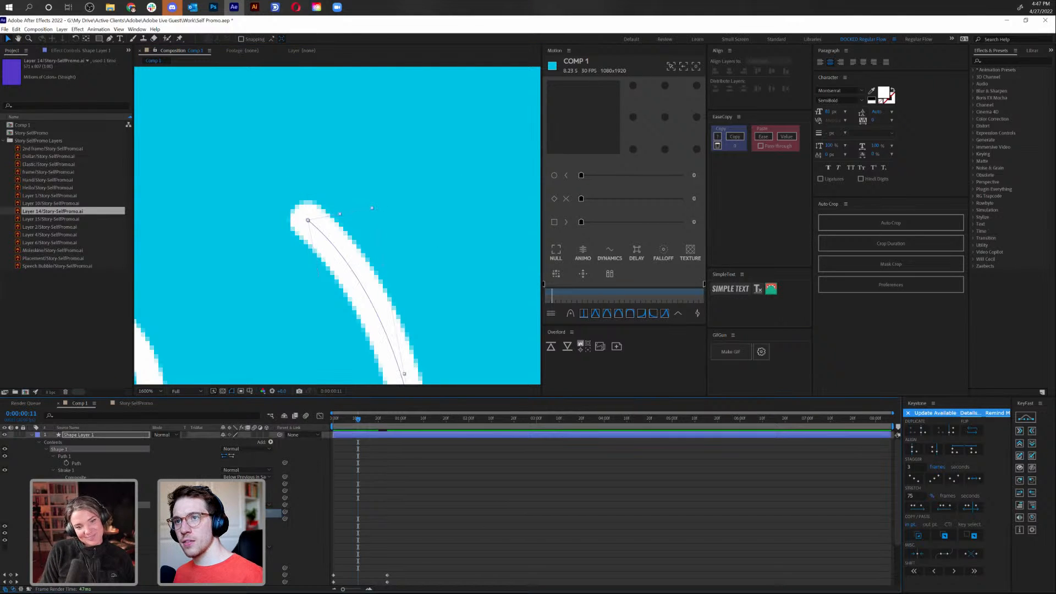
left_click(247, 505)
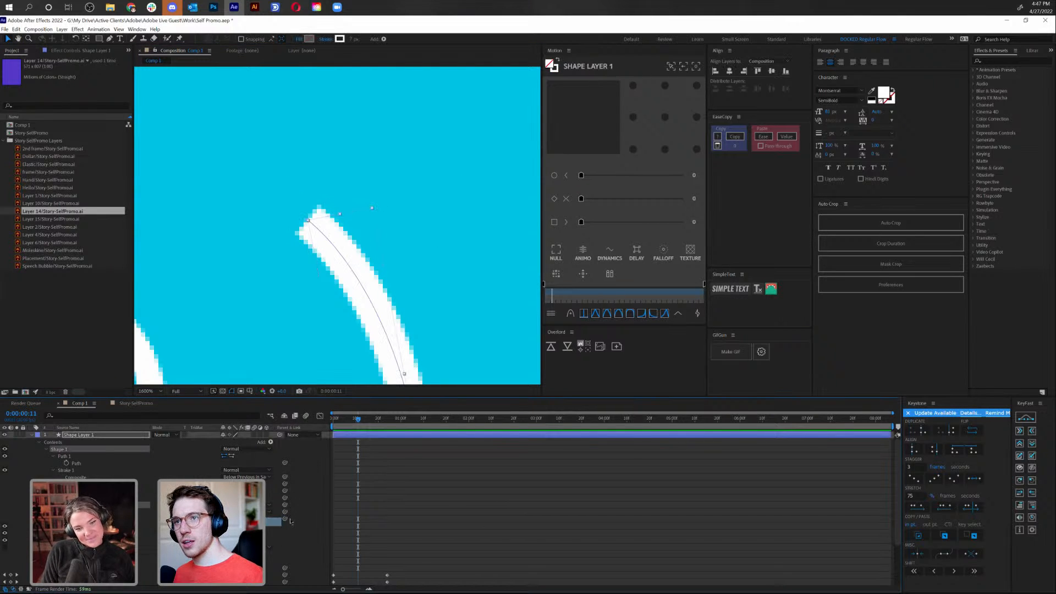
left_click(247, 521)
scroll(379, 287, "down", 10)
scroll(379, 287, "up", 4)
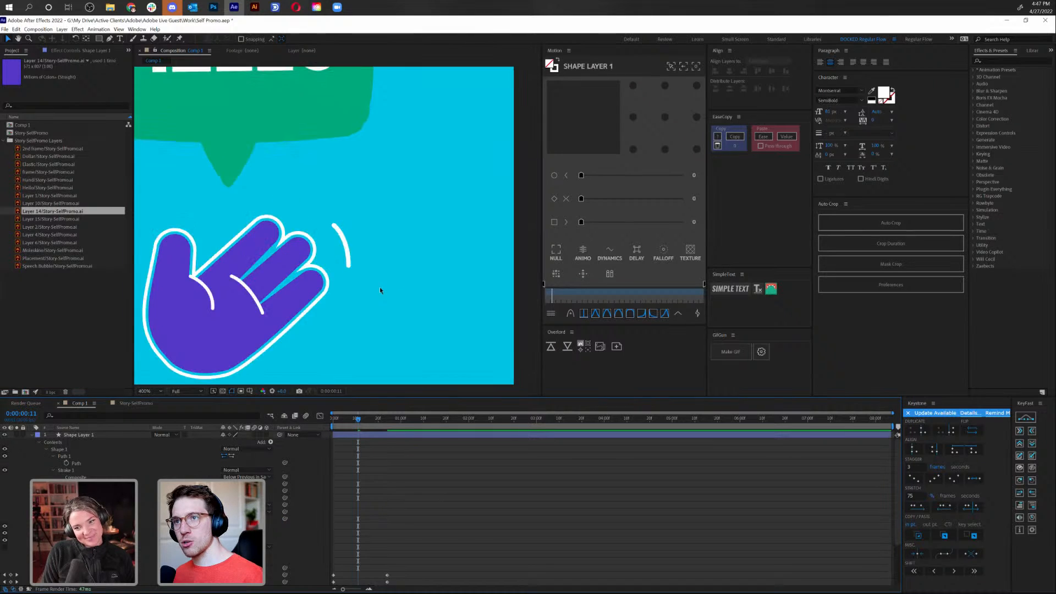
Apply the 75 in, 33 out easing preset to the curved line's last Position and Scale keyframes, and preview the animation
key("space")
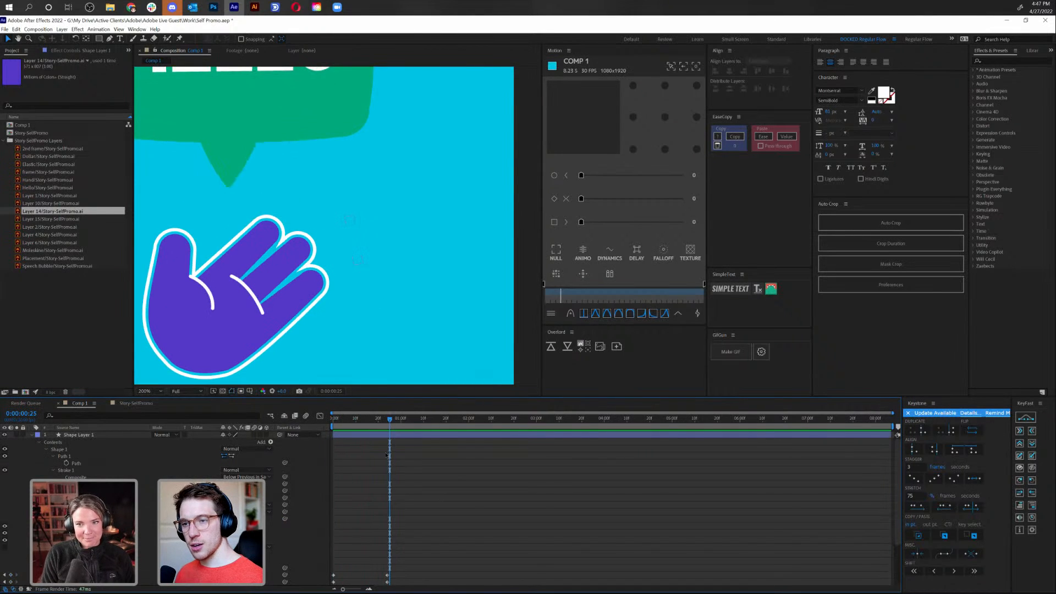
scroll(405, 515, "down", 5)
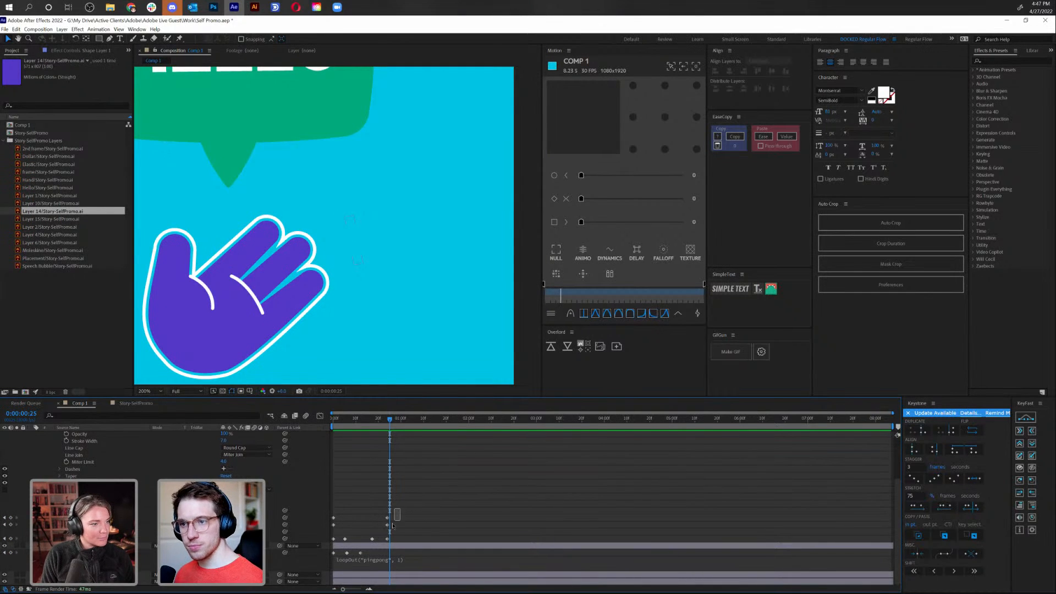
left_click(392, 525)
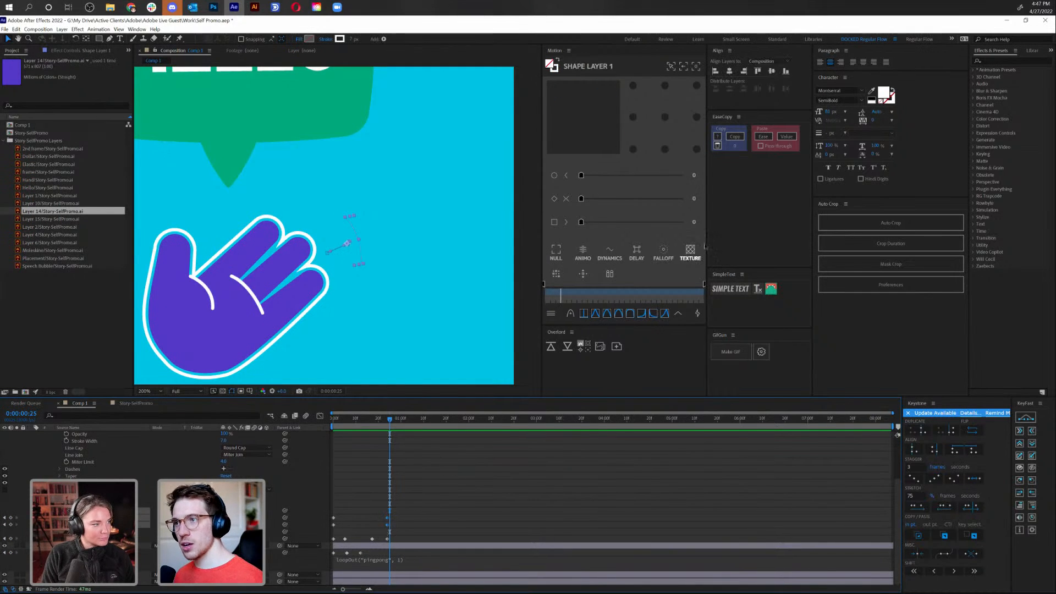
left_click(678, 316)
scroll(605, 220, "up", 2)
left_click(606, 261)
key("Home")
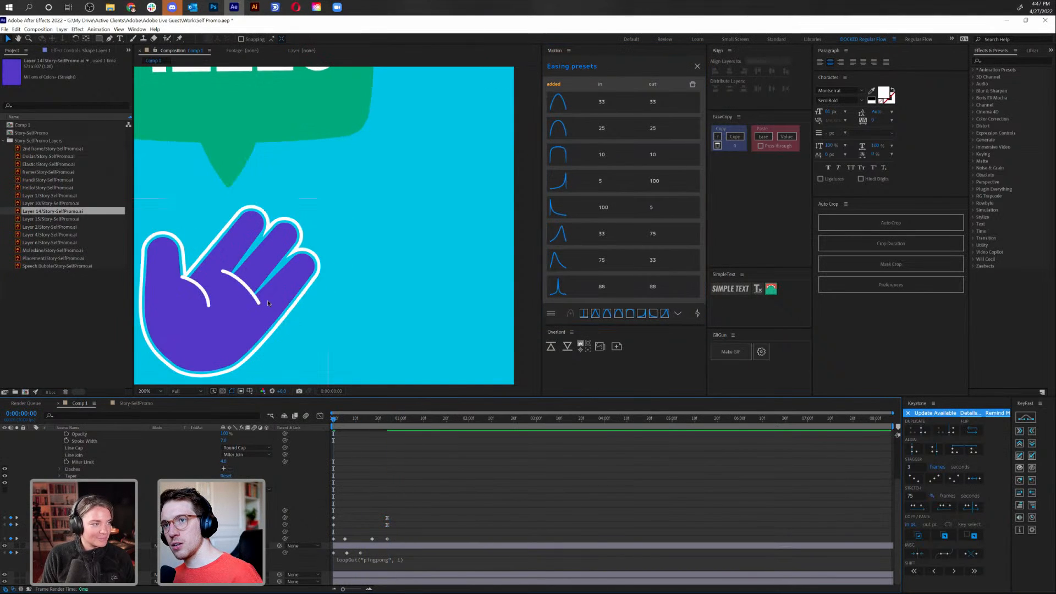
scroll(285, 284, "down", 1)
key("space")
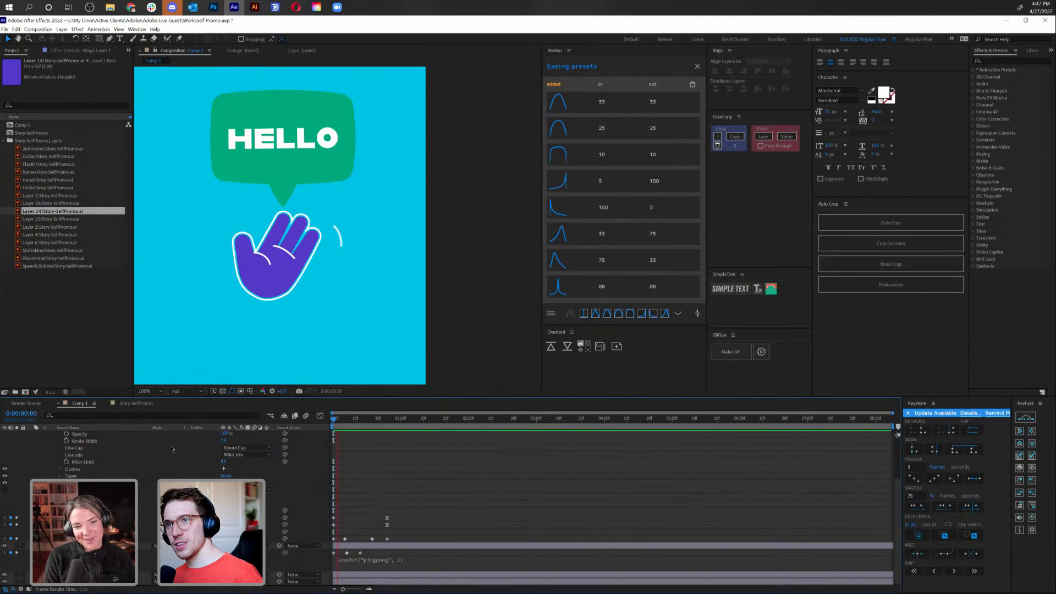
Duplicate the curved motion line's shape layer
left_click(359, 434)
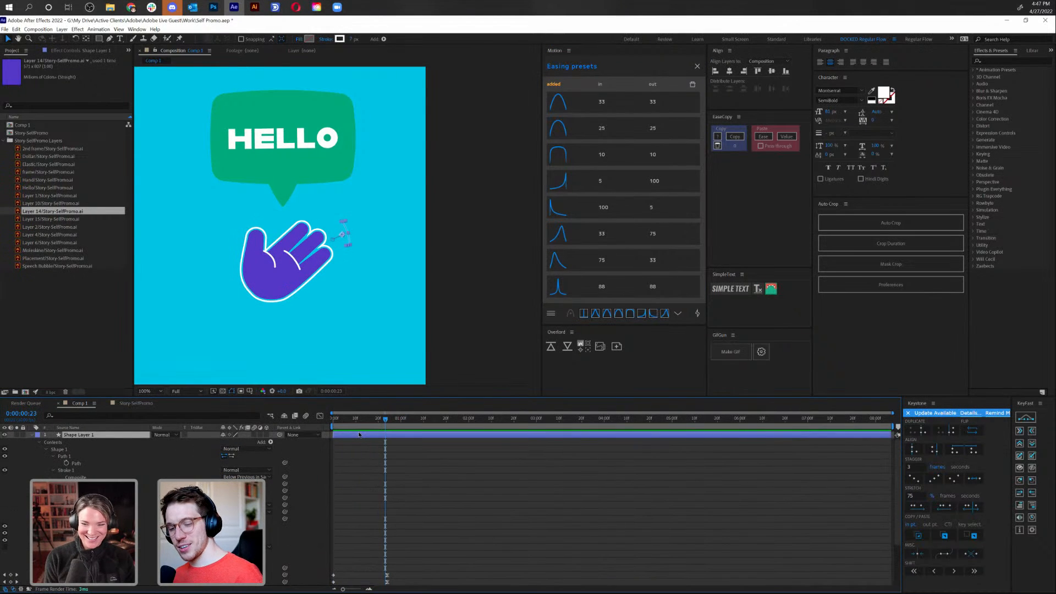
key("ctrl+d")
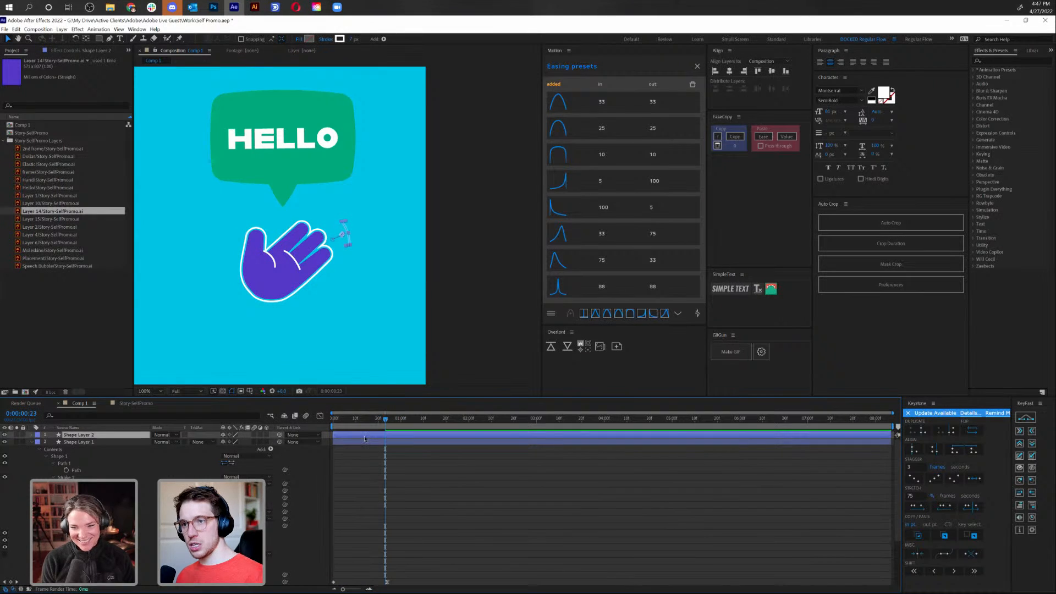
Delay the duplicated curved line's layer to start at frame 12, preview the timing, and reveal its keyframes
left_click_drag(365, 438, 367, 438)
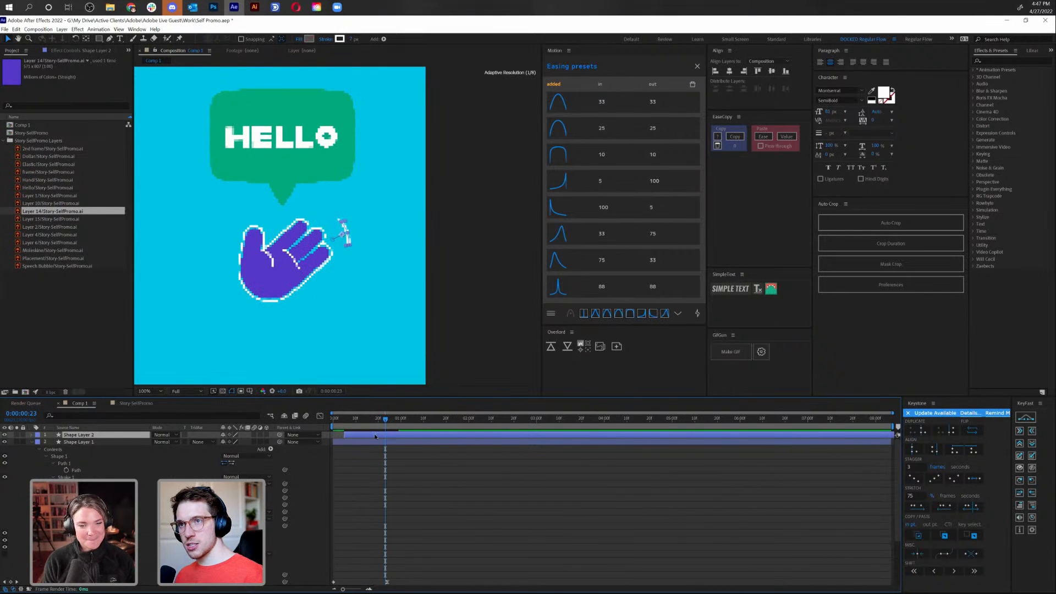
key("space")
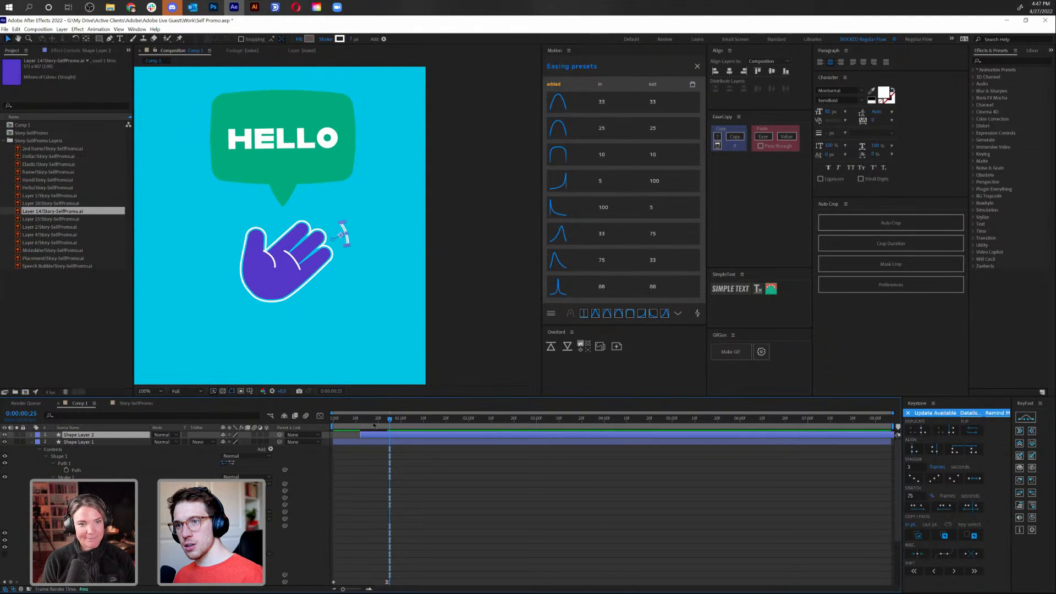
key("u")
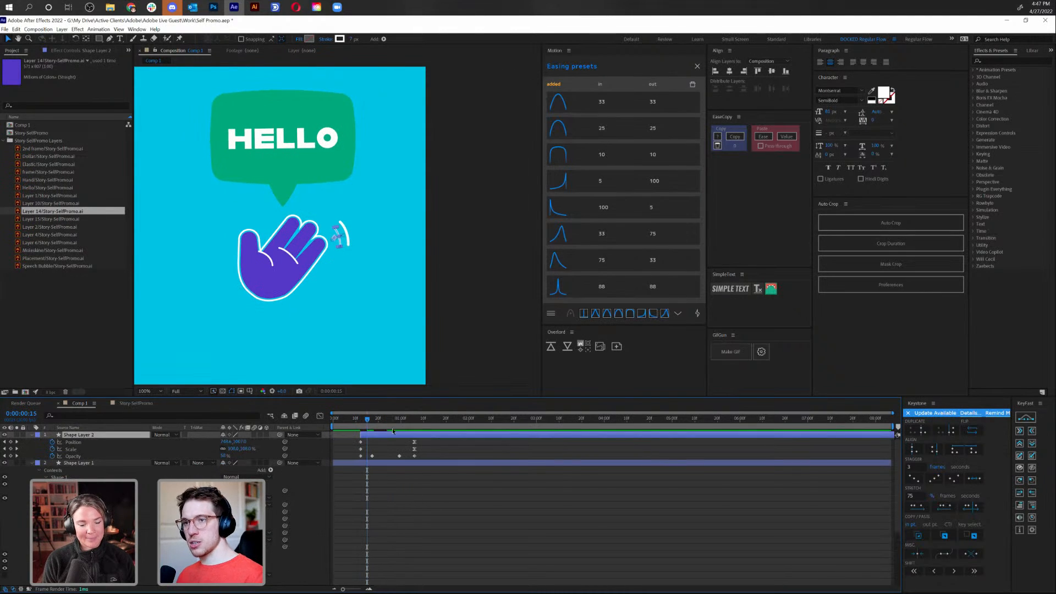
At the duplicate line's last keyframes, reduce its Scale and nudge its Position left and down, closer to the hand
left_click(16, 449)
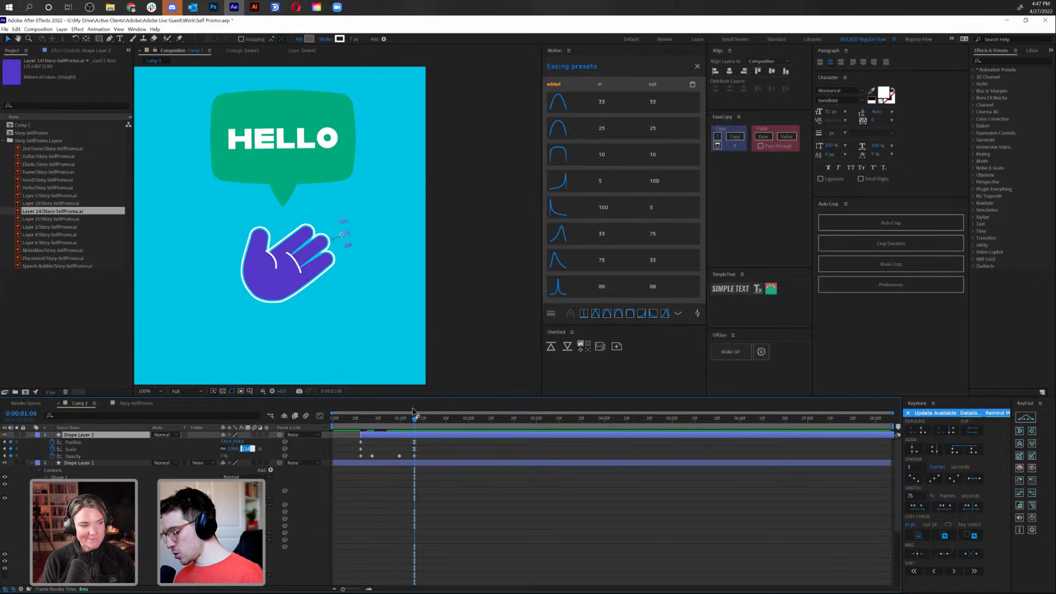
key("Return")
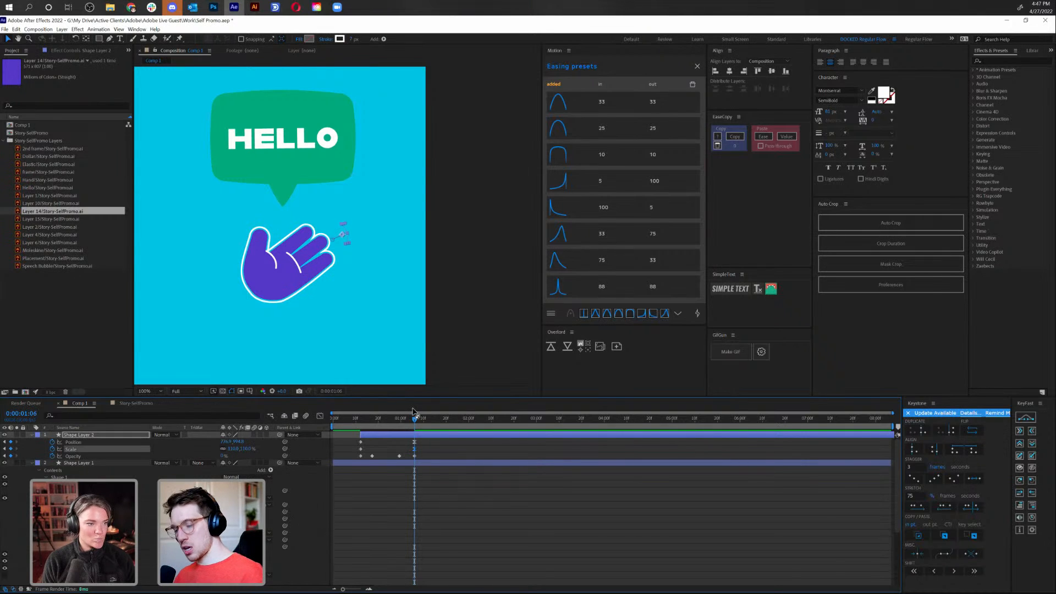
key("period")
key("period")
key("period")
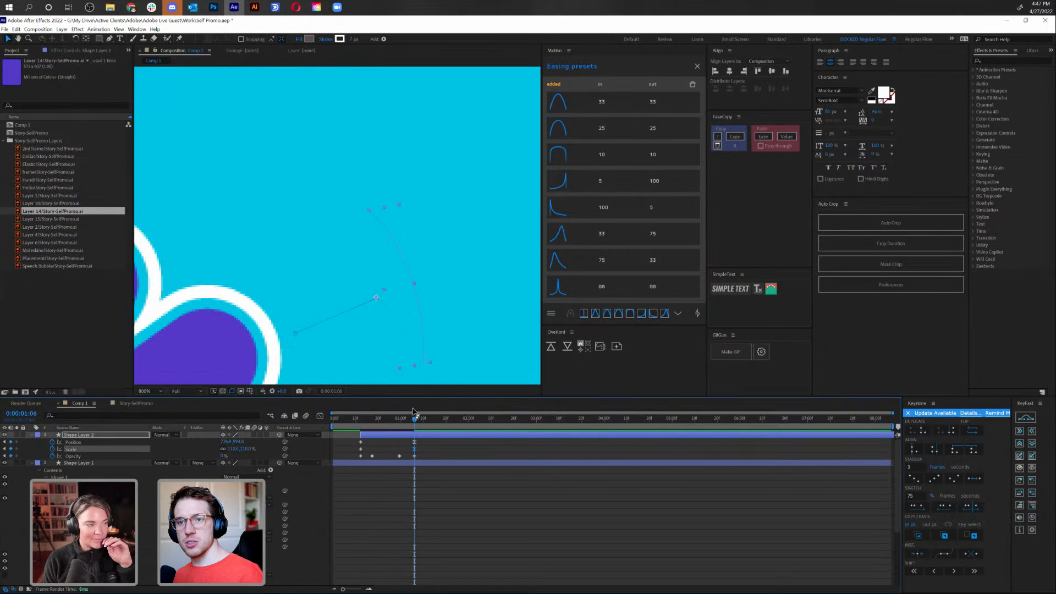
key("shift+Left")
key("shift+Left")
key("shift+Left")
key("shift+Left")
key("shift+Left")
key("shift+Down")
key("shift+Down")
key("shift+Down")
key("shift+Down")
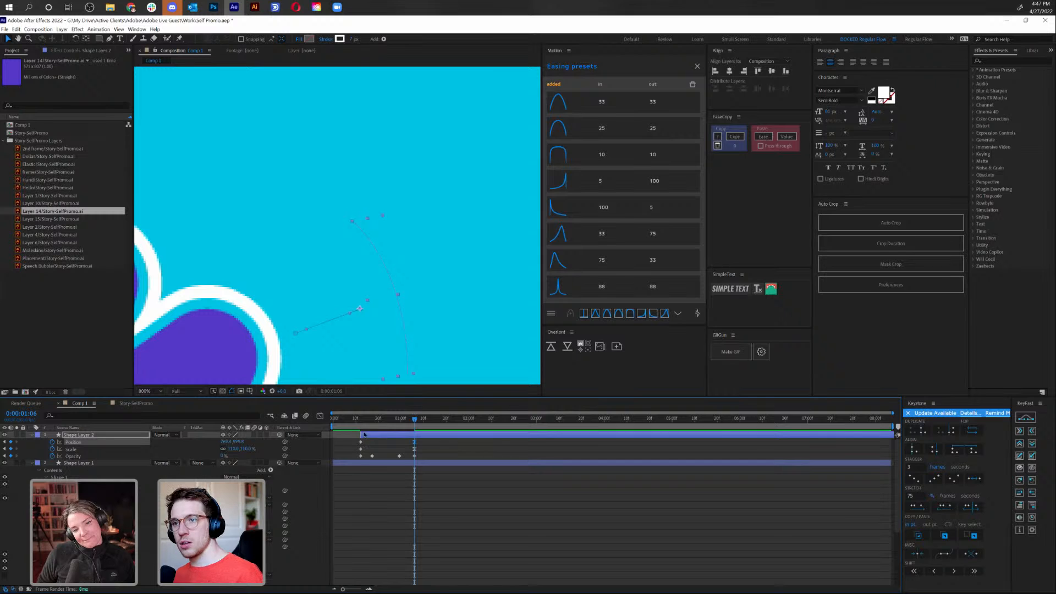
Preview the two motion lines playing with the hand wave, with the full hand and speech bubble in view
left_click_drag(413, 411, 363, 426)
key("space")
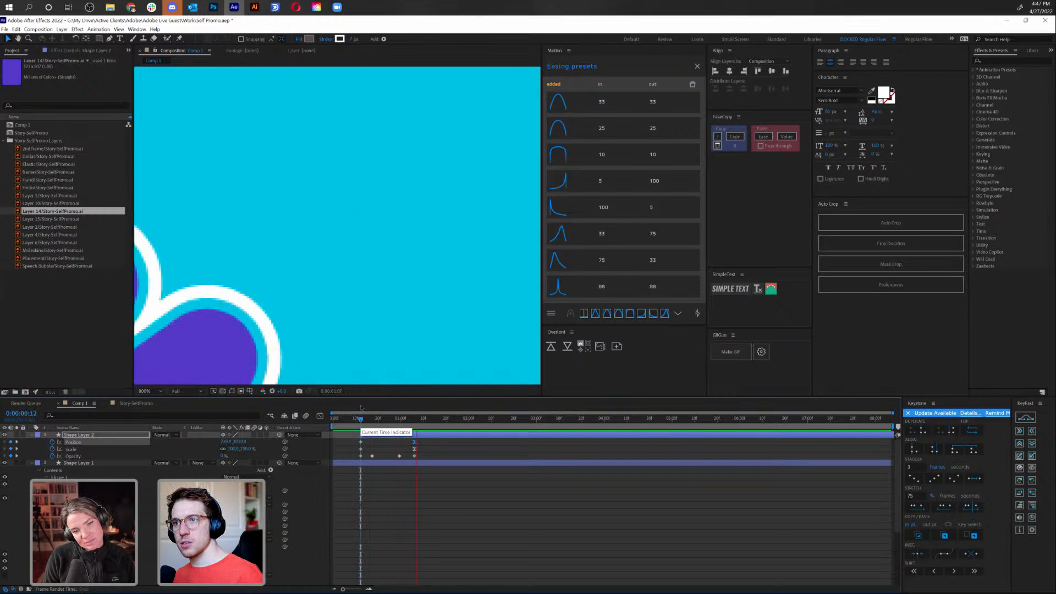
key("space")
scroll(332, 286, "down", 8)
scroll(330, 283, "up", 4)
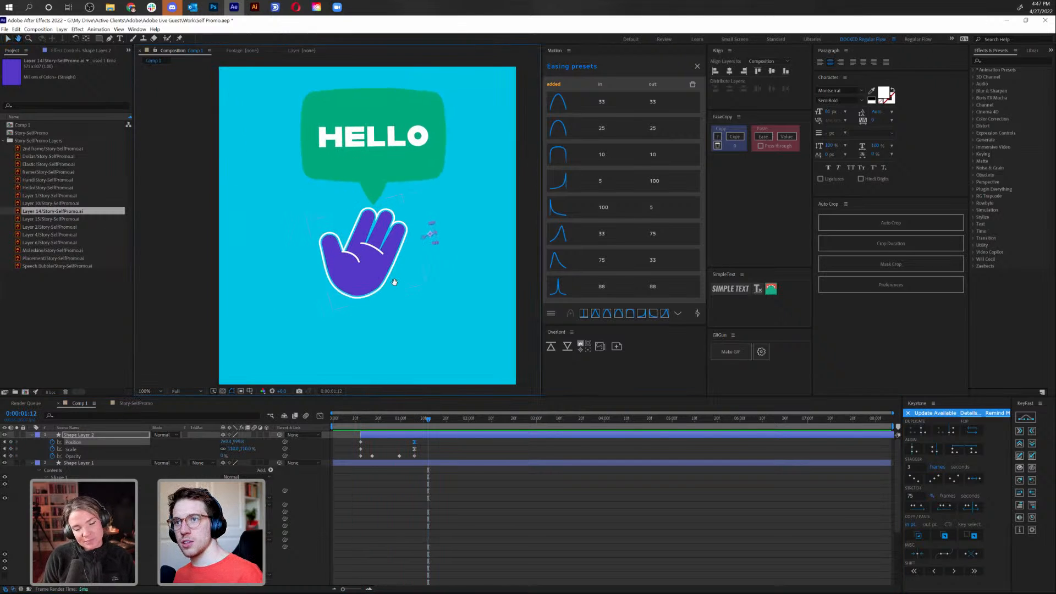
key("space")
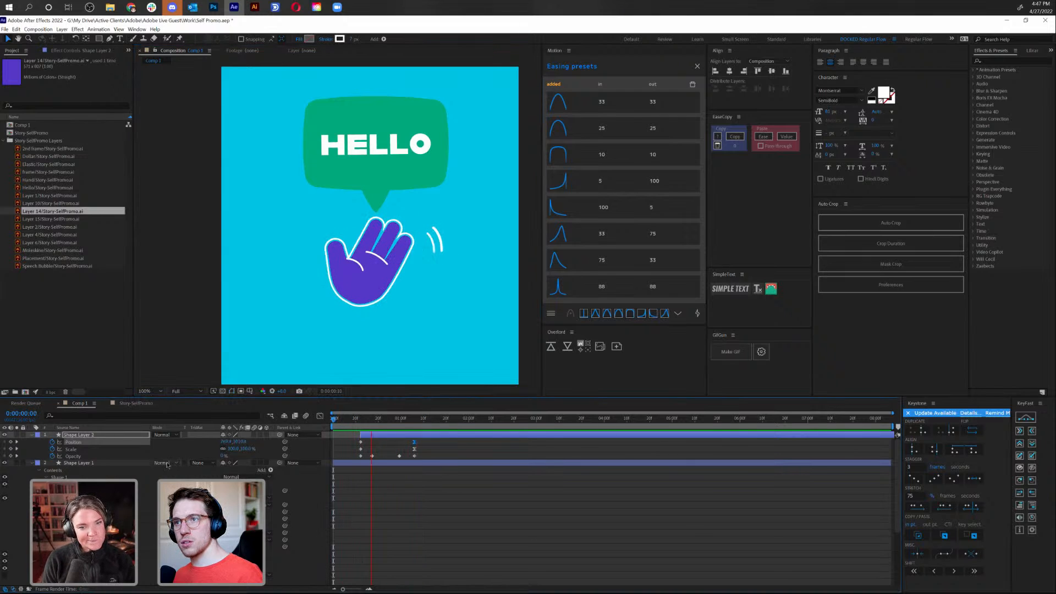
key("space")
key("space")
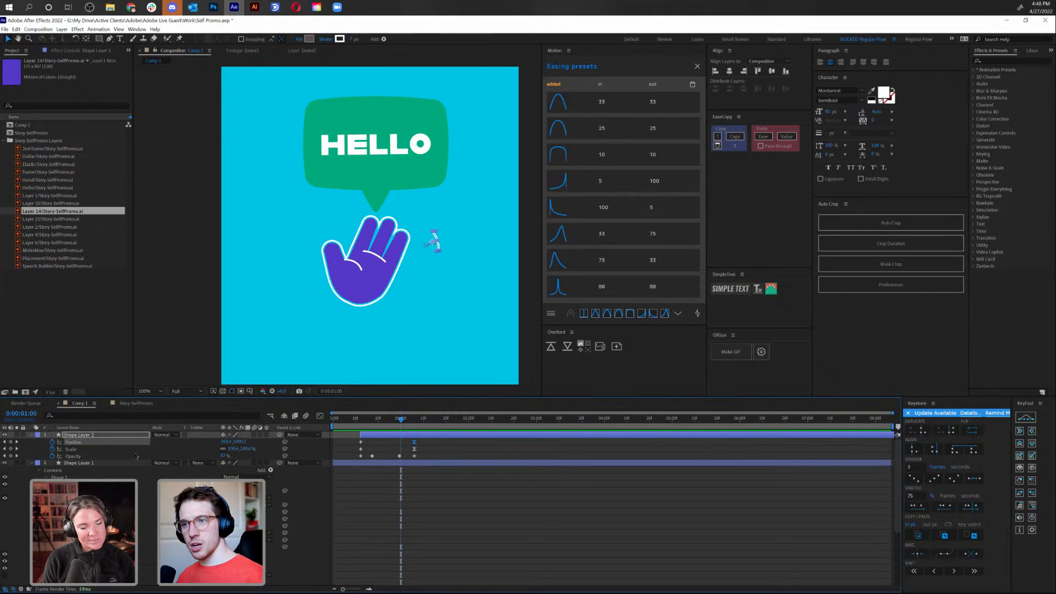
Shift the duplicate line's layer earlier so its last keyframes land at 0:00:01:00, and preview the staggered lines
left_click_drag(379, 437, 366, 437)
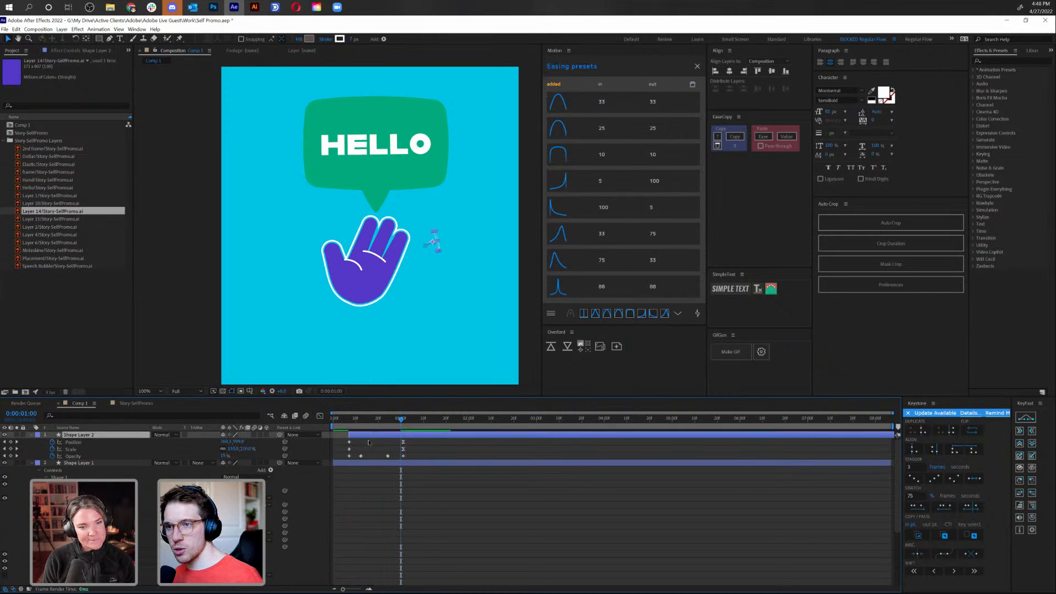
key("space")
key("space")
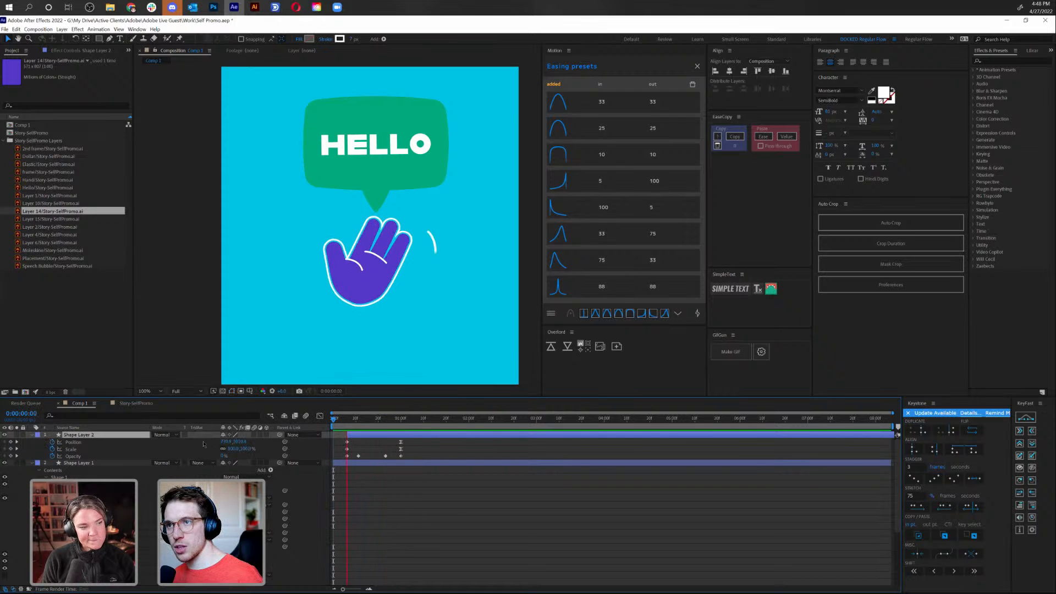
key("space")
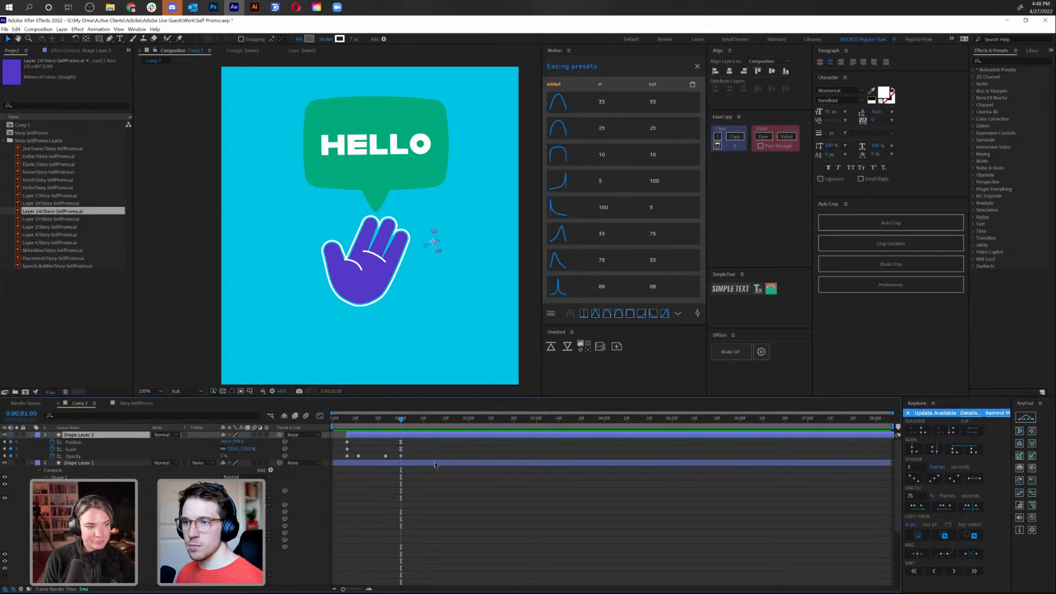
Parent both motion line layers to a new null using Motion's Null tool, with the playhead at 0:00:00:13
left_click(434, 465)
left_click_drag(387, 426, 457, 427)
left_click(448, 436)
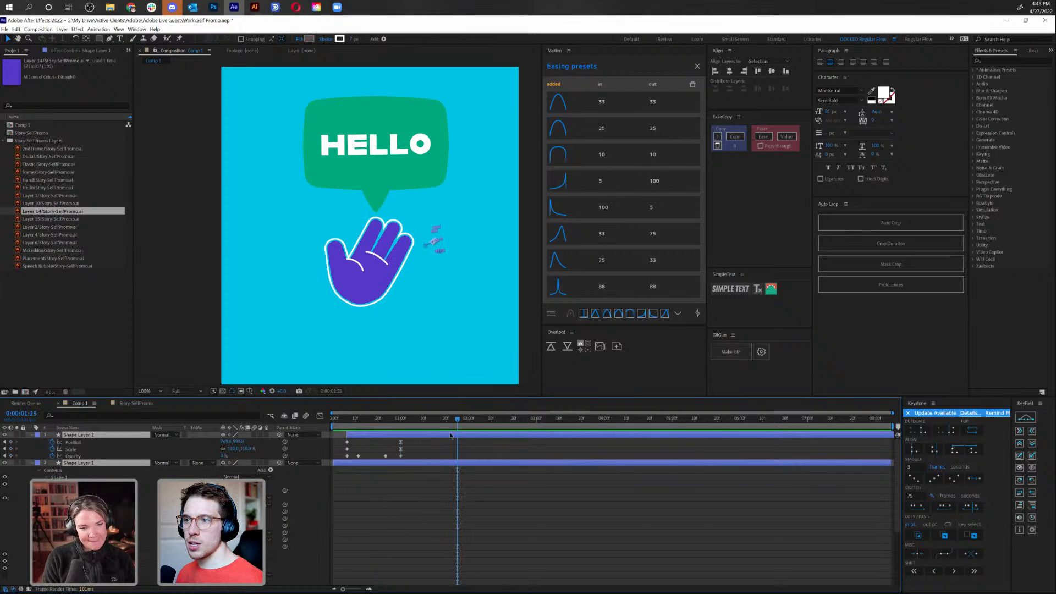
left_click(697, 67)
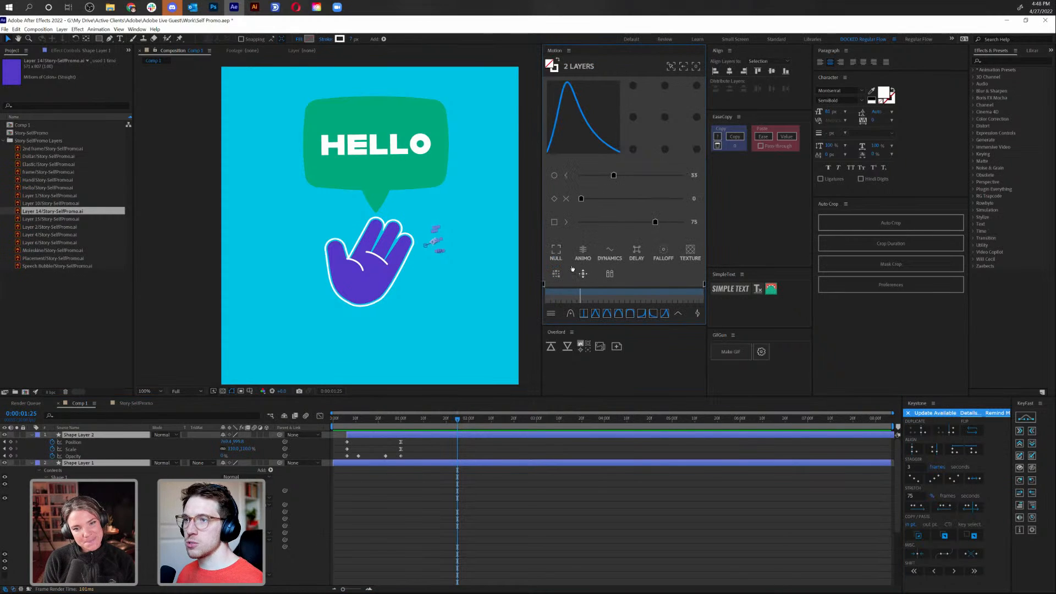
left_click_drag(379, 430, 363, 427)
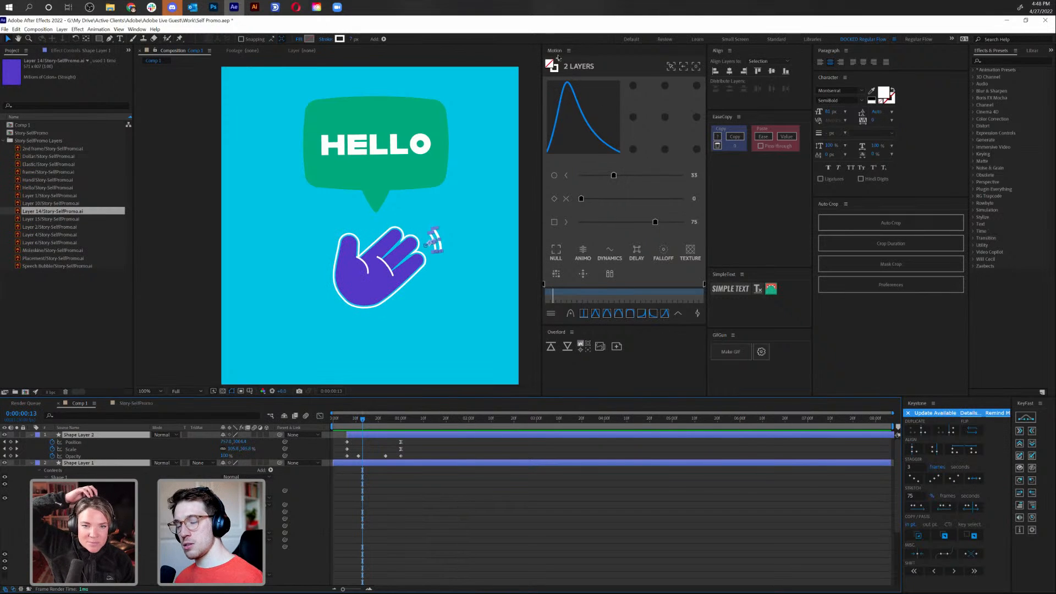
left_click(557, 253)
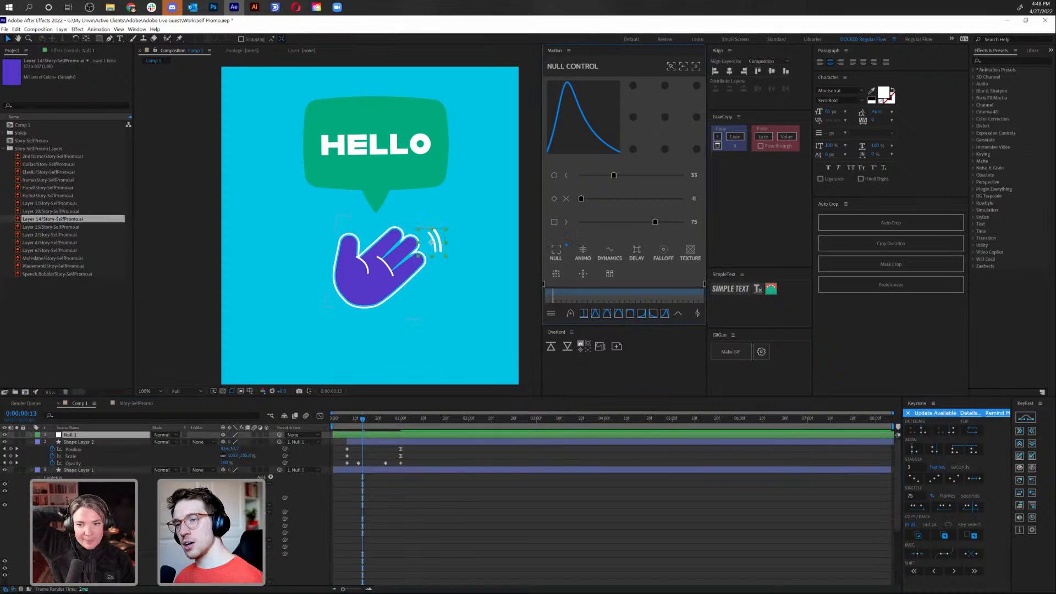
Rotate the null slightly counterclockwise and move it up and left so both lines sit beside the fingertips
key("space")
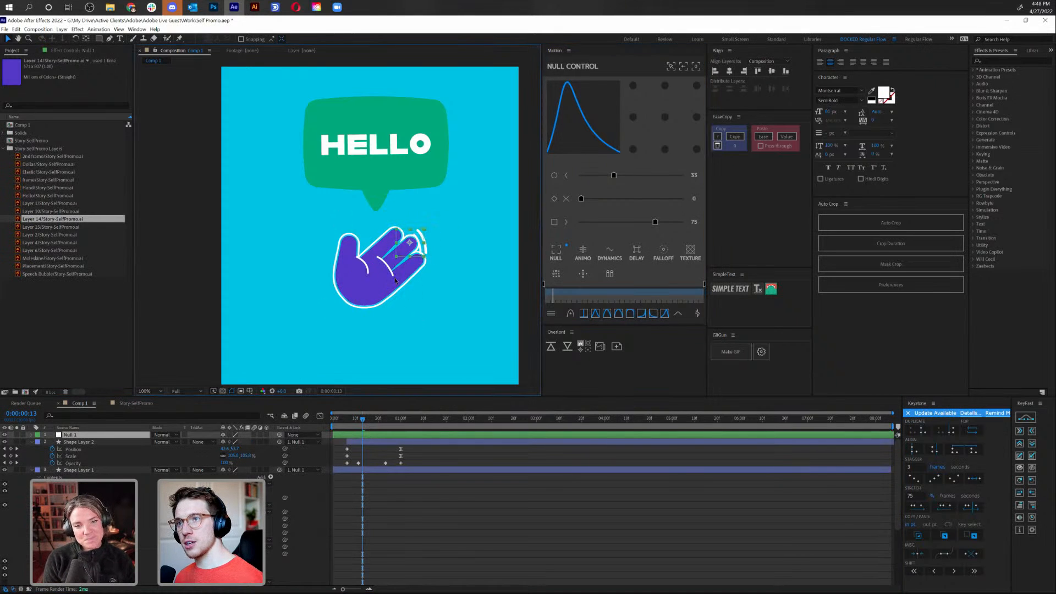
key("r")
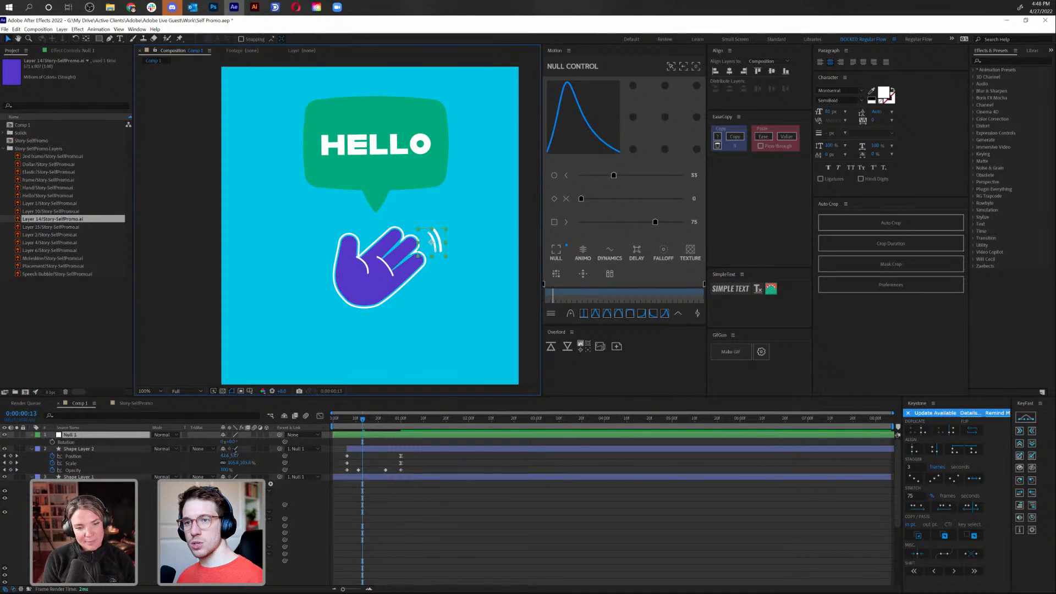
left_click_drag(231, 442, 228, 444)
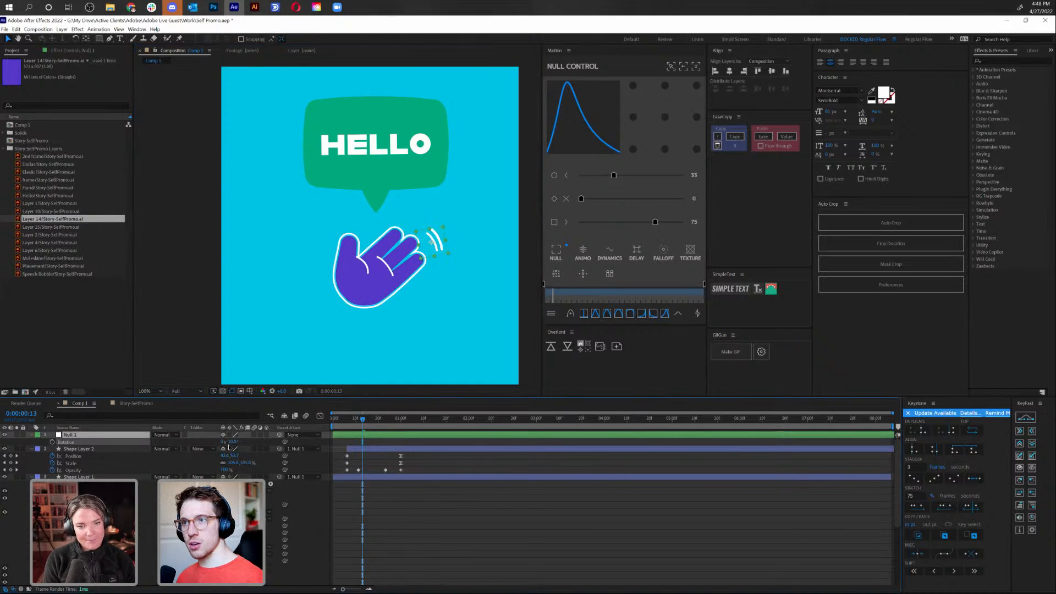
left_click_drag(441, 245, 434, 237)
Preview the repositioned motion lines with the waving hand, and delete the null they are parented to
key("space")
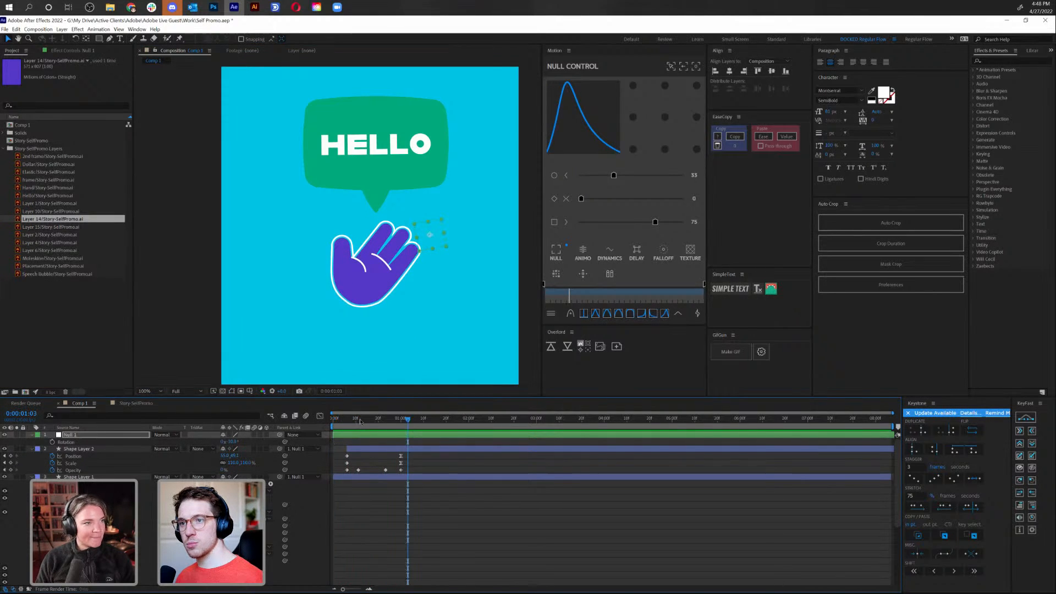
key("space")
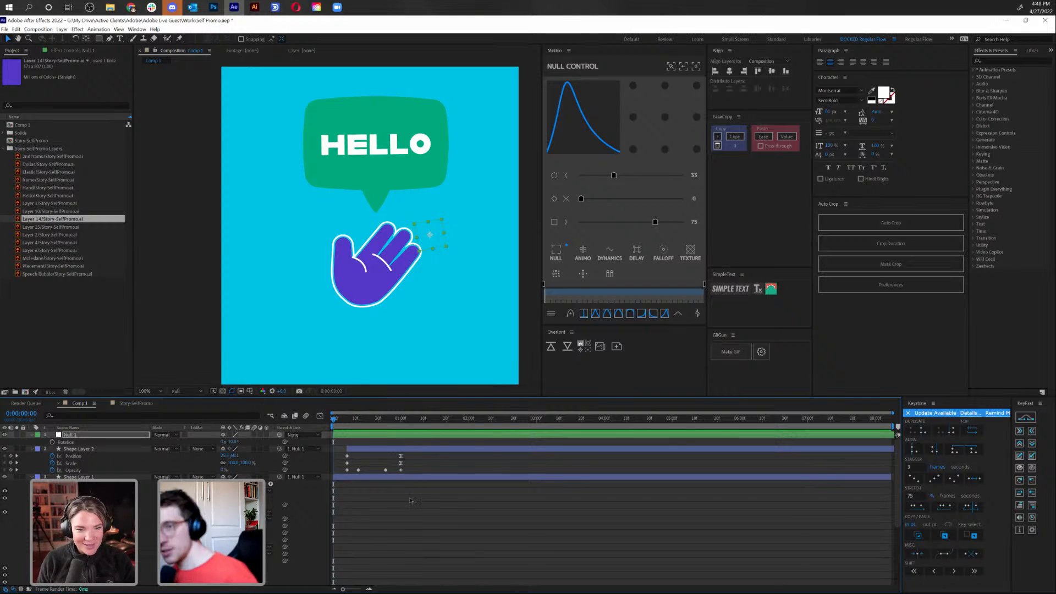
key("space")
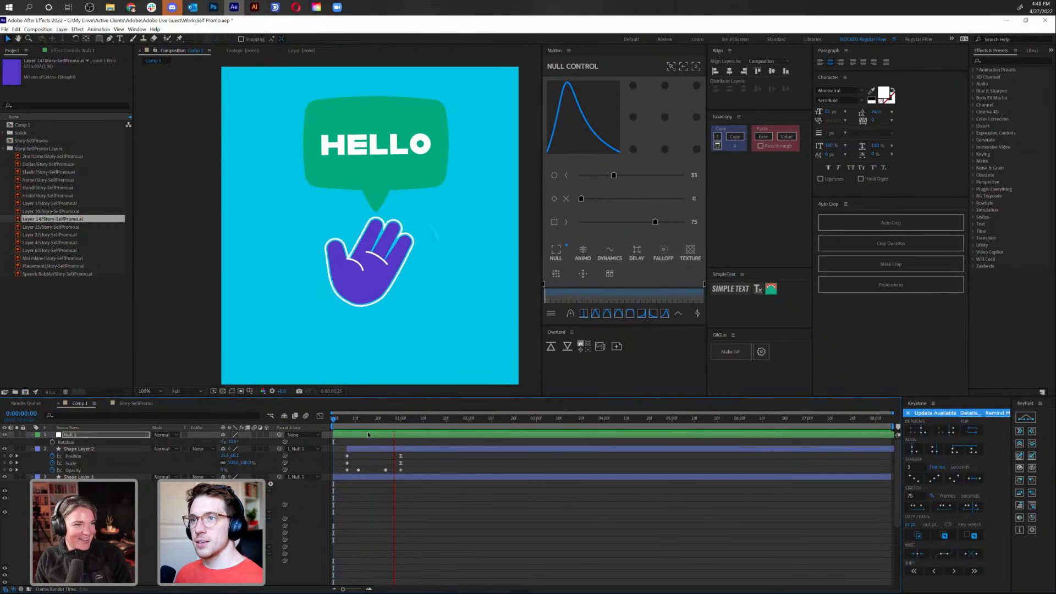
key("space")
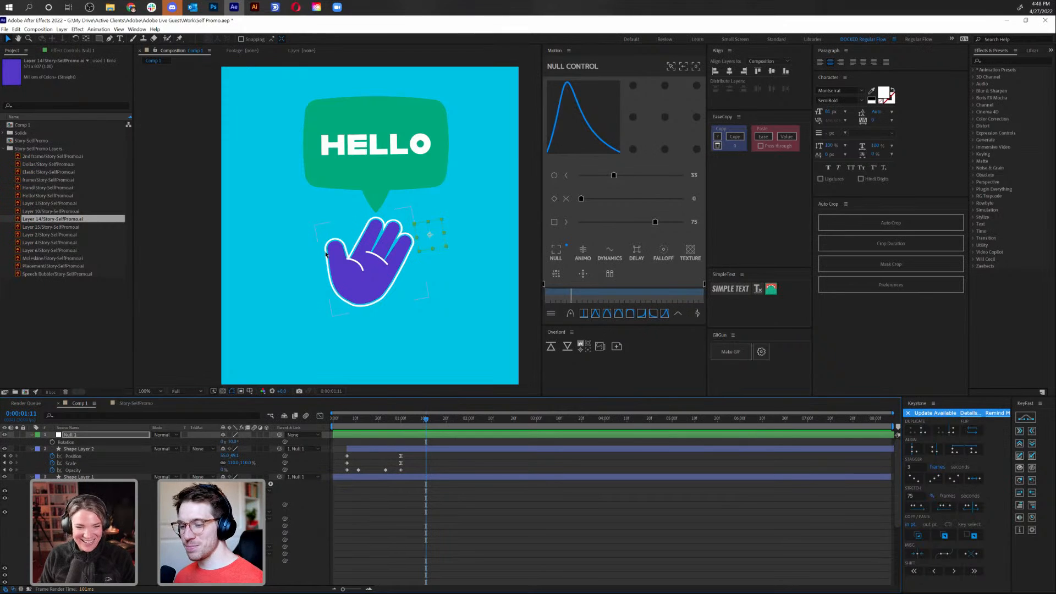
left_click(418, 437)
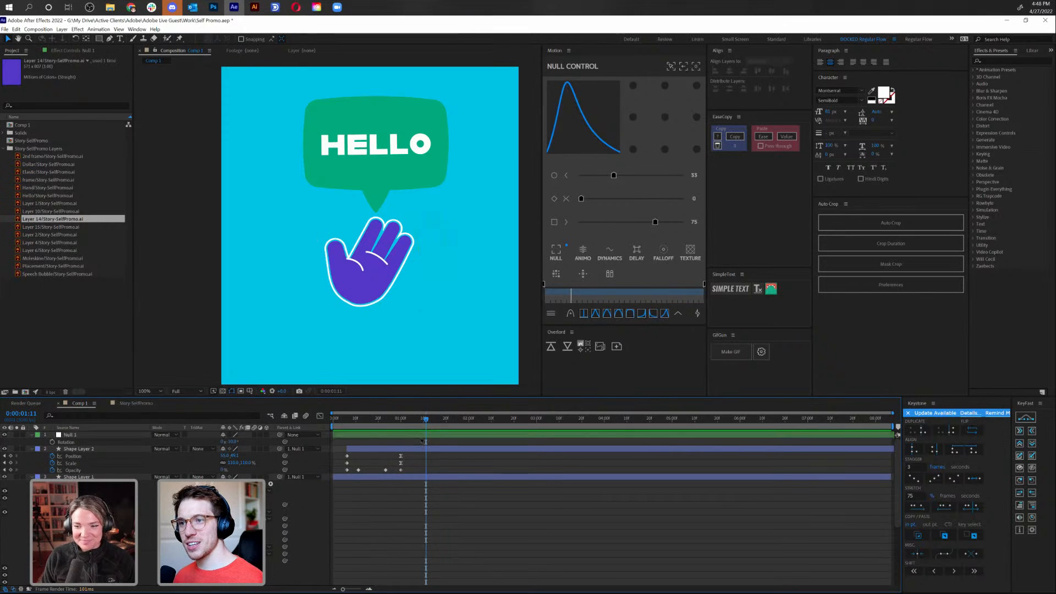
key("Delete")
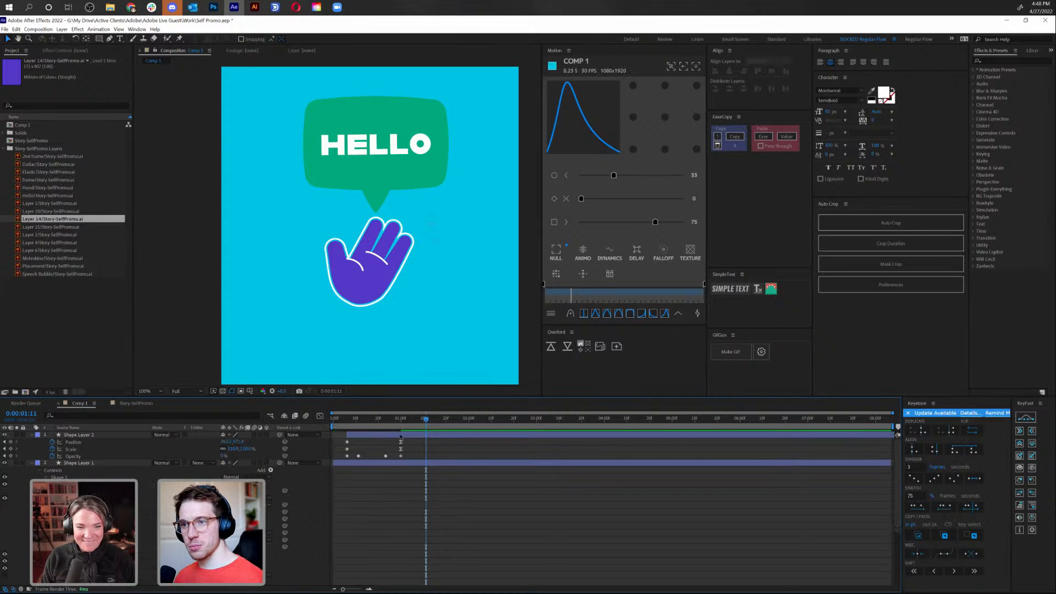
Duplicate both motion line layers and bring the two copies to the top of the layer stack
left_click(400, 436)
left_click(399, 462, "shift")
key("ctrl+d")
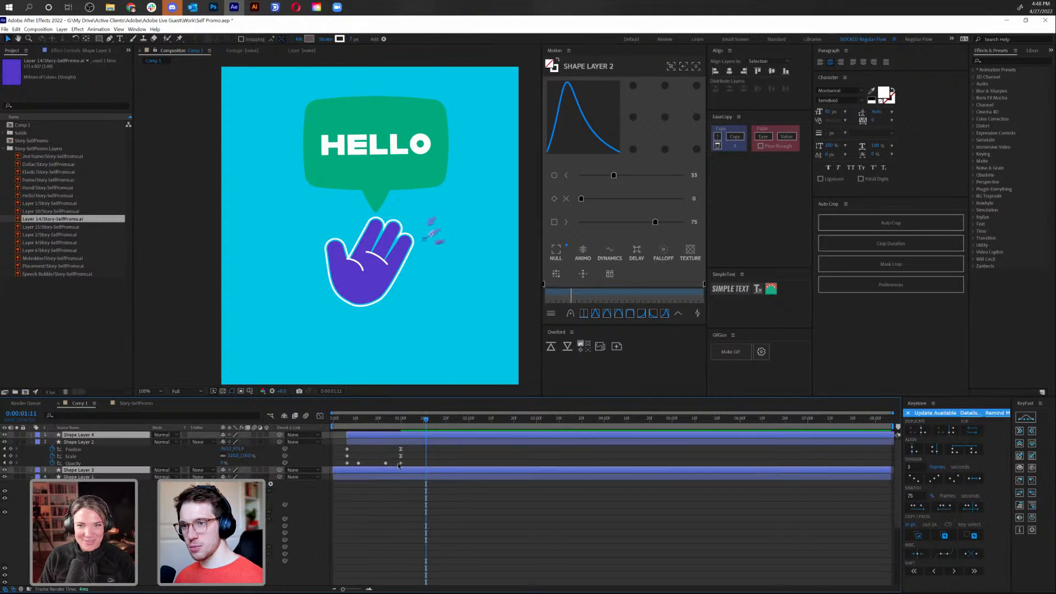
key("ctrl+shift+bracketright")
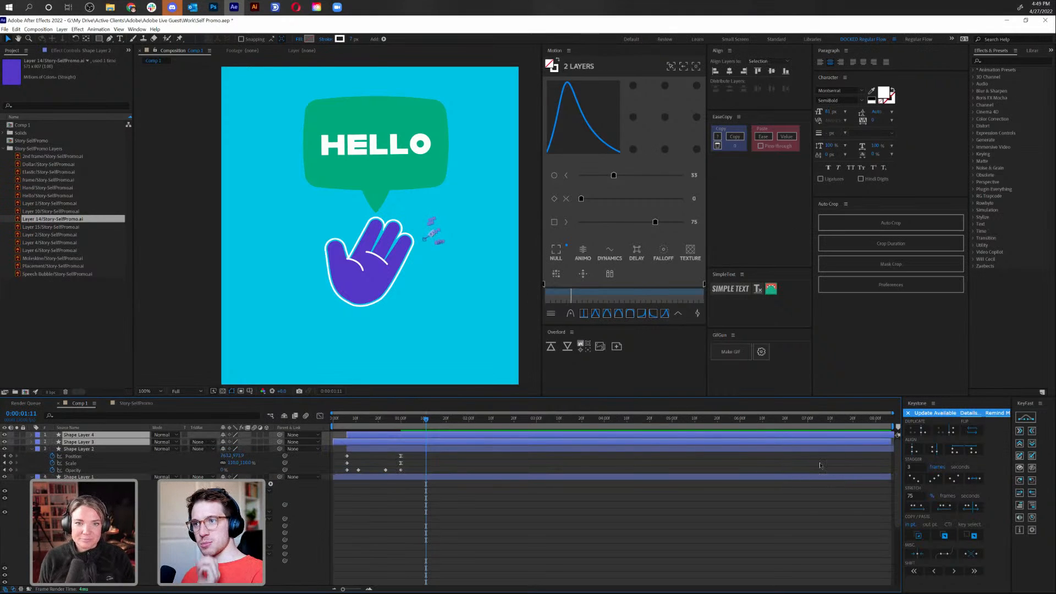
Parent the two copied lines to a new null, rotate it about half a turn, and place it at the hand's lower left
left_click(555, 252)
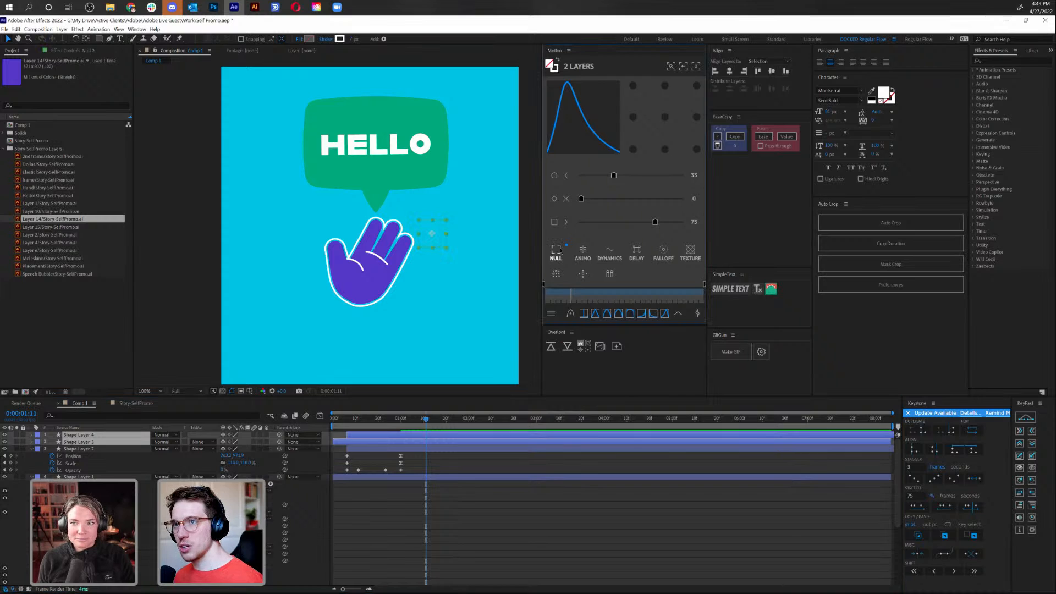
left_click_drag(399, 428, 378, 448)
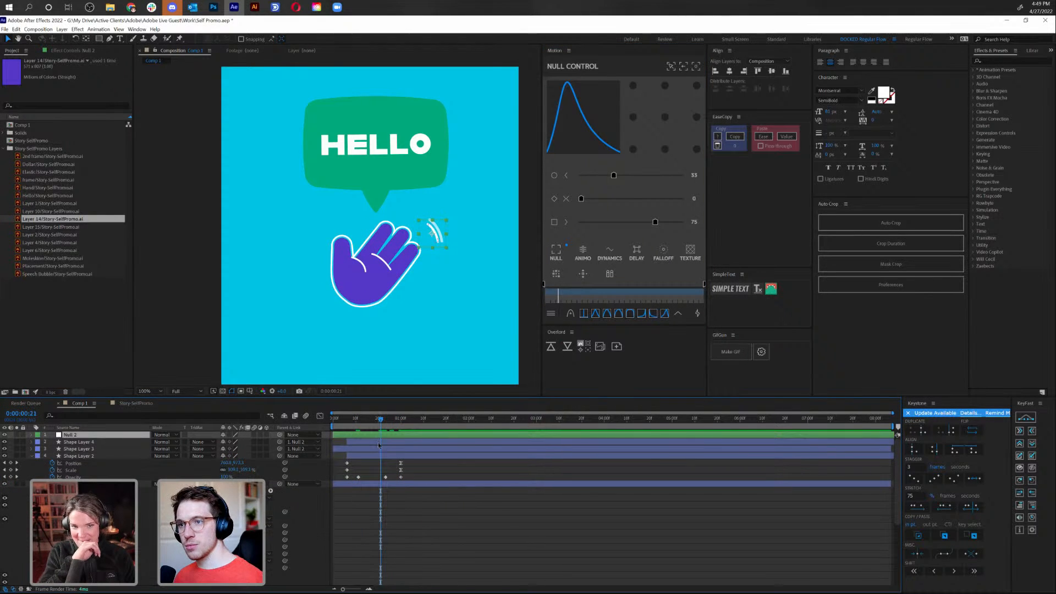
key("r")
left_click_drag(232, 443, 172, 463)
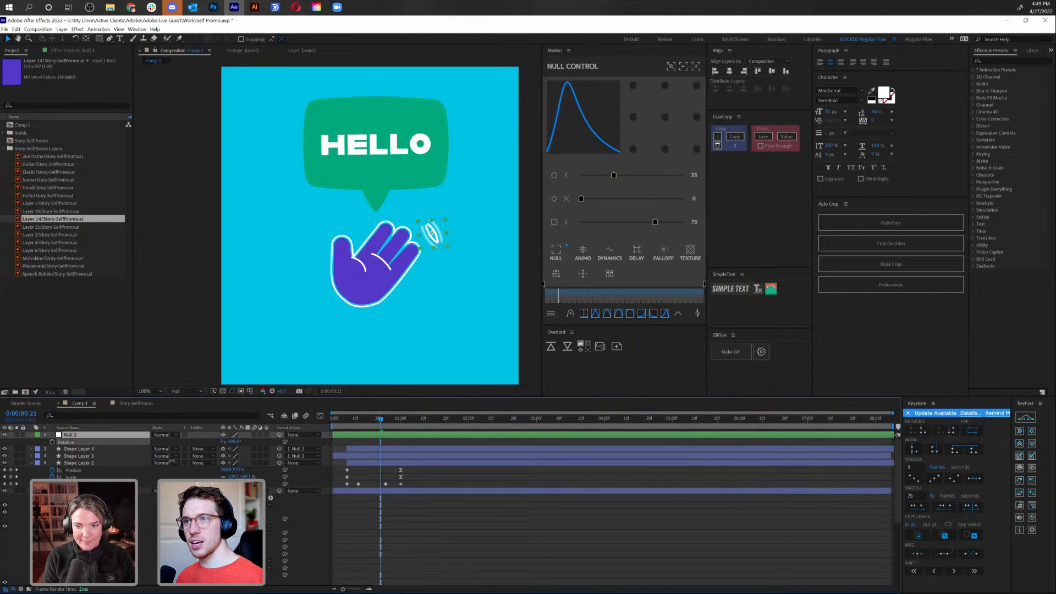
left_click_drag(430, 240, 320, 317)
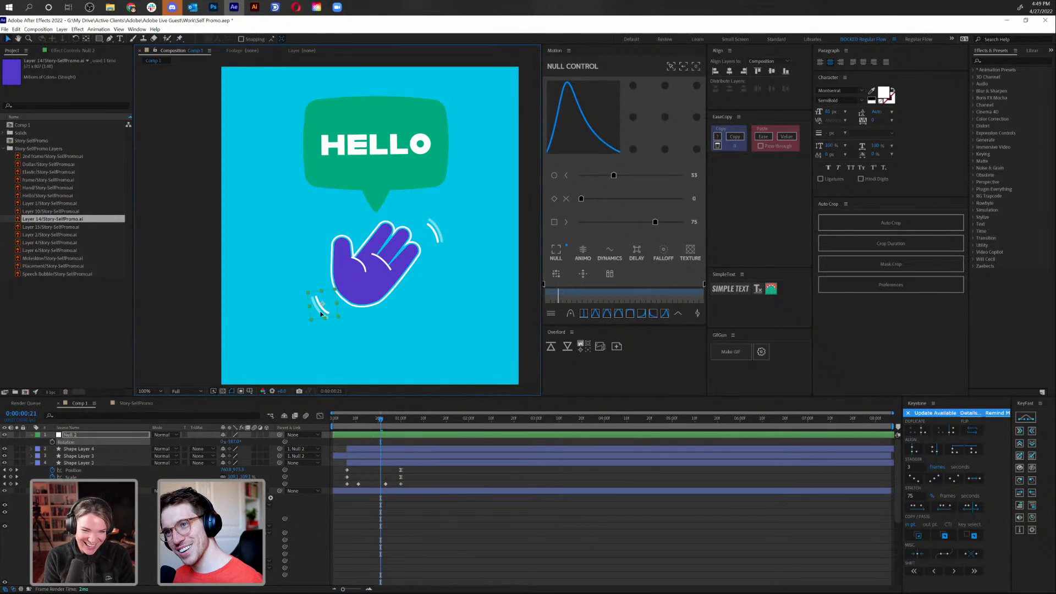
Delete the null controlling the copied lines and return to the composition's first frame
left_click(419, 436)
left_click(416, 435)
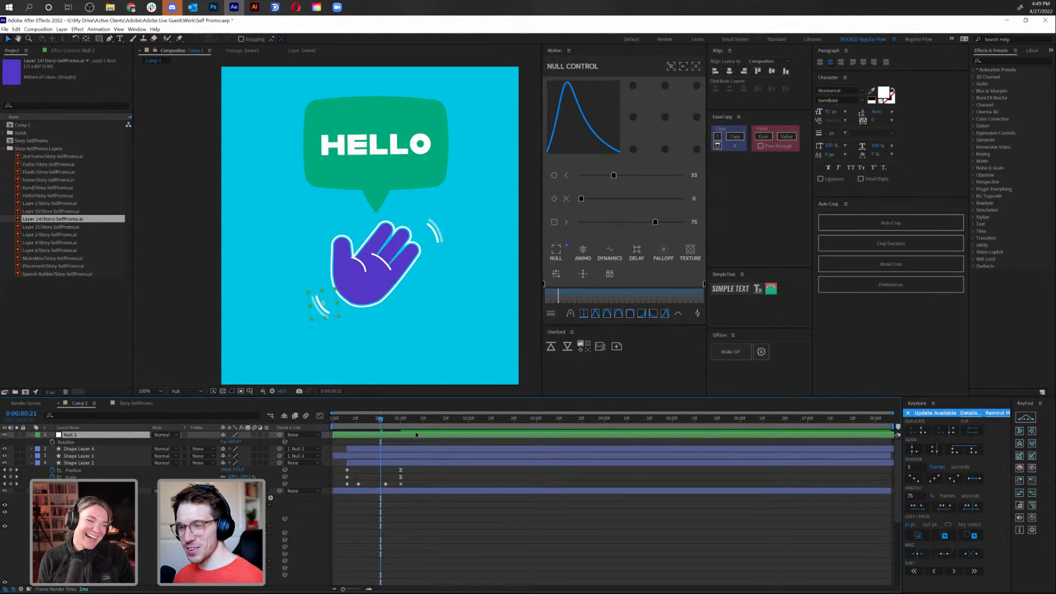
key("Delete")
key("Home")
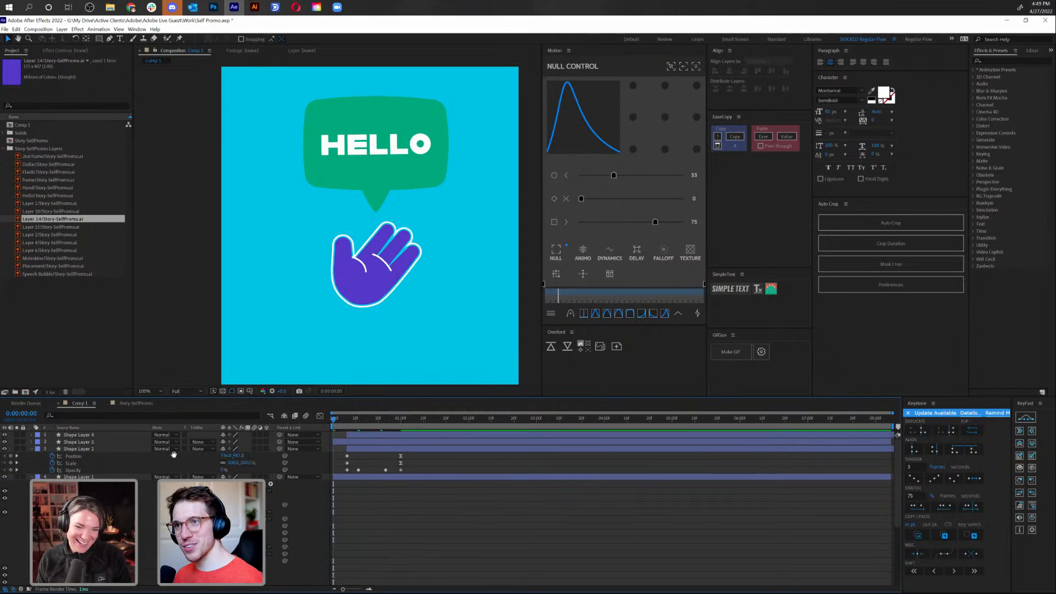
Shift the two copied motion line layers, Shape Layer 3 and Shape Layer 4, about 8 frames later and preview the wave
key("space")
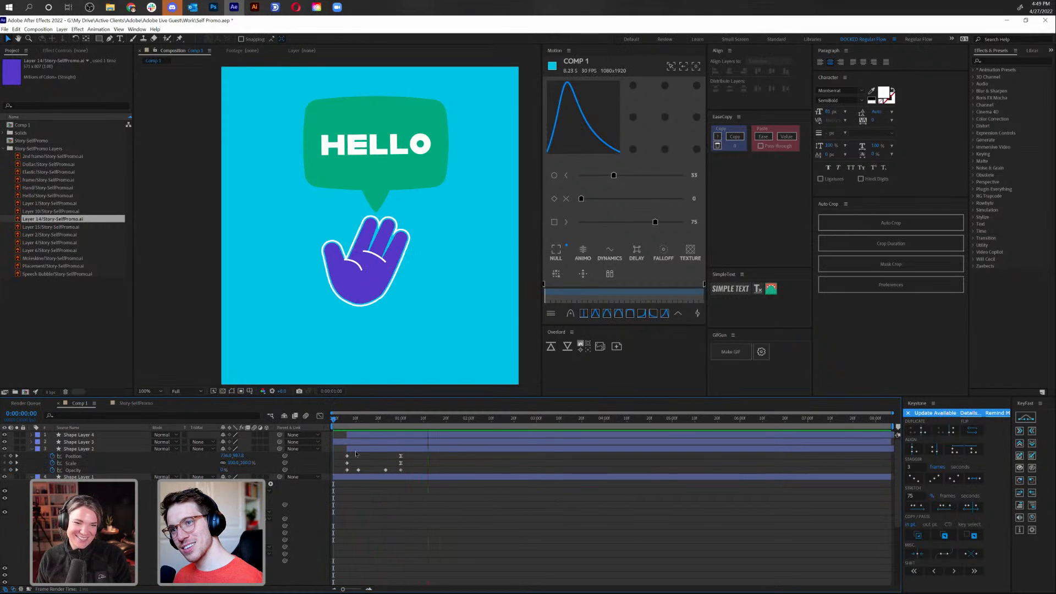
left_click(370, 436)
left_click(370, 441, "shift")
left_click_drag(371, 442, 388, 441)
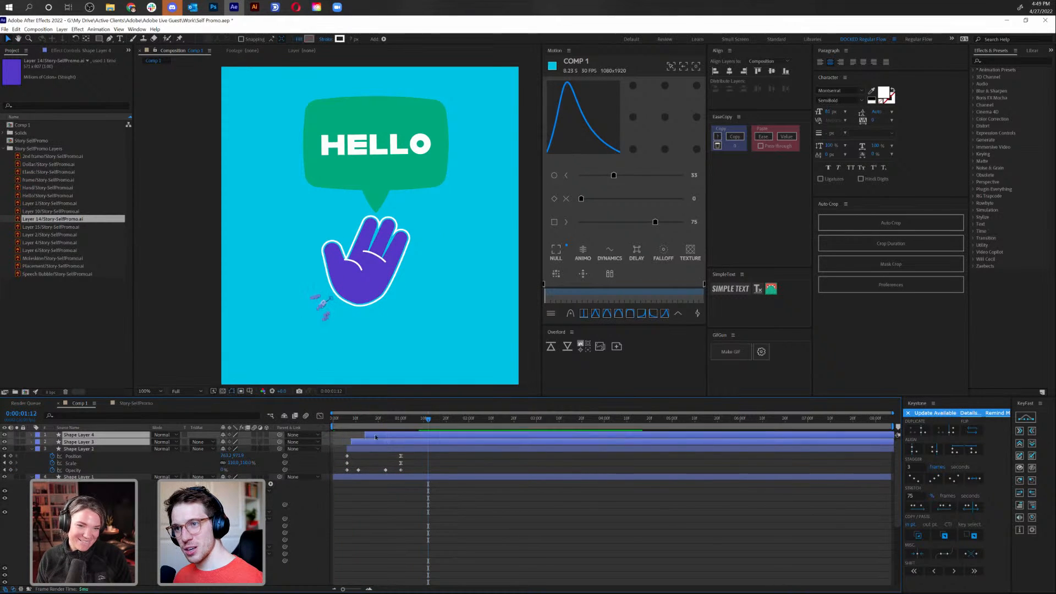
key("Home")
key("space")
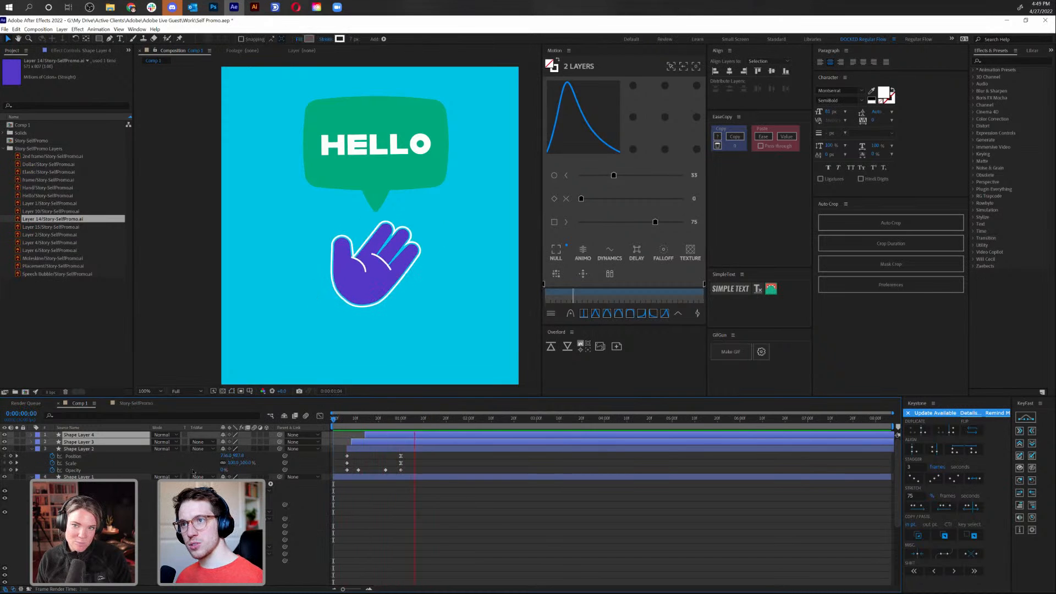
scroll(339, 319, "down", 2)
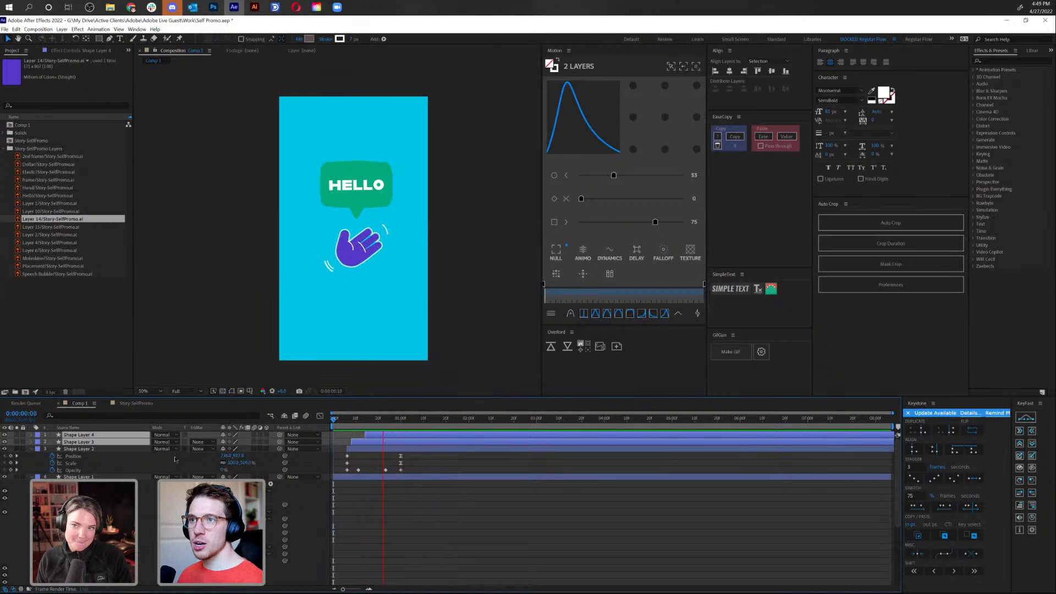
key("space")
key("space")
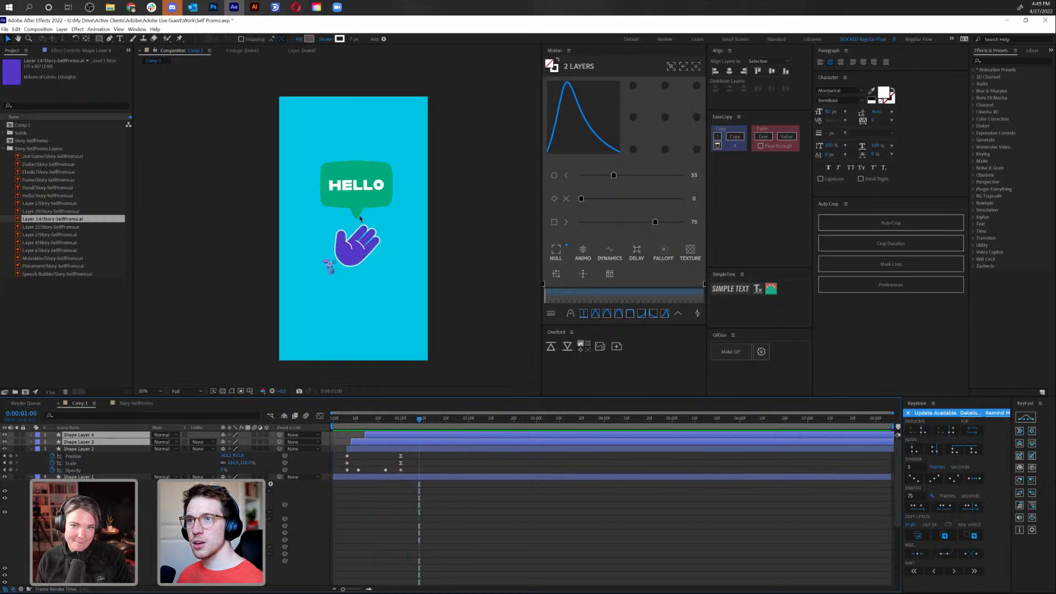
Collapse the expanded motion line layers and create shapes from the Speech Bubble vector layer at the composition's first frame
left_click(358, 204)
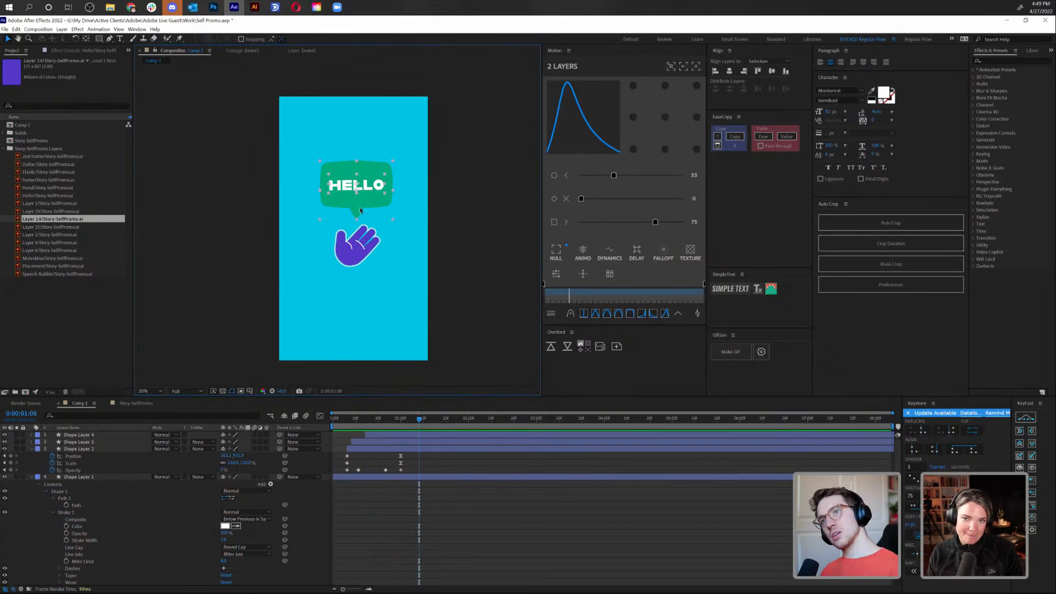
key("Home")
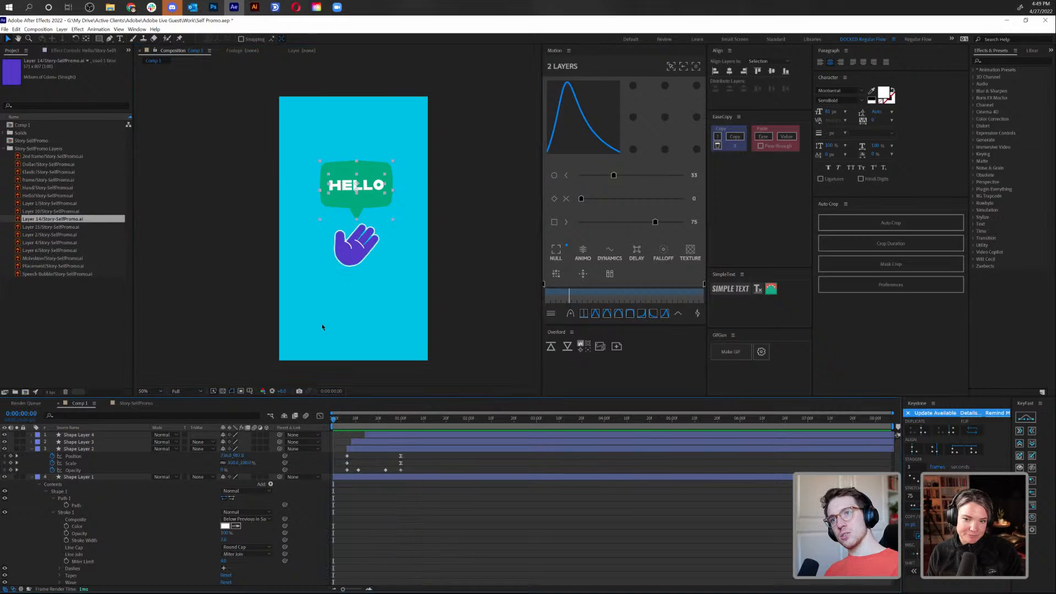
left_click(32, 477)
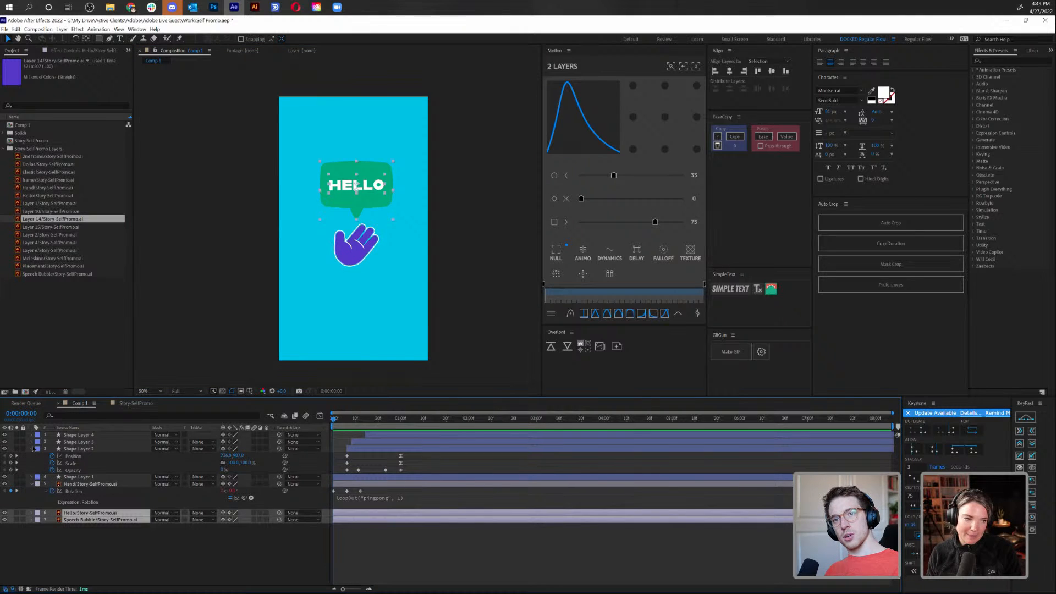
left_click(32, 448)
left_click(99, 499)
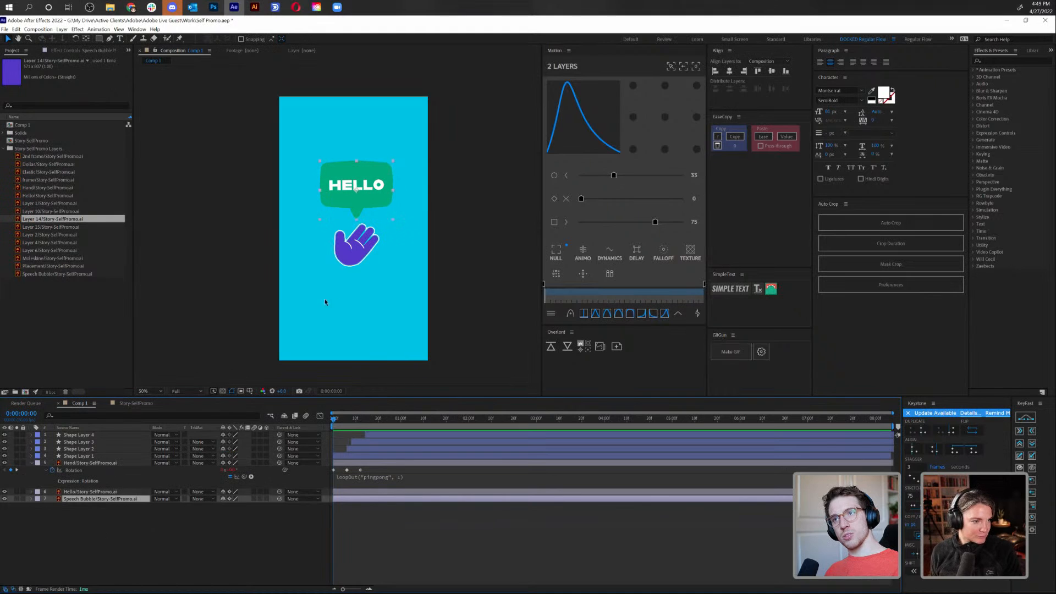
scroll(325, 302, "up", 4)
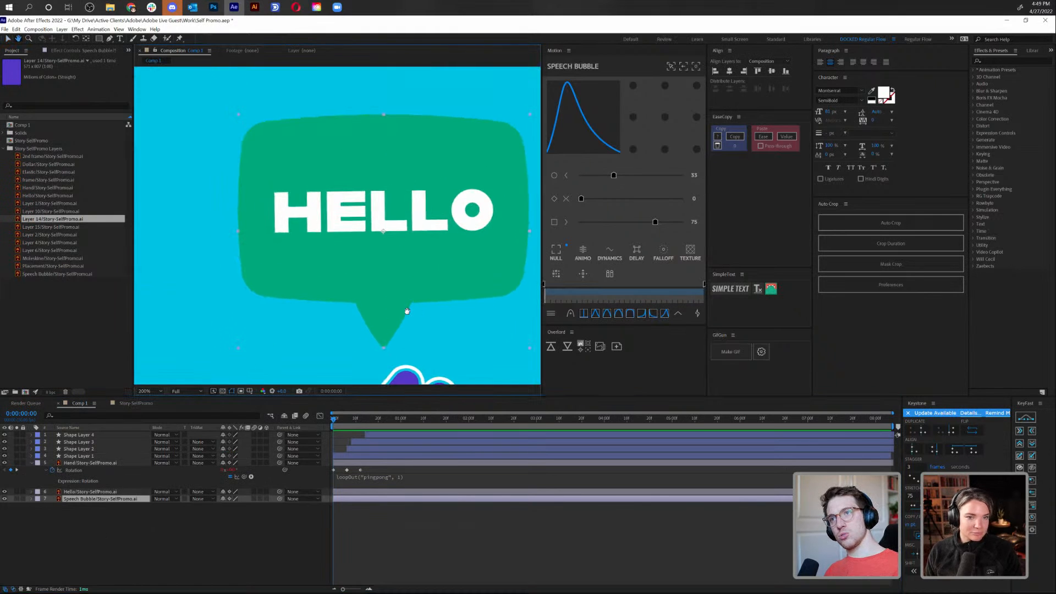
left_click_drag(412, 311, 394, 310)
right_click(121, 499)
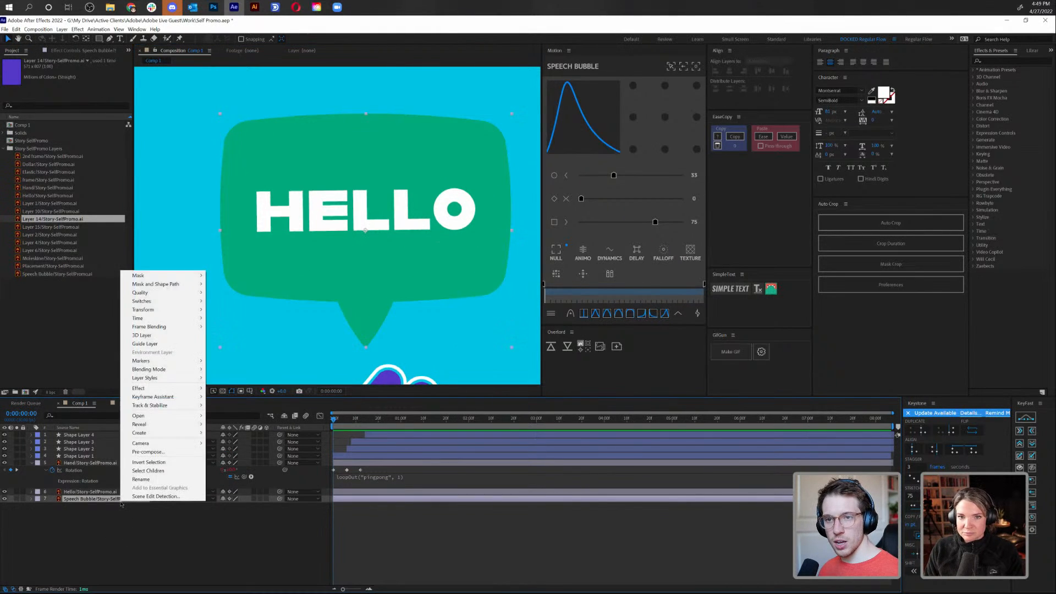
mouse_move(187, 434)
left_click(270, 463)
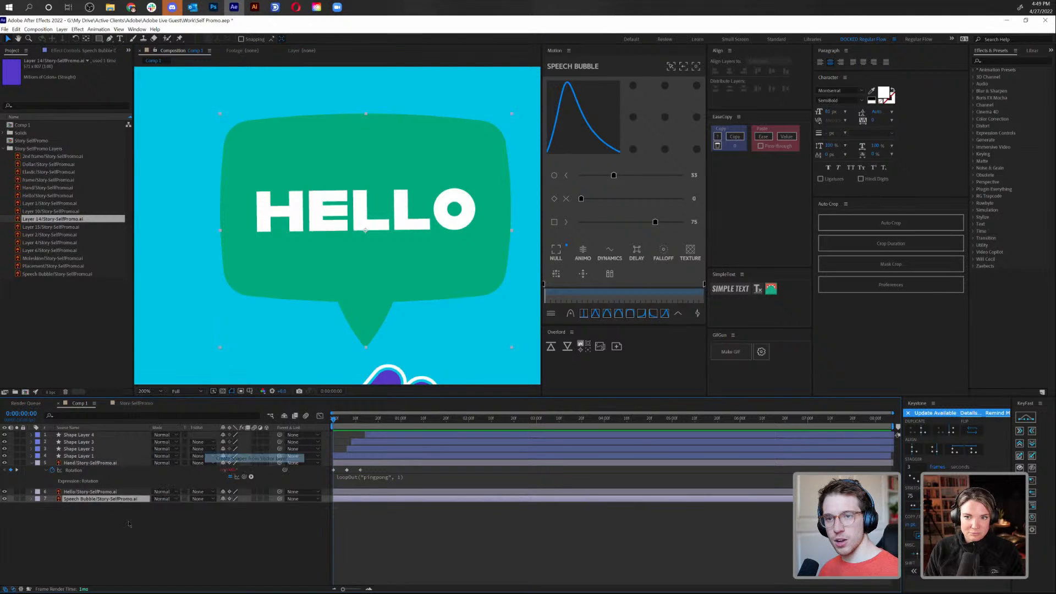
scroll(373, 293, "down", 2)
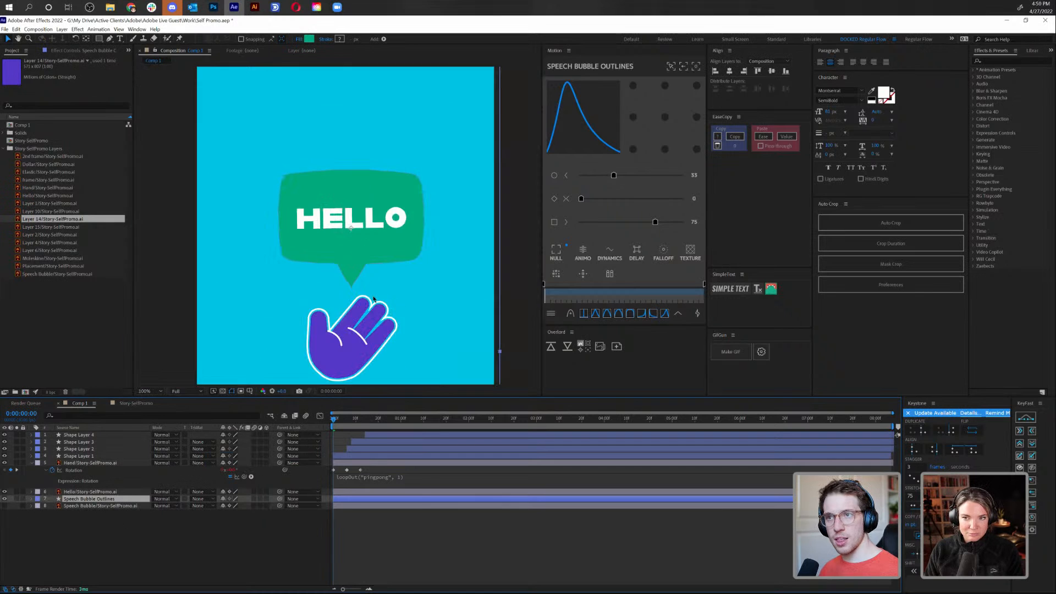
scroll(363, 303, "down", 1)
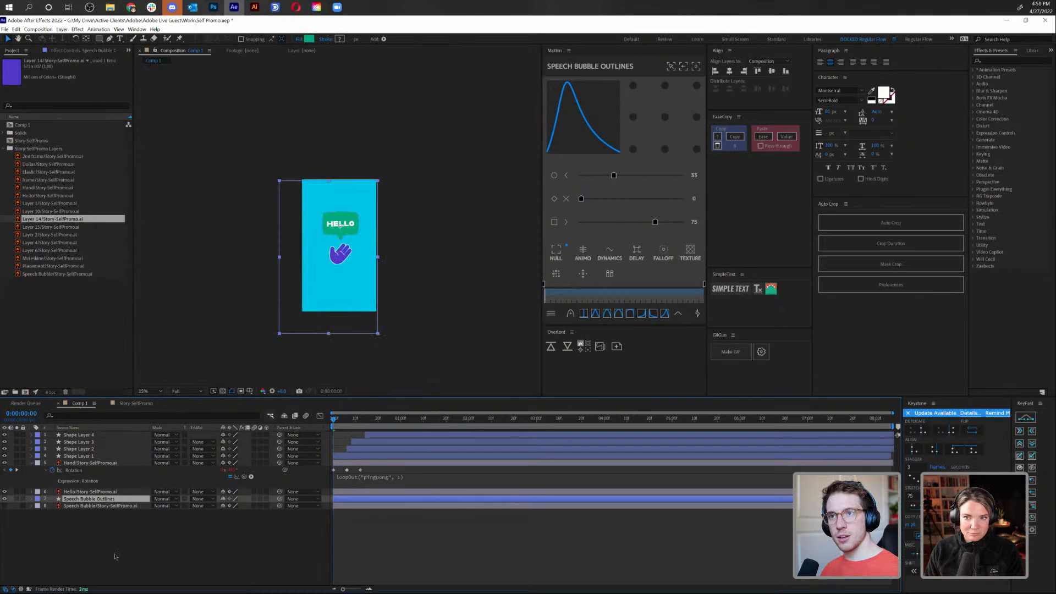
Delete the nested Group 1 inside the contents of the Speech Bubble Outlines layer
left_click(32, 499)
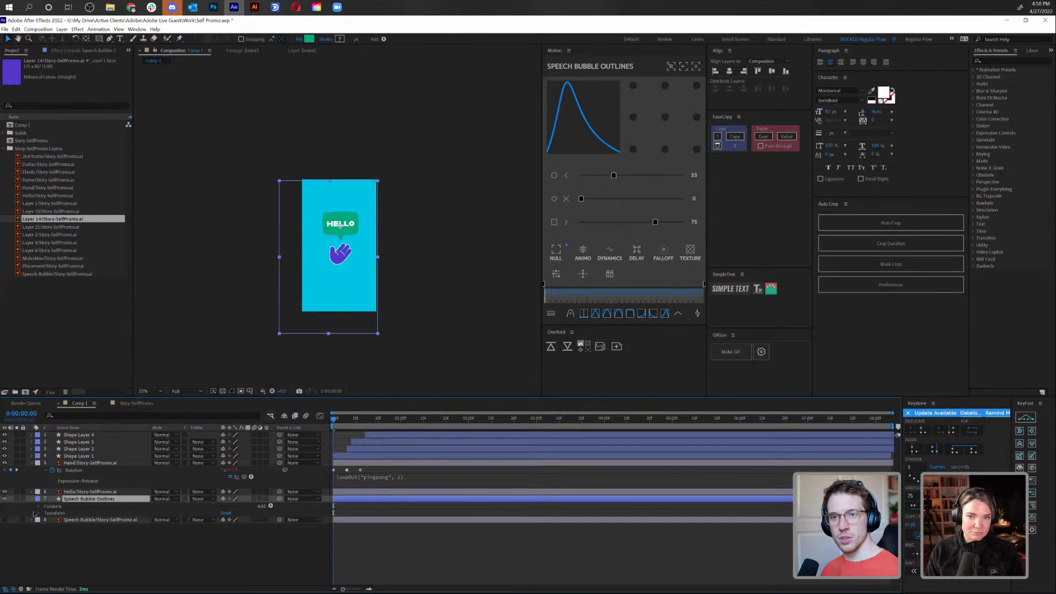
left_click(39, 506)
left_click(43, 513)
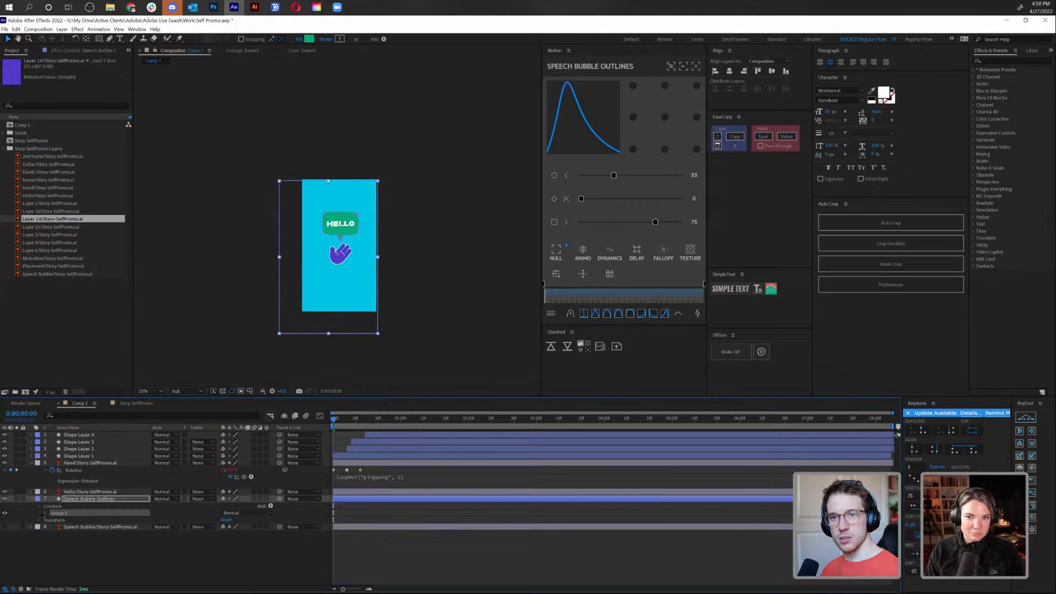
left_click(45, 513)
left_click(65, 521)
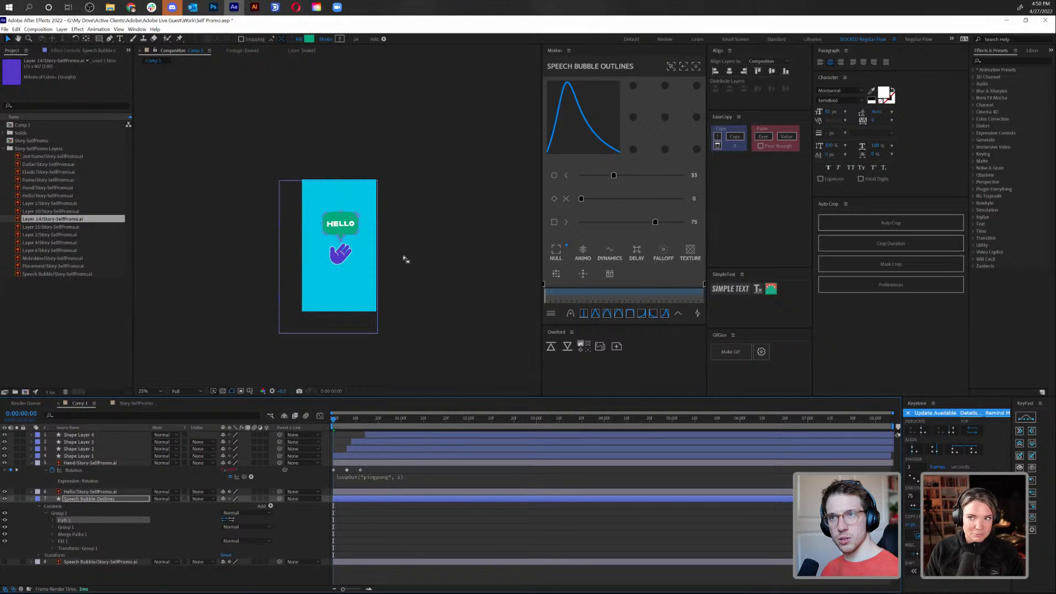
left_click(67, 527)
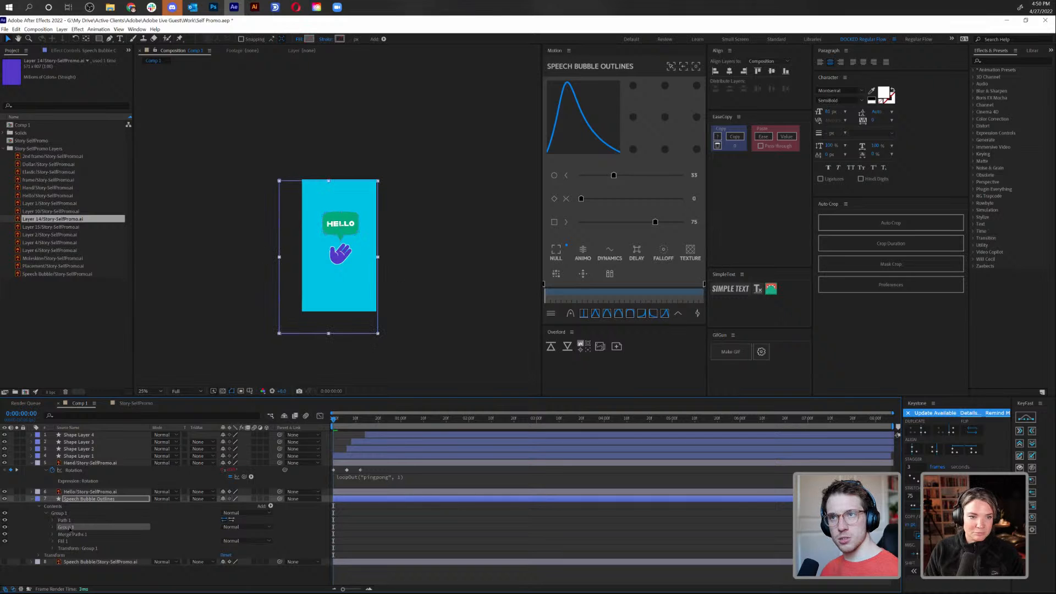
key("Delete")
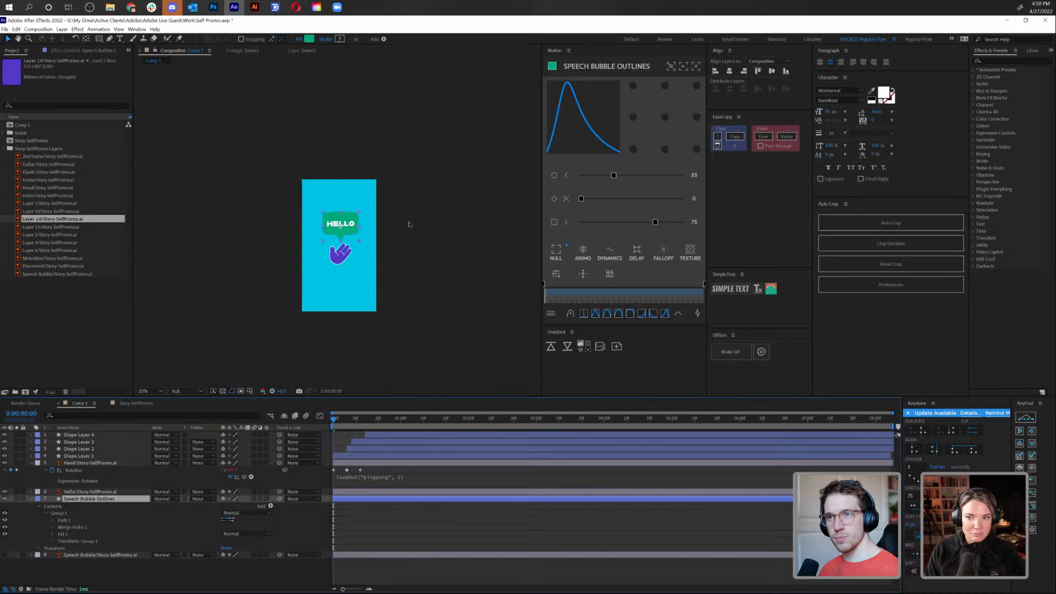
Add keyframes to the speech bubble's path at the first frame and at frame 10, and return to the first keyframe
key("slash")
left_click_drag(436, 255, 393, 220)
key("space")
key("space")
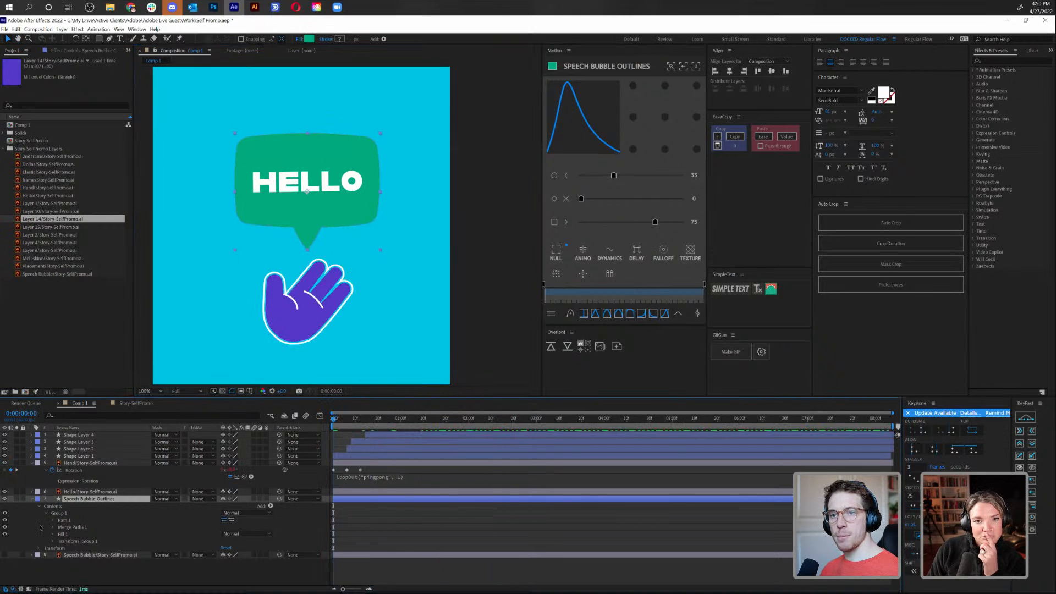
left_click(64, 520)
left_click(53, 520)
left_click(84, 527)
key("space")
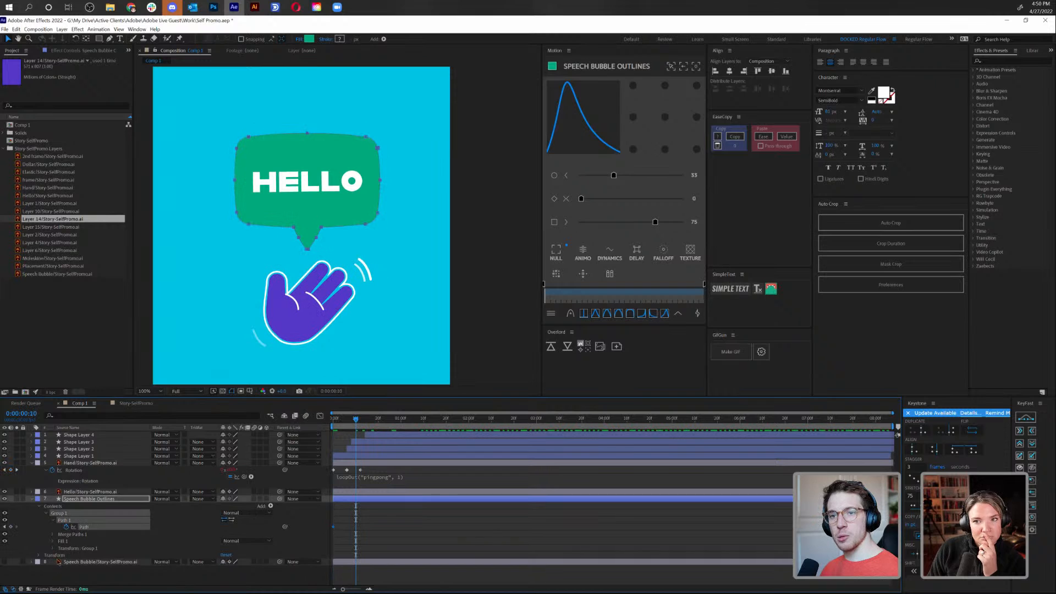
left_click(11, 527)
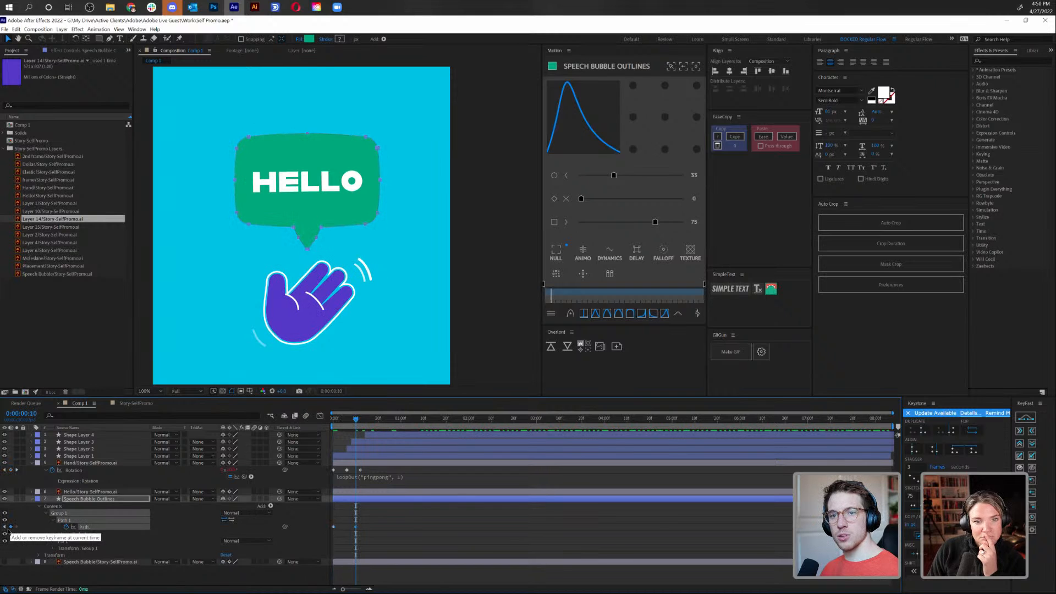
left_click(4, 527)
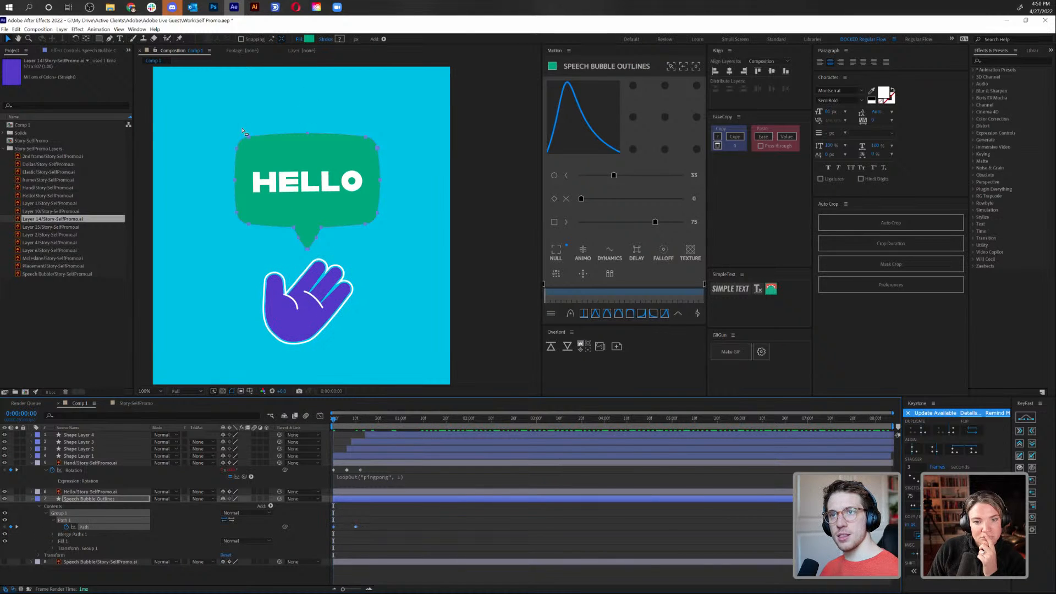
Shrink the bubble's body points at the first keyframe to about half width, keeping them centered above the tail
left_click_drag(215, 119, 352, 205)
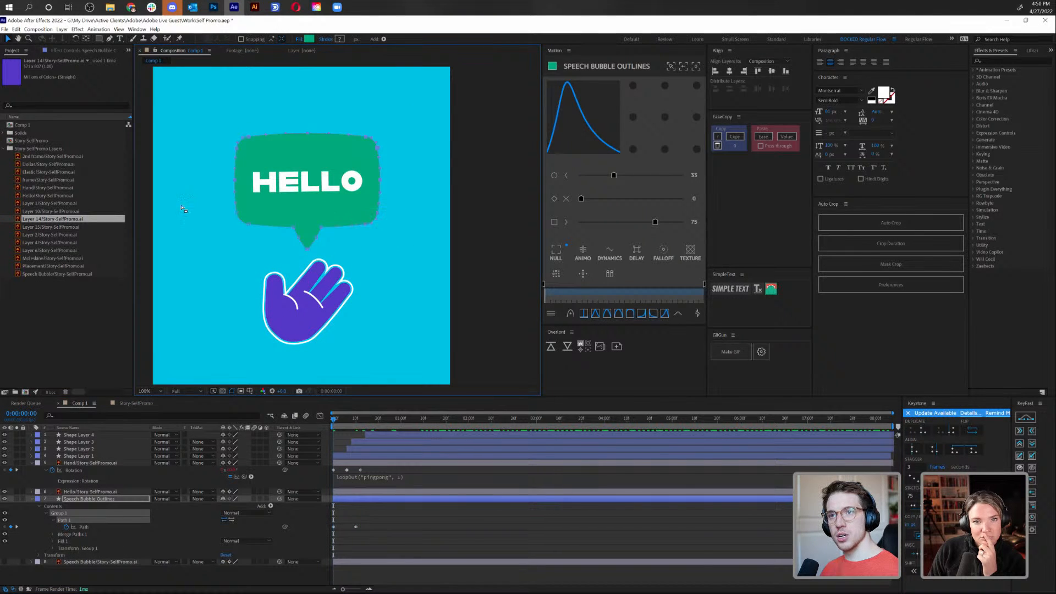
double_click(250, 224)
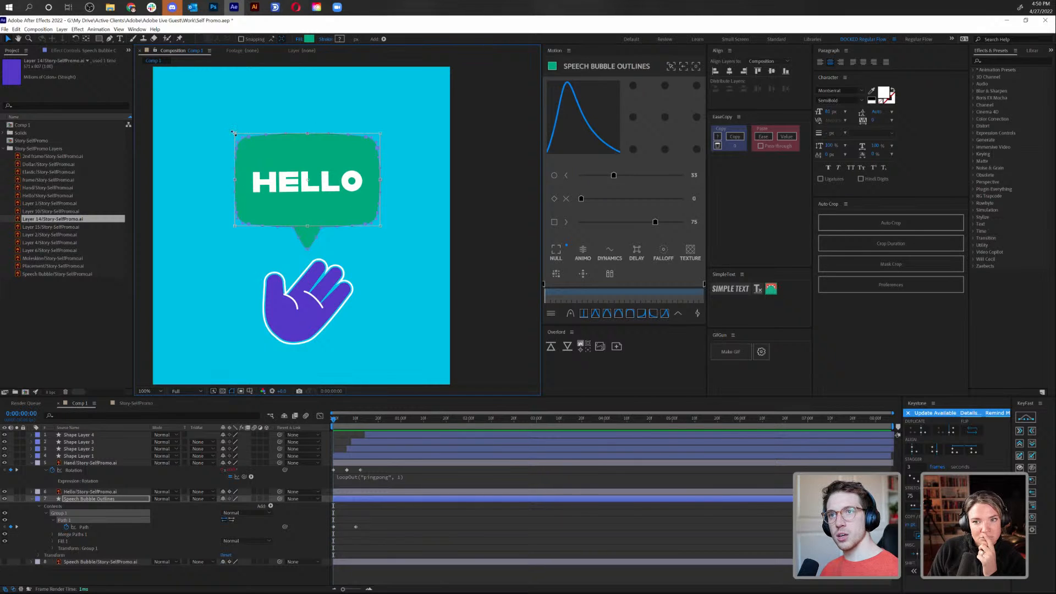
left_click_drag(235, 135, 339, 191)
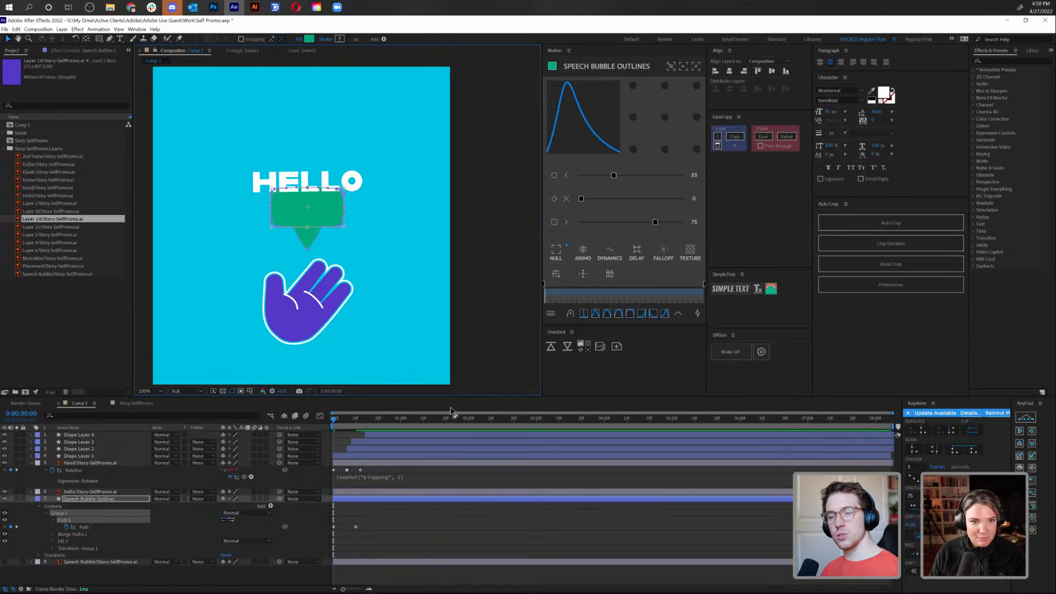
left_click(390, 531)
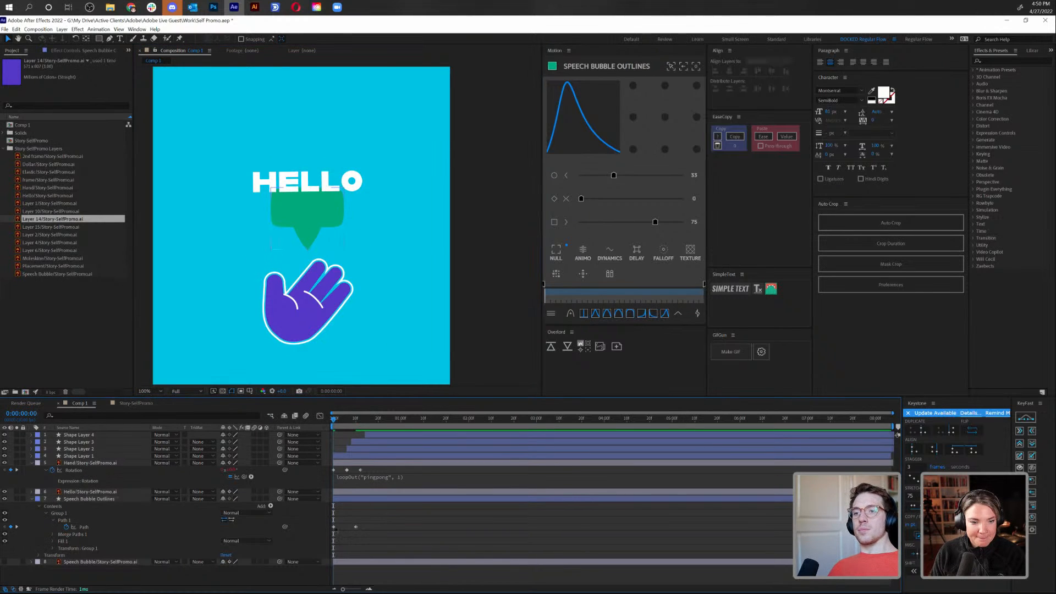
Examine the bubble path's points and the path tools in the Penpal extension, close it, and preview the bubble's path animation
left_click(334, 528)
left_click(137, 29)
mouse_move(166, 69)
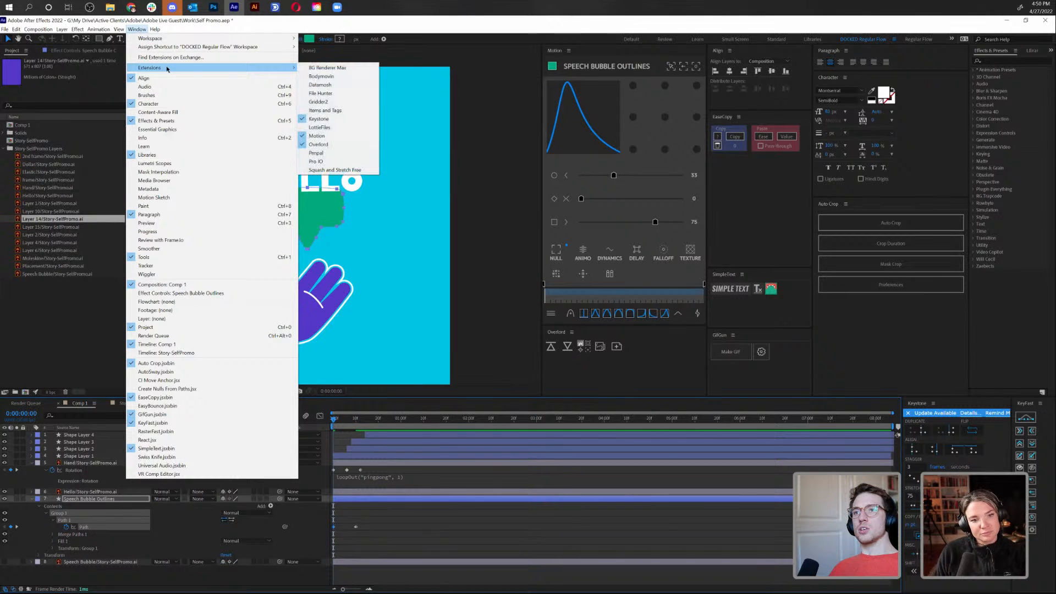
left_click(352, 161)
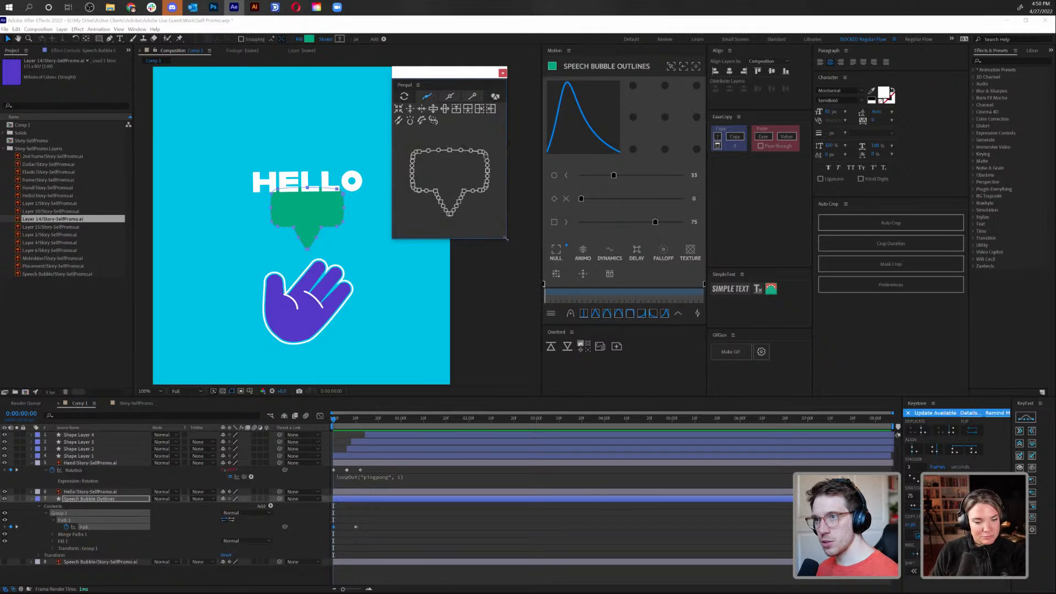
left_click_drag(505, 241, 606, 360)
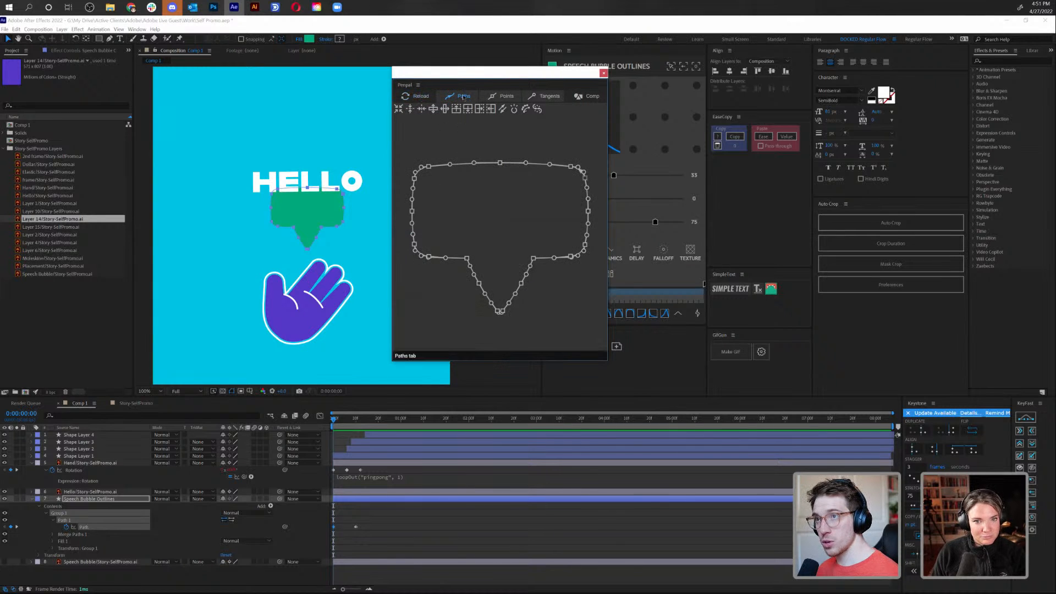
left_click(502, 97)
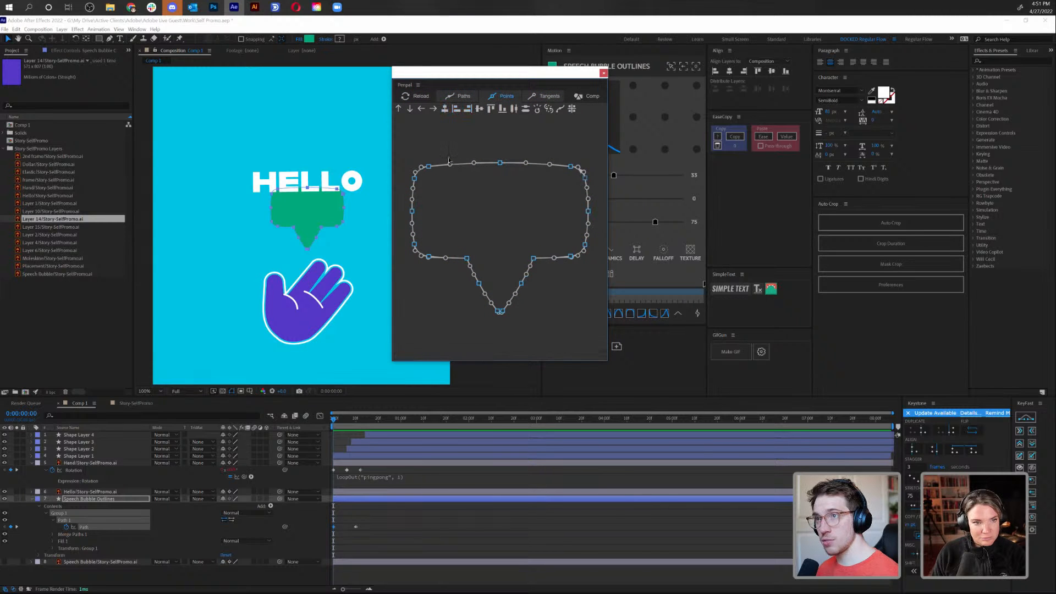
left_click_drag(411, 147, 590, 199)
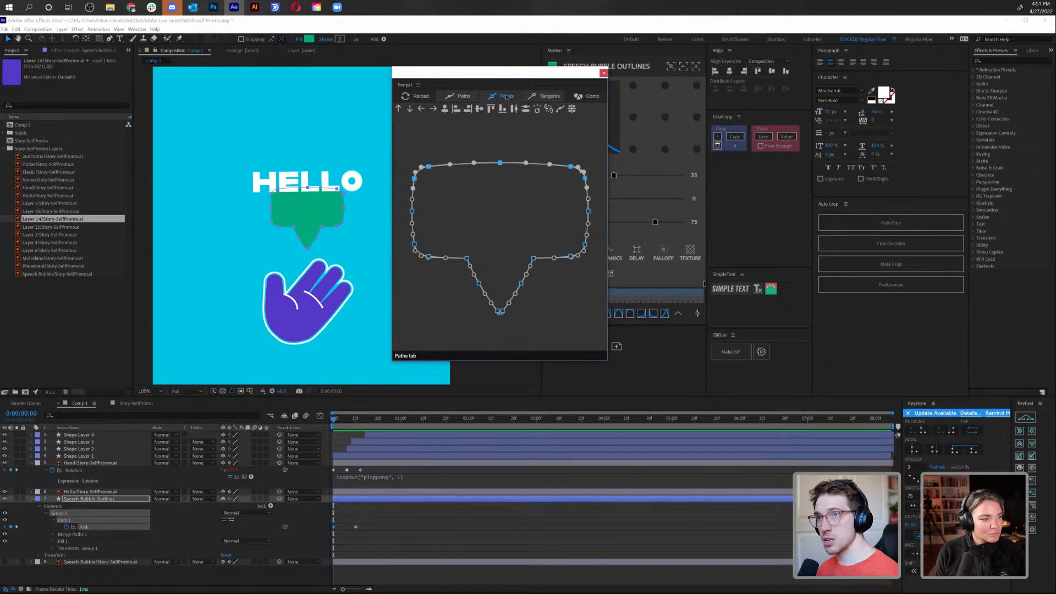
left_click(473, 100)
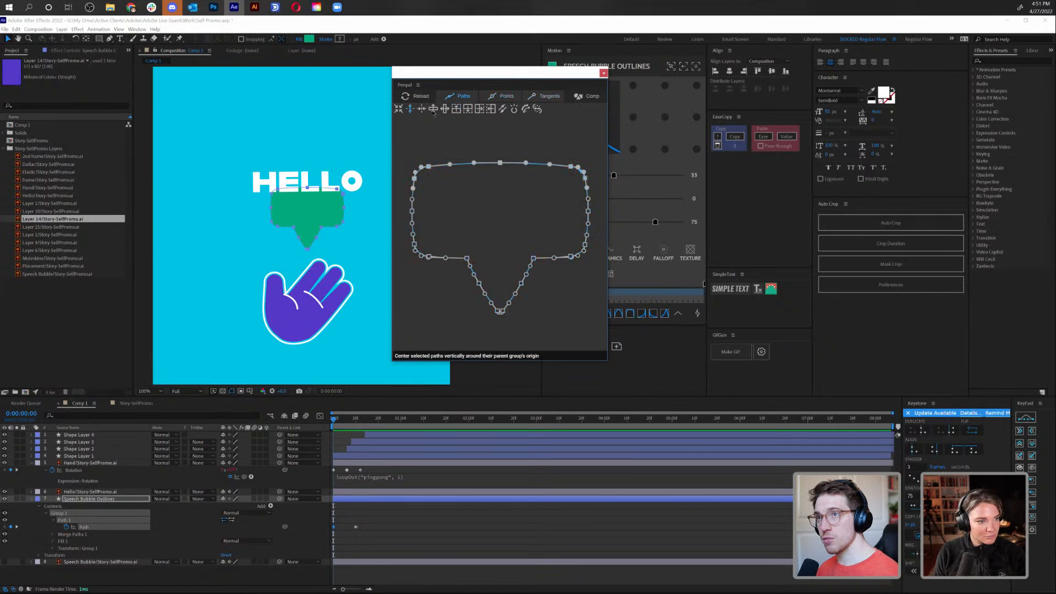
left_click(604, 74)
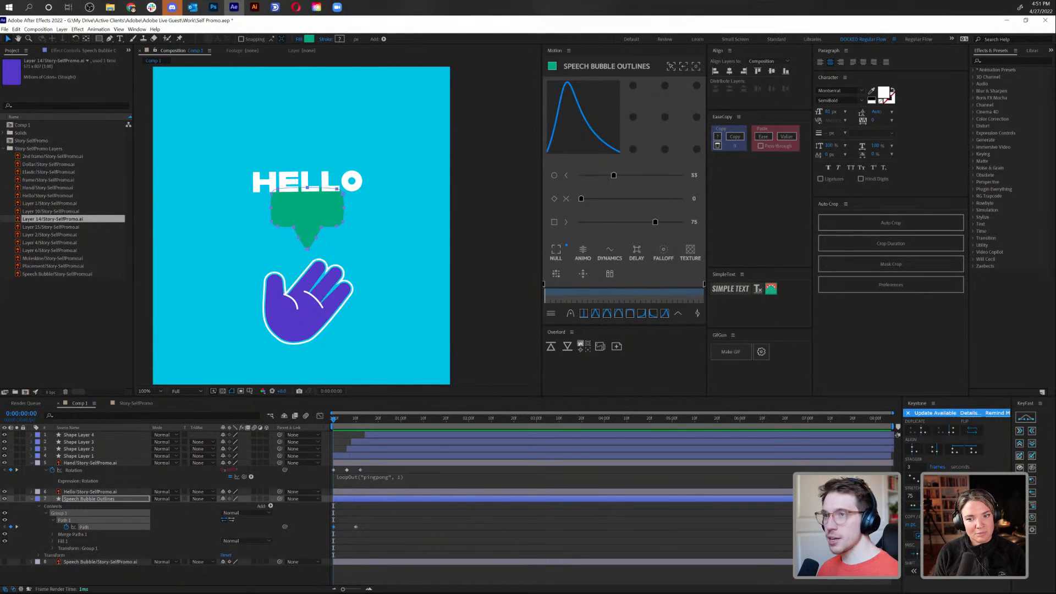
key("space")
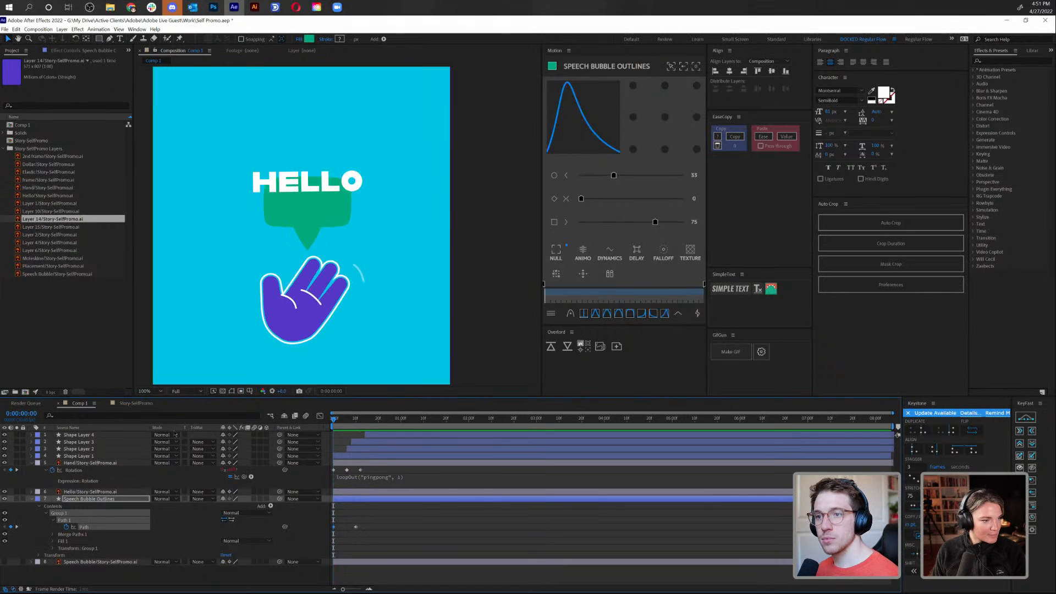
Add position and scale keyframes to the Speech Bubble Outlines layer at the first frame, and reveal its keyframed properties
key("space")
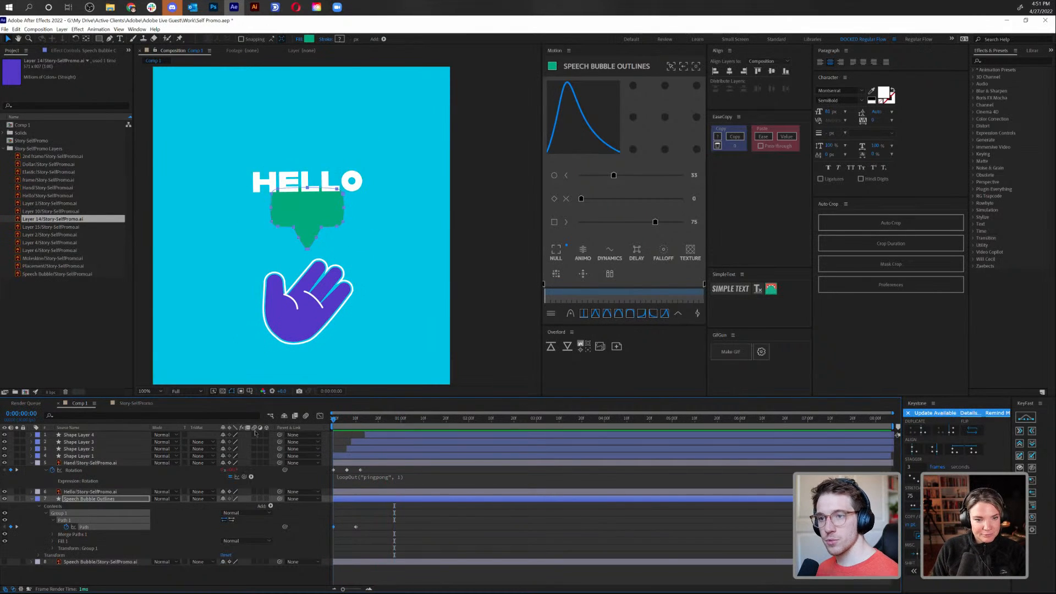
key("p")
key("shift+s")
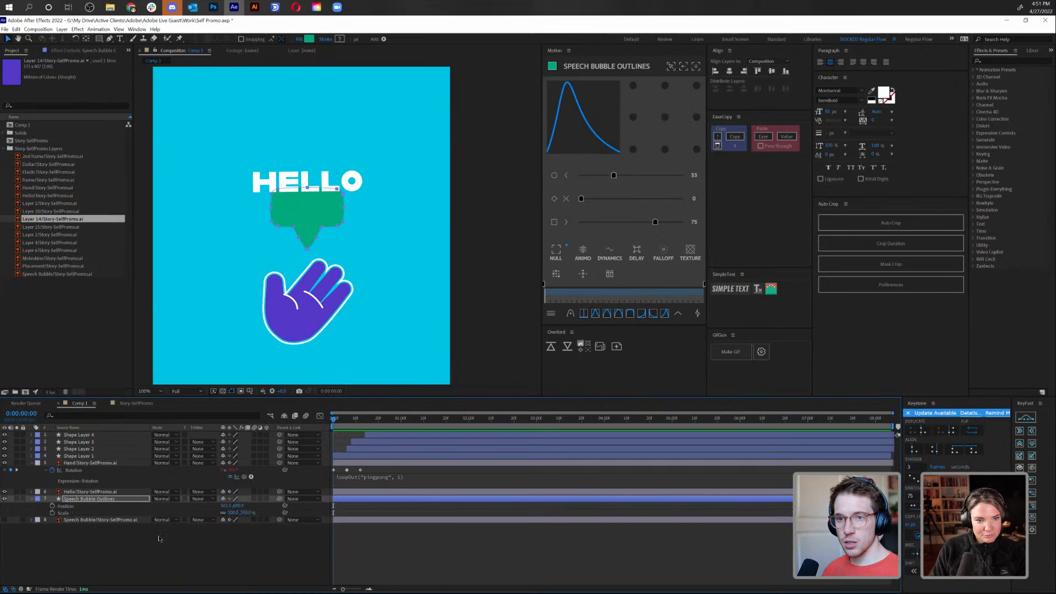
left_click(52, 512)
key("u")
left_click(57, 578)
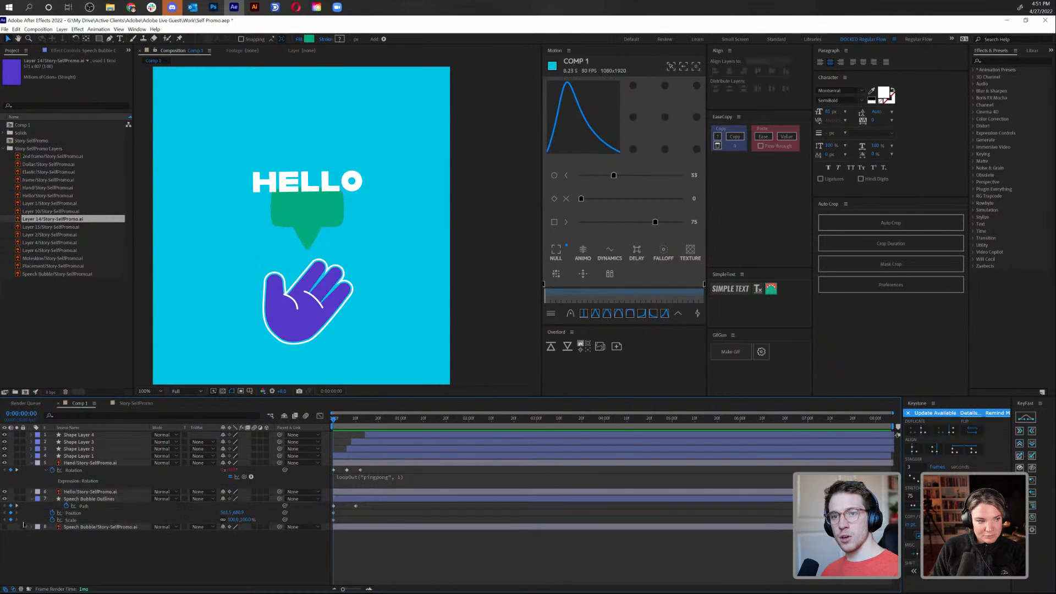
Add matching position and scale keyframes to the speech bubble at frame 10, and return to the first keyframe
left_click(17, 506)
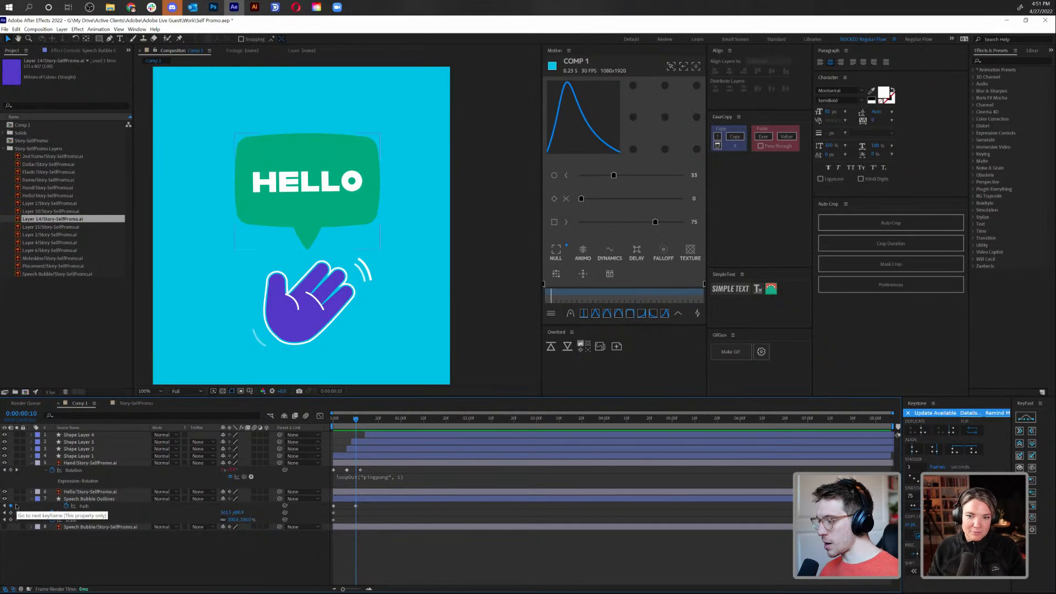
left_click(121, 505)
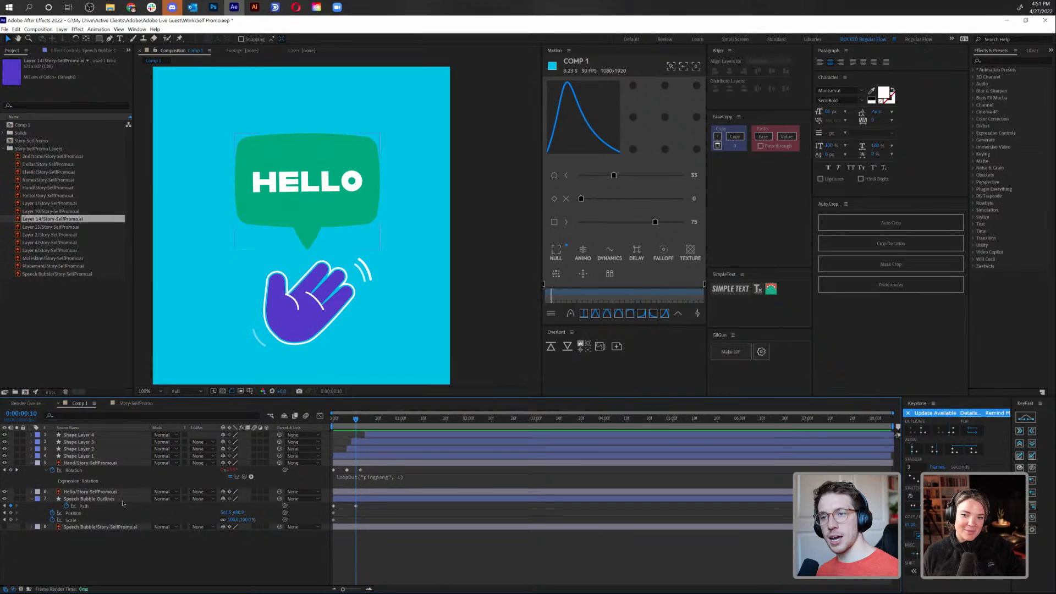
left_click(73, 513)
left_click(70, 520, "shift")
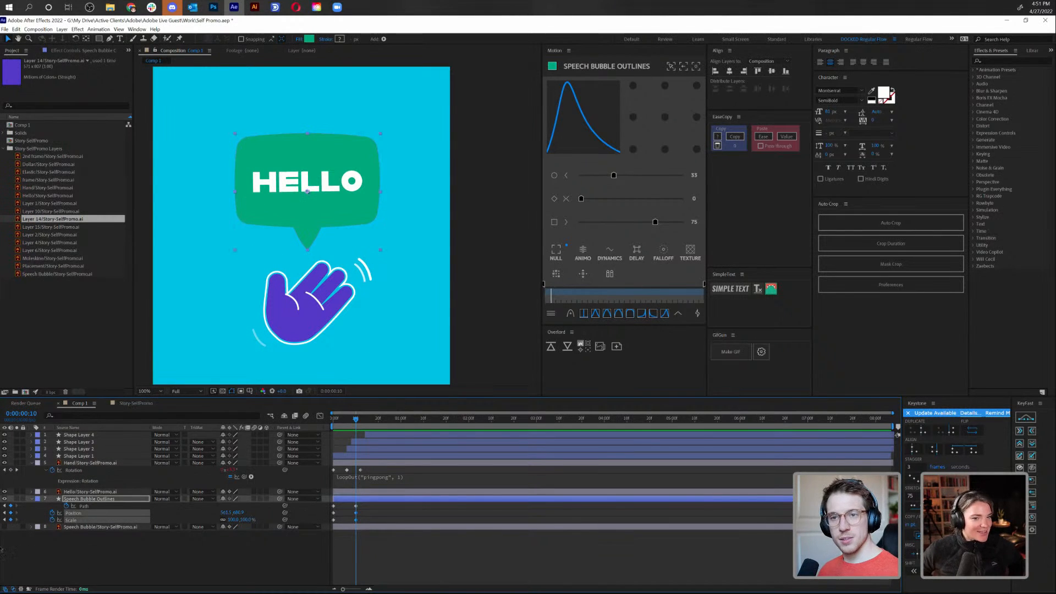
left_click(5, 520)
left_click(58, 549)
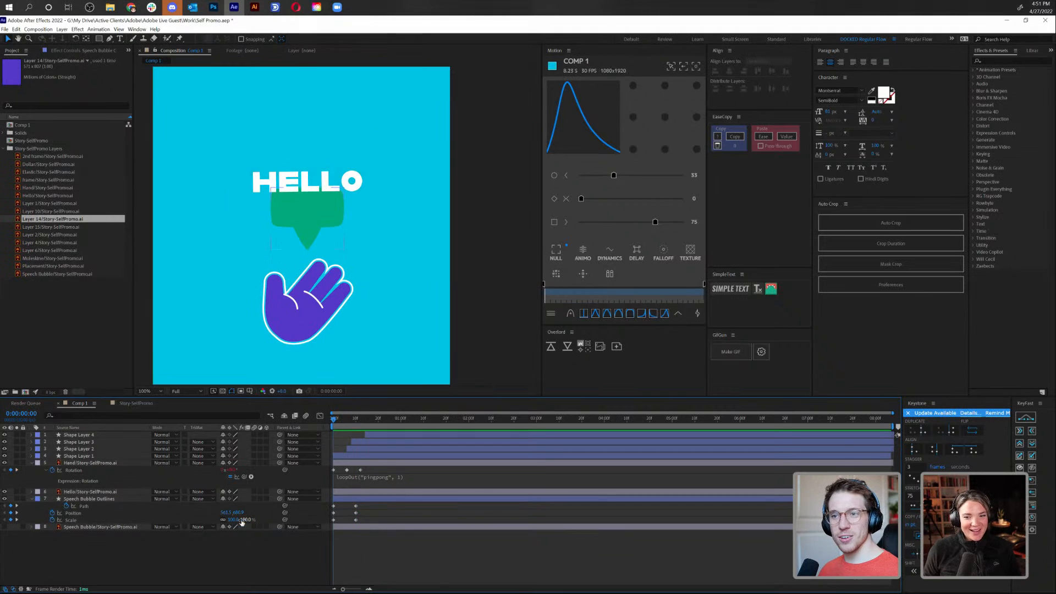
left_click_drag(244, 520, 232, 527)
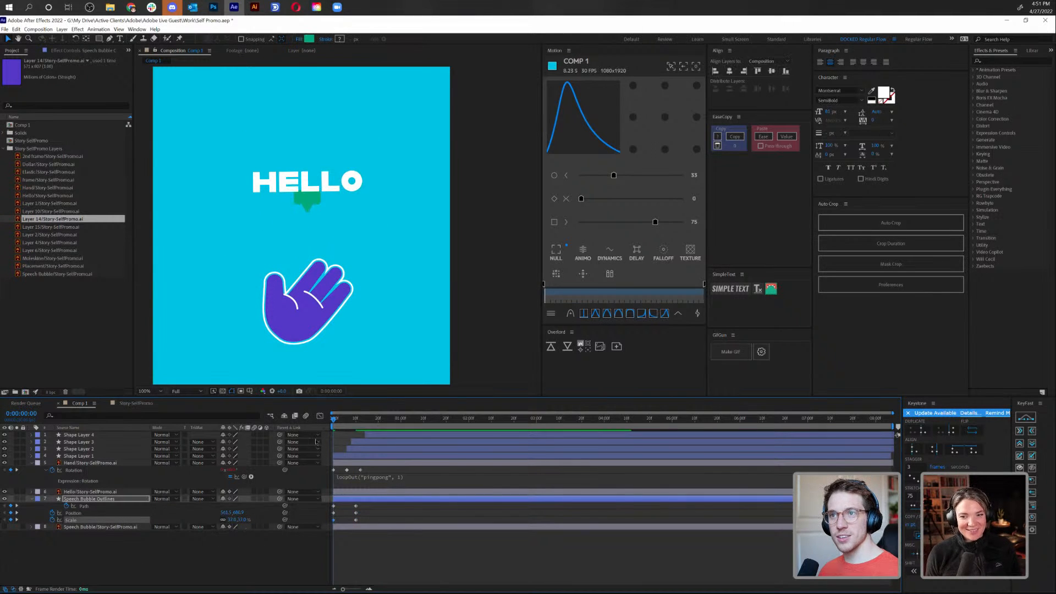
key("ctrl+z")
left_click(229, 463)
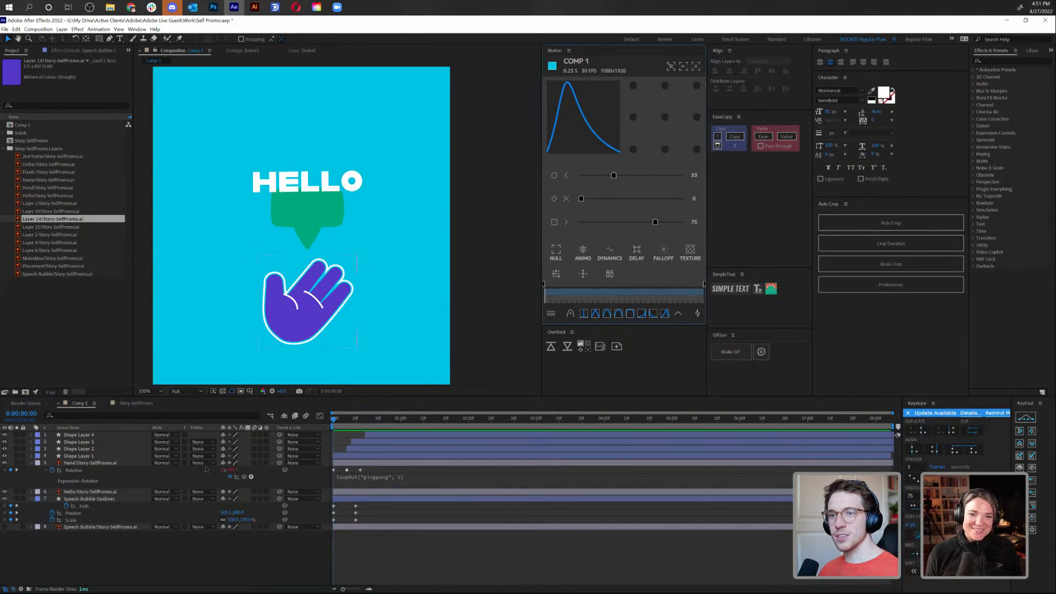
Move the bubble's anchor point to its tail tip, shrink its scale to about a third at the first keyframe, and preview
left_click(94, 499)
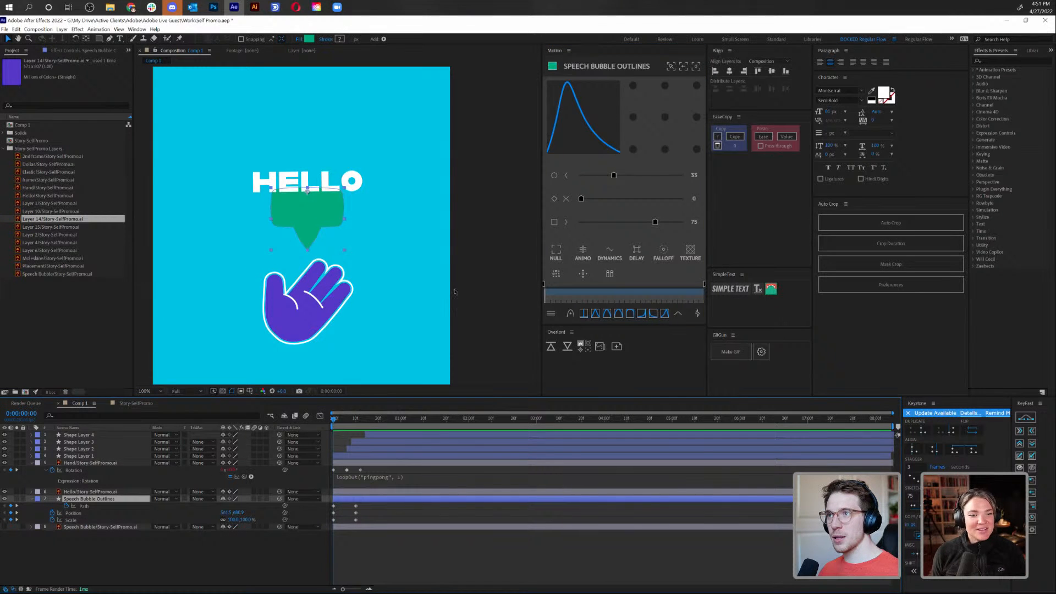
left_click(666, 151)
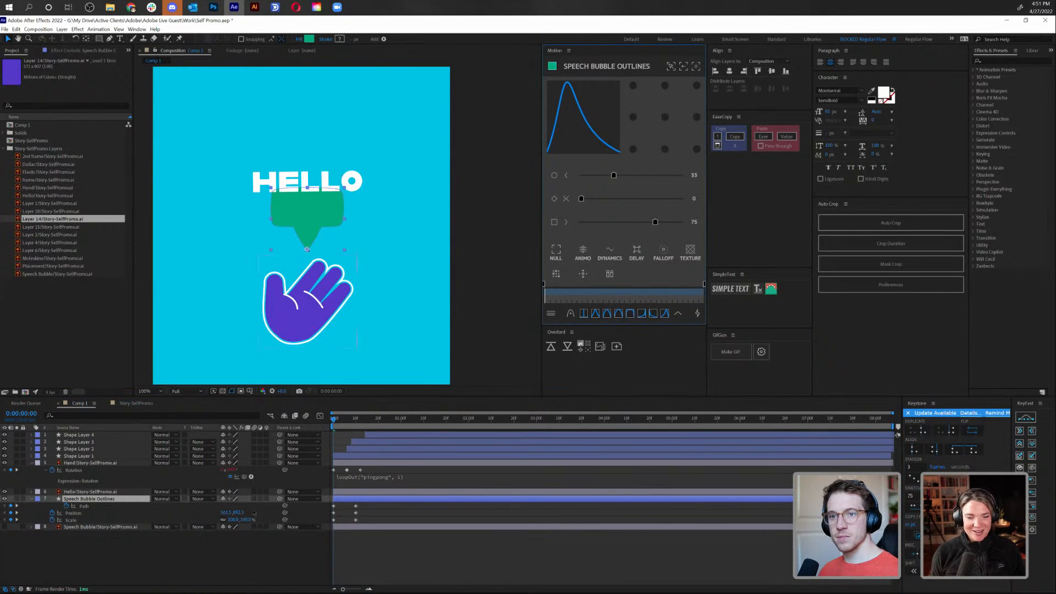
mouse_move(232, 520)
left_mouse_down()
mouse_move(204, 519)
mouse_move(243, 515)
left_mouse_up()
key("space")
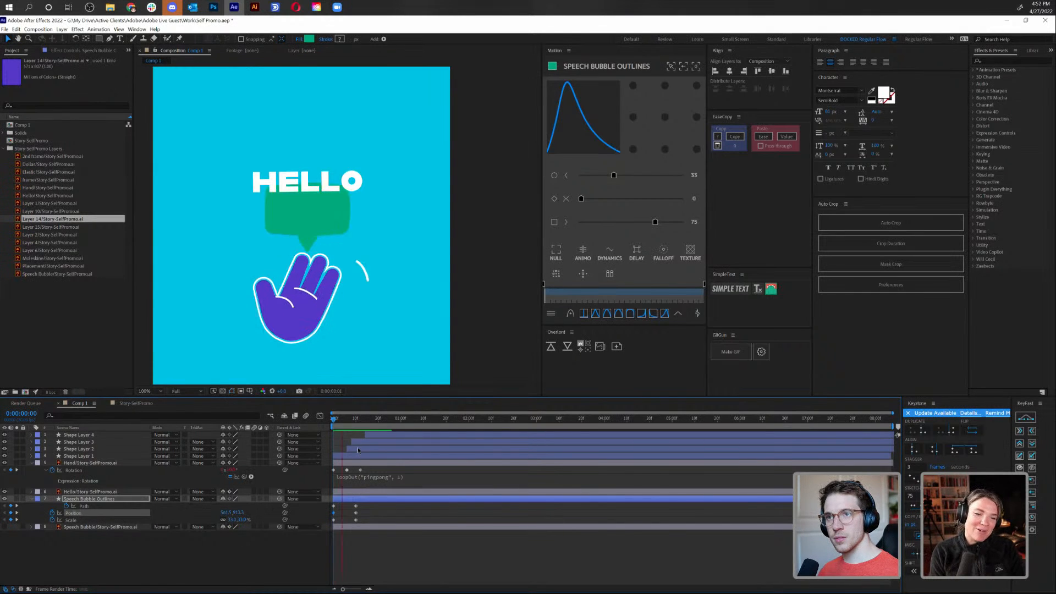
Ease the speech bubble's path, position and scale keyframes at frame 10, and preview the bubble's growth
left_click_drag(349, 501, 358, 523)
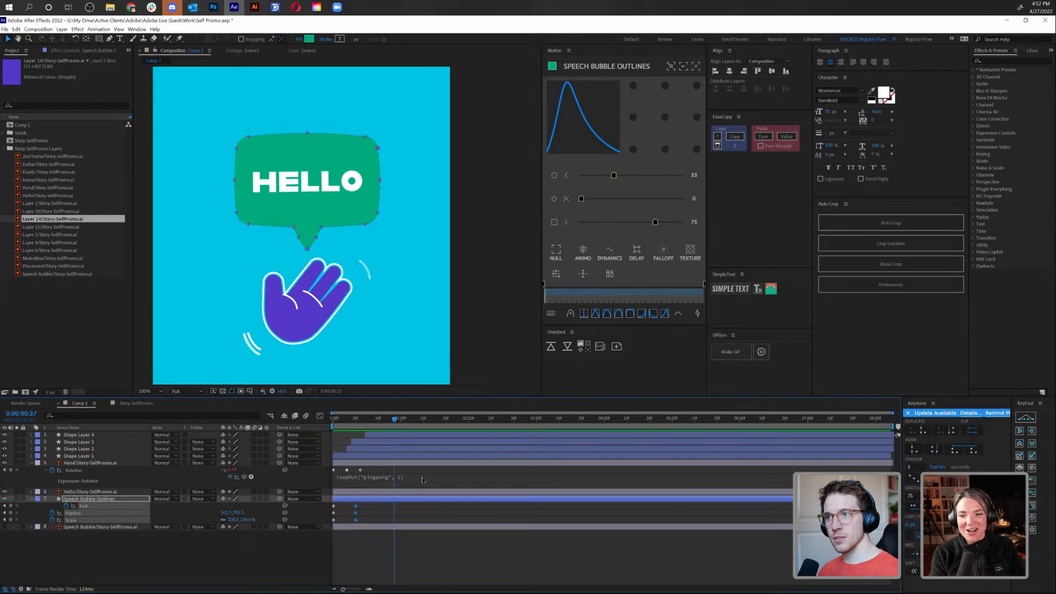
left_click(677, 313)
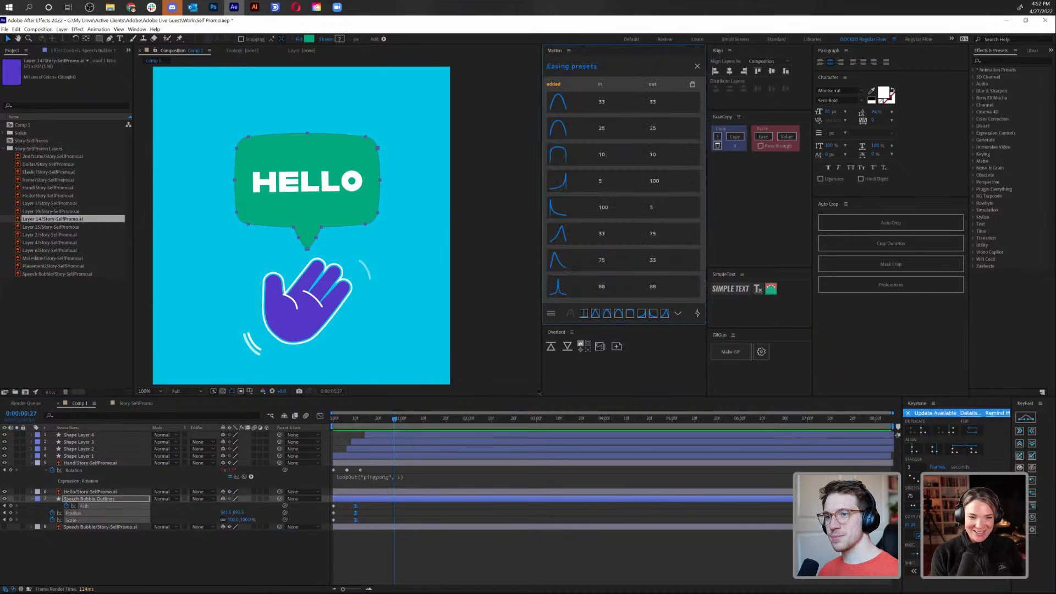
key("space")
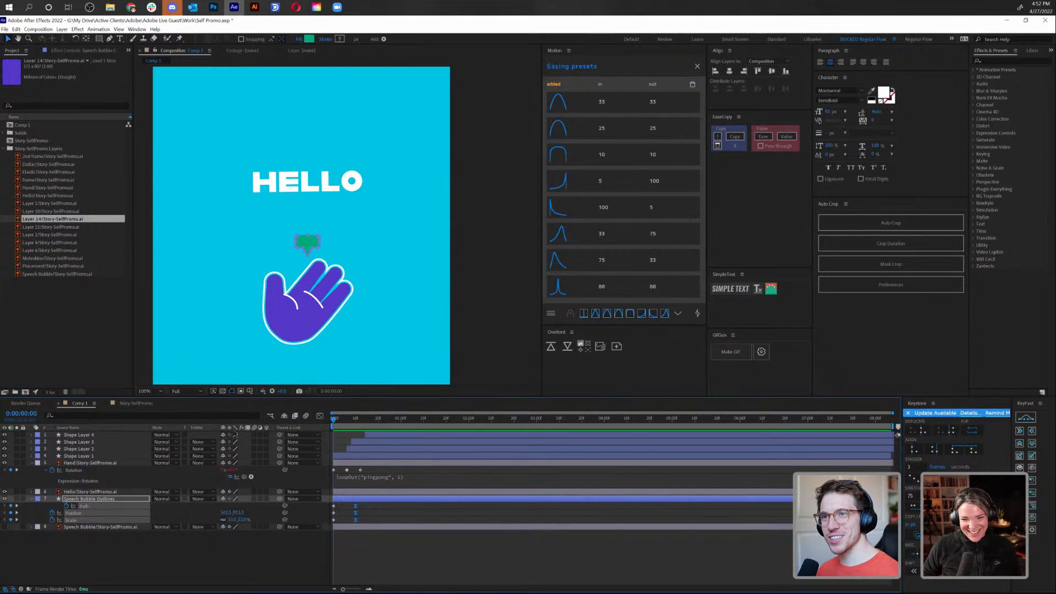
left_click(415, 520)
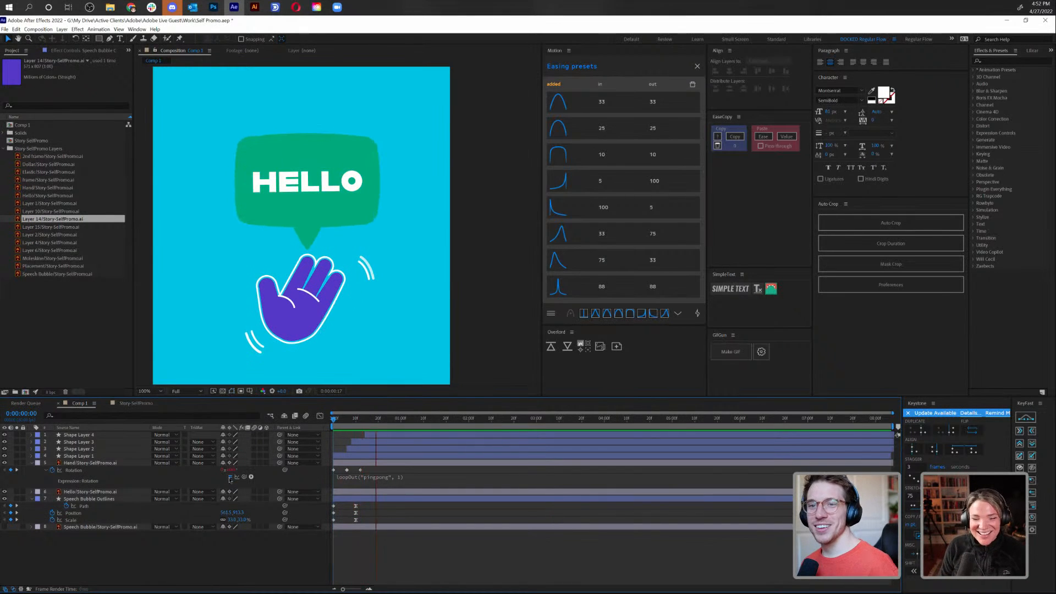
Switch to Illustrator, hide the layers above Hello, and check the font of the HELLO text
left_click(82, 492)
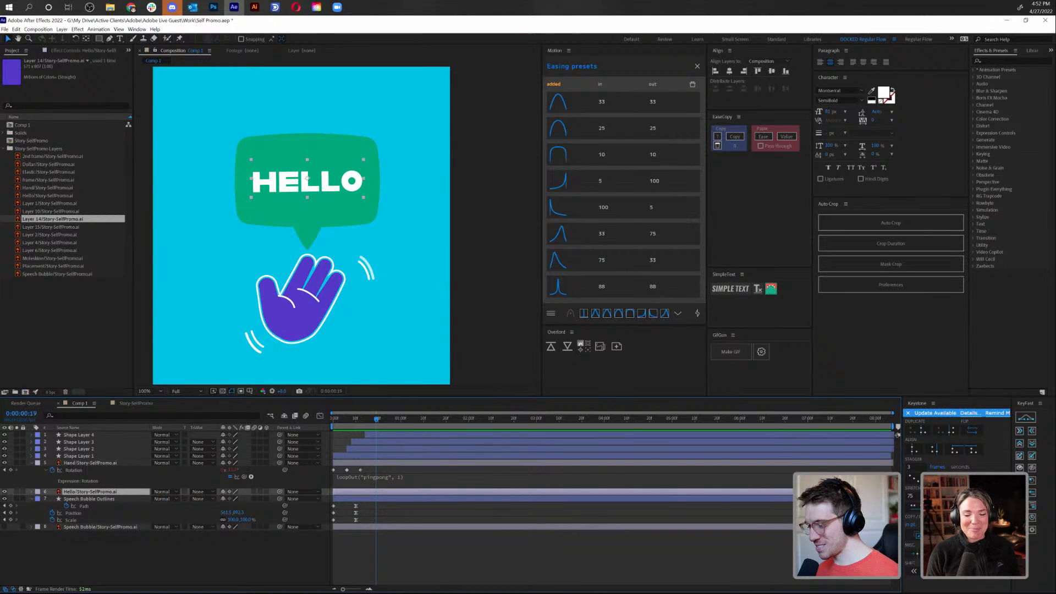
key("alt+Tab")
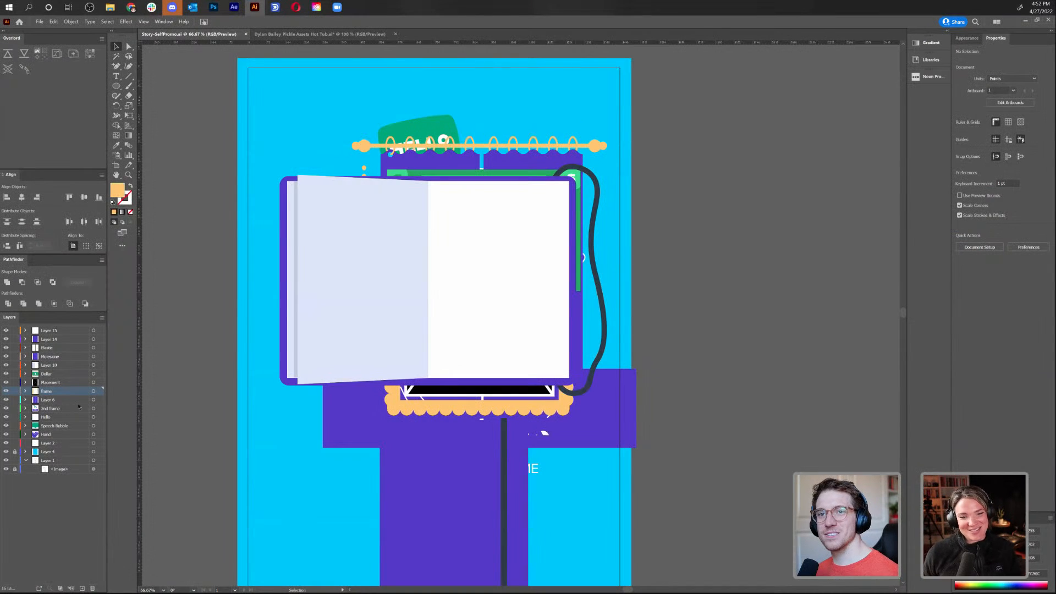
left_click_drag(8, 389, 9, 409)
left_click(93, 417)
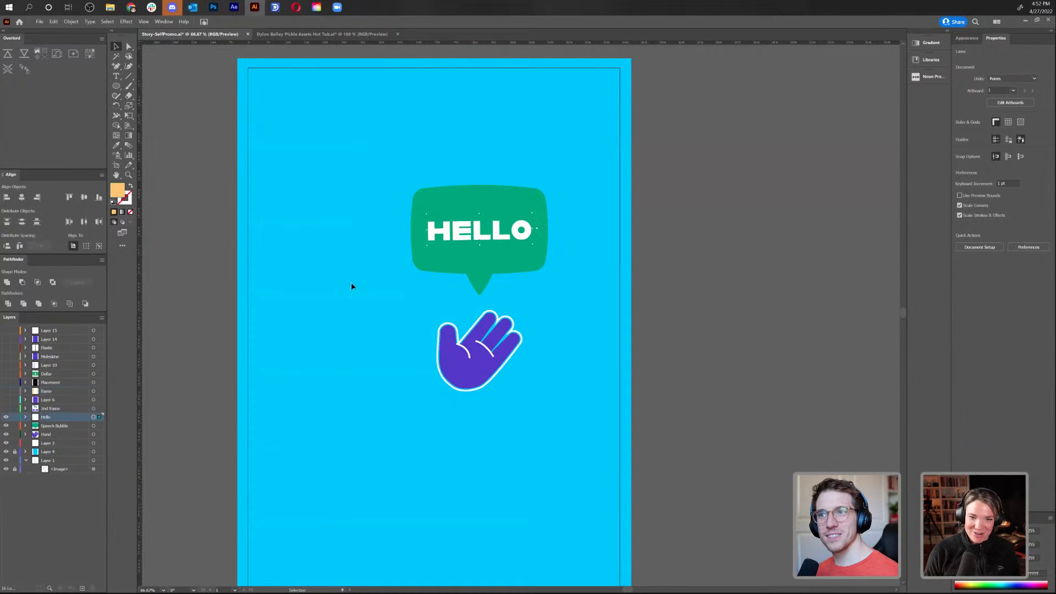
double_click(458, 237)
double_click(458, 237)
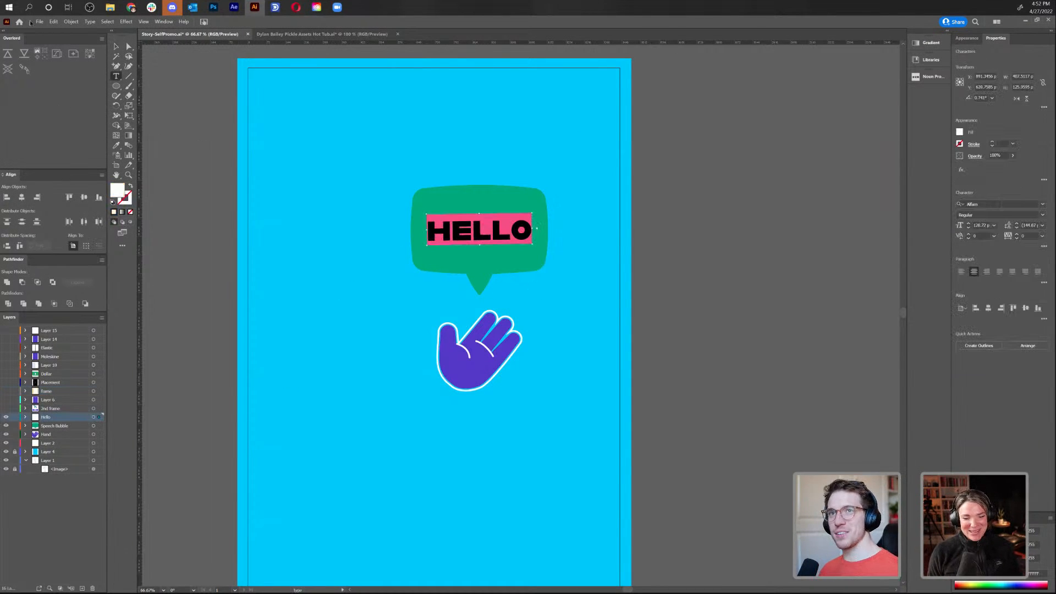
key("Escape")
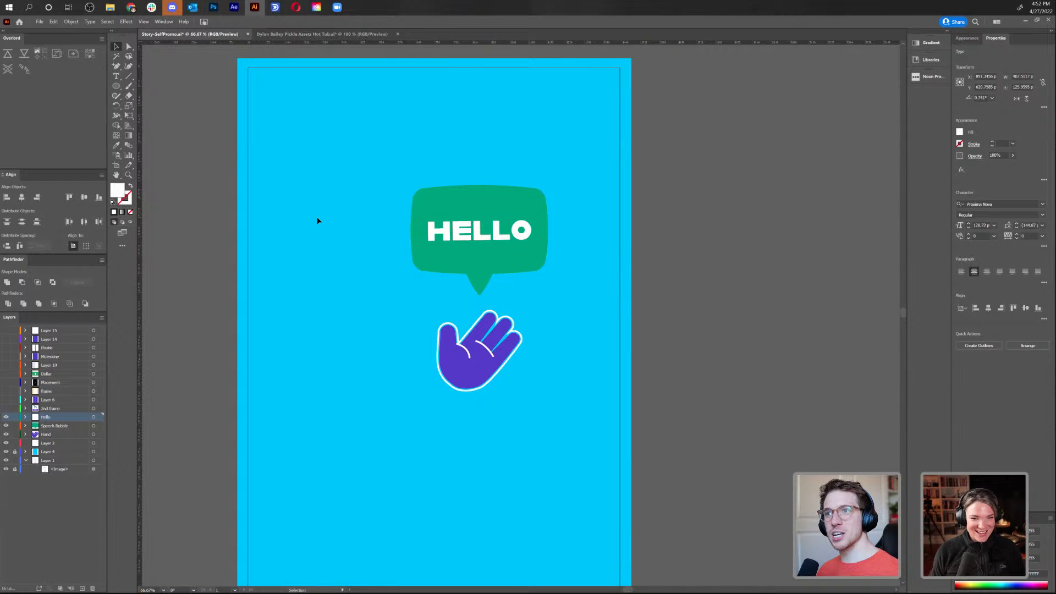
left_click(317, 220)
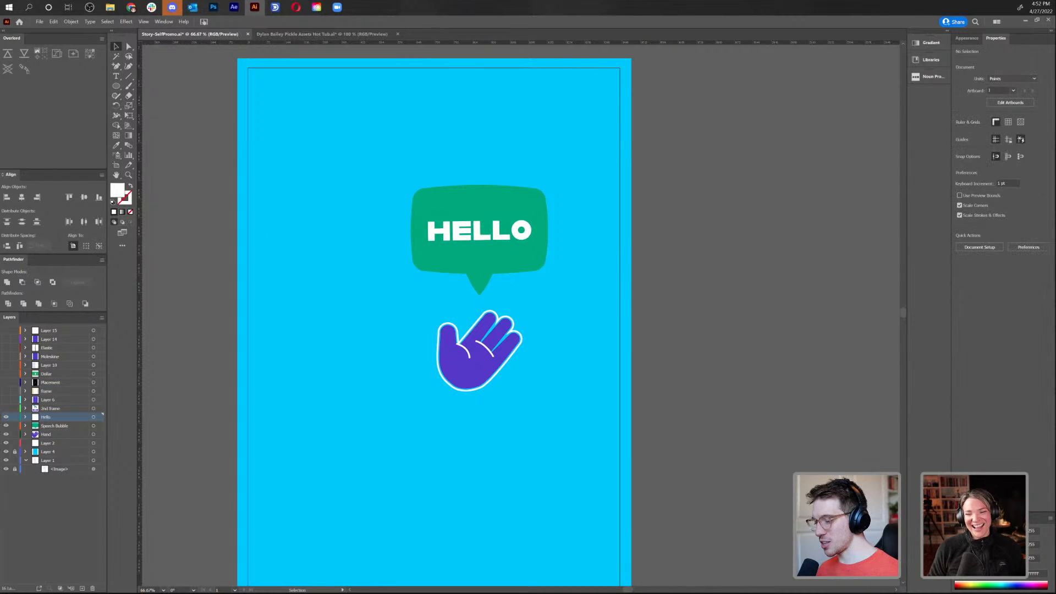
Switch back to After Effects and add a text layer reading "hello" above the speech bubble
key("alt+Tab")
left_click(399, 529)
key("ctrl+t")
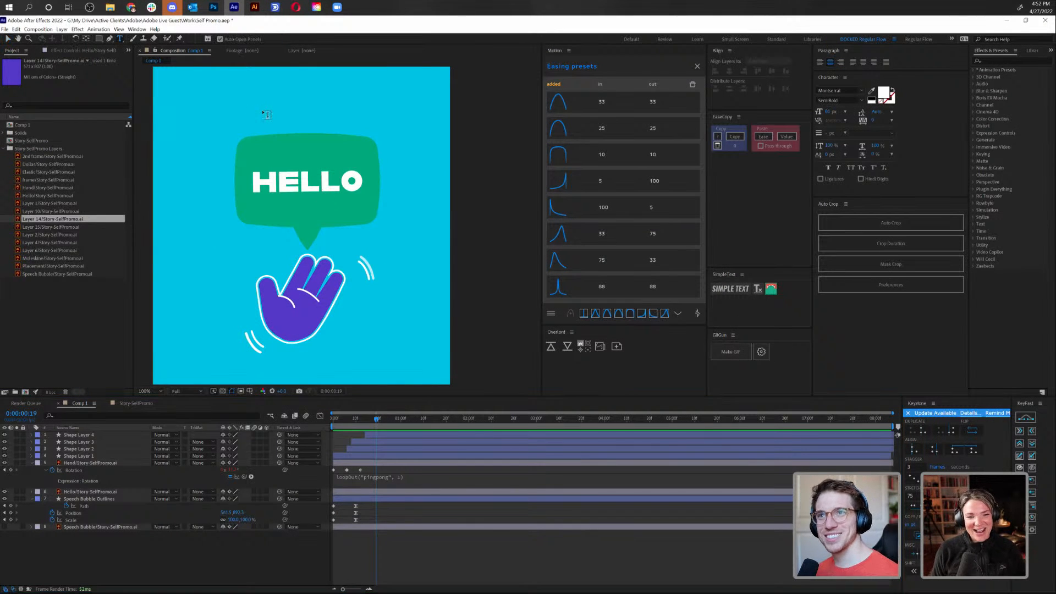
left_click(256, 106)
type("hello")
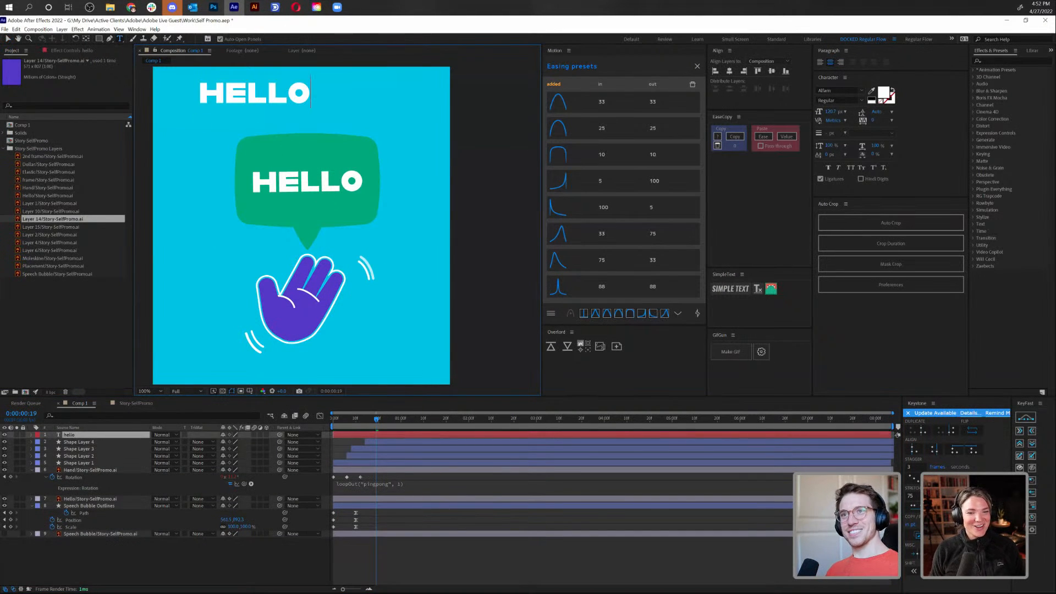
Place the new text exactly over the HELLO artwork, move its layer directly above the artwork's layer, and hide the artwork
left_click(8, 39)
left_click_drag(287, 114, 340, 202)
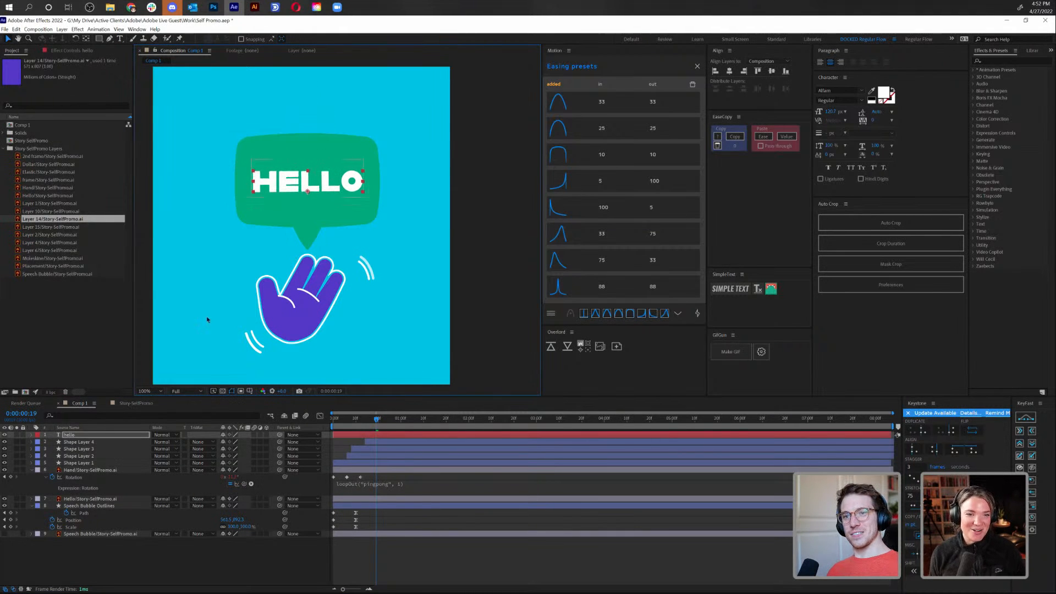
left_click_drag(68, 435, 58, 495)
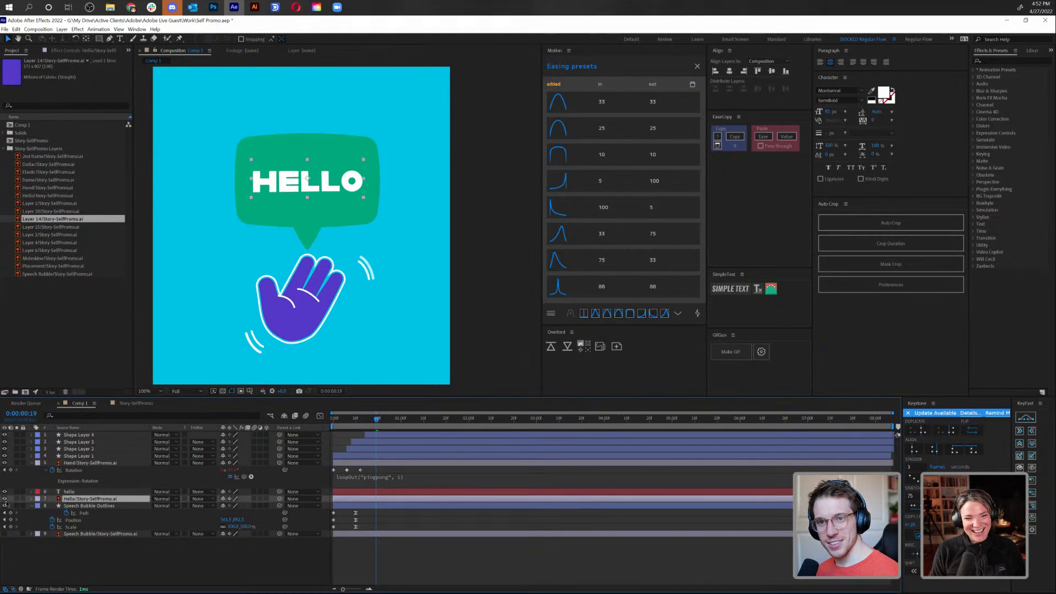
key("Home")
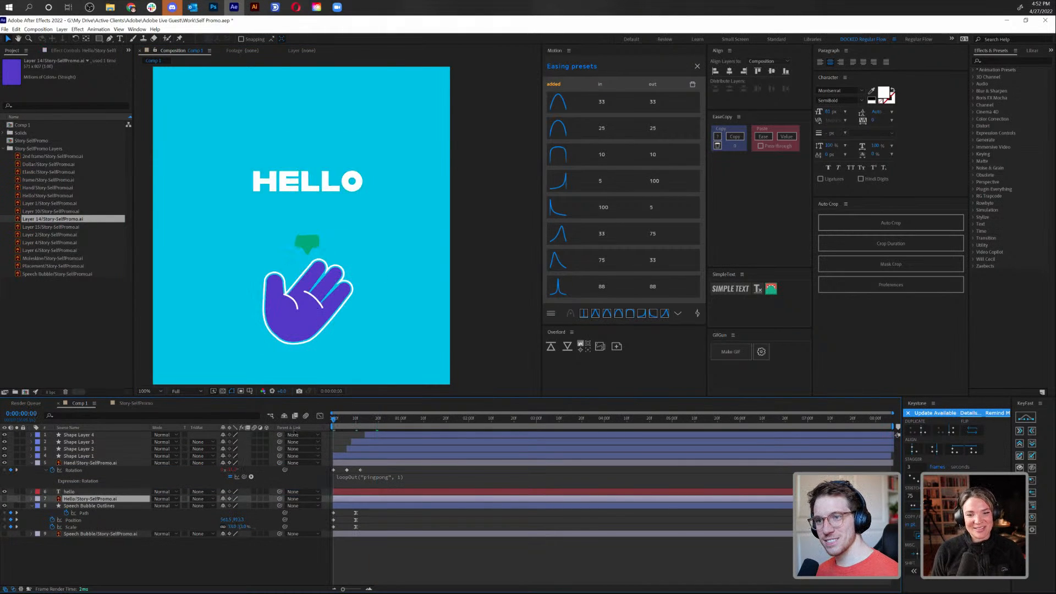
Apply SimpleText by letters to the hello text layer with the bubble fully open, and return to the first frame
left_click(367, 491)
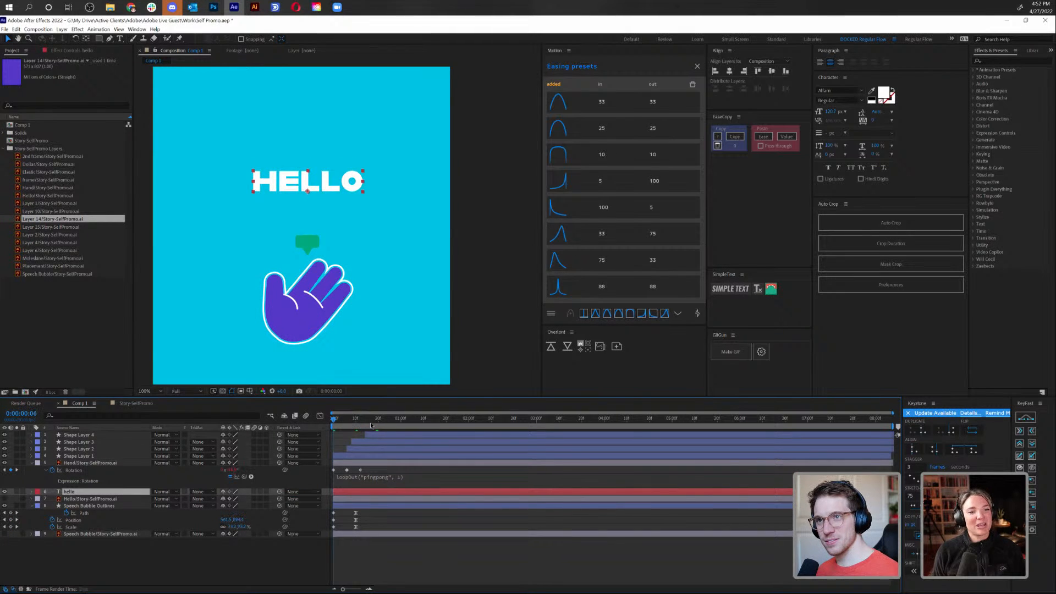
left_click_drag(338, 427, 392, 430)
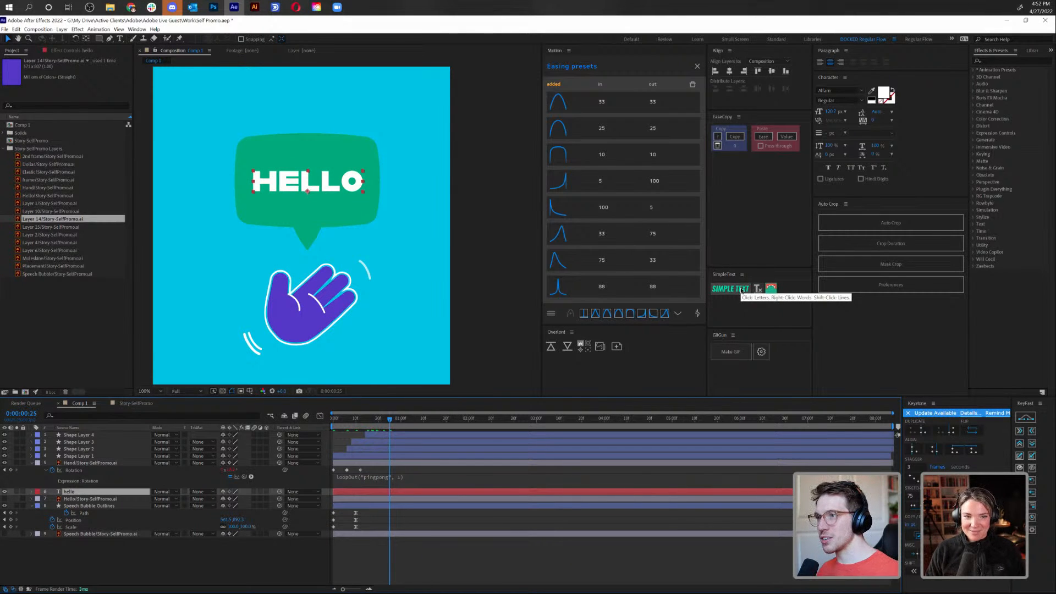
left_click(741, 291)
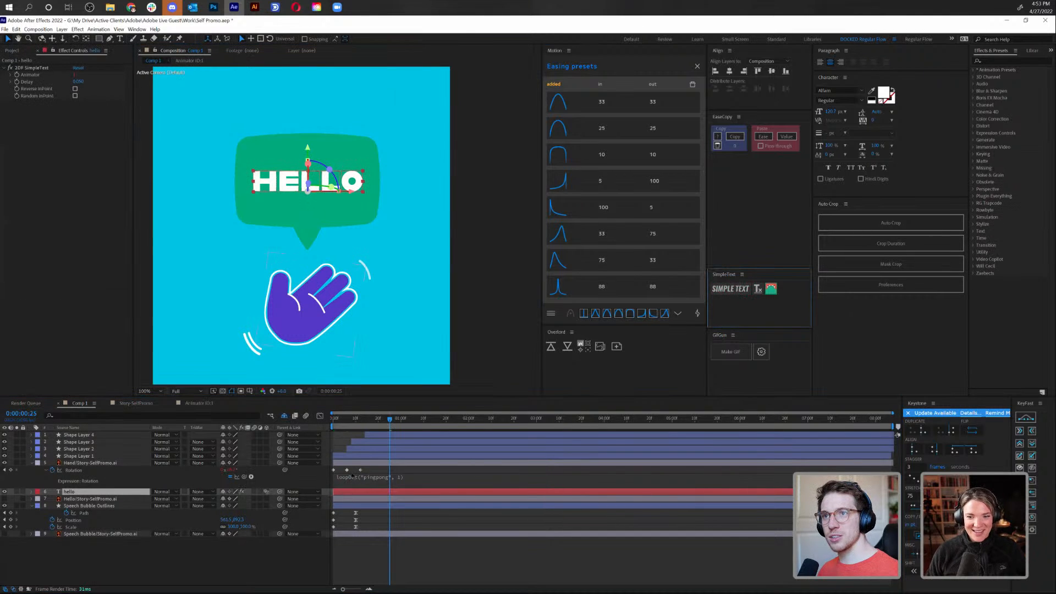
key("Home")
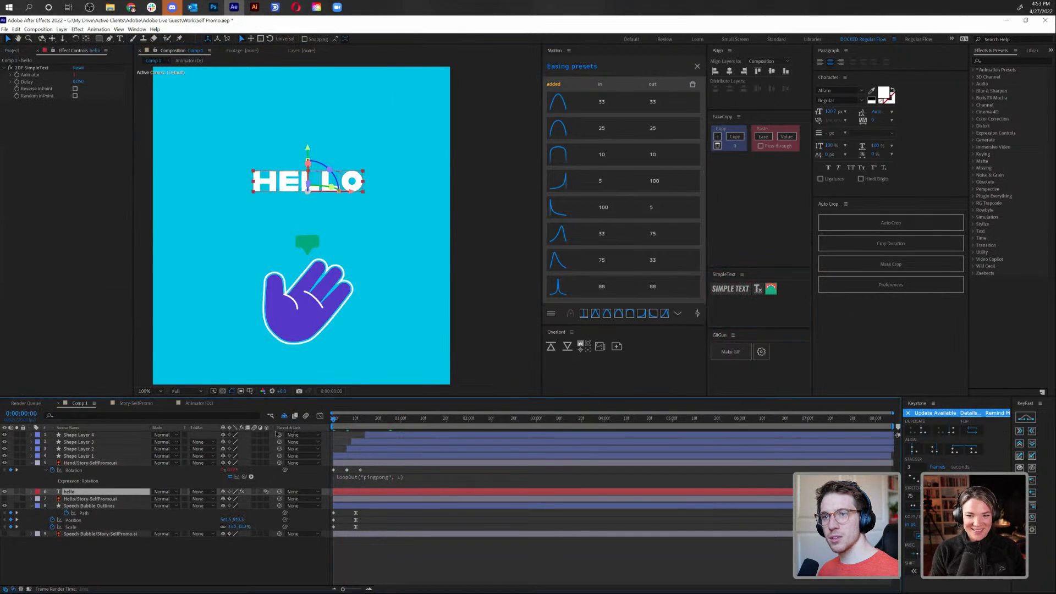
Open the SimpleText animator composition, reveal the Animator layer's keyframes, and go to frame 4
left_click(134, 403)
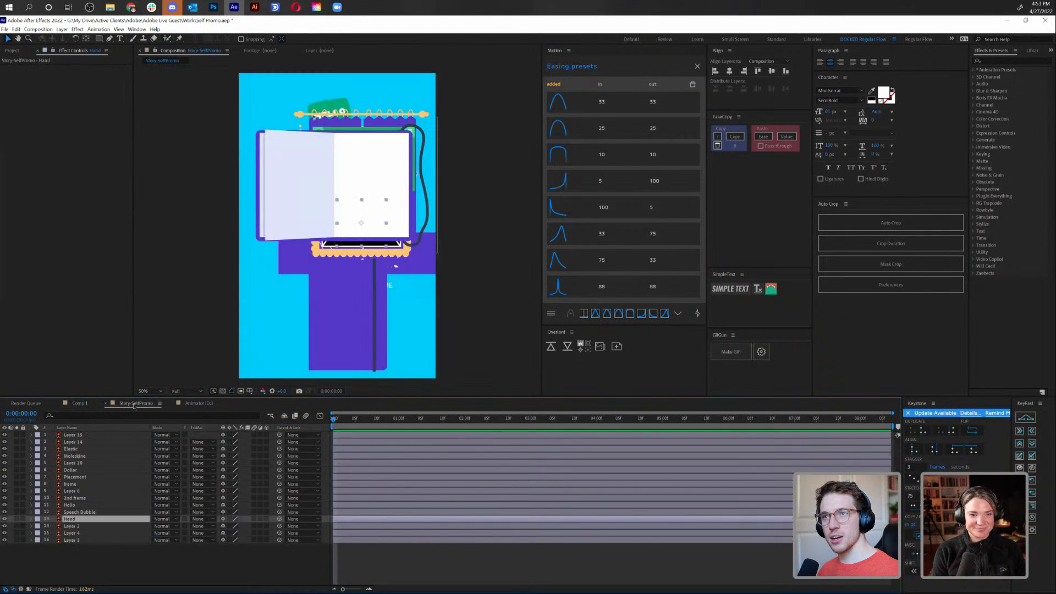
left_click(198, 404)
left_click(322, 434)
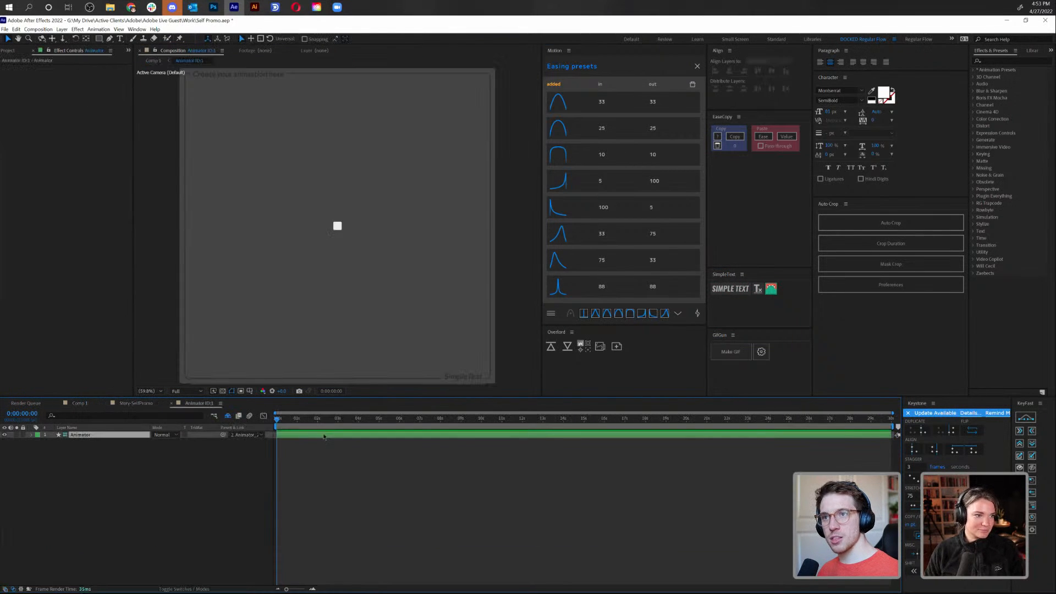
key("u")
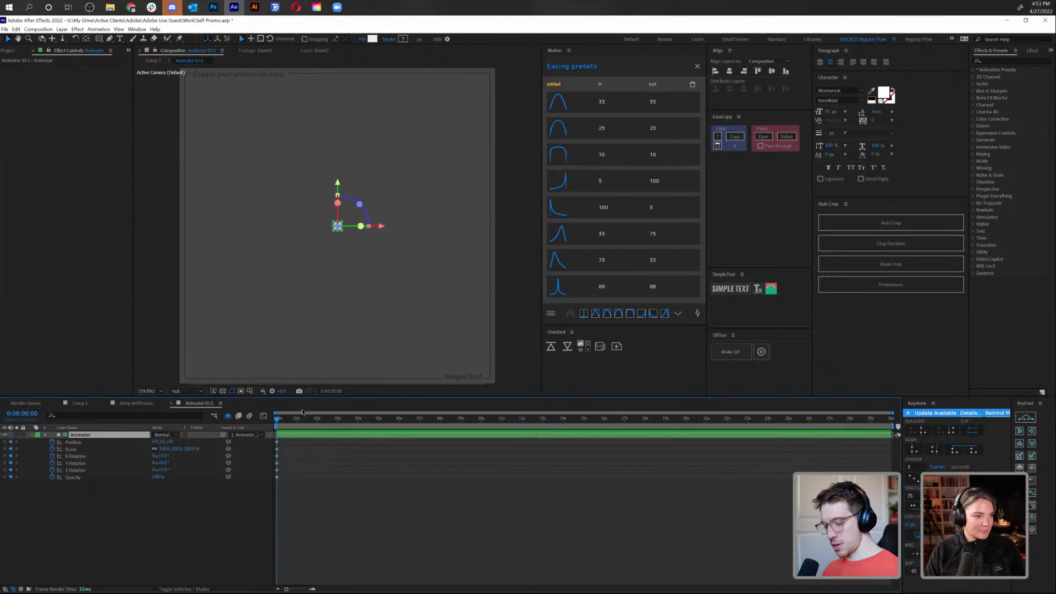
scroll(301, 412, "up", 5)
left_click_drag(276, 436, 304, 436)
left_click(328, 502)
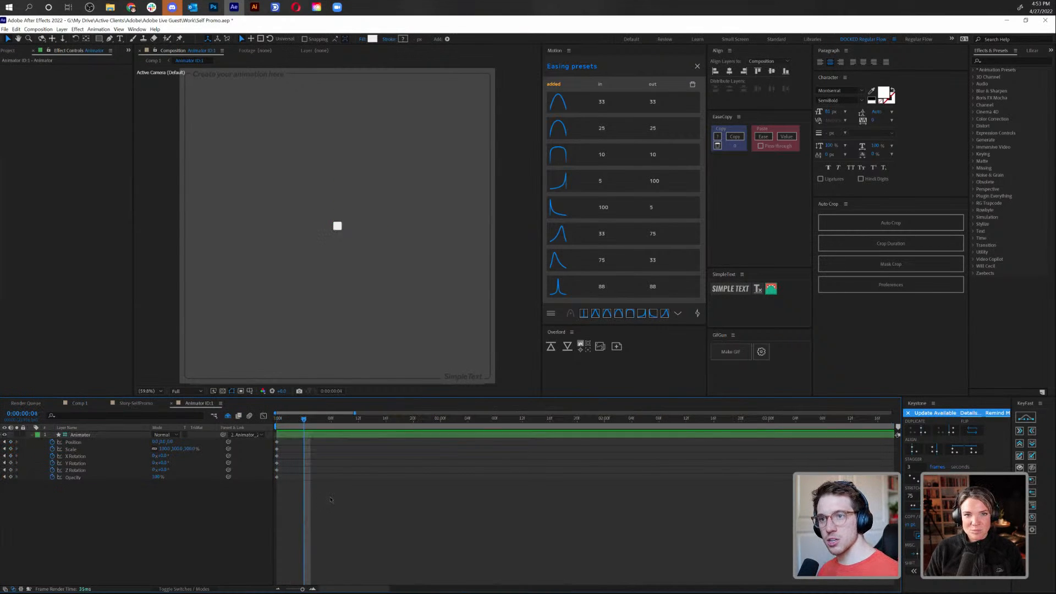
Keyframe the Animator layer's current Position at frame 4, and shift the layer slightly downward at the first frame
left_click(10, 442)
left_click(175, 431)
key("Home")
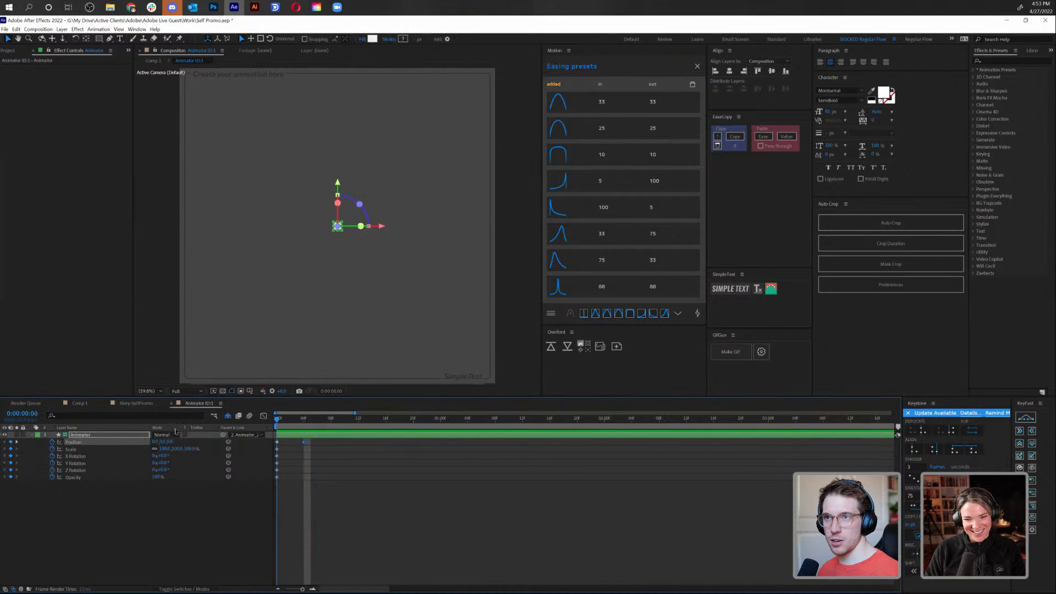
left_click_drag(339, 186, 342, 192)
scroll(338, 242, "up", 4)
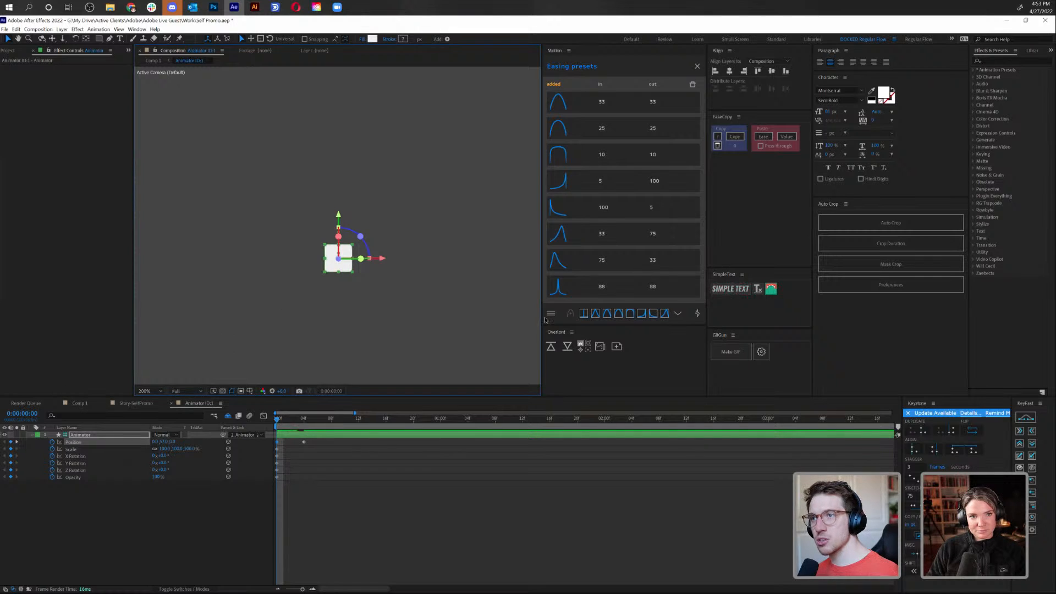
Examine the Animator layer's white square and its keyframed Position and Rotation properties in the animator composition
left_click(358, 347)
key("comma")
key("comma")
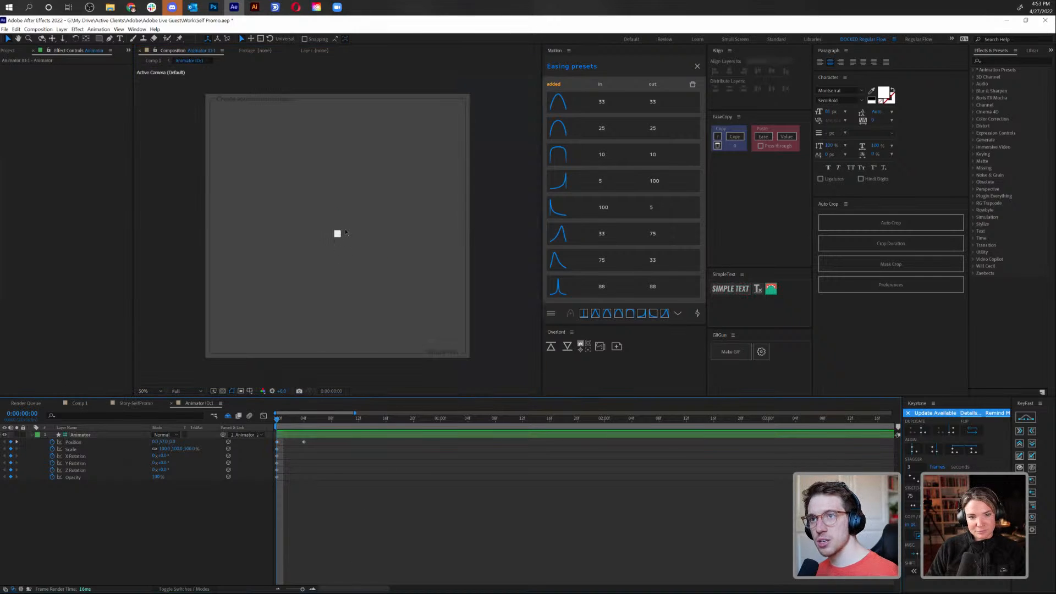
scroll(337, 234, "up", 5)
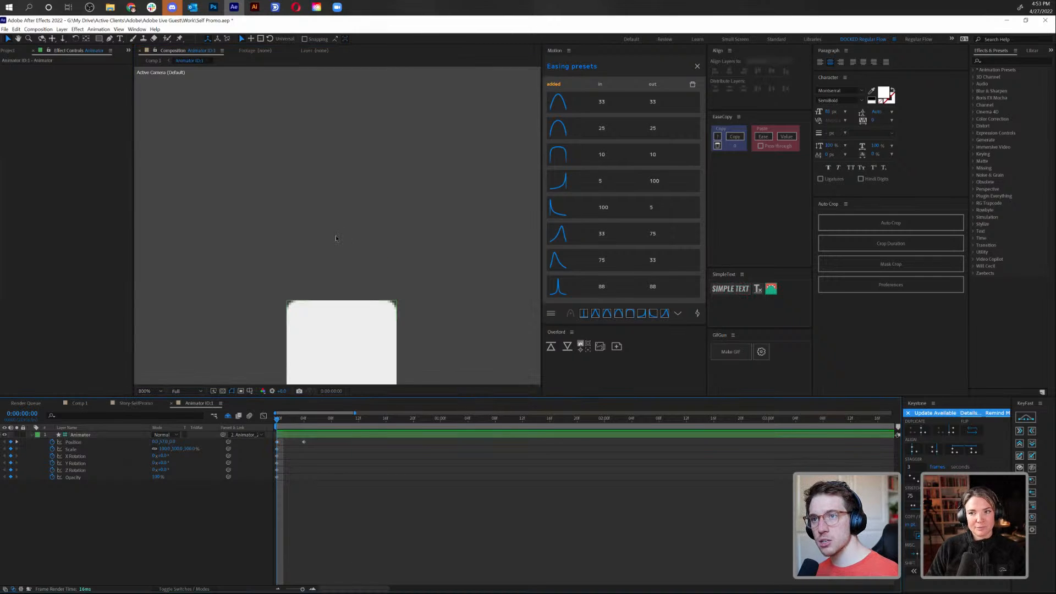
left_click(73, 442)
left_click(75, 456)
left_click(76, 463, "shift")
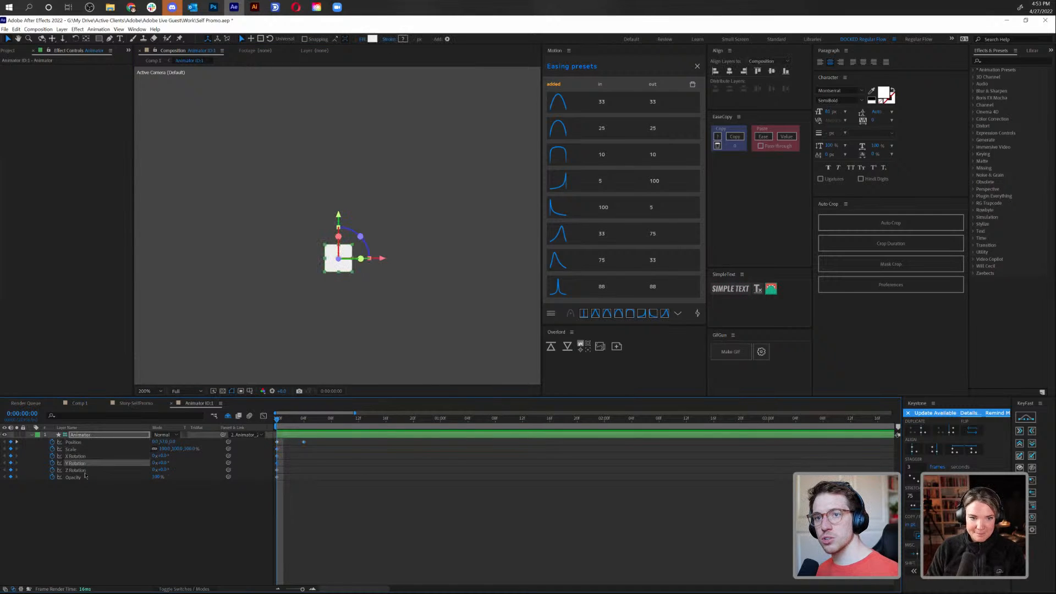
left_click(91, 486)
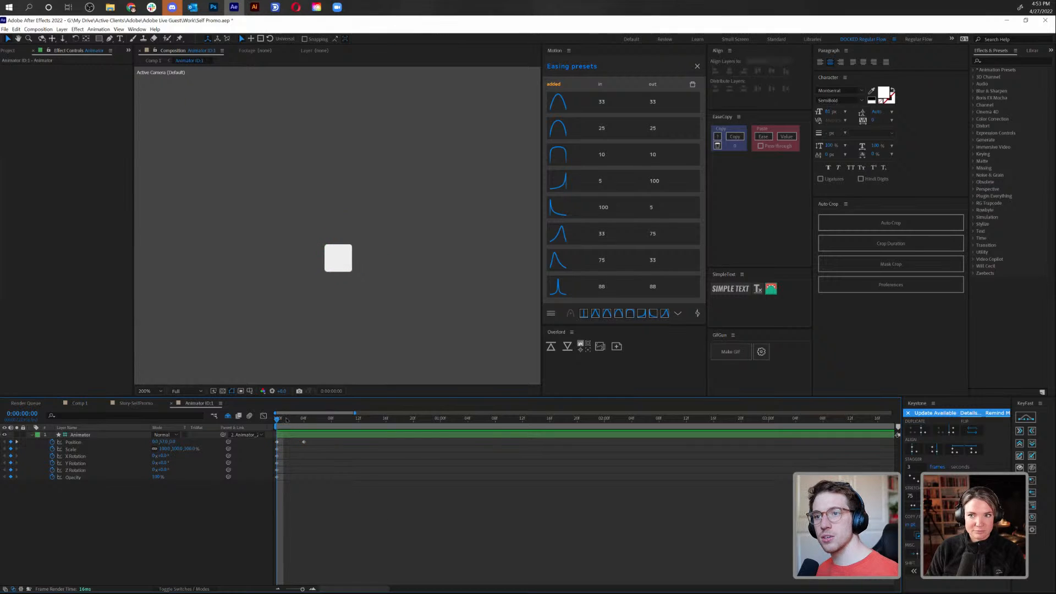
key("space")
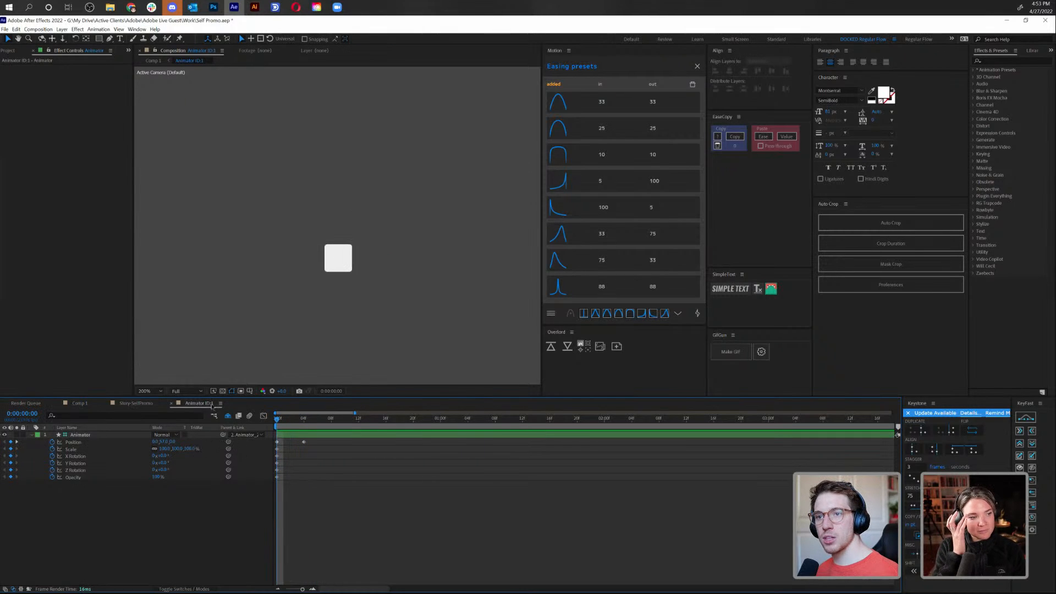
Return to Comp 1, select the hello text layer, and preview its motion together with the speech bubble and waving hand
left_click(81, 403)
left_click(84, 491)
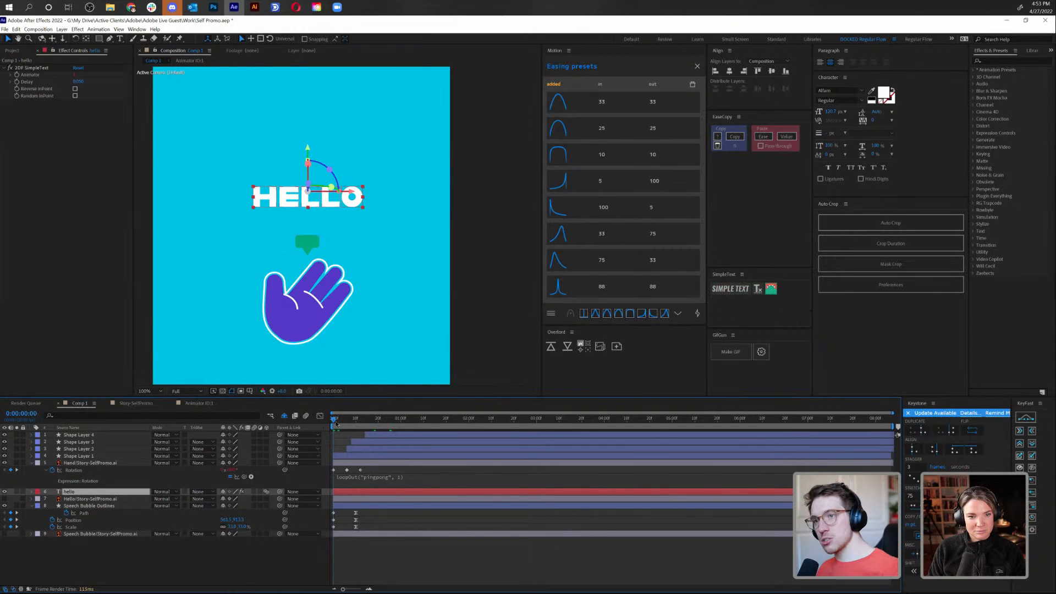
key("space")
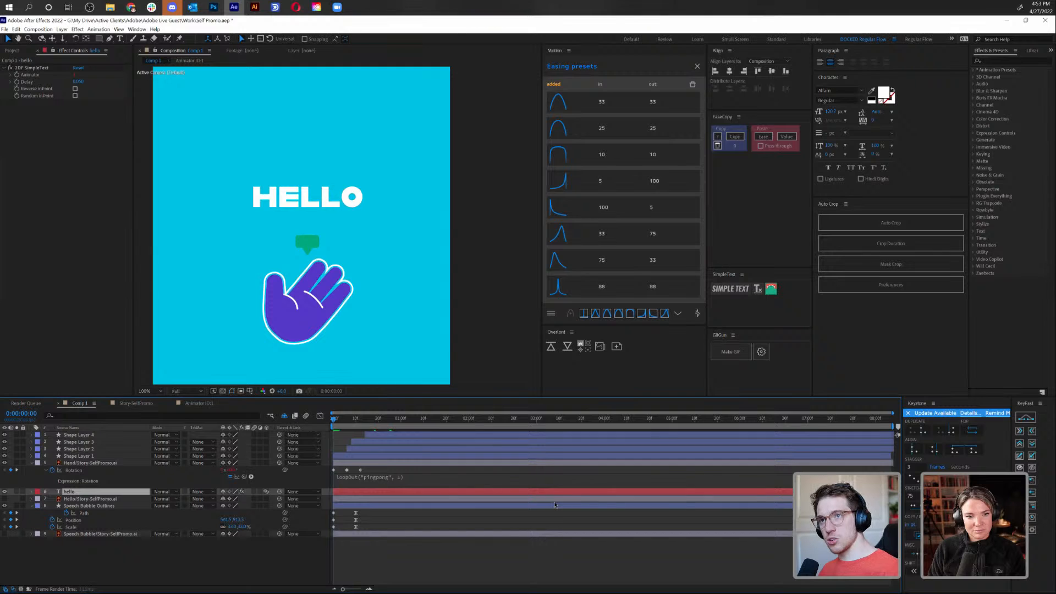
key("space")
left_click(346, 420)
key("space")
key("space")
left_click(346, 420)
key("space")
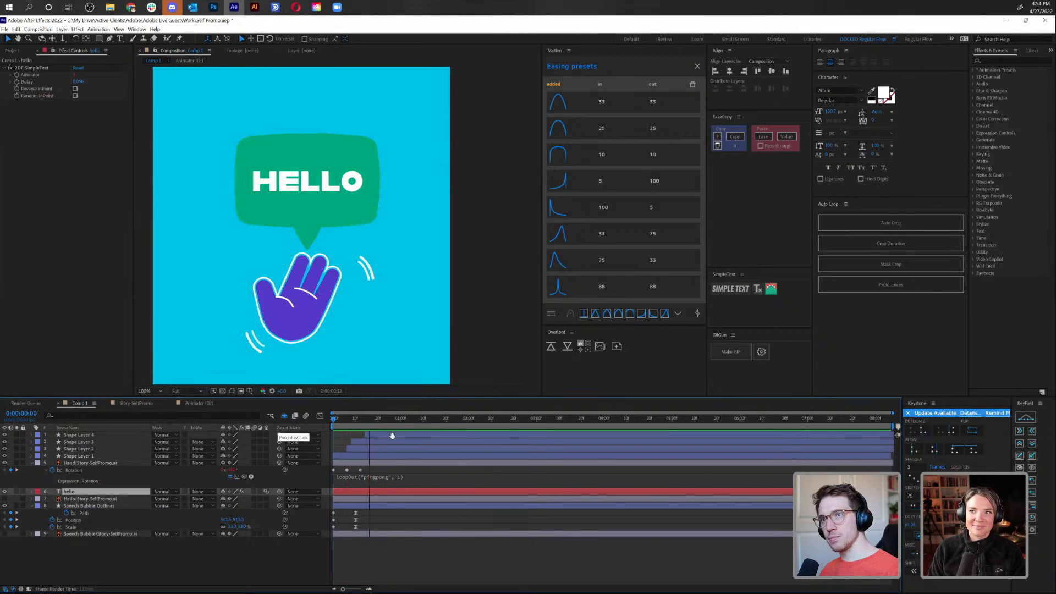
key("space")
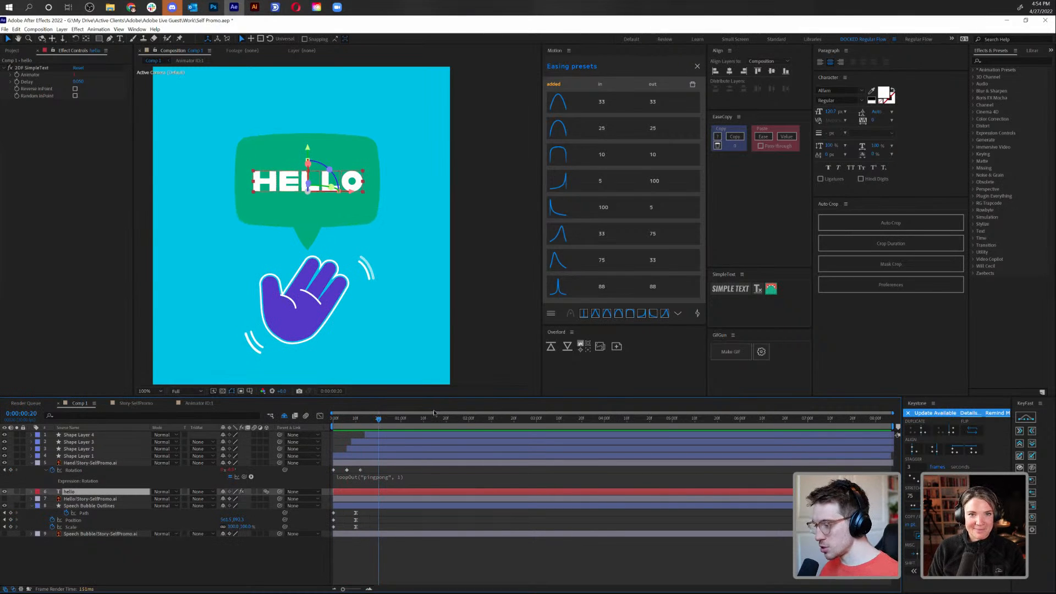